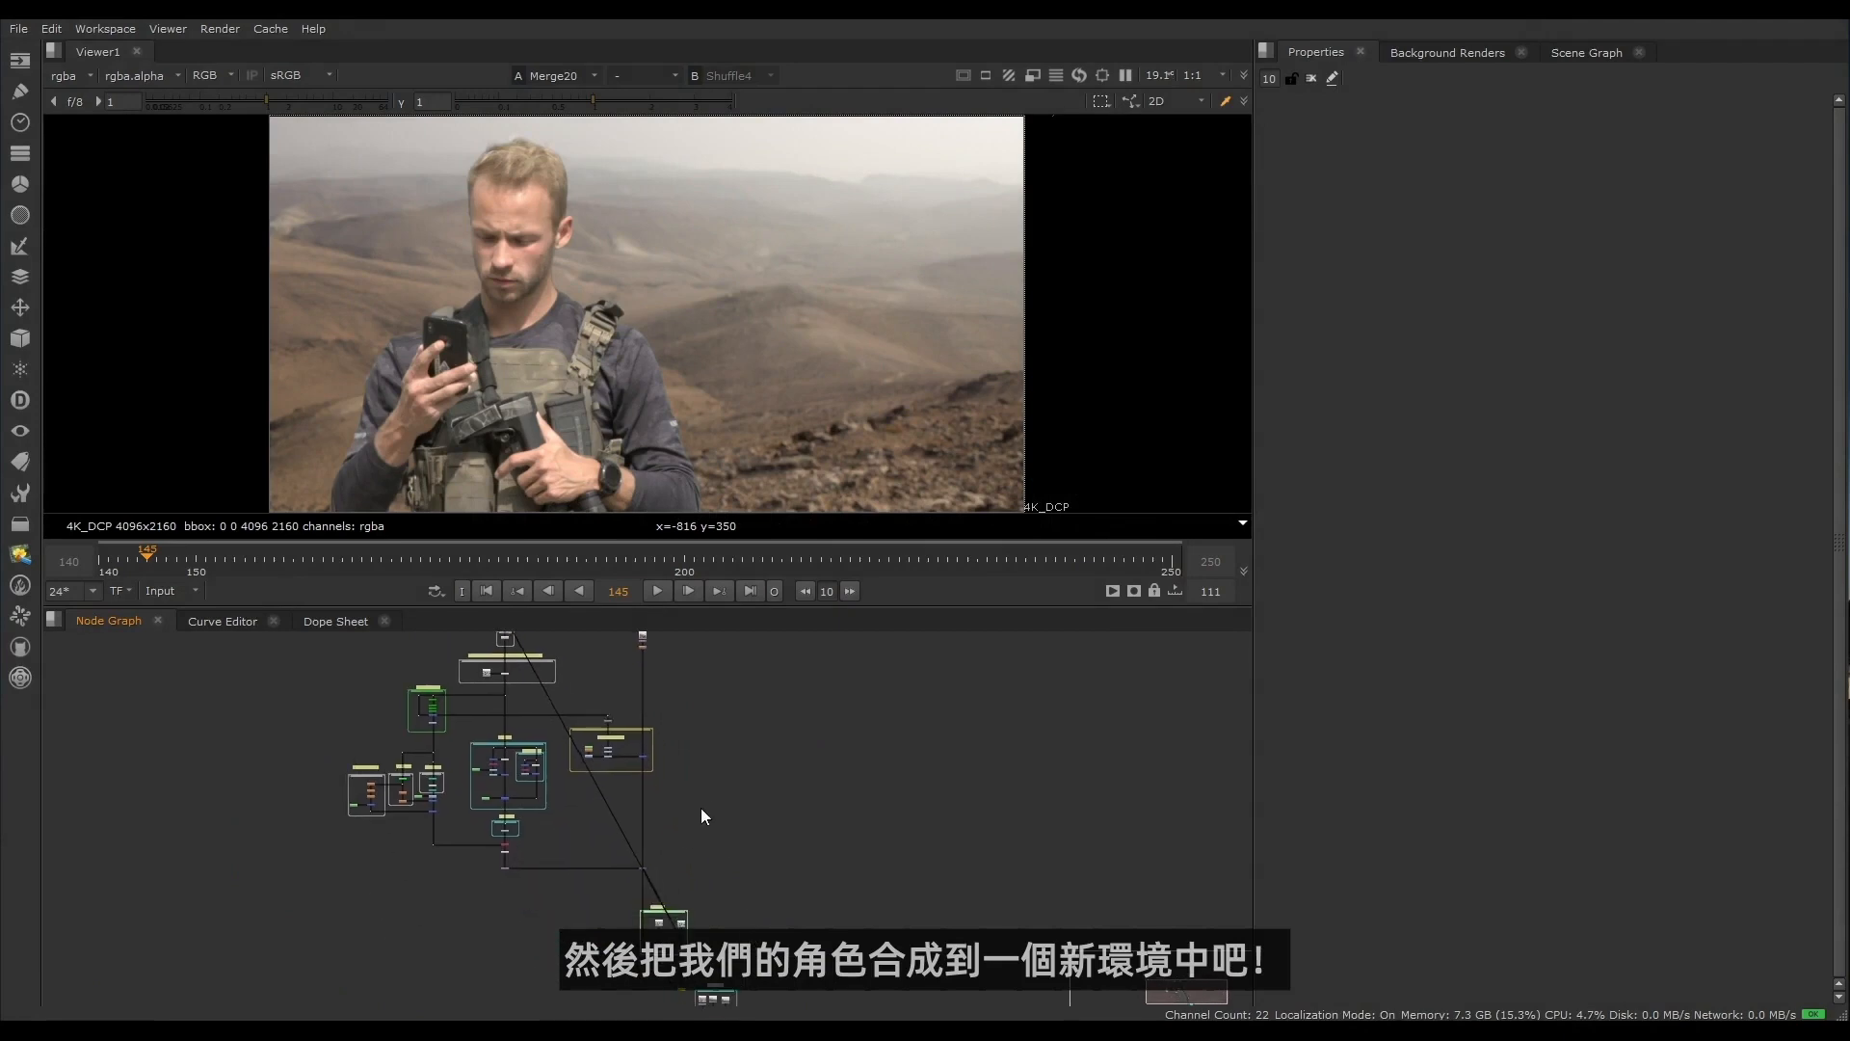
# Step: Examine the Denoise and Prep / Cleanup / Tracking Marker Removal sections of the node graph and the composite's background grain
pyautogui.moveTo(698, 688); pyautogui.dragTo(799, 748, button='middle')
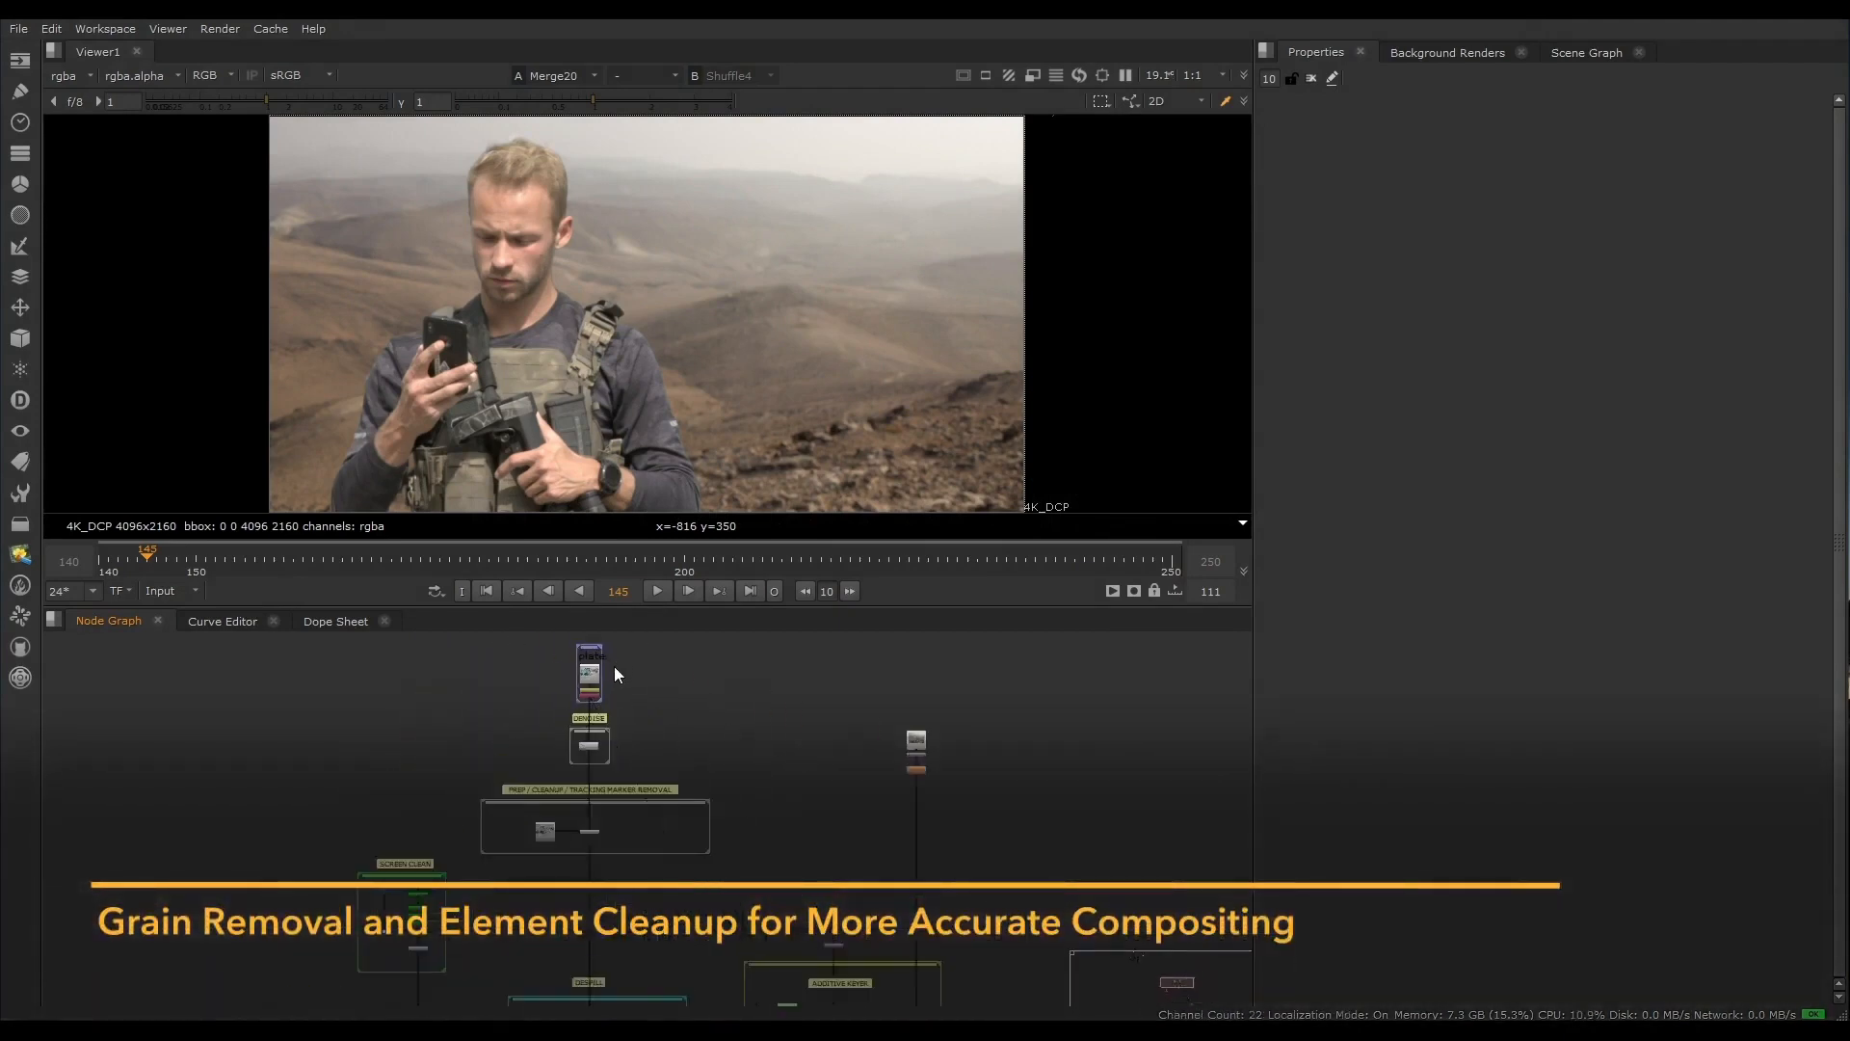
pyautogui.scroll(5, 615, 674)
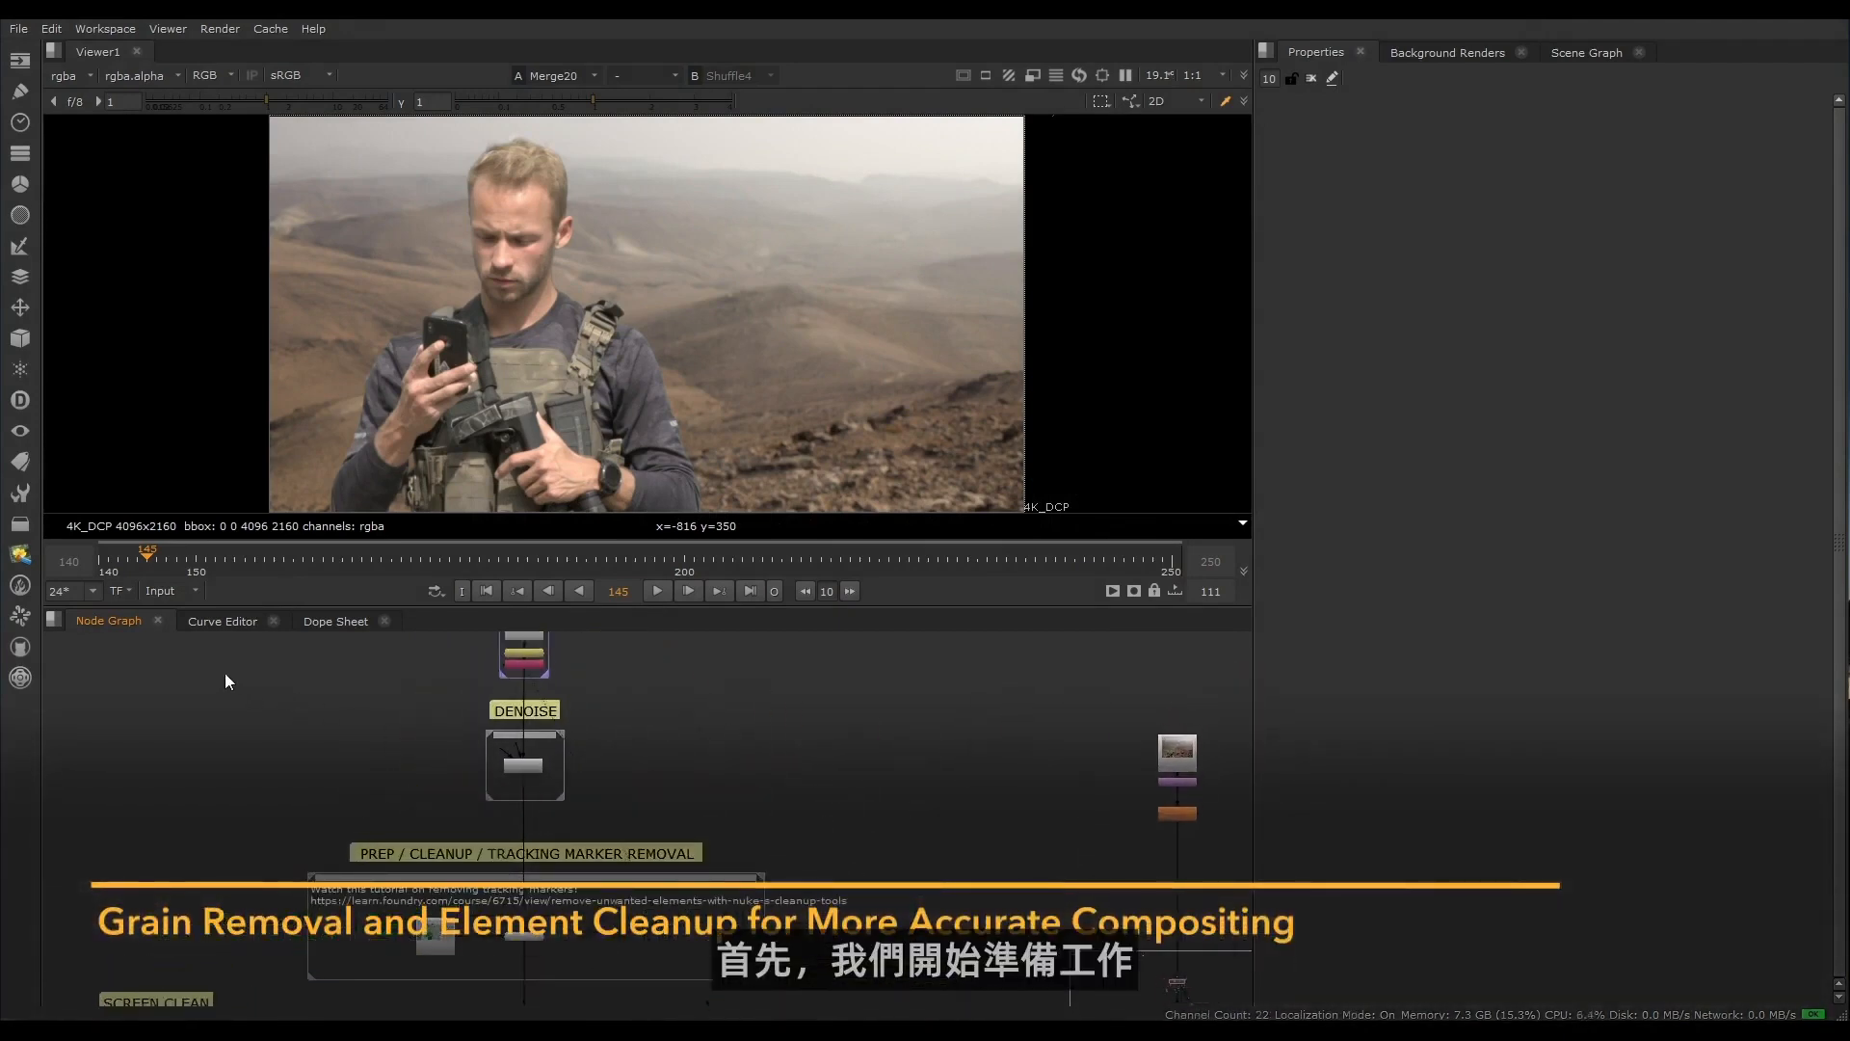
pyautogui.moveTo(228, 681); pyautogui.dragTo(888, 882)
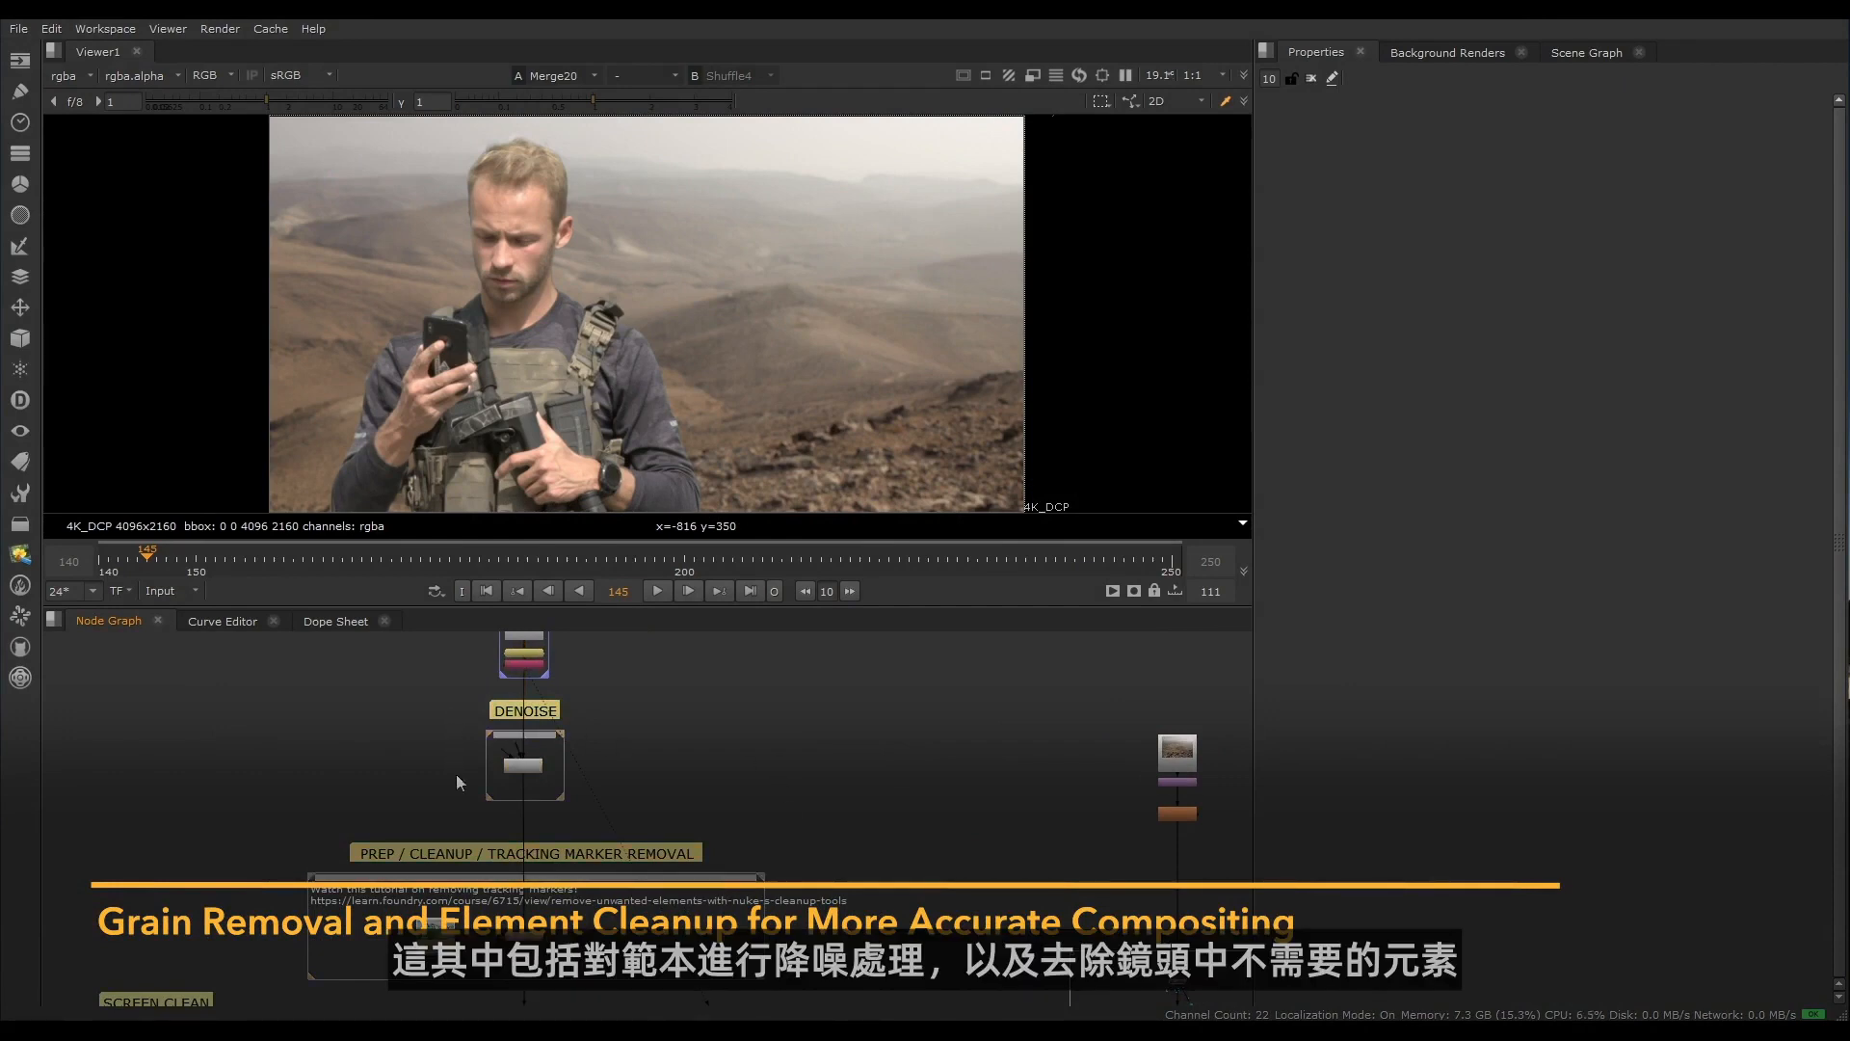
pyautogui.moveTo(408, 824); pyautogui.dragTo(561, 783, button='middle')
pyautogui.scroll(4, 490, 761)
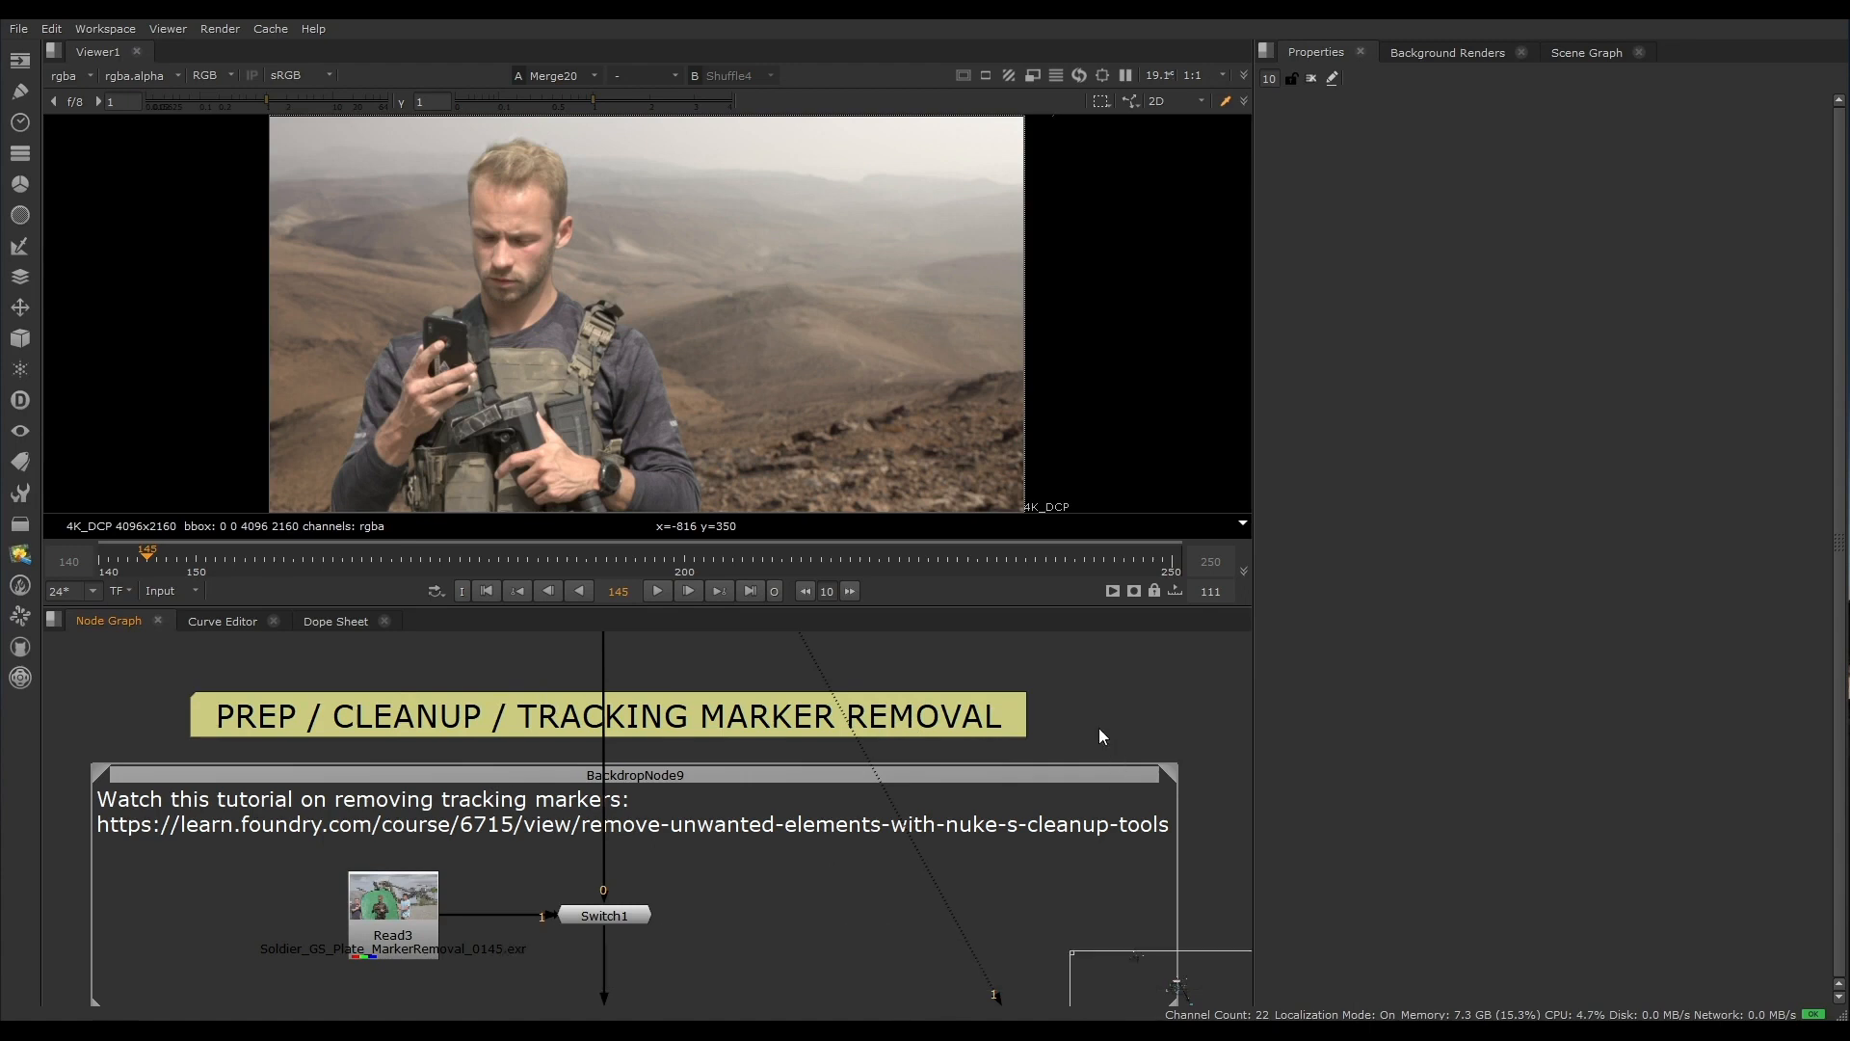
pyautogui.scroll(-7, 615, 721)
pyautogui.moveTo(658, 658); pyautogui.dragTo(621, 748, button='middle')
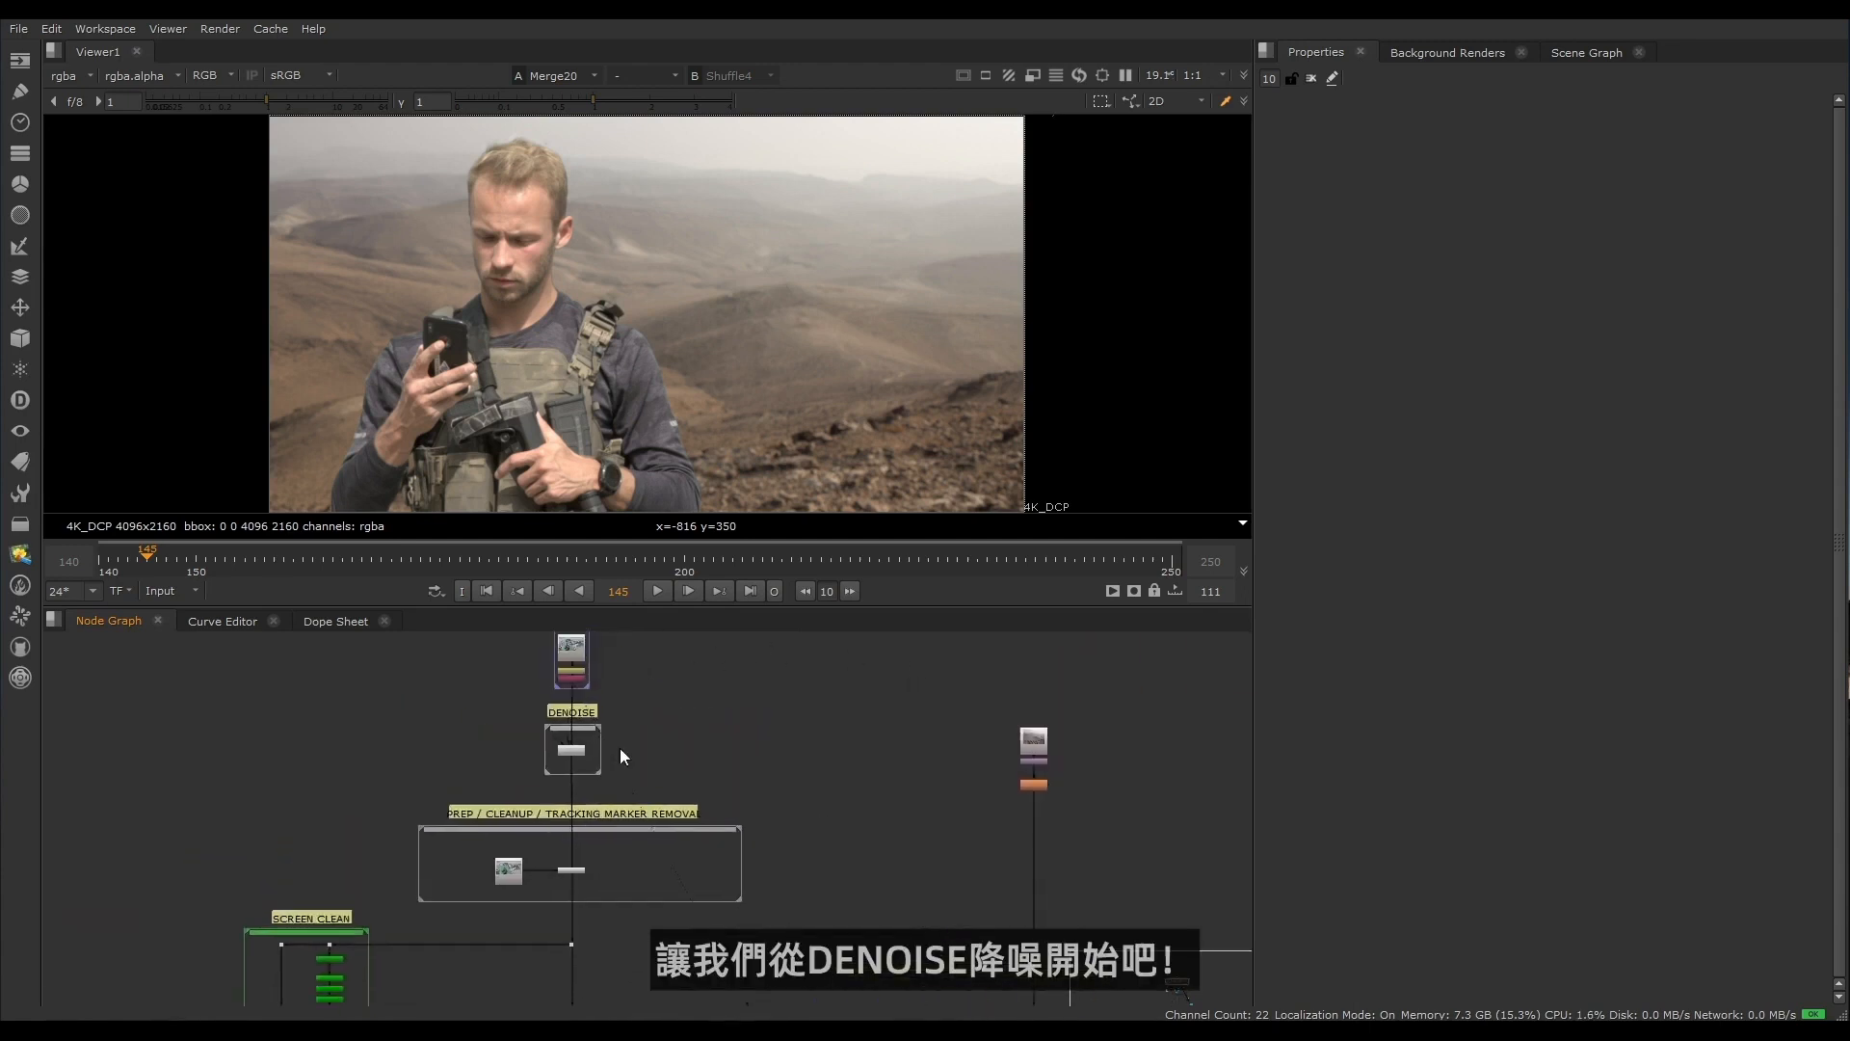
pyautogui.scroll(7, 603, 748)
pyautogui.moveTo(492, 686); pyautogui.dragTo(479, 760, button='middle')
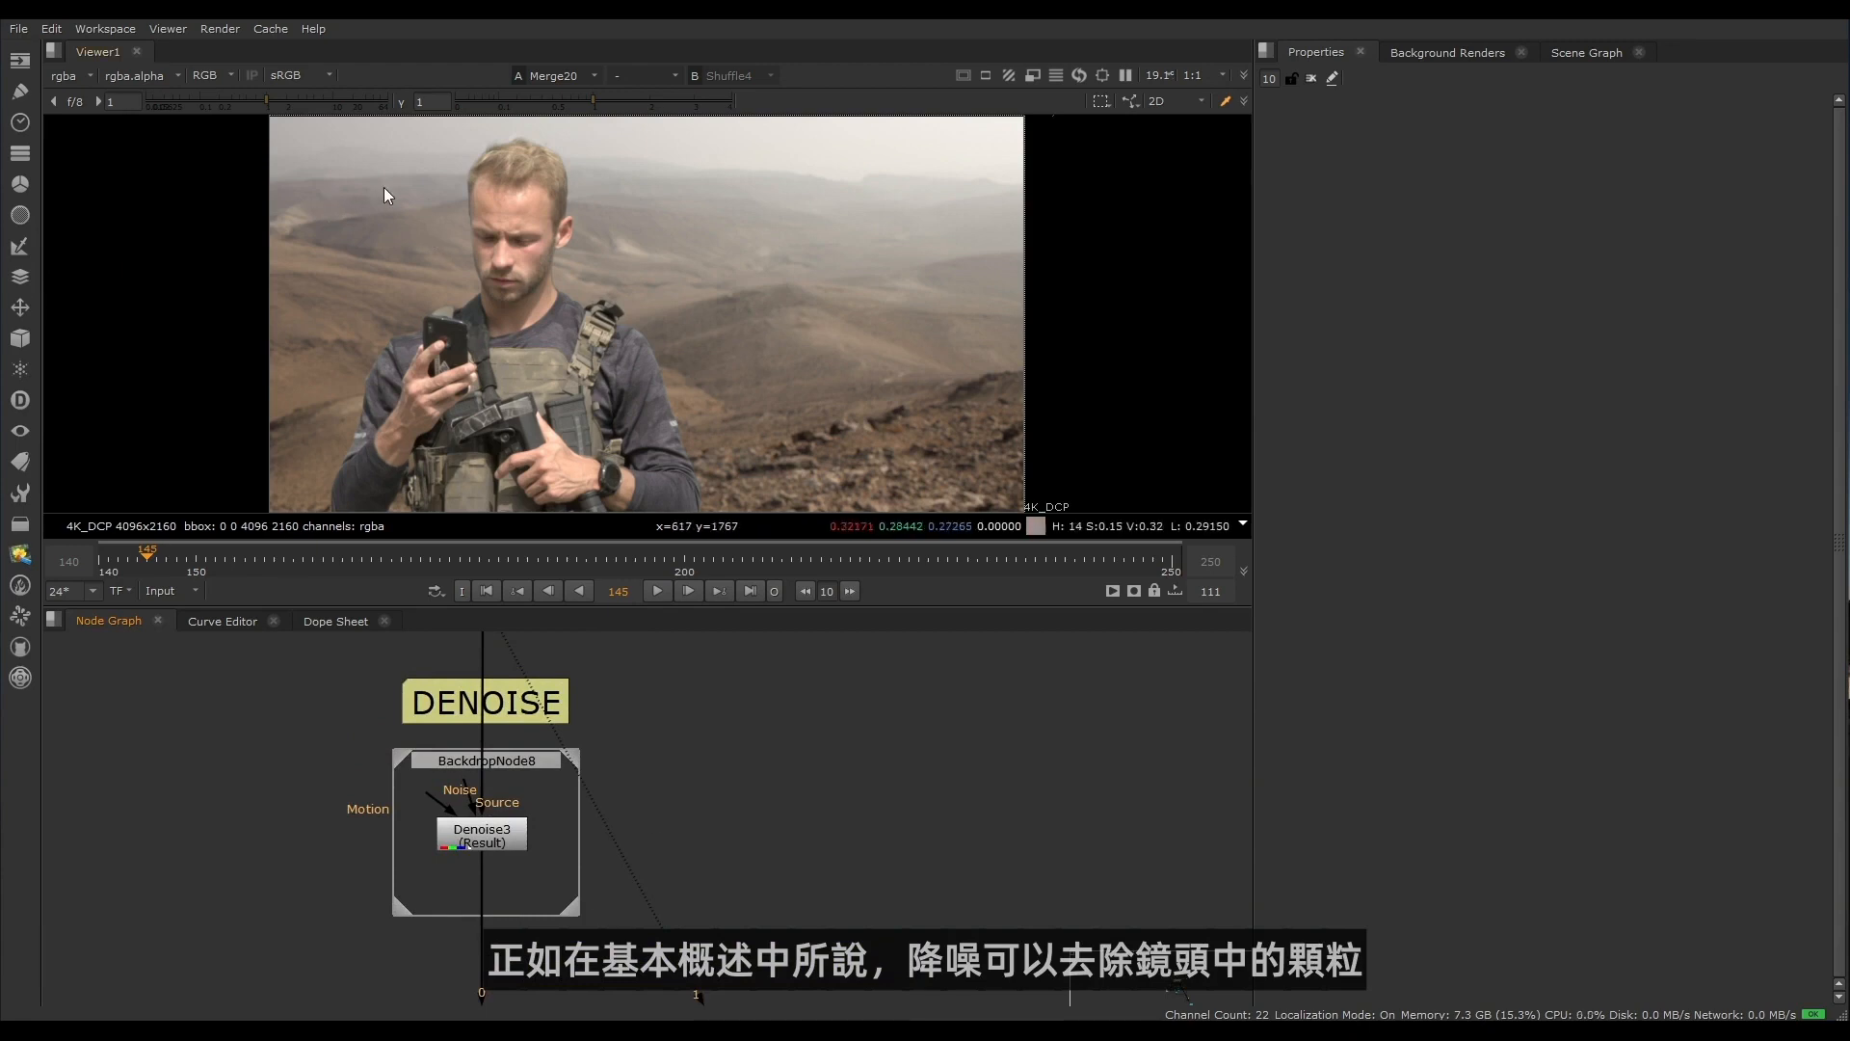
pyautogui.scroll(7, 383, 195)
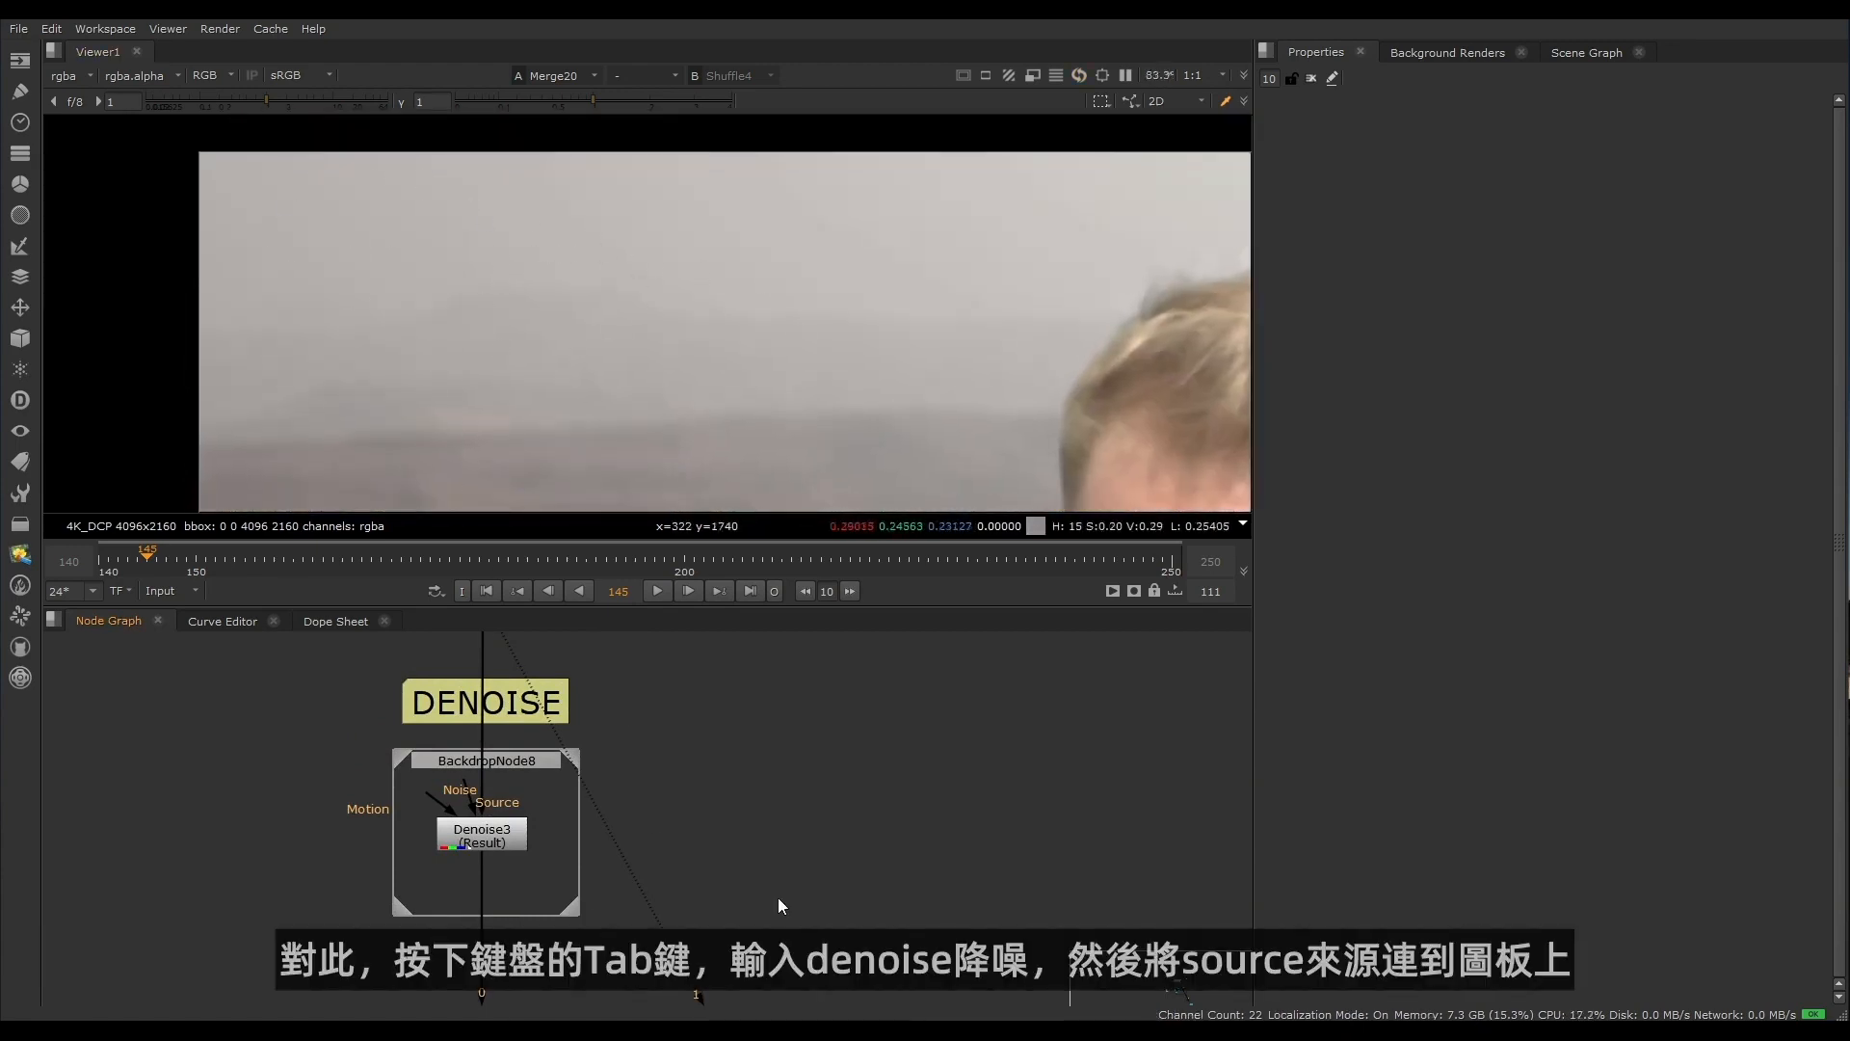
# Step: Add a Denoise node, connect its Source input to the plate's Shuffle node, and show its result in the viewer
pyautogui.press('Tab')
pyautogui.write('denoise')
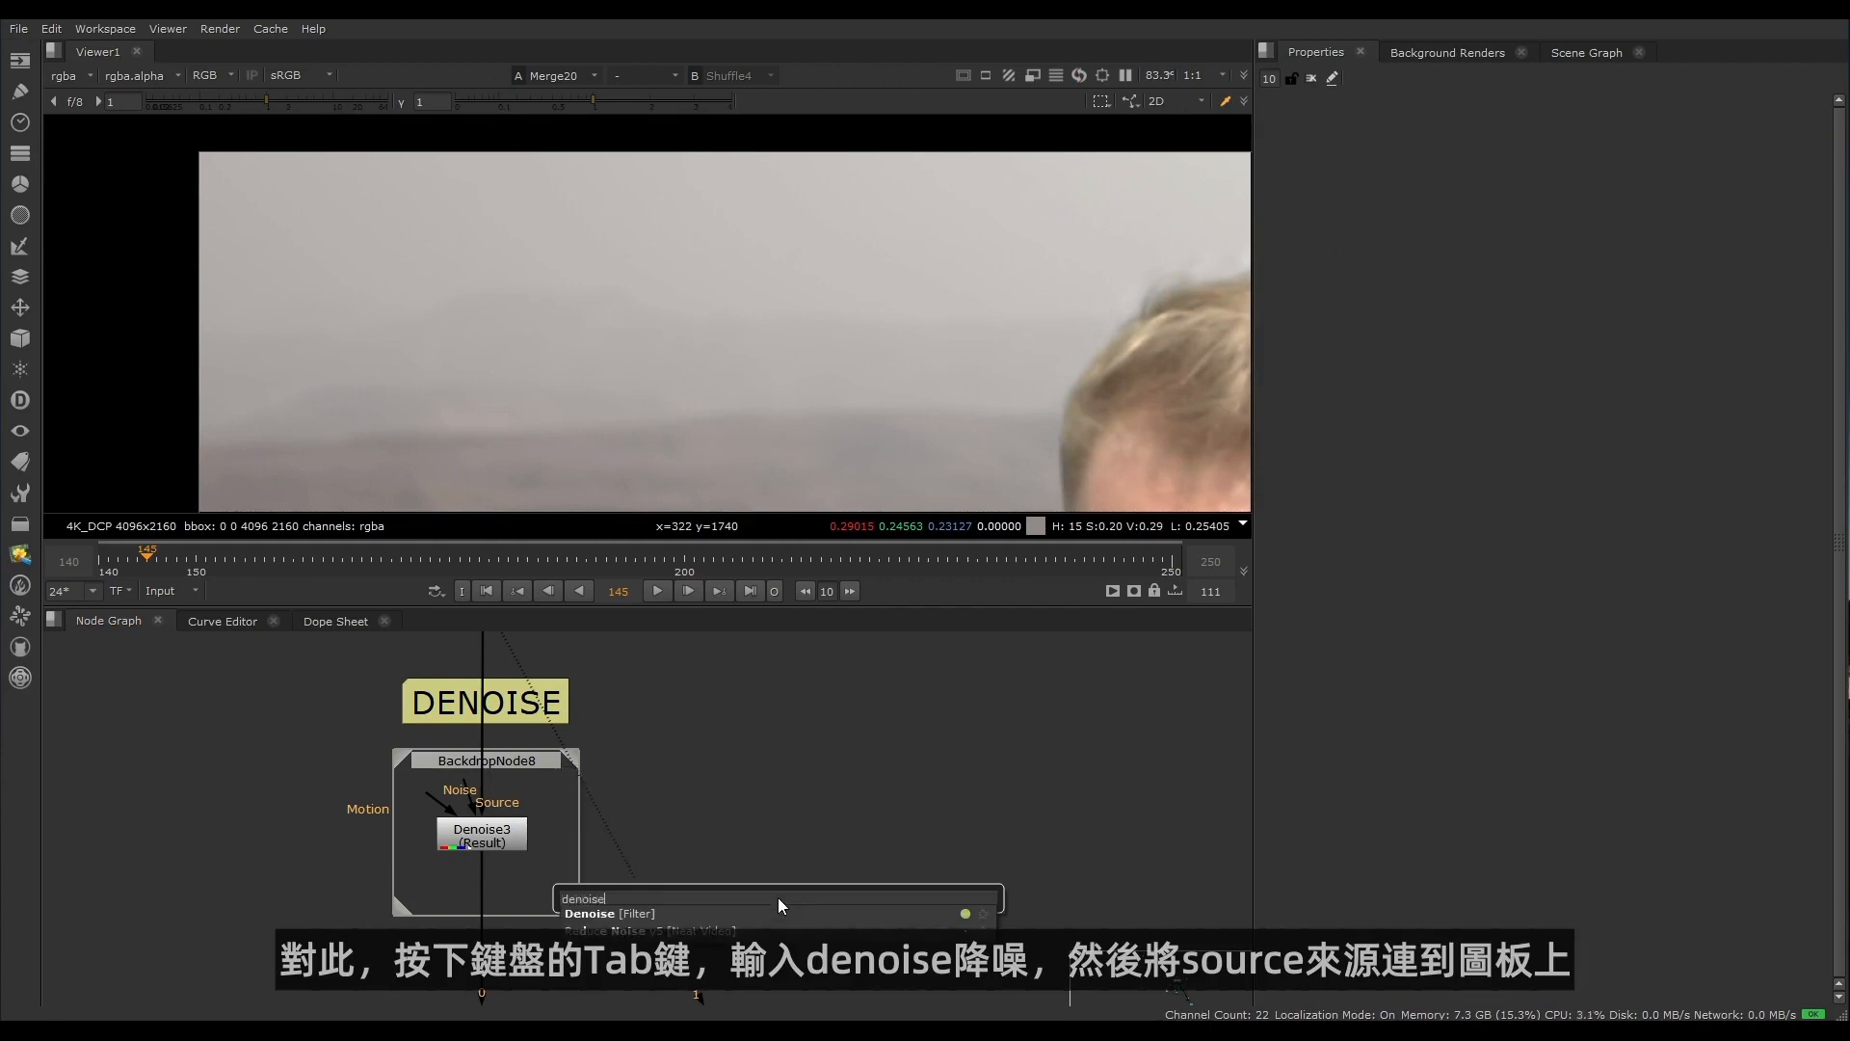
pyautogui.press('Return')
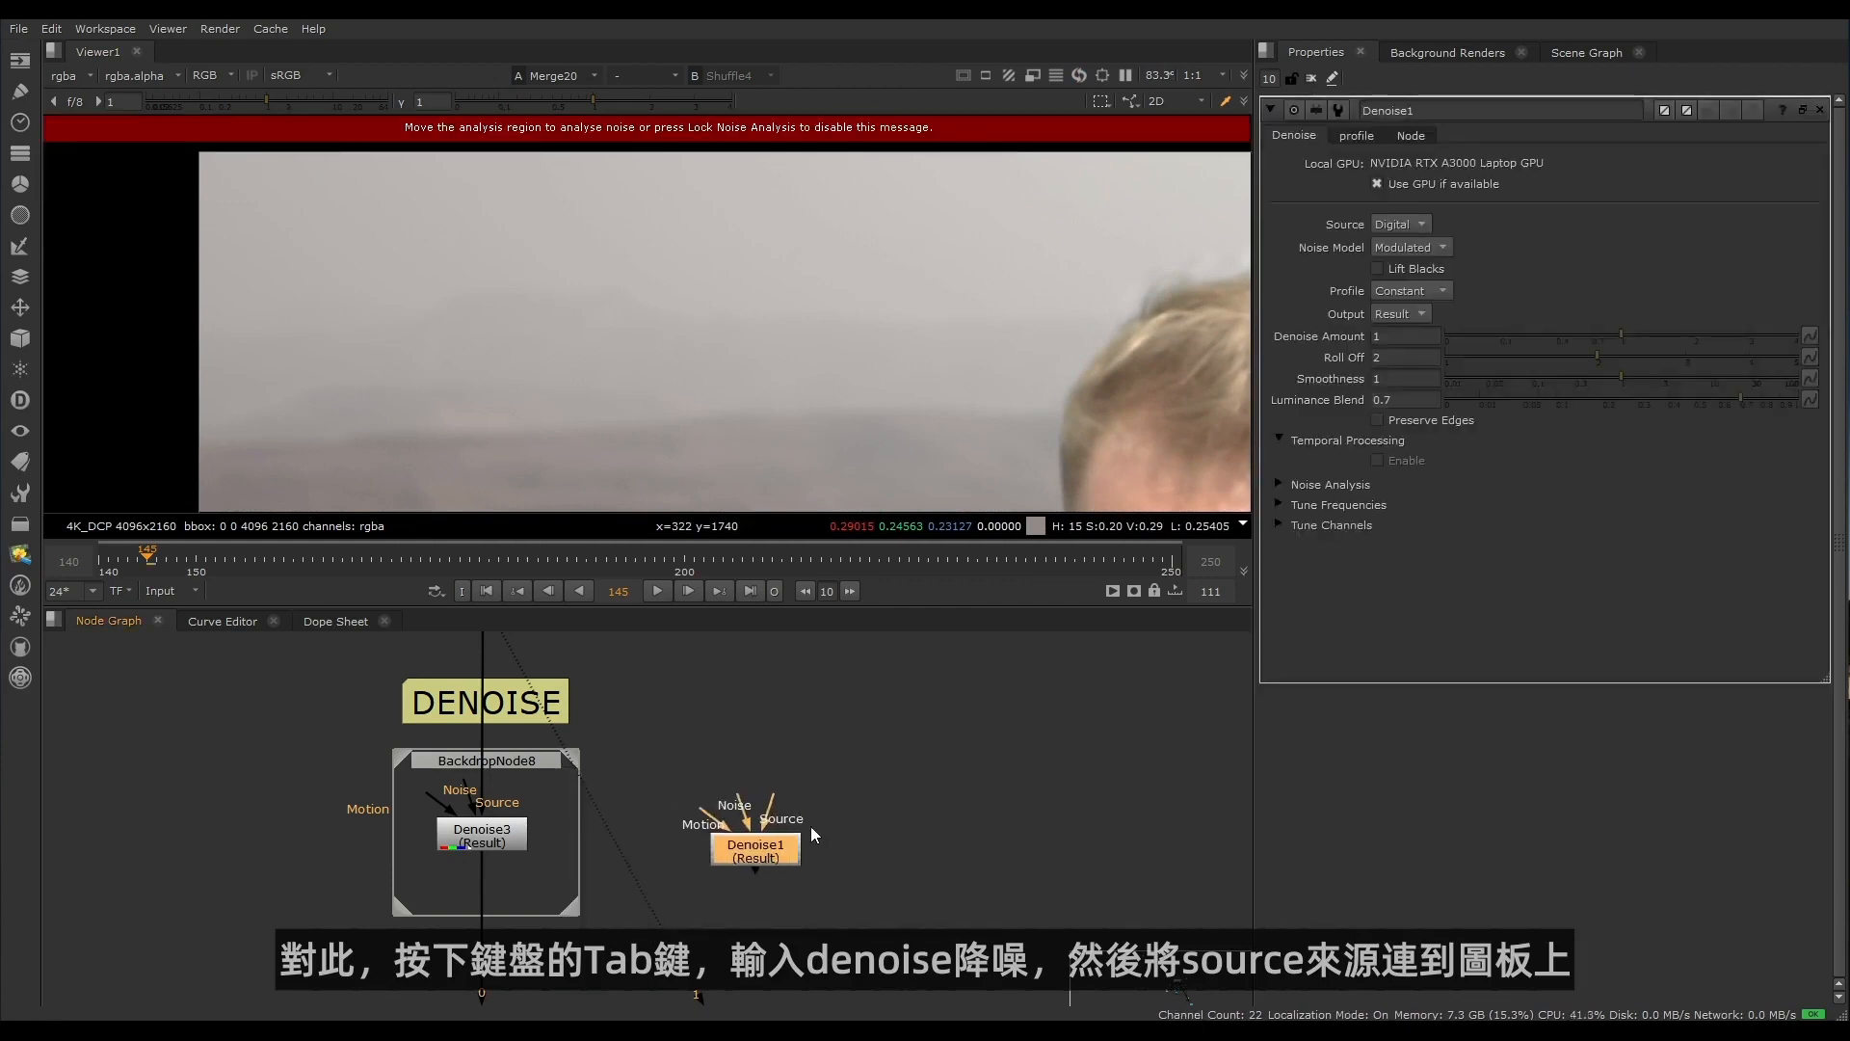
pyautogui.moveTo(675, 848); pyautogui.dragTo(626, 983, button='middle')
pyautogui.moveTo(718, 949); pyautogui.dragTo(434, 730)
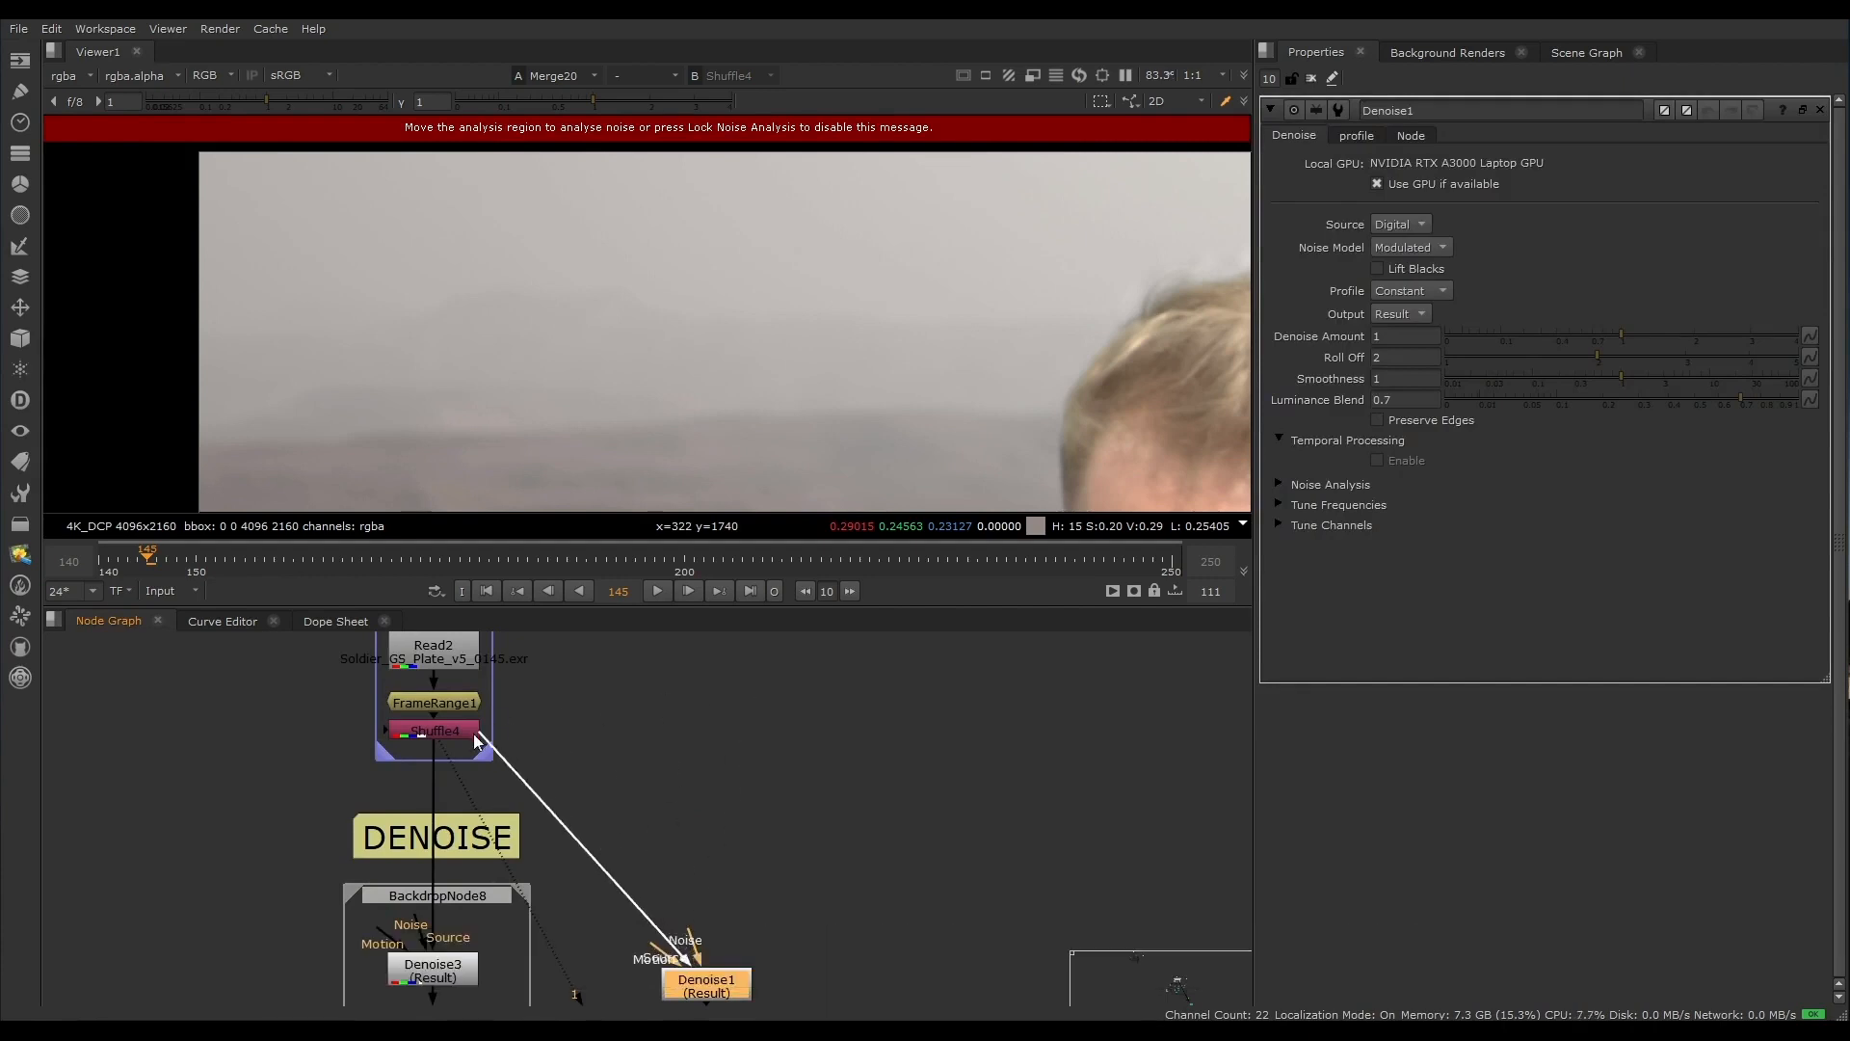
pyautogui.scroll(-3, 704, 886)
pyautogui.press('1')
pyautogui.scroll(-6, 622, 303)
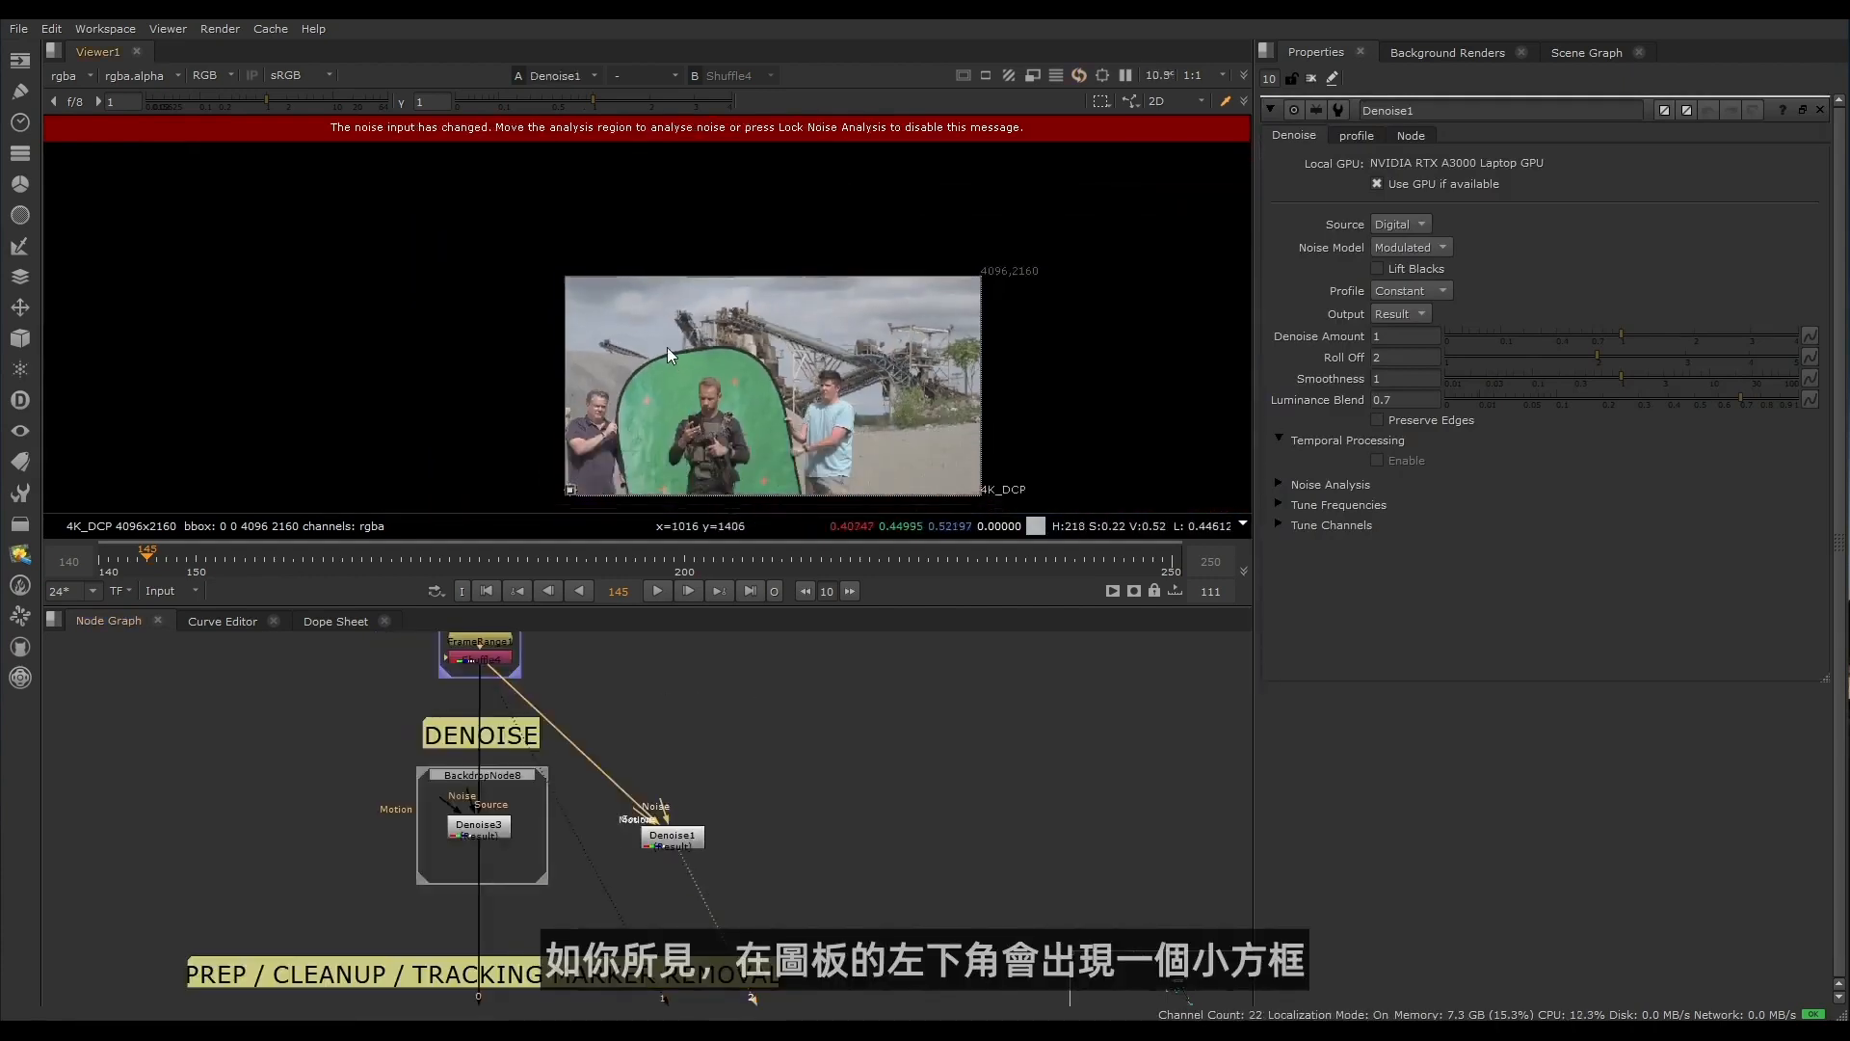
# Step: Move the noise analysis region onto the dark shirt of the man holding the green screen
pyautogui.moveTo(667, 347); pyautogui.dragTo(545, 237, button='middle')
pyautogui.scroll(4, 499, 396)
pyautogui.scroll(3, 520, 289)
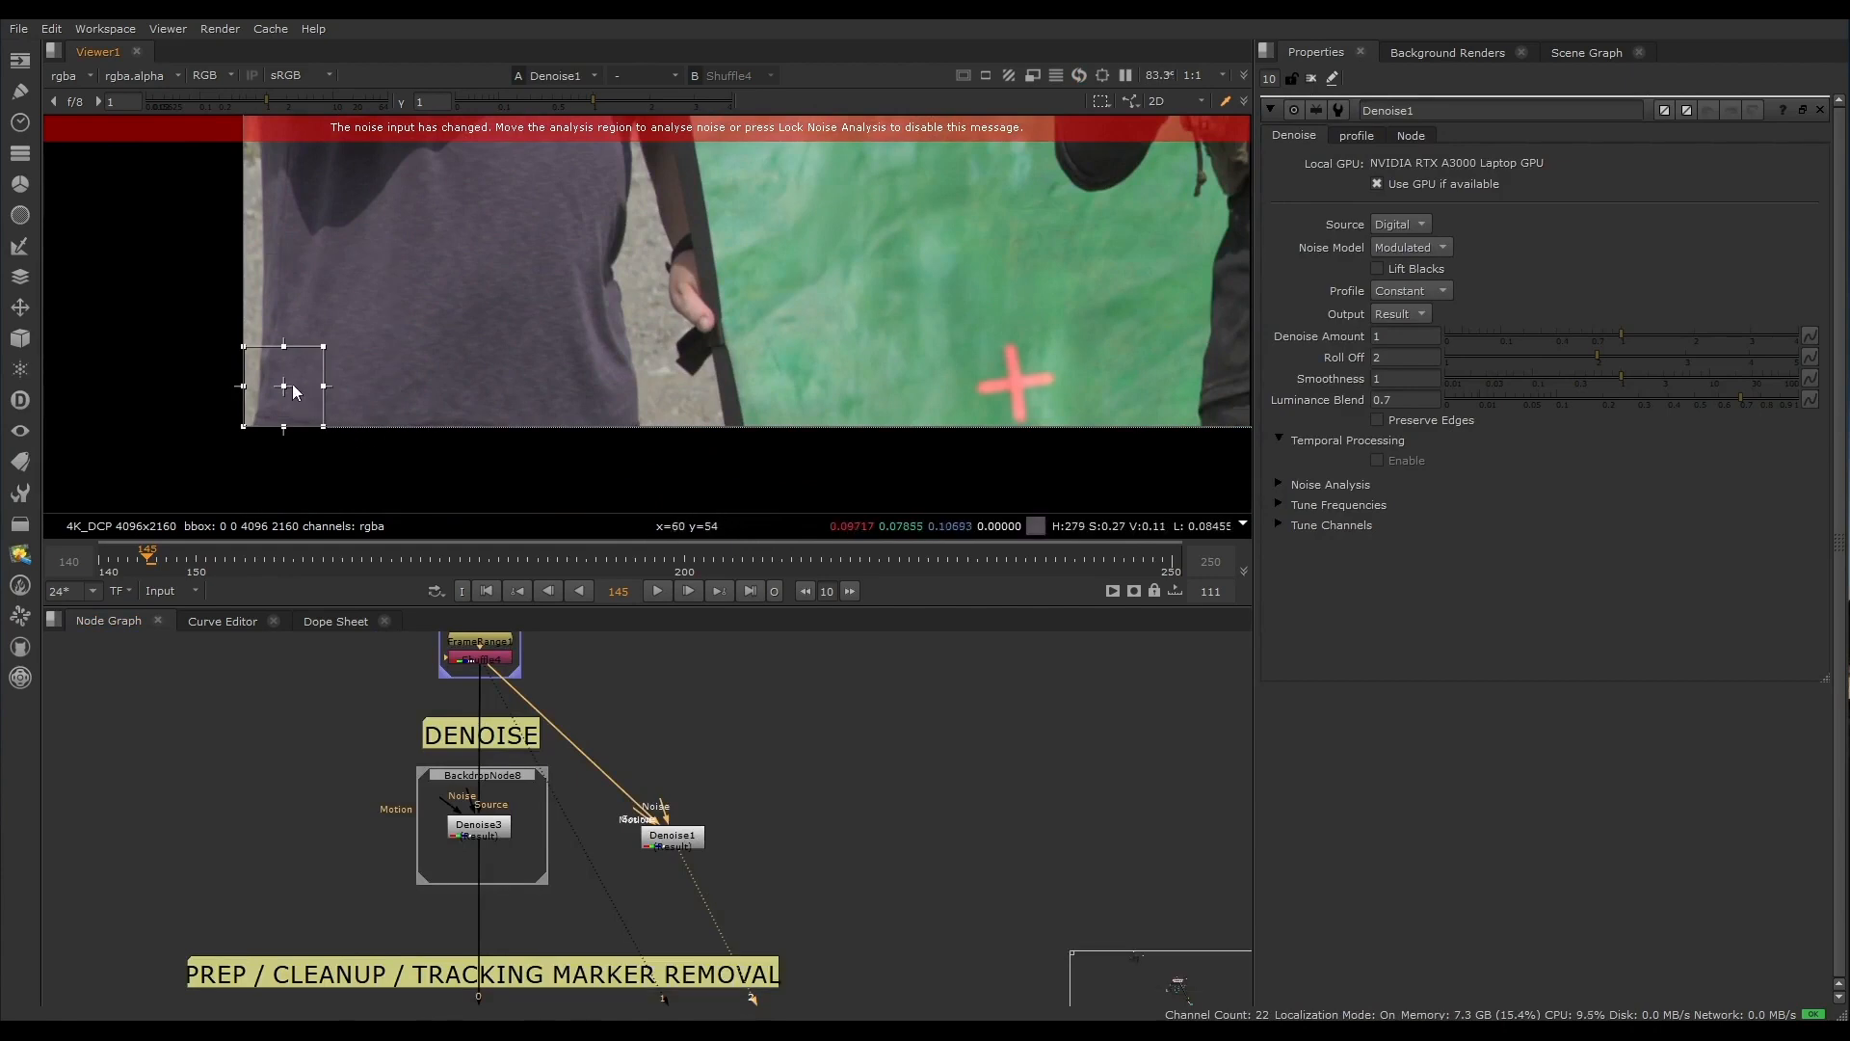
pyautogui.moveTo(284, 388); pyautogui.dragTo(460, 326)
pyautogui.moveTo(461, 326); pyautogui.dragTo(454, 404, button='middle')
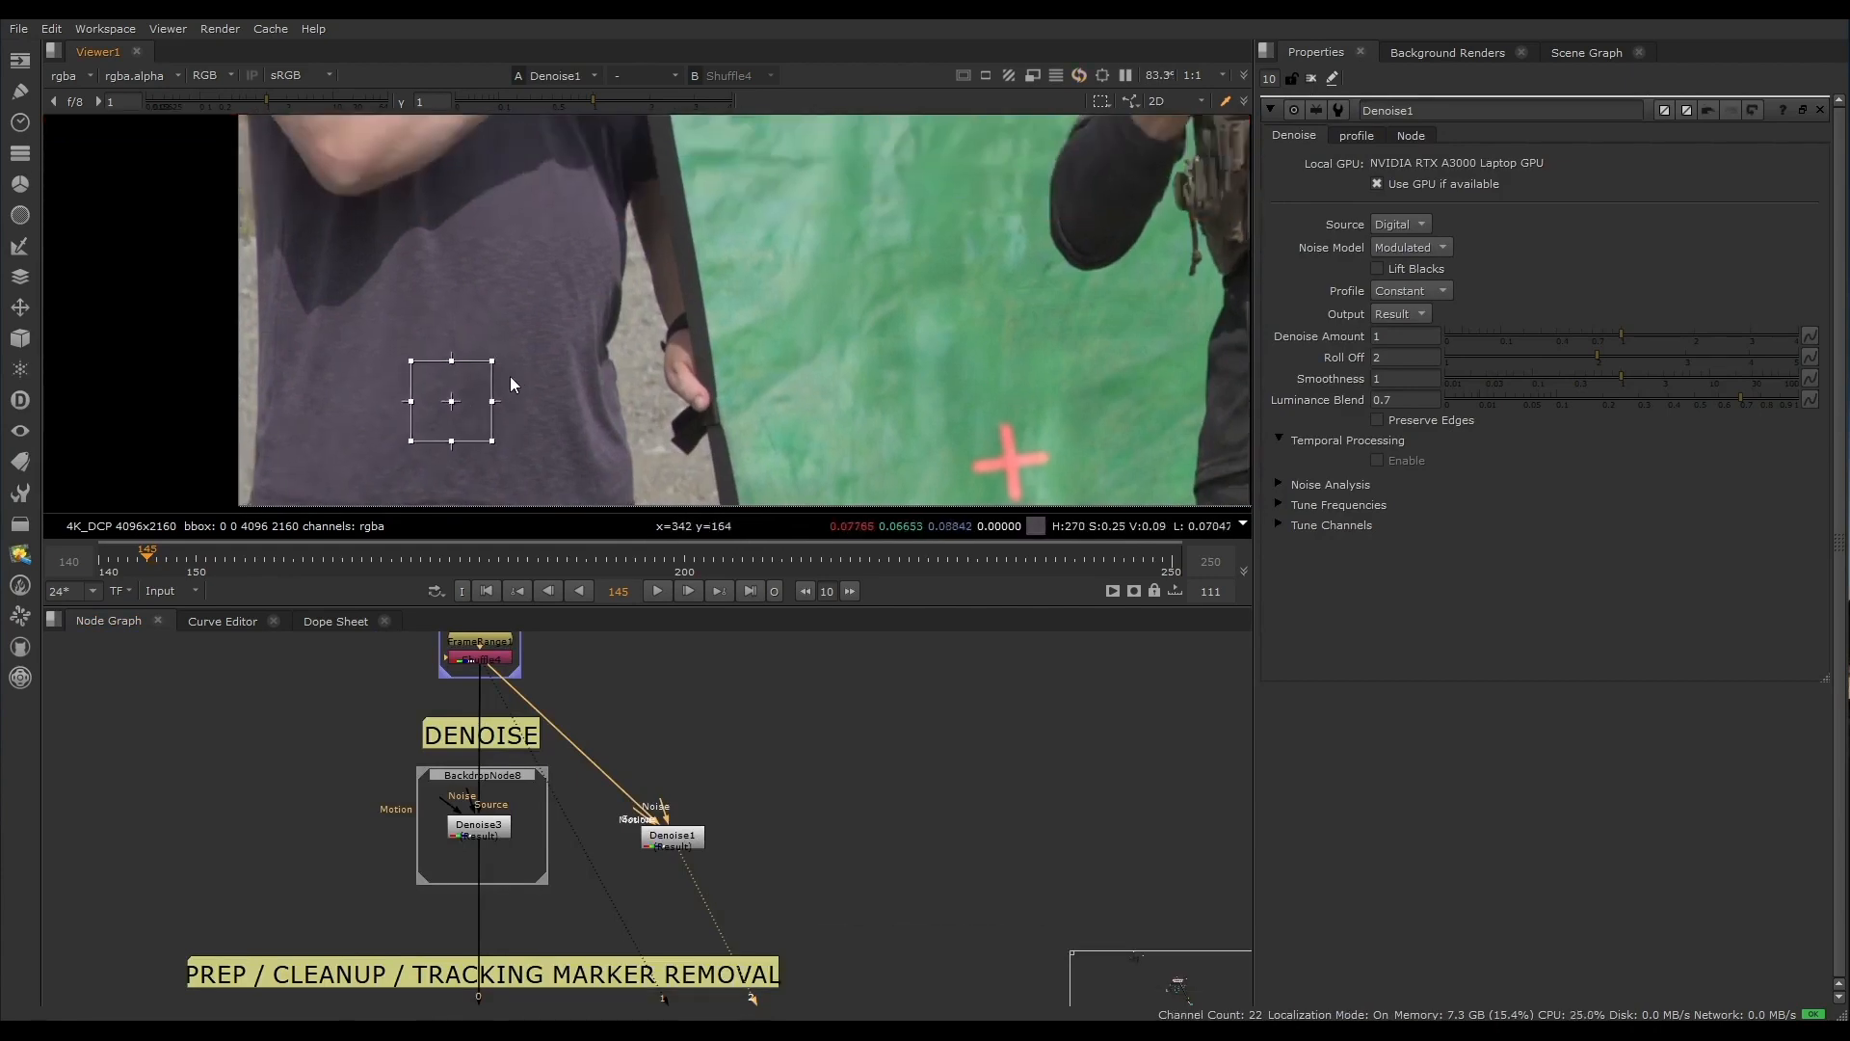
pyautogui.moveTo(449, 405); pyautogui.dragTo(425, 351)
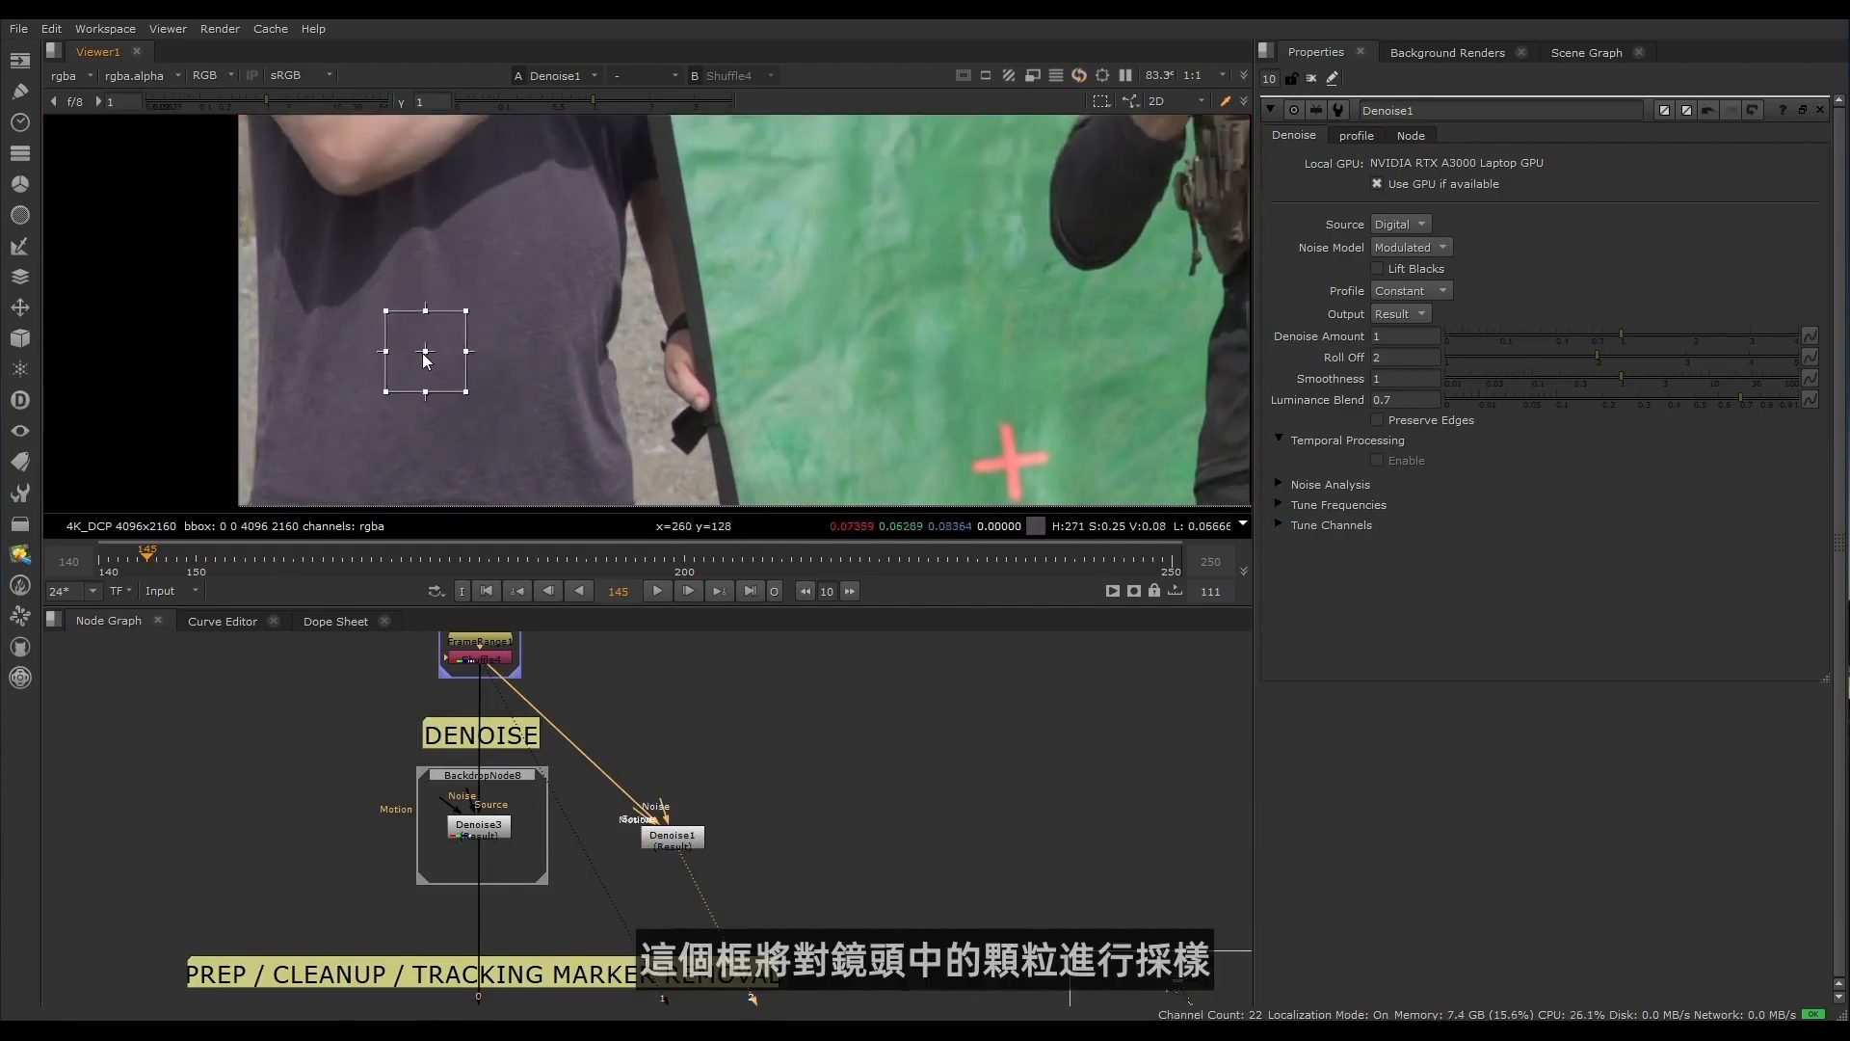
# Step: Examine the plate around the soldier for a smooth, flat area suitable for sampling the grain
pyautogui.scroll(-4, 557, 334)
pyautogui.moveTo(673, 334); pyautogui.dragTo(470, 367, button='middle')
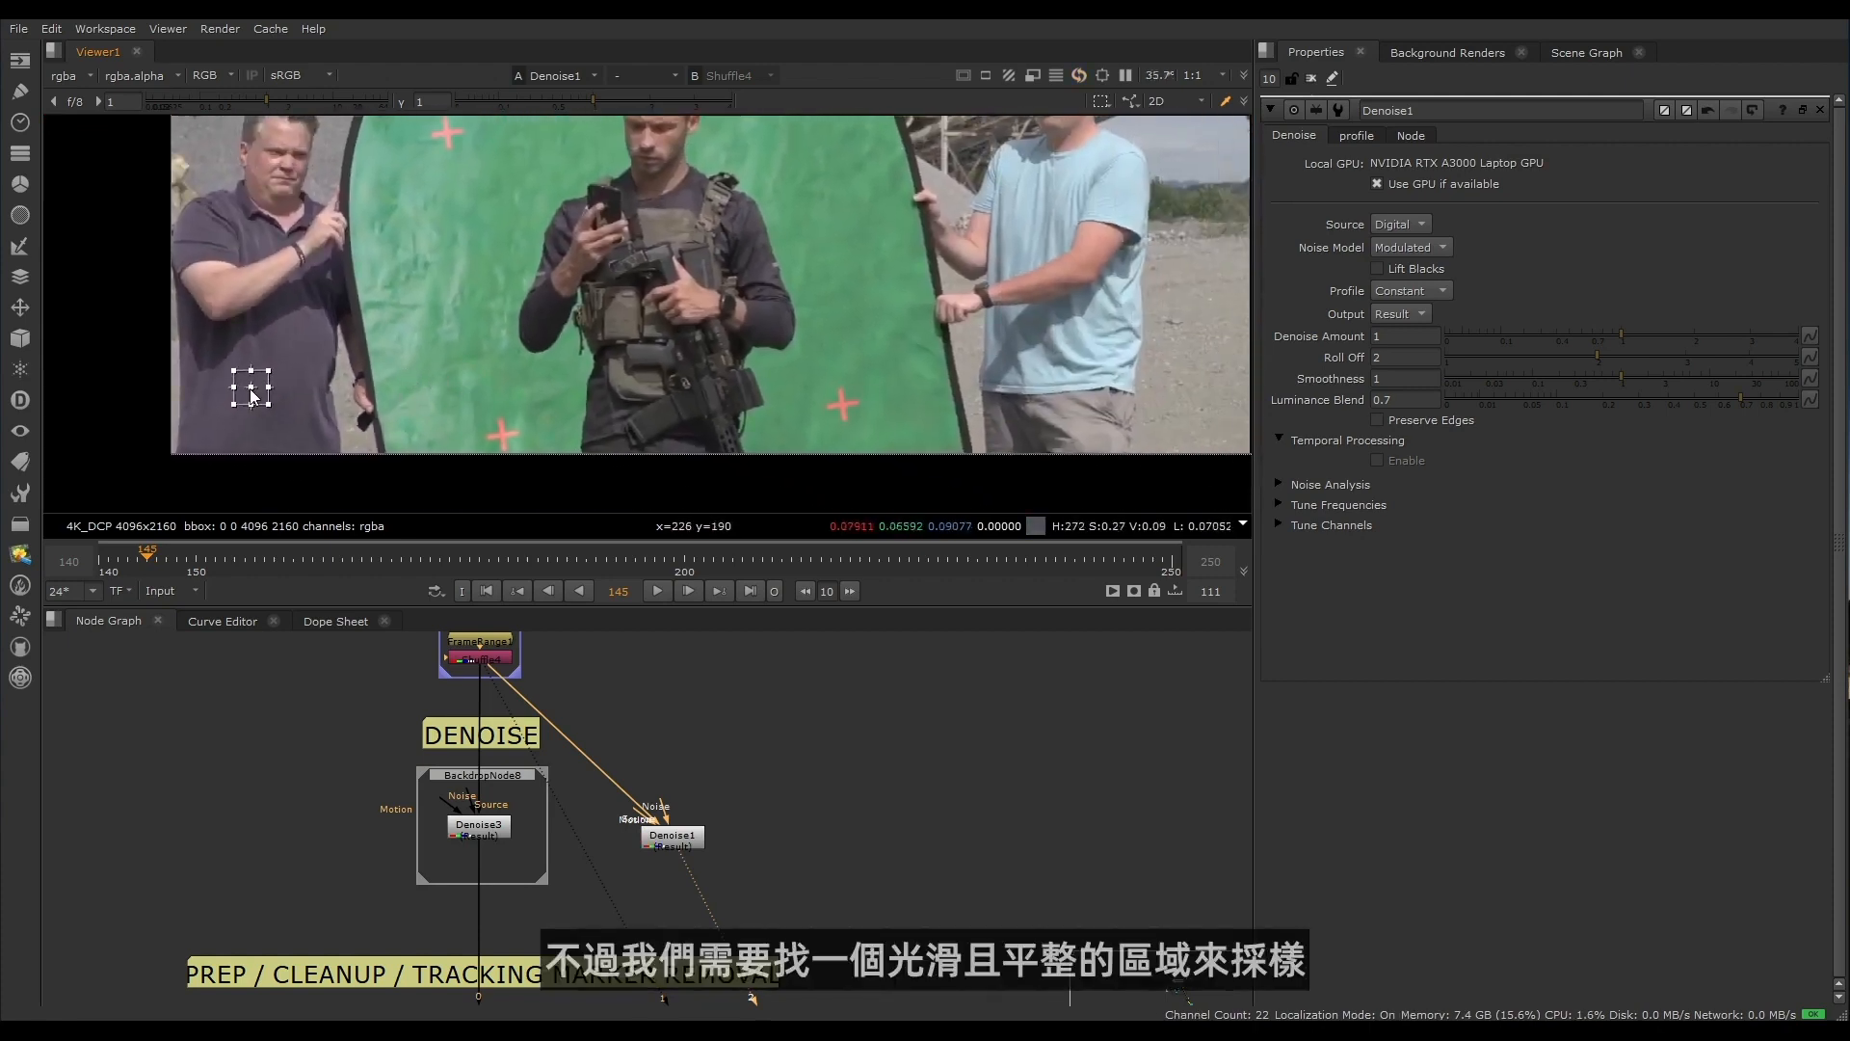
pyautogui.scroll(2, 252, 395)
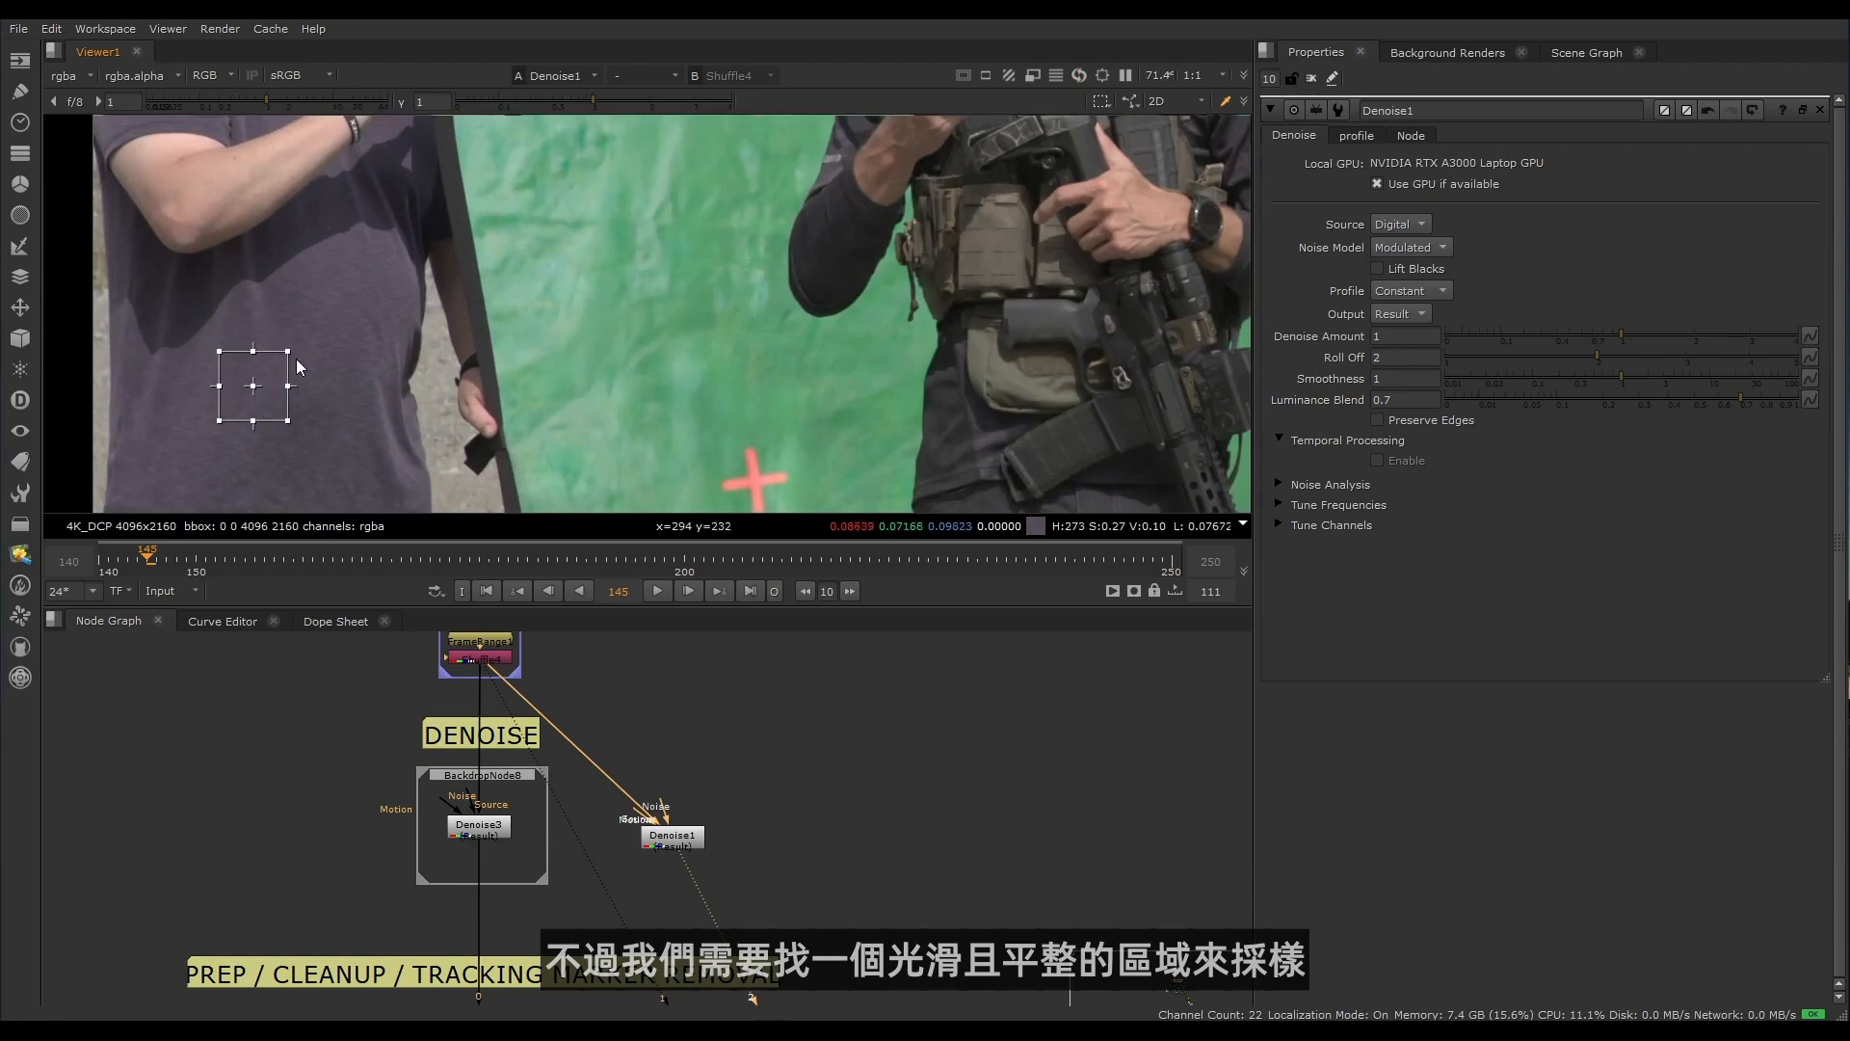
pyautogui.scroll(-2, 401, 354)
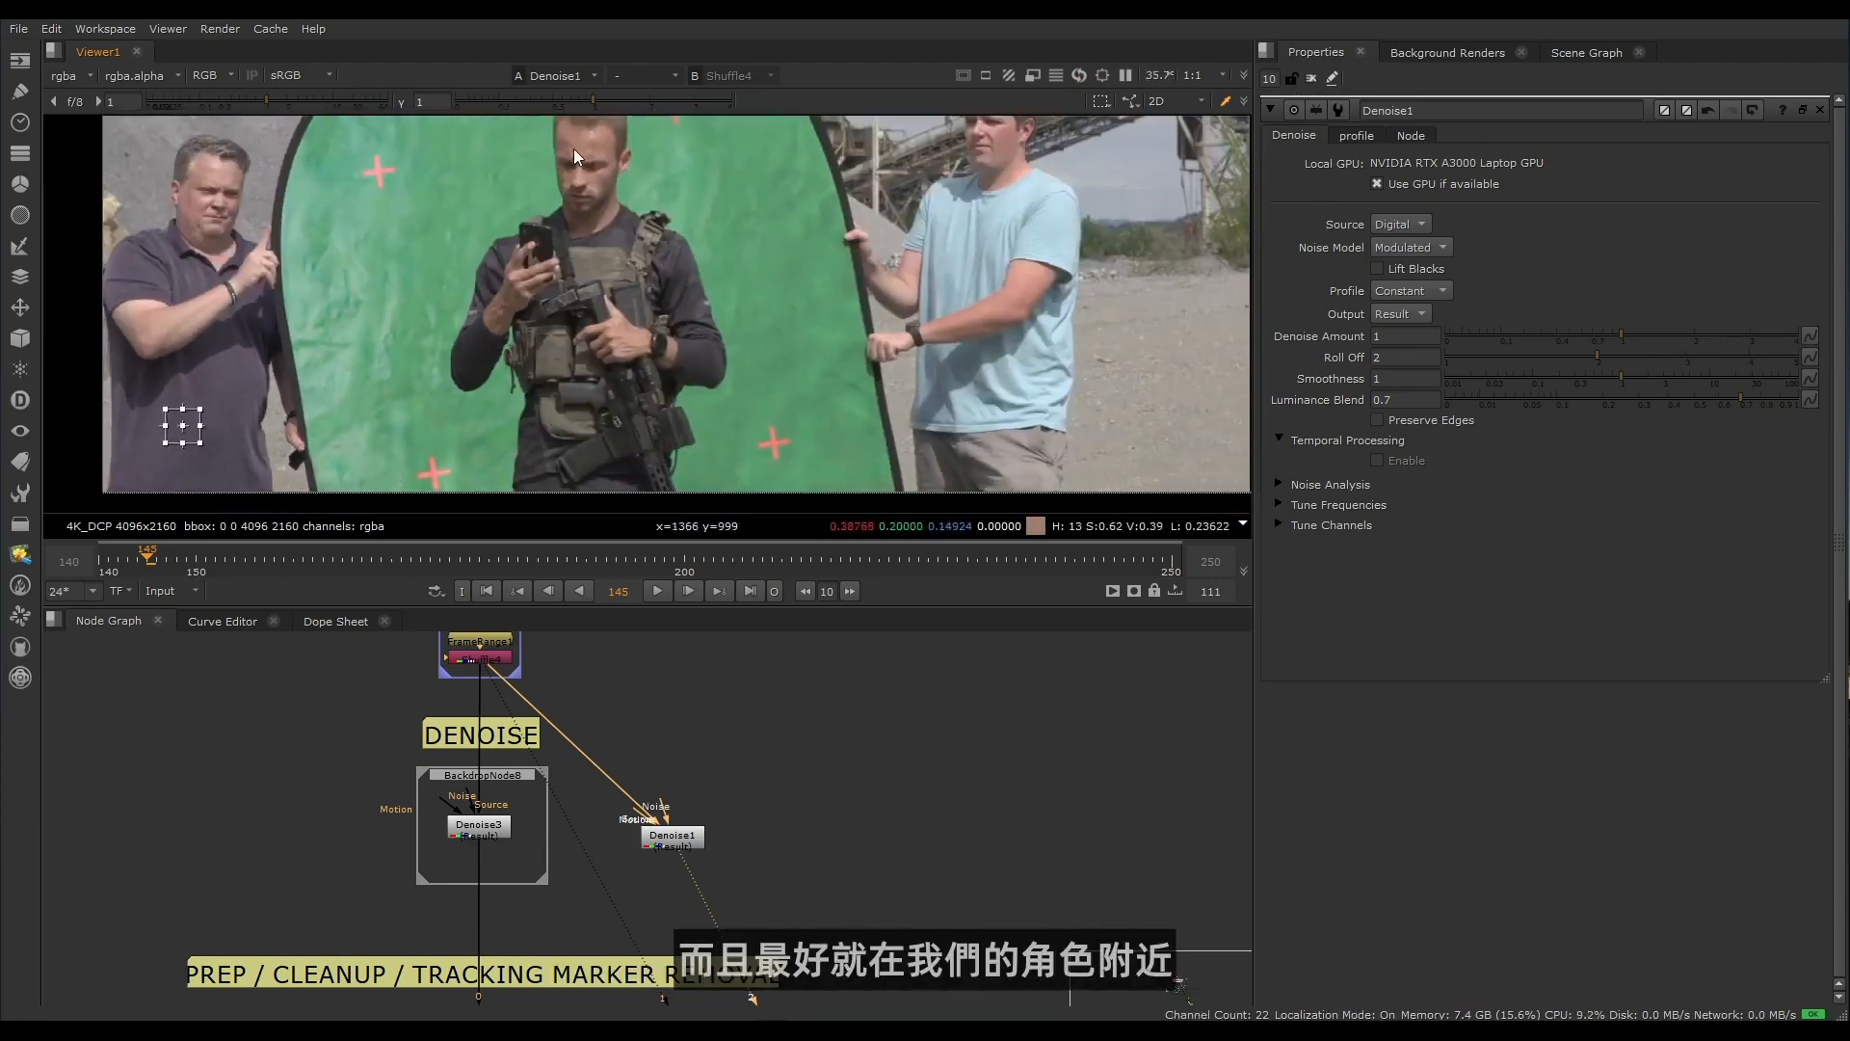
pyautogui.moveTo(640, 274); pyautogui.dragTo(594, 236, button='middle')
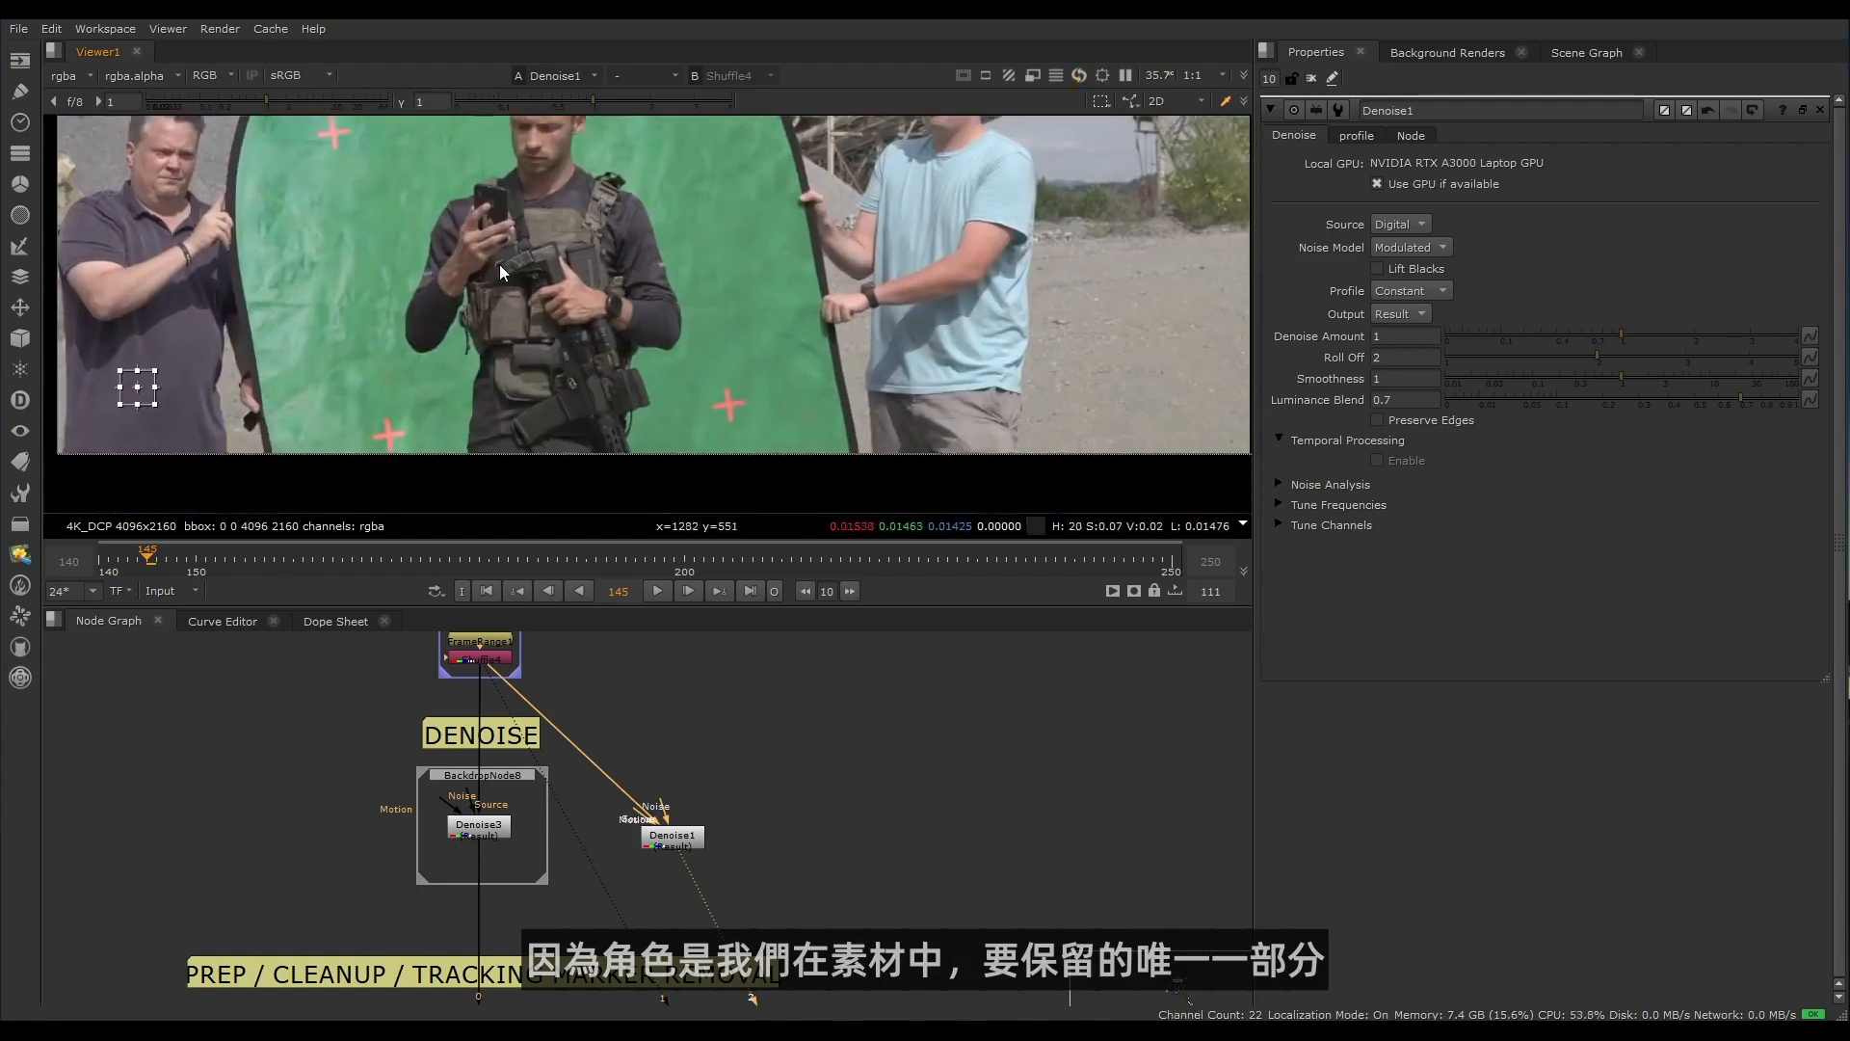
pyautogui.scroll(2, 379, 268)
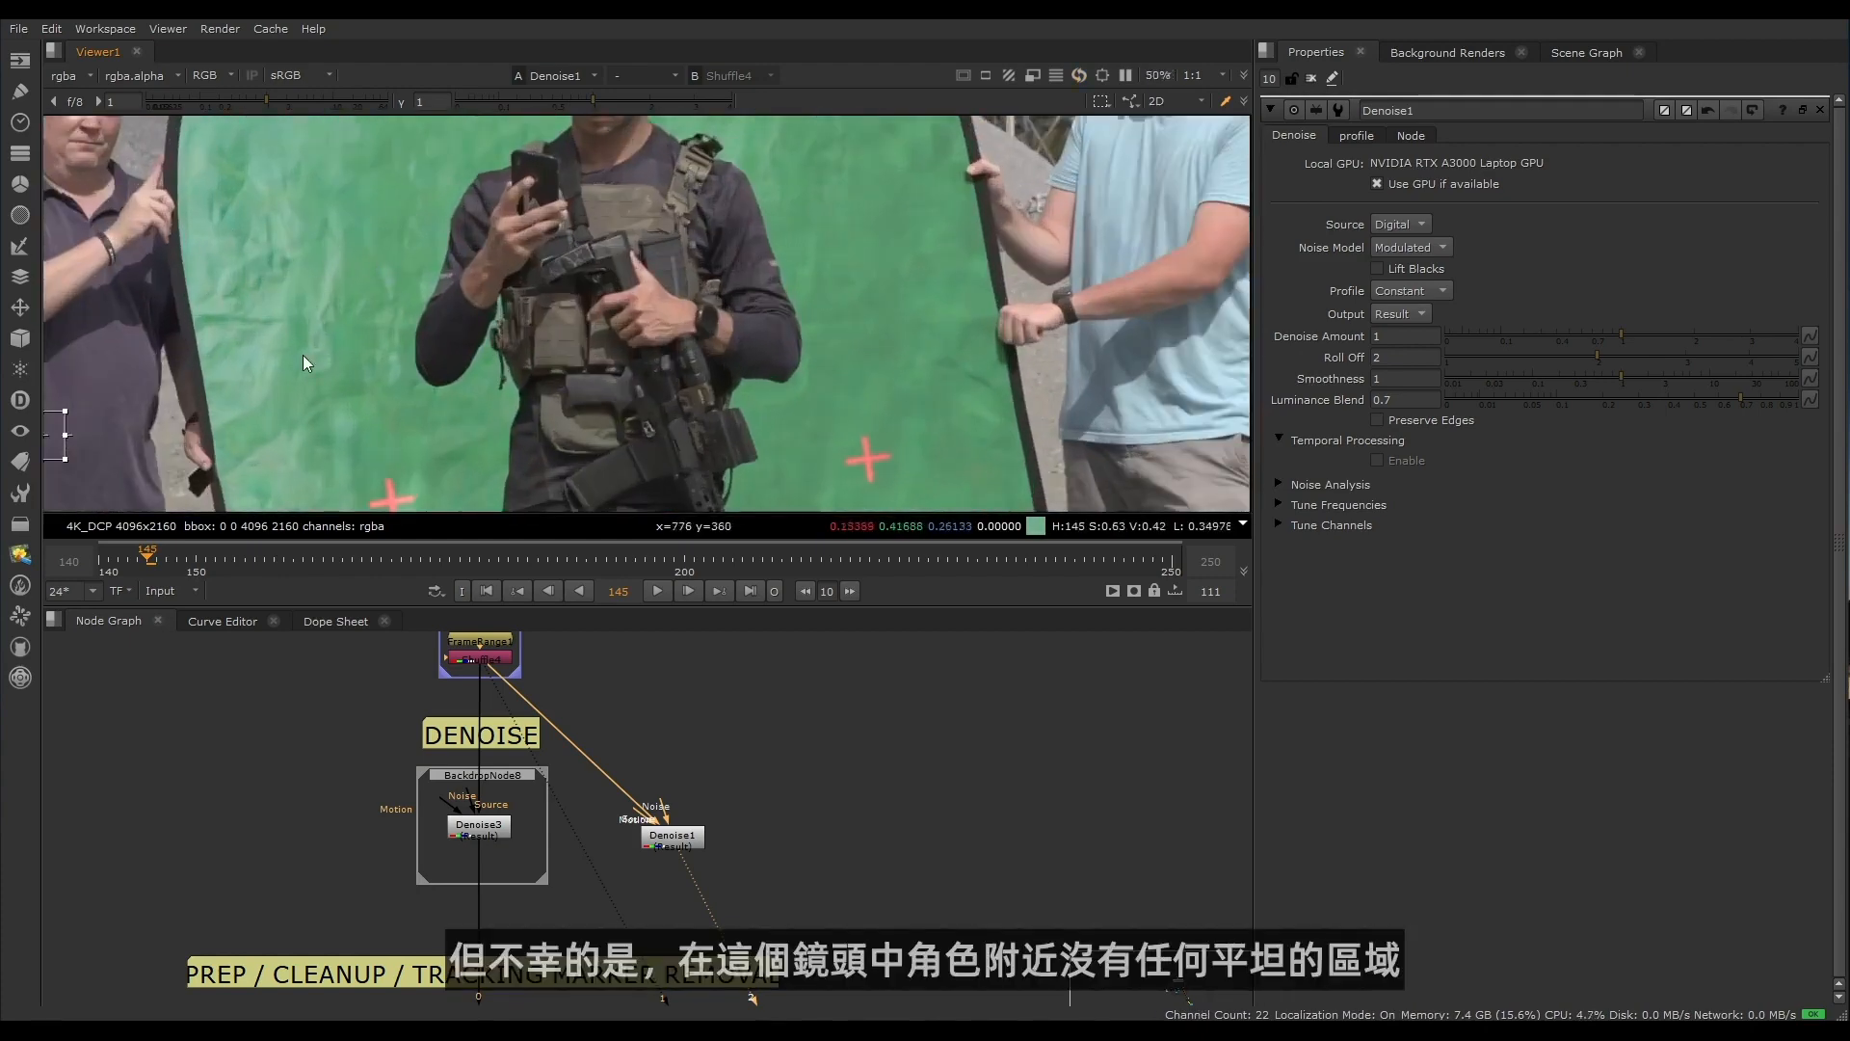
pyautogui.scroll(-5, 663, 255)
pyautogui.moveTo(594, 225); pyautogui.dragTo(585, 306, button='middle')
pyautogui.scroll(3, 584, 307)
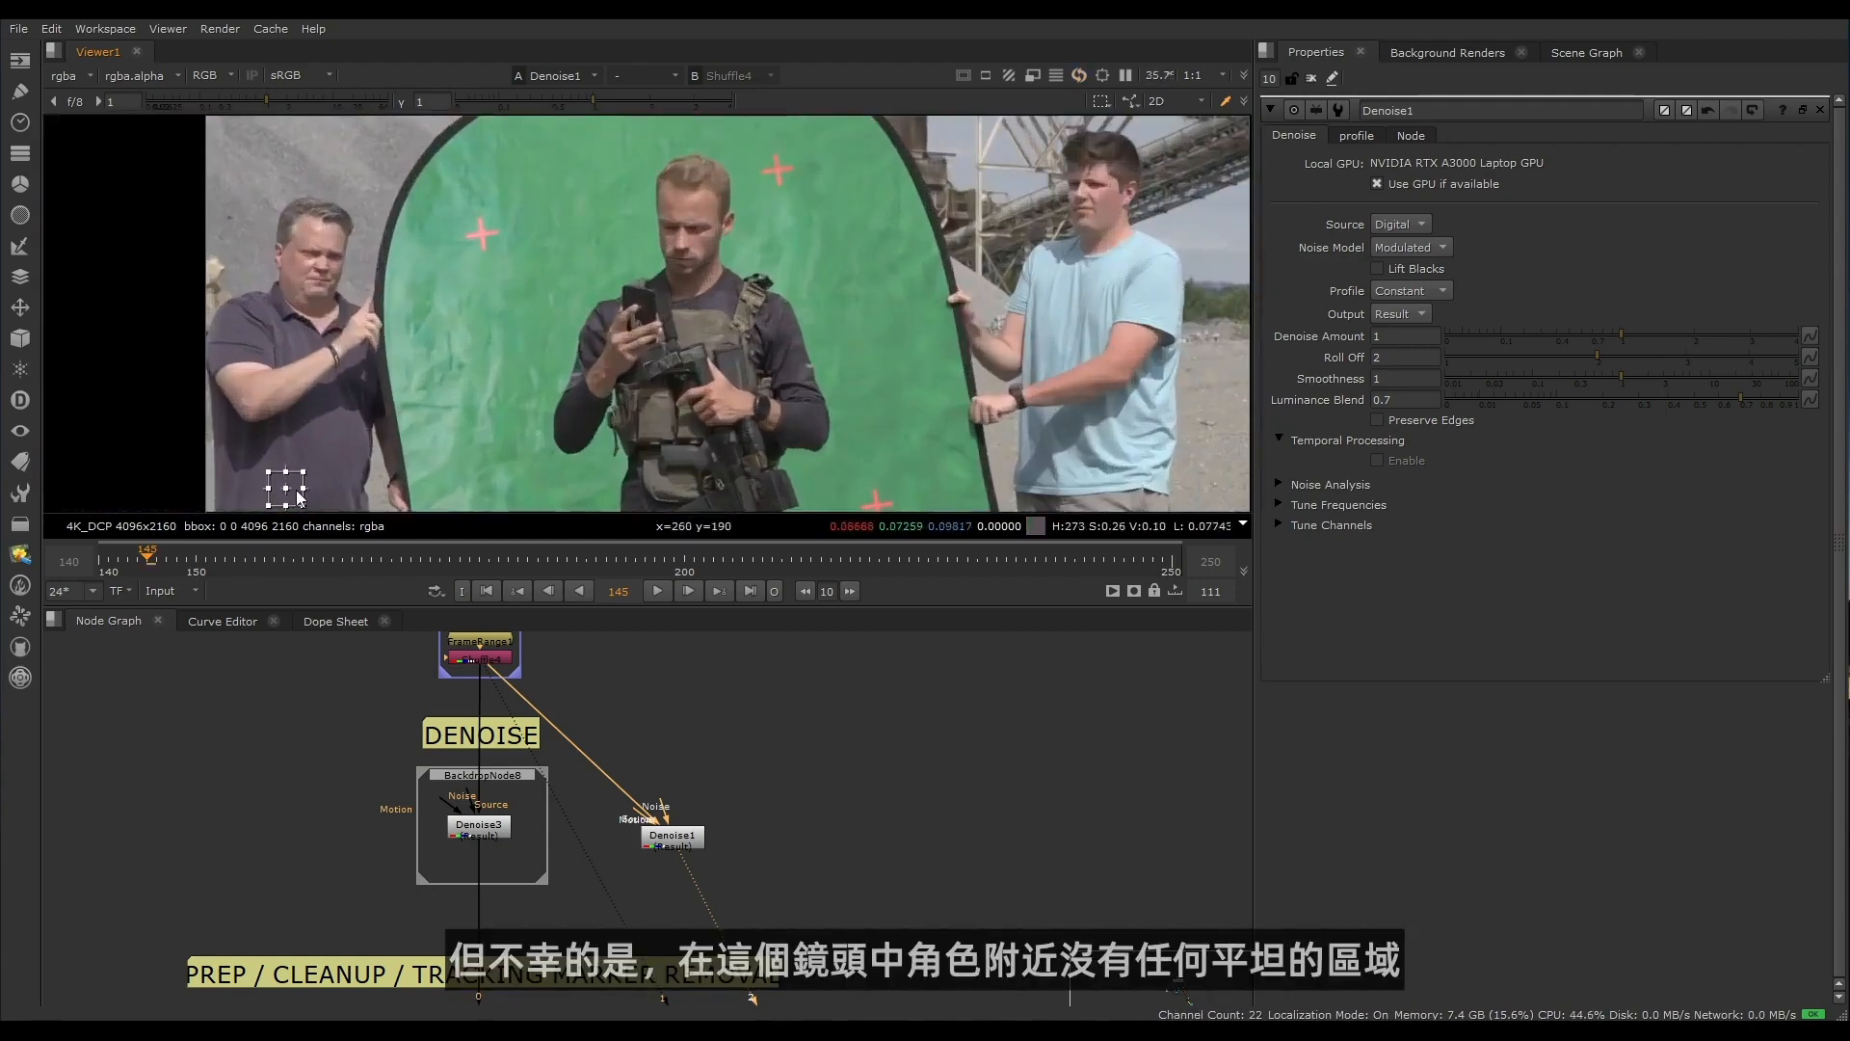
# Step: Try the noise analysis region on the green screen, and move it to the dark, flat part of the sky
pyautogui.moveTo(294, 473); pyautogui.dragTo(448, 207)
pyautogui.moveTo(509, 208); pyautogui.dragTo(519, 403, button='middle')
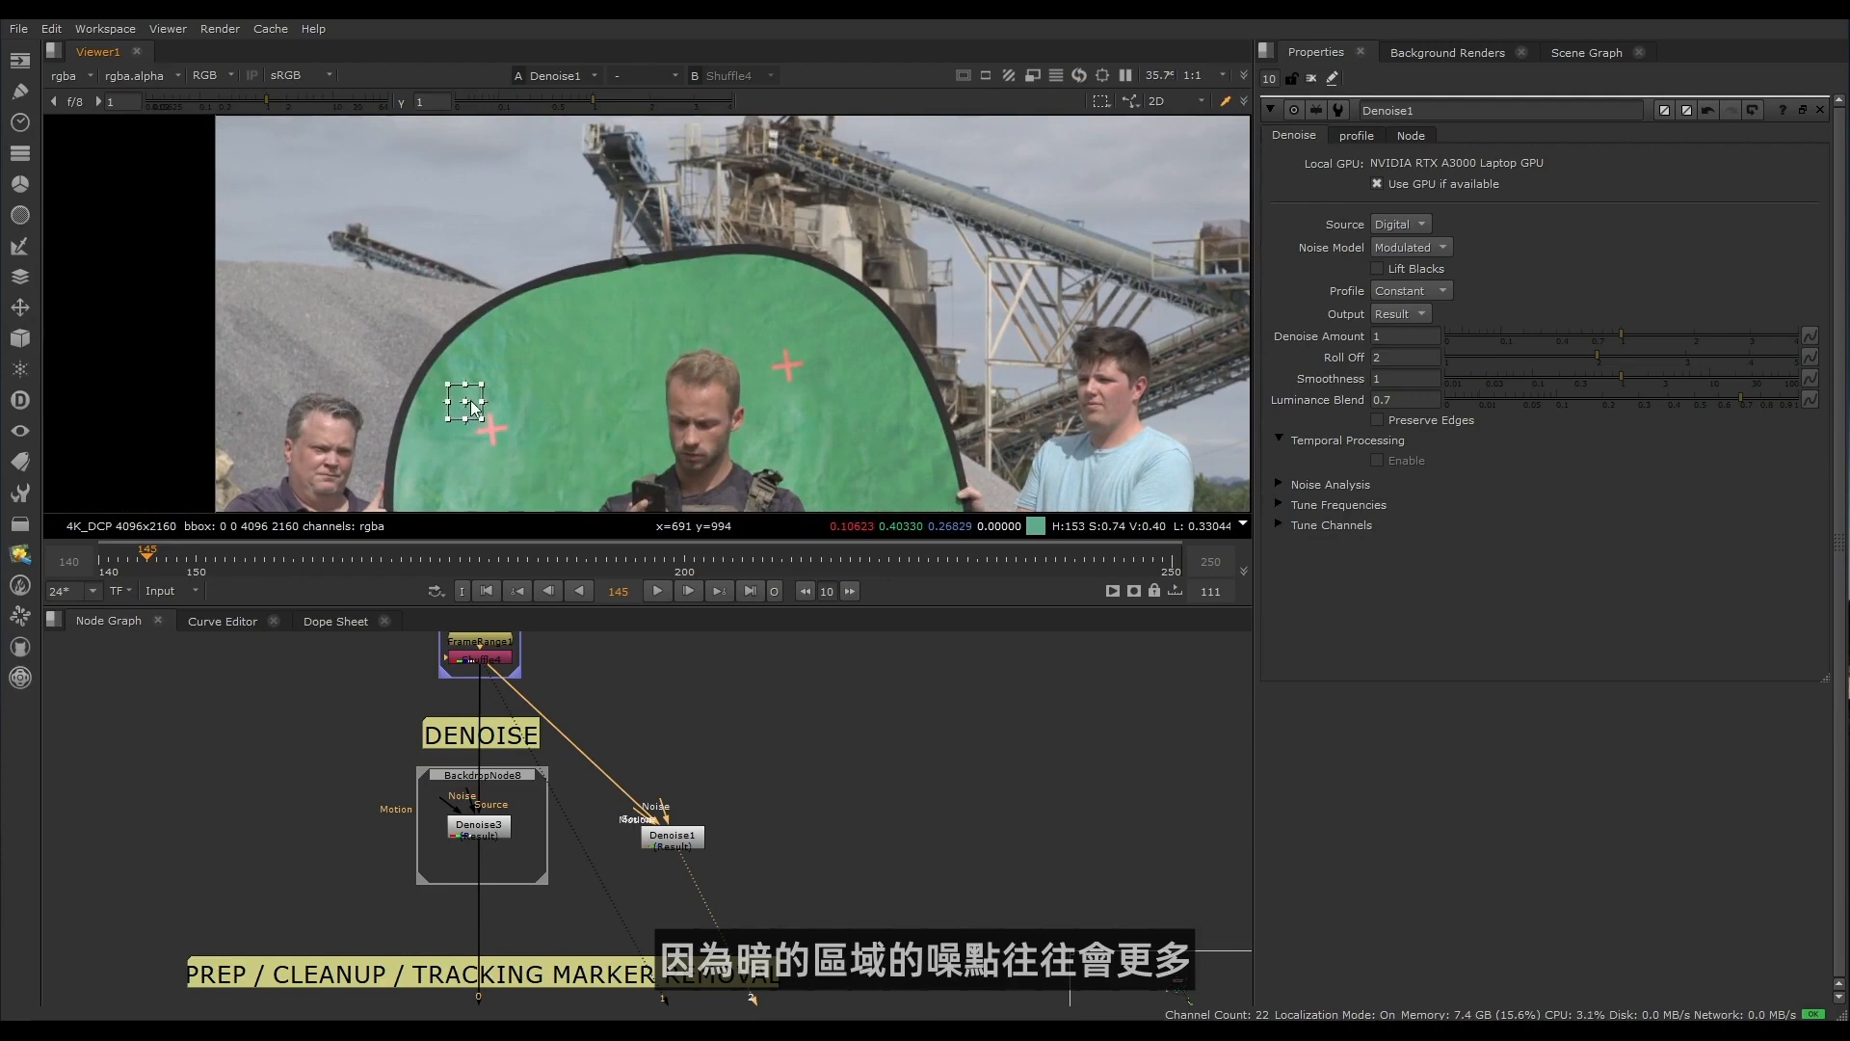
pyautogui.moveTo(472, 408); pyautogui.dragTo(429, 202)
pyautogui.moveTo(428, 202); pyautogui.dragTo(498, 376, button='middle')
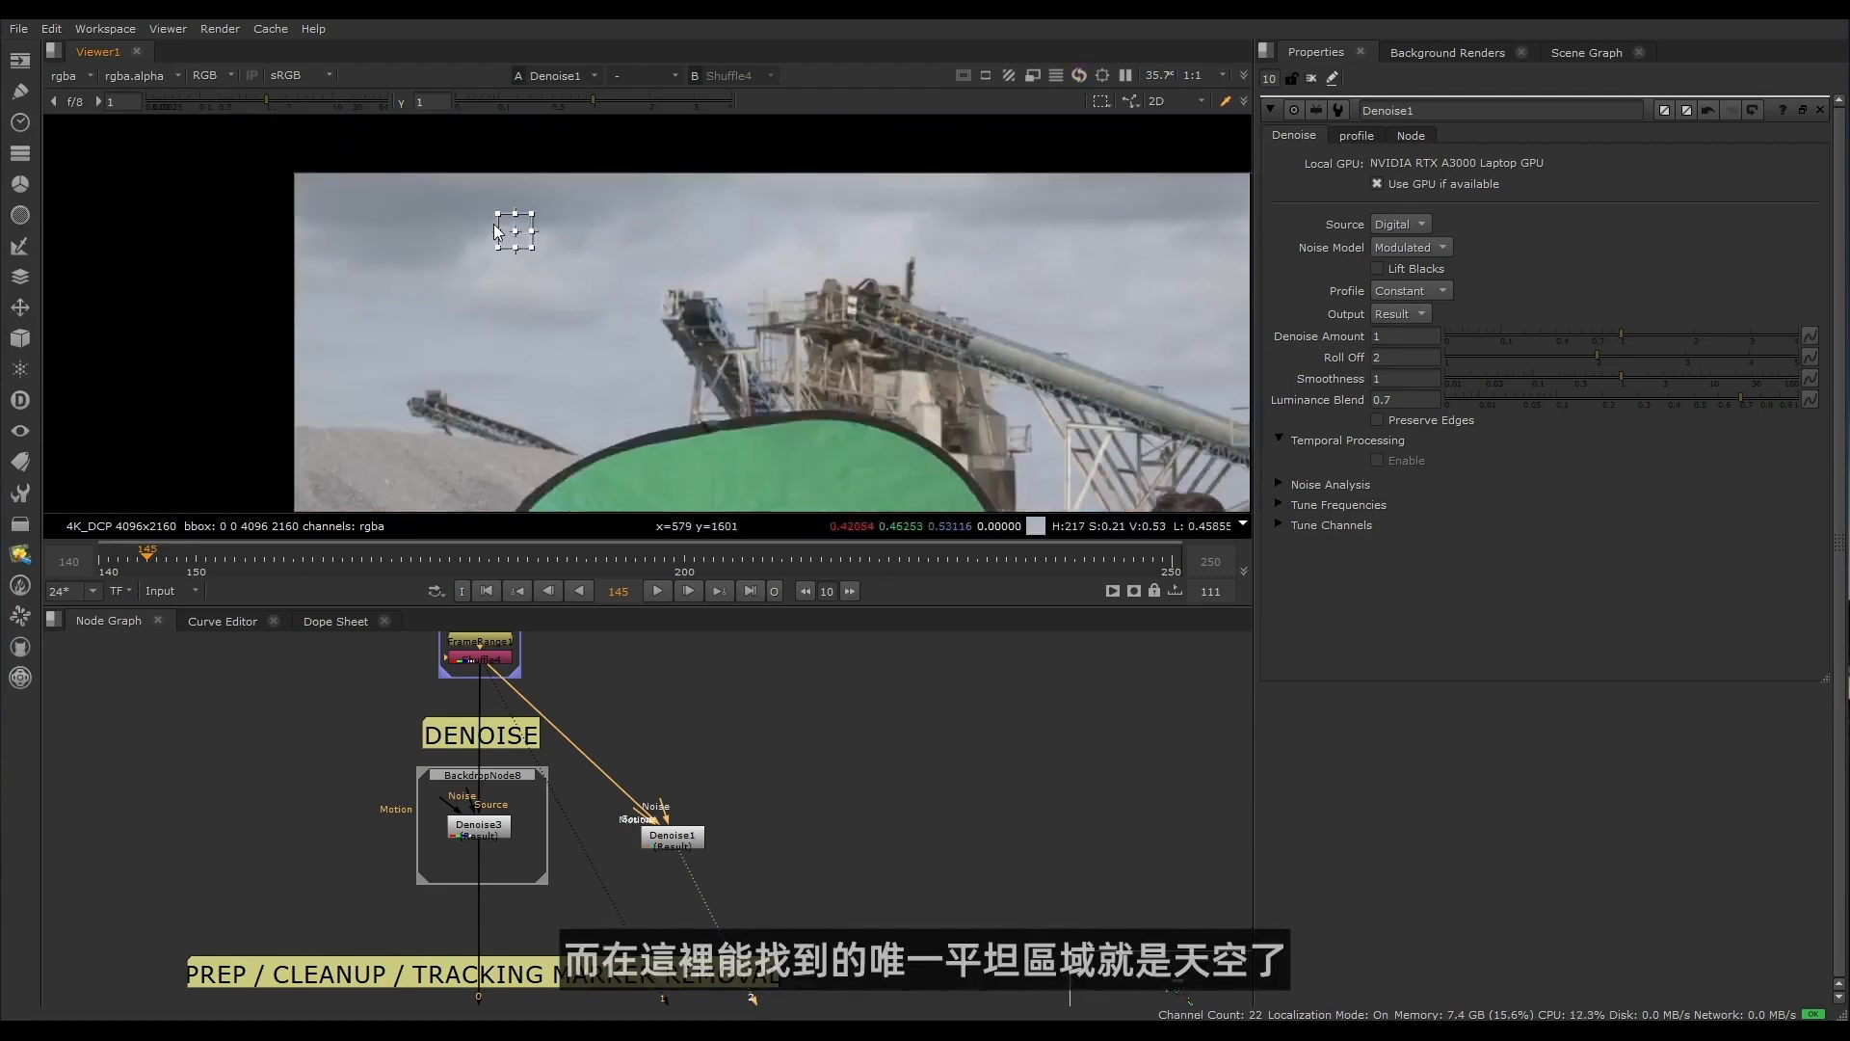
pyautogui.moveTo(494, 225); pyautogui.dragTo(398, 198)
pyautogui.scroll(5, 405, 204)
pyautogui.scroll(-3, 436, 266)
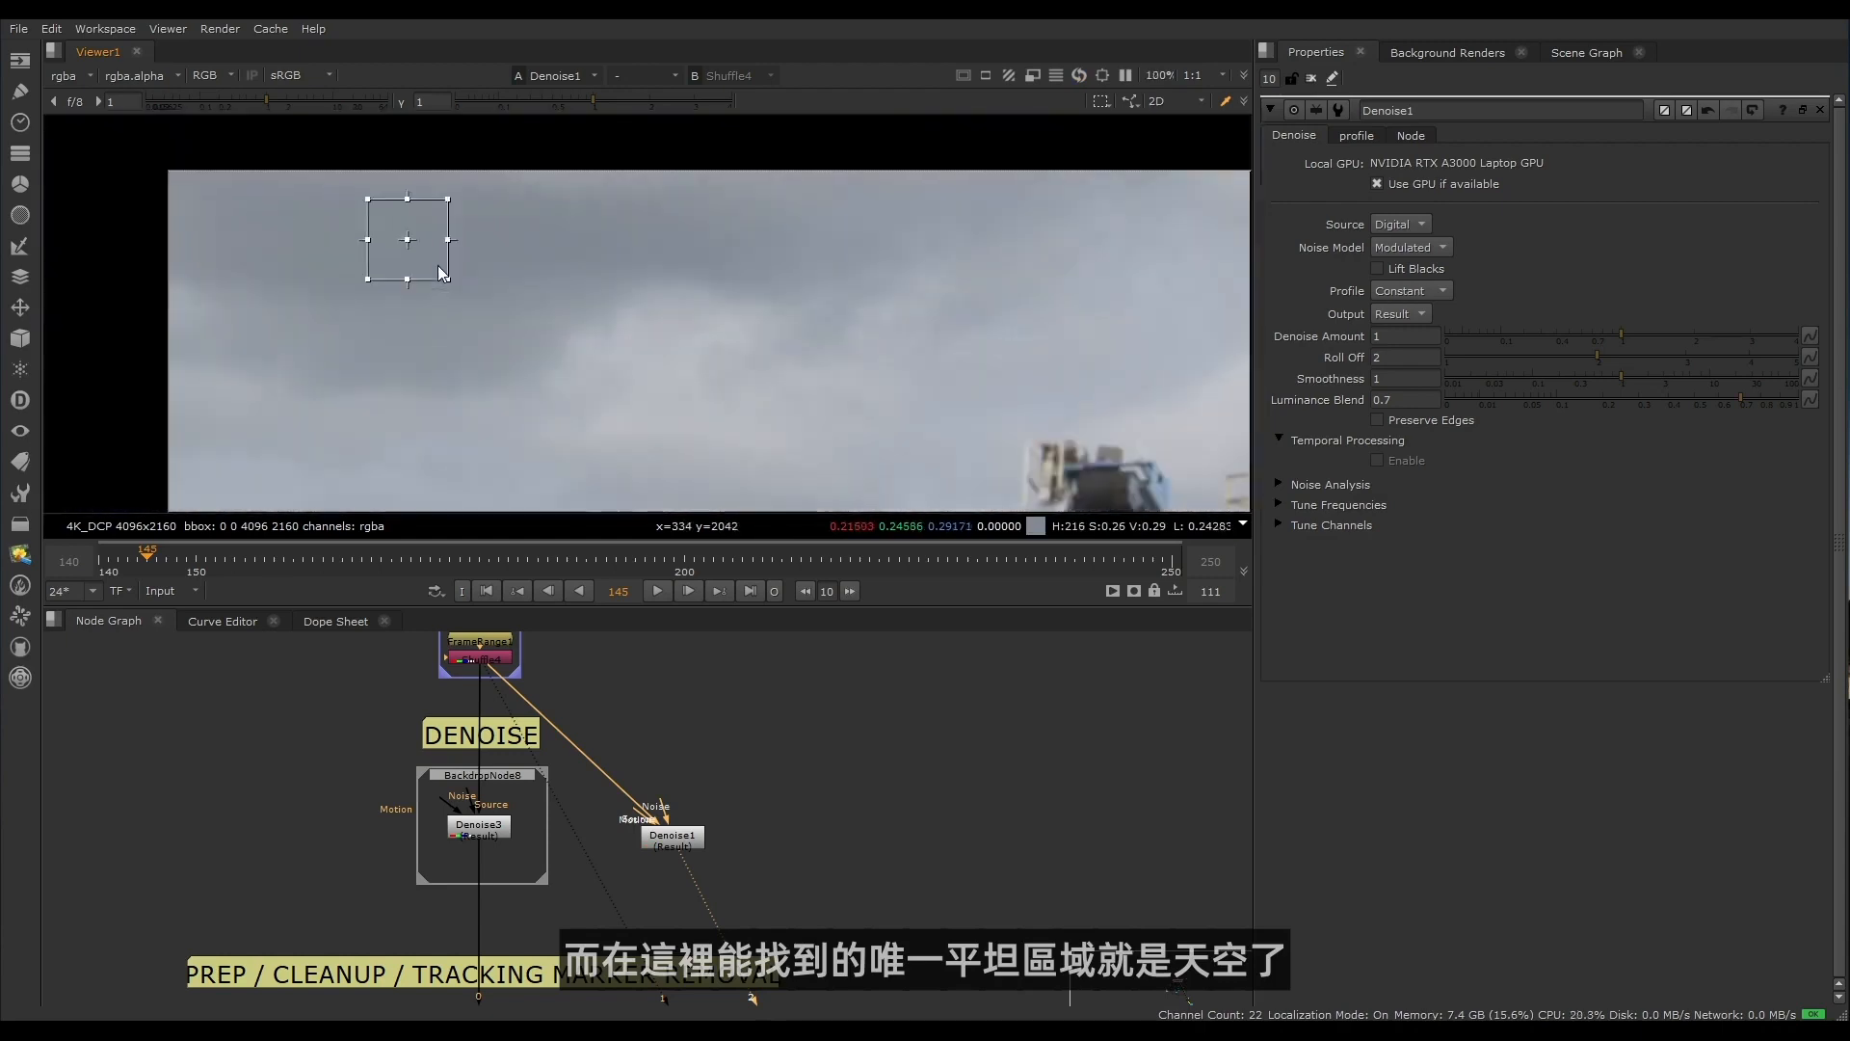
pyautogui.scroll(-4, 440, 273)
pyautogui.scroll(7, 405, 273)
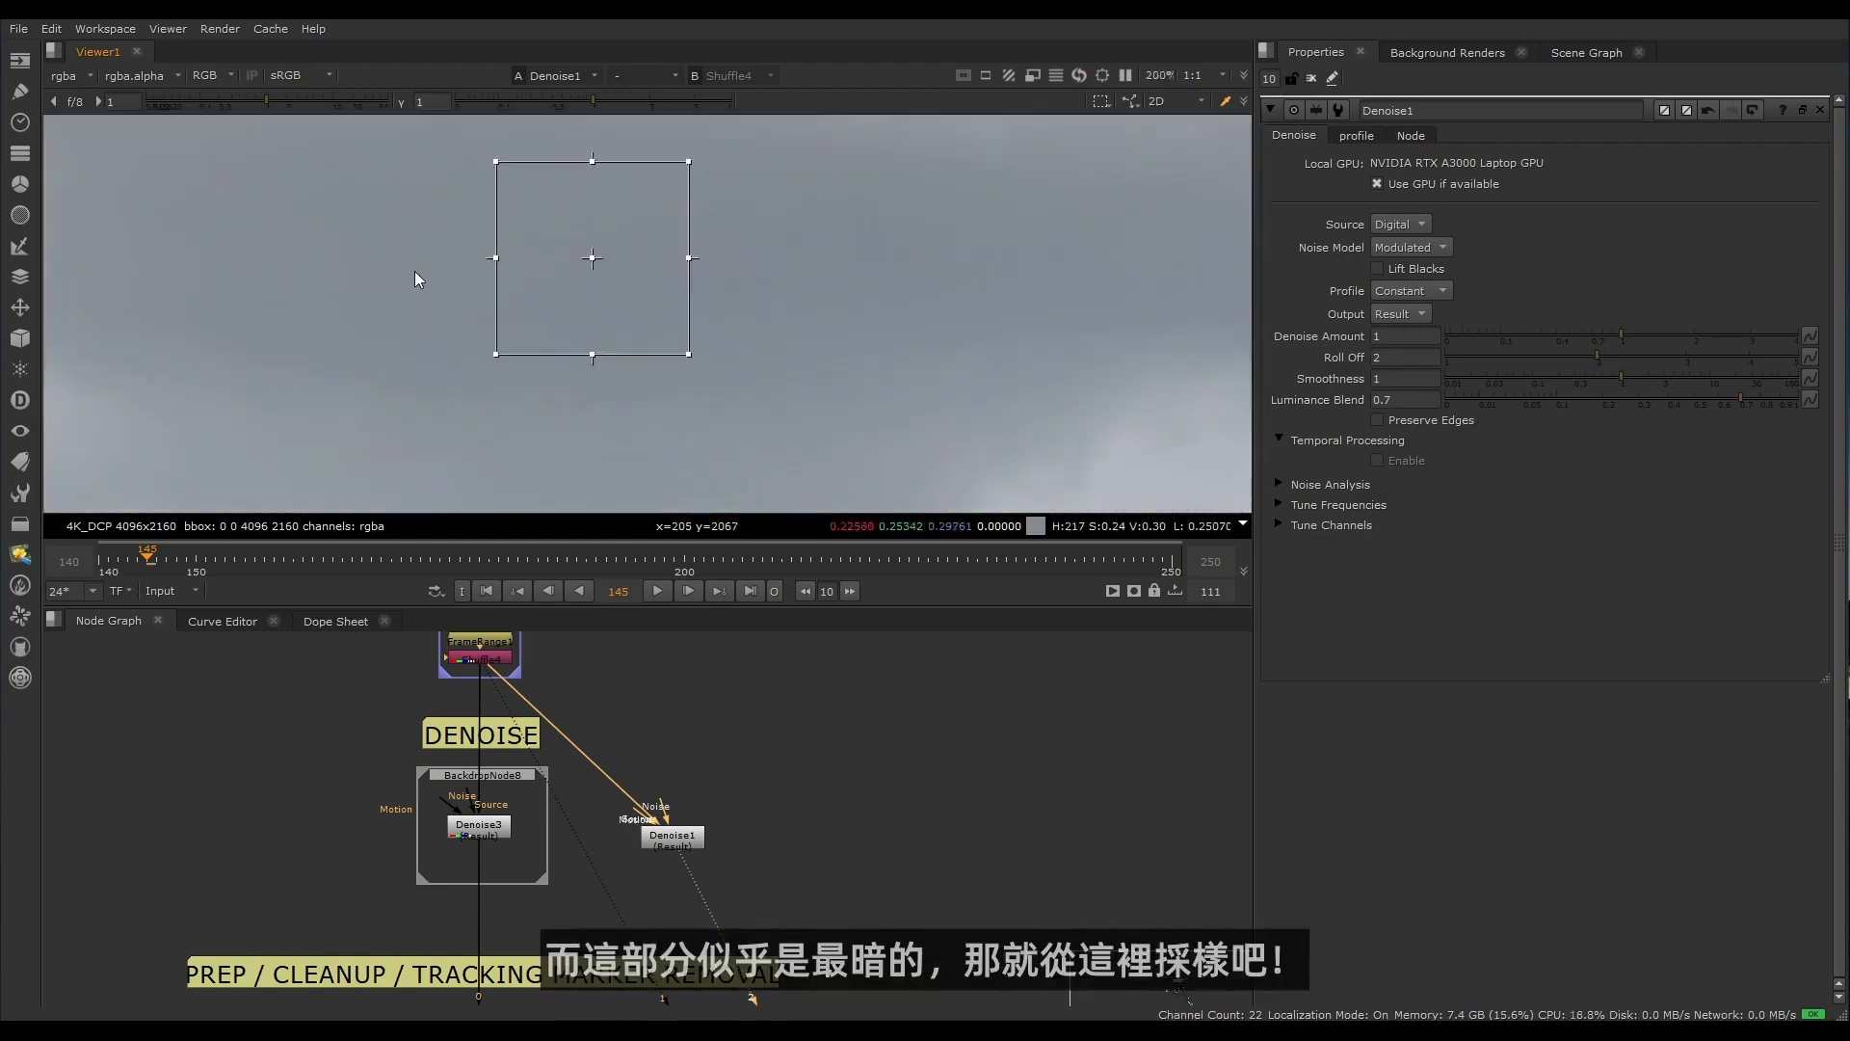
# Step: Reposition and enlarge the noise analysis region to cover as much of the flat, dark sky as possible
pyautogui.moveTo(482, 257); pyautogui.dragTo(209, 226)
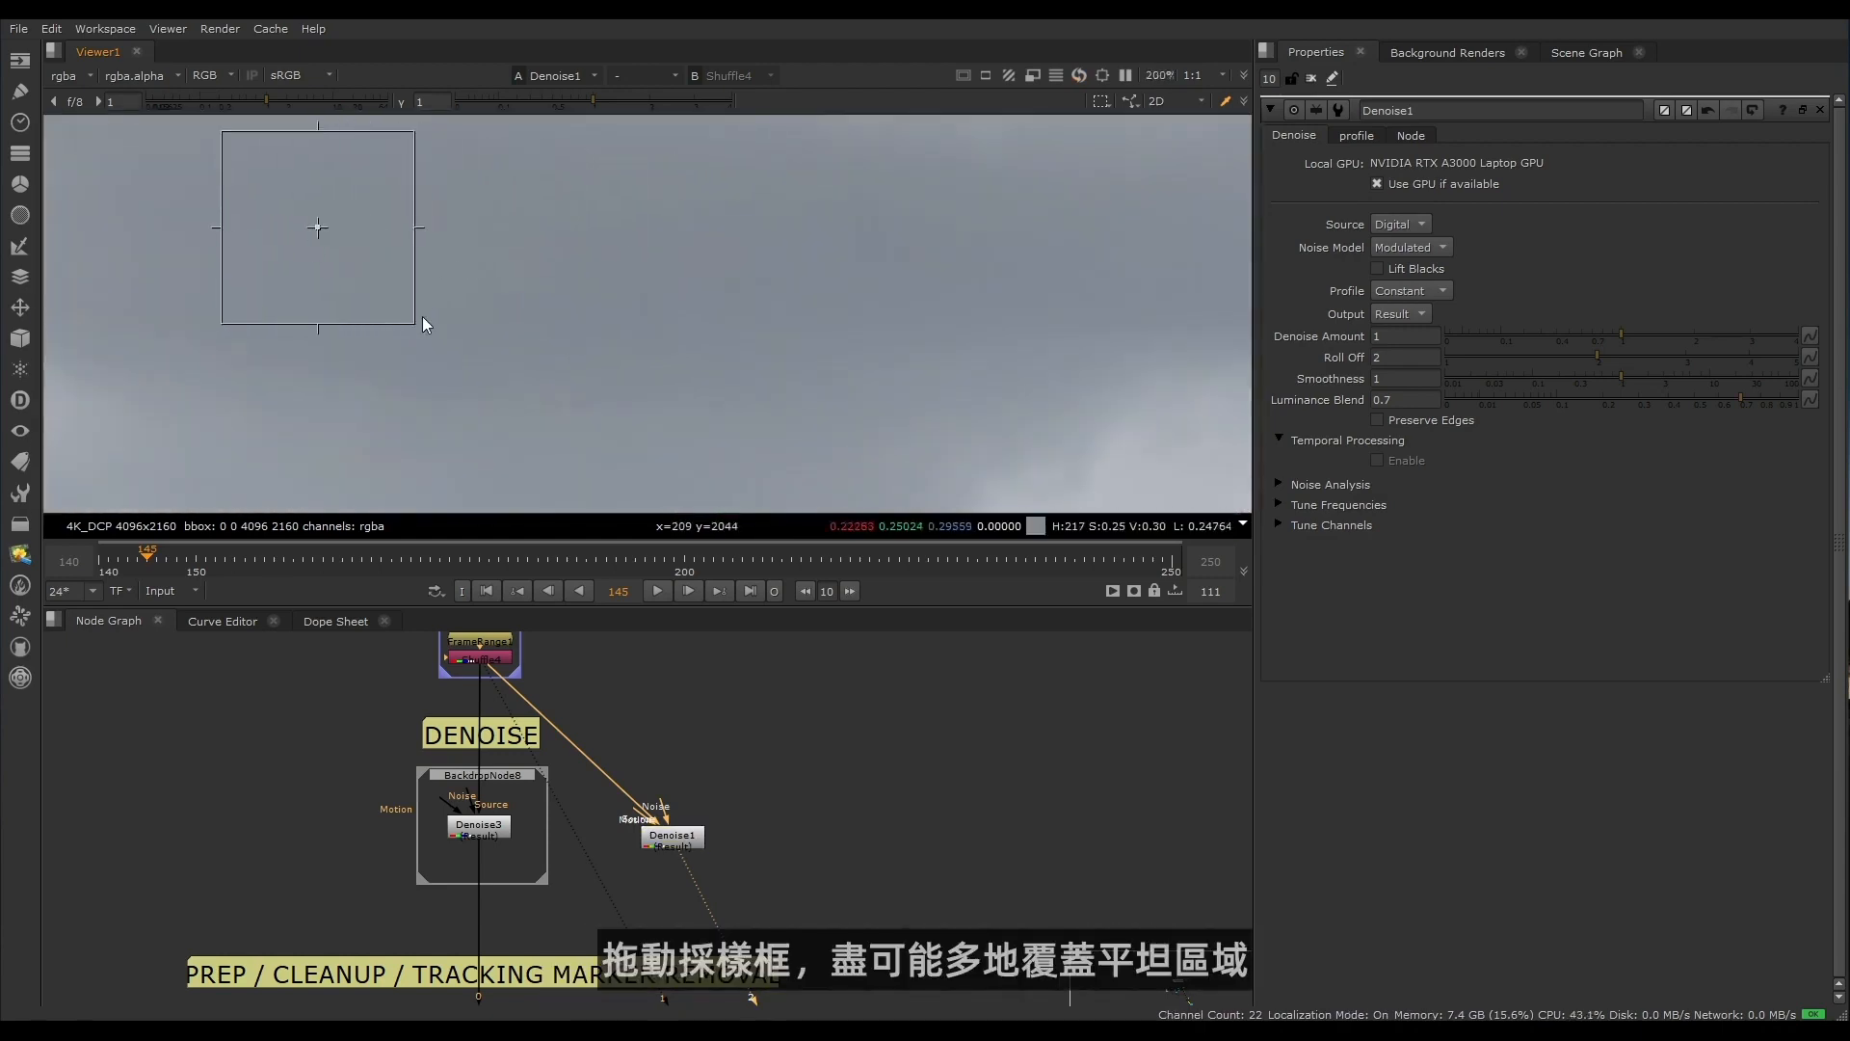
pyautogui.moveTo(418, 319); pyautogui.dragTo(753, 386)
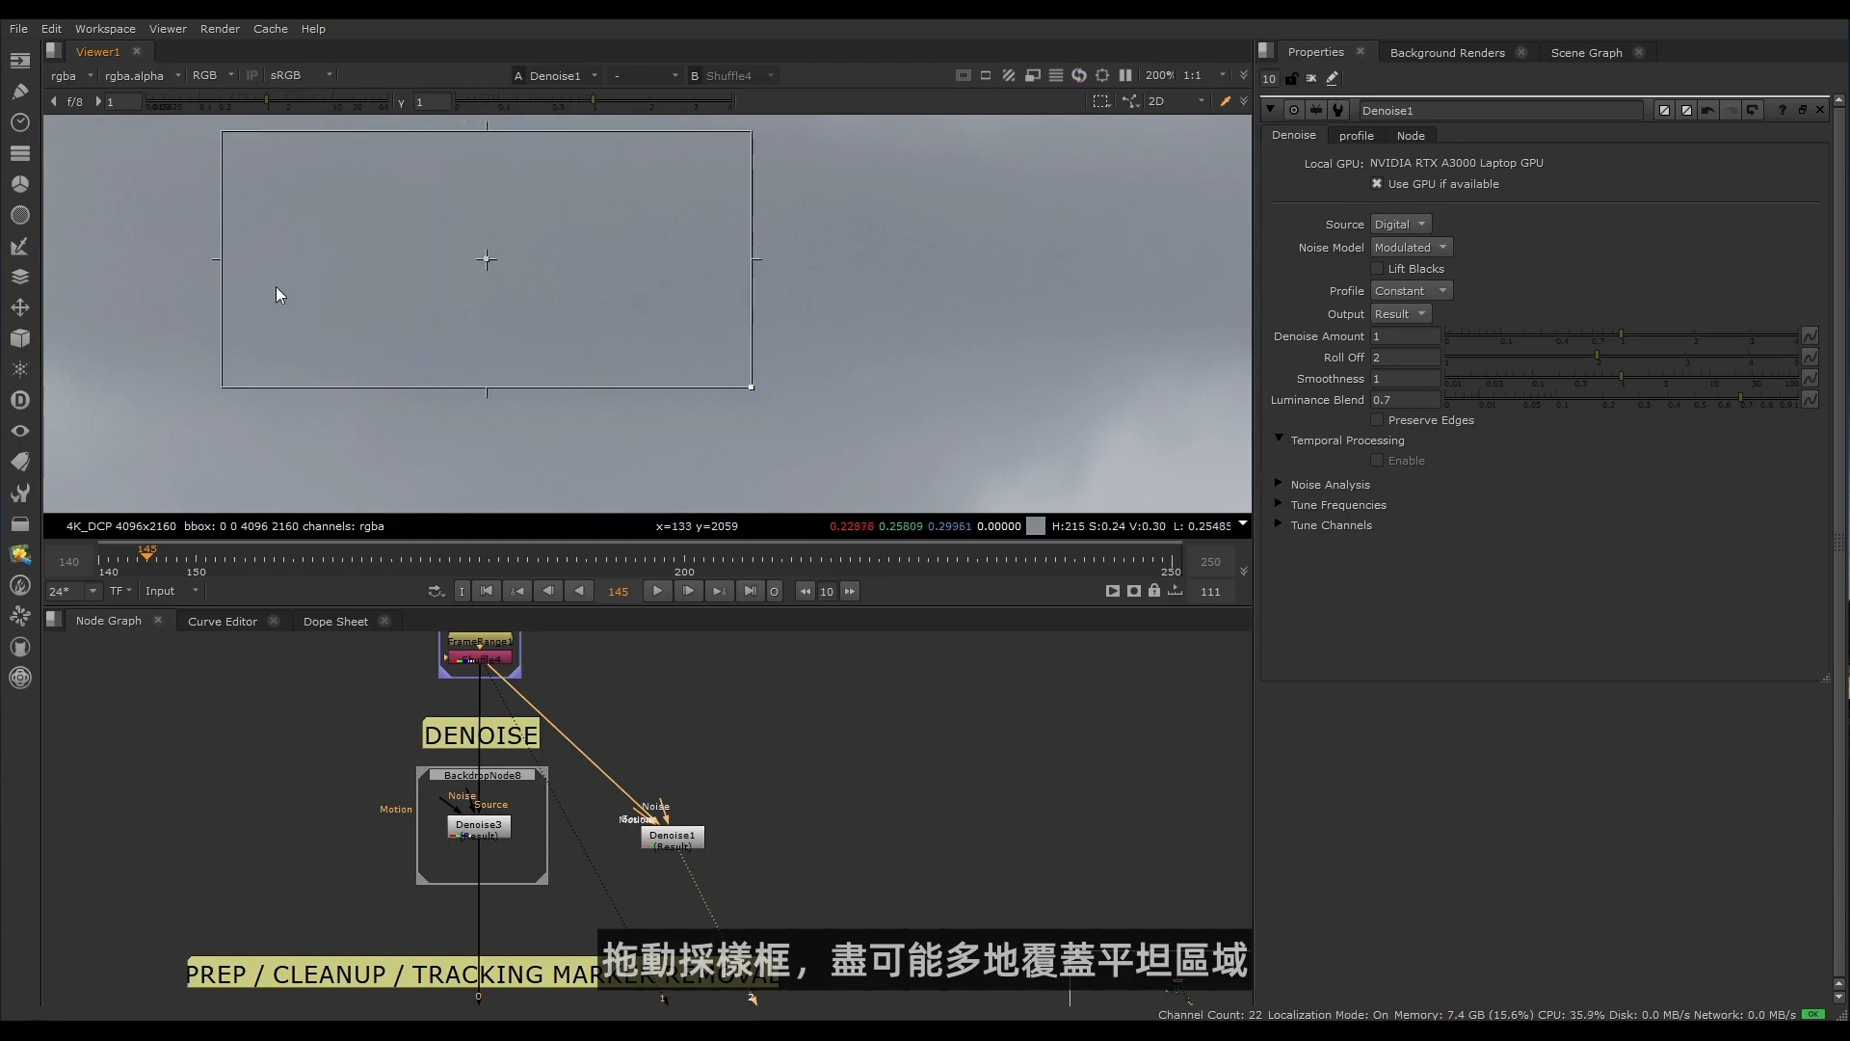
pyautogui.moveTo(222, 271); pyautogui.dragTo(125, 257)
pyautogui.scroll(-4, 407, 306)
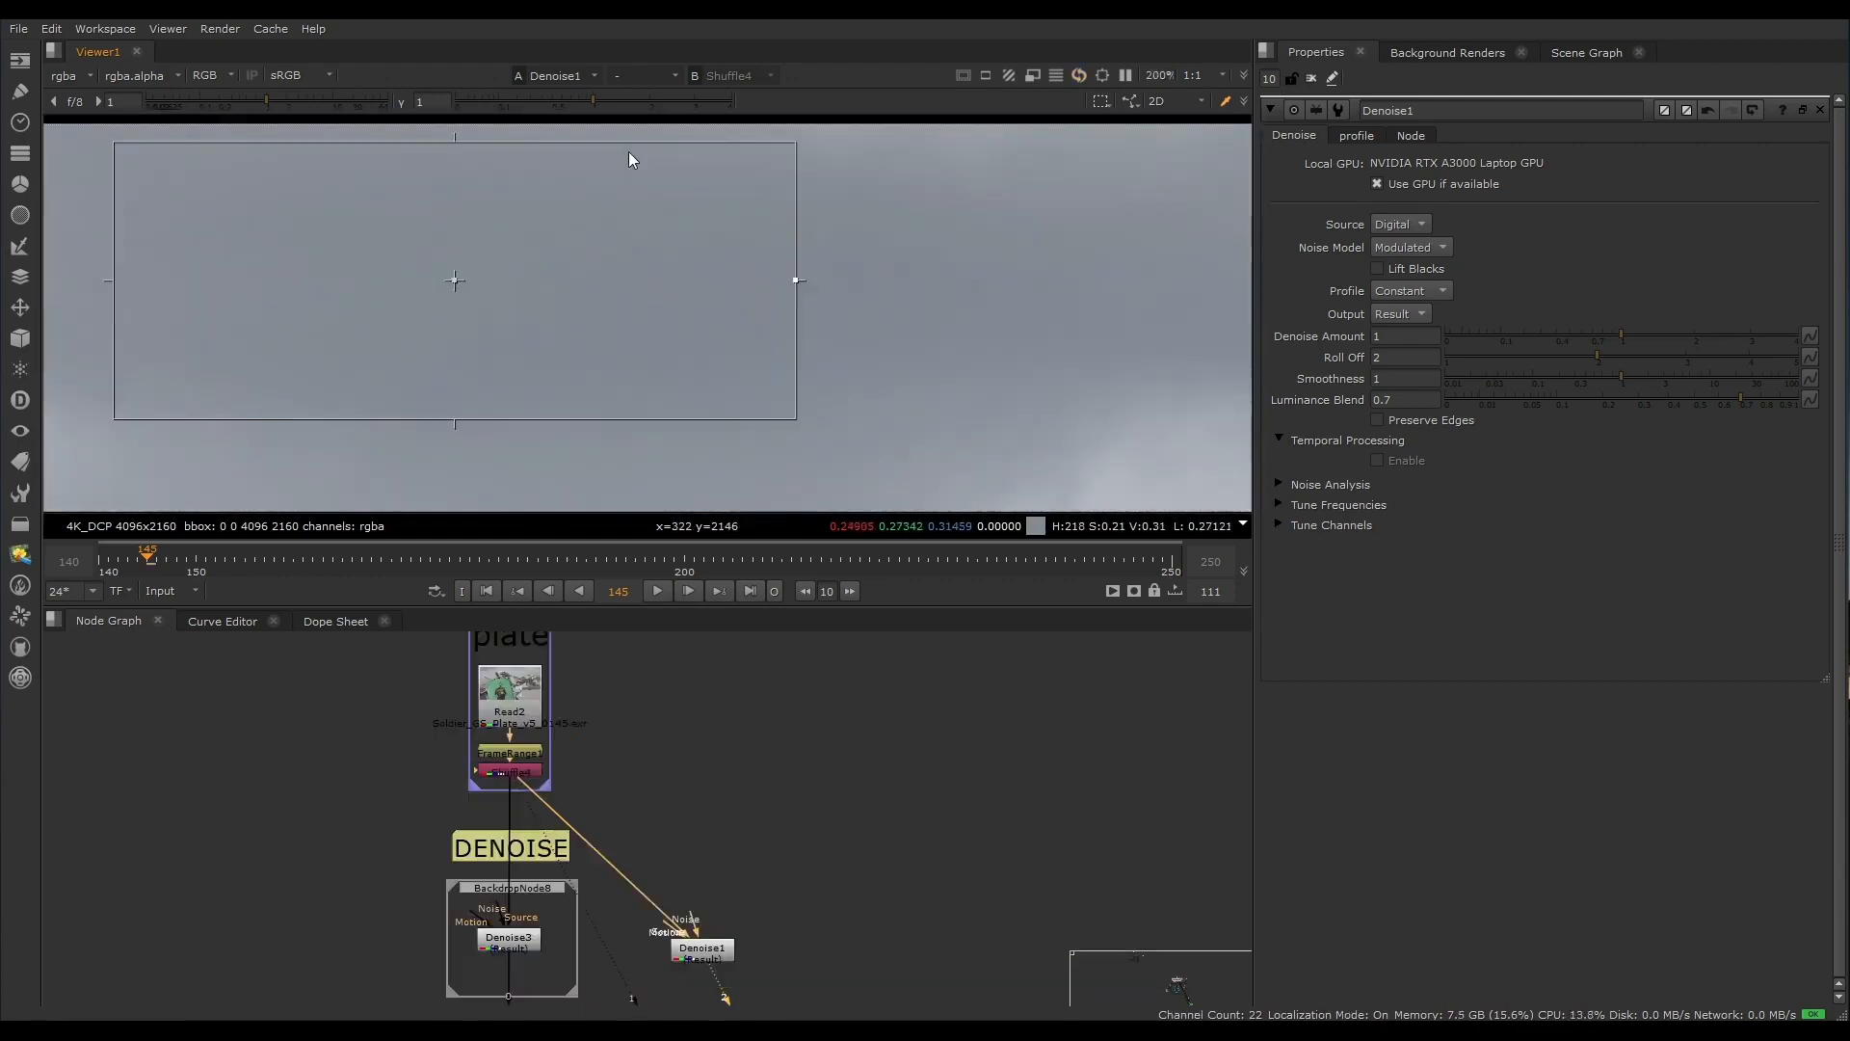
# Step: Lower the viewer gamma to 0.49 and compare the sky's grain between the original plate and the denoised result
pyautogui.moveTo(584, 102); pyautogui.dragTo(552, 96)
pyautogui.press('1')
pyautogui.scroll(5, 492, 205)
pyautogui.scroll(-3, 537, 281)
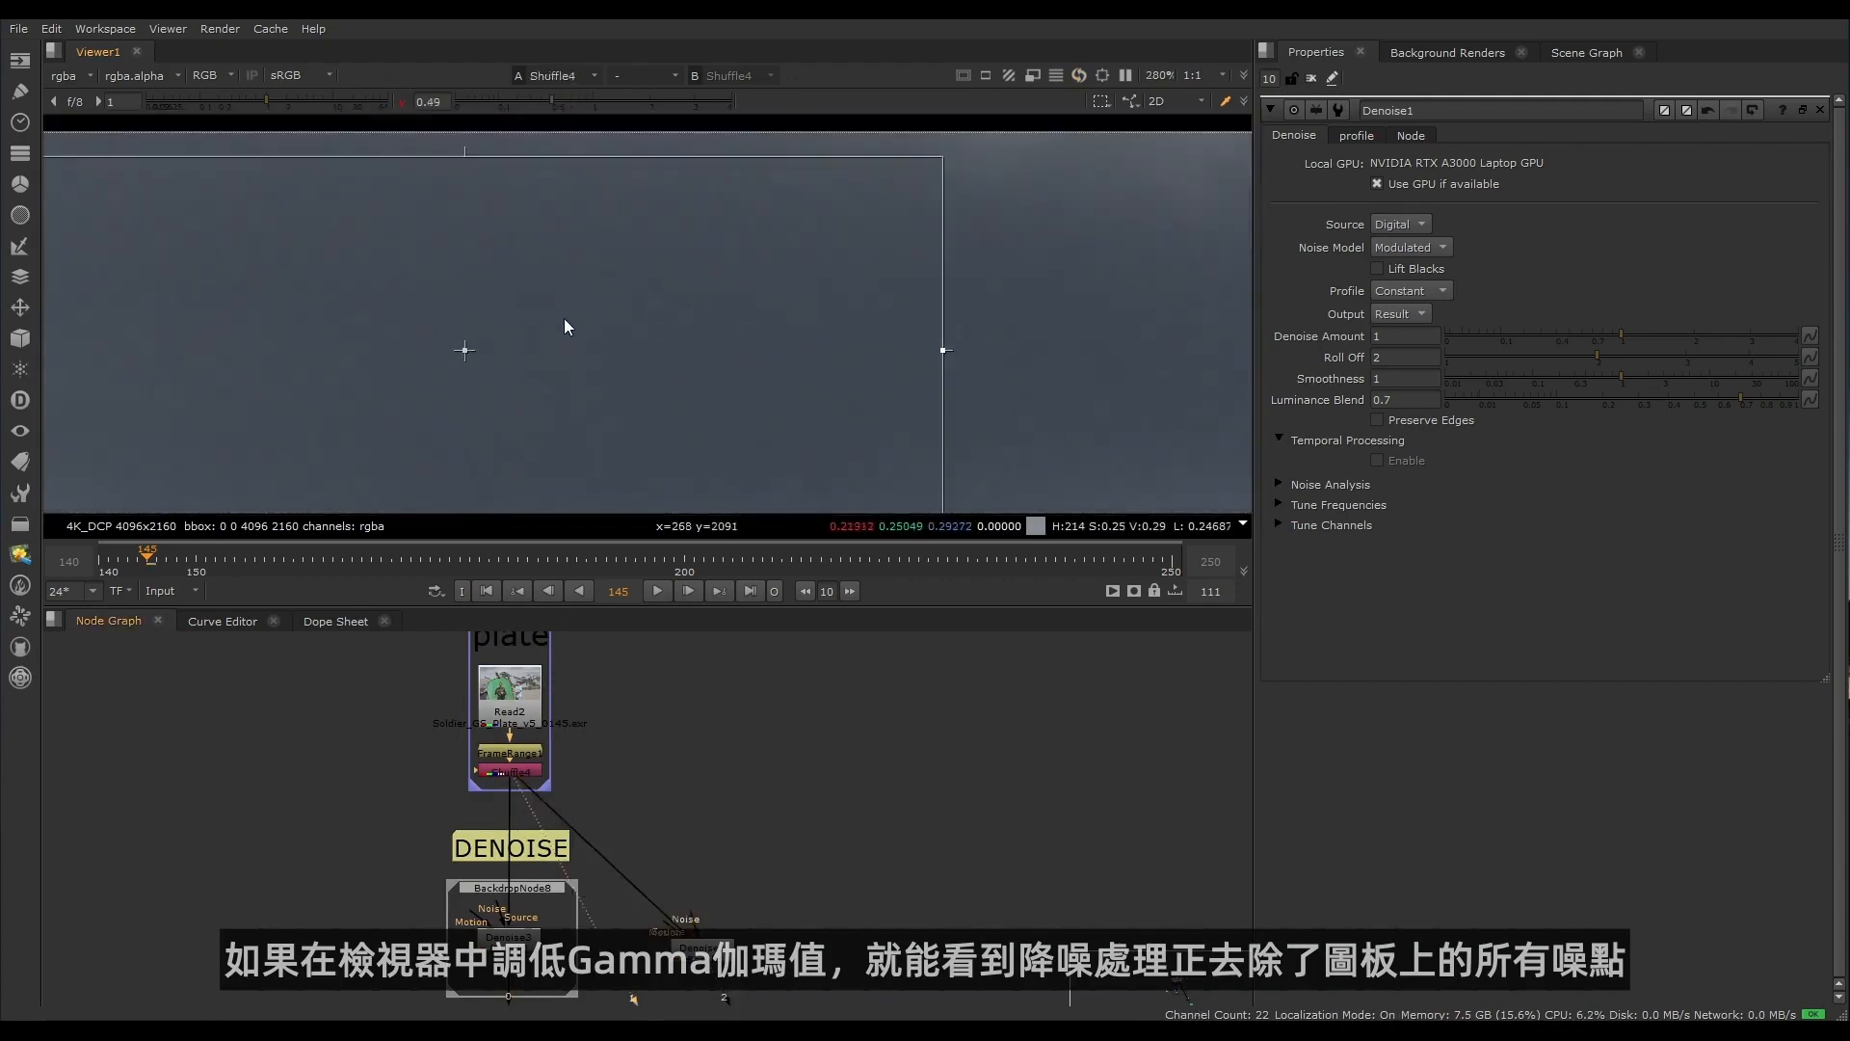
pyautogui.moveTo(563, 318); pyautogui.dragTo(588, 274, button='middle')
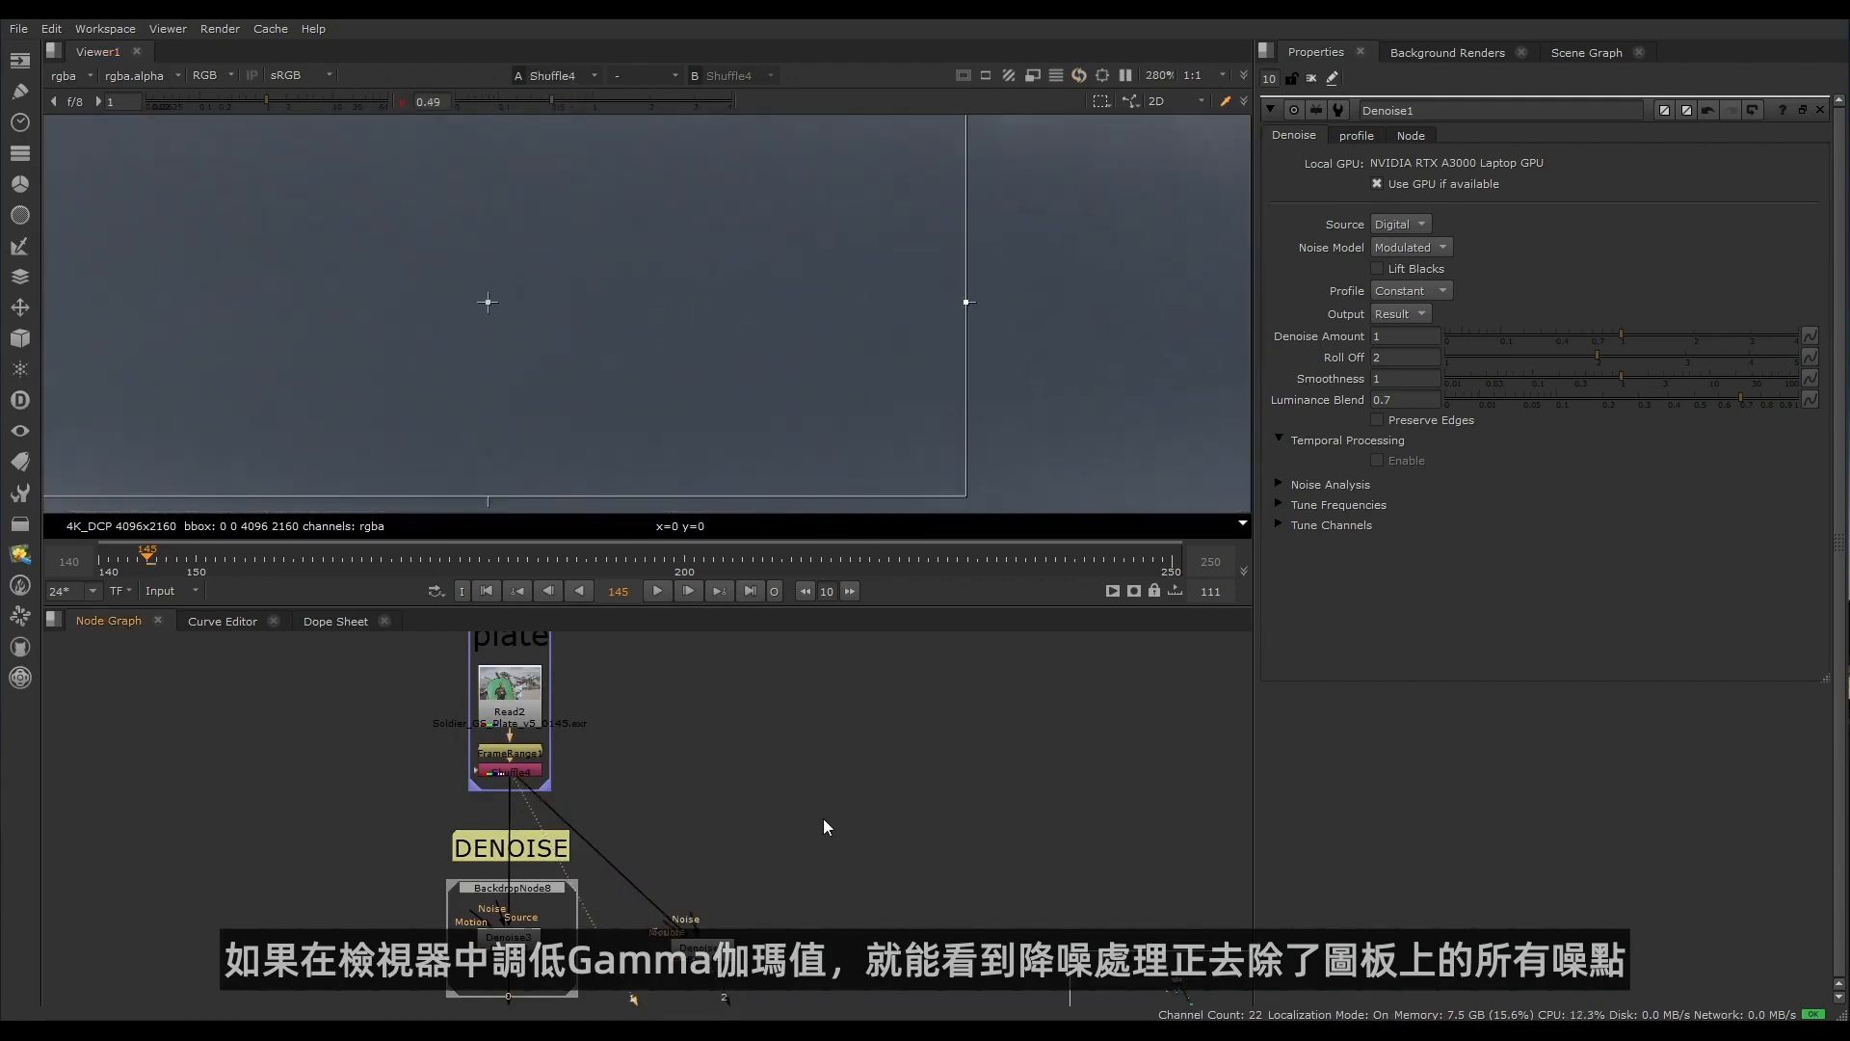
pyautogui.press('2')
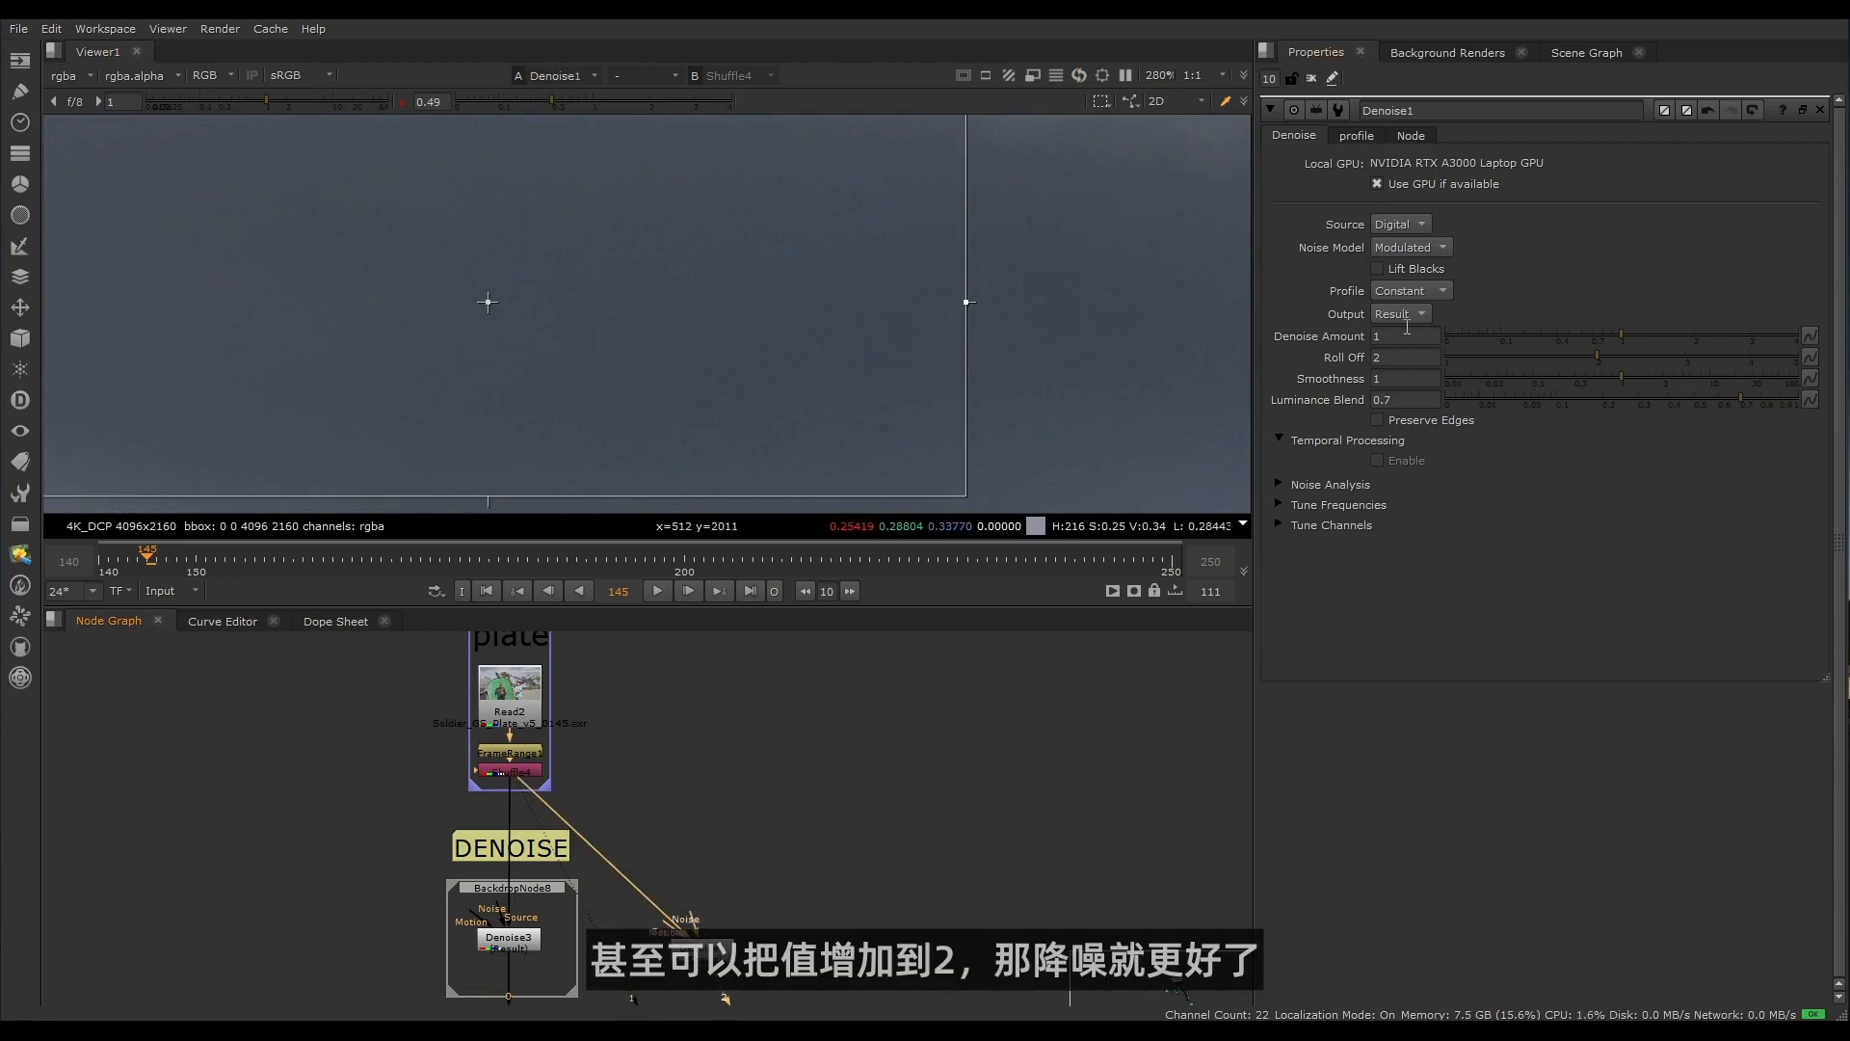
# Step: Set the Denoise Amount to 2 and compare the denoised sky with the original plate
pyautogui.press('Return')
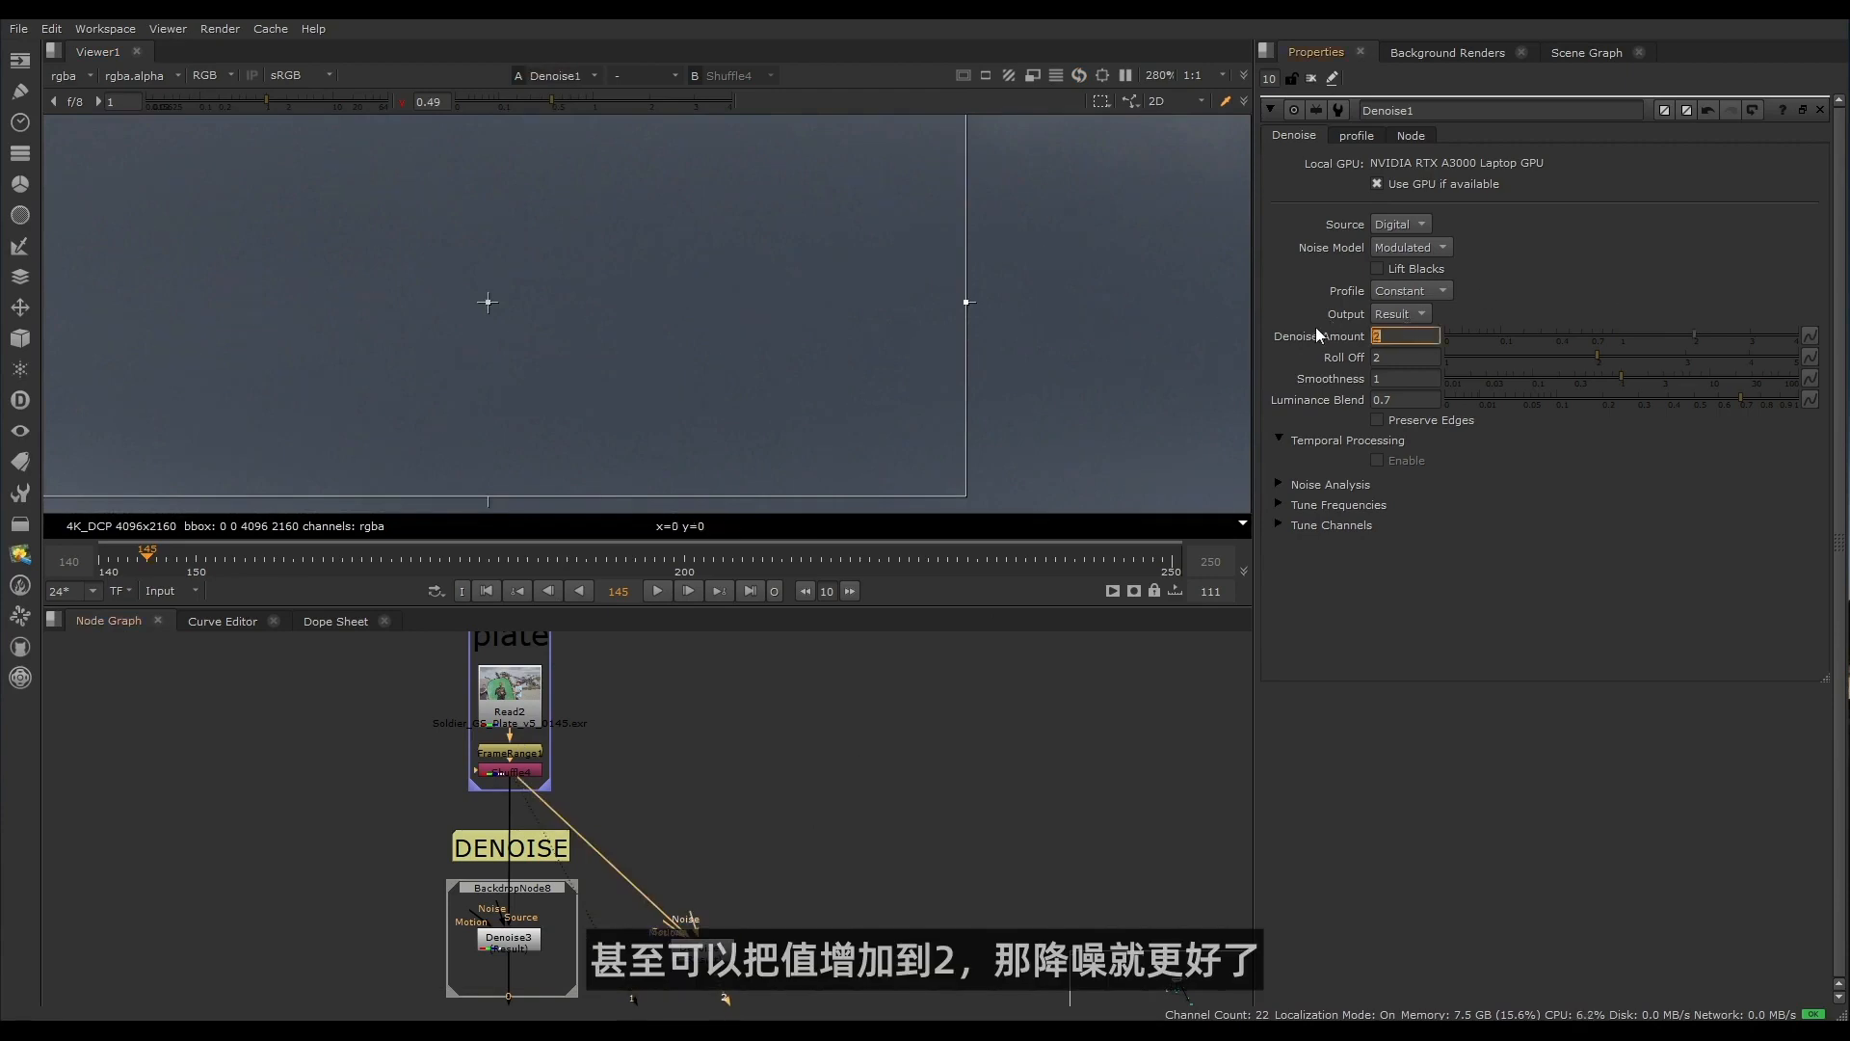
pyautogui.press('1')
pyautogui.press('2')
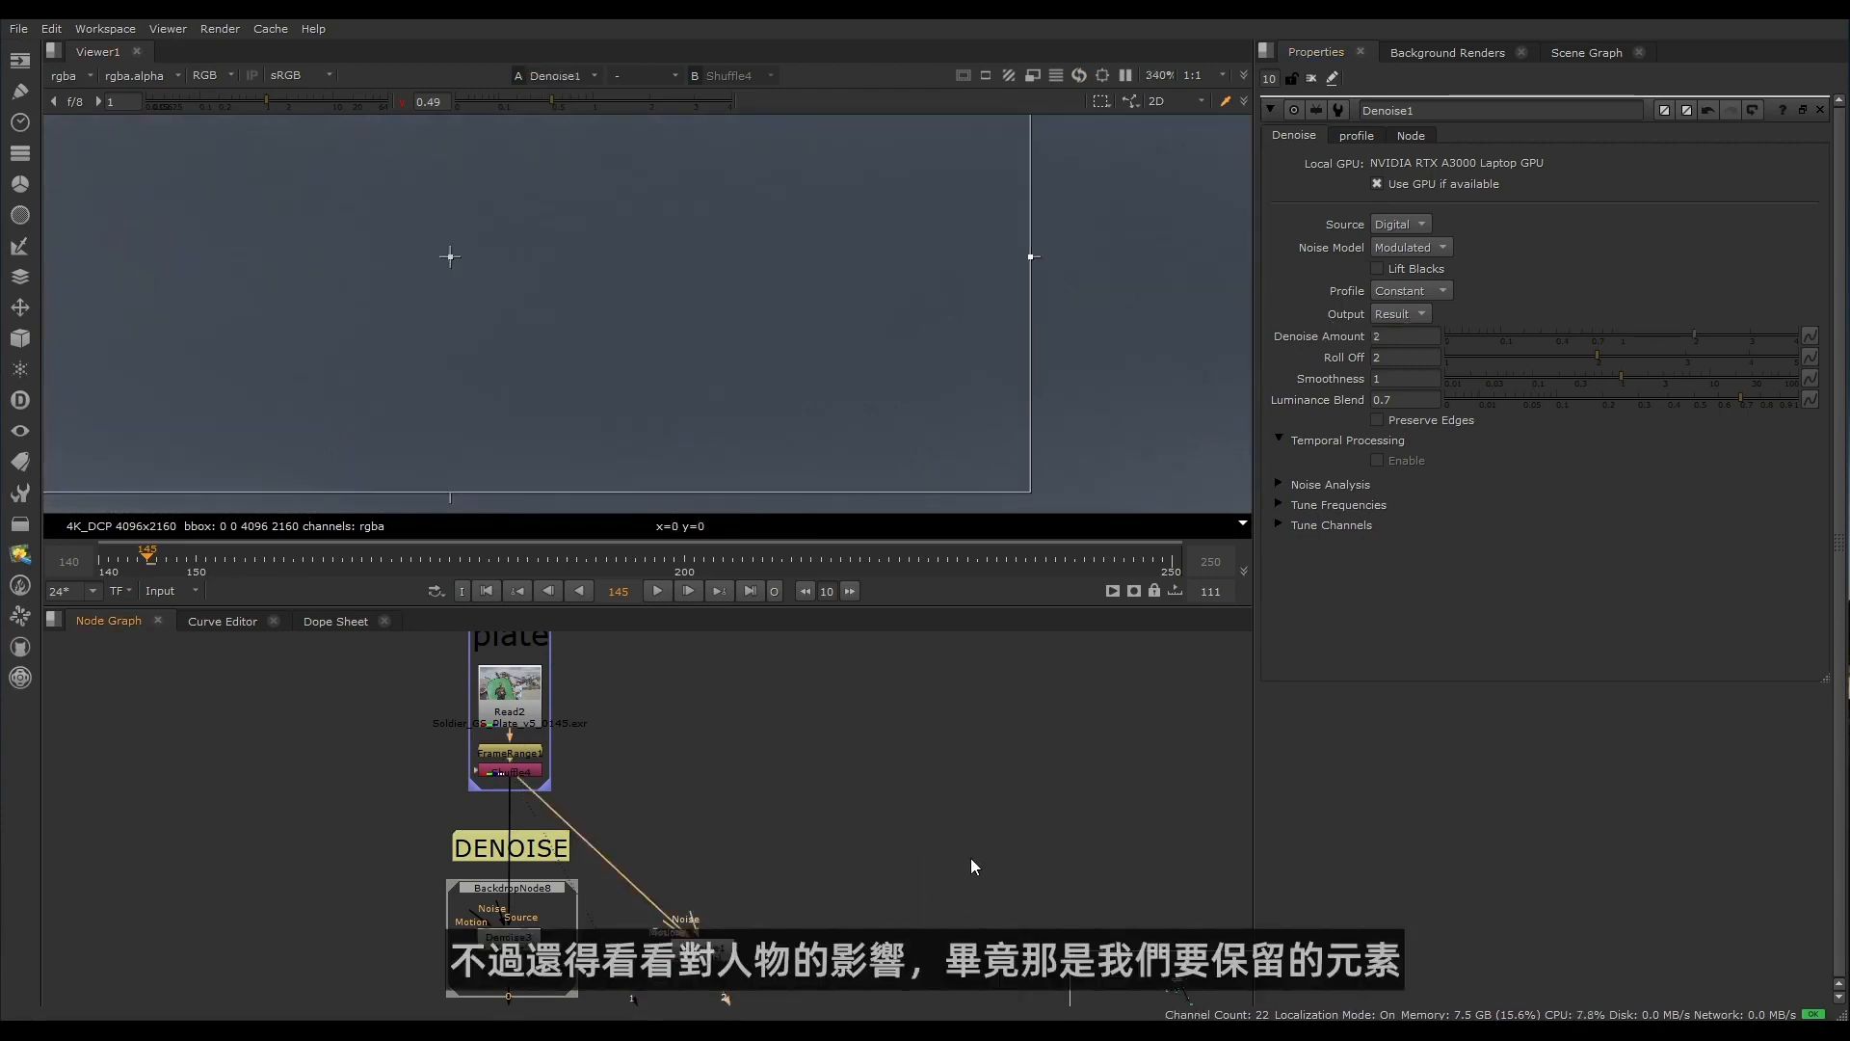
# Step: Raise the viewer gamma to 0.74 and compare the soldier's face between the denoised result and the original plate
pyautogui.scroll(-8, 657, 320)
pyautogui.scroll(4, 821, 391)
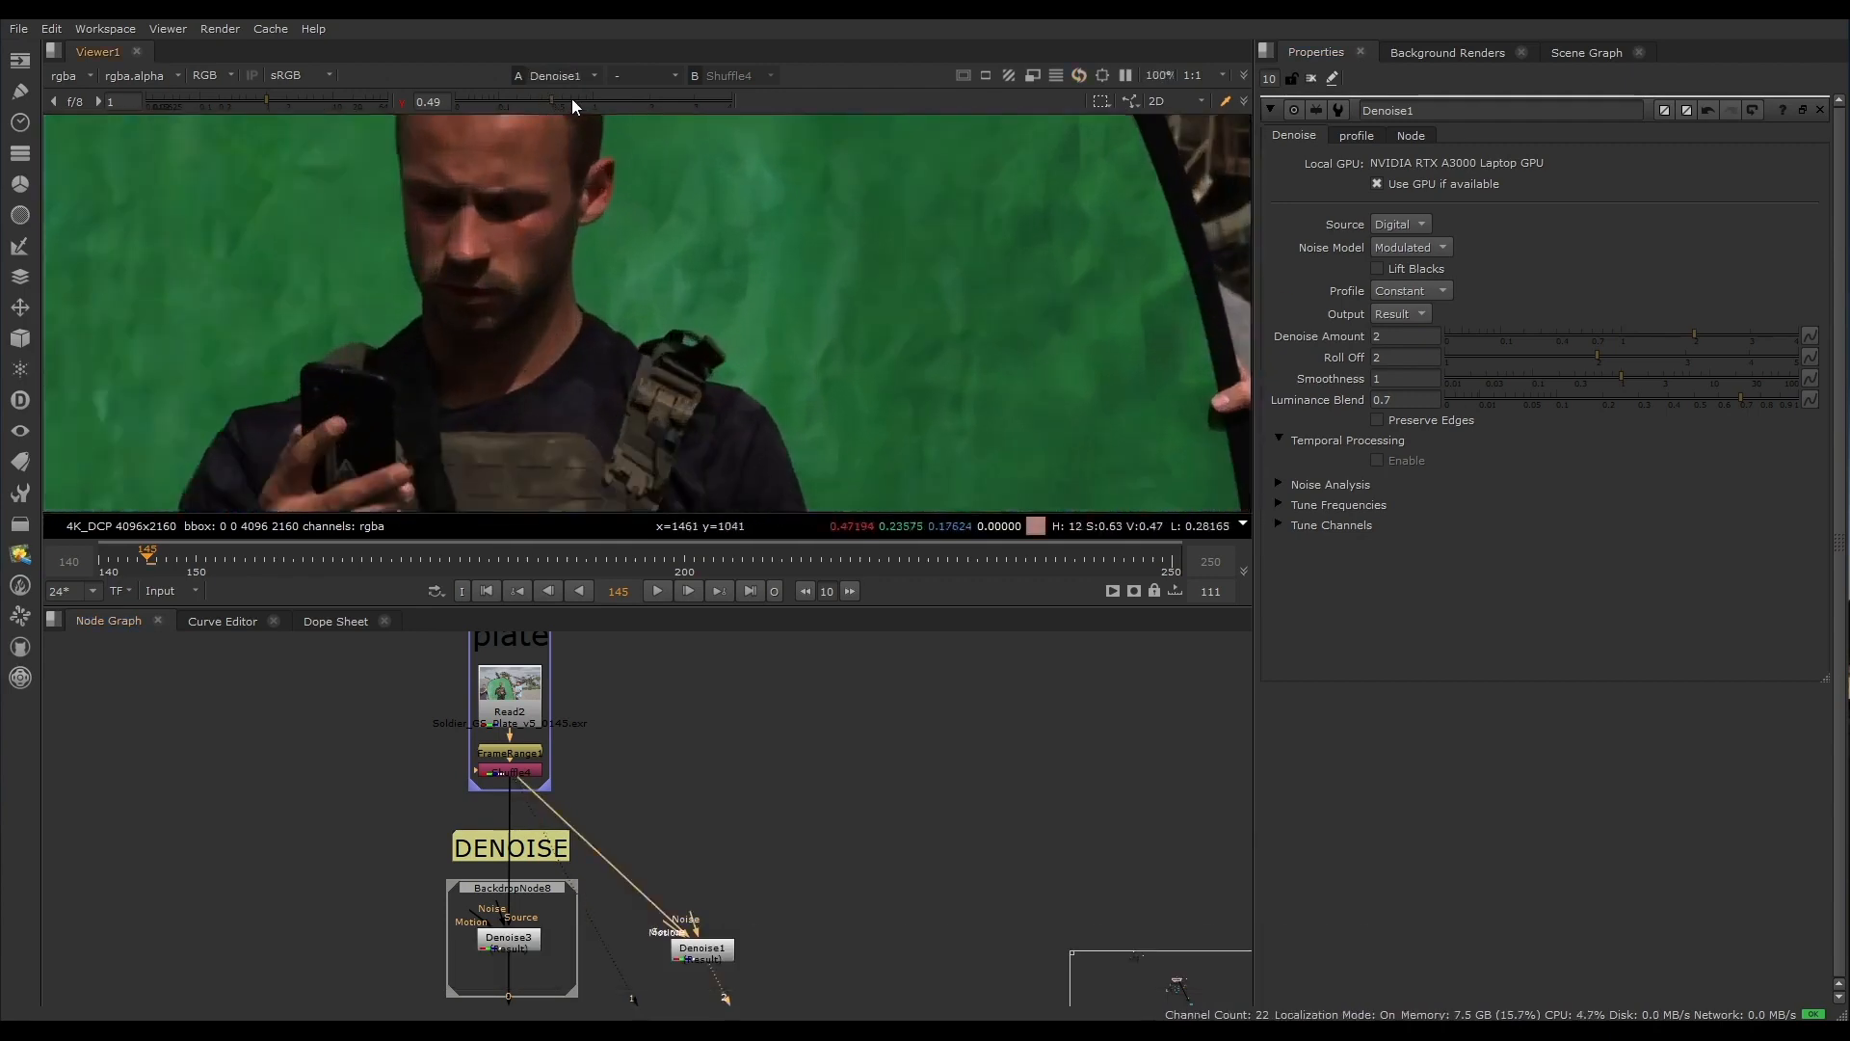
pyautogui.click(573, 98)
pyautogui.scroll(5, 604, 292)
pyautogui.moveTo(598, 252); pyautogui.dragTo(636, 499, button='middle')
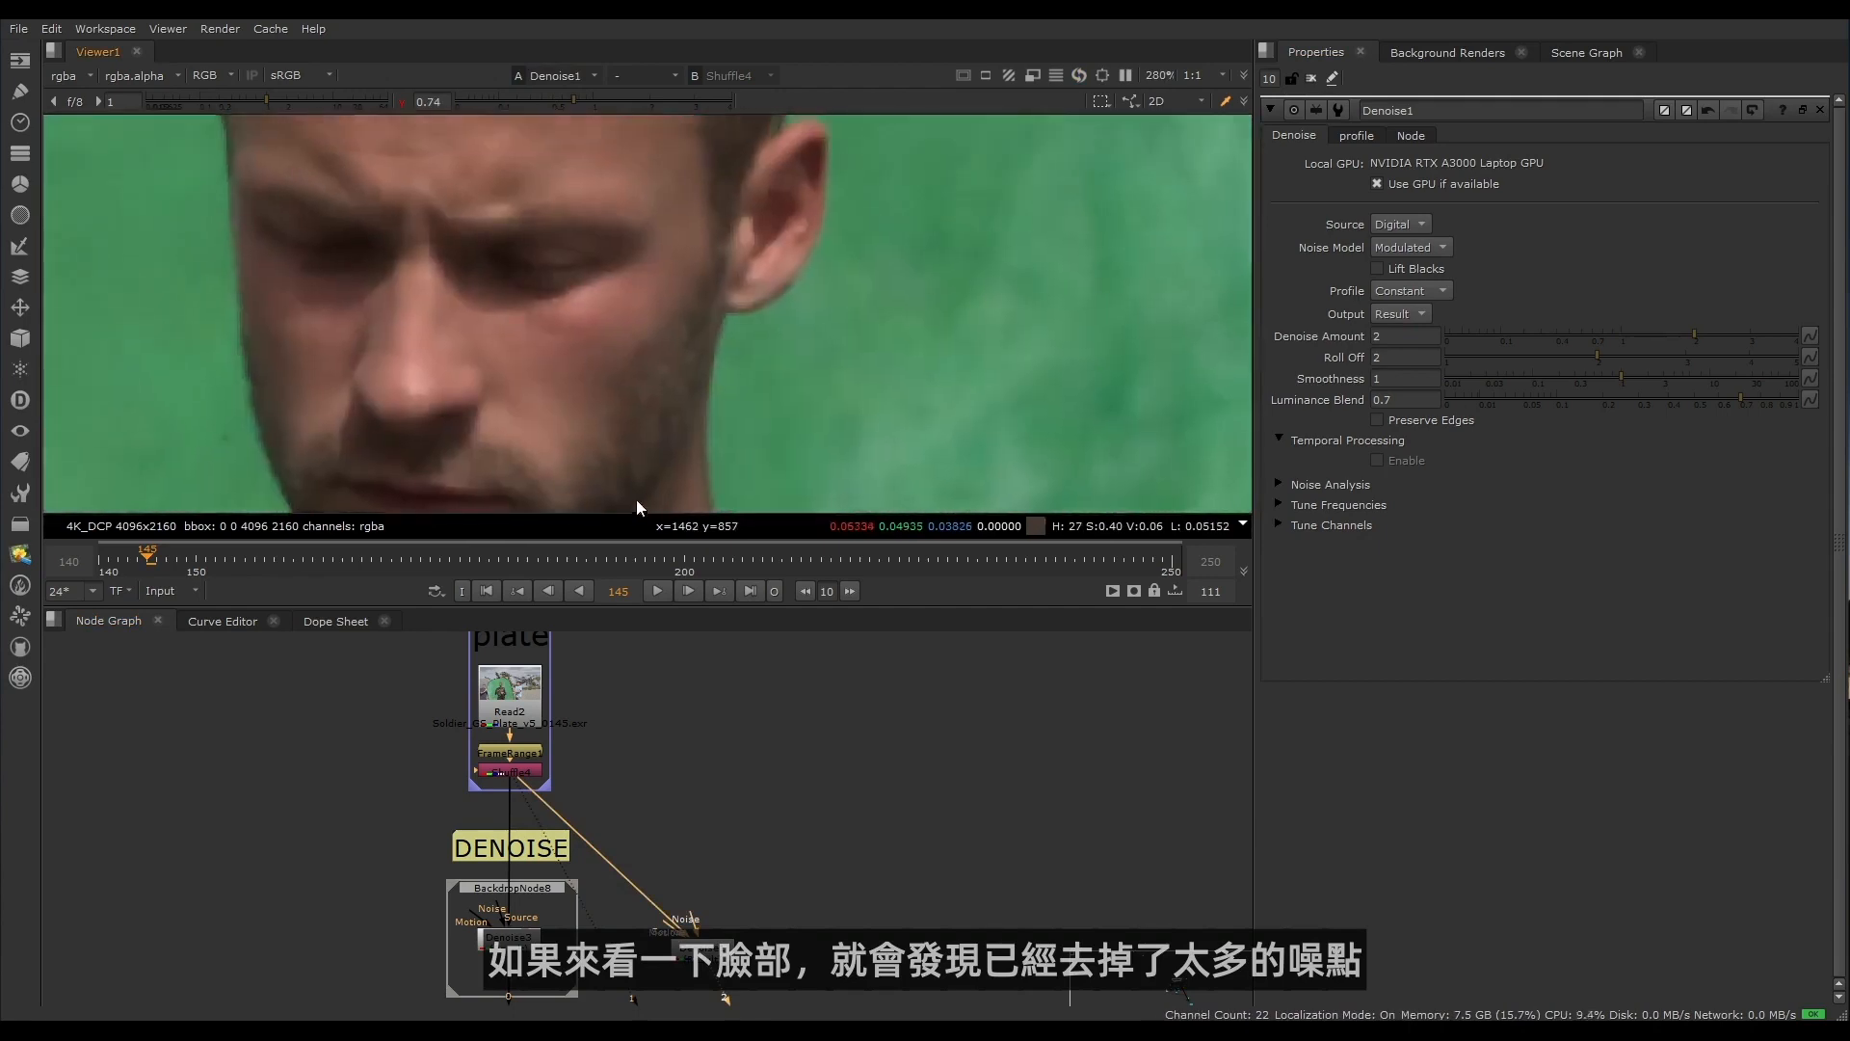
pyautogui.press('1')
pyautogui.scroll(2, 632, 397)
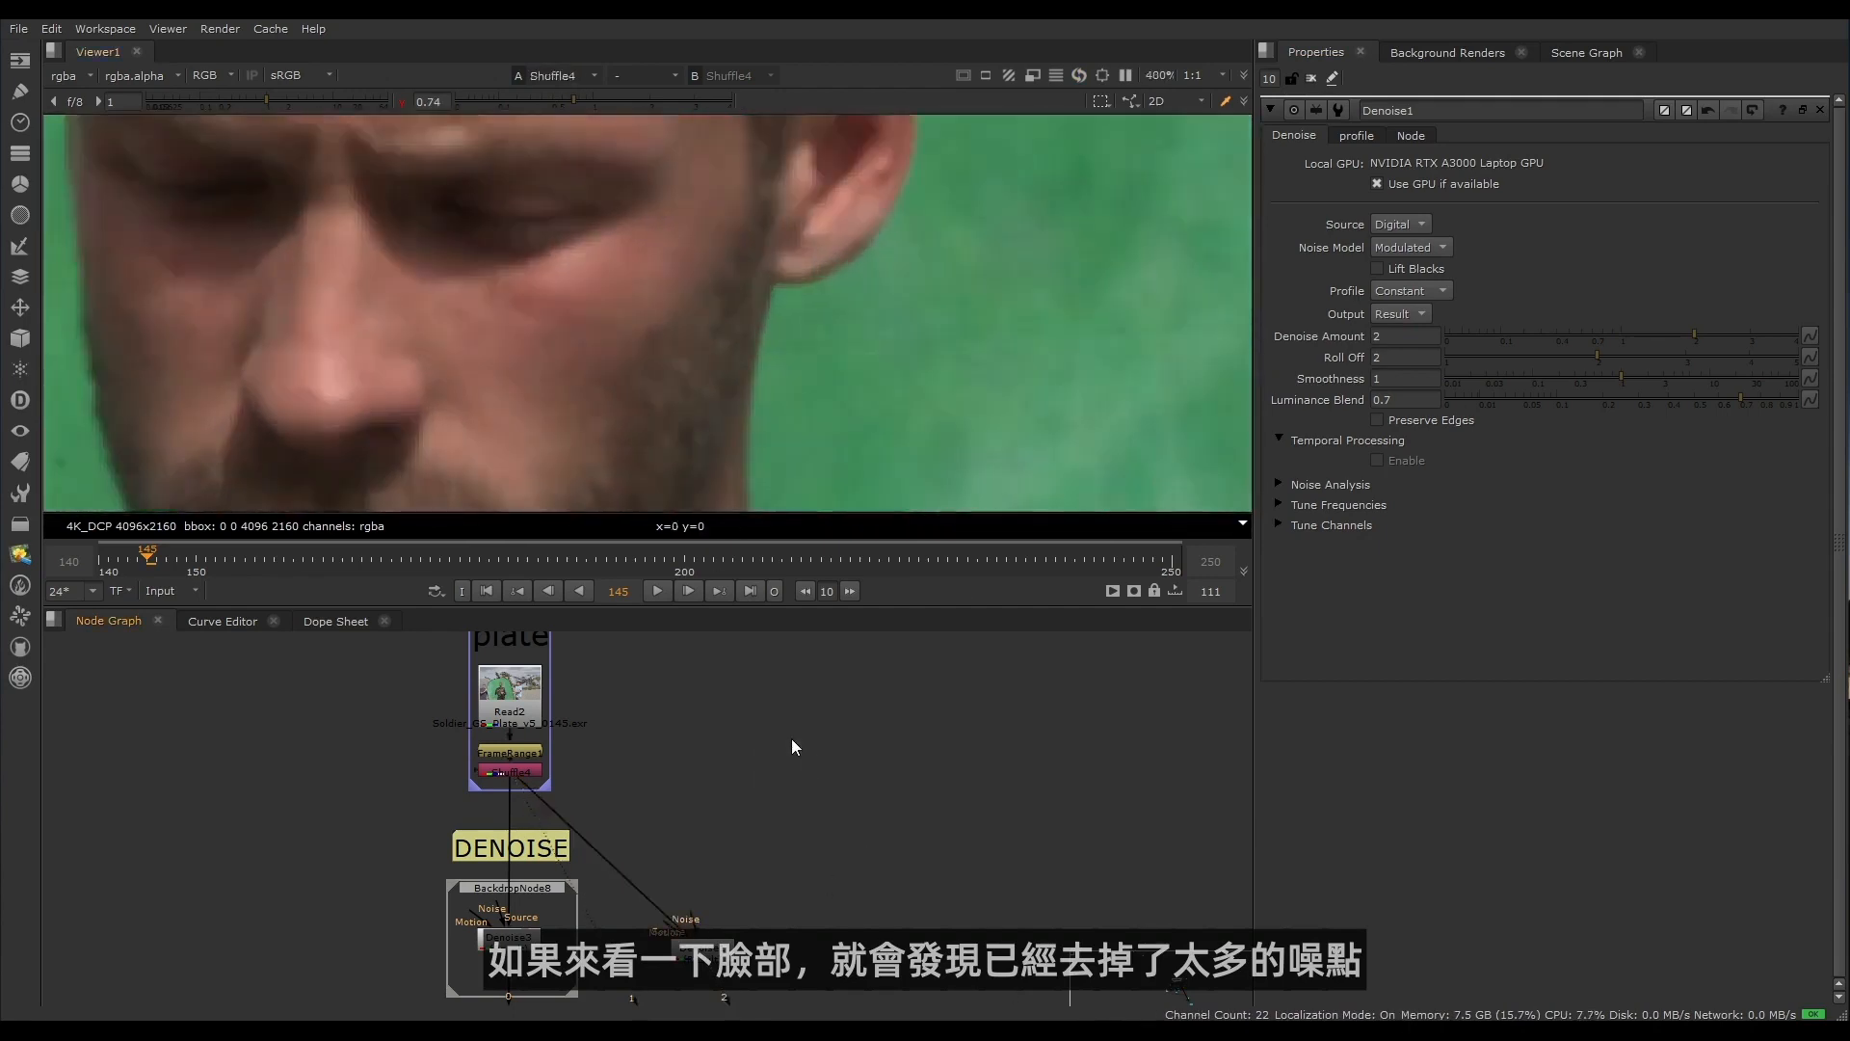
# Step: Compare the soldier's hair detail between the denoised result and the original plate
pyautogui.press('2')
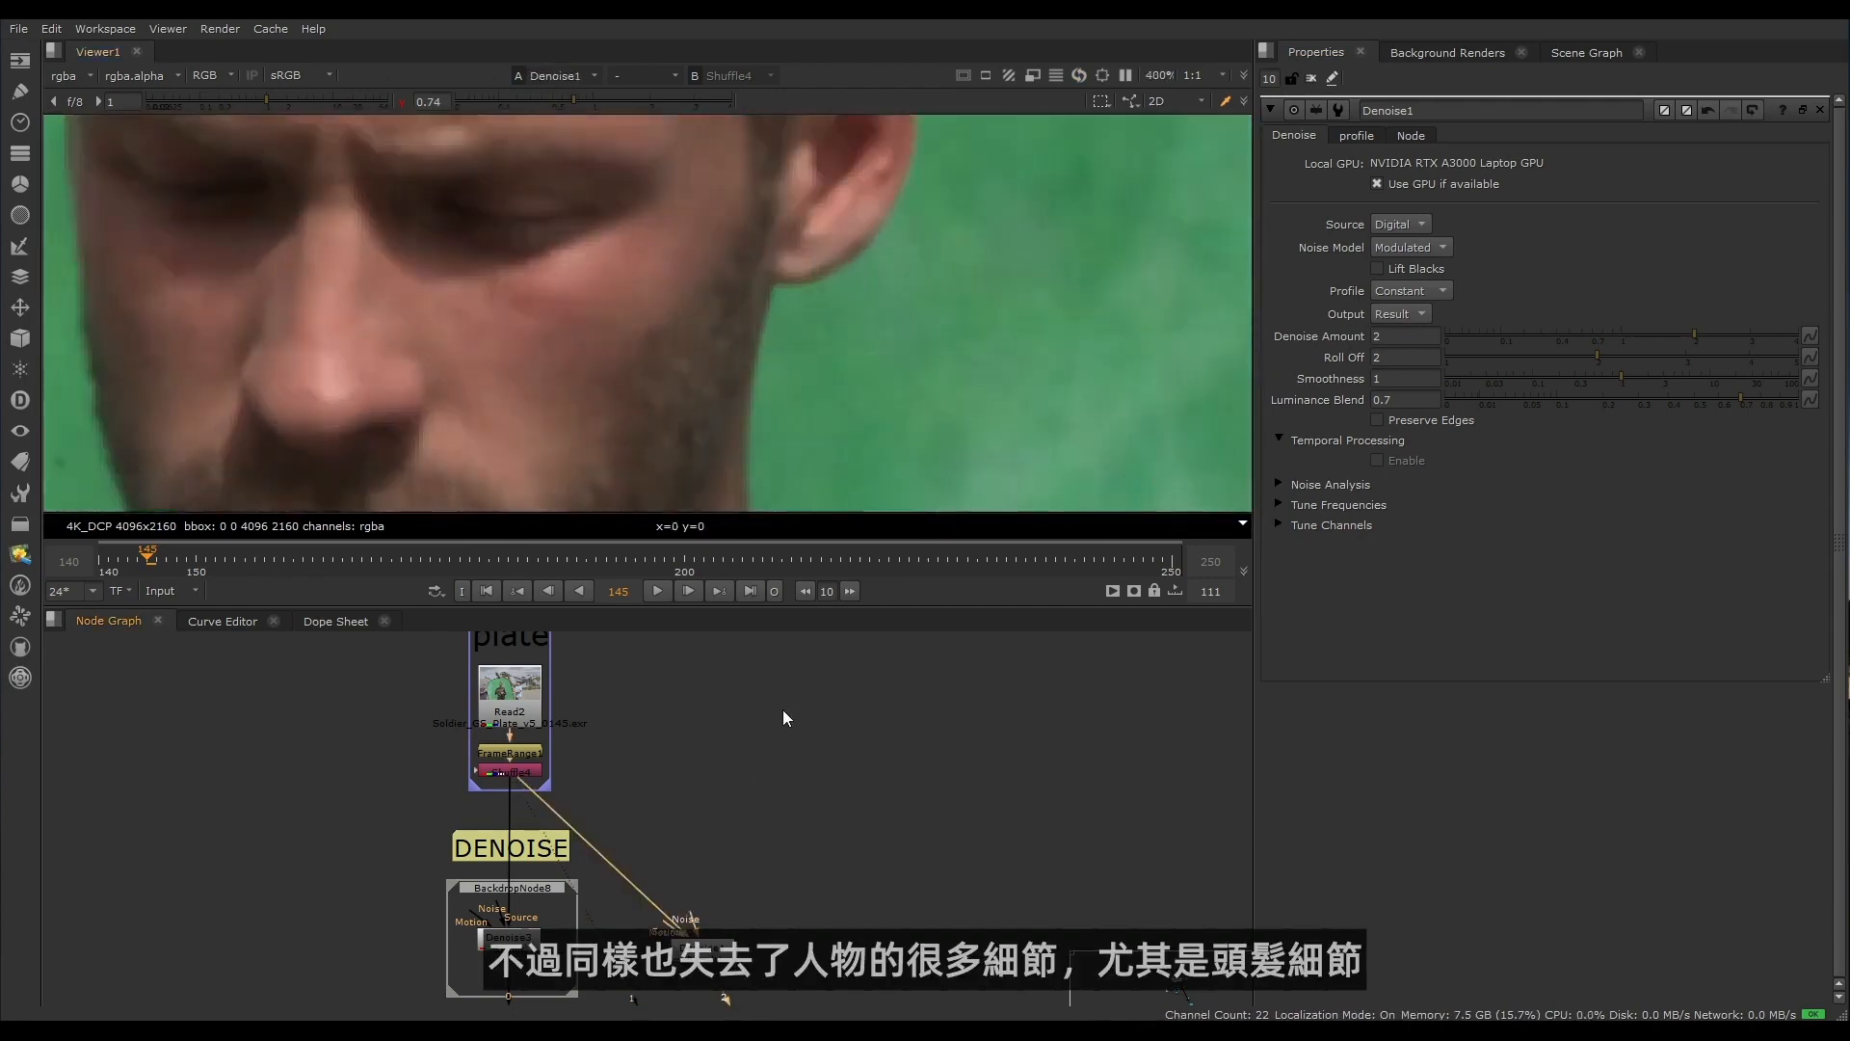
pyautogui.moveTo(567, 280); pyautogui.dragTo(491, 434, button='middle')
pyautogui.scroll(3, 450, 235)
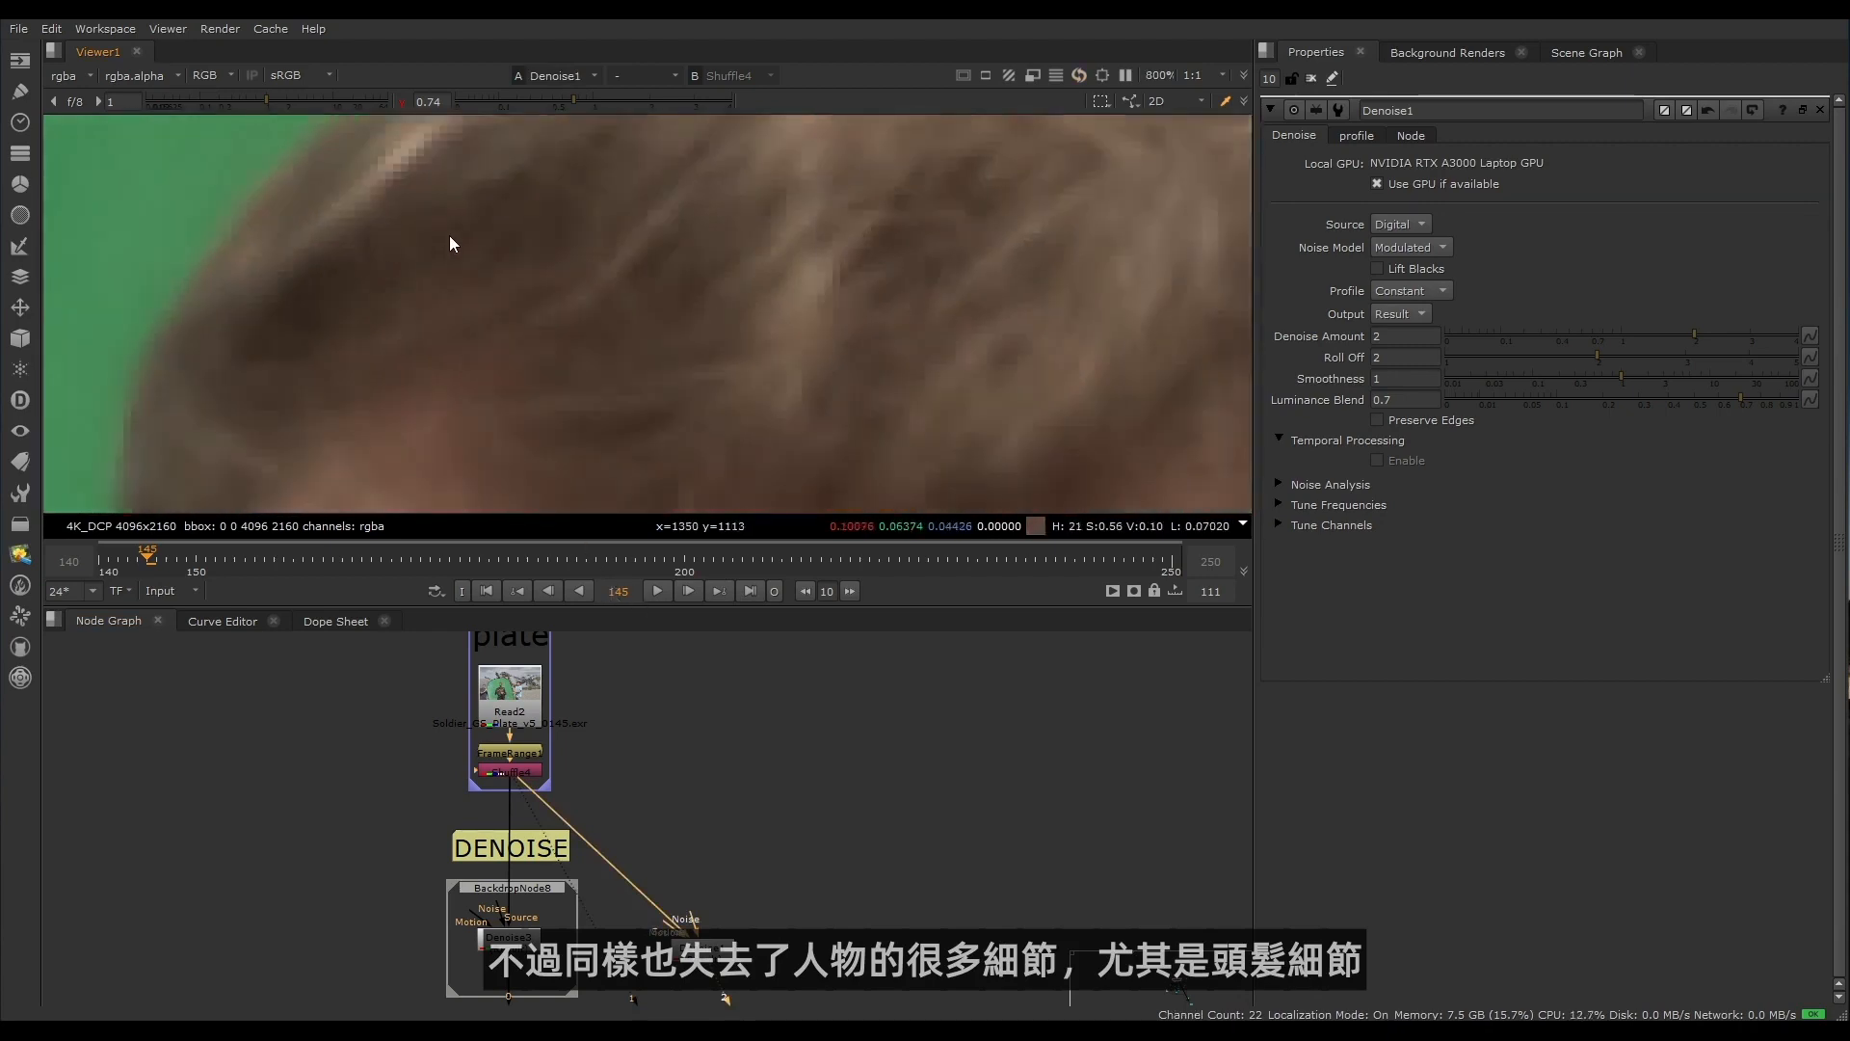
pyautogui.moveTo(449, 236); pyautogui.dragTo(472, 457, button='middle')
pyautogui.scroll(-3, 510, 390)
pyautogui.press('1')
pyautogui.press('2')
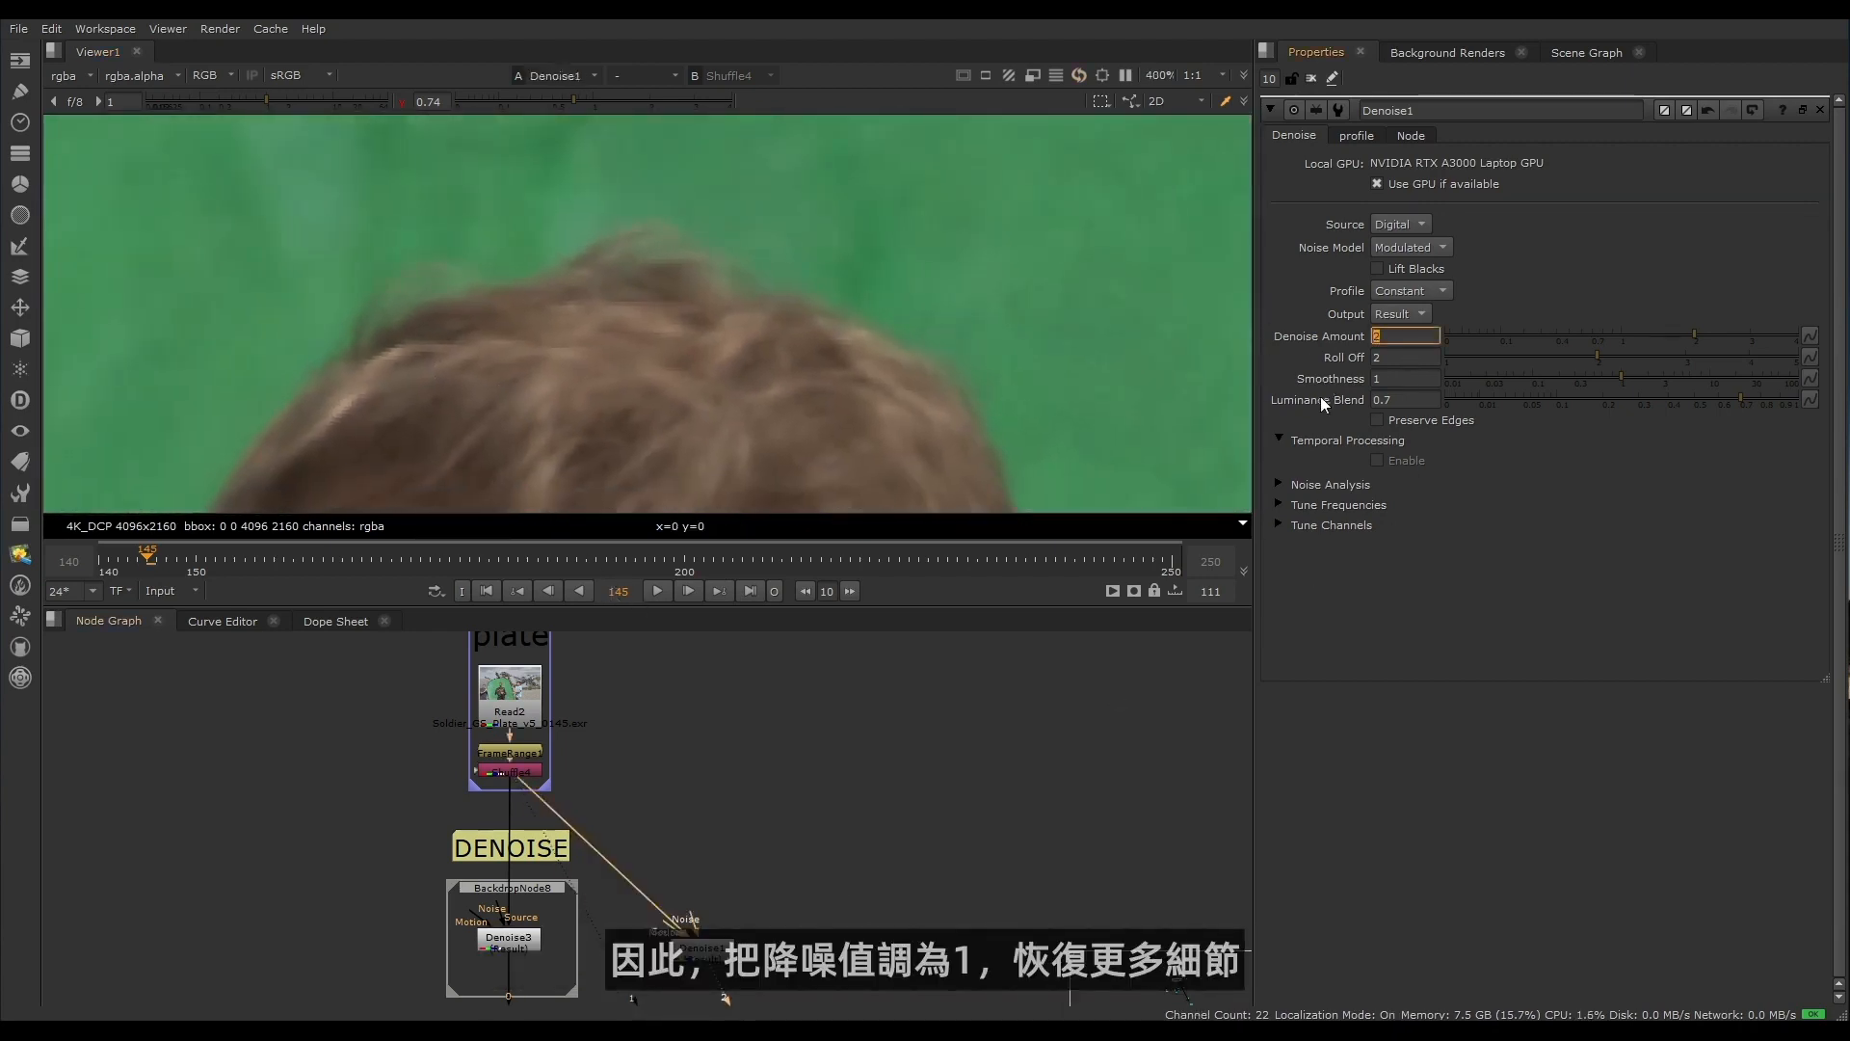
# Step: Set the Denoise Amount to 1 and view the updated denoised result
pyautogui.write('1')
pyautogui.press('Return')
pyautogui.press('1')
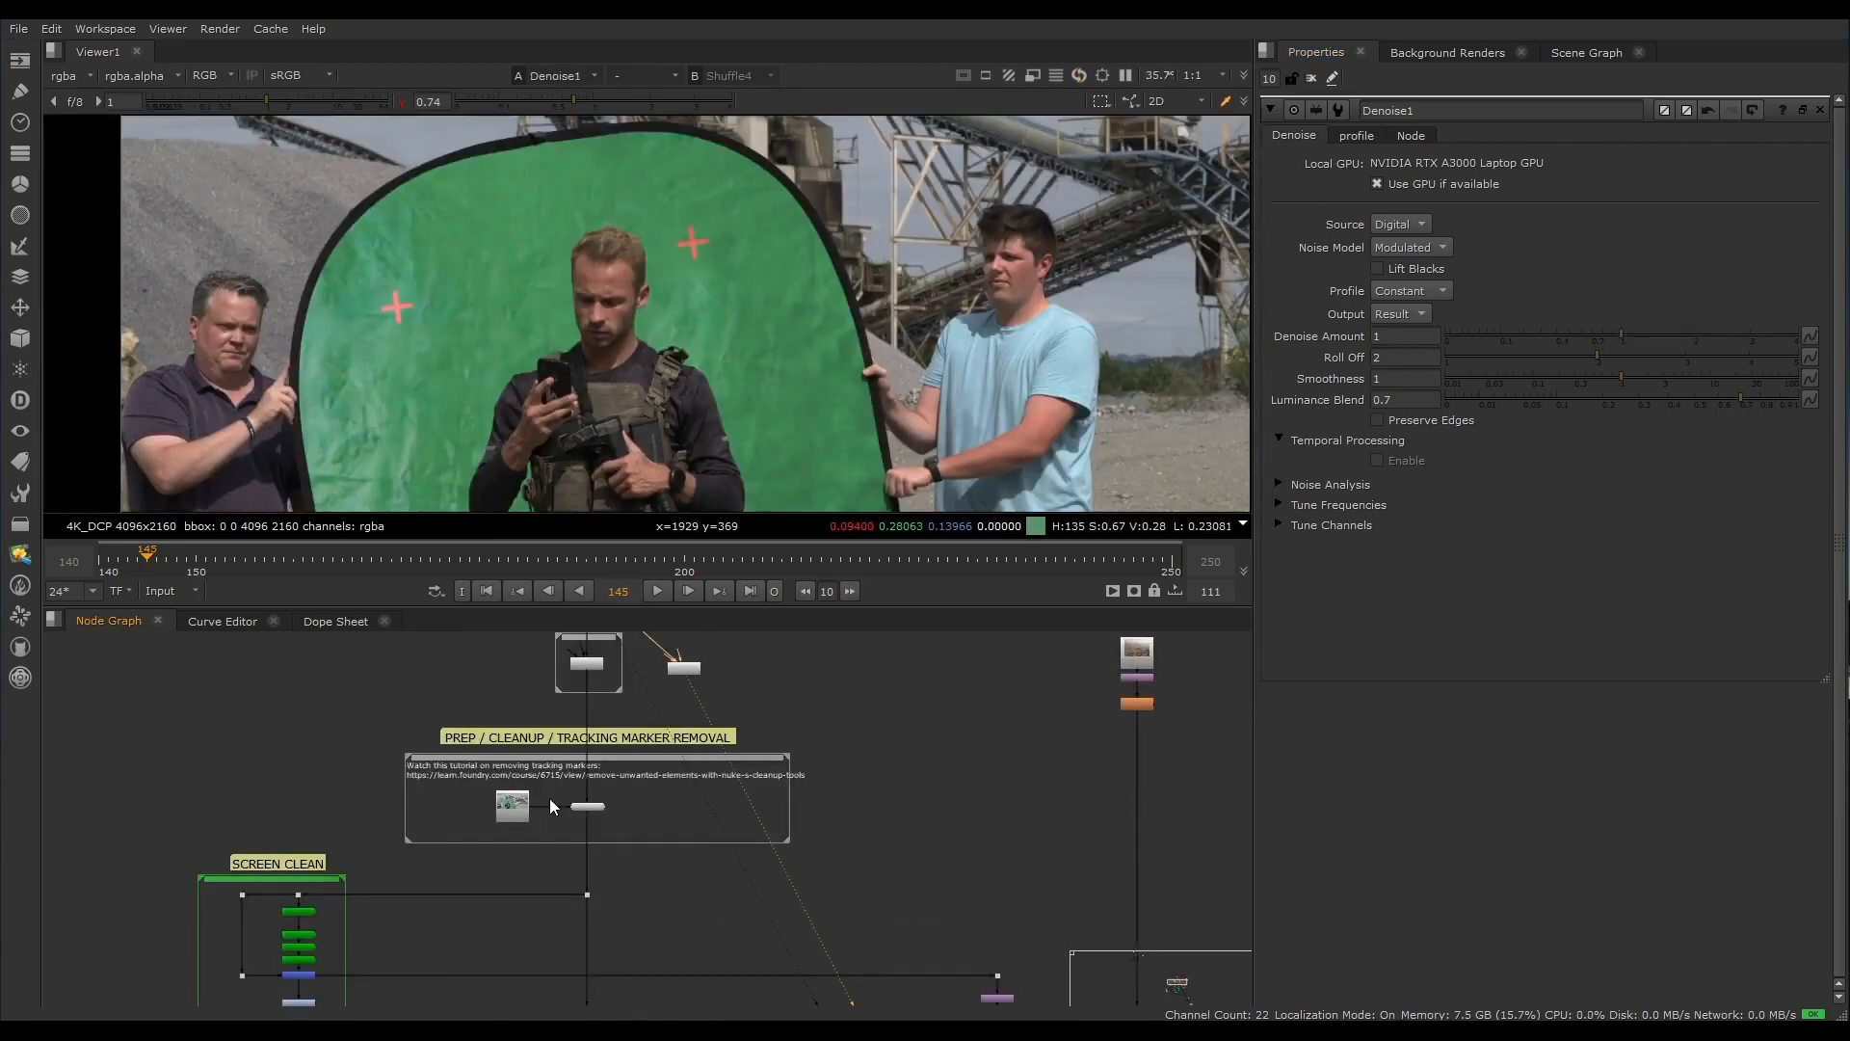
# Step: Locate the PREP / CLEANUP / TRACKING MARKER REMOVAL section and select its Read3 node
pyautogui.scroll(3, 528, 800)
pyautogui.moveTo(507, 802); pyautogui.dragTo(520, 840, button='middle')
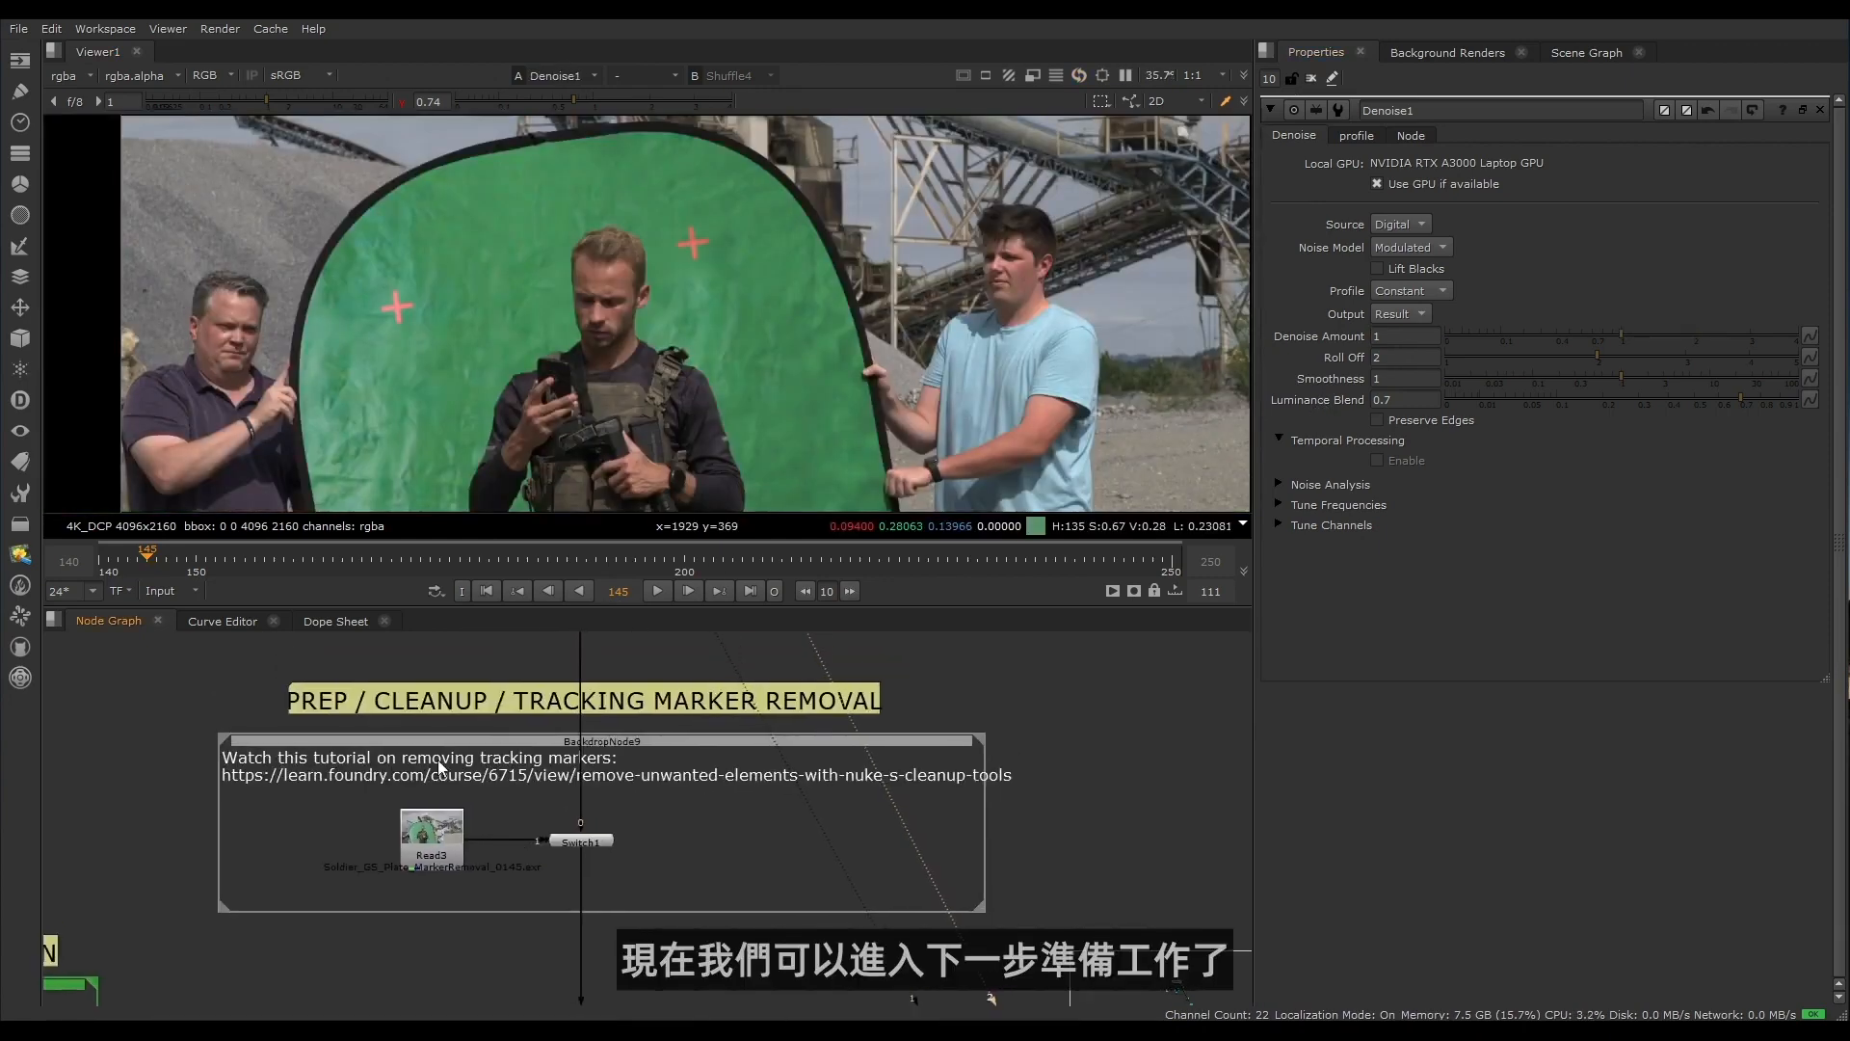
pyautogui.click(441, 857)
pyautogui.scroll(-2, 642, 293)
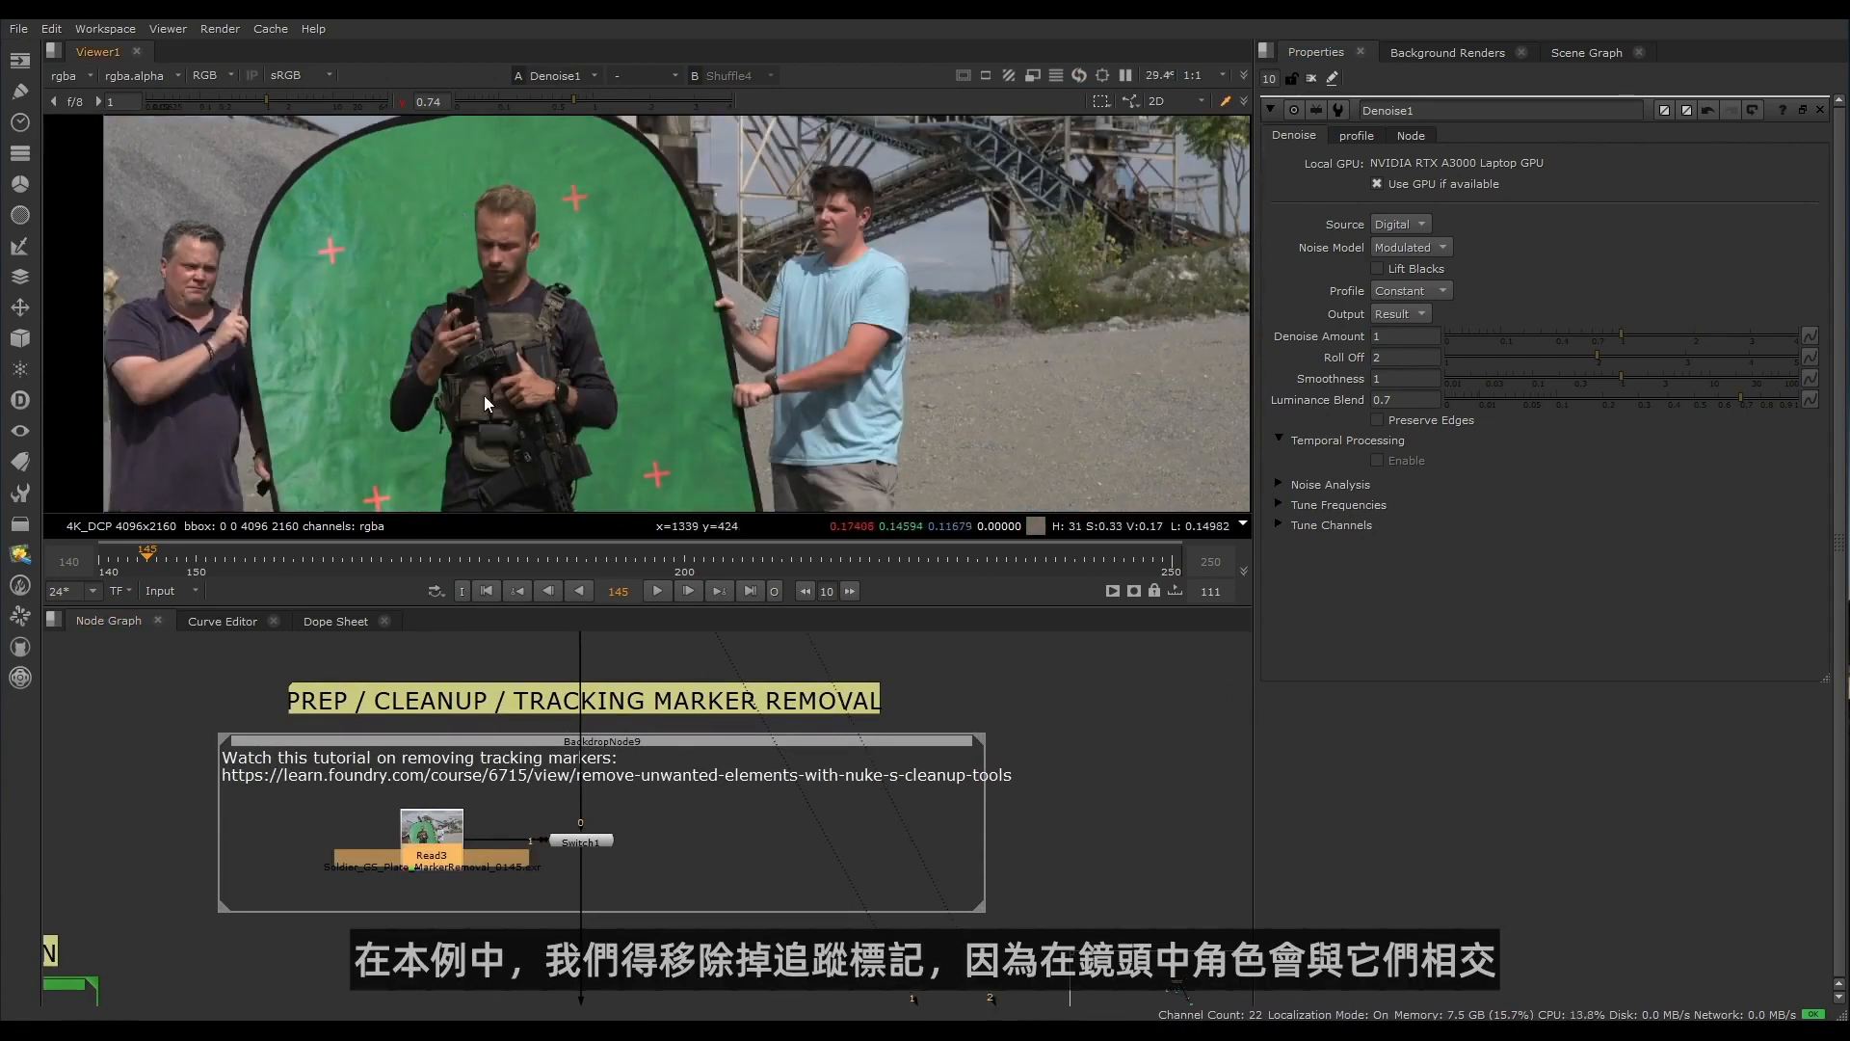
# Step: Go to frame 199 and inspect the tracking marker that touches the soldier's forehead
pyautogui.click(670, 557)
pyautogui.scroll(10, 594, 240)
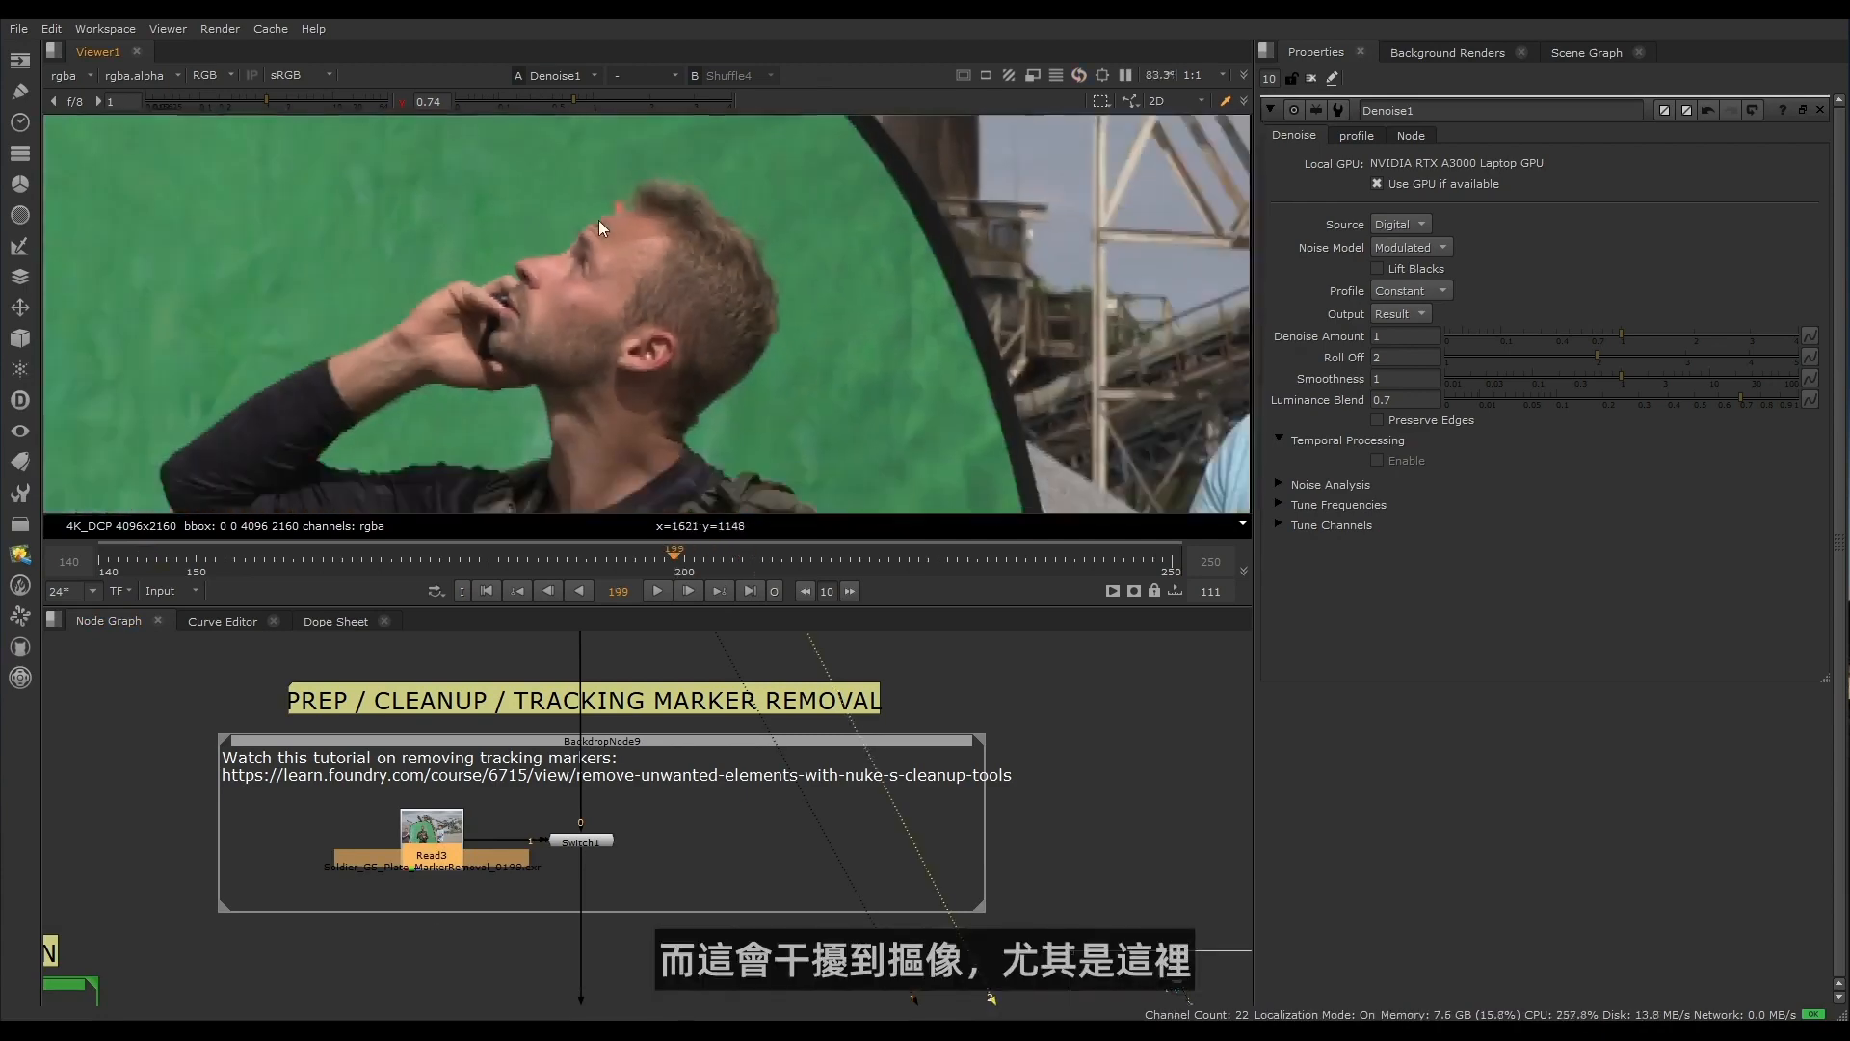
pyautogui.scroll(-8, 598, 222)
pyautogui.scroll(7, 631, 205)
pyautogui.scroll(8, 631, 205)
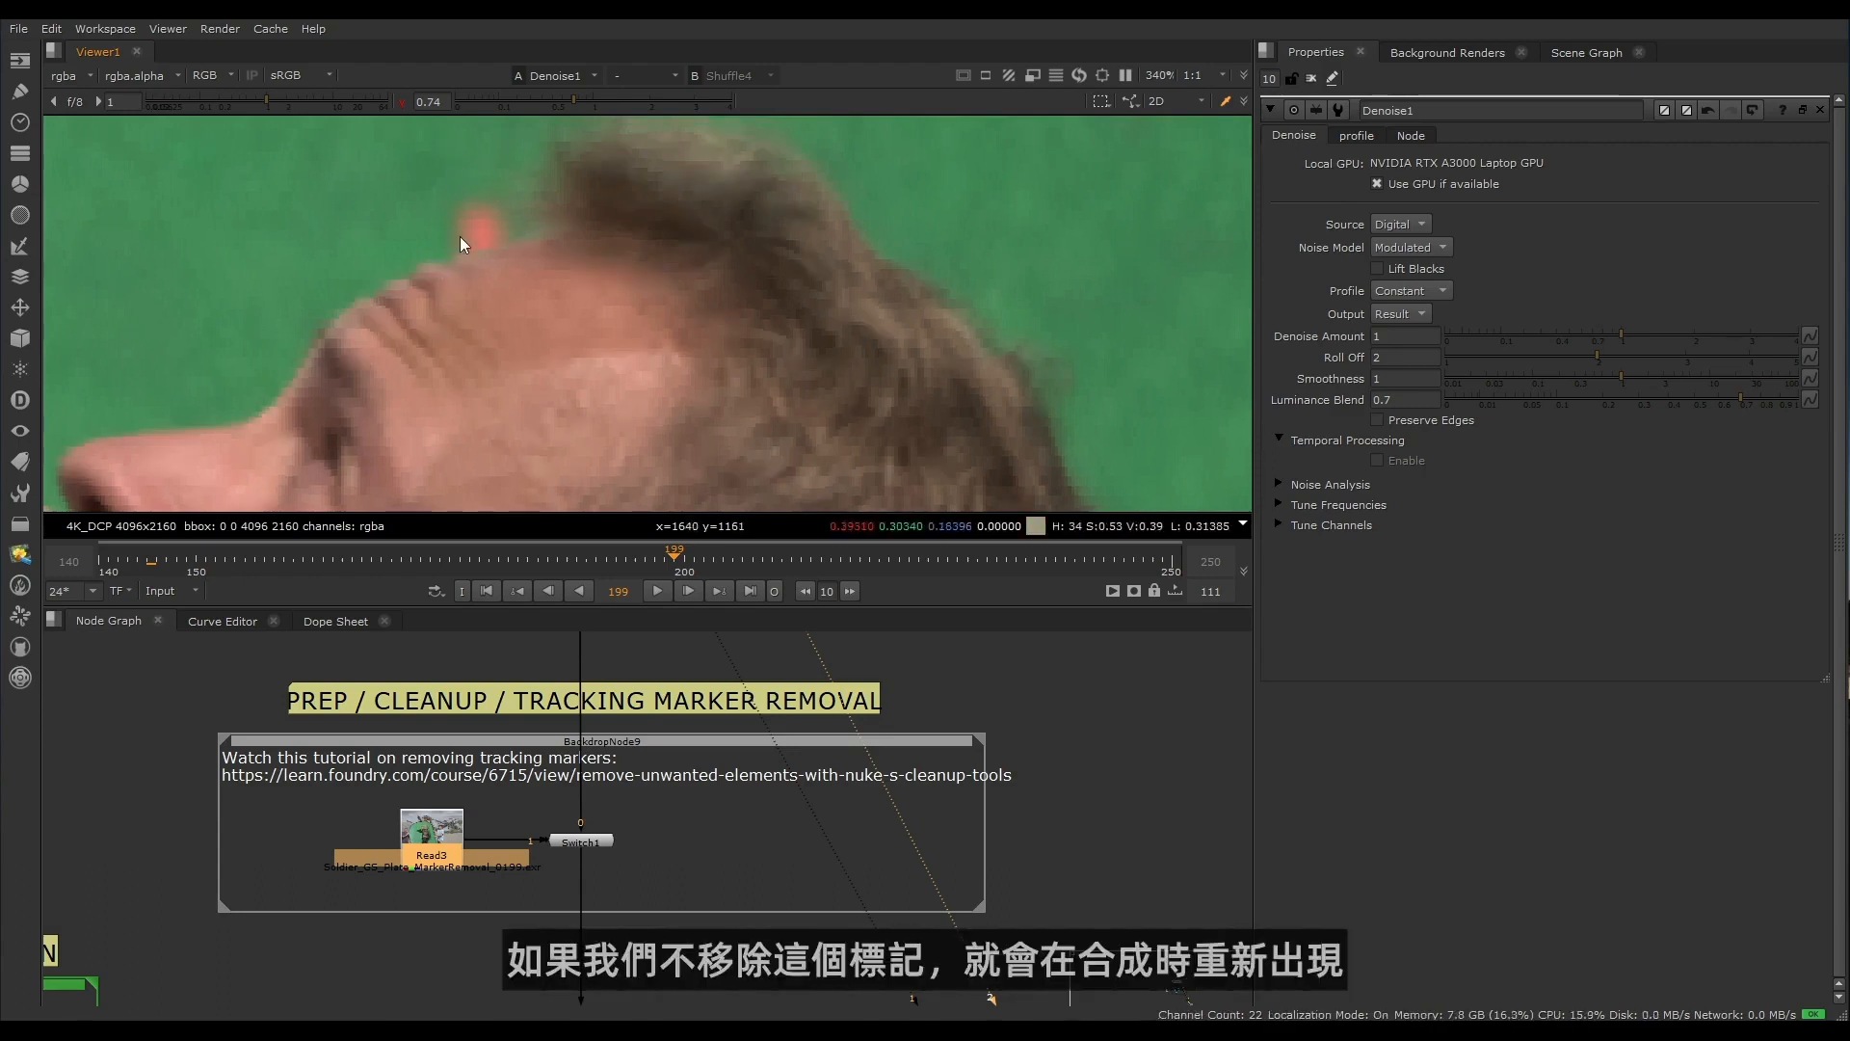
pyautogui.scroll(-8, 459, 235)
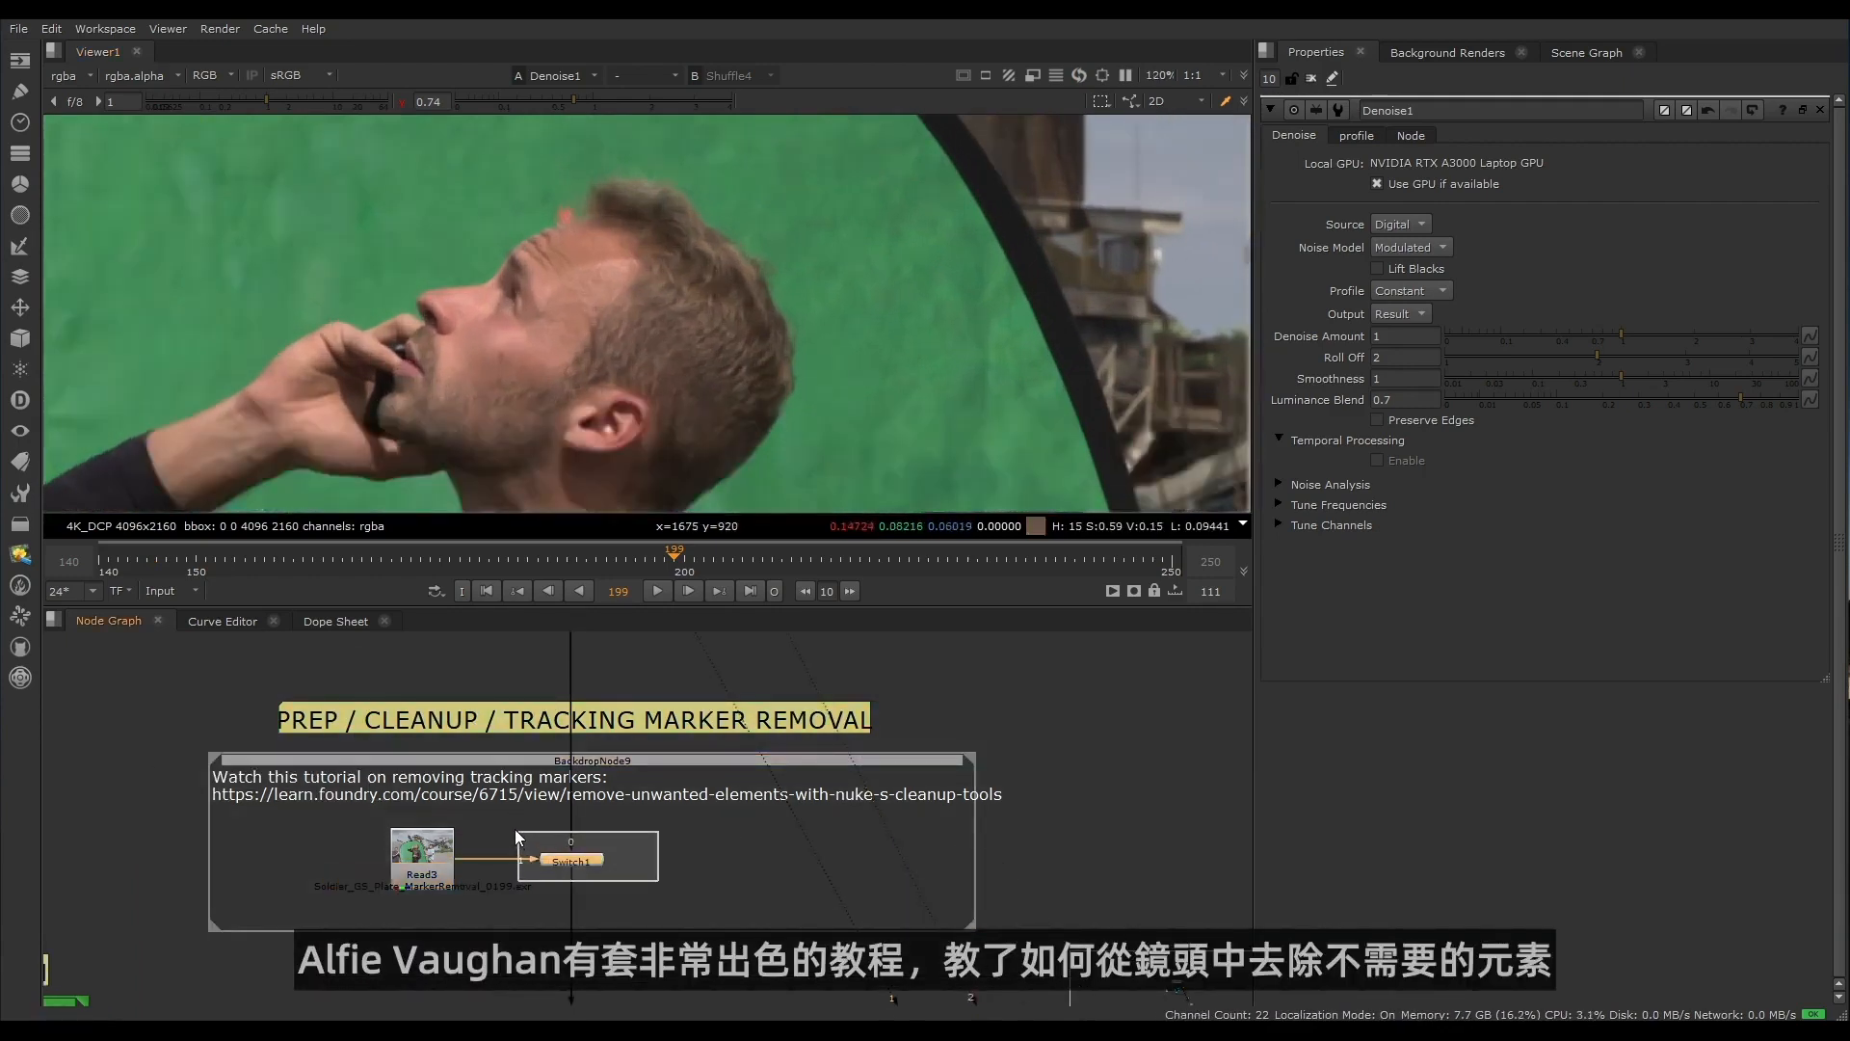
# Step: Open the marker removal backdrop's properties and copy the tutorial link from its label
pyautogui.doubleClick(509, 760)
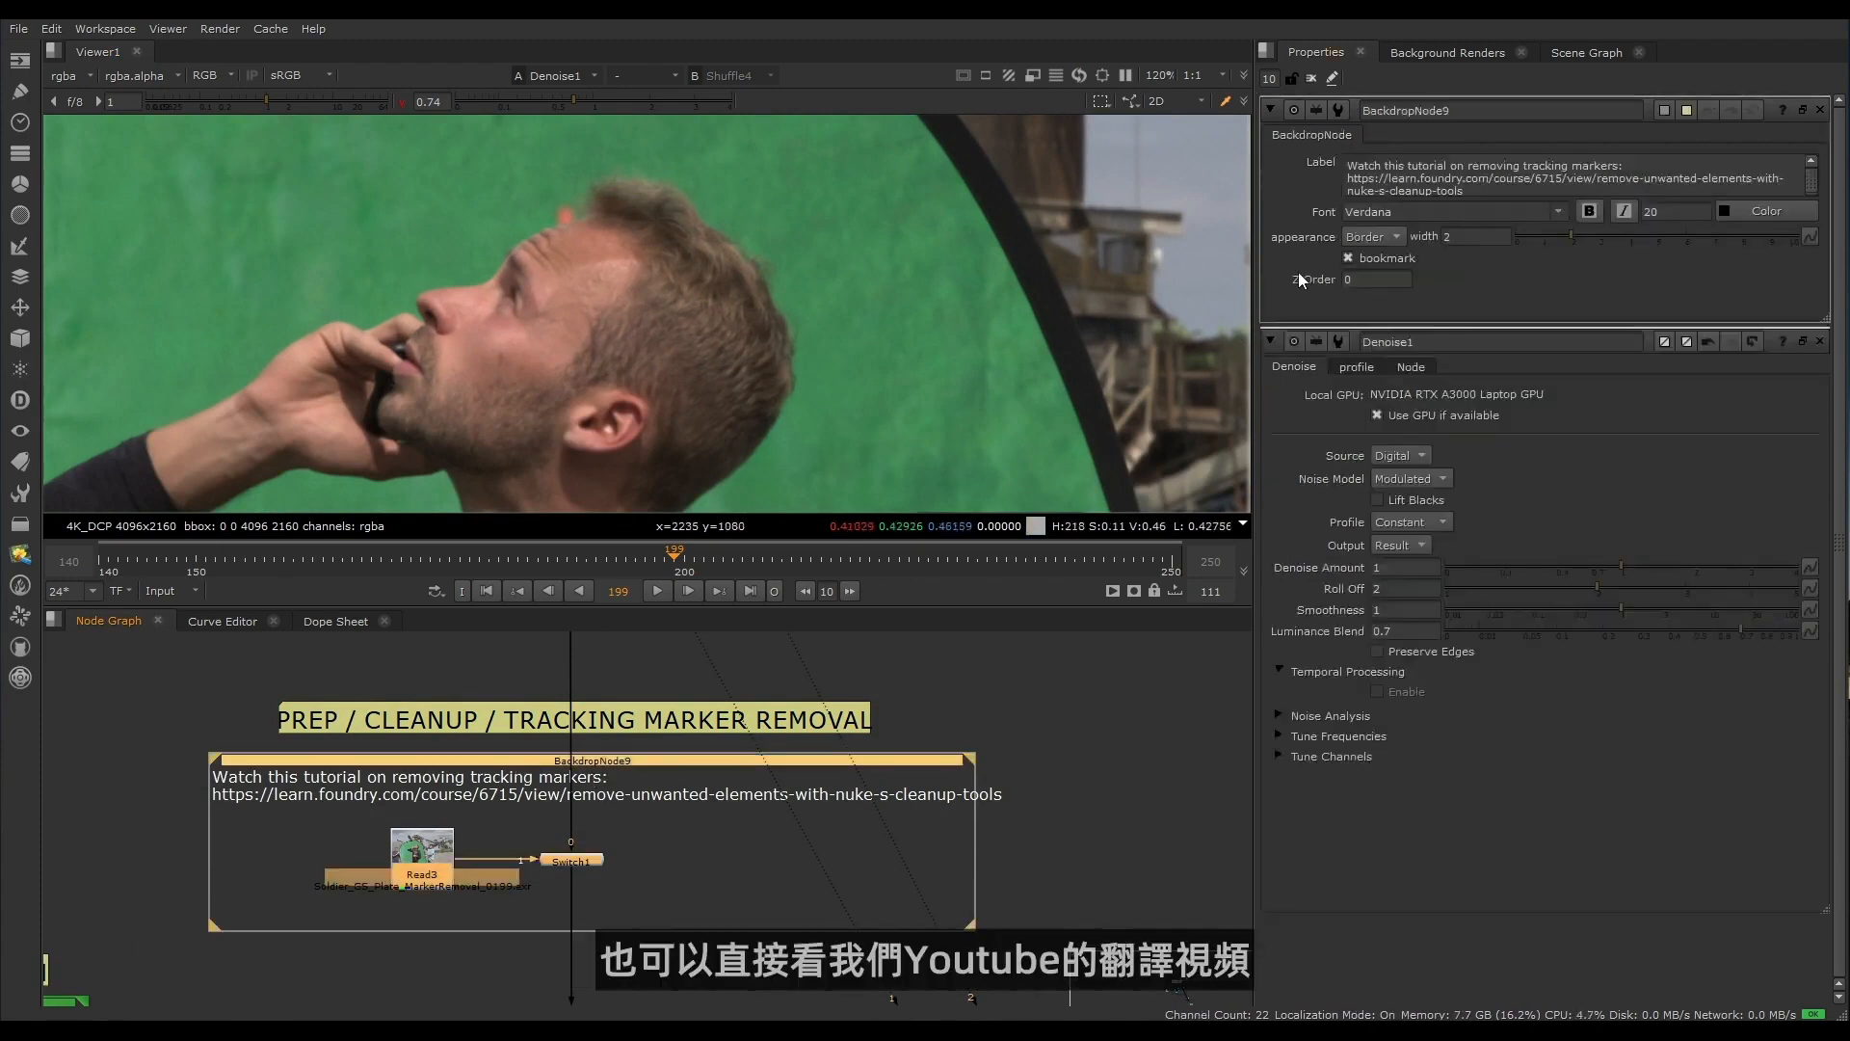
pyautogui.moveTo(1470, 193); pyautogui.dragTo(1312, 183)
pyautogui.rightClick(1367, 183)
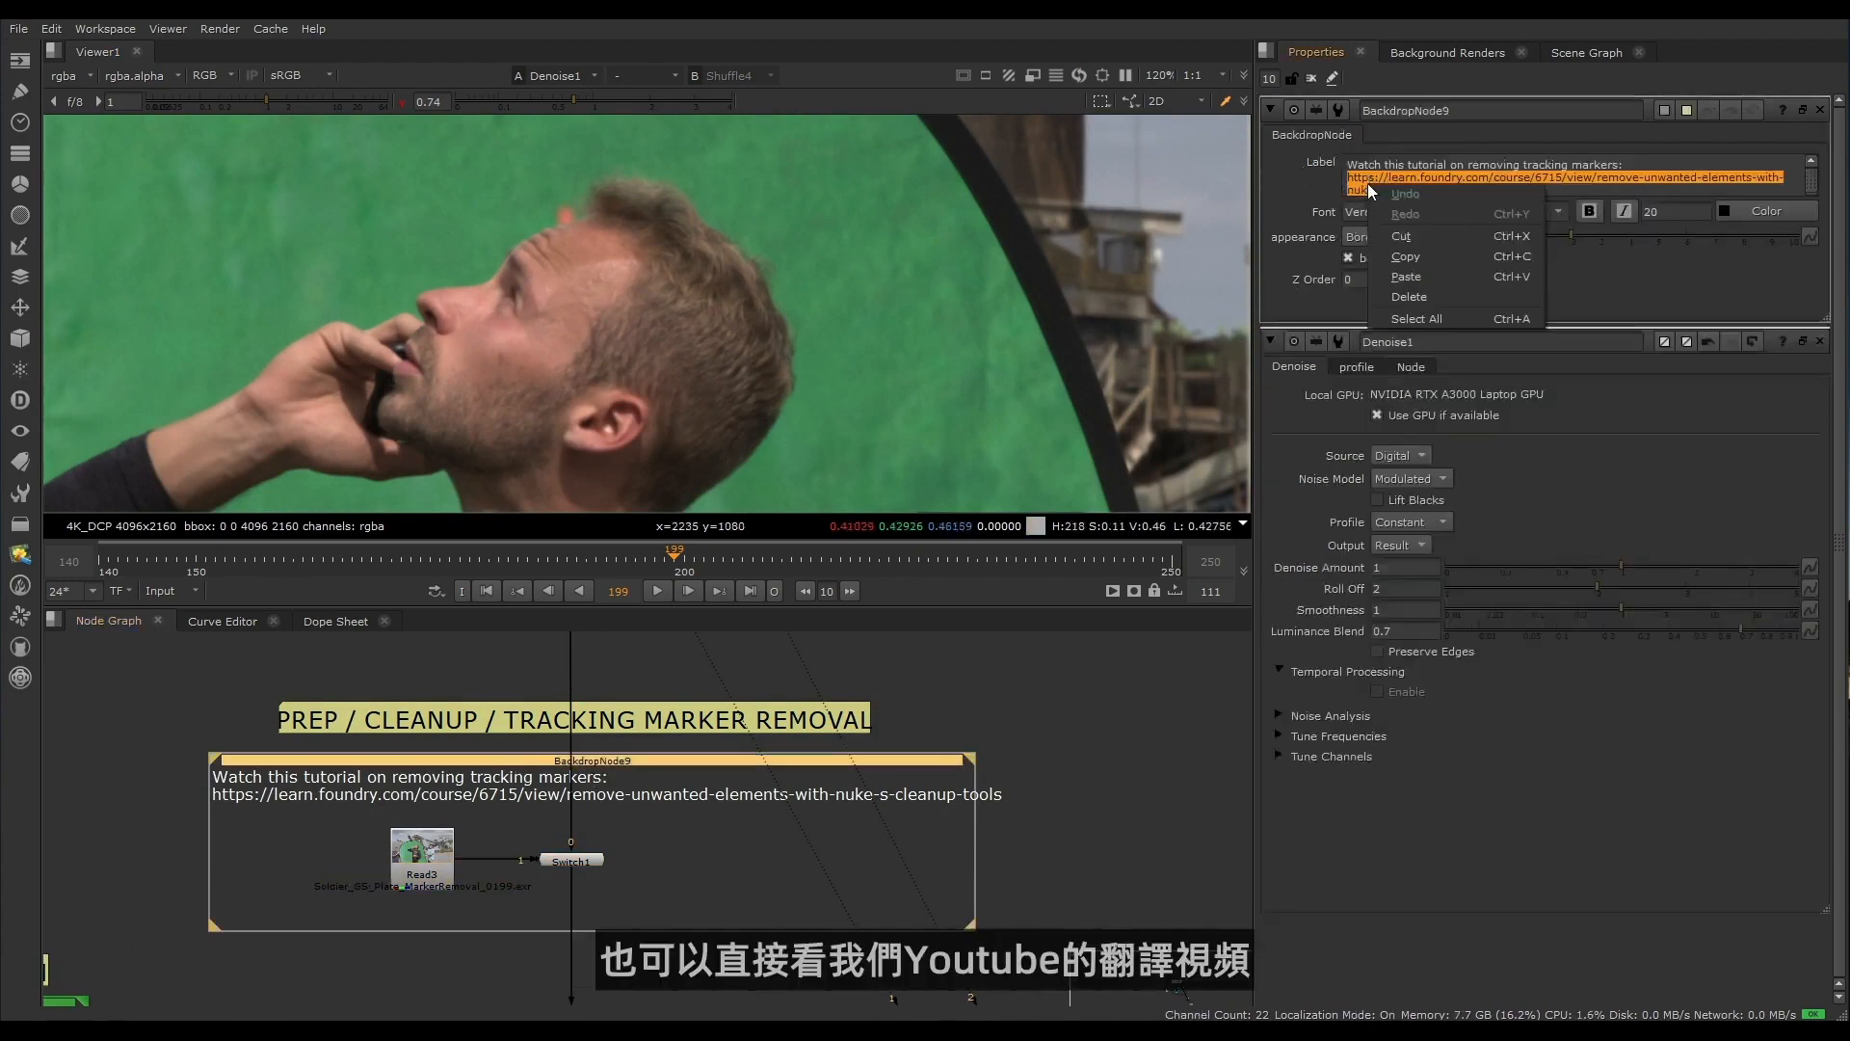
pyautogui.click(1408, 257)
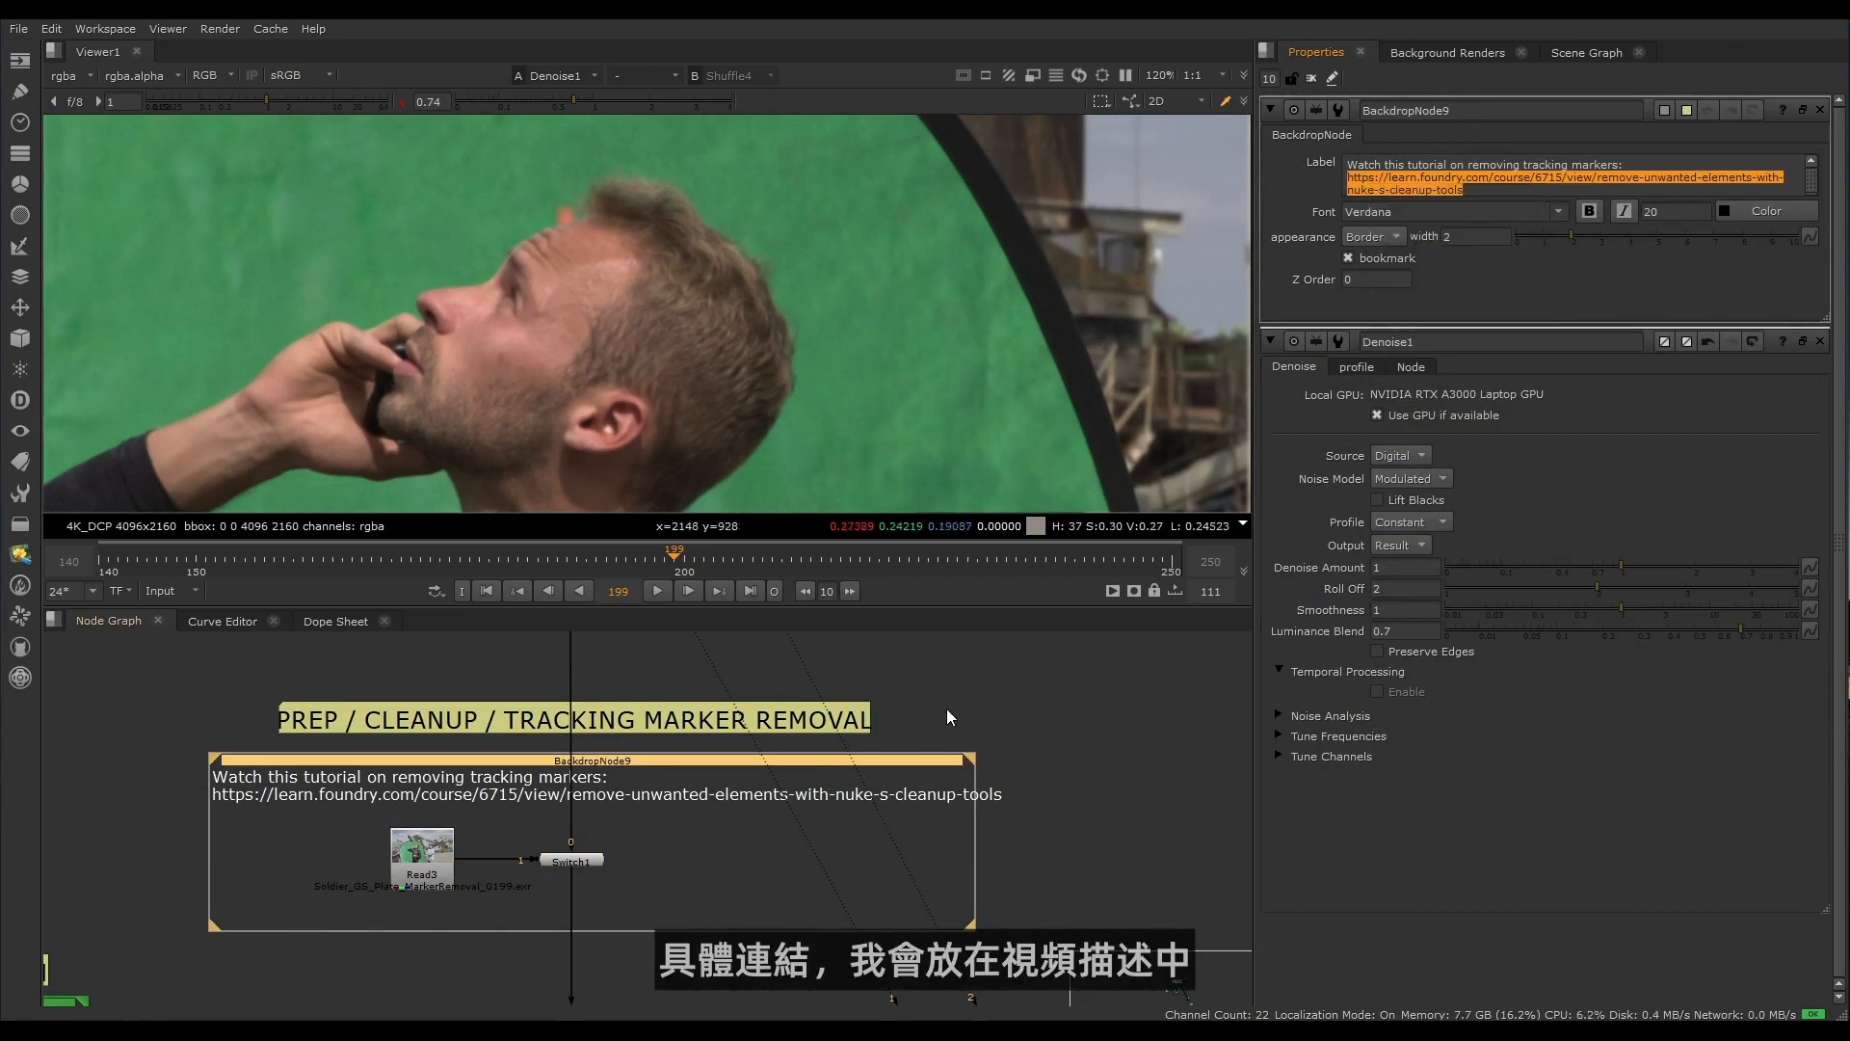
pyautogui.click(989, 695)
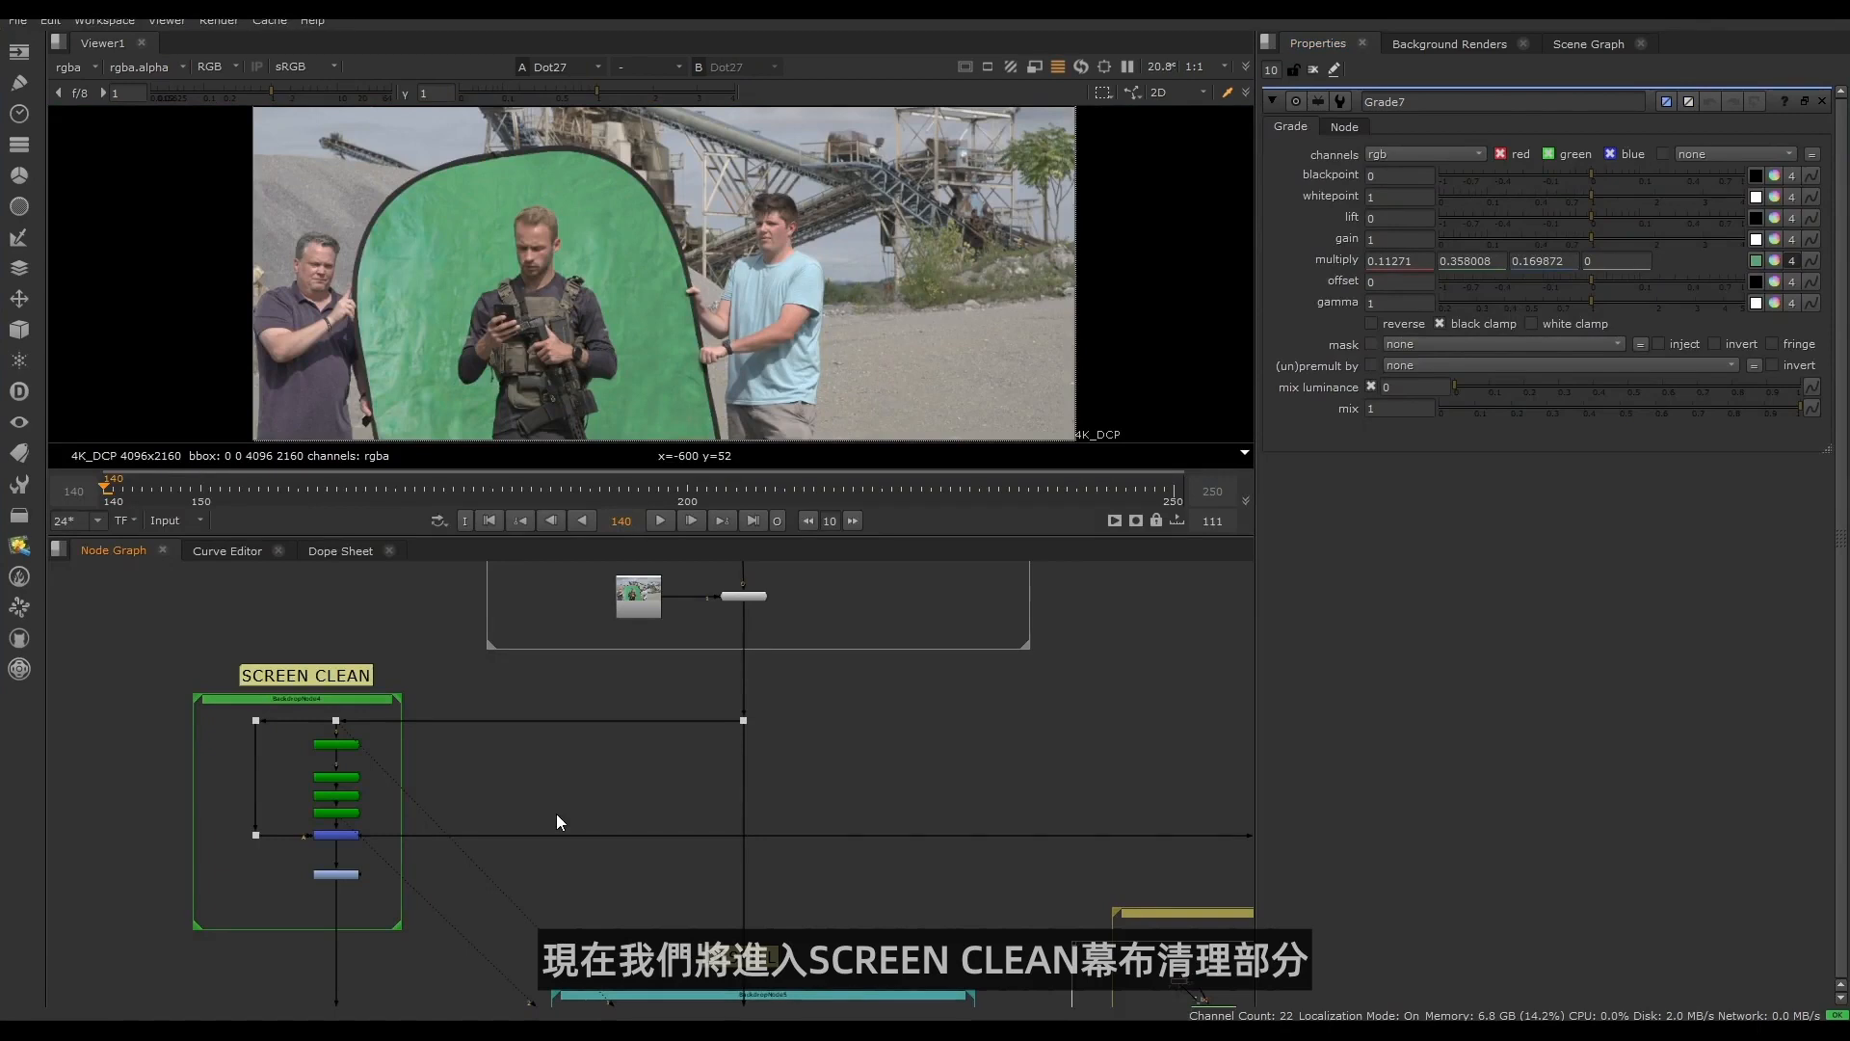
# Step: View the Grade7 output of the SCREEN CLEAN section and examine the green screen's wrinkles against the uncleaned plate
pyautogui.moveTo(135, 629); pyautogui.dragTo(458, 999)
pyautogui.click(408, 812)
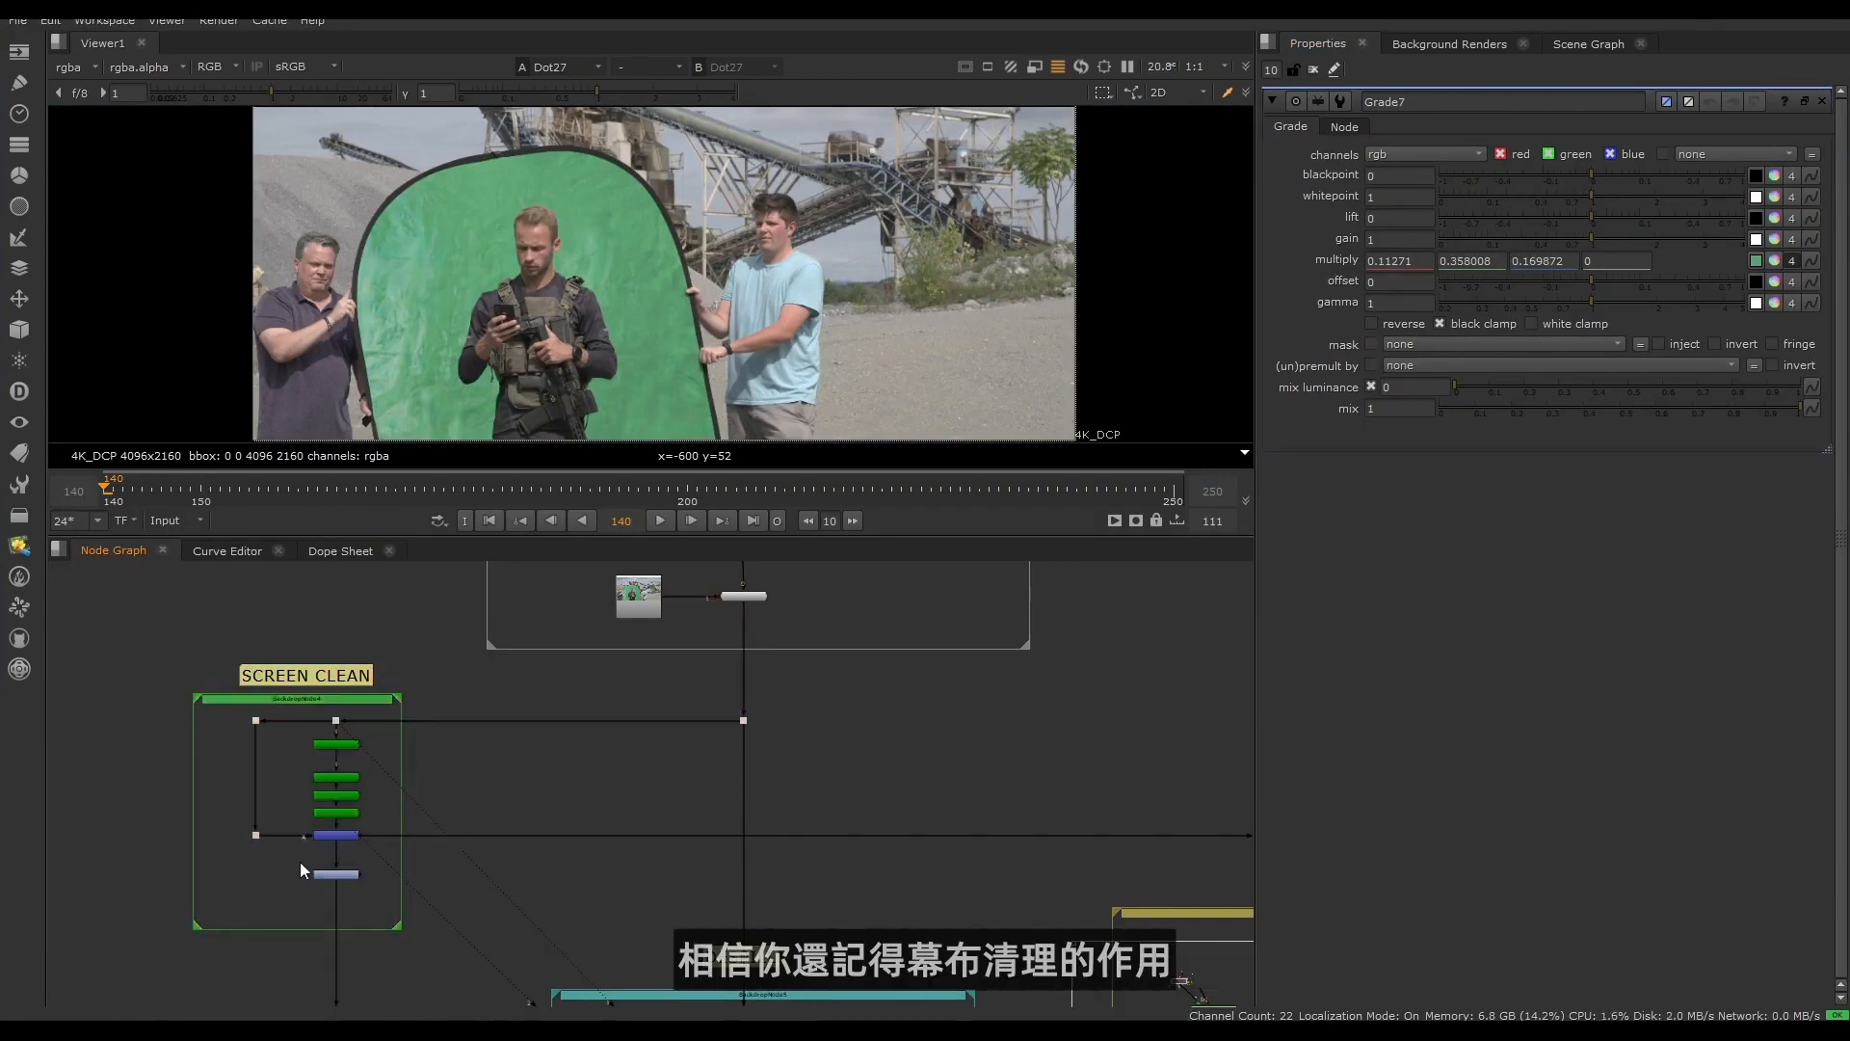
pyautogui.moveTo(303, 862); pyautogui.dragTo(424, 932)
pyautogui.press('1')
pyautogui.click(414, 848)
pyautogui.scroll(2, 422, 241)
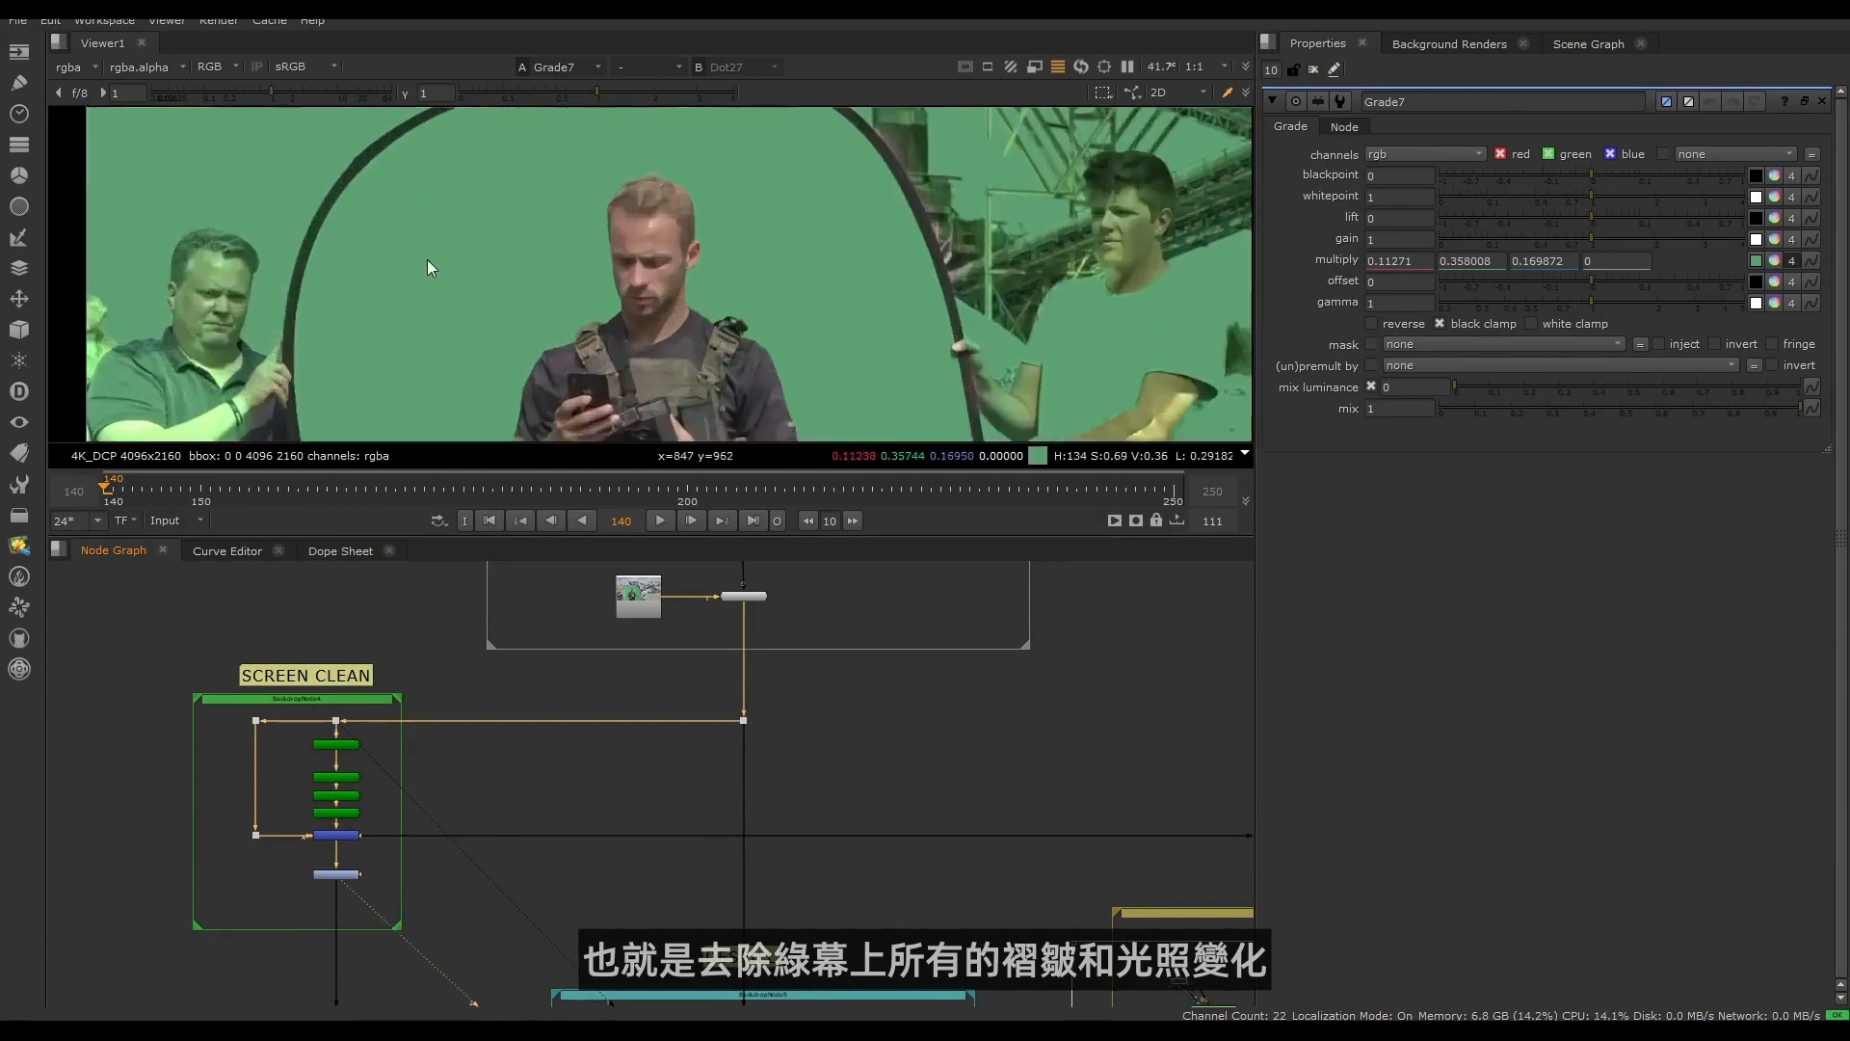
pyautogui.scroll(6, 425, 253)
pyautogui.scroll(-4, 420, 372)
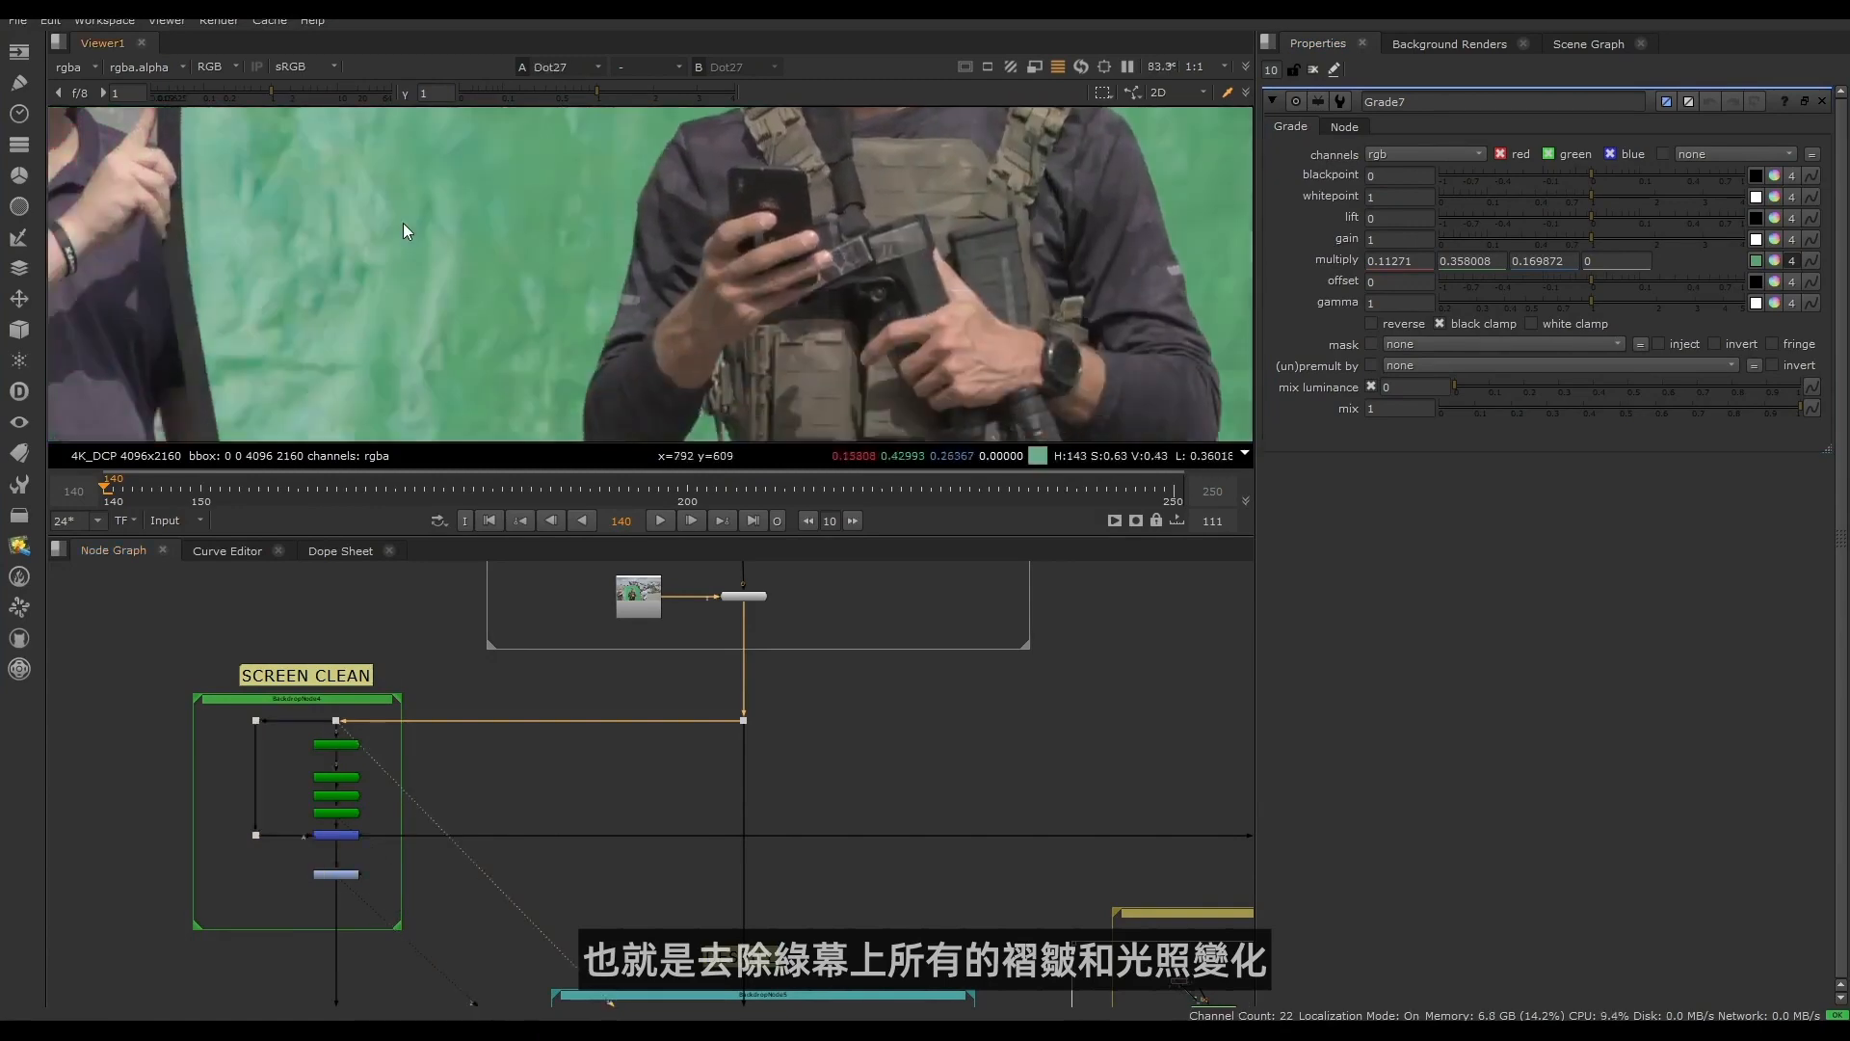
pyautogui.scroll(-3, 417, 282)
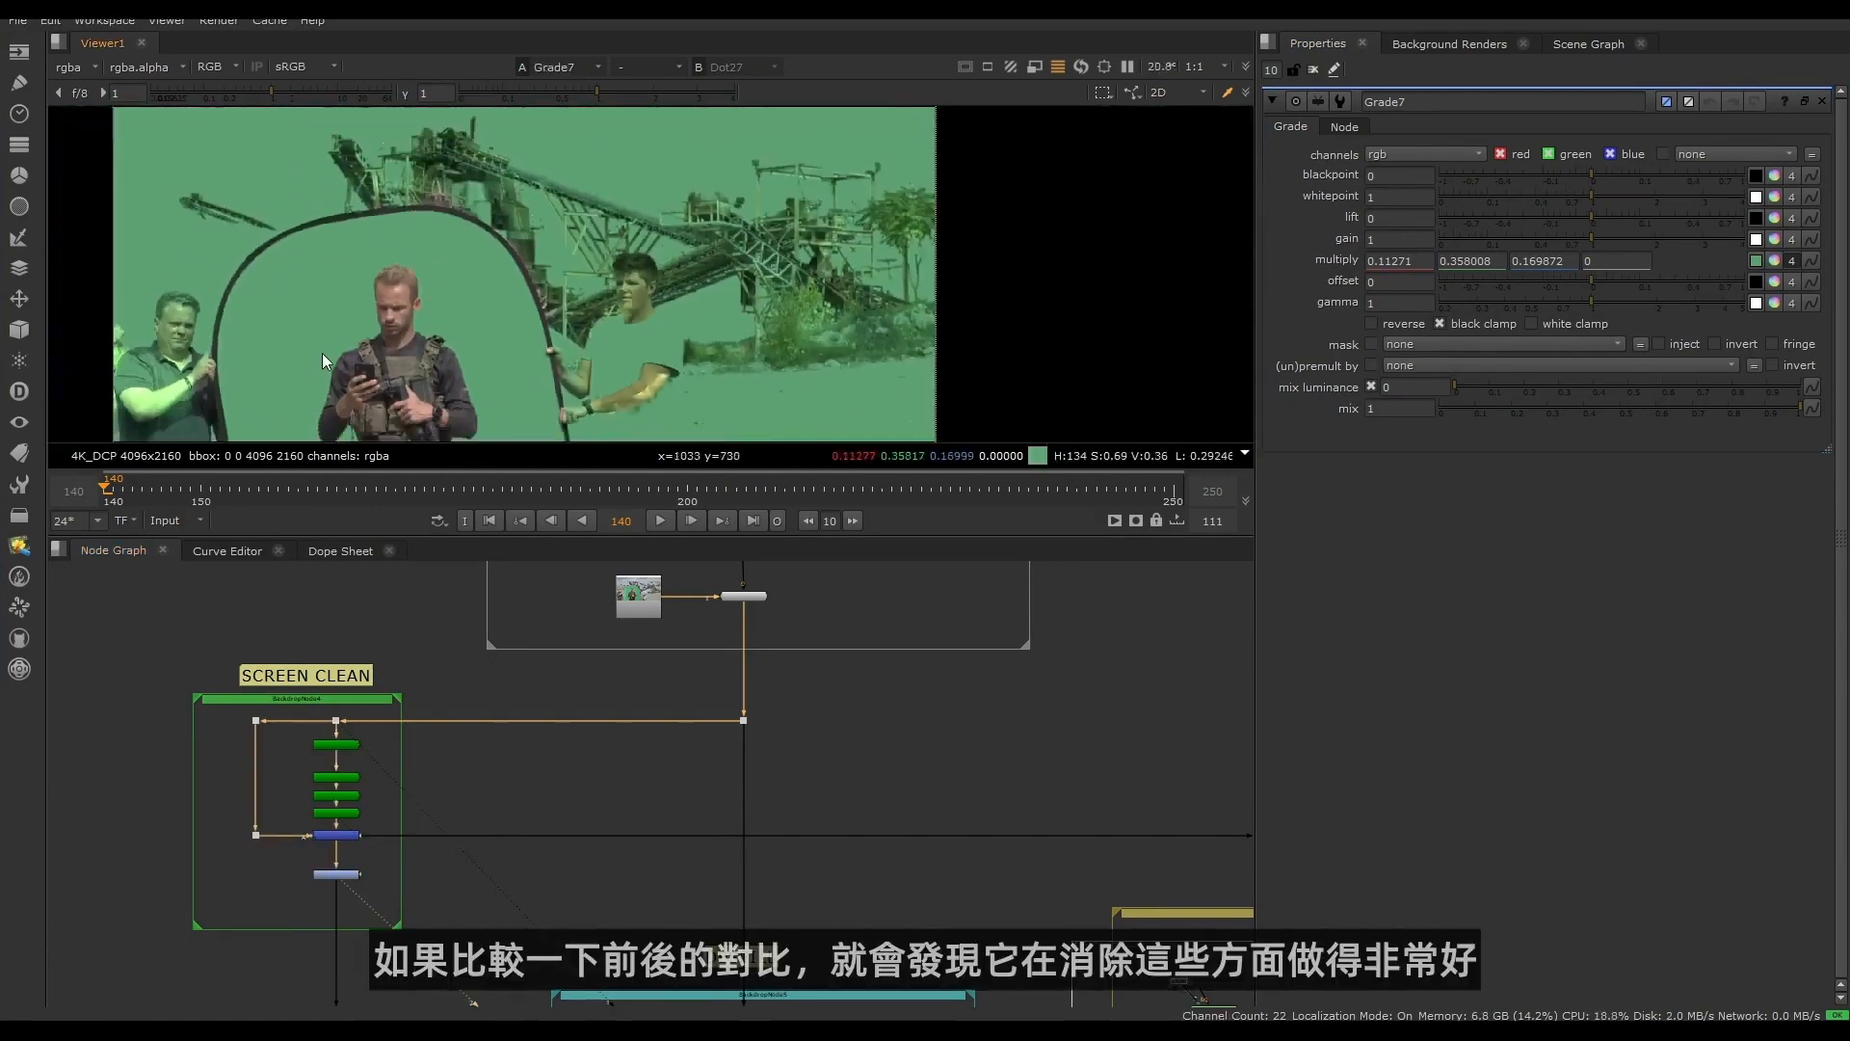
# Step: Switch repeatedly between the Grade7 result and the Dot27 plate to compare the whole green screen before and after cleaning
pyautogui.press('2')
pyautogui.press('1')
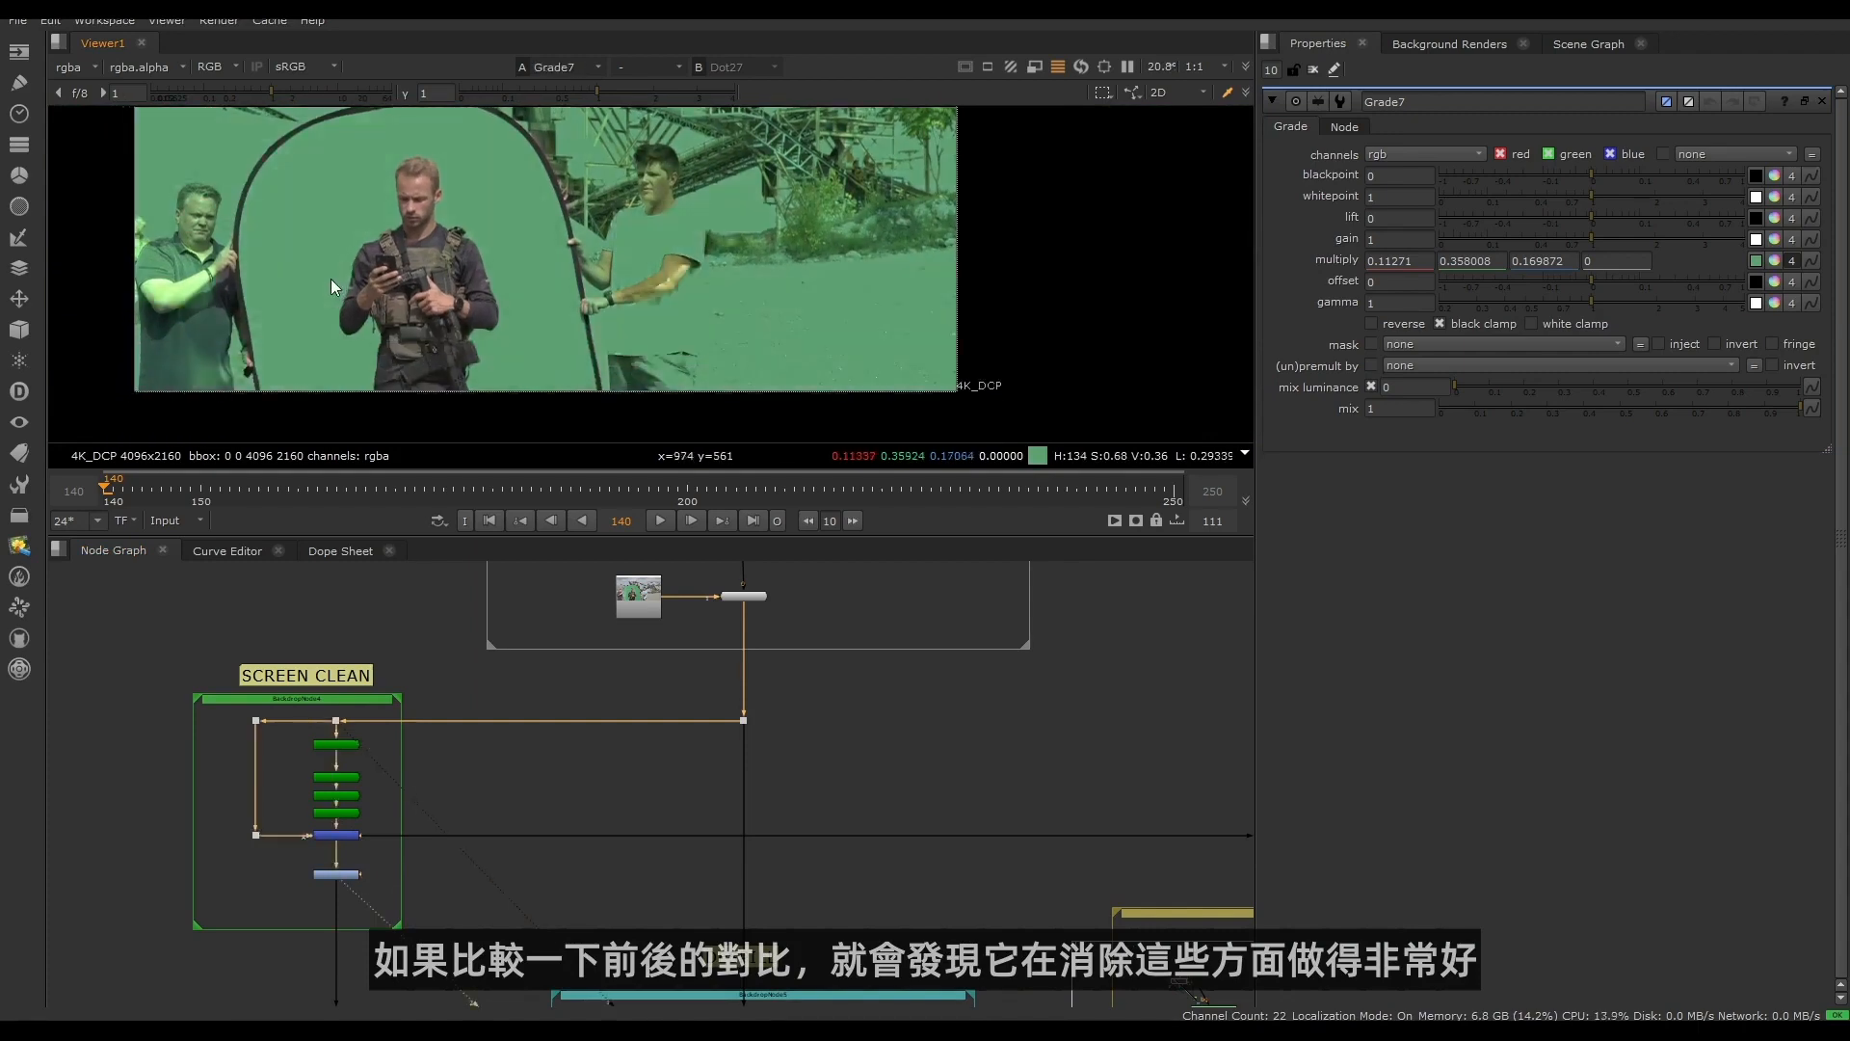
pyautogui.press('2')
pyautogui.press('1')
pyautogui.press('2')
pyautogui.press('1')
pyautogui.scroll(6, 320, 262)
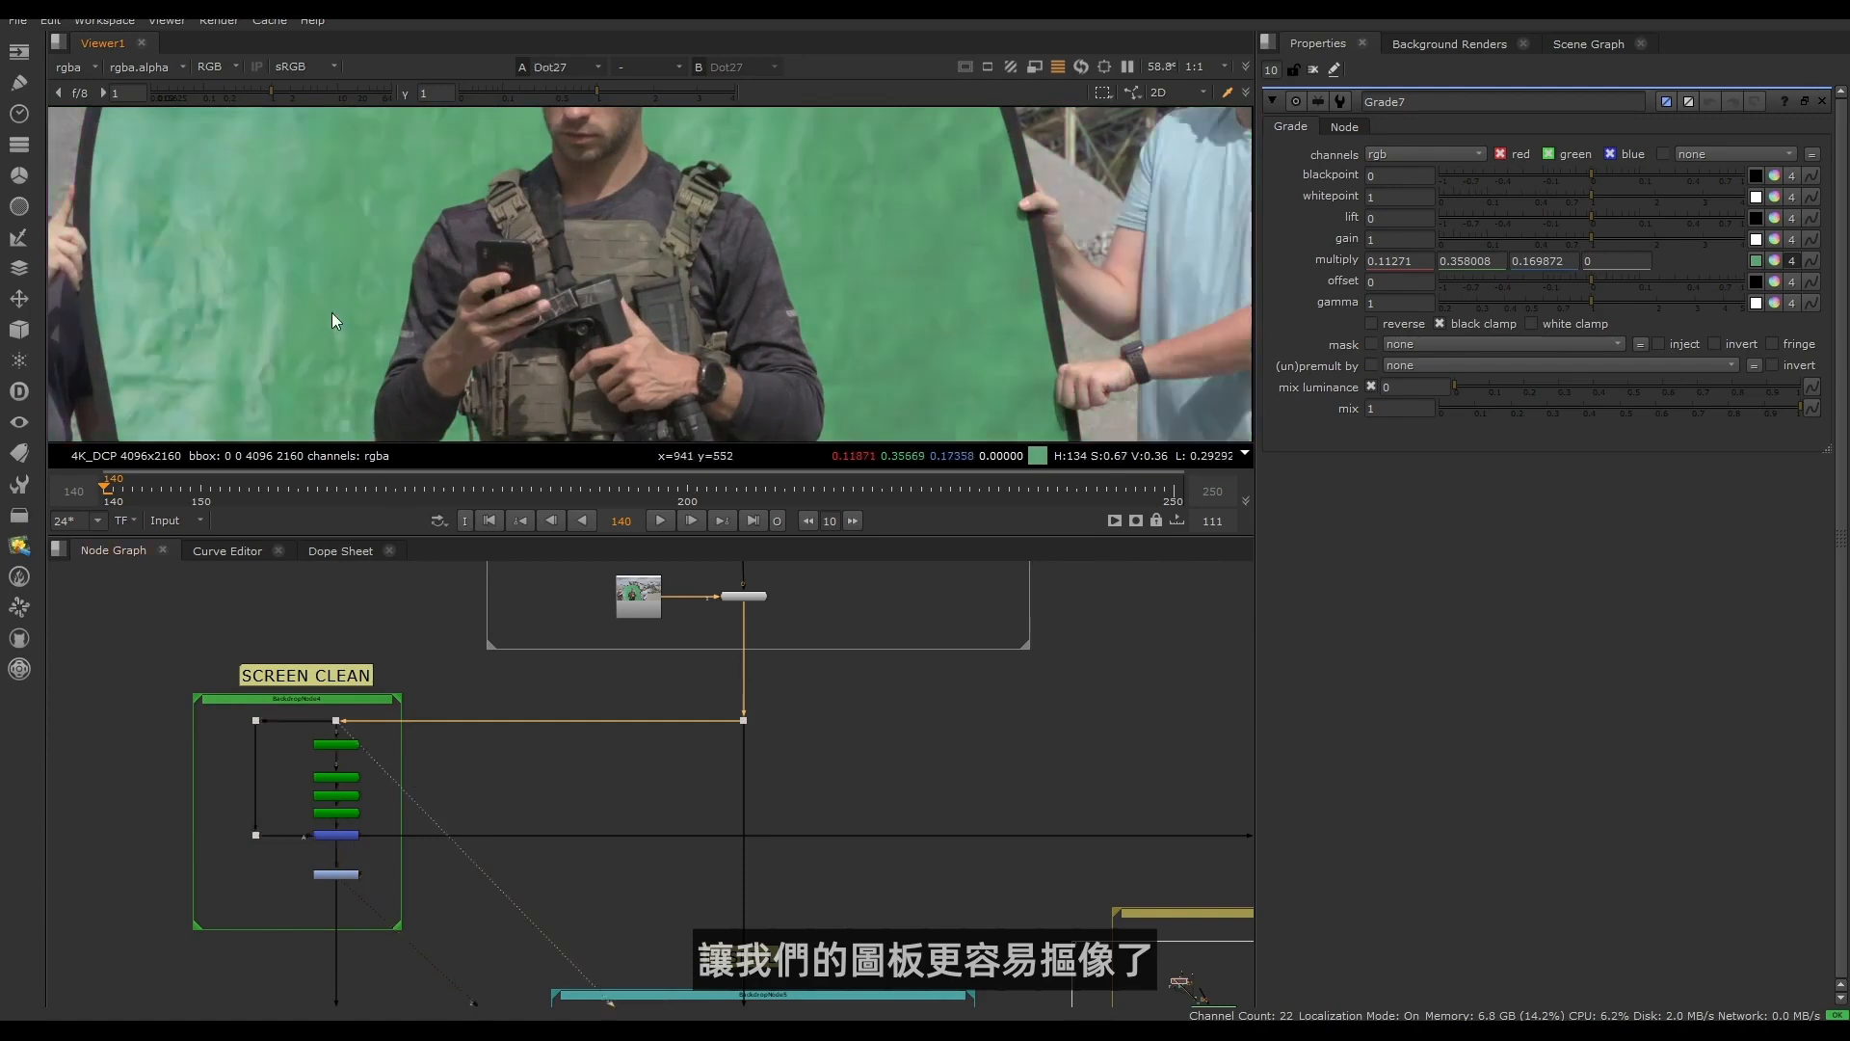
pyautogui.scroll(-4, 340, 339)
pyautogui.scroll(-2, 357, 302)
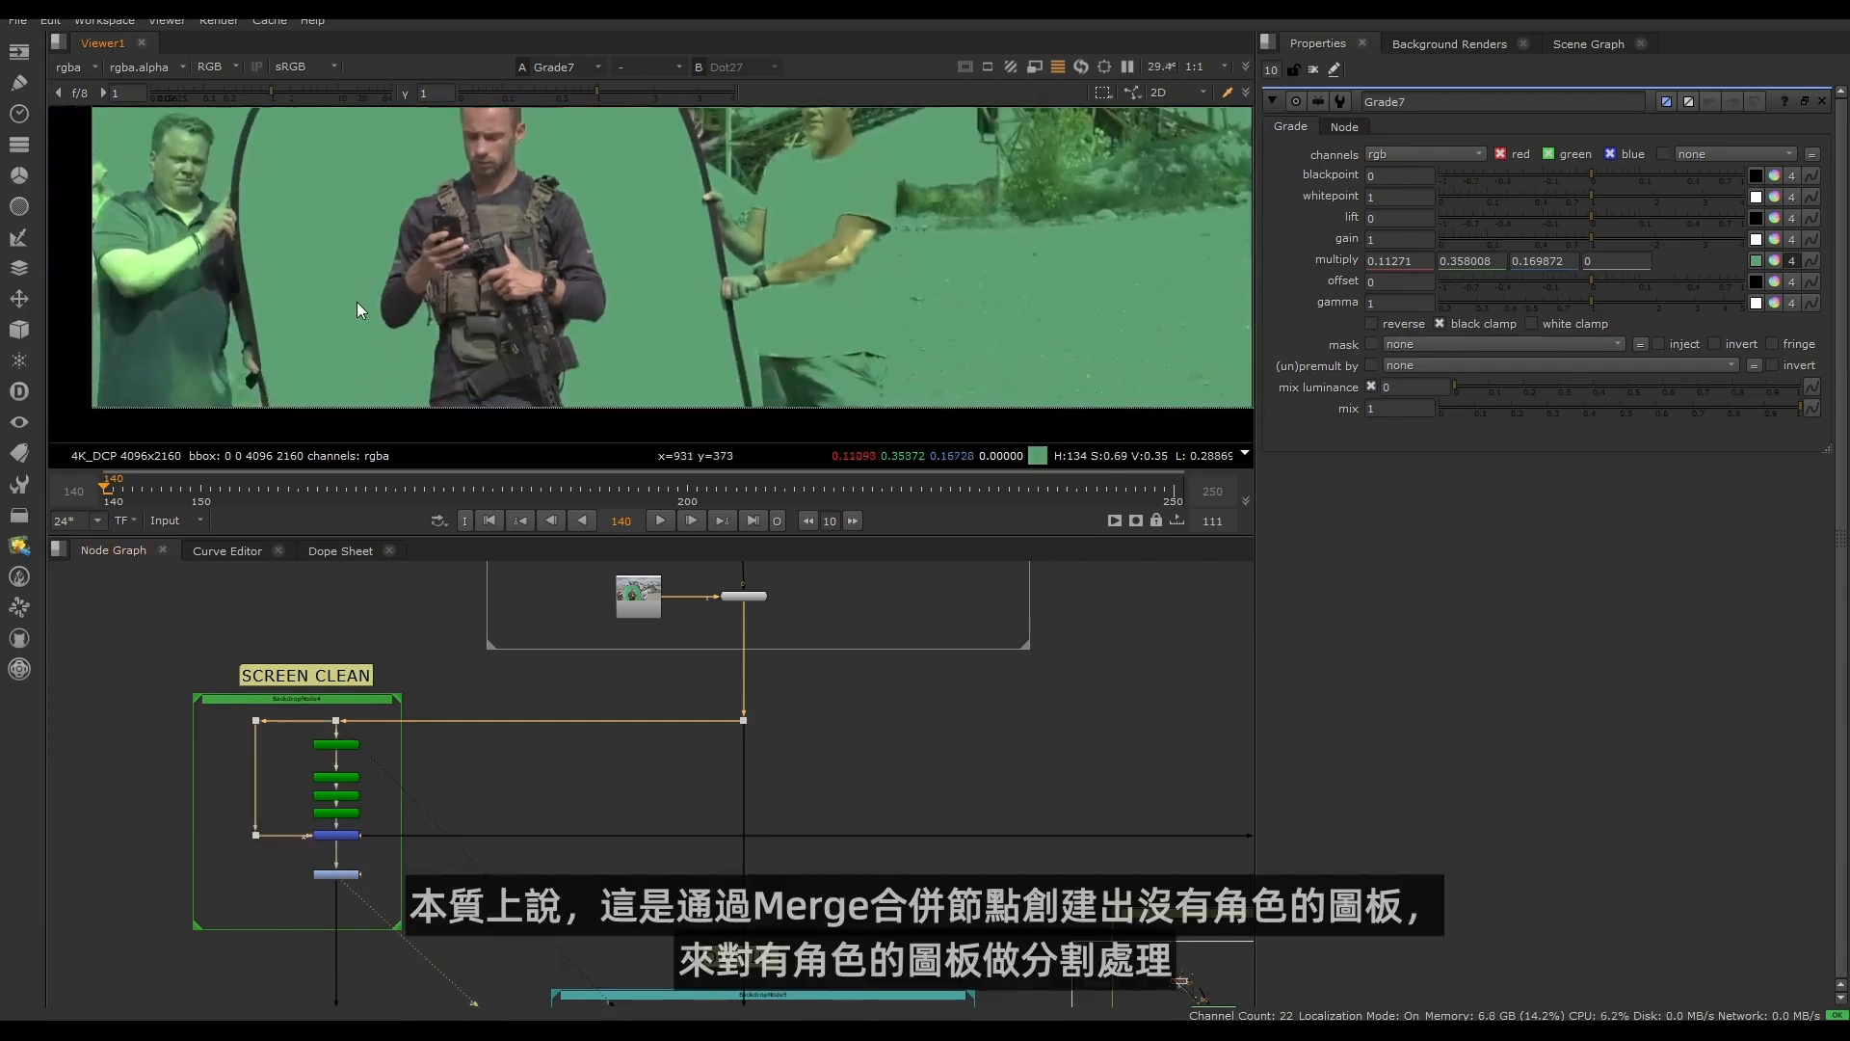
# Step: View the screen clean stages in order: the Dot11 plate, the last IBKColour clean plate, the Merge7 divide and Grade7
pyautogui.scroll(2, 337, 755)
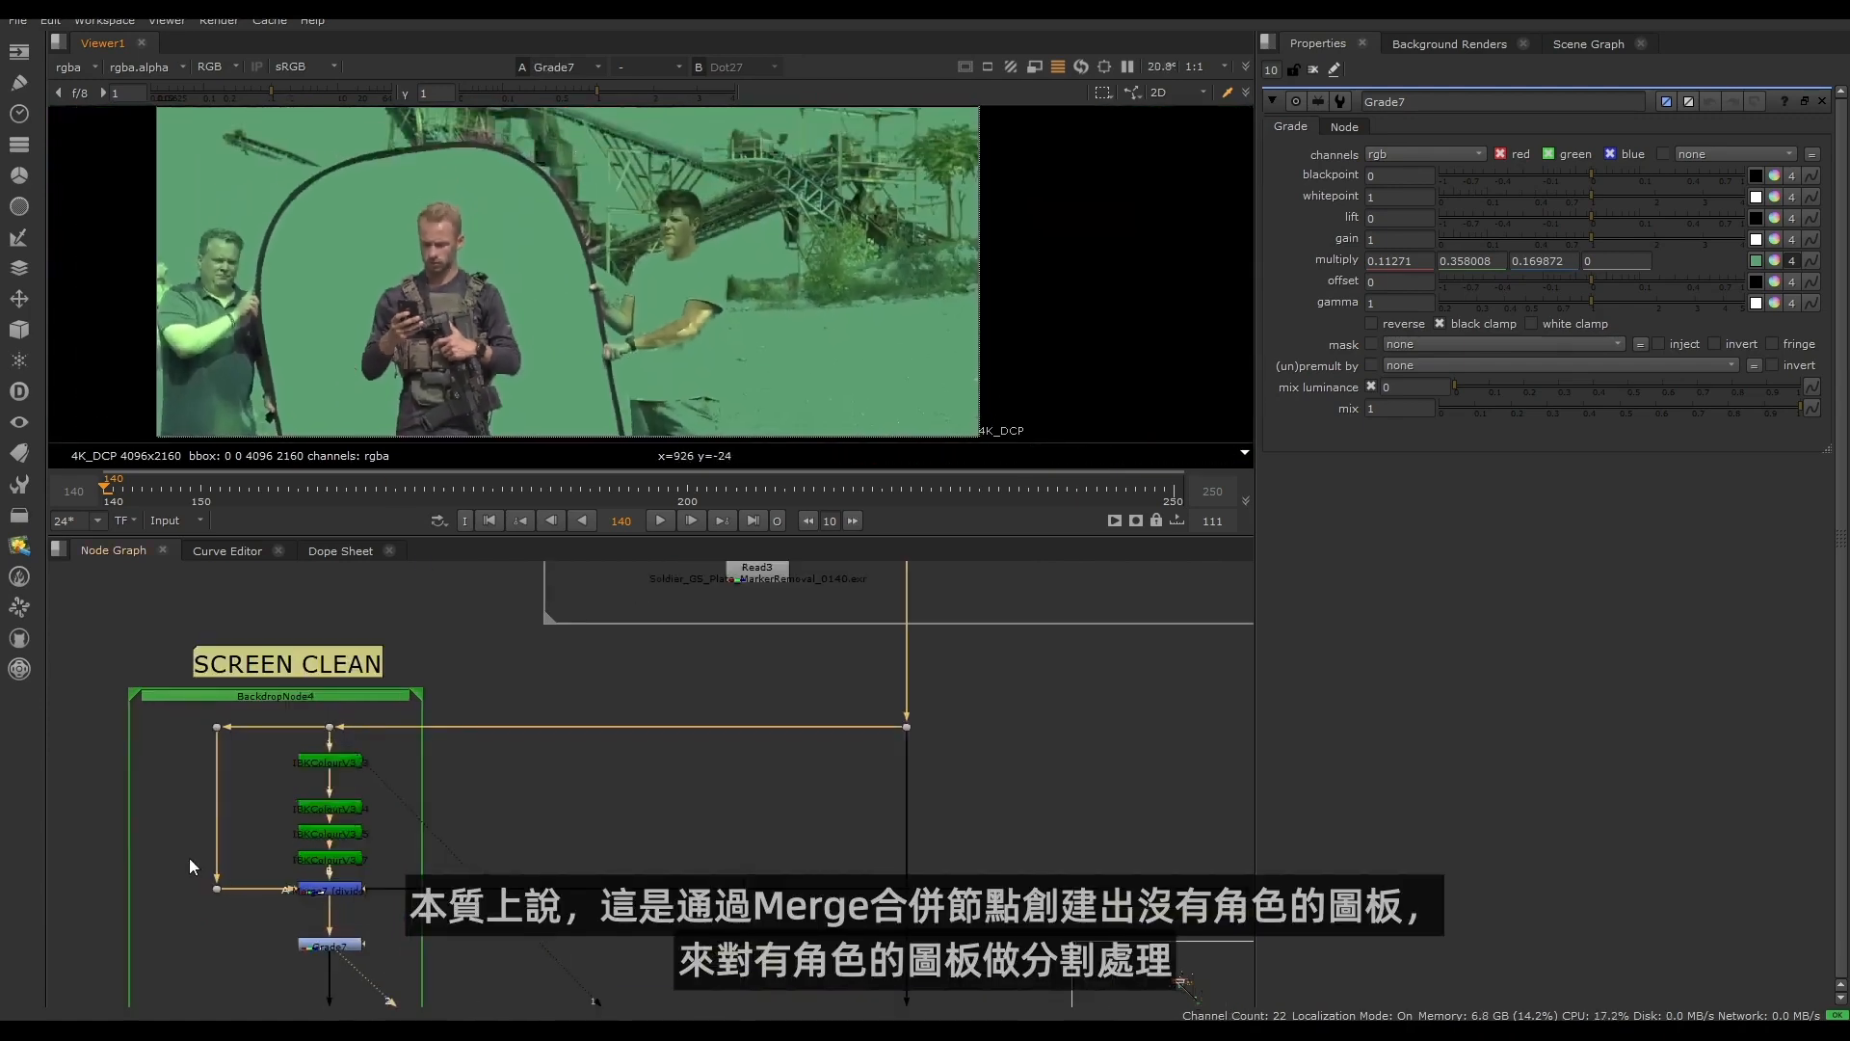
pyautogui.press('1')
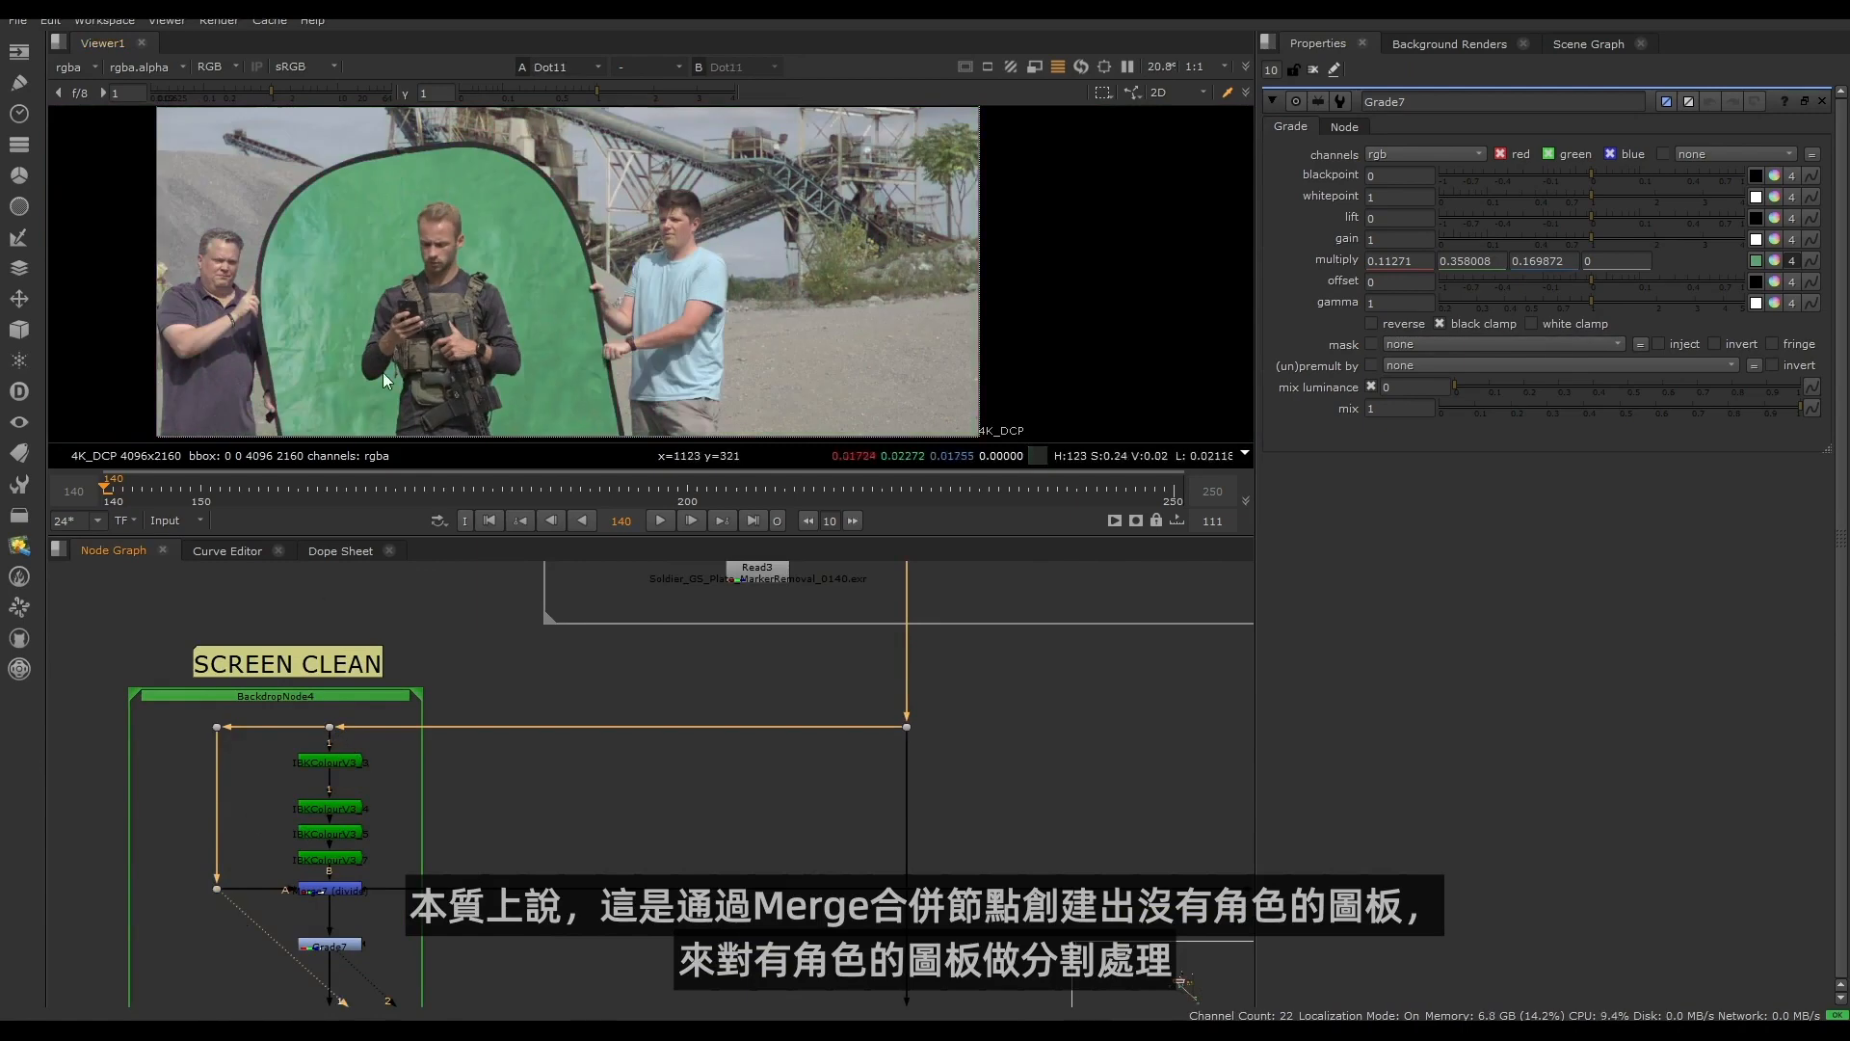
pyautogui.click(344, 862)
pyautogui.press('2')
pyautogui.click(500, 638)
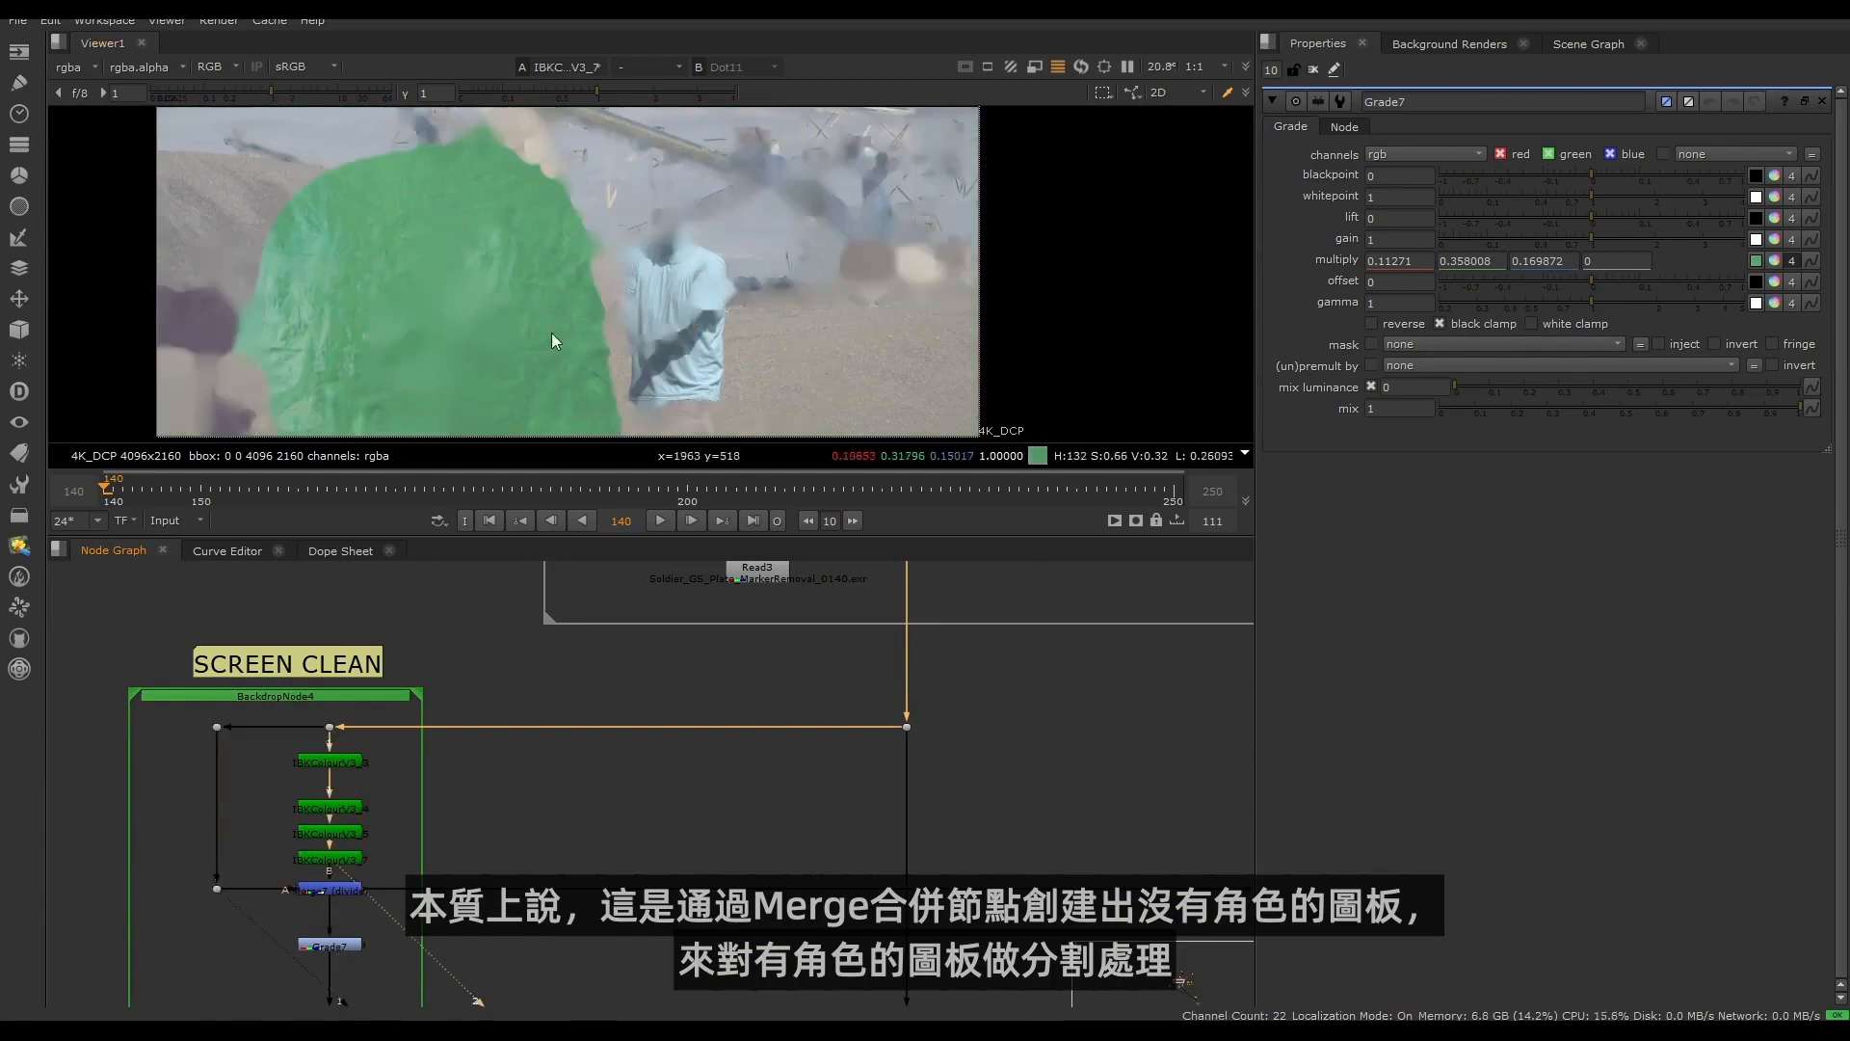
pyautogui.click(321, 890)
pyautogui.press('1')
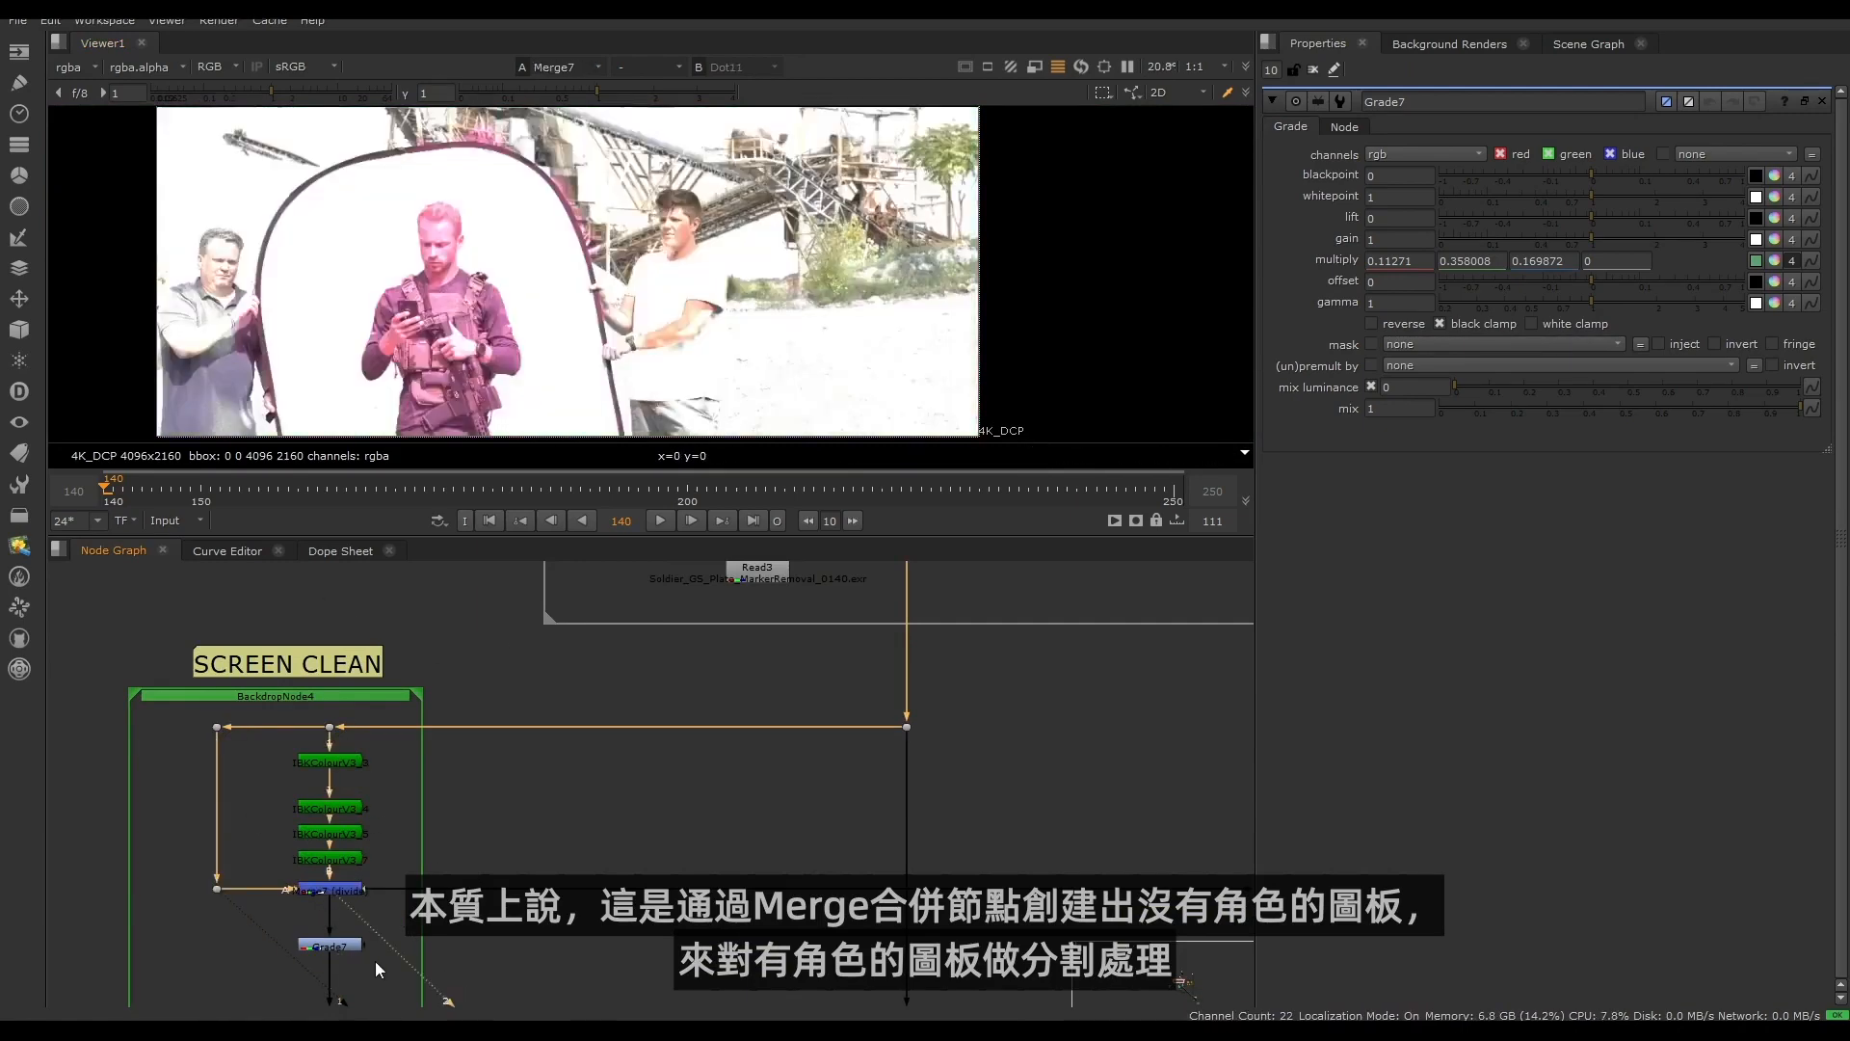
pyautogui.click(322, 946)
pyautogui.press('1')
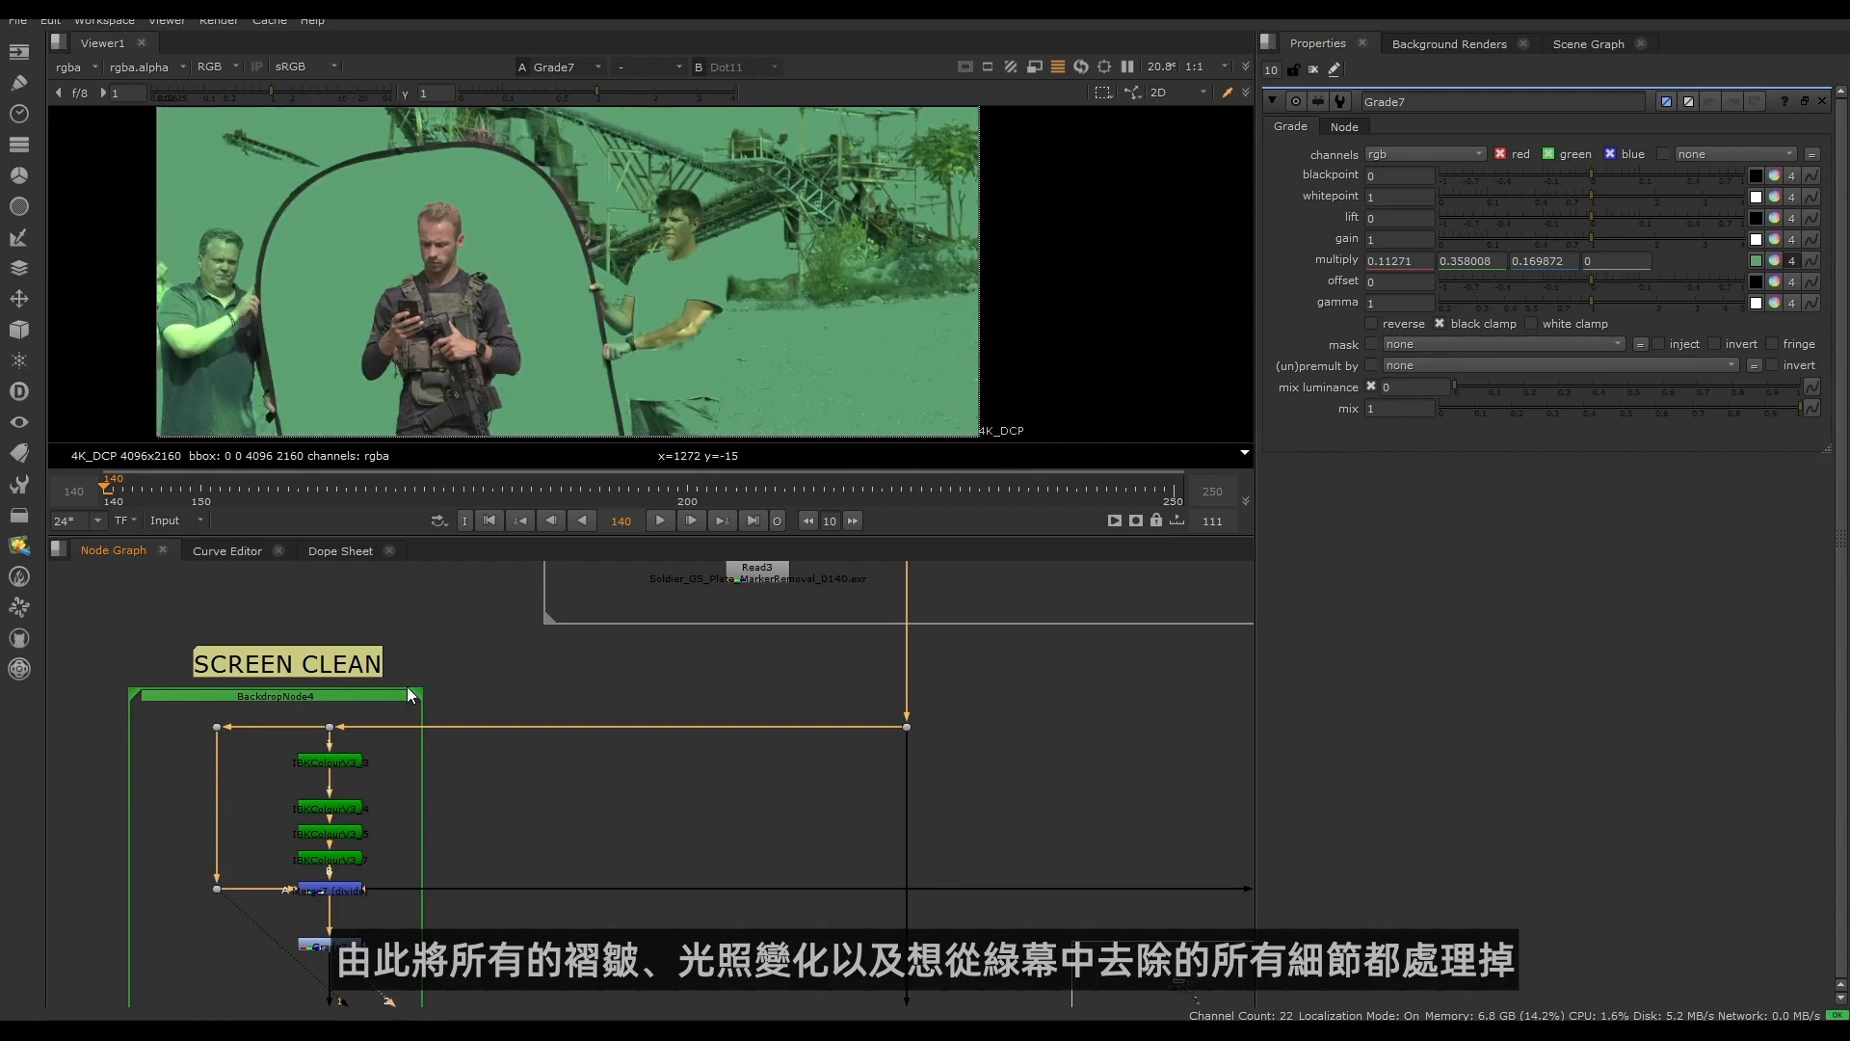
# Step: Review the original plate, the Merge7 divide and the Grade7 result, checking Grade7's multiply colour
pyautogui.press('1')
pyautogui.moveTo(501, 833); pyautogui.dragTo(524, 757, button='middle')
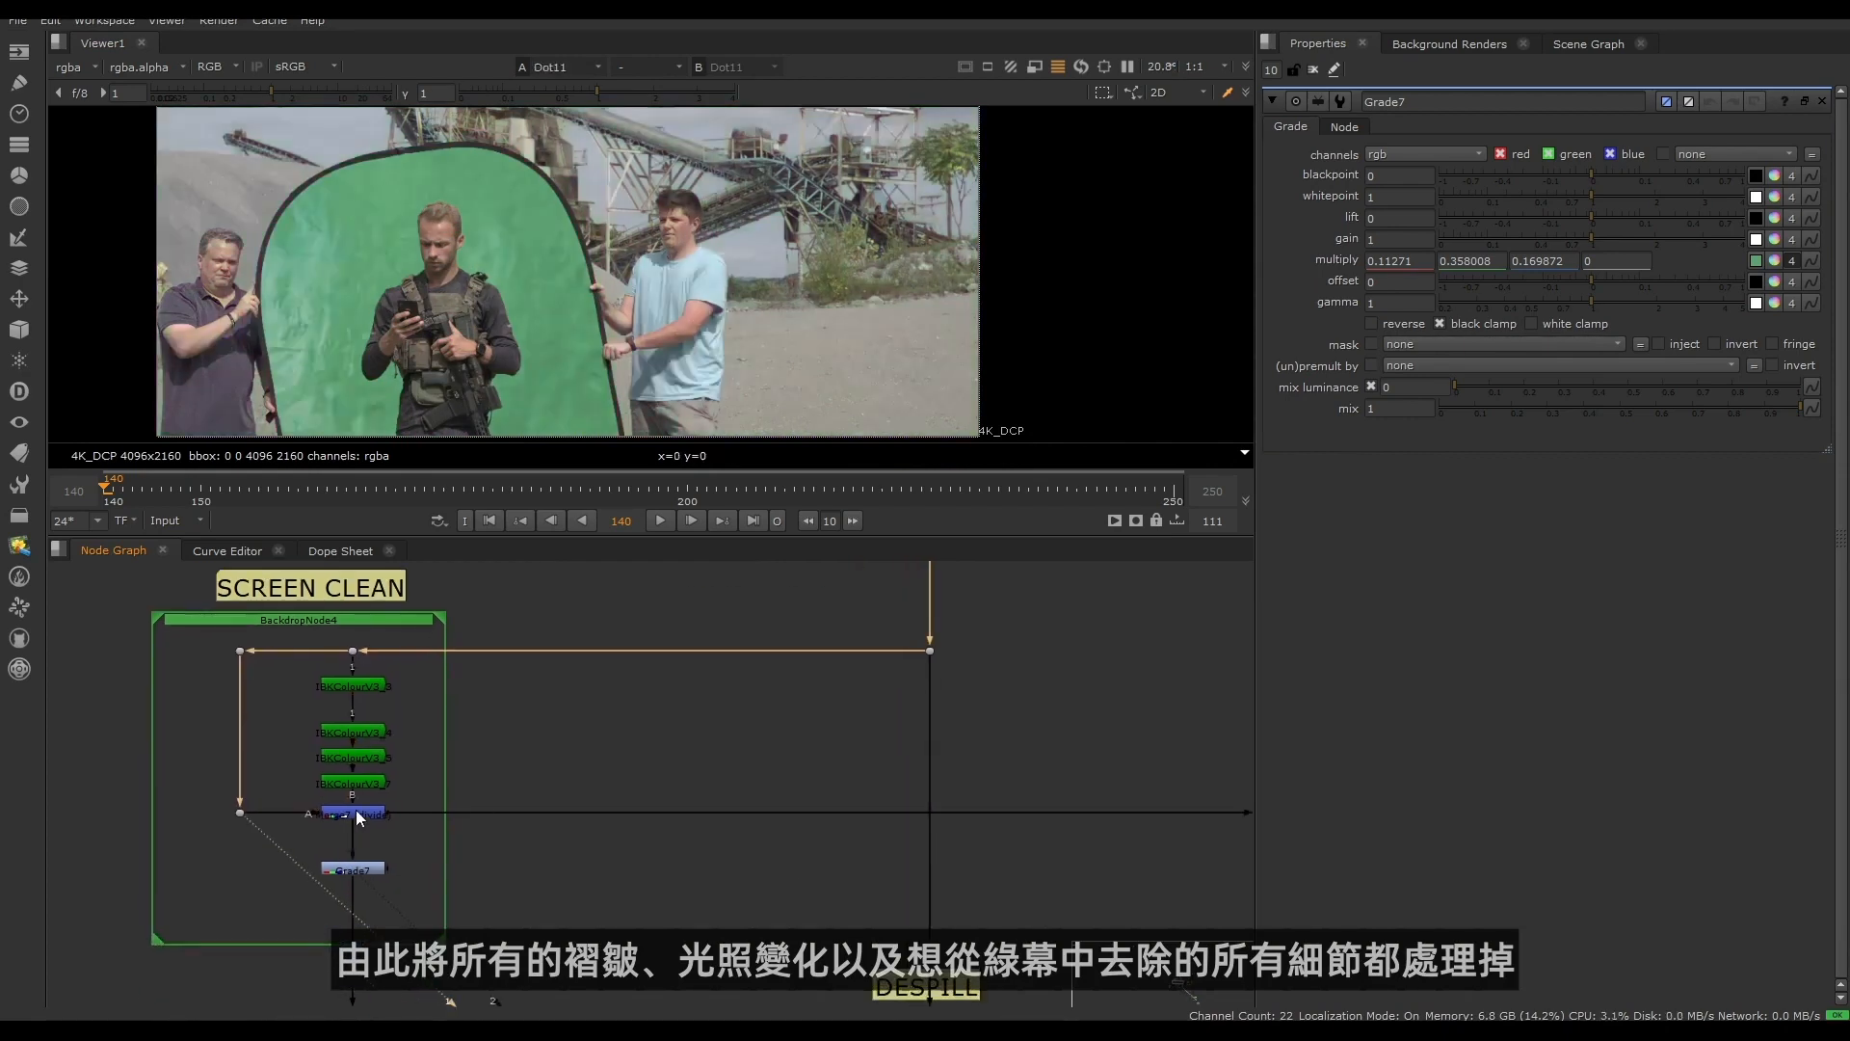
pyautogui.press('1')
pyautogui.click(353, 870)
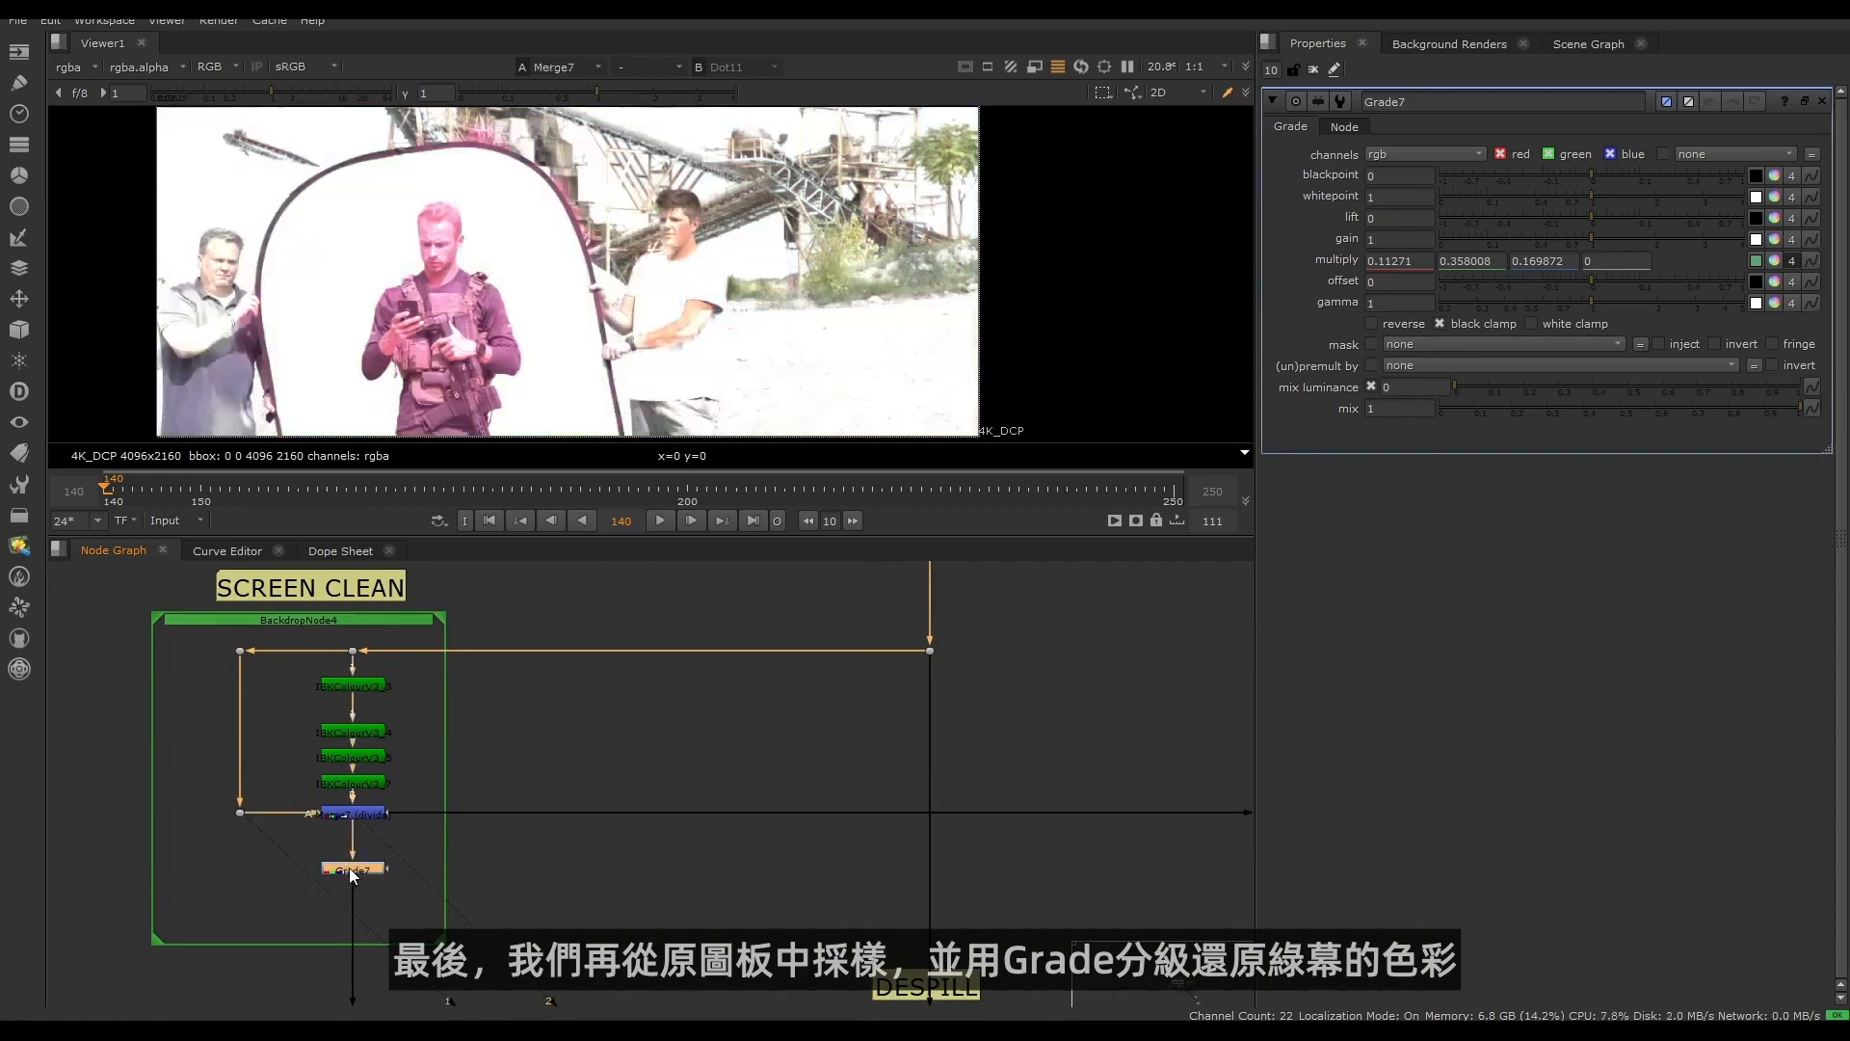
pyautogui.press('1')
pyautogui.moveTo(301, 854); pyautogui.dragTo(443, 920)
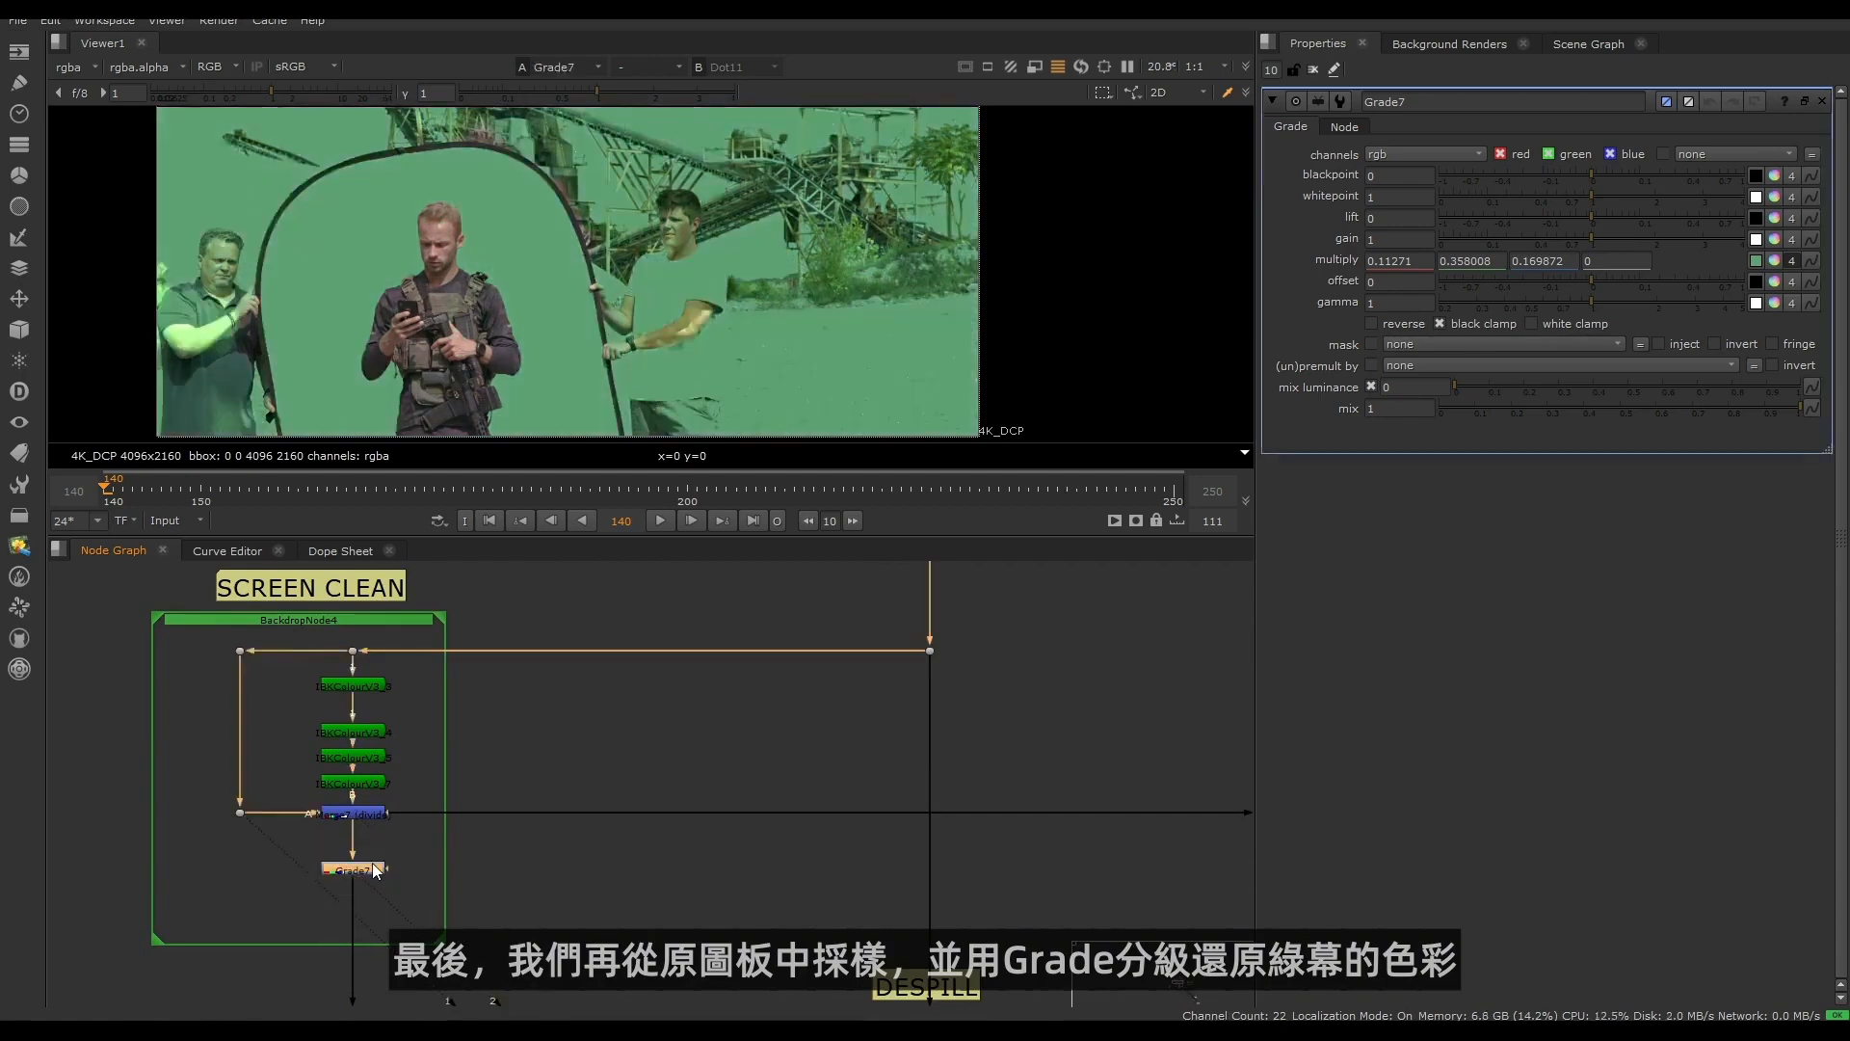
pyautogui.click(1757, 262)
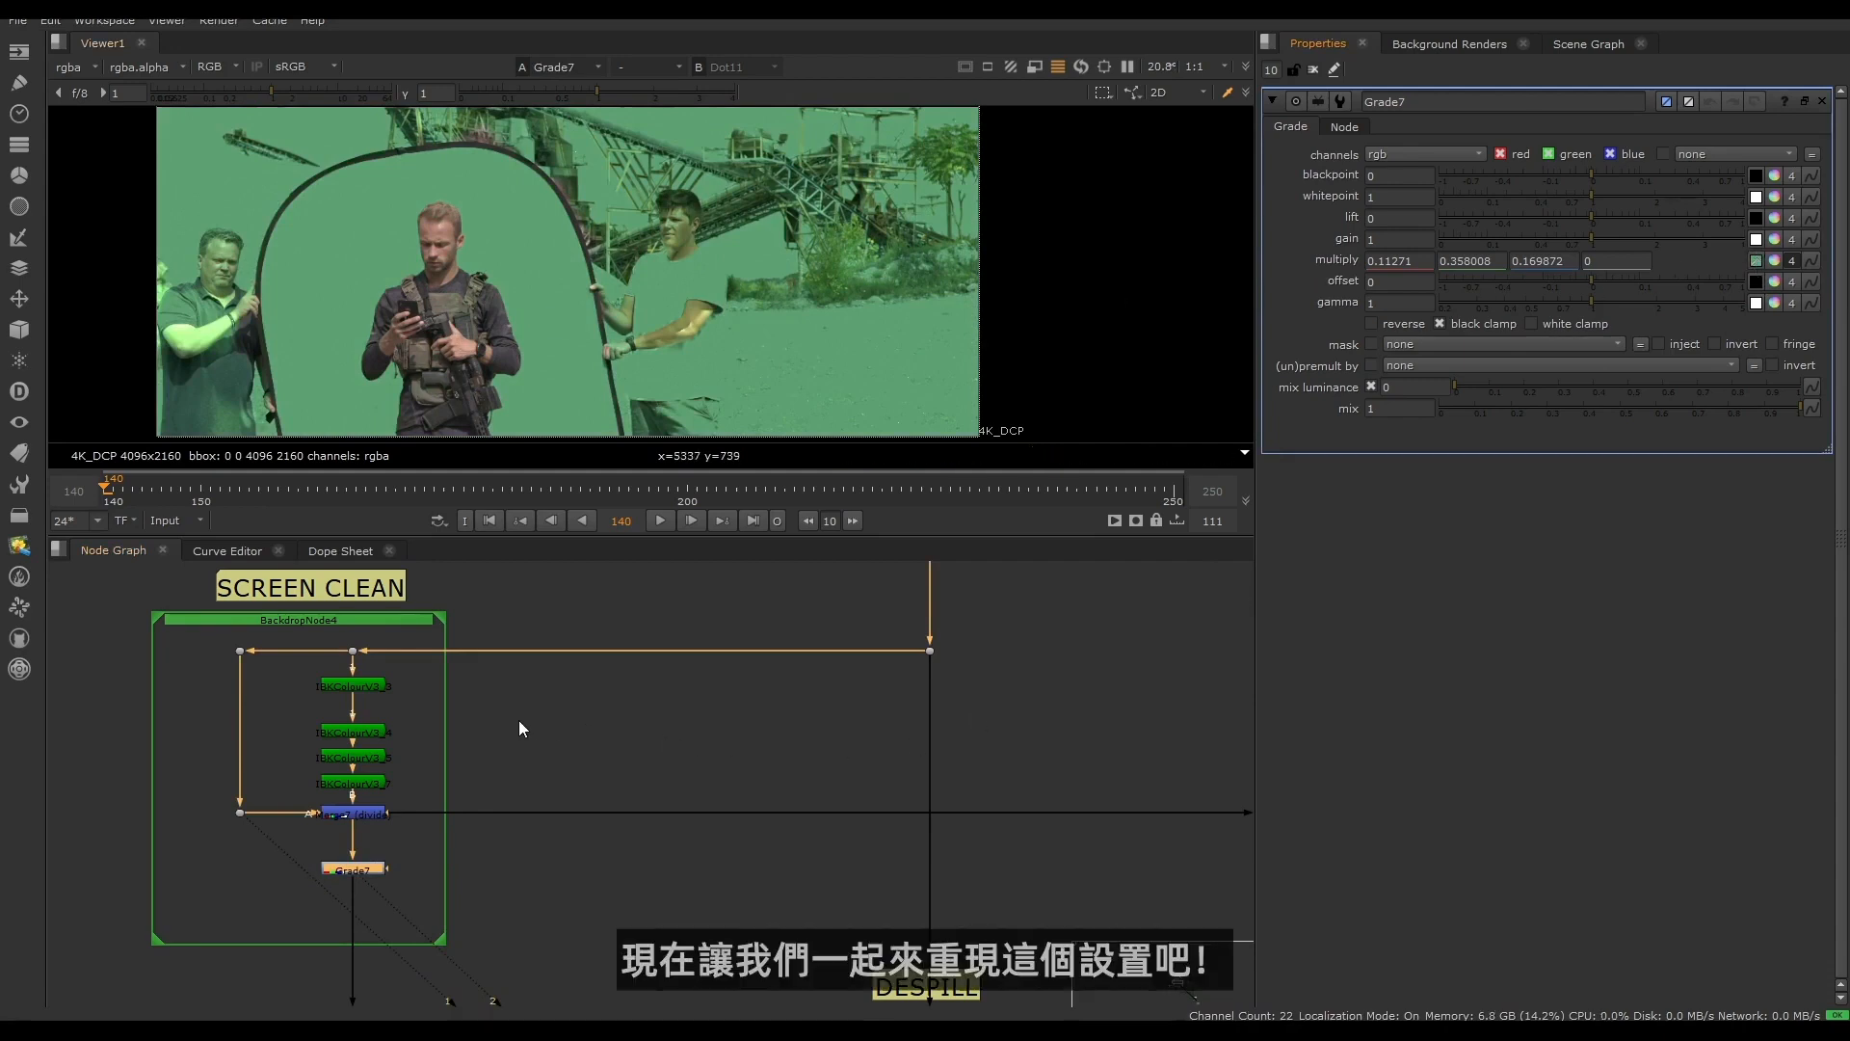
# Step: View the last IBKColour node's output and inspect the green screen background without the soldier
pyautogui.click(555, 727)
pyautogui.scroll(2, 559, 702)
pyautogui.moveTo(576, 696); pyautogui.dragTo(530, 777, button='middle')
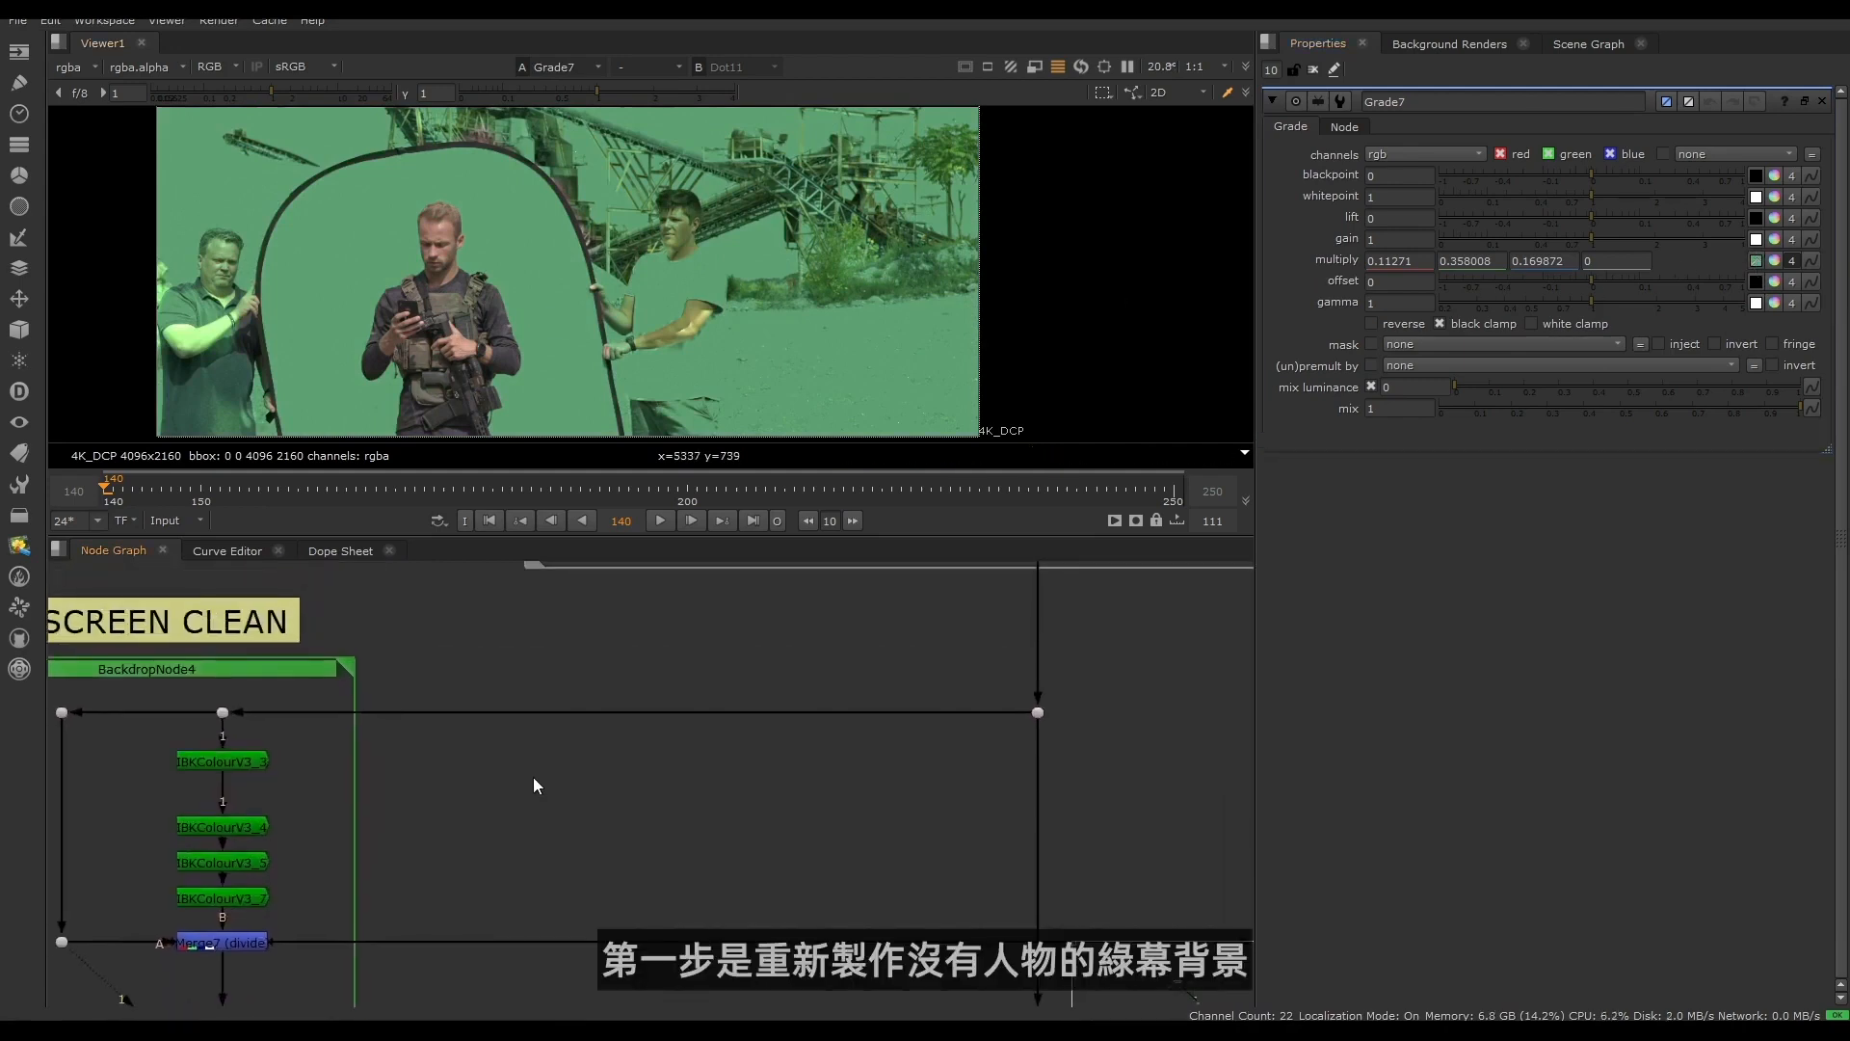
pyautogui.click(261, 897)
pyautogui.press('2')
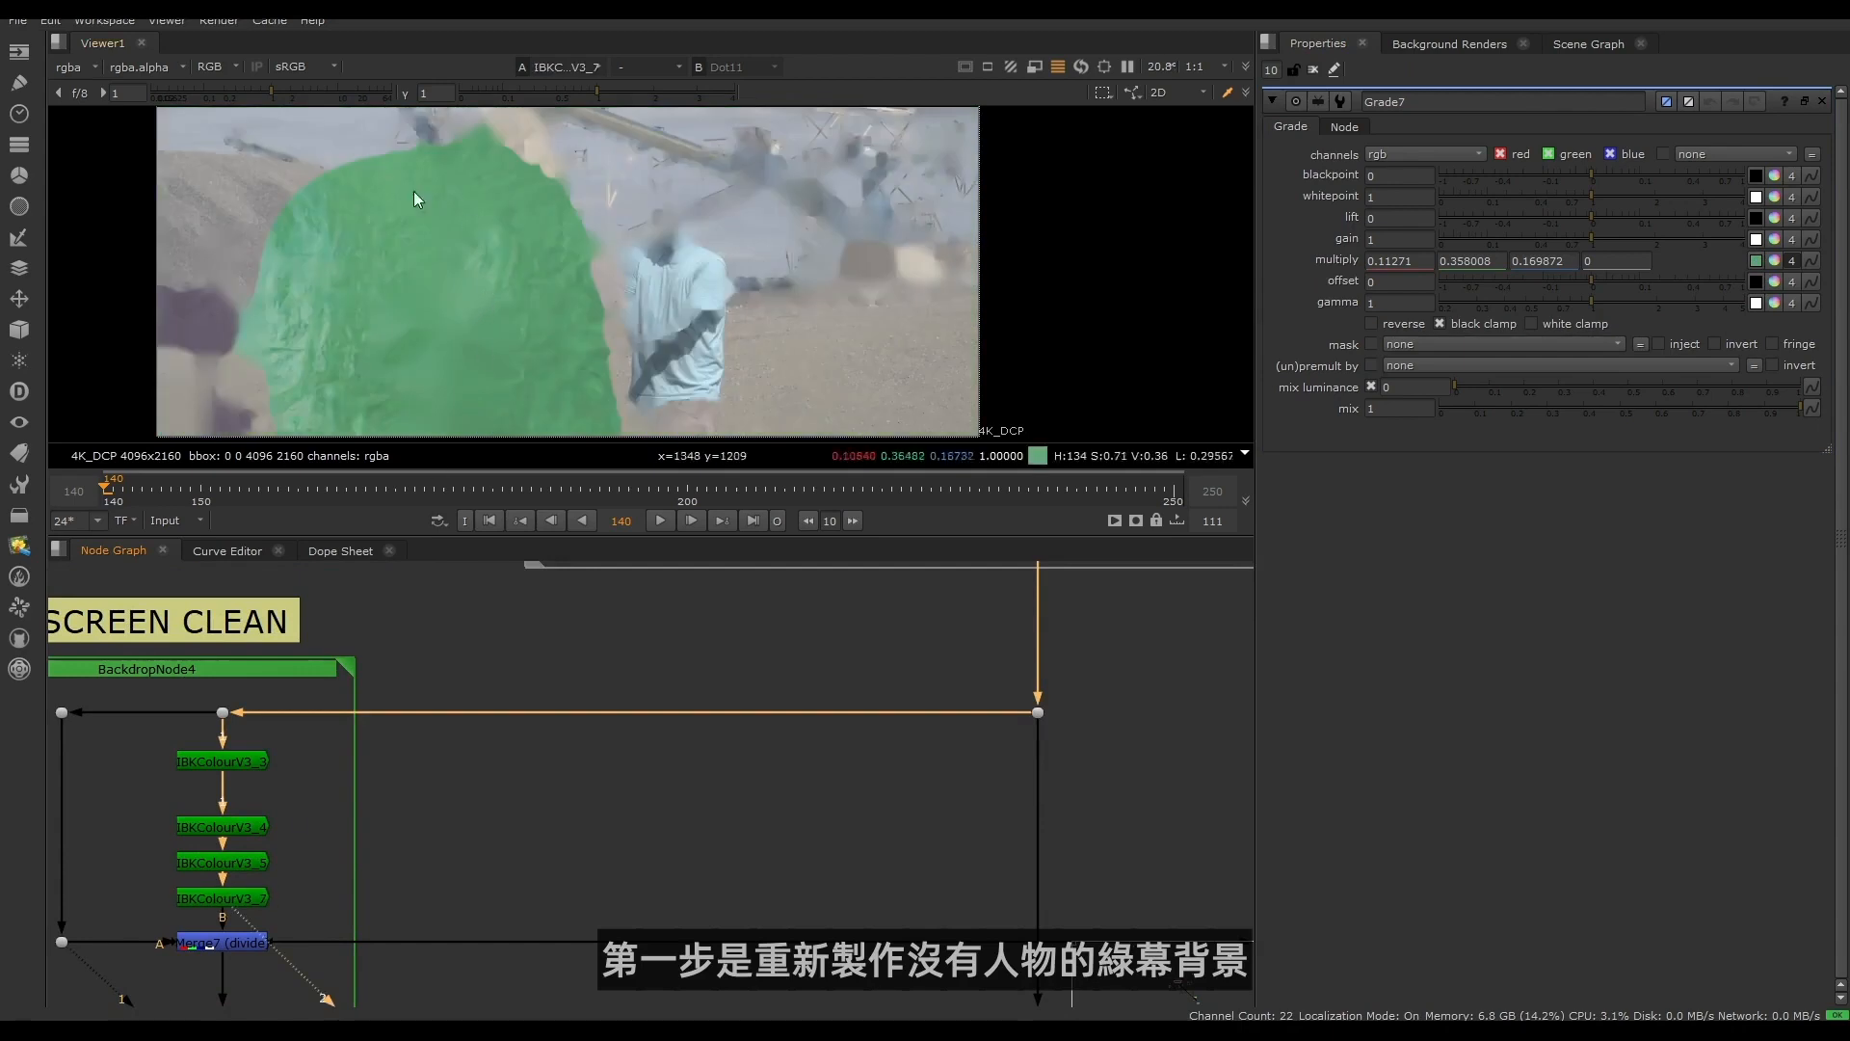
pyautogui.click(476, 735)
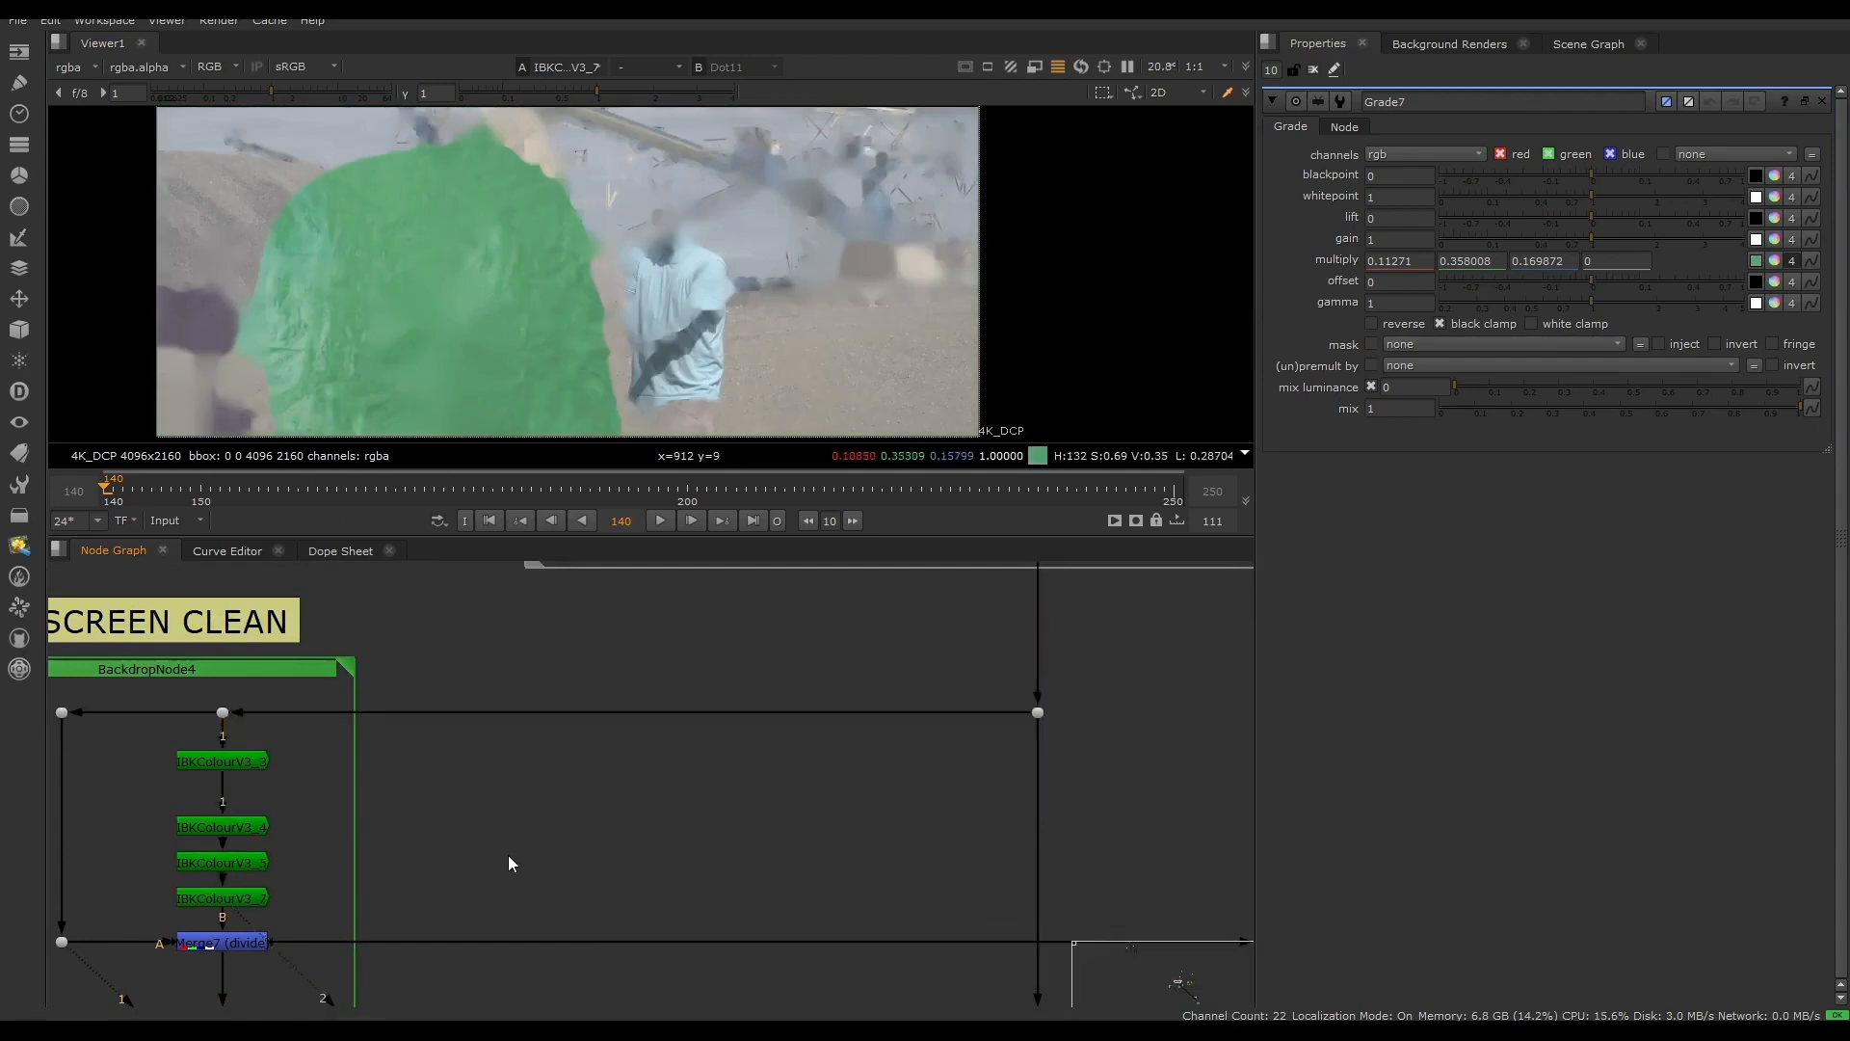
pyautogui.scroll(2, 410, 307)
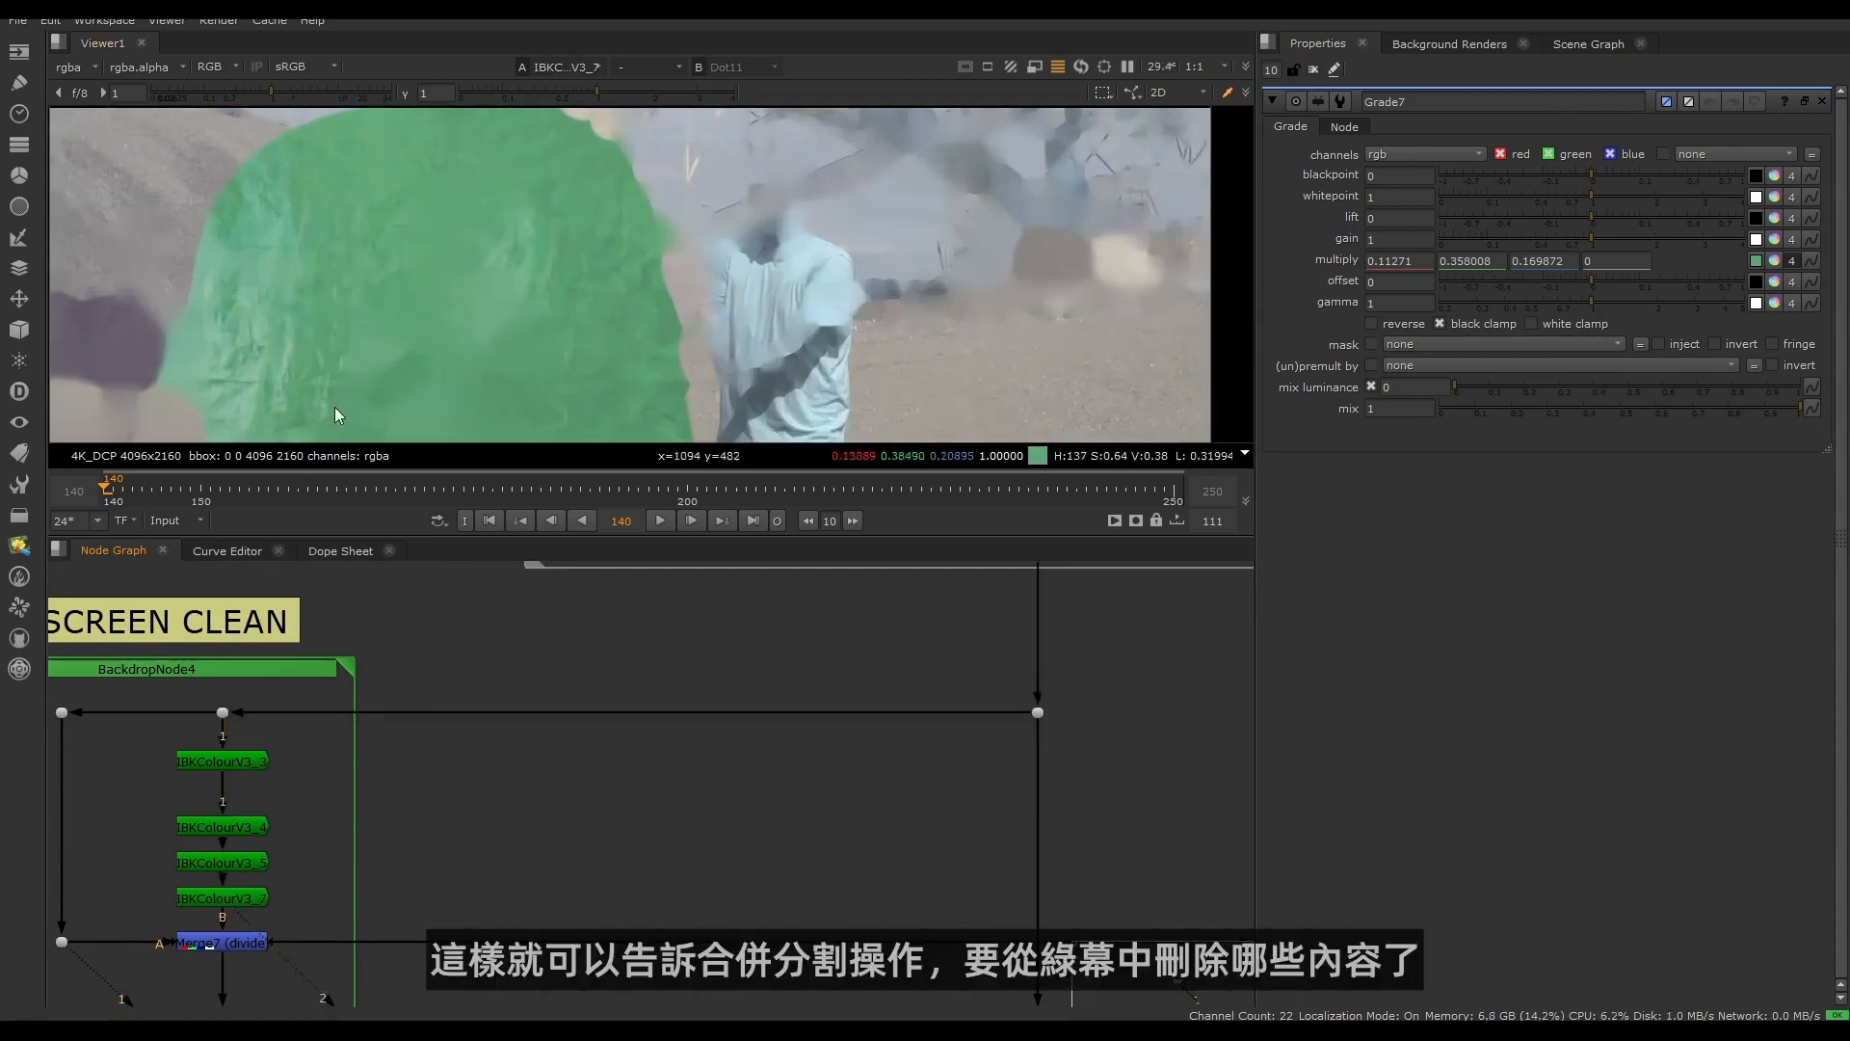
# Step: Select the Merge7 divide node and review its connections within the SCREEN CLEAN section
pyautogui.moveTo(119, 921); pyautogui.dragTo(315, 987)
pyautogui.moveTo(315, 987); pyautogui.dragTo(525, 749, button='middle')
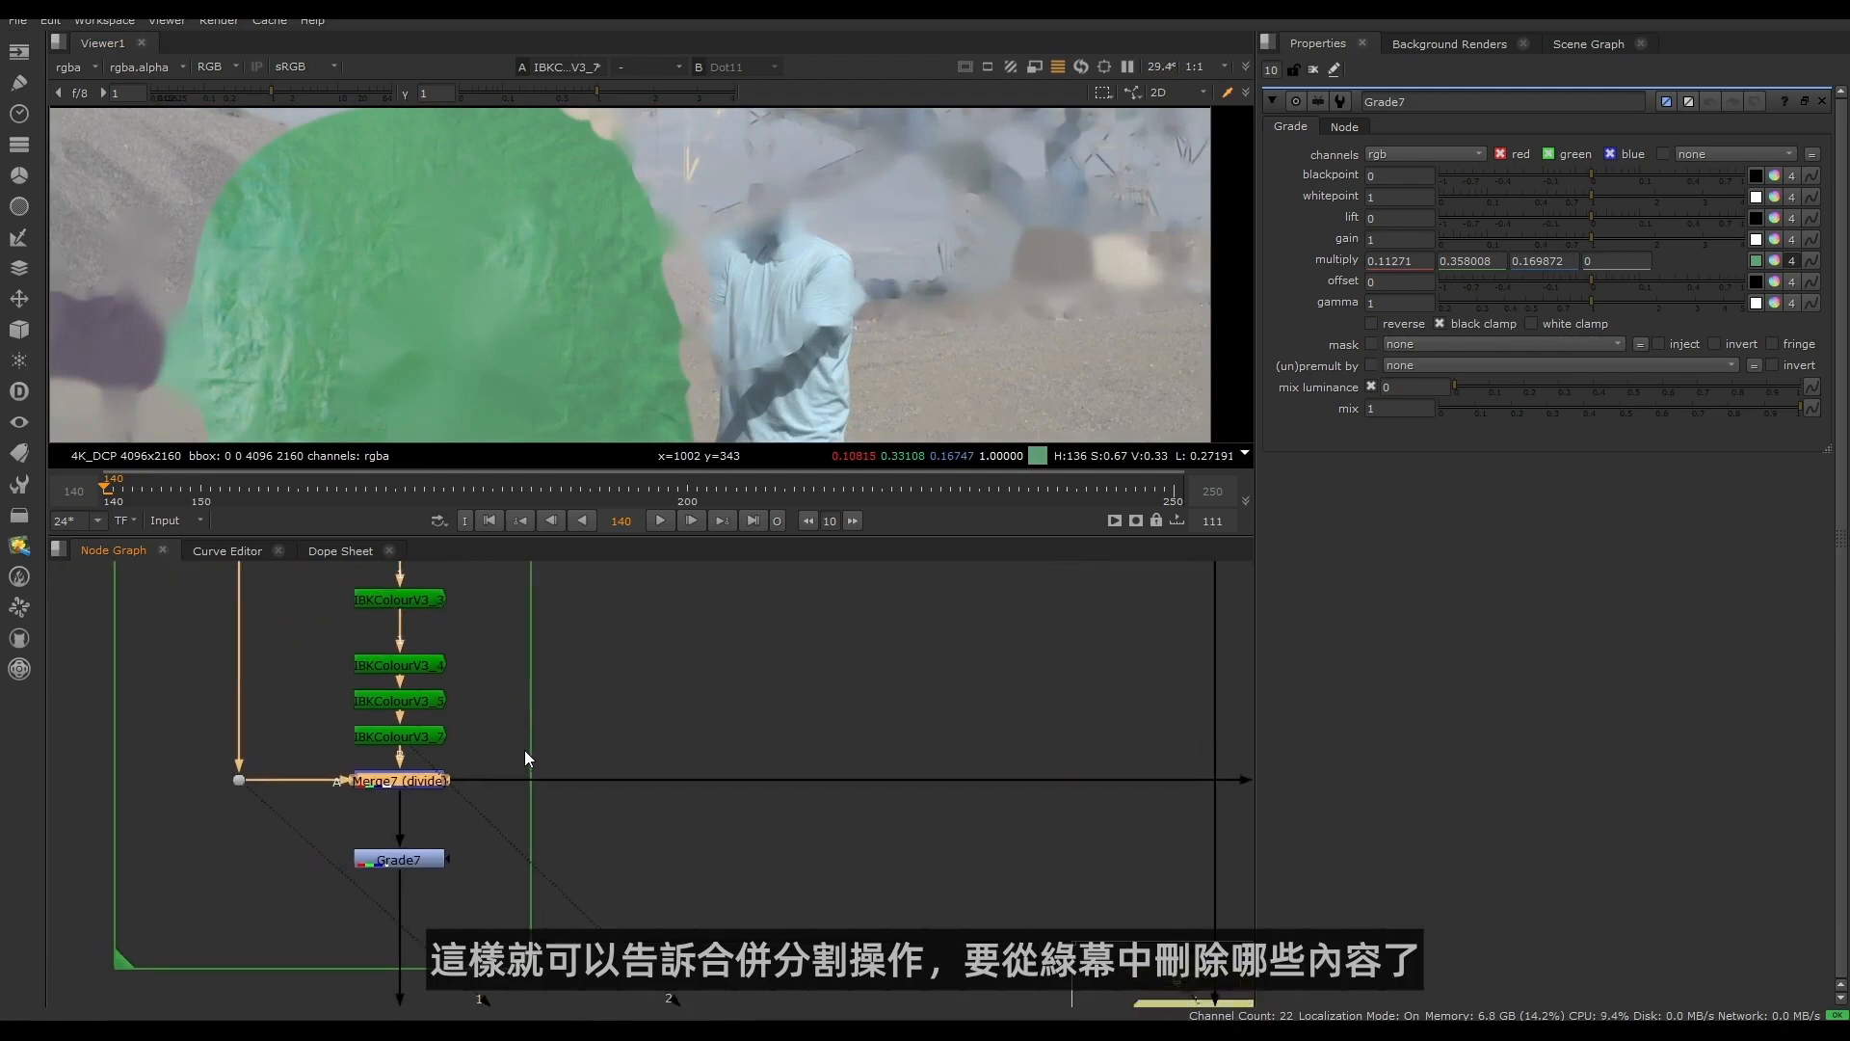
pyautogui.moveTo(636, 672); pyautogui.dragTo(525, 772, button='middle')
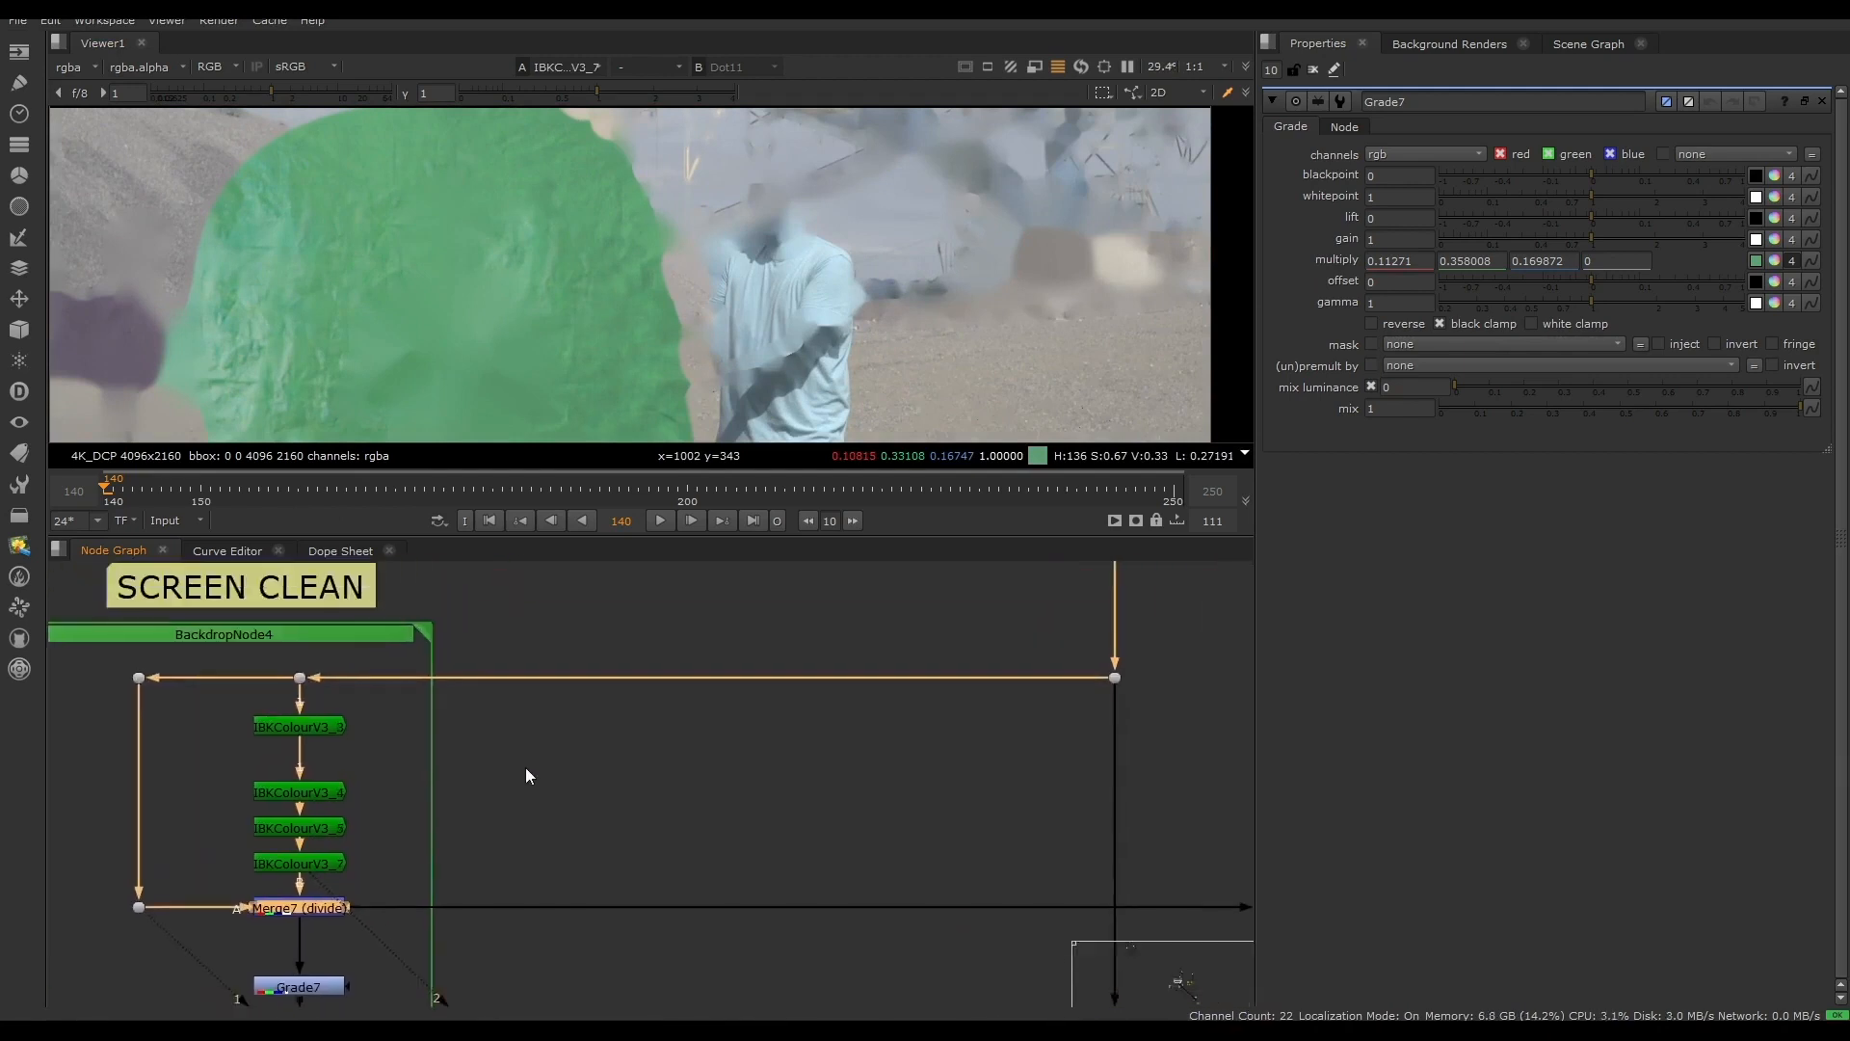
# Step: View the original plate, add an IBKColour node, and connect it to the dot that starts the SCREEN CLEAN setup
pyautogui.click(532, 747)
pyautogui.click(299, 678)
pyautogui.press('2')
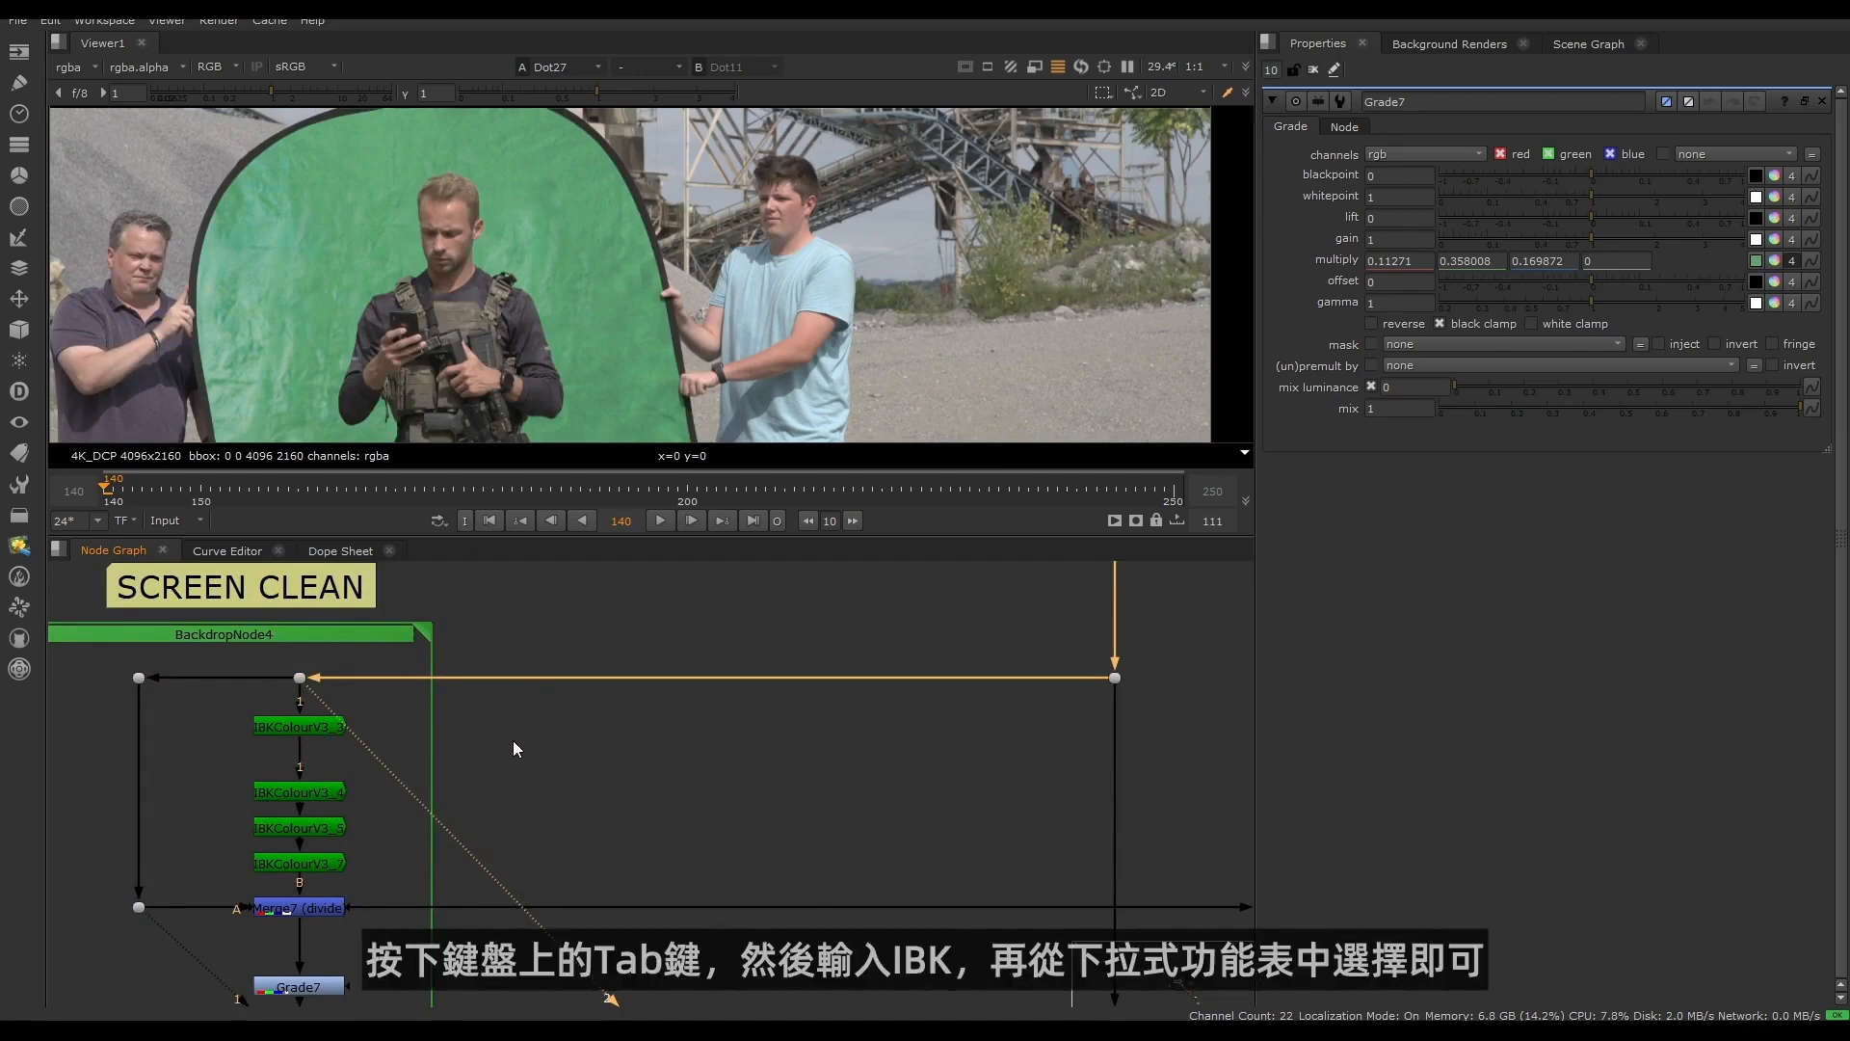
pyautogui.click(512, 748)
pyautogui.press('Tab')
pyautogui.write('ibk')
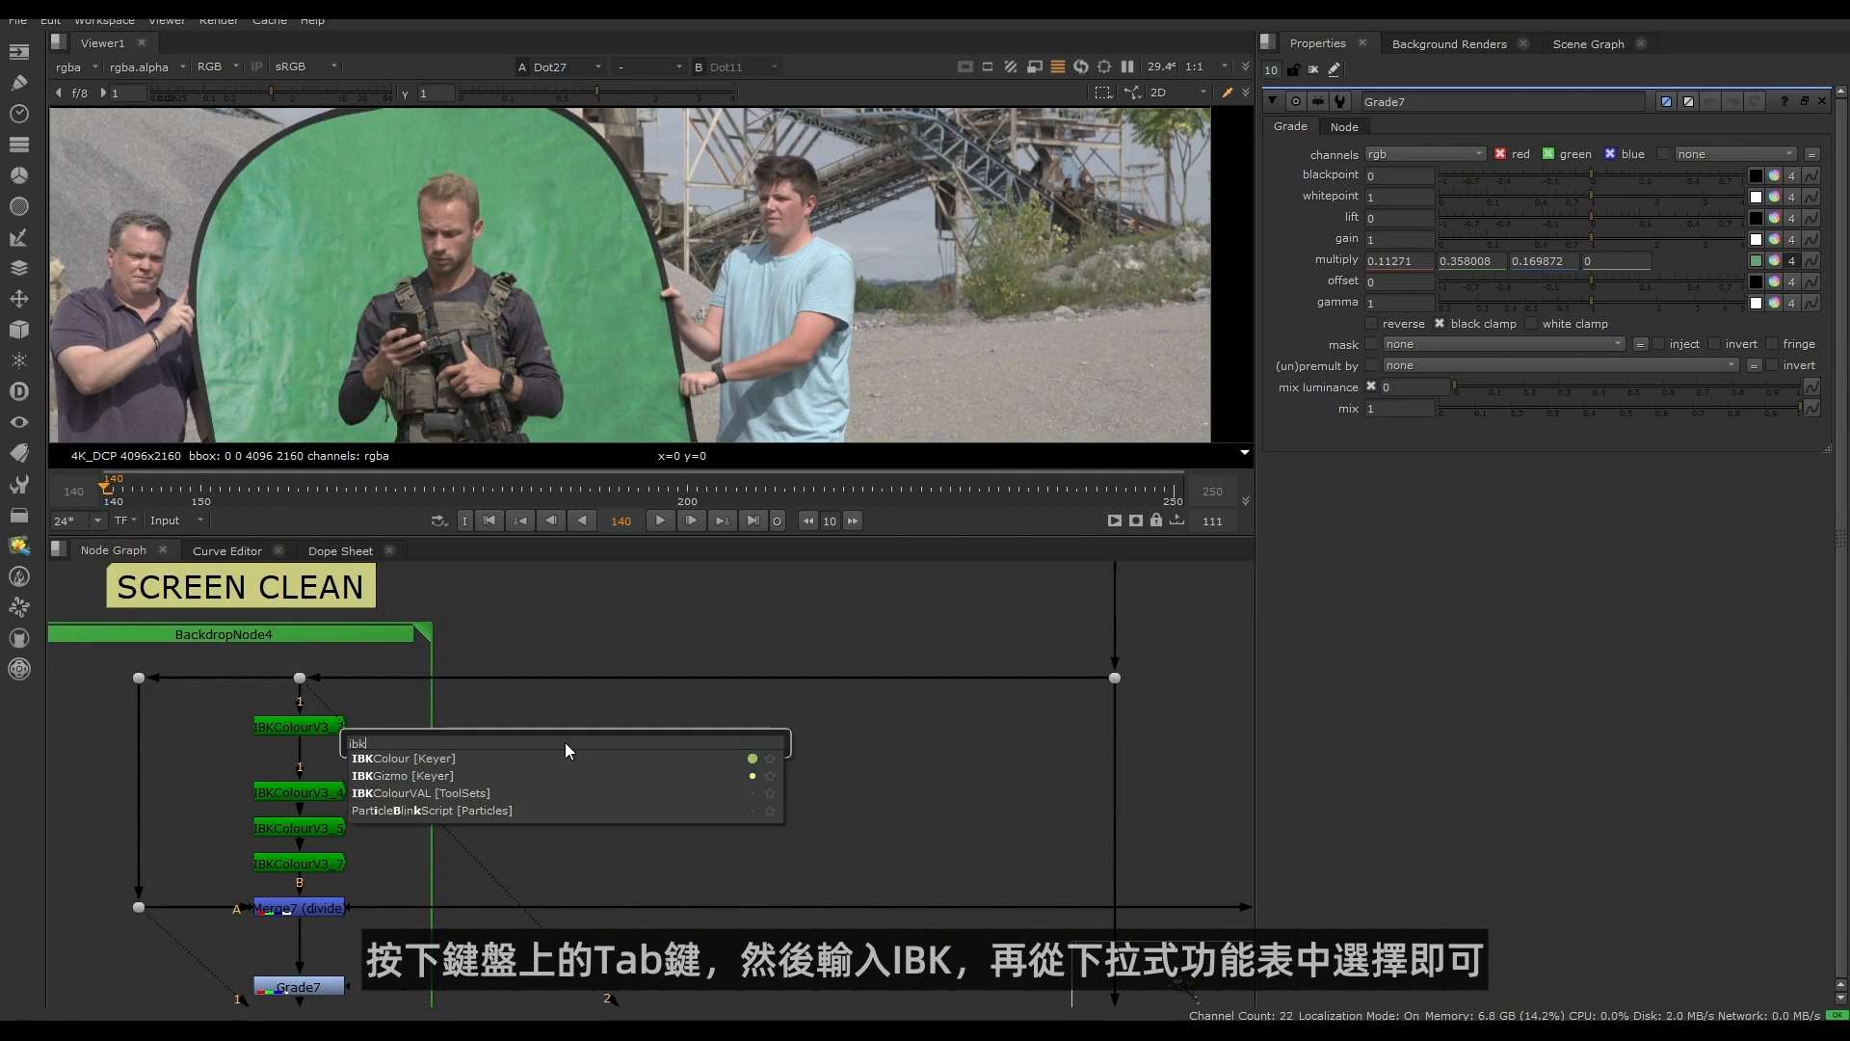
pyautogui.click(438, 758)
pyautogui.moveTo(538, 660); pyautogui.dragTo(297, 675)
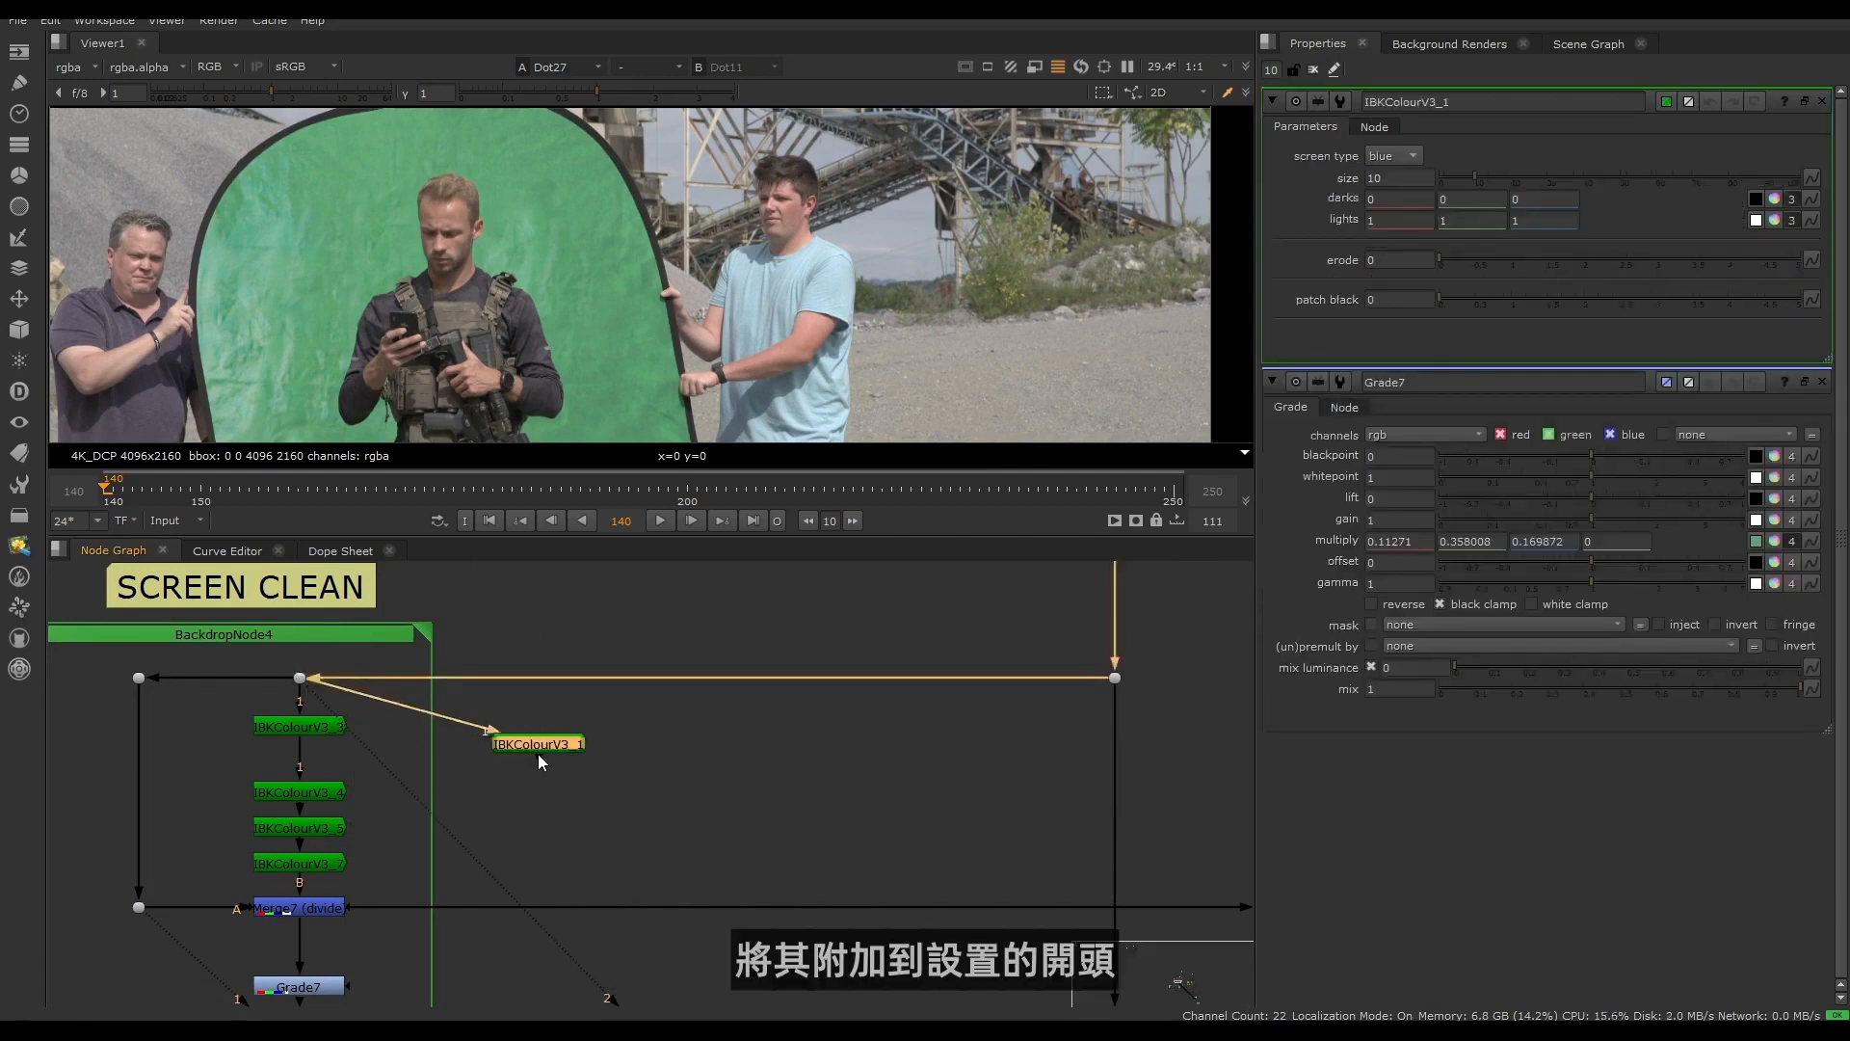
# Step: Set the new IBKColour node's screen type to green and its size to 1
pyautogui.click(1389, 154)
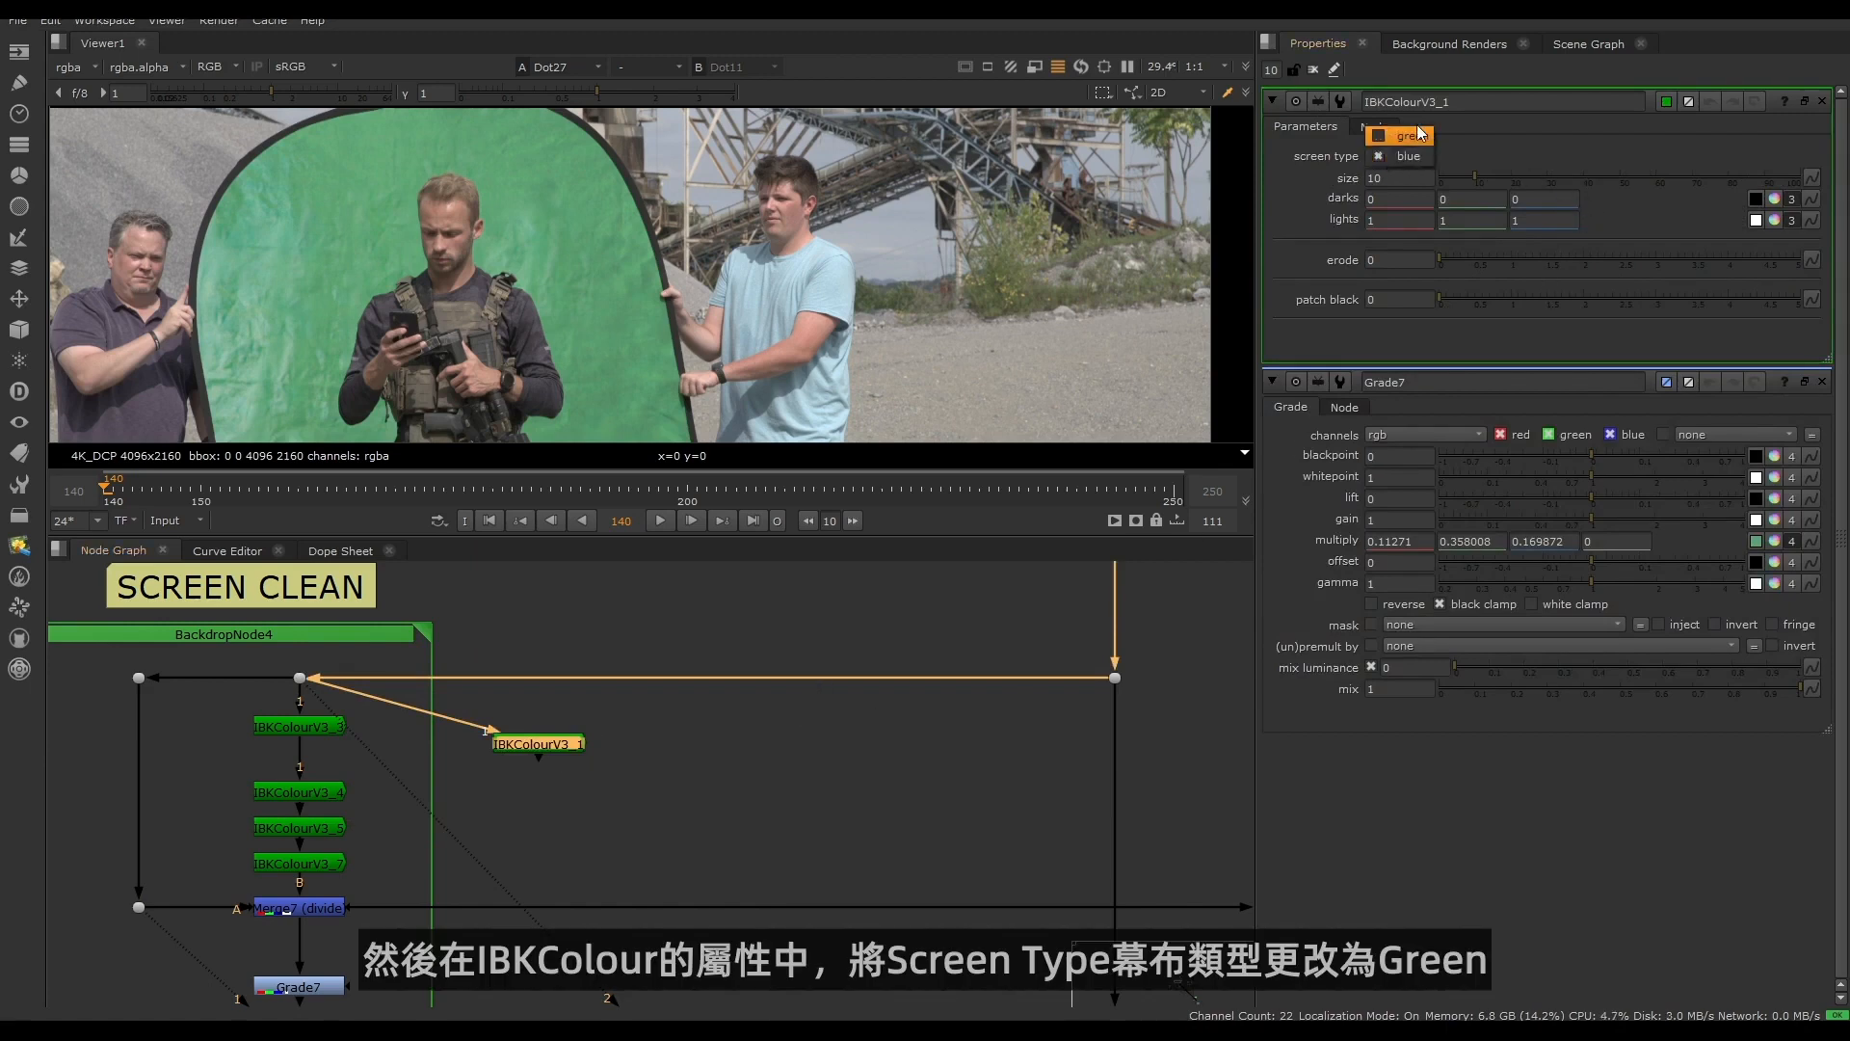
pyautogui.click(1409, 135)
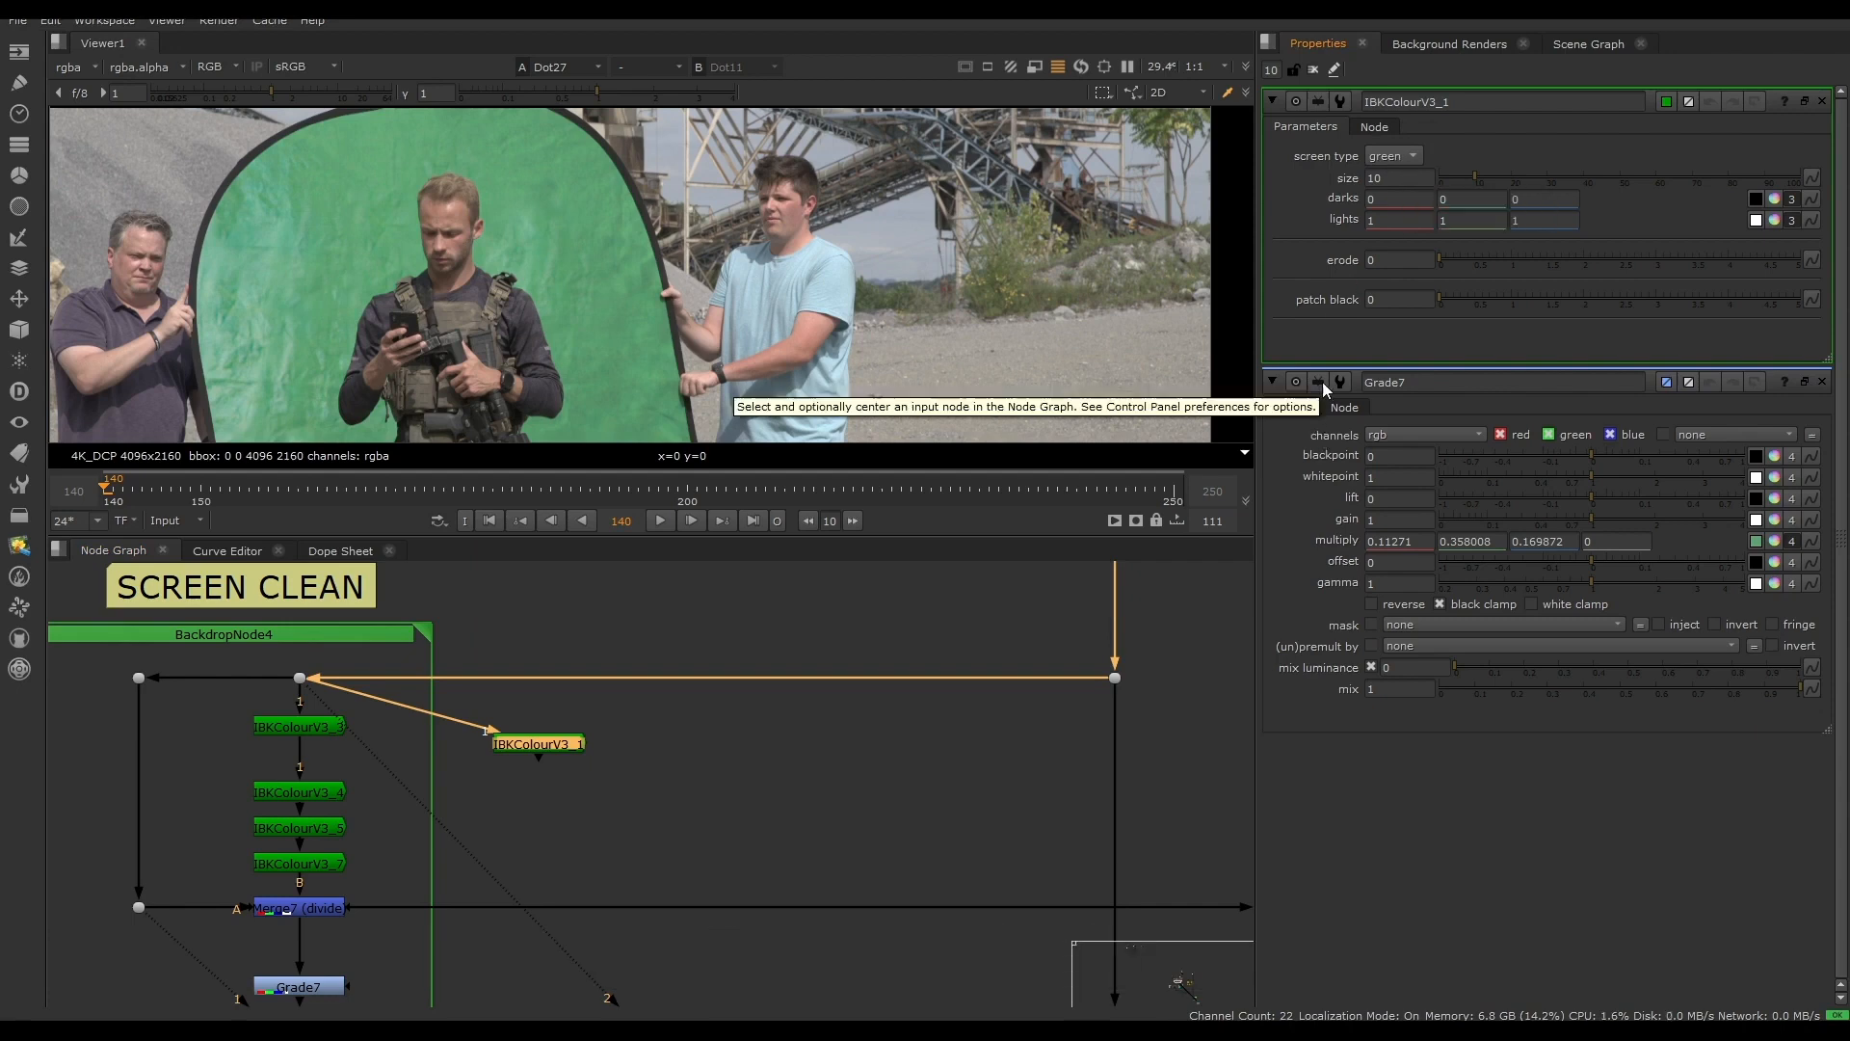
pyautogui.click(1366, 179)
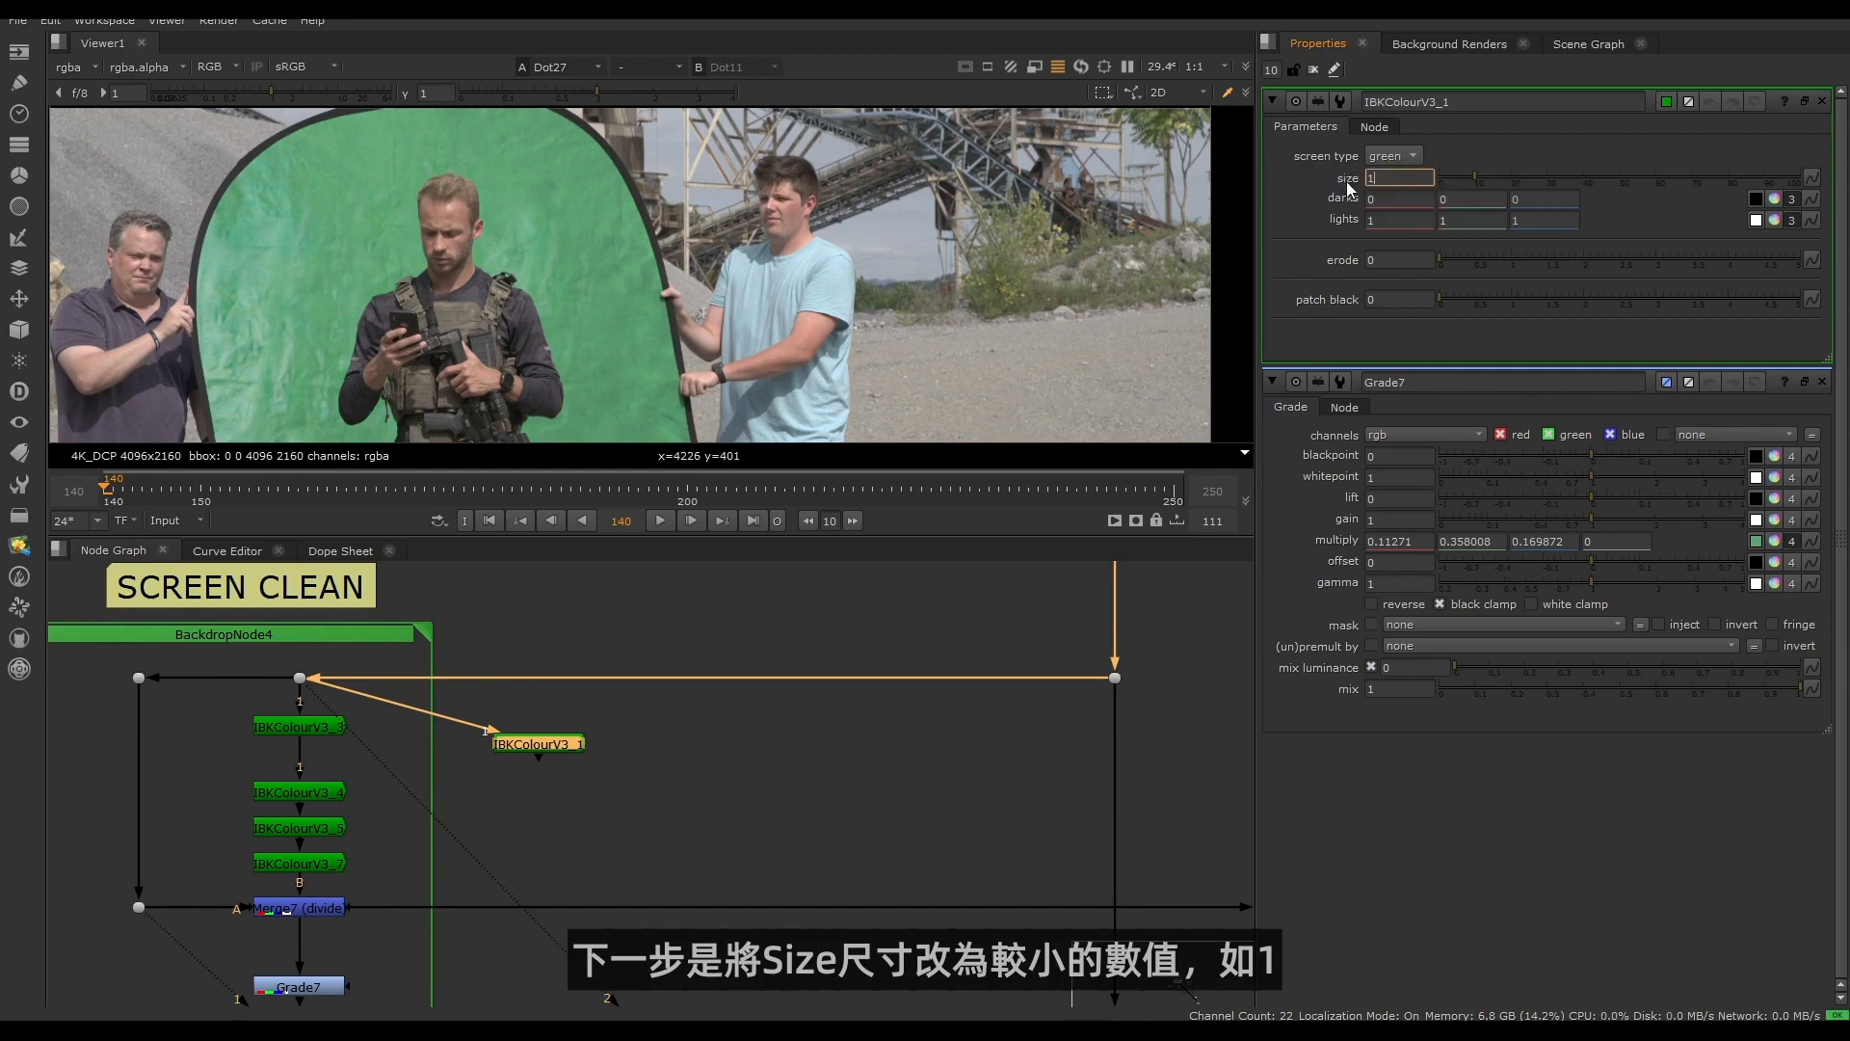
# Step: View the new IBKColour node's output and inspect the creases and detail kept in the green screen
pyautogui.click(559, 743)
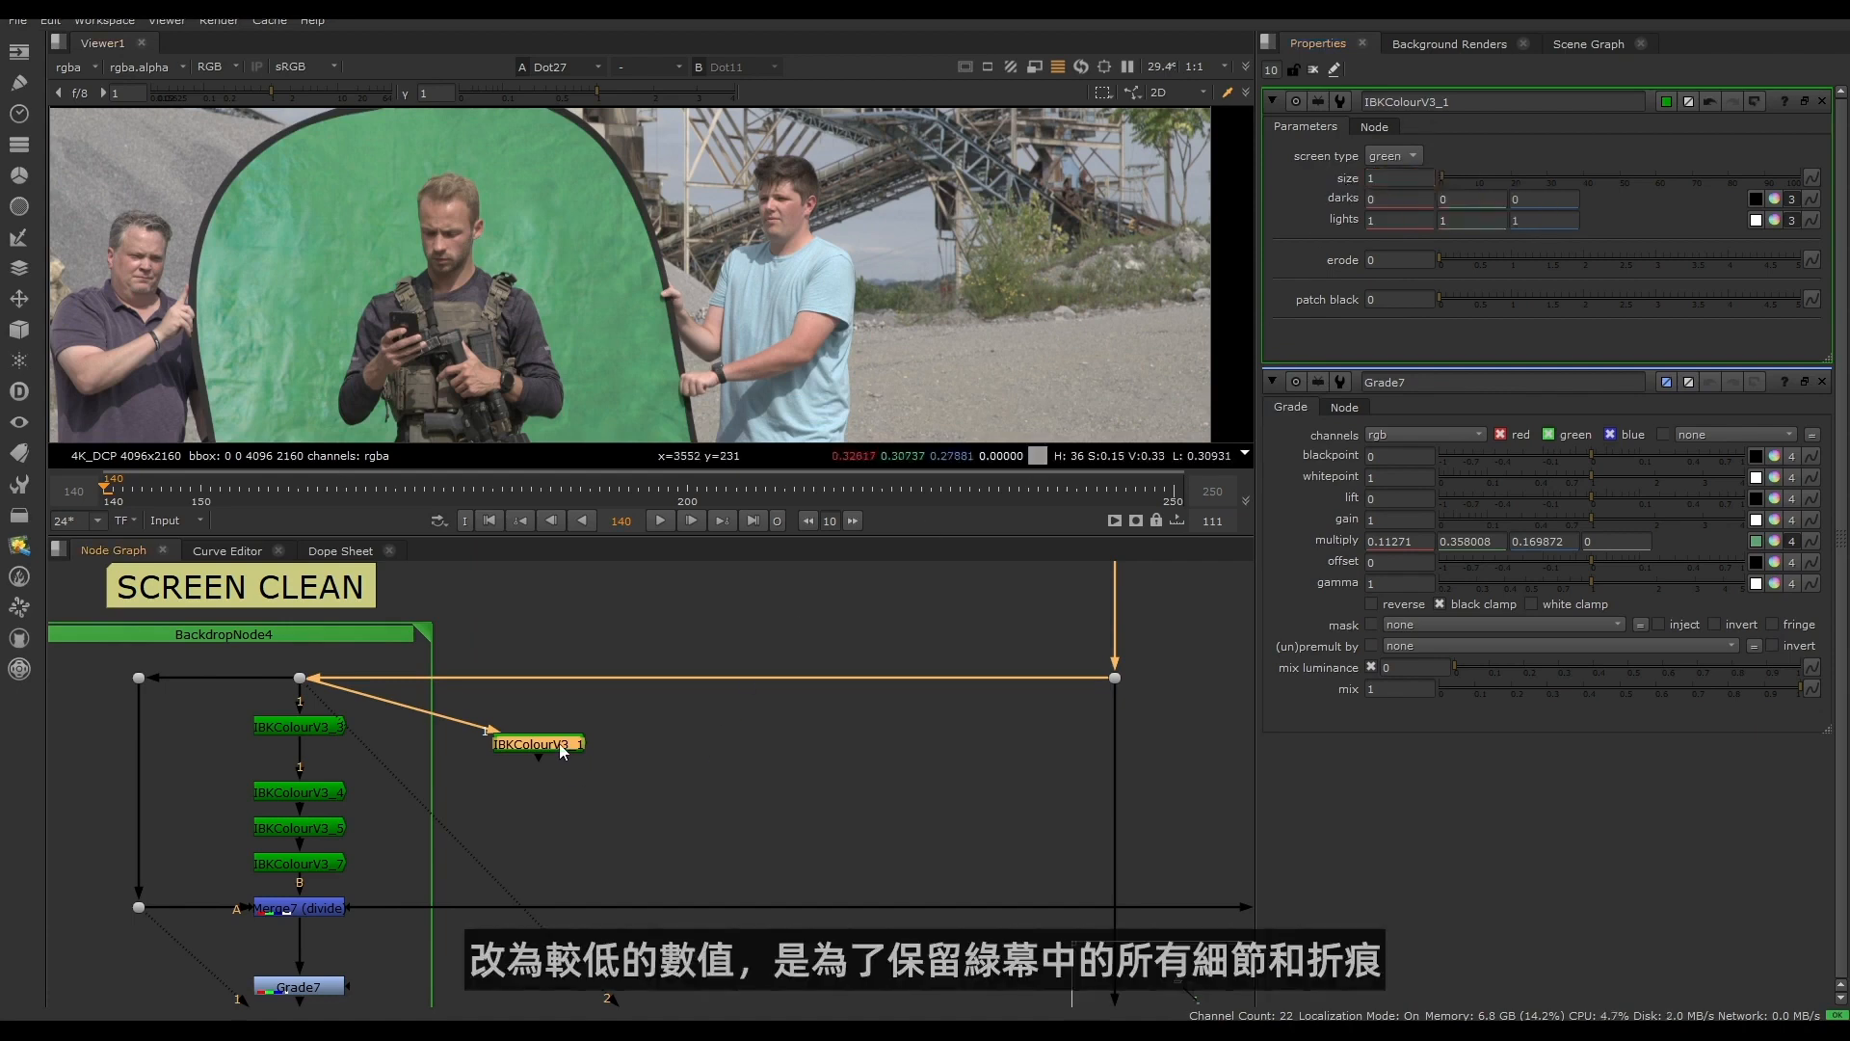
pyautogui.press('1')
pyautogui.scroll(-3, 301, 294)
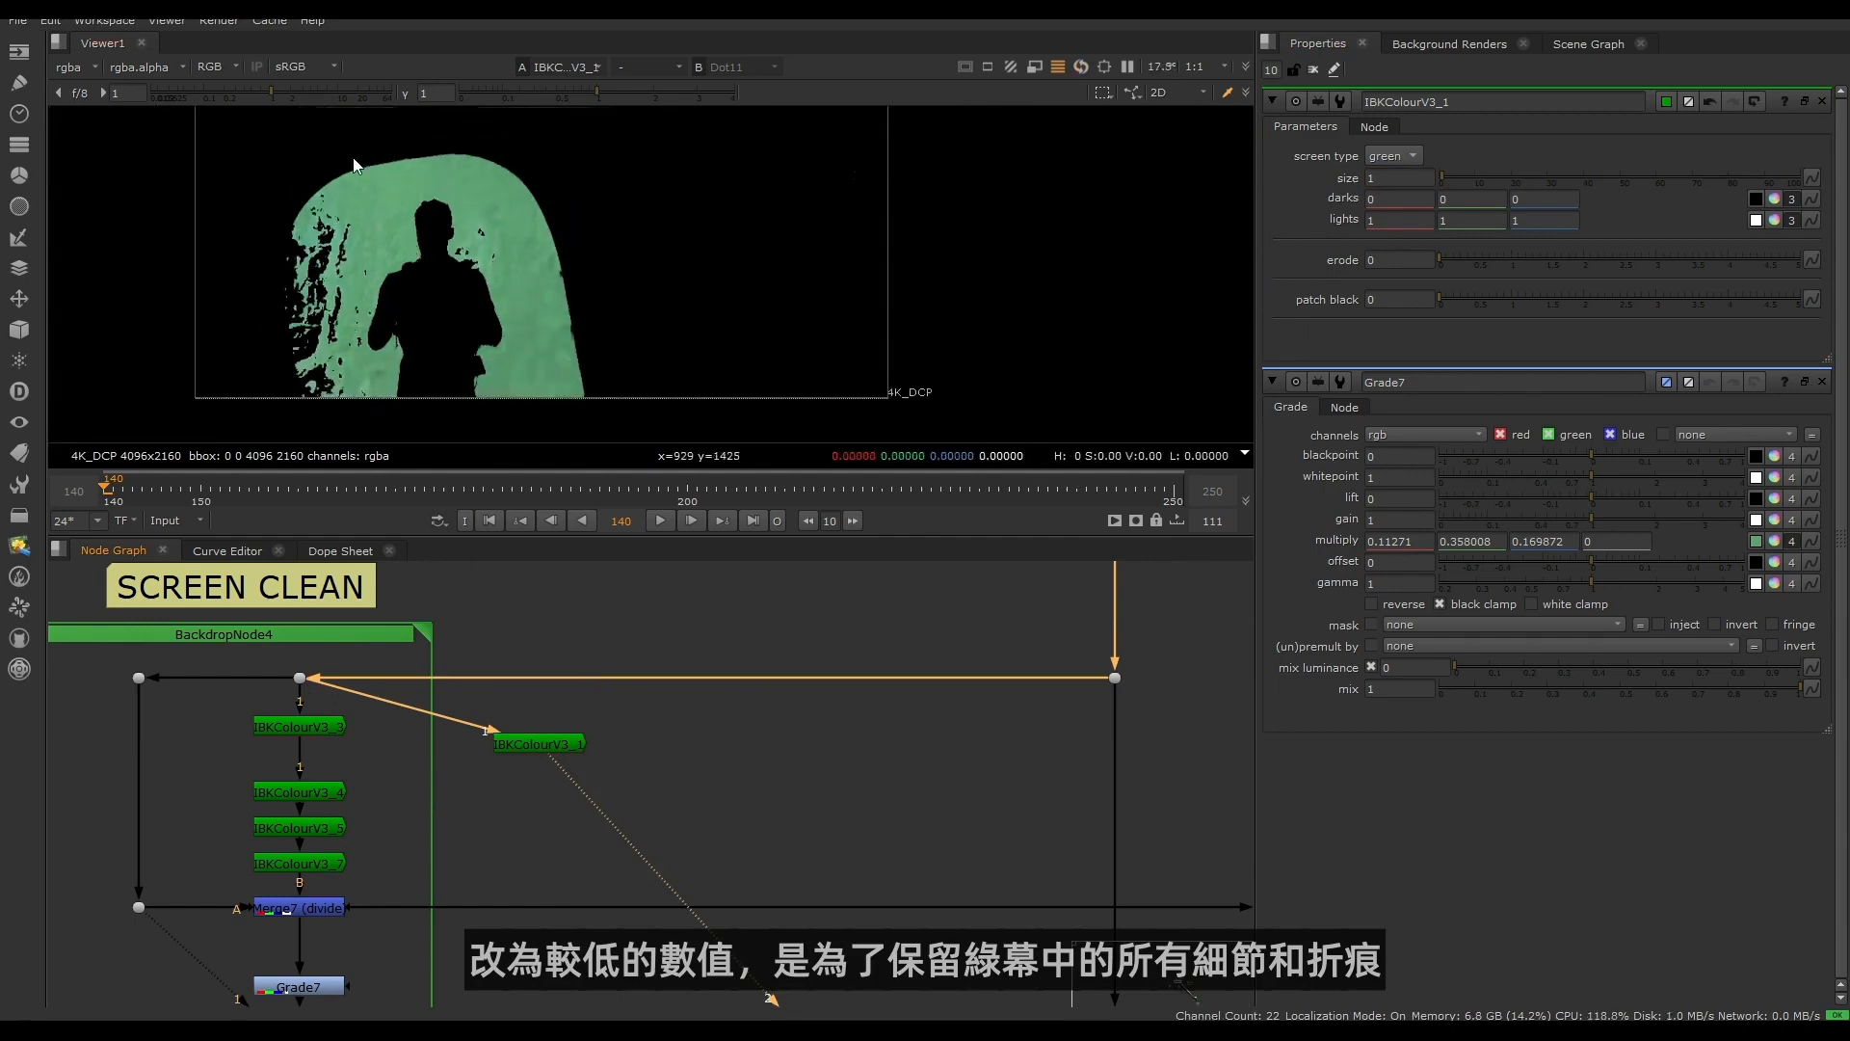
pyautogui.scroll(8, 382, 266)
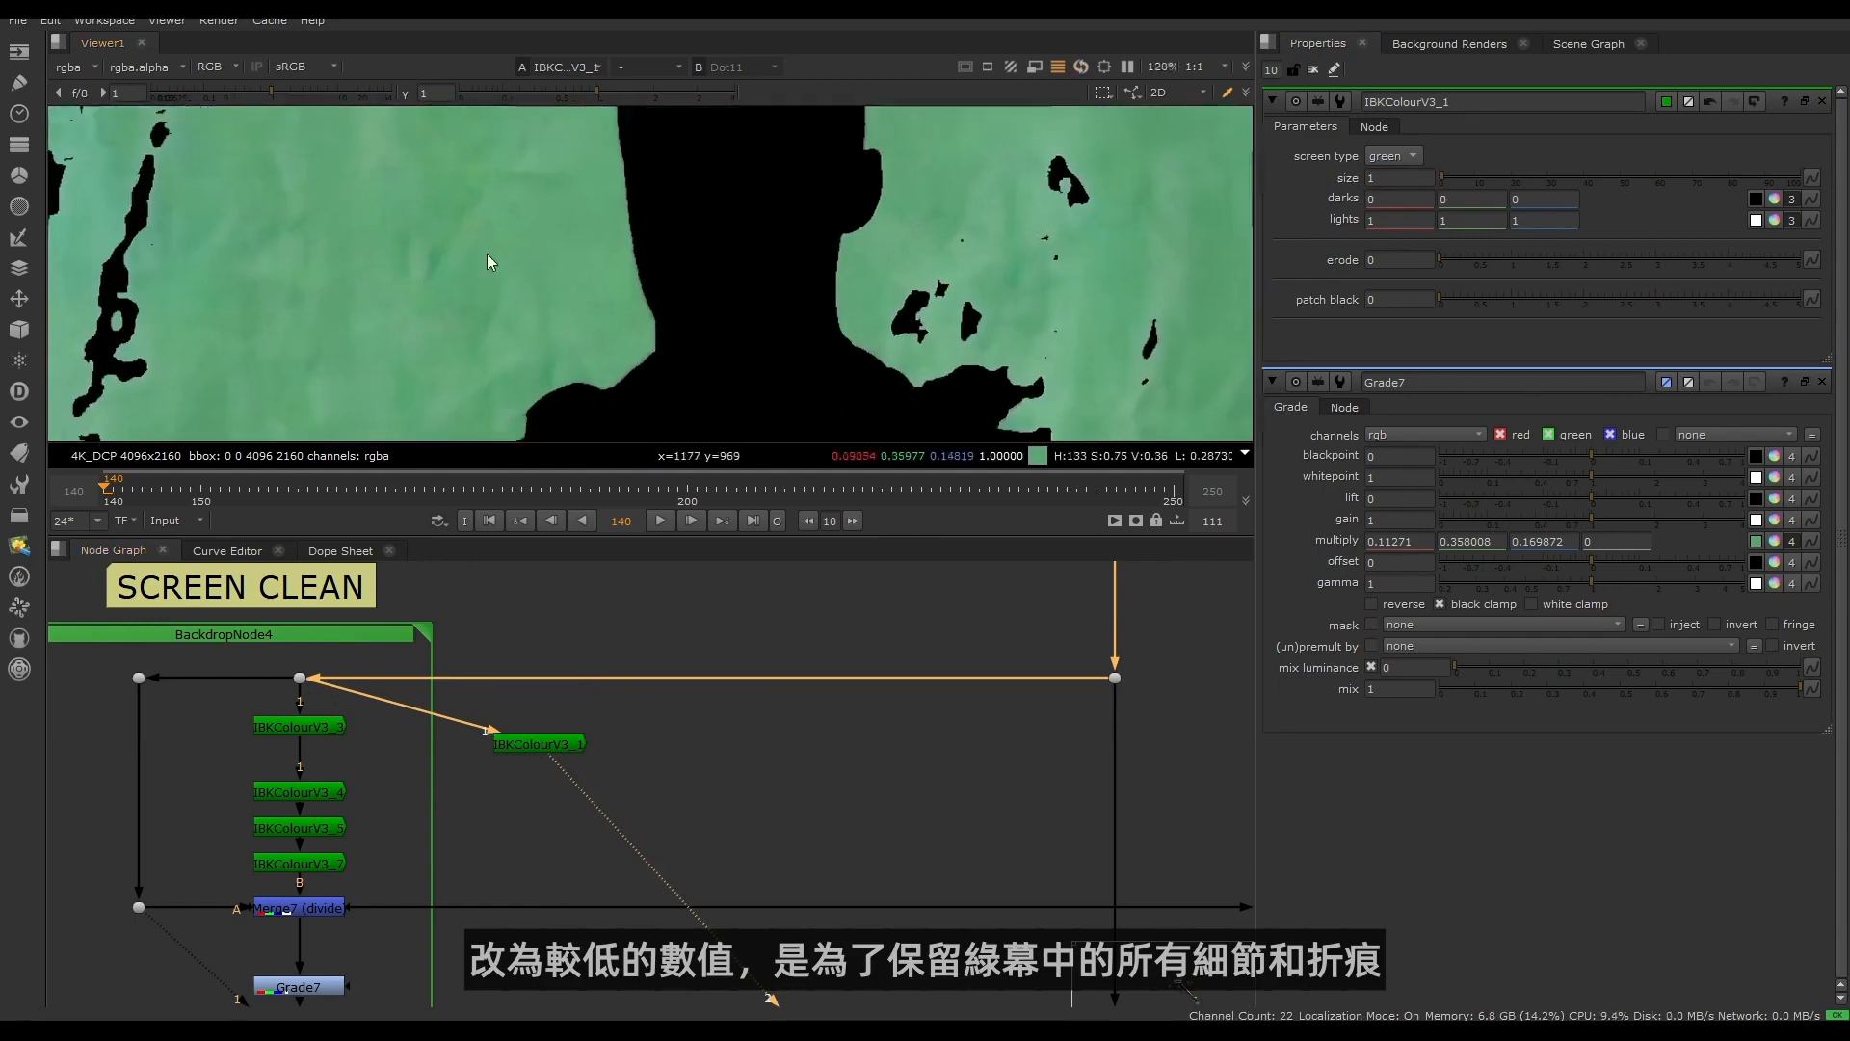
pyautogui.moveTo(786, 318); pyautogui.dragTo(376, 277, button='middle')
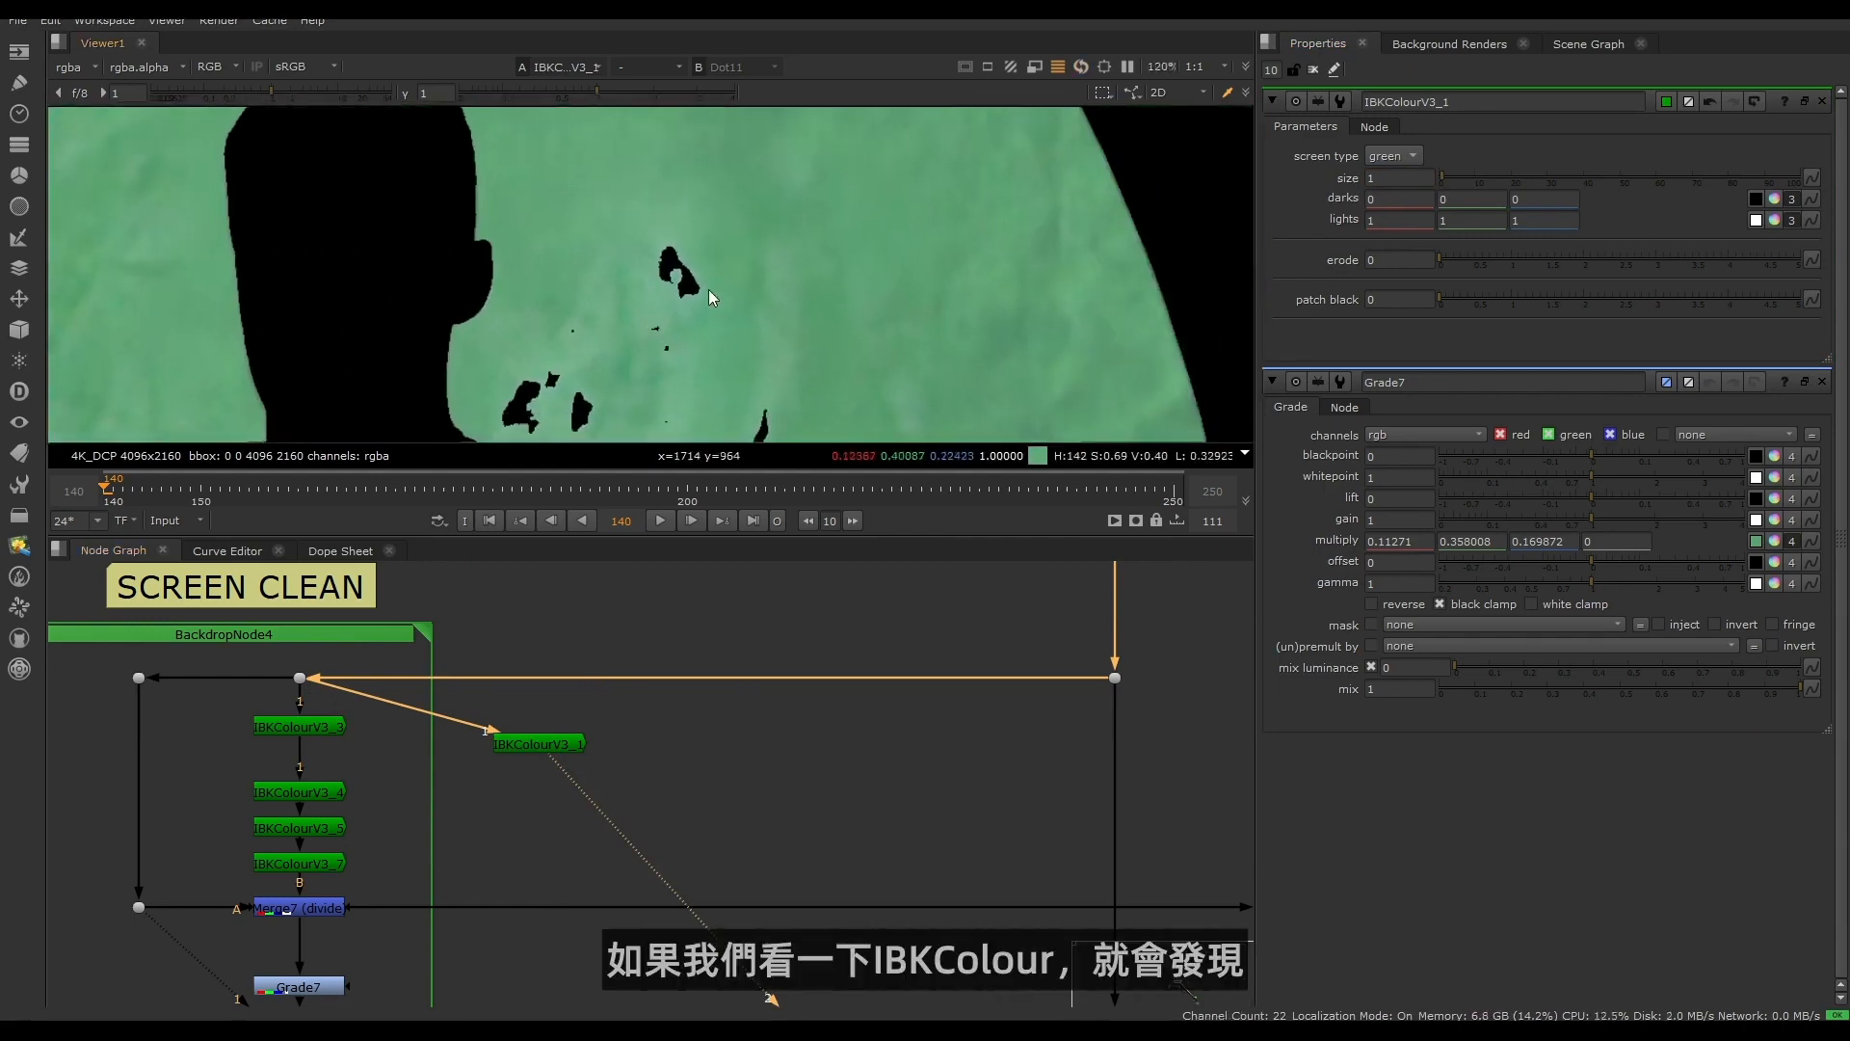
# Step: Try raising the new IBKColour node's size to 95 and inspect how it affects the screen's creases
pyautogui.moveTo(1449, 176); pyautogui.dragTo(1782, 175)
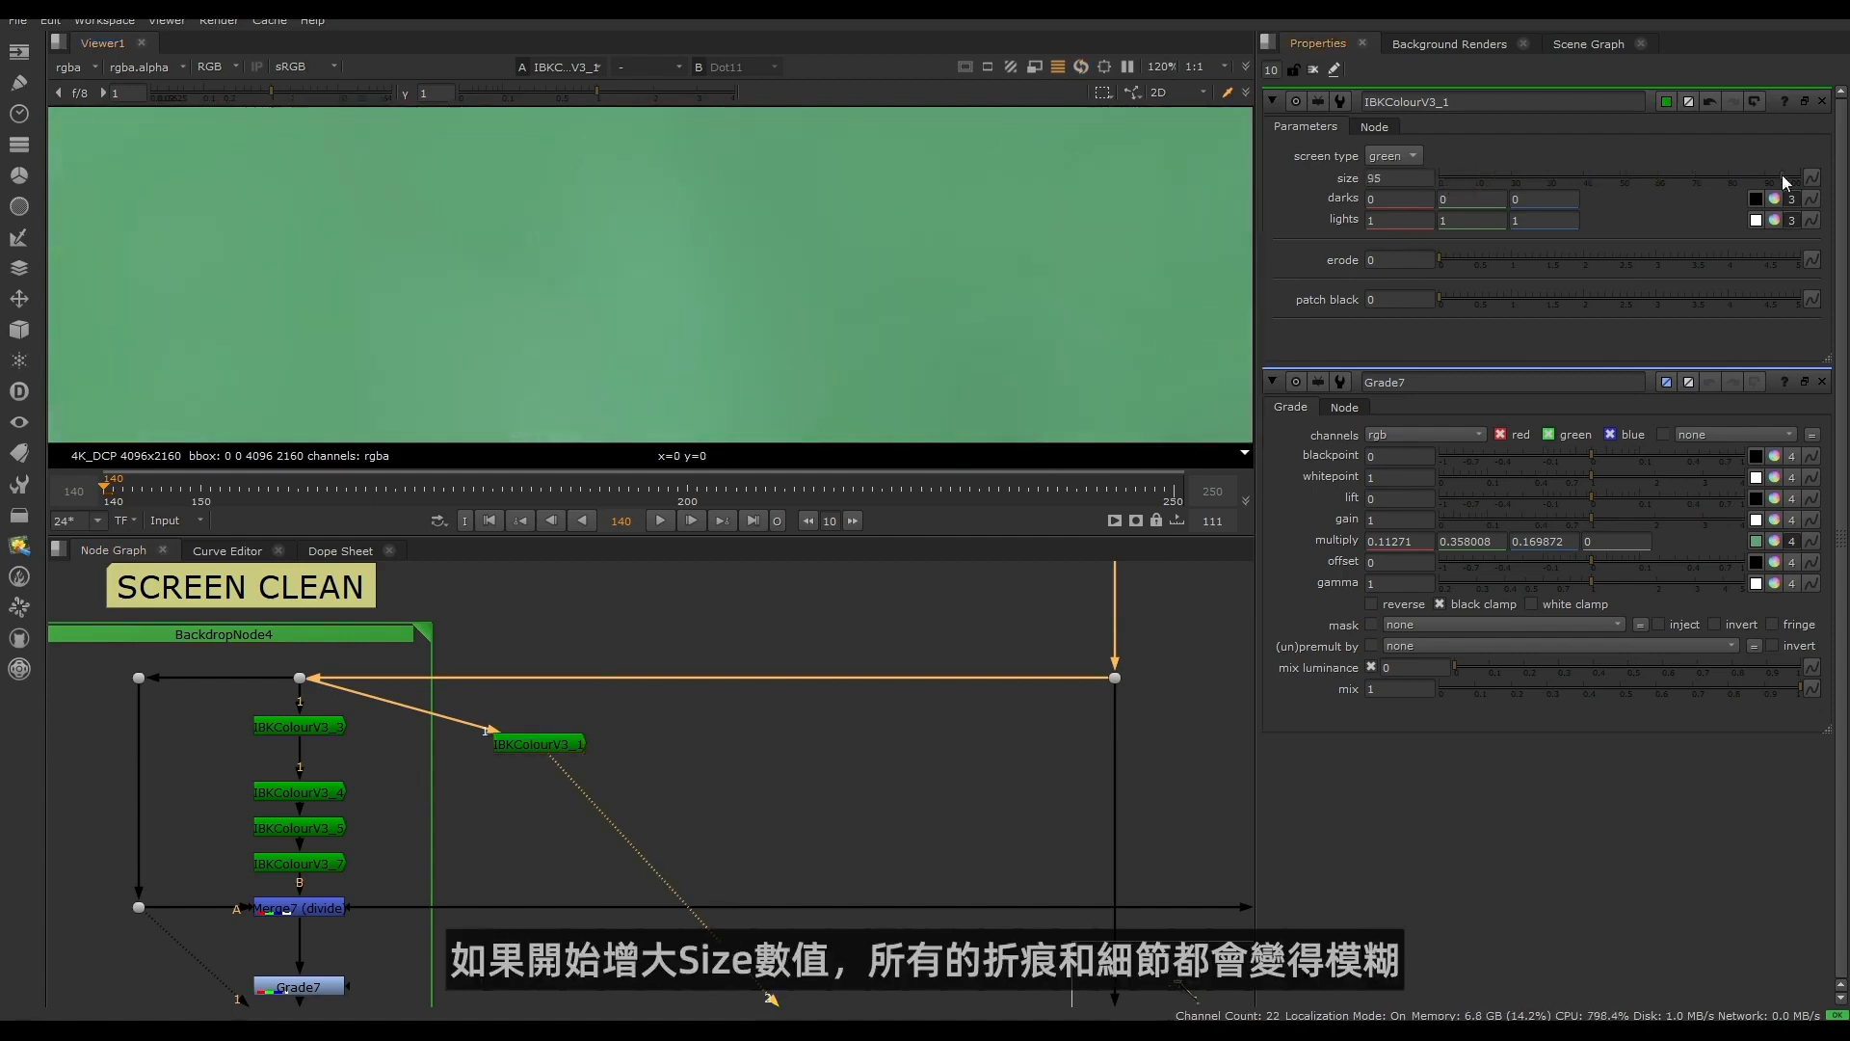
pyautogui.scroll(-4, 710, 337)
pyautogui.moveTo(286, 650); pyautogui.dragTo(322, 685)
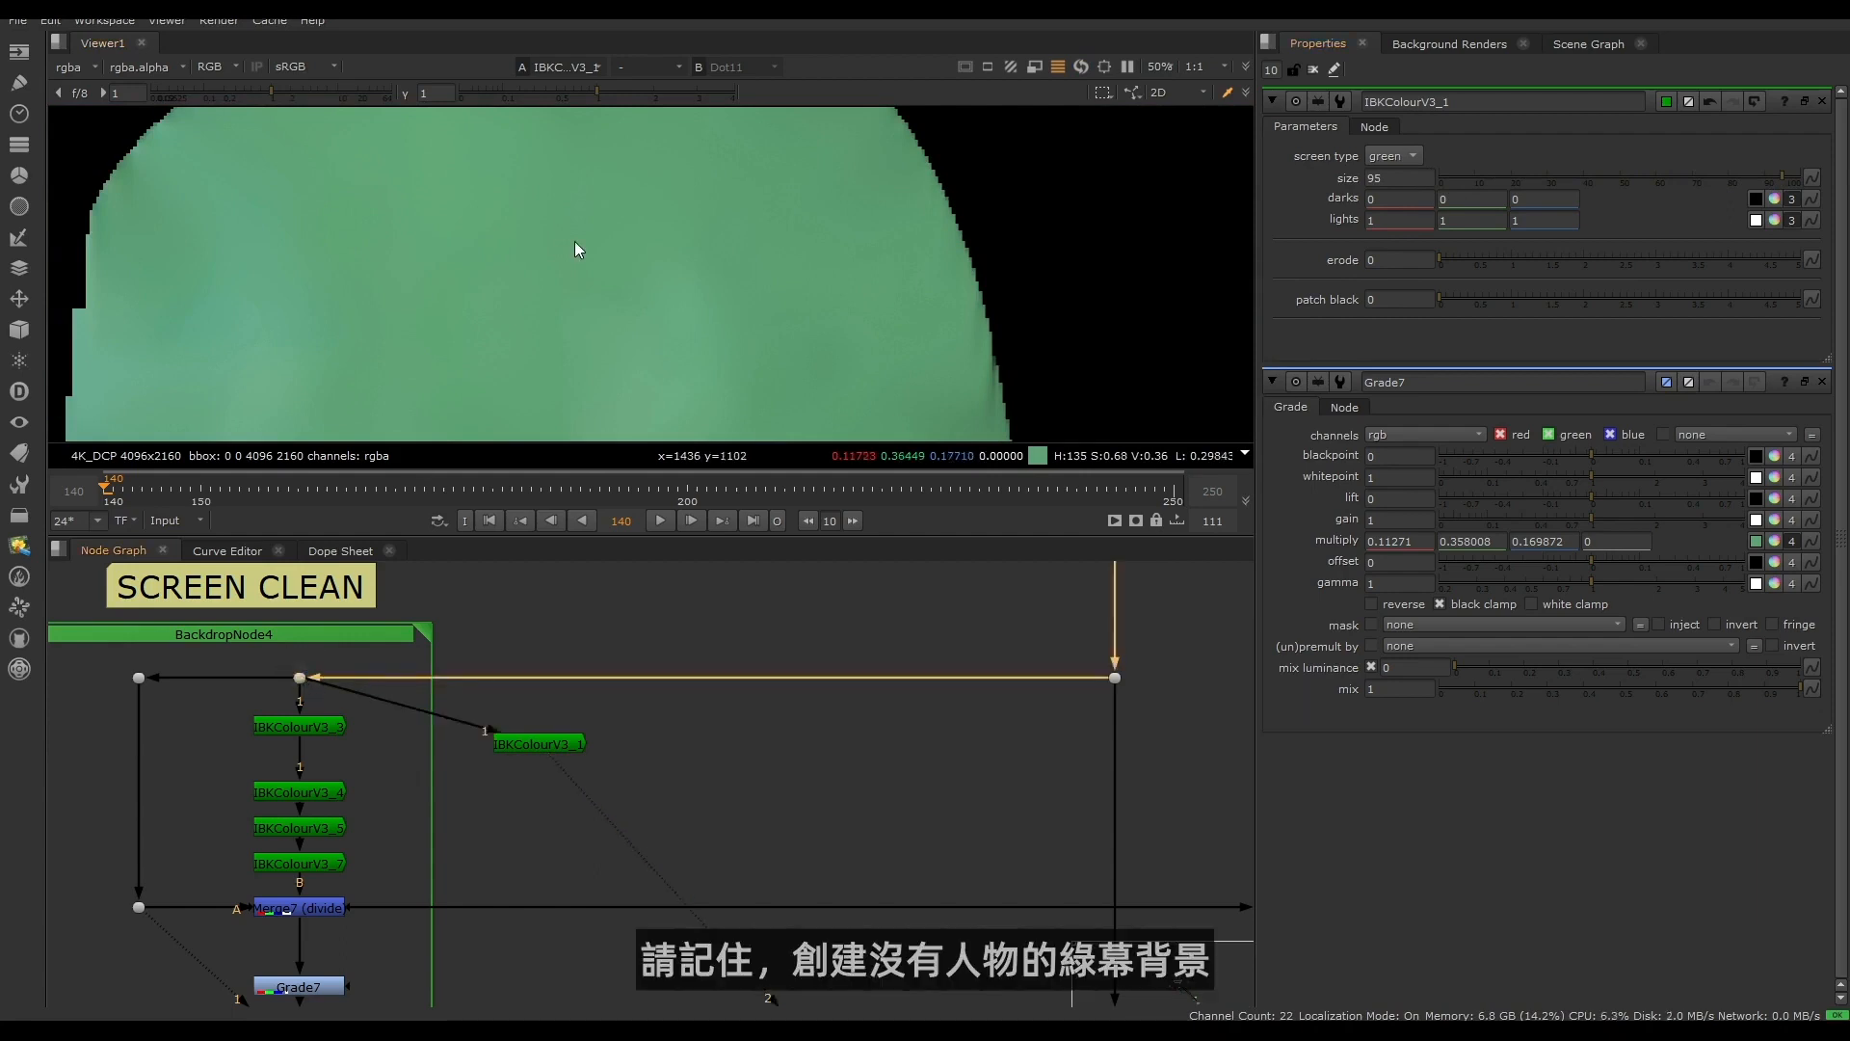
pyautogui.scroll(5, 684, 347)
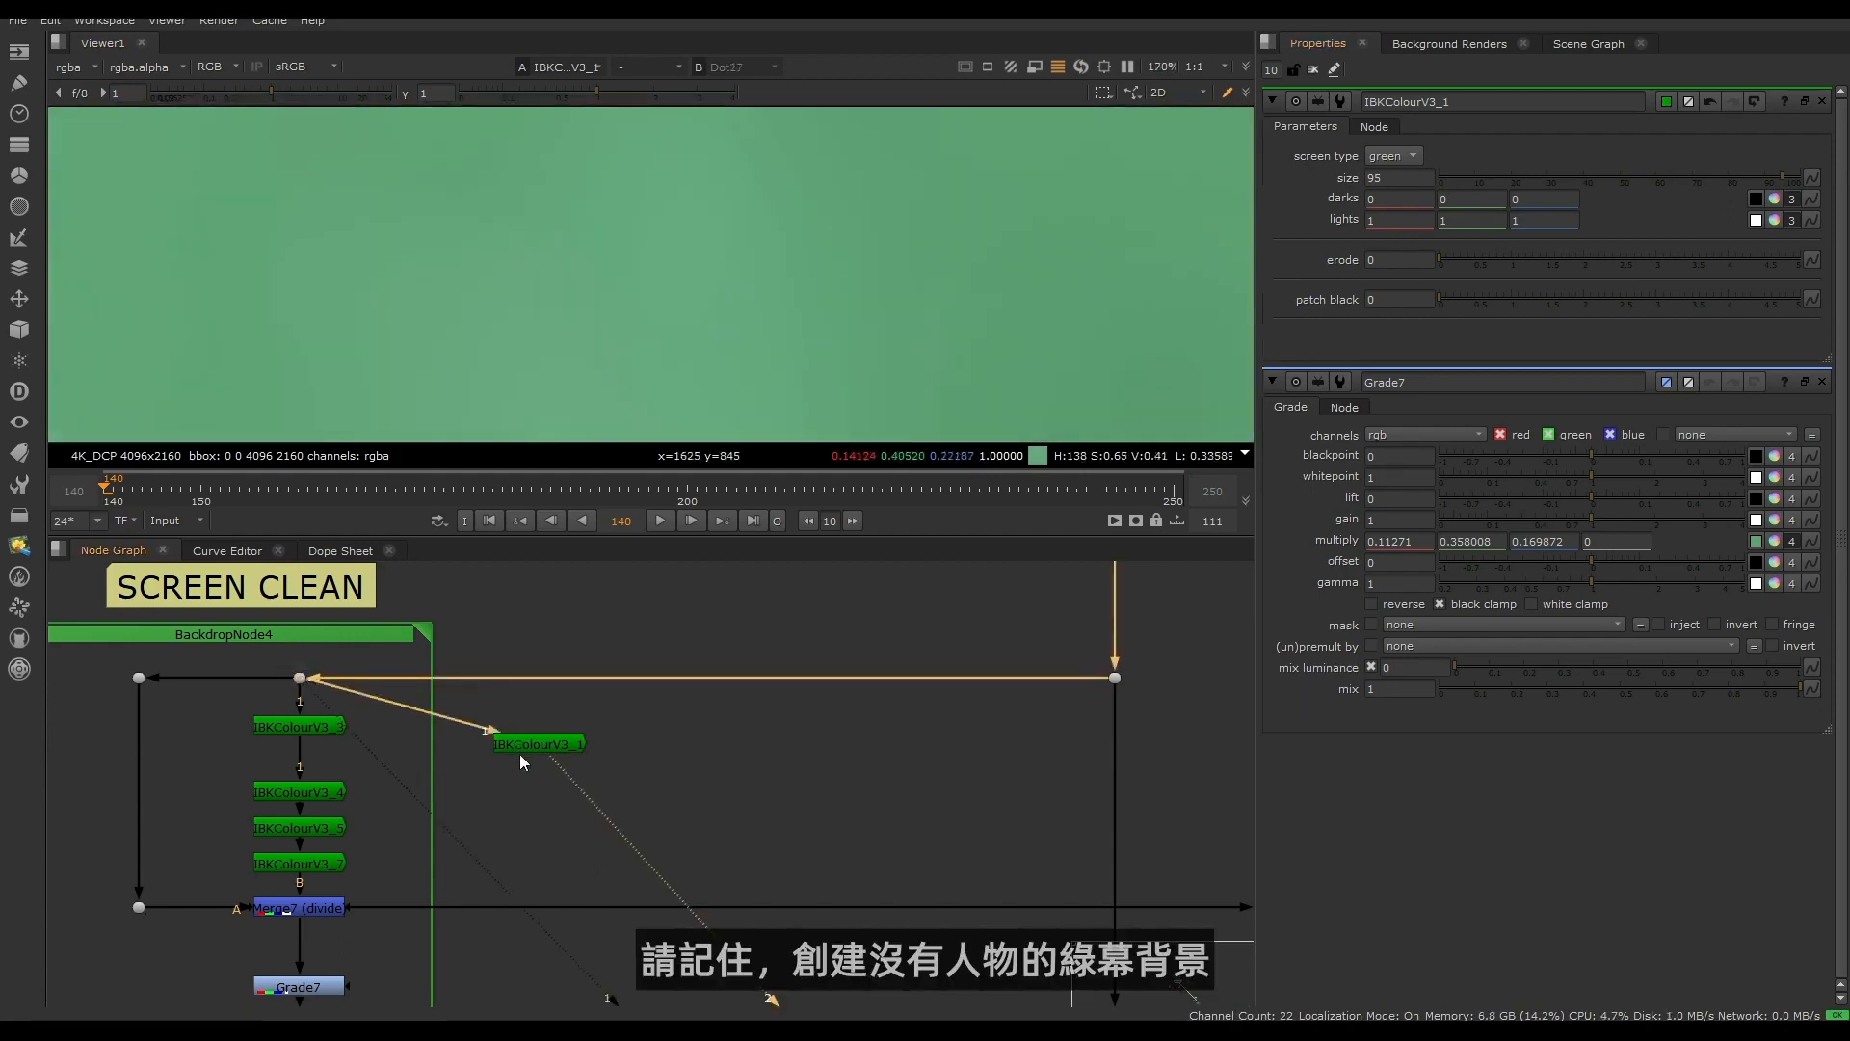
pyautogui.scroll(-9, 611, 241)
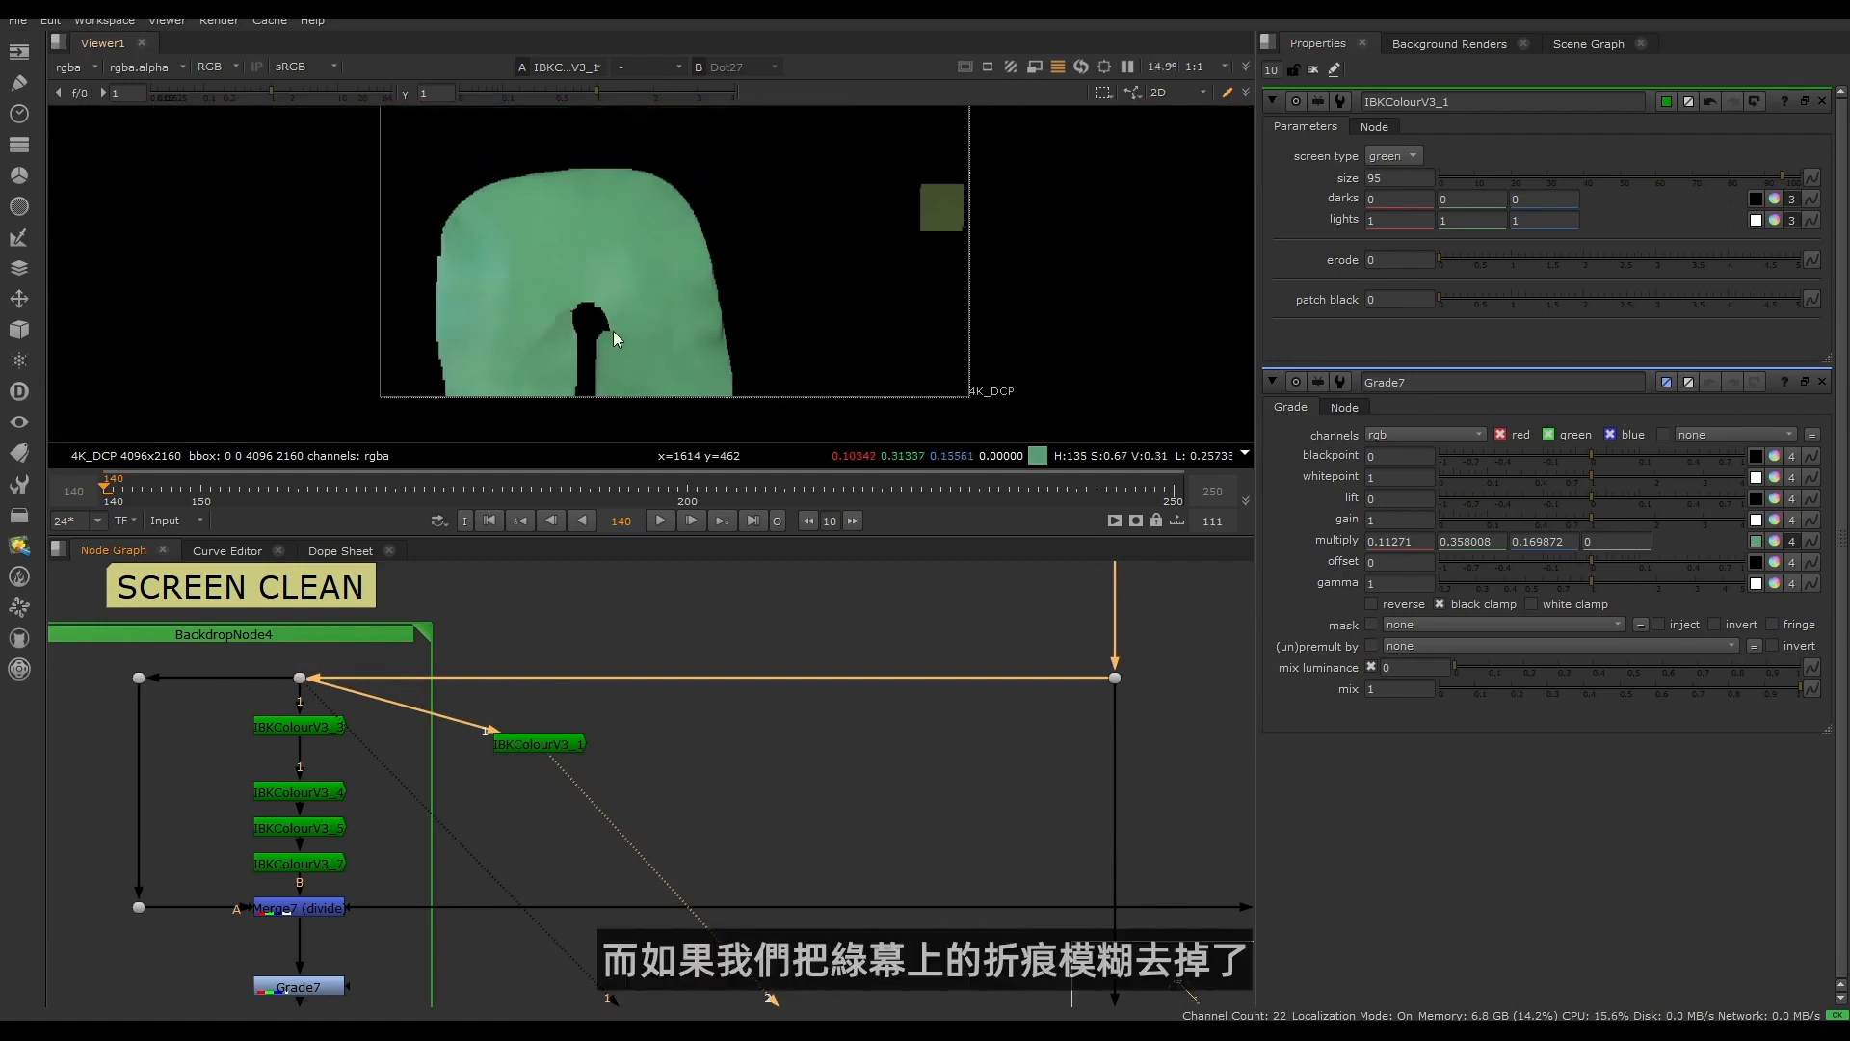
pyautogui.scroll(3, 613, 332)
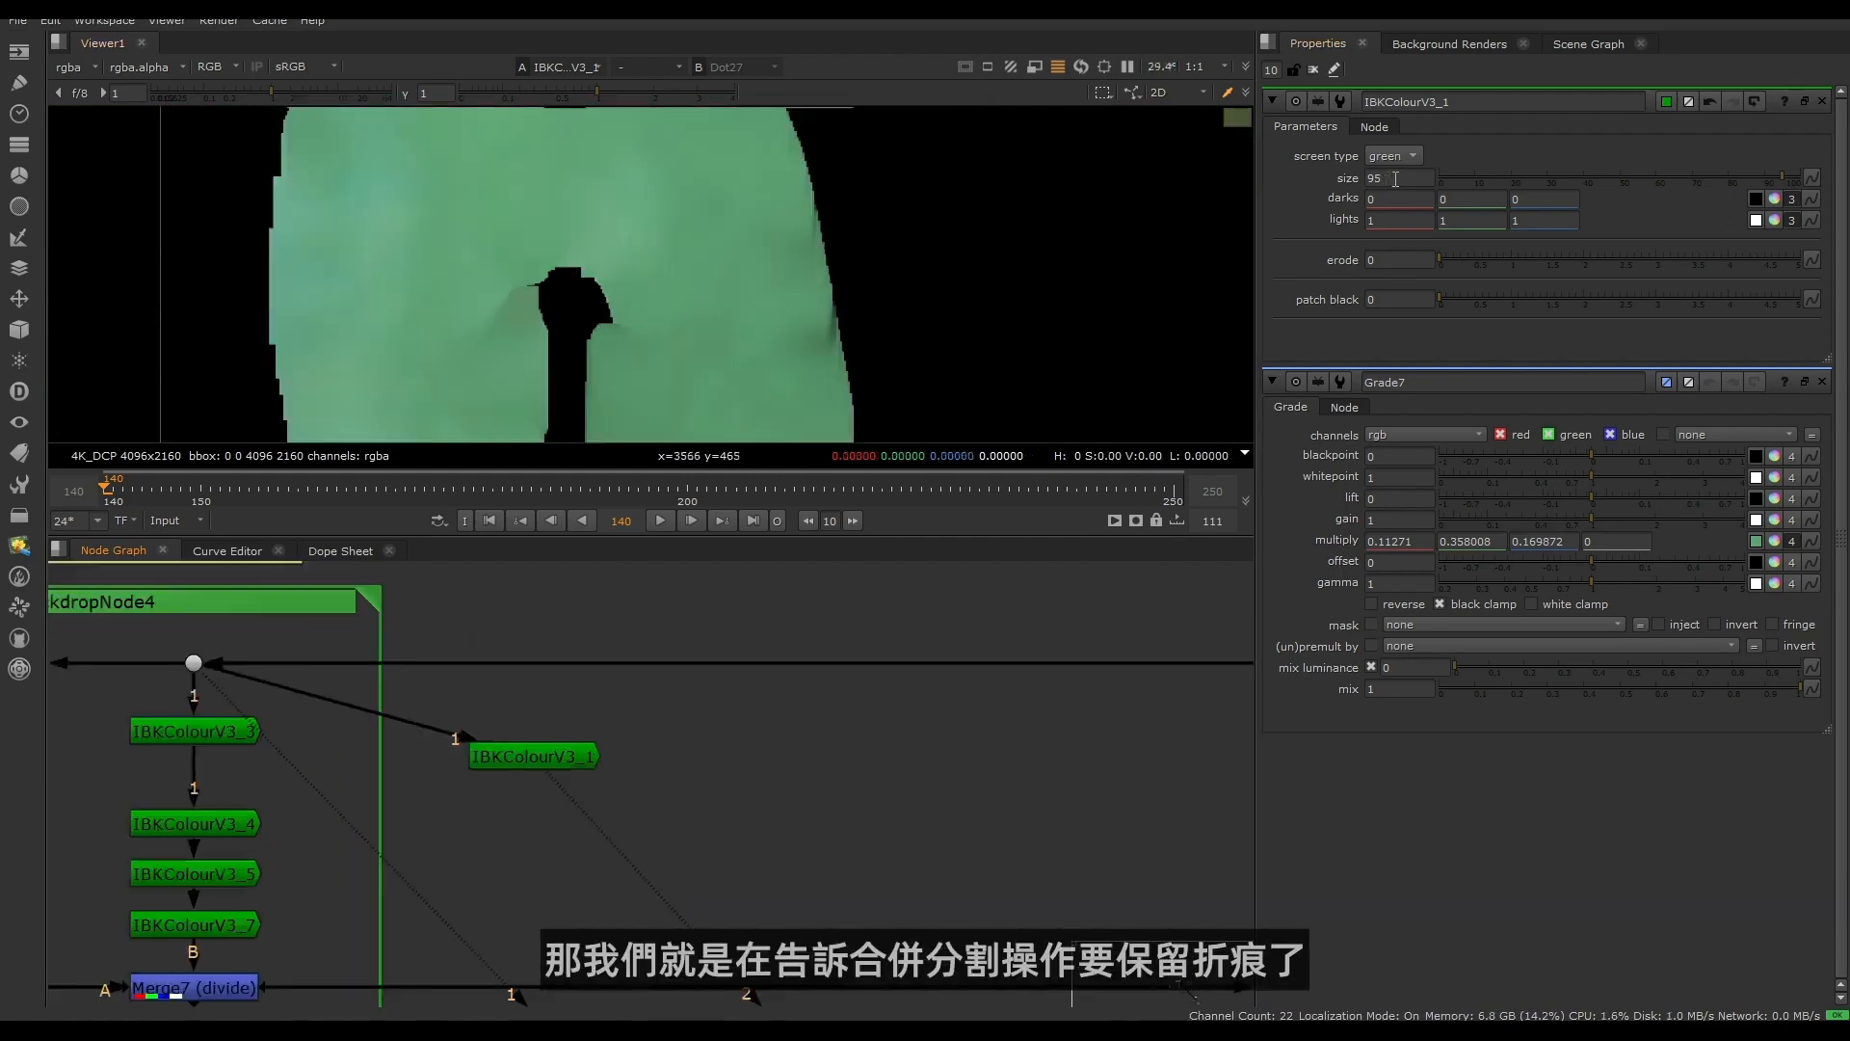
# Step: Set the new IBKColour node's size back to 1
pyautogui.moveTo(1386, 181); pyautogui.dragTo(1356, 180)
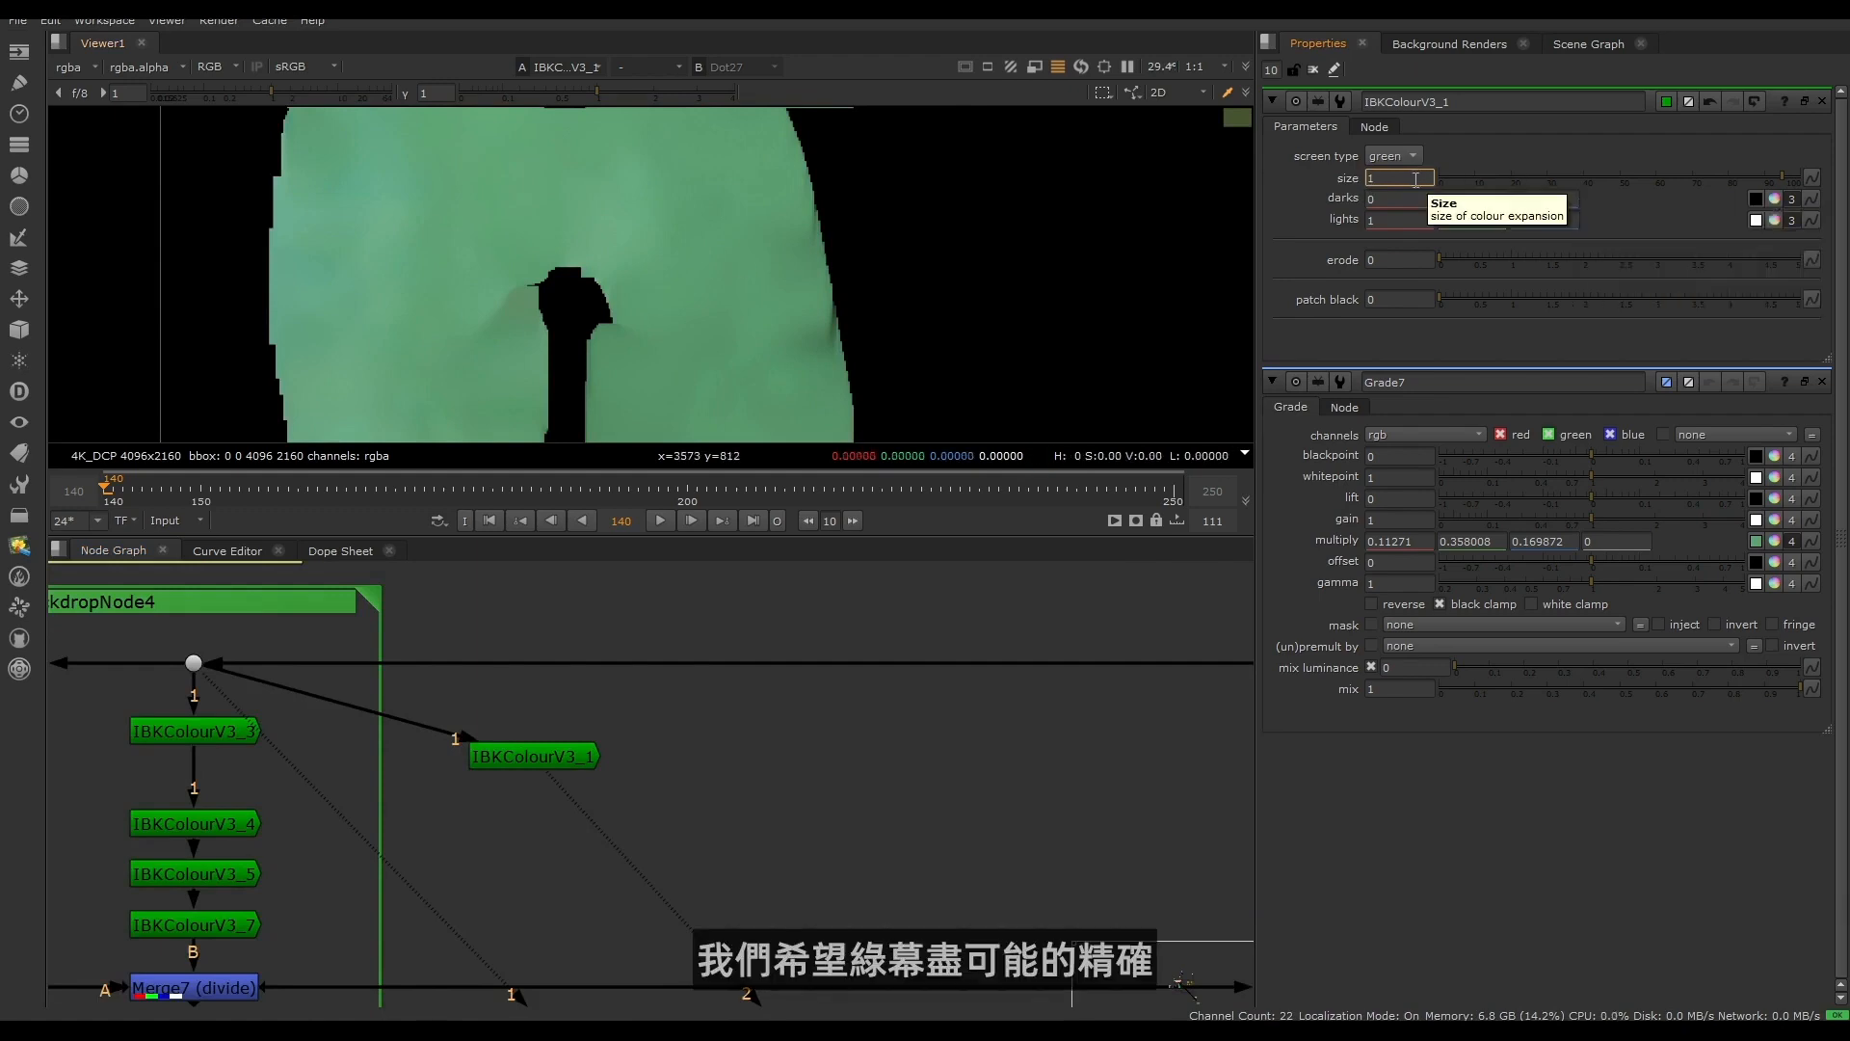
pyautogui.write('1')
pyautogui.press('Return')
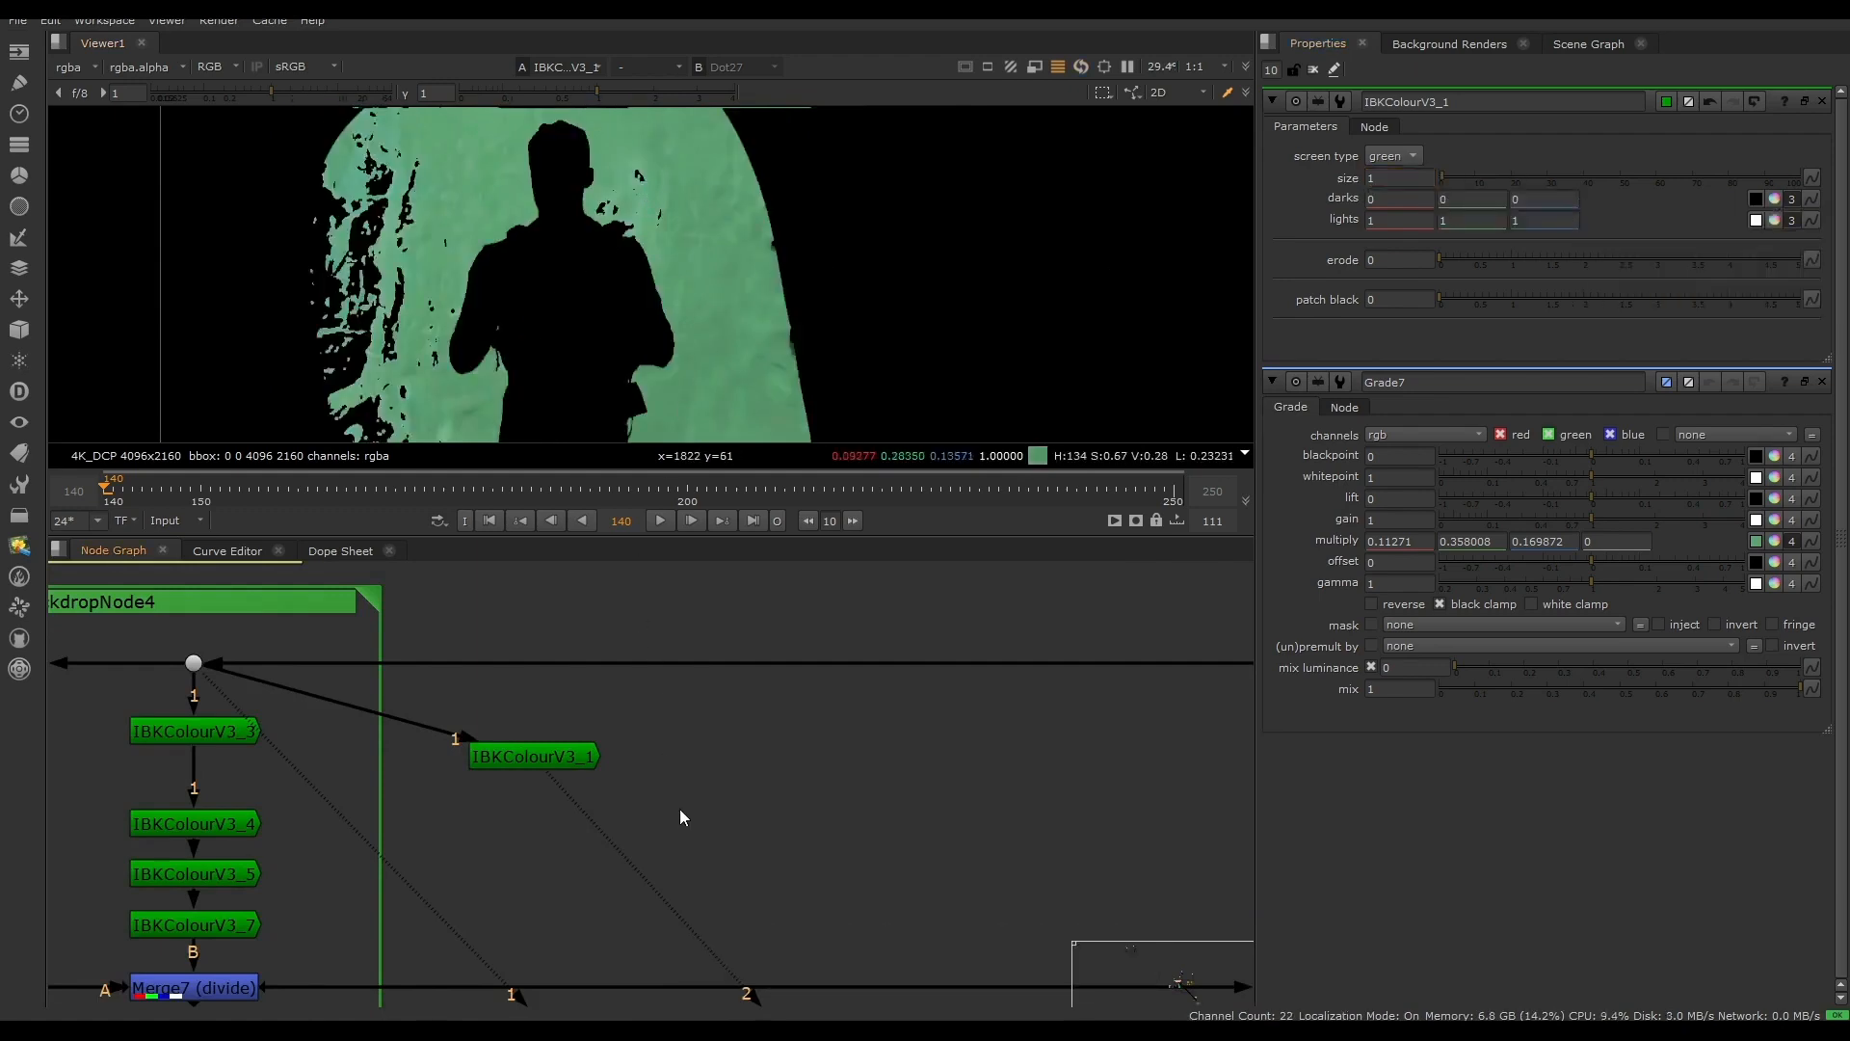
# Step: Examine the IBKColour result for black holes in the screen and for how cleanly the soldier's area is excluded
pyautogui.click(559, 756)
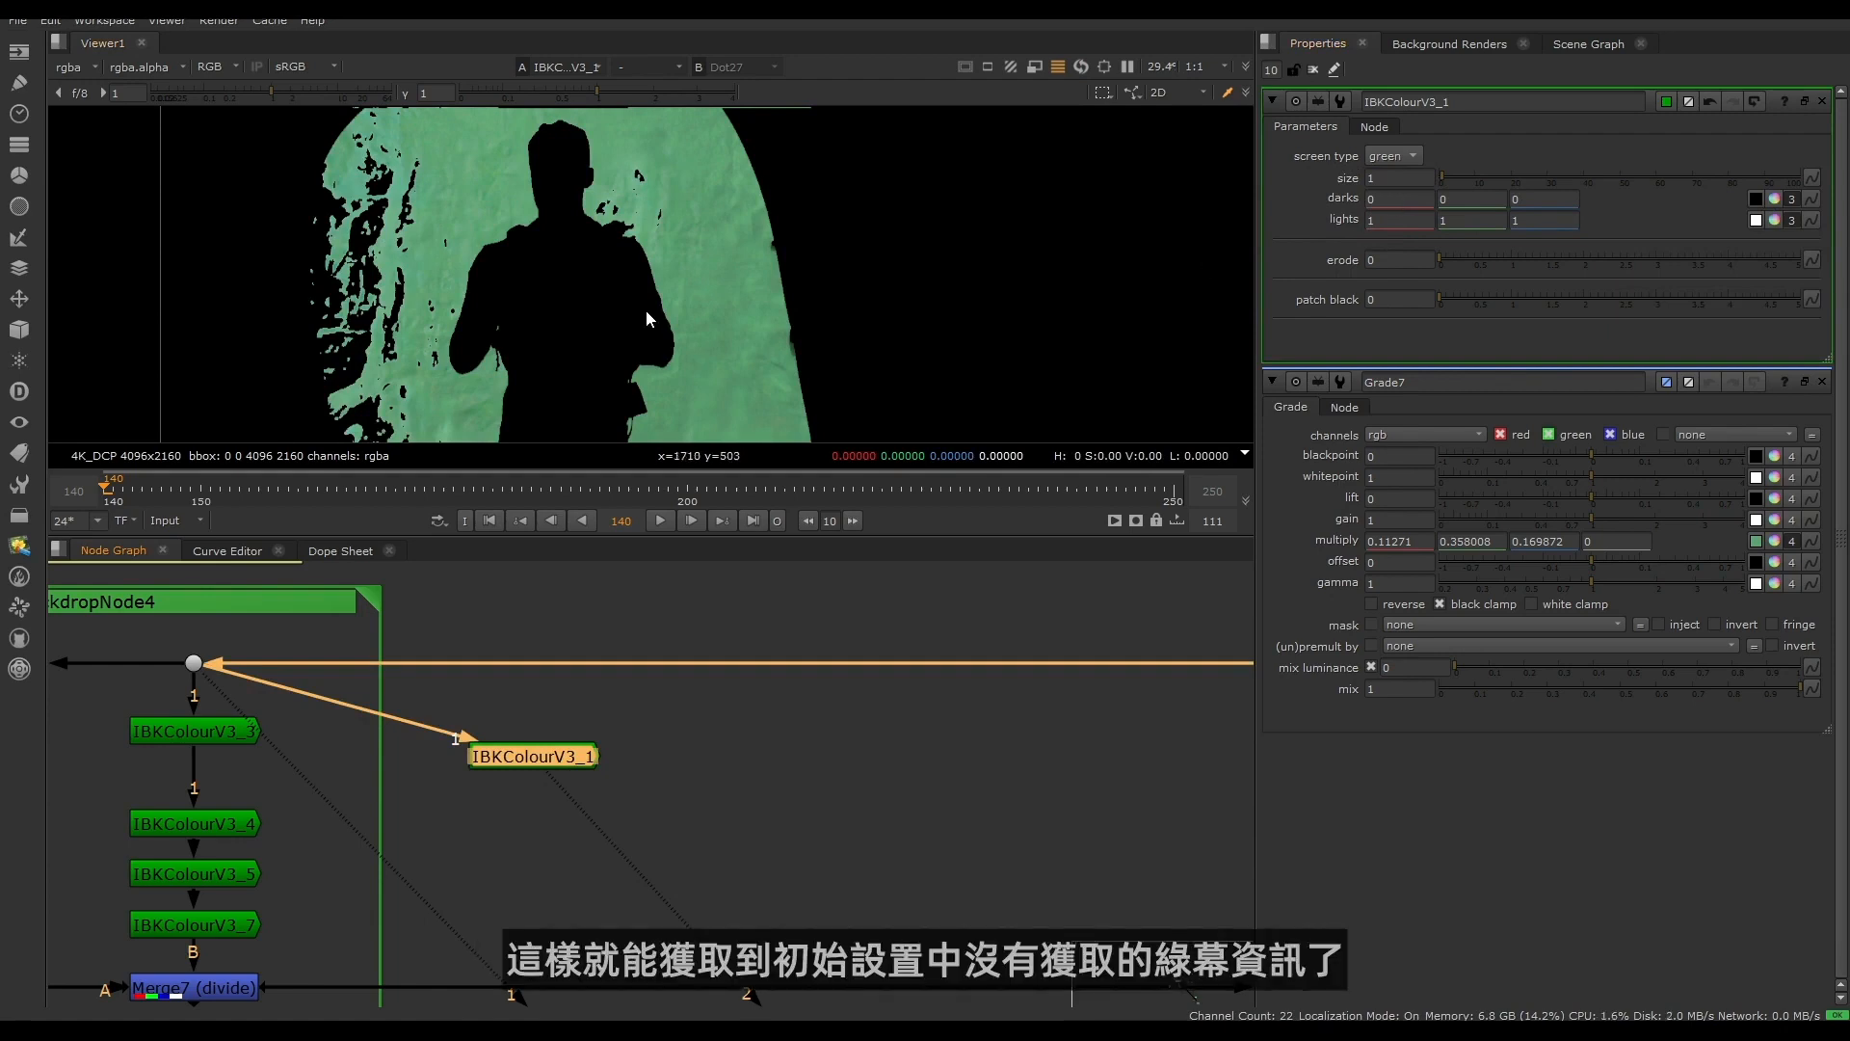
pyautogui.moveTo(289, 211); pyautogui.dragTo(433, 432)
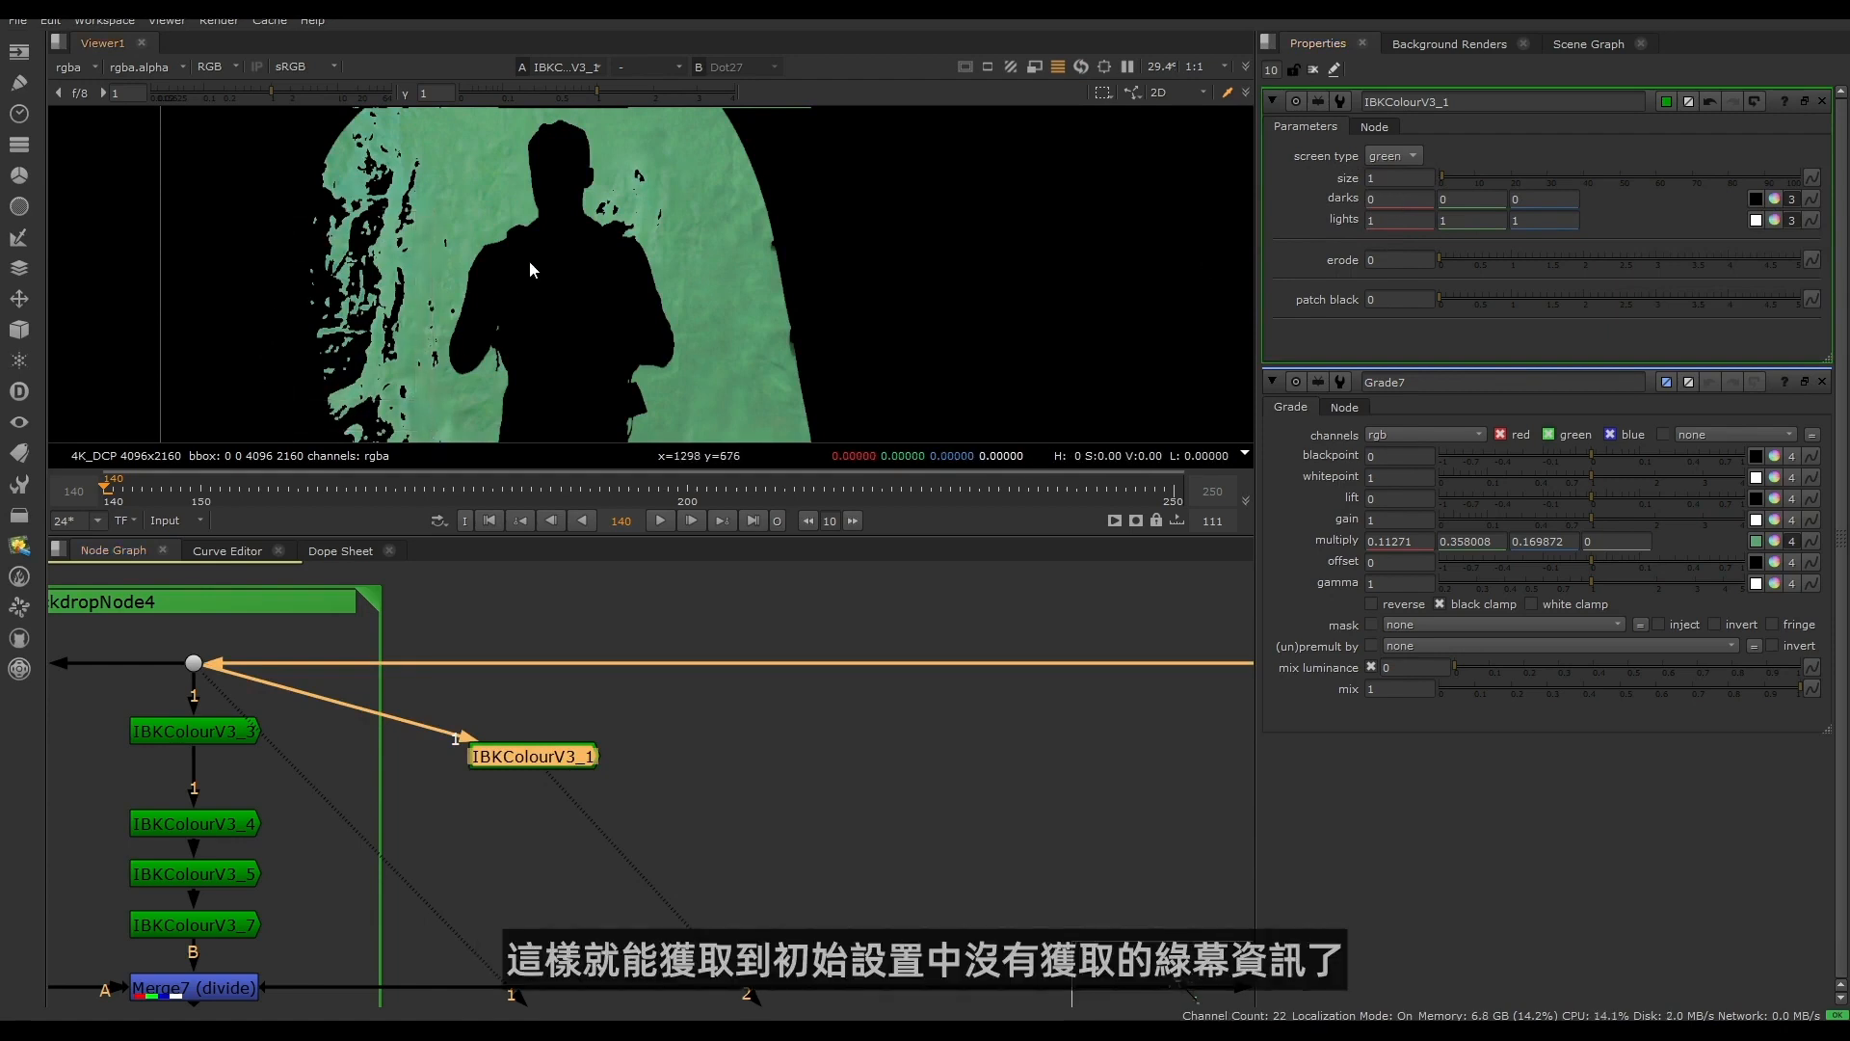
pyautogui.scroll(5, 644, 187)
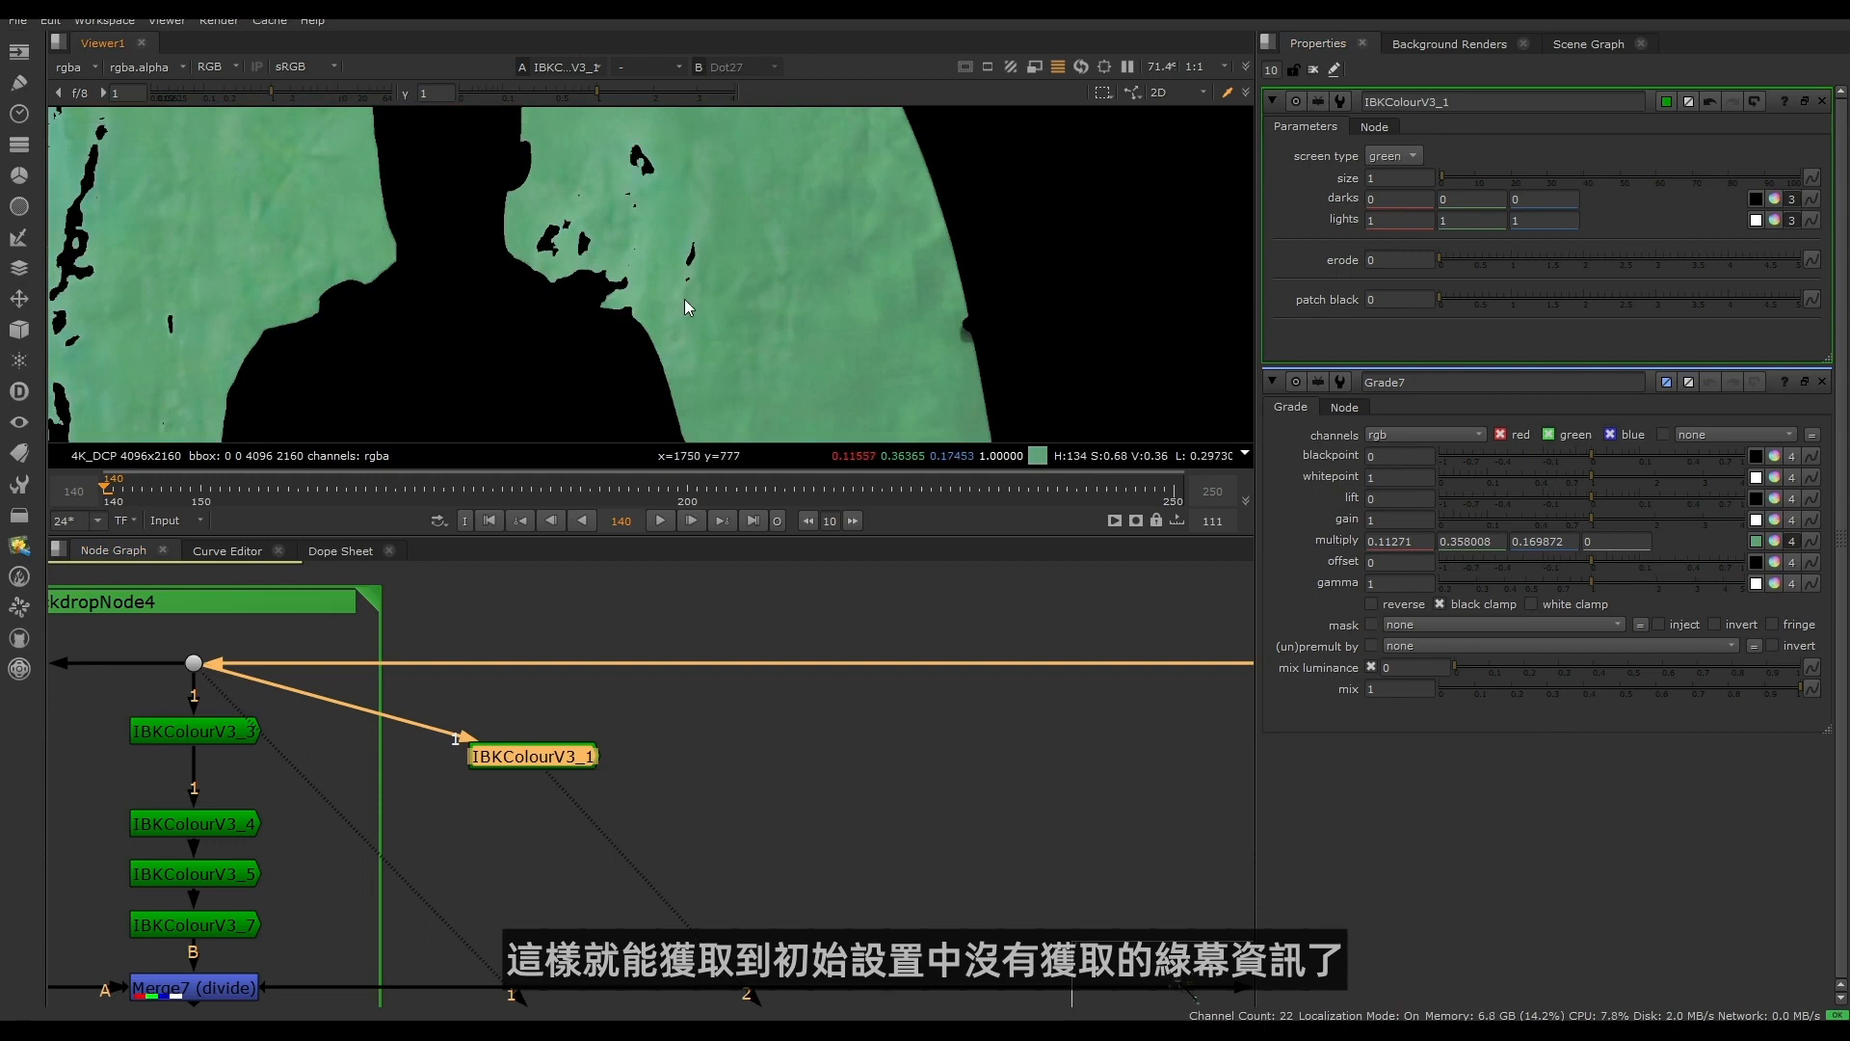
pyautogui.scroll(-2, 685, 306)
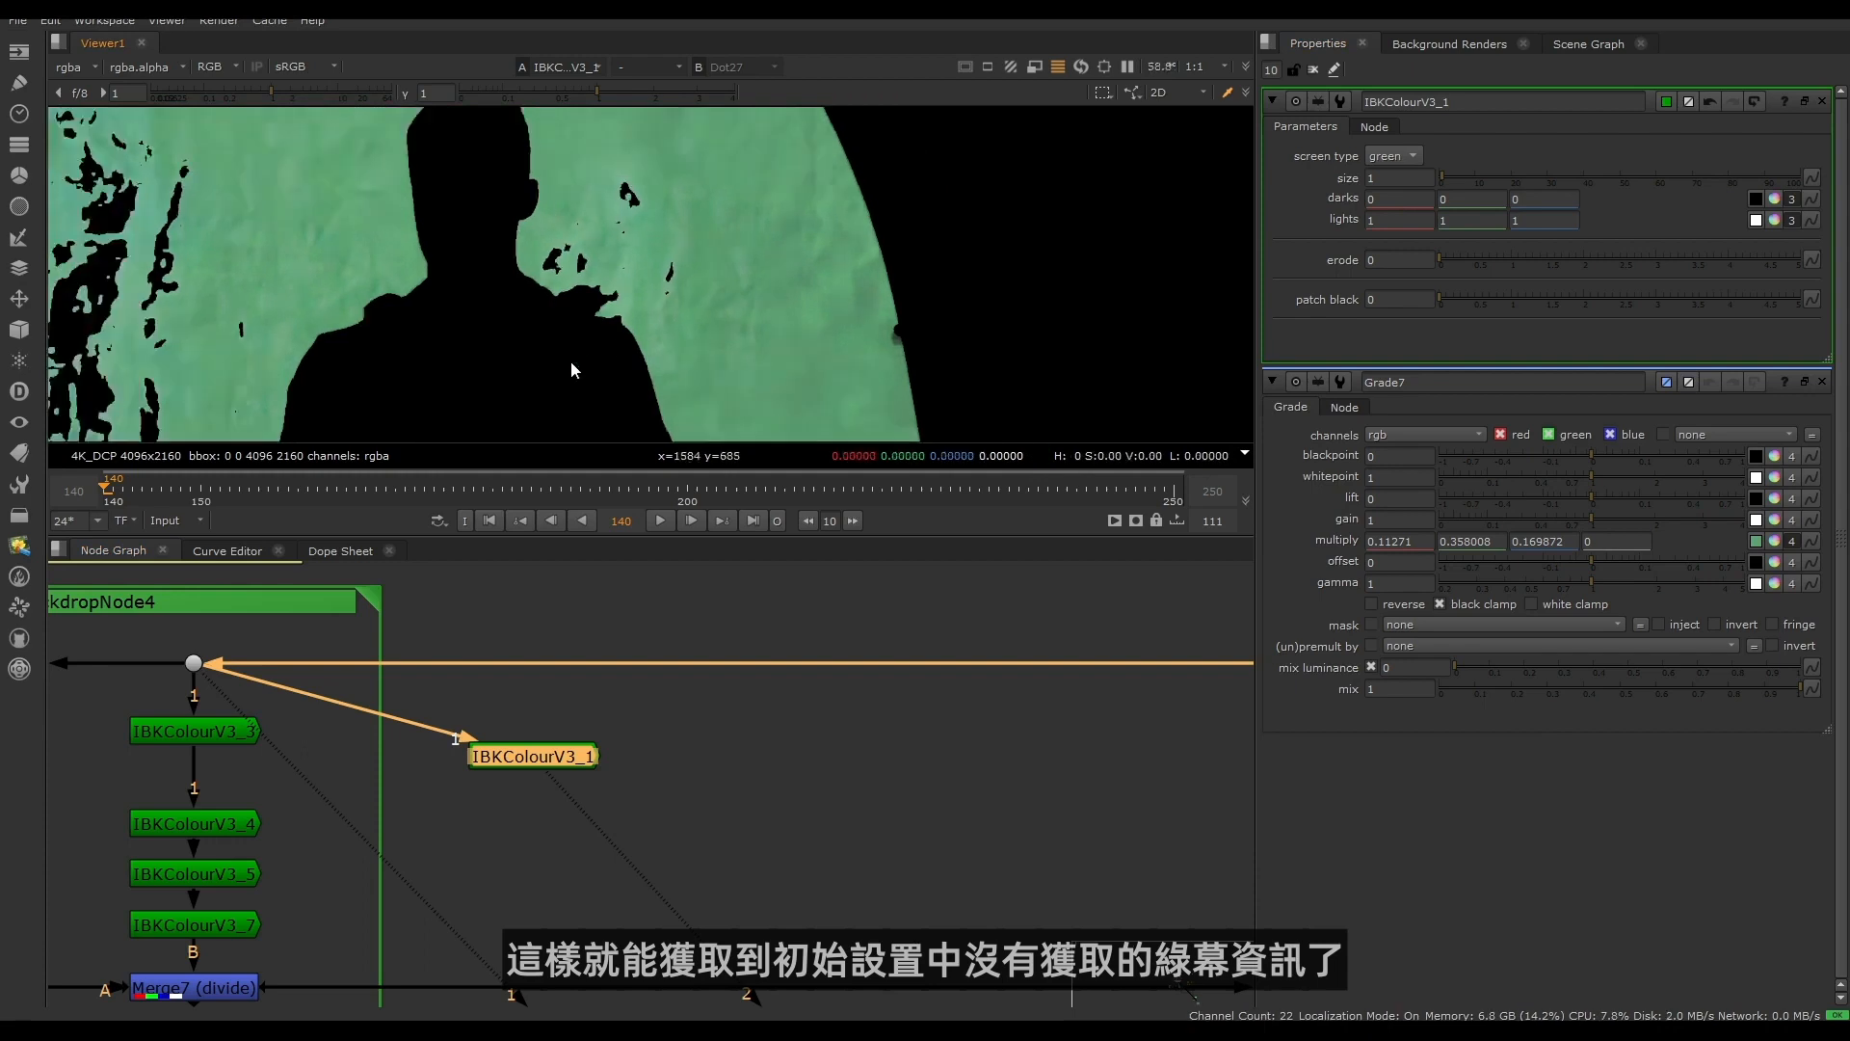
pyautogui.click(1400, 200)
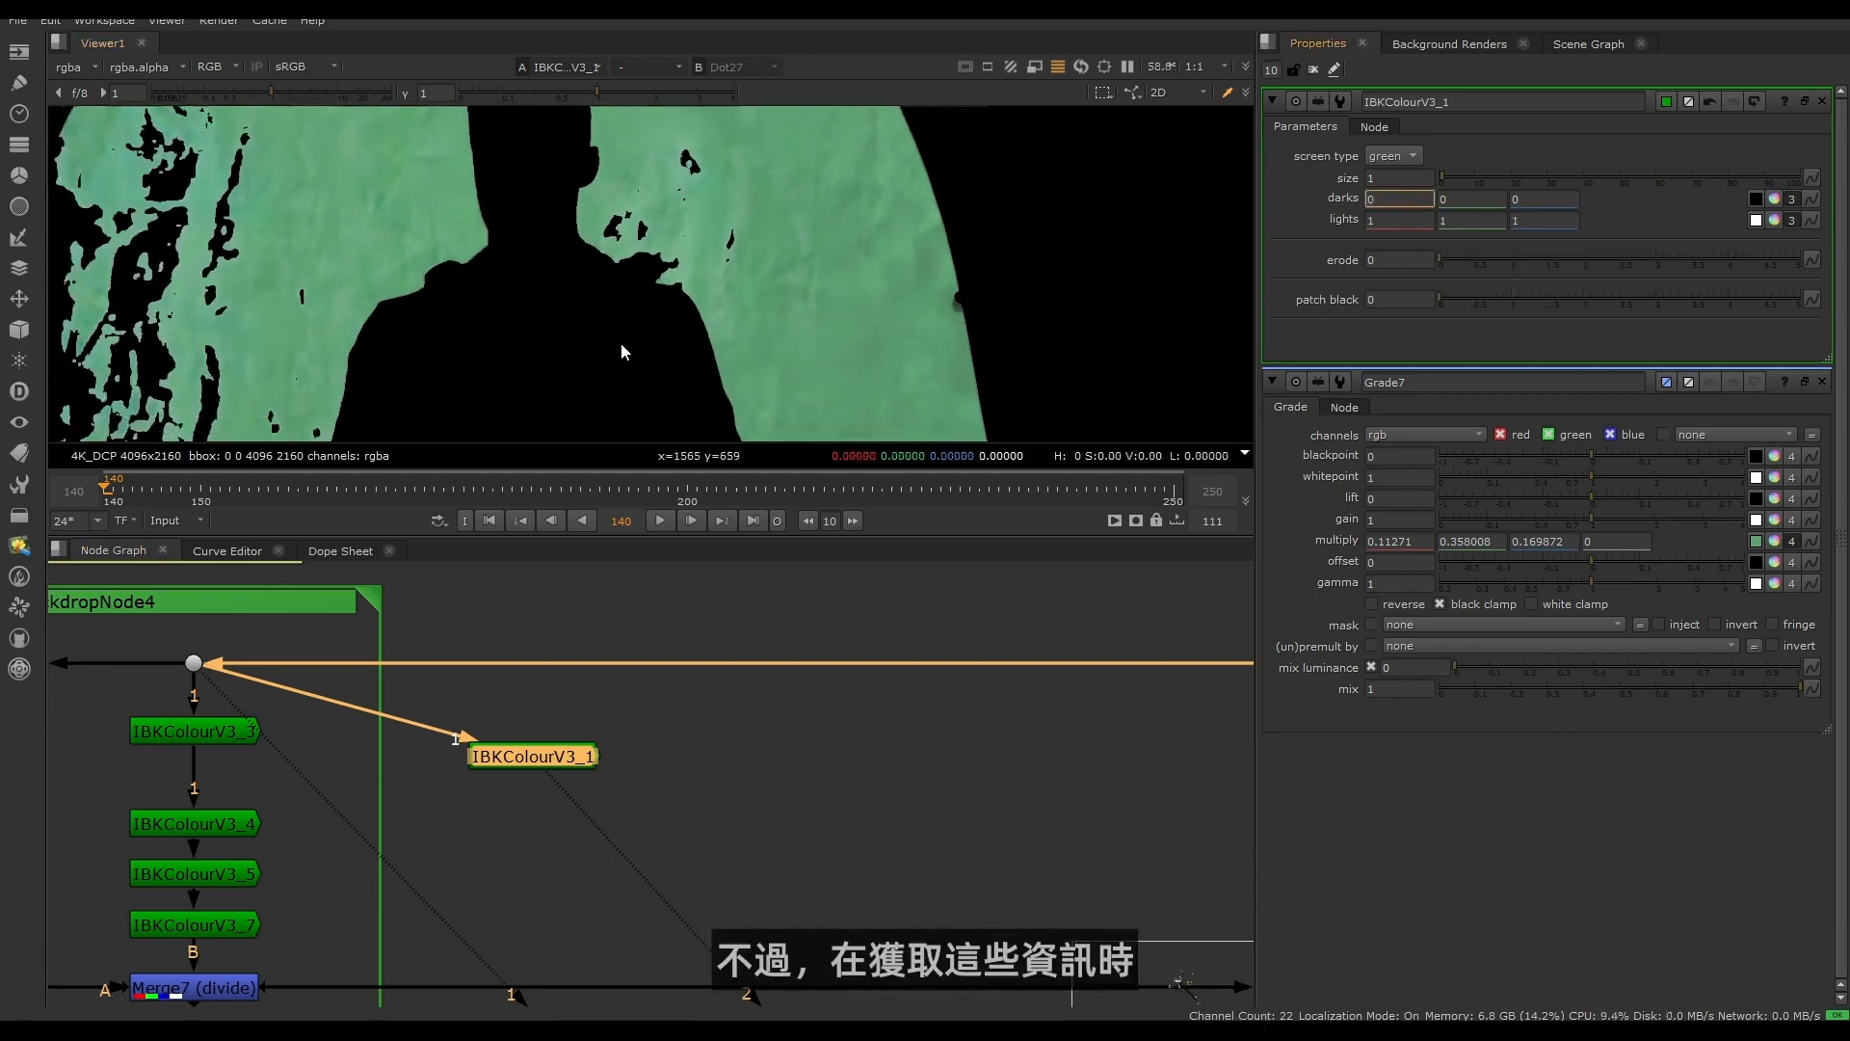
pyautogui.moveTo(621, 343); pyautogui.dragTo(622, 188, button='middle')
pyautogui.moveTo(472, 168); pyautogui.dragTo(651, 442)
pyautogui.scroll(-4, 592, 297)
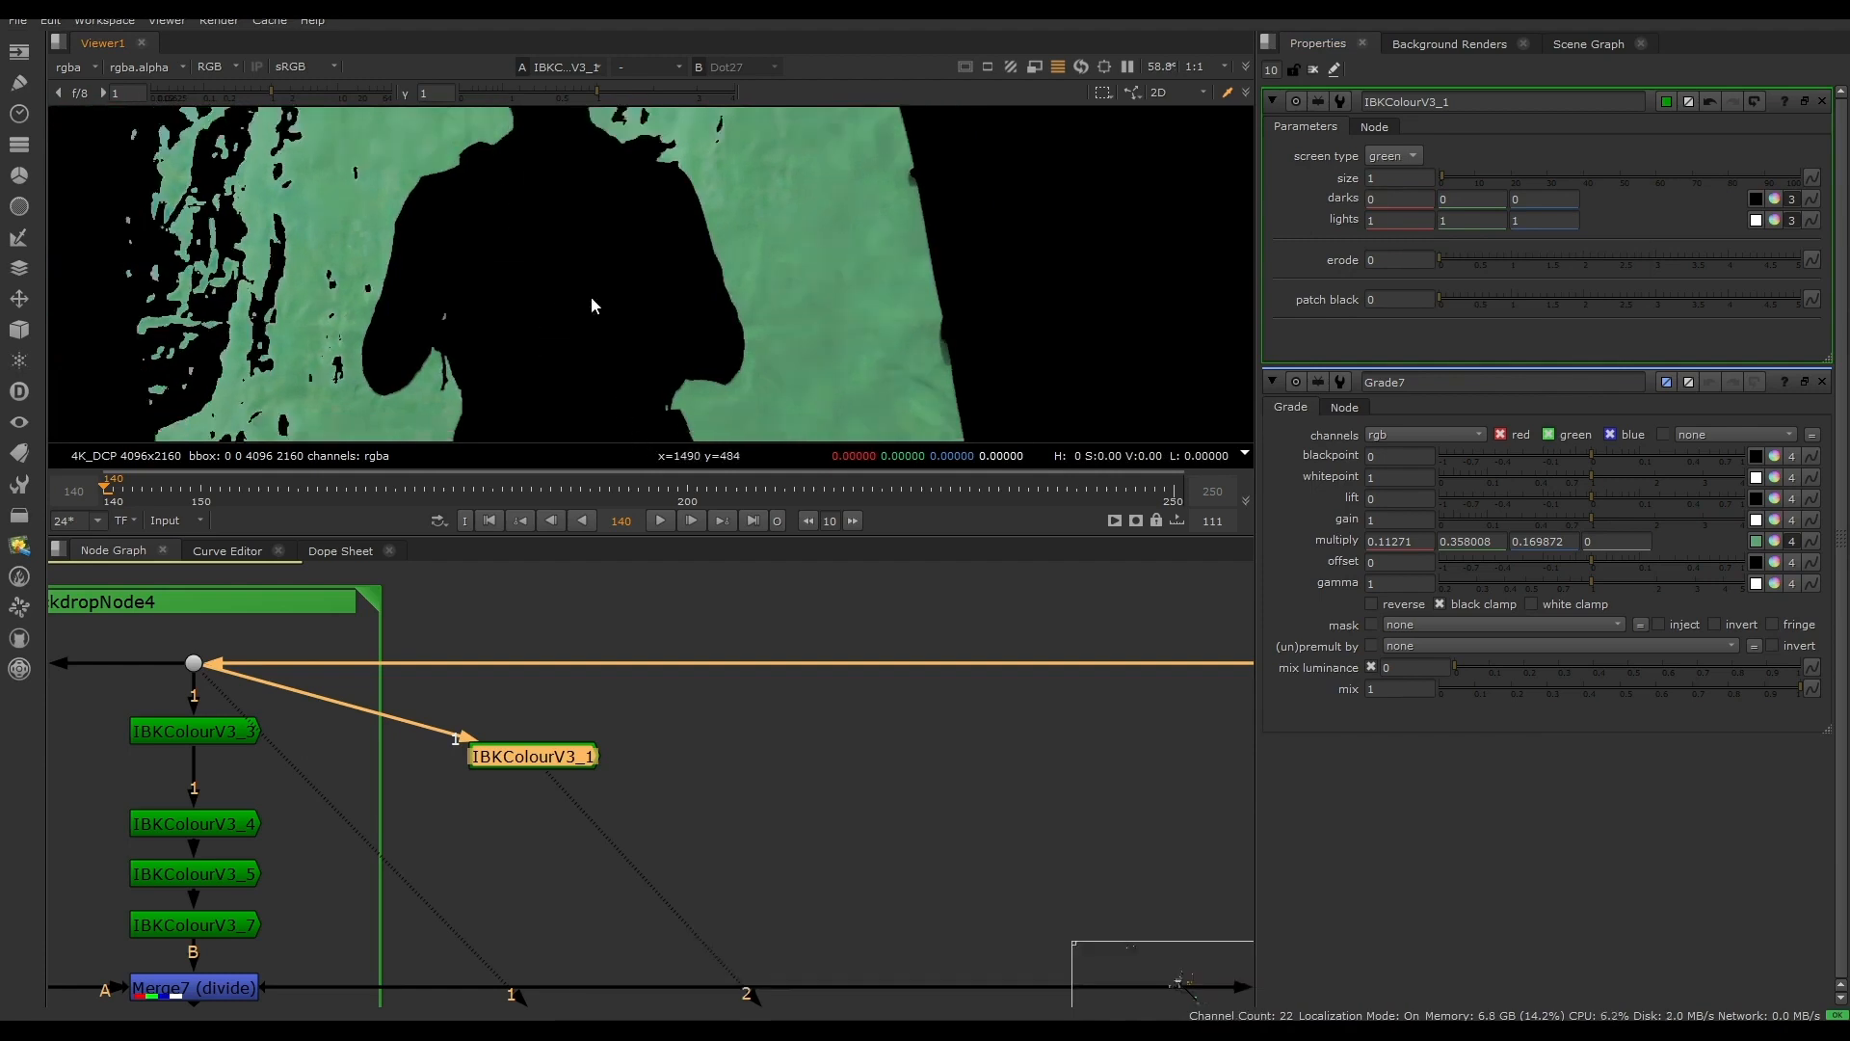
# Step: Try nudging the IBKColour node's red darks value up and down in small increments
pyautogui.click(1391, 197)
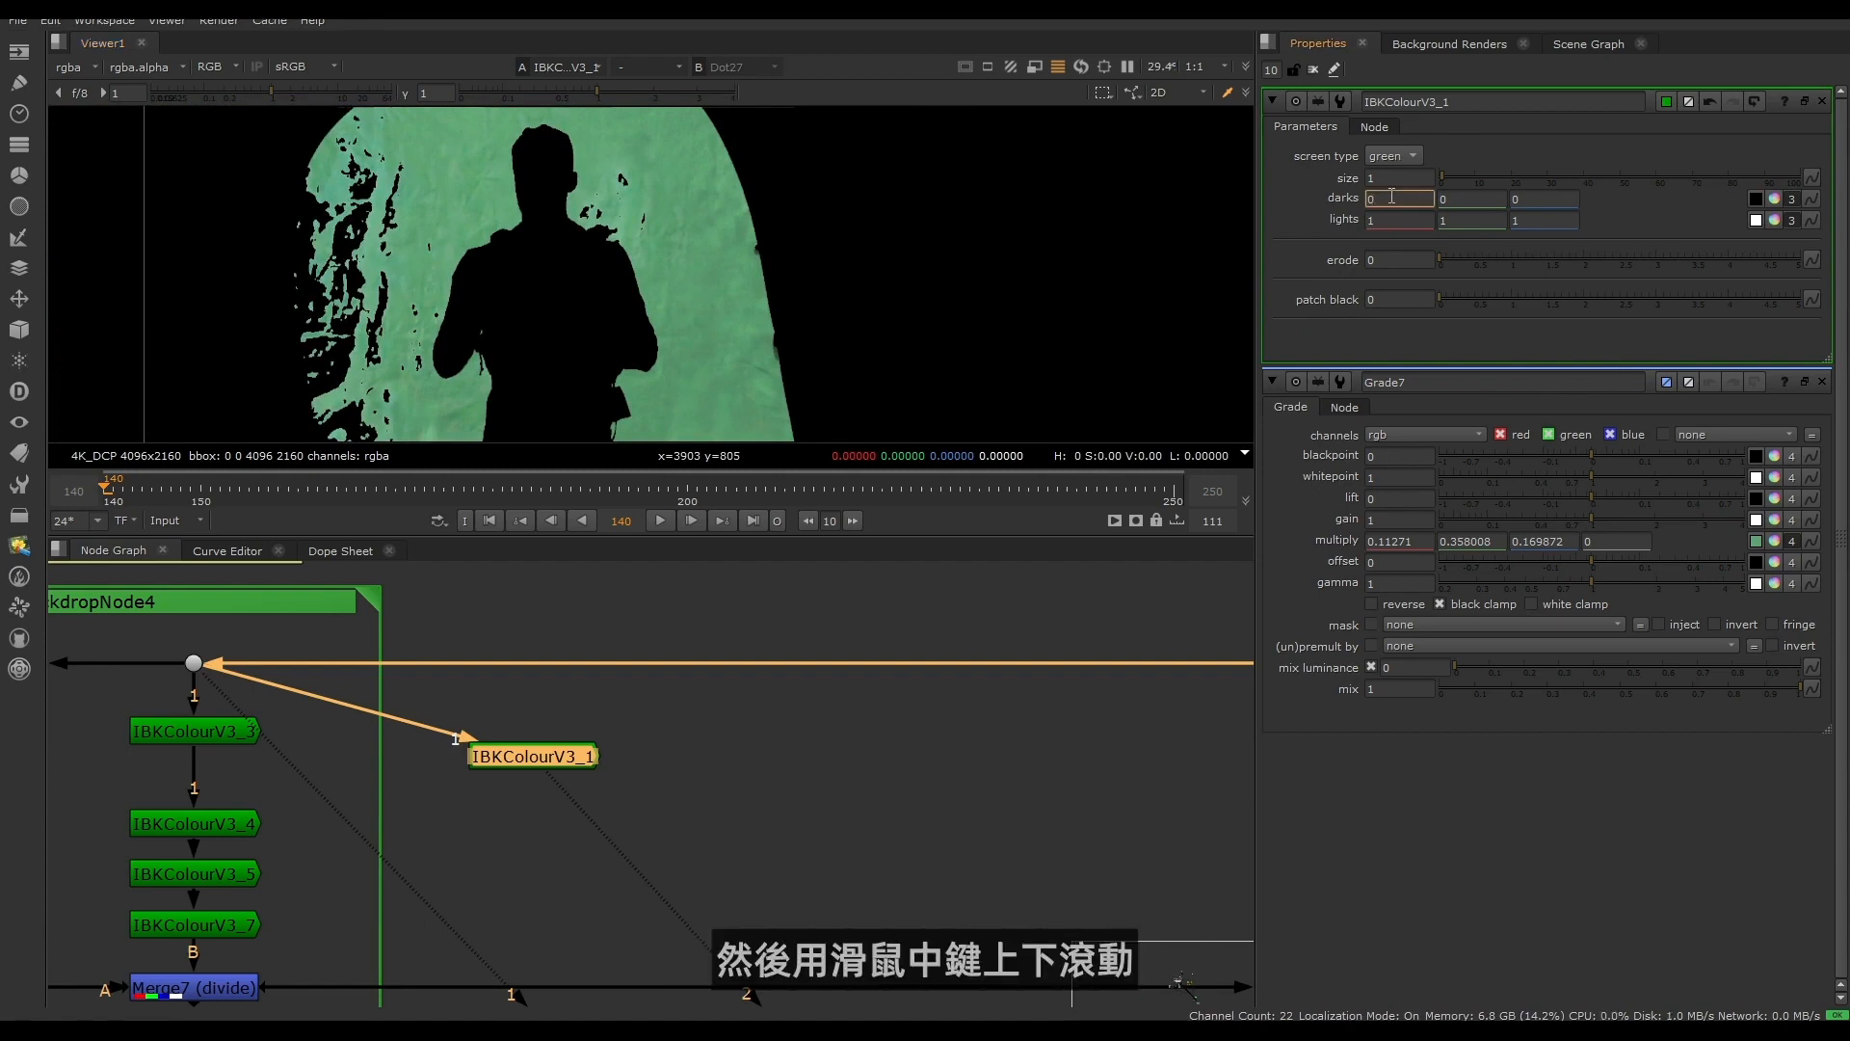
pyautogui.scroll(2, 1388, 196)
pyautogui.scroll(-2, 1389, 196)
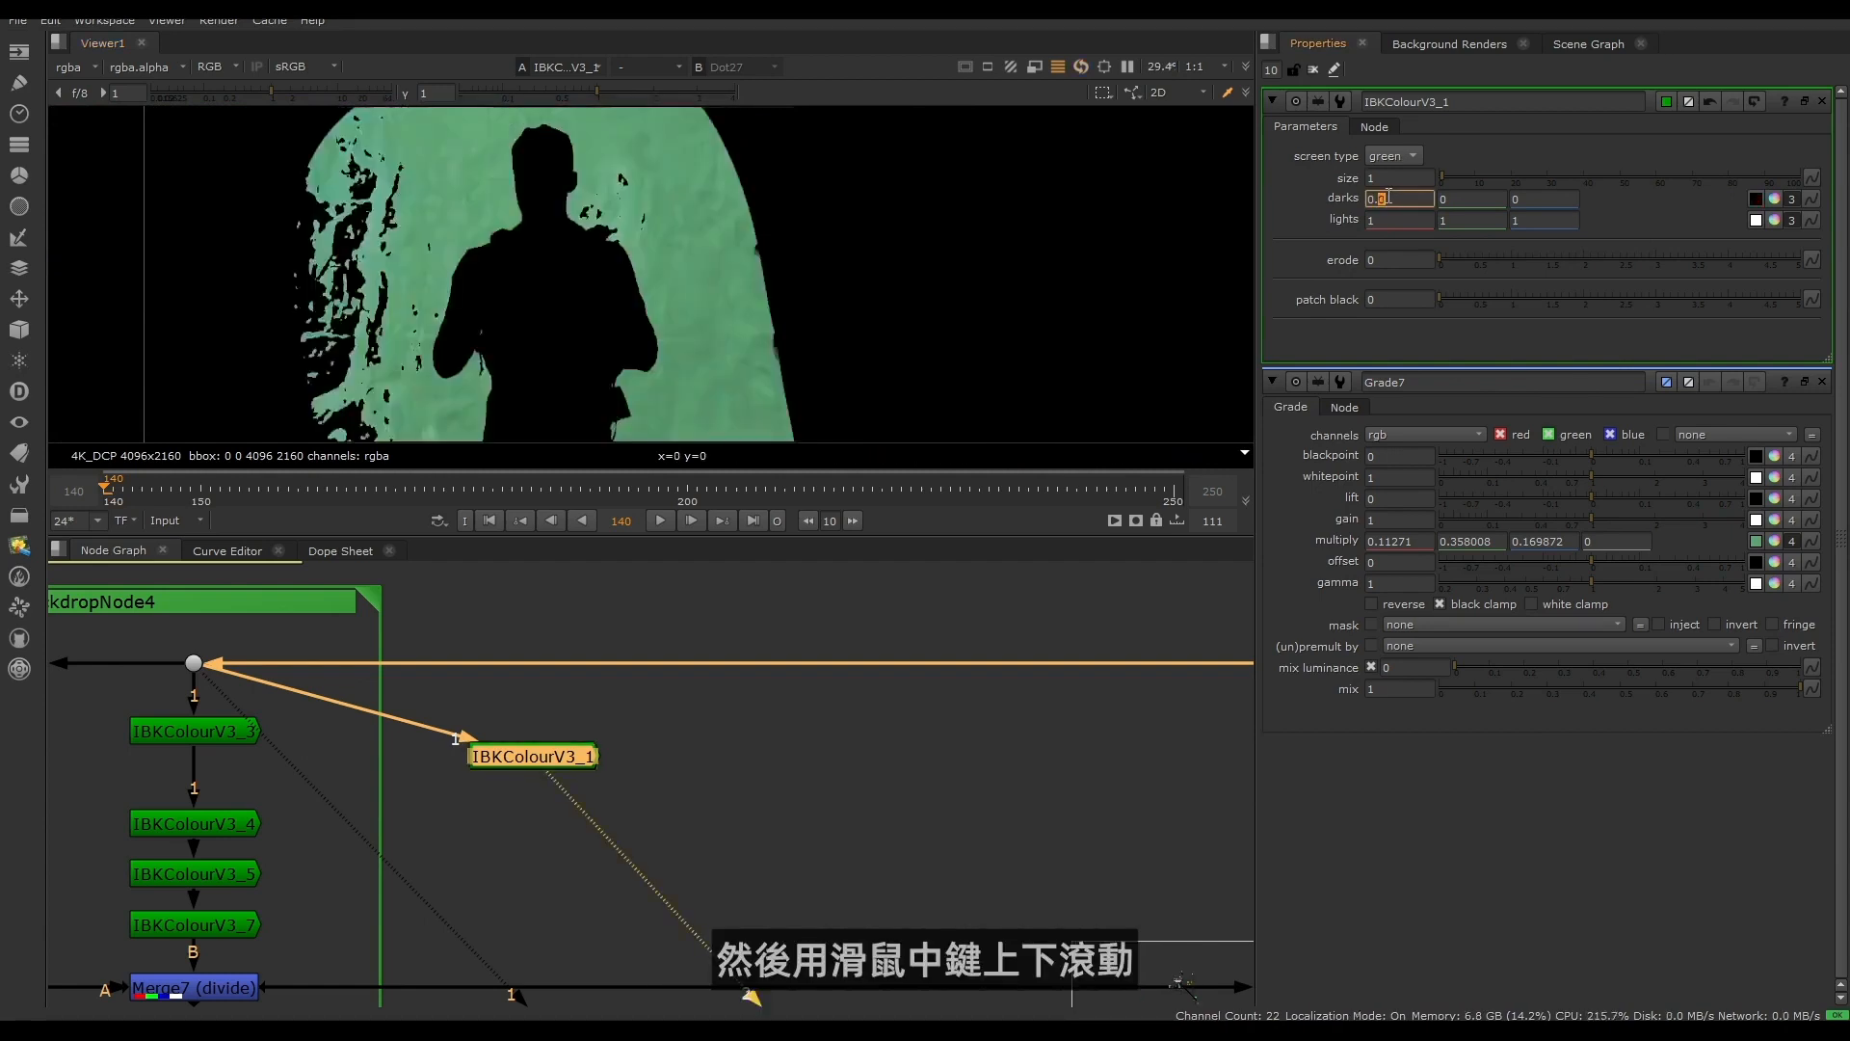
pyautogui.scroll(1, 1388, 197)
pyautogui.scroll(-1, 1389, 196)
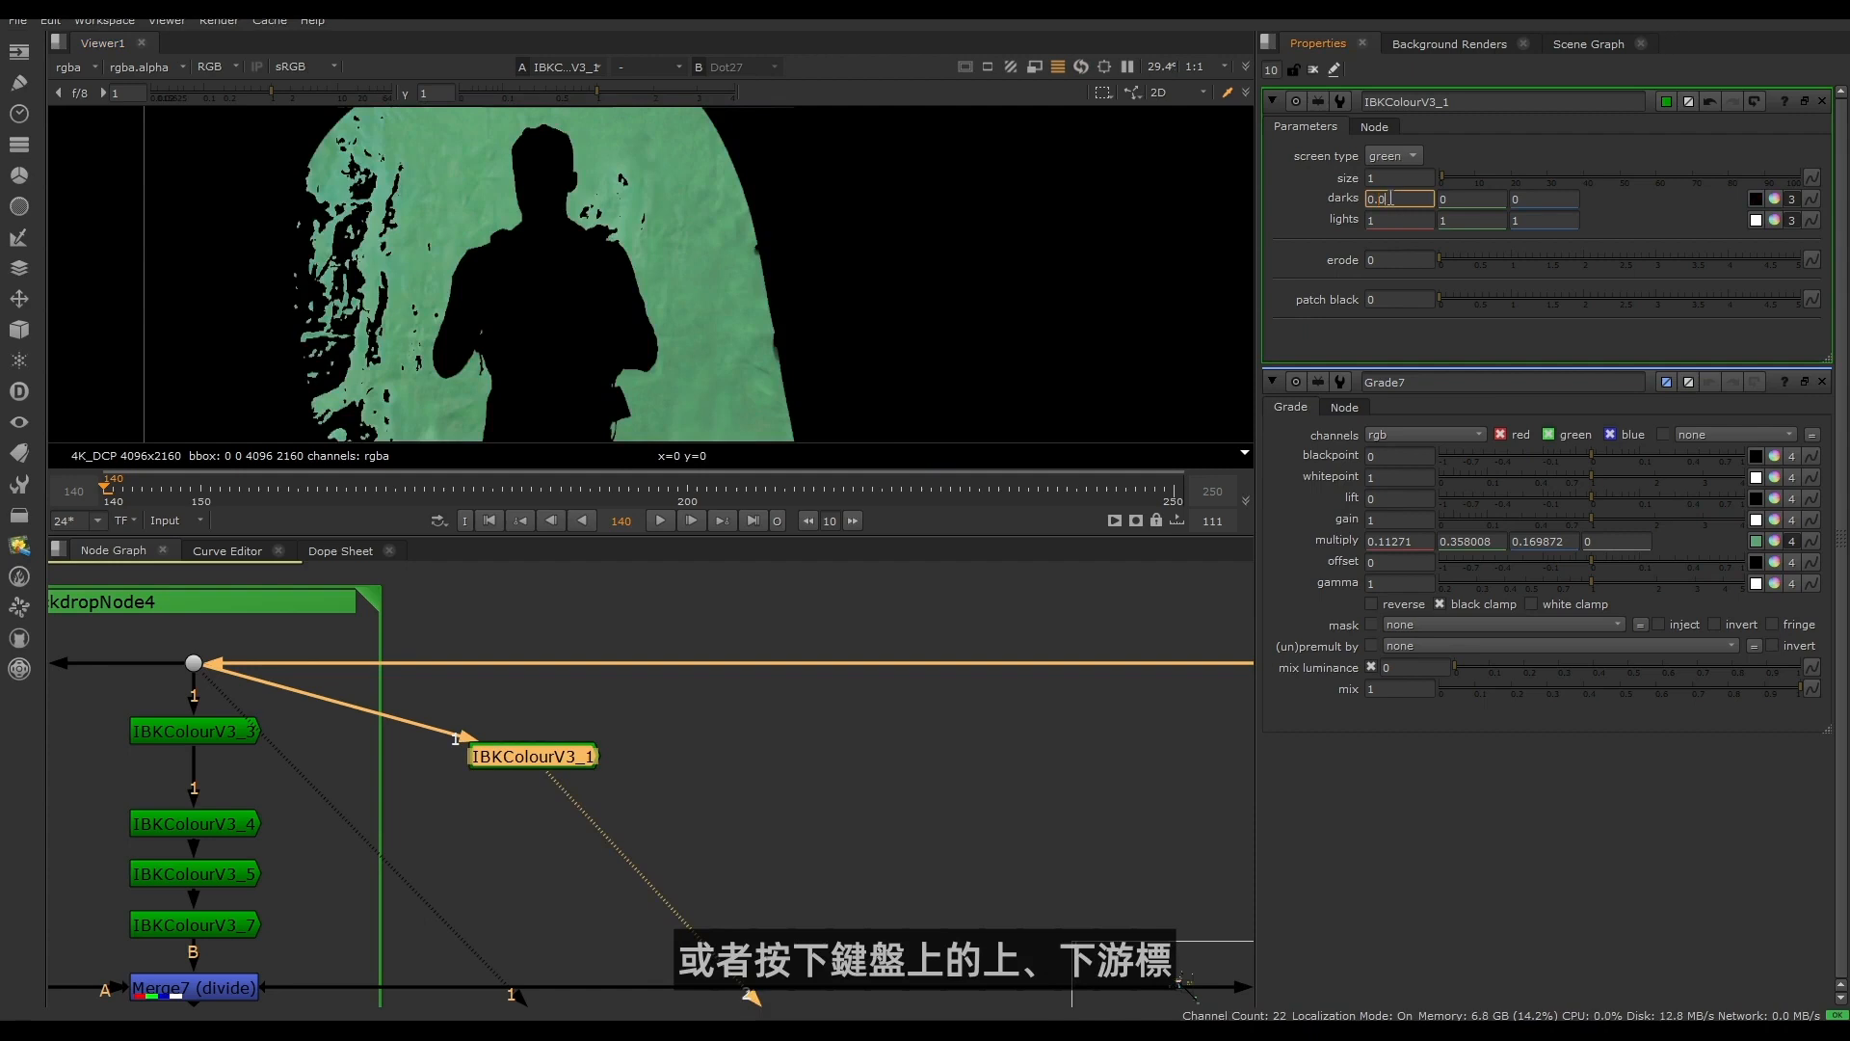
pyautogui.press('Up')
pyautogui.press('Up')
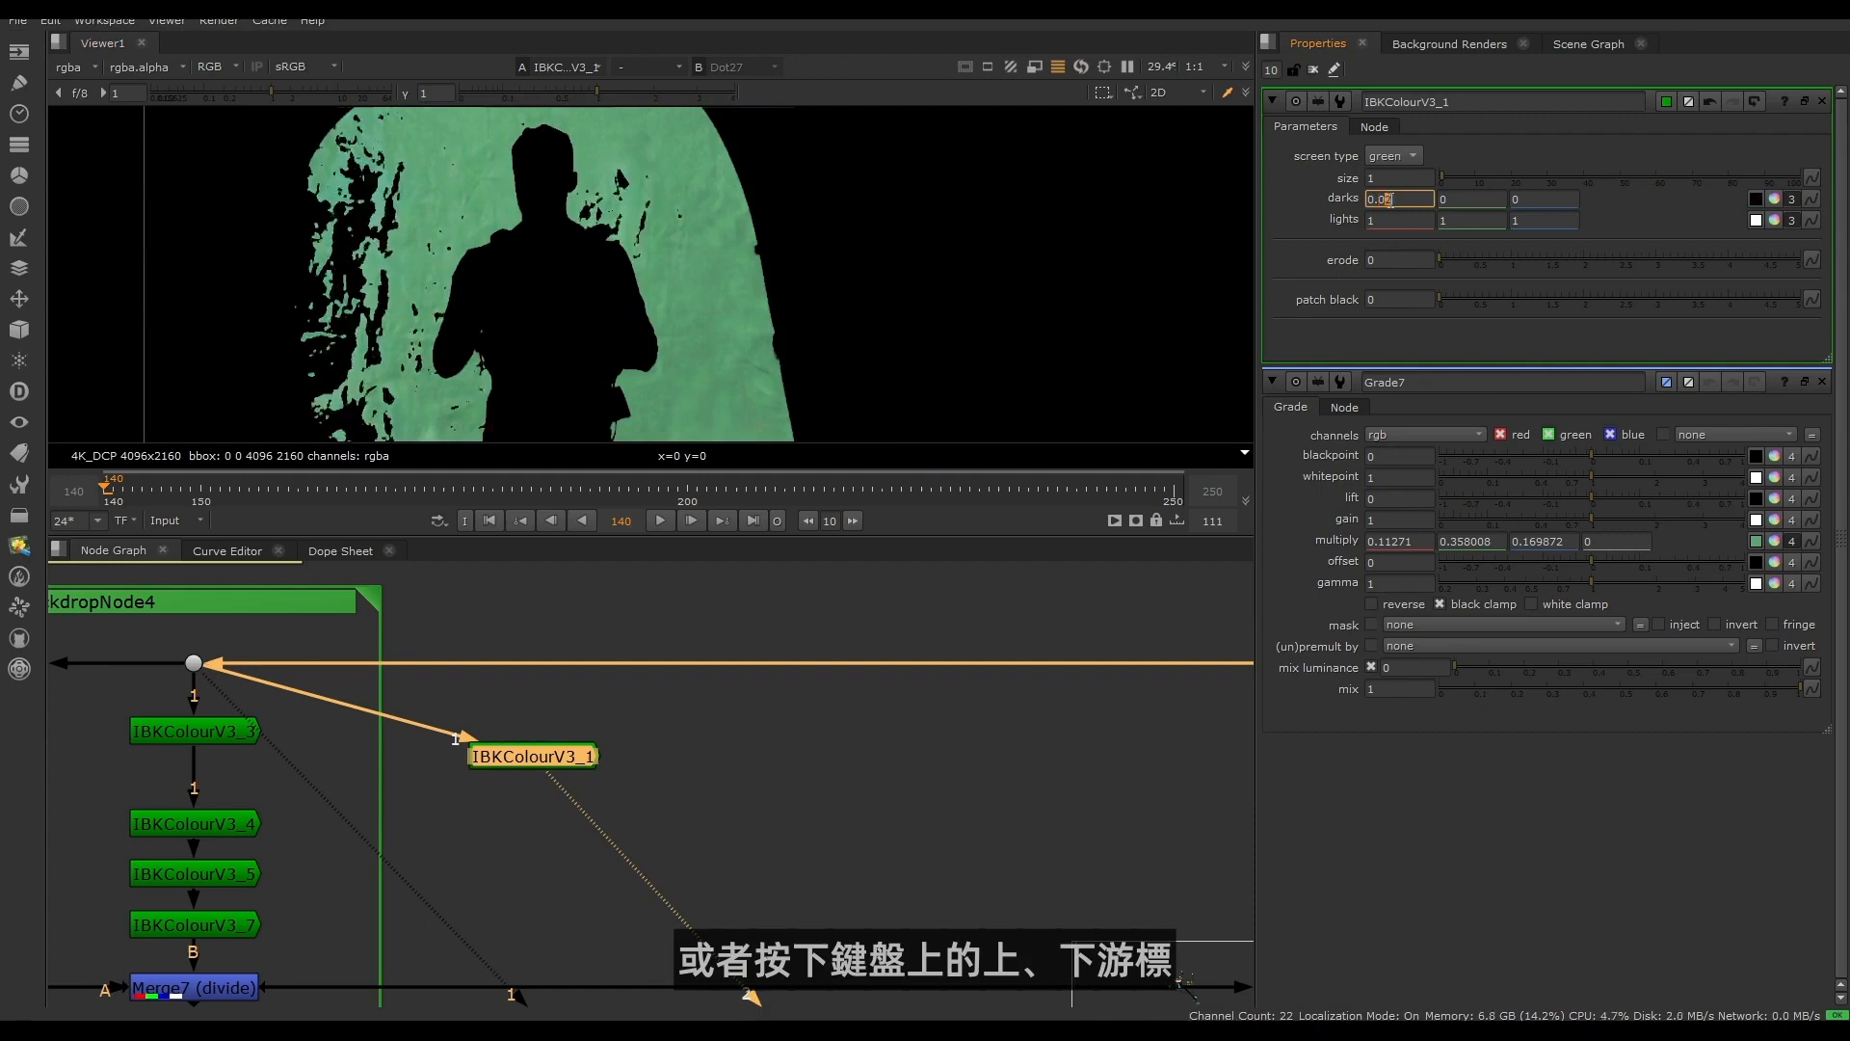
pyautogui.press('Up')
pyautogui.press('Up')
pyautogui.press('Up')
pyautogui.press('Down')
pyautogui.press('Down')
pyautogui.press('Down')
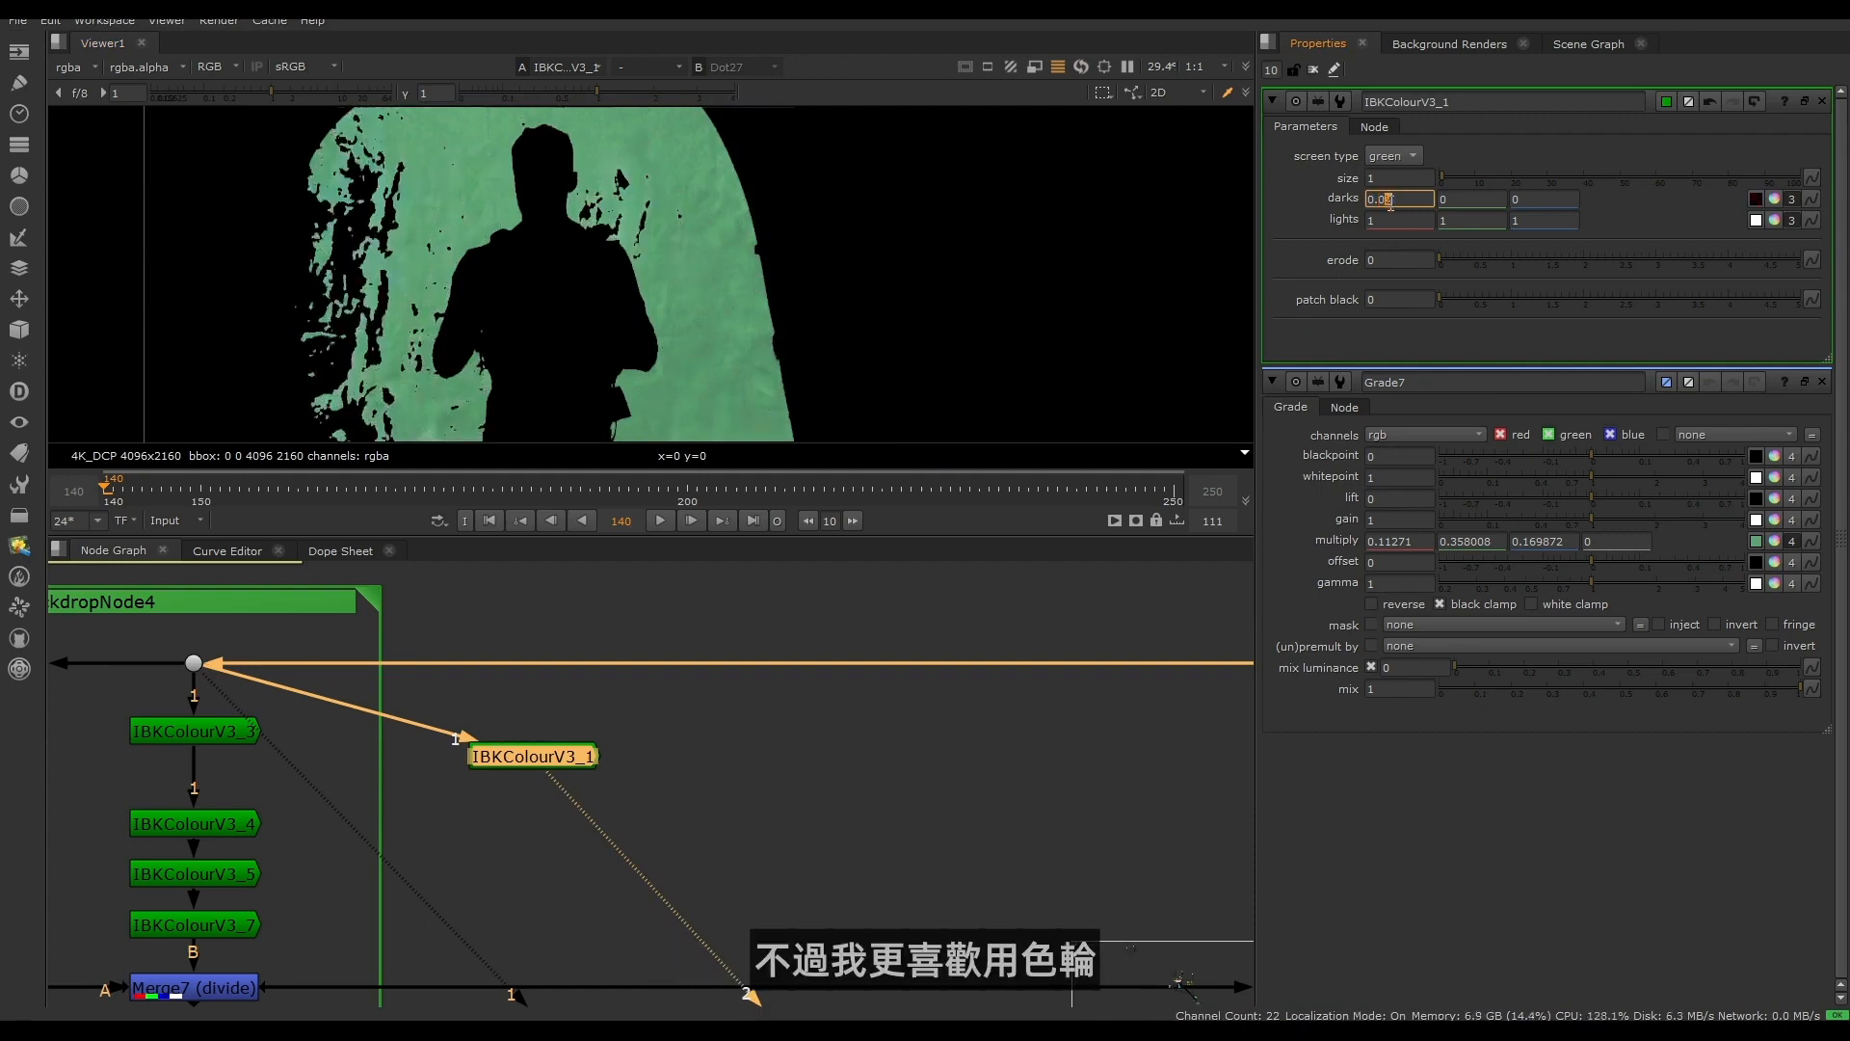
# Step: Adjust the IBKColour node's darks to -0.001, 0, -0.002 and its lights to 0.89, 1.05, 0.66 using the colour sliders
pyautogui.click(1776, 199)
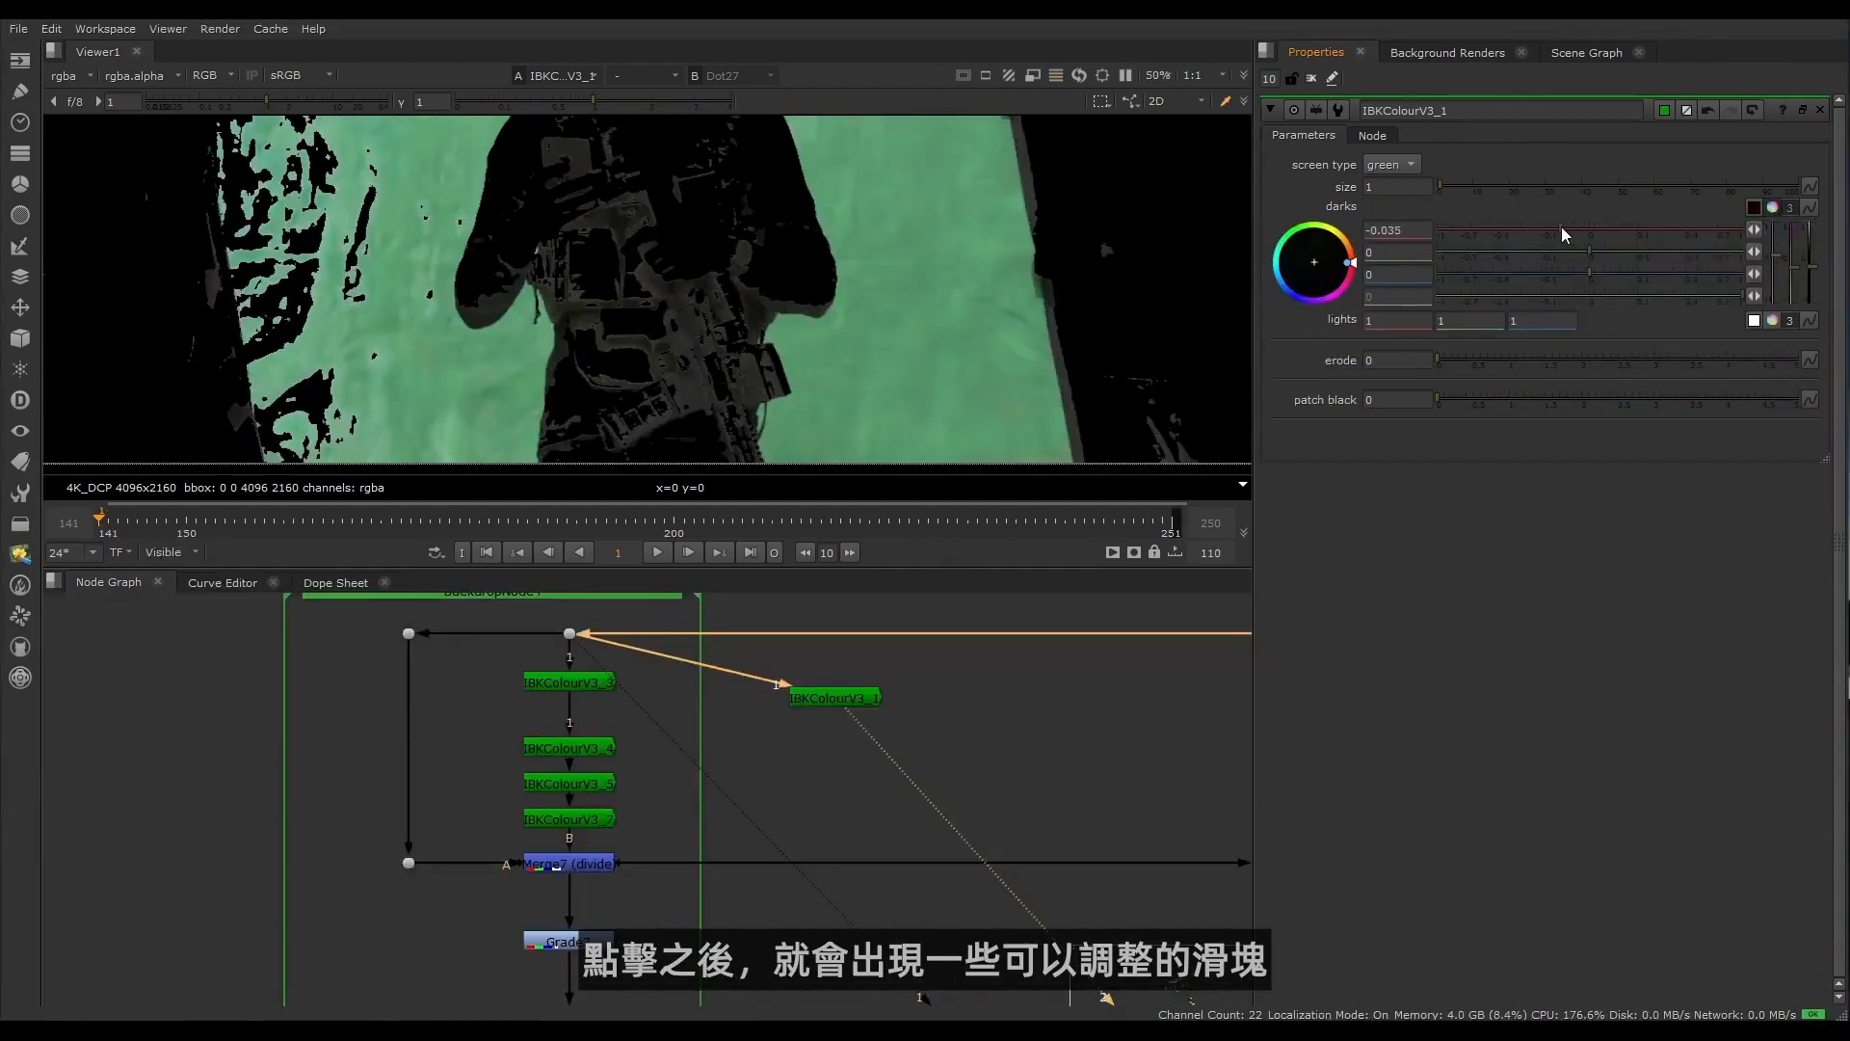
pyautogui.moveTo(1561, 227); pyautogui.dragTo(1576, 276)
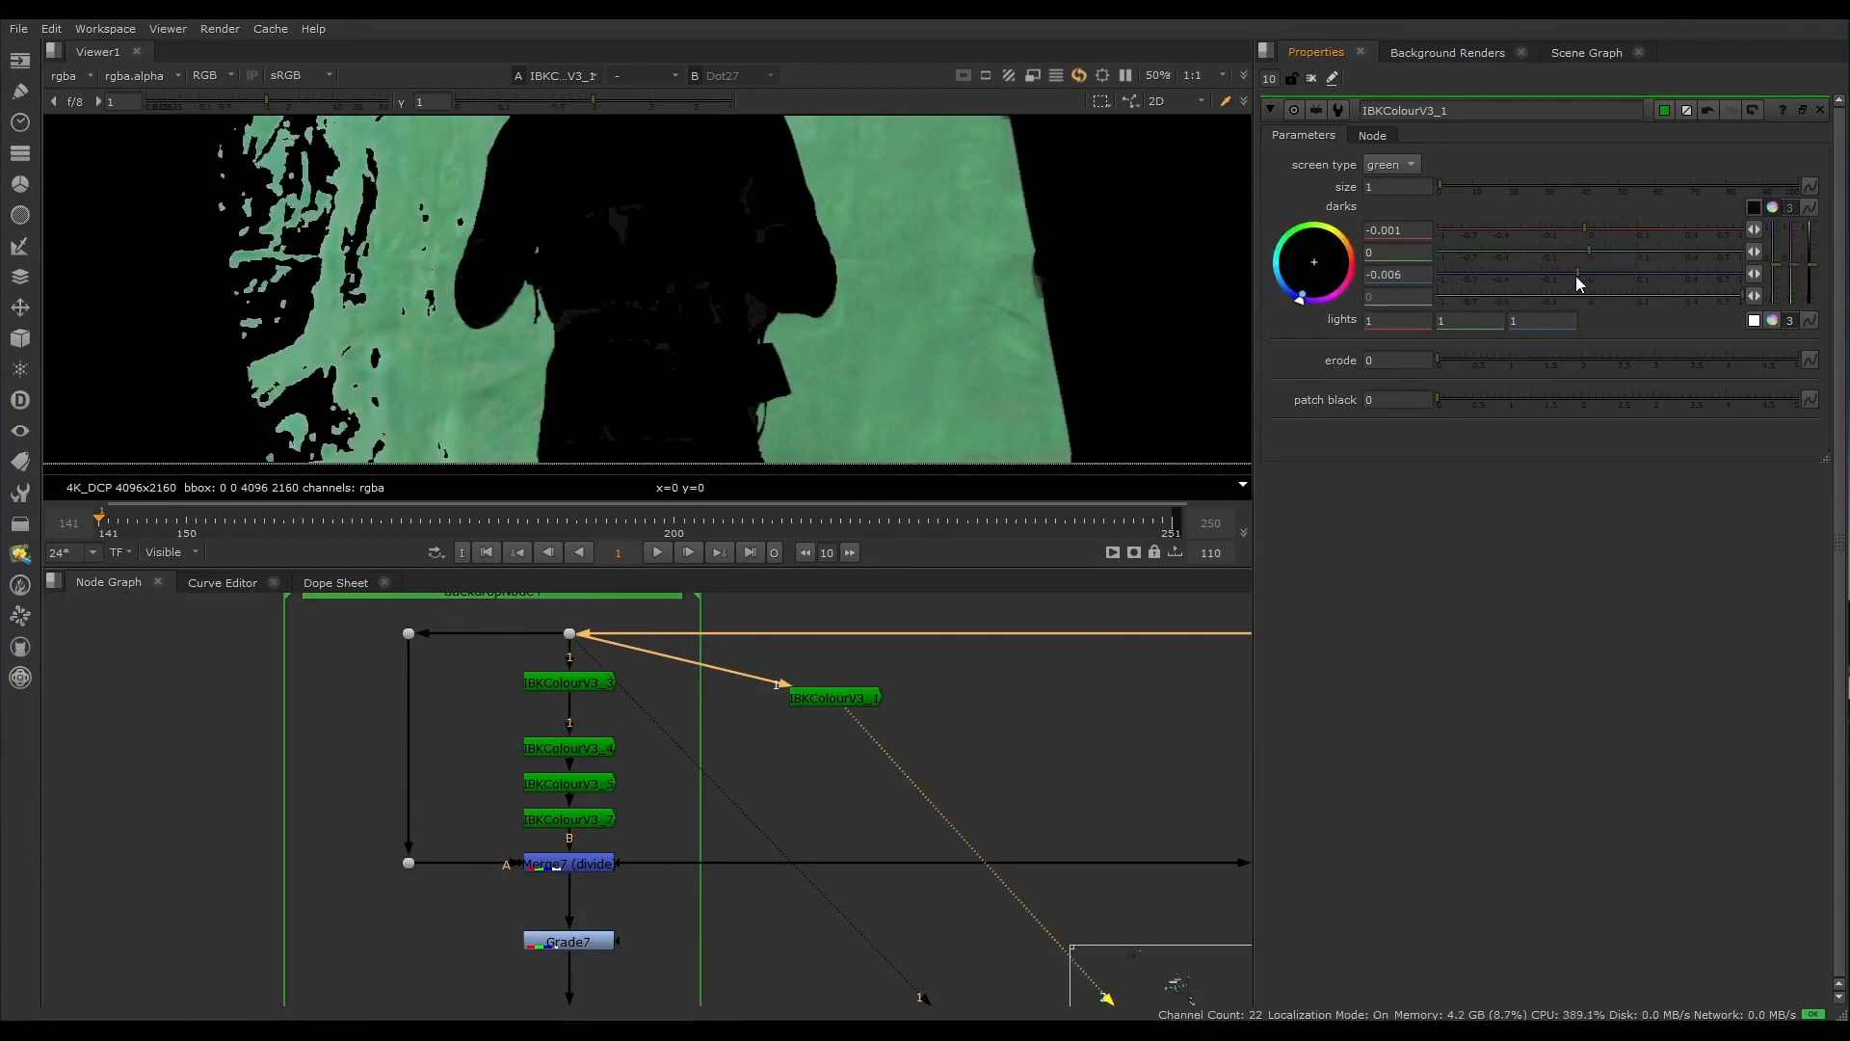
pyautogui.click(1771, 322)
pyautogui.click(1628, 341)
pyautogui.moveTo(1628, 341); pyautogui.dragTo(1612, 383)
pyautogui.scroll(-2, 678, 291)
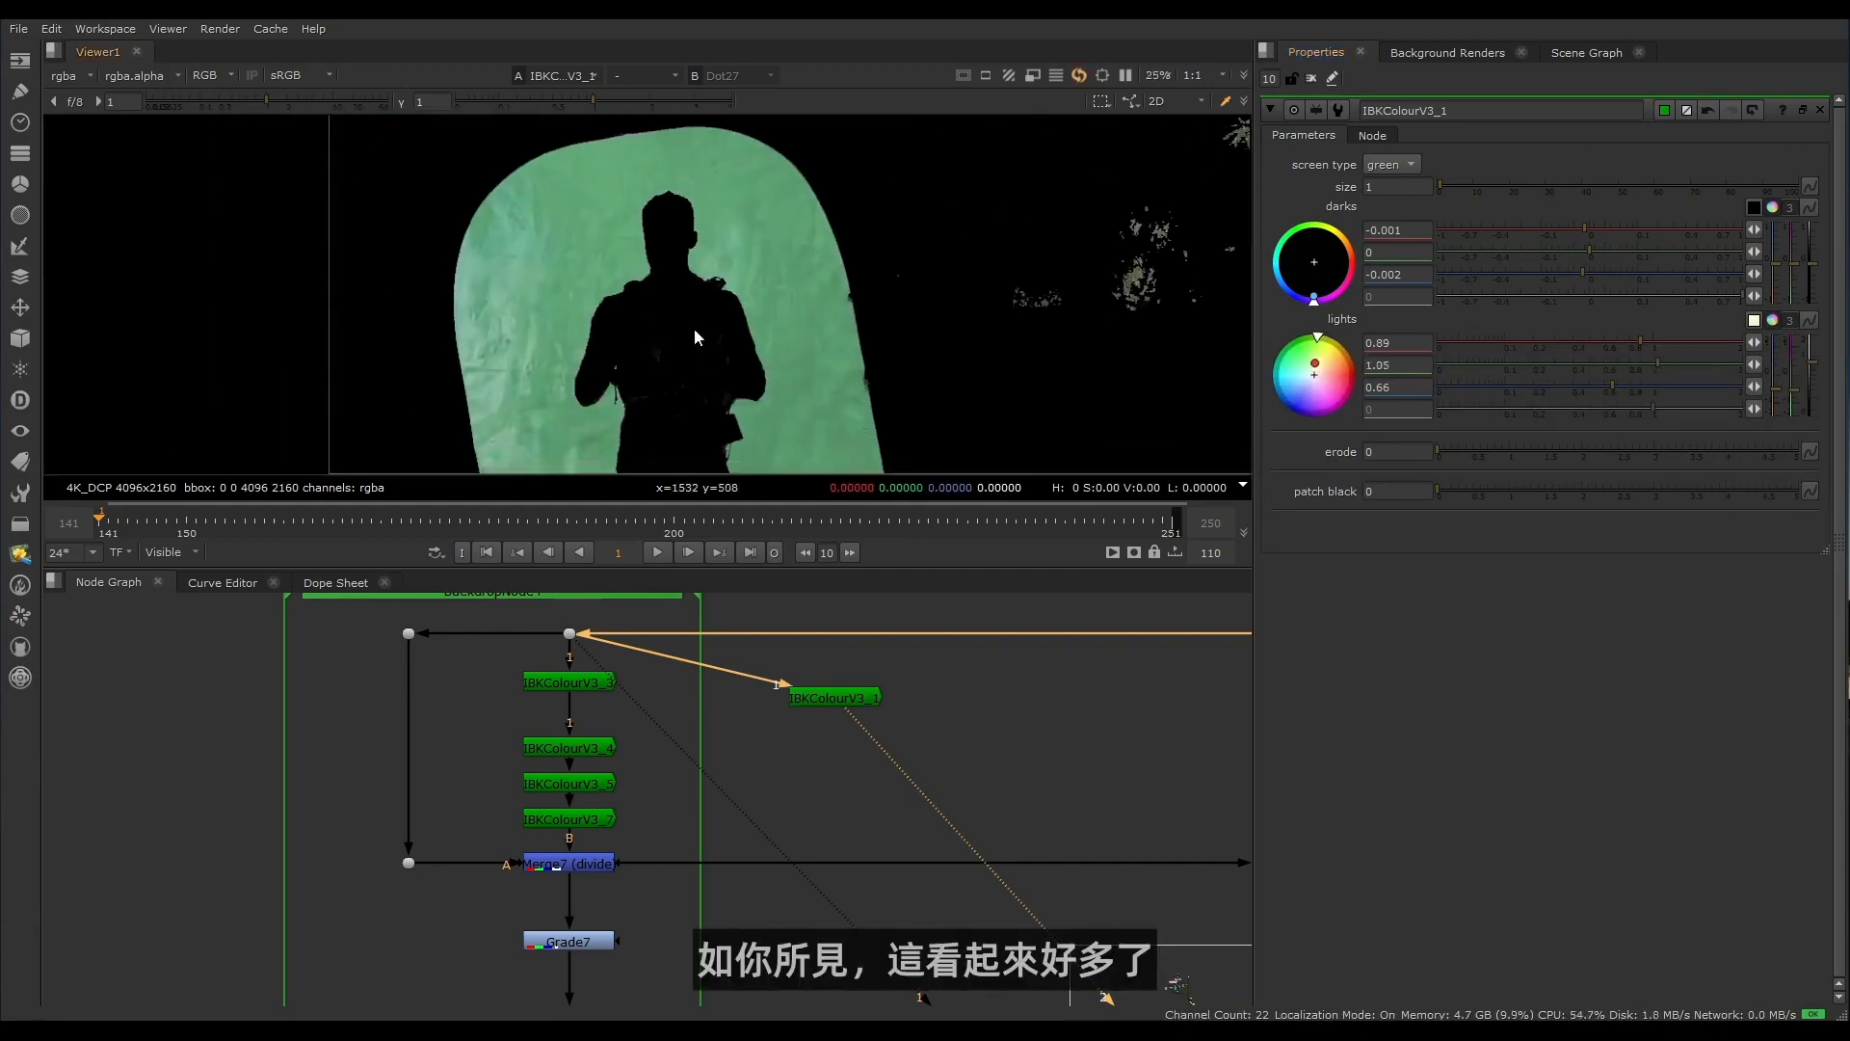
# Step: Inspect the soldier's silhouette closely for leftover dark patches picked up inside the body
pyautogui.scroll(5, 655, 323)
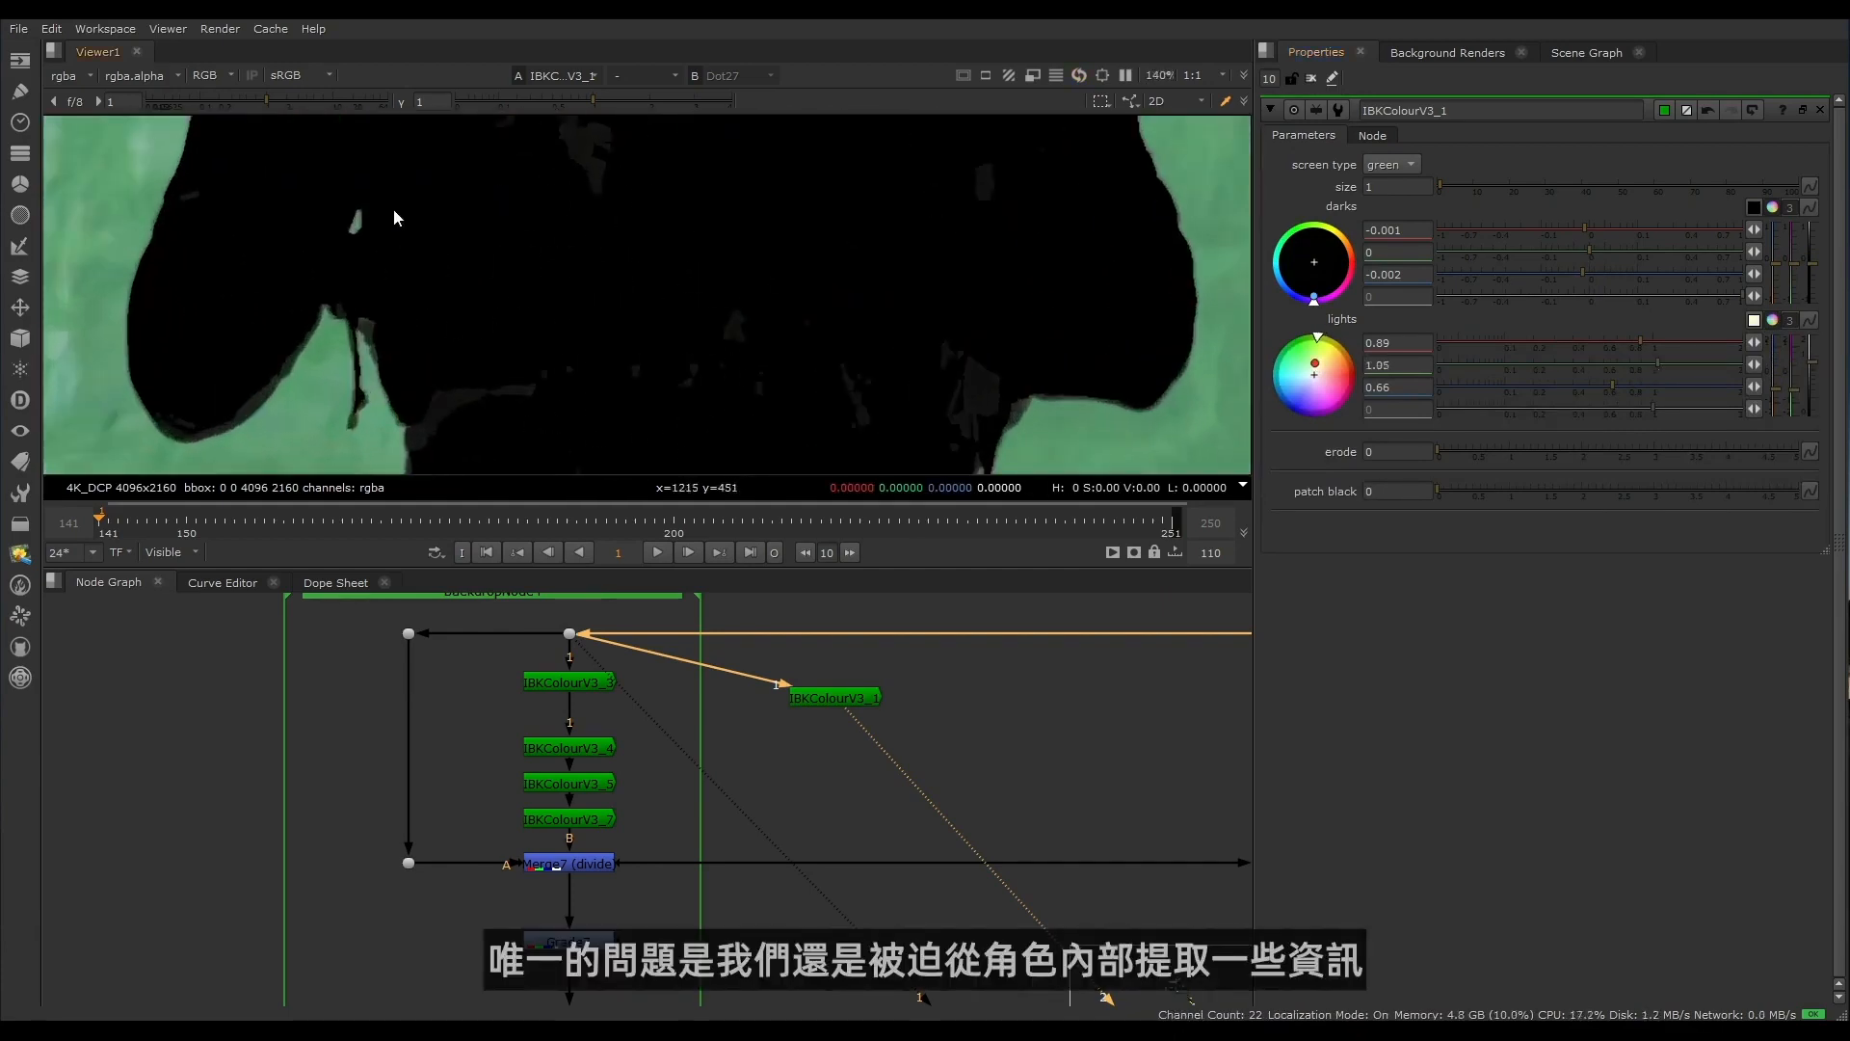
pyautogui.scroll(-1, 571, 310)
pyautogui.moveTo(615, 310); pyautogui.dragTo(528, 333, button='middle')
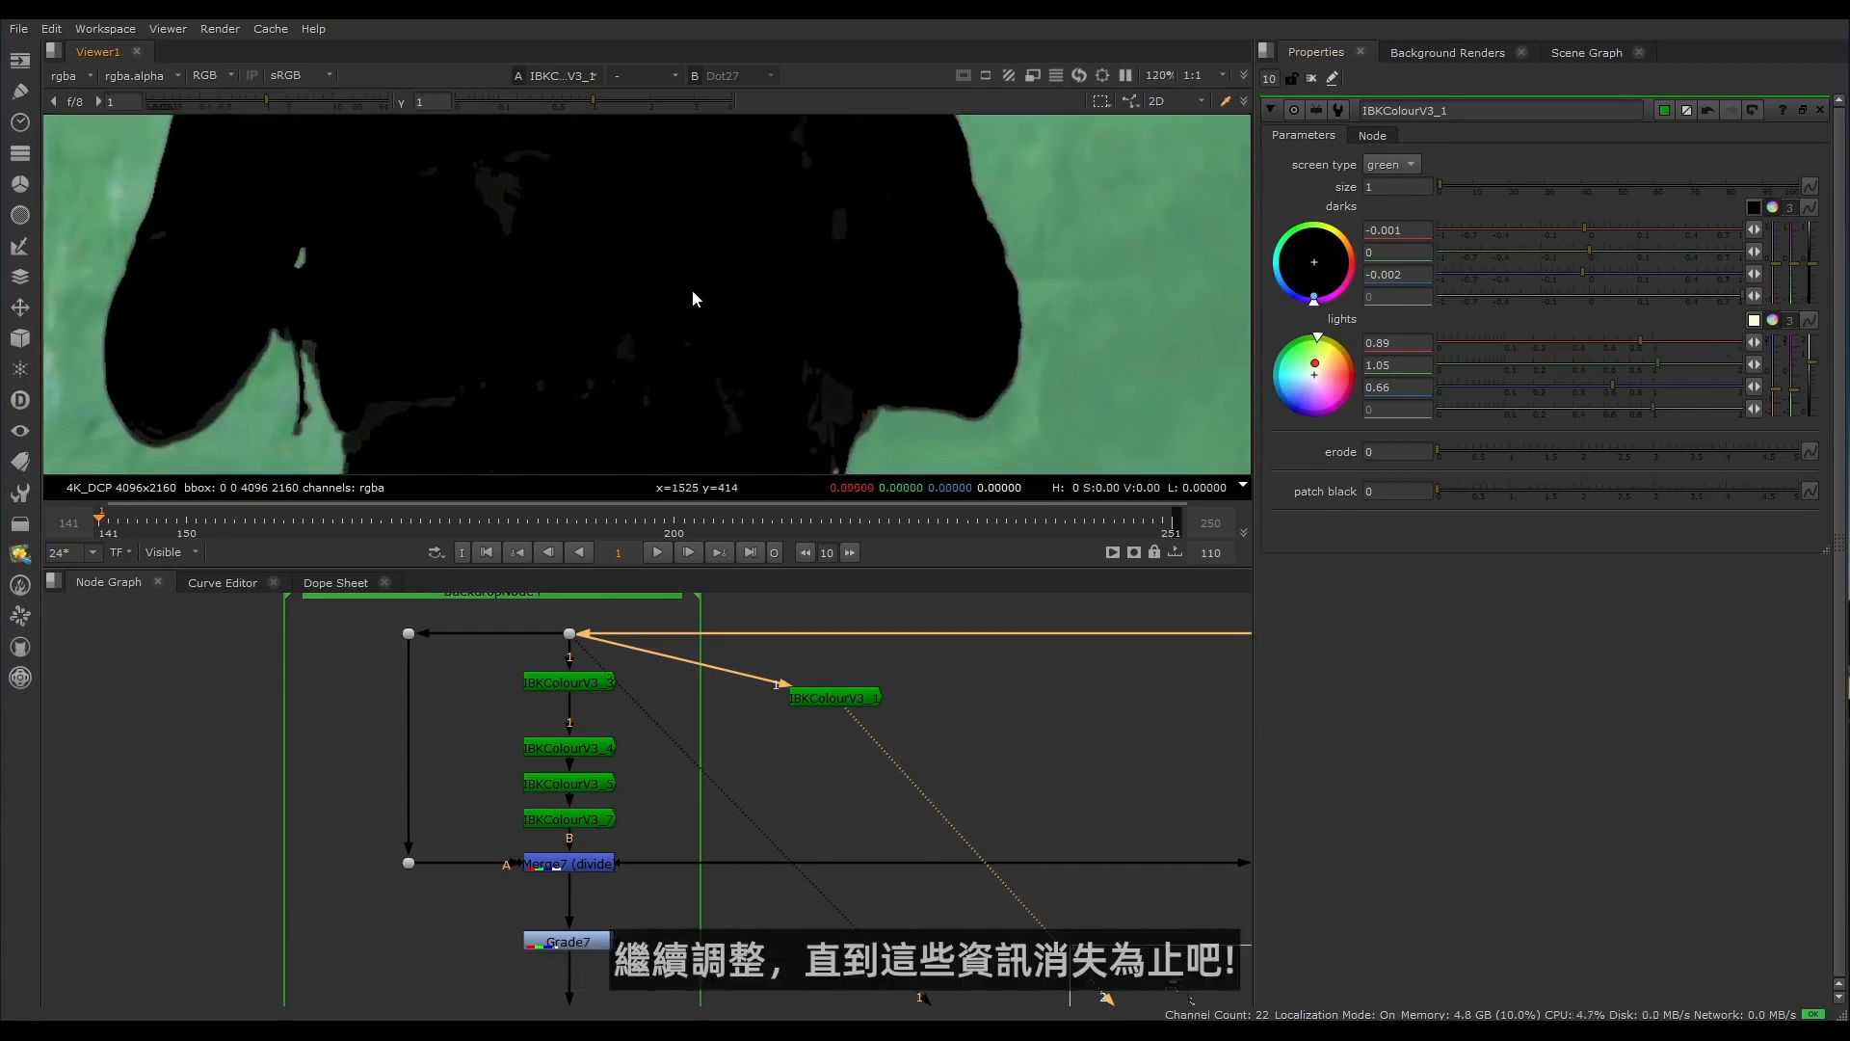
pyautogui.scroll(-1, 691, 289)
pyautogui.moveTo(692, 286); pyautogui.dragTo(756, 332, button='middle')
pyautogui.scroll(4, 656, 299)
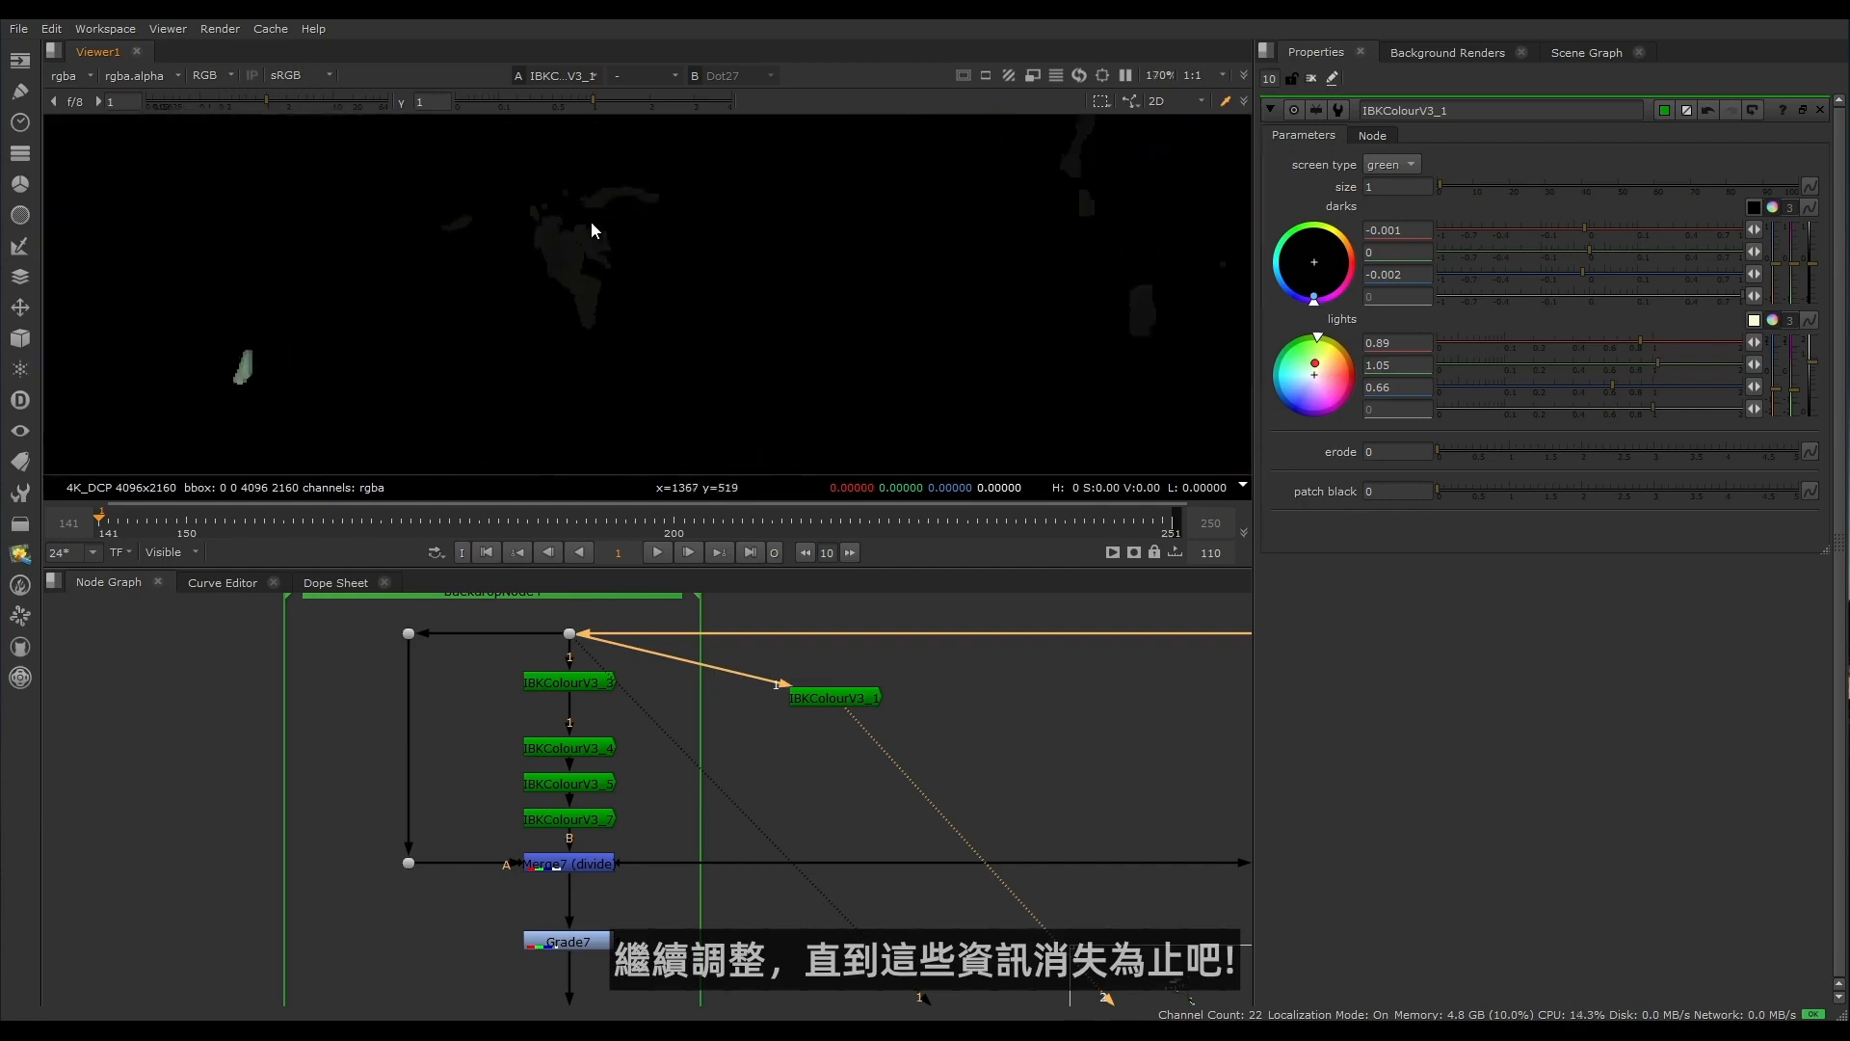
pyautogui.scroll(4, 590, 224)
pyautogui.scroll(-5, 573, 263)
pyautogui.moveTo(446, 160)
pyautogui.mouseDown()
pyautogui.moveTo(532, 274)
pyautogui.moveTo(647, 367)
pyautogui.mouseUp()
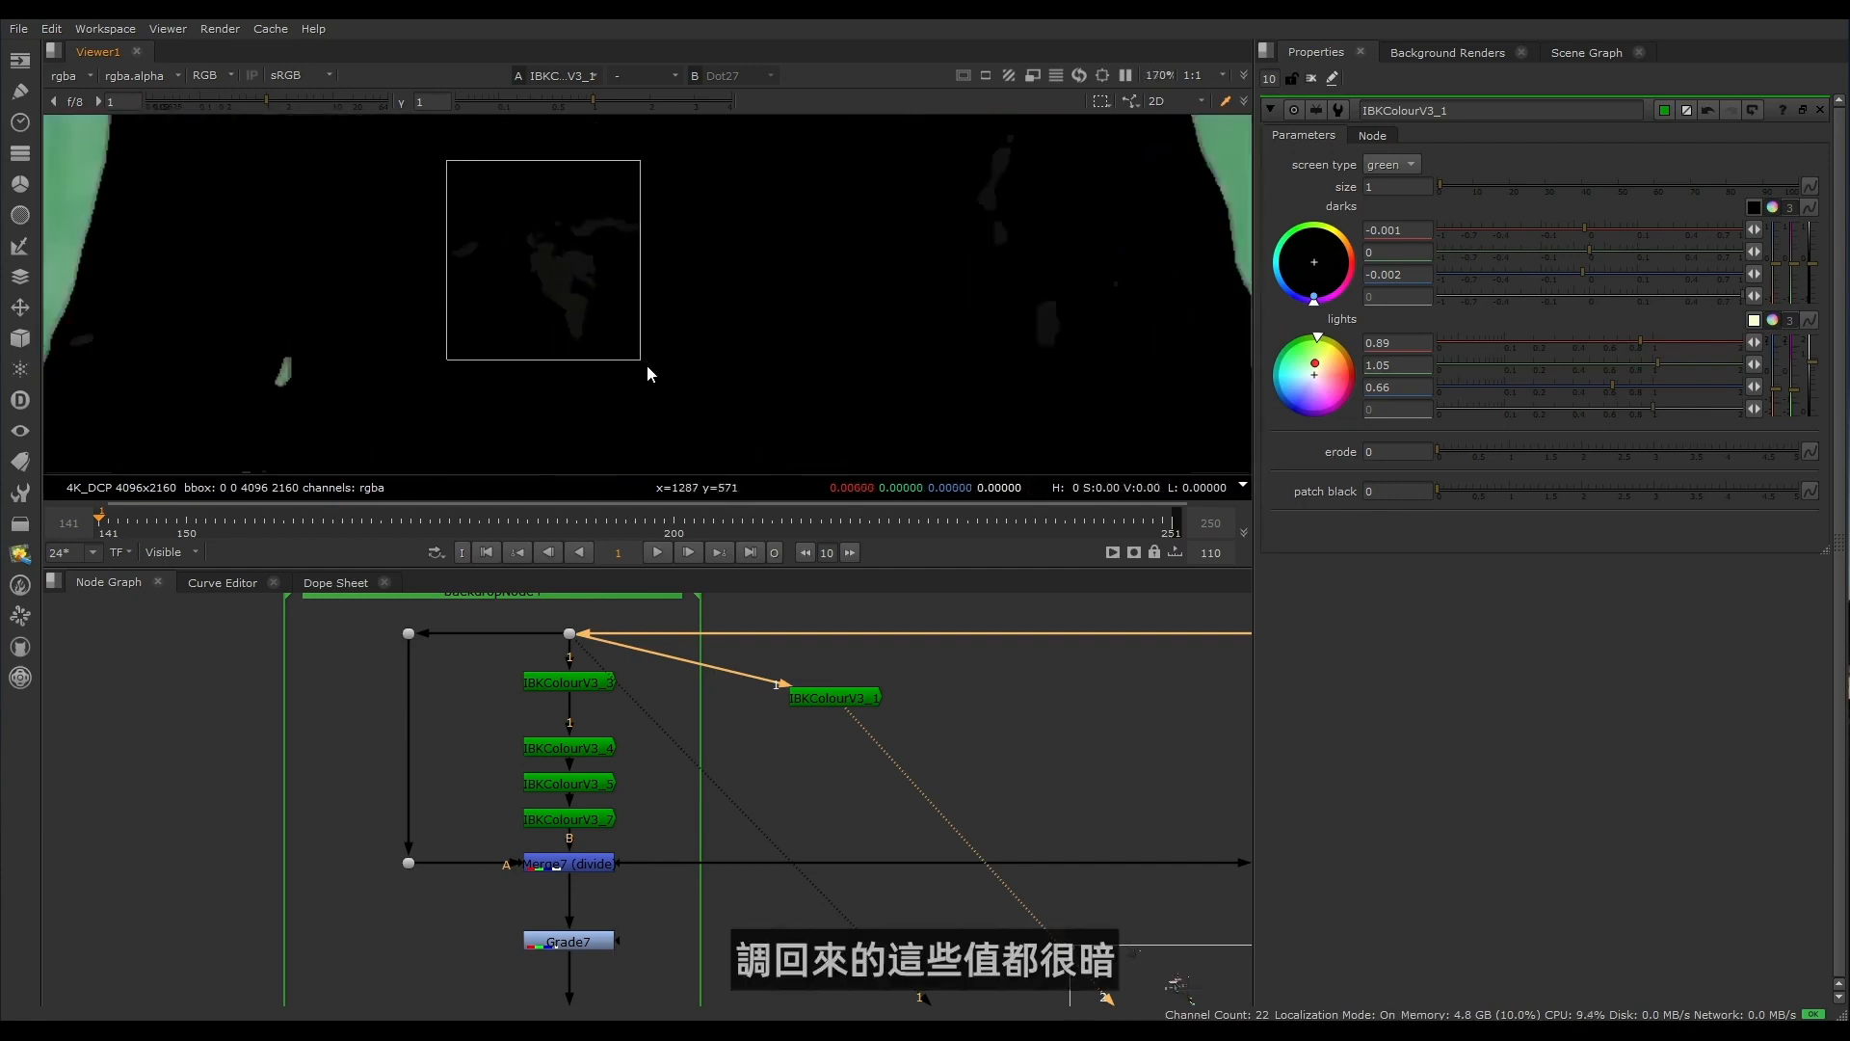
# Step: Reset the IBKColour node's red and blue darks values to 0
pyautogui.click(1592, 231)
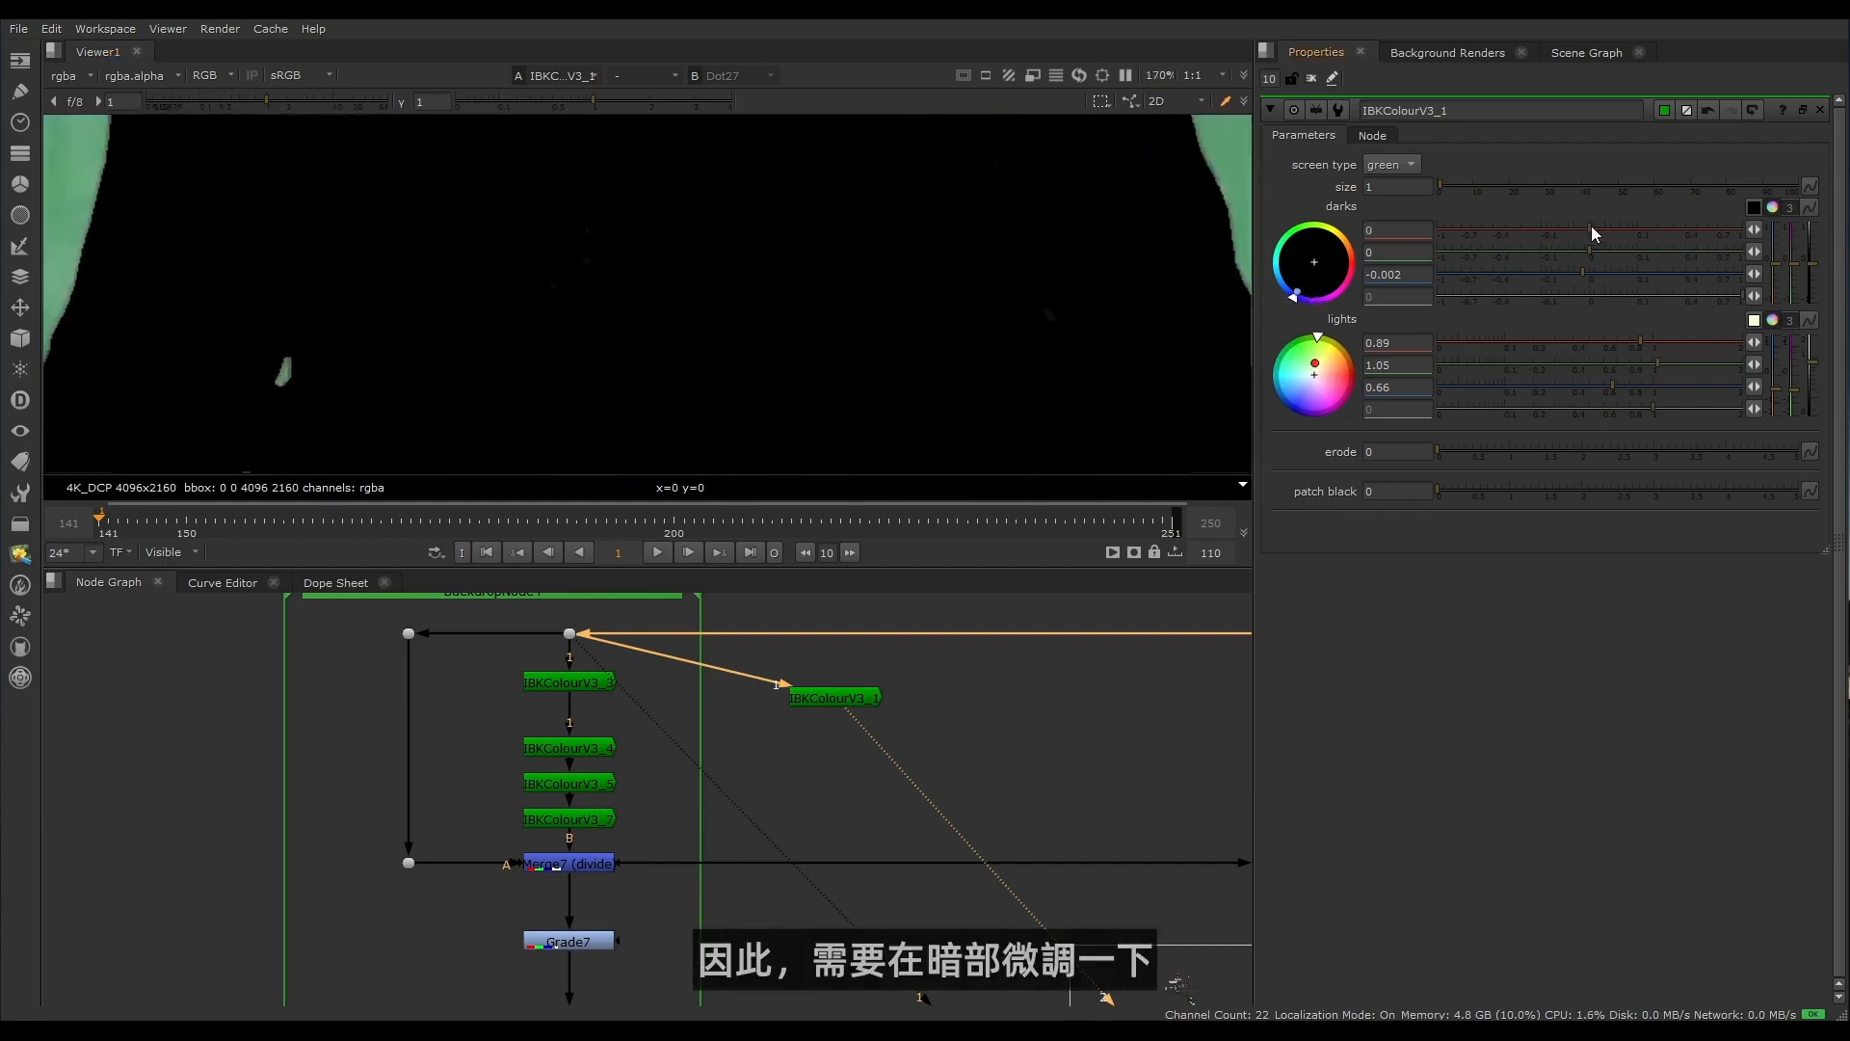
pyautogui.keyDown('ctrl'); pyautogui.click(1594, 275); pyautogui.keyUp('ctrl')
pyautogui.scroll(-4, 595, 206)
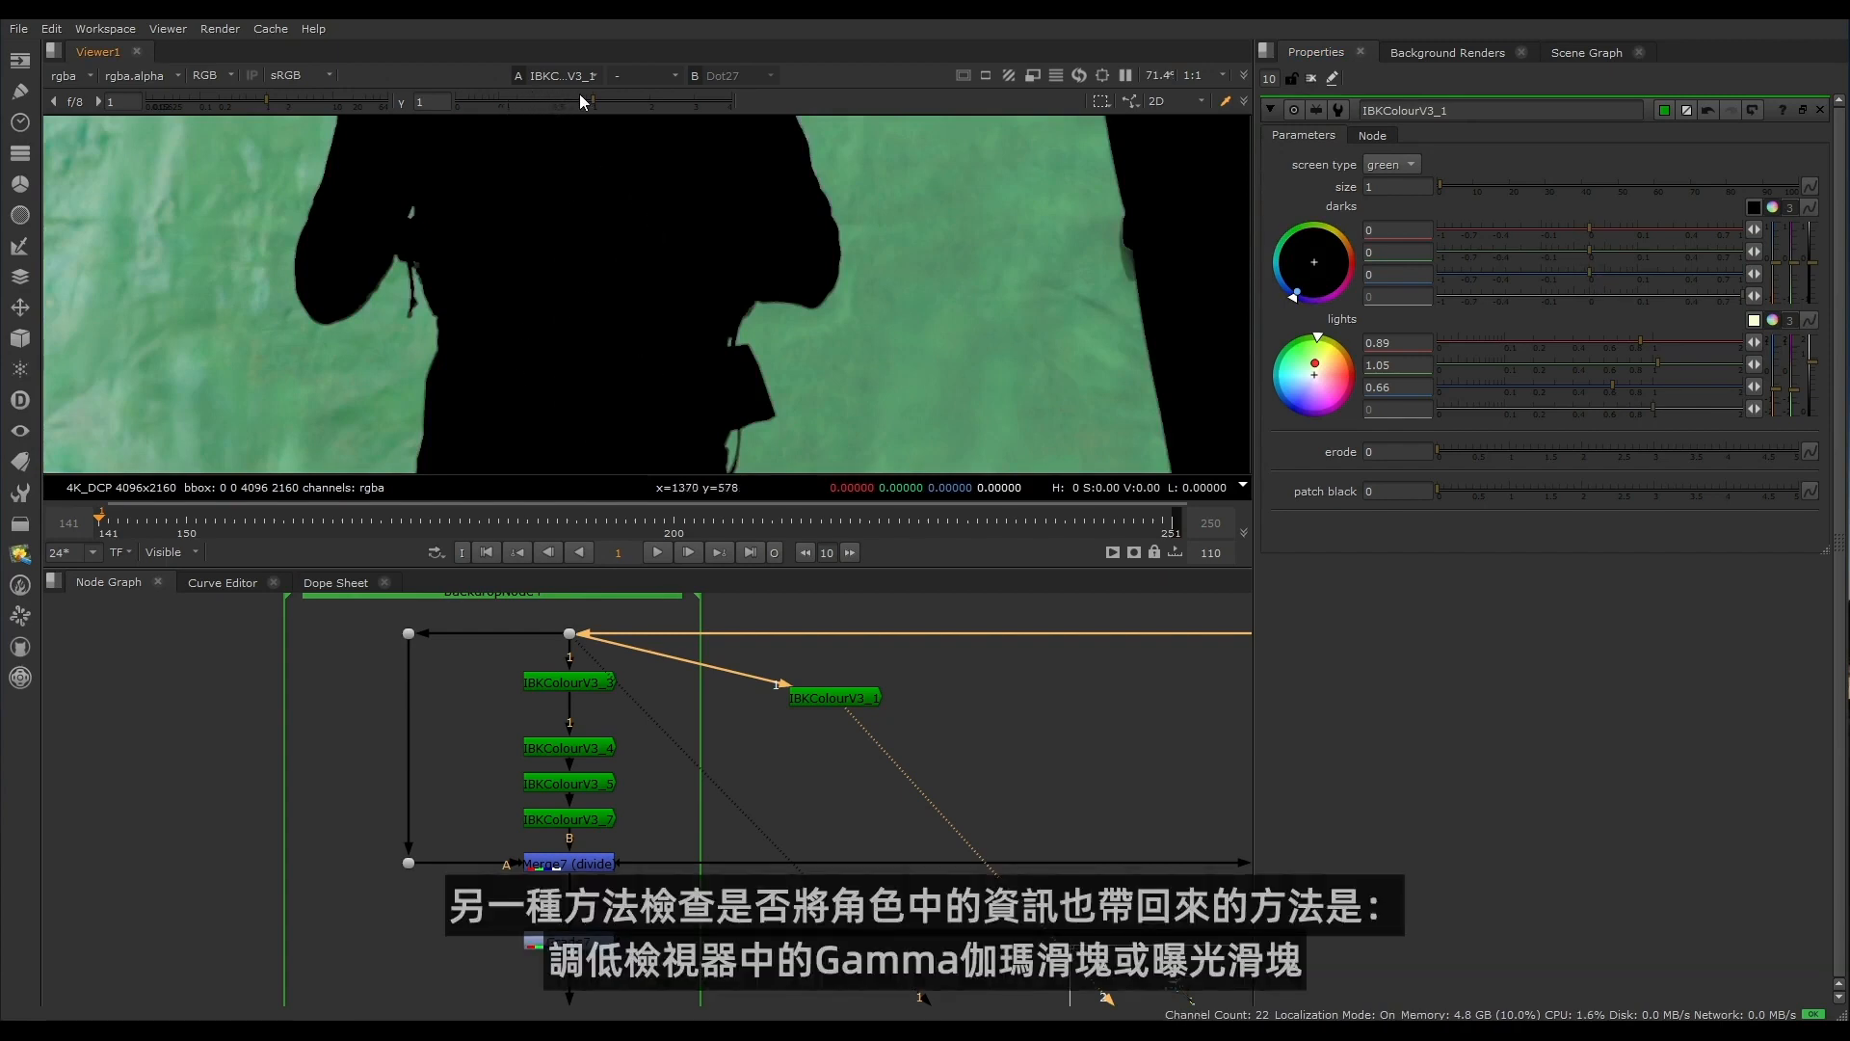
# Step: Check the soldier's silhouette by shifting the viewer's gamma and exposure, and inspect the areas outside the green screen
pyautogui.moveTo(587, 96)
pyautogui.mouseDown()
pyautogui.moveTo(551, 94)
pyautogui.moveTo(604, 95)
pyautogui.moveTo(582, 96)
pyautogui.mouseUp()
pyautogui.moveTo(266, 102)
pyautogui.mouseDown()
pyautogui.moveTo(220, 100)
pyautogui.moveTo(252, 106)
pyautogui.mouseUp()
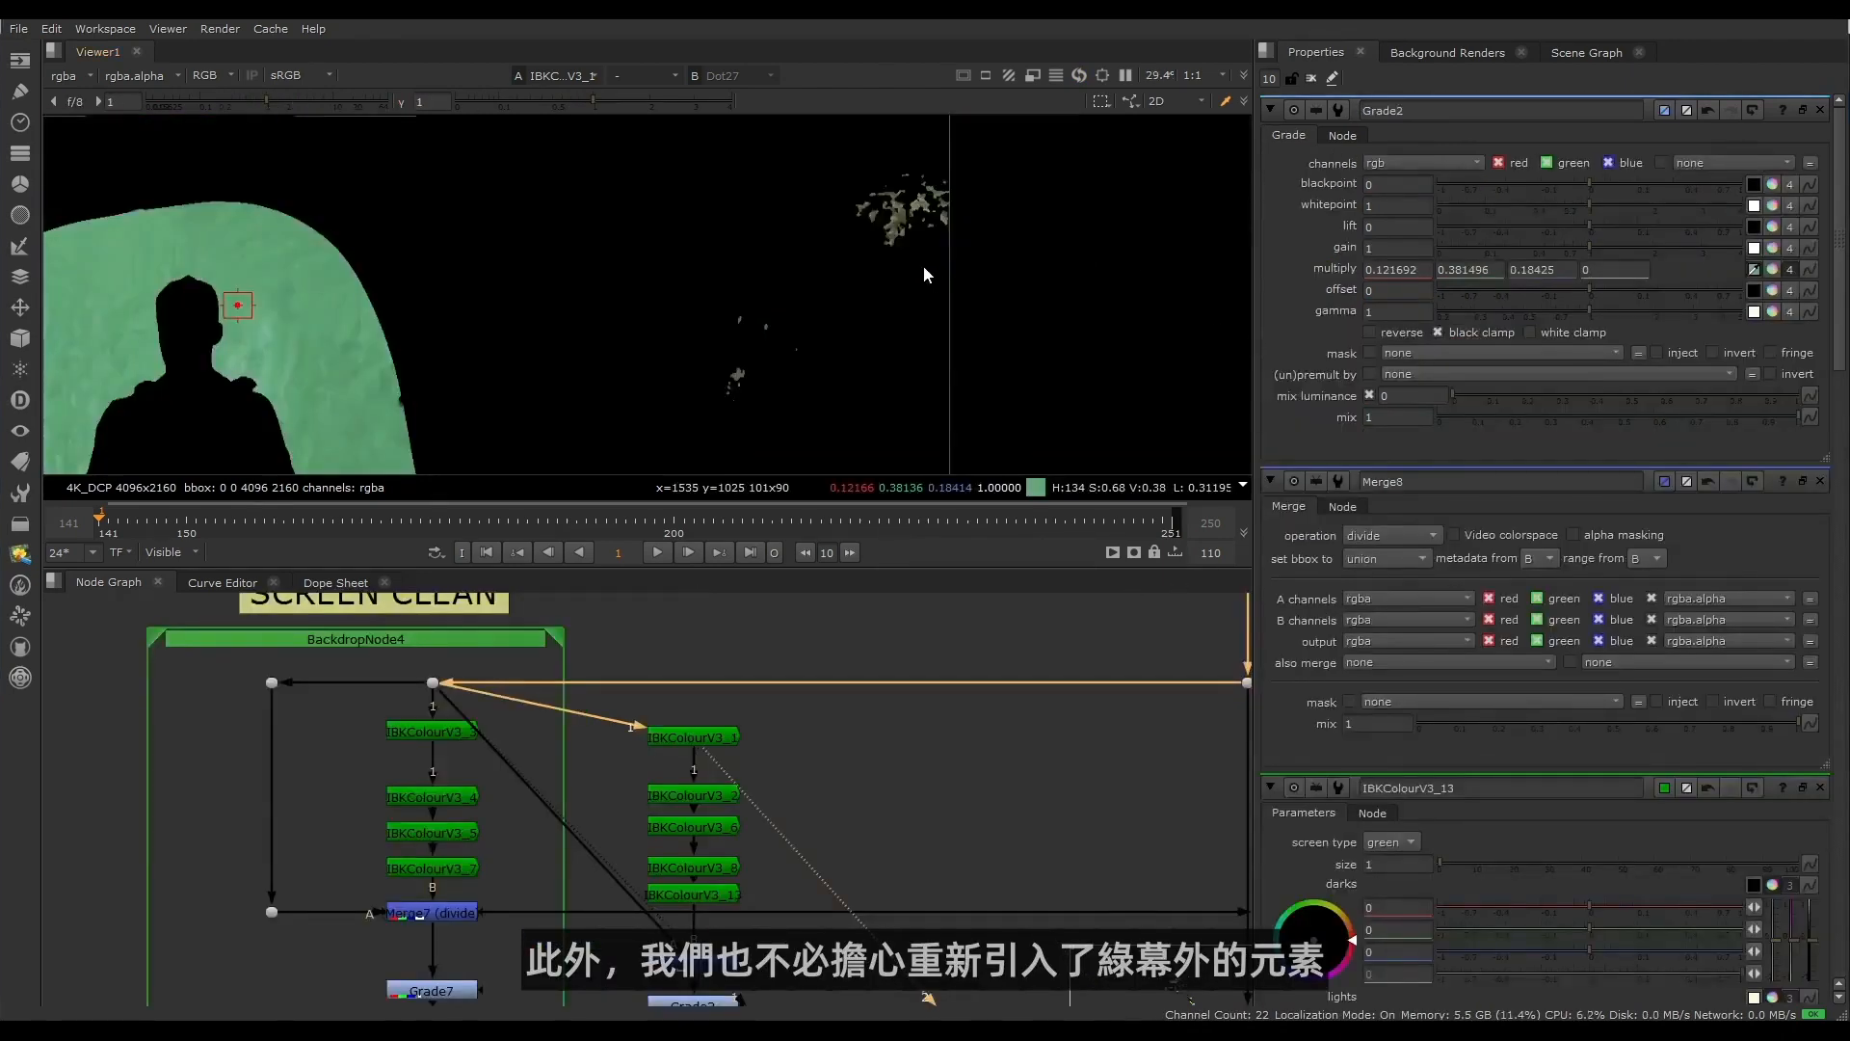
pyautogui.scroll(-3, 503, 310)
pyautogui.scroll(1, 701, 273)
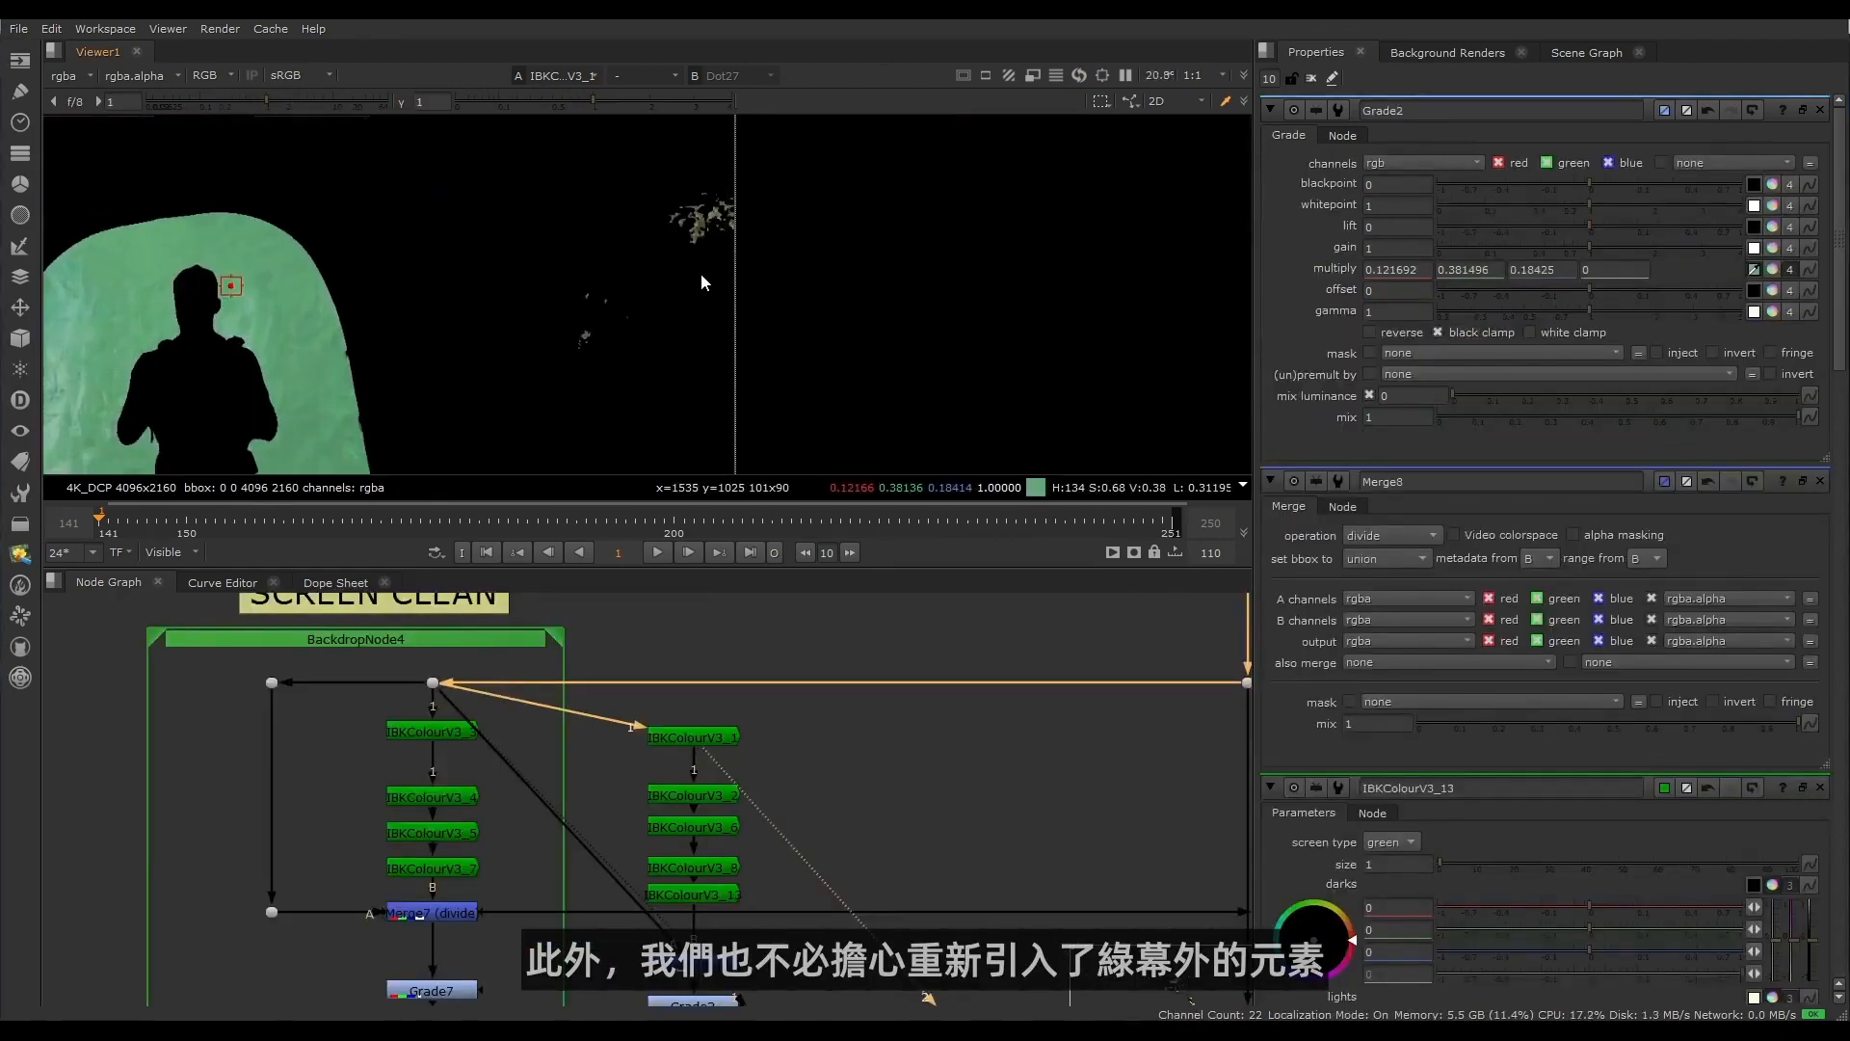
pyautogui.moveTo(790, 137); pyautogui.dragTo(472, 407)
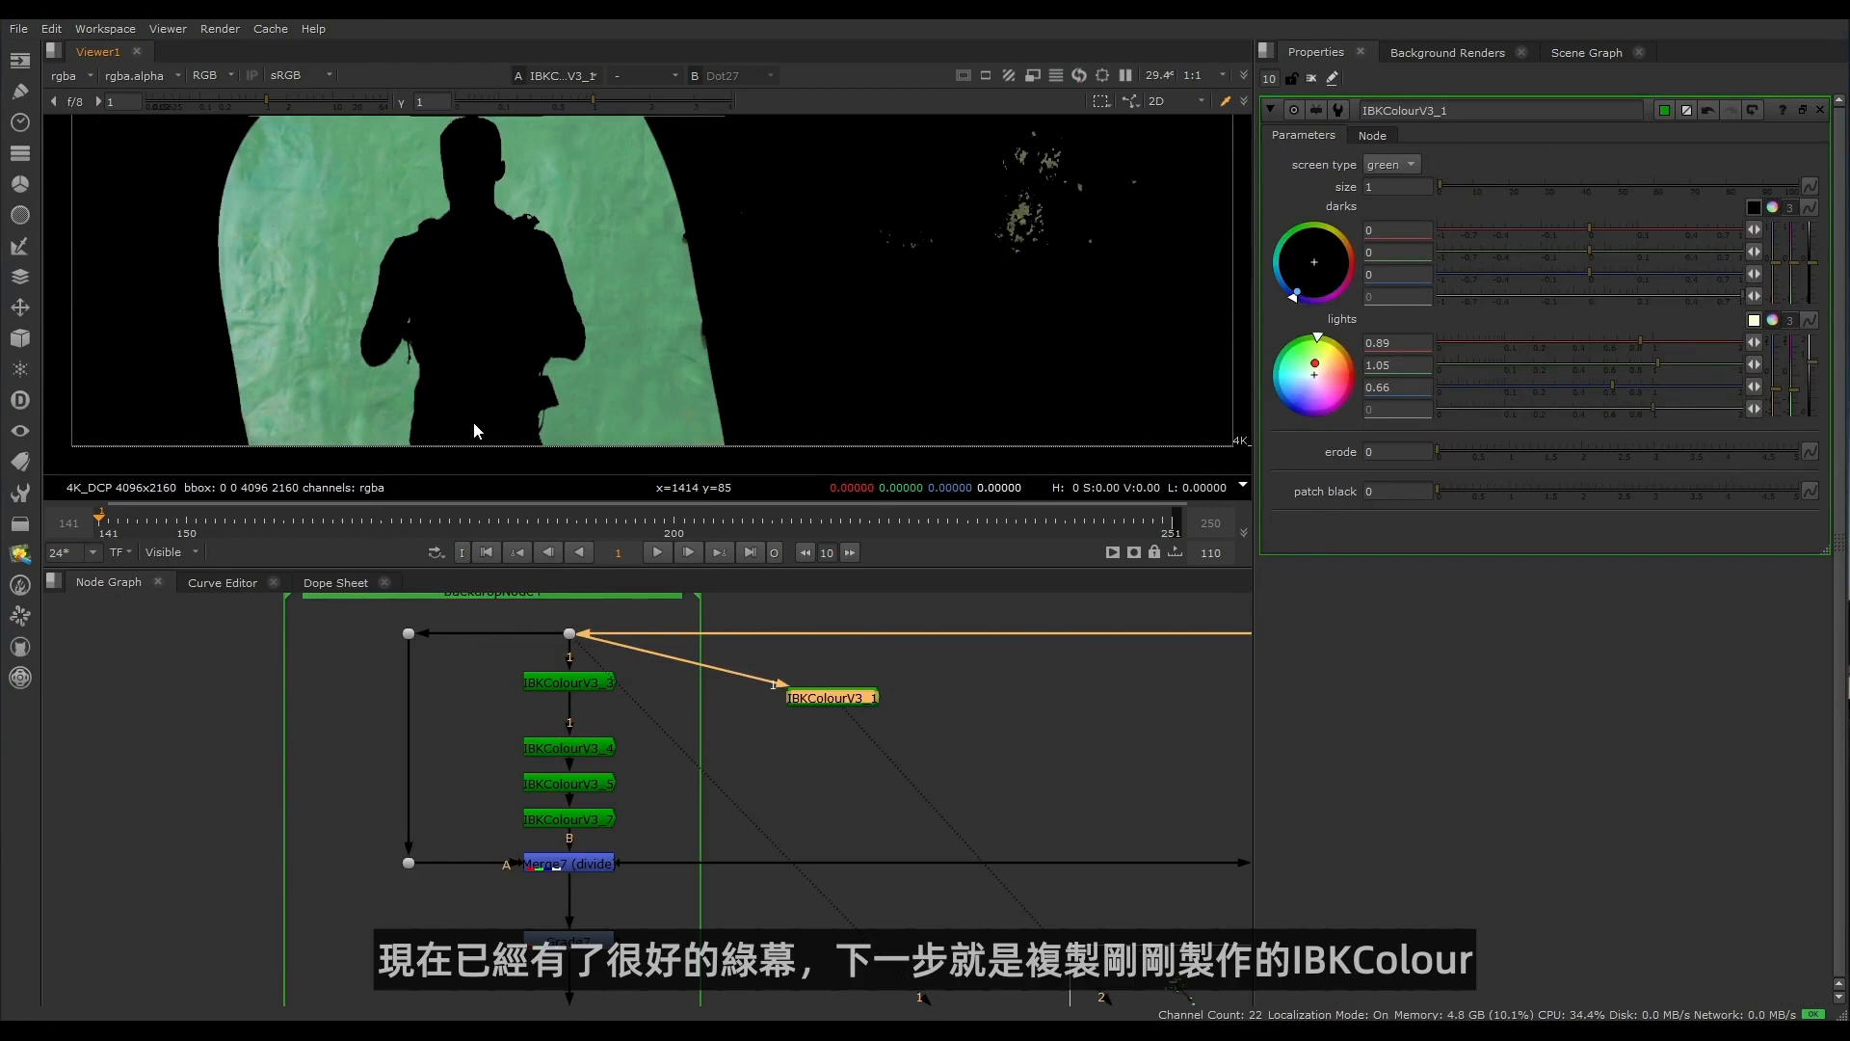
# Step: Duplicate the IBKColour node, place the copy directly beneath the original and open its properties
pyautogui.scroll(3, 674, 712)
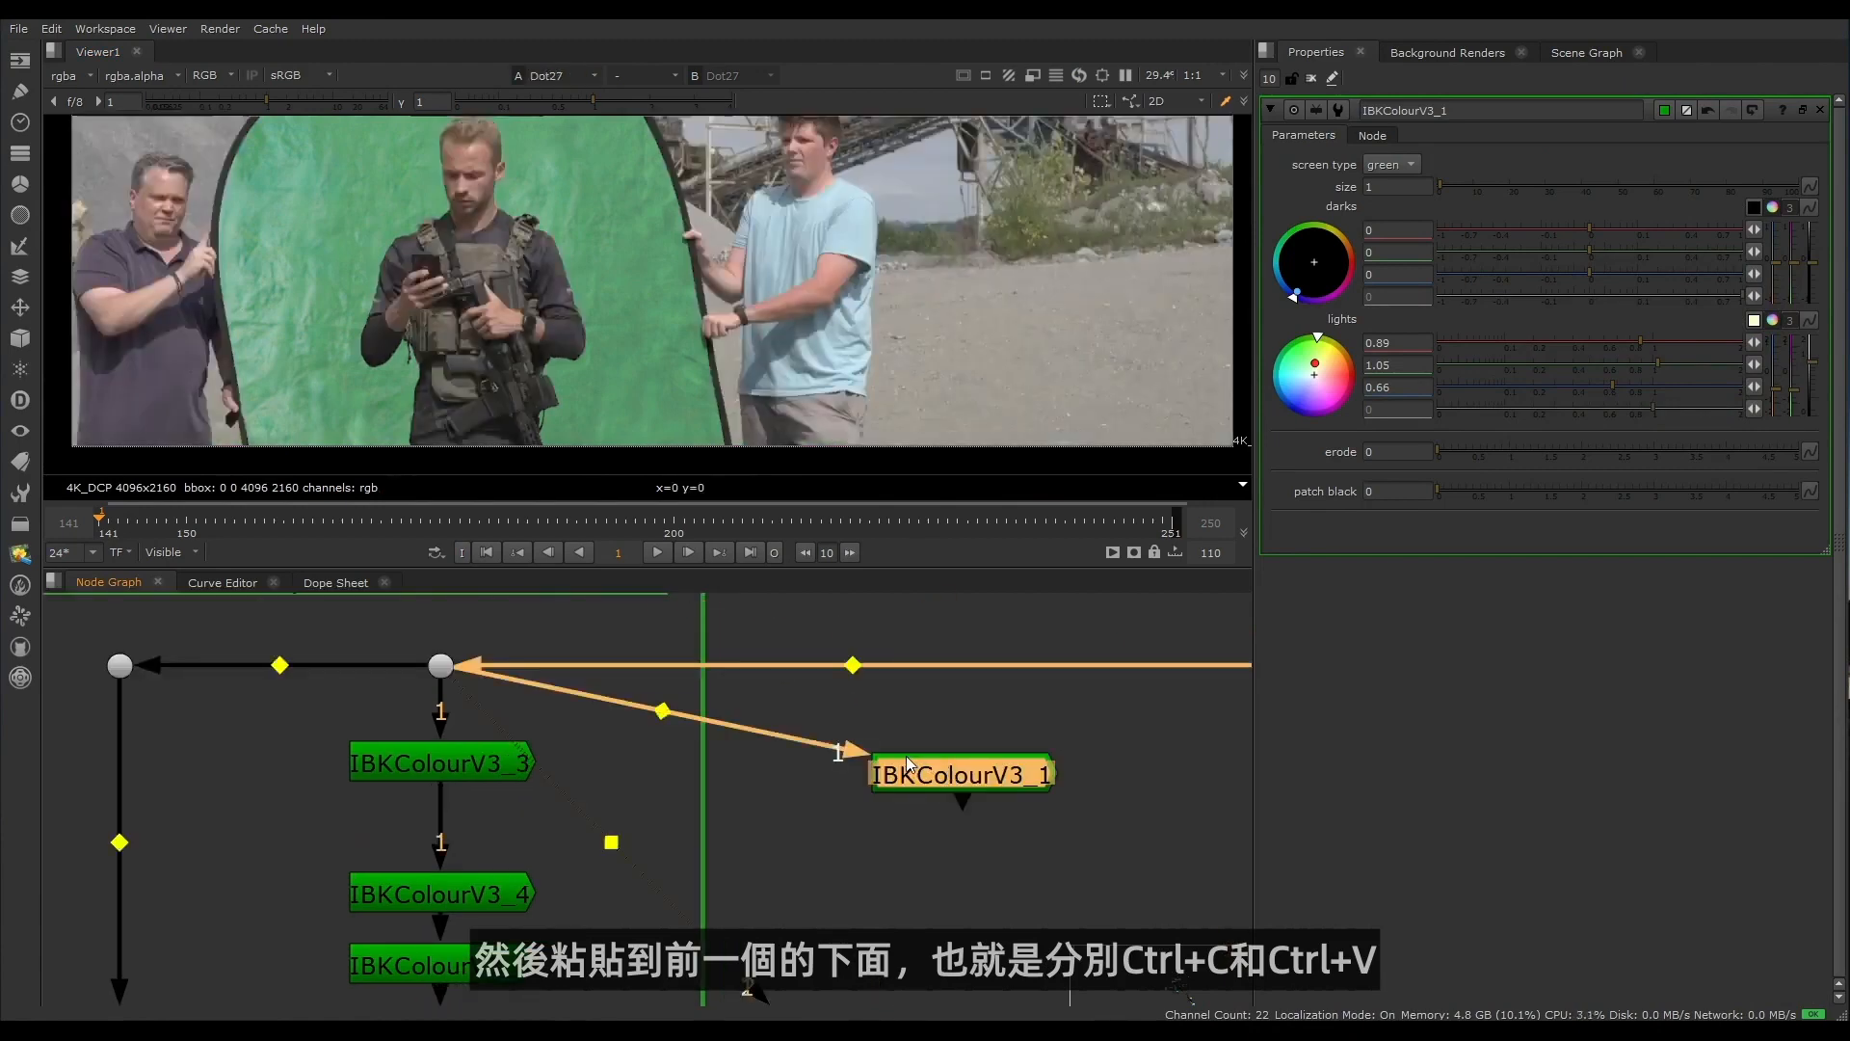
pyautogui.hotkey('ctrl', 'v')
pyautogui.moveTo(958, 826); pyautogui.dragTo(960, 882)
pyautogui.doubleClick(931, 893)
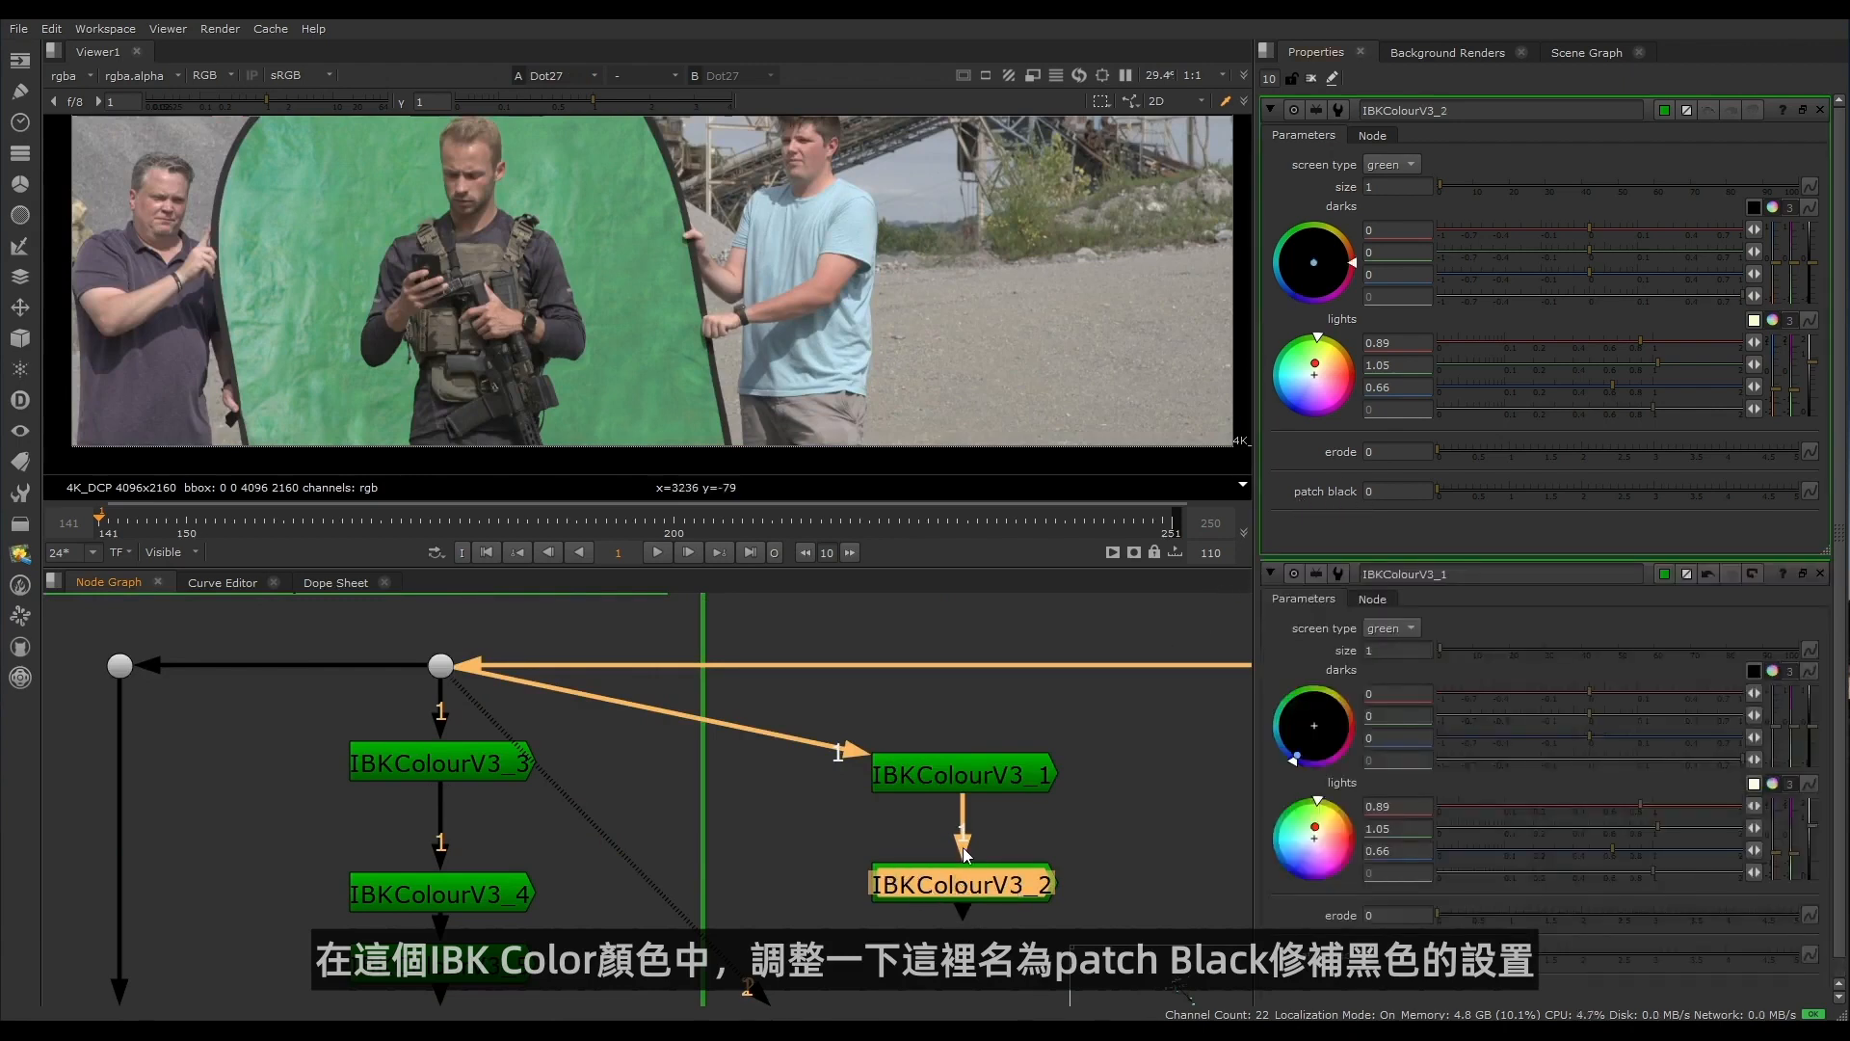
# Step: View the second IBKColour node's output and set its patch black to 10
pyautogui.press('1')
pyautogui.scroll(7, 524, 229)
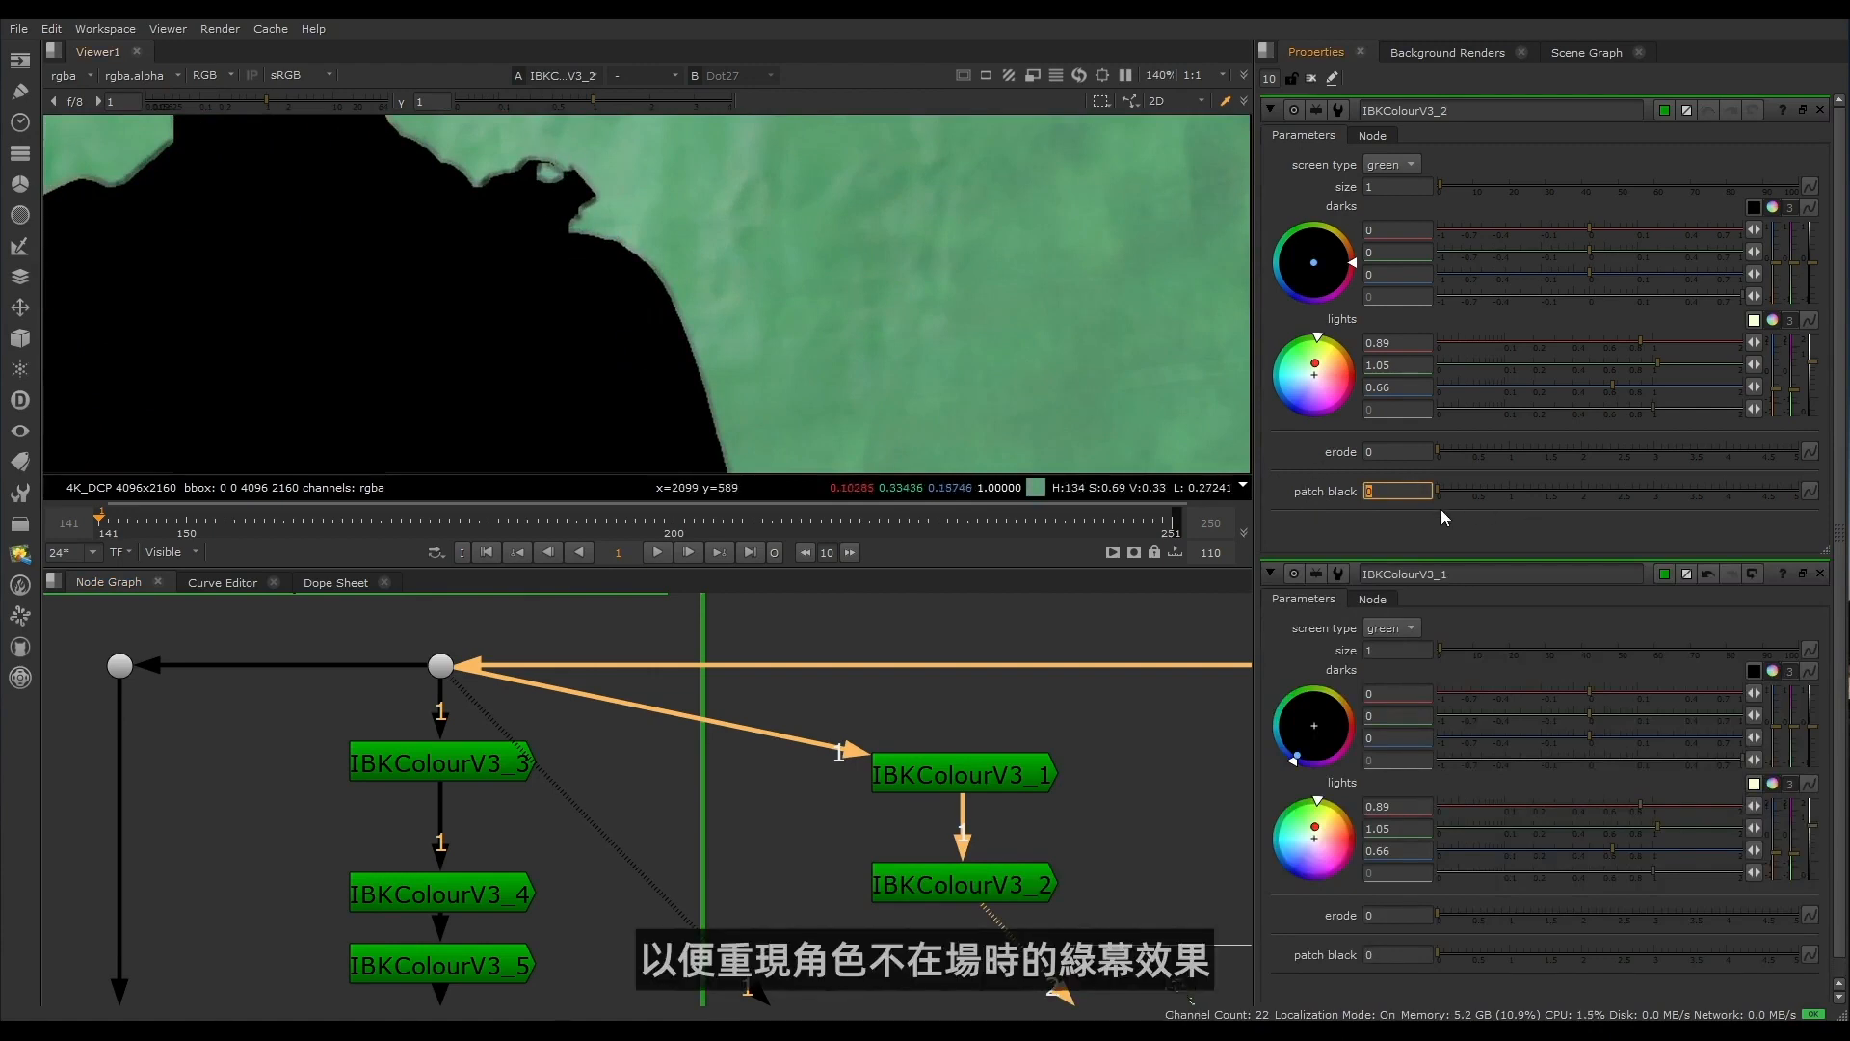
pyautogui.write('10')
pyautogui.press('Return')
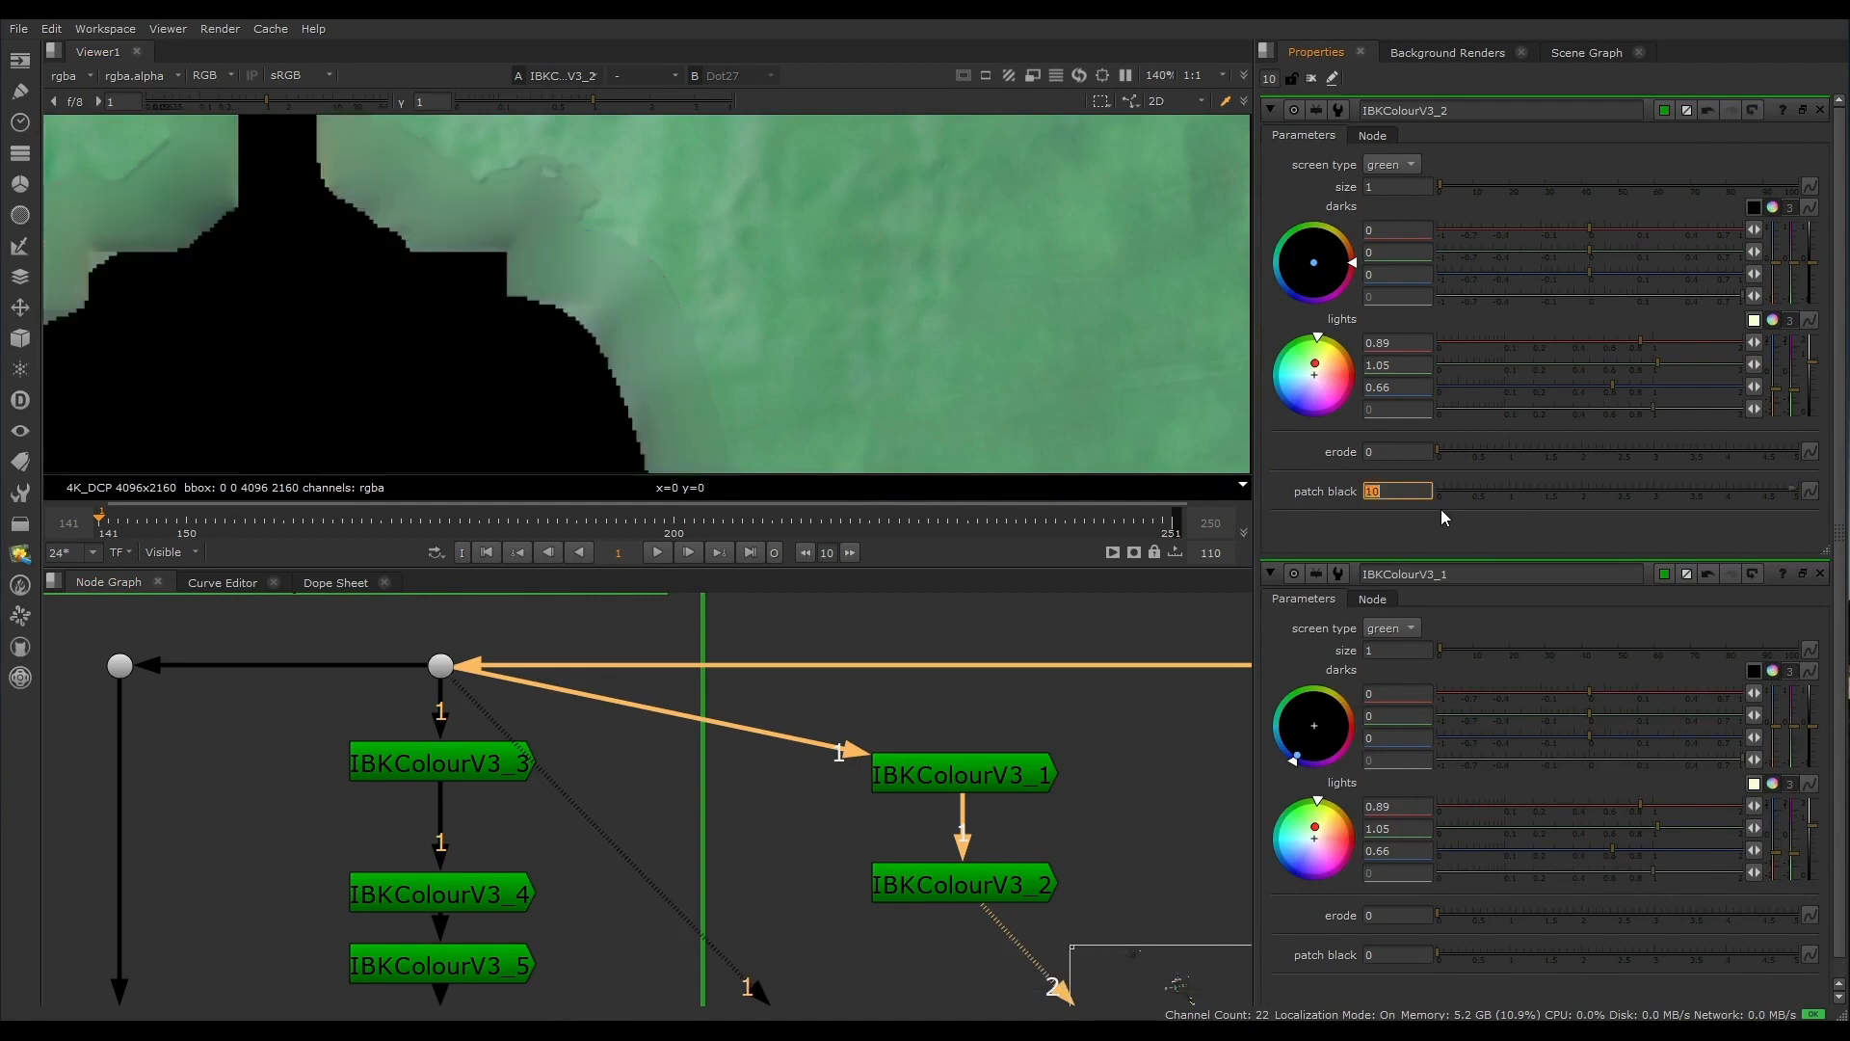
# Step: Inspect the patched edges around the soldier and try a patch black of 100 on the second IBKColour node
pyautogui.scroll(-3, 636, 320)
pyautogui.scroll(5, 738, 245)
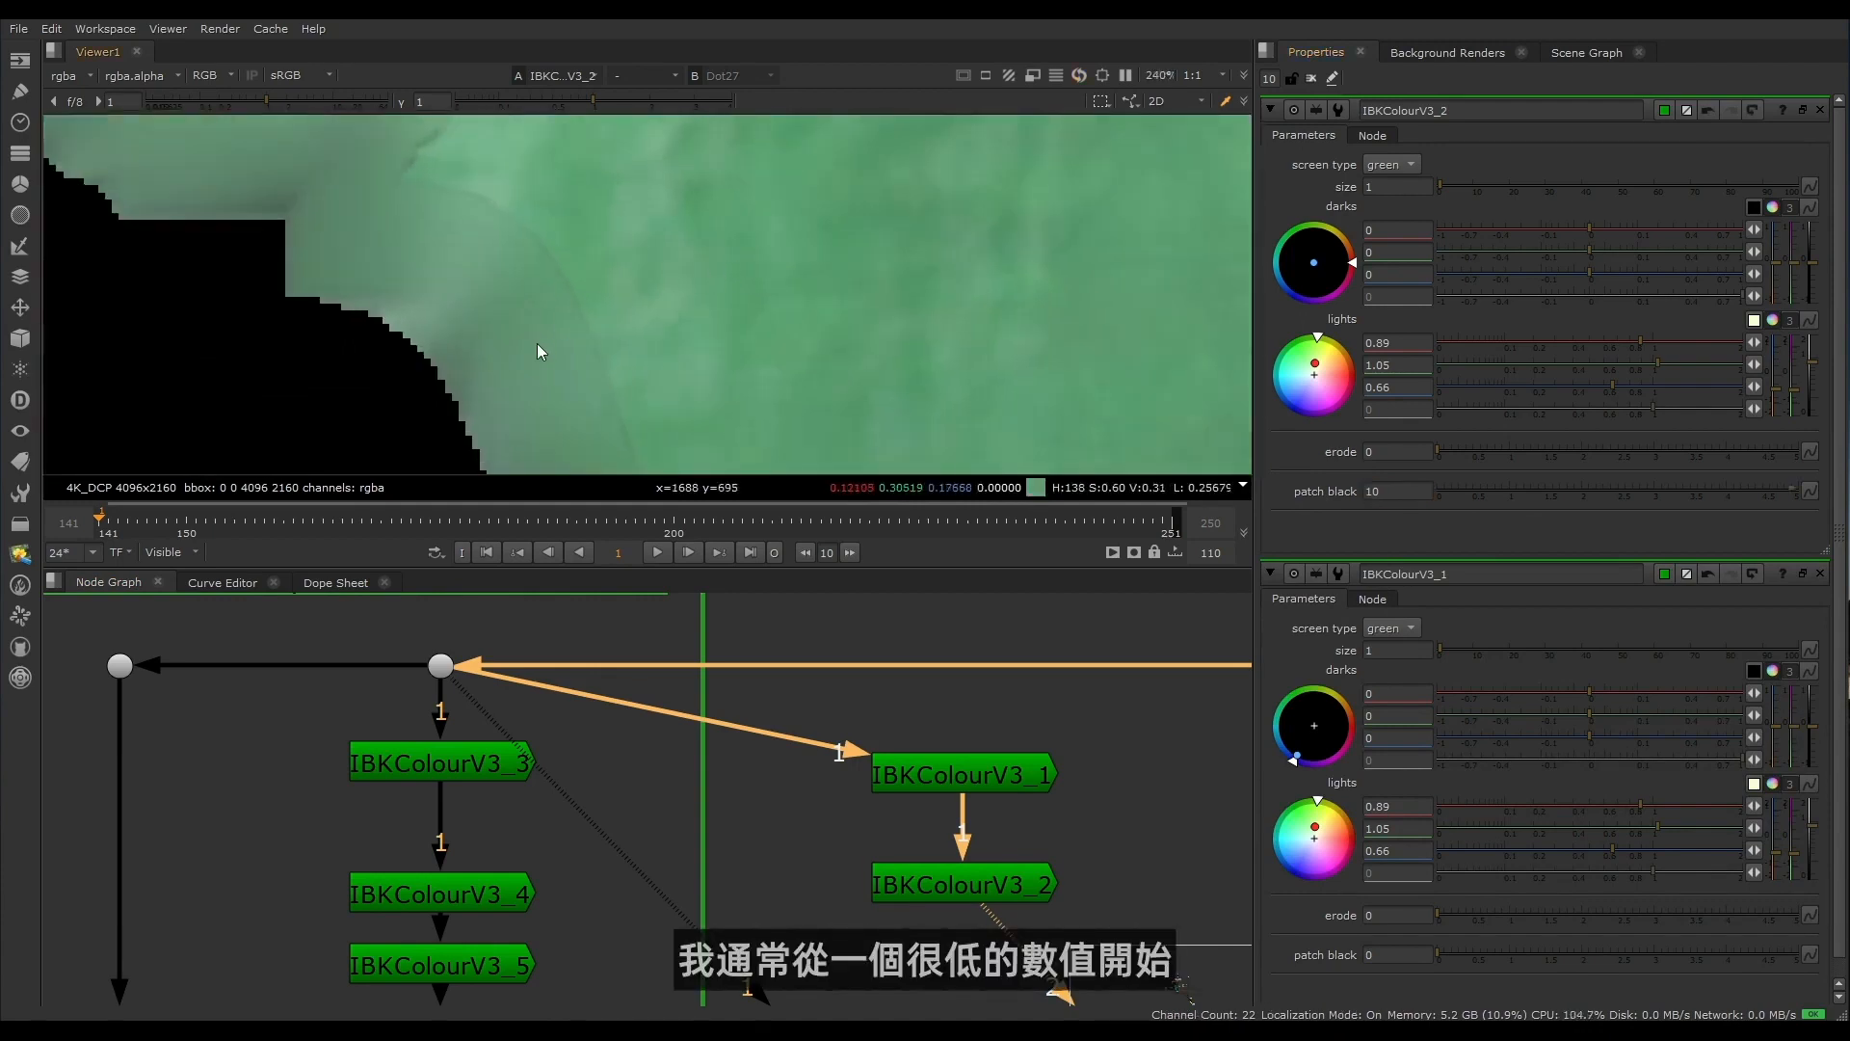
pyautogui.click(1282, 506)
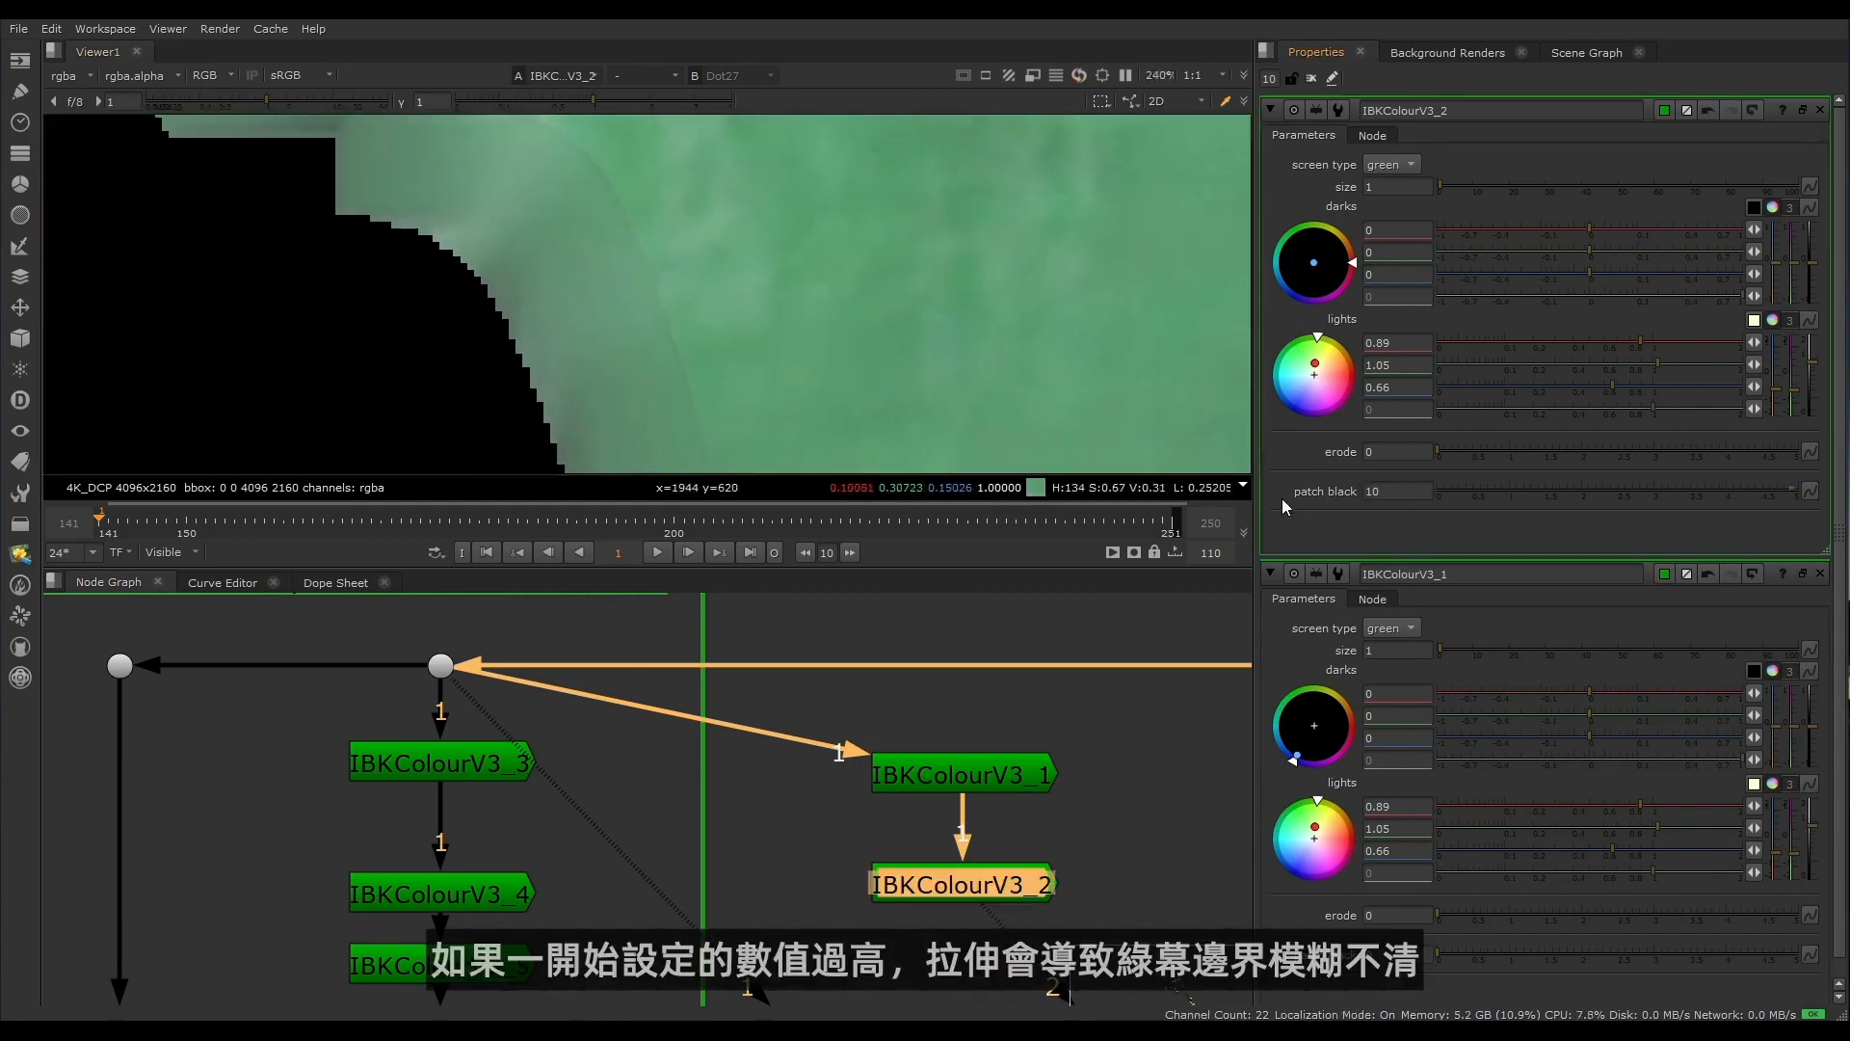
pyautogui.doubleClick(1389, 494)
pyautogui.write('1')
pyautogui.press('Return')
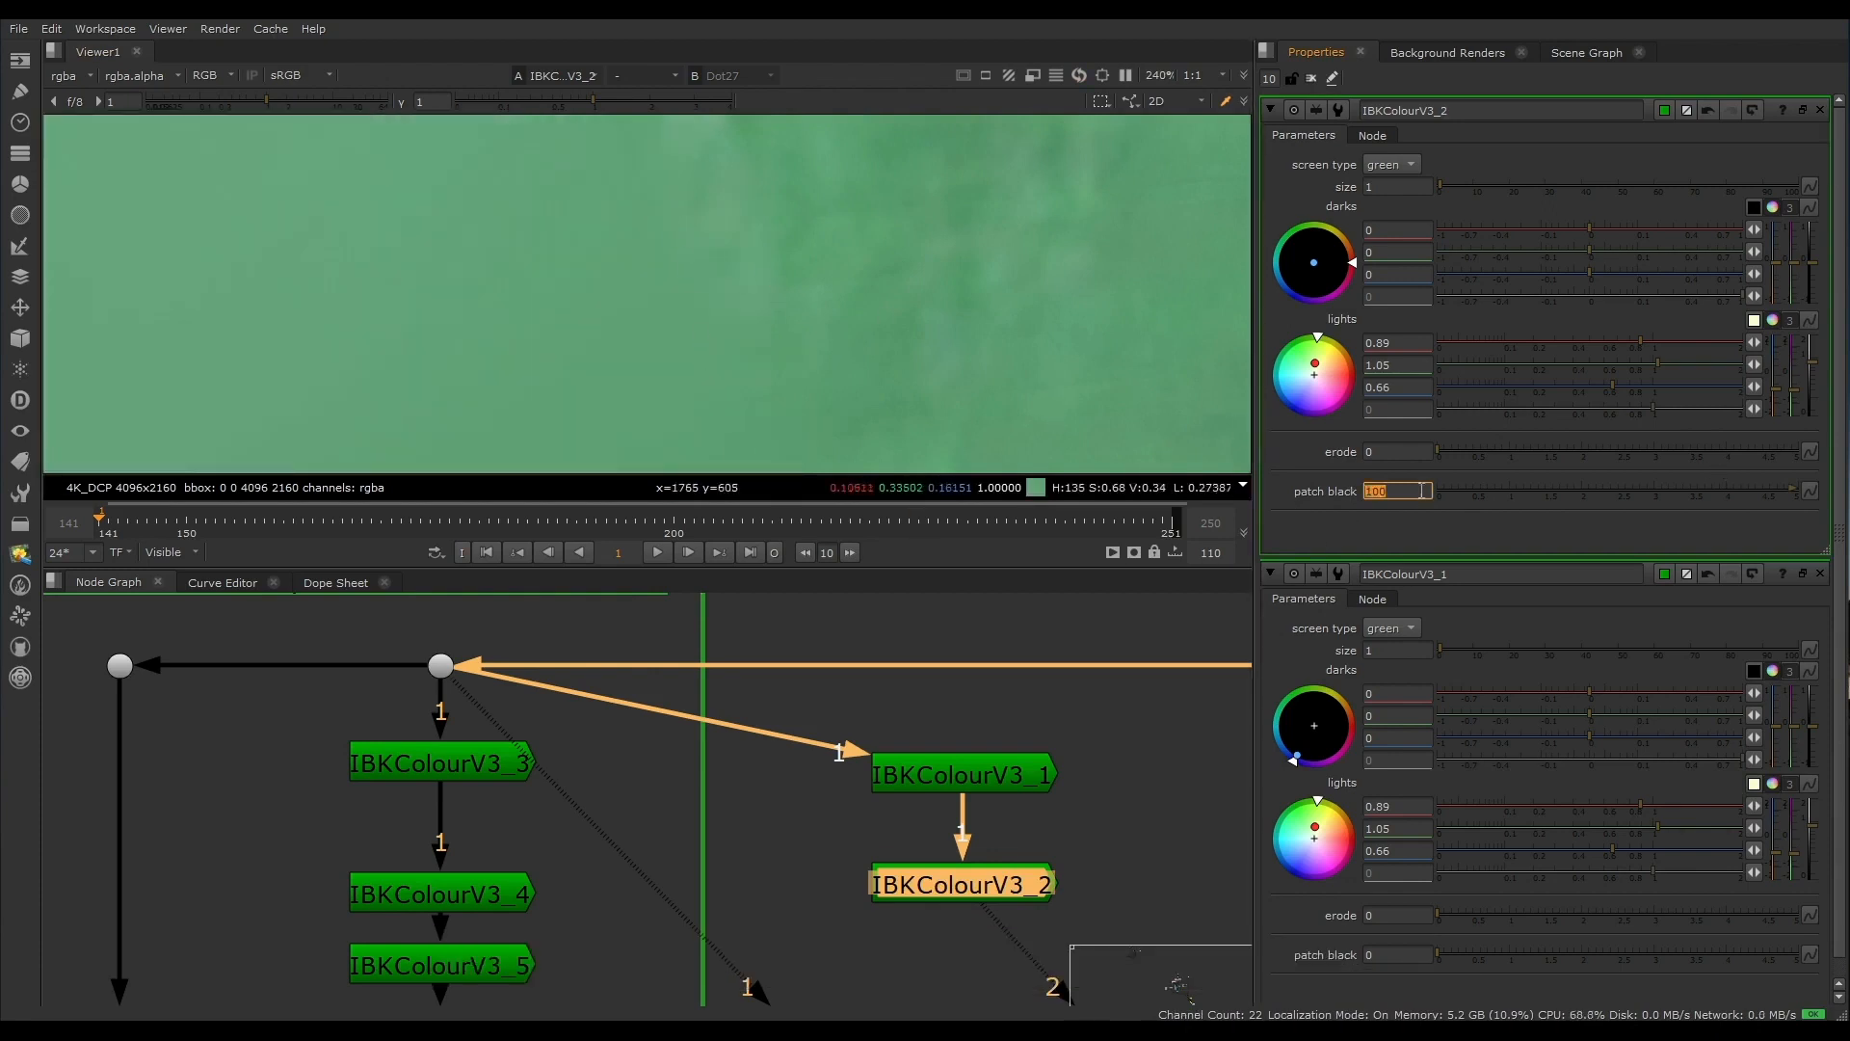
# Step: Toggle the second IBKColour node off and on repeatedly to compare how much it softens the surrounding screen
pyautogui.moveTo(814, 855); pyautogui.dragTo(1068, 919)
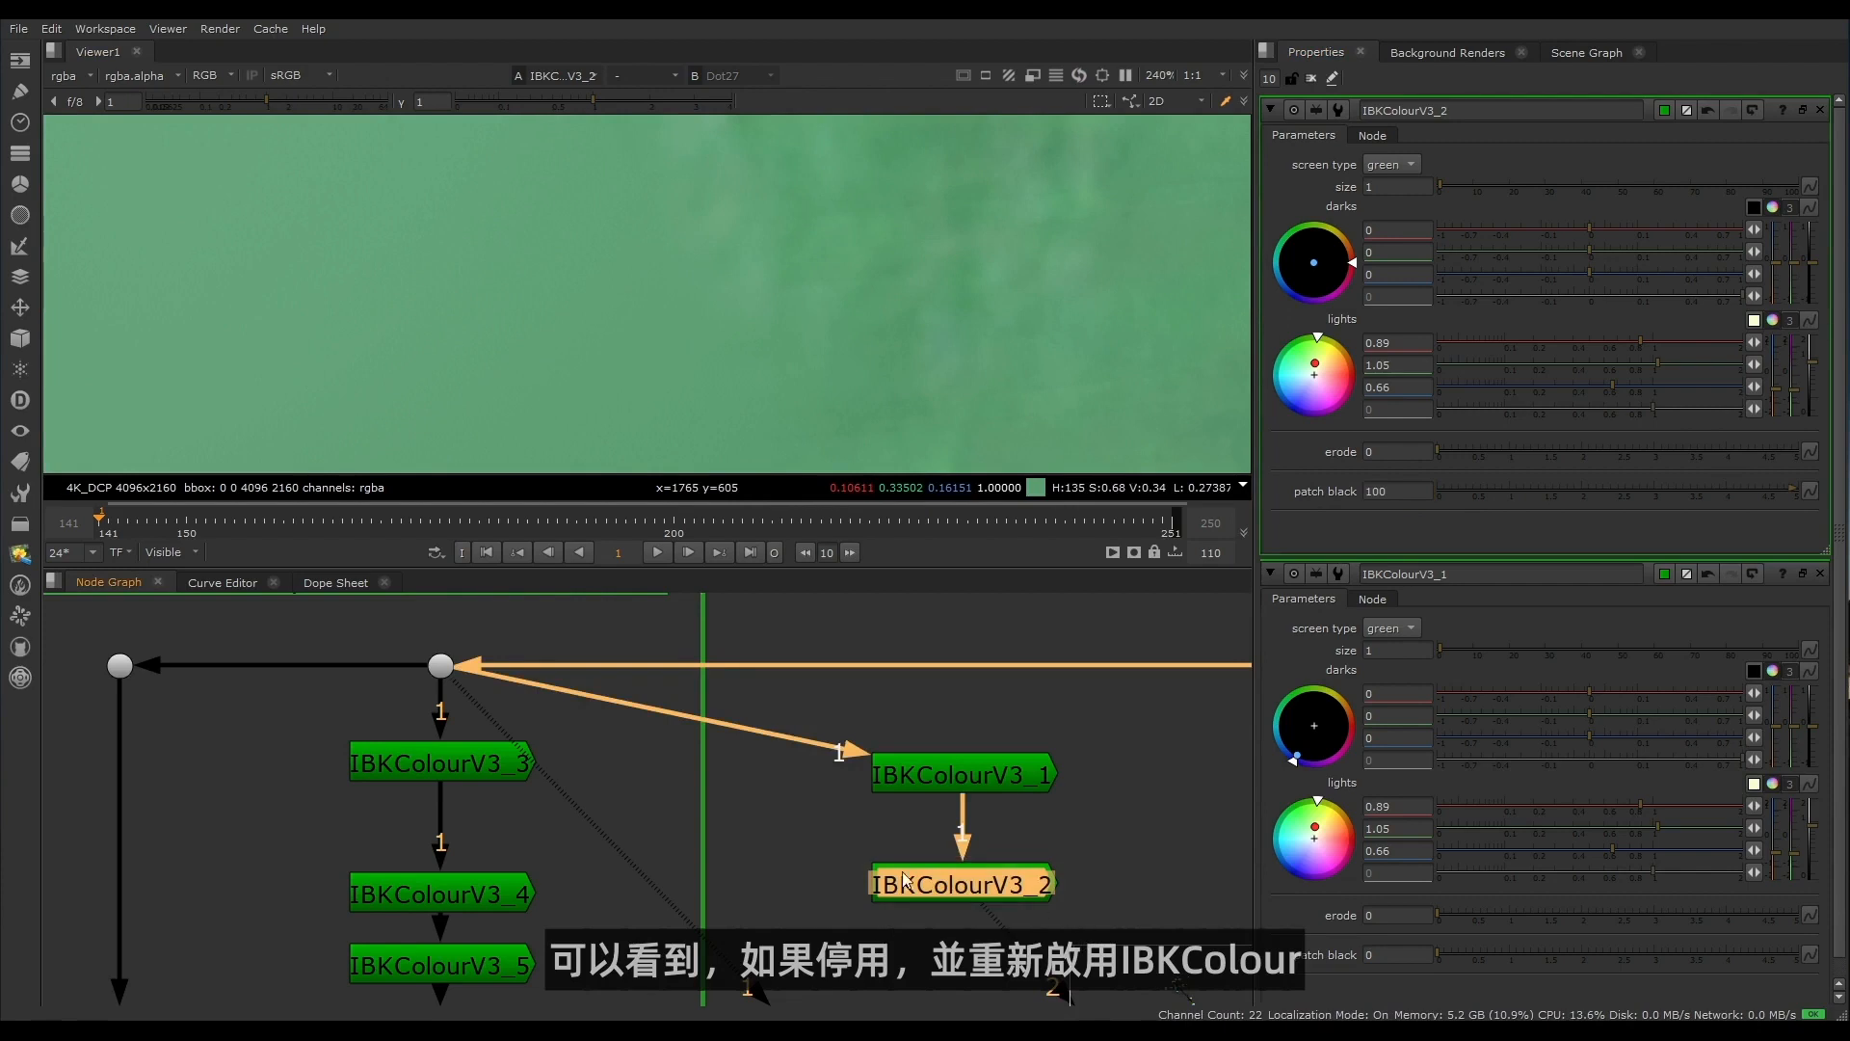
pyautogui.press('d')
pyautogui.press('d')
pyautogui.press('d')
pyautogui.press('d')
pyautogui.scroll(5, 703, 306)
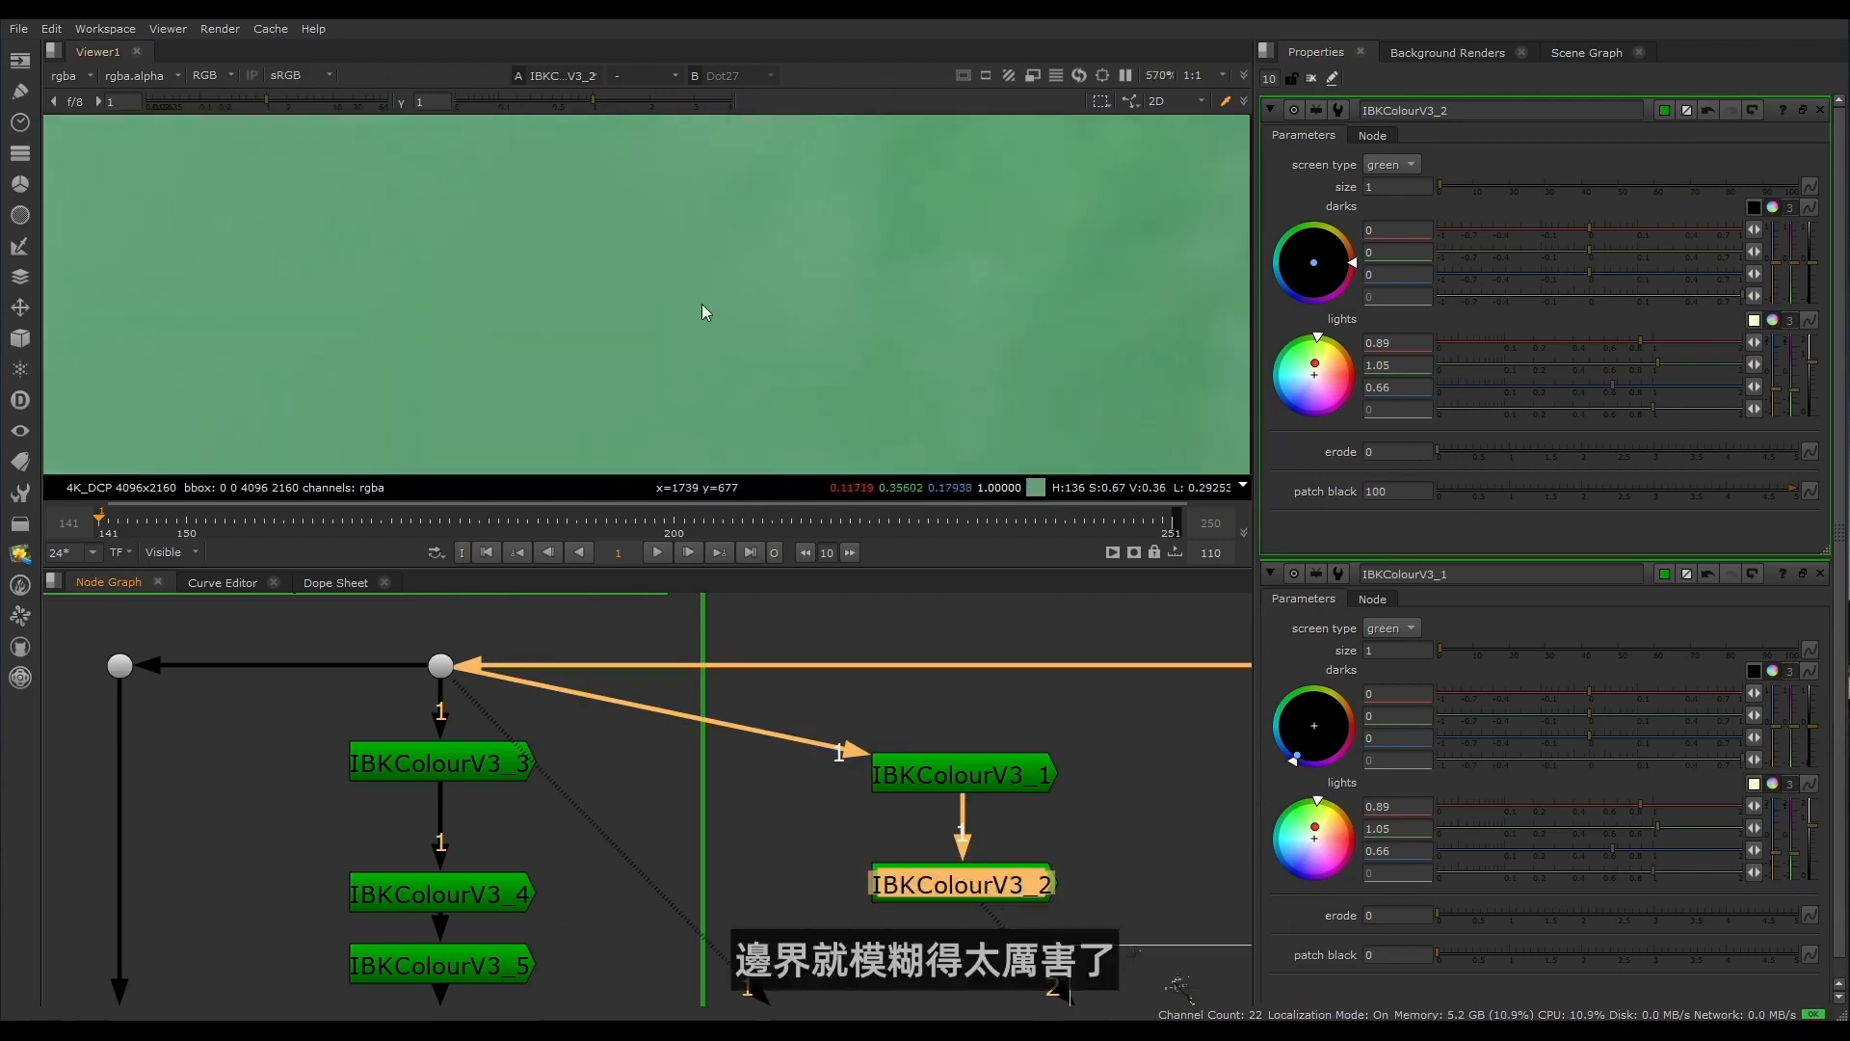
pyautogui.press('d')
pyautogui.press('d')
pyautogui.press('d')
pyautogui.press('d')
pyautogui.press('d')
pyautogui.press('d')
# Step: Set the second IBKColour node's patch black to 10 and compare the result with the node disabled and enabled
pyautogui.click(1396, 491)
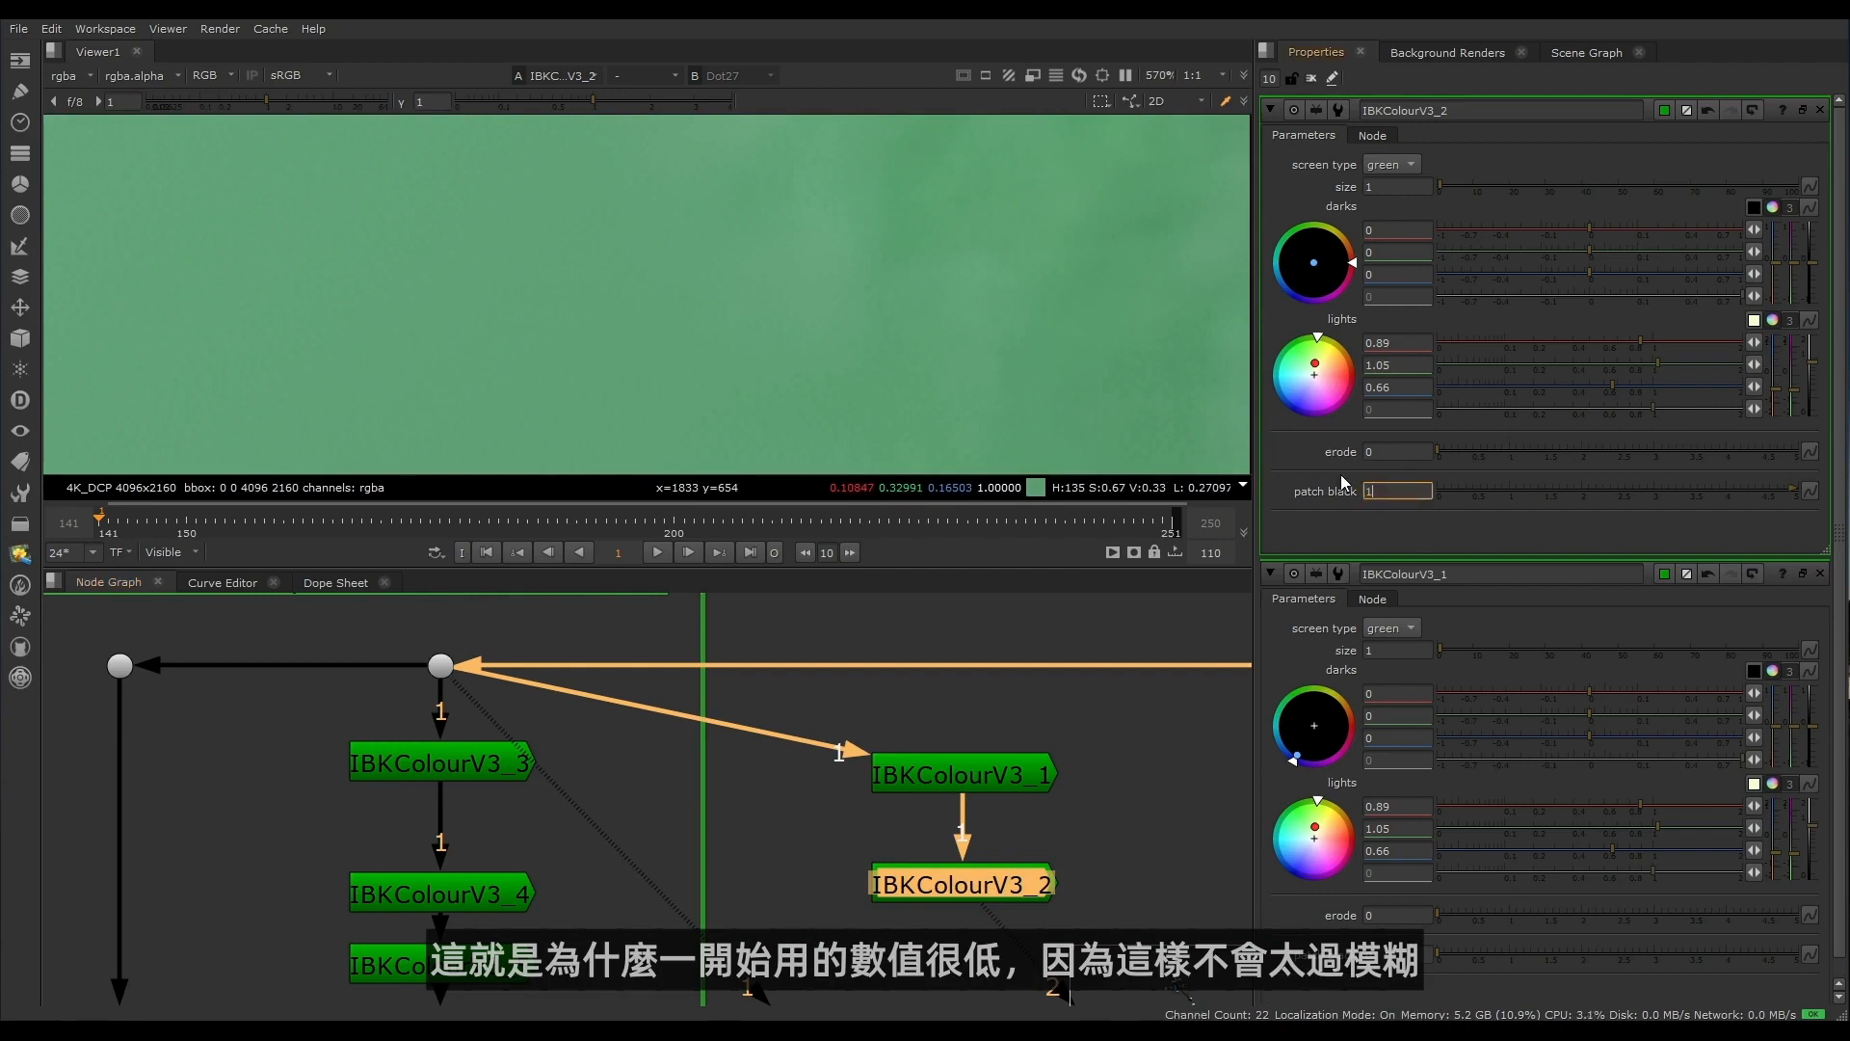
pyautogui.press('Return')
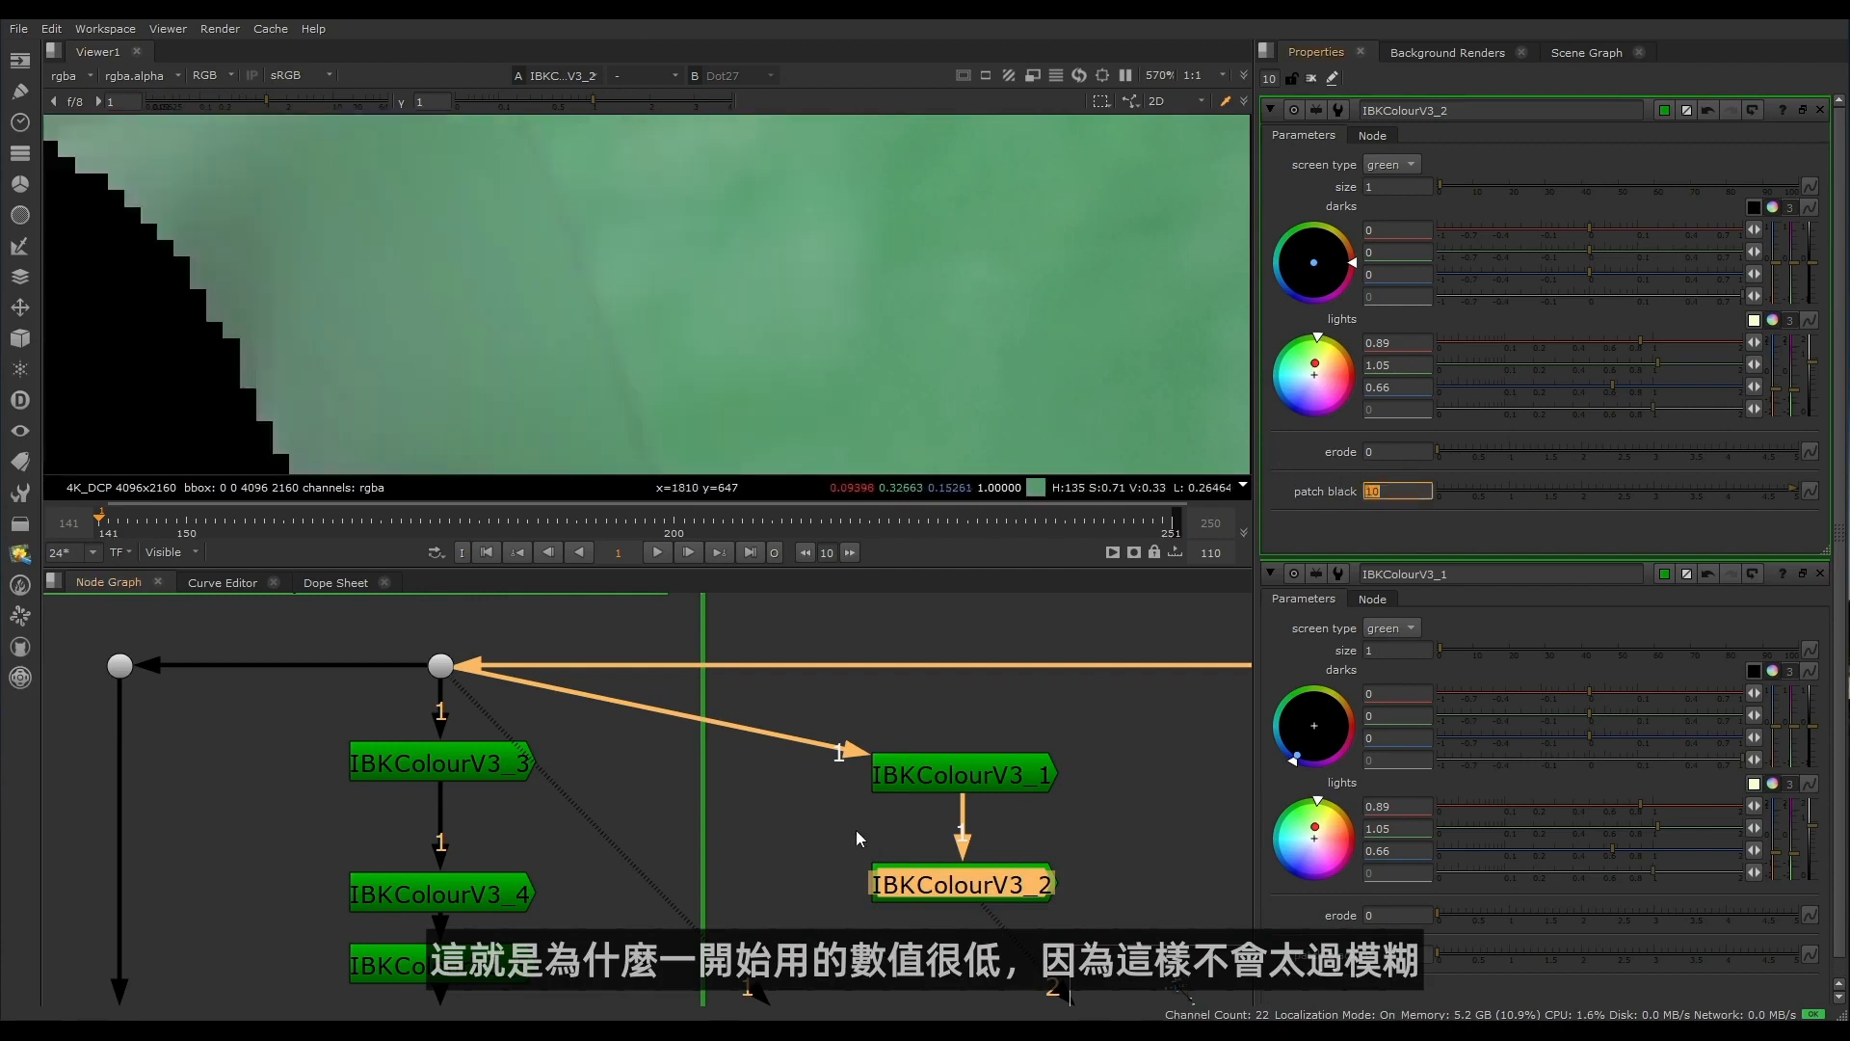
pyautogui.moveTo(785, 822); pyautogui.dragTo(1118, 959)
pyautogui.press('d')
pyautogui.press('d')
# Step: Inspect the dark edges around the soldier and raise the first IBKColour node's erode to 4
pyautogui.scroll(-6, 702, 292)
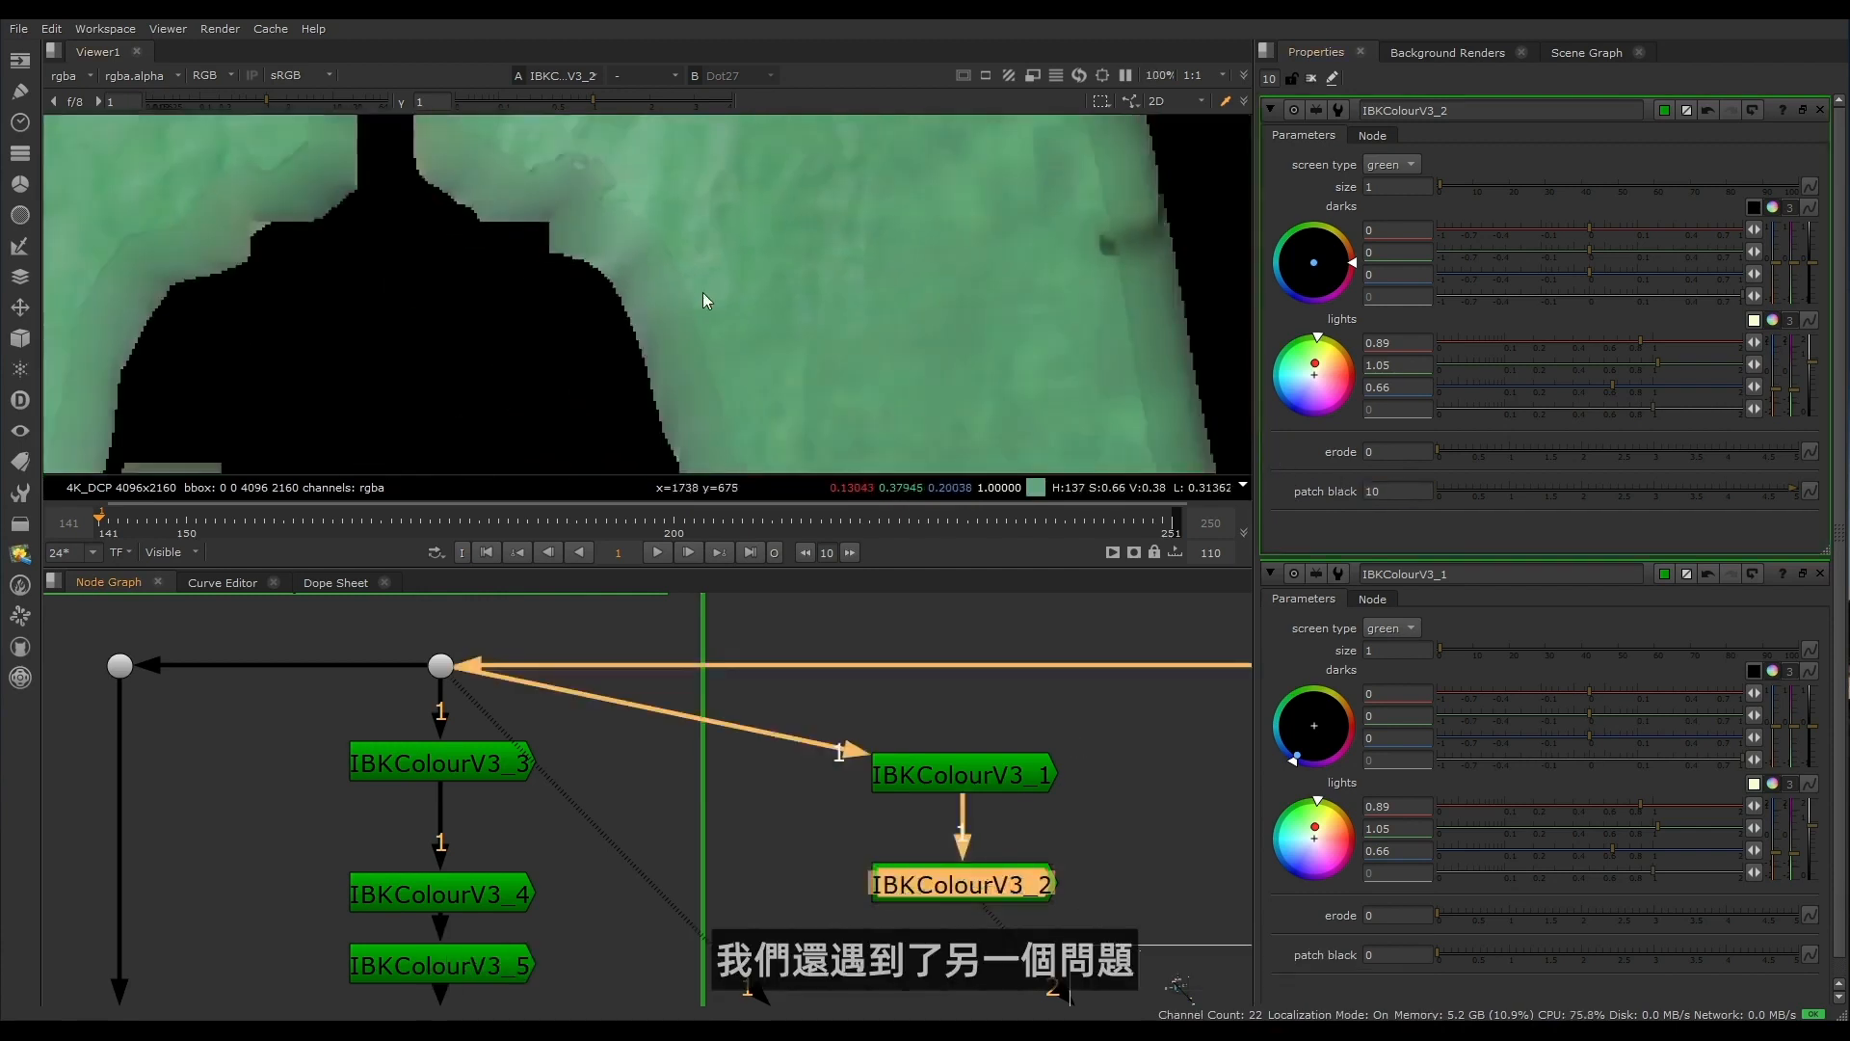
pyautogui.scroll(4, 703, 292)
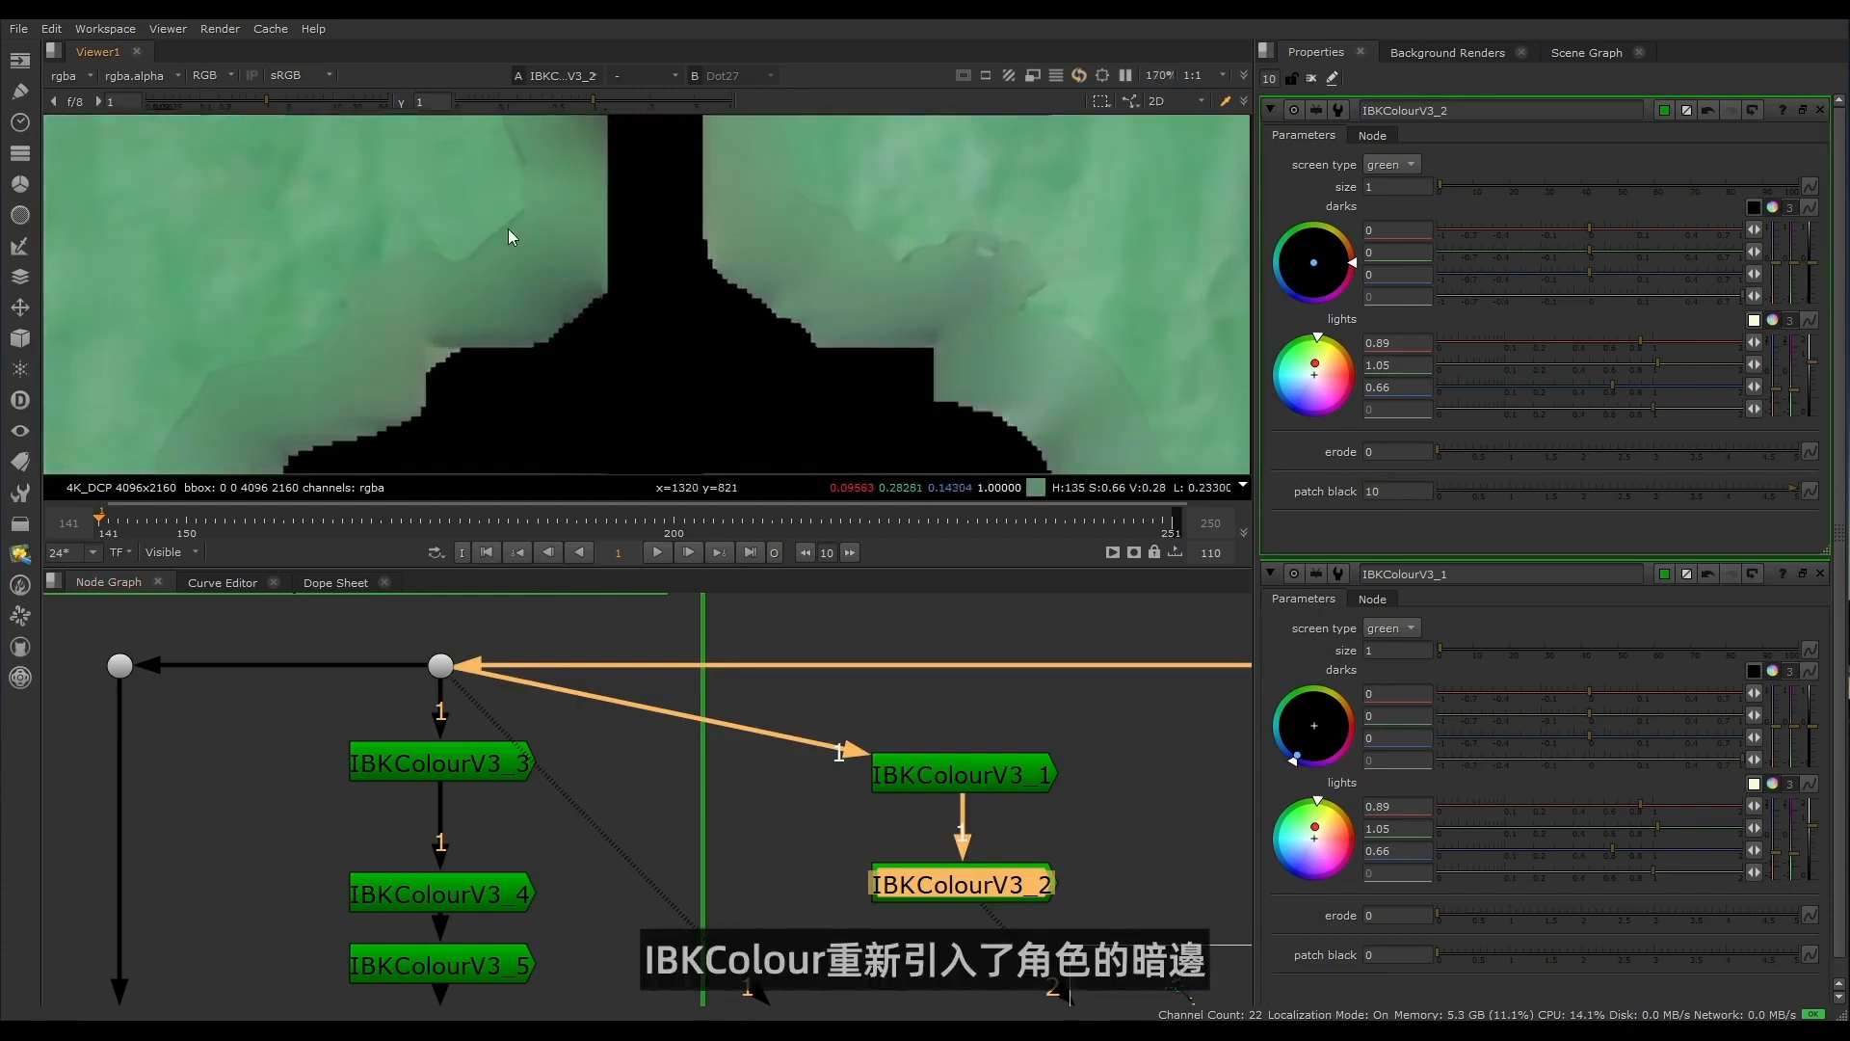
pyautogui.scroll(5, 508, 236)
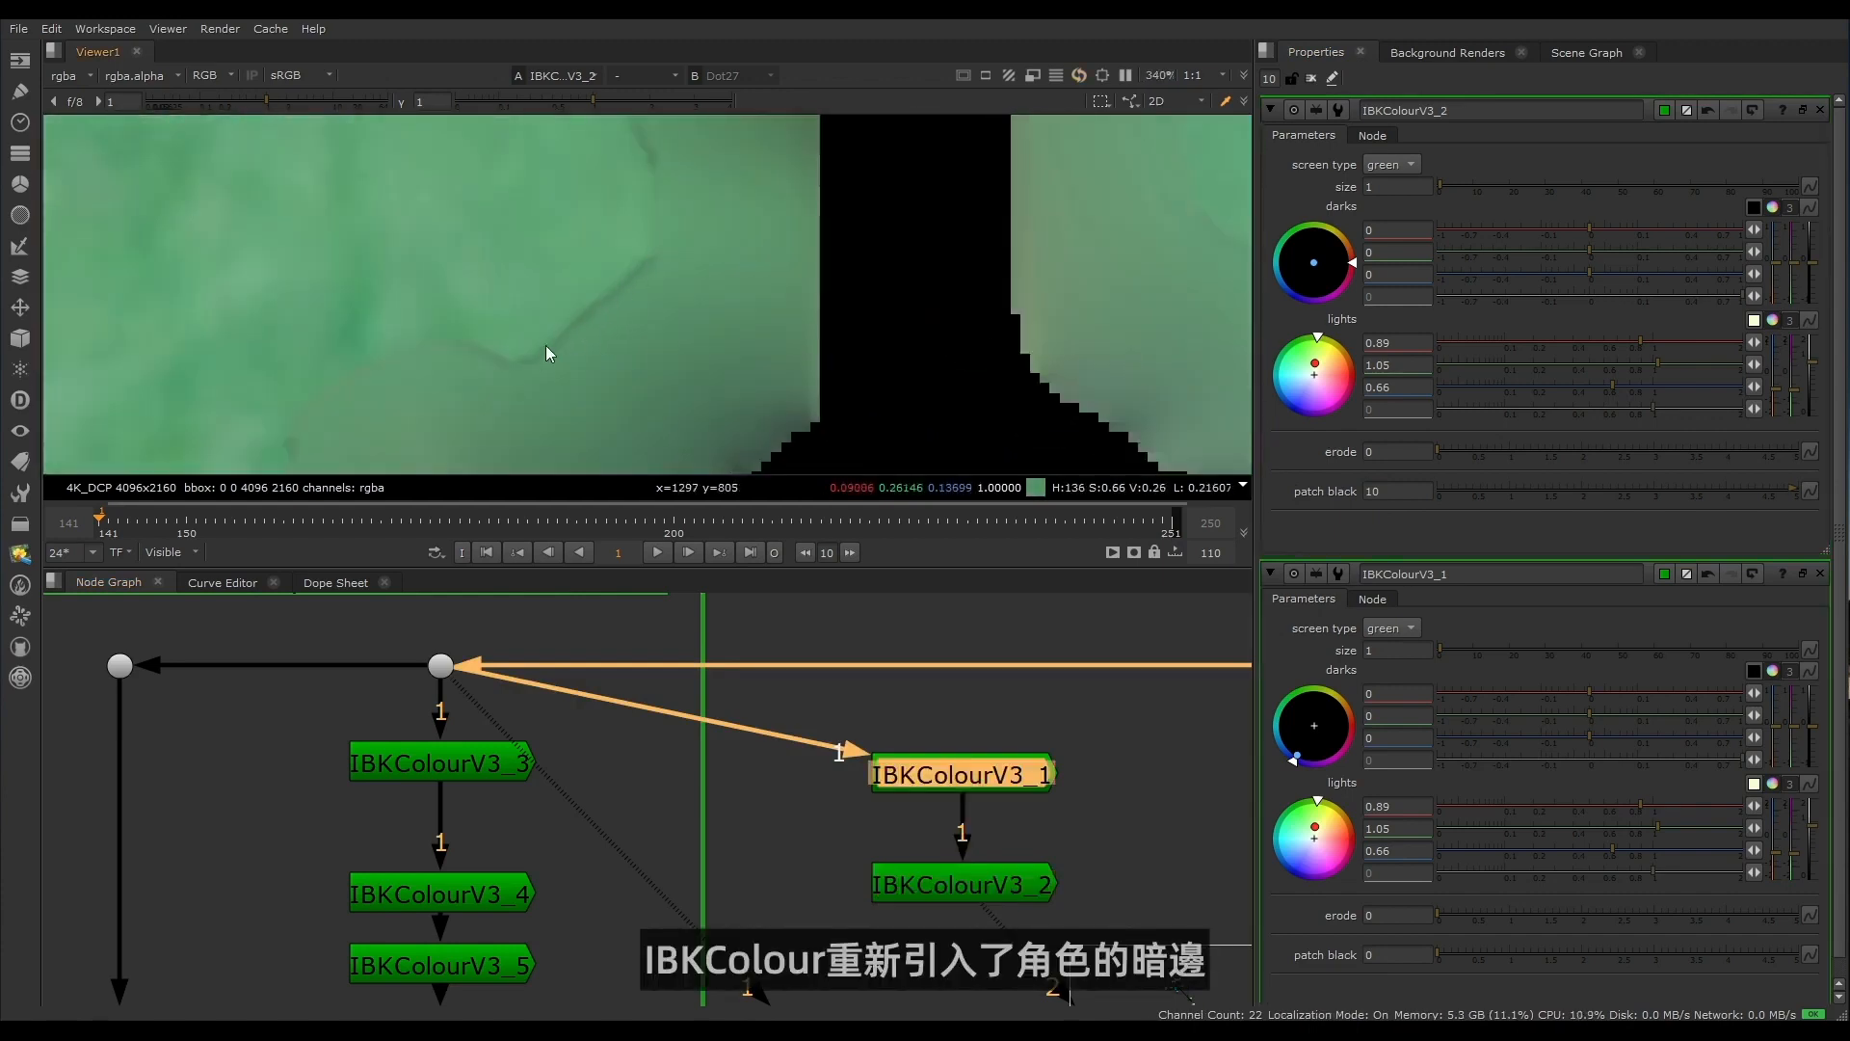
pyautogui.doubleClick(959, 788)
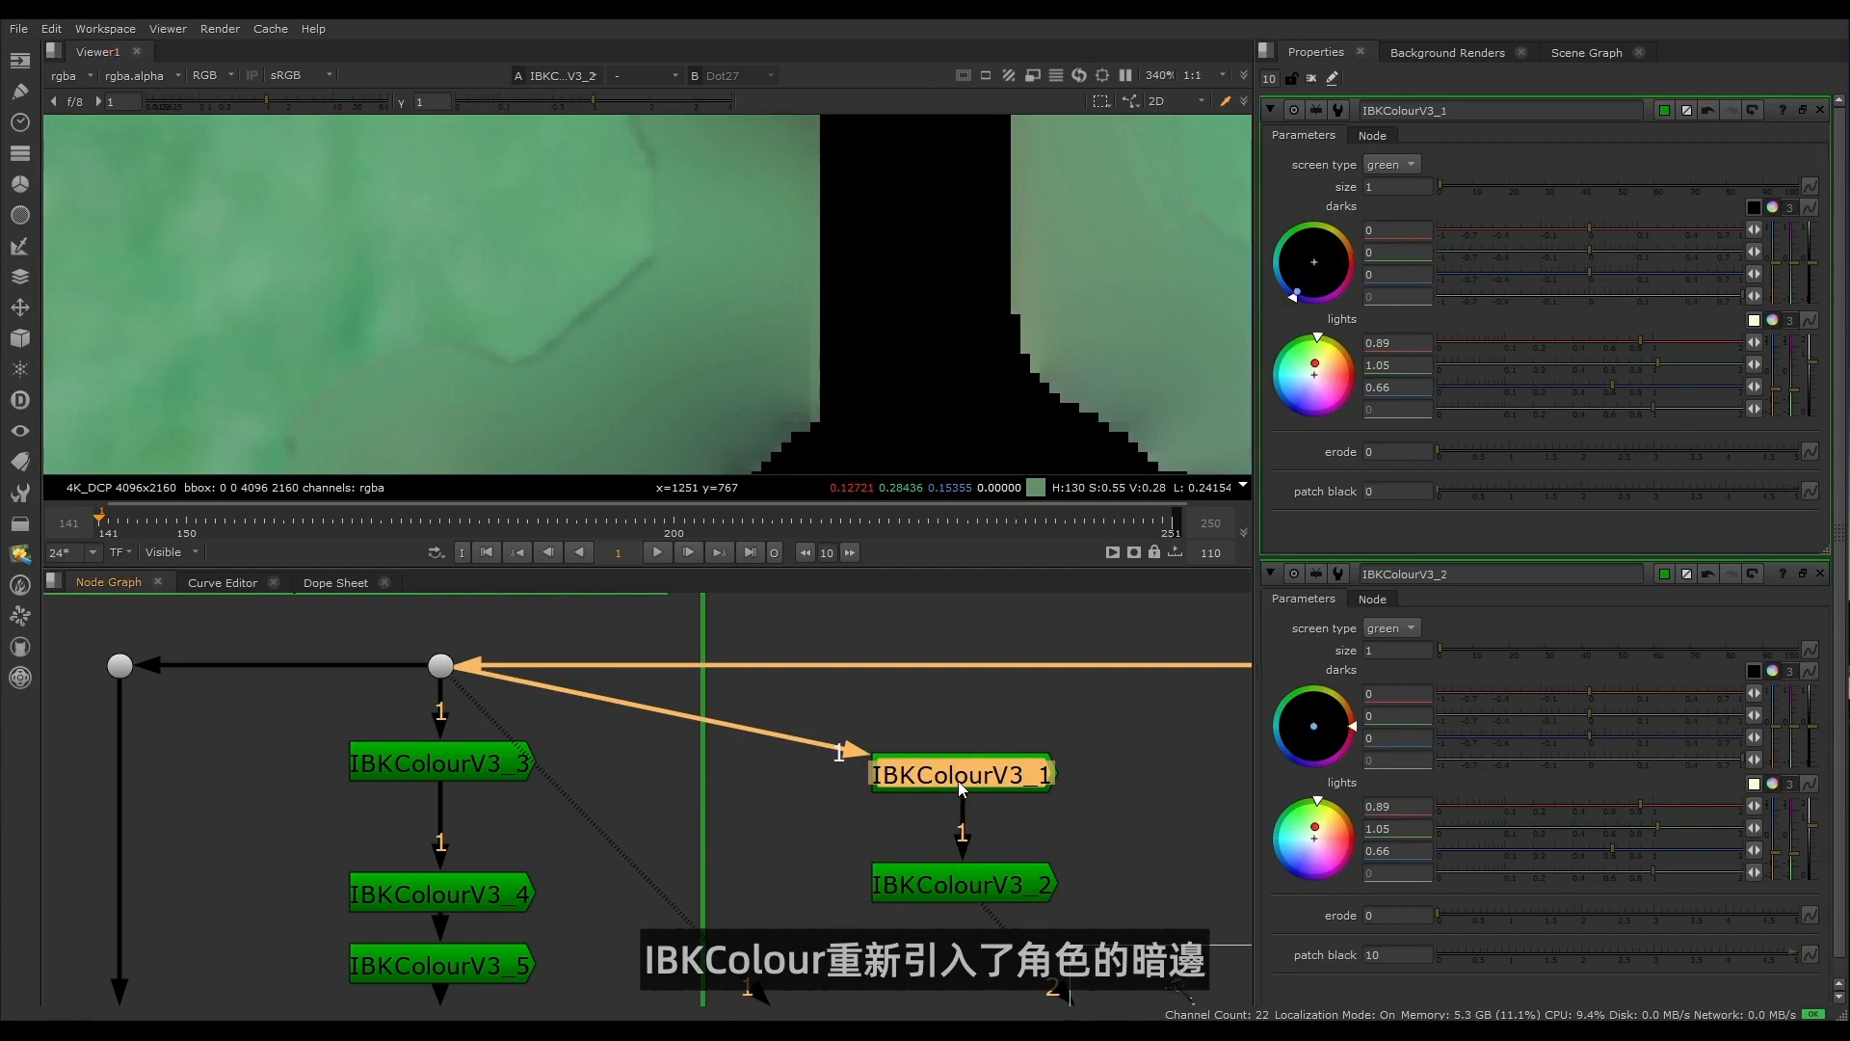
pyautogui.click(1414, 454)
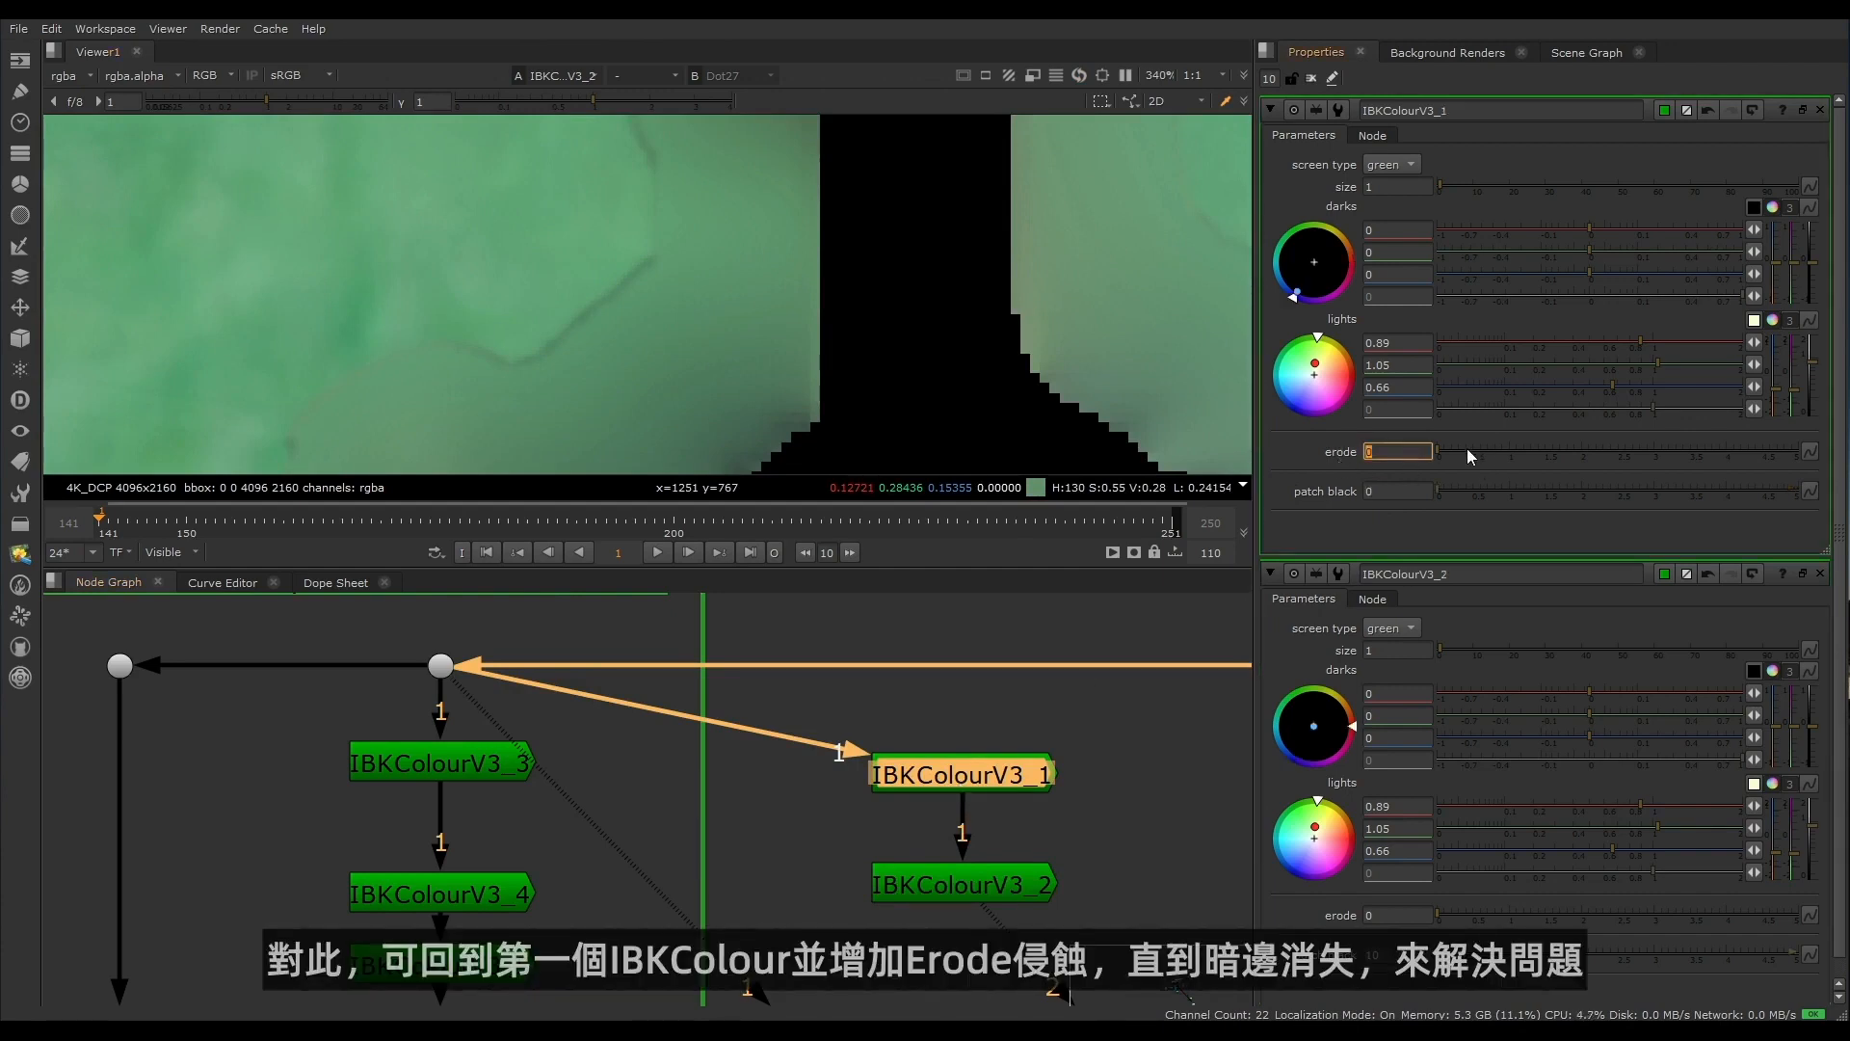
pyautogui.moveTo(1467, 450); pyautogui.dragTo(1606, 464)
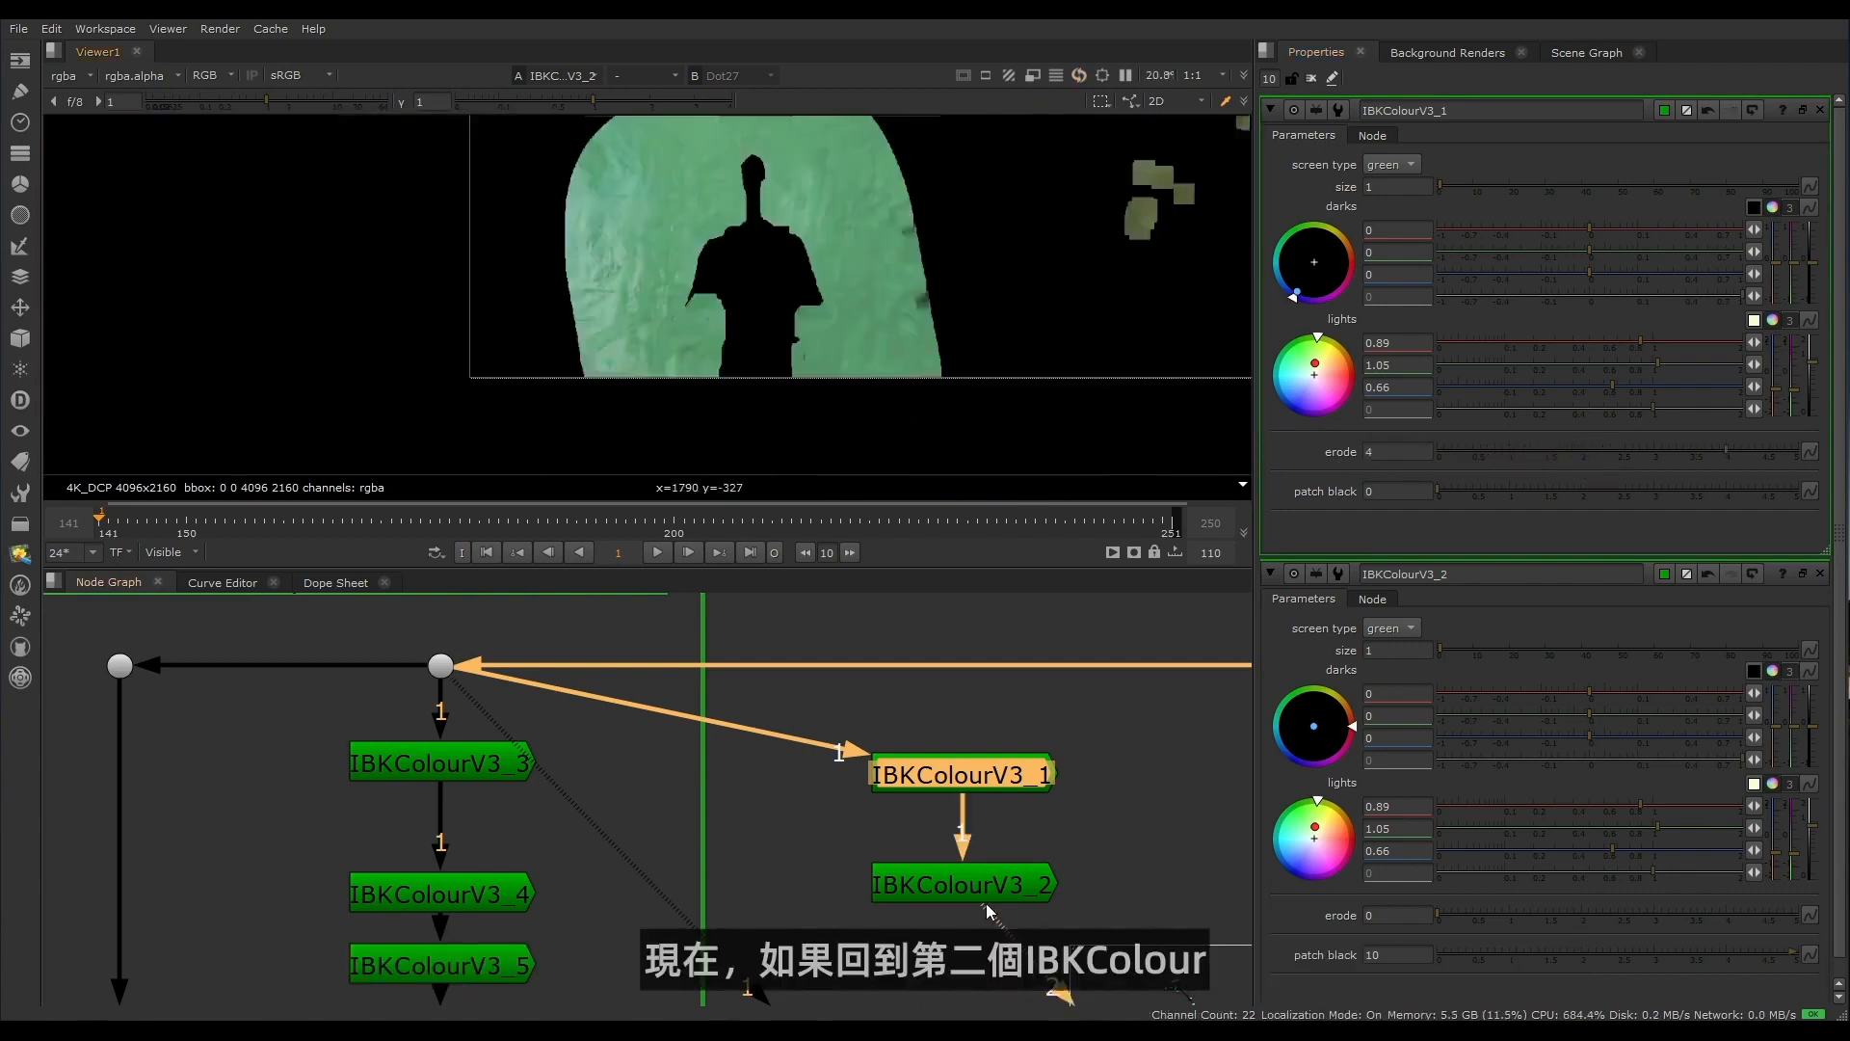
# Step: Duplicate the second IBKColour node beneath itself and set the third node's patch black to 30
pyautogui.click(976, 887)
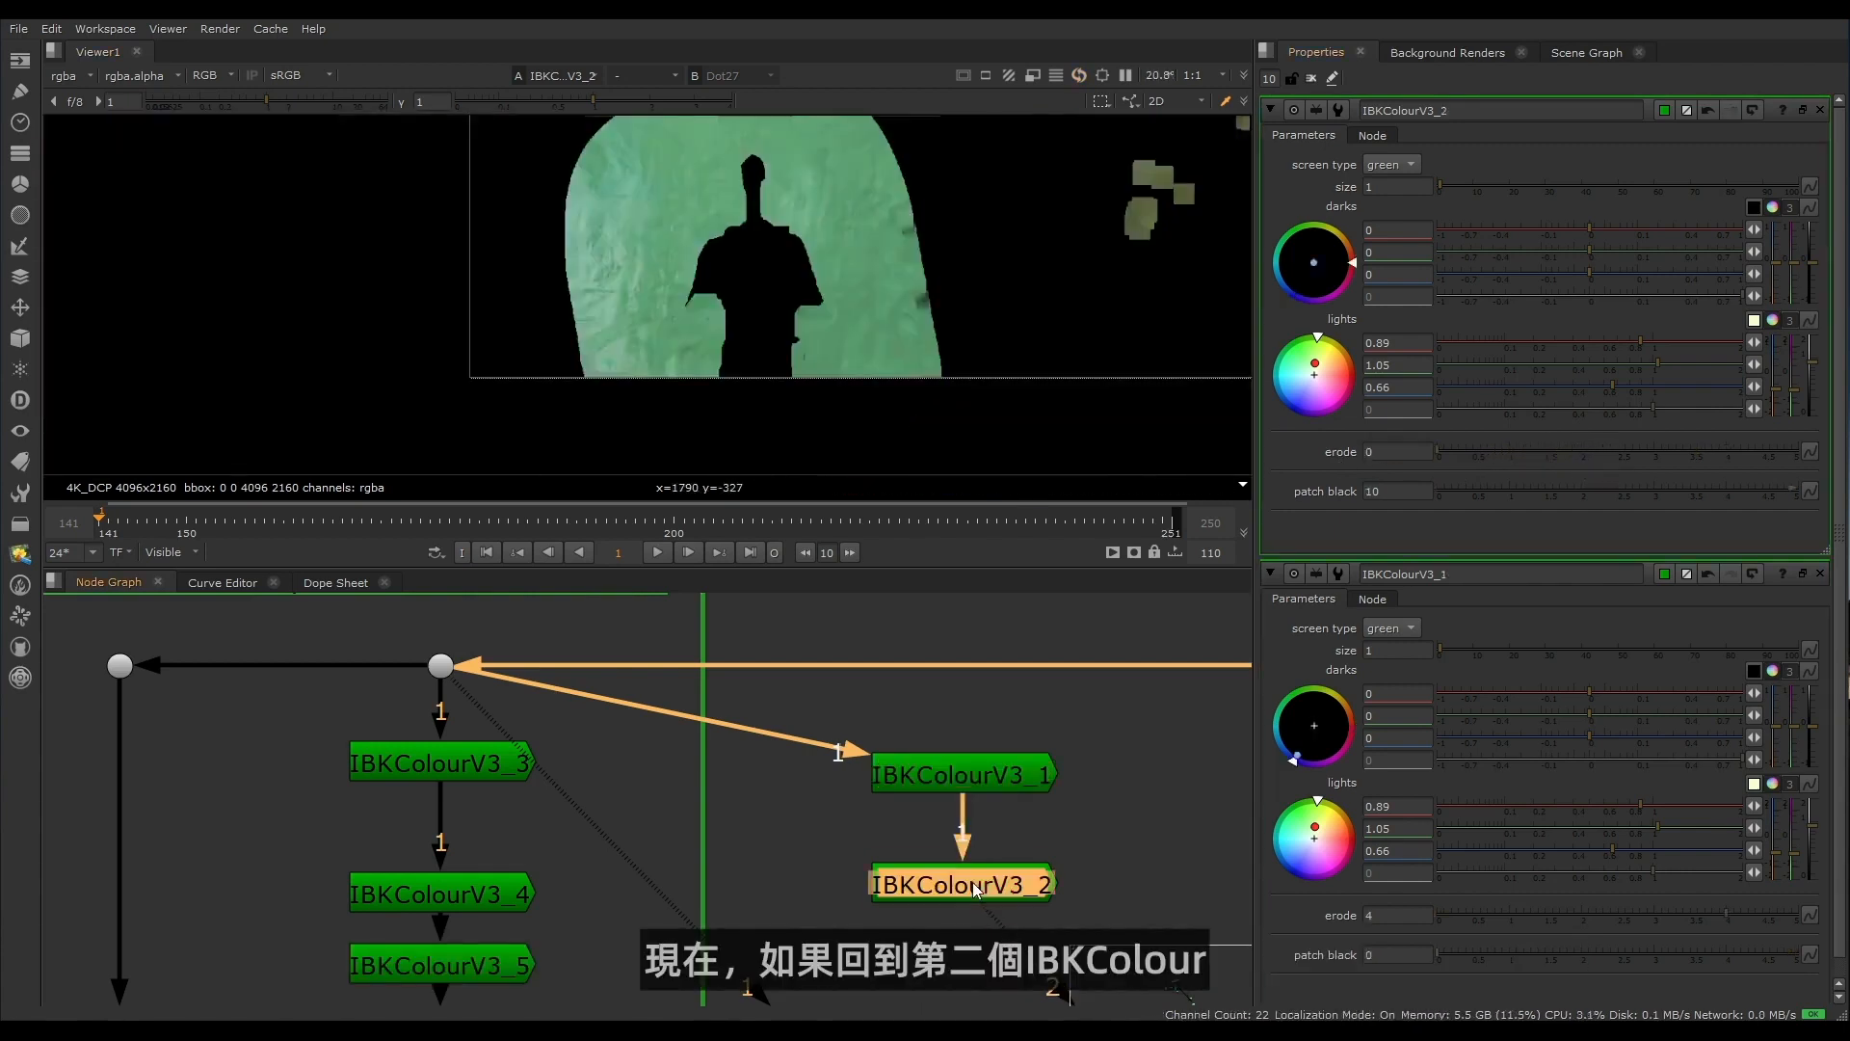
pyautogui.hotkey('ctrl', 'c')
pyautogui.hotkey('ctrl', 'v')
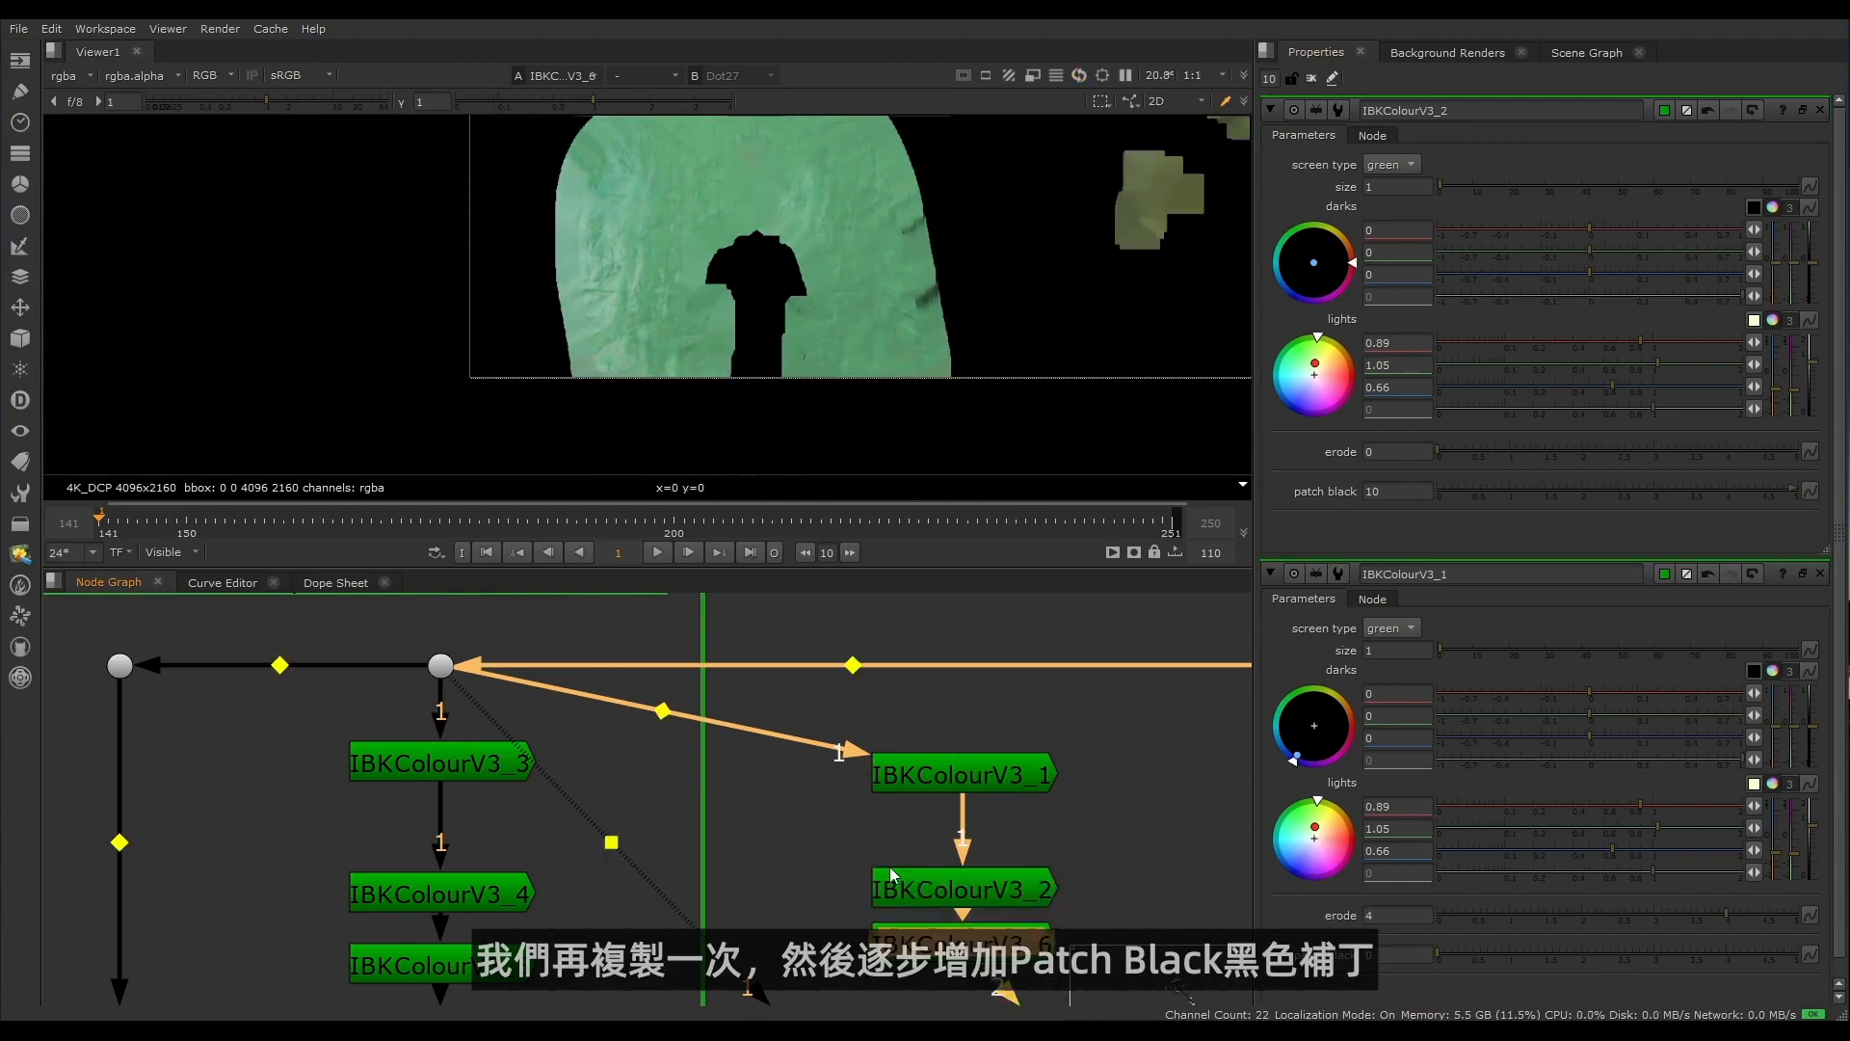
pyautogui.moveTo(904, 871); pyautogui.dragTo(873, 761, button='middle')
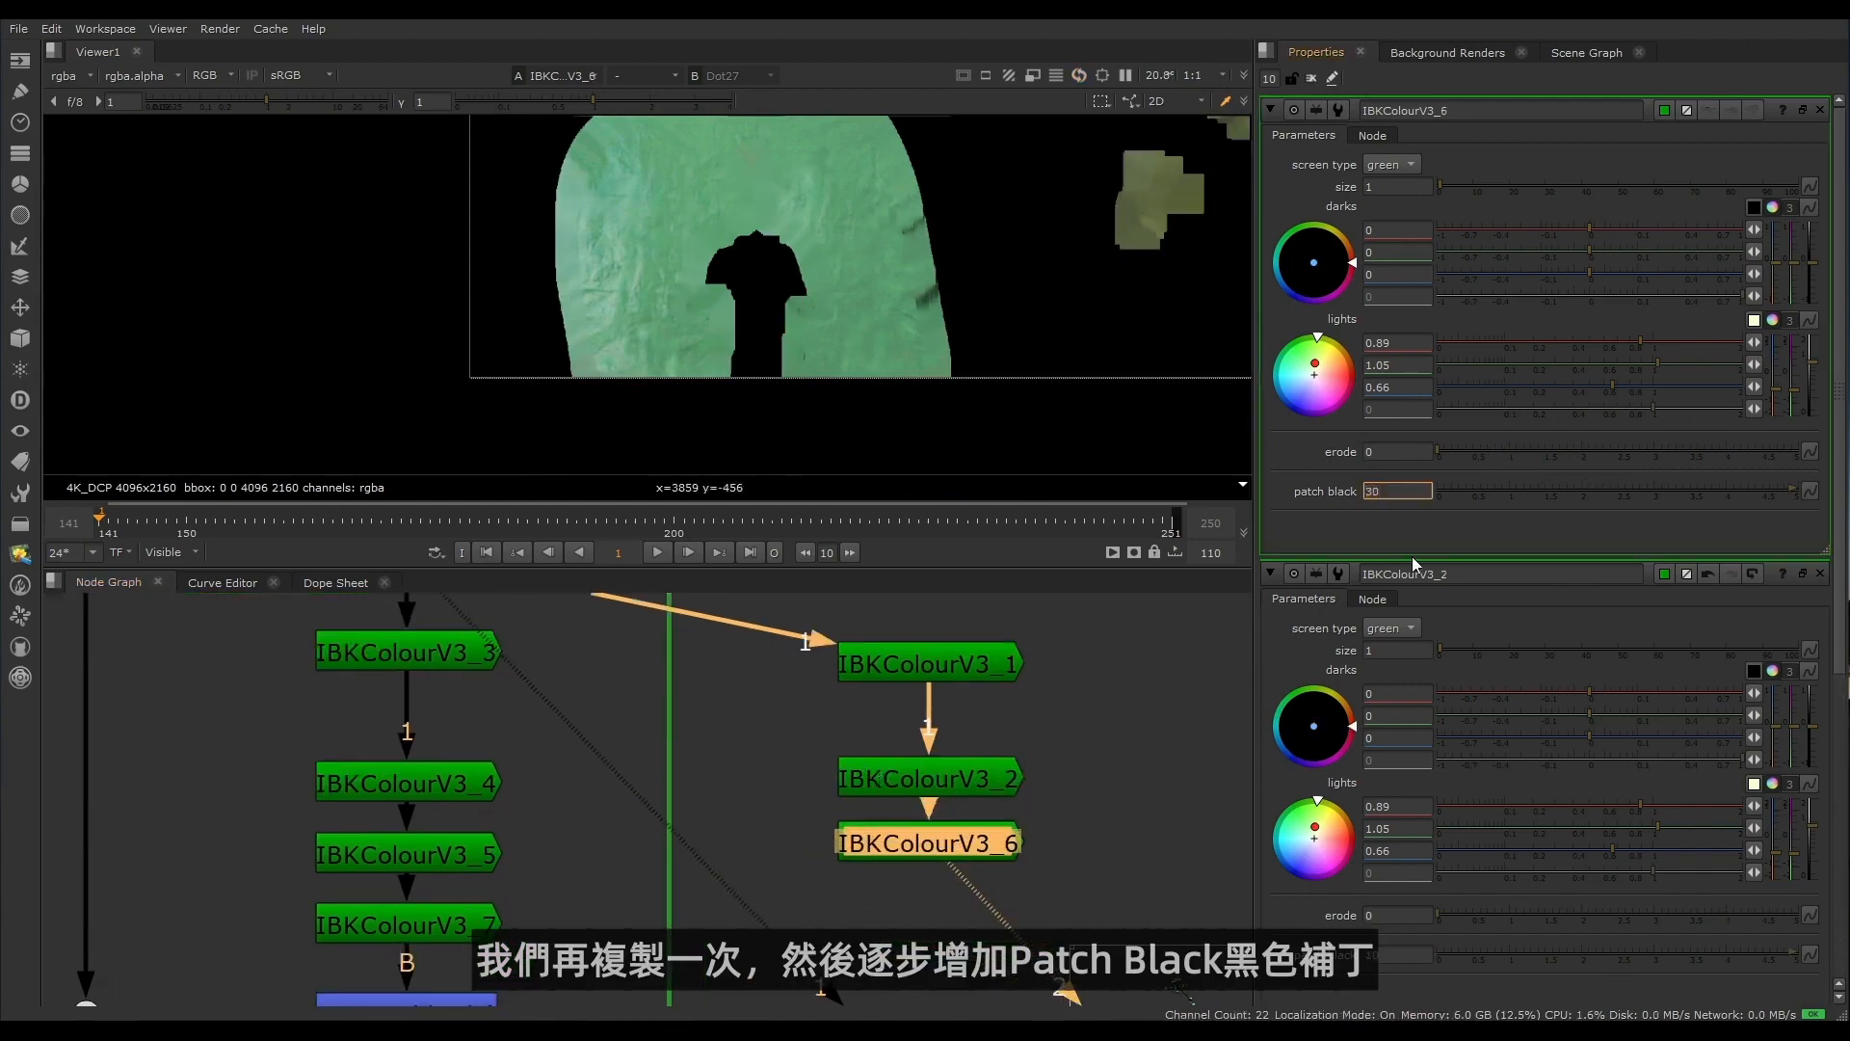
pyautogui.press('Return')
# Step: Add a fourth IBKColour copy beneath the third and set its patch black to 60
pyautogui.click(874, 849)
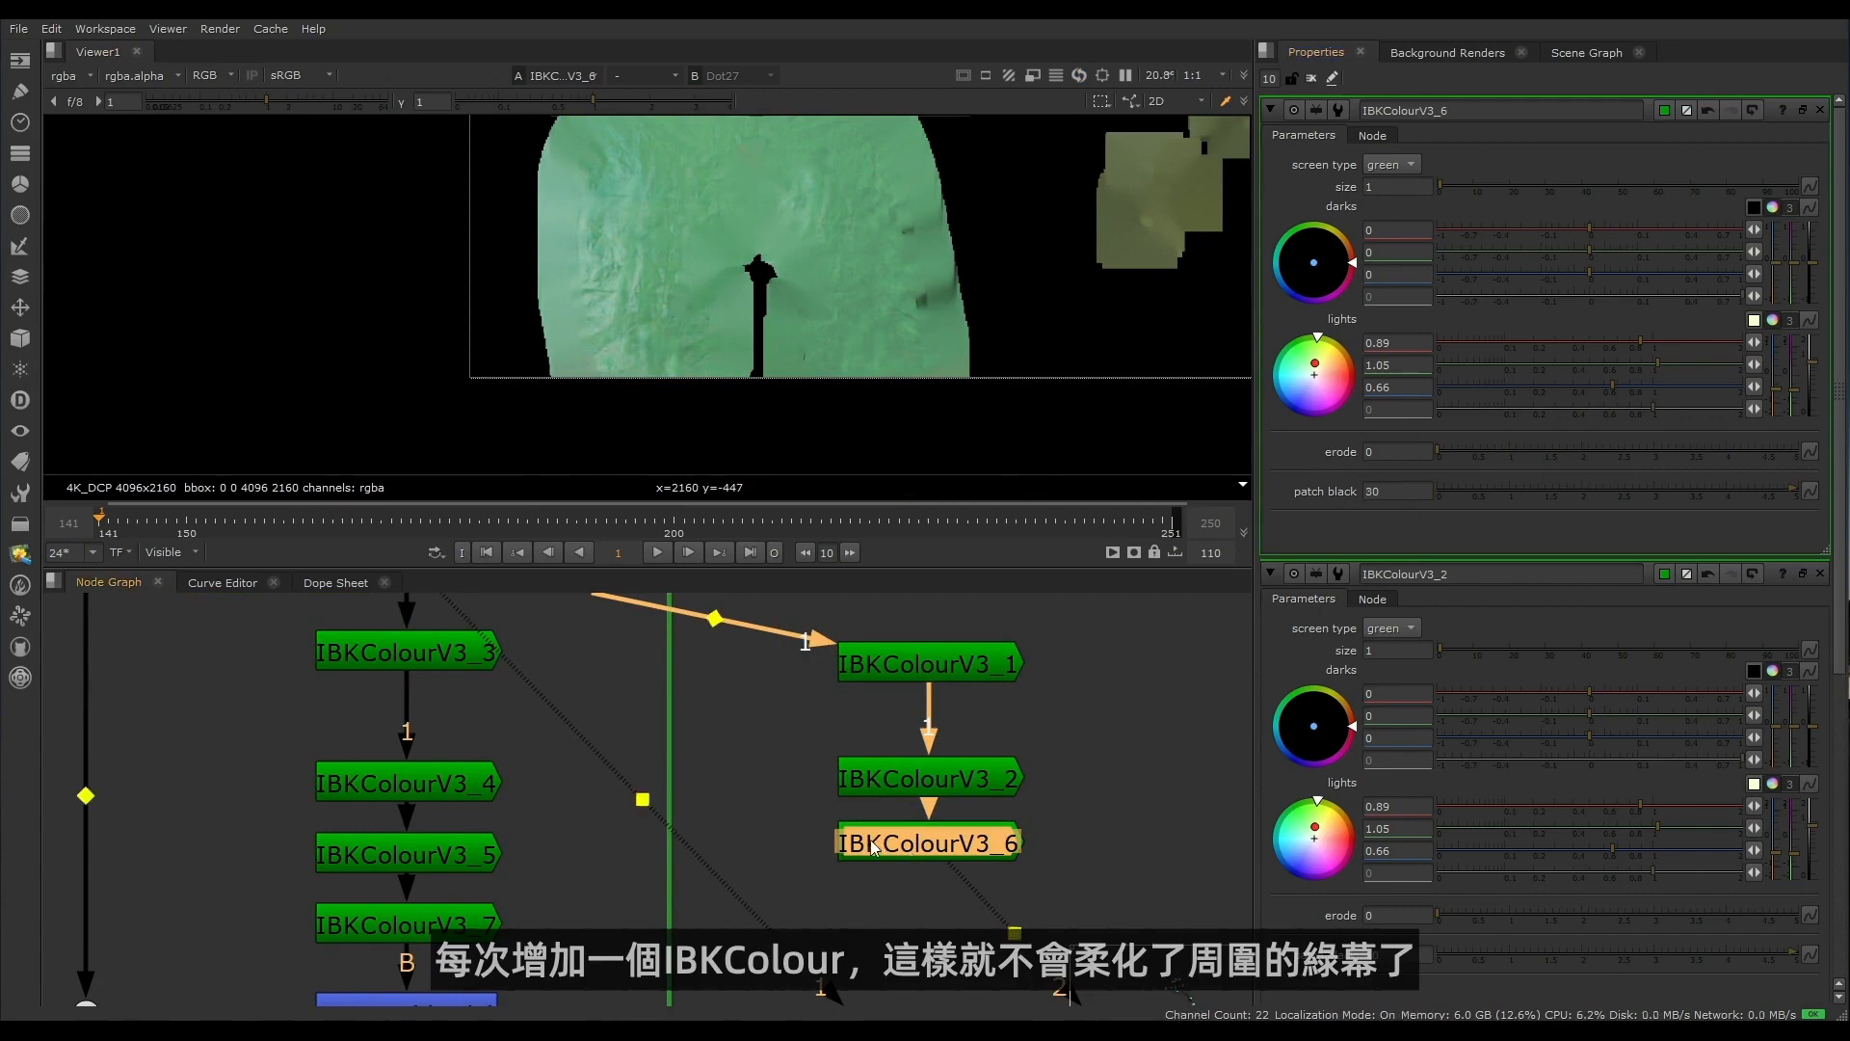
pyautogui.hotkey('ctrl', 'v')
pyautogui.doubleClick(1397, 490)
pyautogui.write('6')
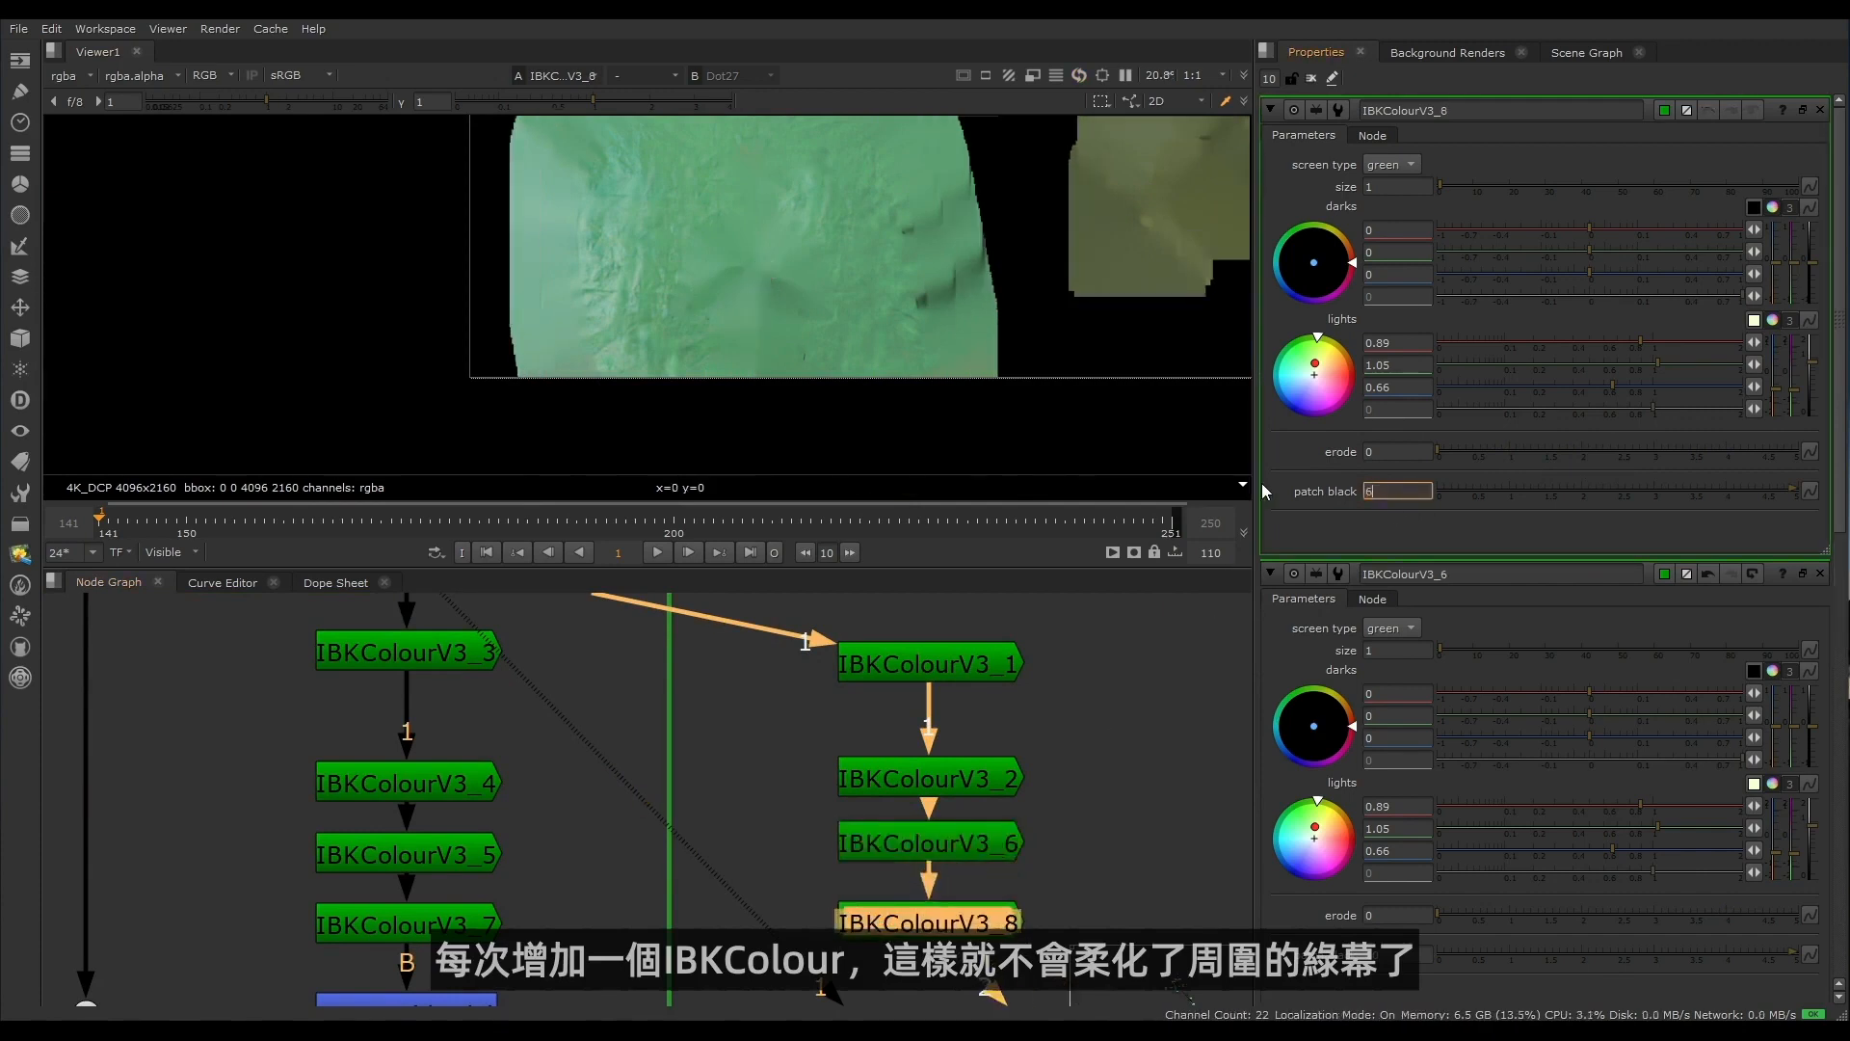
pyautogui.write('0')
pyautogui.press('Return')
pyautogui.scroll(-2, 511, 337)
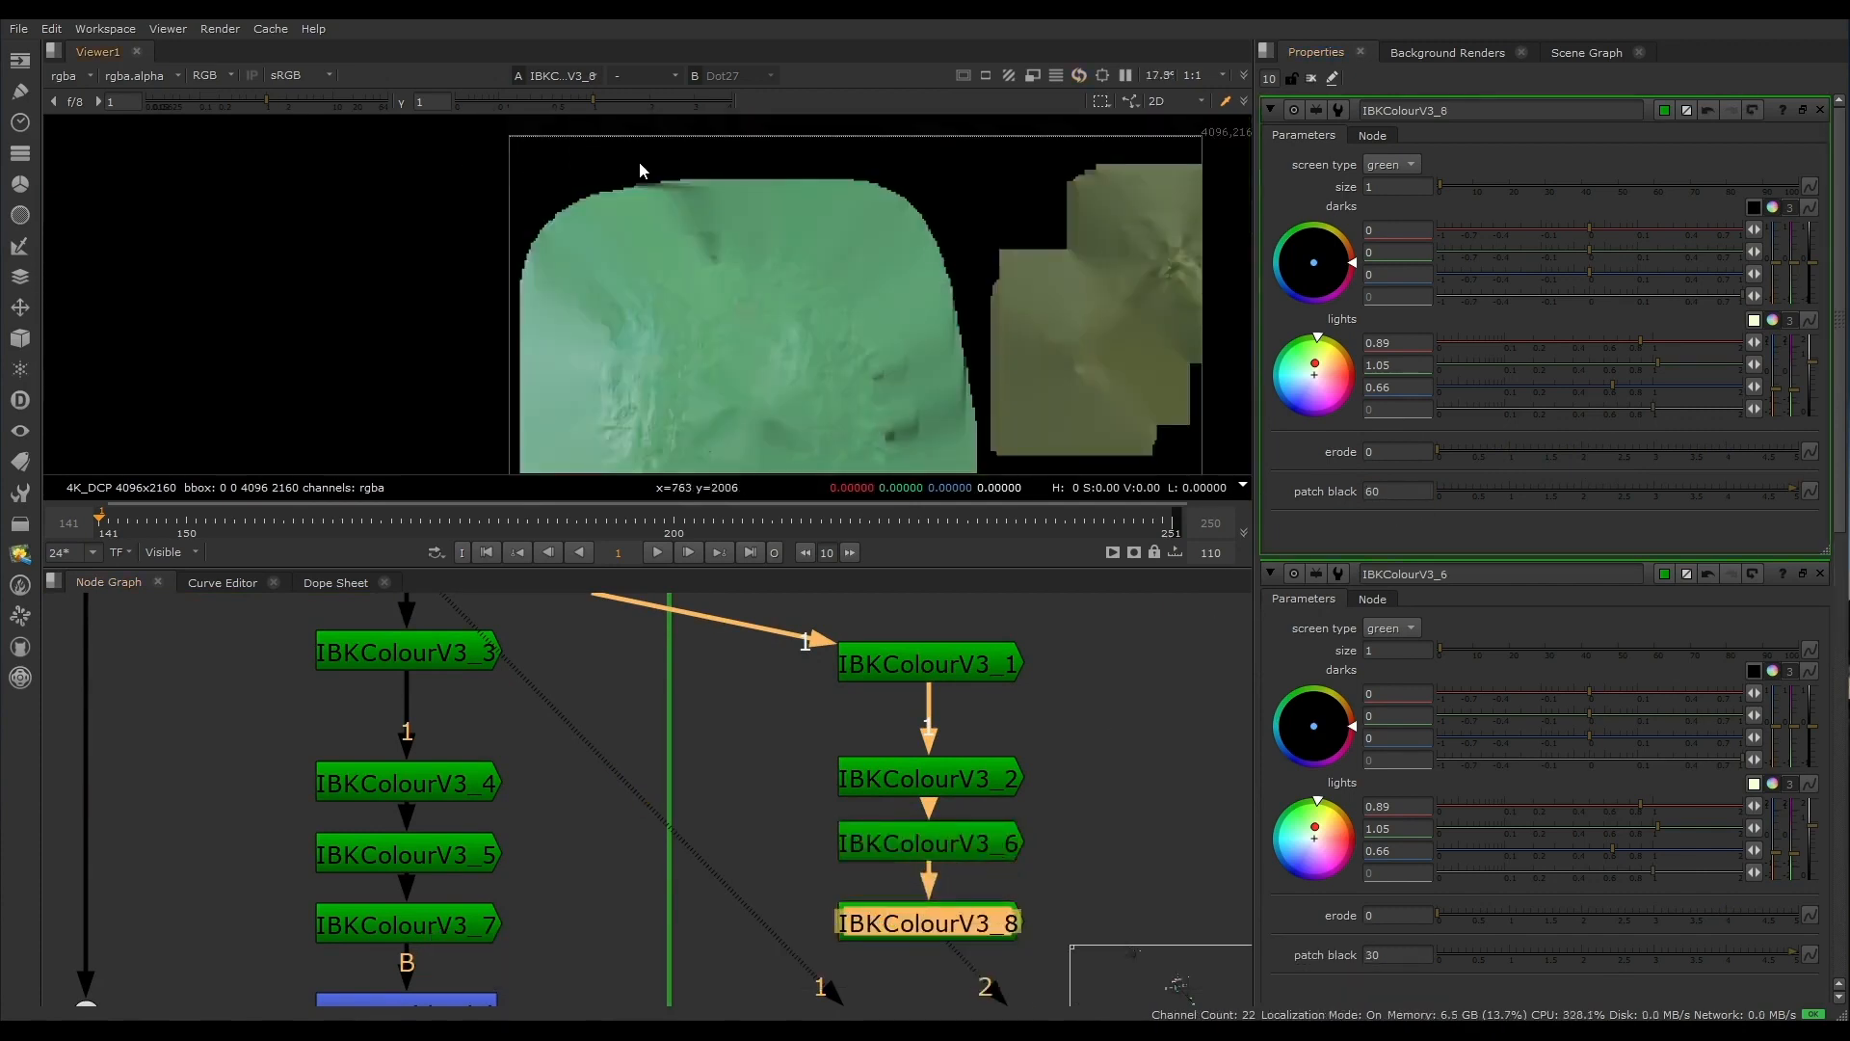
# Step: Add a fifth IBKColour copy at the end of the stack and set its patch black to 200
pyautogui.moveTo(1058, 449); pyautogui.dragTo(993, 314, button='middle')
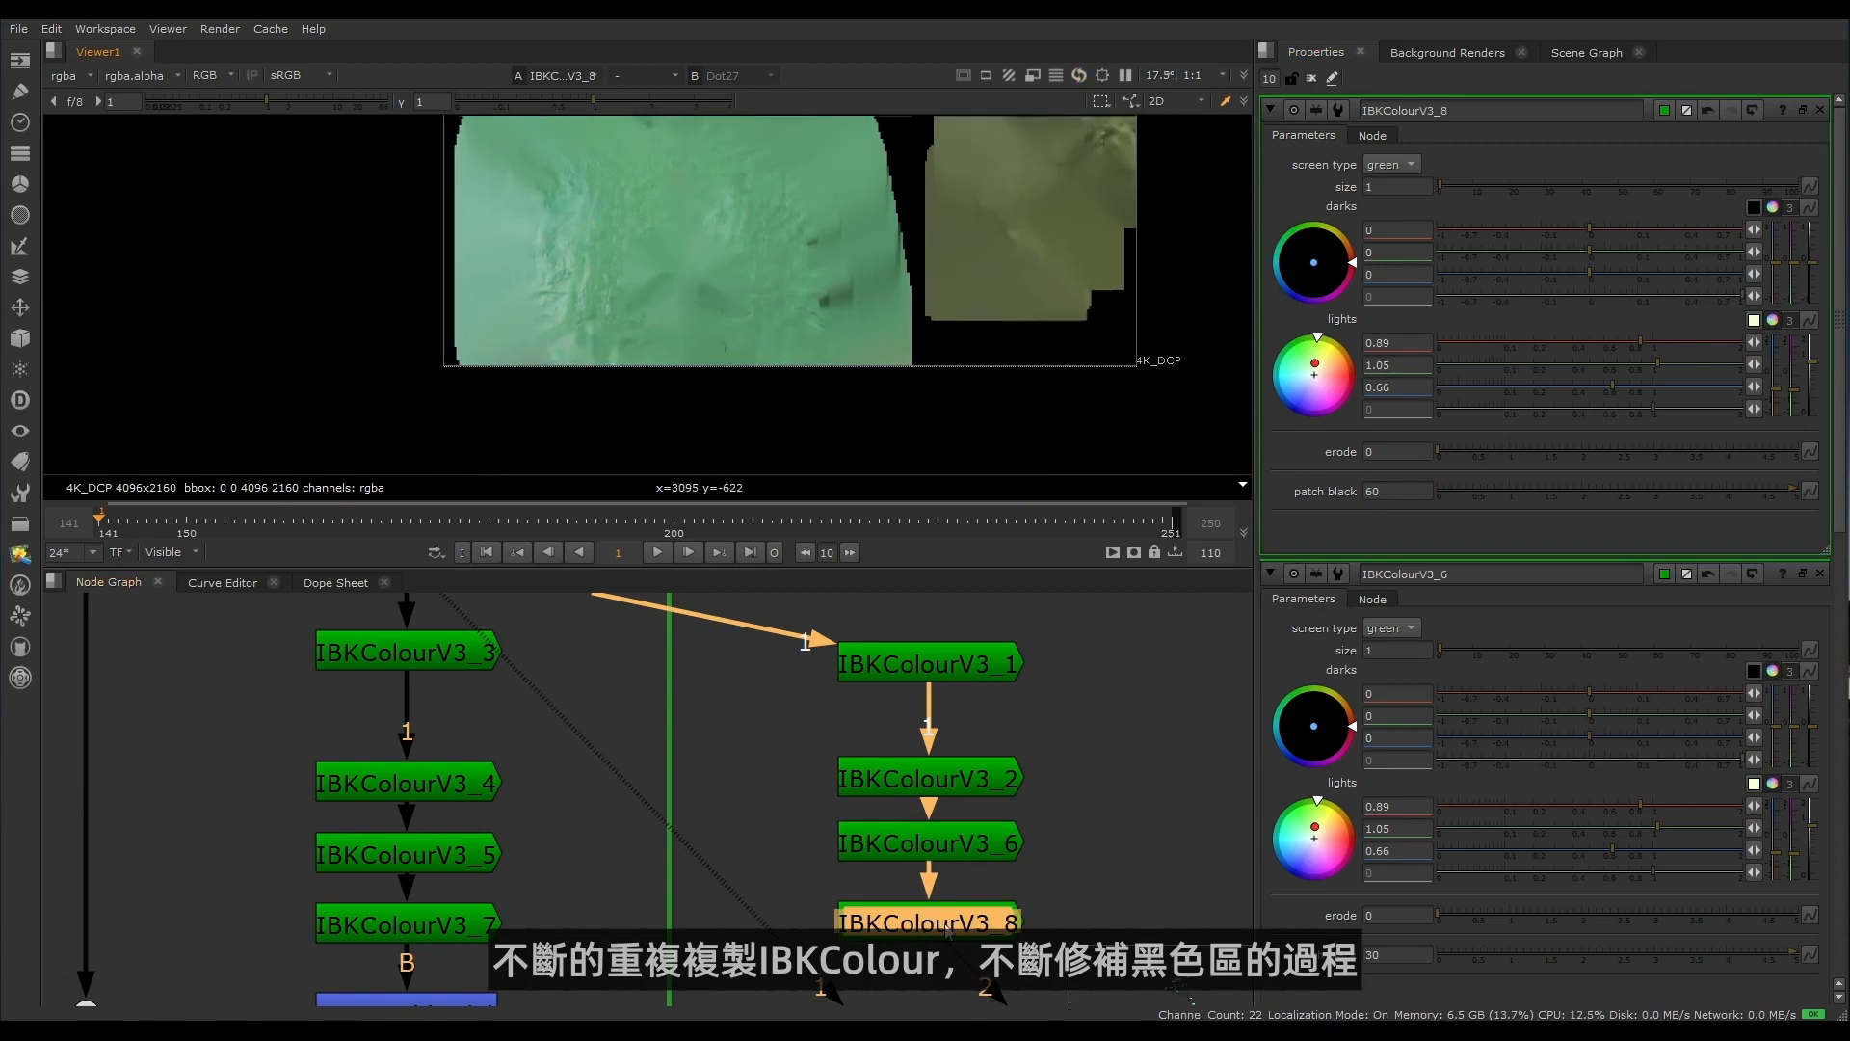
pyautogui.hotkey('ctrl', 'v')
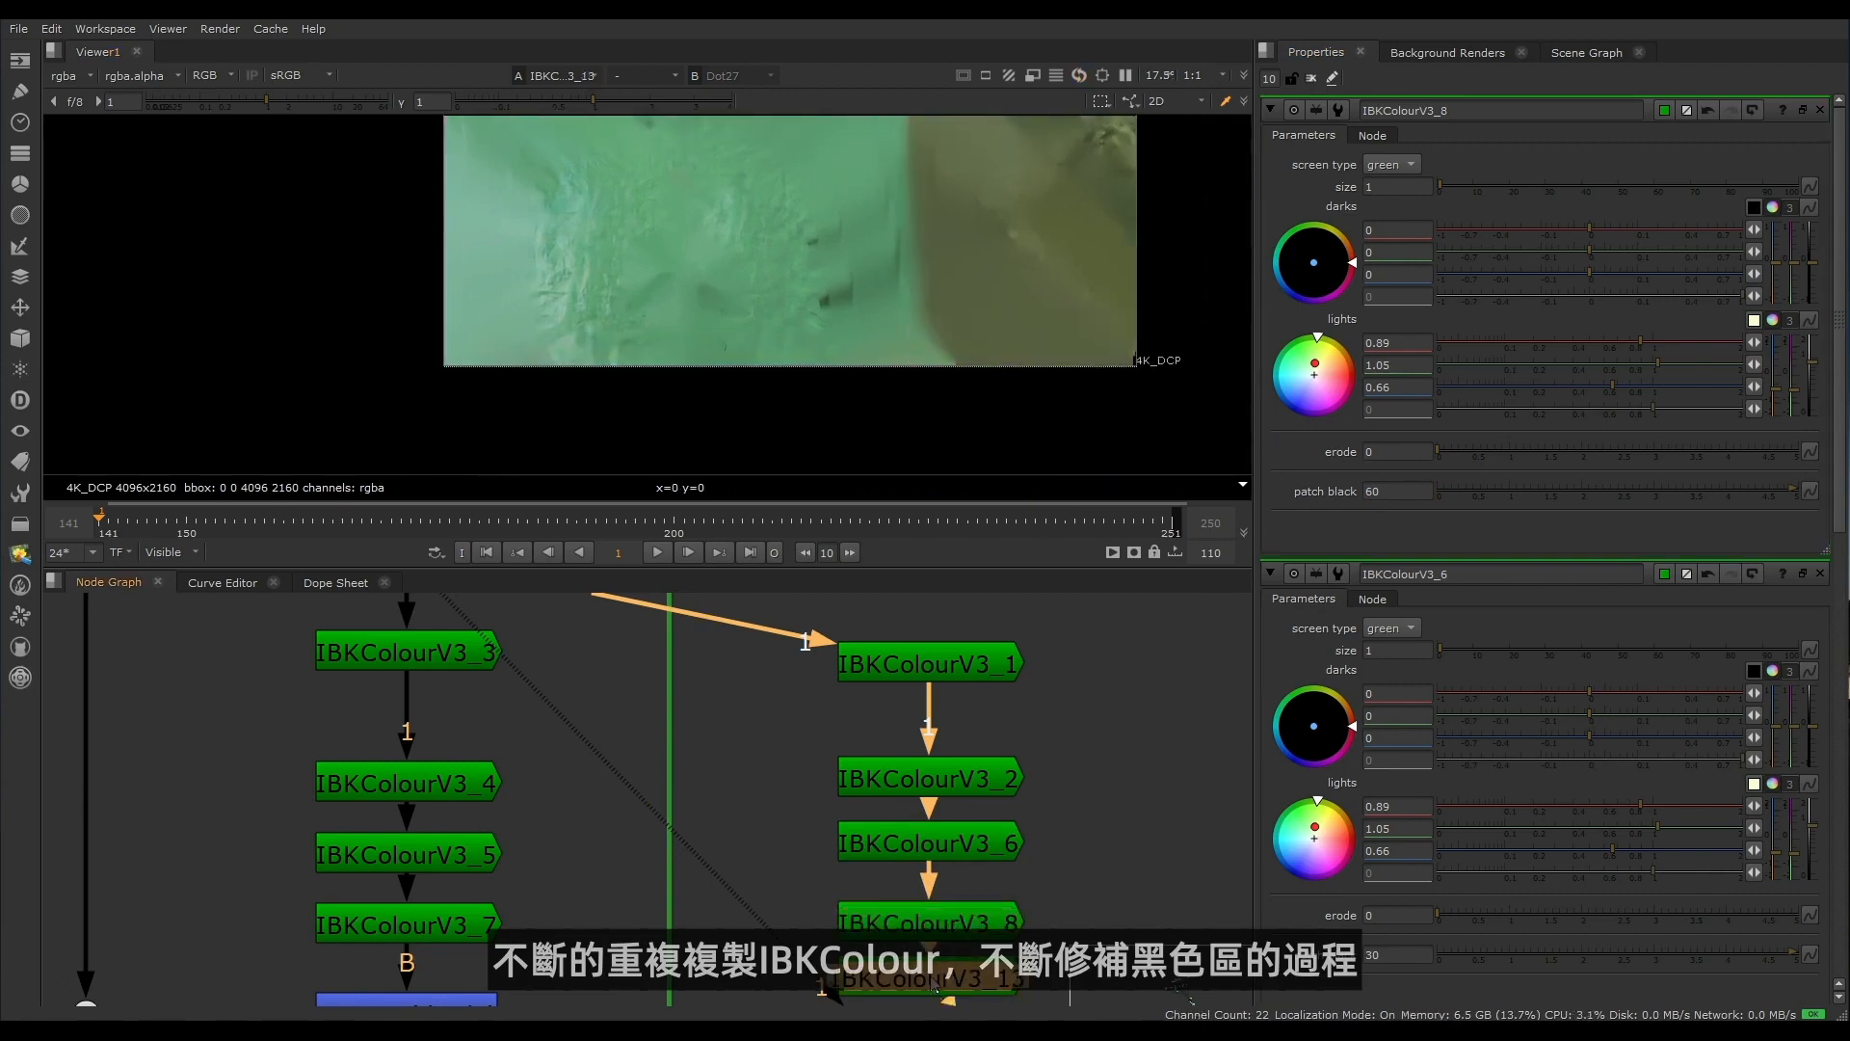
pyautogui.doubleClick(936, 983)
pyautogui.doubleClick(1395, 491)
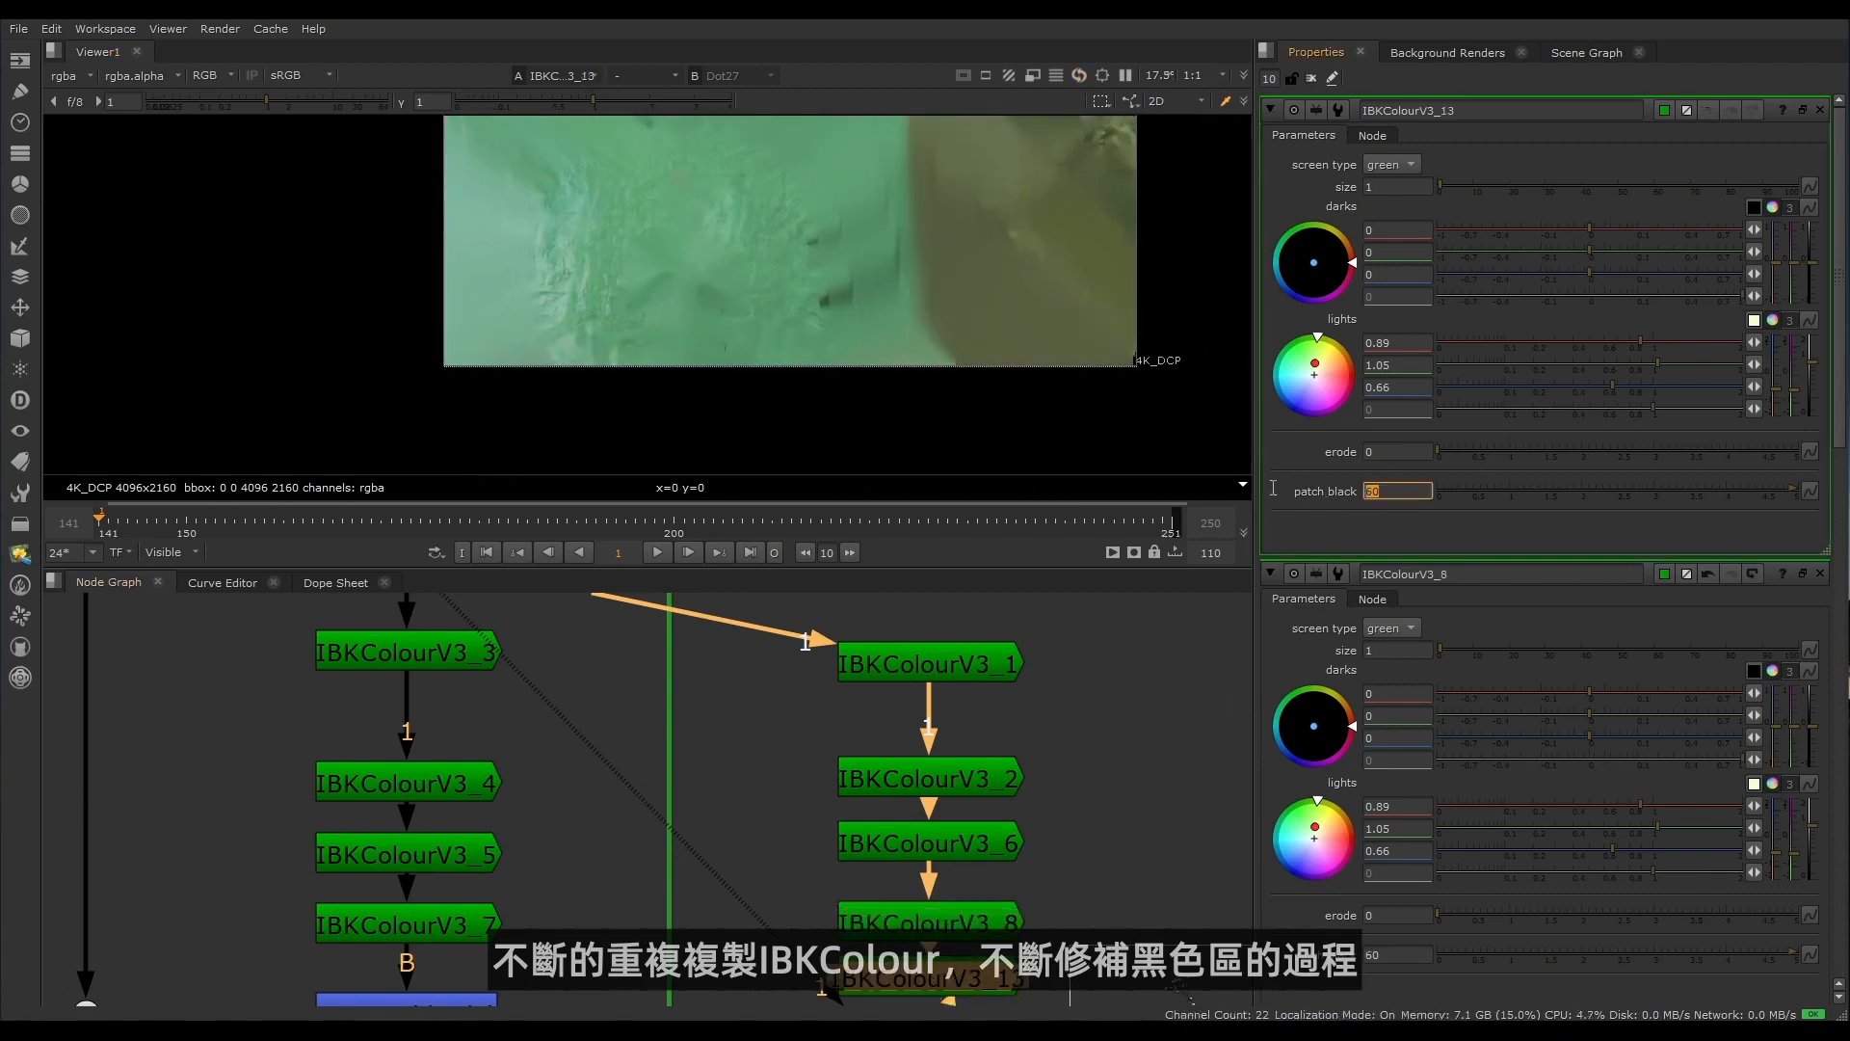
pyautogui.write('200')
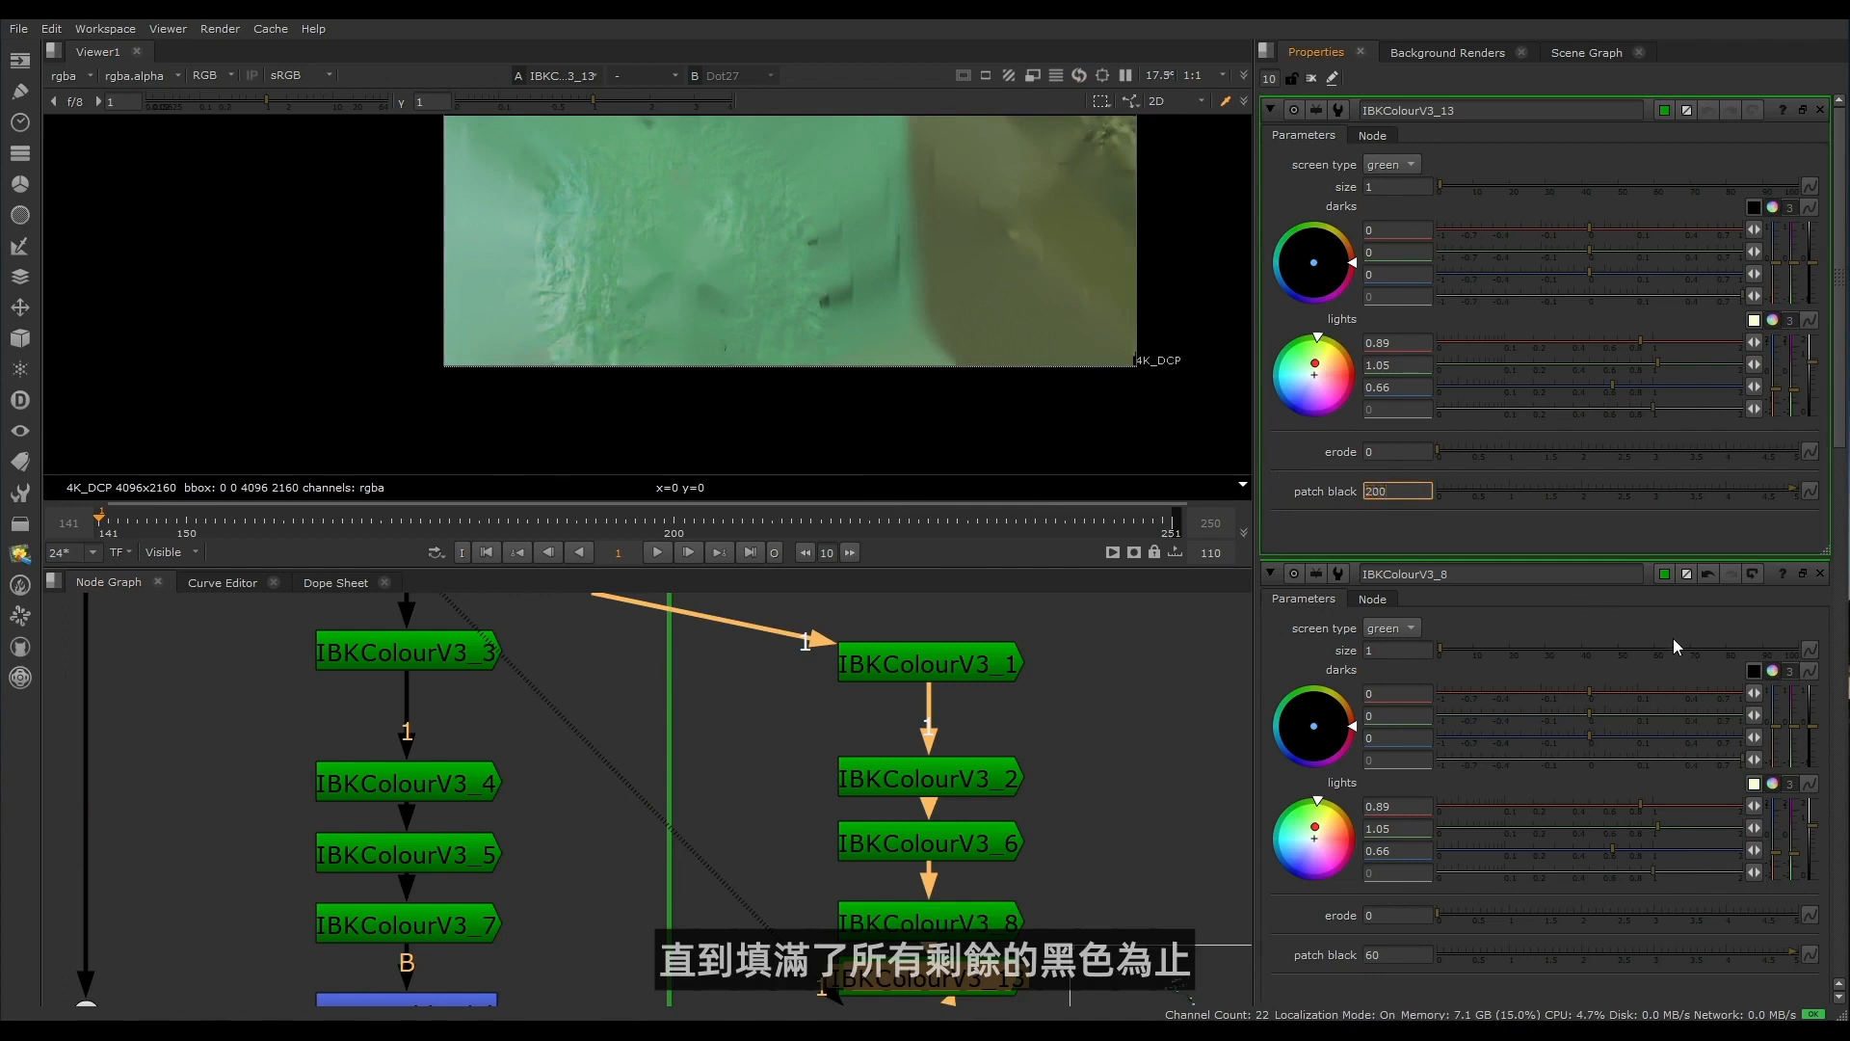
pyautogui.press('Return')
pyautogui.moveTo(597, 152); pyautogui.dragTo(877, 321, button='middle')
pyautogui.scroll(-3, 877, 321)
# Step: Create a Merge node below the last IBKColour node and connect its A input to the source dot
pyautogui.scroll(-5, 969, 706)
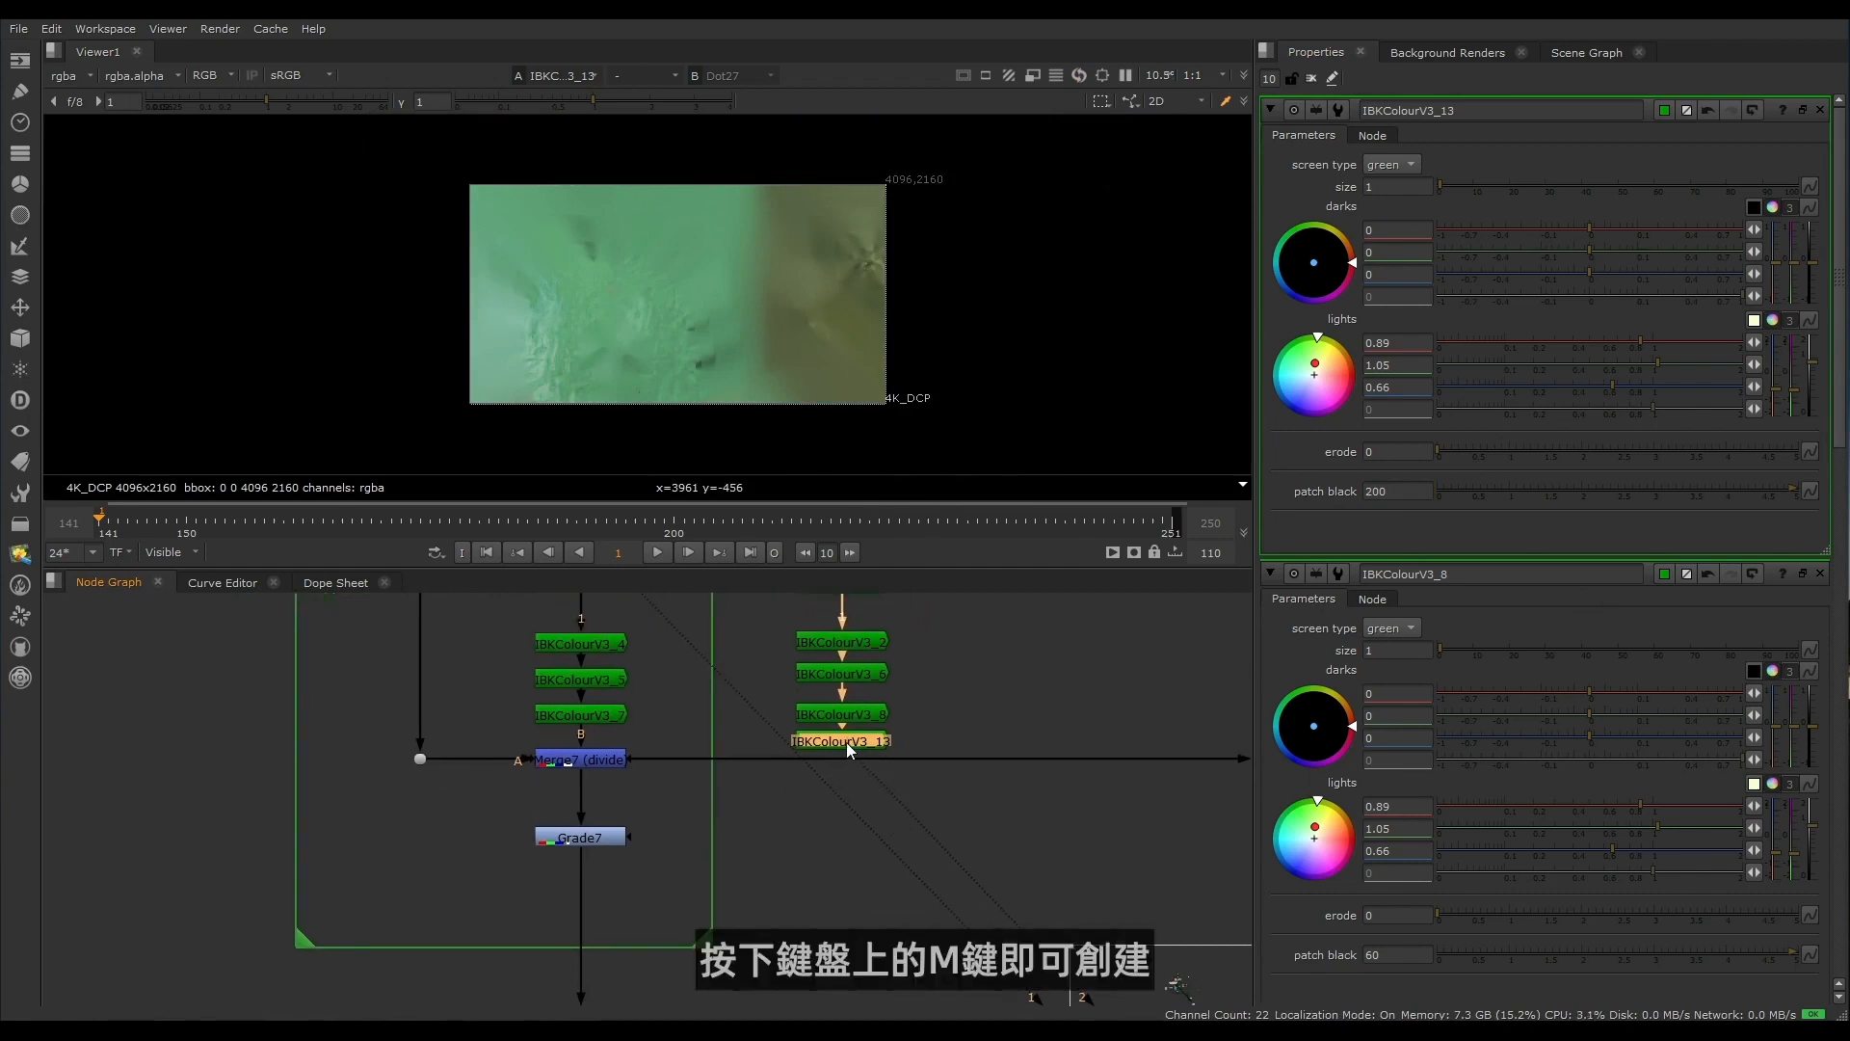
pyautogui.press('m')
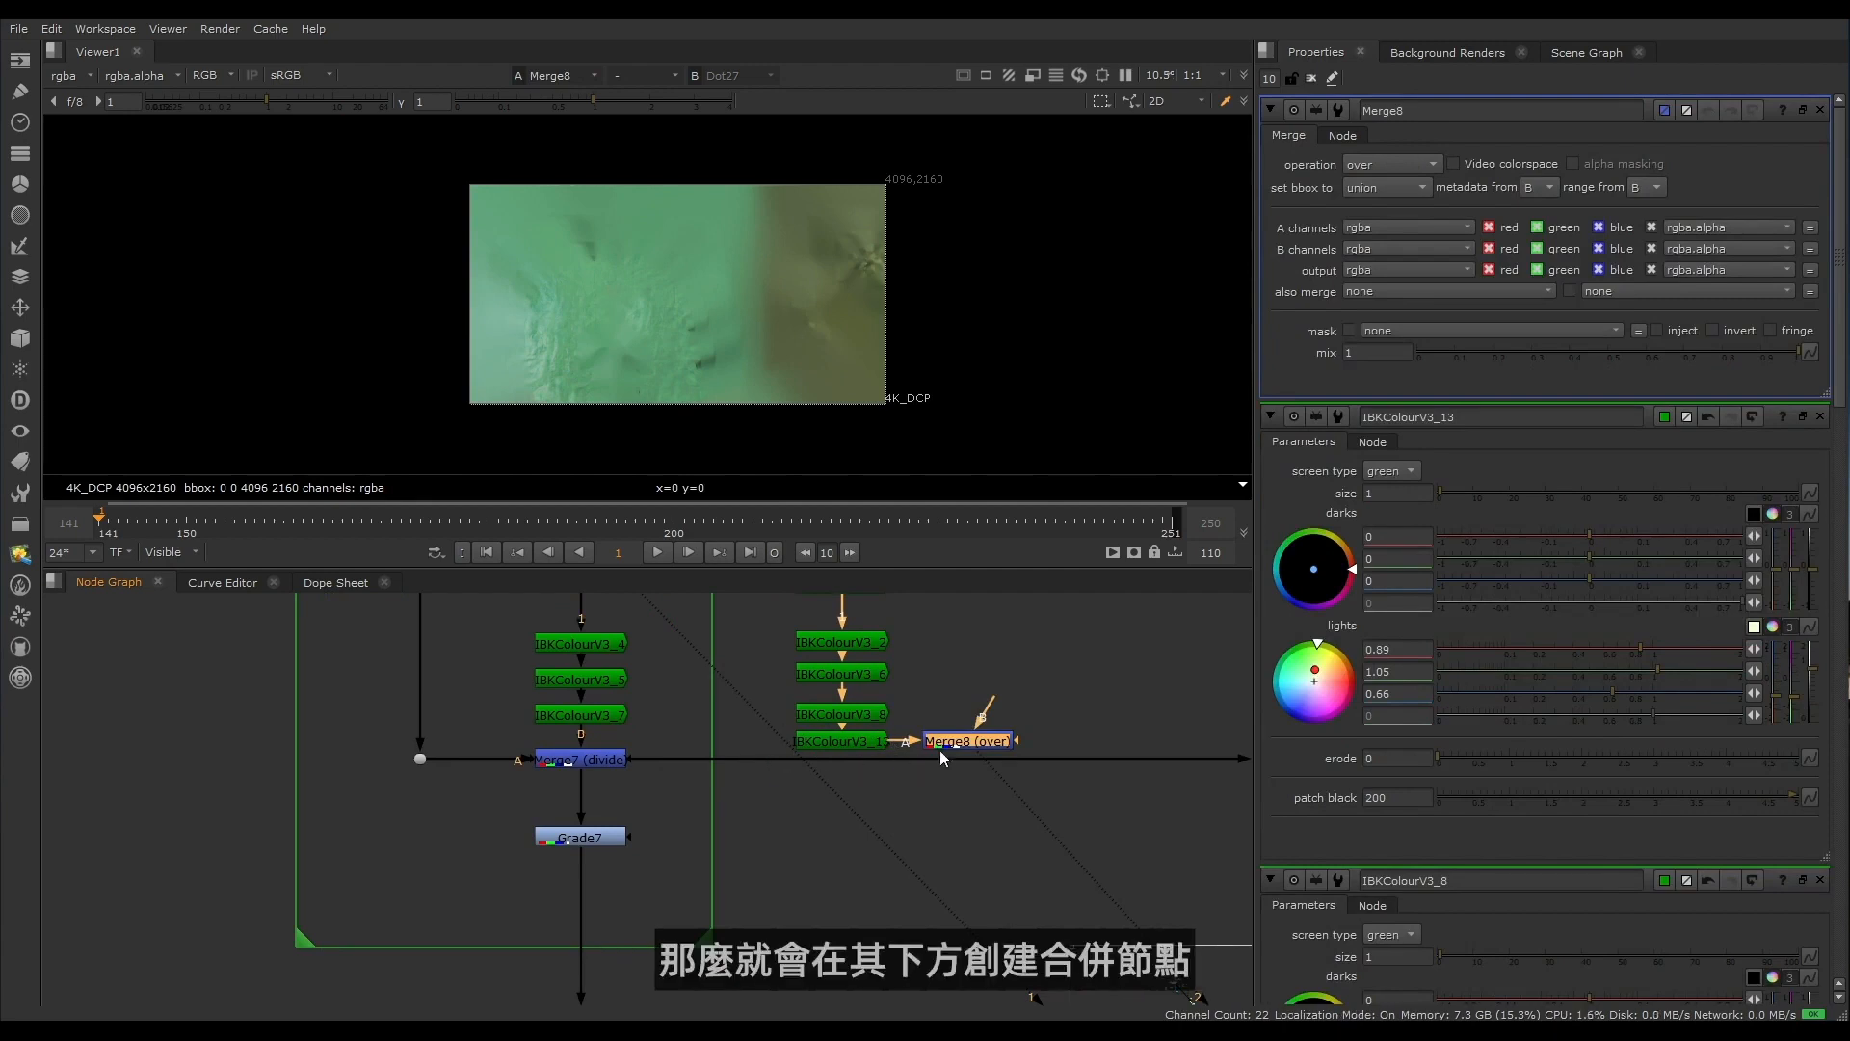
pyautogui.moveTo(940, 749); pyautogui.dragTo(578, 686)
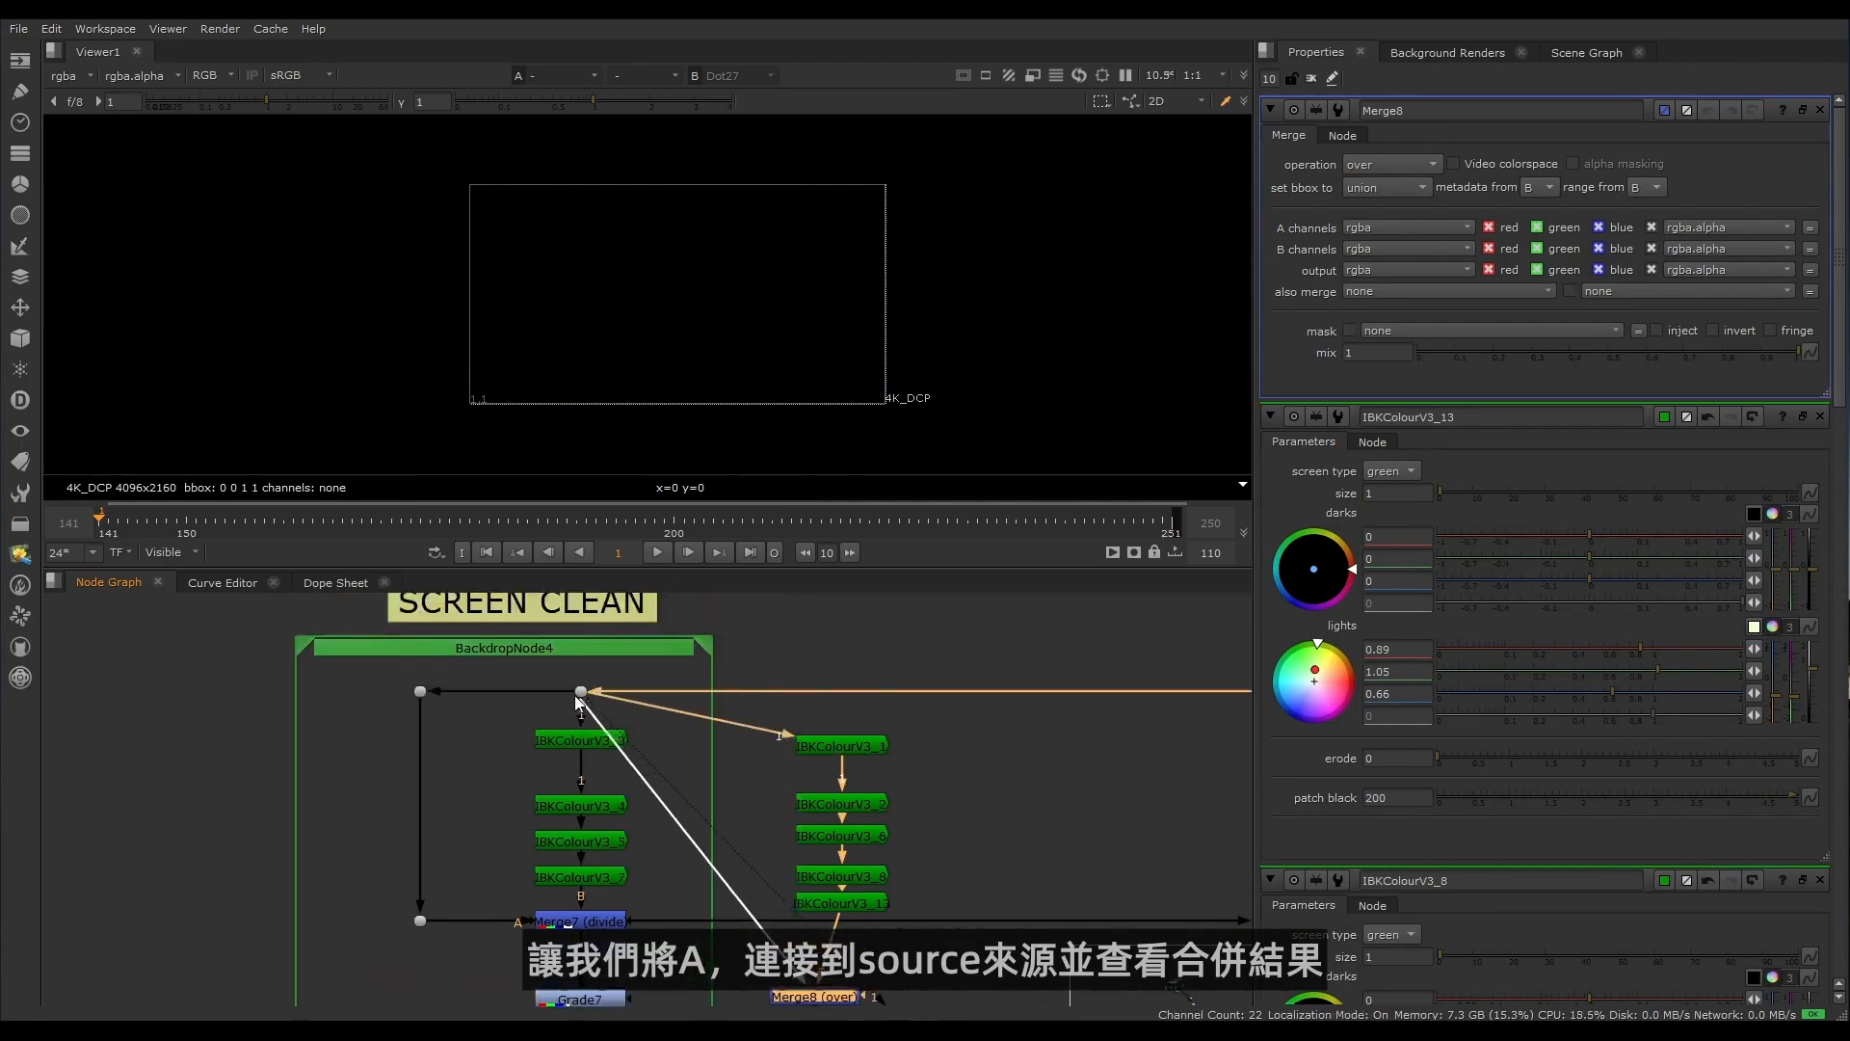
# Step: Set the new Merge node's operation to divide and move it closer to the IBKColour stack
pyautogui.scroll(8, 591, 310)
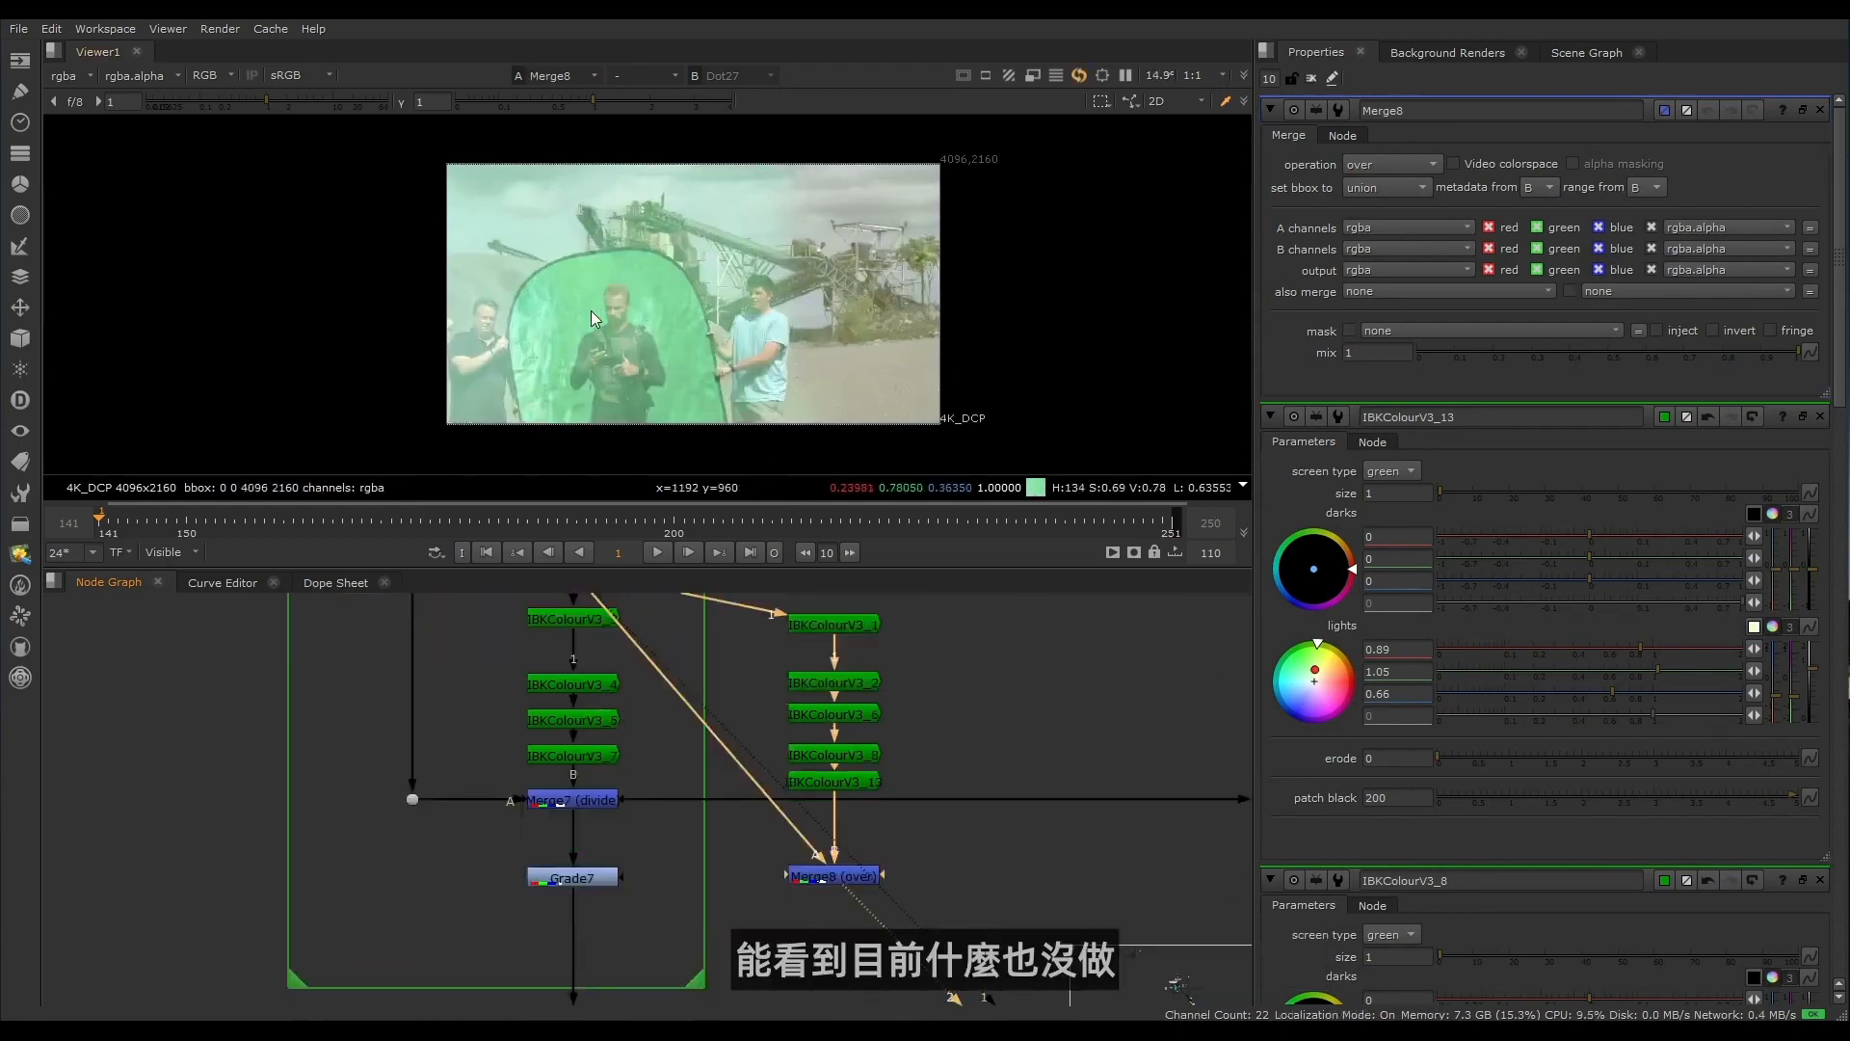
pyautogui.scroll(-2, 501, 229)
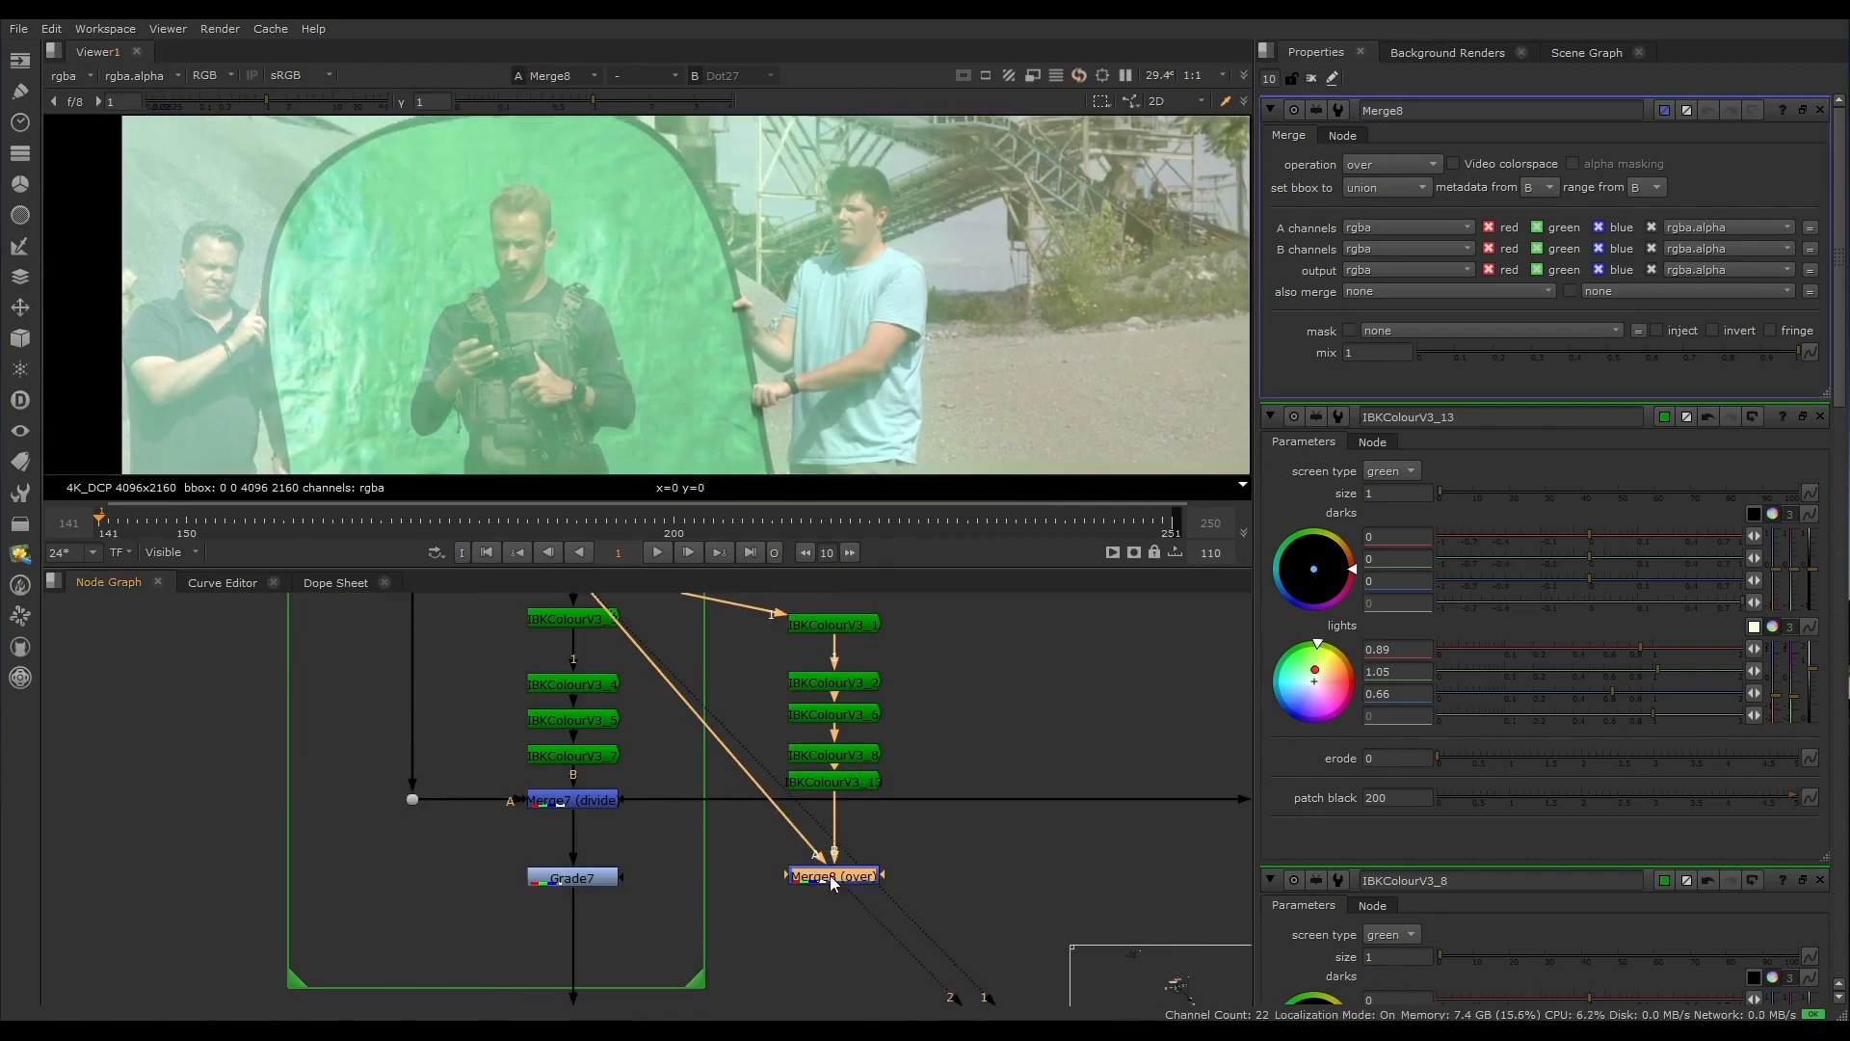
pyautogui.click(1378, 166)
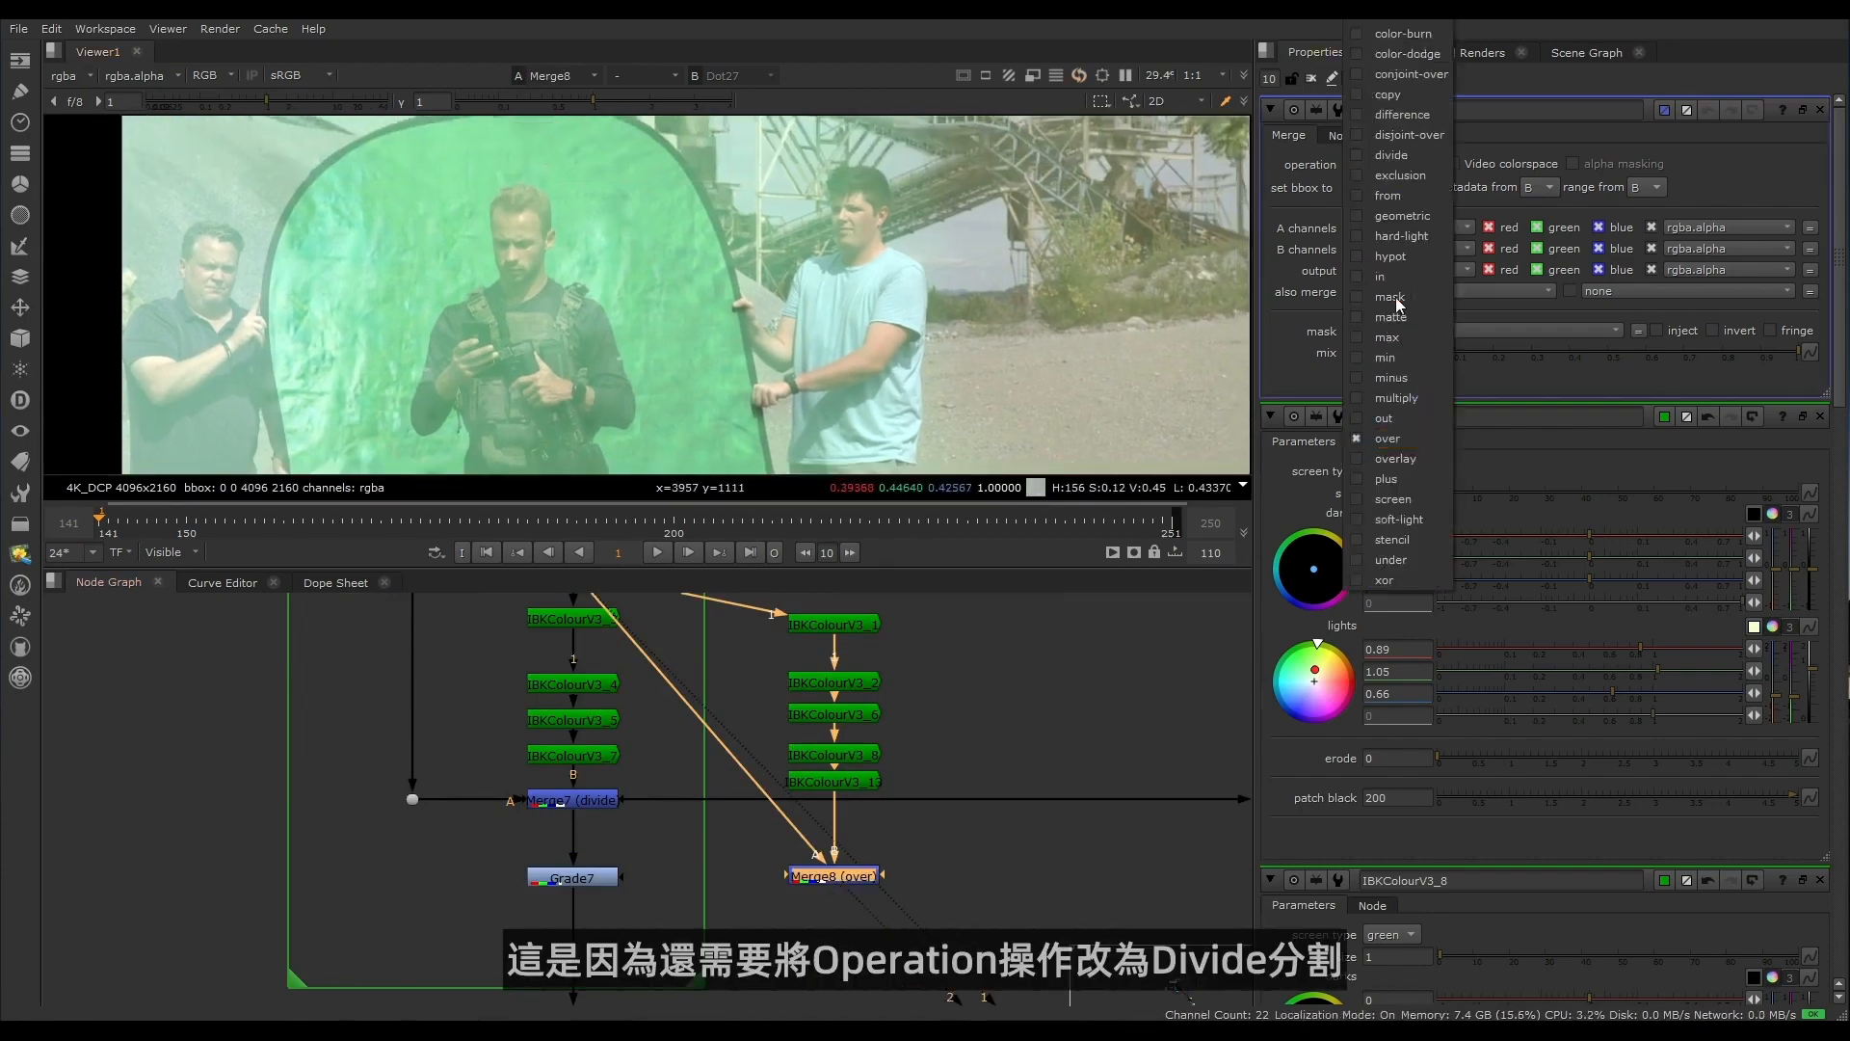
pyautogui.click(1388, 155)
pyautogui.moveTo(838, 889); pyautogui.dragTo(839, 865)
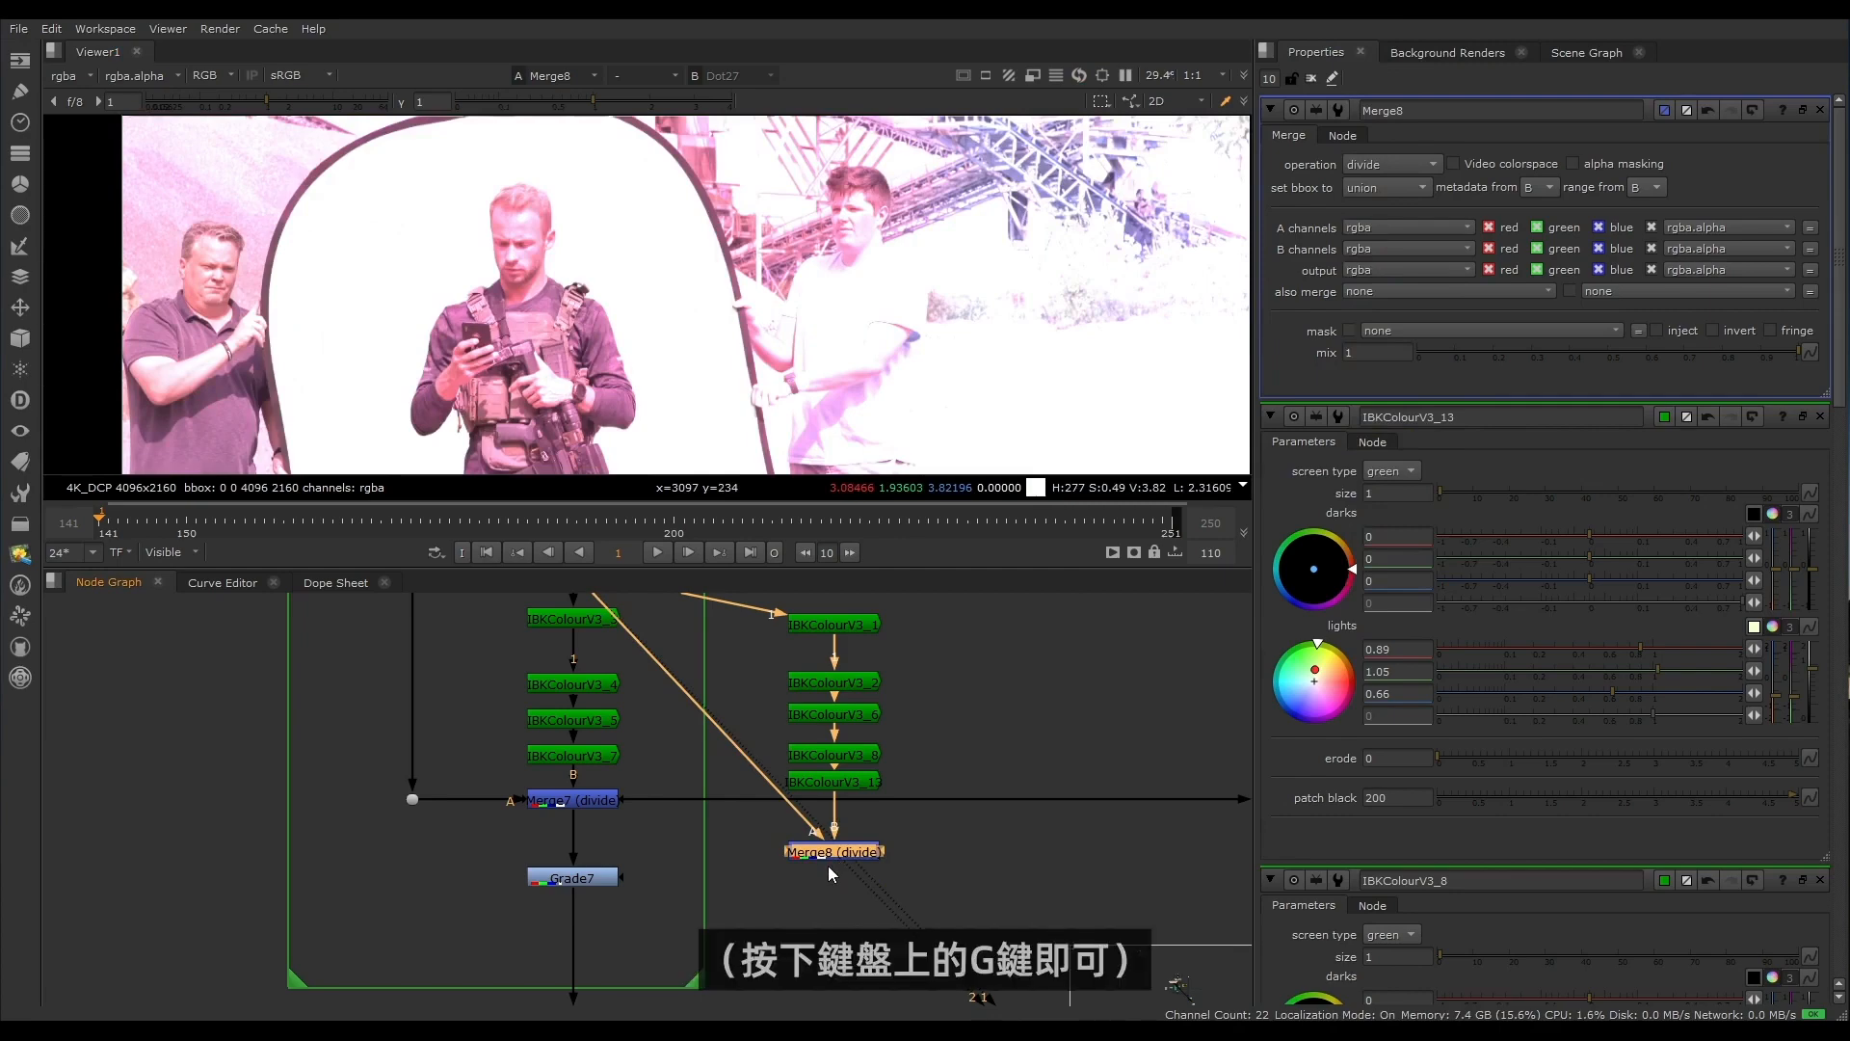
# Step: Add a Grade below the divide Merge and sample its multiply colour, about 0.12, 0.38, 0.18, from the source's green screen beside the soldier's head
pyautogui.press('g')
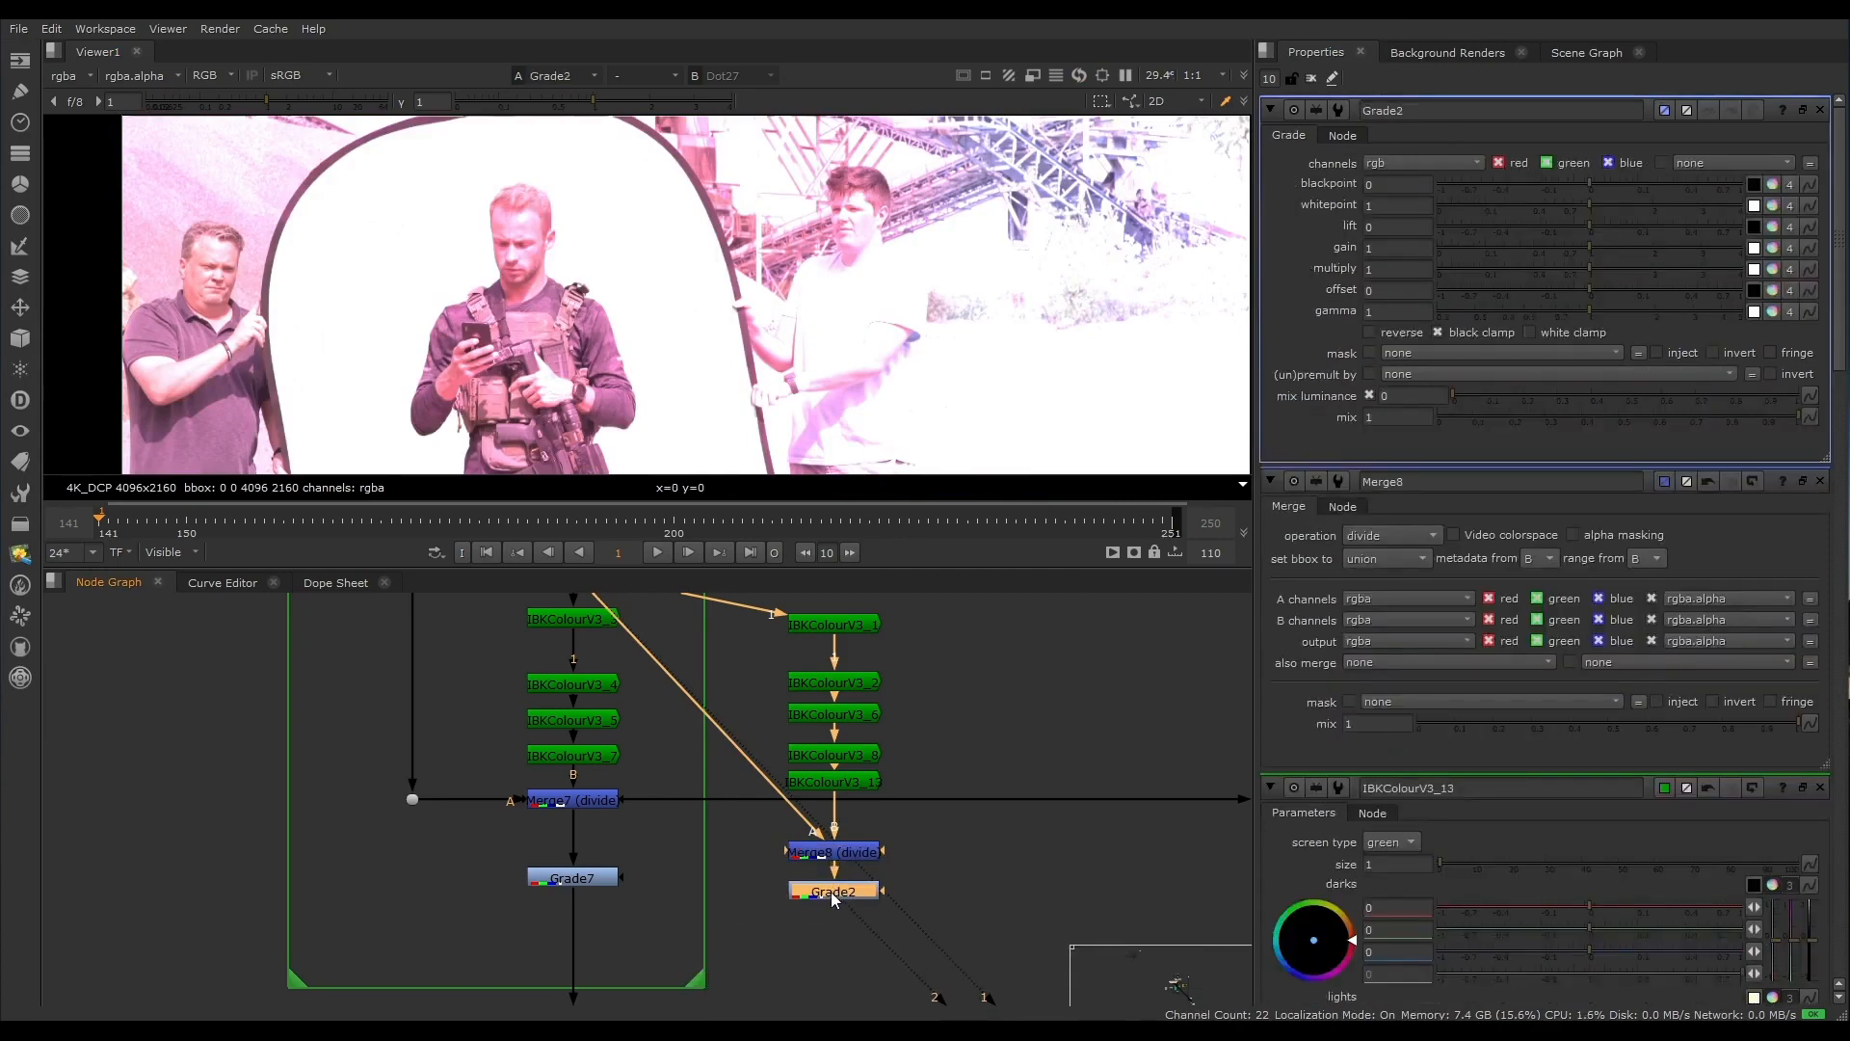
pyautogui.click(1753, 271)
pyautogui.moveTo(501, 602); pyautogui.dragTo(502, 709, button='middle')
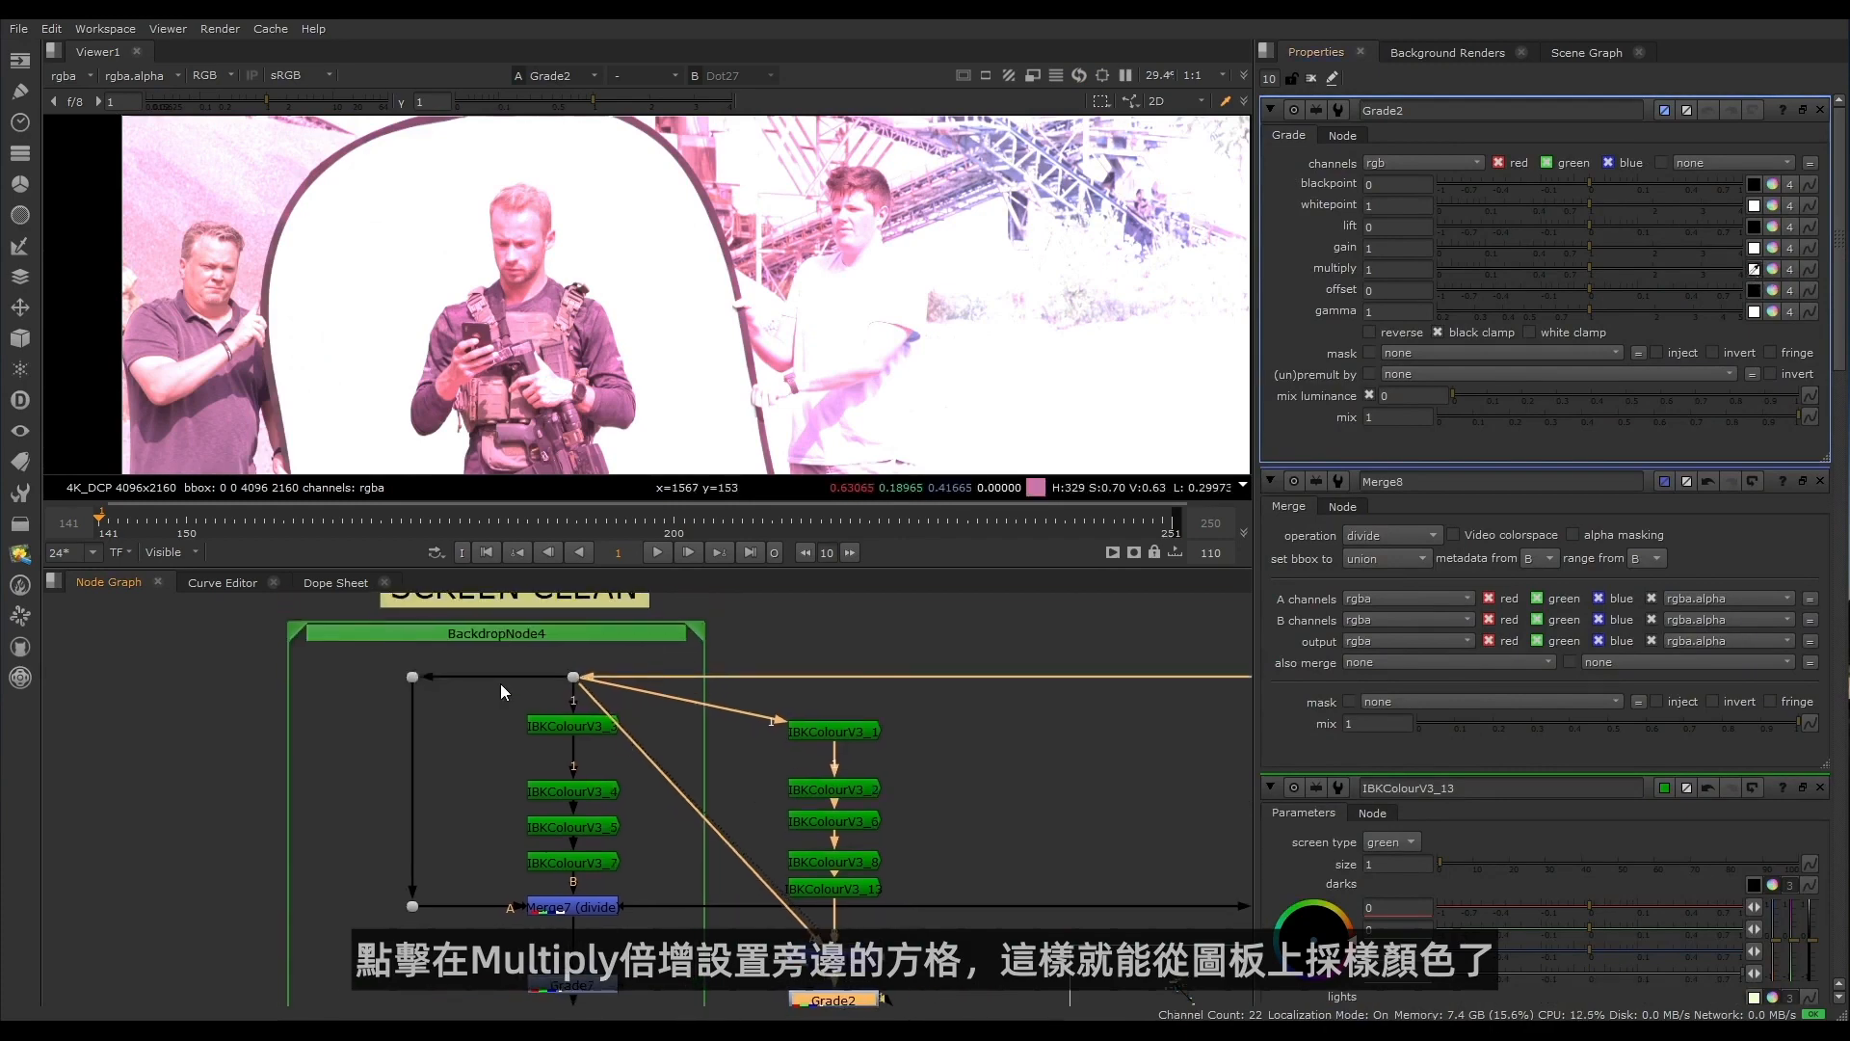
pyautogui.click(573, 677)
pyautogui.press('1')
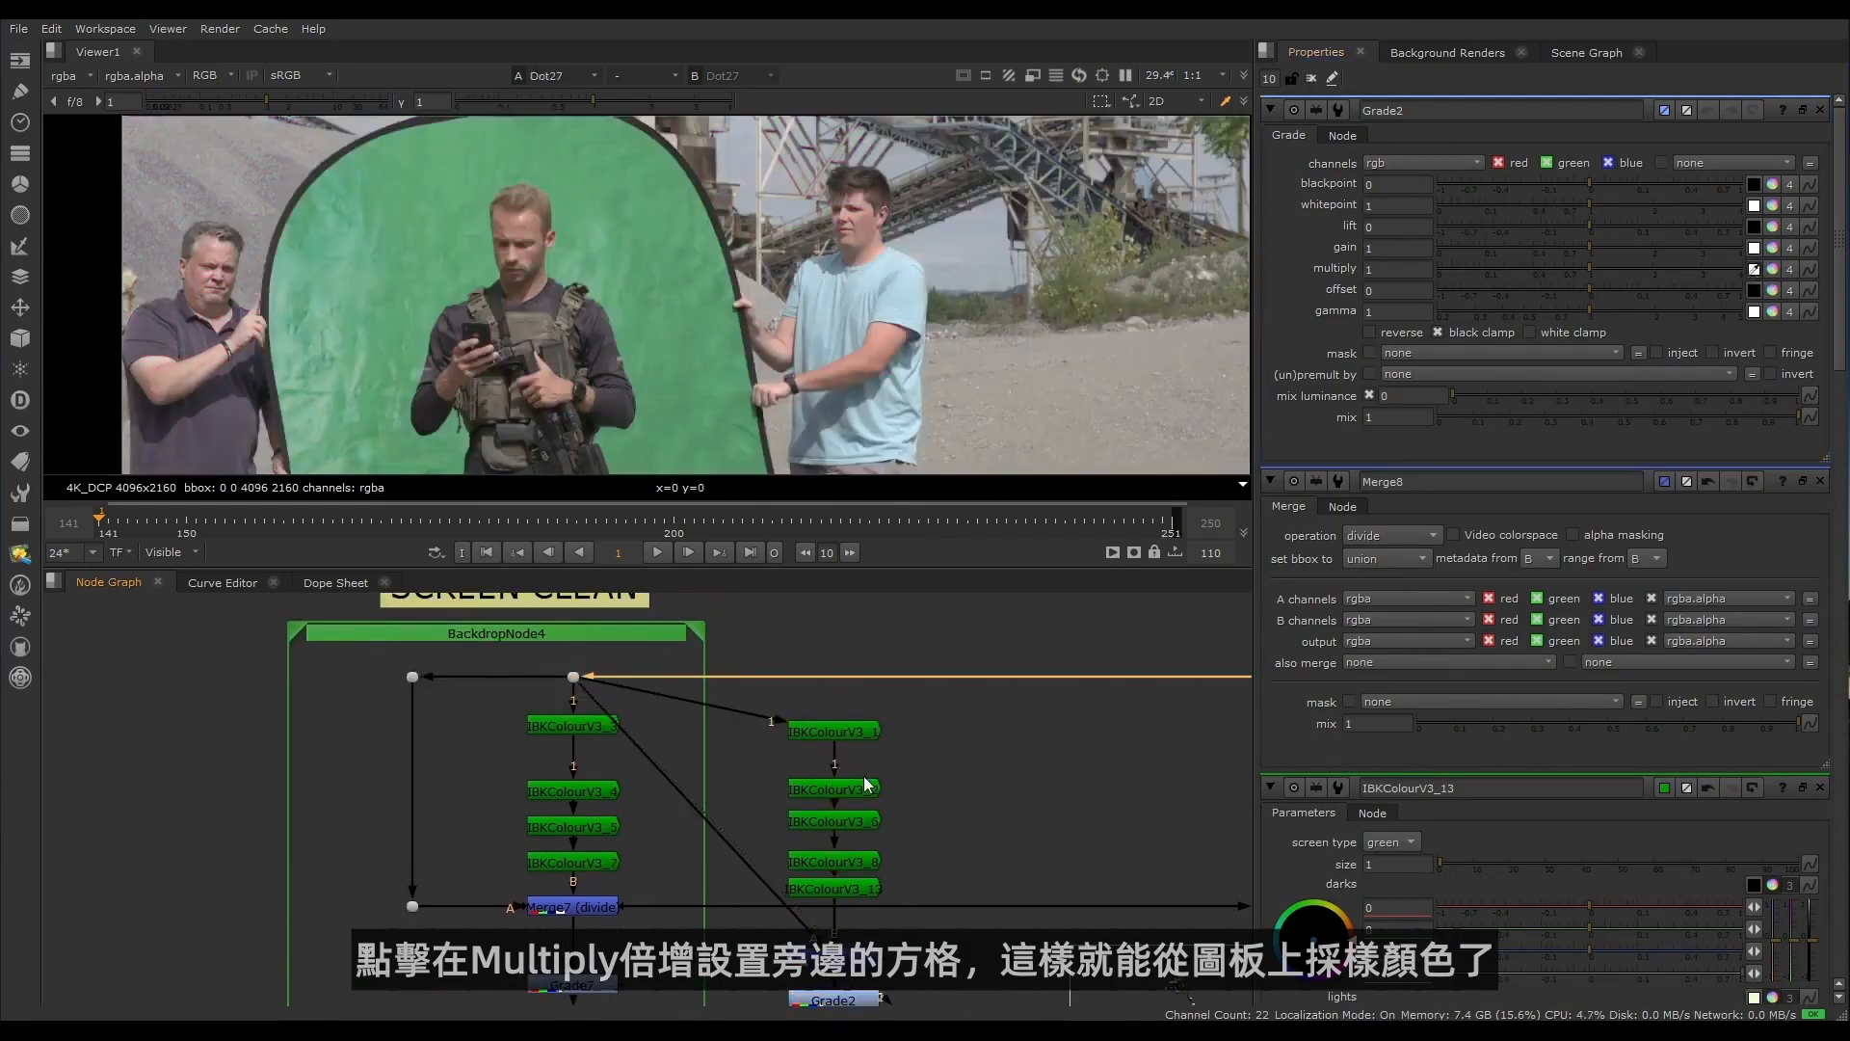
pyautogui.scroll(5, 706, 217)
pyautogui.keyDown('ctrl'); pyautogui.keyDown('shift'); pyautogui.moveTo(705, 217); pyautogui.dragTo(840, 338); pyautogui.keyUp('shift'); pyautogui.keyUp('ctrl')
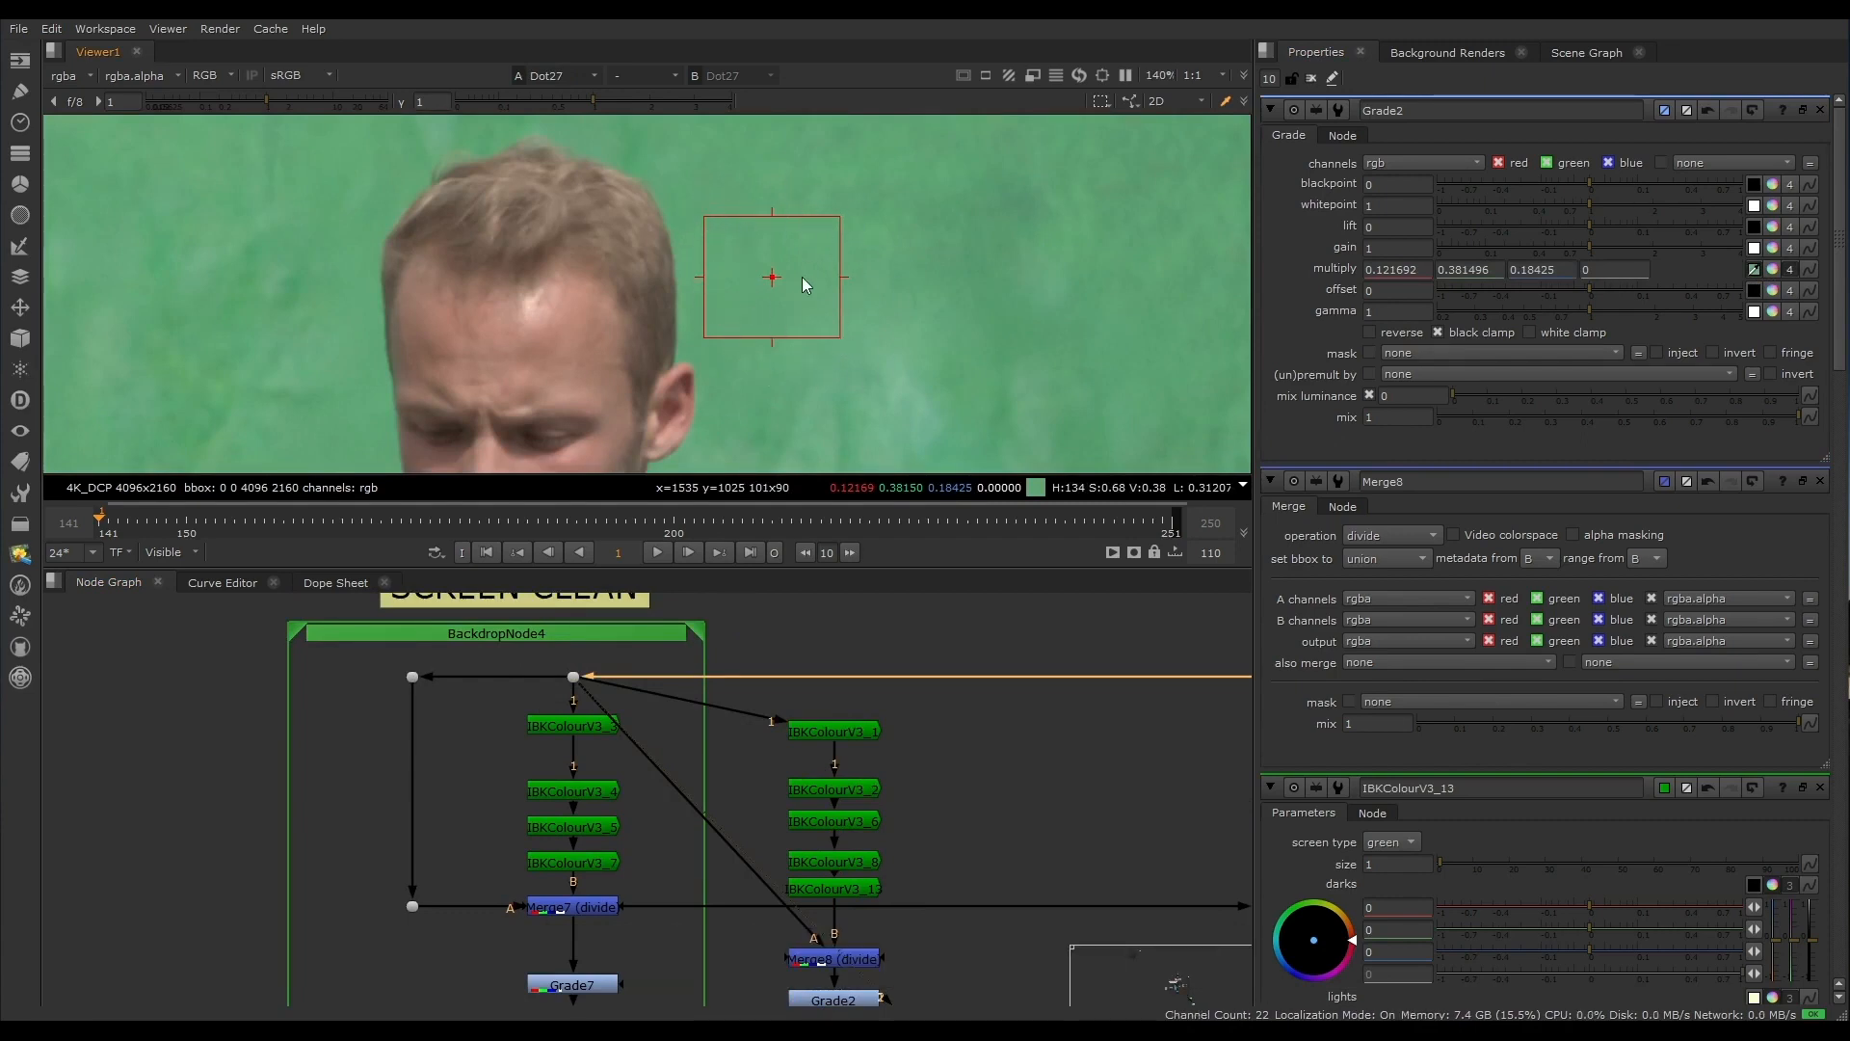
# Step: View the new Grade node's result and check the evened green screen around the soldier's hair and across the frame
pyautogui.moveTo(839, 1002); pyautogui.dragTo(843, 882, button='middle')
pyautogui.click(844, 885)
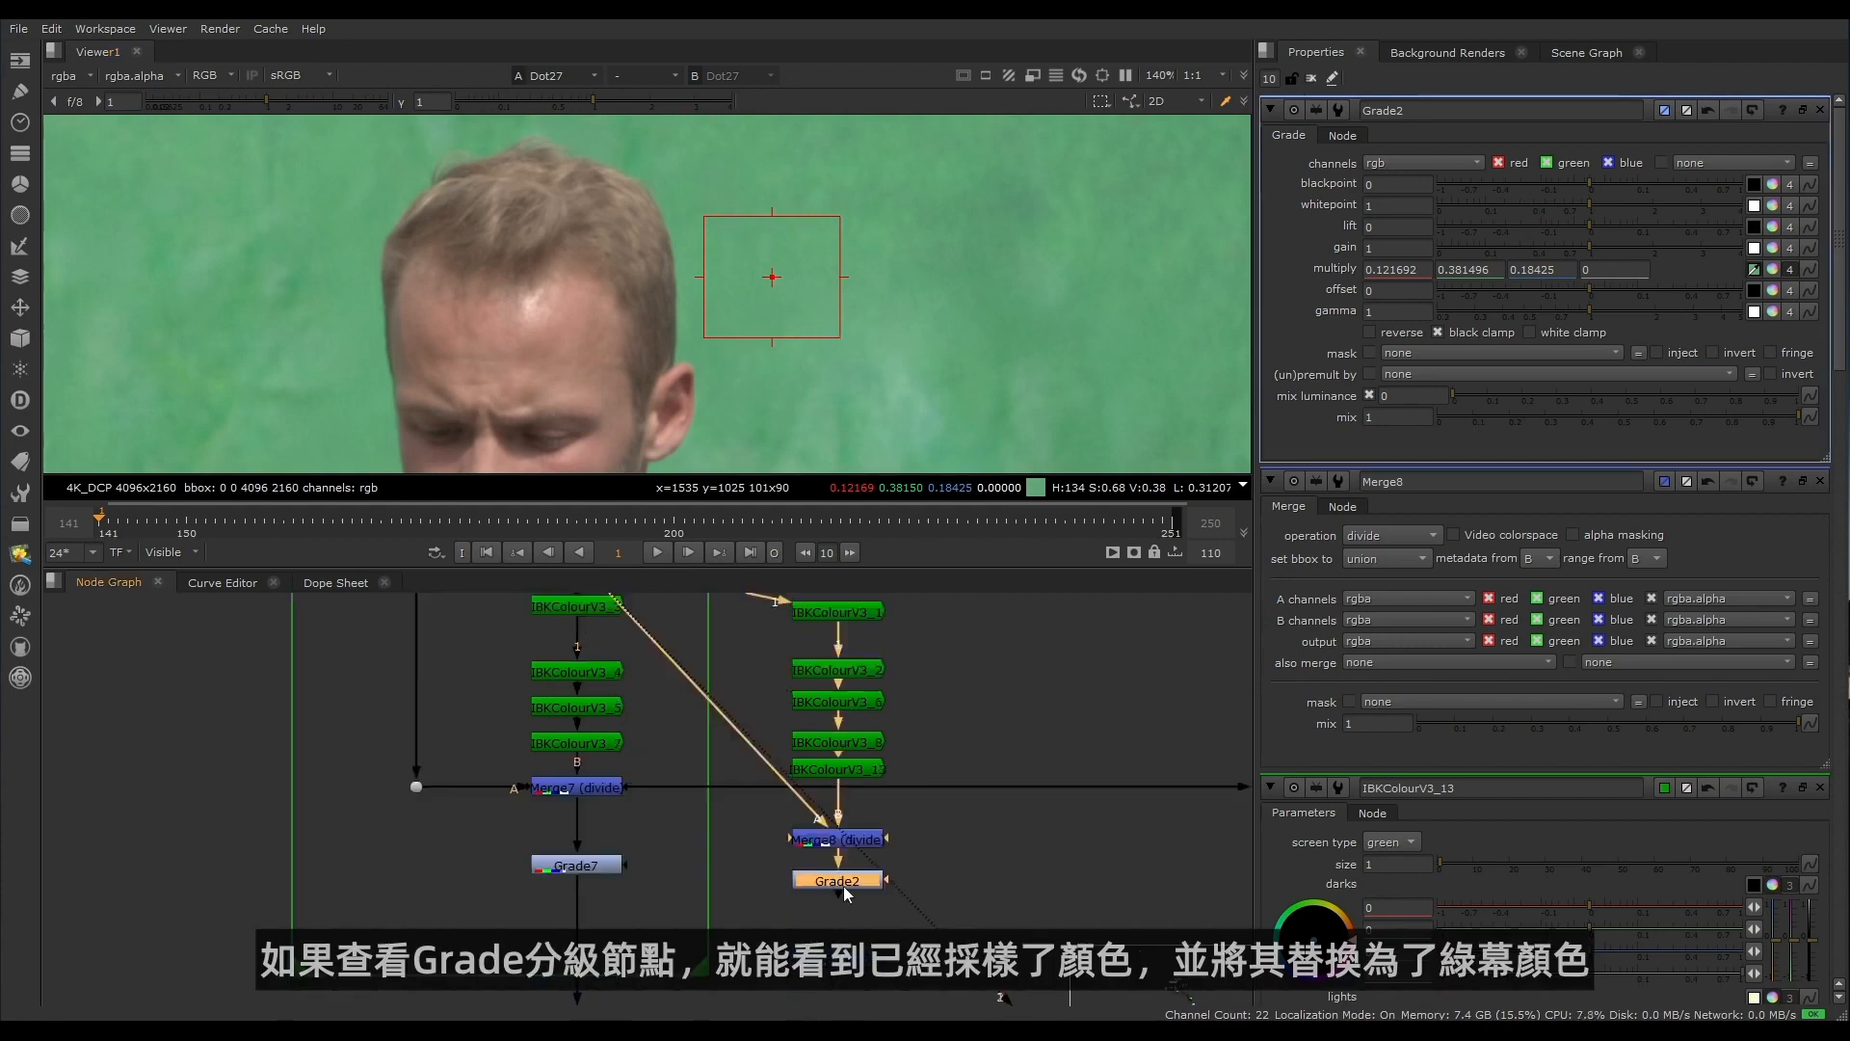
pyautogui.press('1')
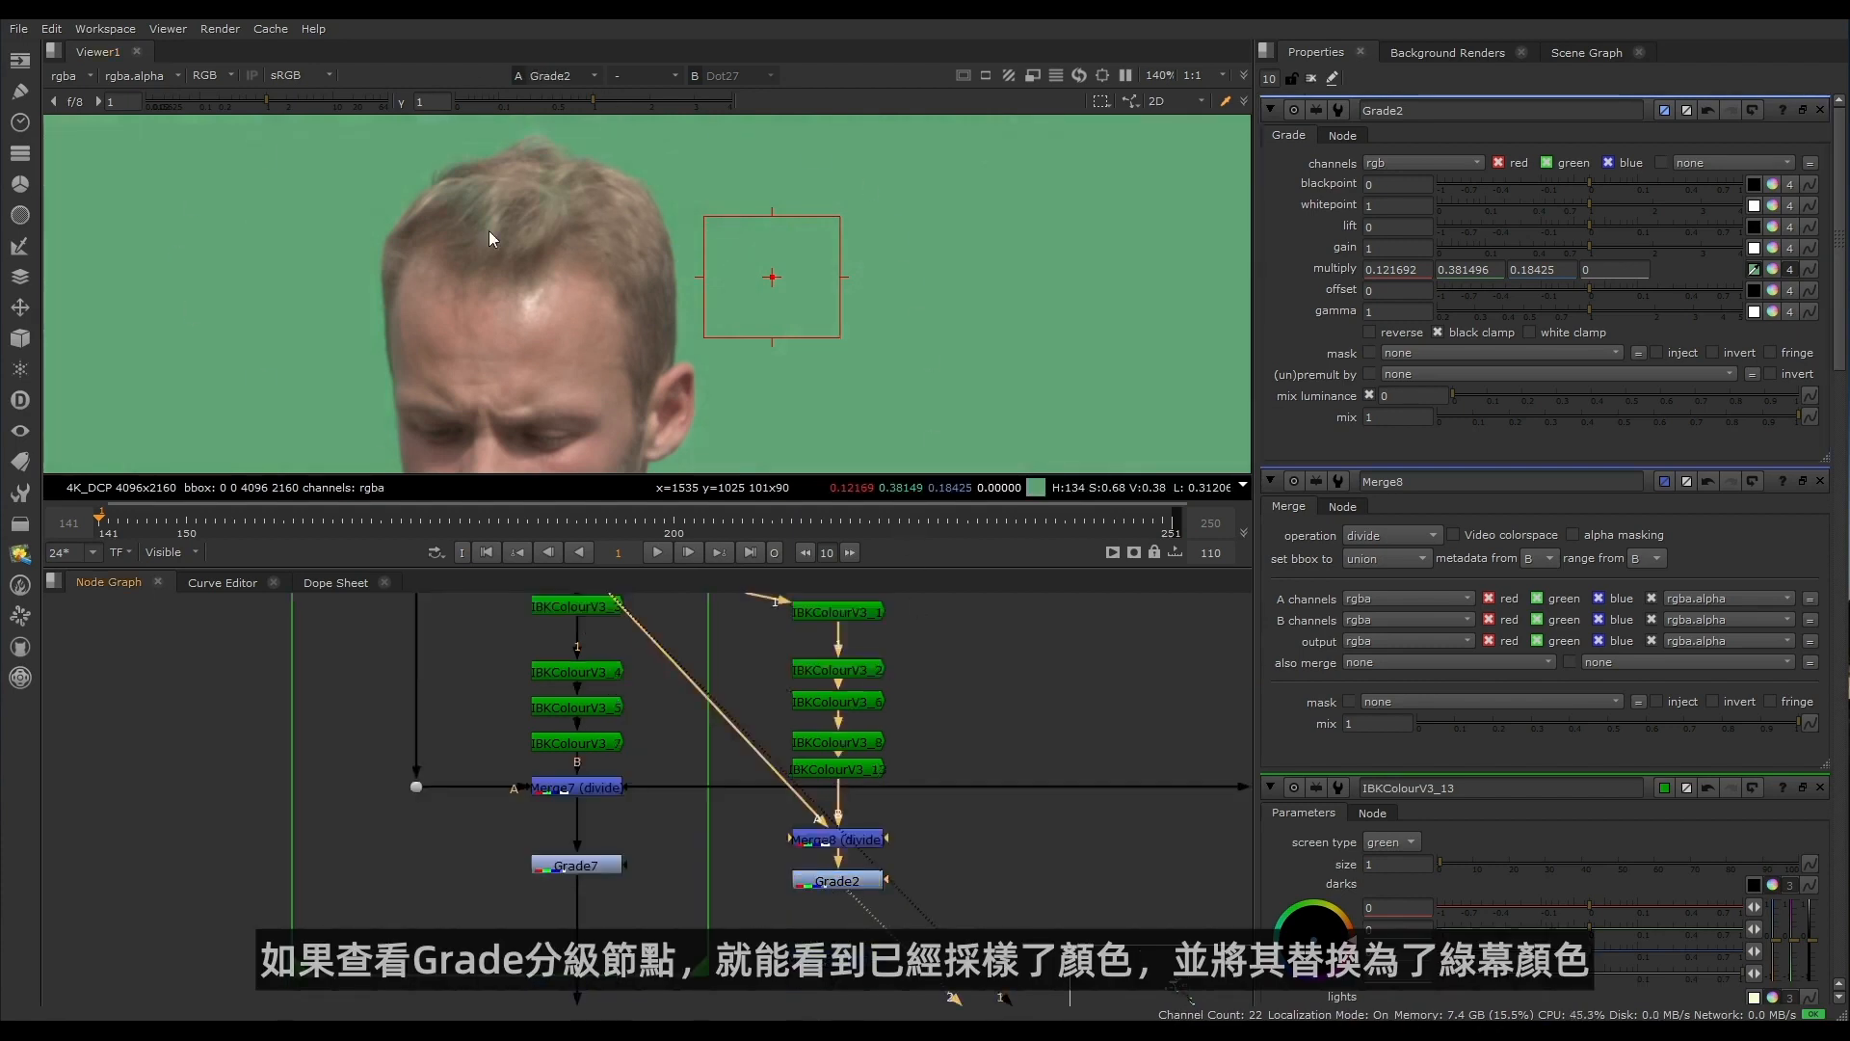
pyautogui.scroll(-10, 488, 229)
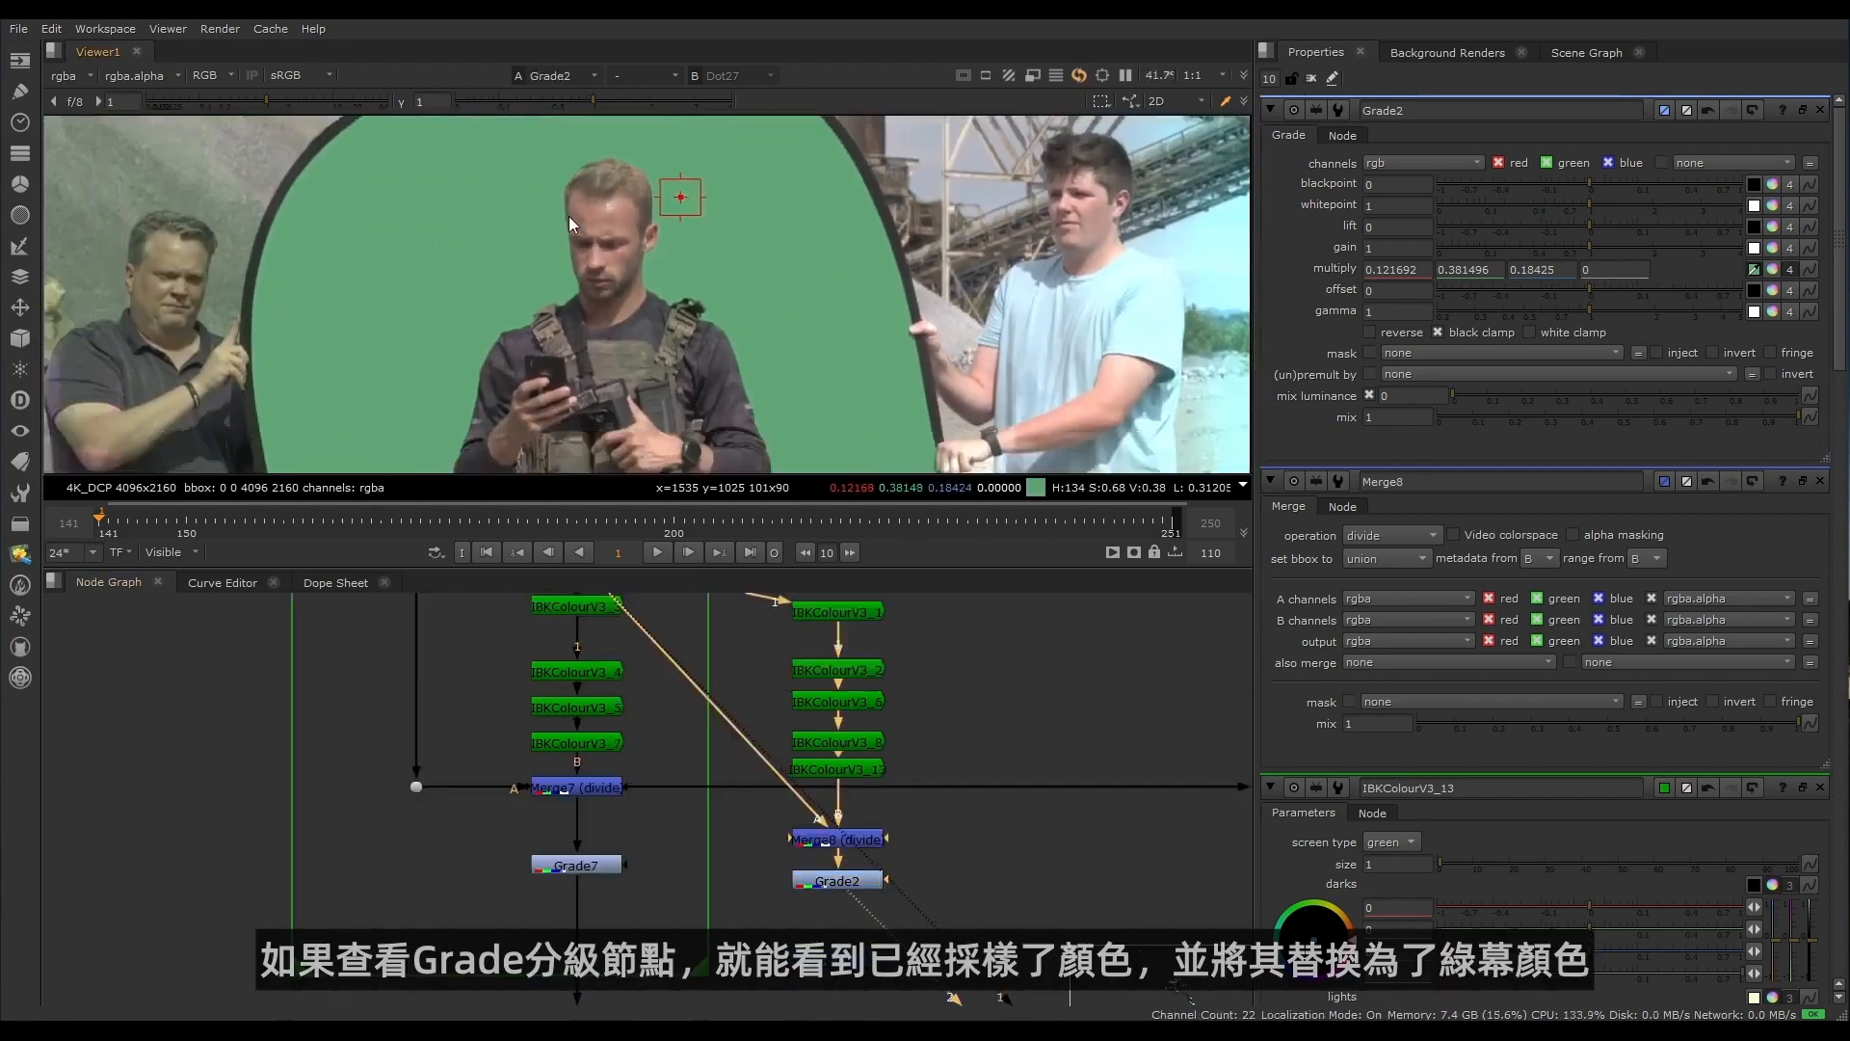
pyautogui.moveTo(568, 216); pyautogui.dragTo(541, 173, button='middle')
pyautogui.scroll(-5, 637, 266)
pyautogui.scroll(3, 588, 303)
pyautogui.moveTo(634, 293); pyautogui.dragTo(684, 337, button='middle')
pyautogui.scroll(1, 684, 338)
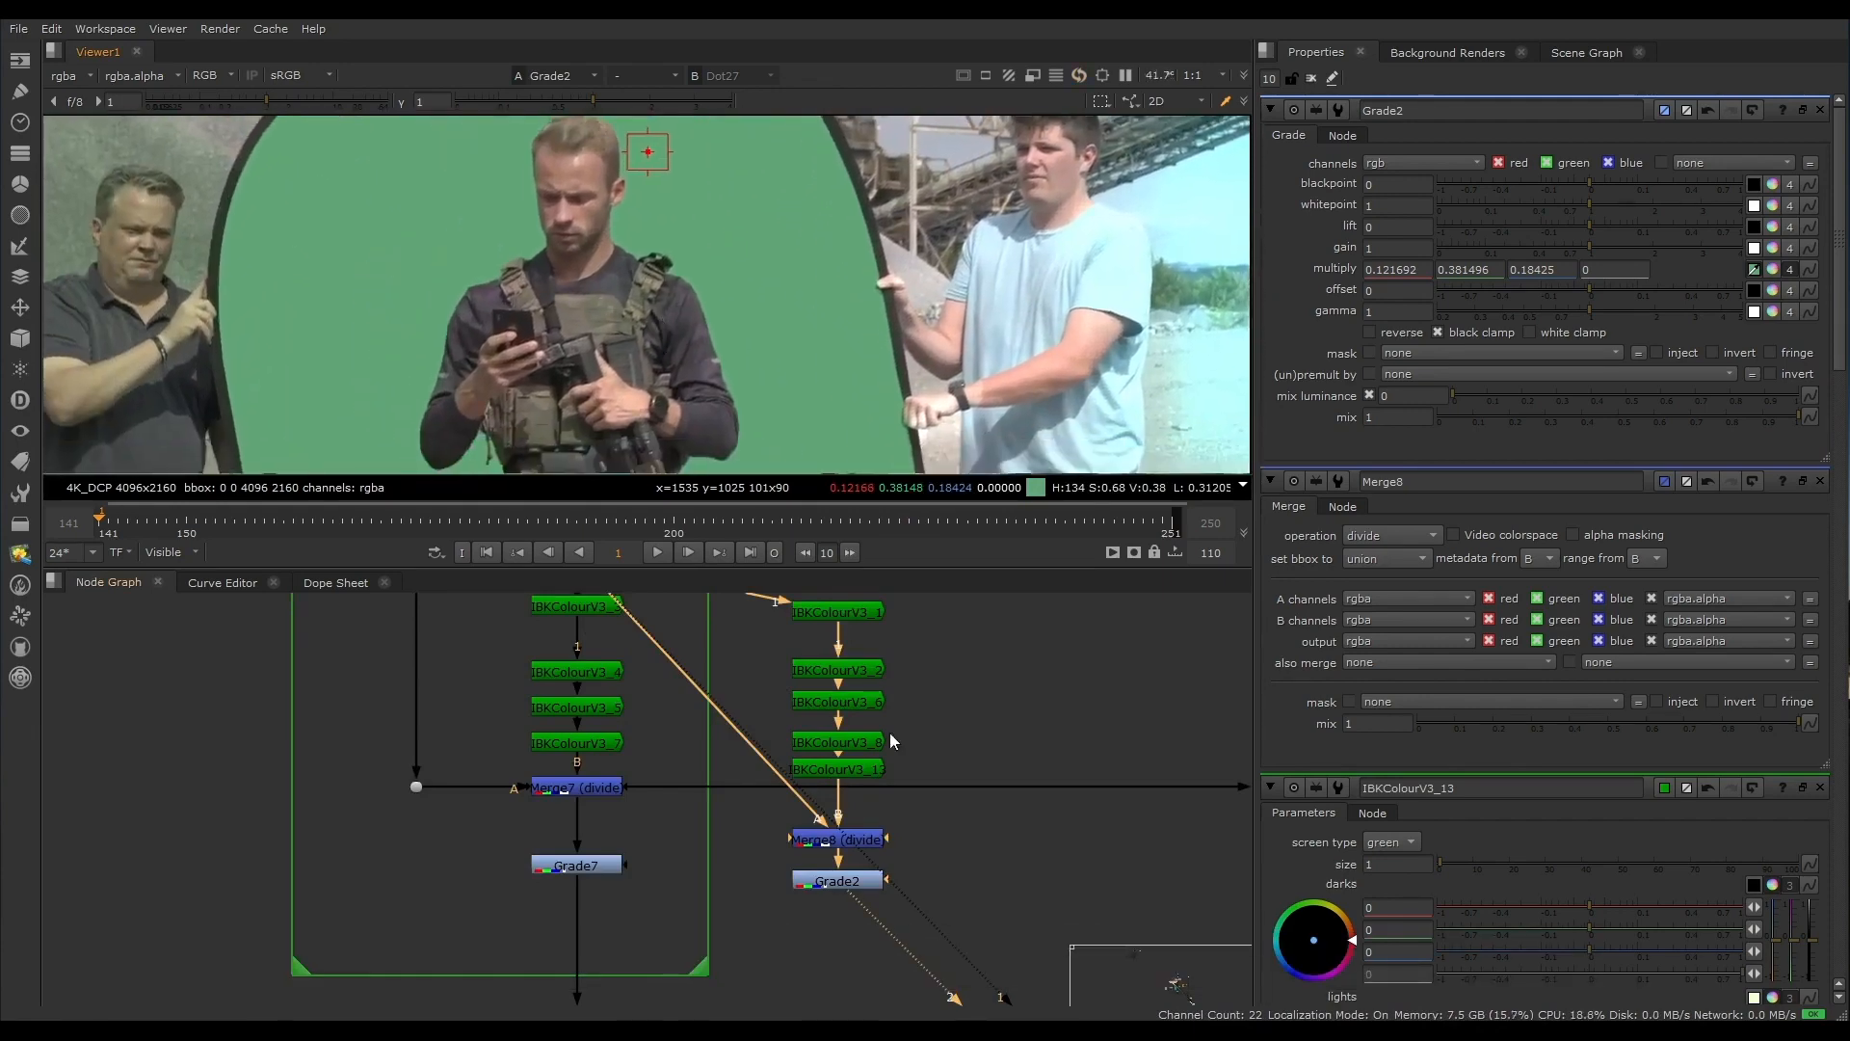
# Step: Go to the garbage matte, core key and edge key sections and inspect the alpha of the edge key's Grade for transparency
pyautogui.scroll(-6, 892, 741)
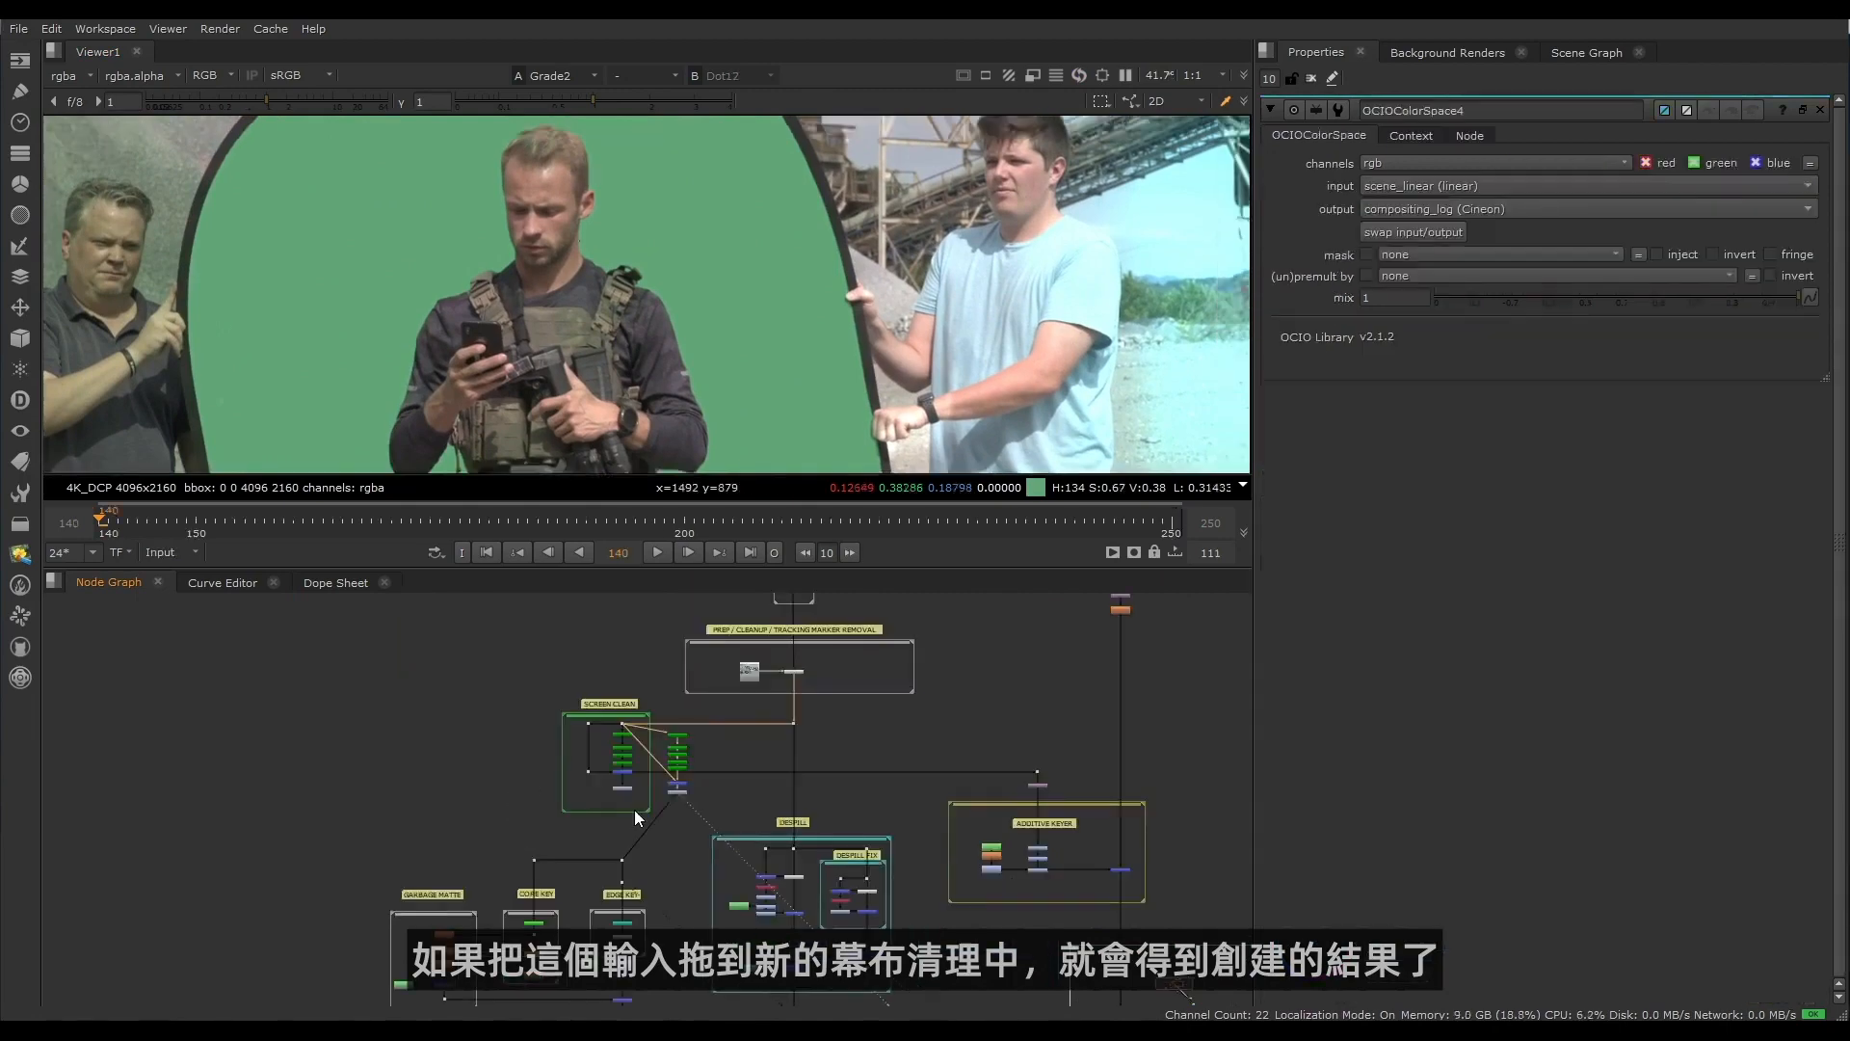
pyautogui.moveTo(642, 836); pyautogui.dragTo(704, 717, button='middle')
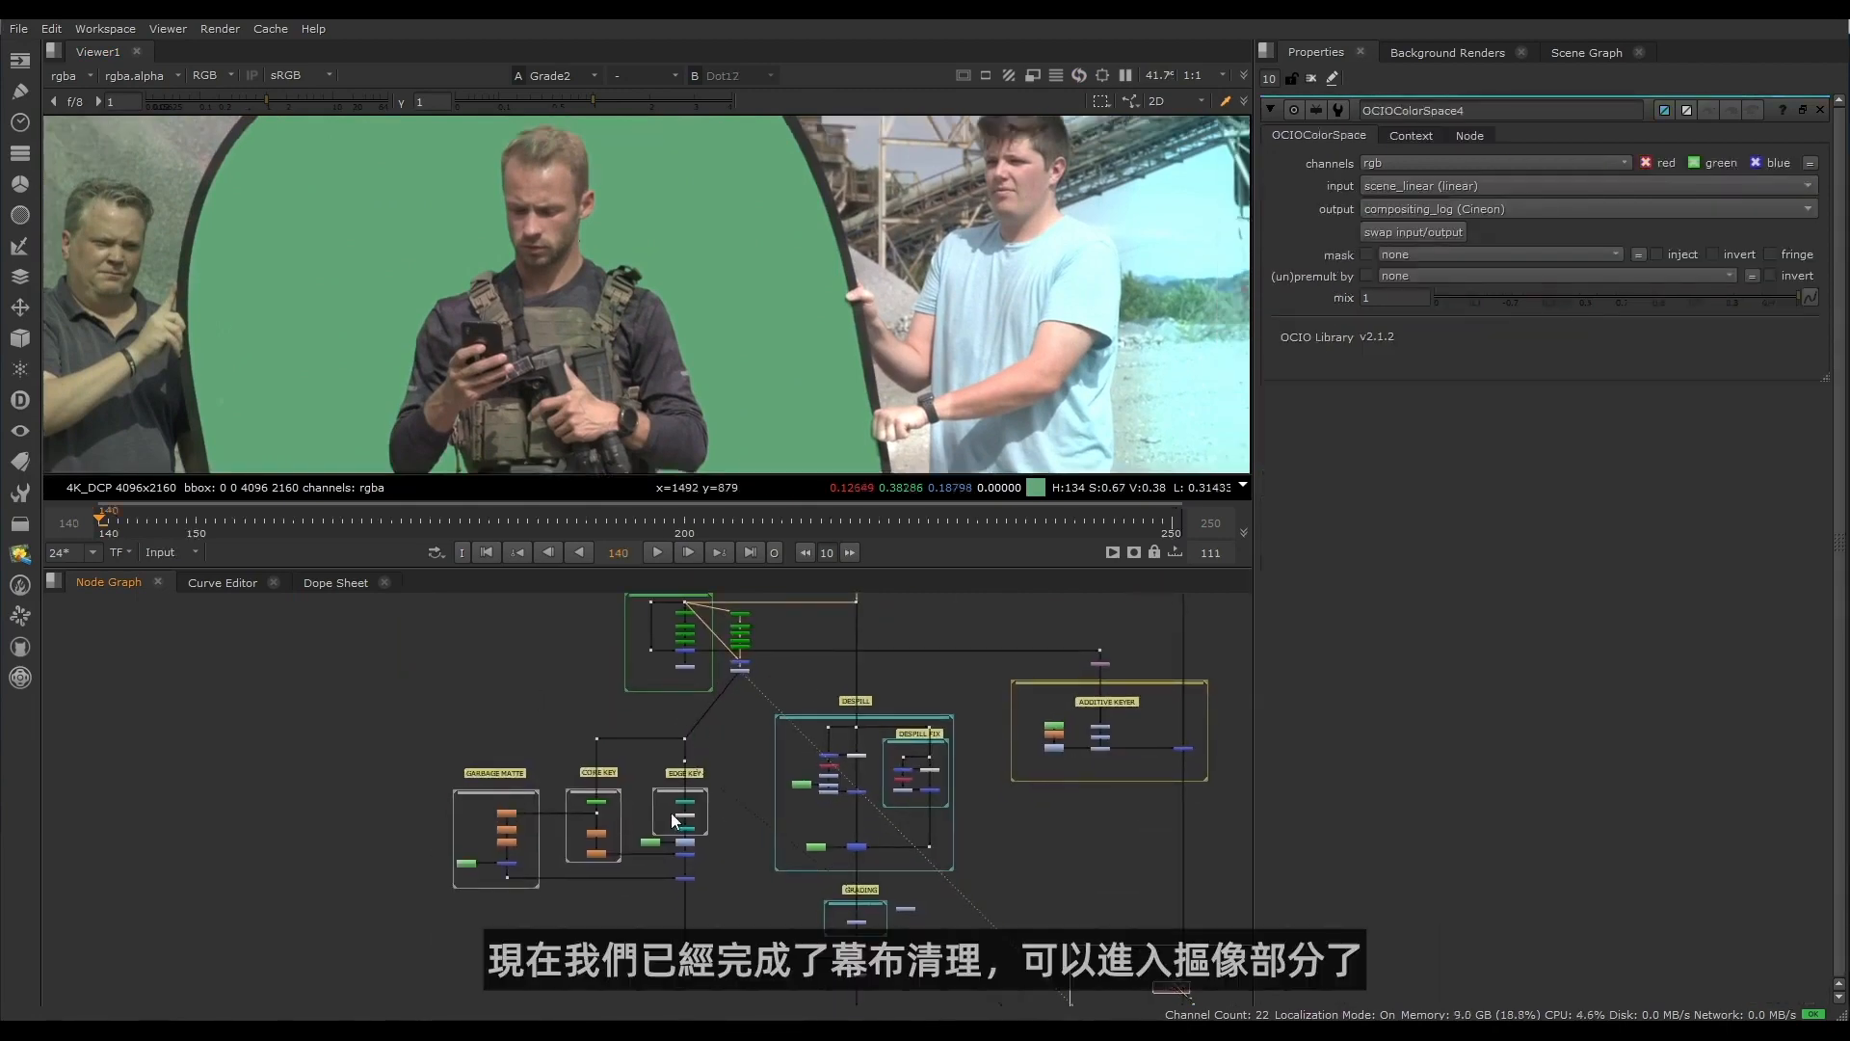
pyautogui.scroll(3, 661, 835)
pyautogui.moveTo(661, 834); pyautogui.dragTo(582, 836, button='middle')
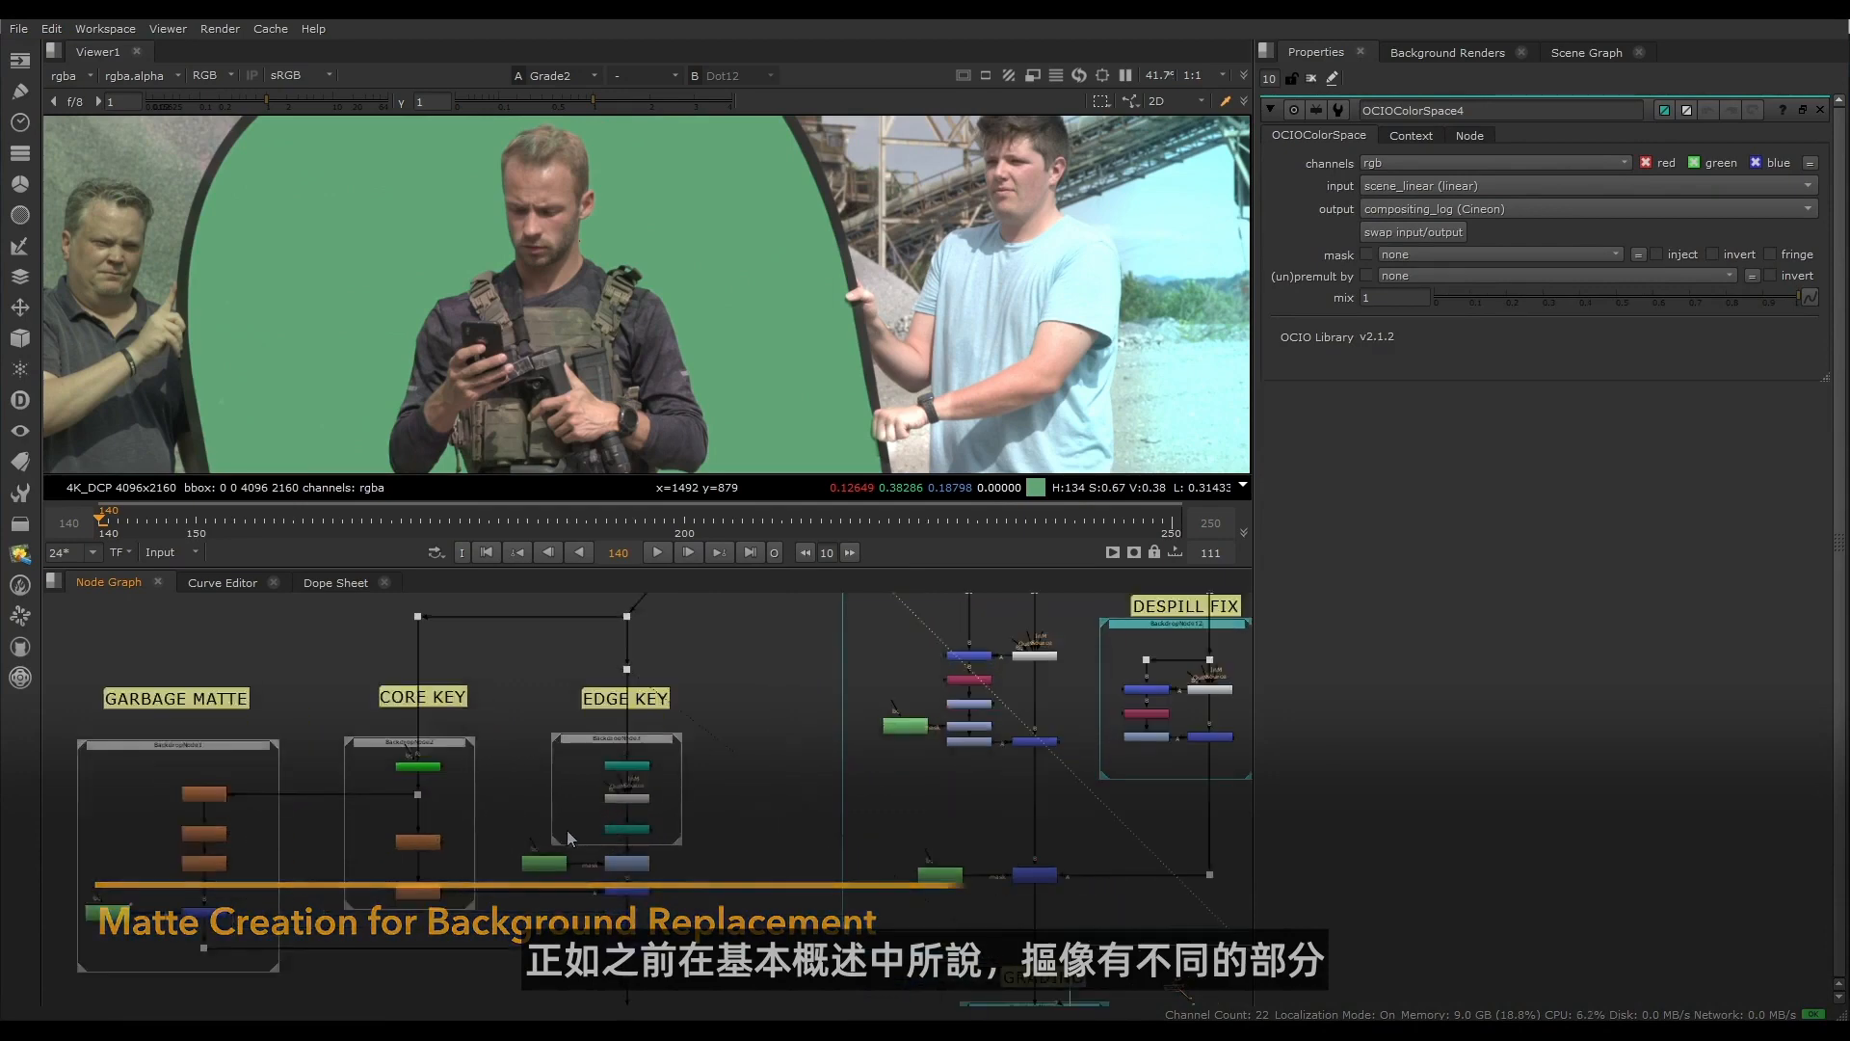
pyautogui.scroll(3, 605, 819)
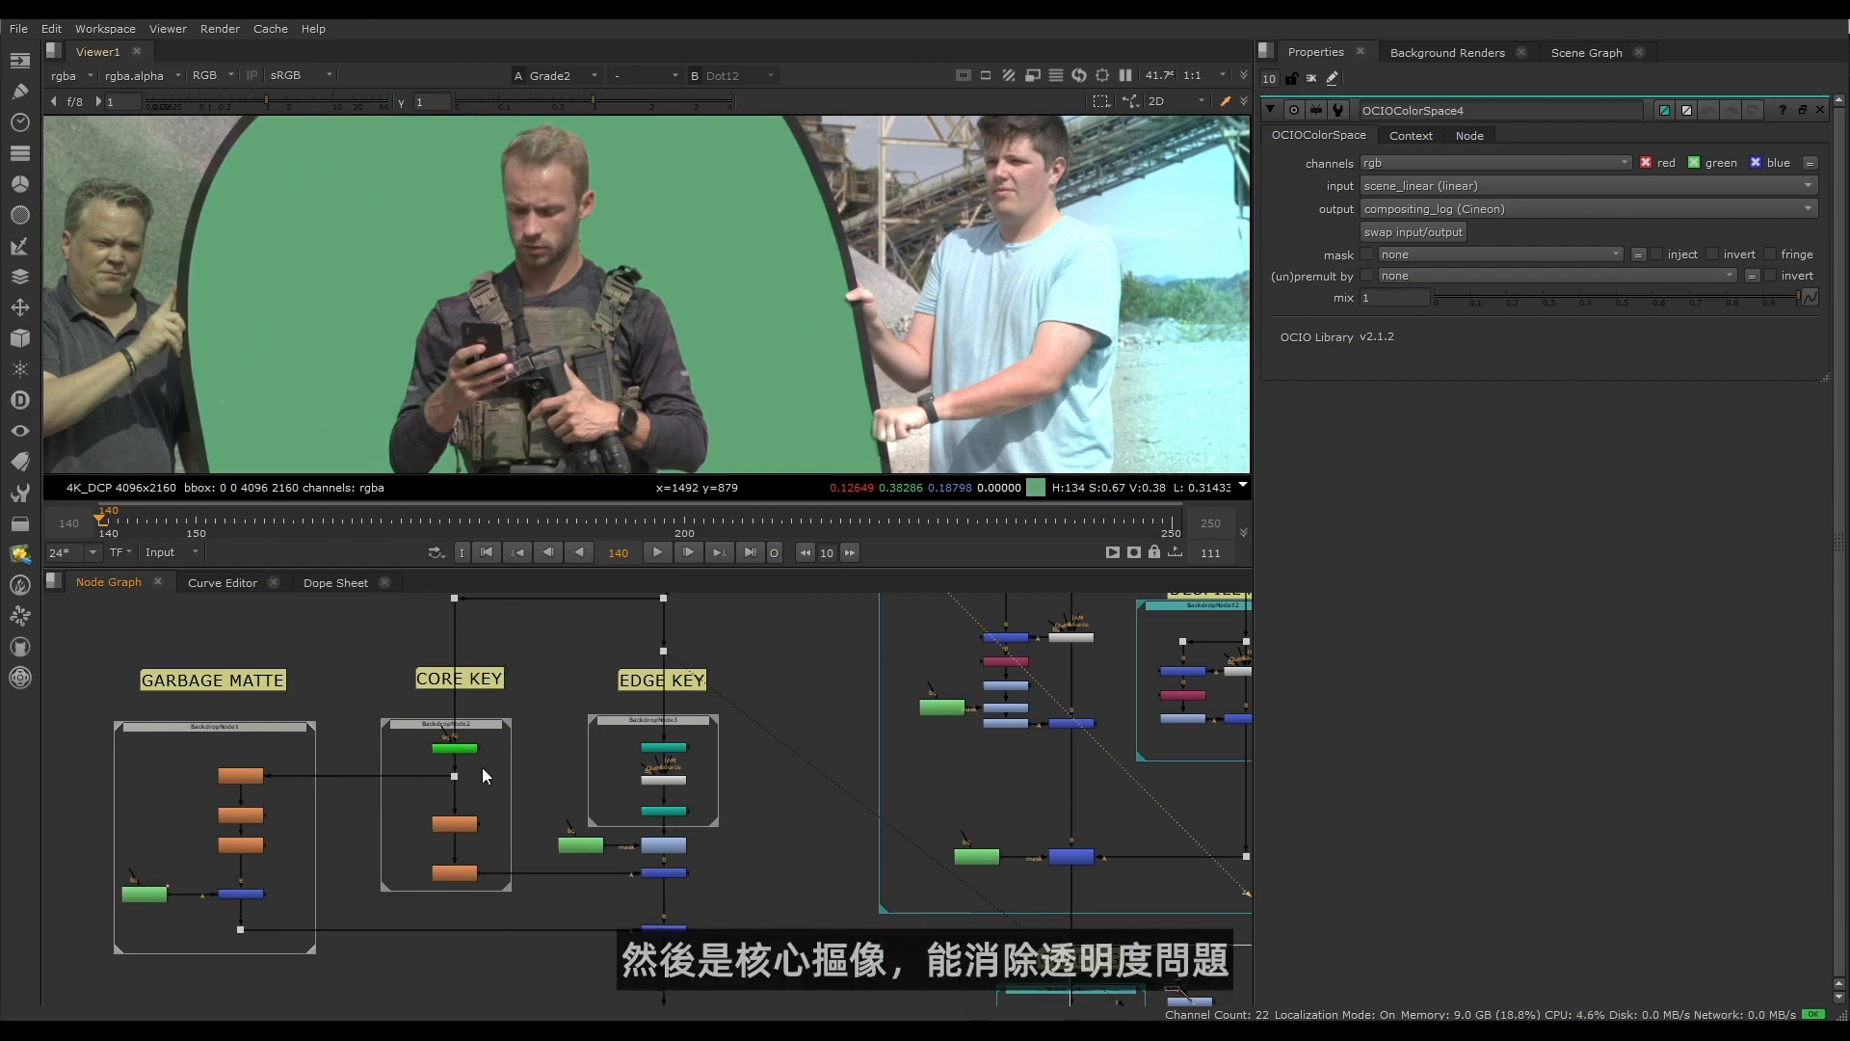
pyautogui.click(678, 854)
pyautogui.press('1')
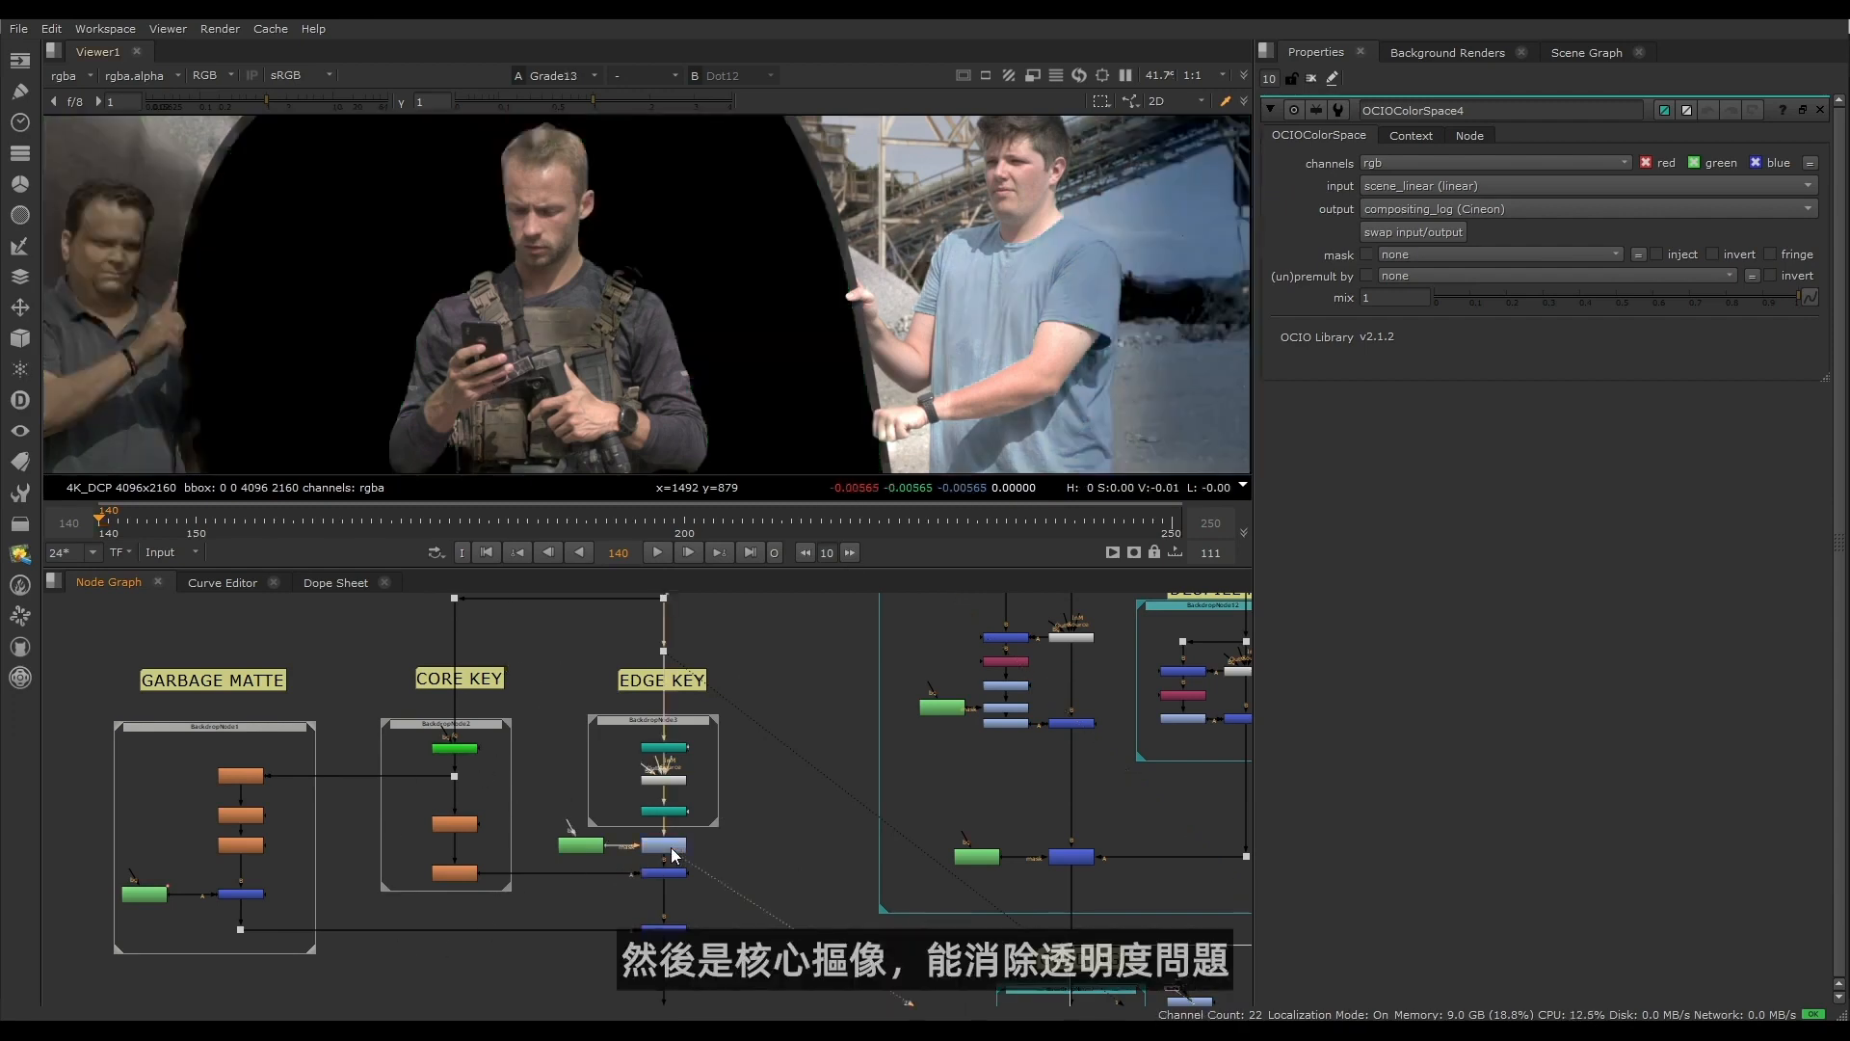
pyautogui.press('a')
pyautogui.scroll(1, 585, 383)
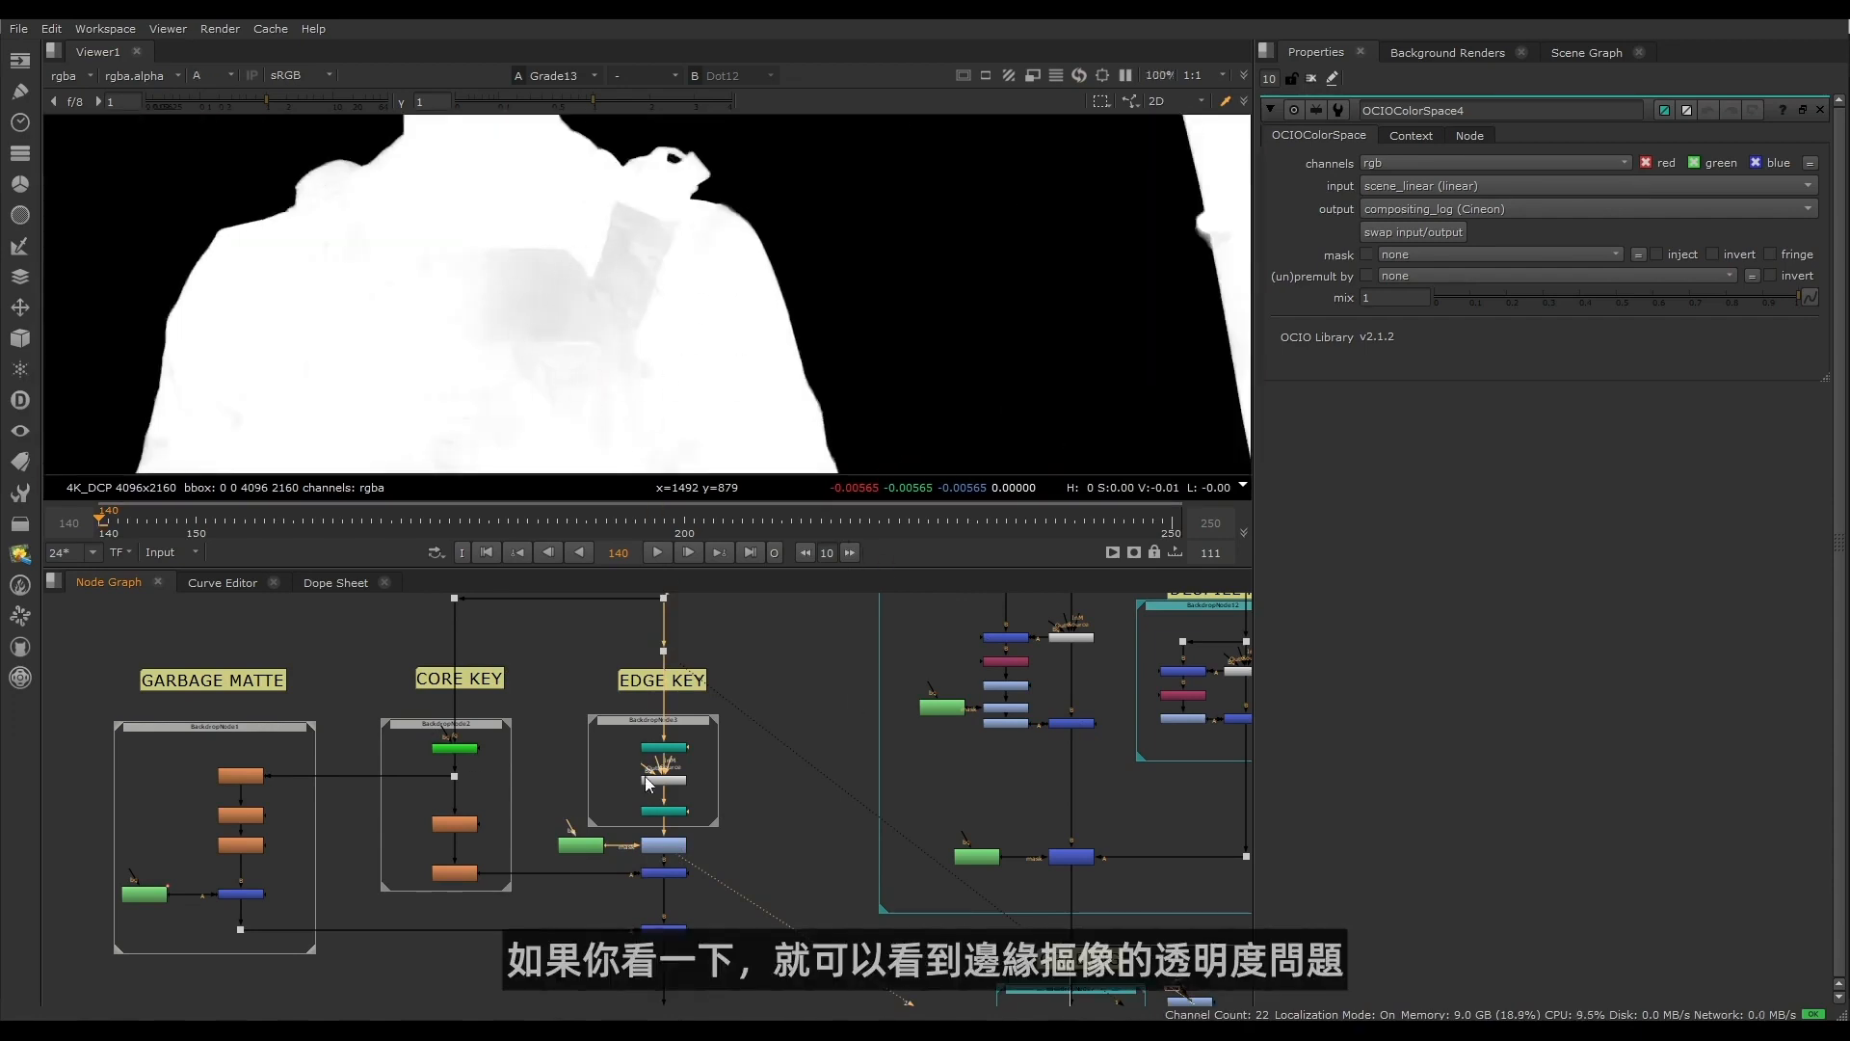
# Step: Inspect the alpha of the Merge that adds the core key, and of the Merge that applies the garbage matte
pyautogui.moveTo(708, 857); pyautogui.dragTo(625, 888)
pyautogui.press('1')
pyautogui.click(738, 804)
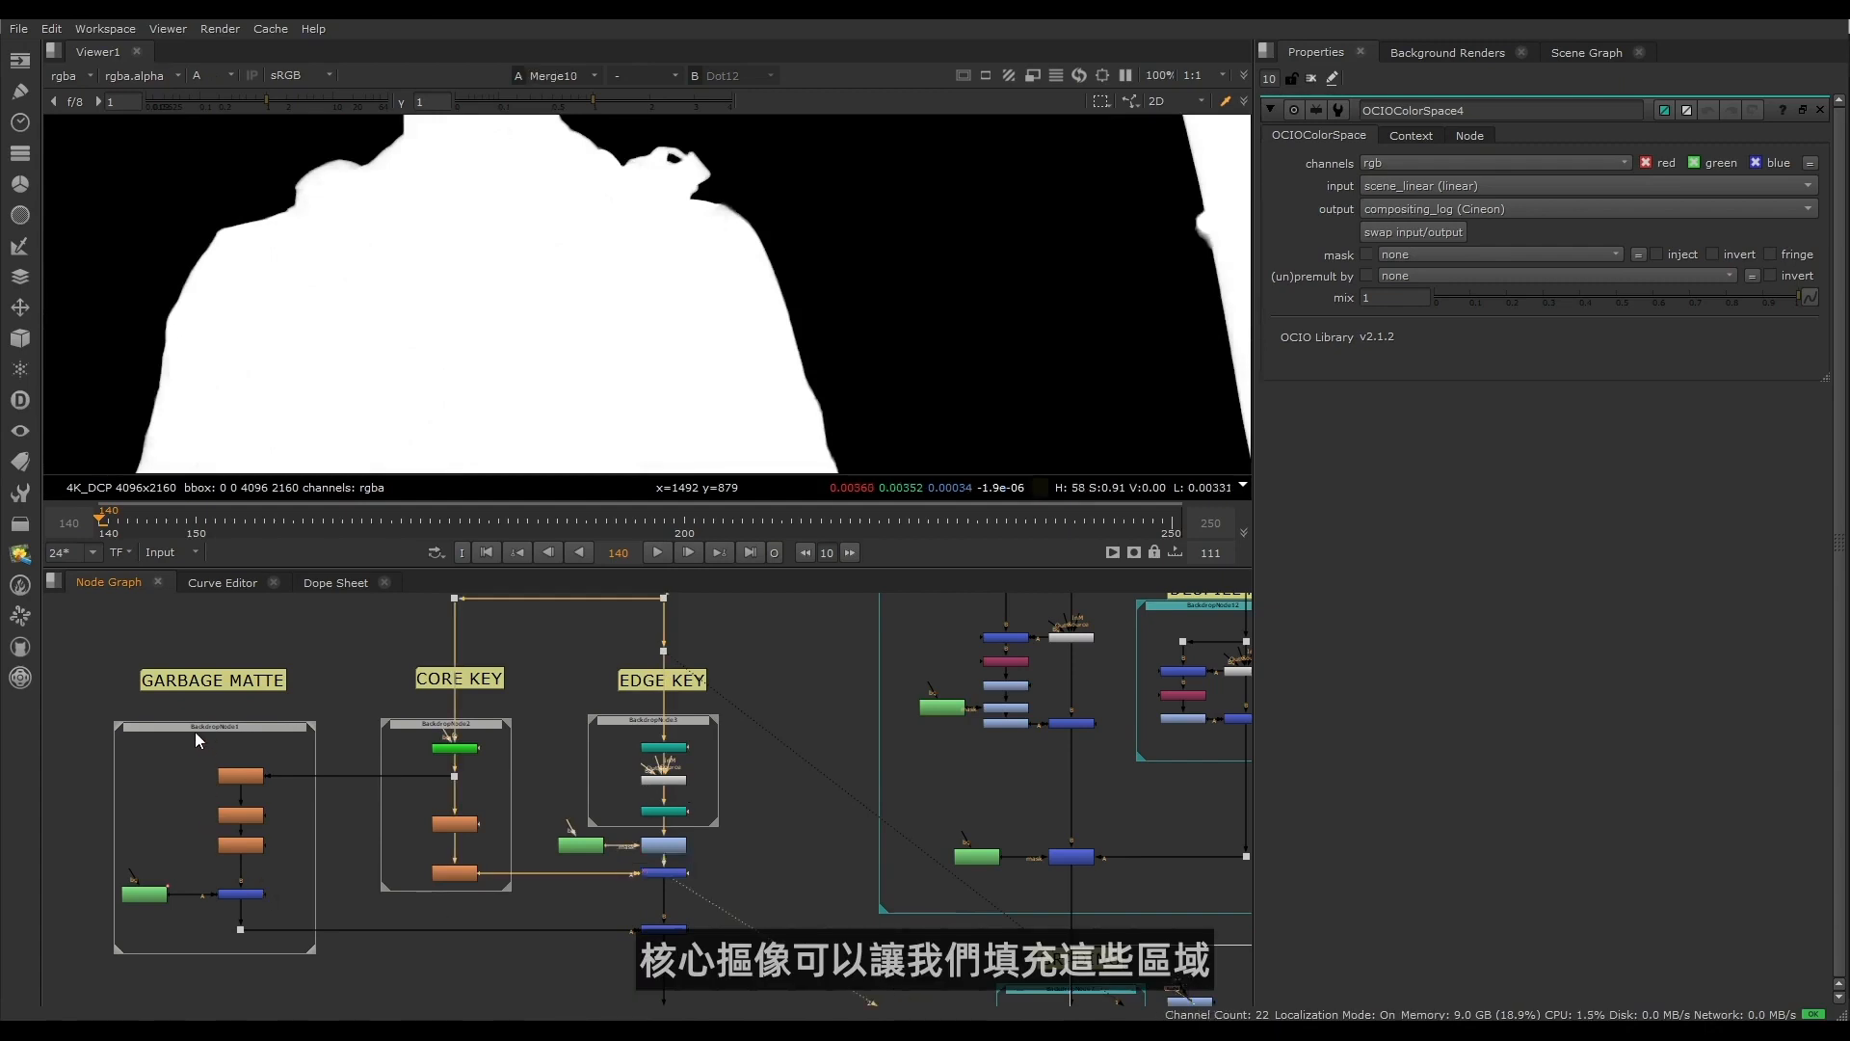
pyautogui.scroll(-6, 488, 302)
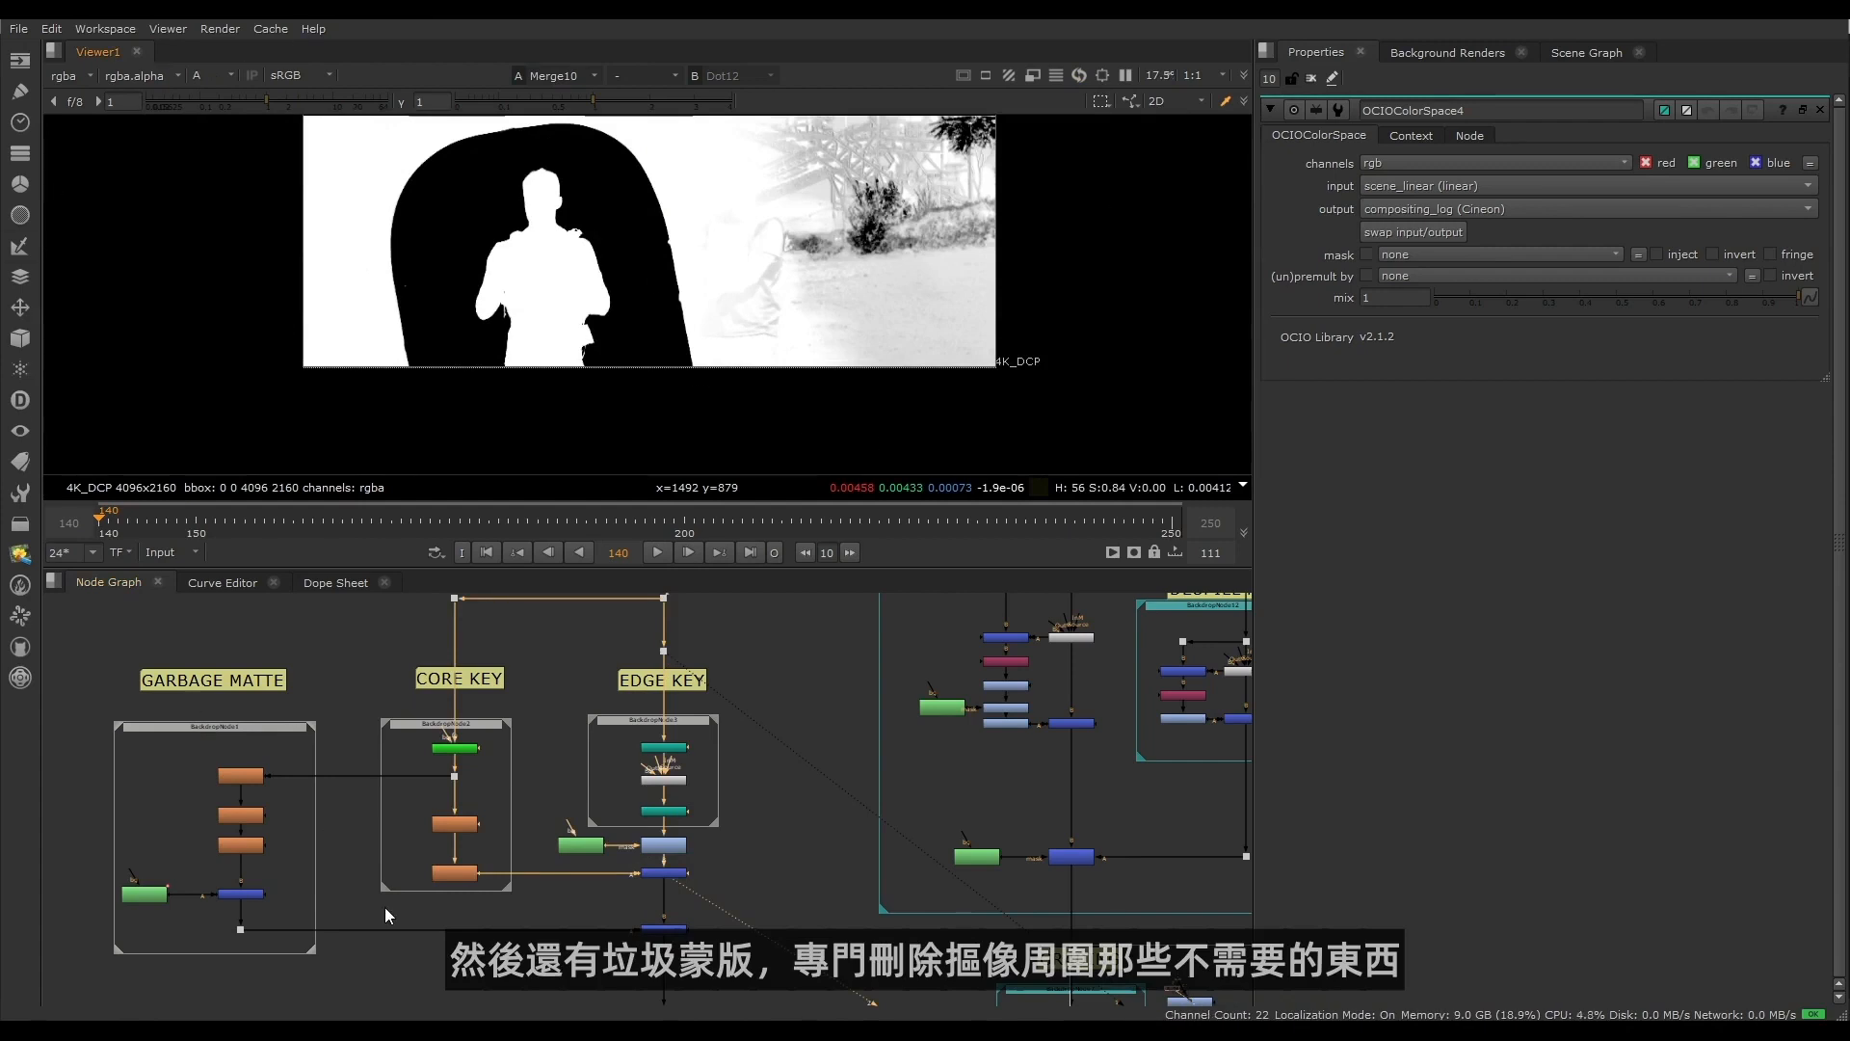
pyautogui.moveTo(580, 908); pyautogui.dragTo(717, 962)
pyautogui.press('1')
pyautogui.click(758, 884)
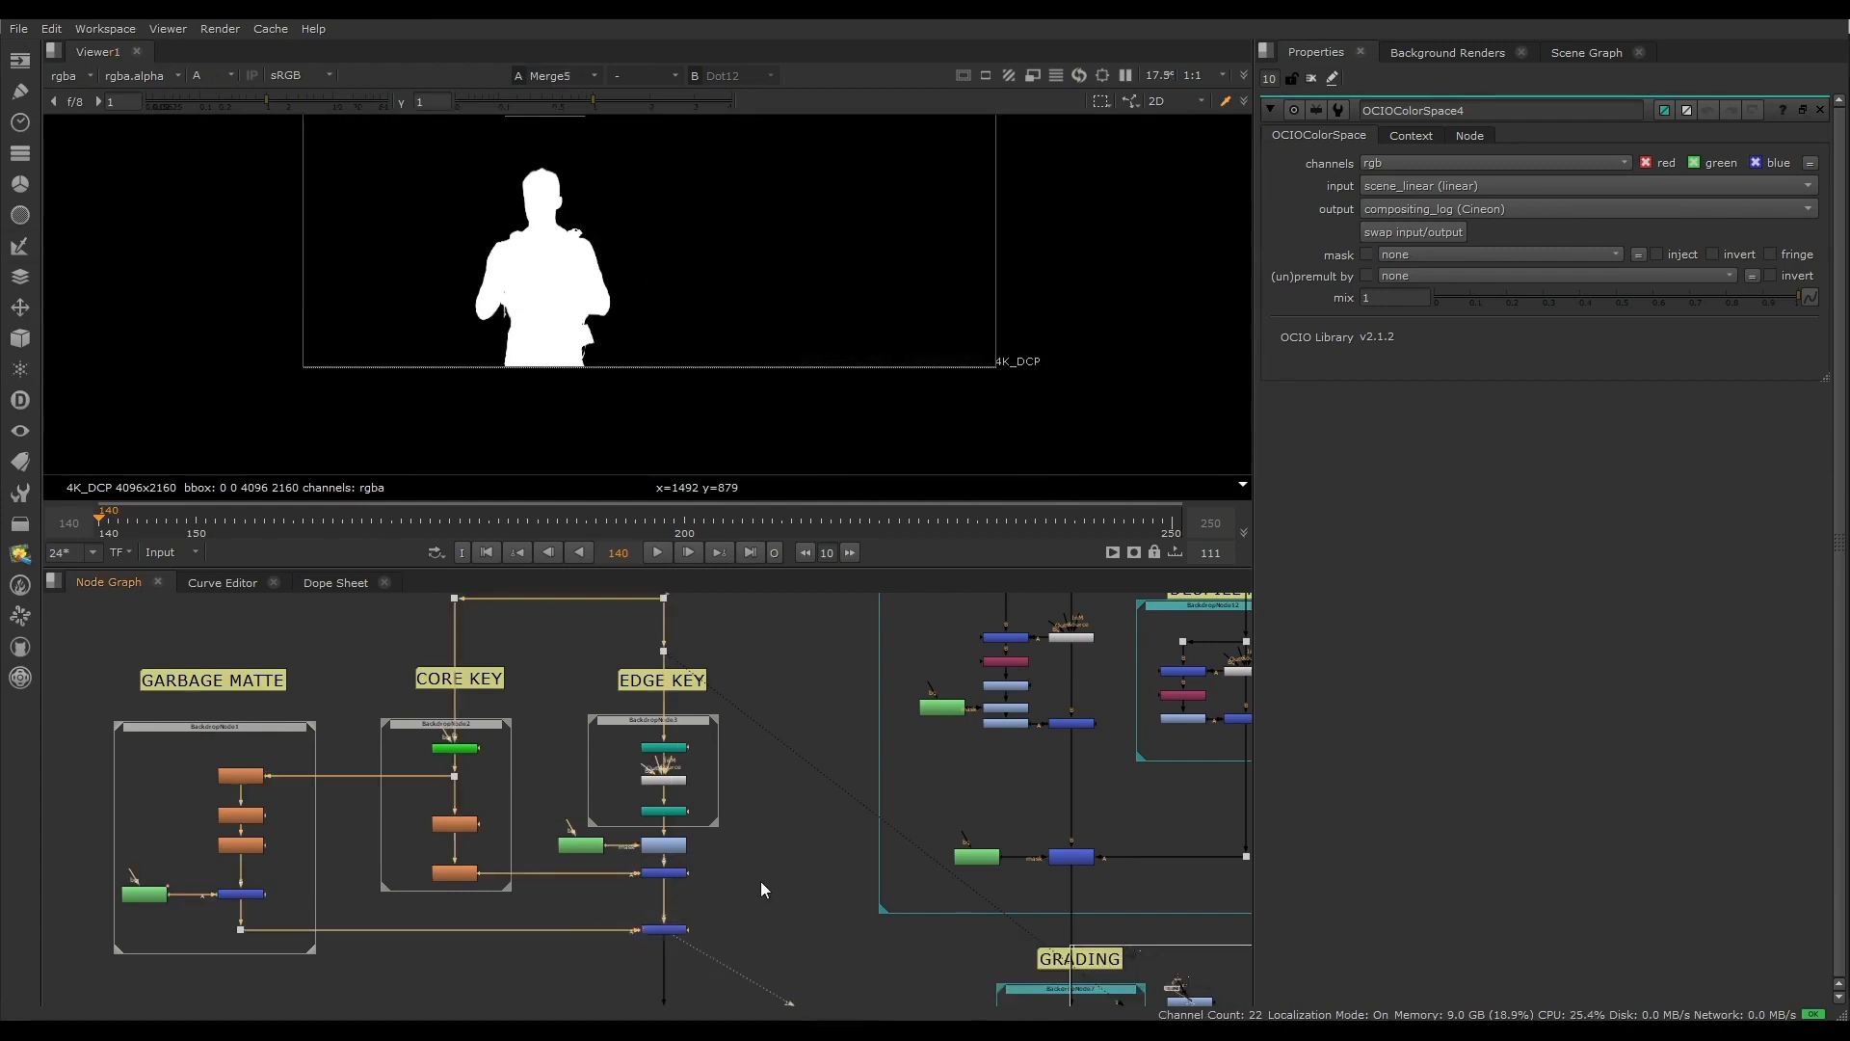
# Step: Create a Keylight node beside the edge key backdrop
pyautogui.scroll(3, 719, 745)
pyautogui.moveTo(806, 761); pyautogui.dragTo(645, 808, button='middle')
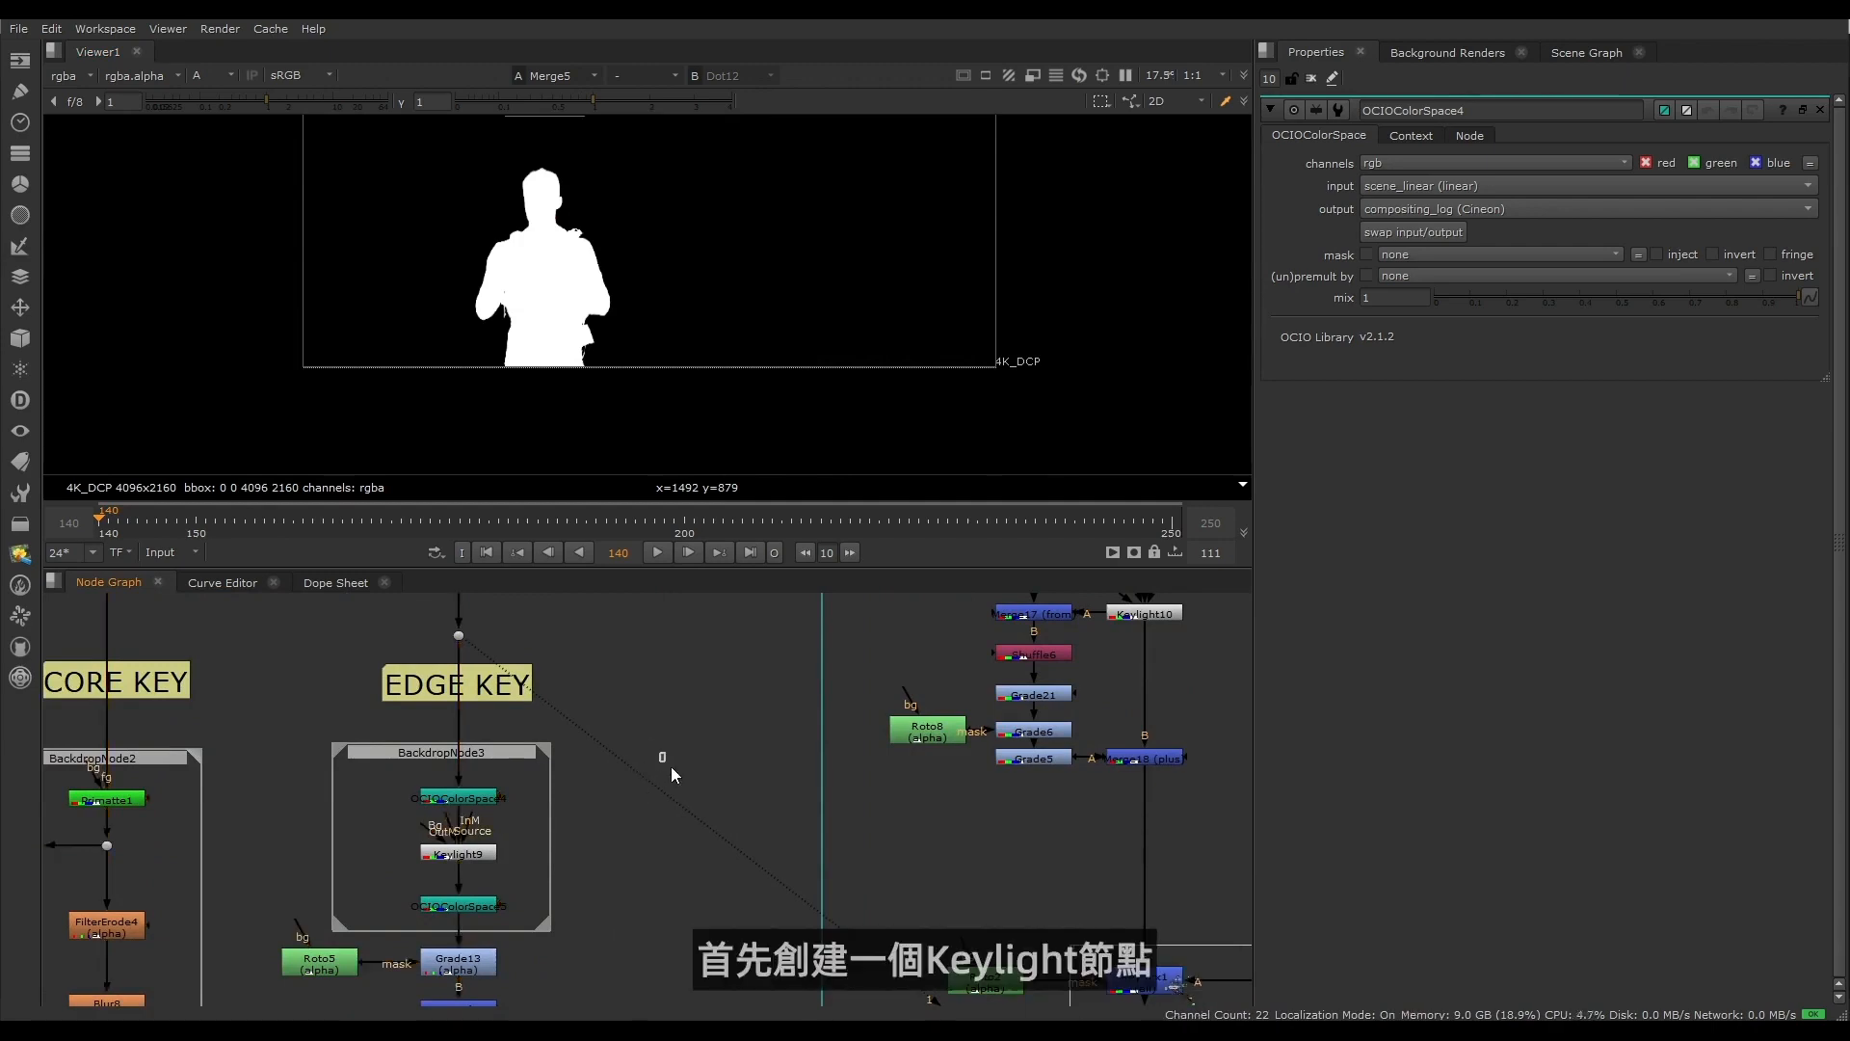
pyautogui.press('Tab')
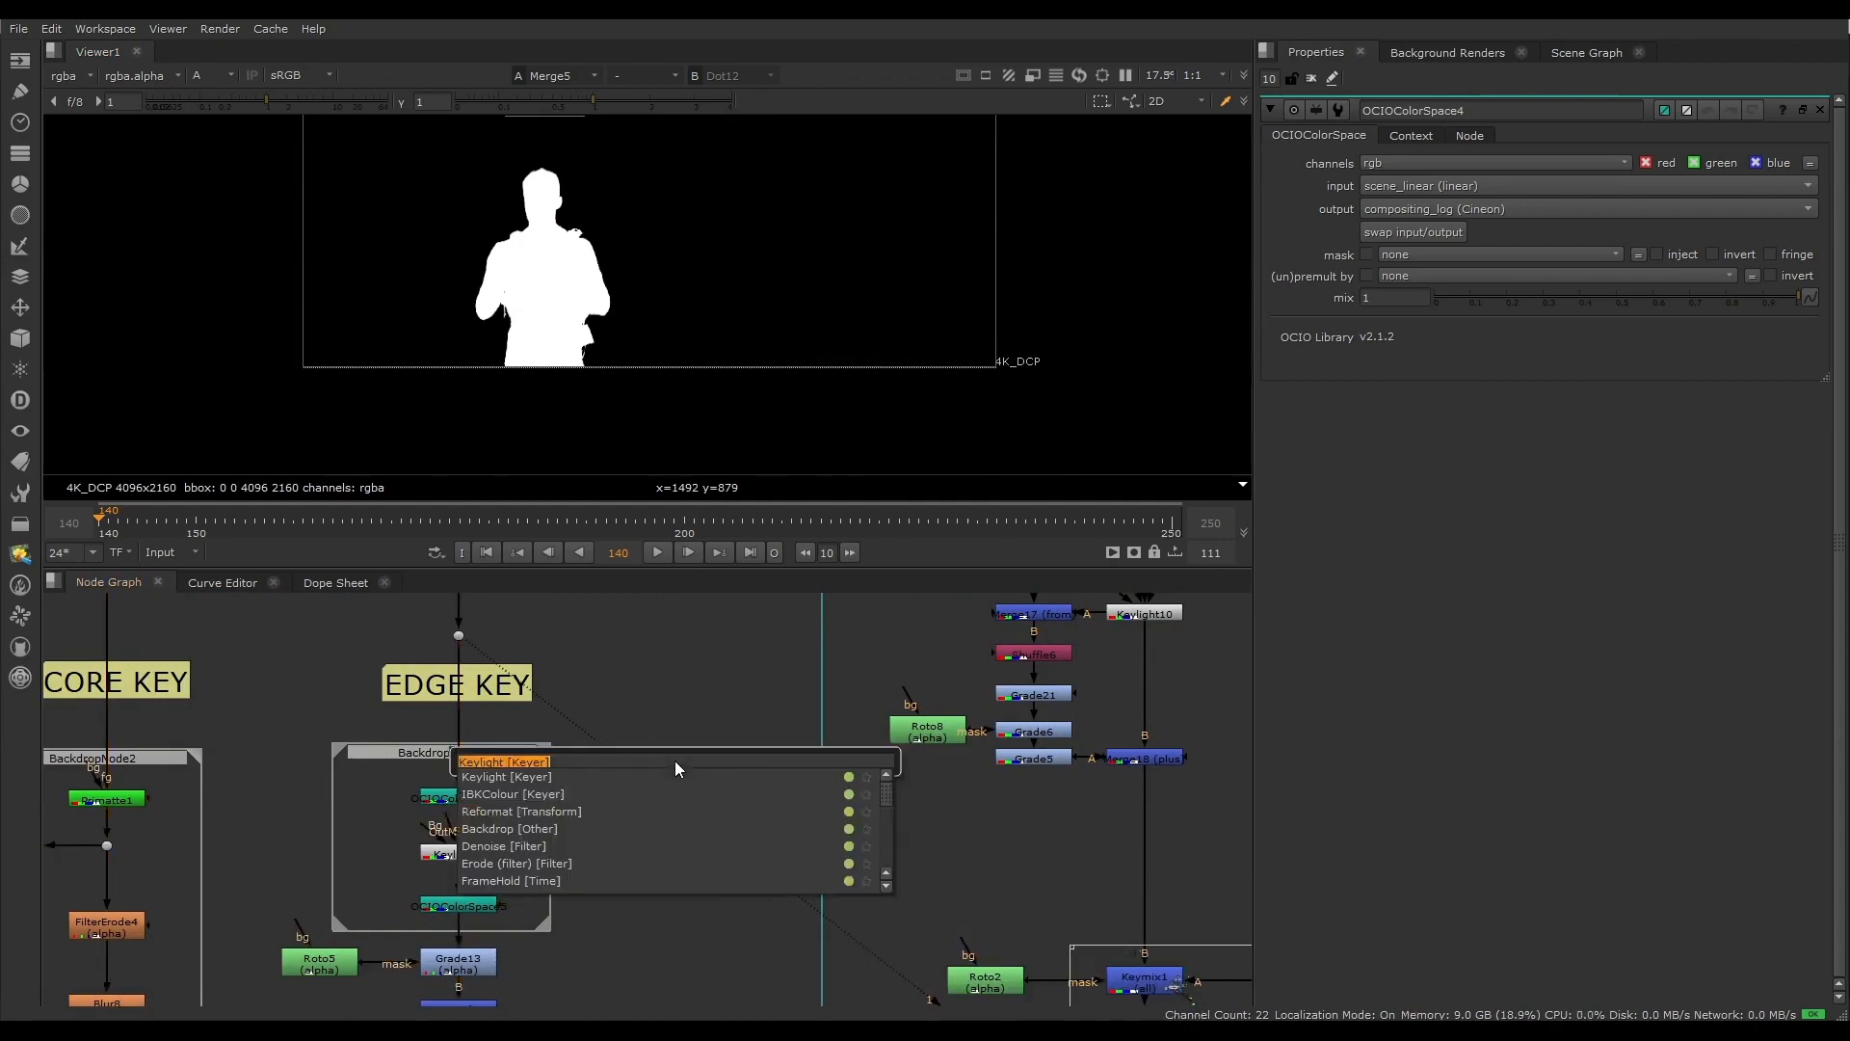
pyautogui.click(643, 641)
pyautogui.press('Return')
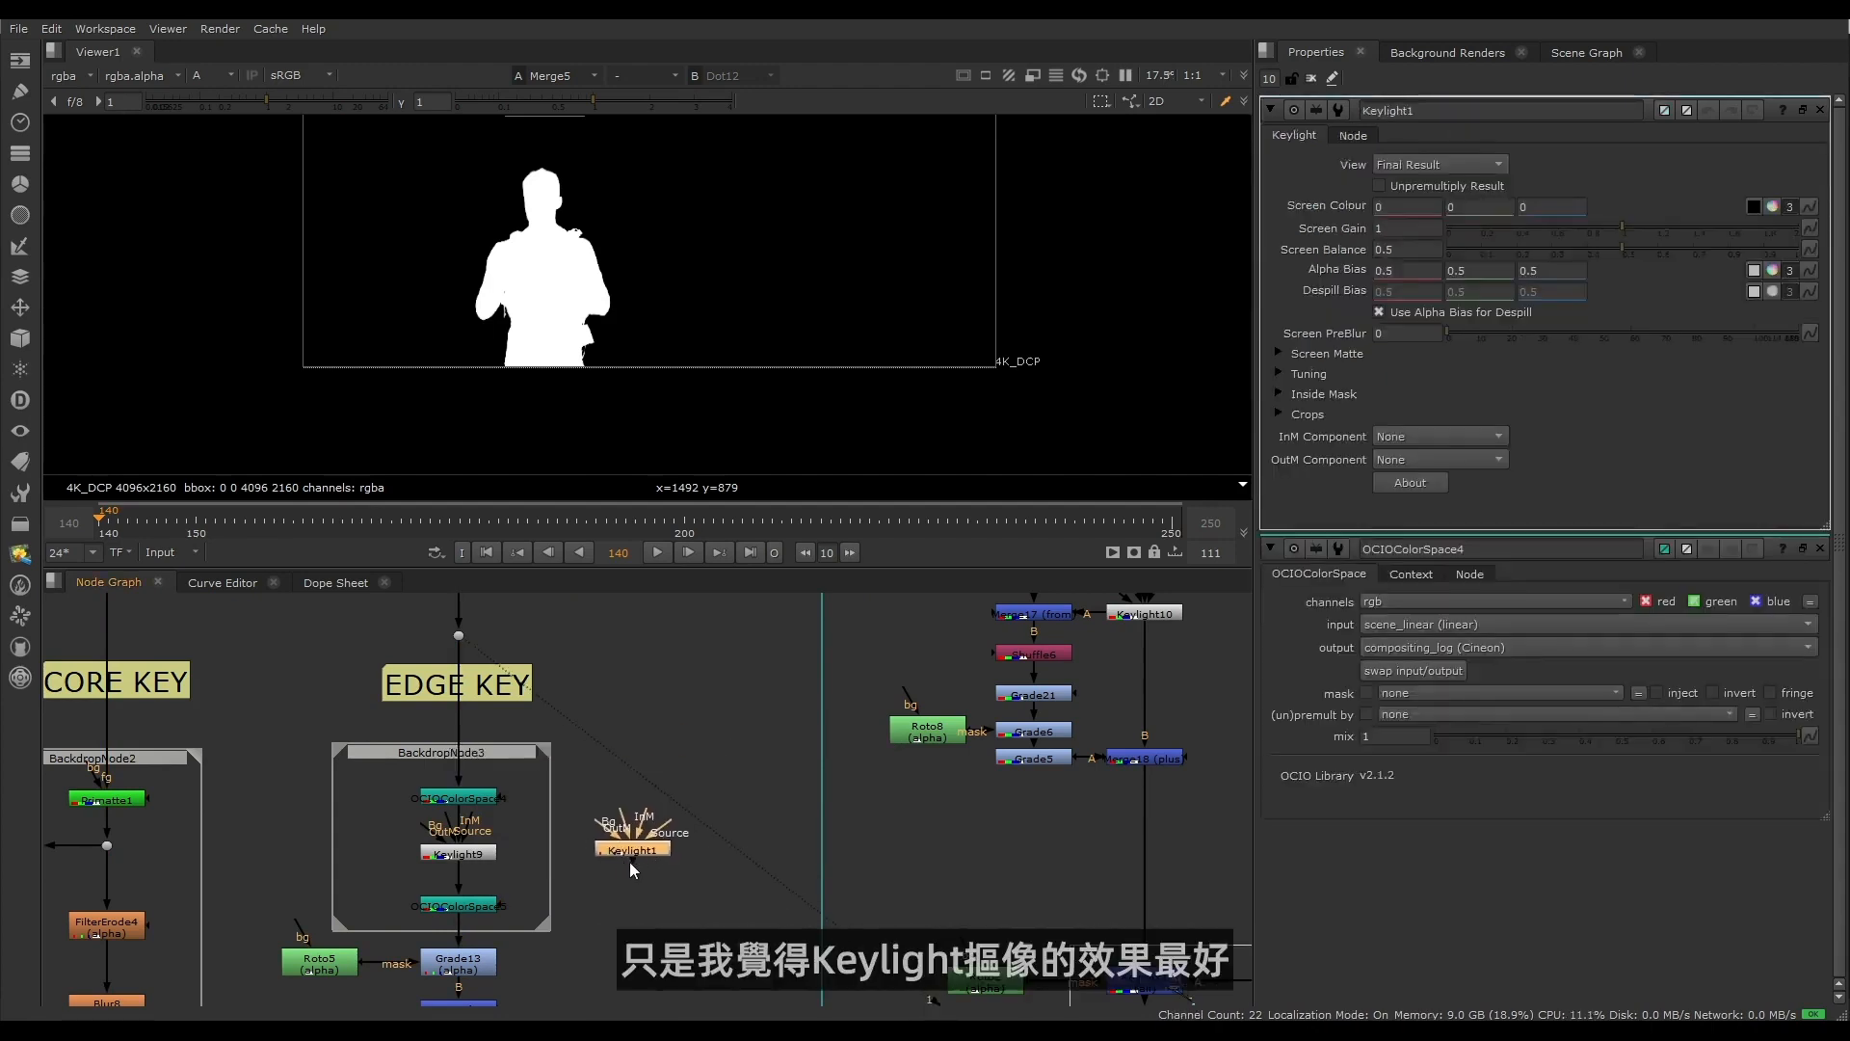
# Step: Examine the OCIOColorSpace nodes before and after the existing edge key Keylight, opening the upper one's input and output settings
pyautogui.scroll(3, 628, 861)
pyautogui.moveTo(462, 644); pyautogui.dragTo(688, 714)
pyautogui.keyDown('shift'); pyautogui.moveTo(489, 817); pyautogui.dragTo(699, 891); pyautogui.keyUp('shift')
pyautogui.scroll(-6, 685, 798)
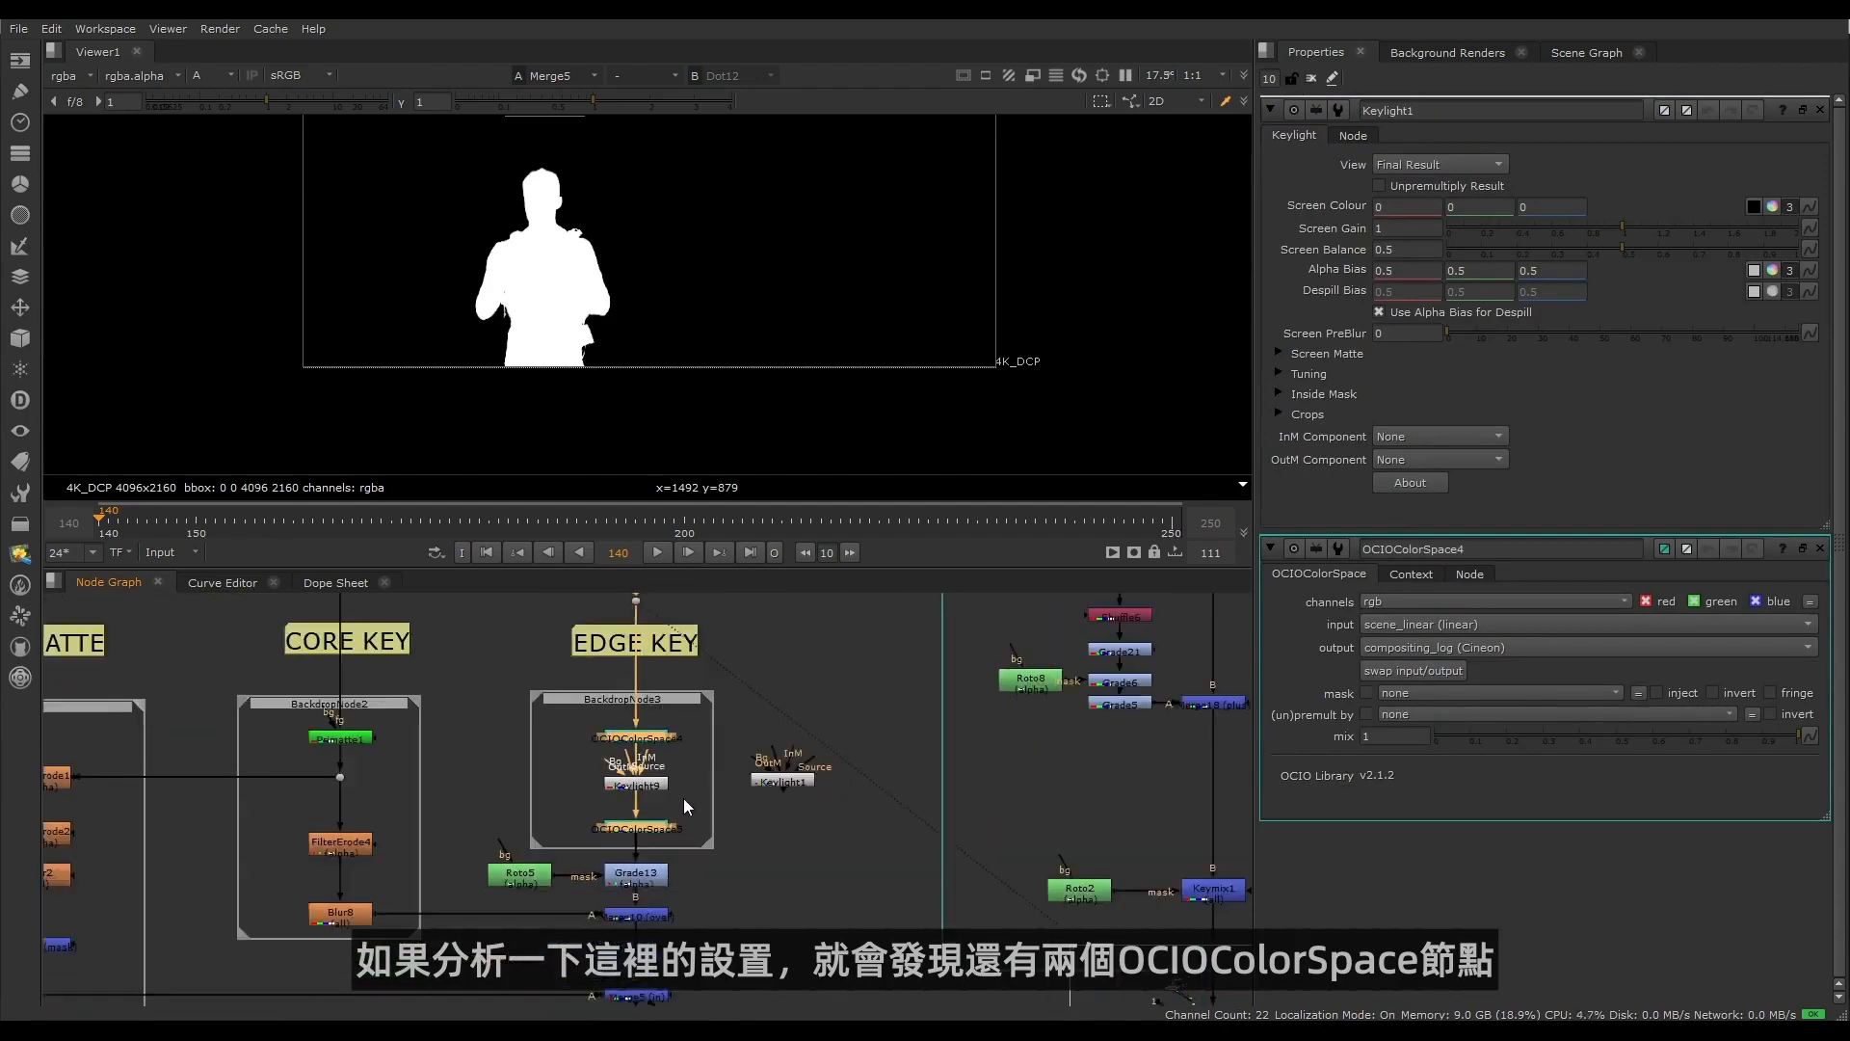
pyautogui.scroll(6, 663, 795)
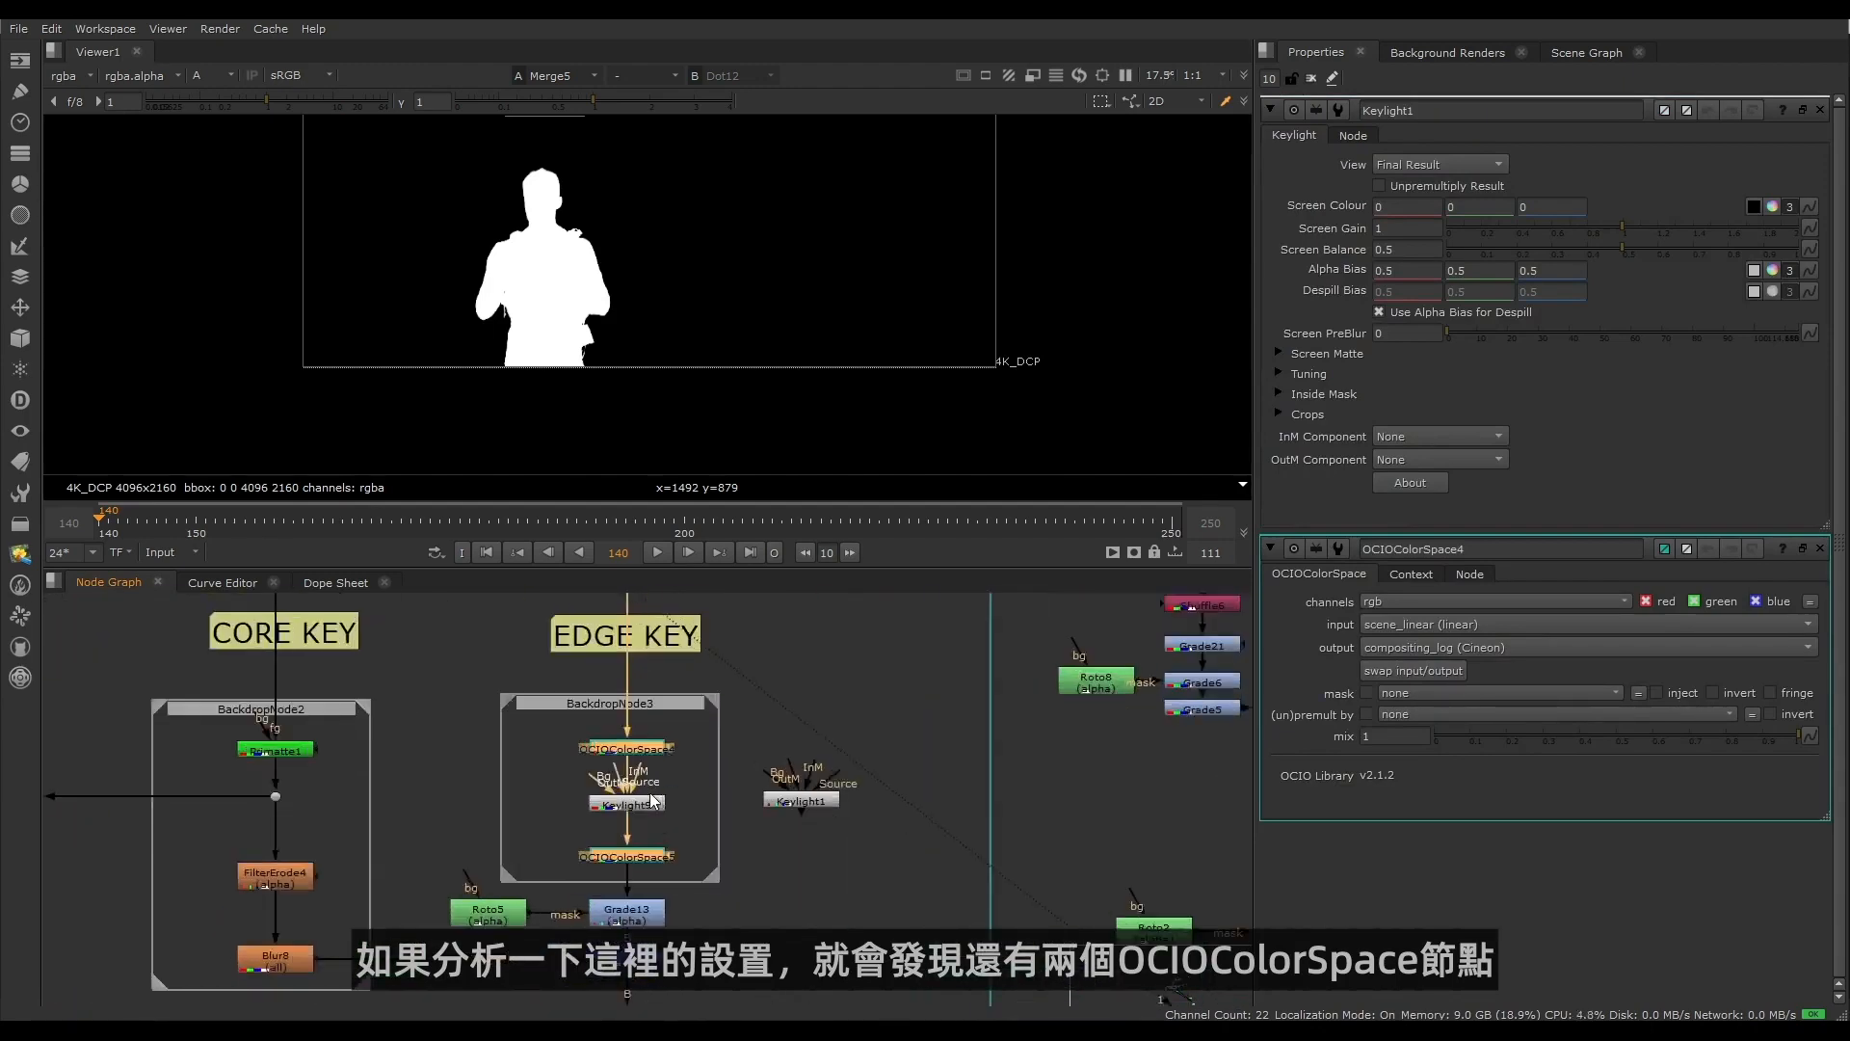
pyautogui.moveTo(711, 749); pyautogui.dragTo(653, 788, button='middle')
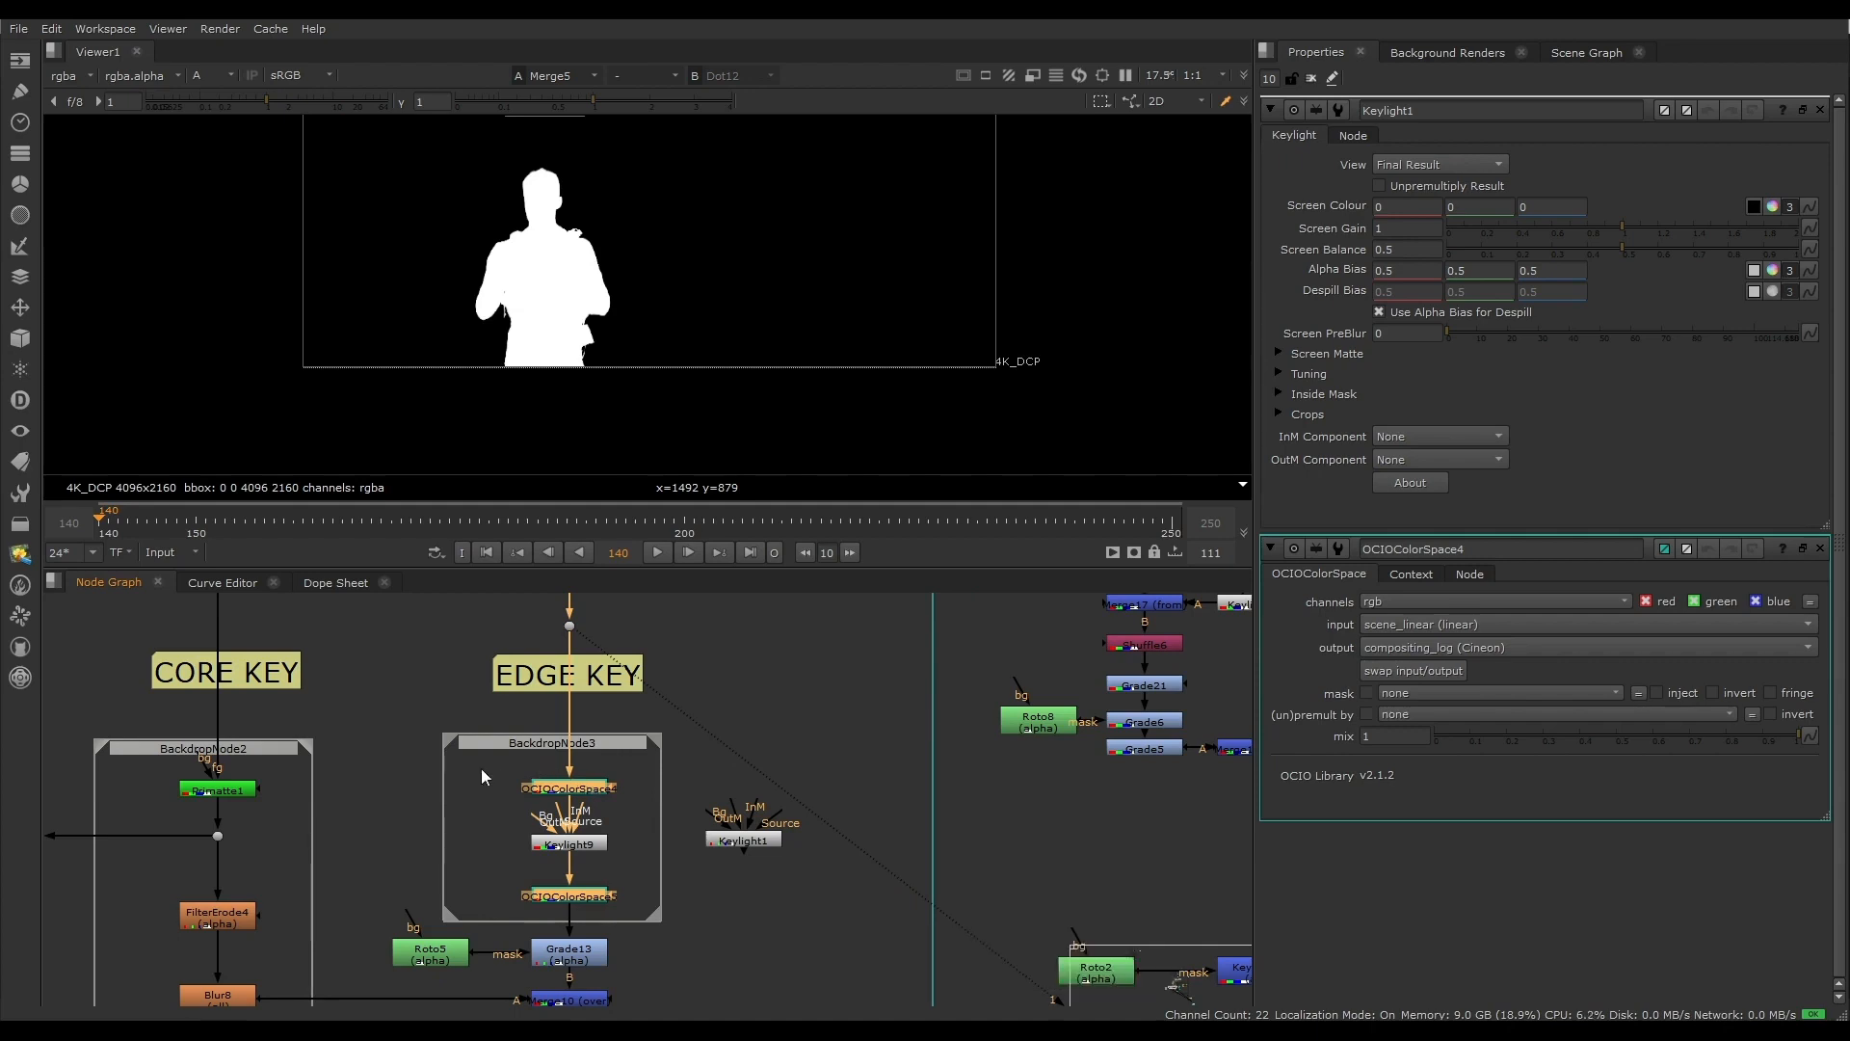
pyautogui.click(622, 791)
pyautogui.scroll(2, 621, 788)
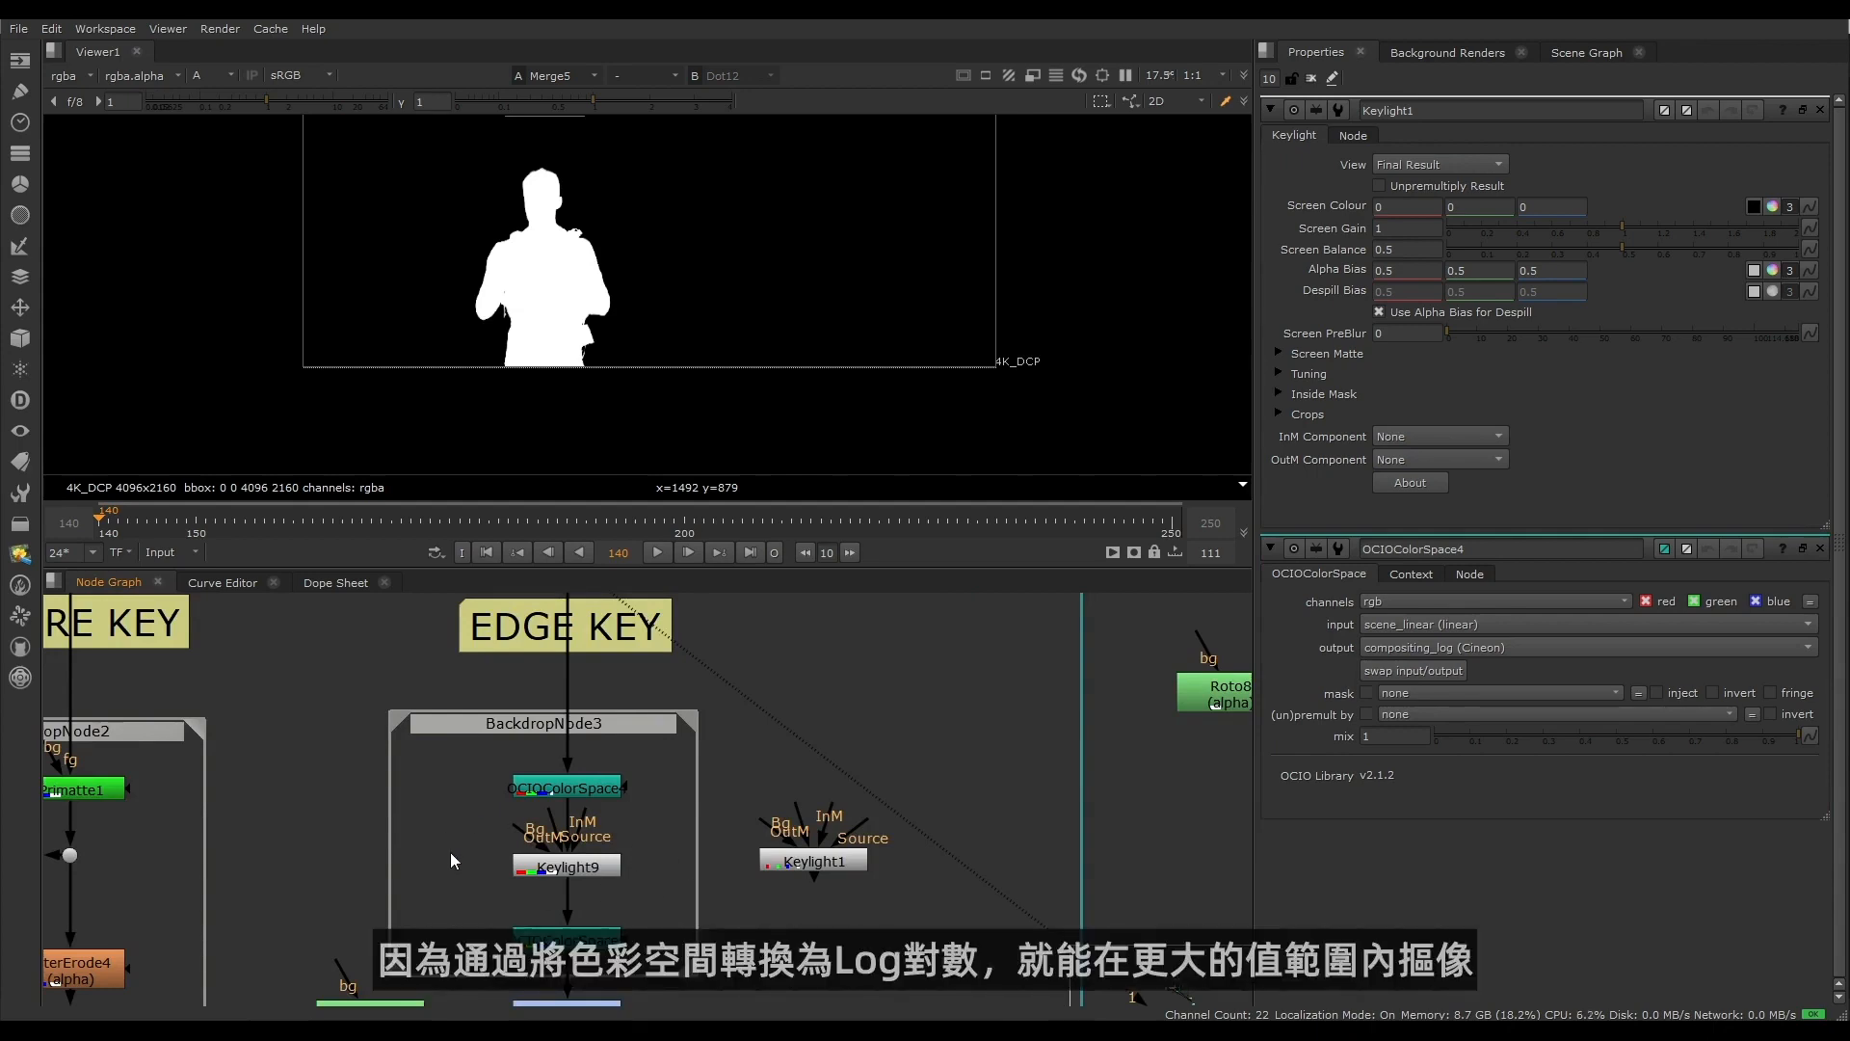
pyautogui.doubleClick(574, 783)
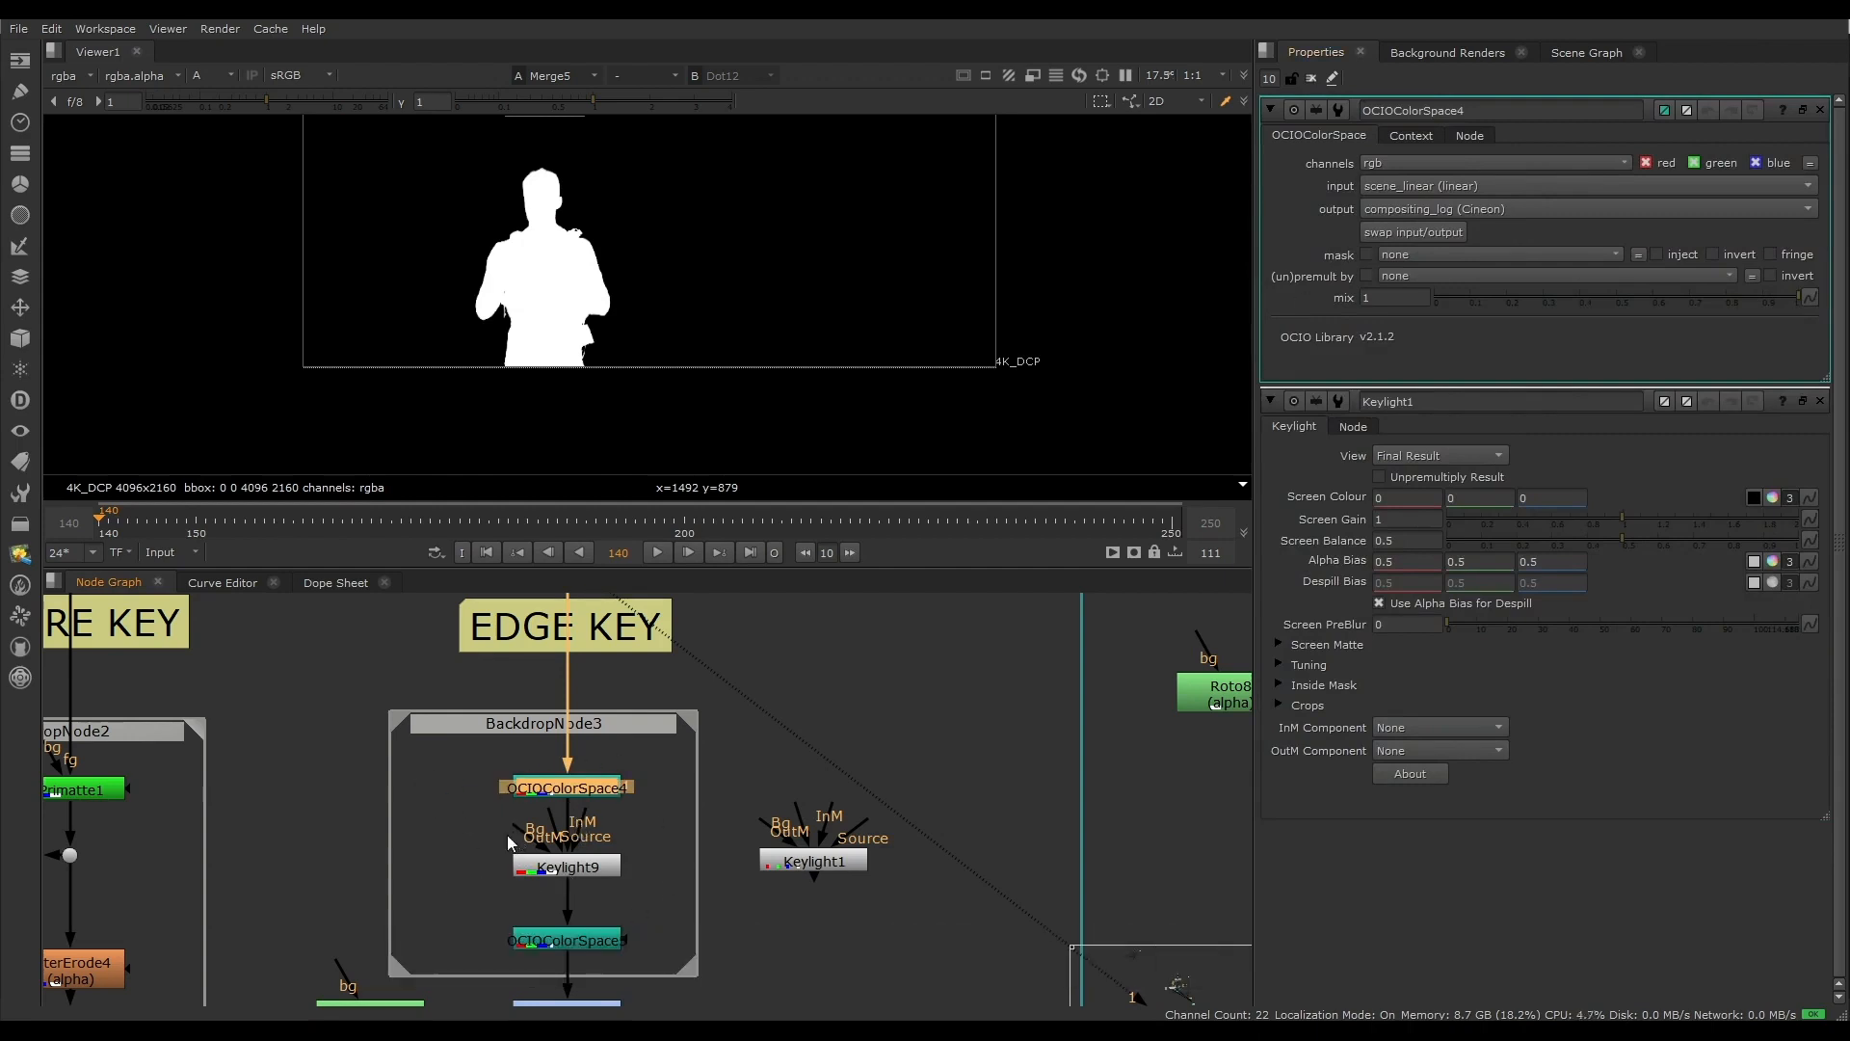
pyautogui.moveTo(588, 958); pyautogui.dragTo(584, 813, button='middle')
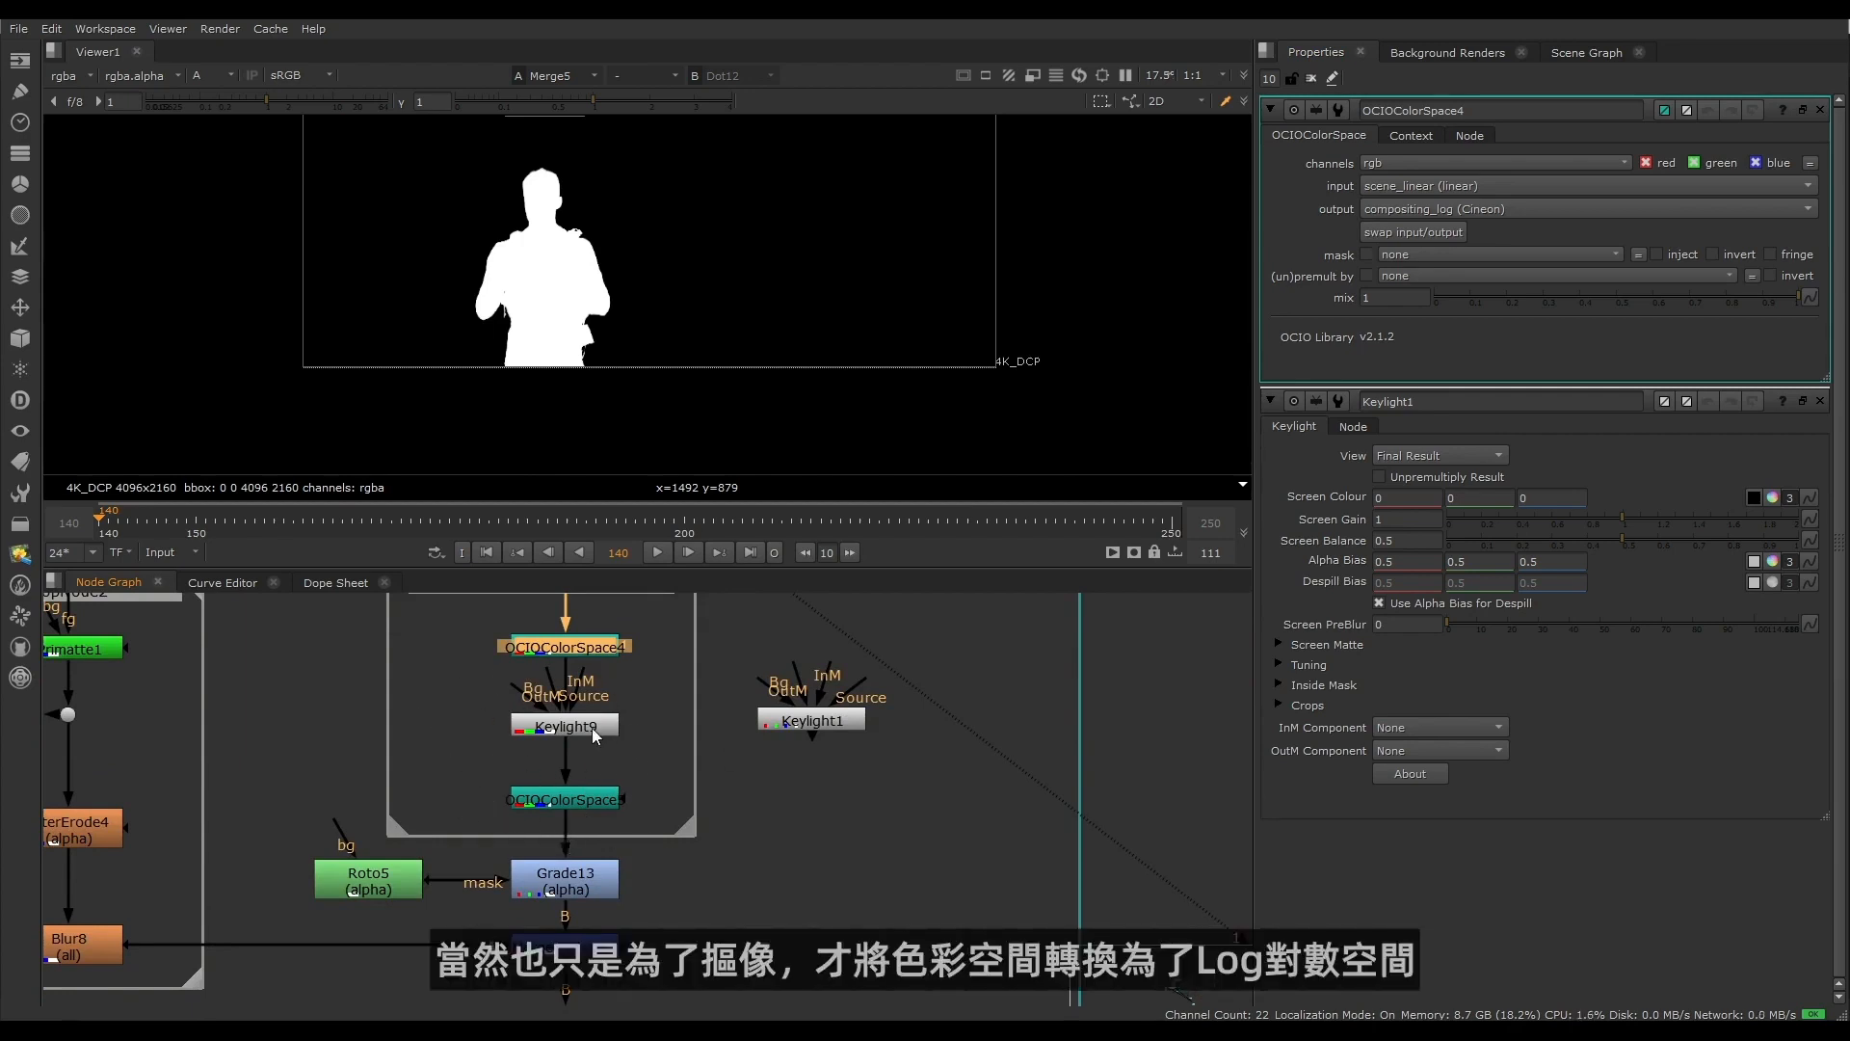
pyautogui.moveTo(743, 726); pyautogui.dragTo(727, 825, button='middle')
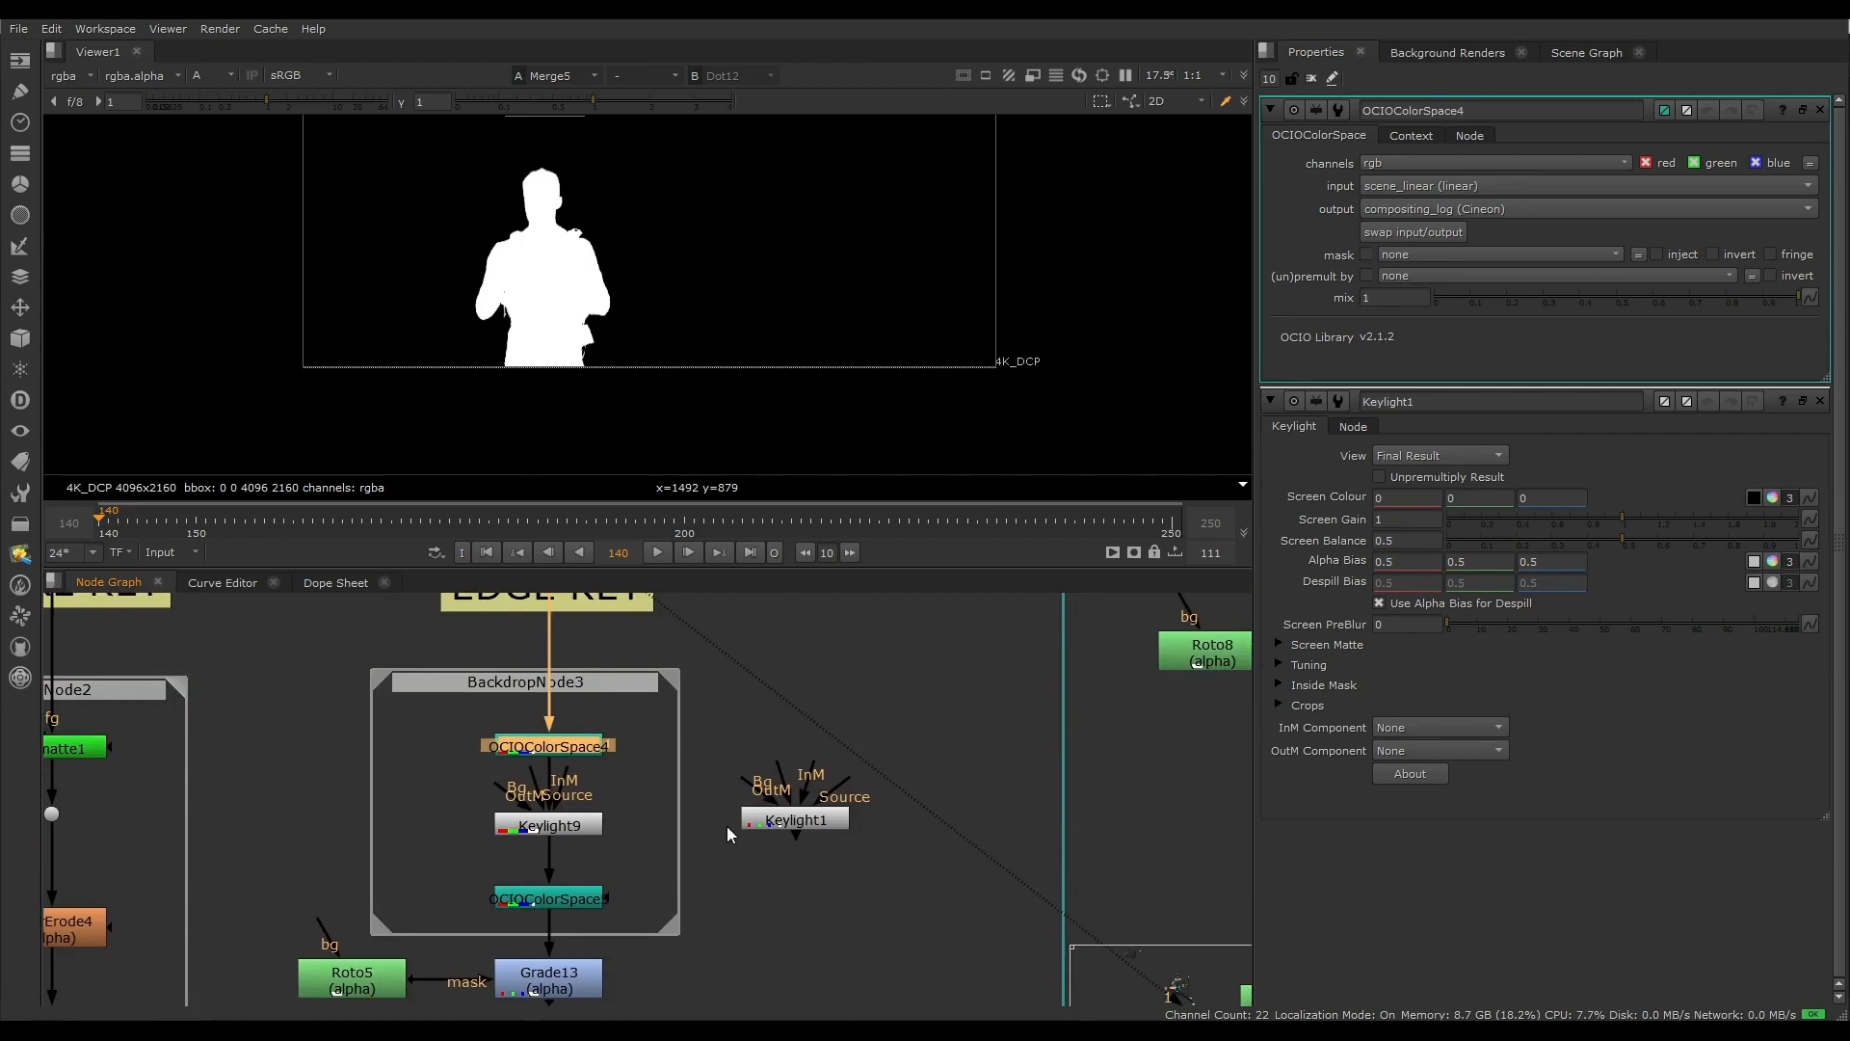
# Step: View the dot feeding the edge key section in full colour instead of alpha
pyautogui.click(779, 721)
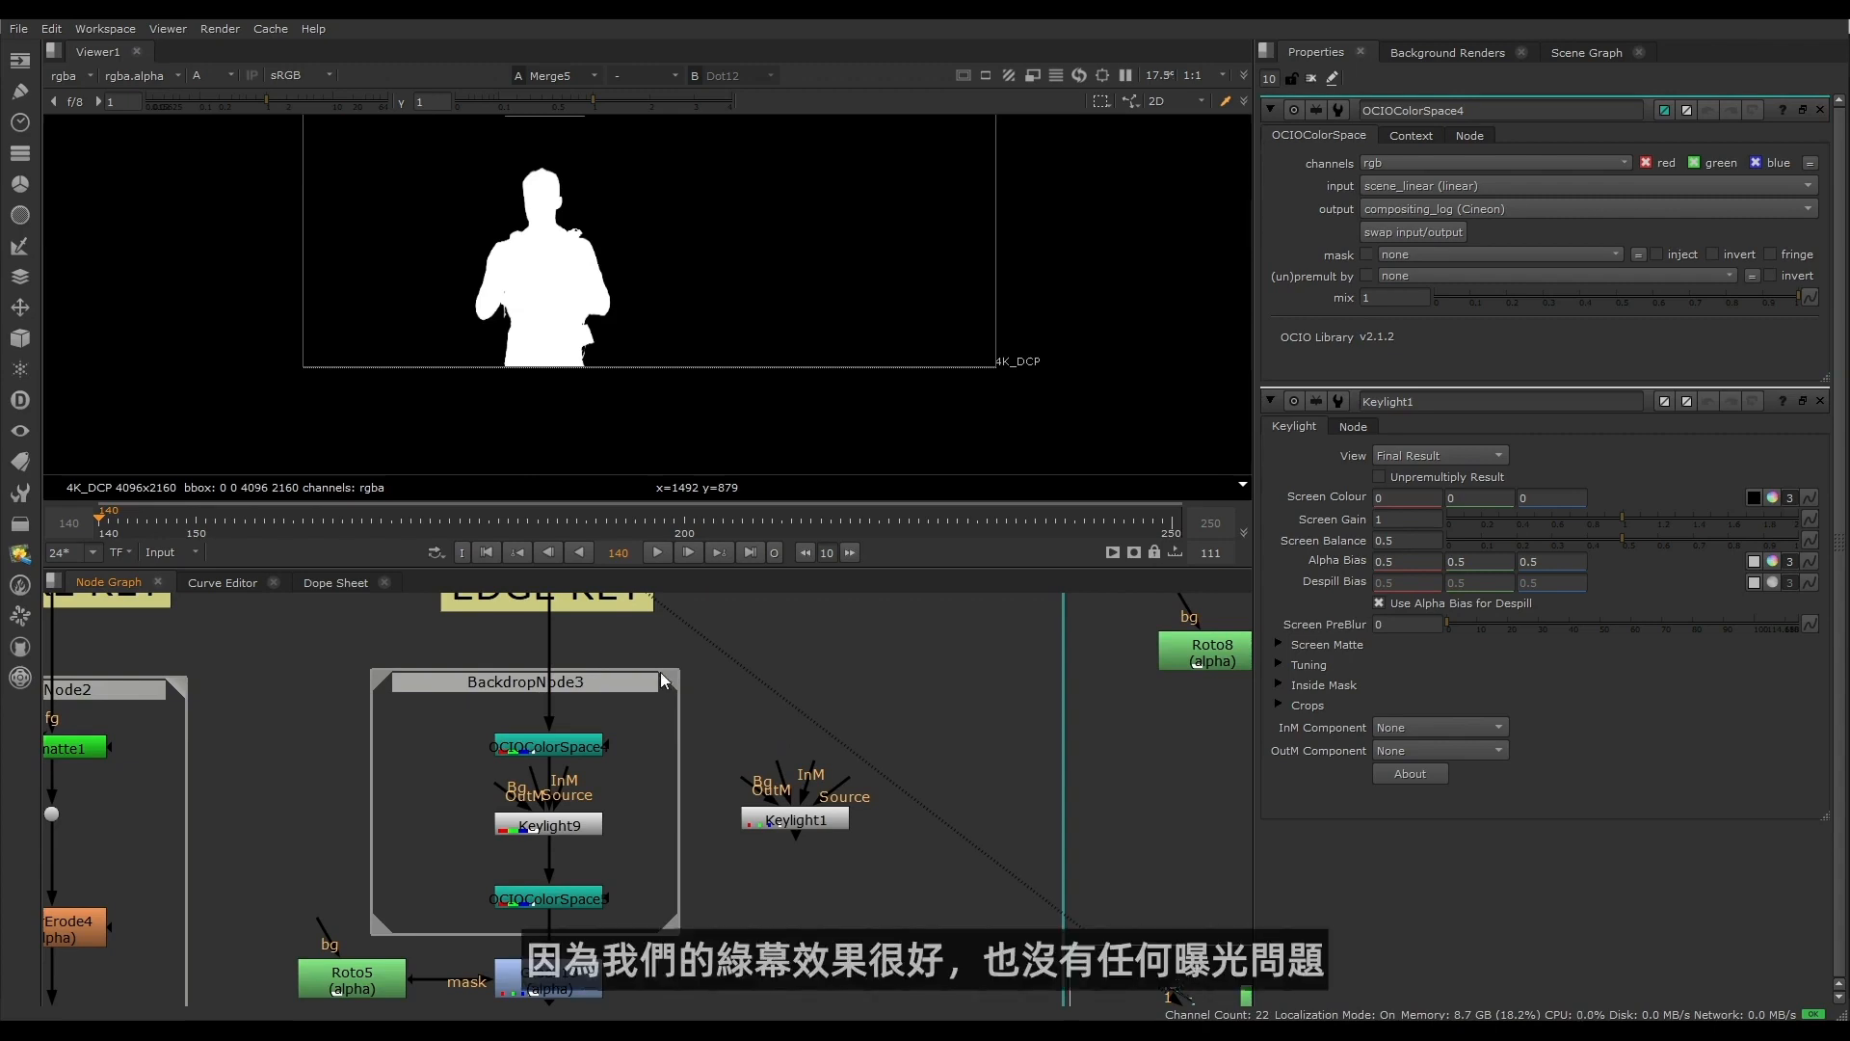
pyautogui.moveTo(661, 673); pyautogui.dragTo(655, 785, button='middle')
pyautogui.moveTo(516, 630); pyautogui.dragTo(580, 652)
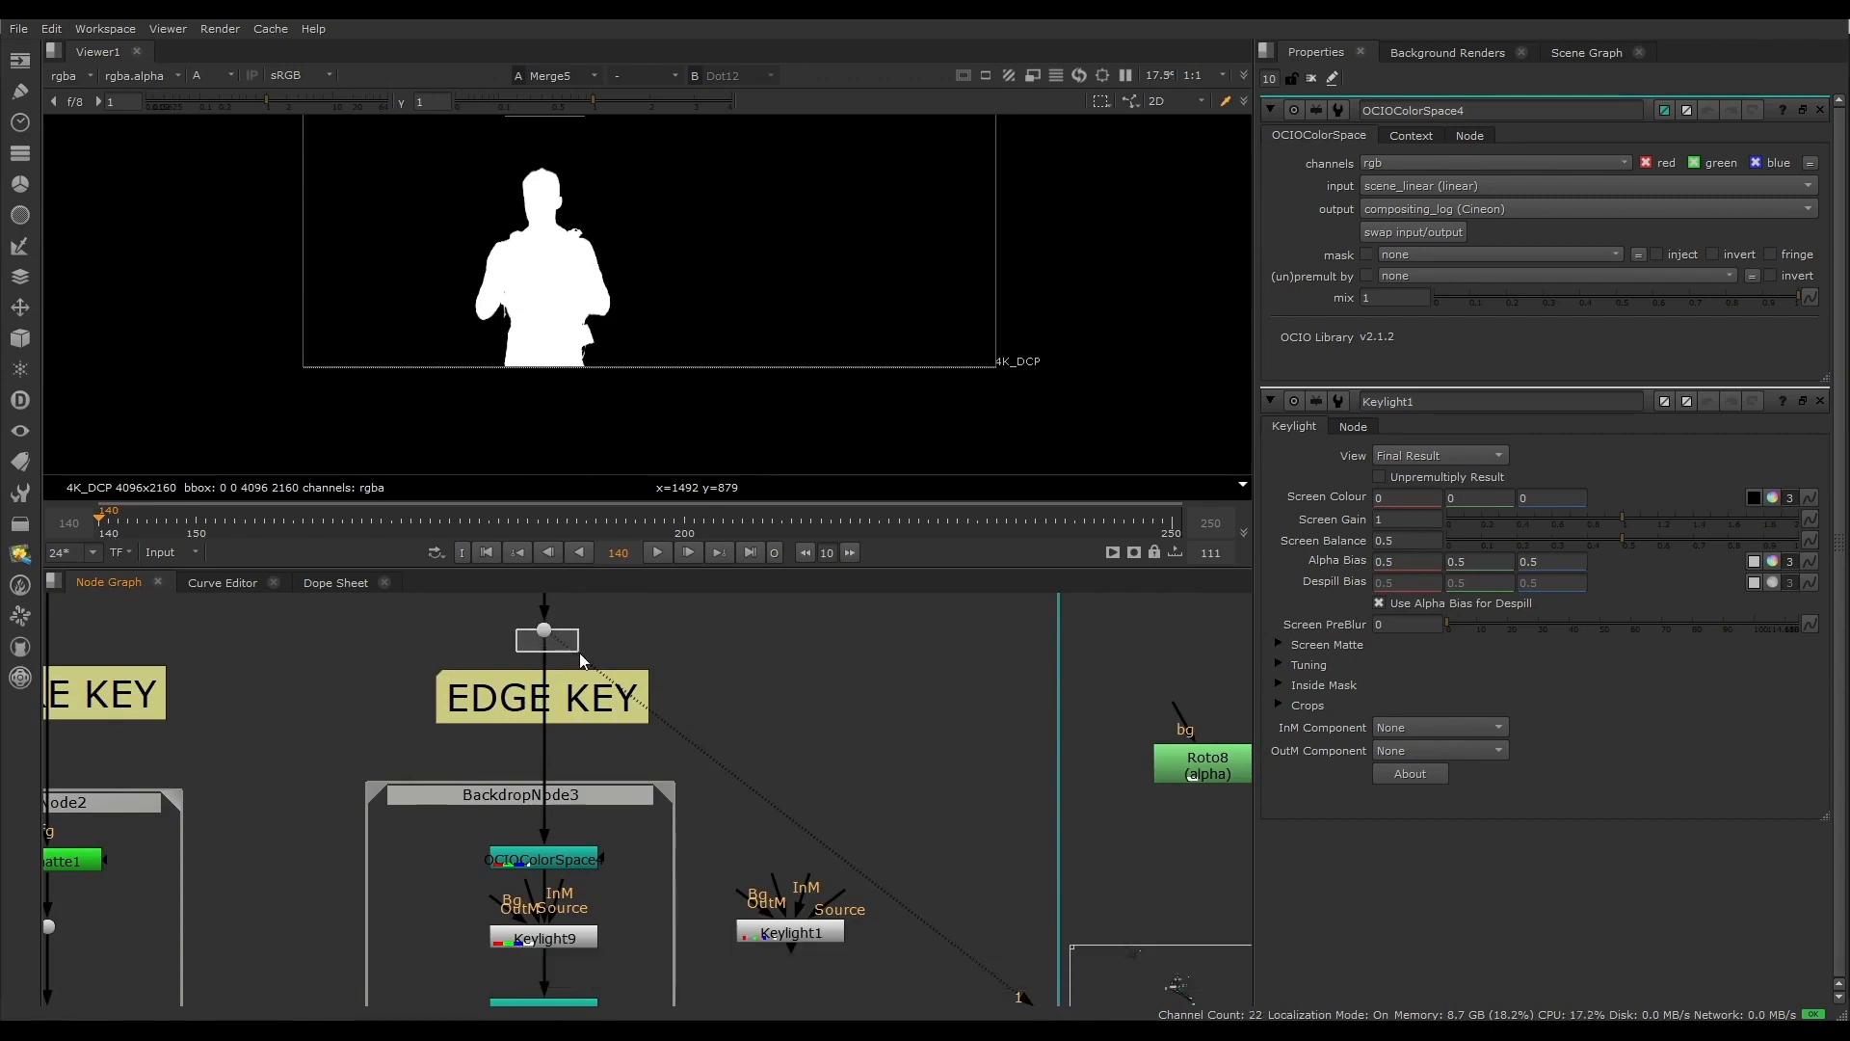
pyautogui.press('1')
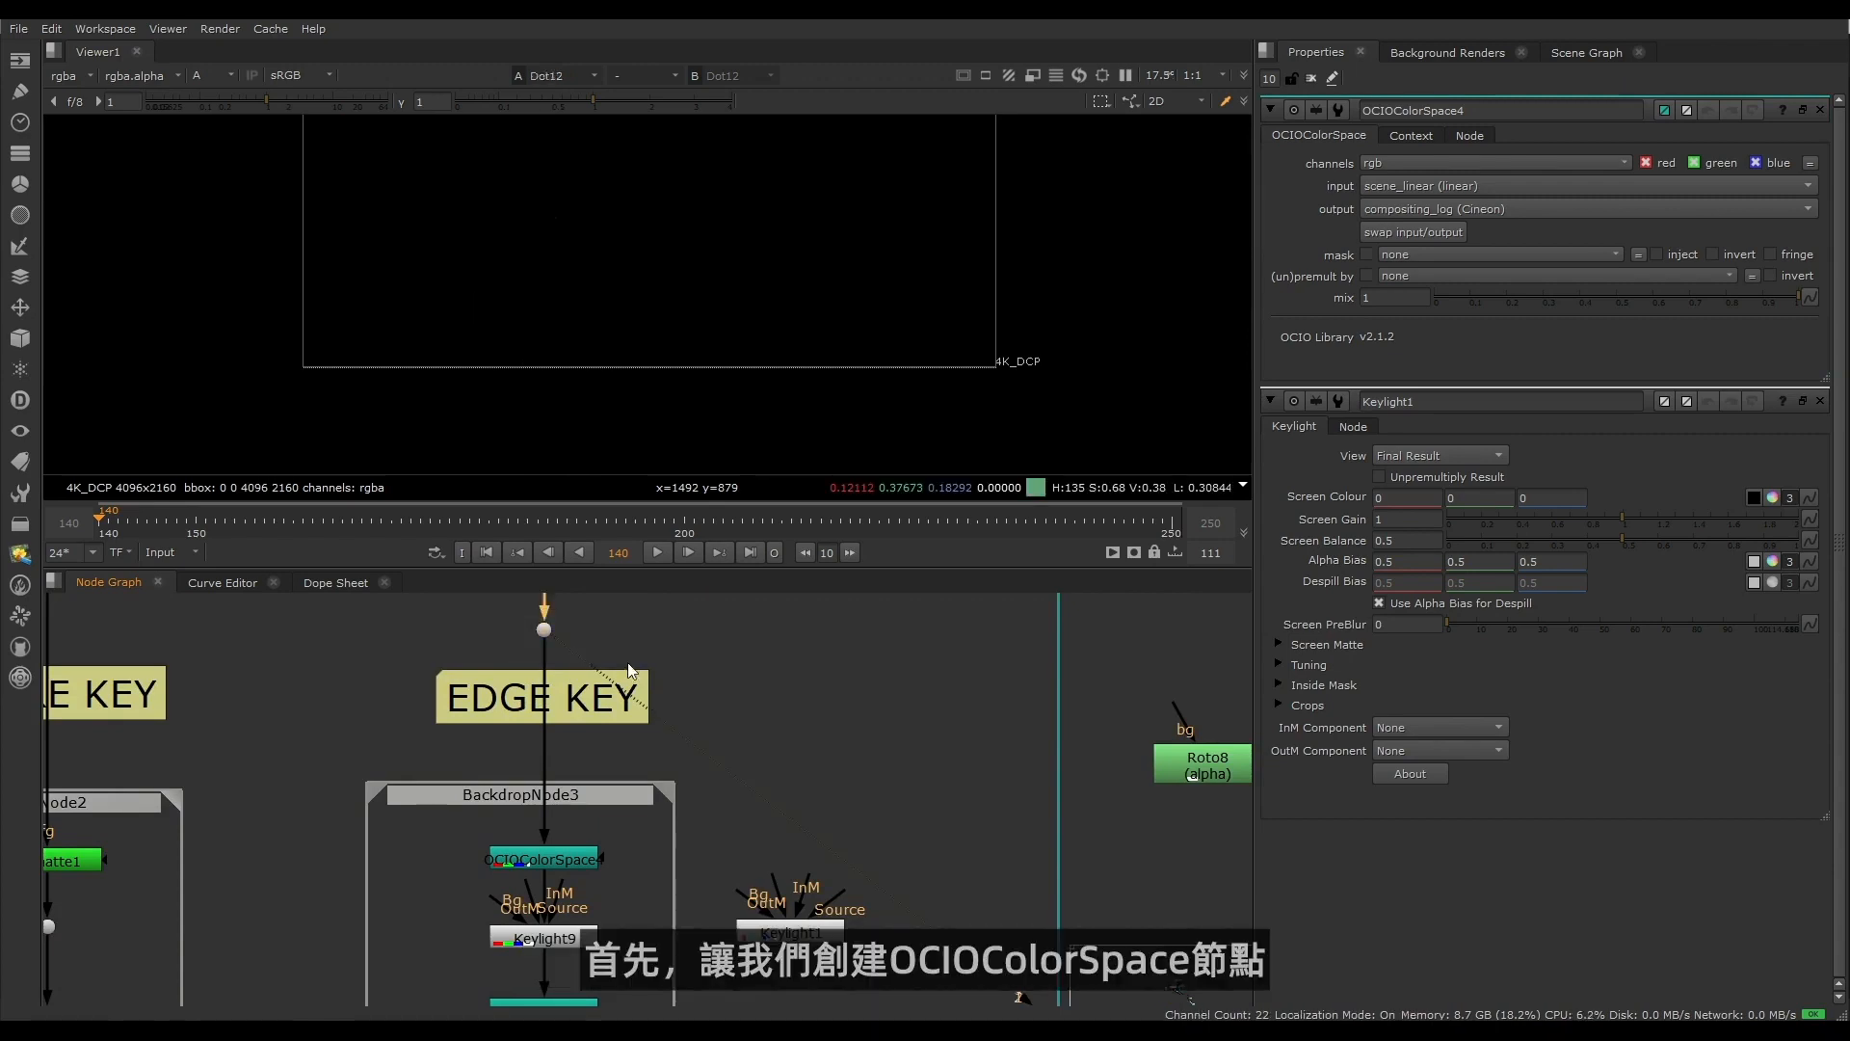
pyautogui.press('a')
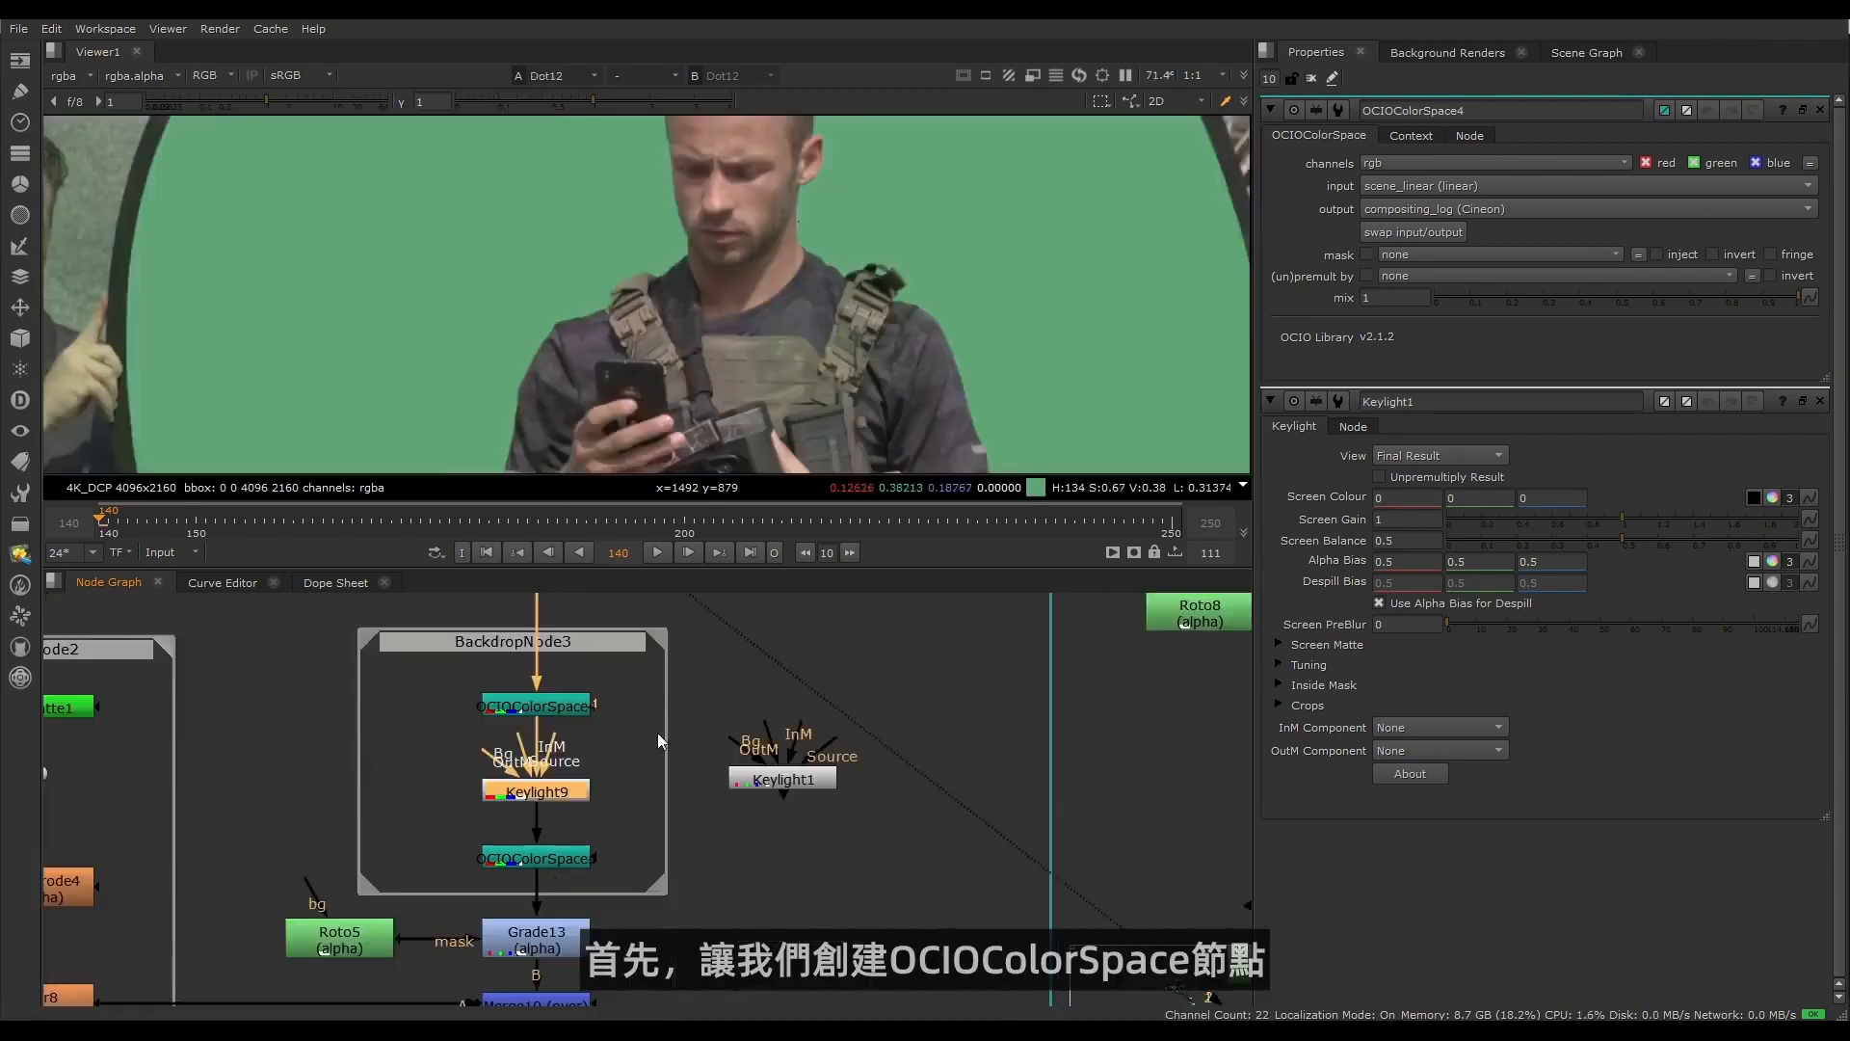
# Step: Add an OCIOColorSpace node above the new Keylight and connect it to the dot feeding the edge key section
pyautogui.scroll(2, 646, 733)
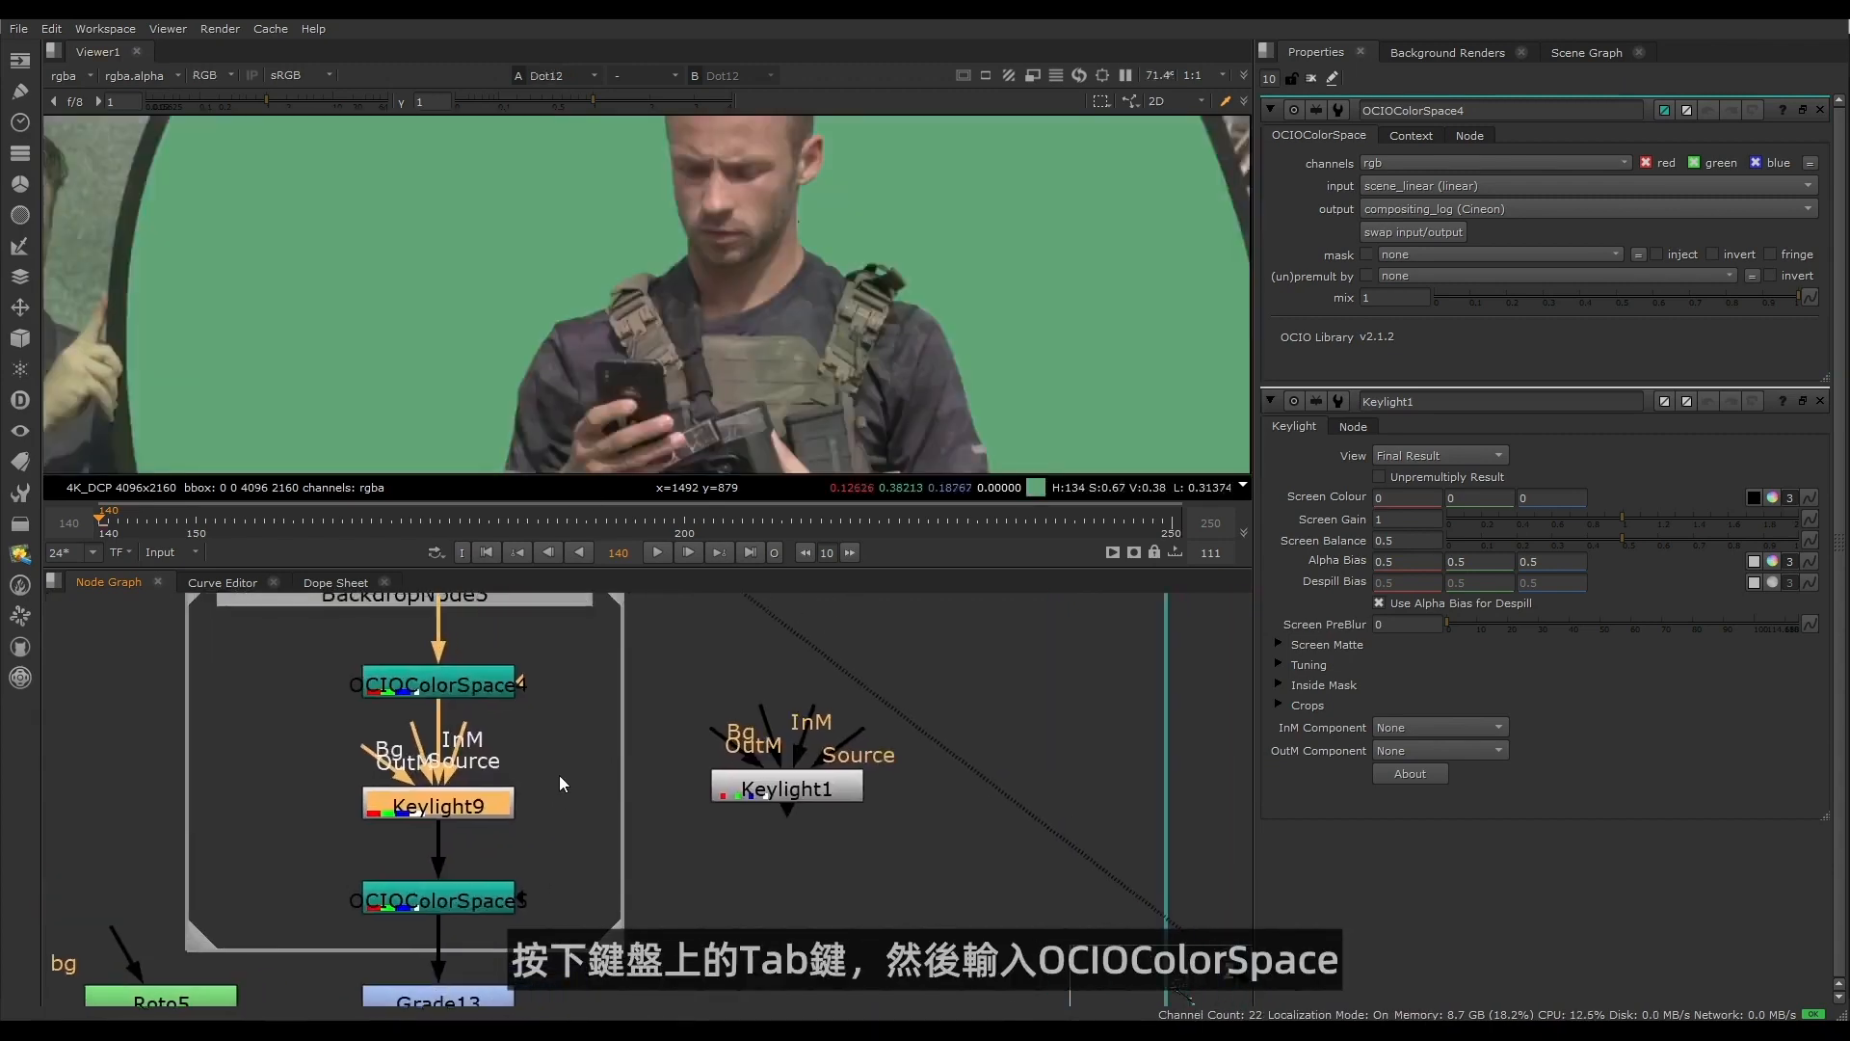
pyautogui.moveTo(782, 799); pyautogui.dragTo(781, 852, button='middle')
pyautogui.click(745, 701)
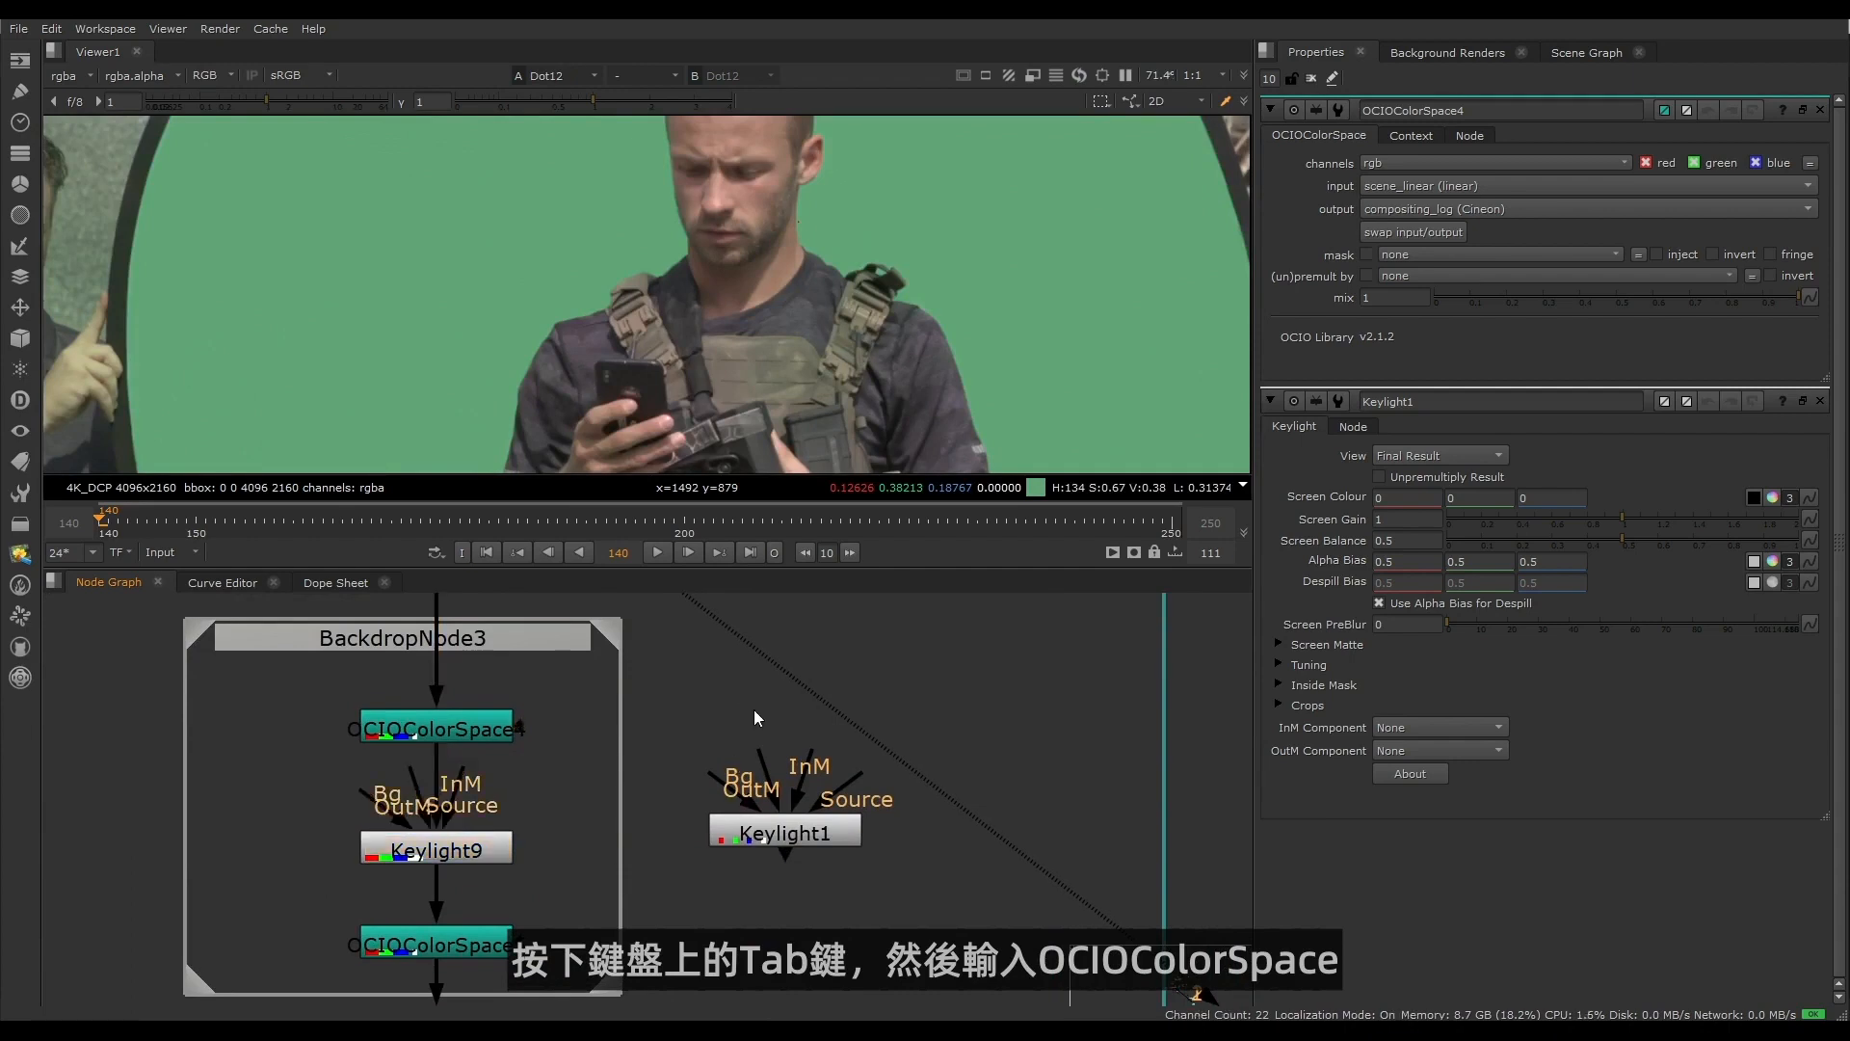
pyautogui.press('Tab')
pyautogui.write('ocio')
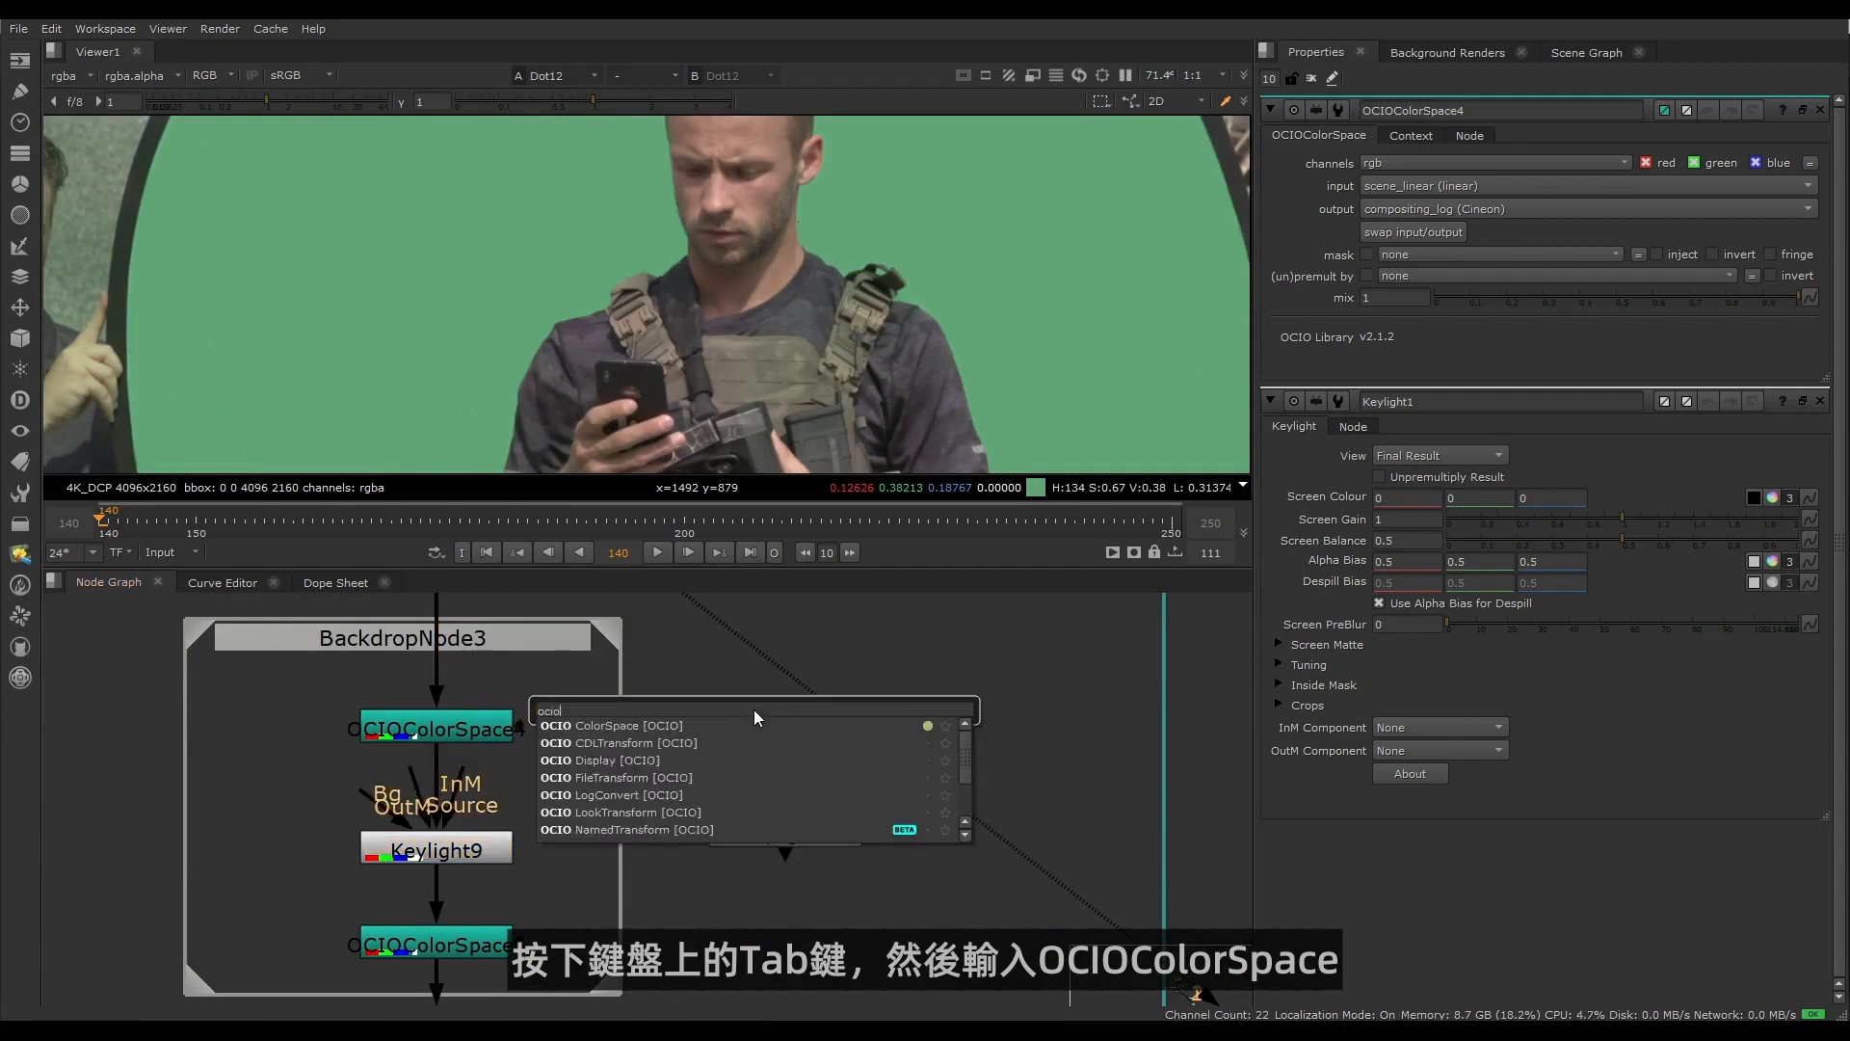
pyautogui.click(645, 728)
pyautogui.moveTo(760, 690); pyautogui.dragTo(795, 775, button='middle')
pyautogui.moveTo(750, 725); pyautogui.dragTo(474, 620)
pyautogui.moveTo(797, 899); pyautogui.dragTo(817, 720, button='middle')
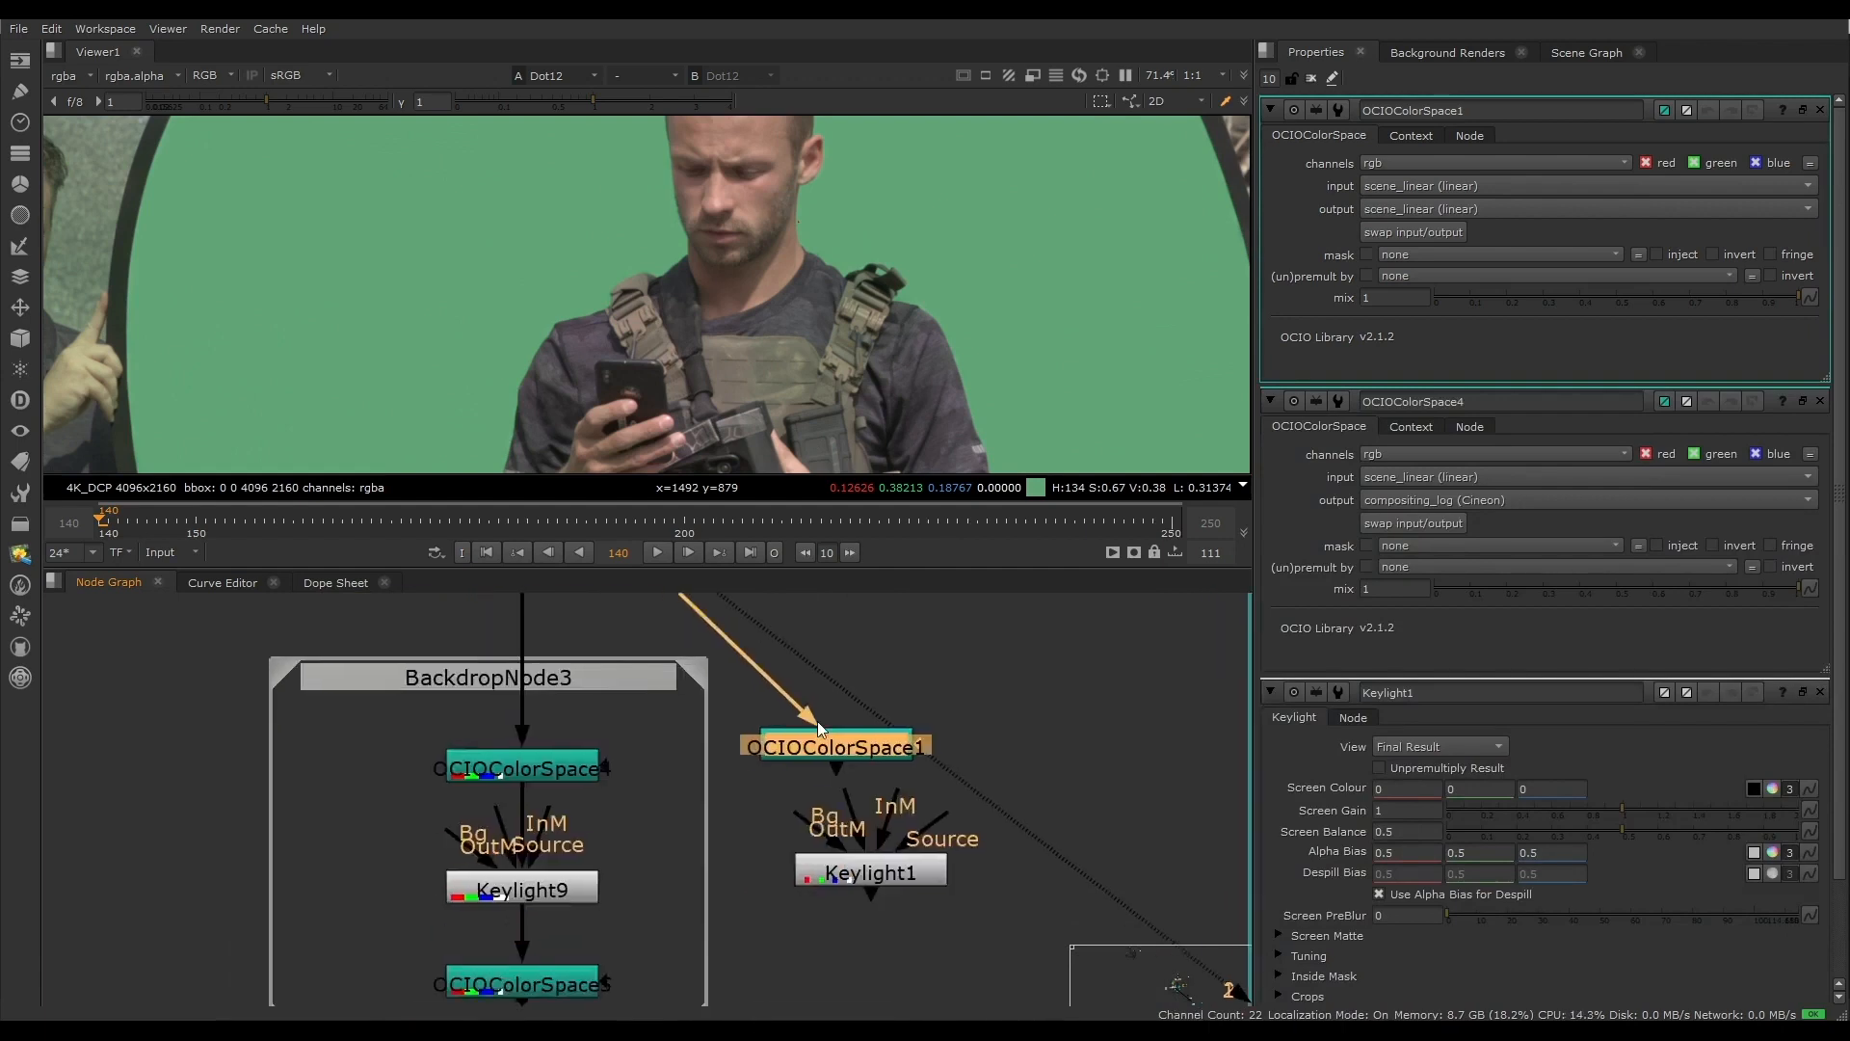
# Step: Set the new OCIOColorSpace's output to compositing_log (Cineon) and connect the Keylight's Source input to it
pyautogui.click(1467, 207)
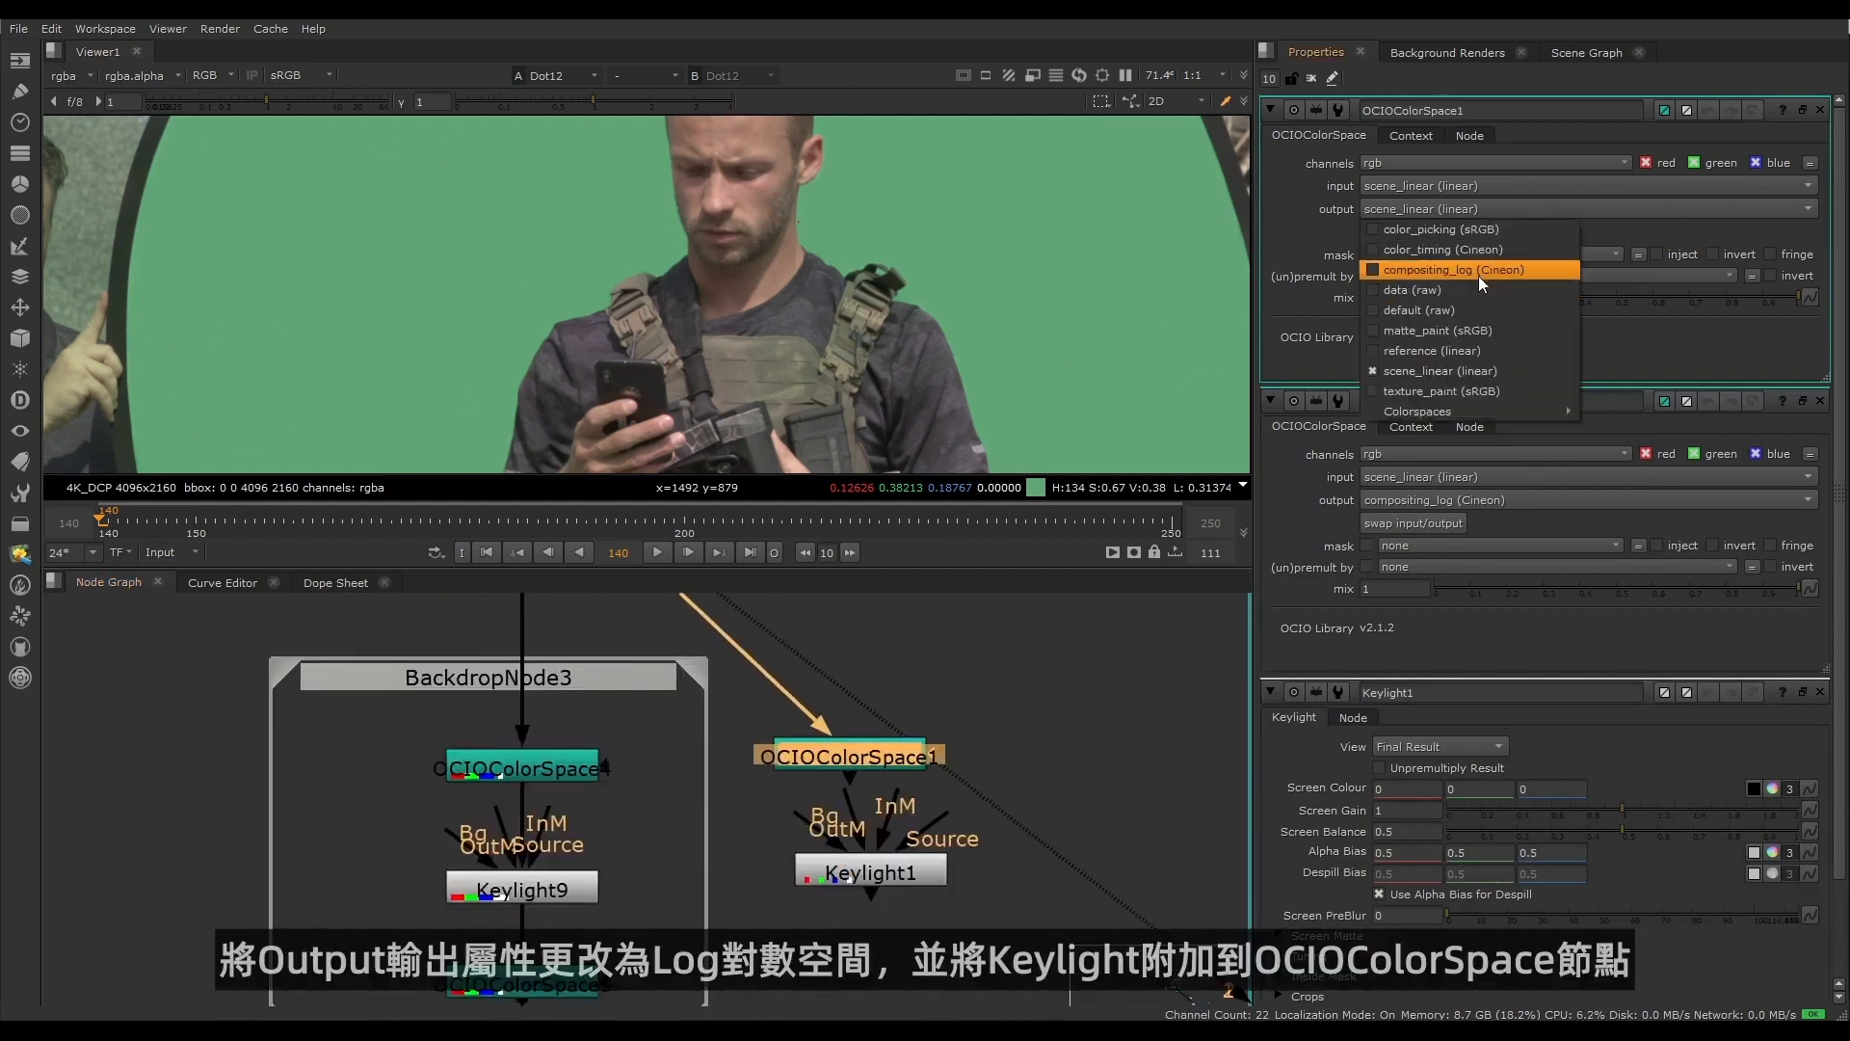
pyautogui.click(1481, 273)
pyautogui.moveTo(849, 757); pyautogui.dragTo(852, 761)
pyautogui.moveTo(853, 761); pyautogui.dragTo(869, 763)
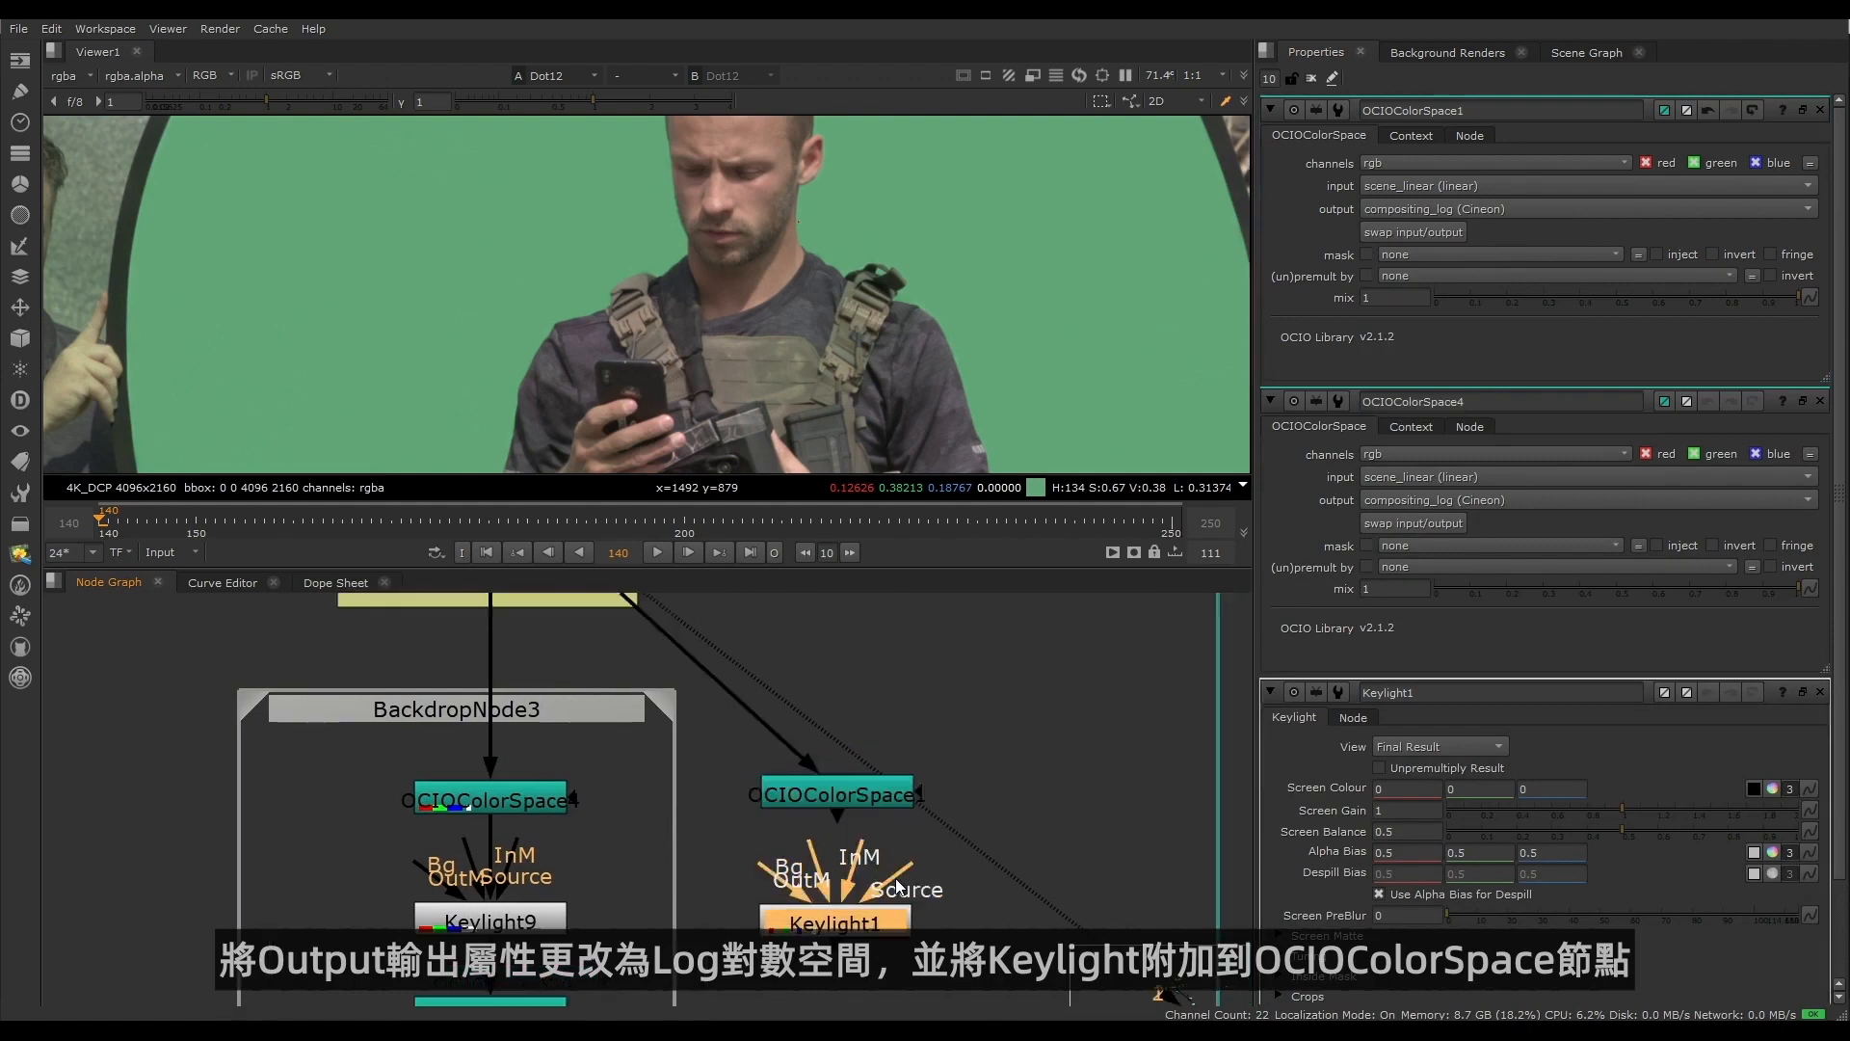
pyautogui.moveTo(906, 867); pyautogui.dragTo(839, 796)
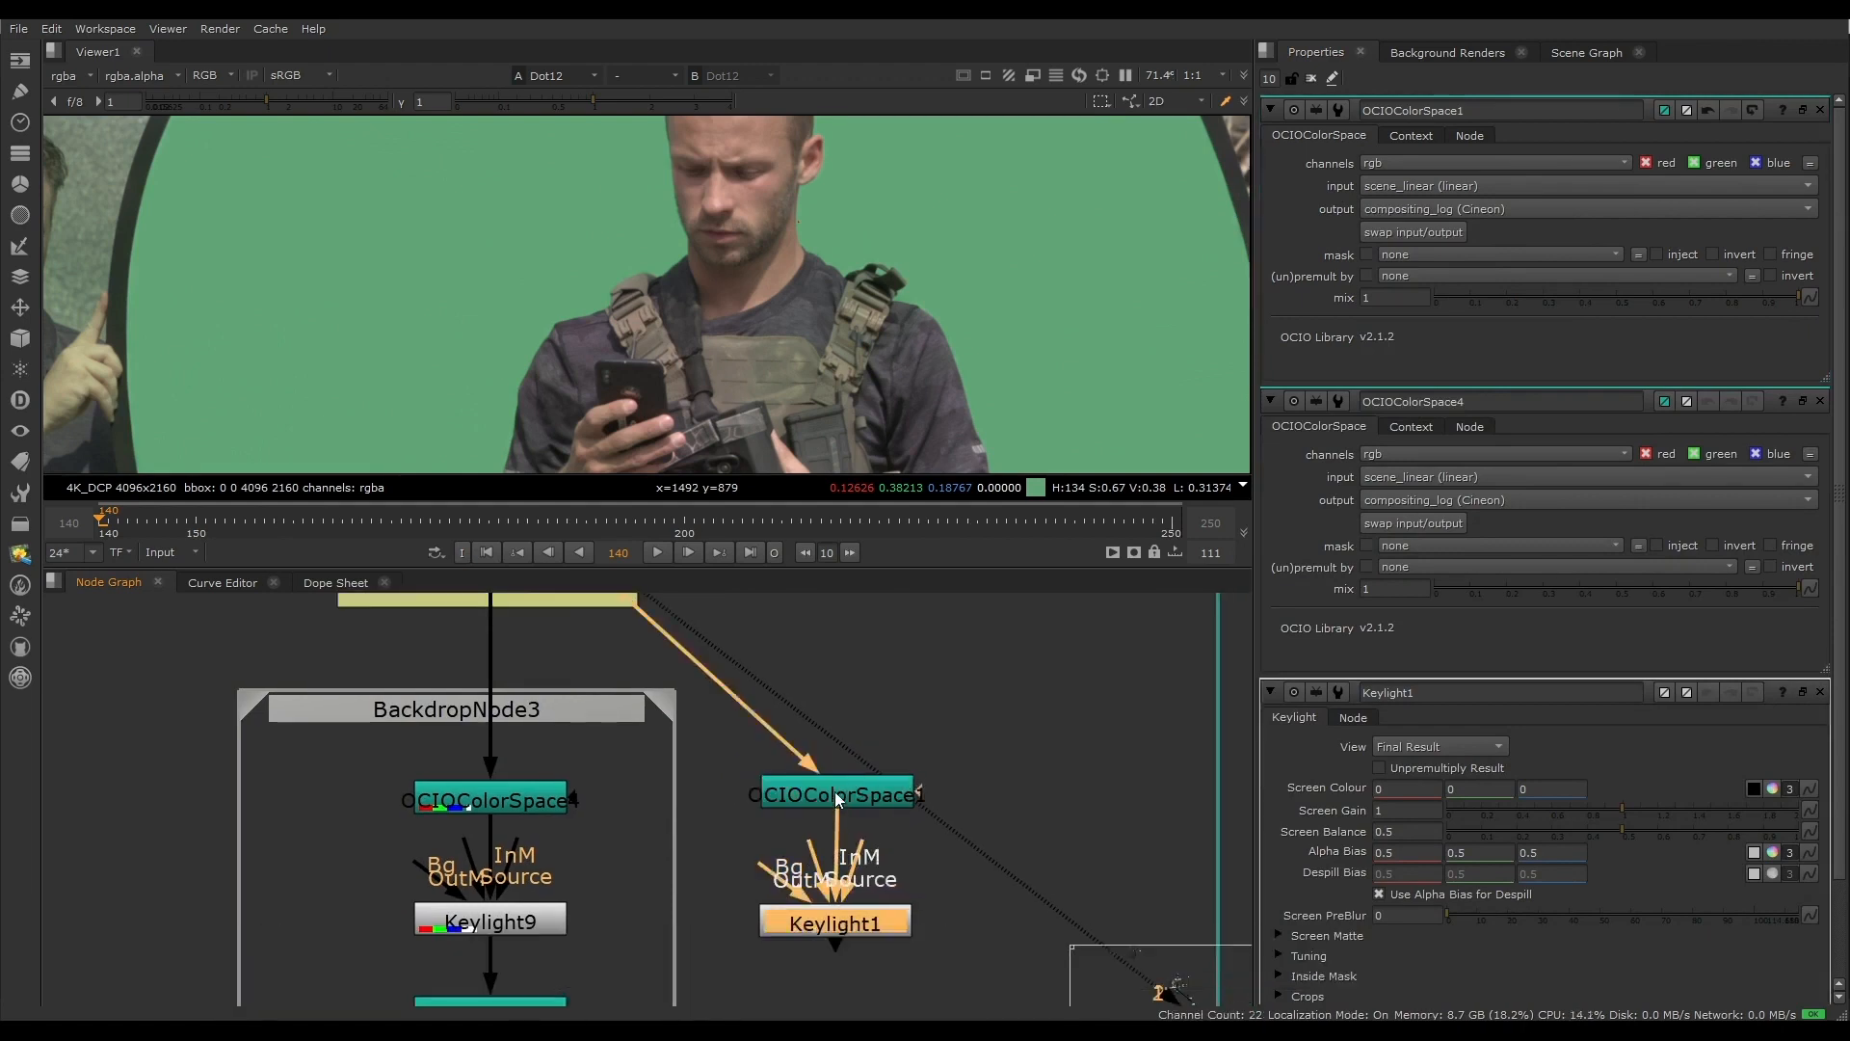
# Step: Paste a copy of the OCIOColorSpace below the Keylight, connect it to the Keylight's output, and swap its input and output colour spaces
pyautogui.click(840, 796)
pyautogui.hotkey('ctrl', 'c')
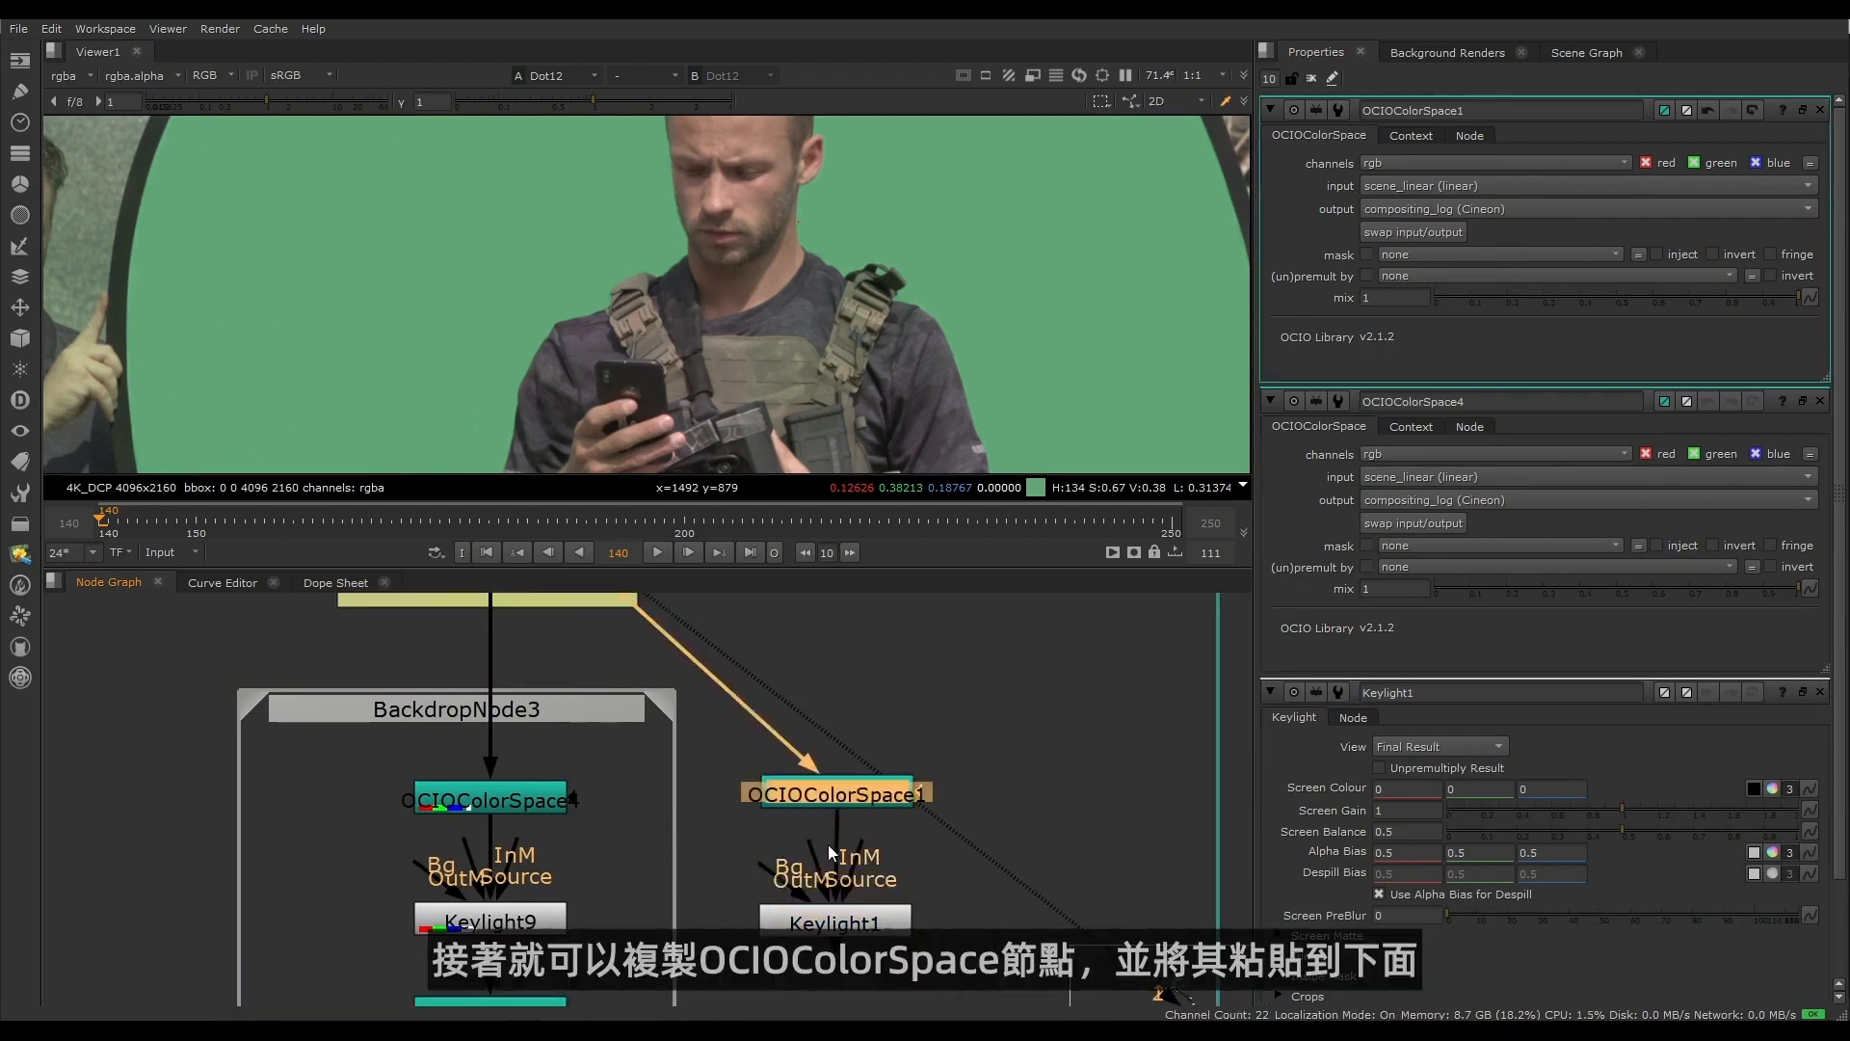
pyautogui.moveTo(845, 885); pyautogui.dragTo(866, 682, button='middle')
pyautogui.click(803, 818)
pyautogui.hotkey('ctrl', 'v')
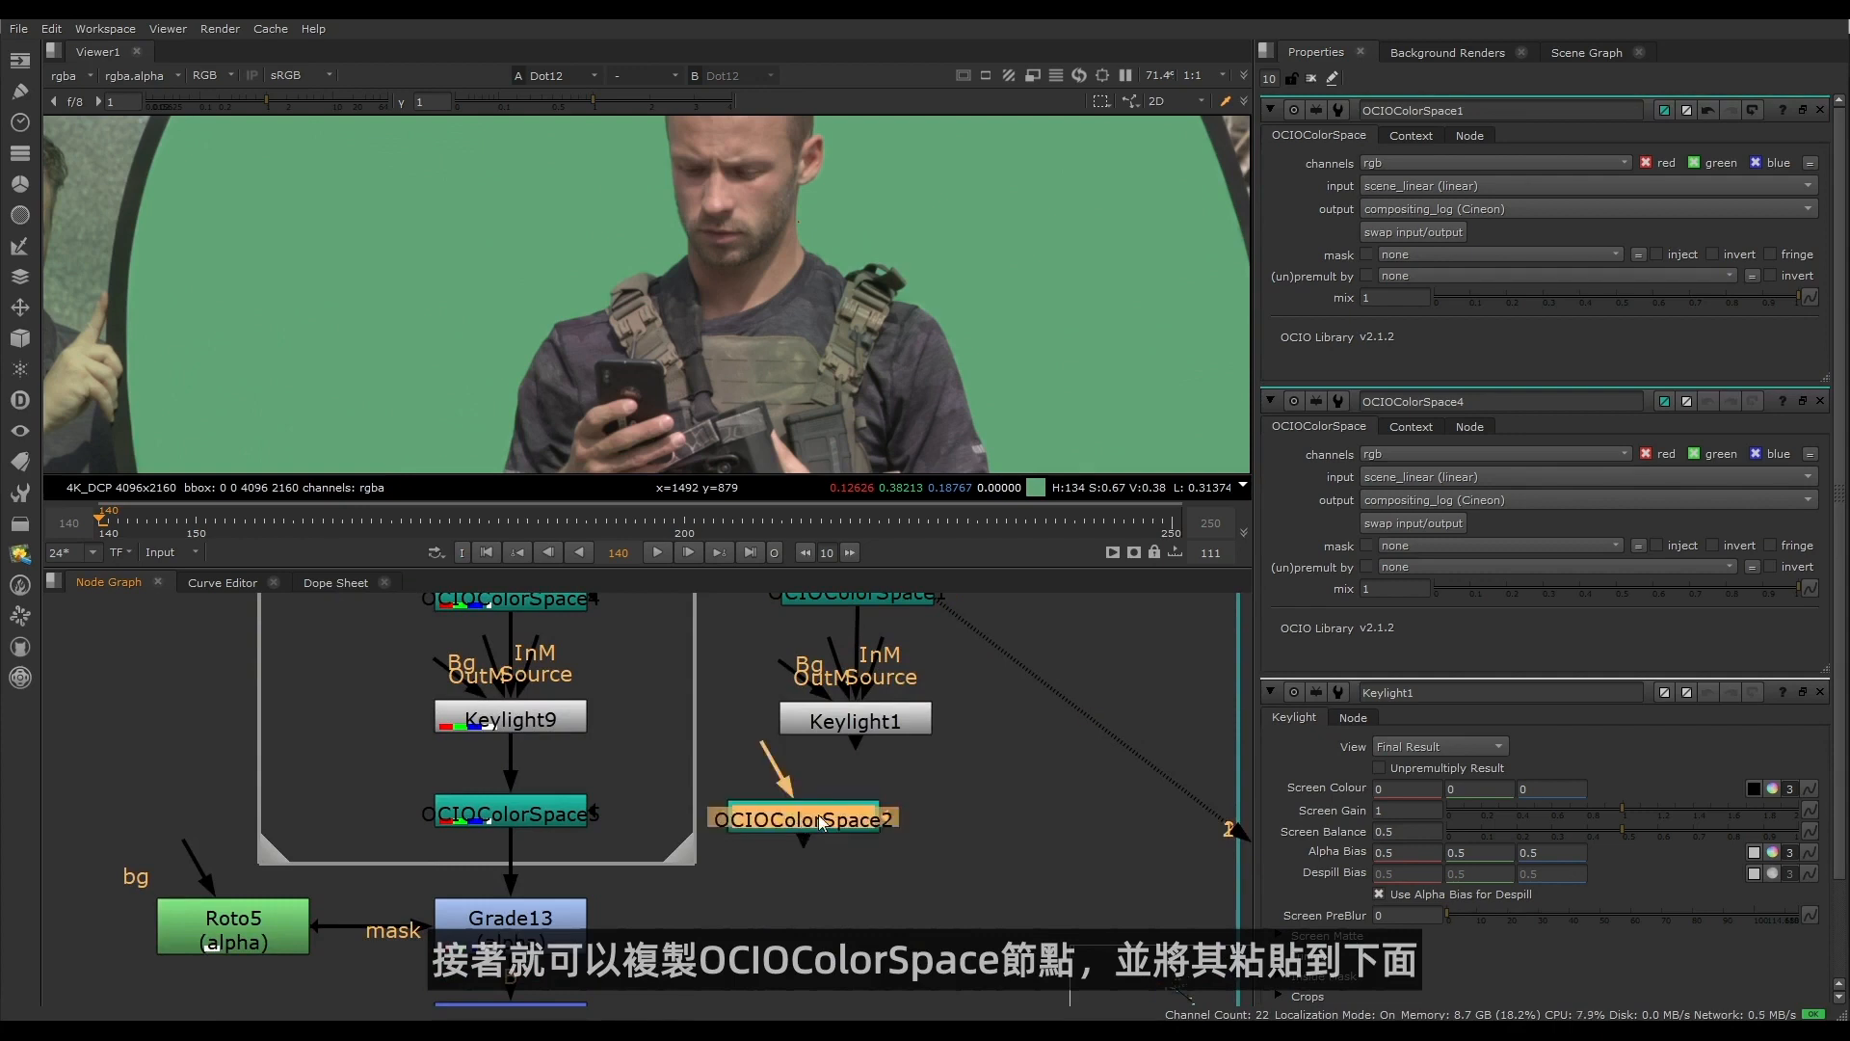
pyautogui.moveTo(771, 744); pyautogui.dragTo(853, 720)
pyautogui.doubleClick(801, 820)
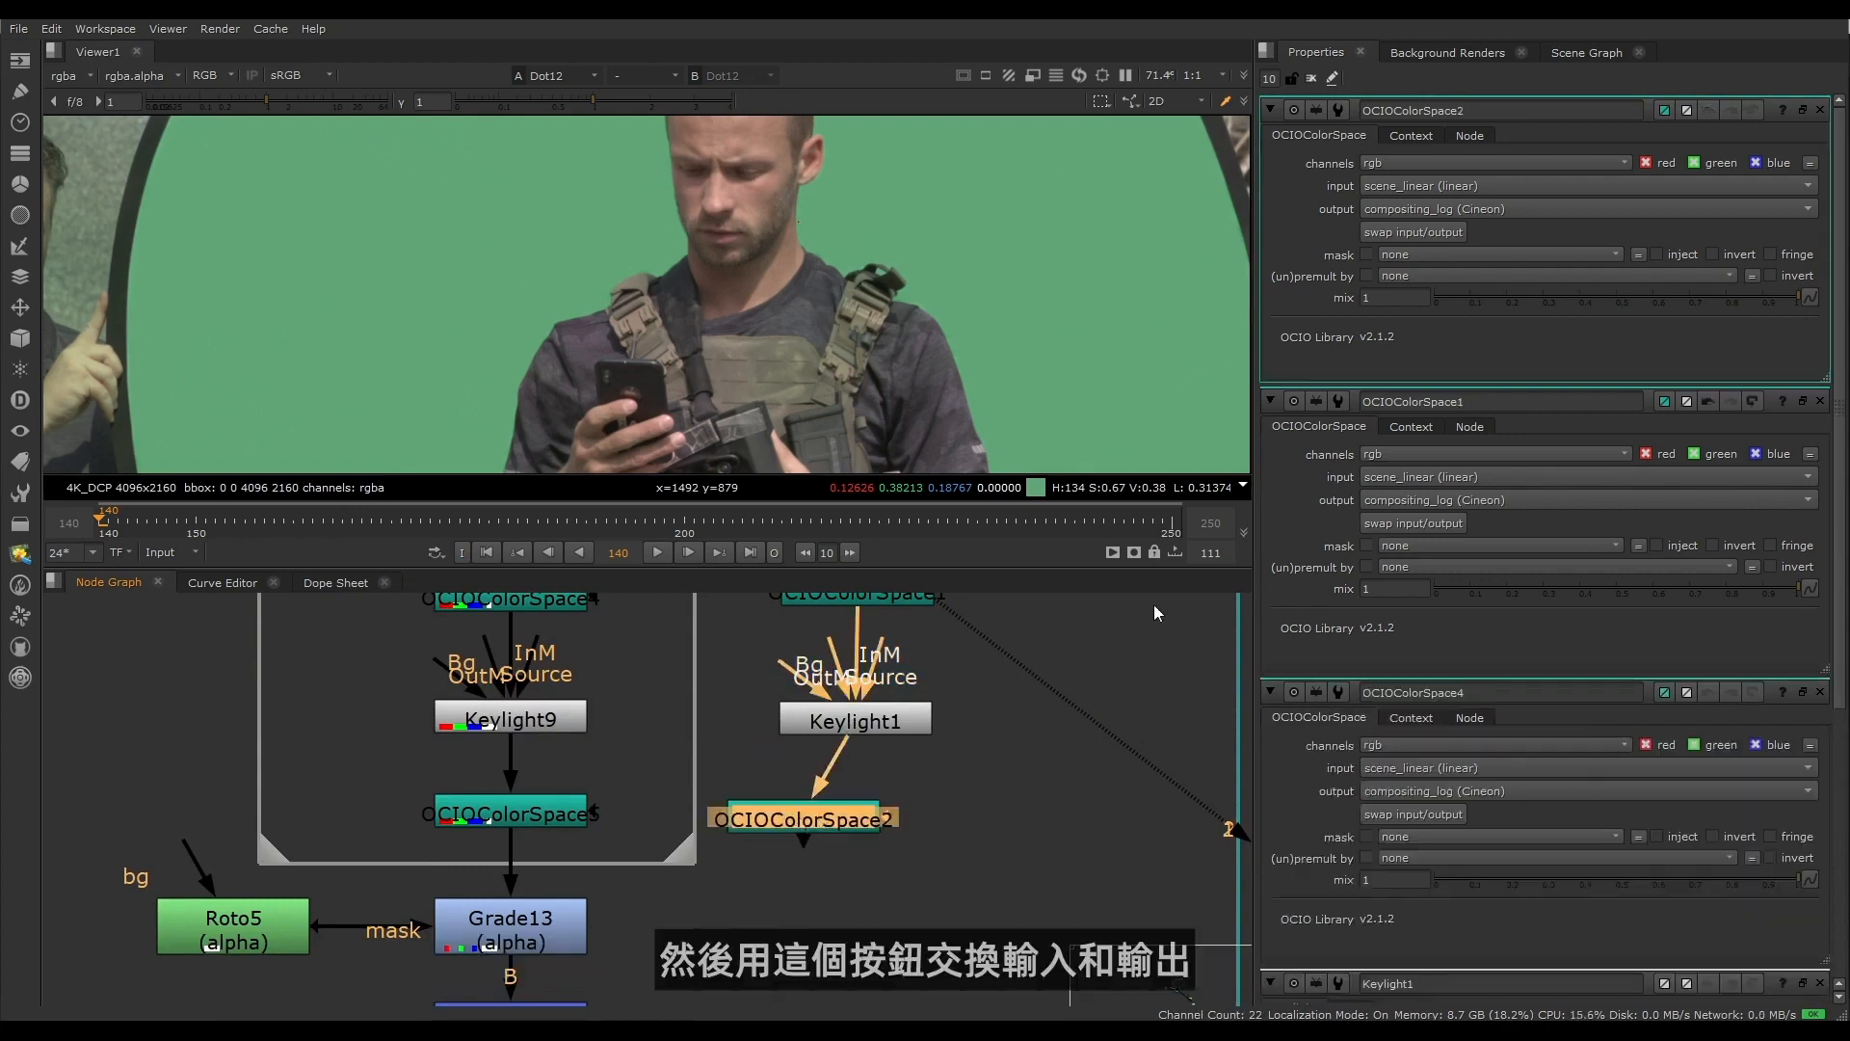
pyautogui.click(1390, 233)
pyautogui.moveTo(829, 819); pyautogui.dragTo(888, 822)
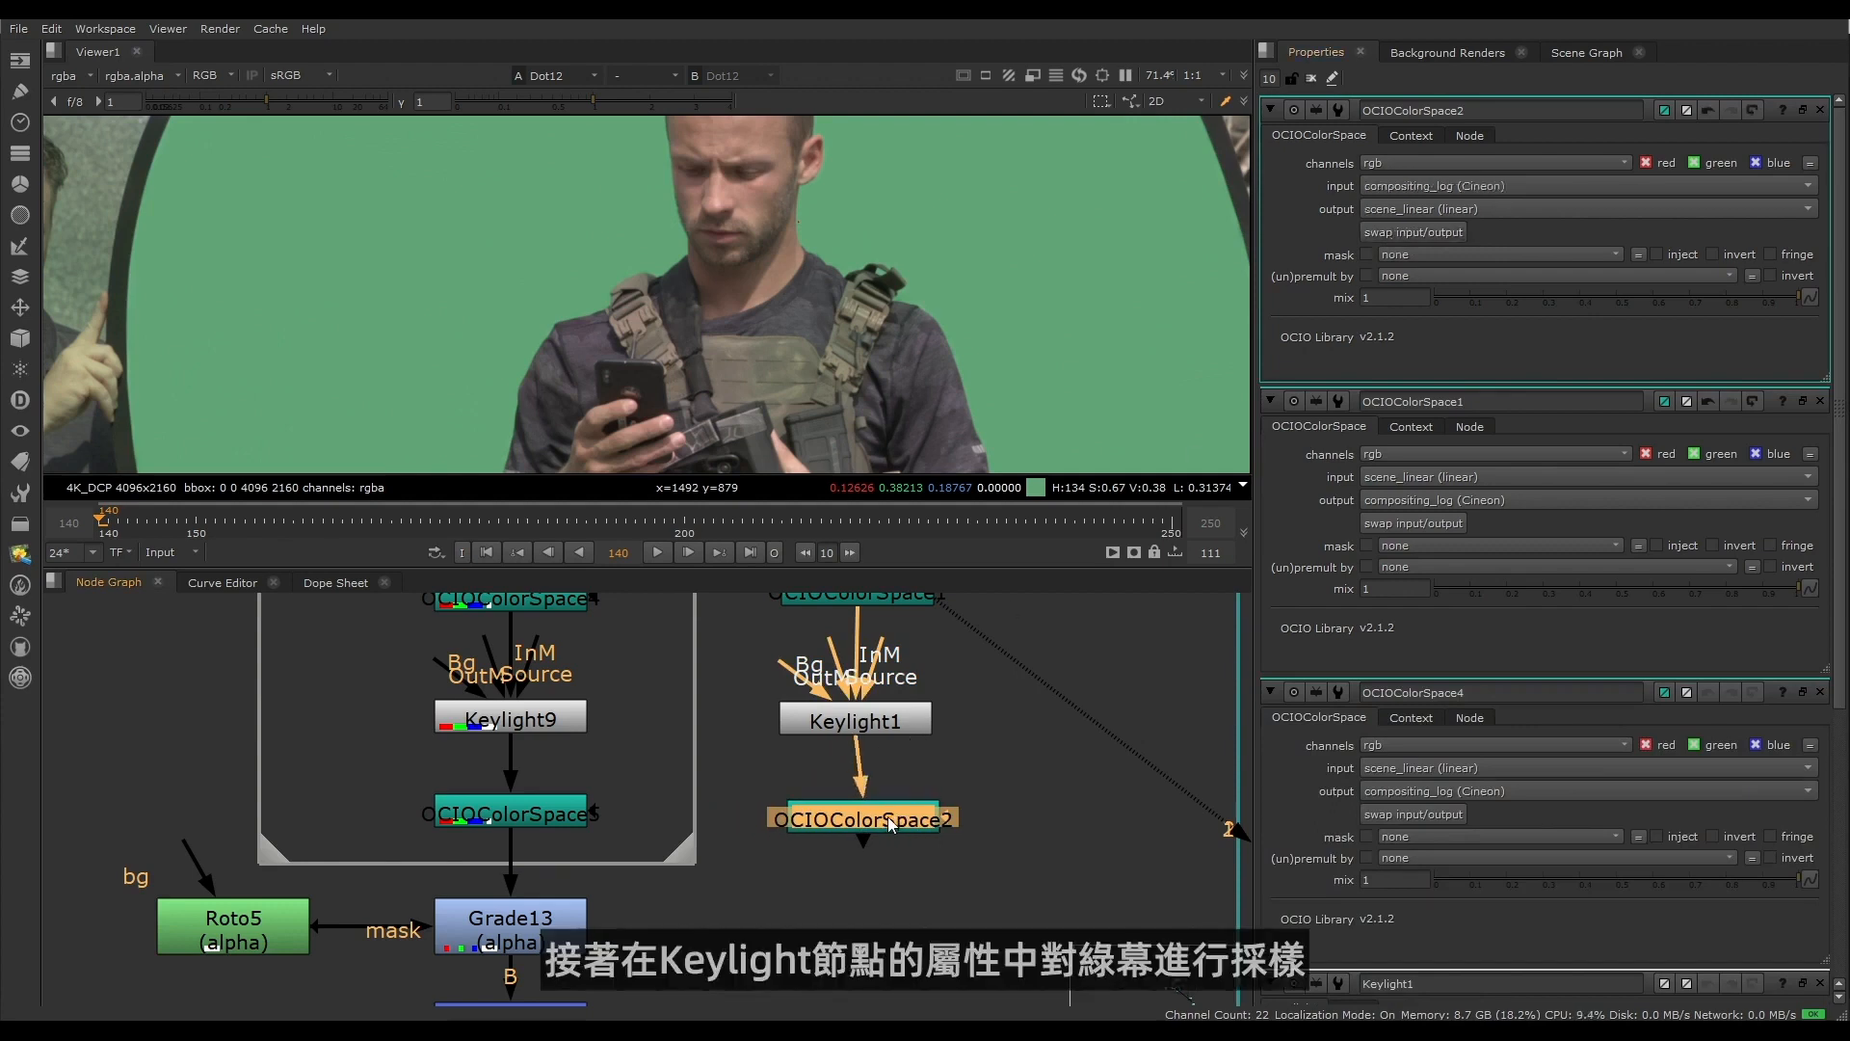
# Step: View the new Keylight and sample its Screen Colour from the green screen beside the soldier's head
pyautogui.doubleClick(857, 721)
pyautogui.press('1')
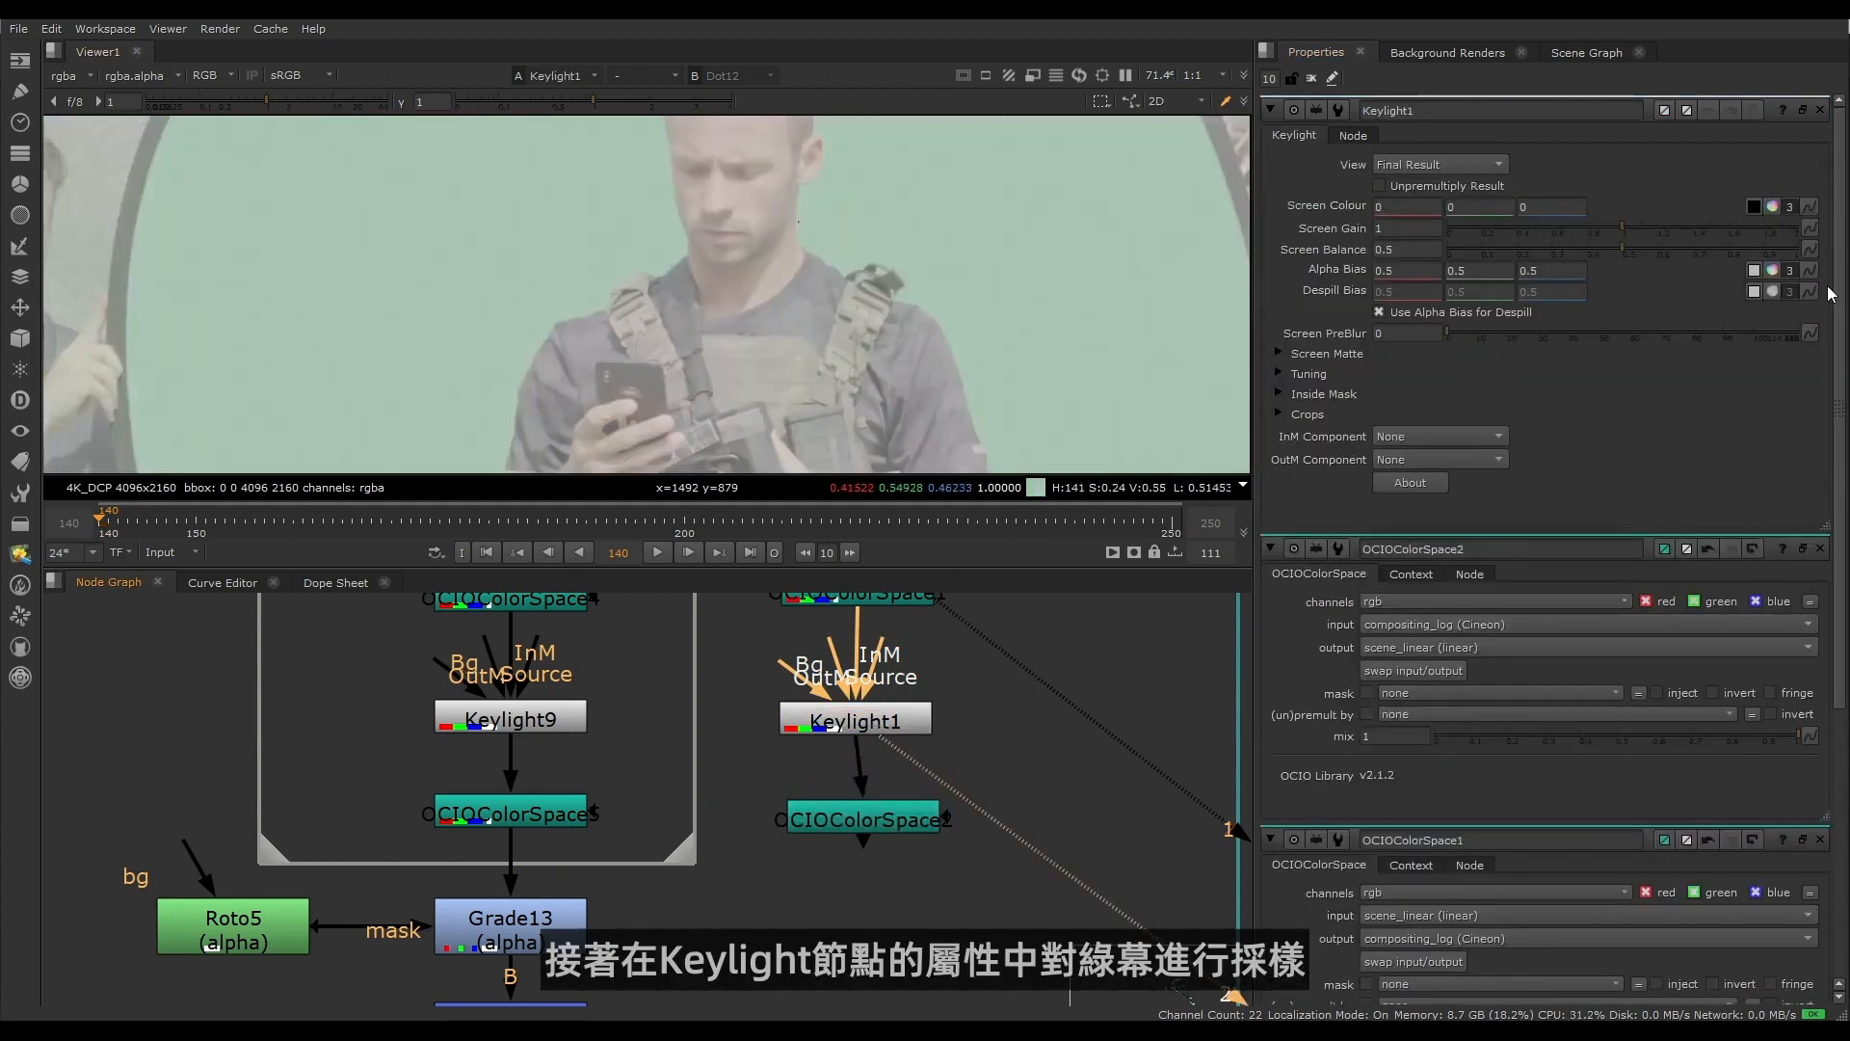
pyautogui.click(1755, 208)
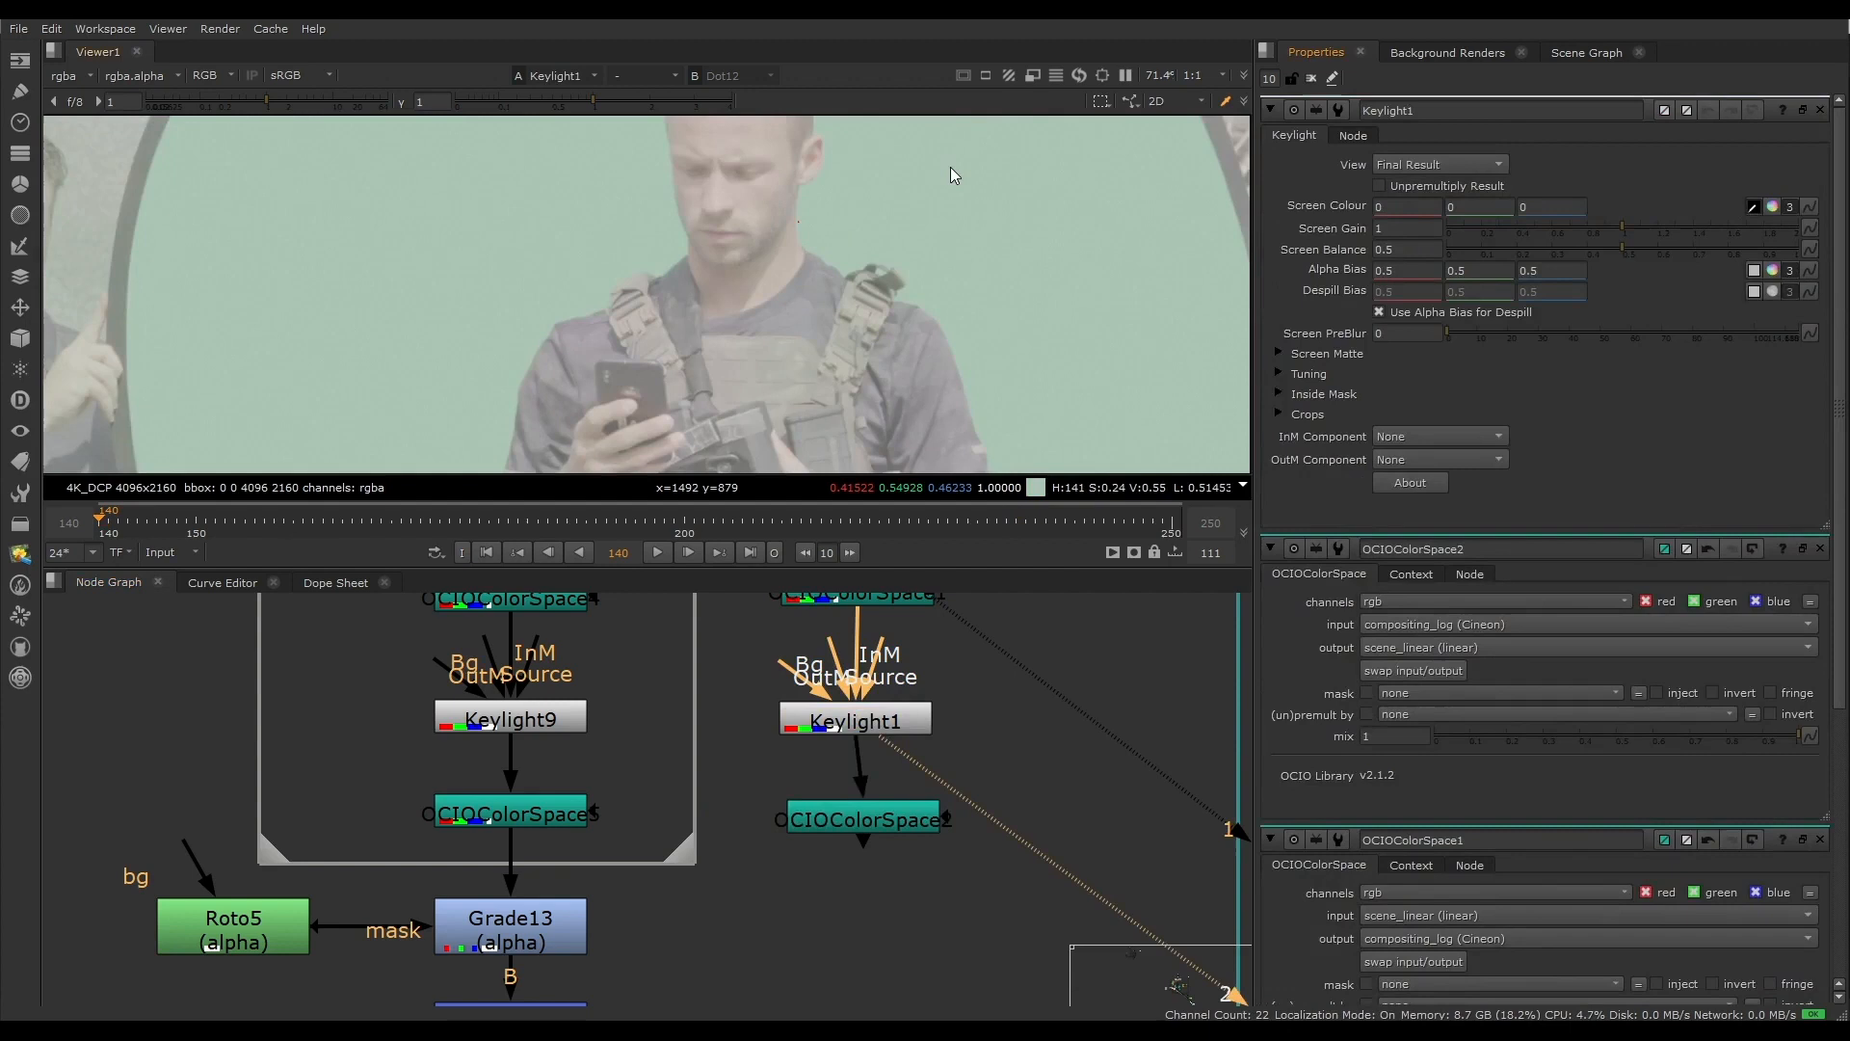
pyautogui.keyDown('ctrl'); pyautogui.click(870, 193); pyautogui.keyUp('ctrl')
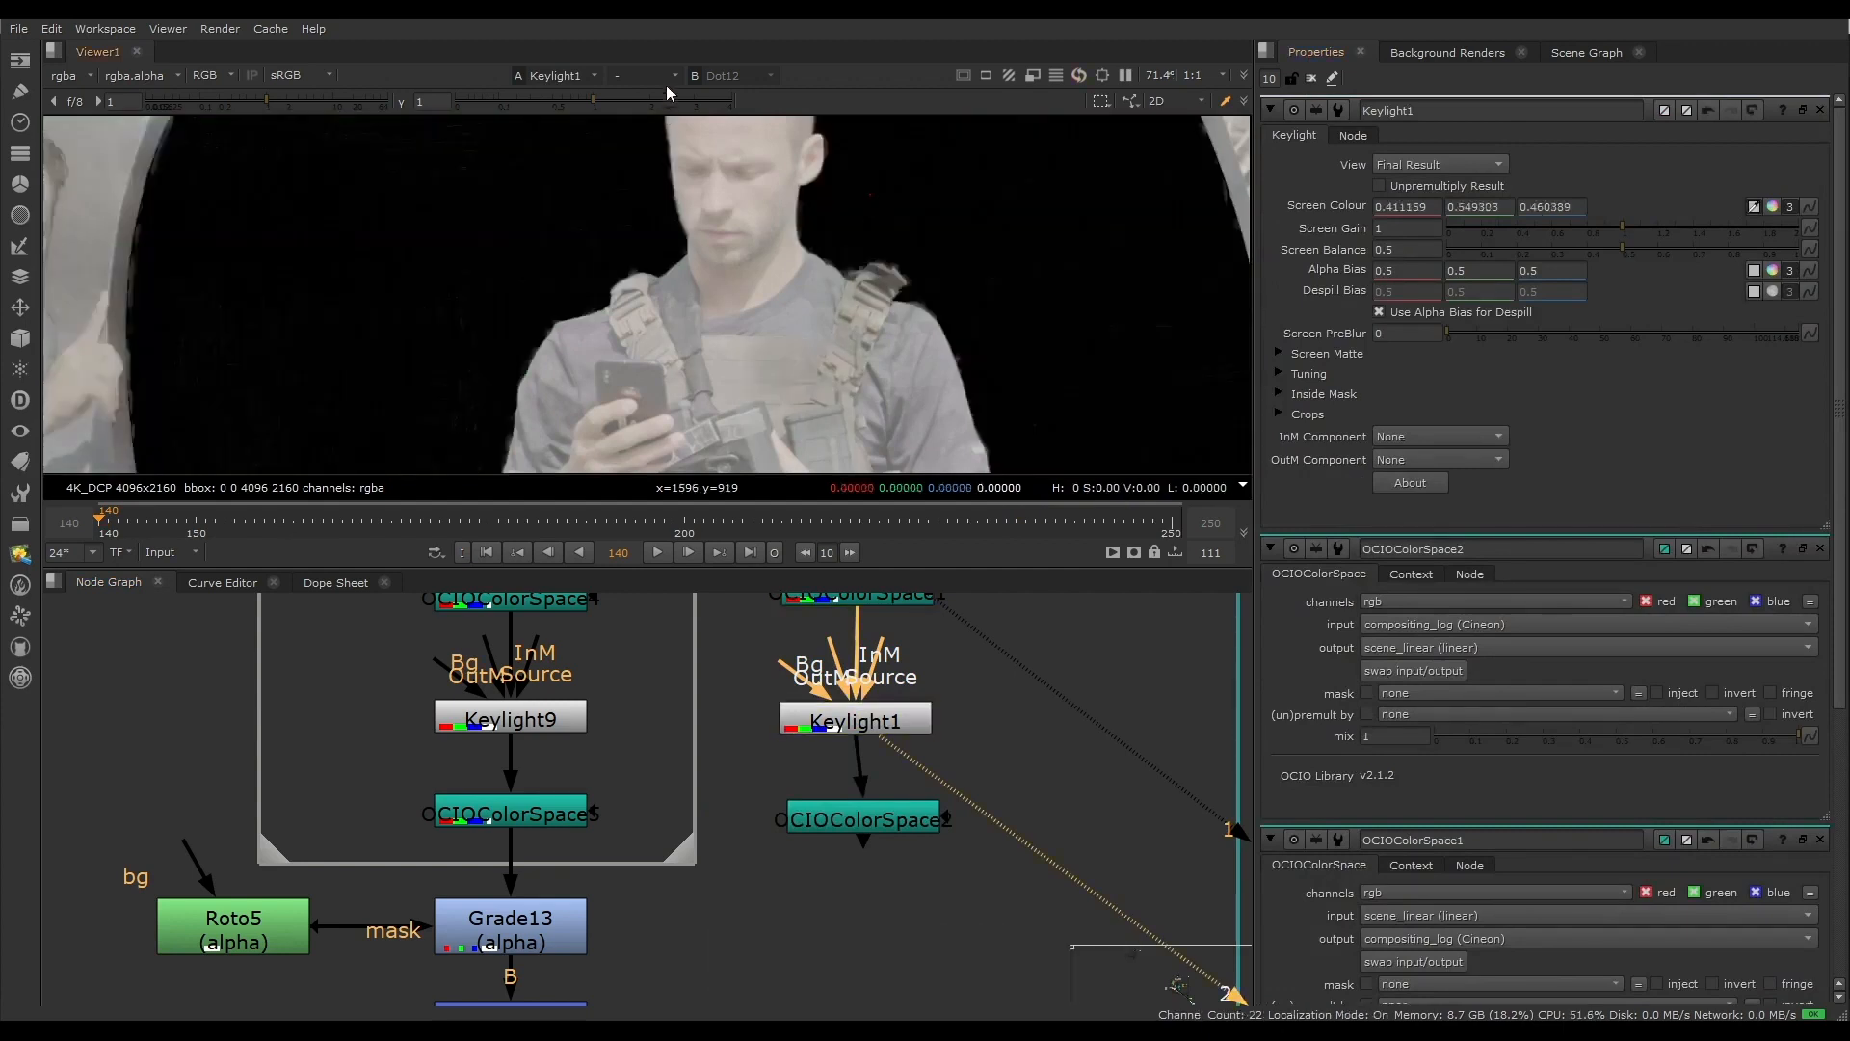
pyautogui.scroll(-5, 707, 224)
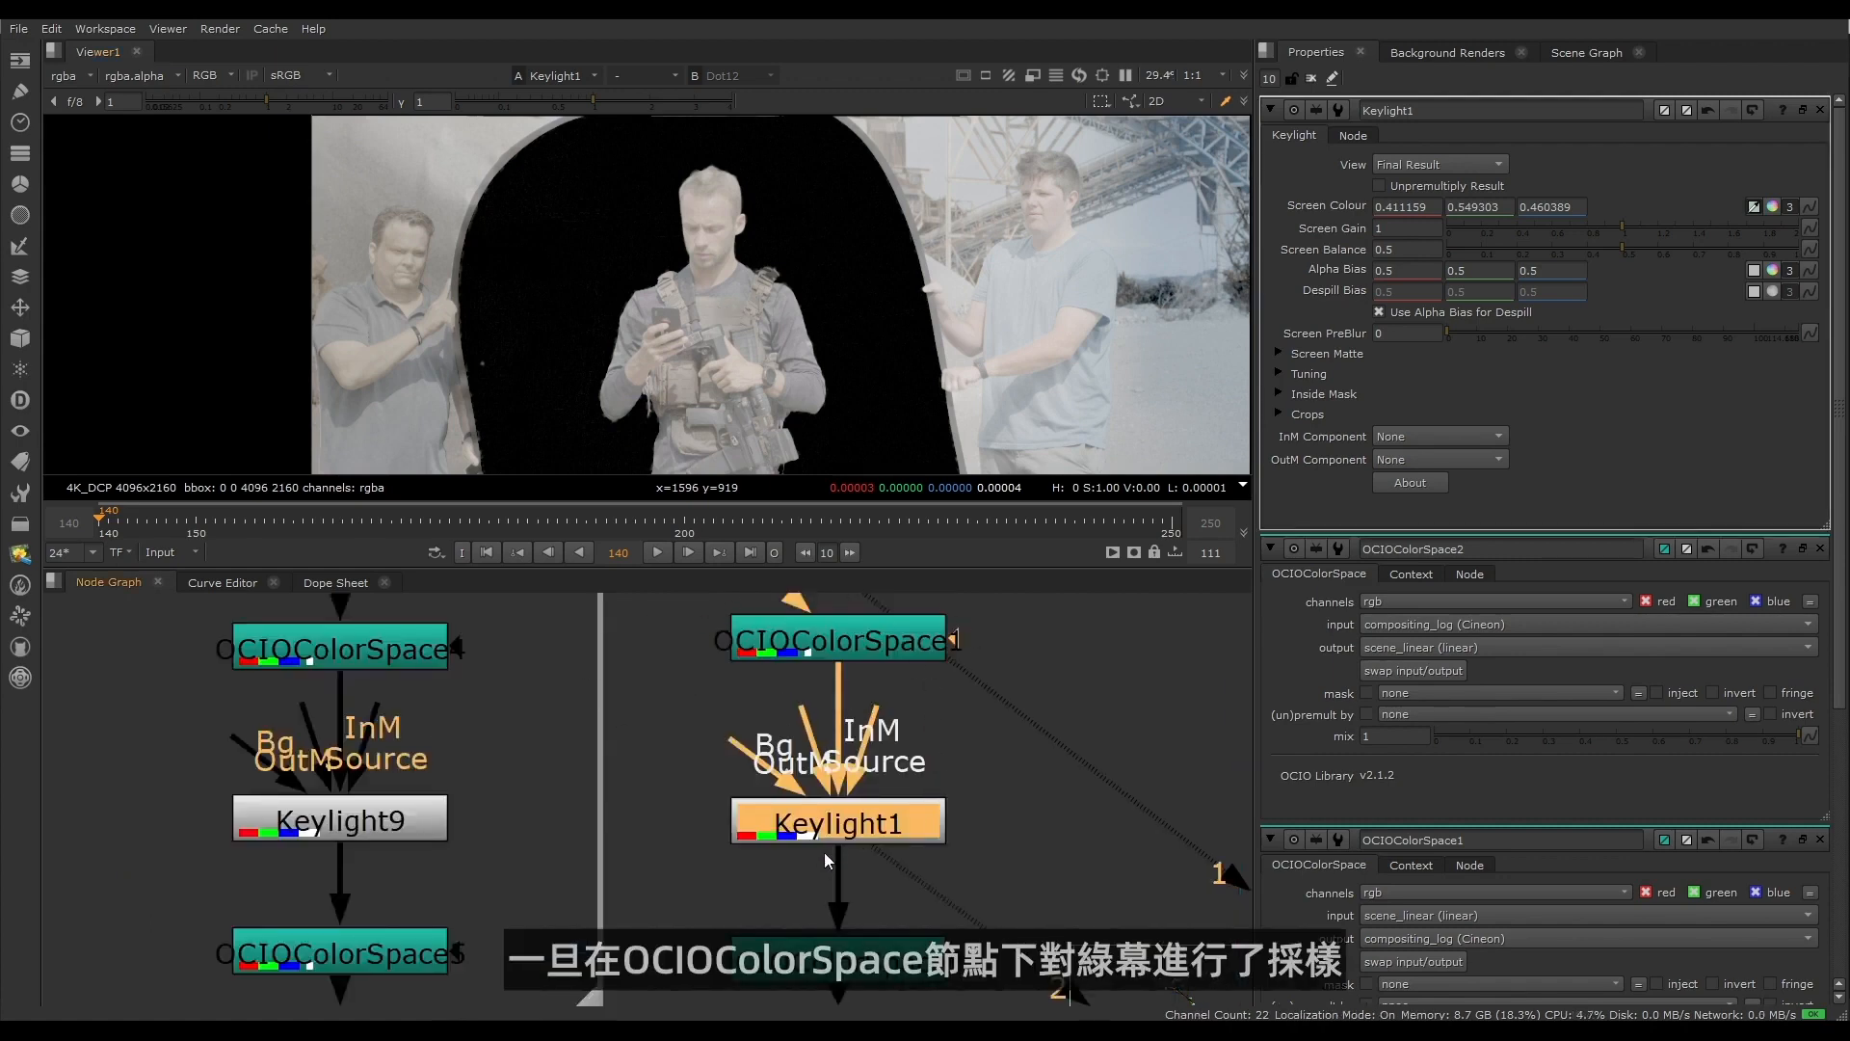
# Step: Inspect the alpha of the OCIOColorSpace below the new Keylight around the soldier's head
pyautogui.click(814, 944)
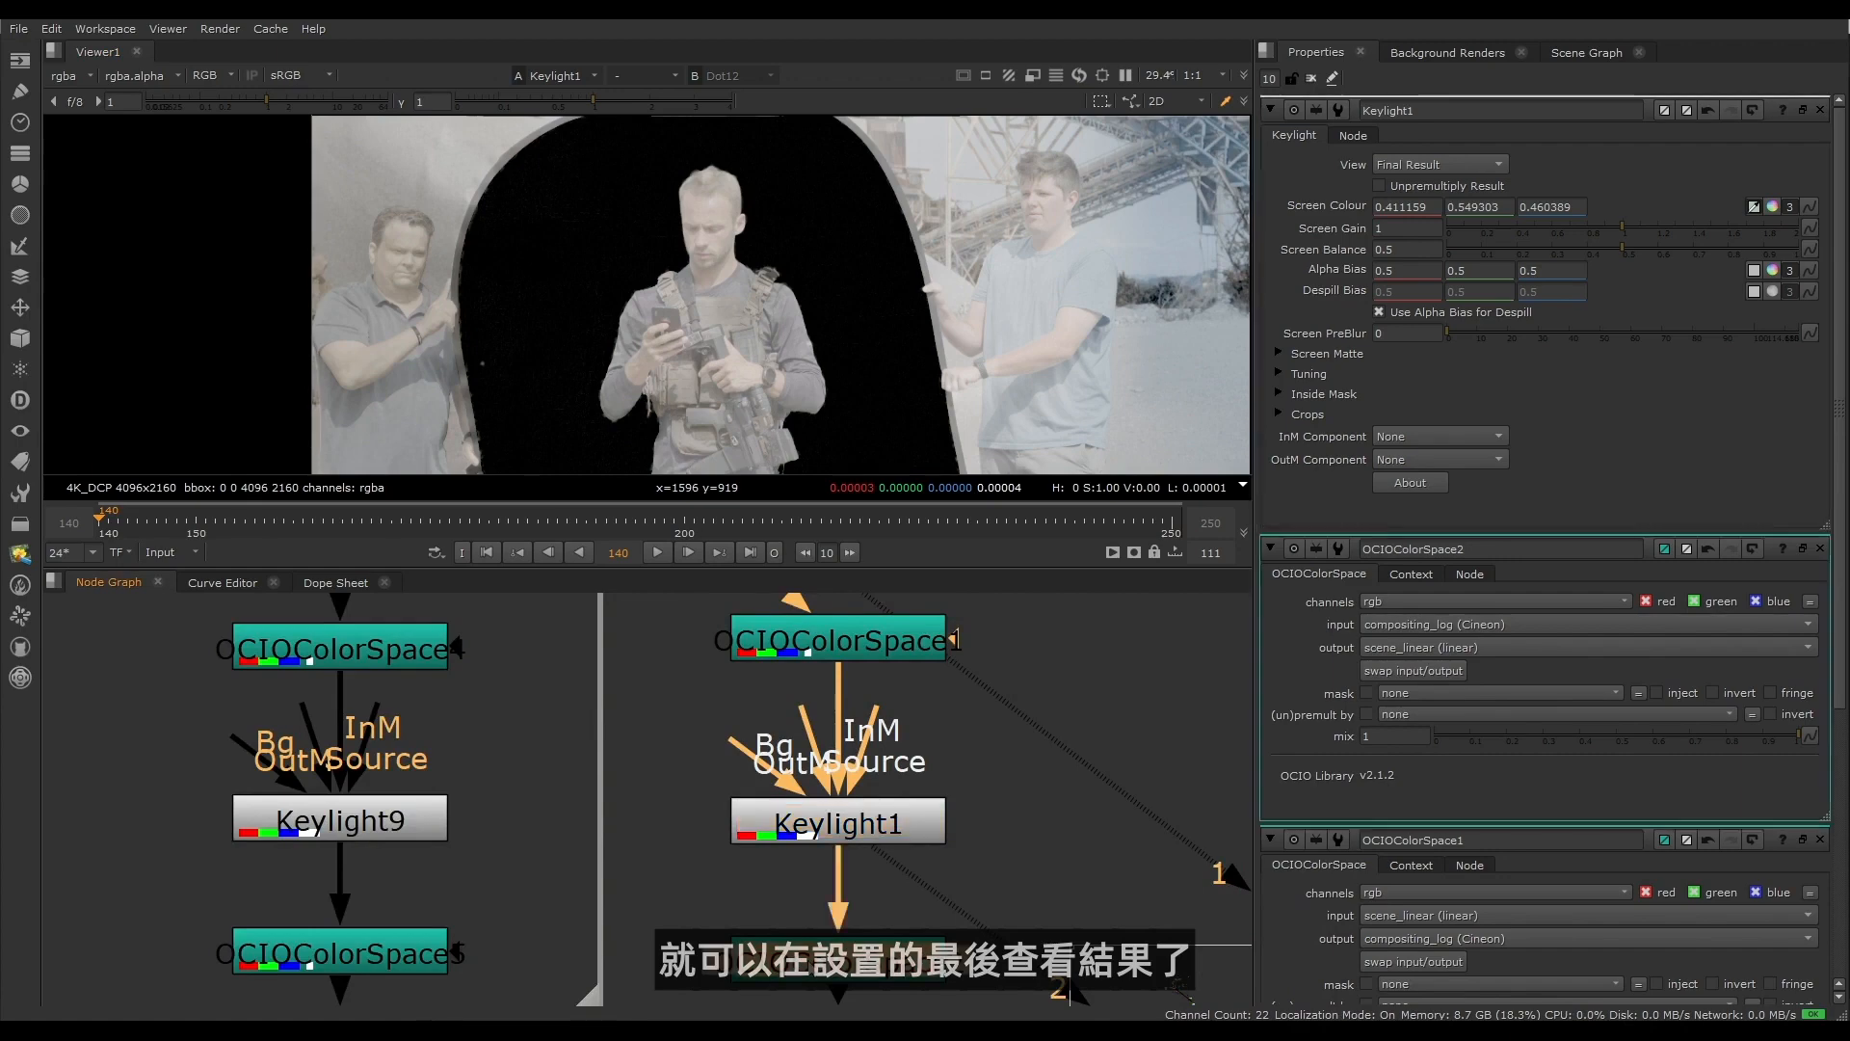
pyautogui.press('1')
pyautogui.press('a')
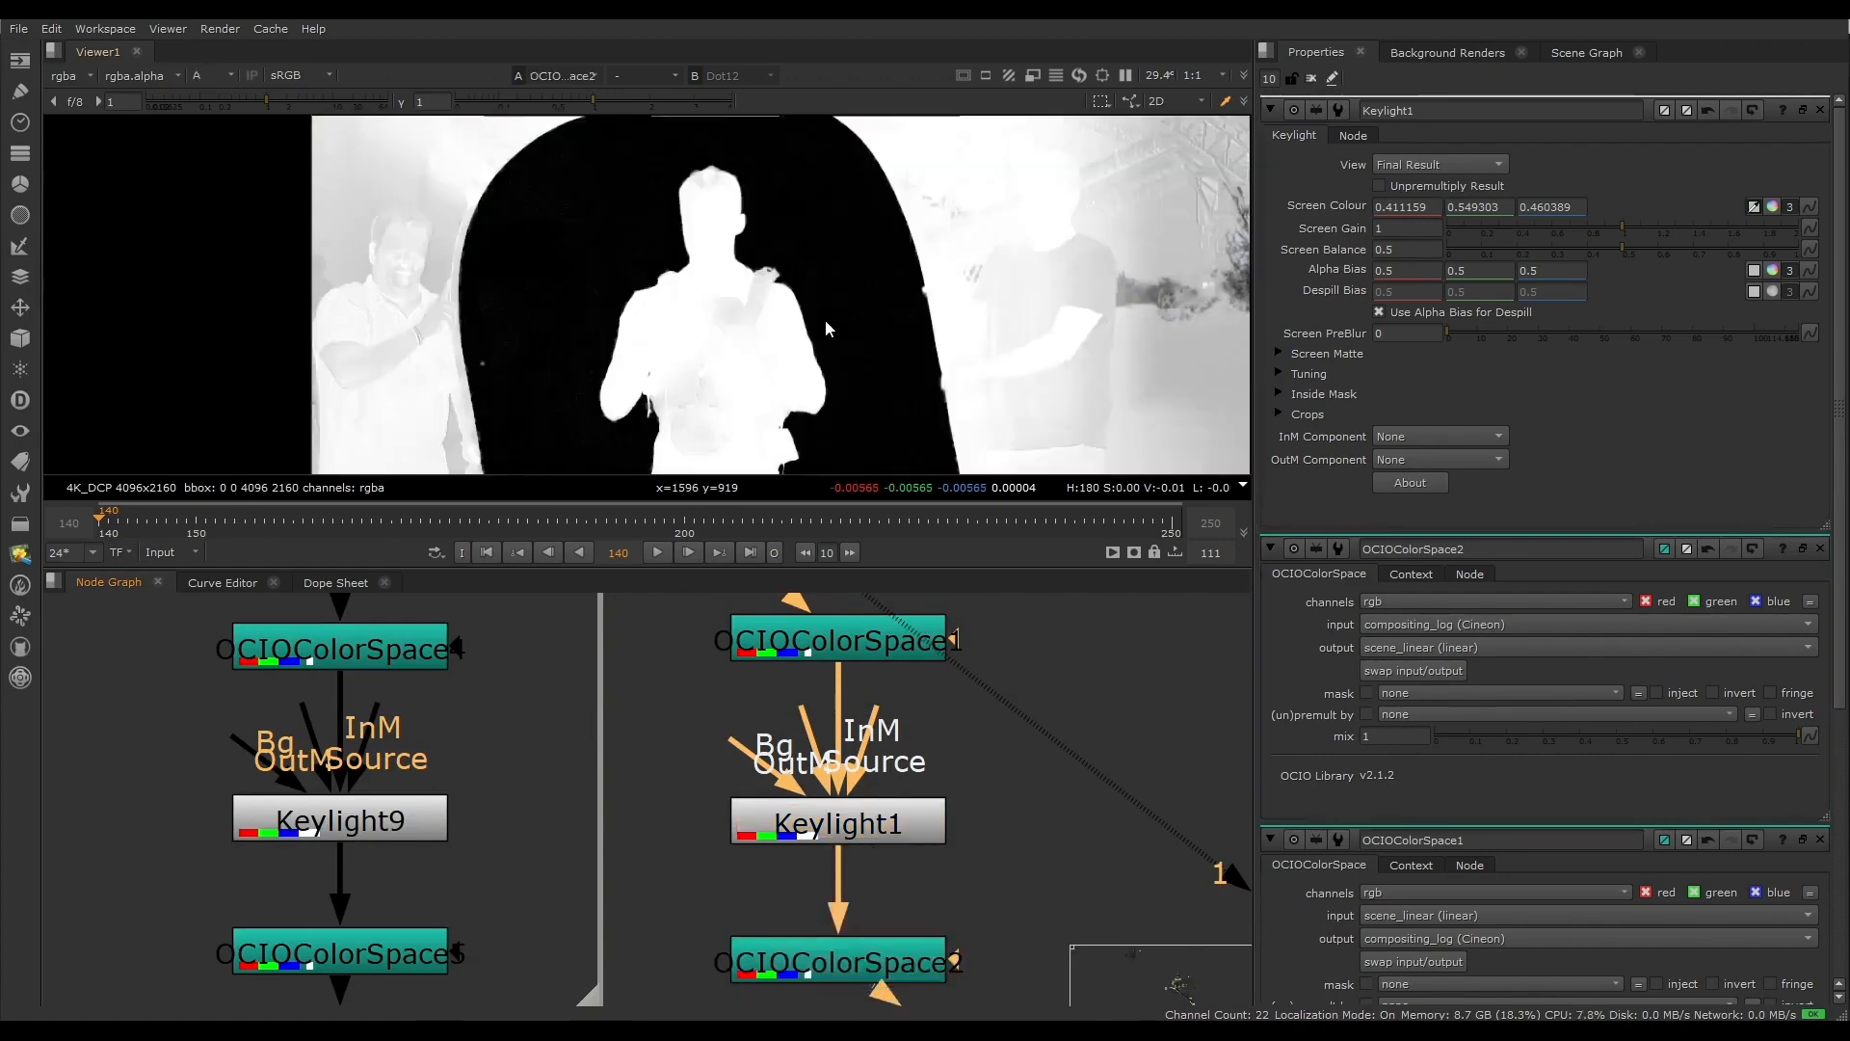
pyautogui.scroll(8, 771, 241)
# Step: View the new Keylight's alpha and resample its Screen Colour from the green right against the soldier's neck edge
pyautogui.click(843, 822)
pyautogui.press('2')
pyautogui.click(933, 779)
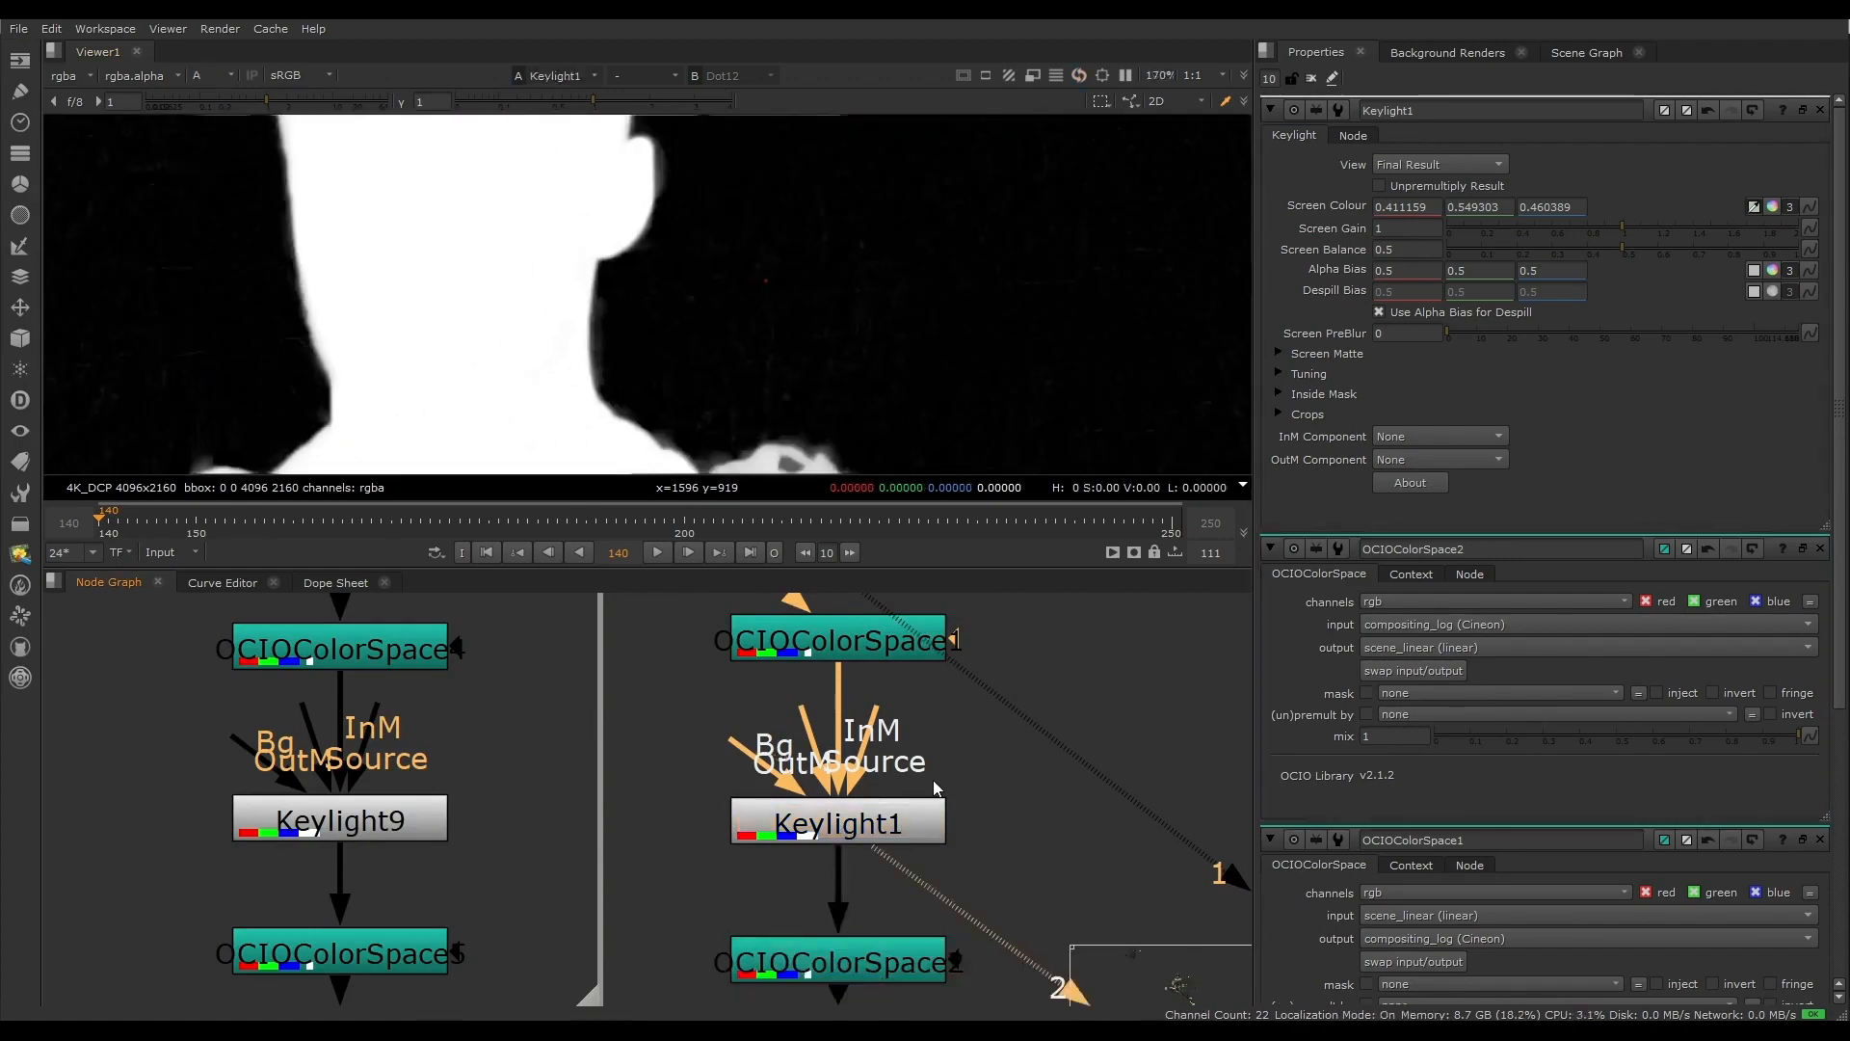
pyautogui.scroll(5, 615, 322)
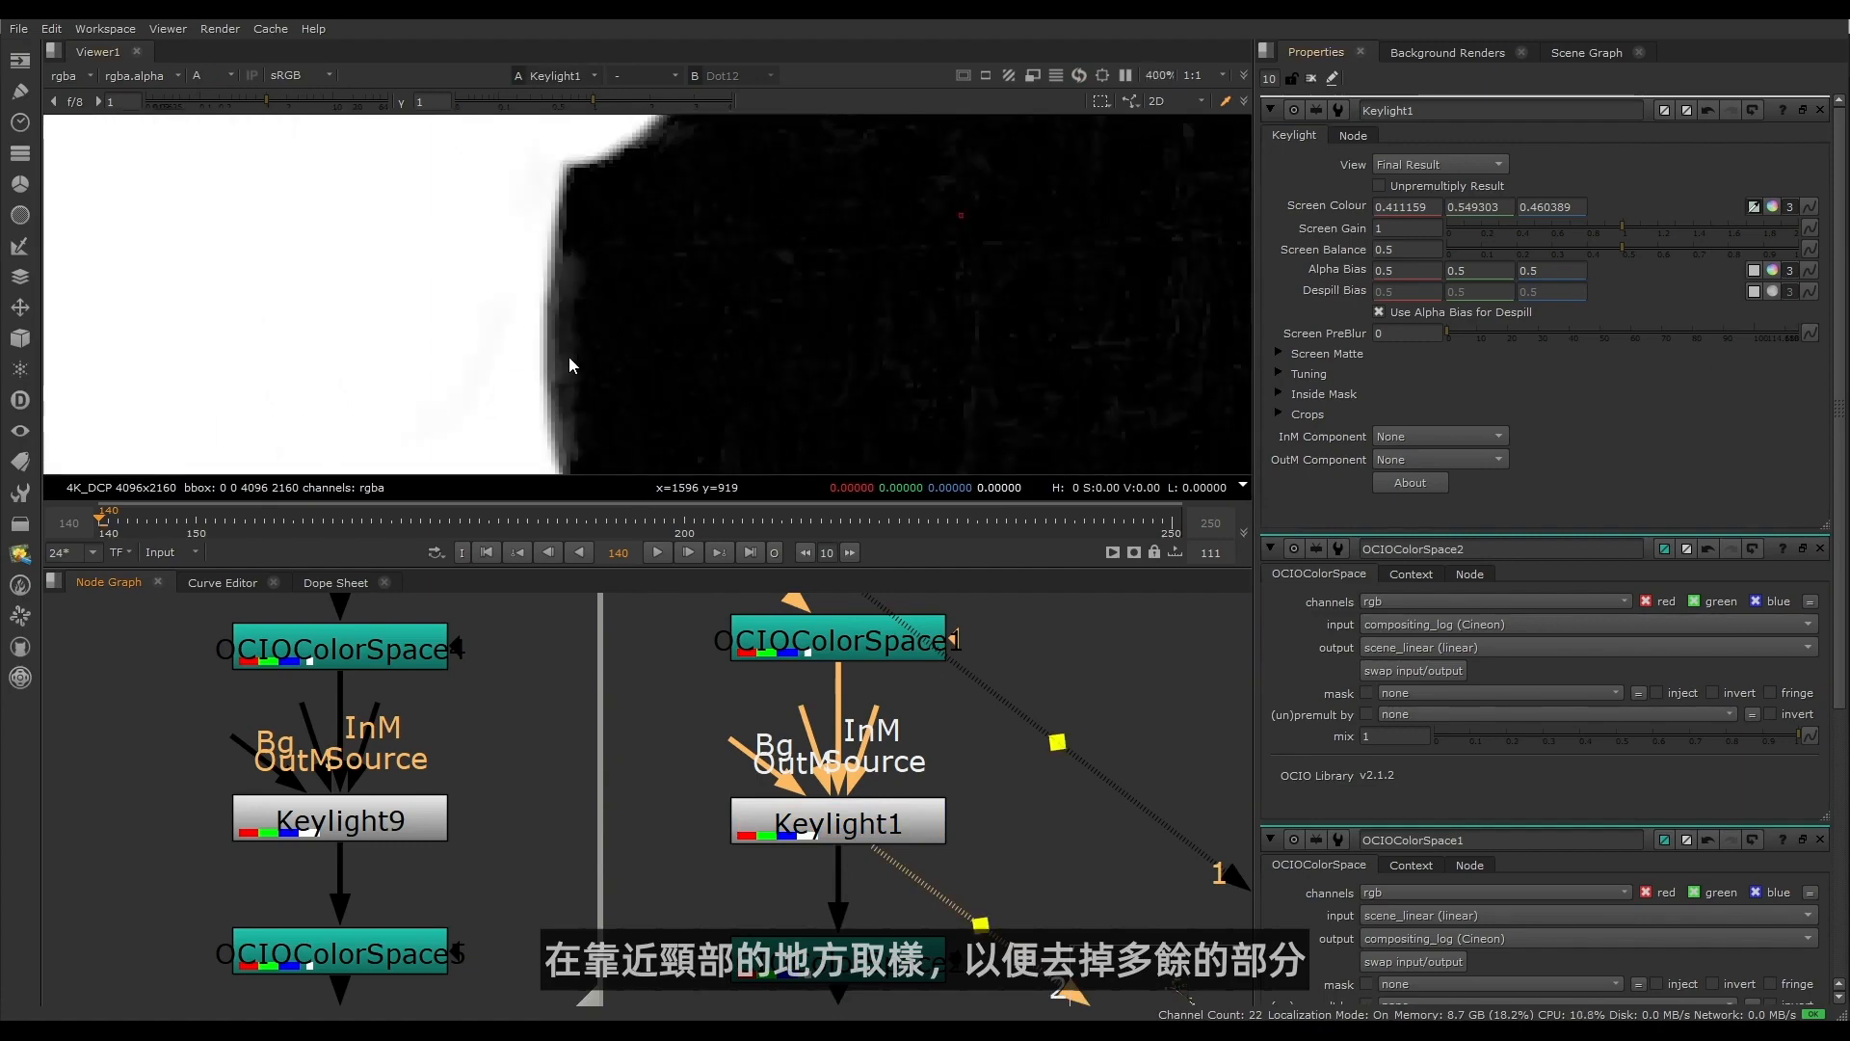
pyautogui.keyDown('ctrl'); pyautogui.click(569, 356); pyautogui.keyUp('ctrl')
pyautogui.keyDown('ctrl'); pyautogui.click(557, 362); pyautogui.keyUp('ctrl')
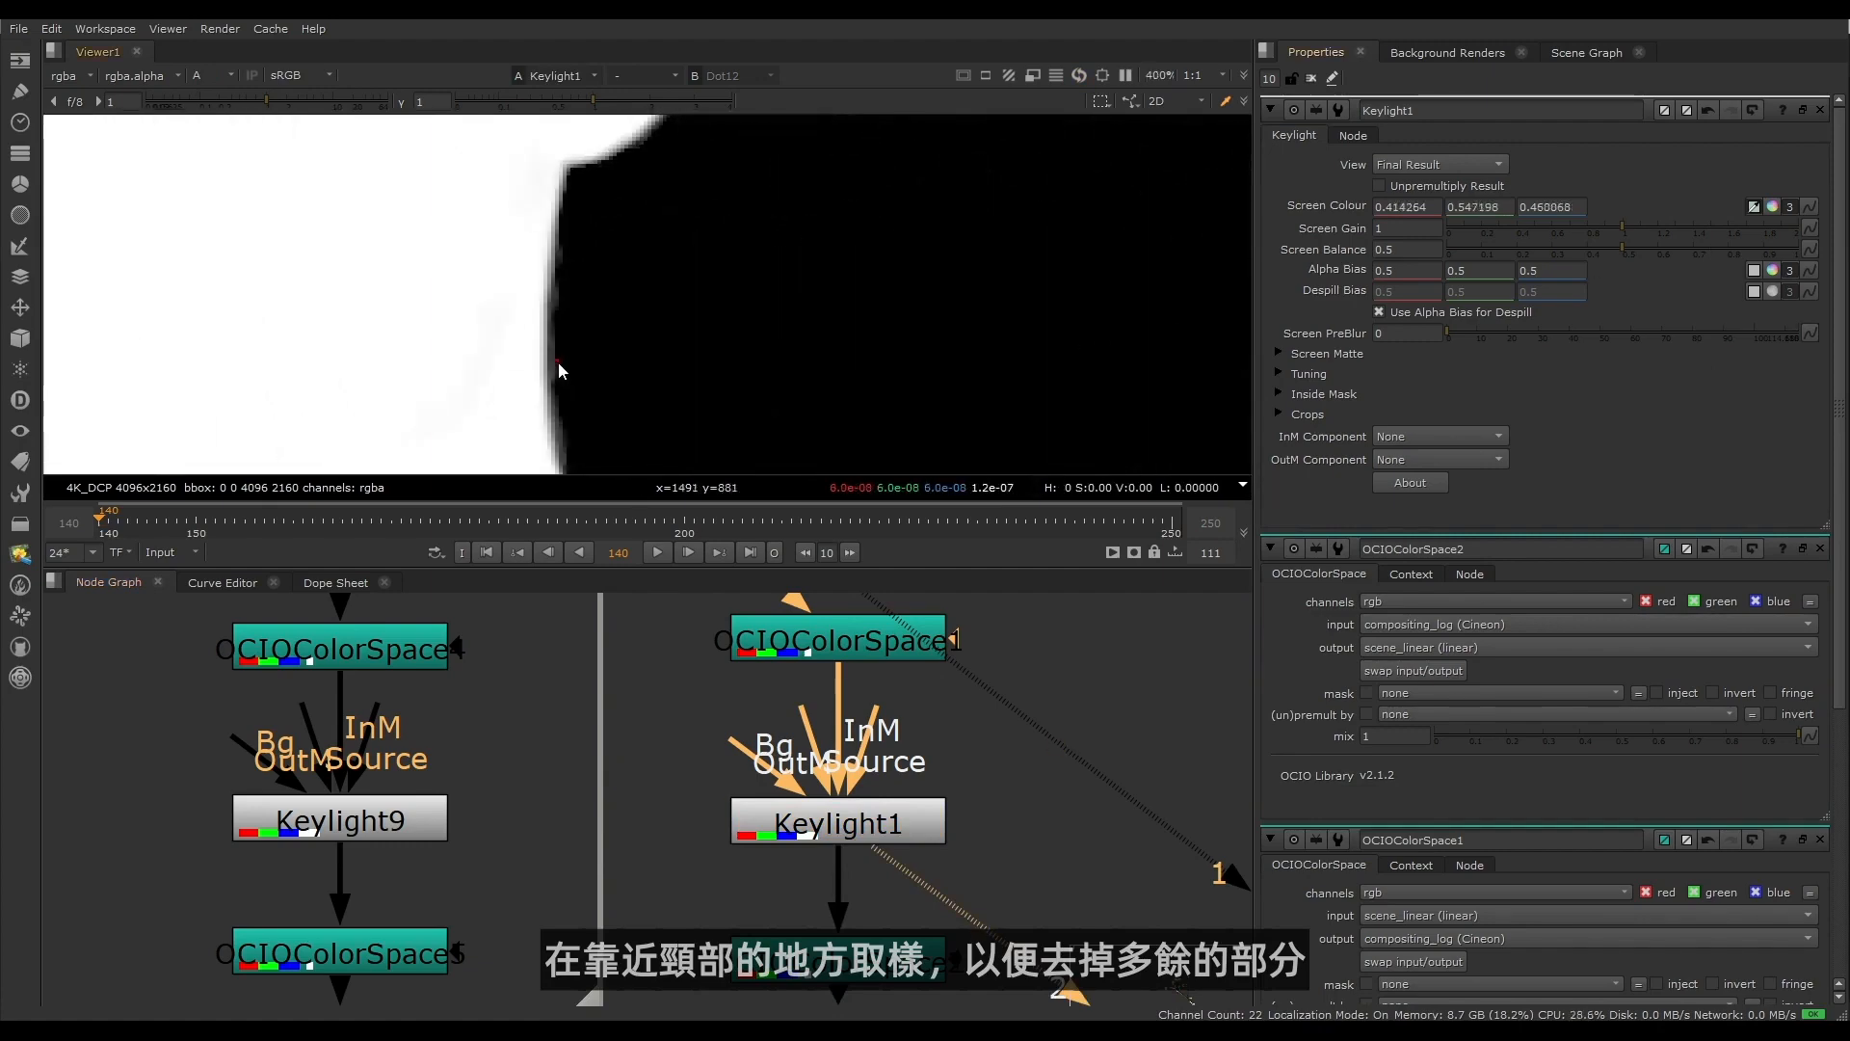
# Step: Create a second Keylight node without colour space conversion and connect its Source to the dot above the edge key
pyautogui.scroll(-6, 894, 774)
pyautogui.scroll(6, 892, 771)
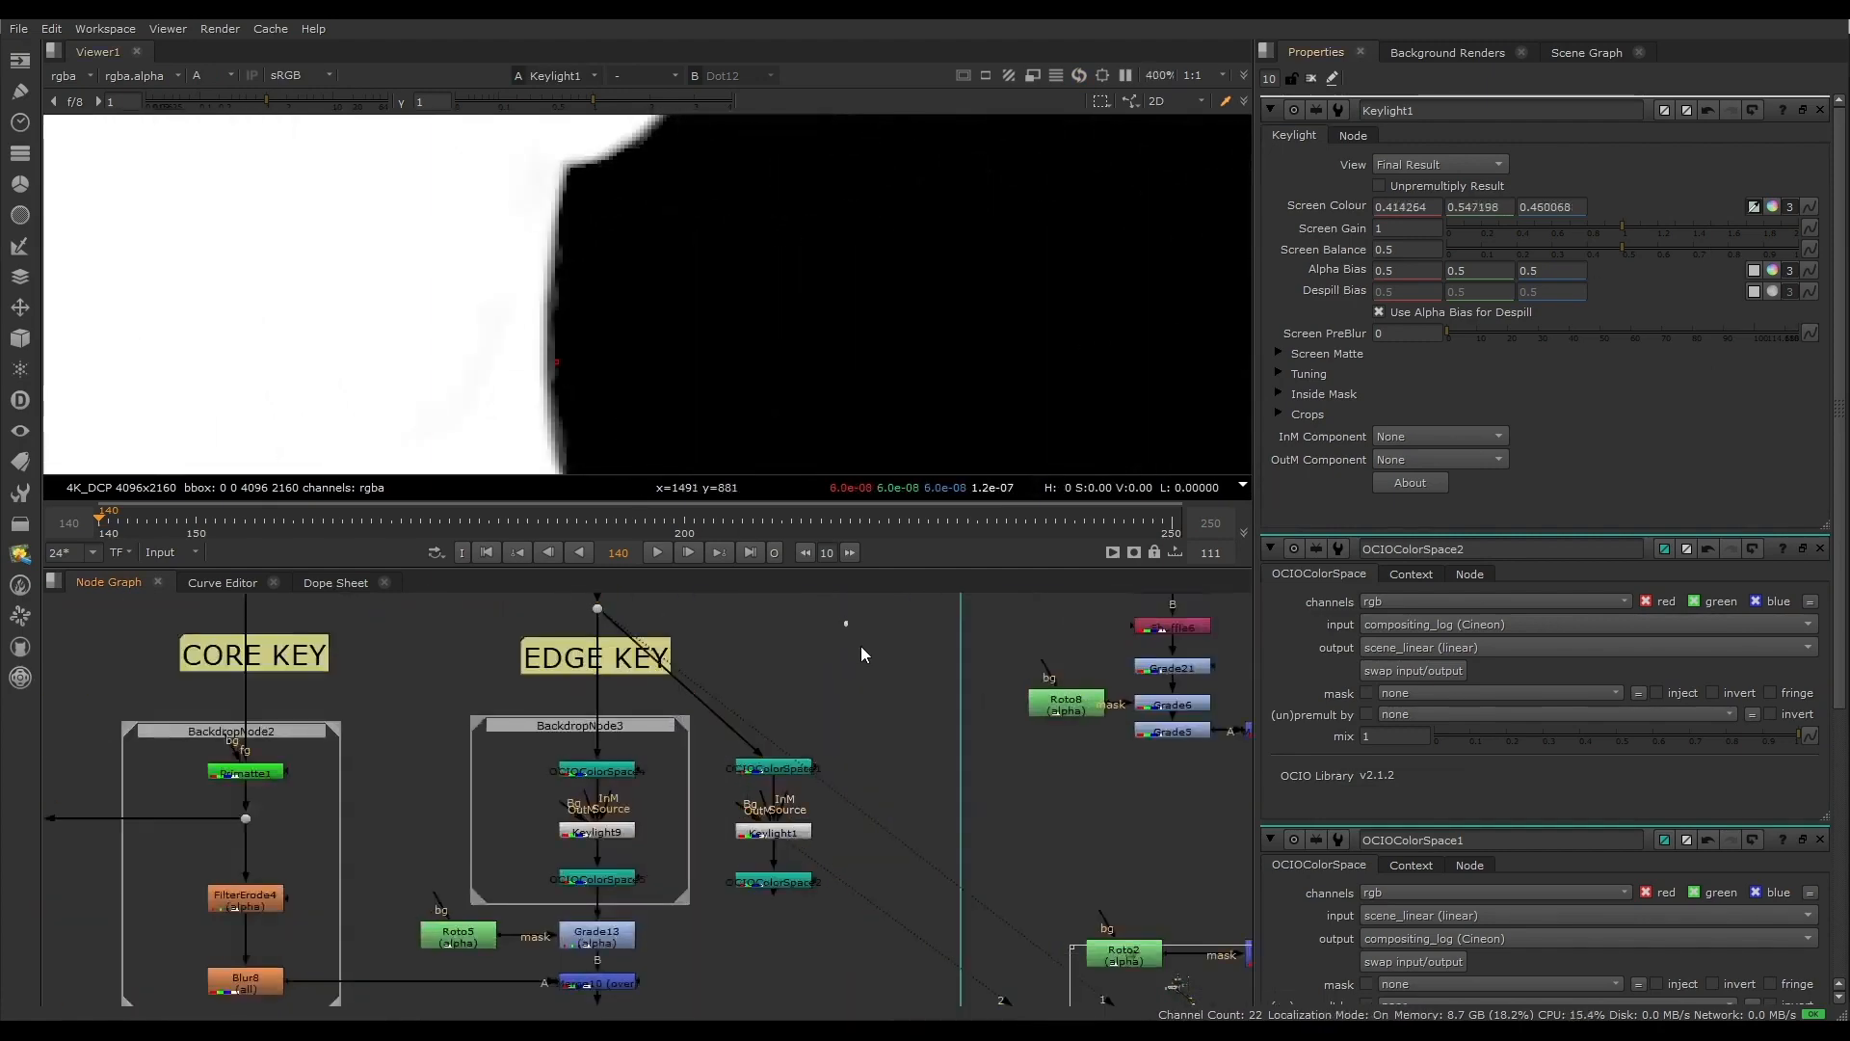
pyautogui.press('Tab')
pyautogui.write('keylight')
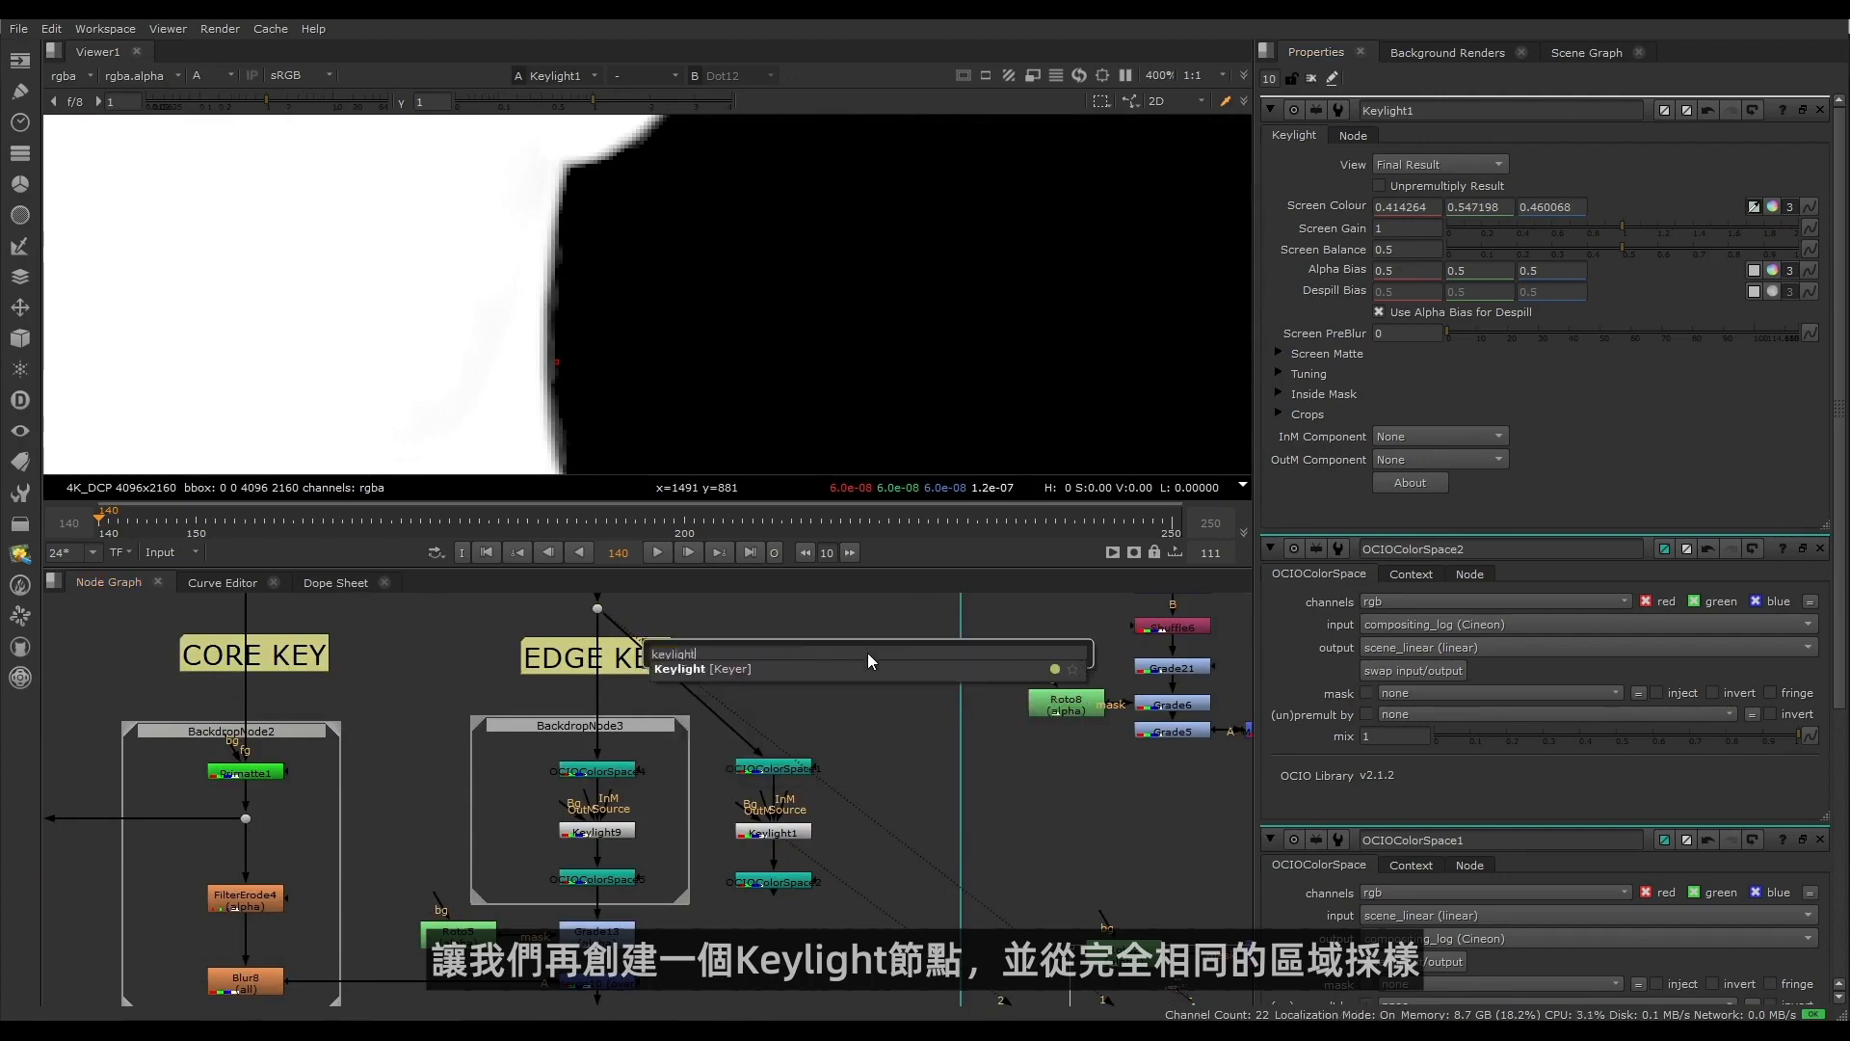
pyautogui.click(800, 669)
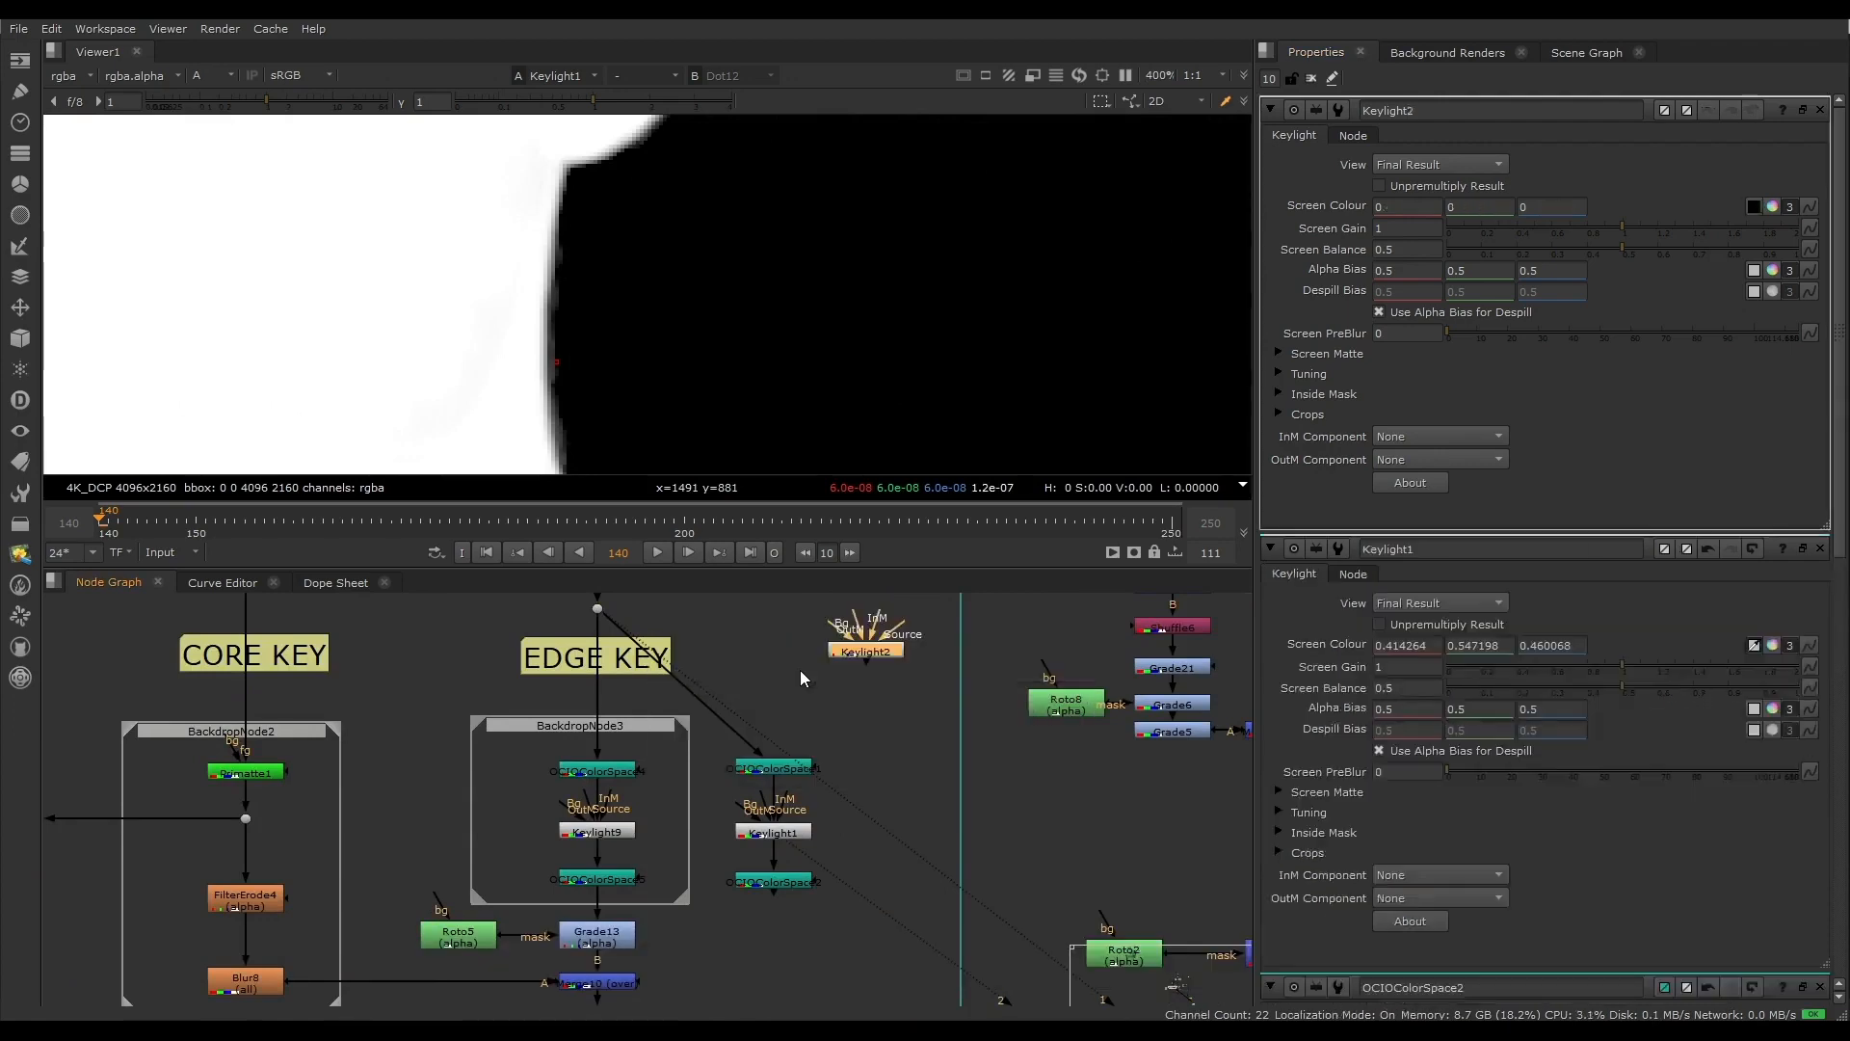
pyautogui.moveTo(865, 631); pyautogui.dragTo(596, 618)
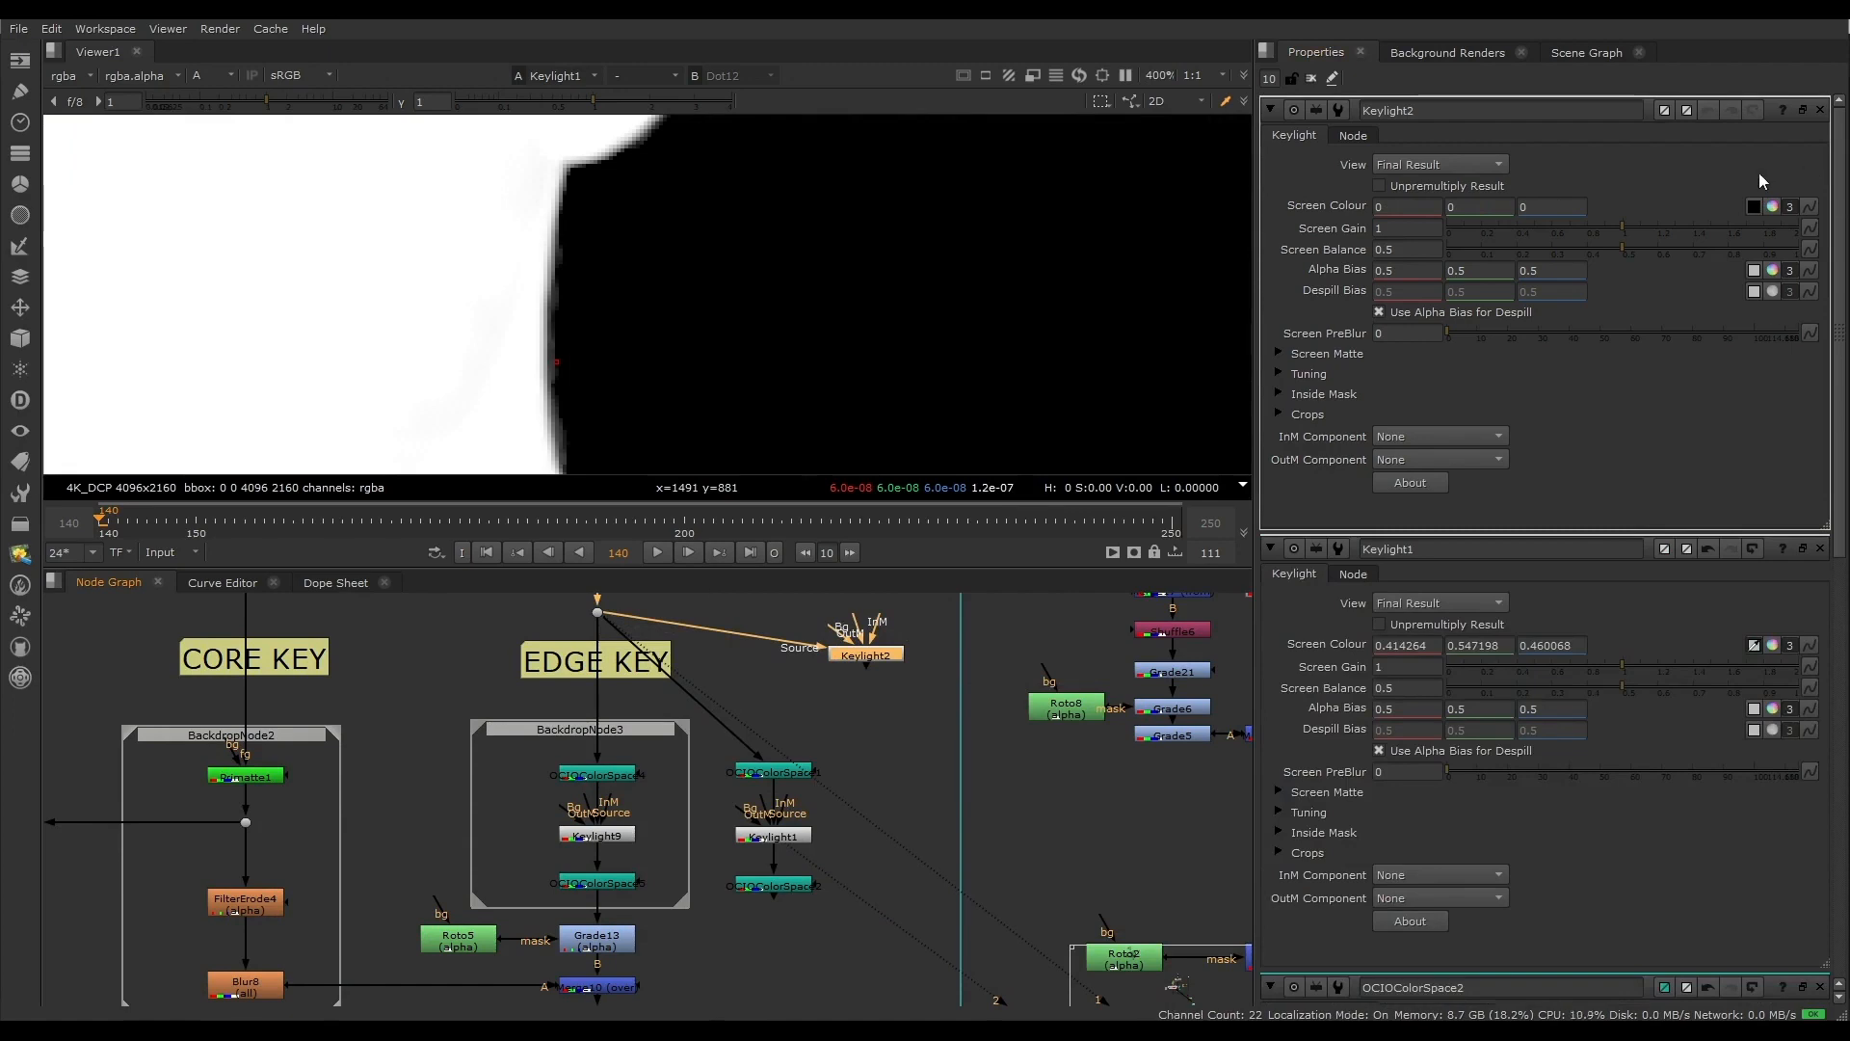
# Step: Sample the second Keylight's Screen Colour from the same marked area at the neck edge, picking from the source image
pyautogui.scroll(5, 424, 343)
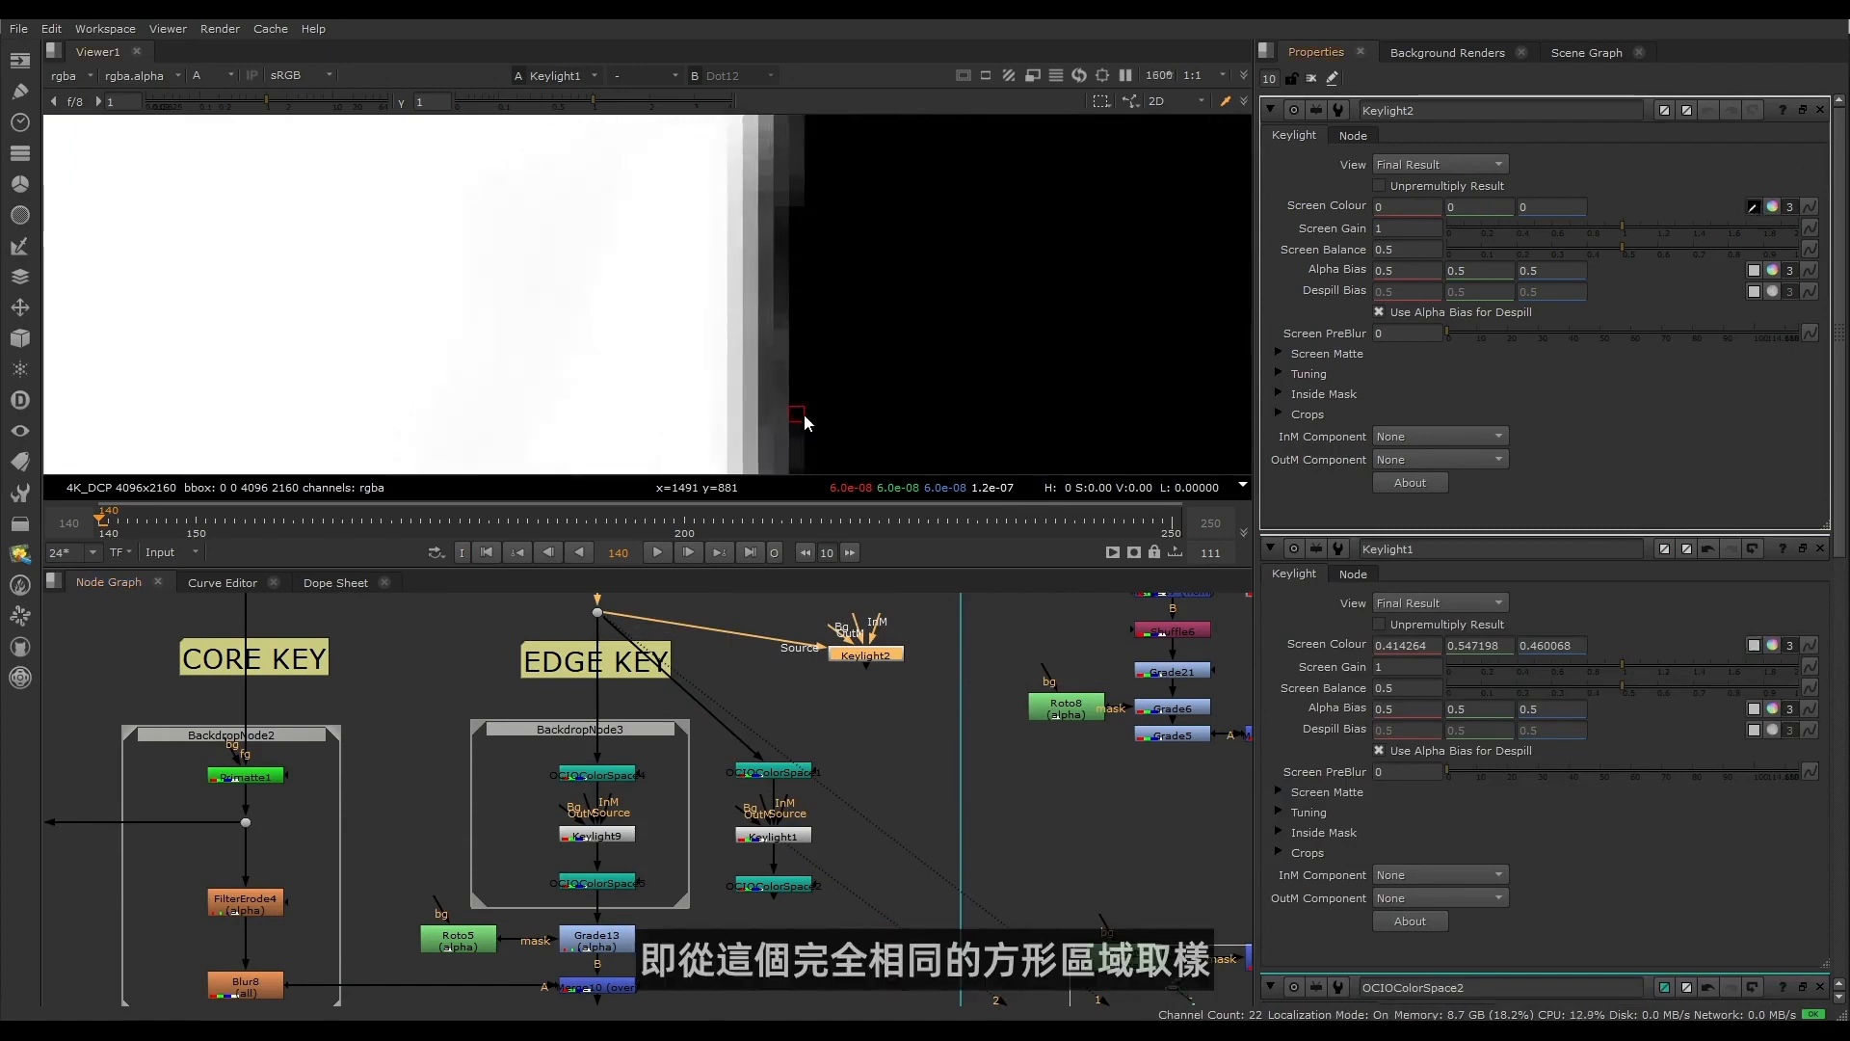
pyautogui.scroll(-1, 850, 692)
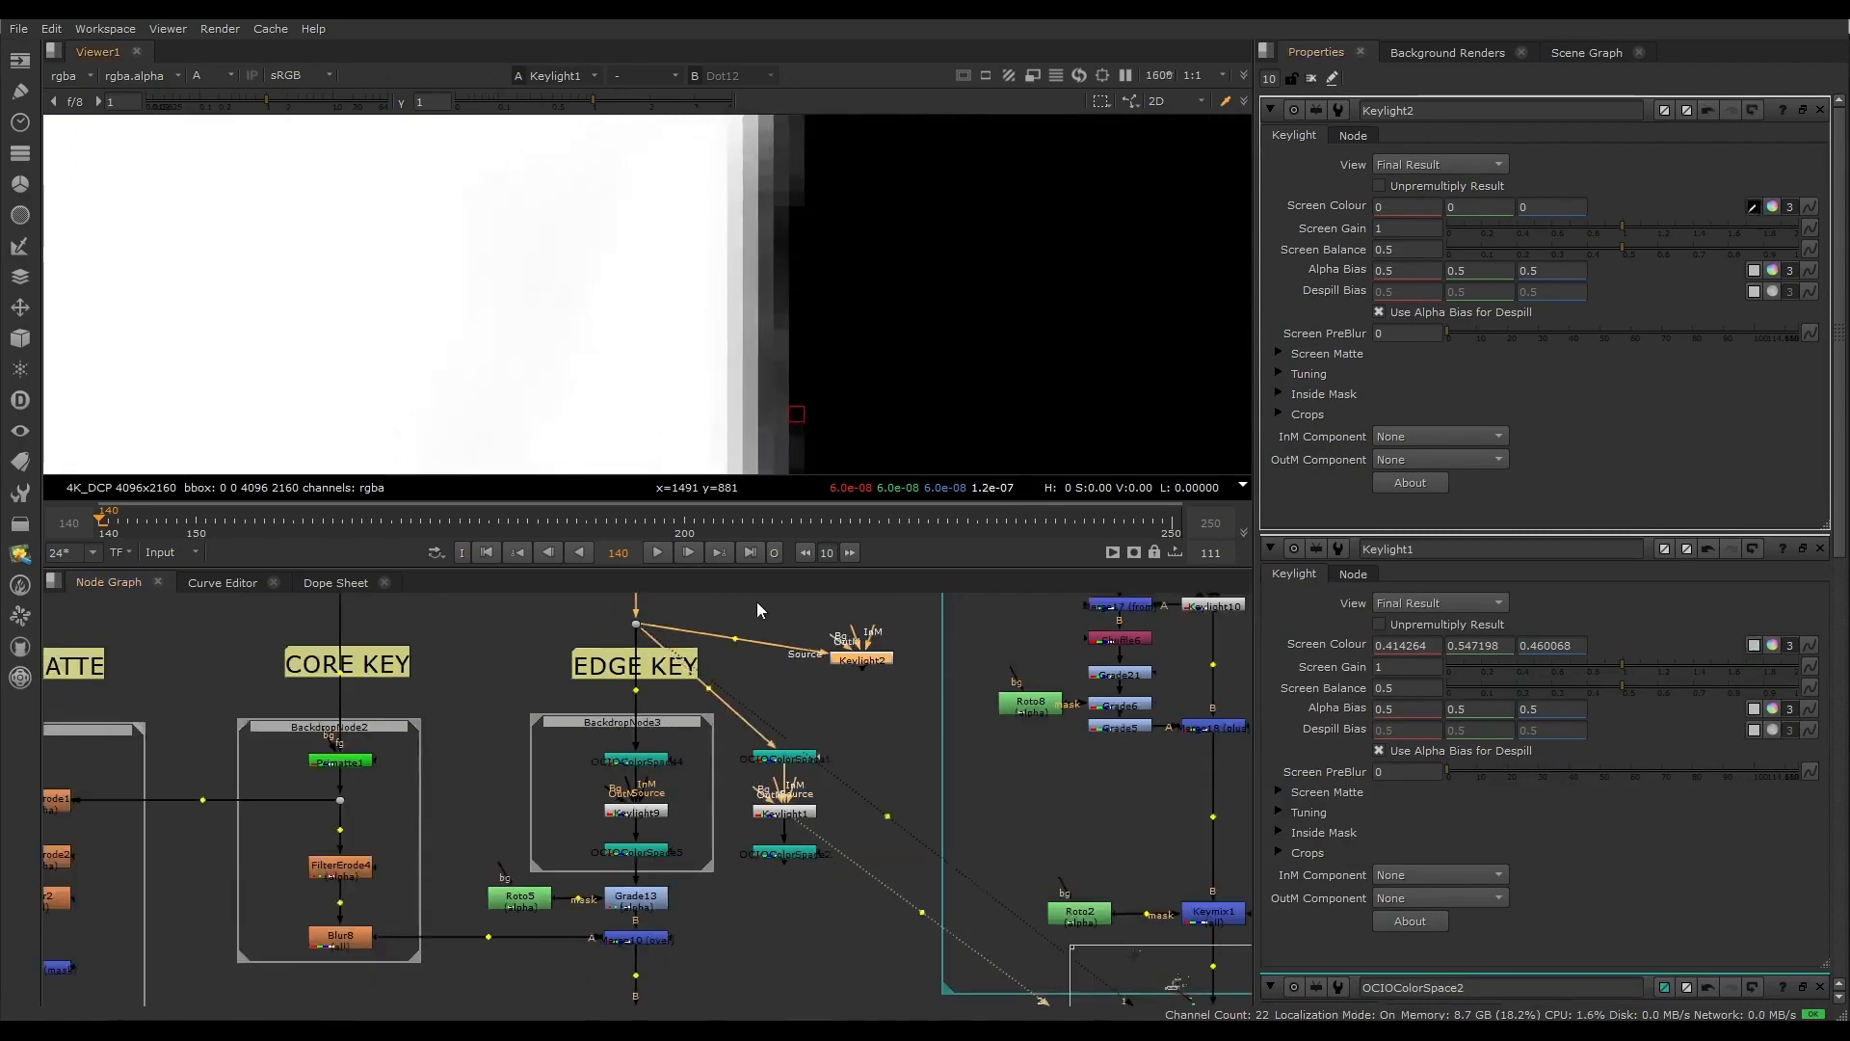
pyautogui.keyDown('ctrl'); pyautogui.keyDown('alt'); pyautogui.click(798, 419); pyautogui.keyUp('alt'); pyautogui.keyUp('ctrl')
pyautogui.scroll(-4, 801, 413)
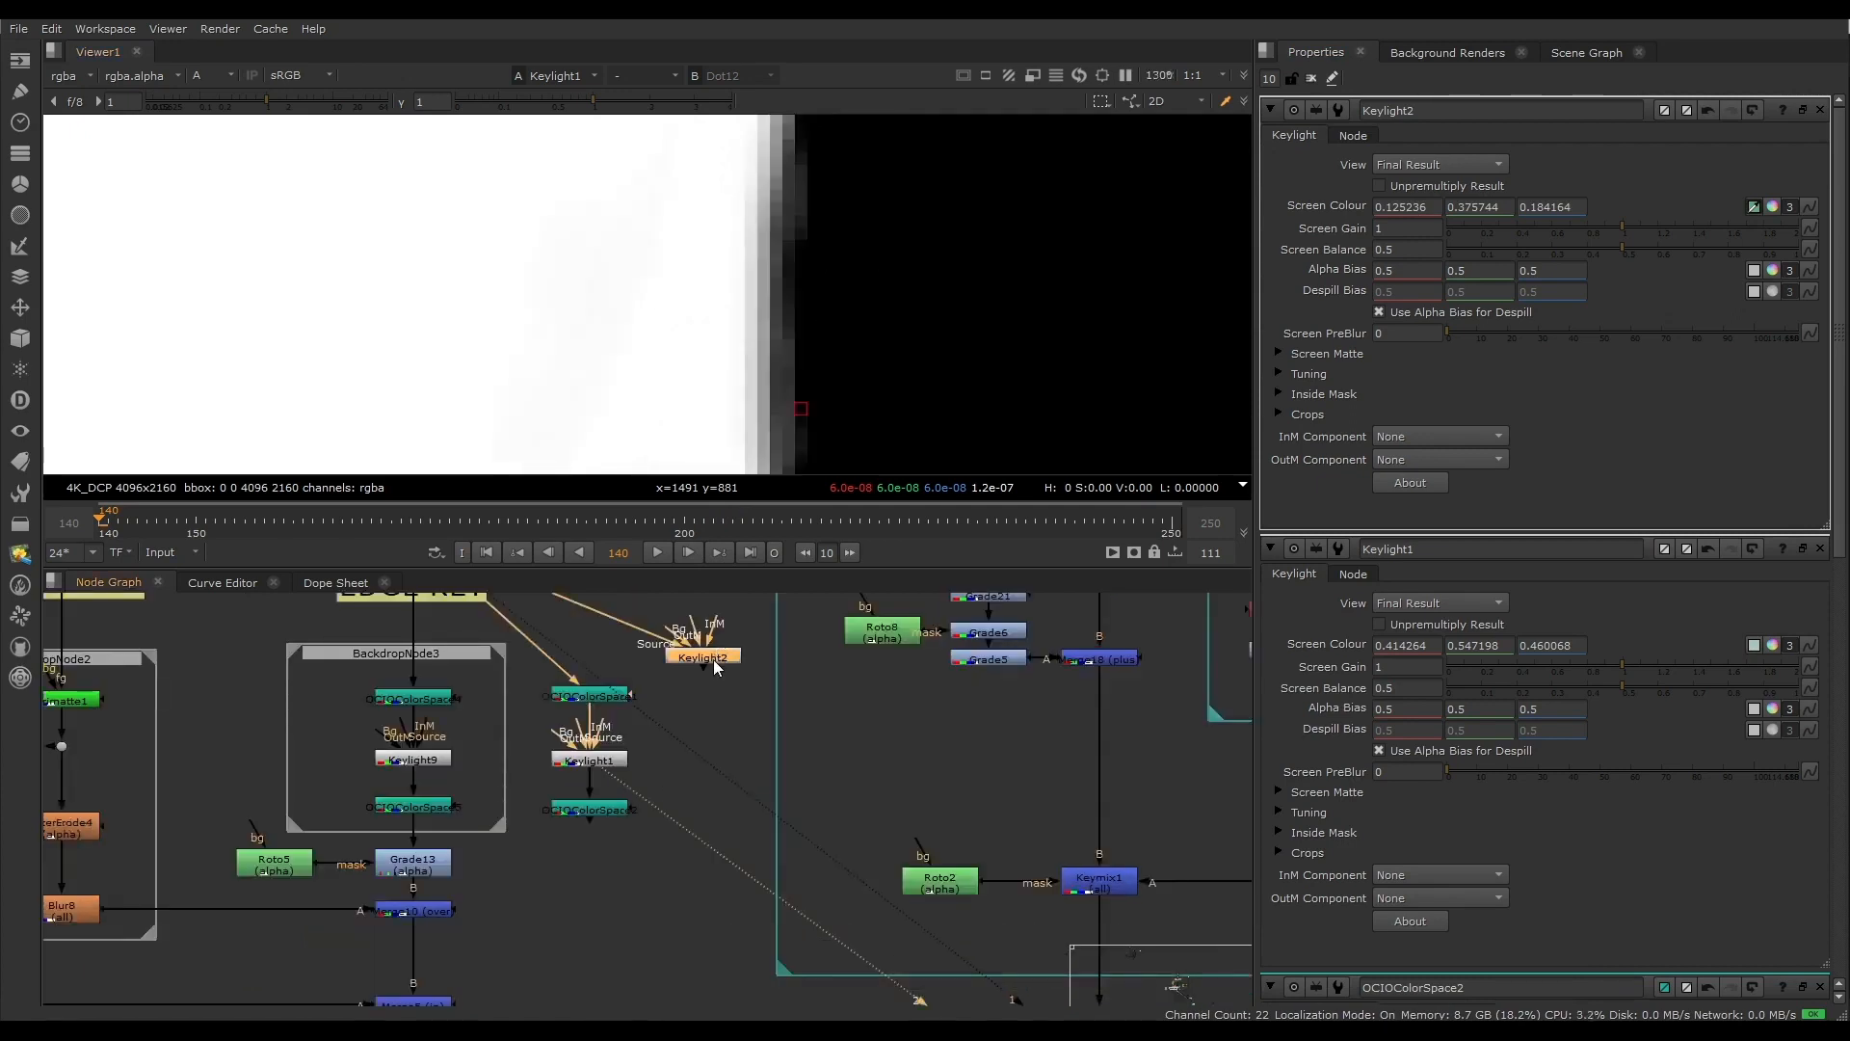
# Step: Load the second Keylight and the lower OCIOColorSpace into separate viewer inputs and compare their alpha edges along the neck
pyautogui.press('1')
pyautogui.click(599, 807)
pyautogui.press('2')
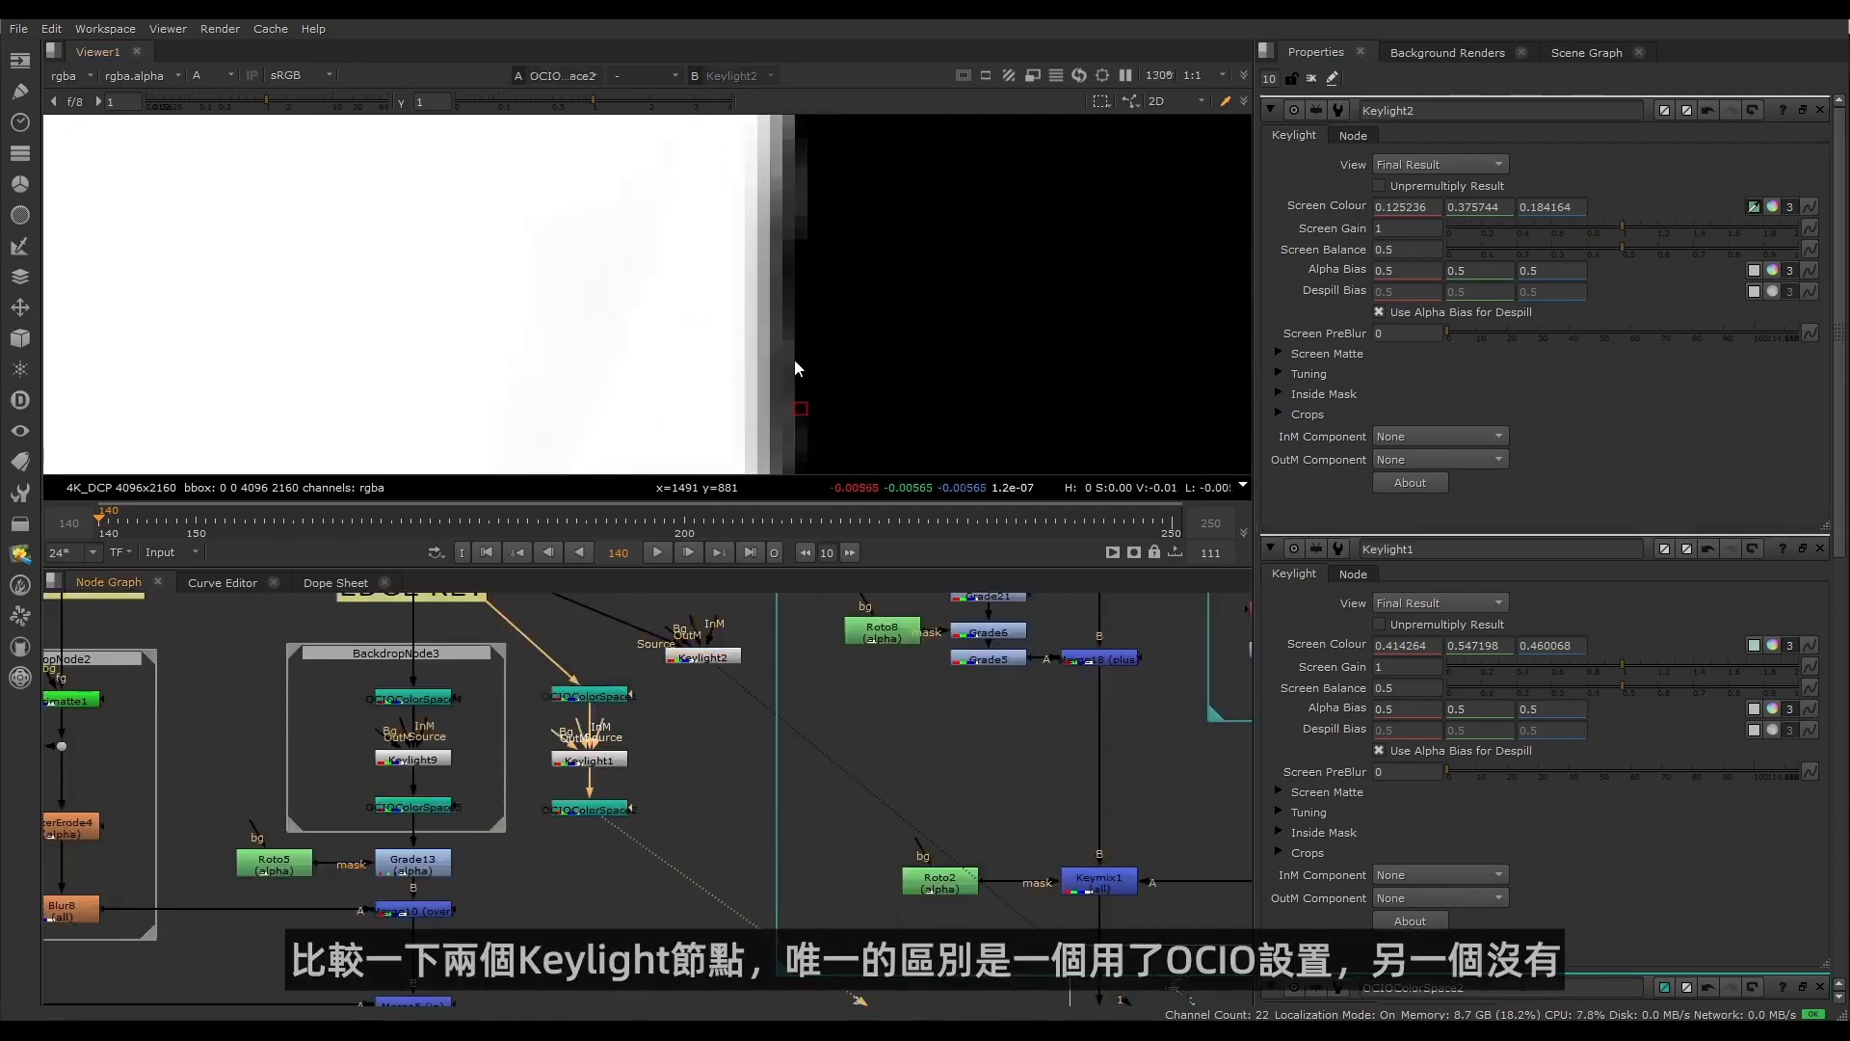
pyautogui.scroll(-5, 778, 377)
pyautogui.press('1')
pyautogui.press('2')
pyautogui.scroll(5, 774, 376)
pyautogui.press('1')
pyautogui.press('2')
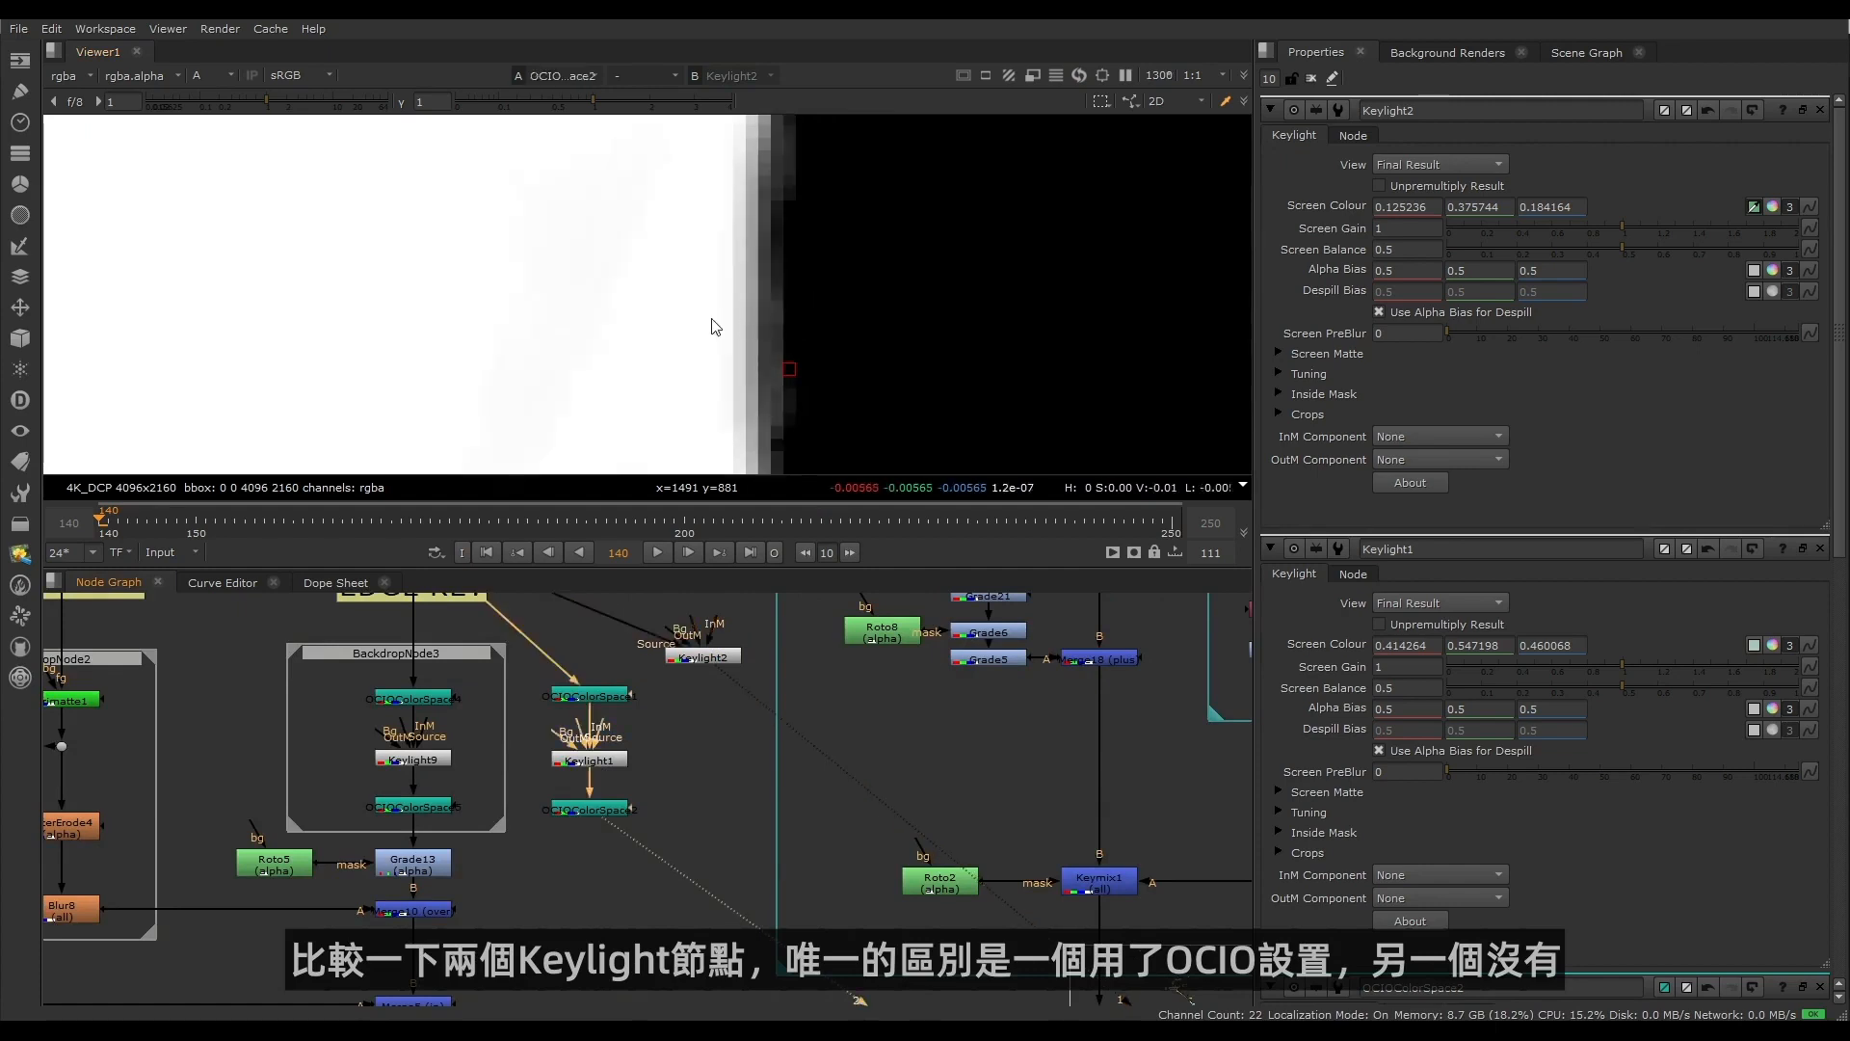
pyautogui.press('1')
pyautogui.press('2')
# Step: Examine the soldier's shoulder edge in the alpha of the OCIOColorSpace version
pyautogui.scroll(-7, 713, 364)
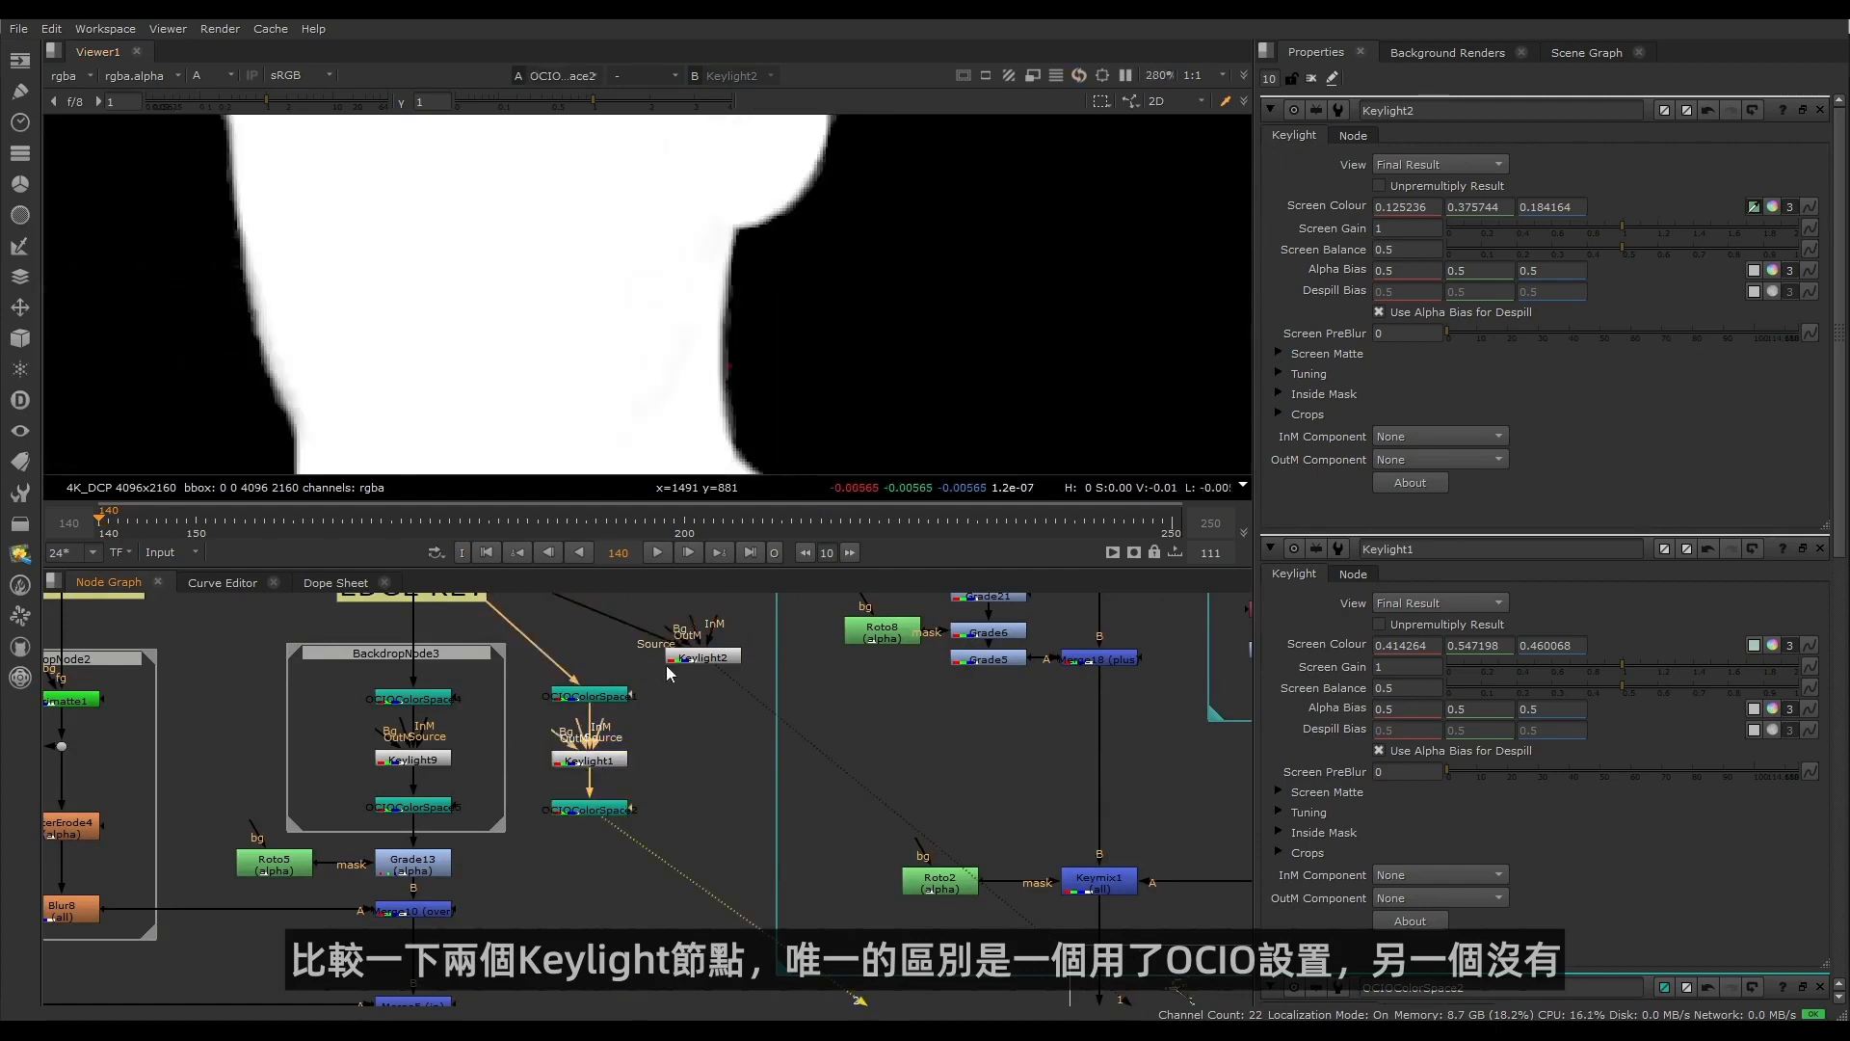
pyautogui.scroll(-3, 759, 343)
pyautogui.scroll(10, 562, 280)
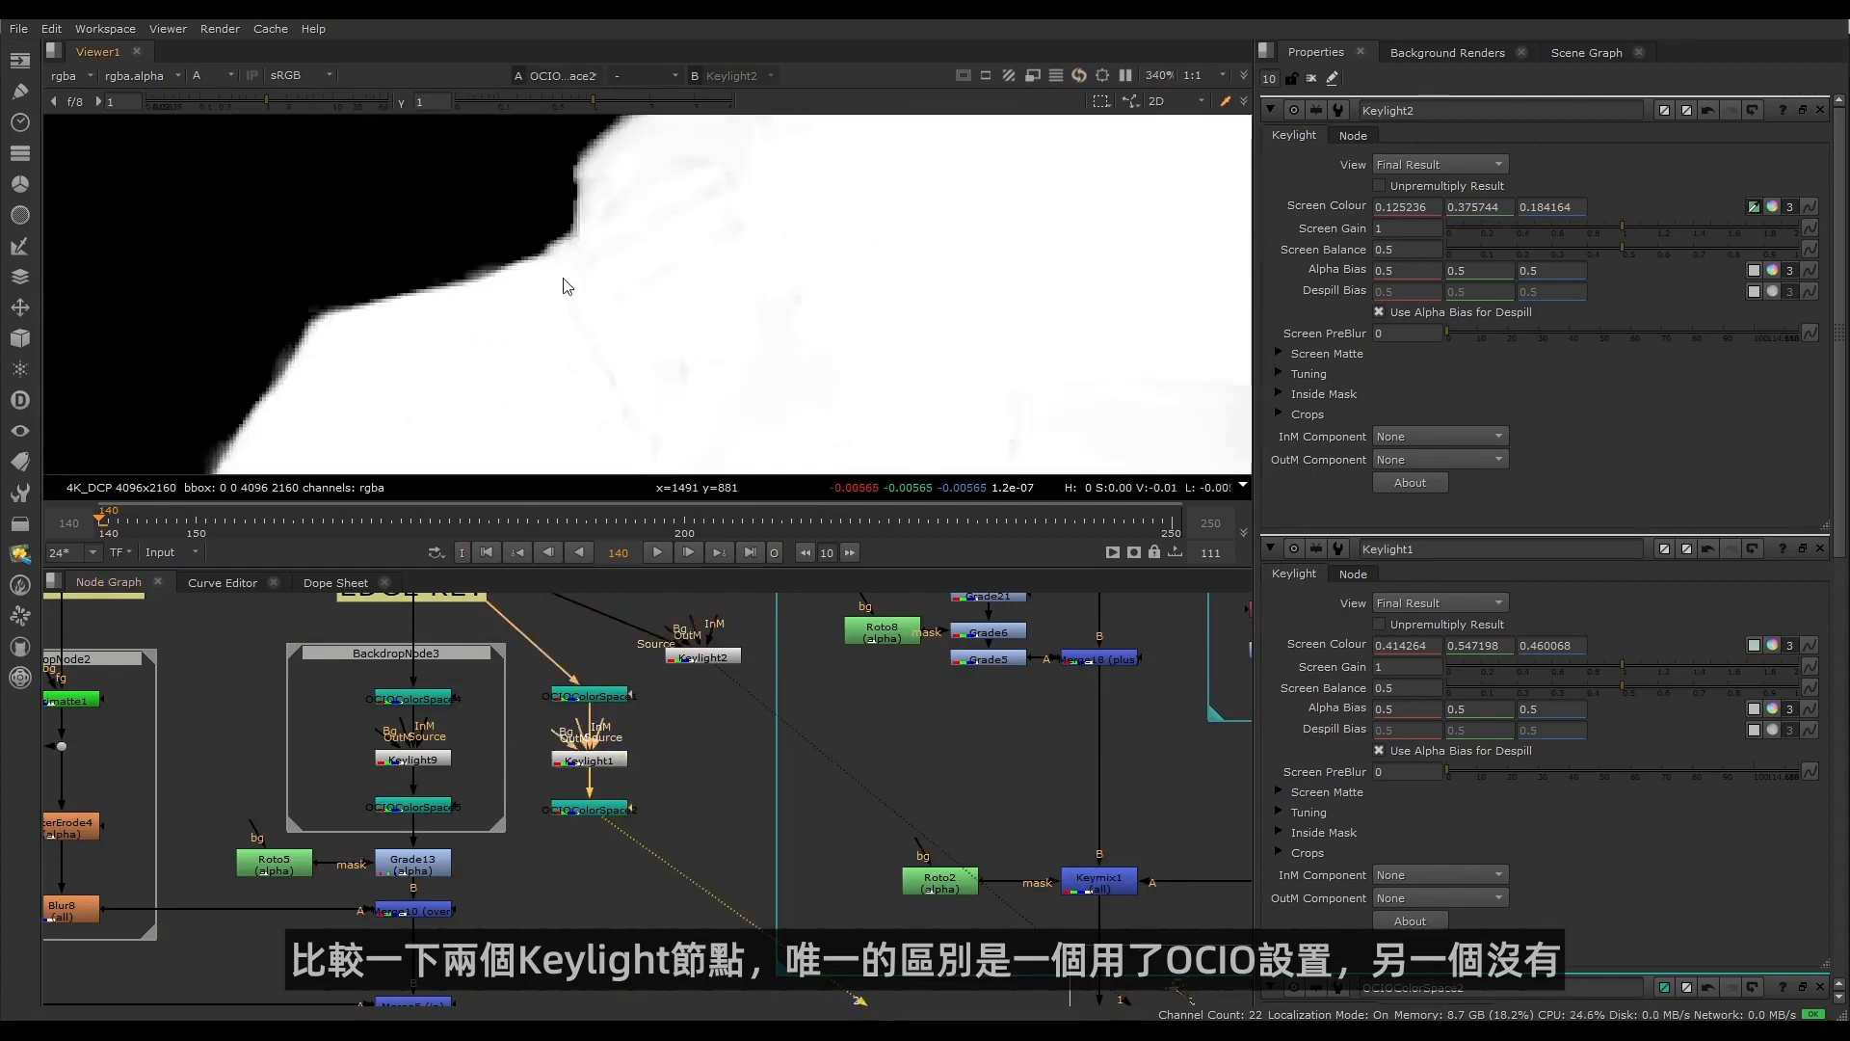
pyautogui.scroll(5, 501, 269)
pyautogui.scroll(1, 511, 616)
# Step: Return the view to full colour and compare the shoulder edge between the plain Keylight and the OCIOColorSpace version
pyautogui.moveTo(463, 636); pyautogui.dragTo(598, 719, button='middle')
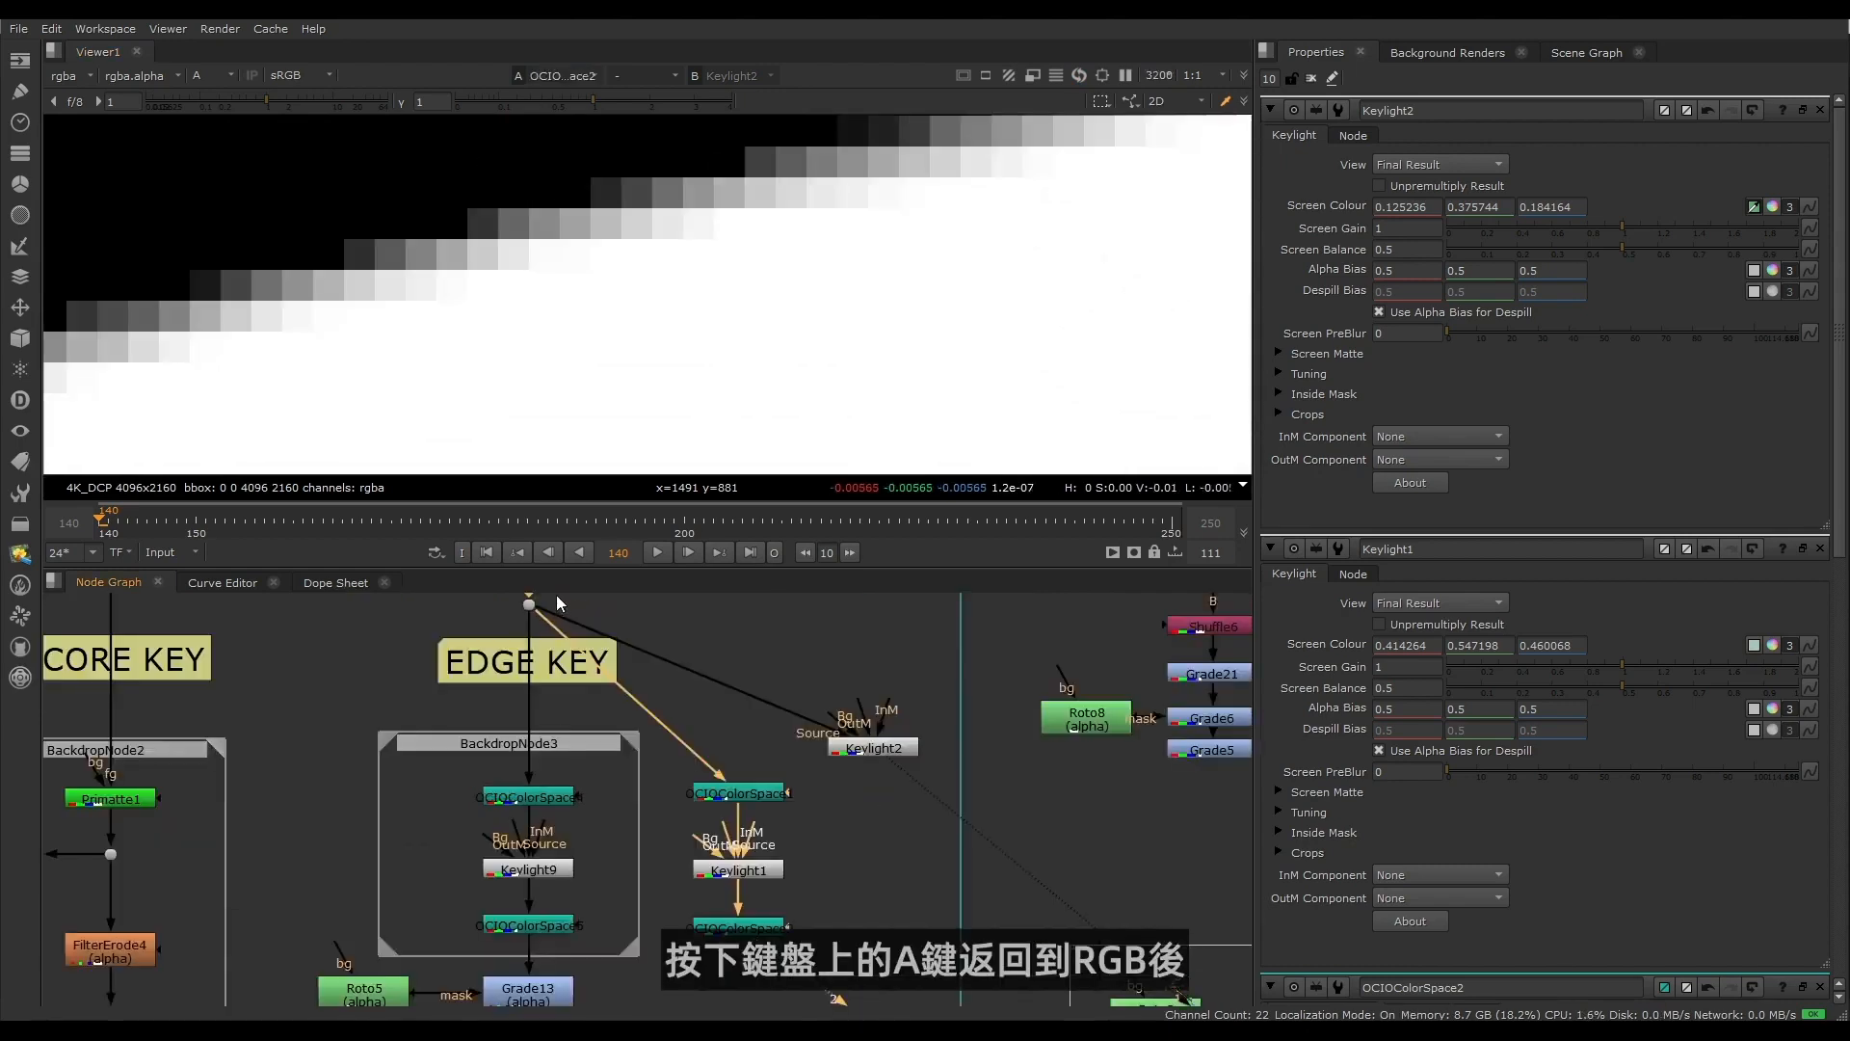
pyautogui.click(528, 604)
pyautogui.press('1')
pyautogui.press('a')
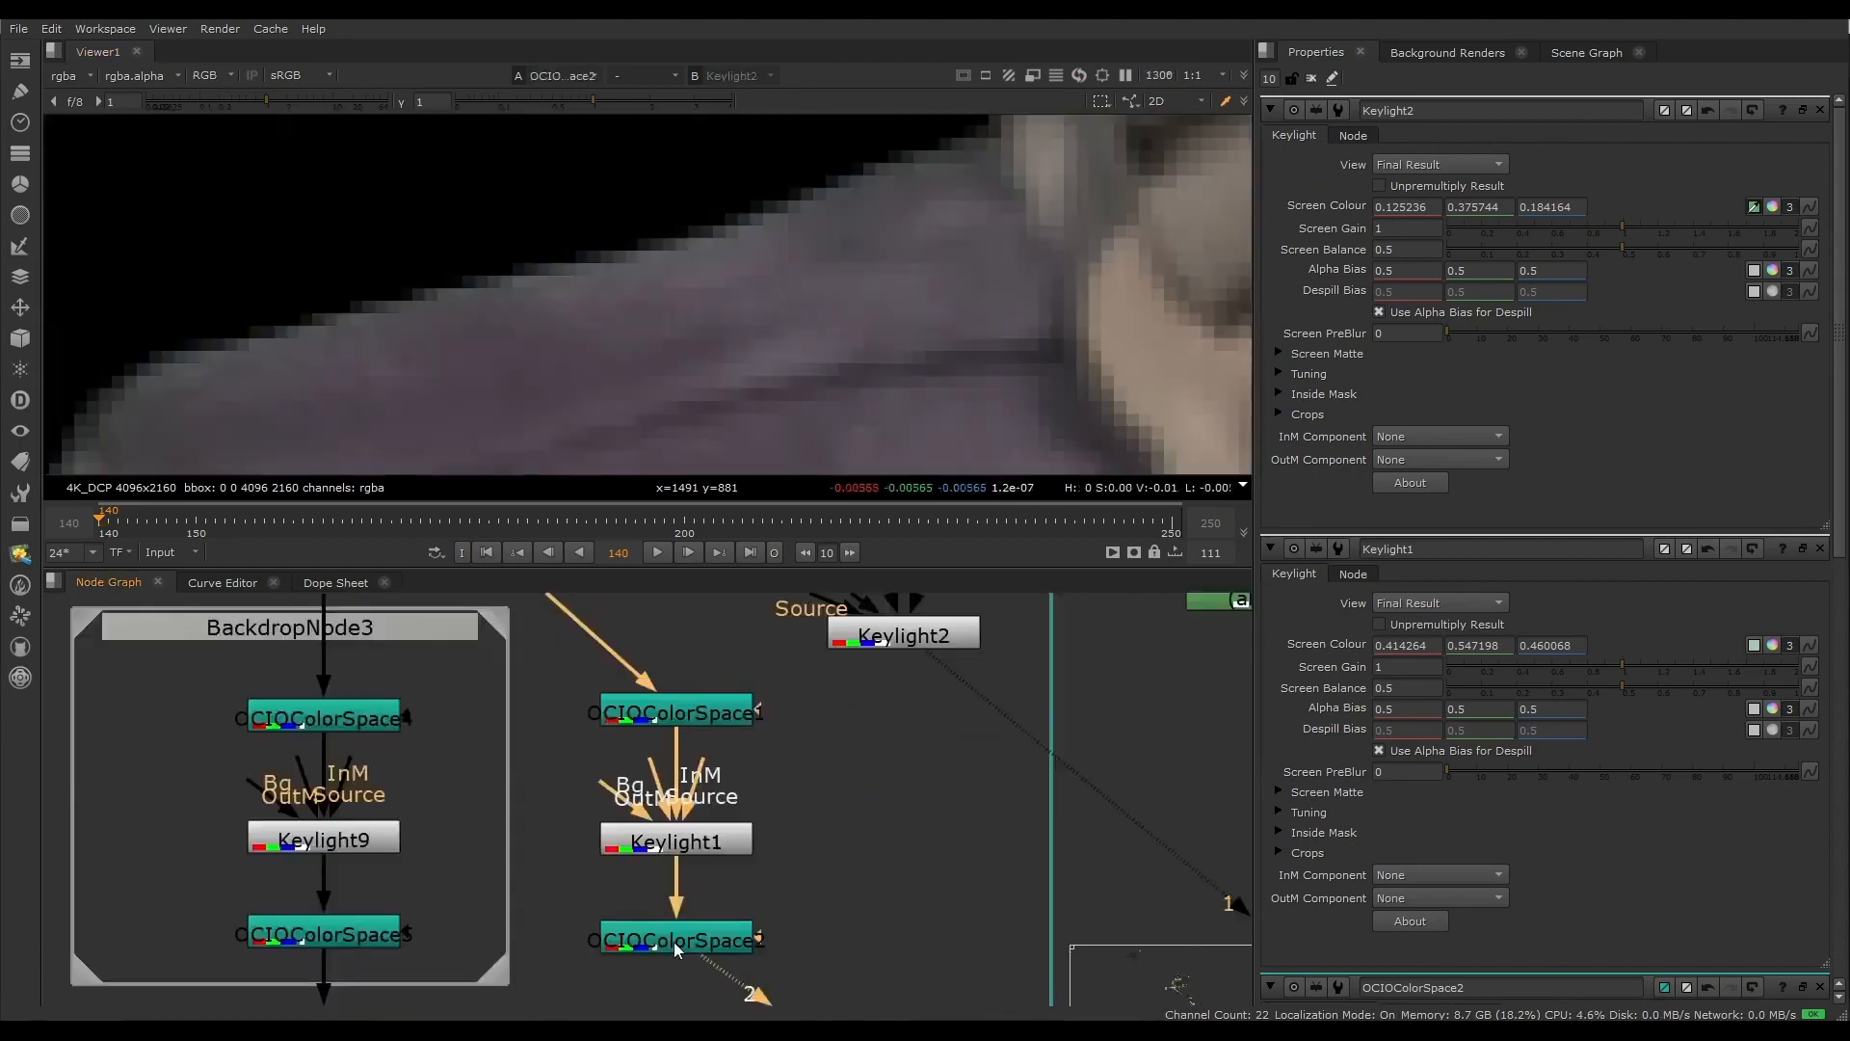
pyautogui.press('2')
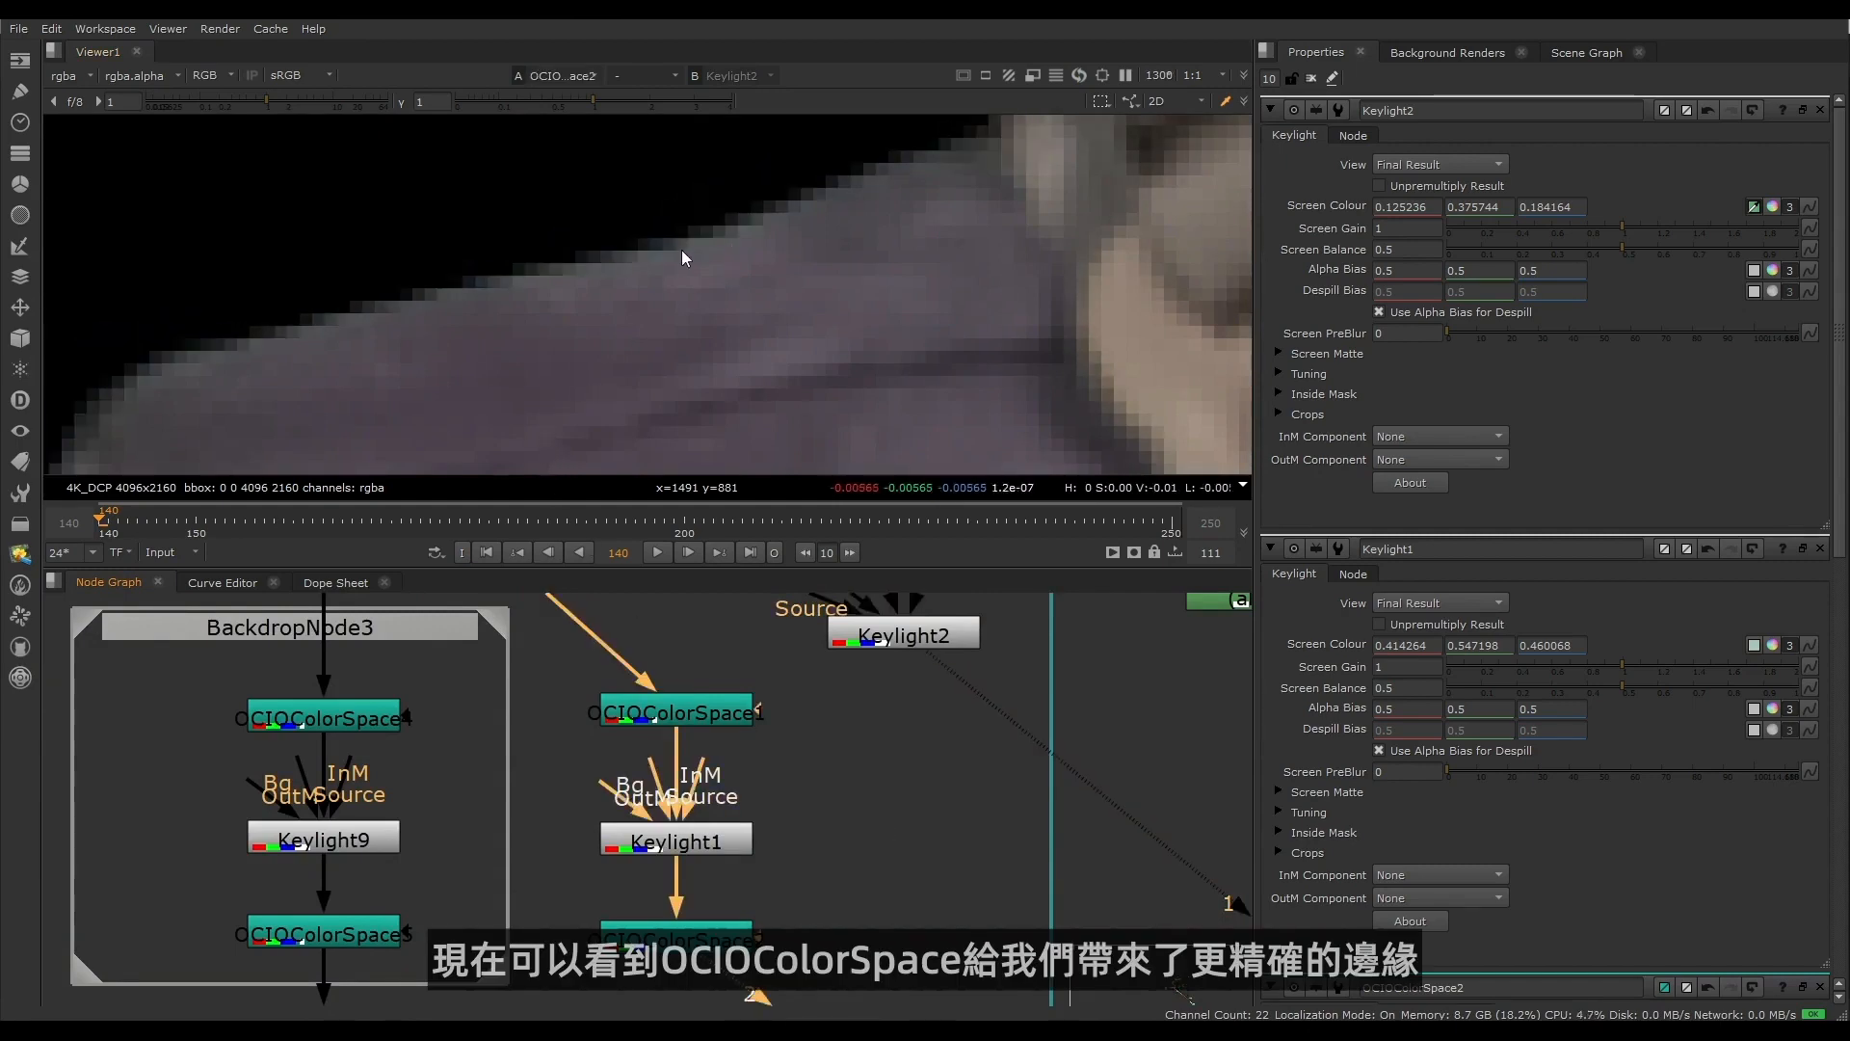
pyautogui.press('1')
pyautogui.press('2')
pyautogui.scroll(4, 433, 266)
pyautogui.press('1')
pyautogui.press('2')
pyautogui.press('1')
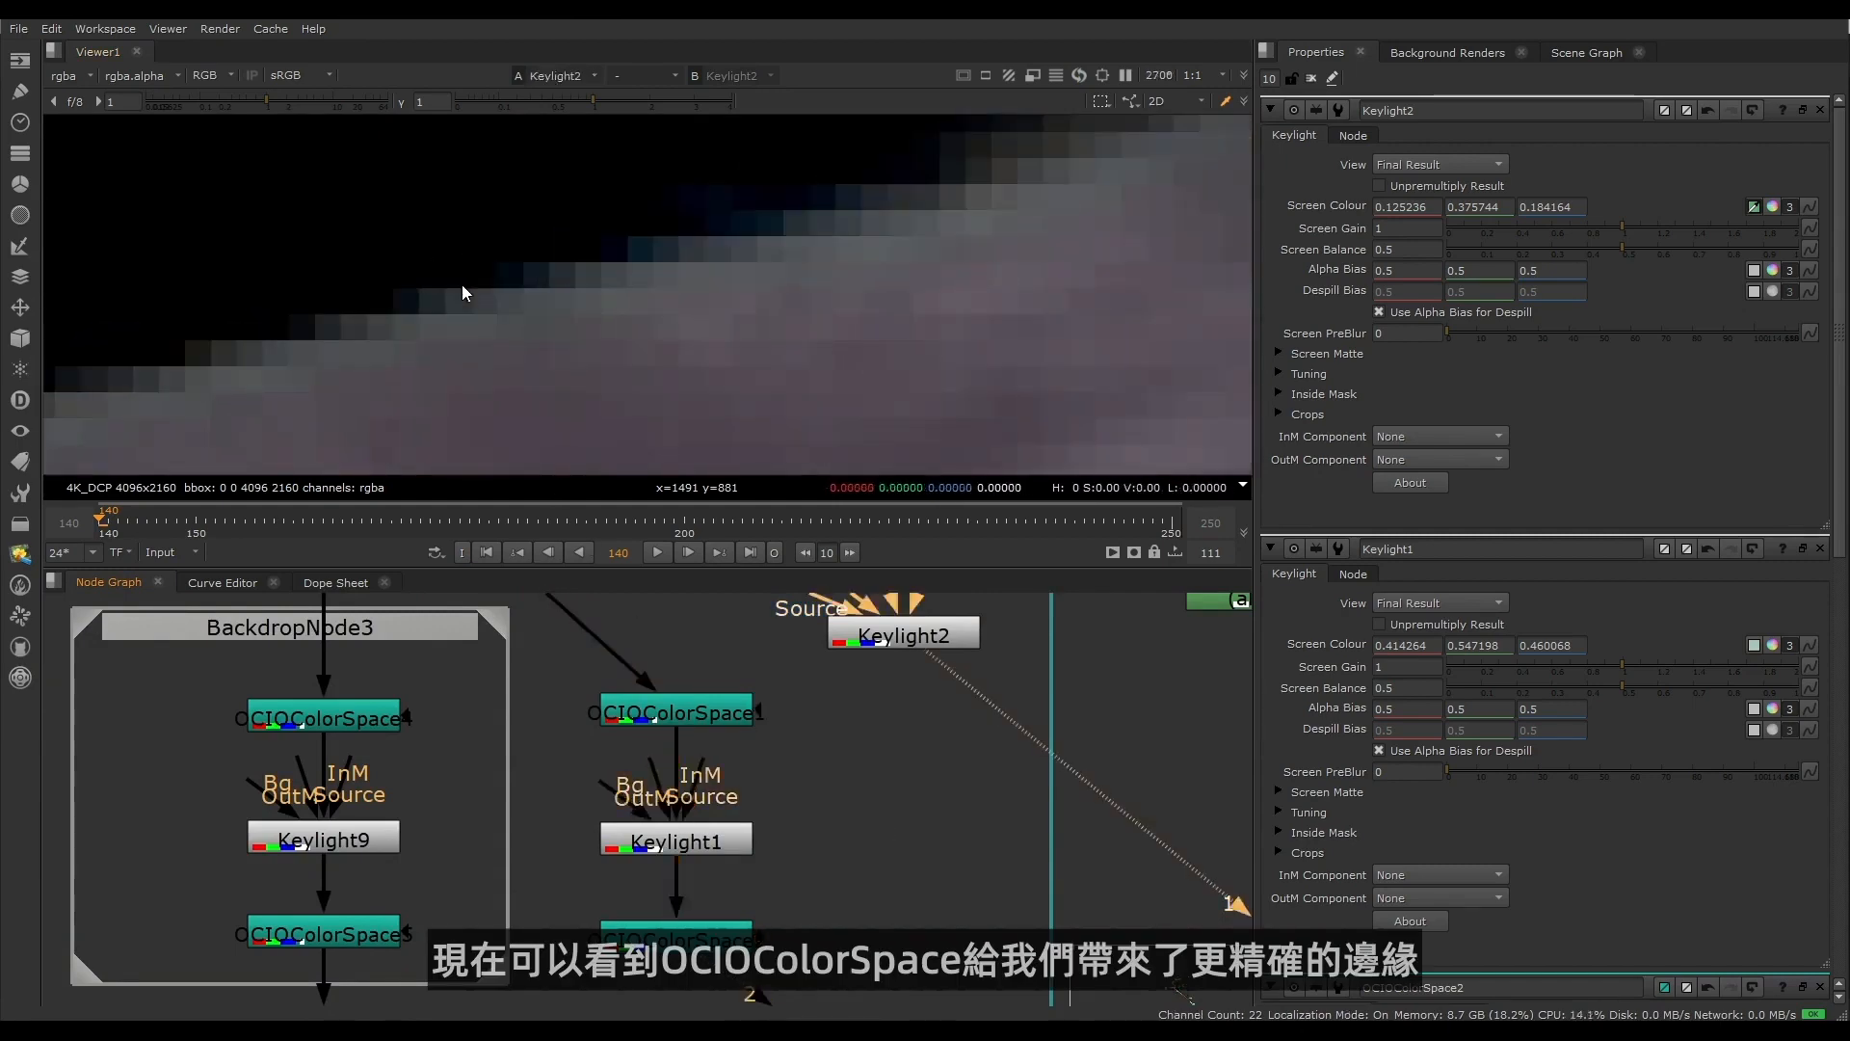
# Step: Switch back and forth between the plain Keylight and OCIOColorSpace results to examine the shoulder edge pixel by pixel
pyautogui.press('2')
pyautogui.press('1')
pyautogui.press('2')
pyautogui.press('1')
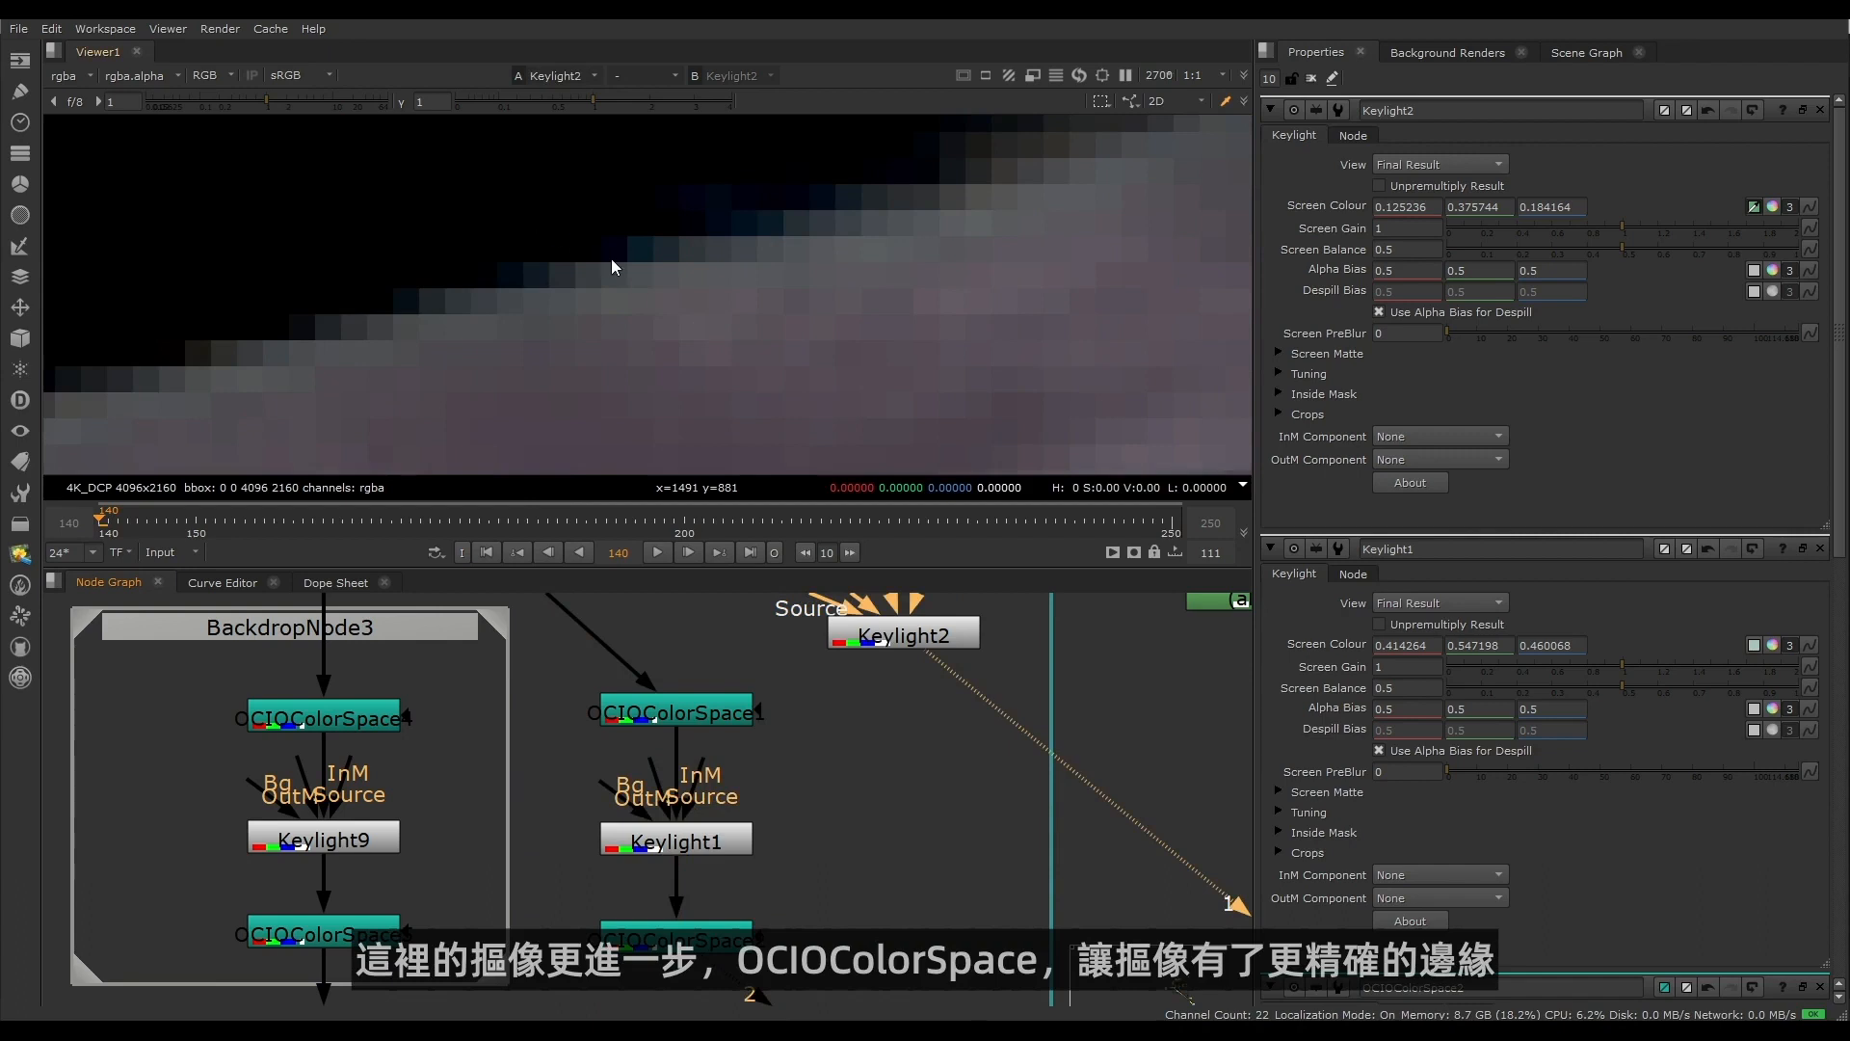
pyautogui.press('2')
pyautogui.press('1')
pyautogui.press('2')
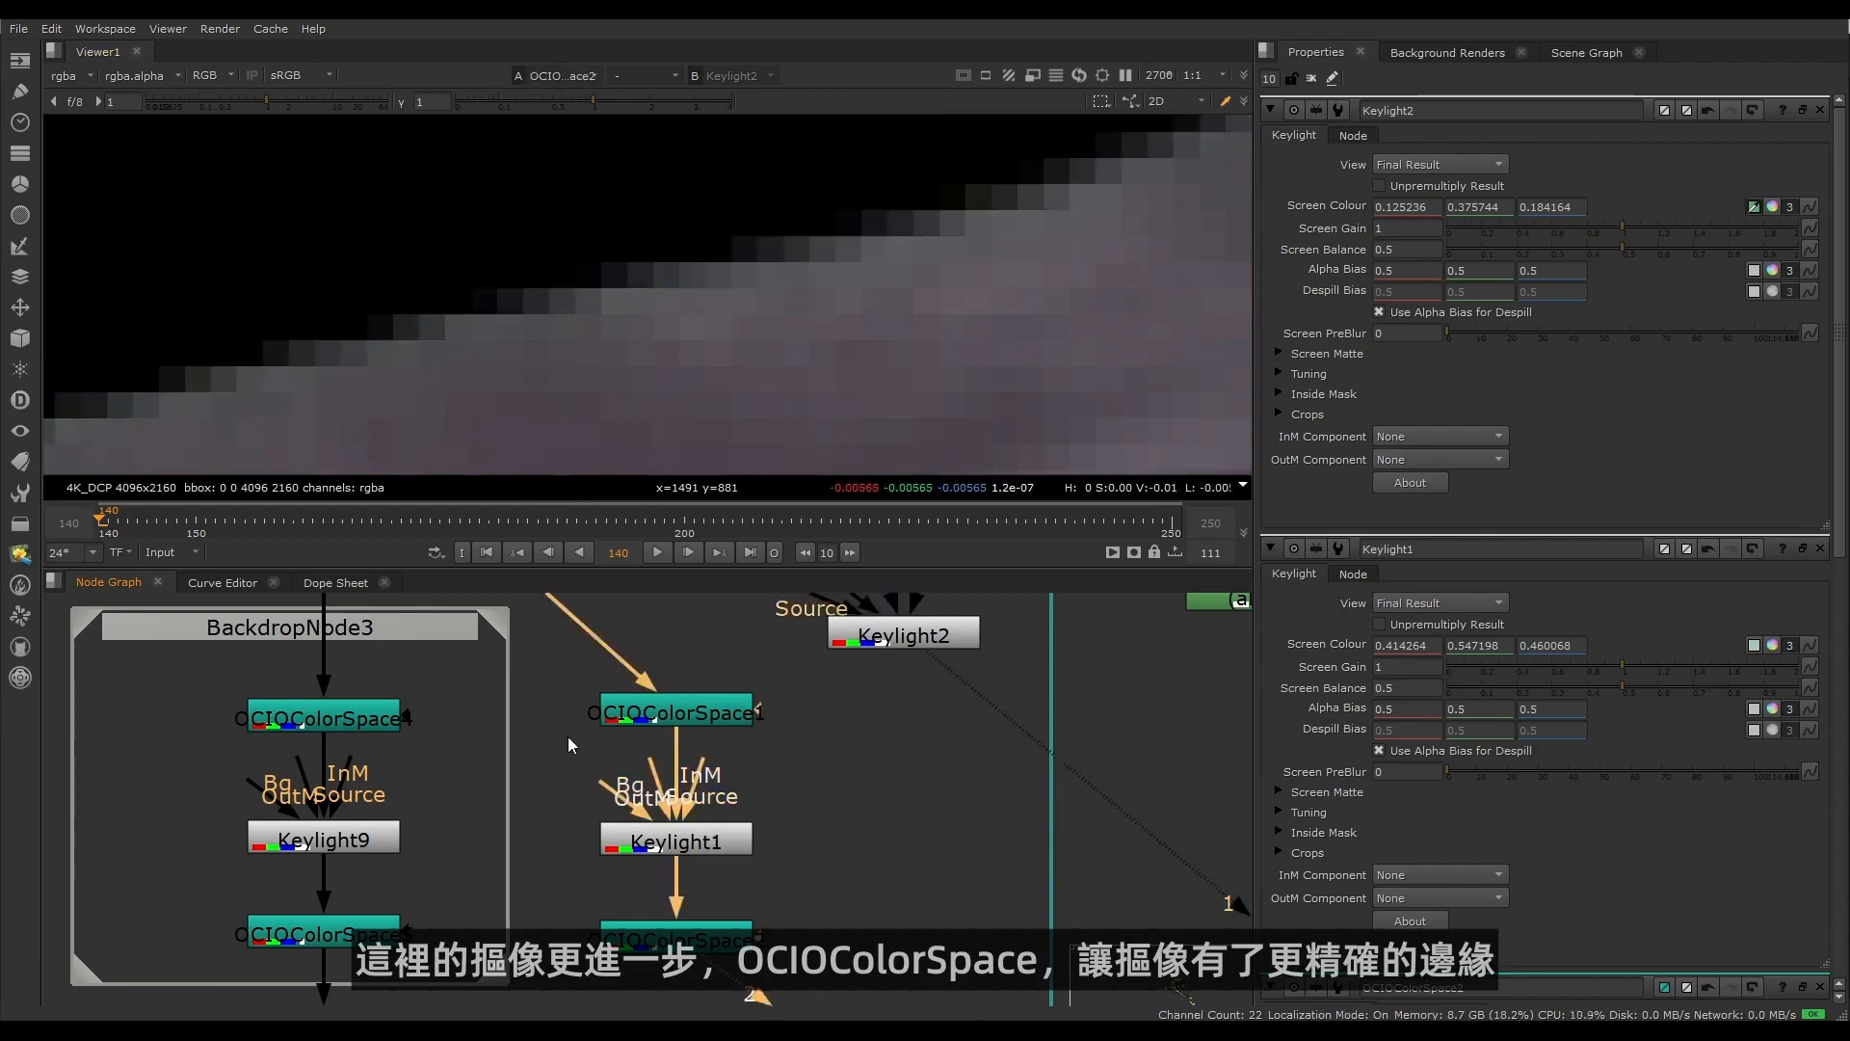
pyautogui.press('1')
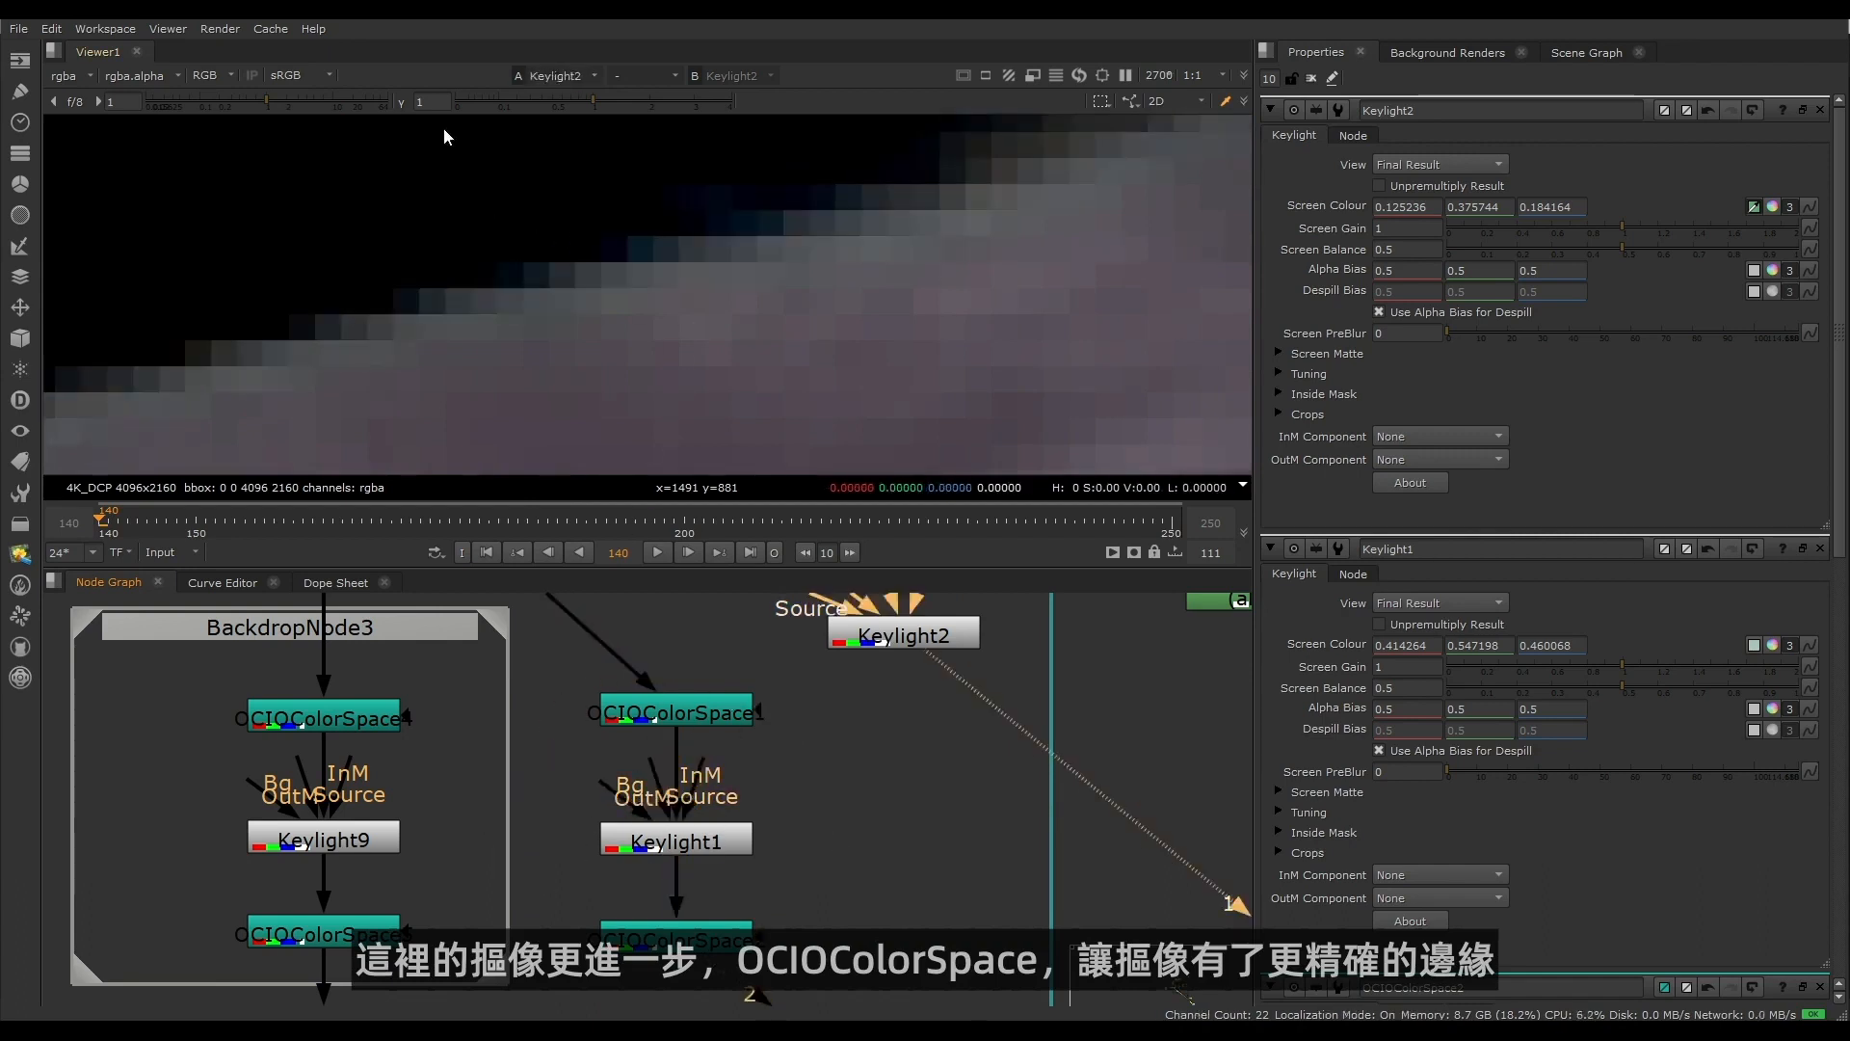
pyautogui.press('2')
pyautogui.press('1')
pyautogui.press('2')
pyautogui.press('1')
# Step: Compare the plain Keylight and OCIOColorSpace results along the wider outline of the shoulder and upper arm
pyautogui.scroll(-3, 529, 277)
pyautogui.press('2')
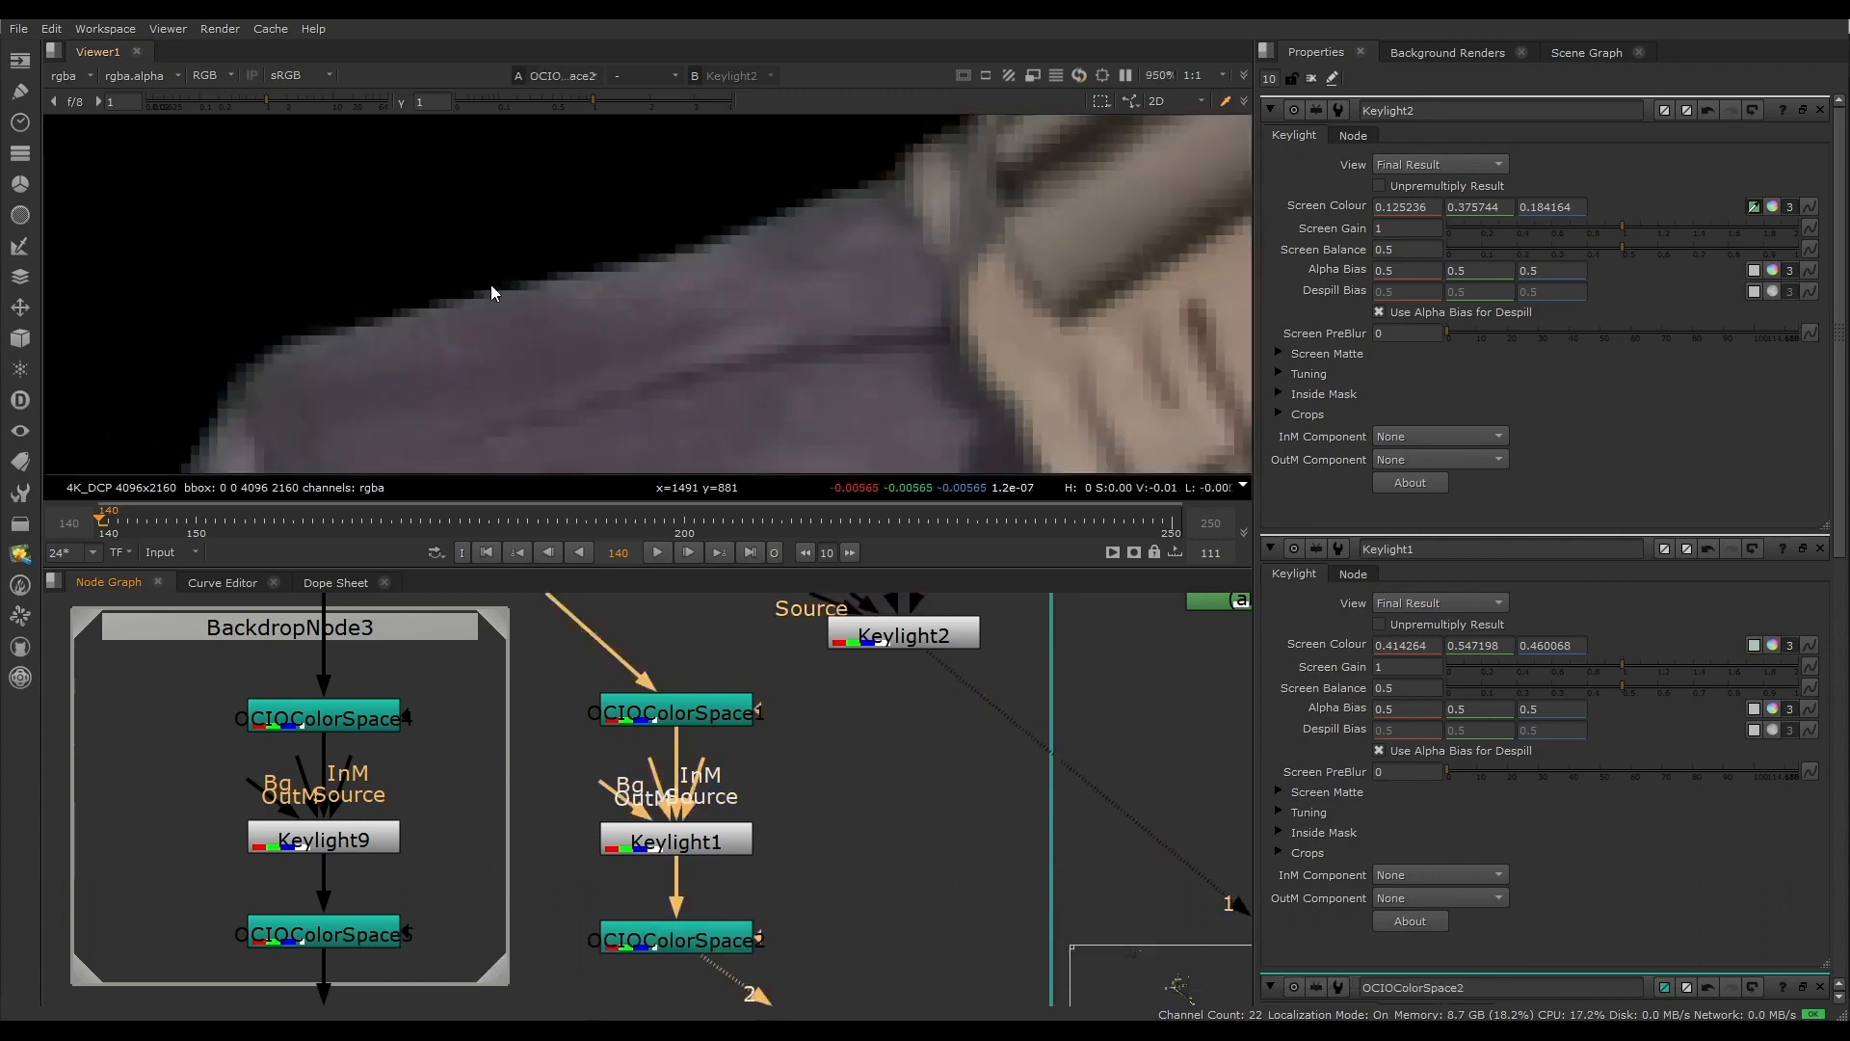
pyautogui.press('1')
pyautogui.press('2')
pyautogui.moveTo(367, 366); pyautogui.dragTo(565, 85, button='middle')
pyautogui.press('1')
pyautogui.press('2')
pyautogui.moveTo(367, 312); pyautogui.dragTo(343, 425, button='middle')
pyautogui.press('1')
pyautogui.press('2')
pyautogui.press('1')
pyautogui.press('2')
pyautogui.press('1')
pyautogui.press('2')
pyautogui.moveTo(425, 206); pyautogui.dragTo(377, 332, button='middle')
pyautogui.press('1')
pyautogui.press('2')
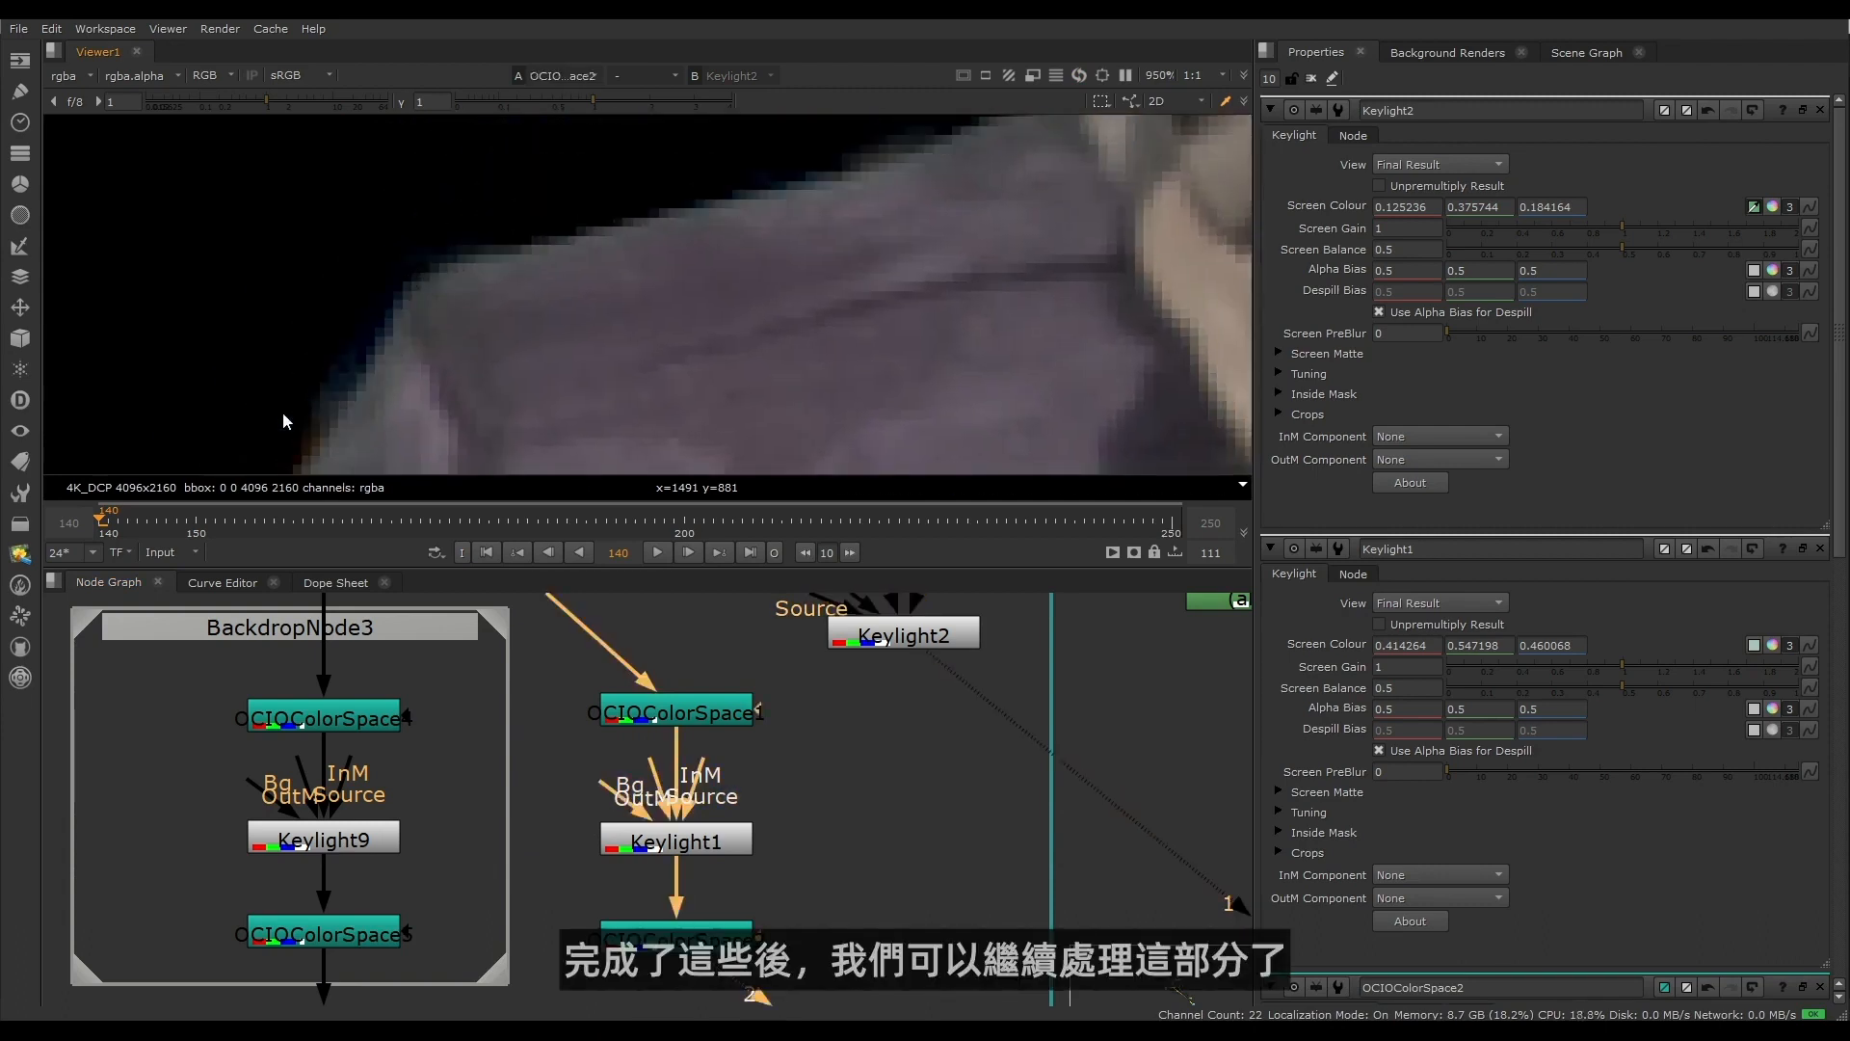
pyautogui.press('1')
pyautogui.press('2')
# Step: Examine the OCIOColorSpace version's alpha for semi-transparent areas inside the soldier and around the small hole at the shoulder
pyautogui.scroll(-5, 417, 273)
pyautogui.moveTo(417, 273); pyautogui.dragTo(414, 135, button='middle')
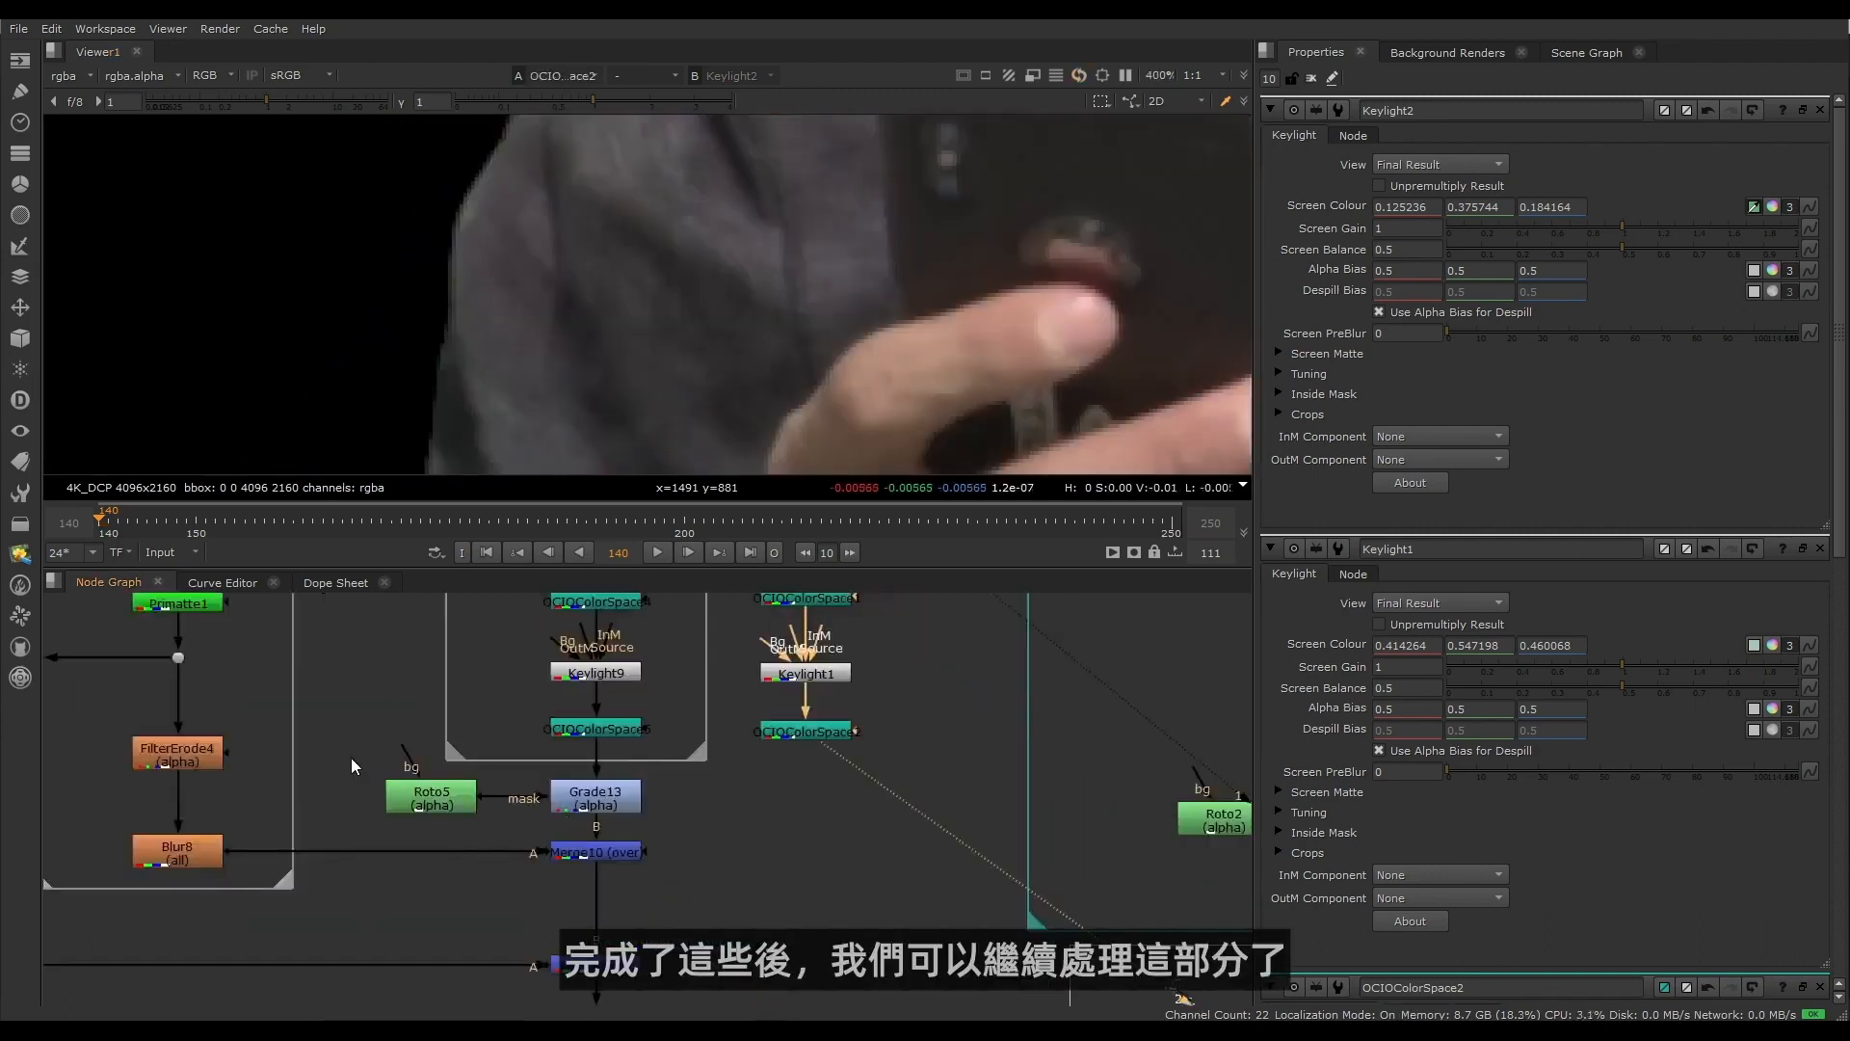
pyautogui.moveTo(350, 758); pyautogui.dragTo(674, 825)
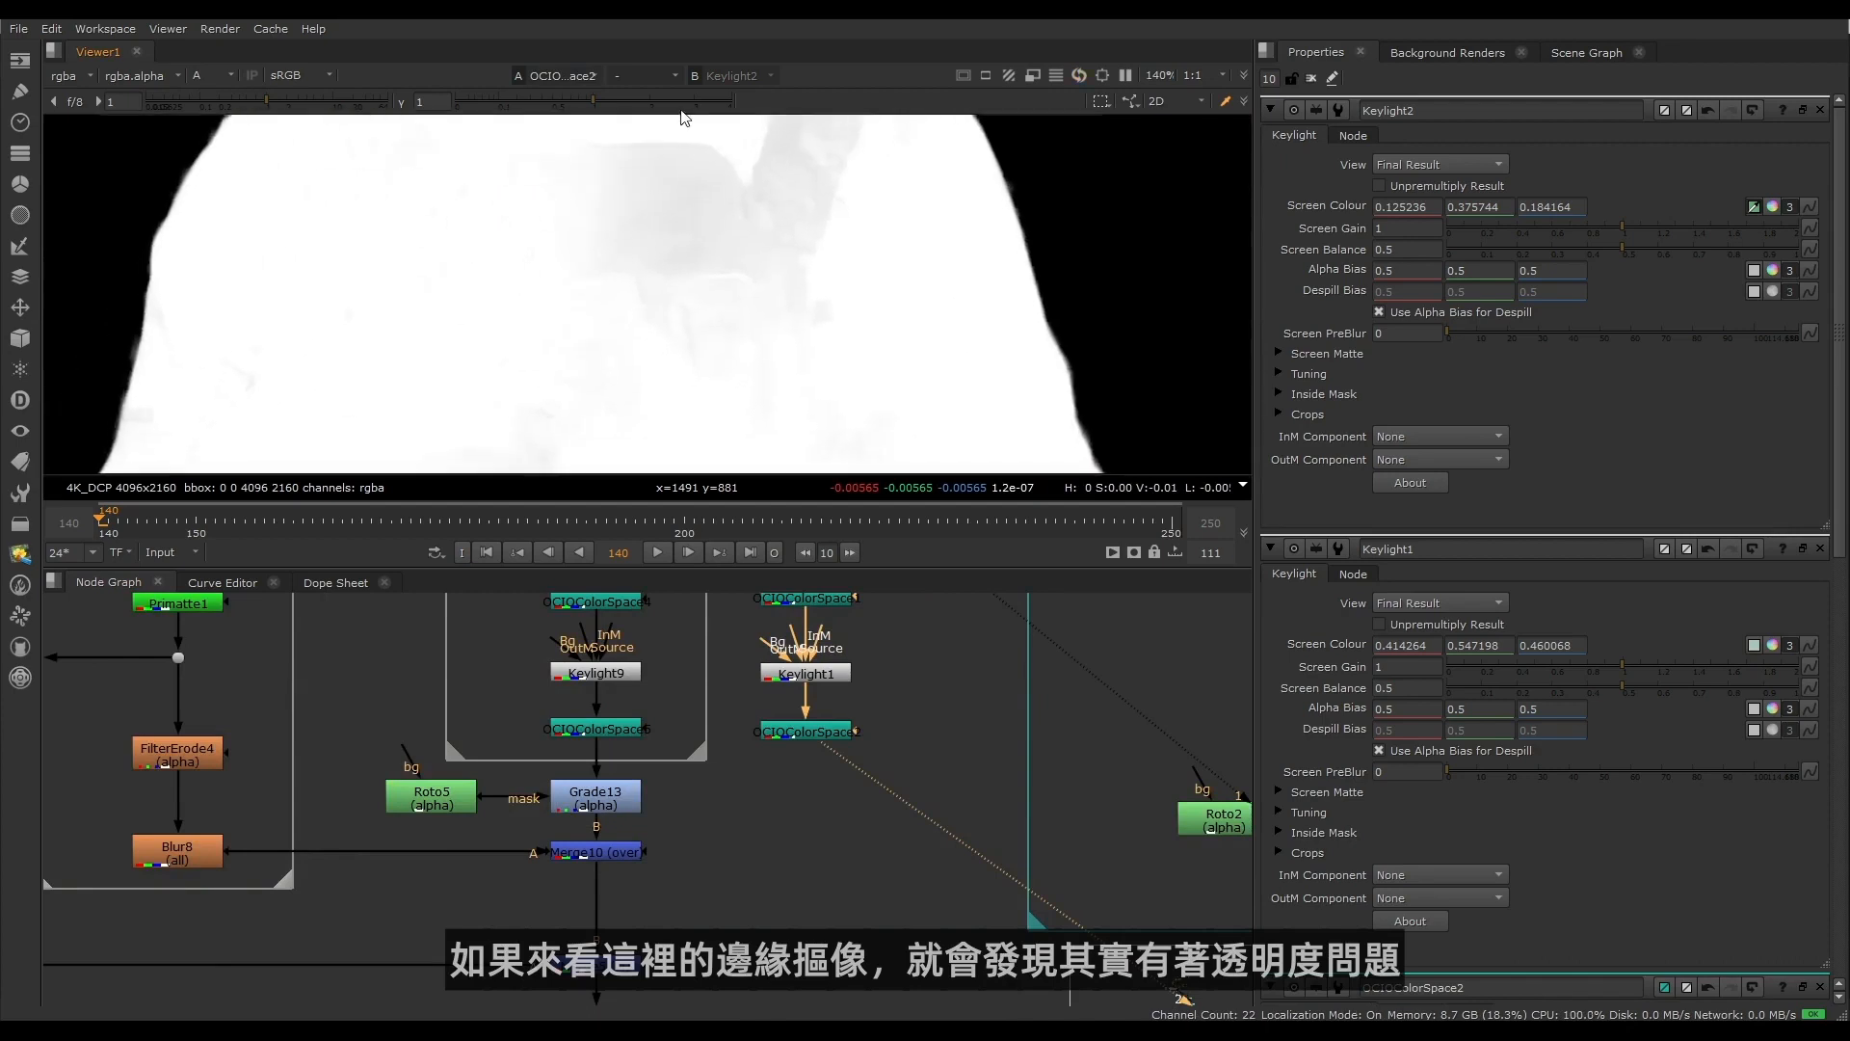
pyautogui.scroll(-5, 665, 337)
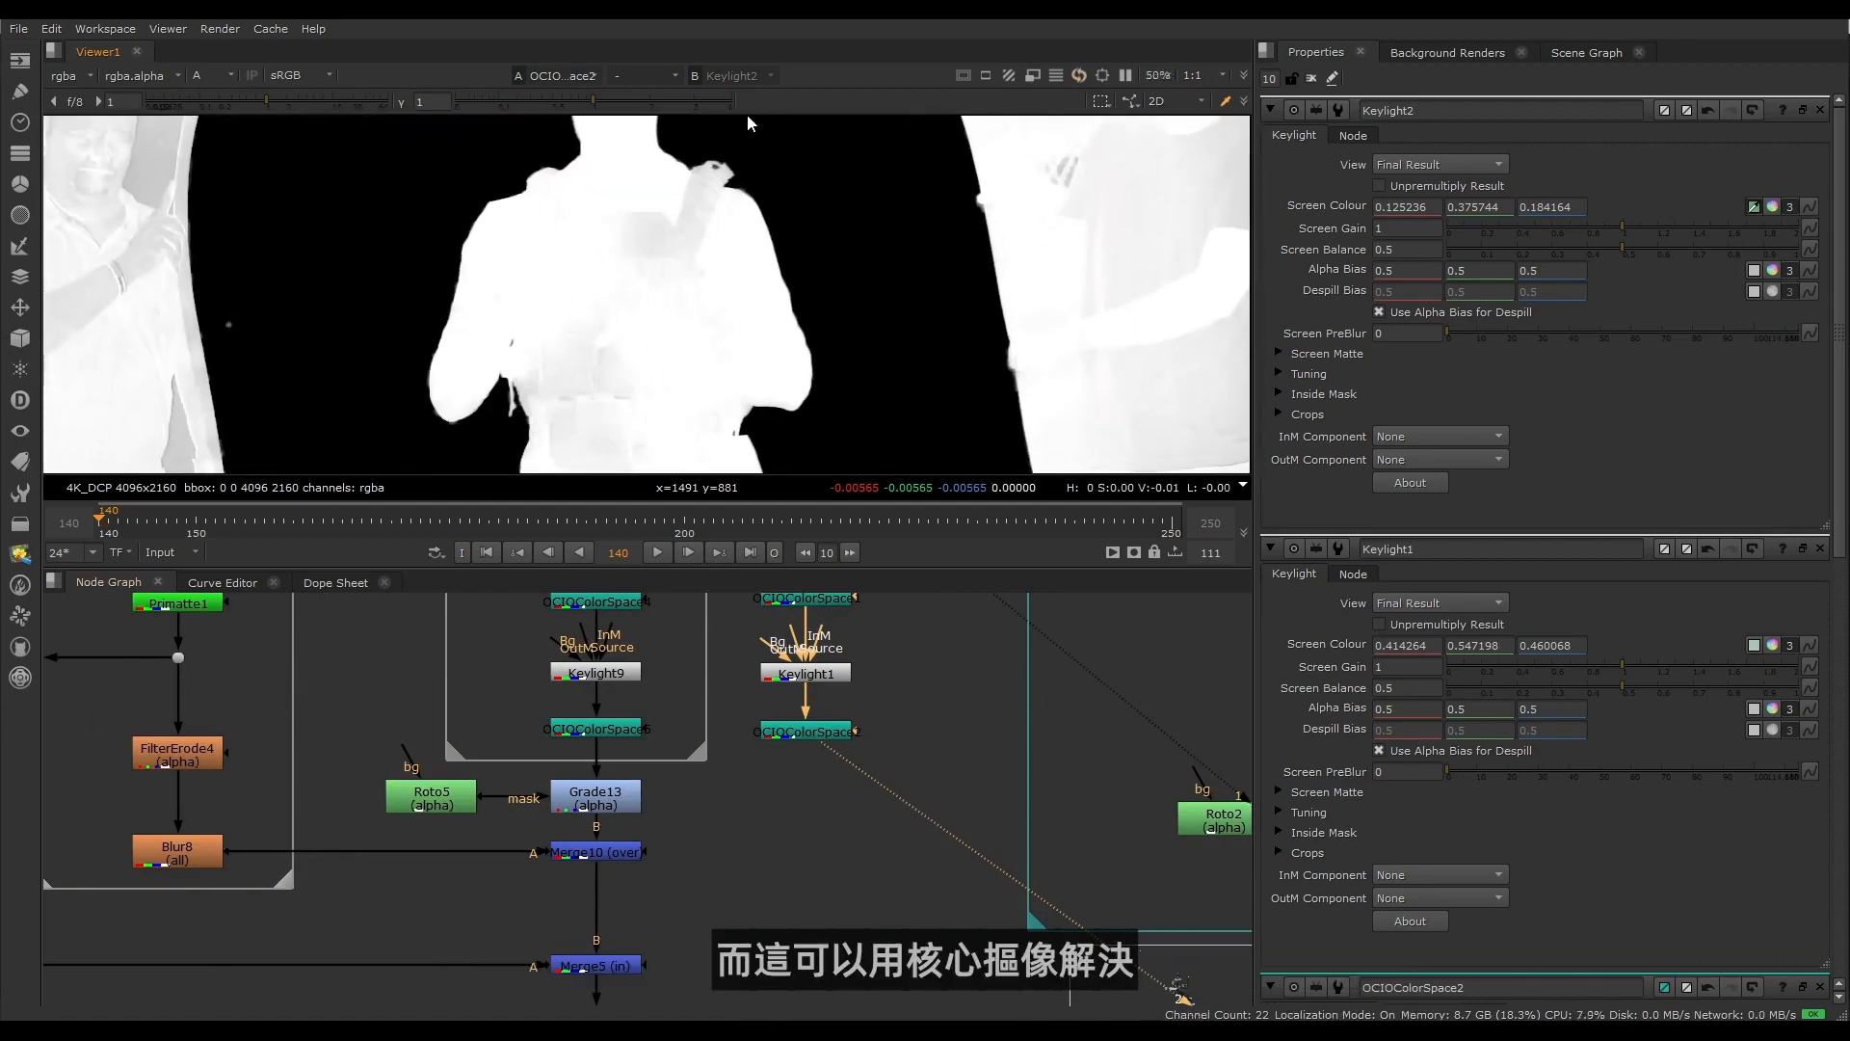
pyautogui.scroll(8, 732, 158)
pyautogui.moveTo(710, 241); pyautogui.dragTo(697, 307, button='middle')
pyautogui.moveTo(459, 188); pyautogui.dragTo(737, 430)
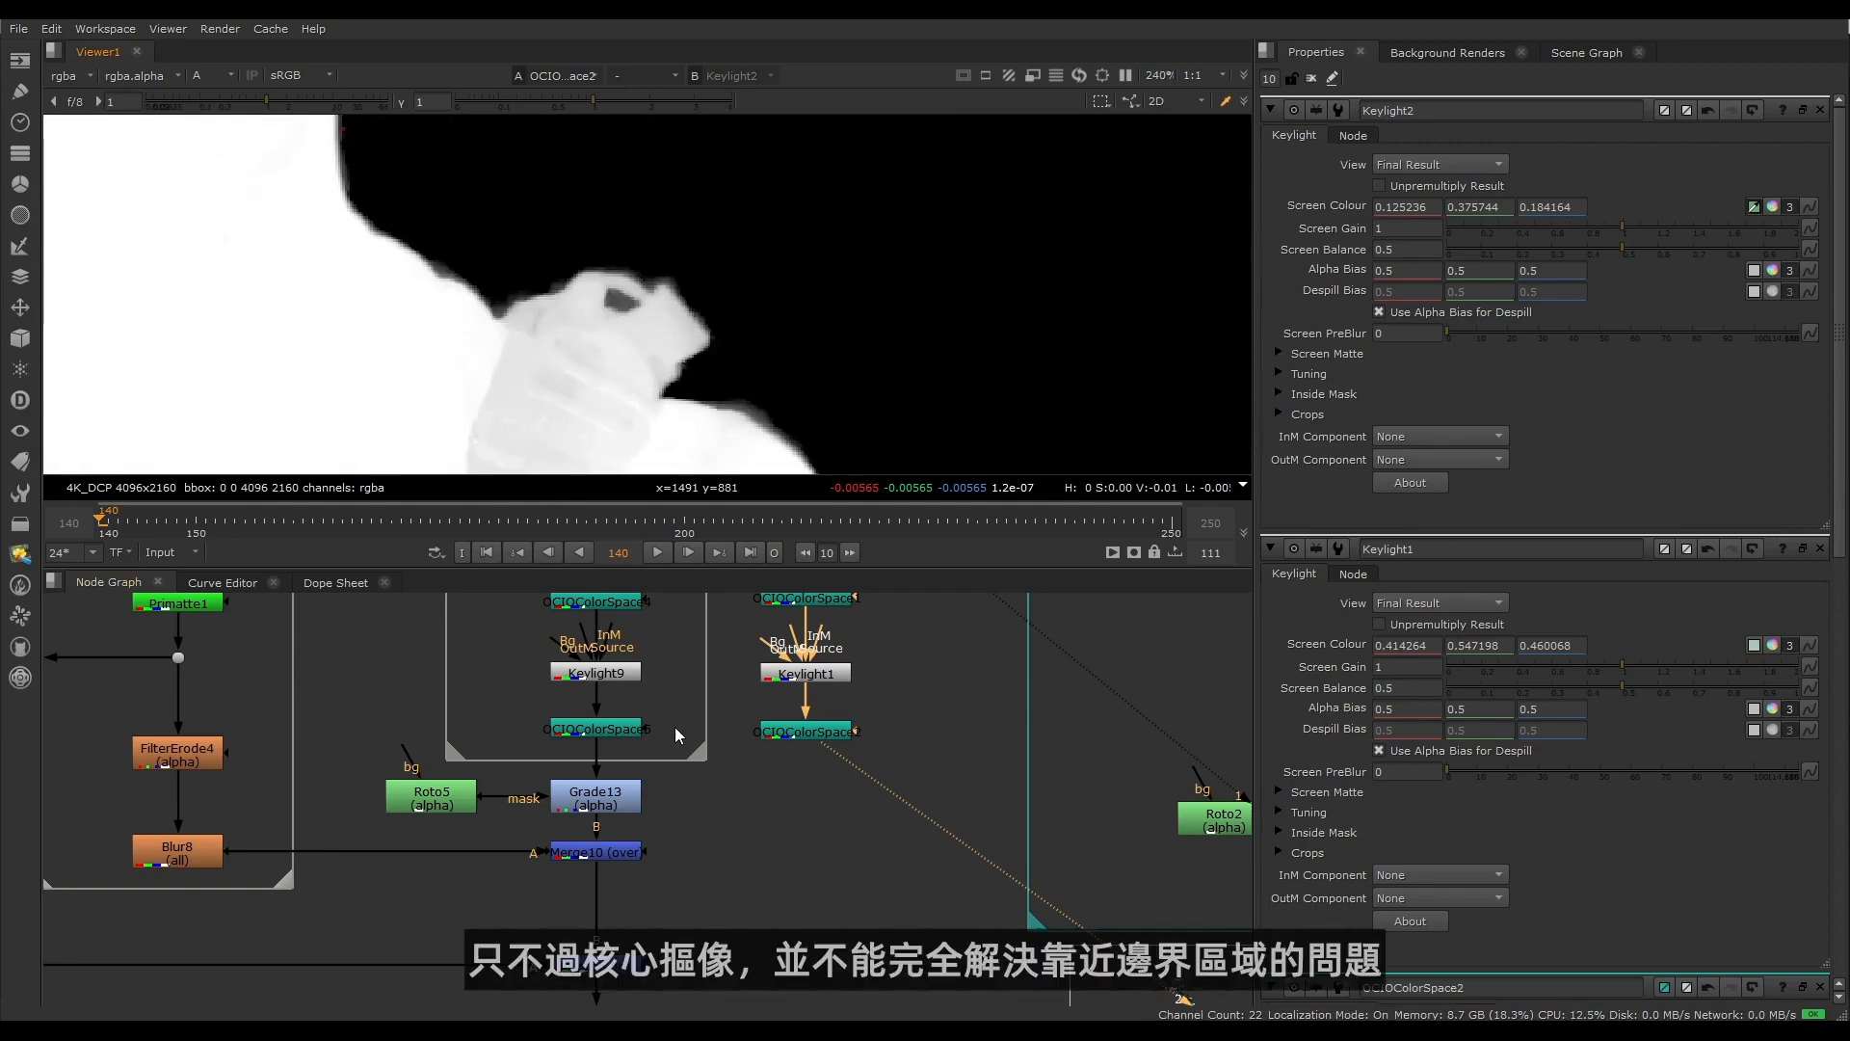
# Step: View Merge10's alpha and disable Grade13 to examine the transparency along the shoulder edge without it
pyautogui.click(604, 855)
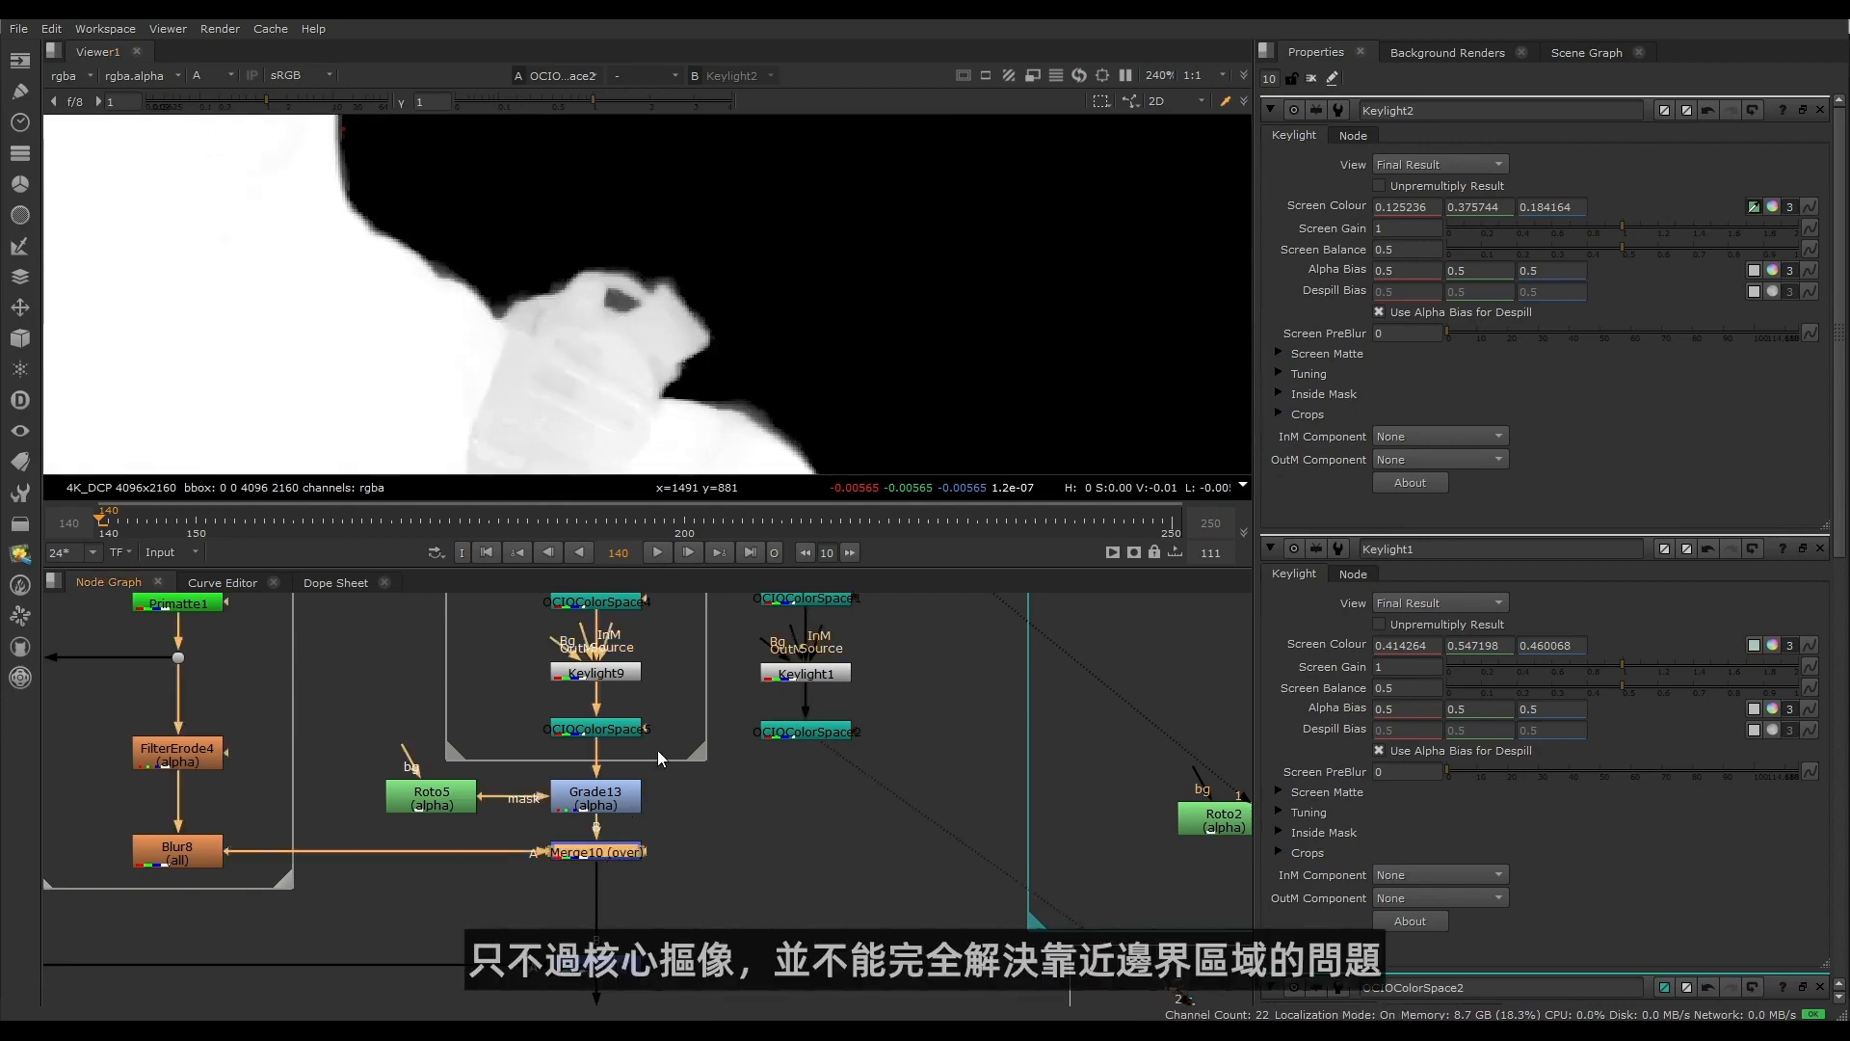
pyautogui.press('1')
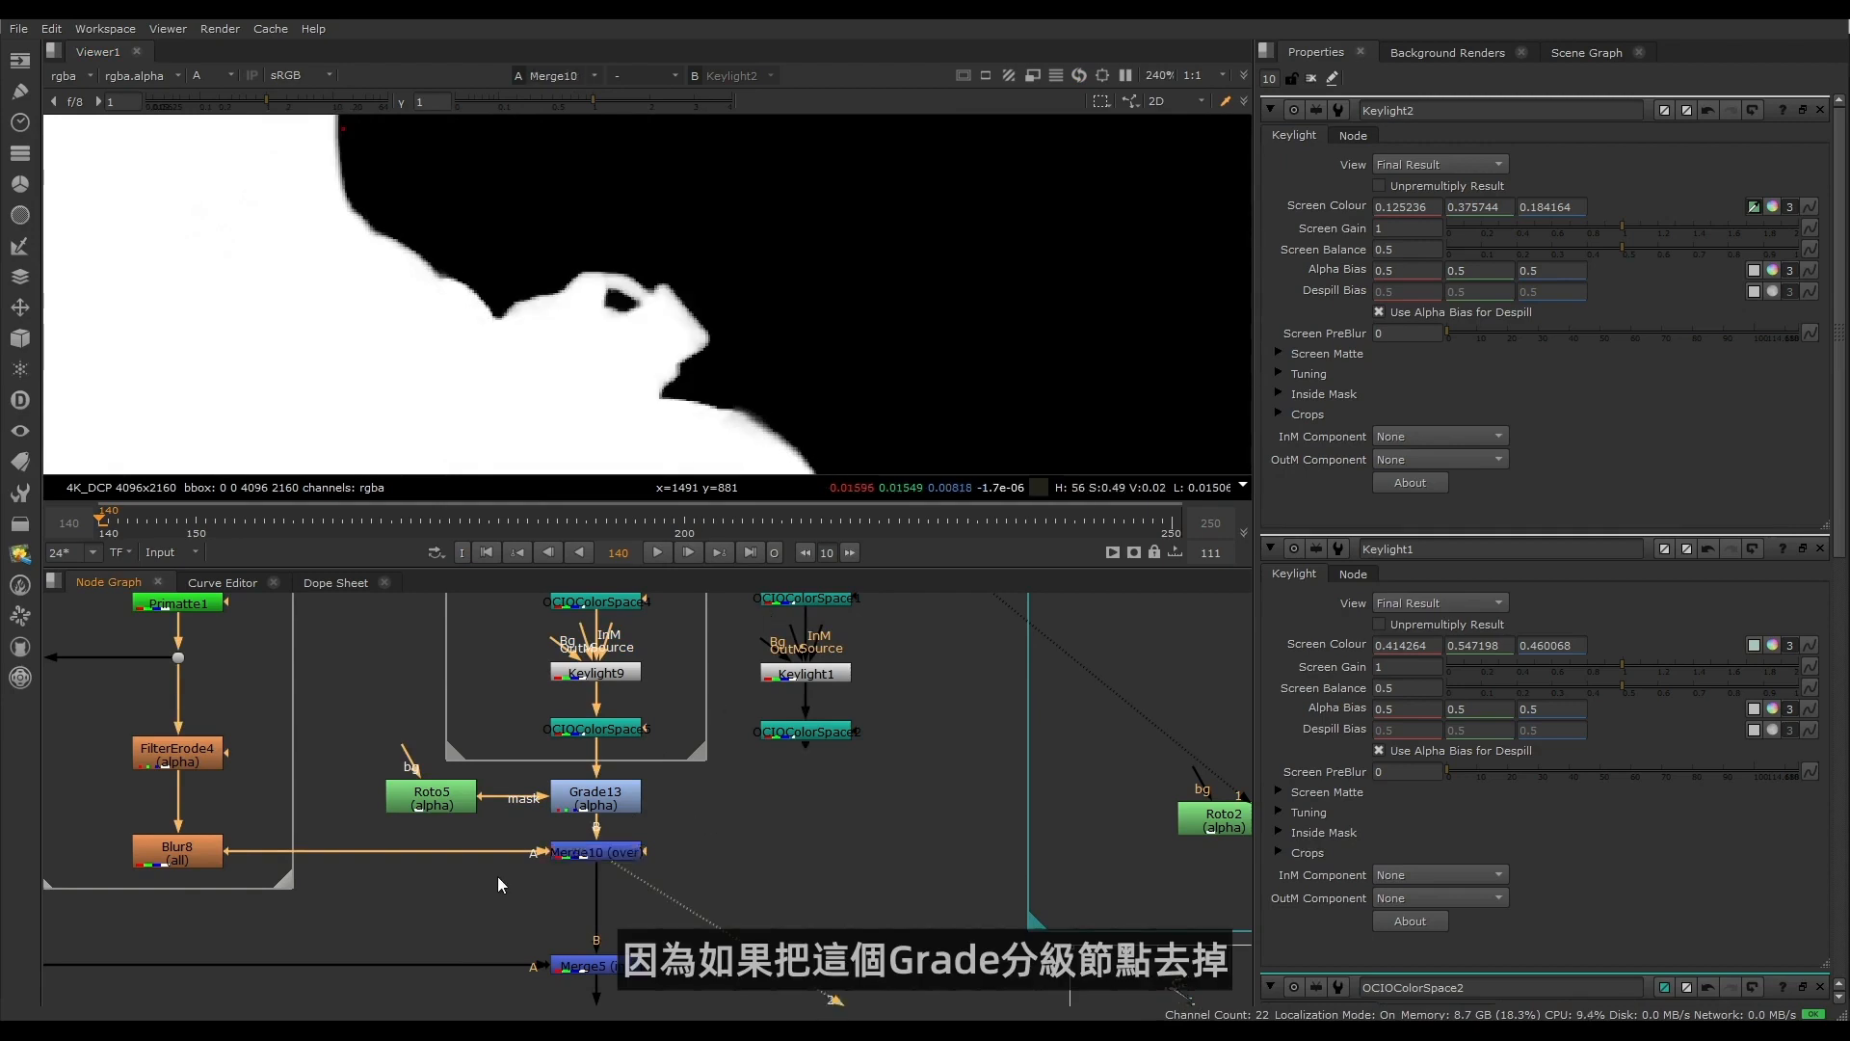
pyautogui.click(573, 812)
pyautogui.press('d')
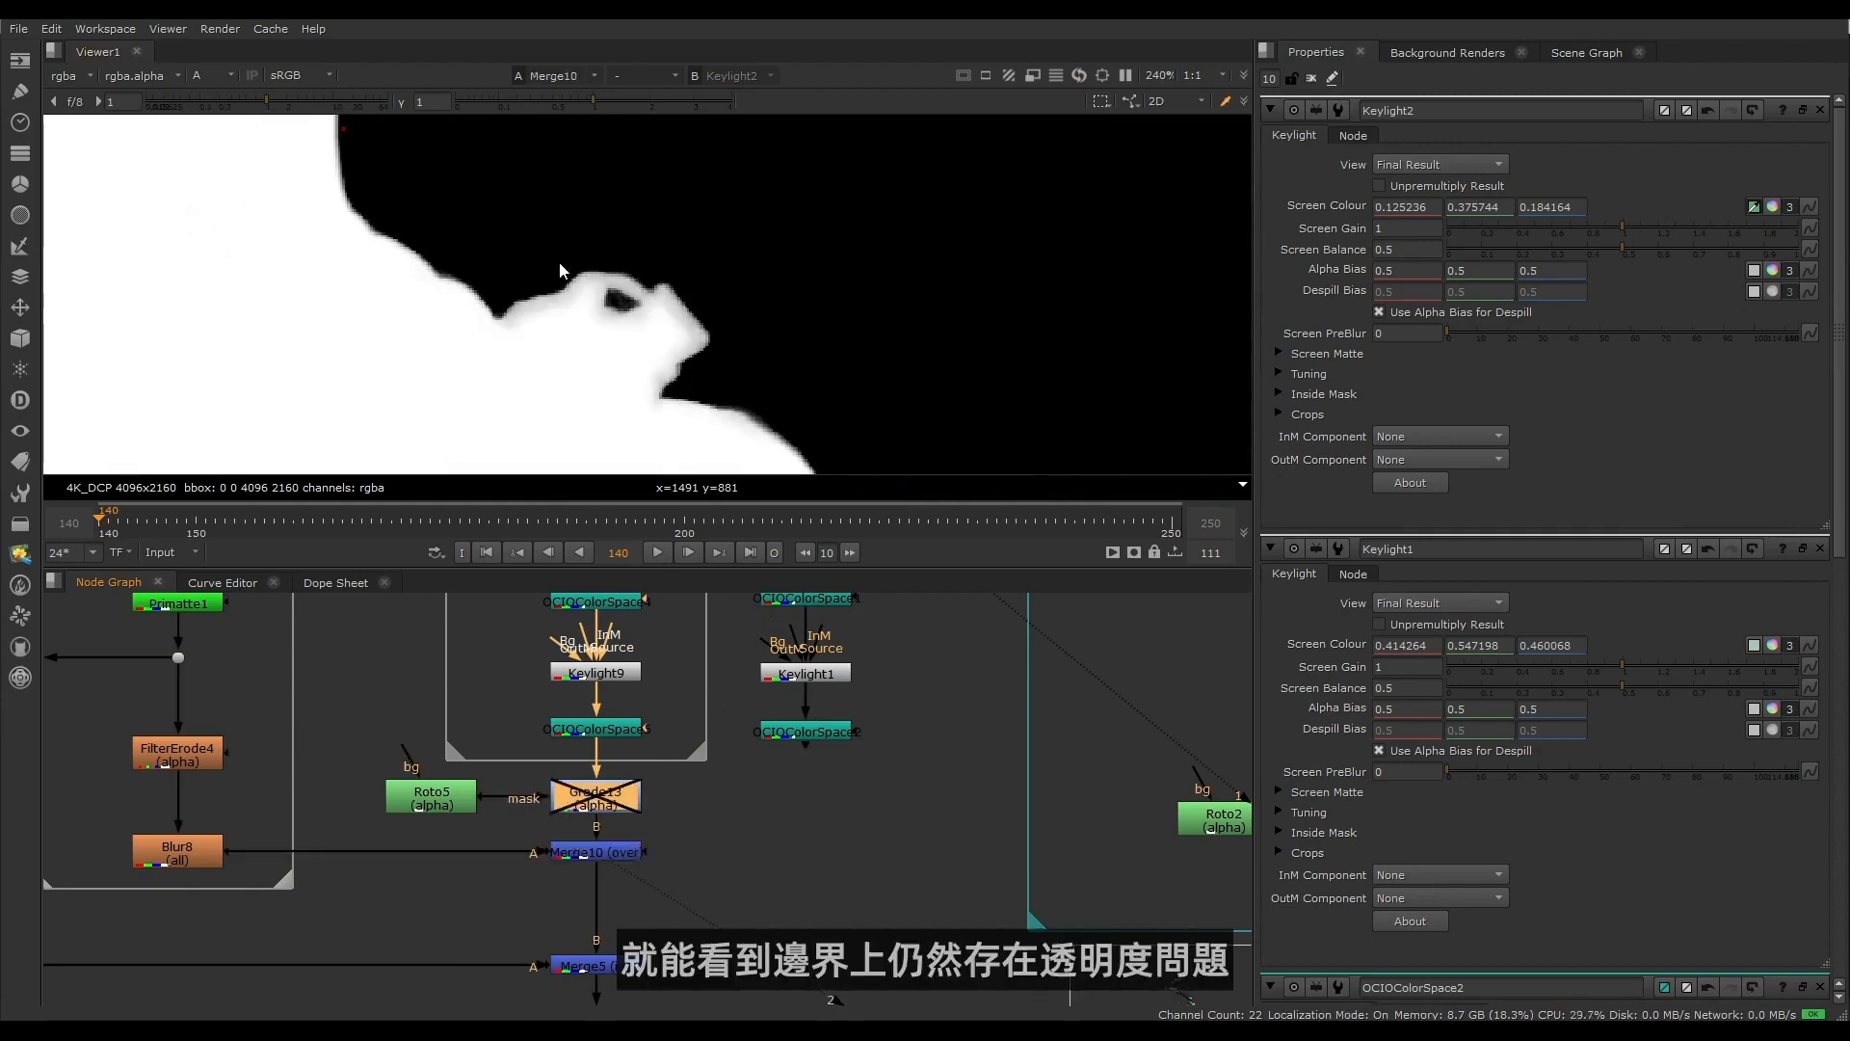
pyautogui.scroll(6, 549, 294)
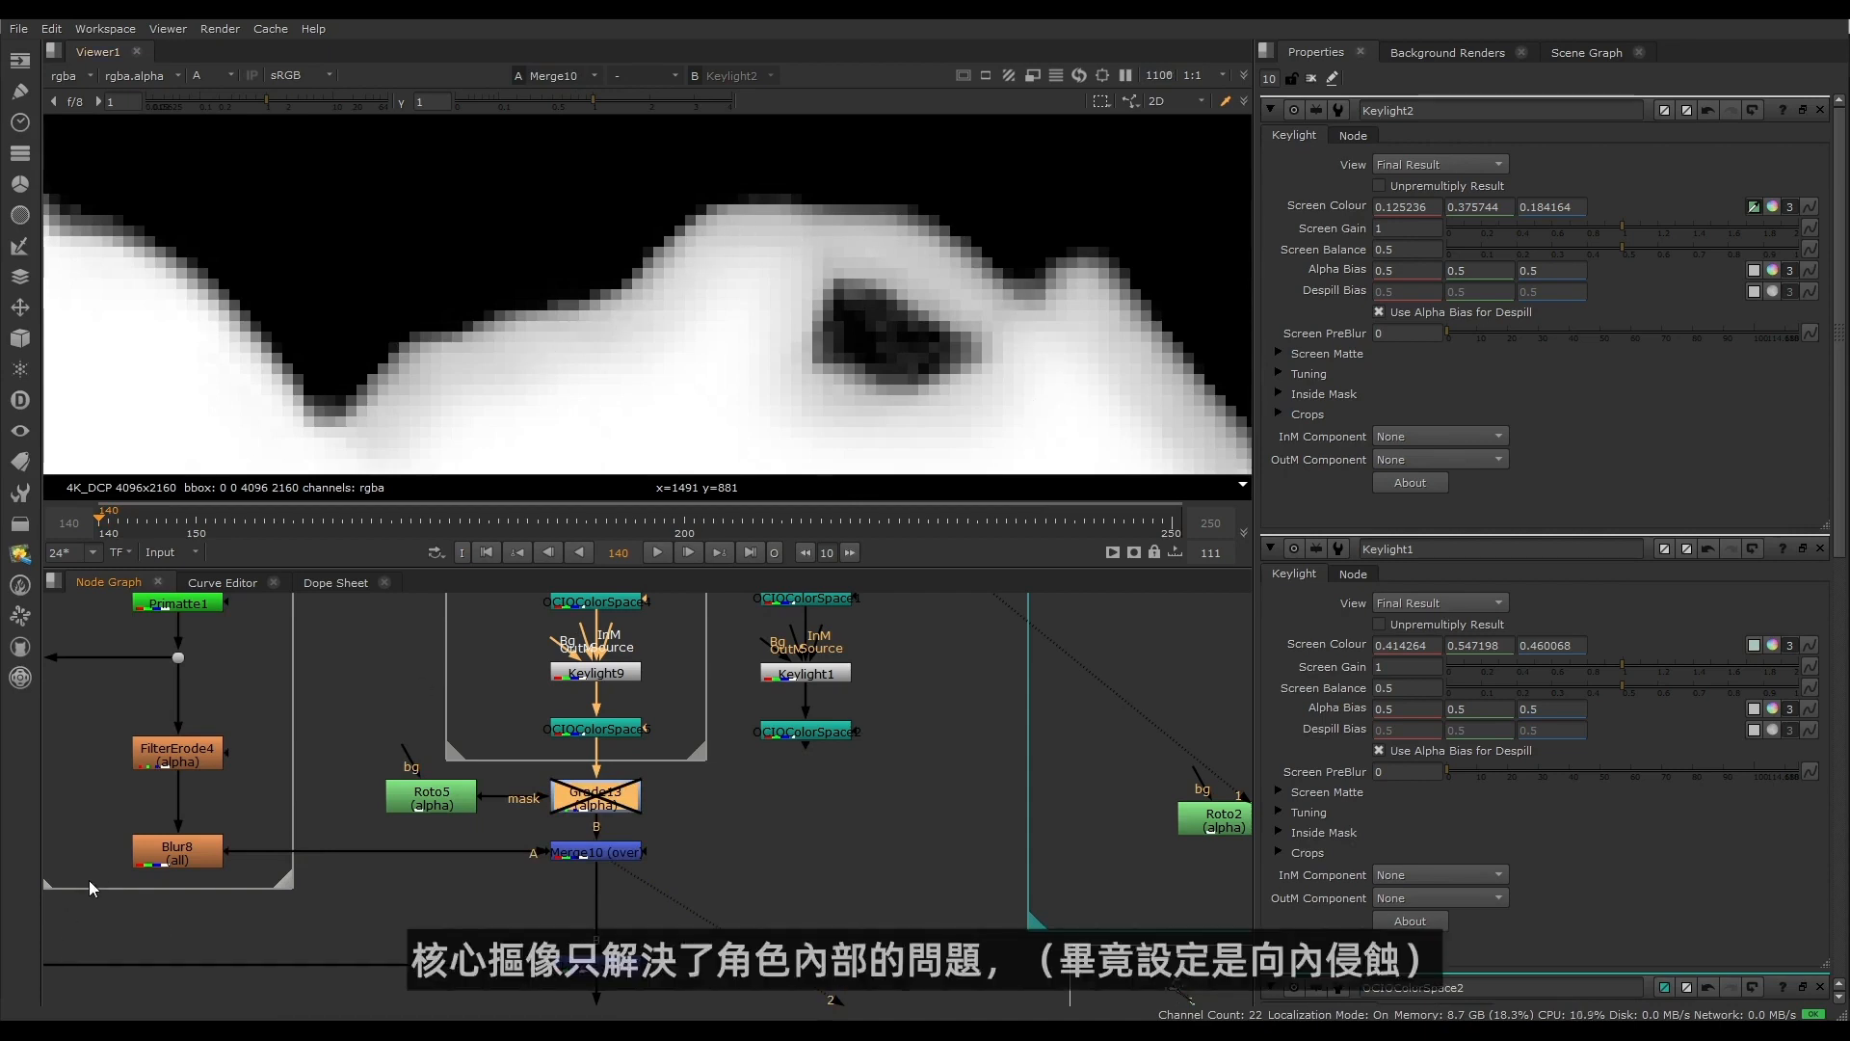
pyautogui.scroll(-4, 433, 357)
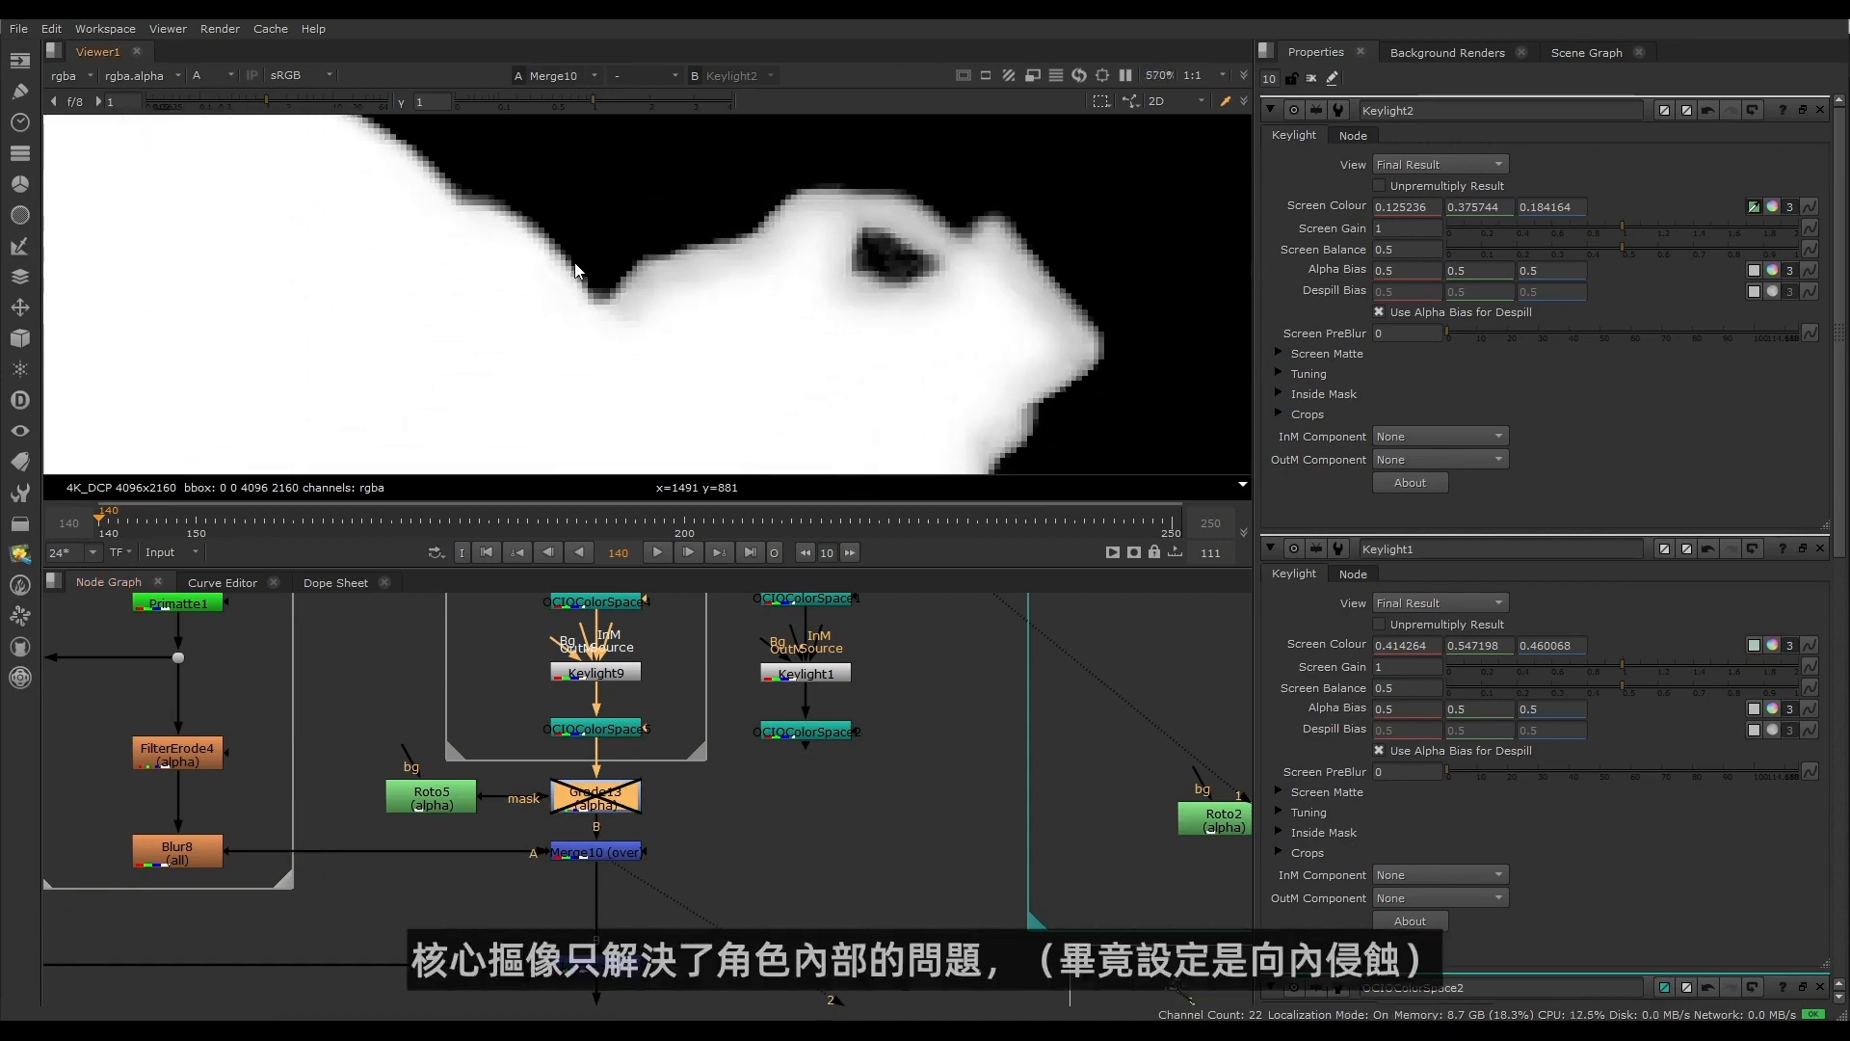
pyautogui.scroll(-2, 681, 289)
# Step: Add a Grade after the lower OCIOColorSpace under Keylight1, view it, and set its channels to alpha
pyautogui.click(819, 732)
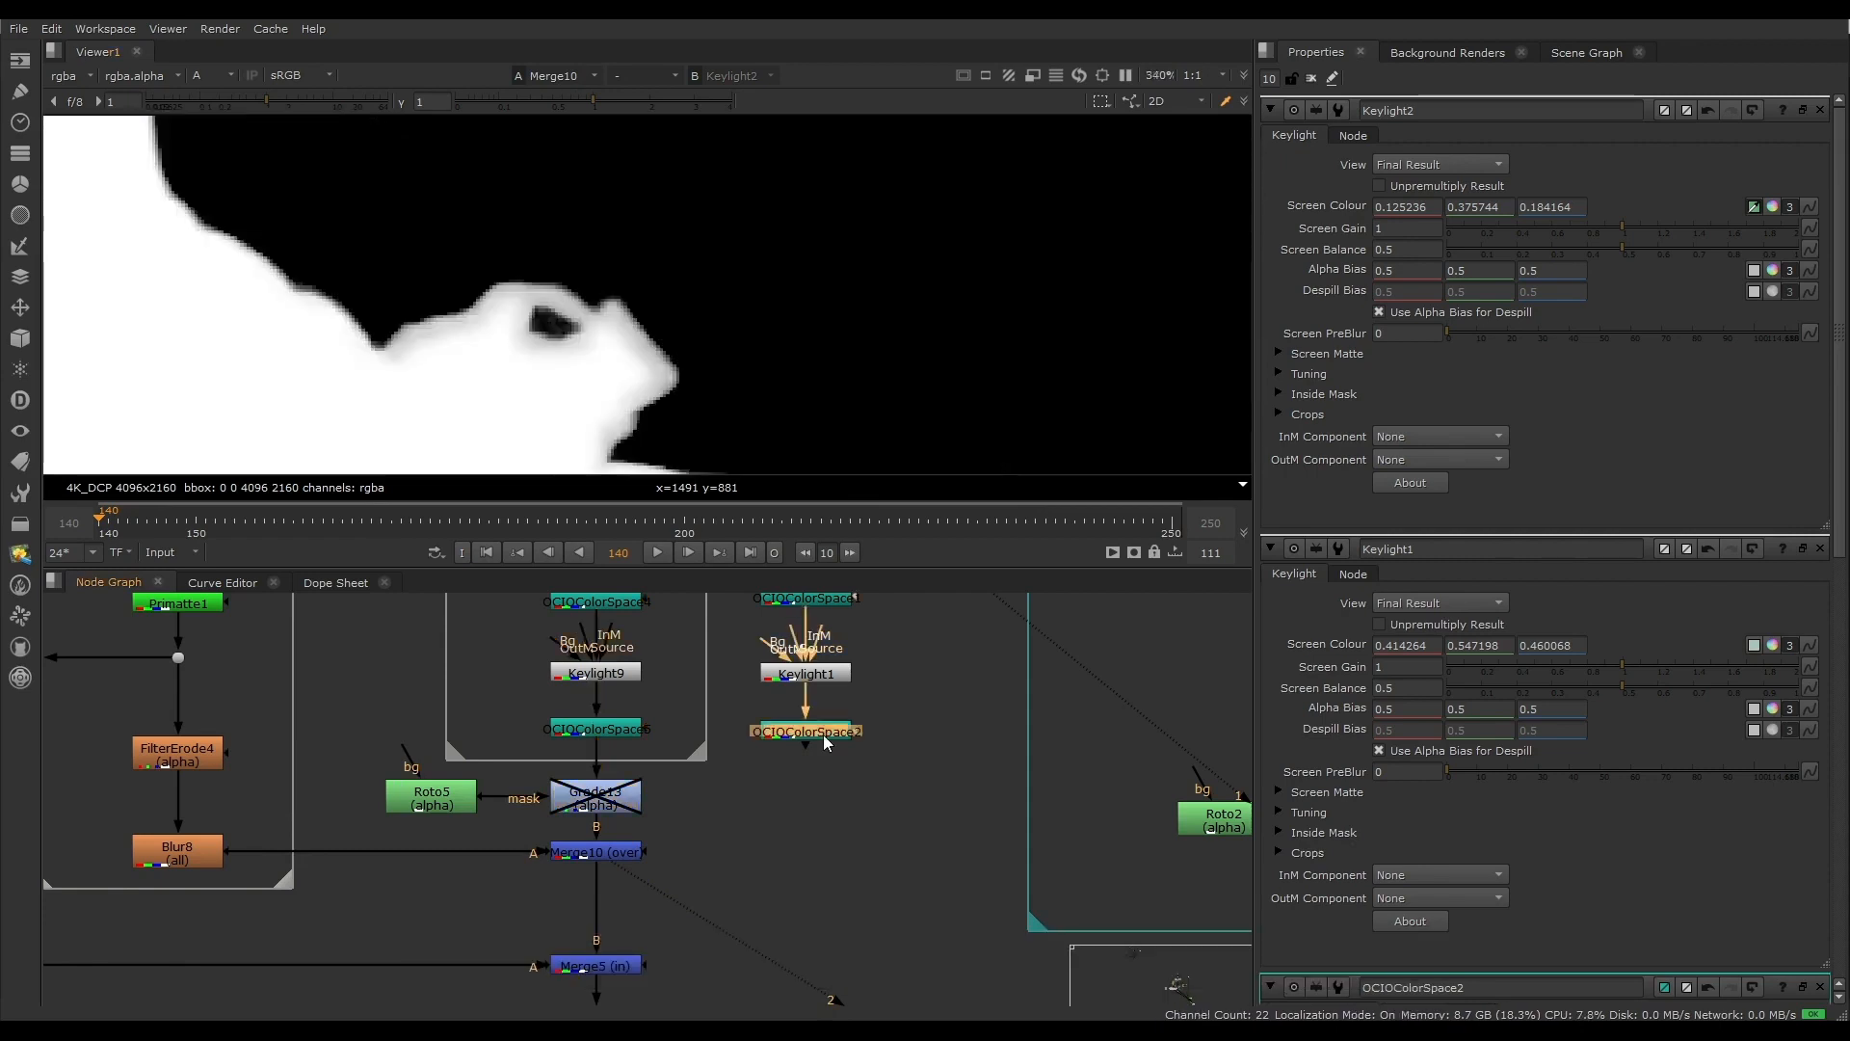
pyautogui.press('g')
pyautogui.press('1')
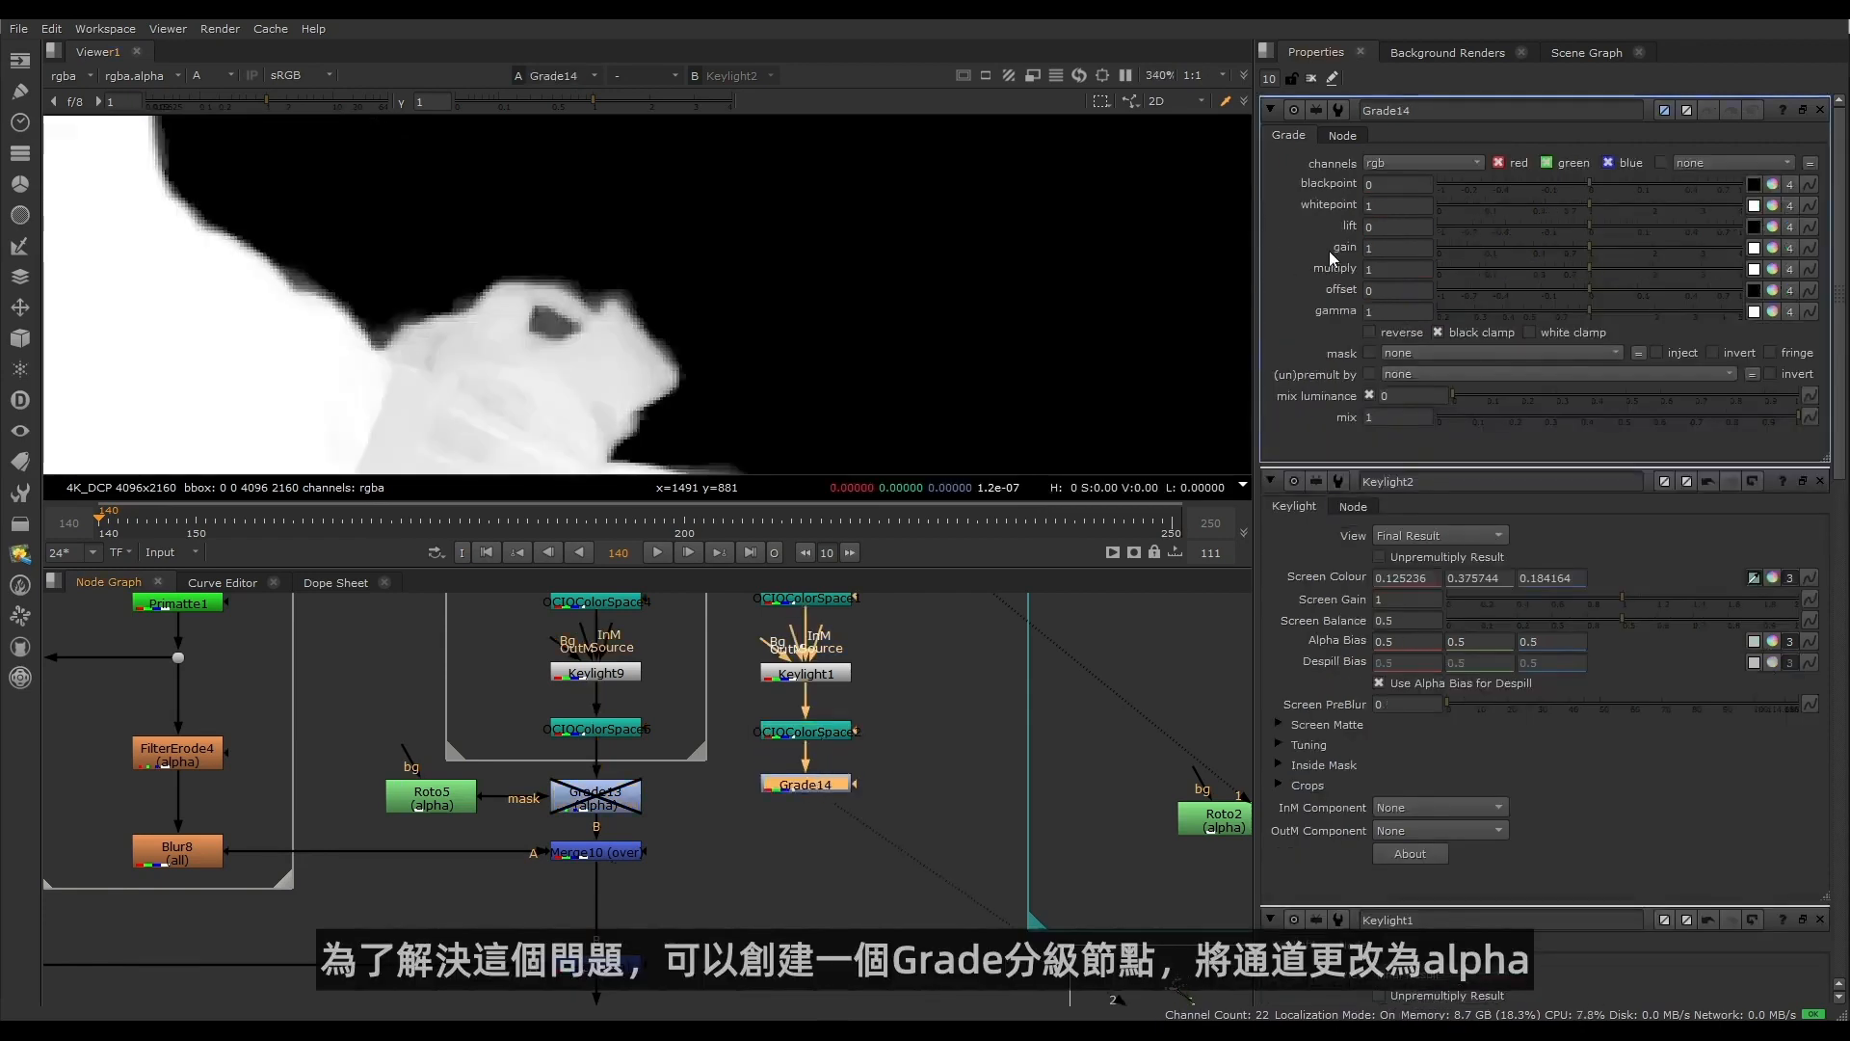
pyautogui.click(1420, 161)
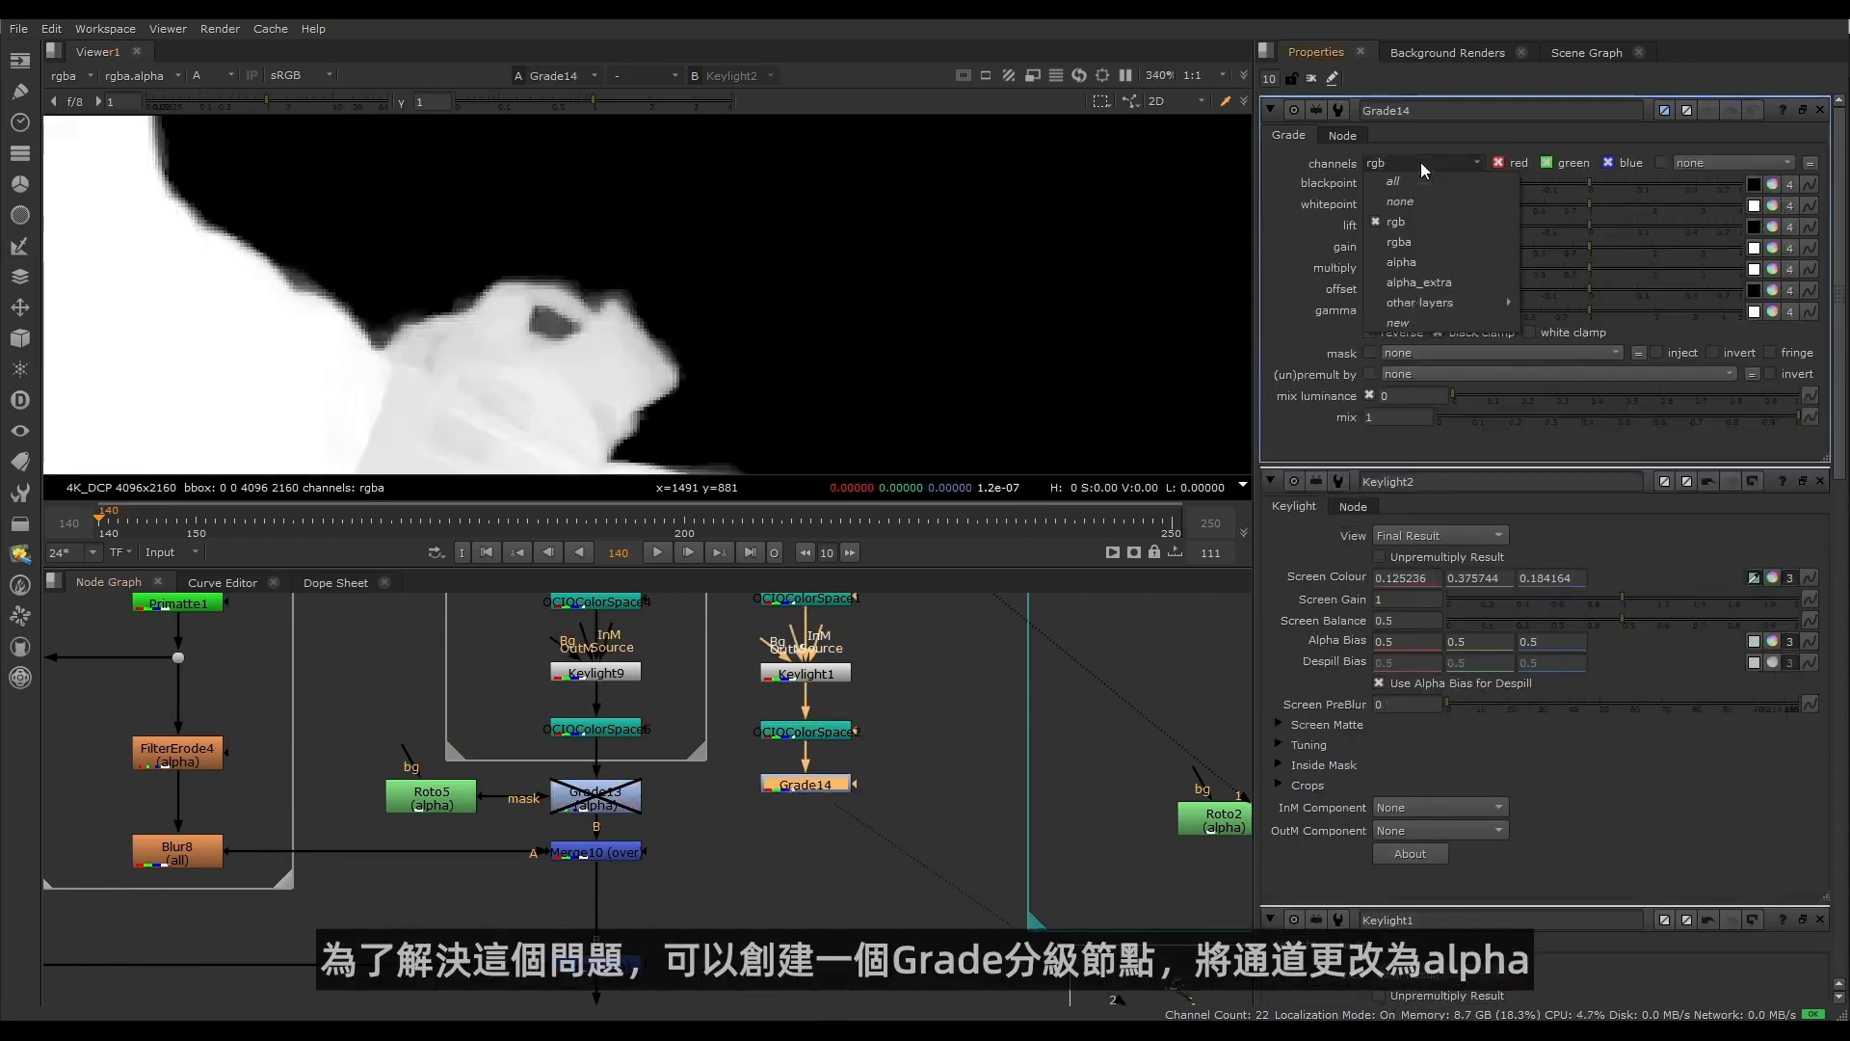
pyautogui.click(1402, 257)
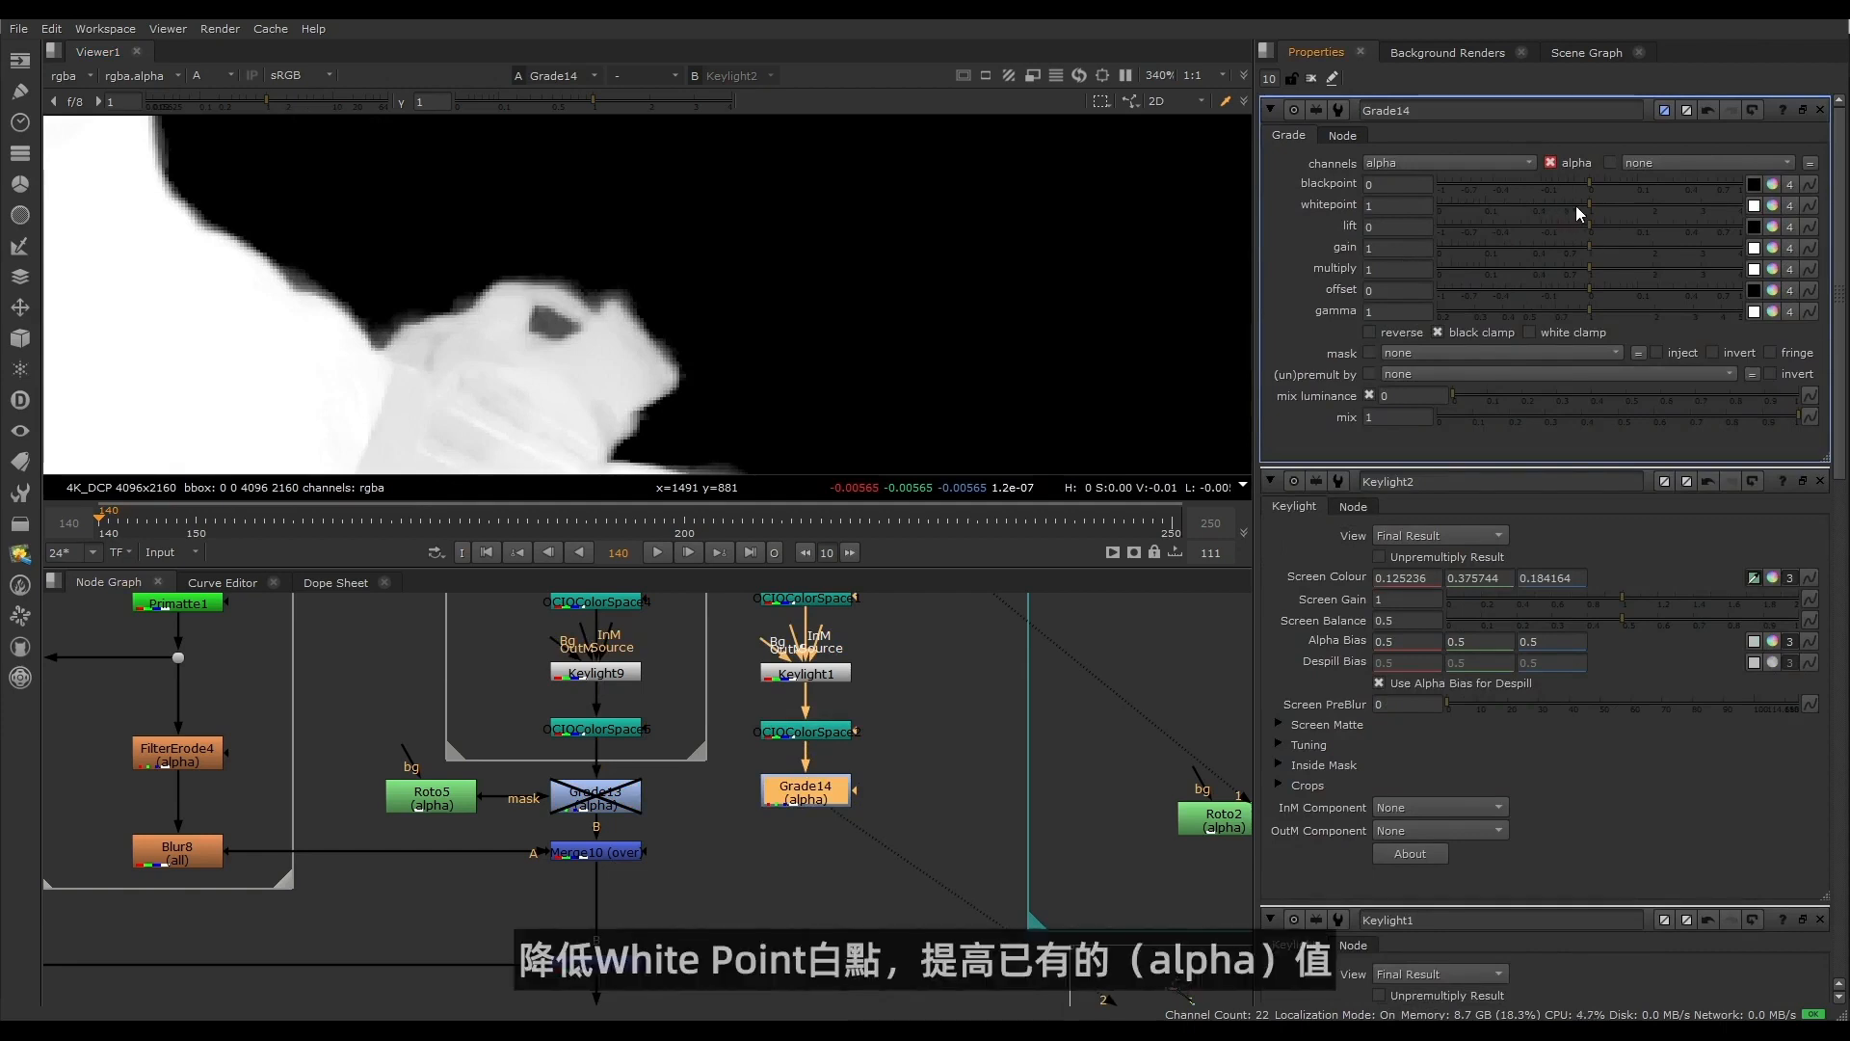
# Step: Set the new Grade's whitepoint to 0.59 and blackpoint to 0.075
pyautogui.moveTo(1576, 205); pyautogui.dragTo(1556, 205)
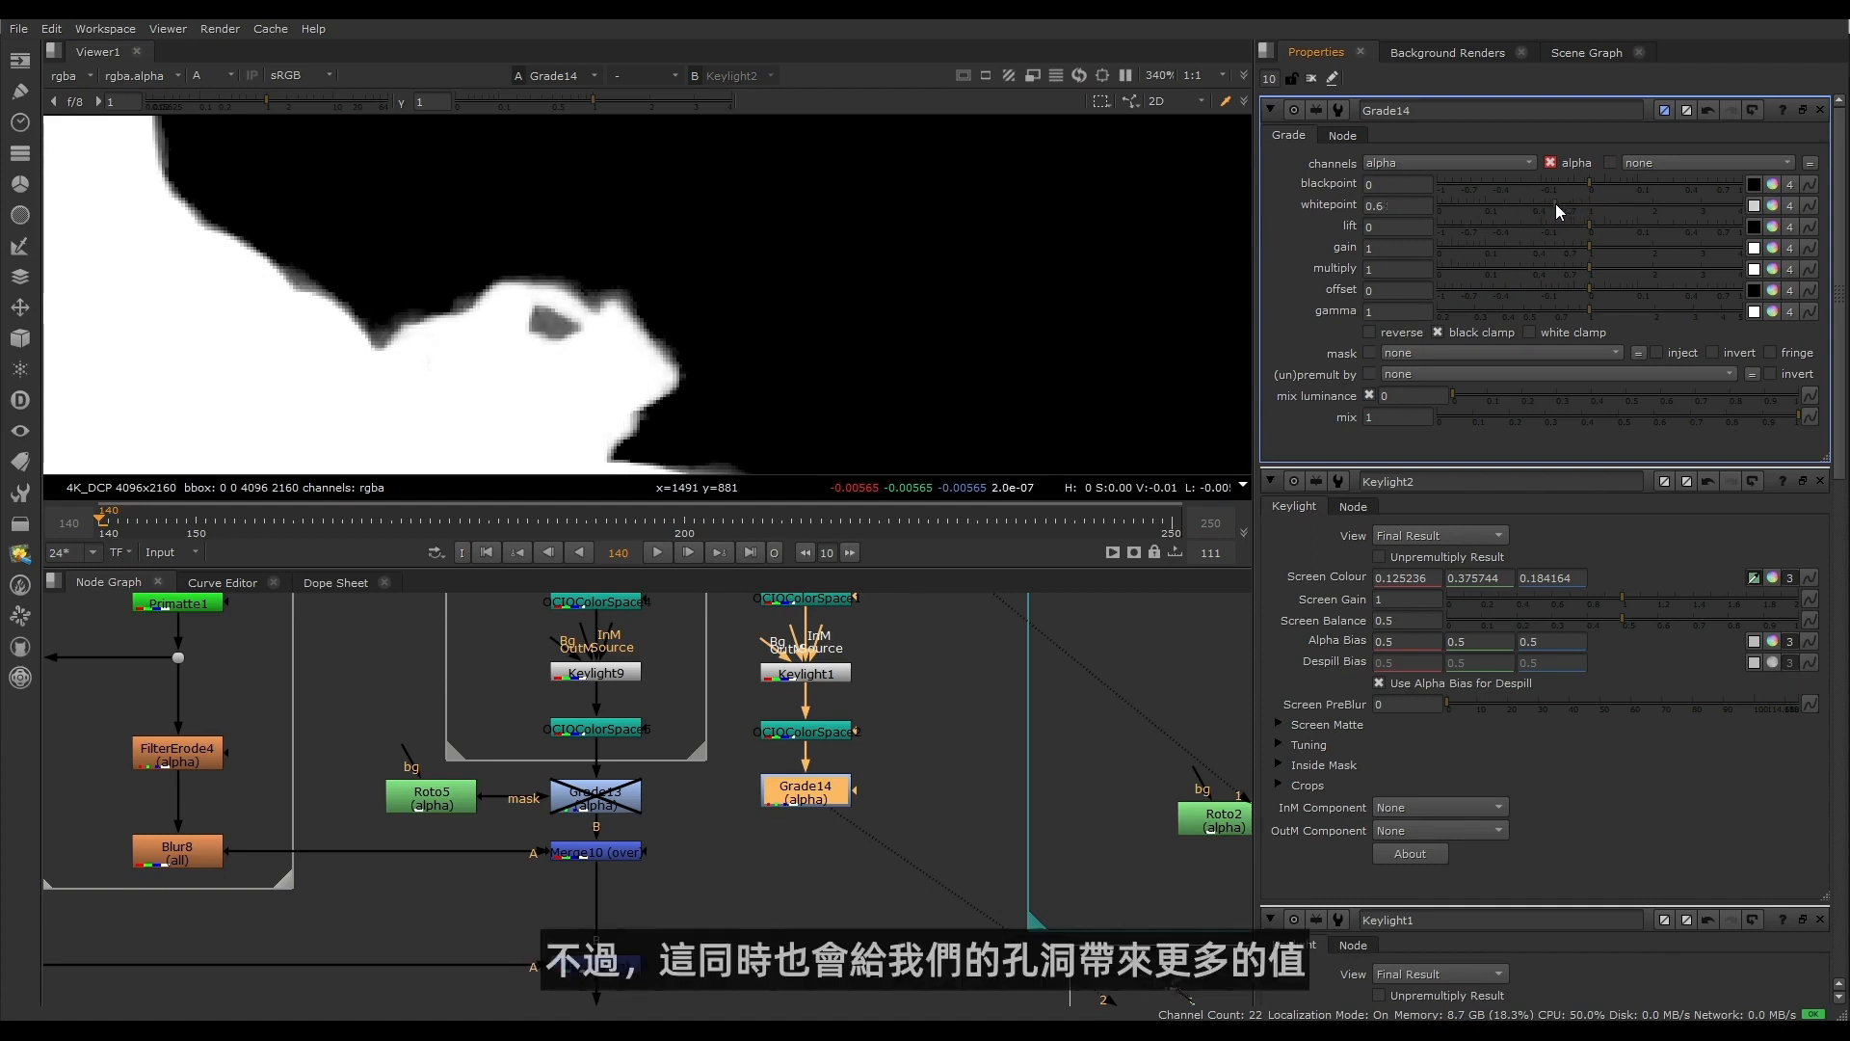
pyautogui.scroll(4, 555, 345)
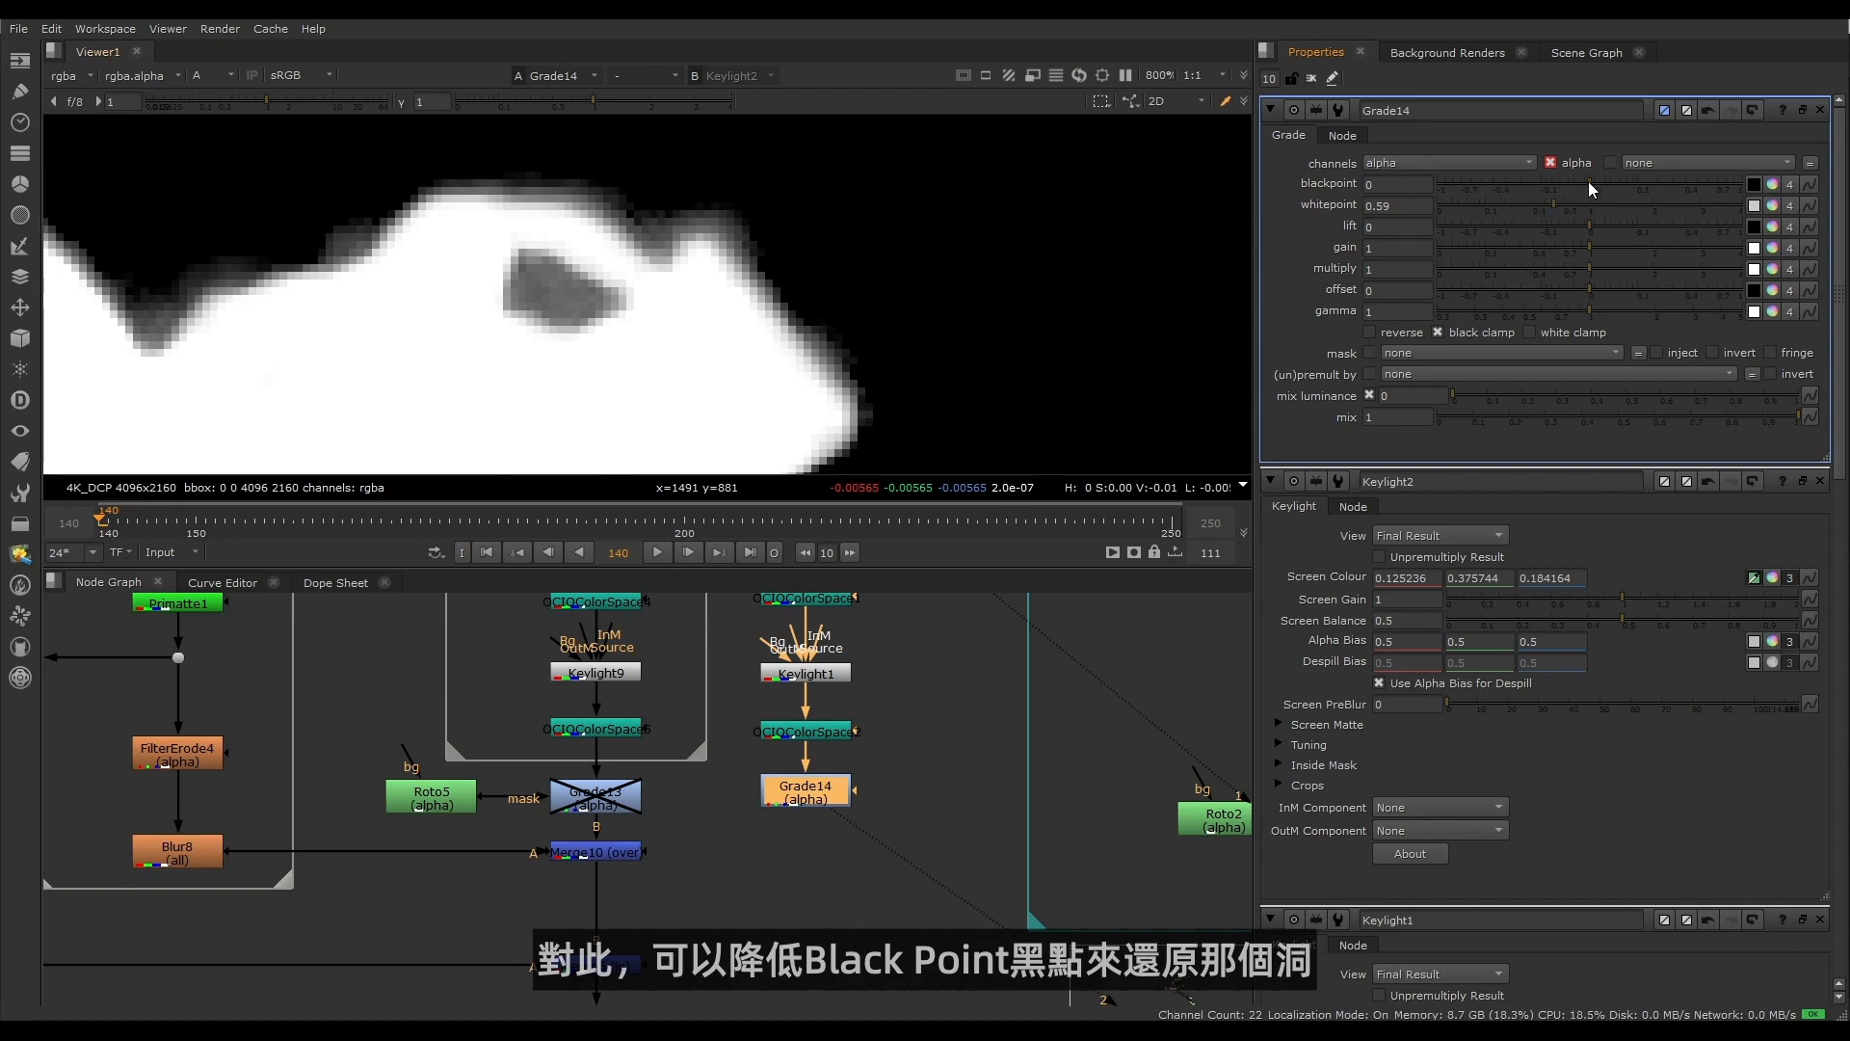
pyautogui.moveTo(1592, 181); pyautogui.dragTo(1633, 182)
pyautogui.scroll(-5, 766, 258)
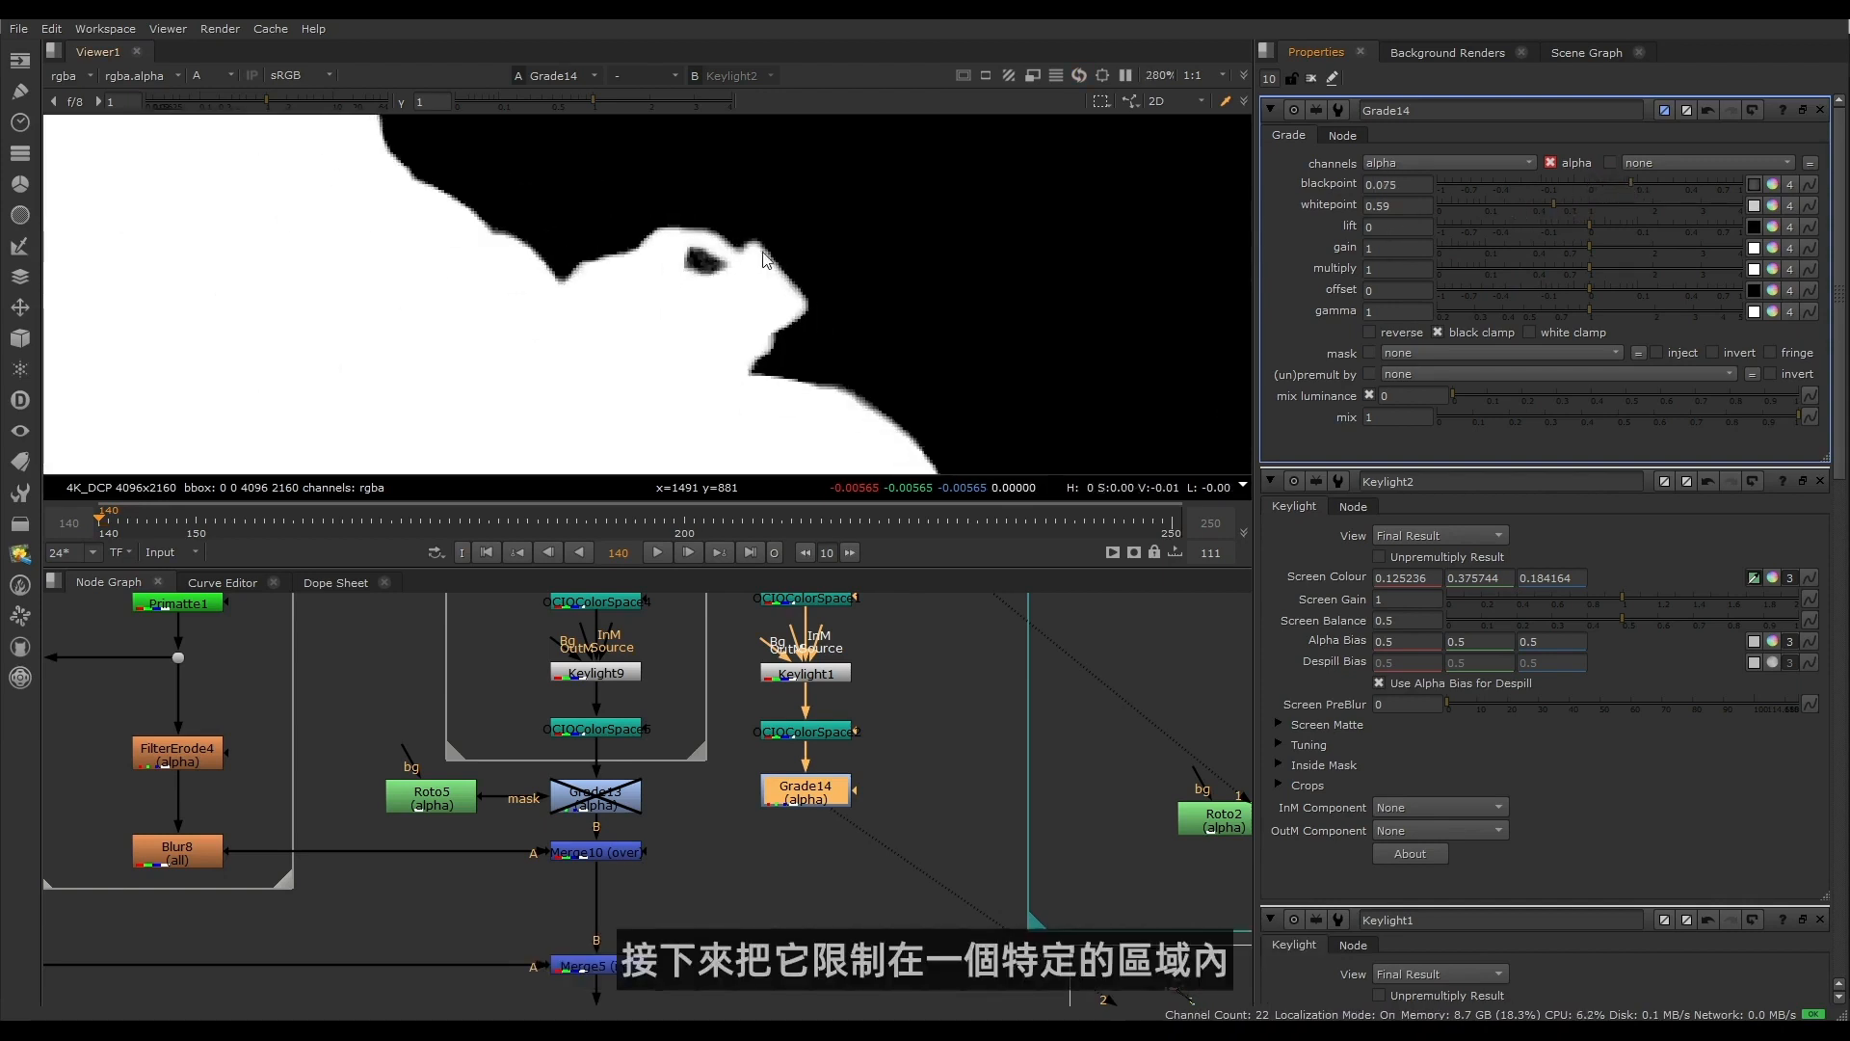
# Step: Add a Roto, connect it as the new Grade's mask, and draw a closed four-point shape around the holed object at the shoulder
pyautogui.click(917, 755)
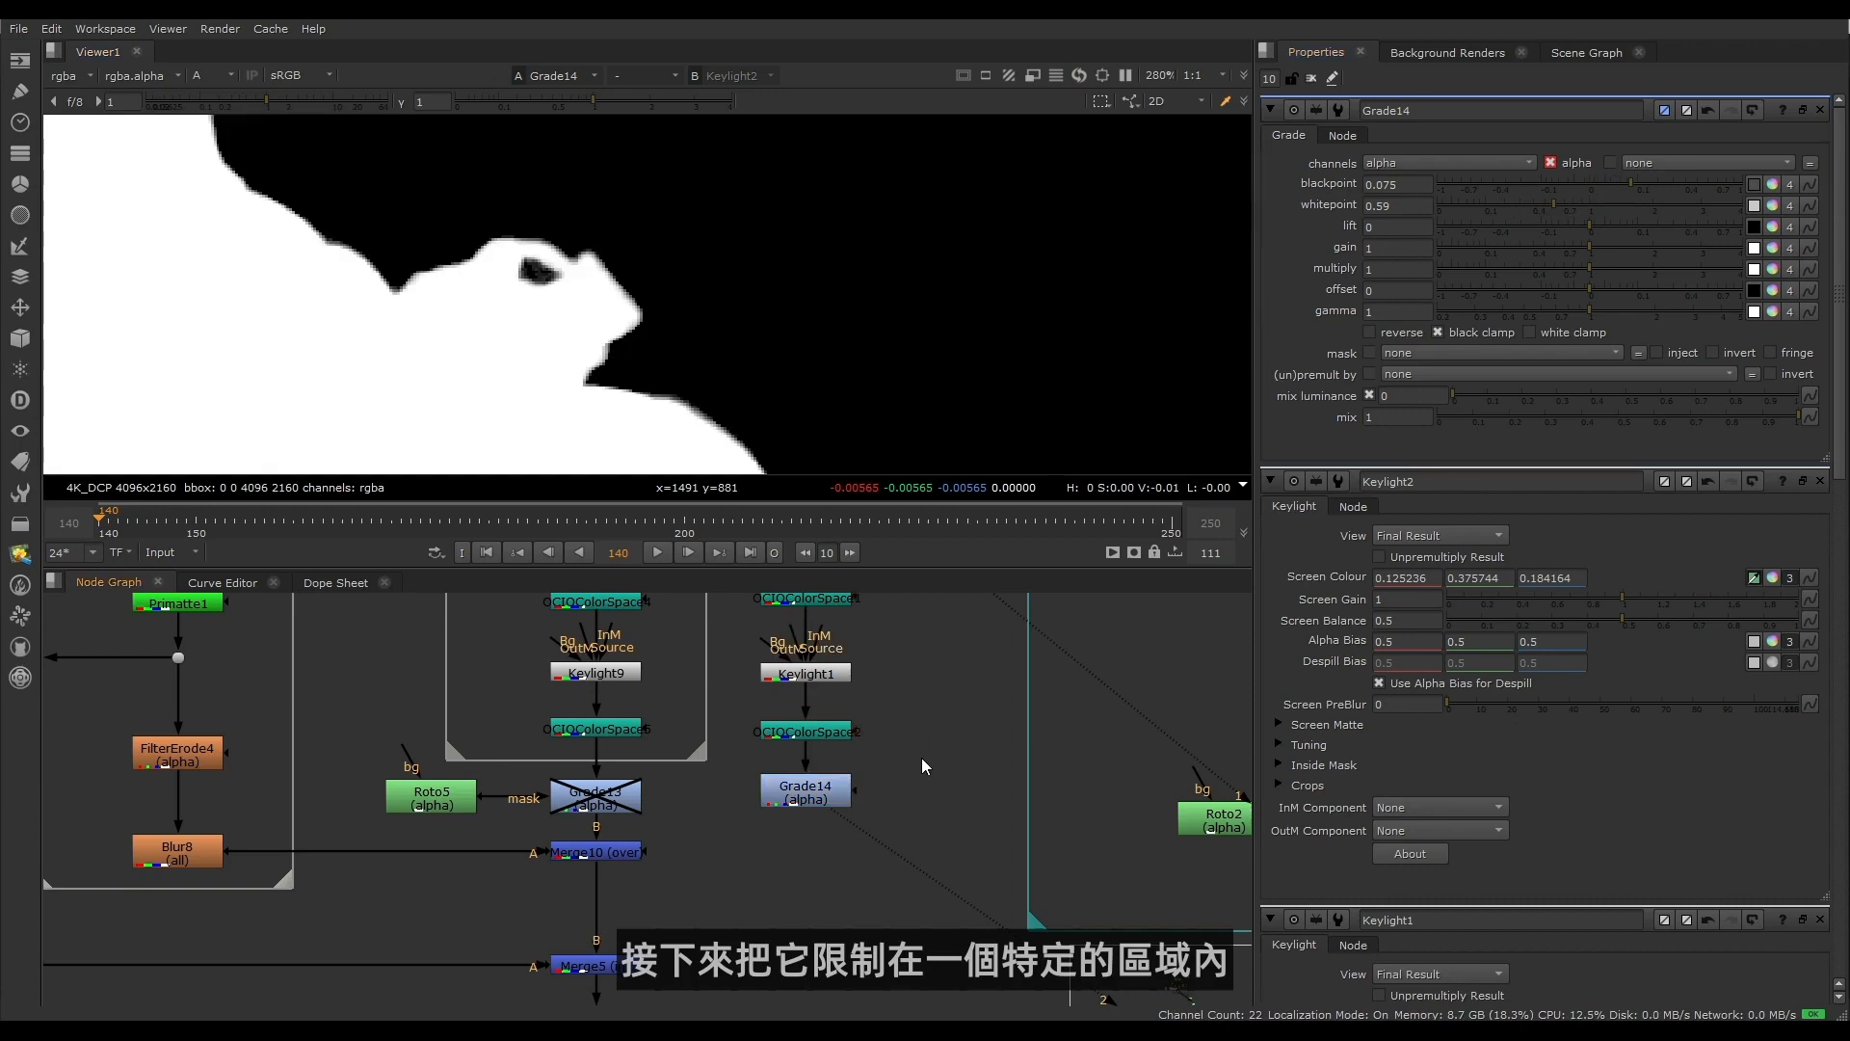
pyautogui.press('o')
pyautogui.moveTo(858, 789); pyautogui.dragTo(906, 749)
pyautogui.click(361, 165)
pyautogui.click(277, 380)
pyautogui.click(647, 460)
pyautogui.moveTo(756, 214); pyautogui.dragTo(787, 222)
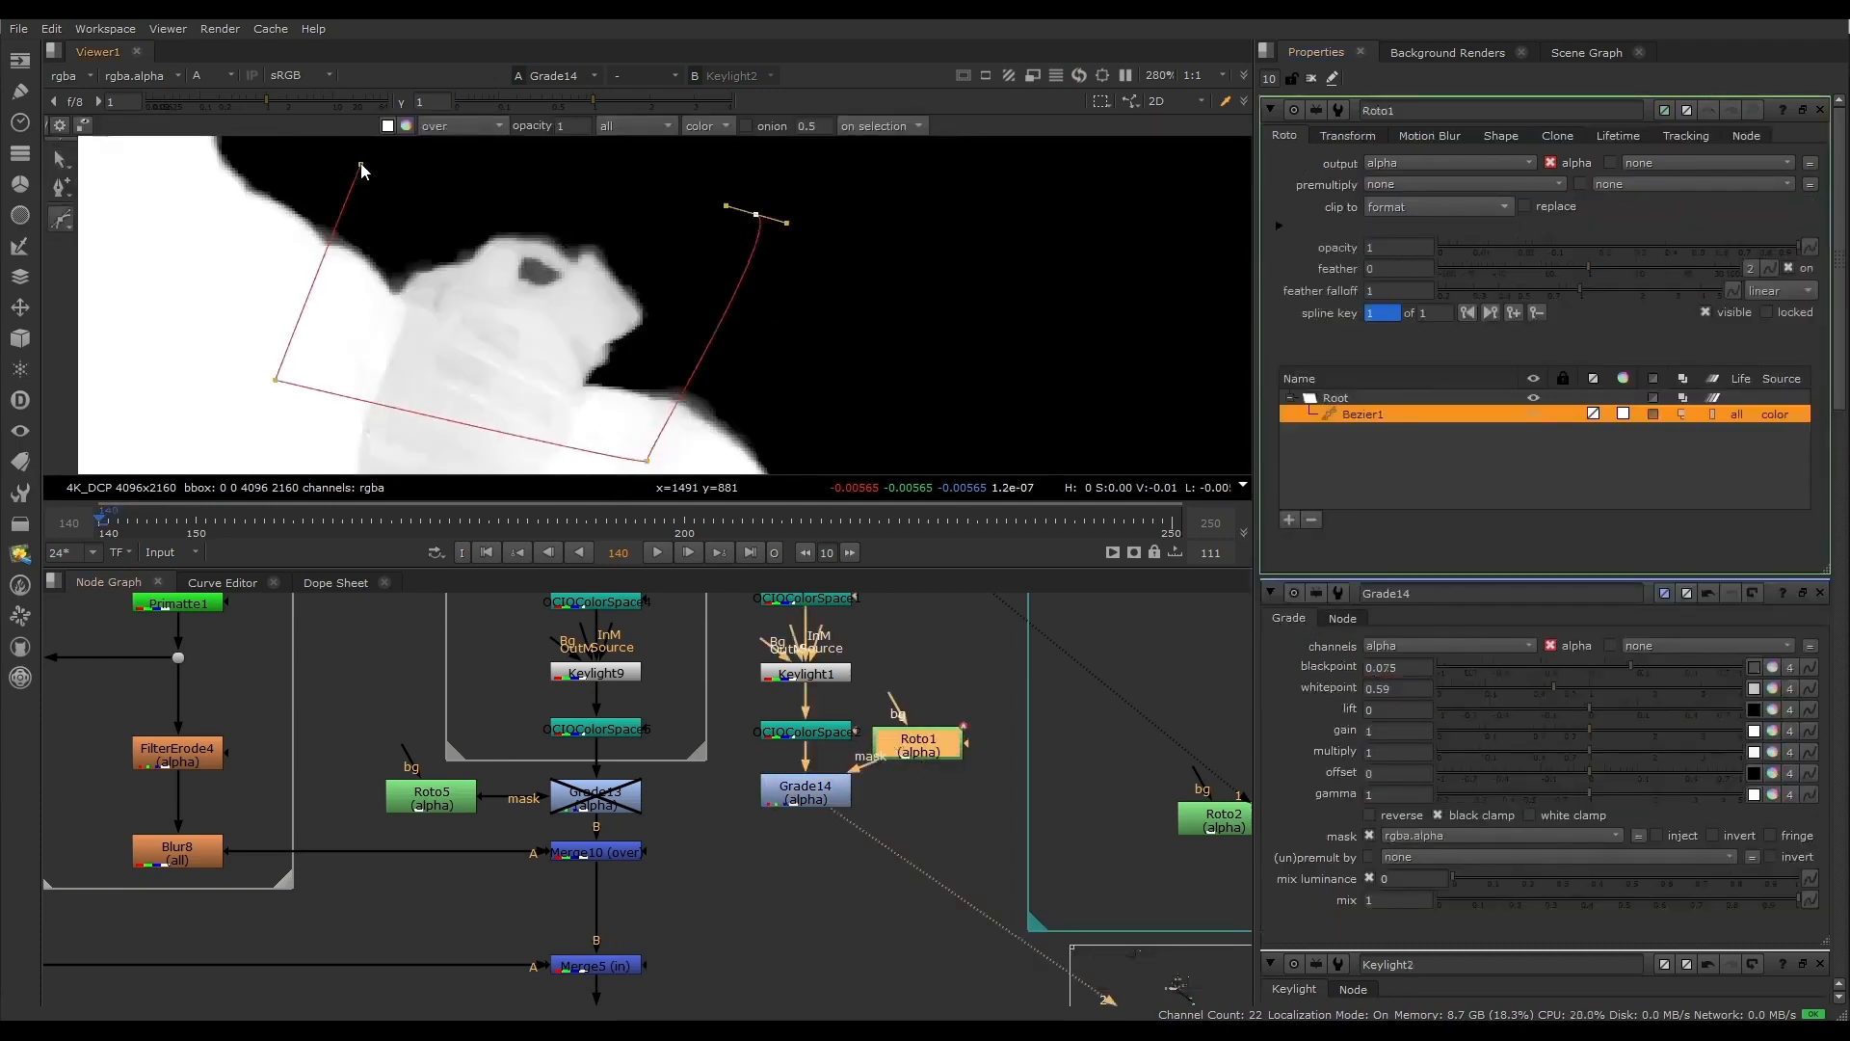
pyautogui.click(361, 166)
# Step: Disconnect the Roto from the Grade's mask and toggle the Grade to examine its effect on the top of the head
pyautogui.moveTo(911, 739); pyautogui.dragTo(884, 705)
pyautogui.scroll(-6, 425, 359)
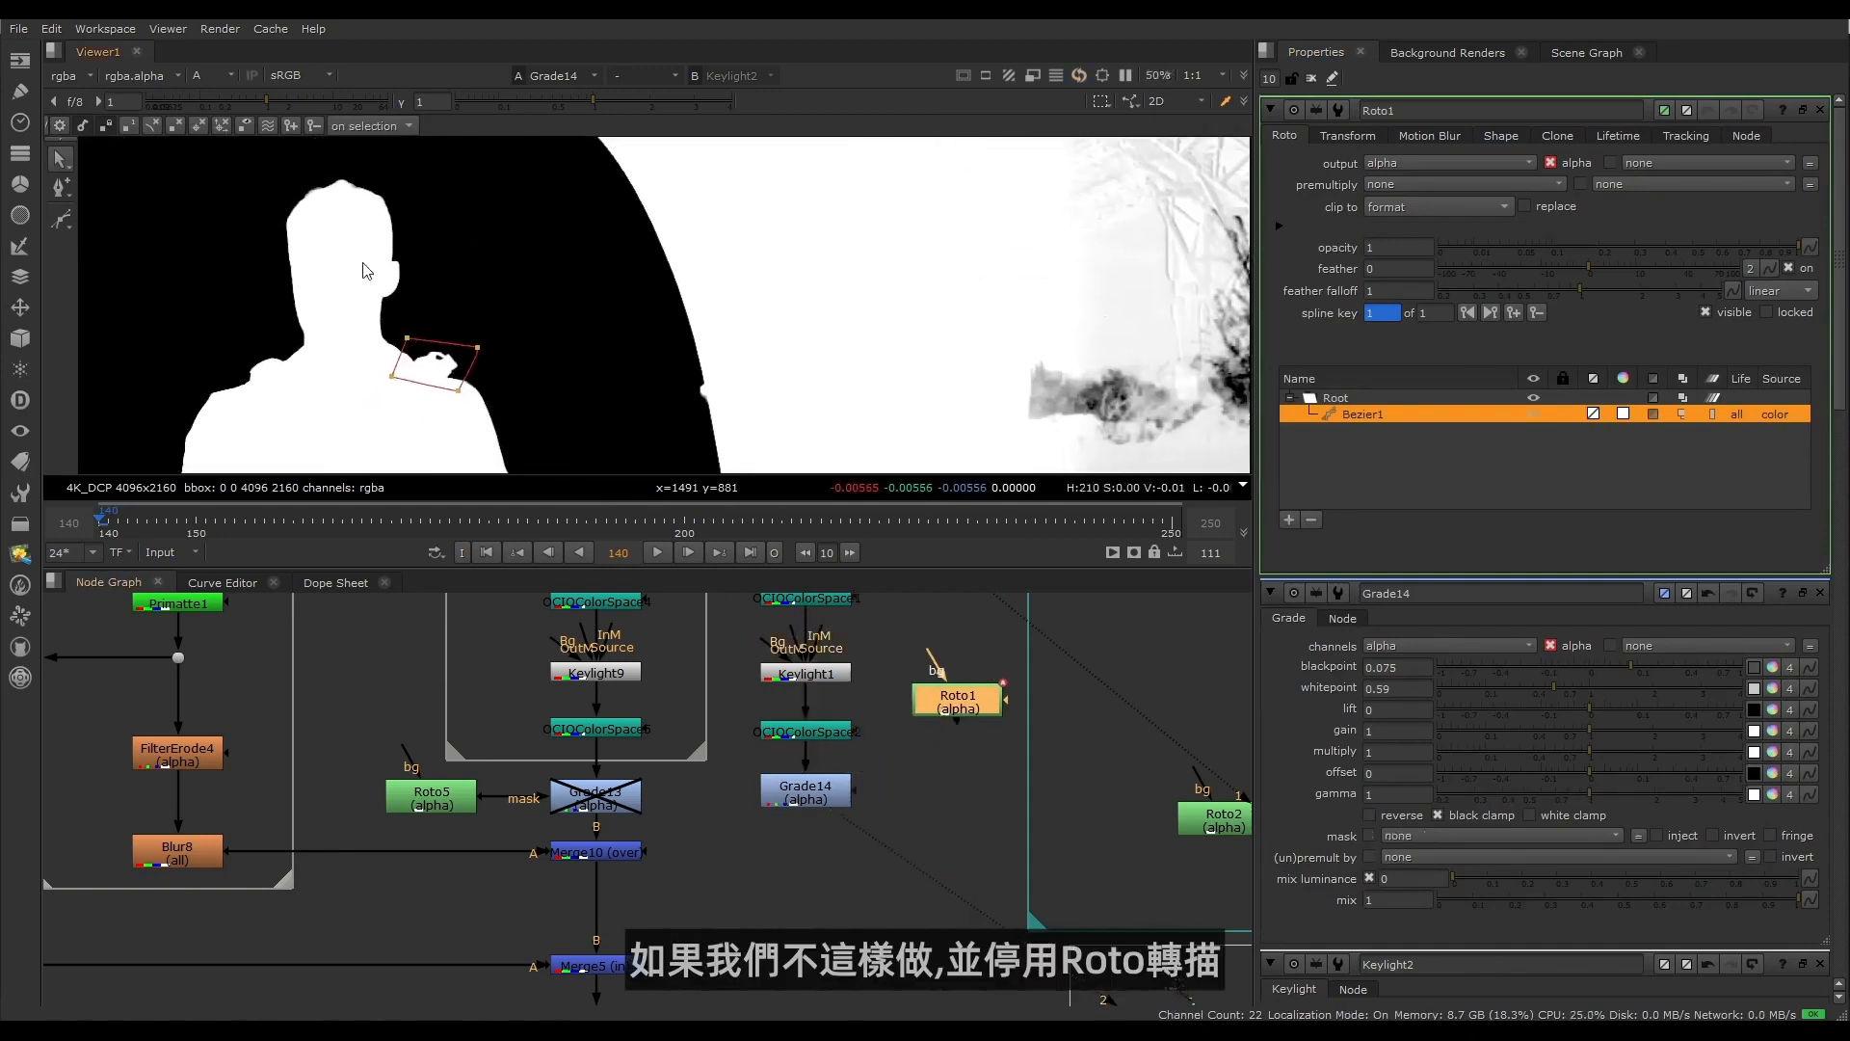
pyautogui.scroll(6, 339, 299)
pyautogui.click(815, 796)
pyautogui.press('d')
pyautogui.press('d')
pyautogui.press('d')
pyautogui.press('d')
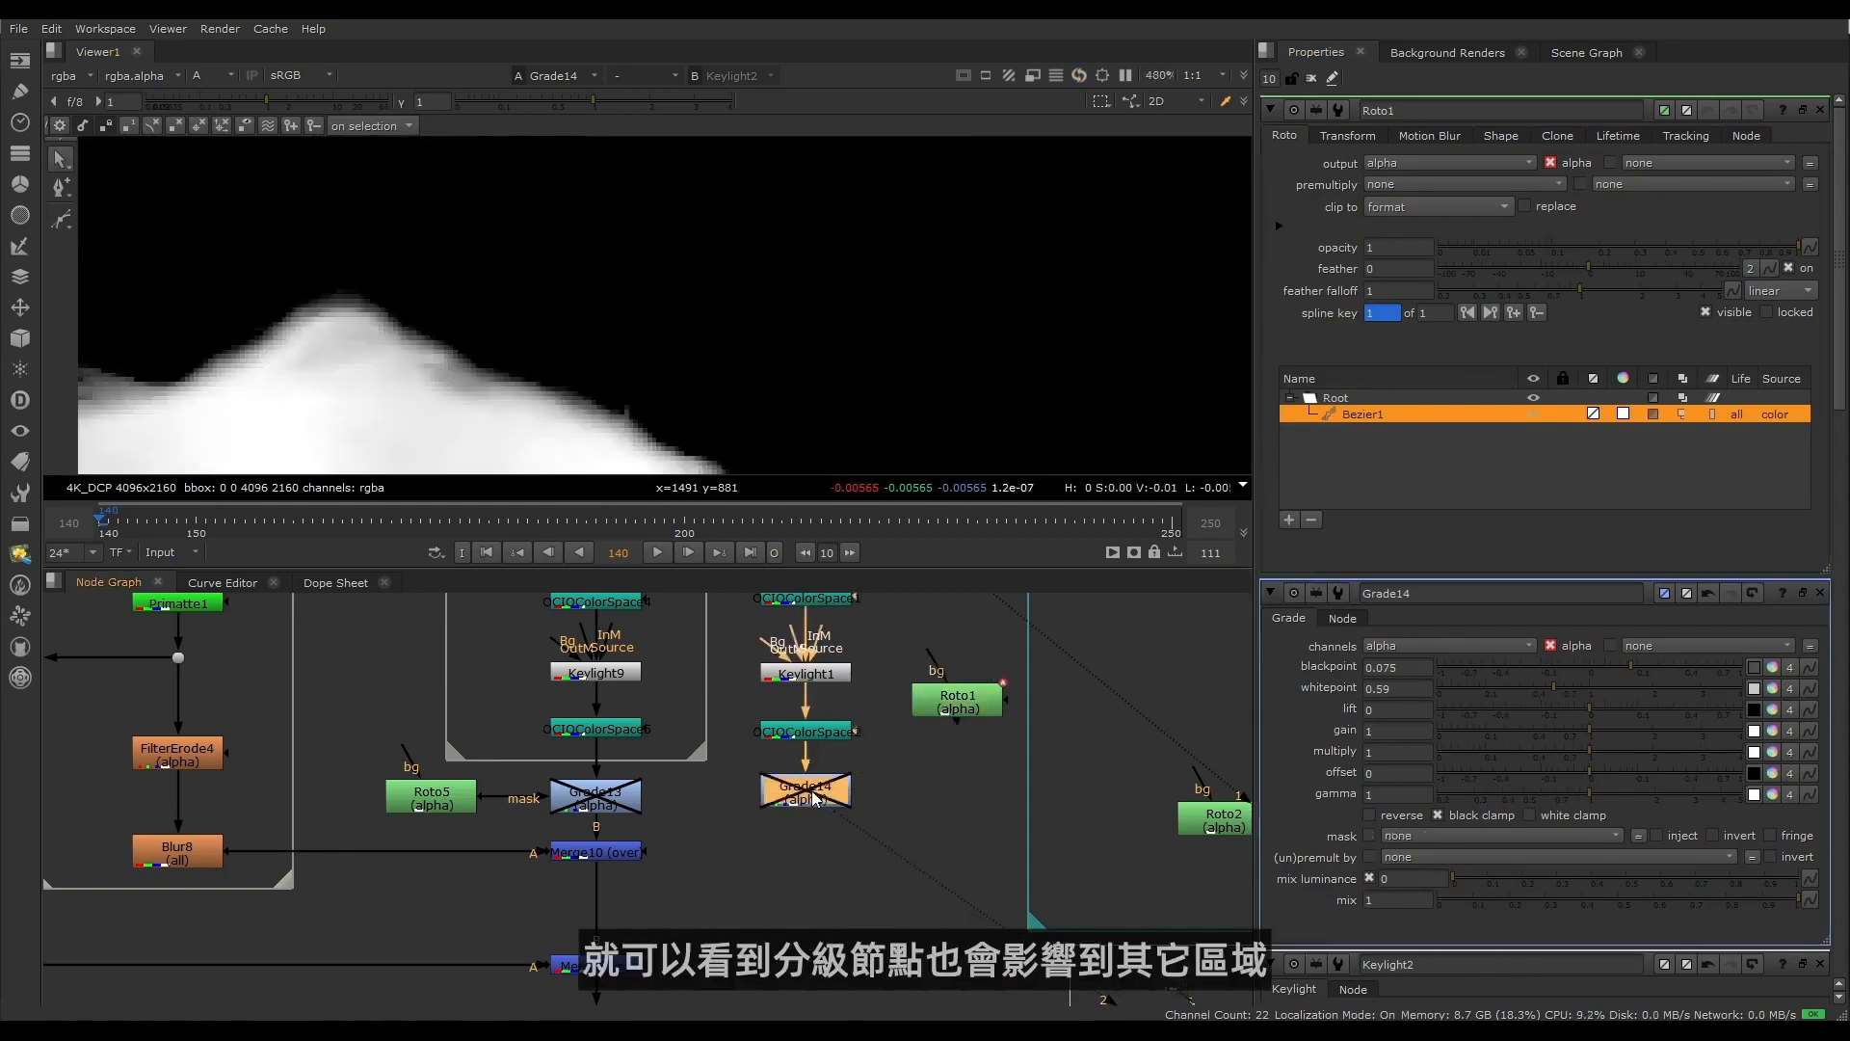
pyautogui.scroll(-8, 349, 424)
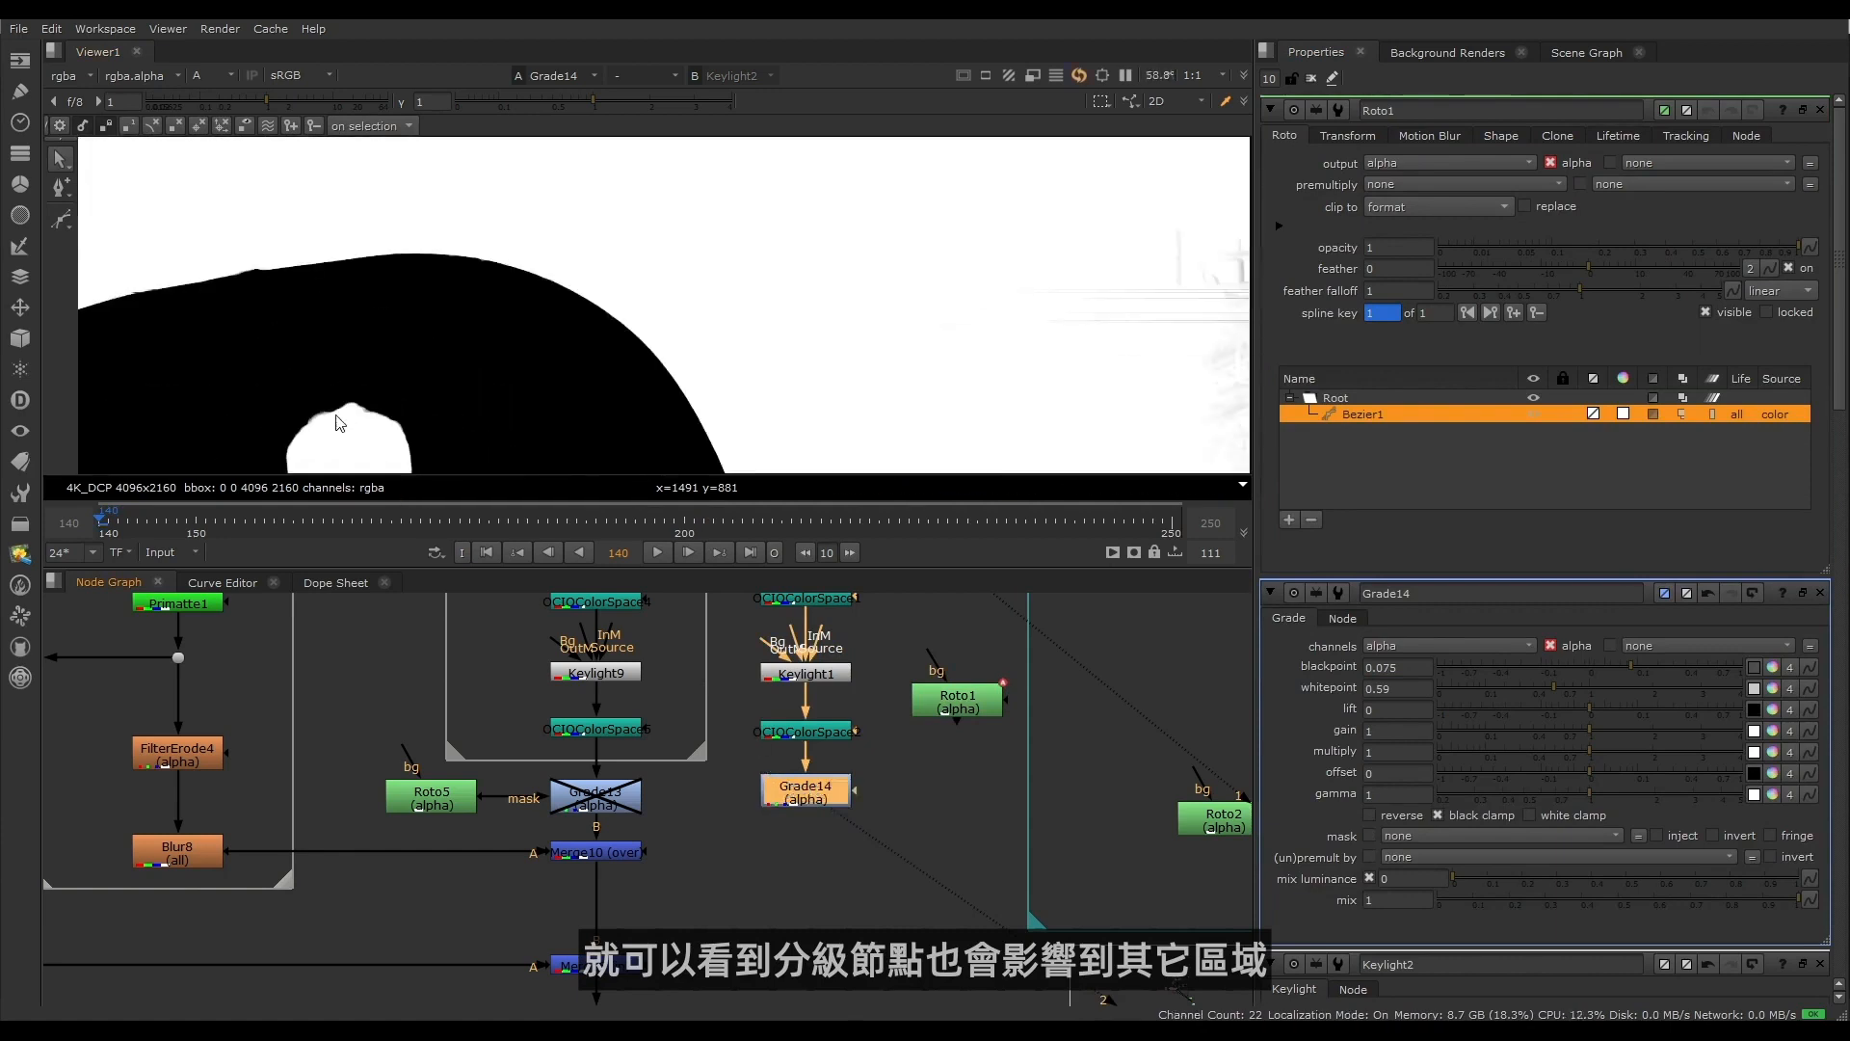
# Step: Toggle the unmasked Grade off and on to compare the soft alpha edge along the side of the head
pyautogui.scroll(8, 446, 183)
pyautogui.press('d')
pyautogui.scroll(1, 738, 347)
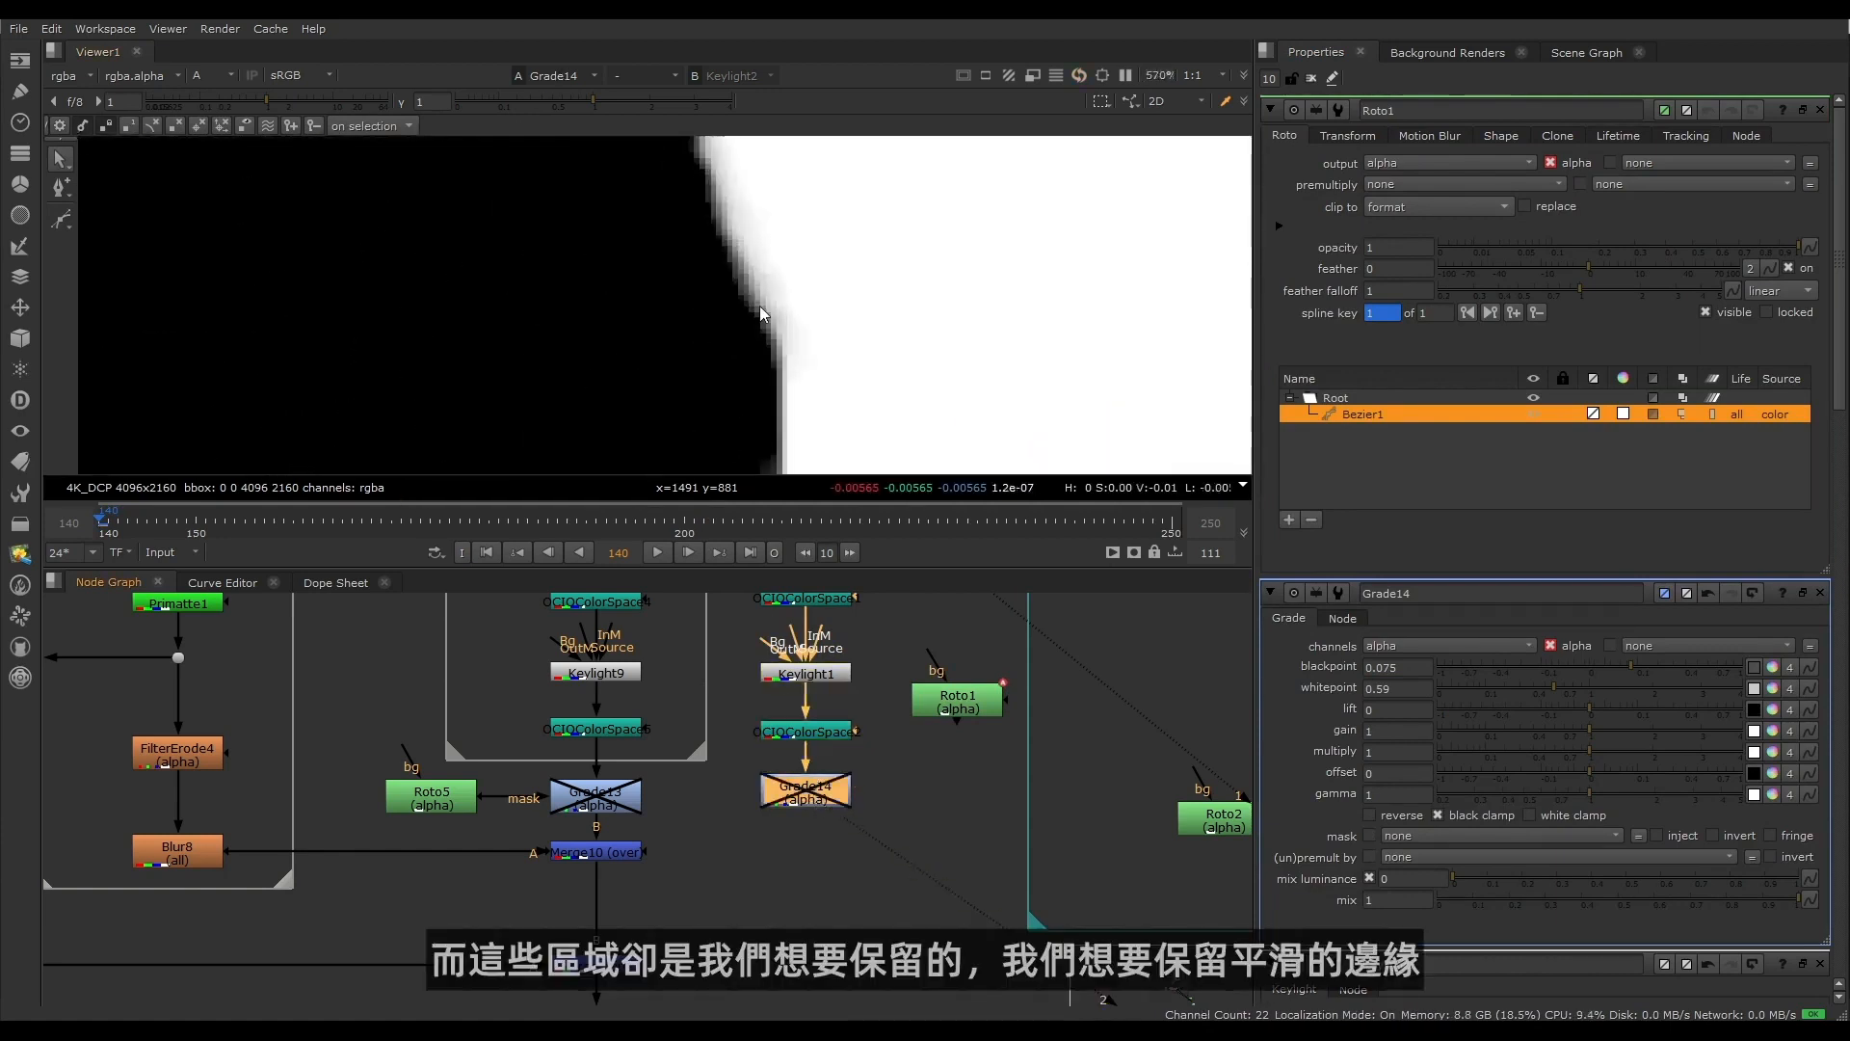
pyautogui.press('d')
pyautogui.press('d')
pyautogui.press('d')
pyautogui.press('d')
pyautogui.press('d')
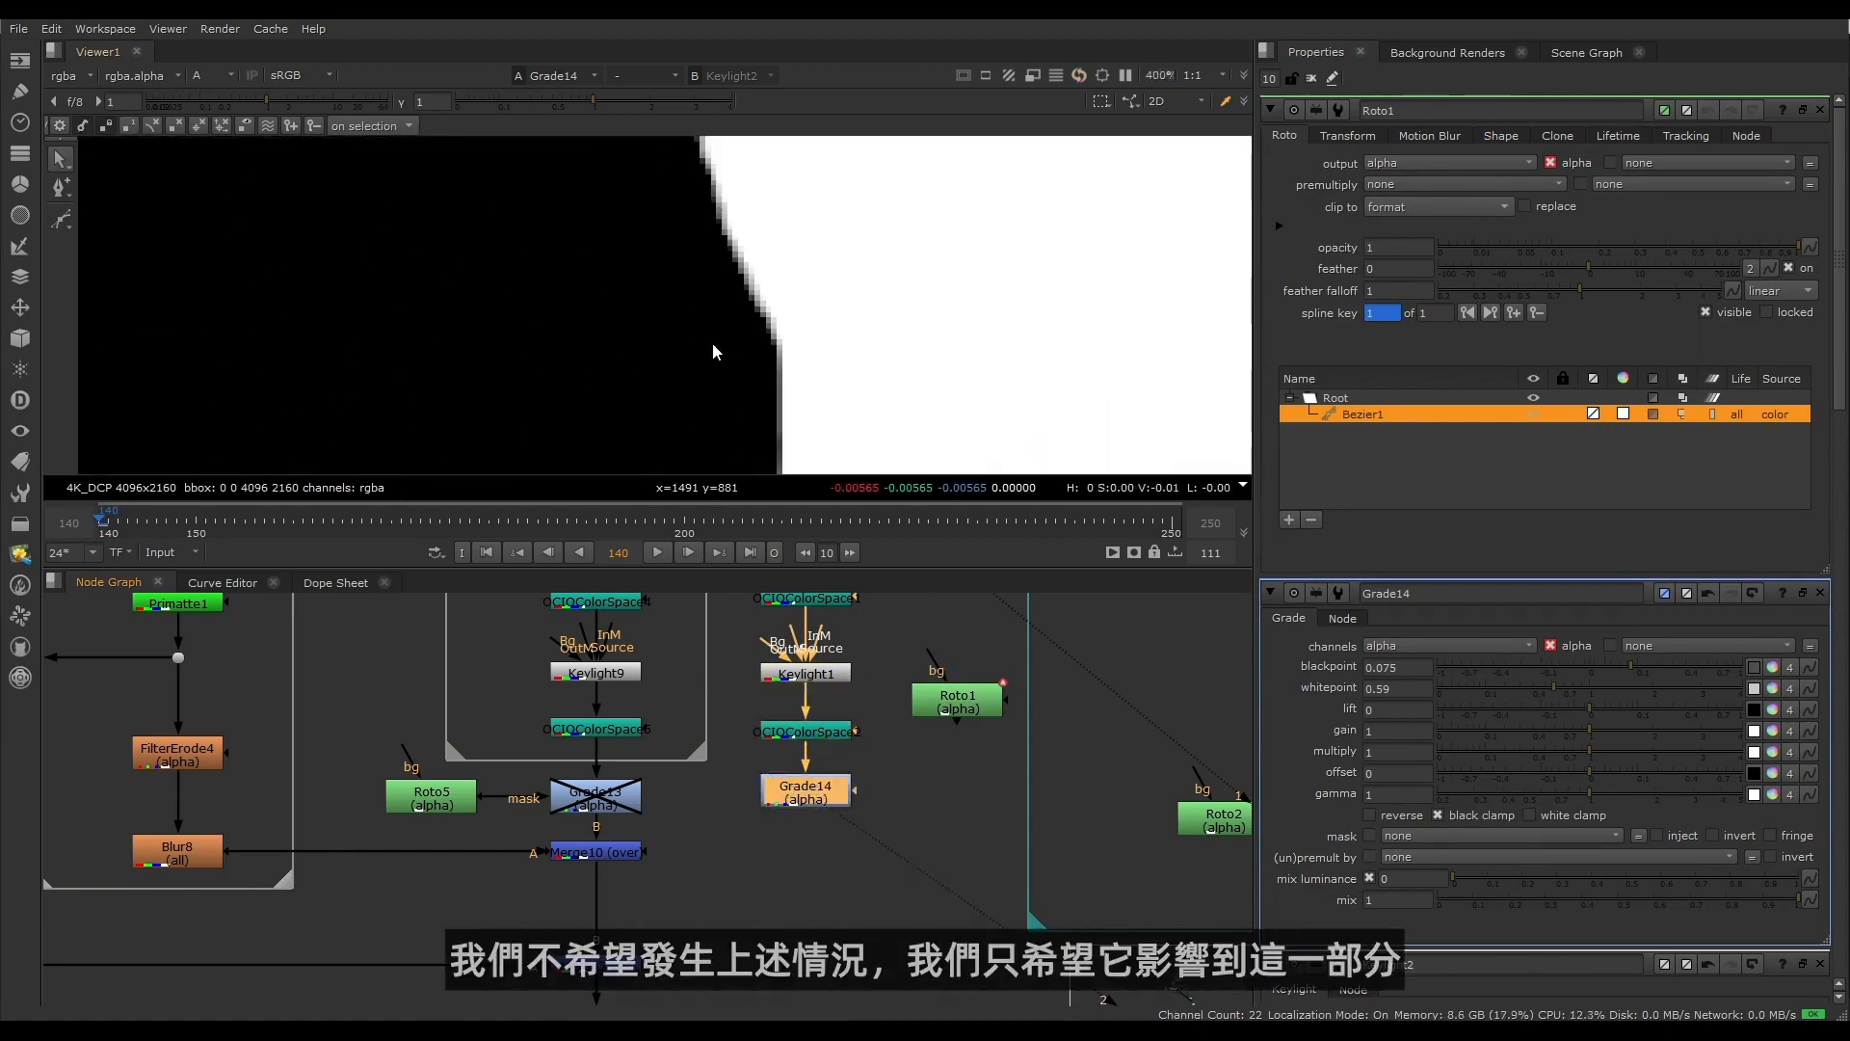
# Step: Re-enable Grade13 and reconnect the Roto as the mask of the Grade under Keylight1's colour conversion
pyautogui.scroll(-5, 718, 349)
pyautogui.moveTo(884, 363); pyautogui.dragTo(628, 264, button='middle')
pyautogui.scroll(3, 821, 306)
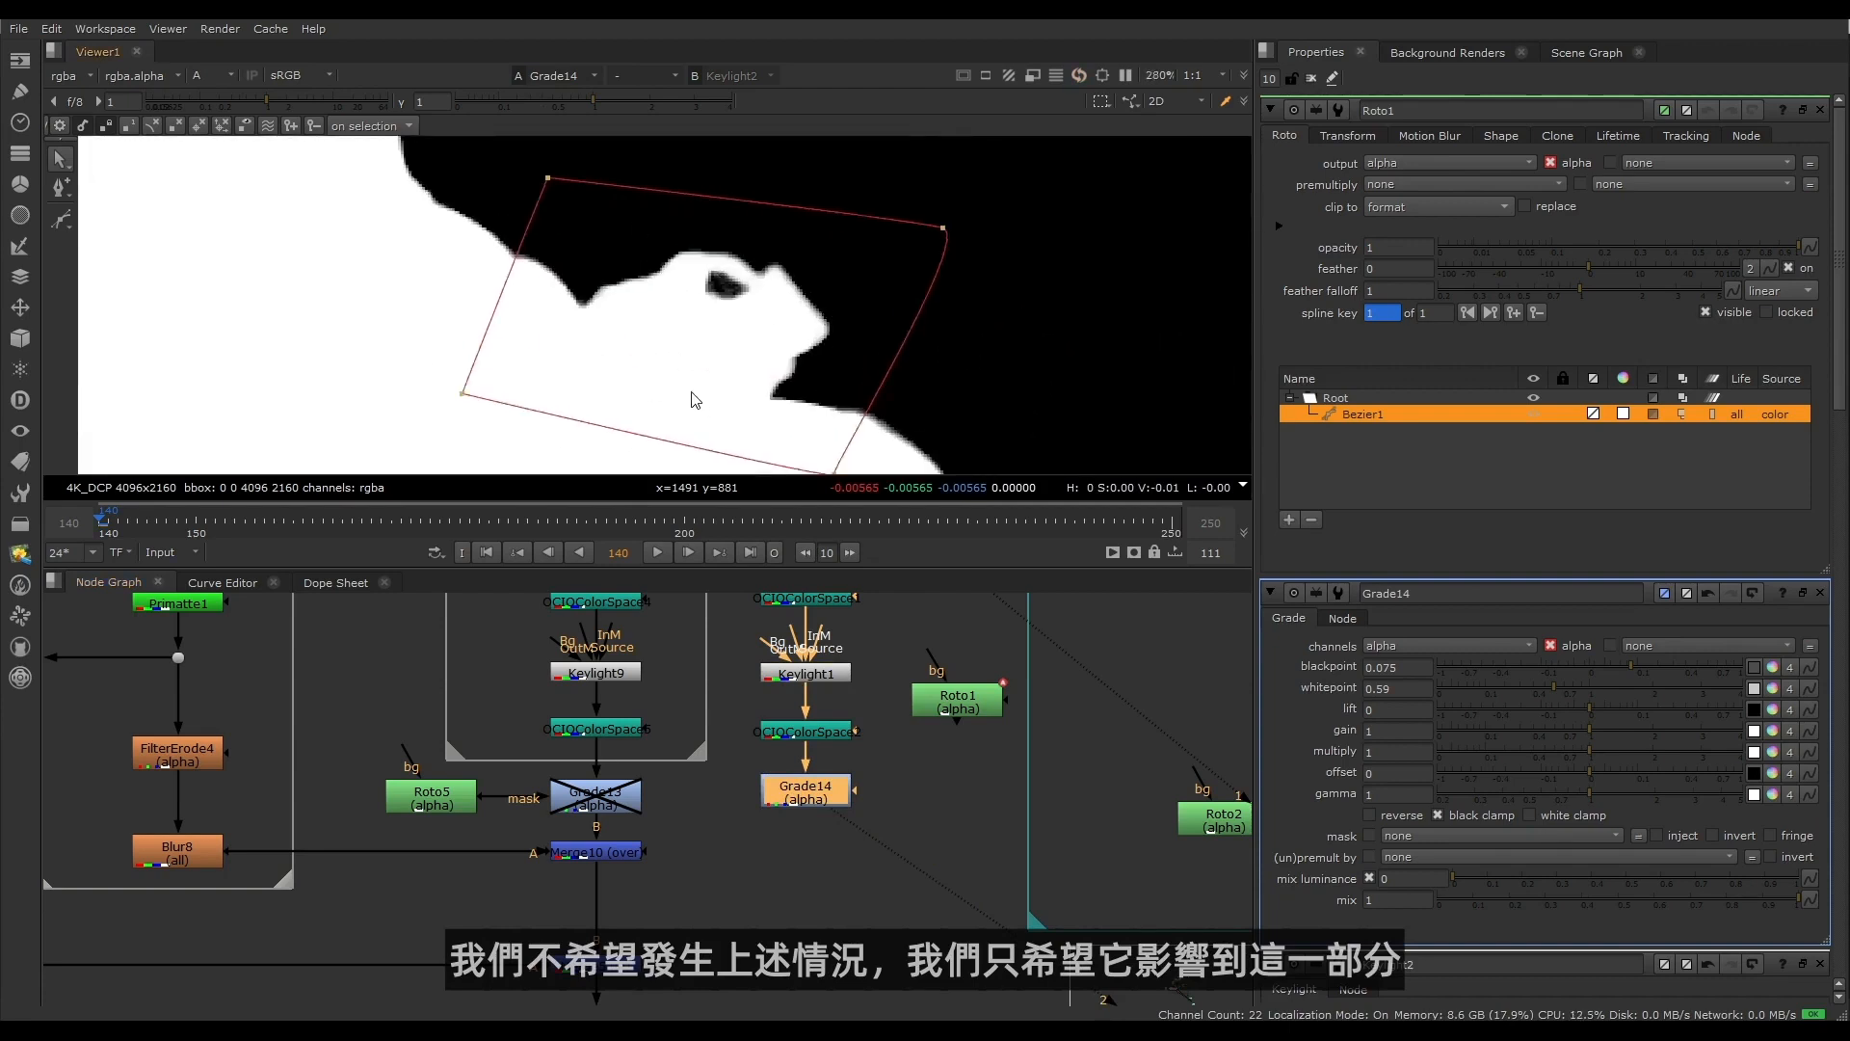
pyautogui.click(620, 809)
pyautogui.press('d')
pyautogui.click(826, 798)
pyautogui.moveTo(854, 790); pyautogui.dragTo(943, 701)
# Step: Select all four points of the Roto's shoulder shape and smooth them into a rounded curve
pyautogui.click(942, 700)
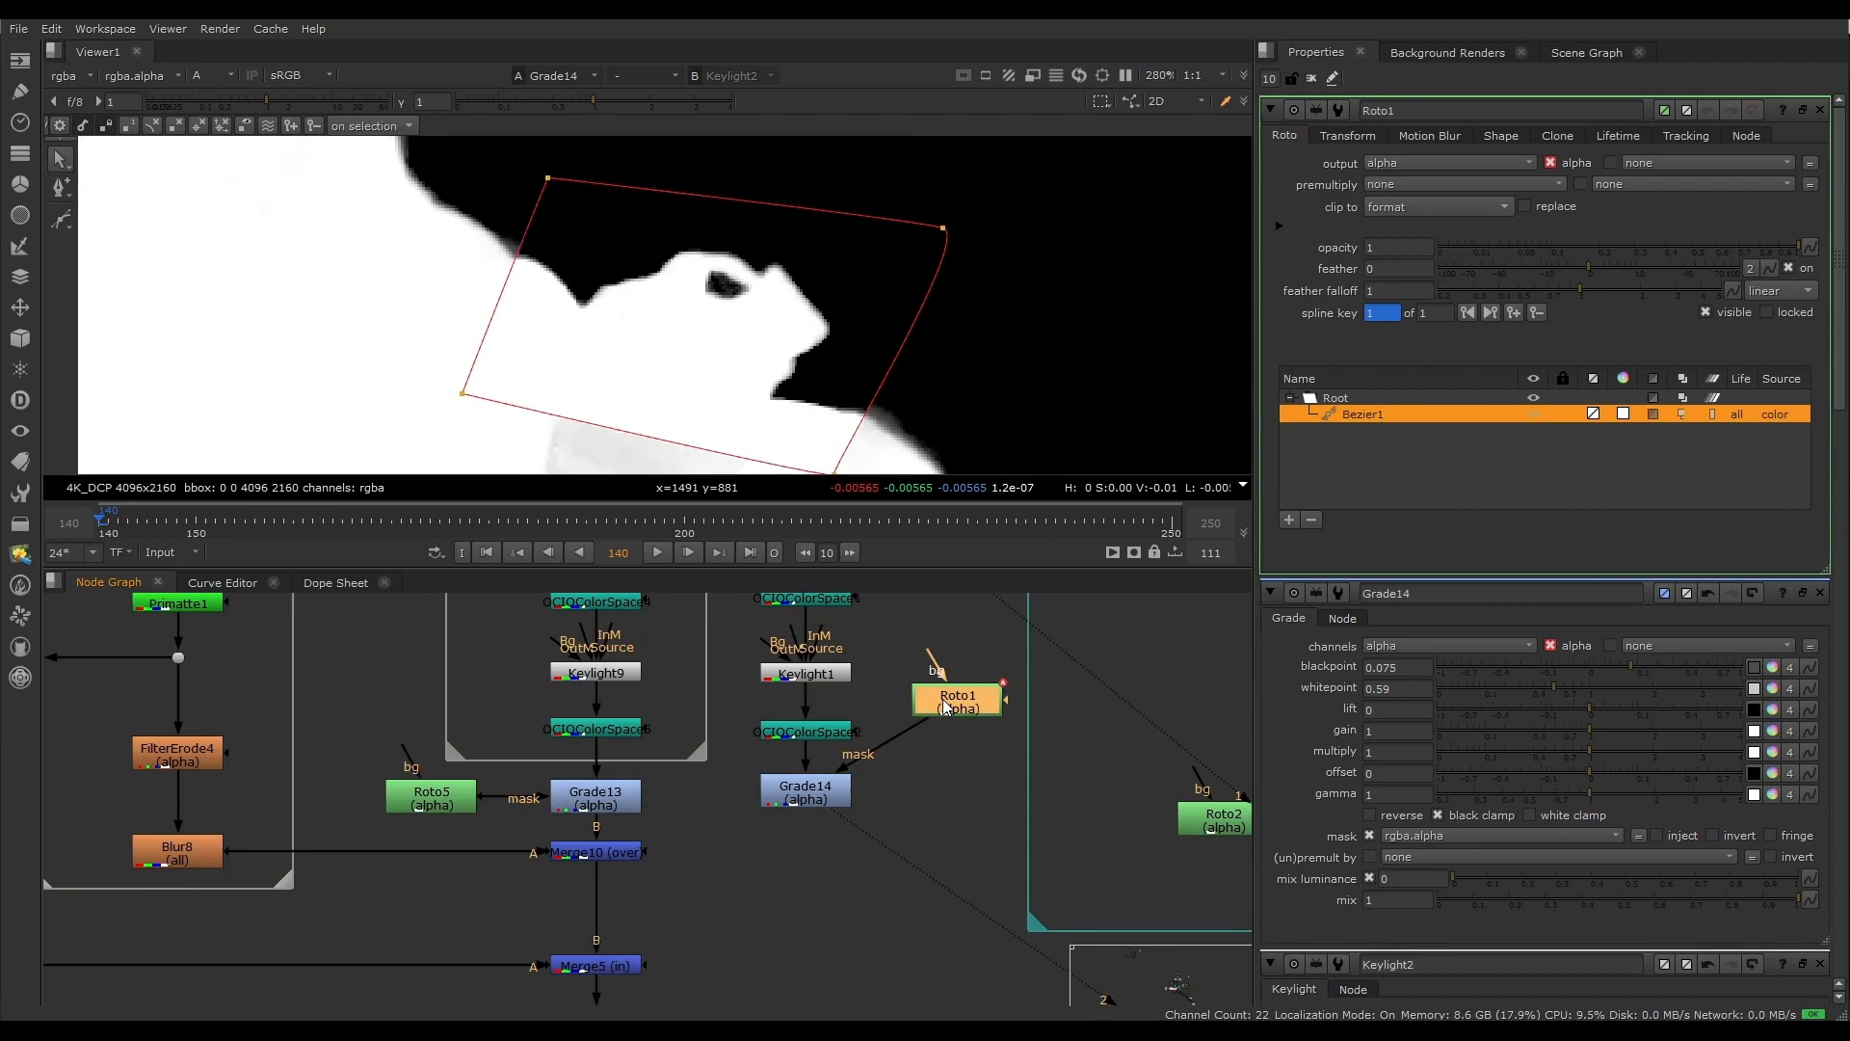
pyautogui.scroll(-3, 724, 394)
pyautogui.moveTo(497, 203); pyautogui.dragTo(916, 469)
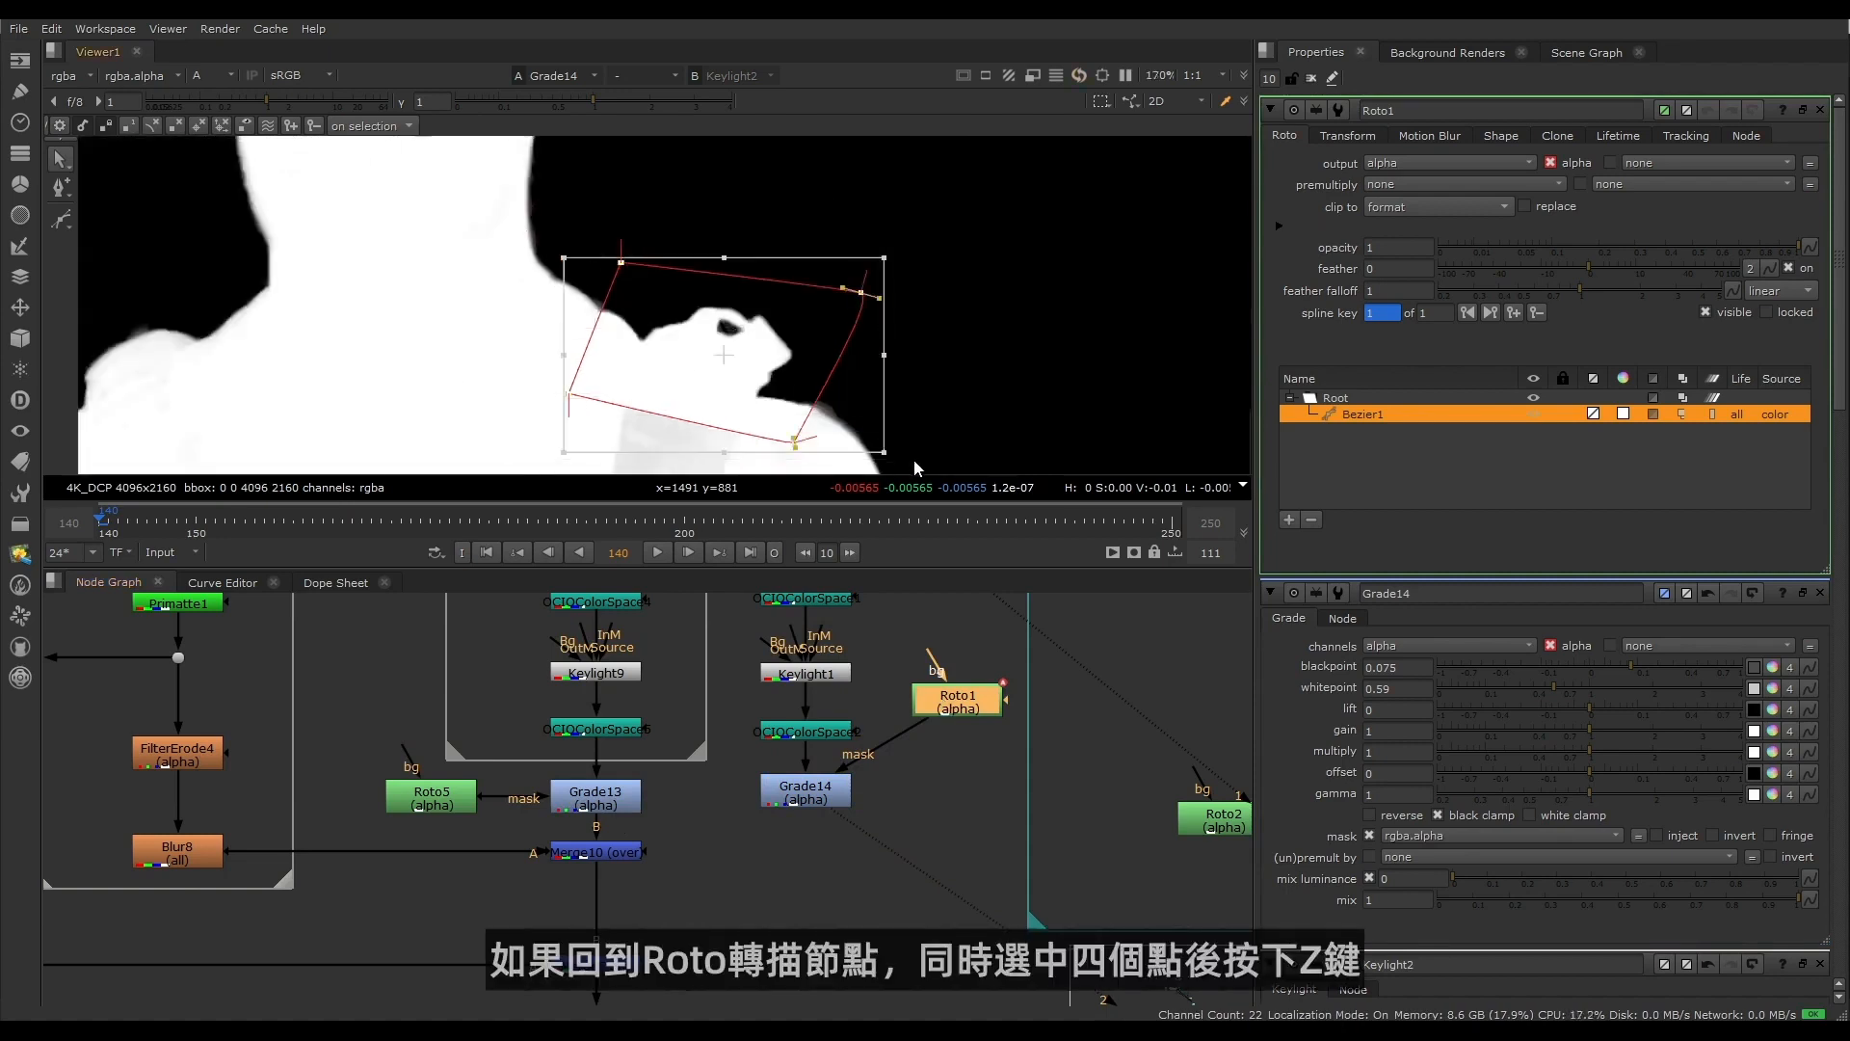
pyautogui.press('z')
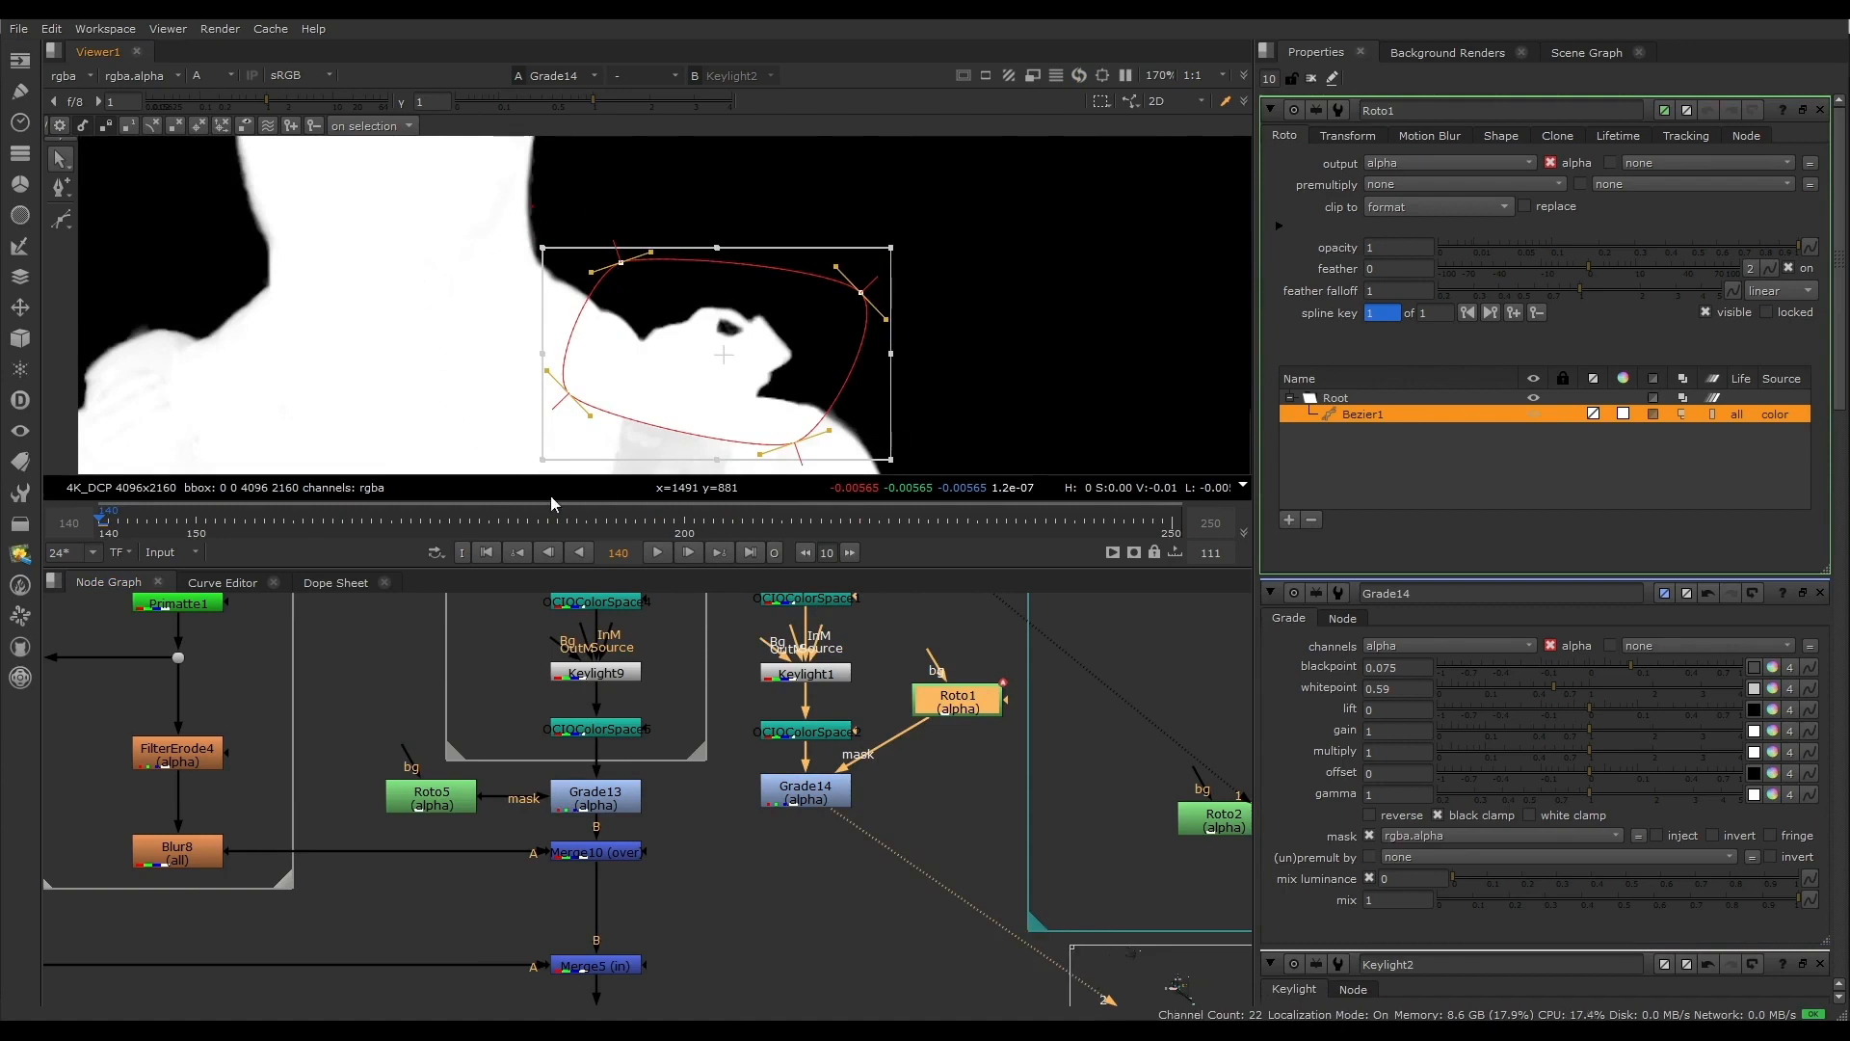
# Step: Add a Blur between the Roto and the Grade's mask input, set its size to 14.6, and check the softened mask edge
pyautogui.press('b')
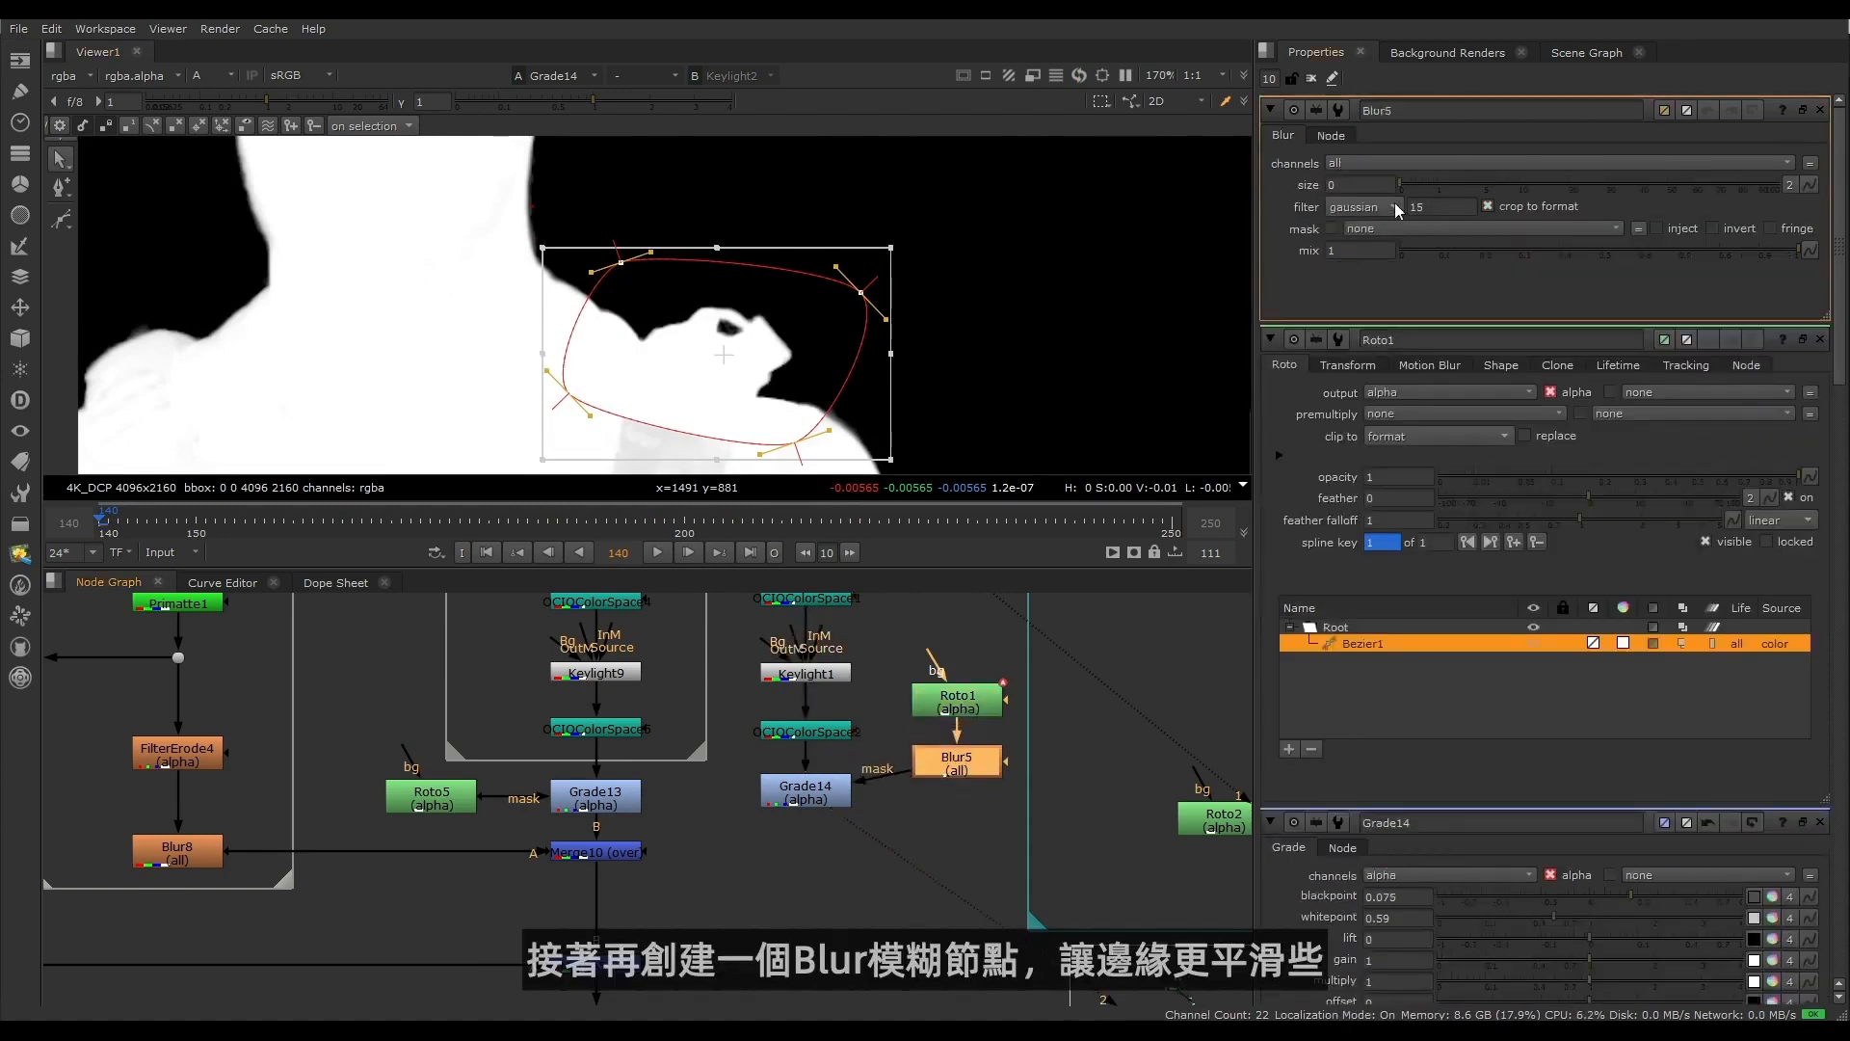
pyautogui.moveTo(1416, 185); pyautogui.dragTo(1544, 184)
pyautogui.moveTo(799, 408); pyautogui.dragTo(930, 172, button='middle')
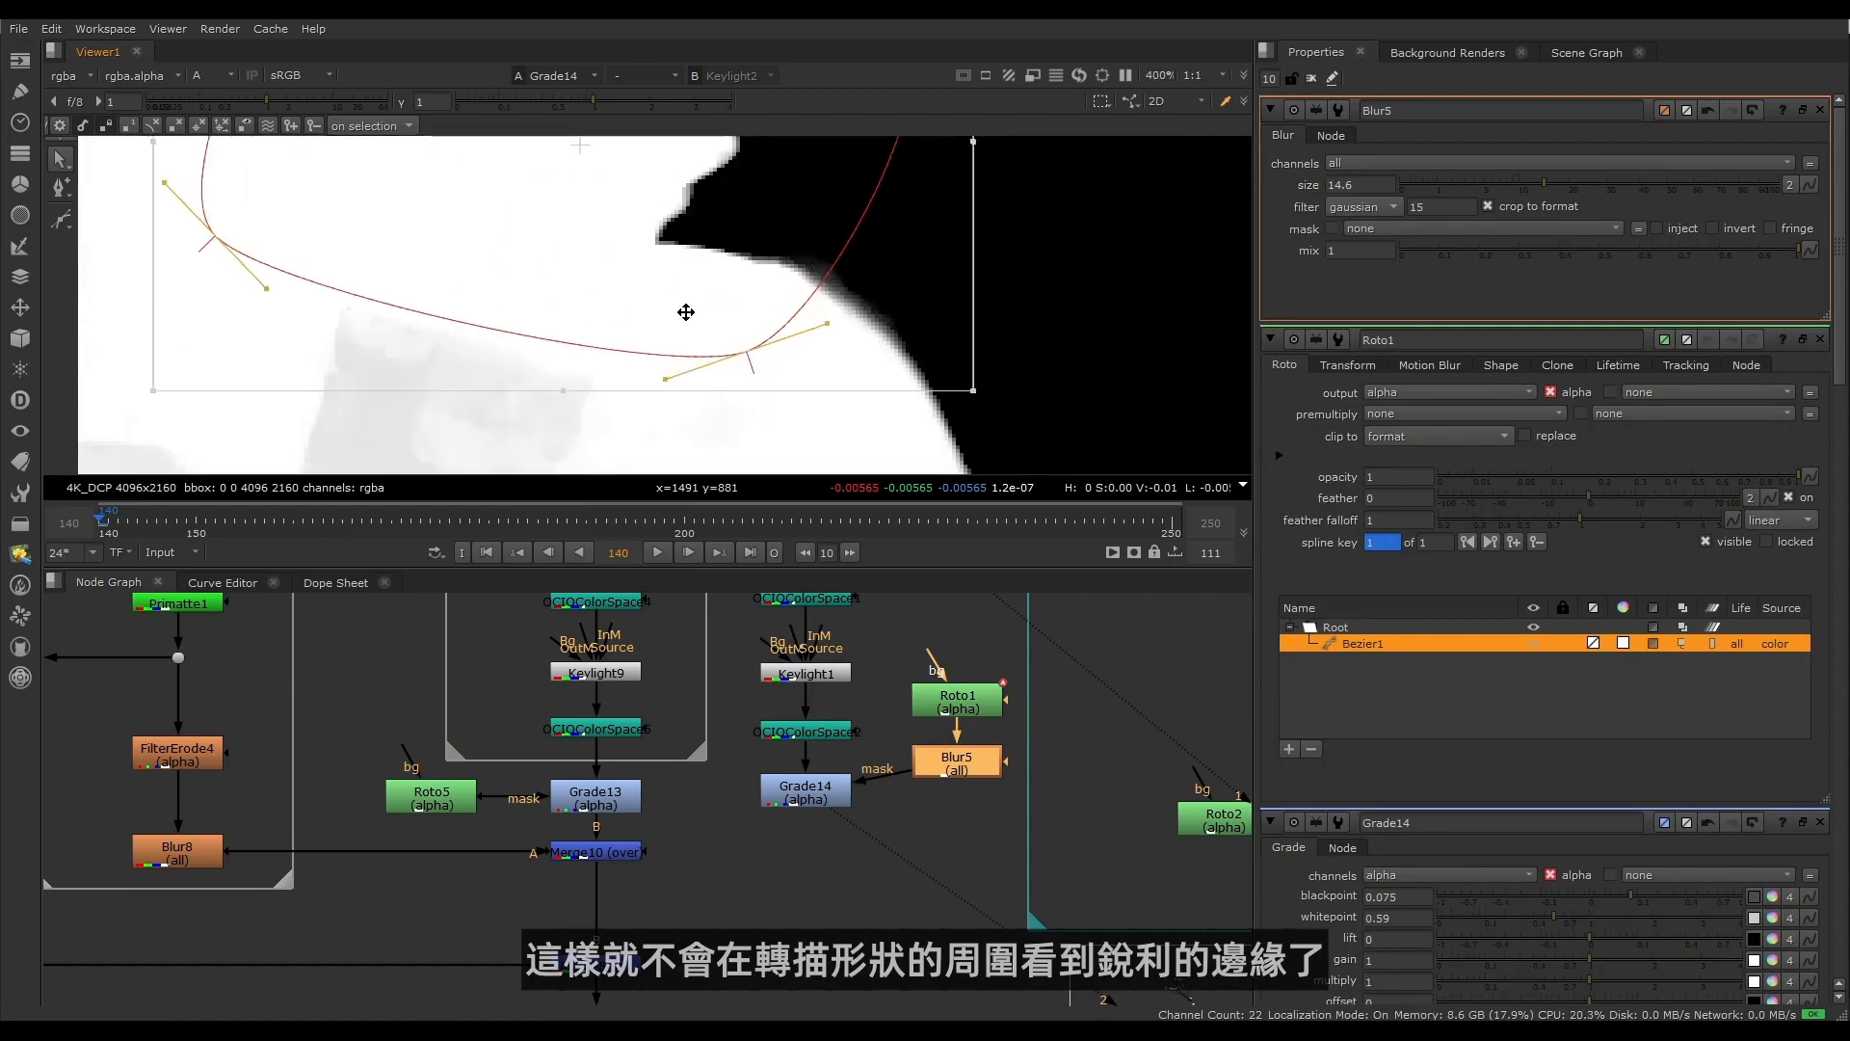
pyautogui.moveTo(686, 312); pyautogui.dragTo(242, 371, button='middle')
# Step: Toggle Grade14 off and on repeatedly to compare the shoulder matte inside the blurred Roto area, leaving the node enabled
pyautogui.click(831, 792)
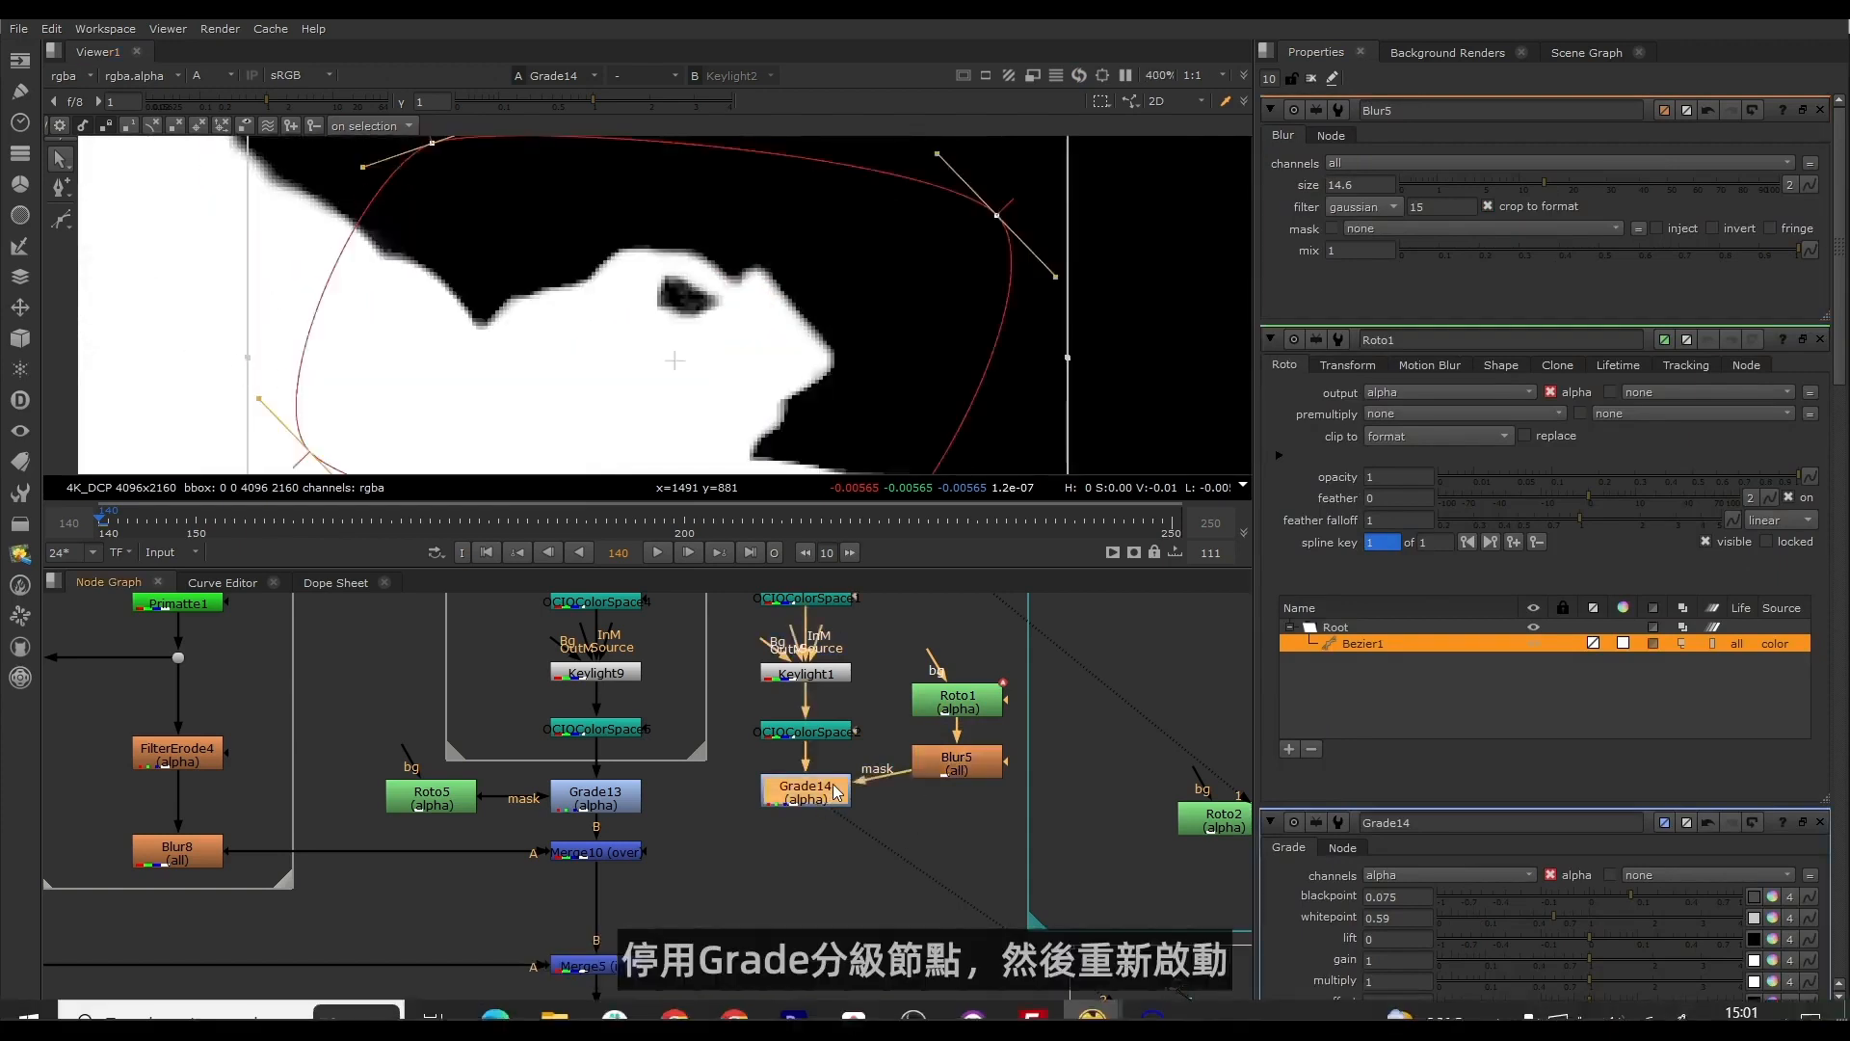
pyautogui.press('d')
pyautogui.press('d')
pyautogui.press('d')
pyautogui.press('d')
pyautogui.press('d')
pyautogui.press('d')
pyautogui.press('d')
pyautogui.press('d')
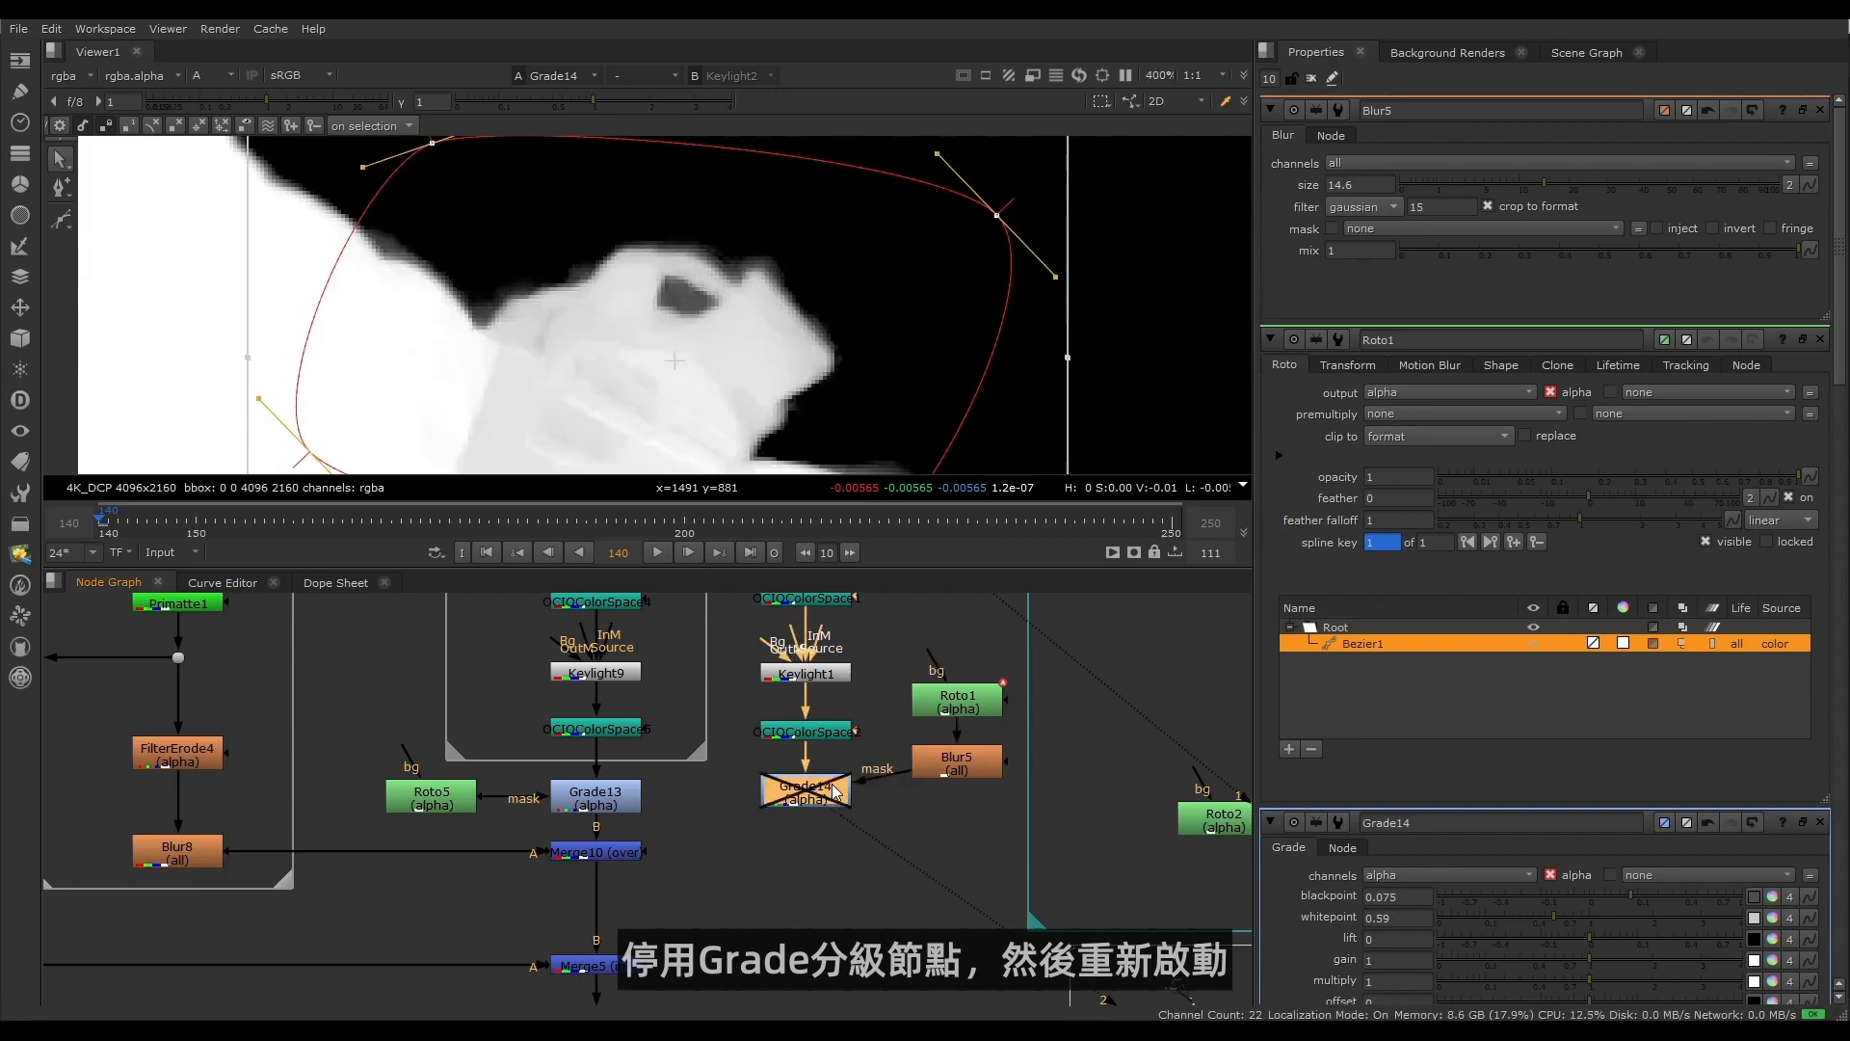
pyautogui.press('d')
pyautogui.press('d')
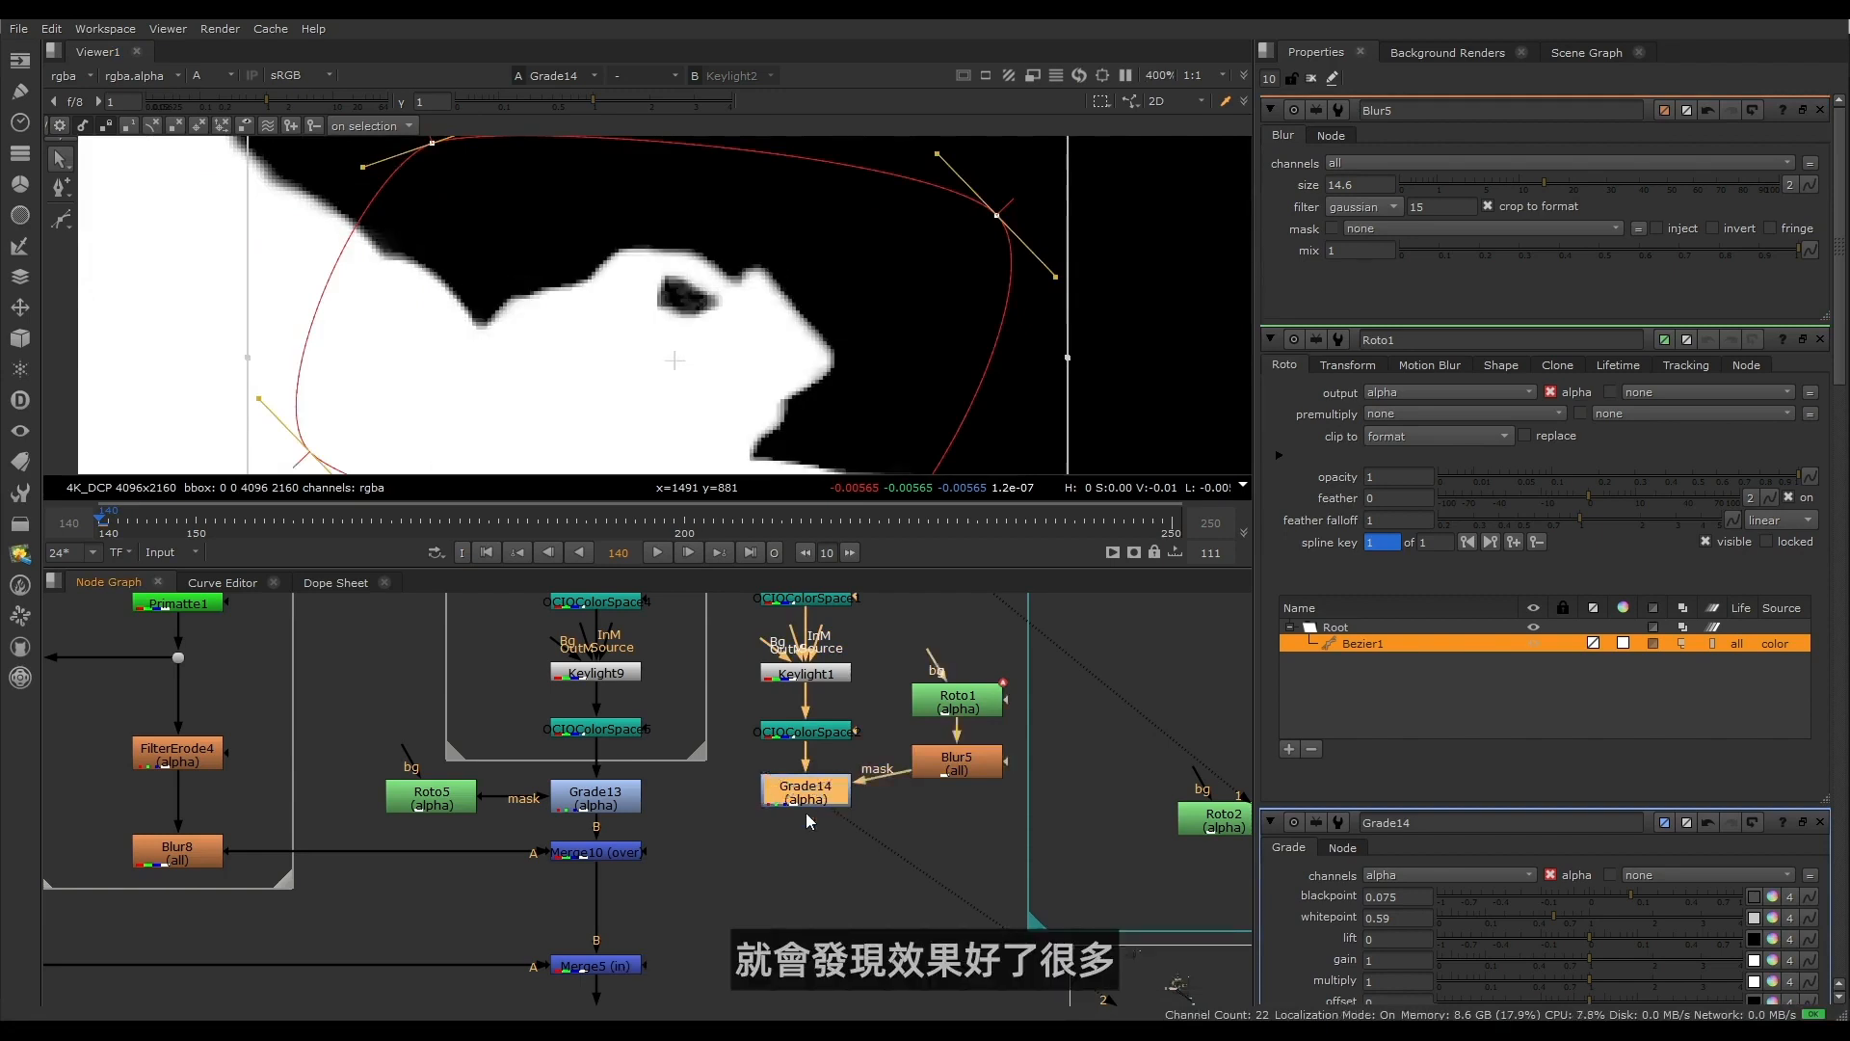
pyautogui.scroll(-5, 806, 812)
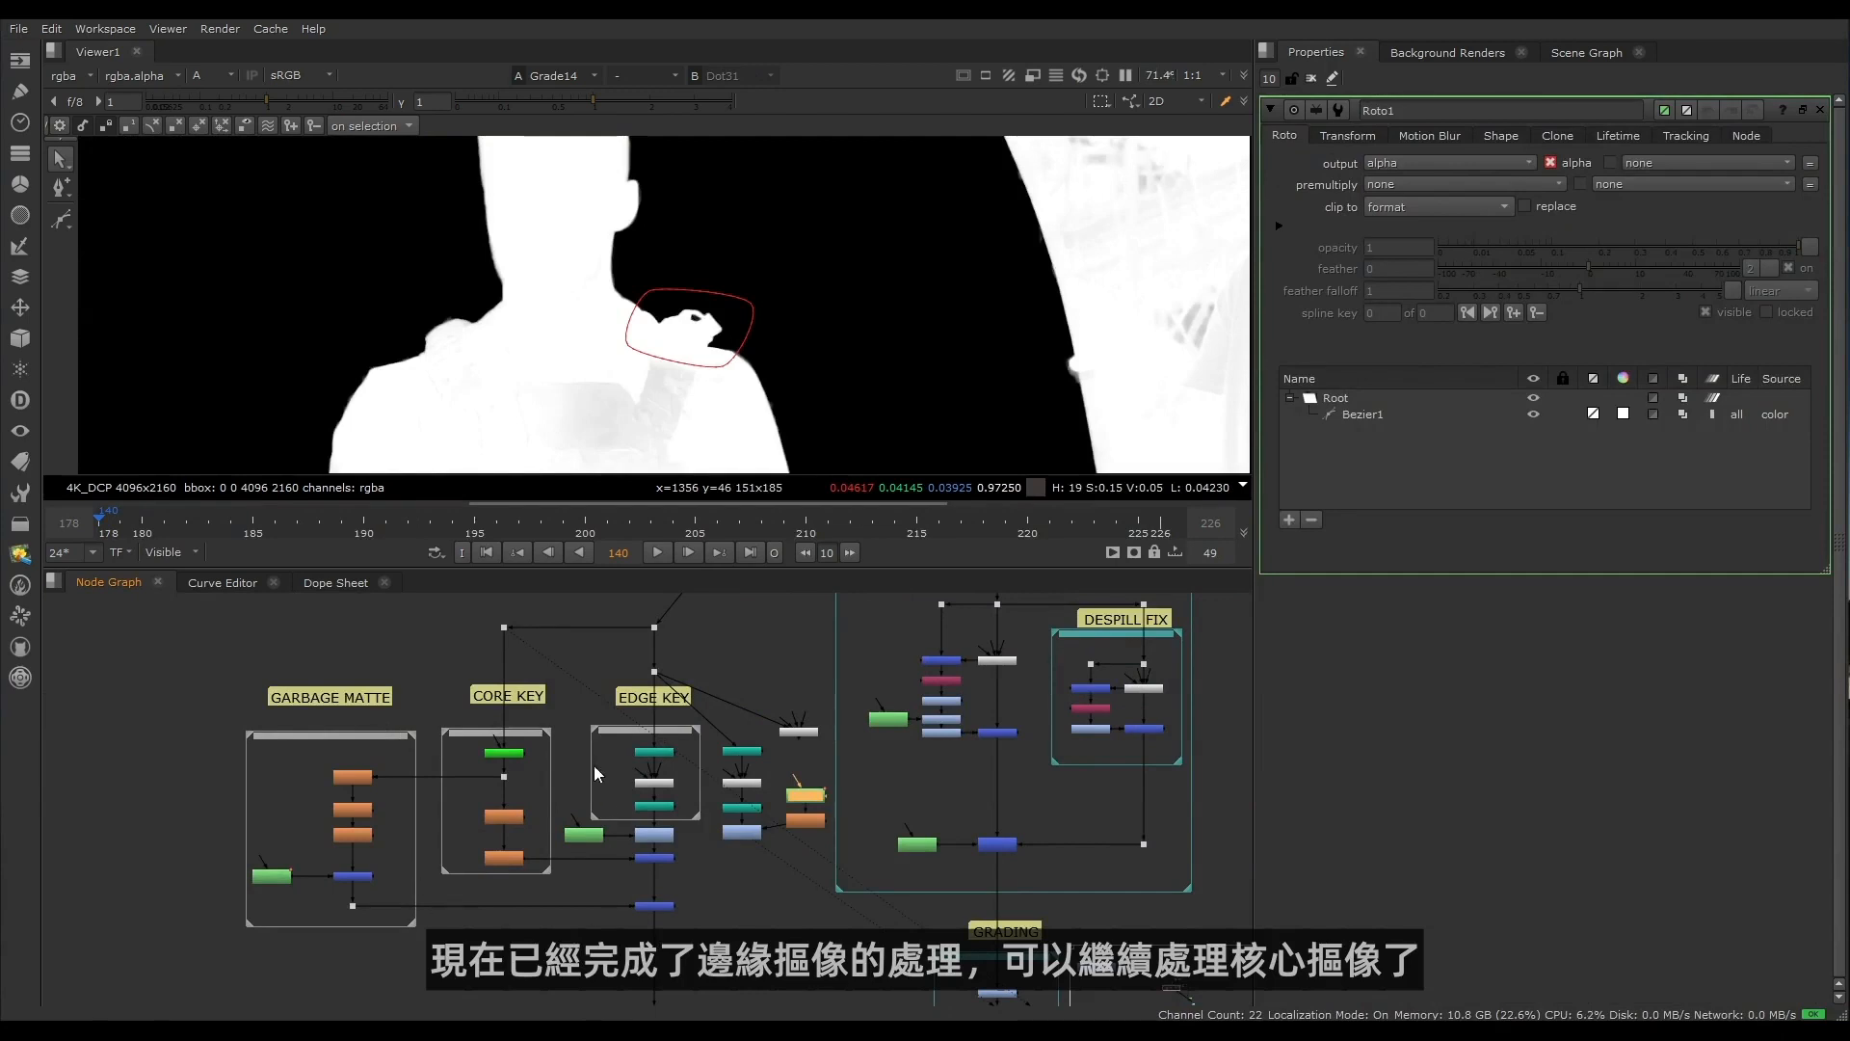
# Step: Move the GARBAGE MATTE and CORE KEY node groups together farther away from the EDGE KEY group to free up space
pyautogui.moveTo(156, 597); pyautogui.dragTo(573, 993)
pyautogui.moveTo(509, 859); pyautogui.dragTo(305, 852)
pyautogui.click(195, 606)
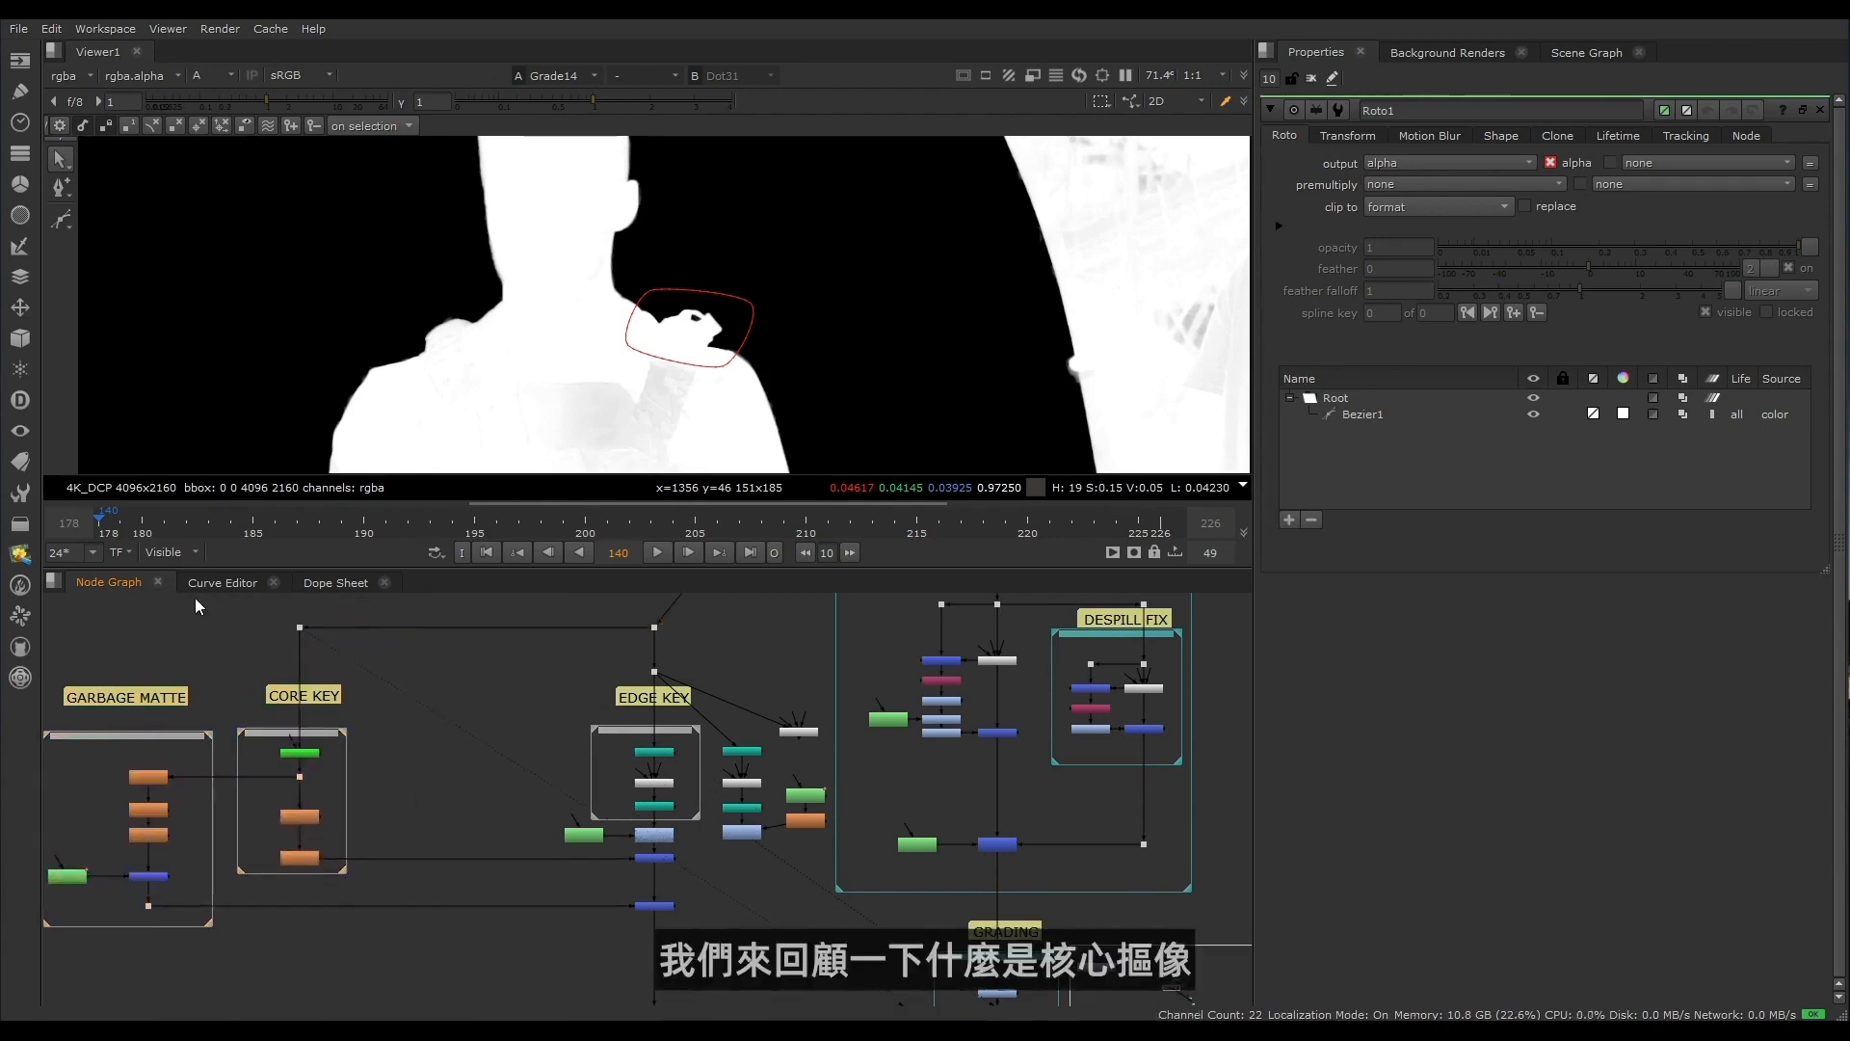
# Step: Examine the edge key's alpha across the soldier's torso, arms and waist
pyautogui.scroll(-3, 637, 364)
pyautogui.moveTo(625, 391); pyautogui.dragTo(564, 292, button='middle')
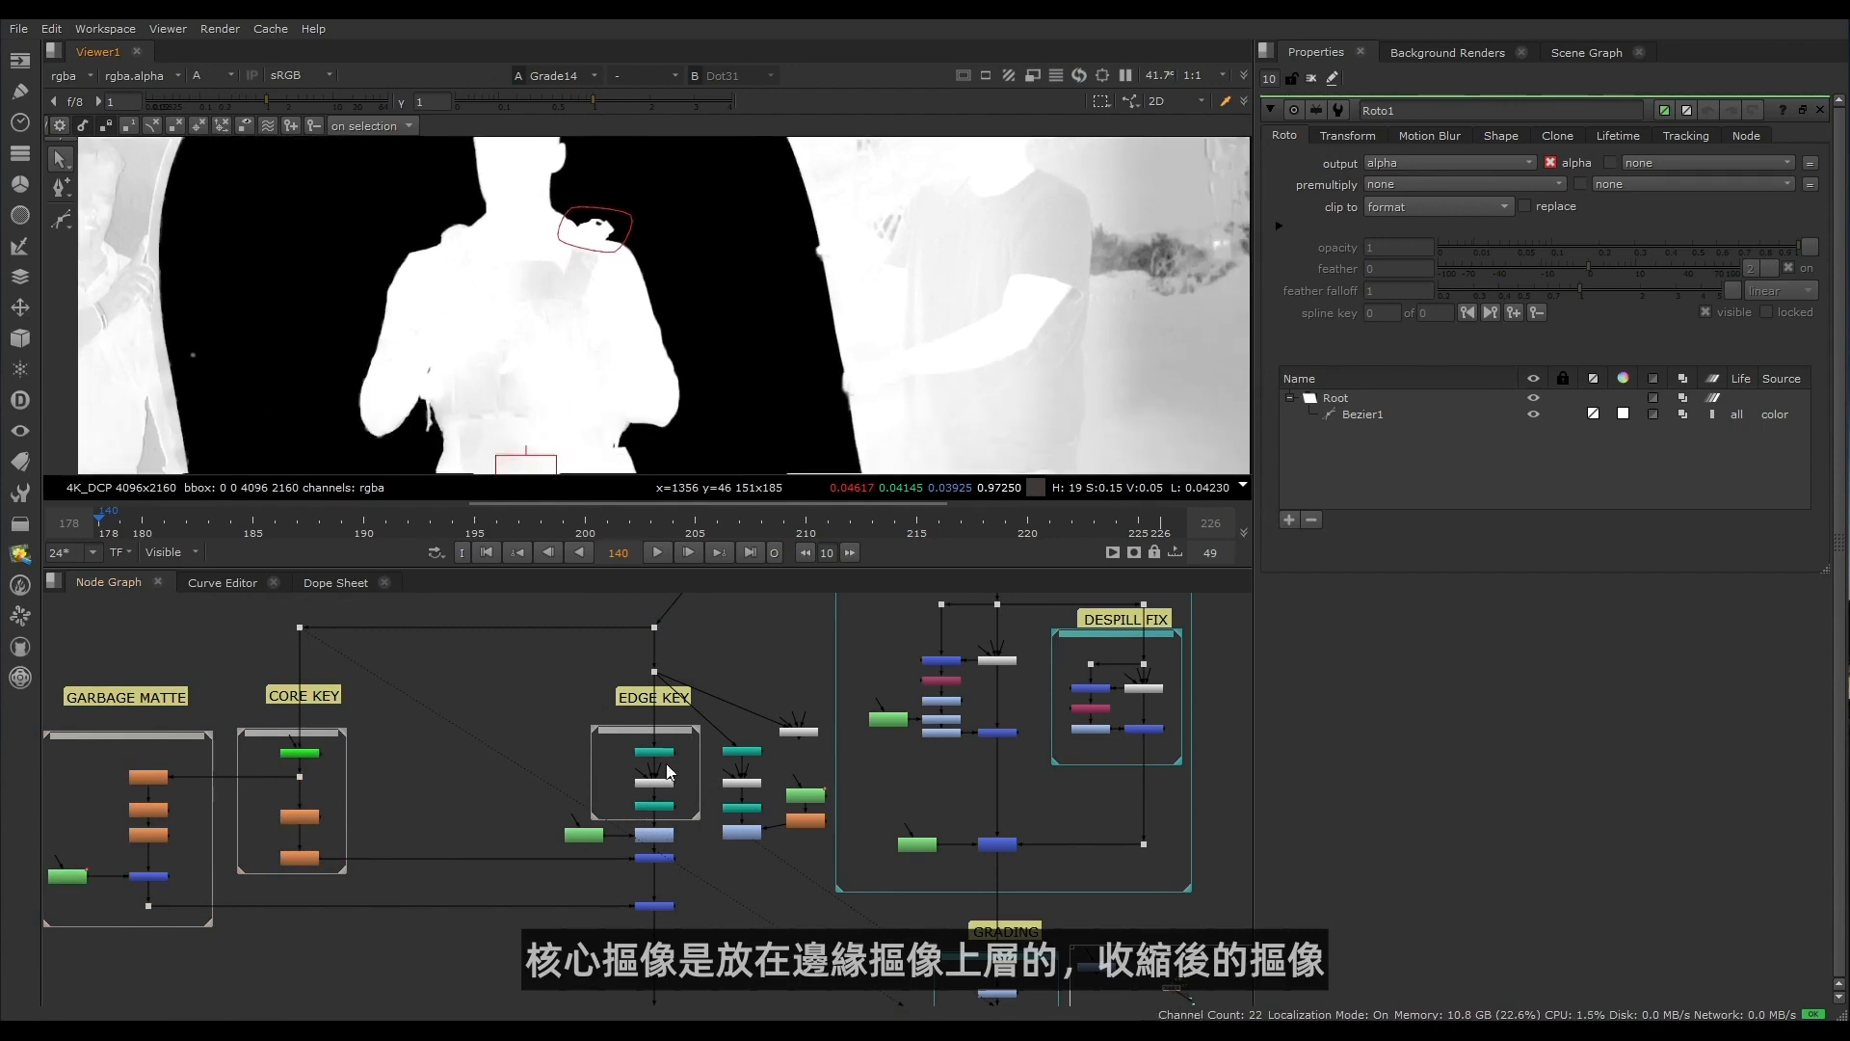
pyautogui.moveTo(528, 297); pyautogui.dragTo(495, 263, button='middle')
pyautogui.scroll(6, 567, 339)
pyautogui.scroll(5, 496, 352)
pyautogui.scroll(-6, 450, 306)
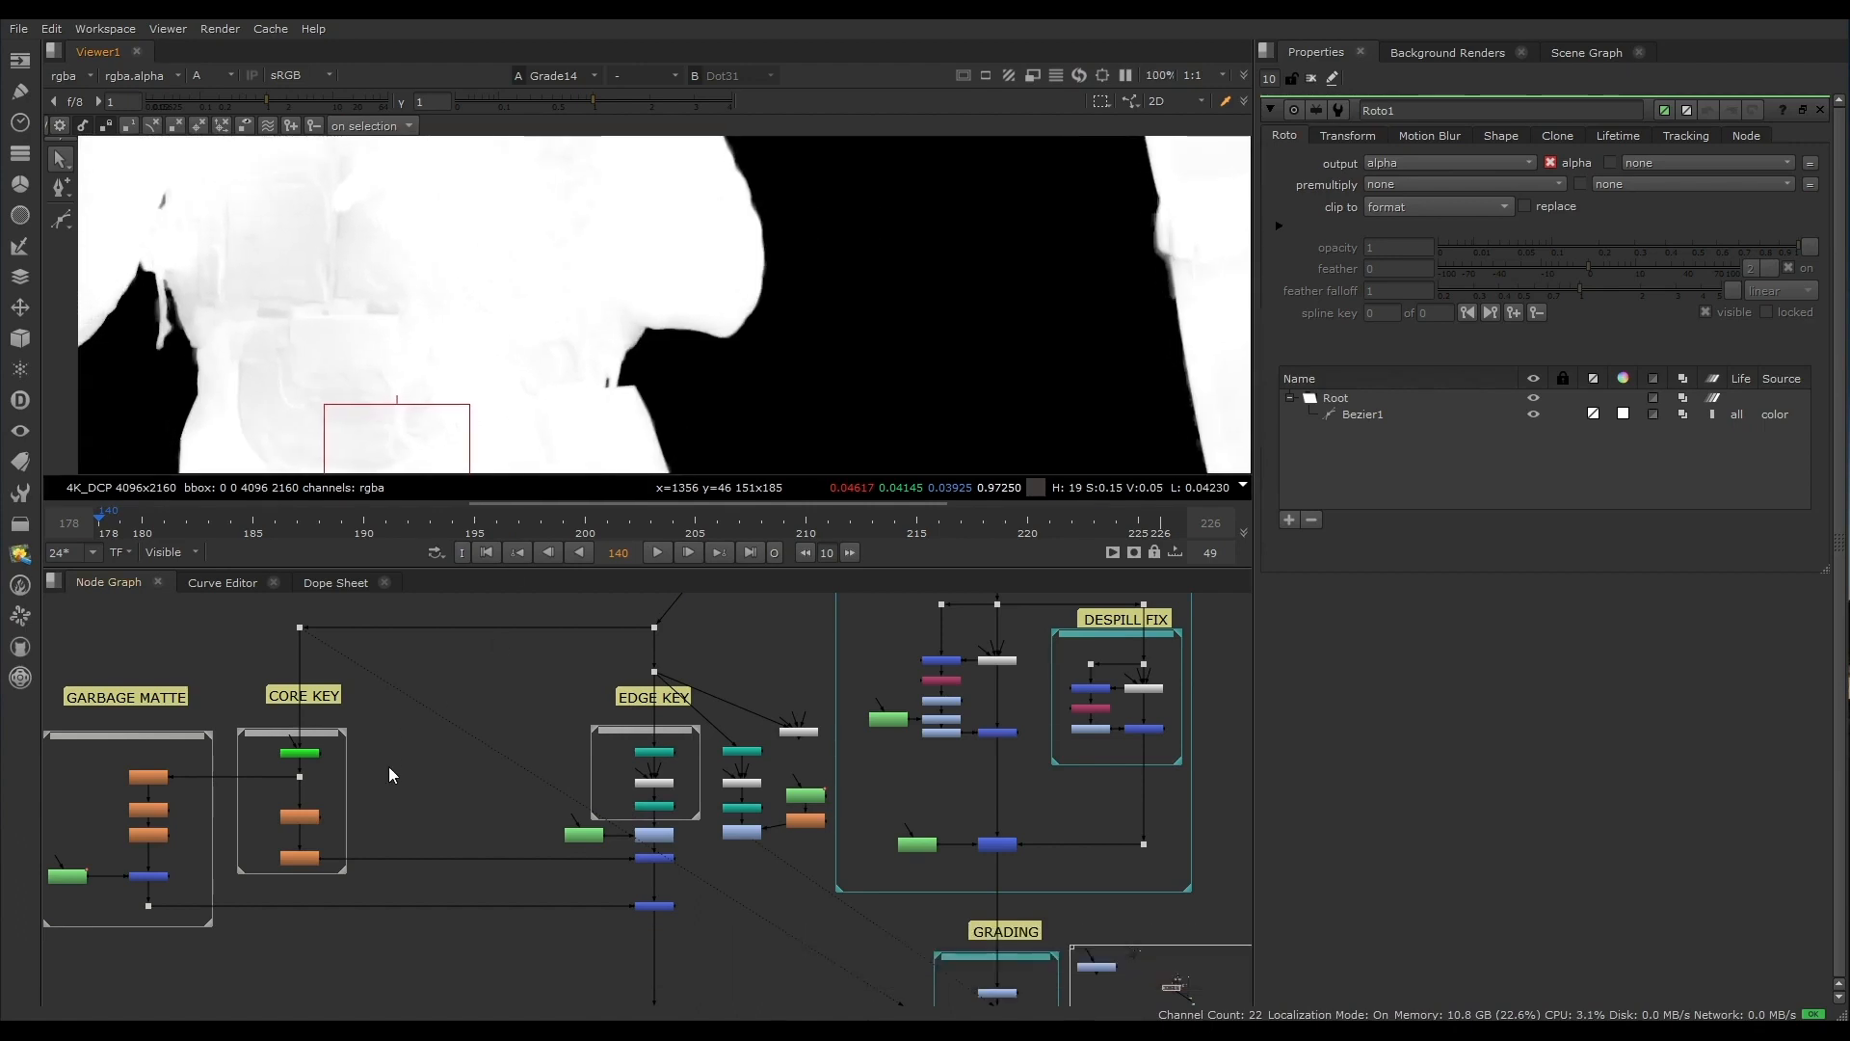
# Step: Add a Primatte node beside the CORE KEY group and connect its foreground input to the dot above that group
pyautogui.scroll(4, 465, 744)
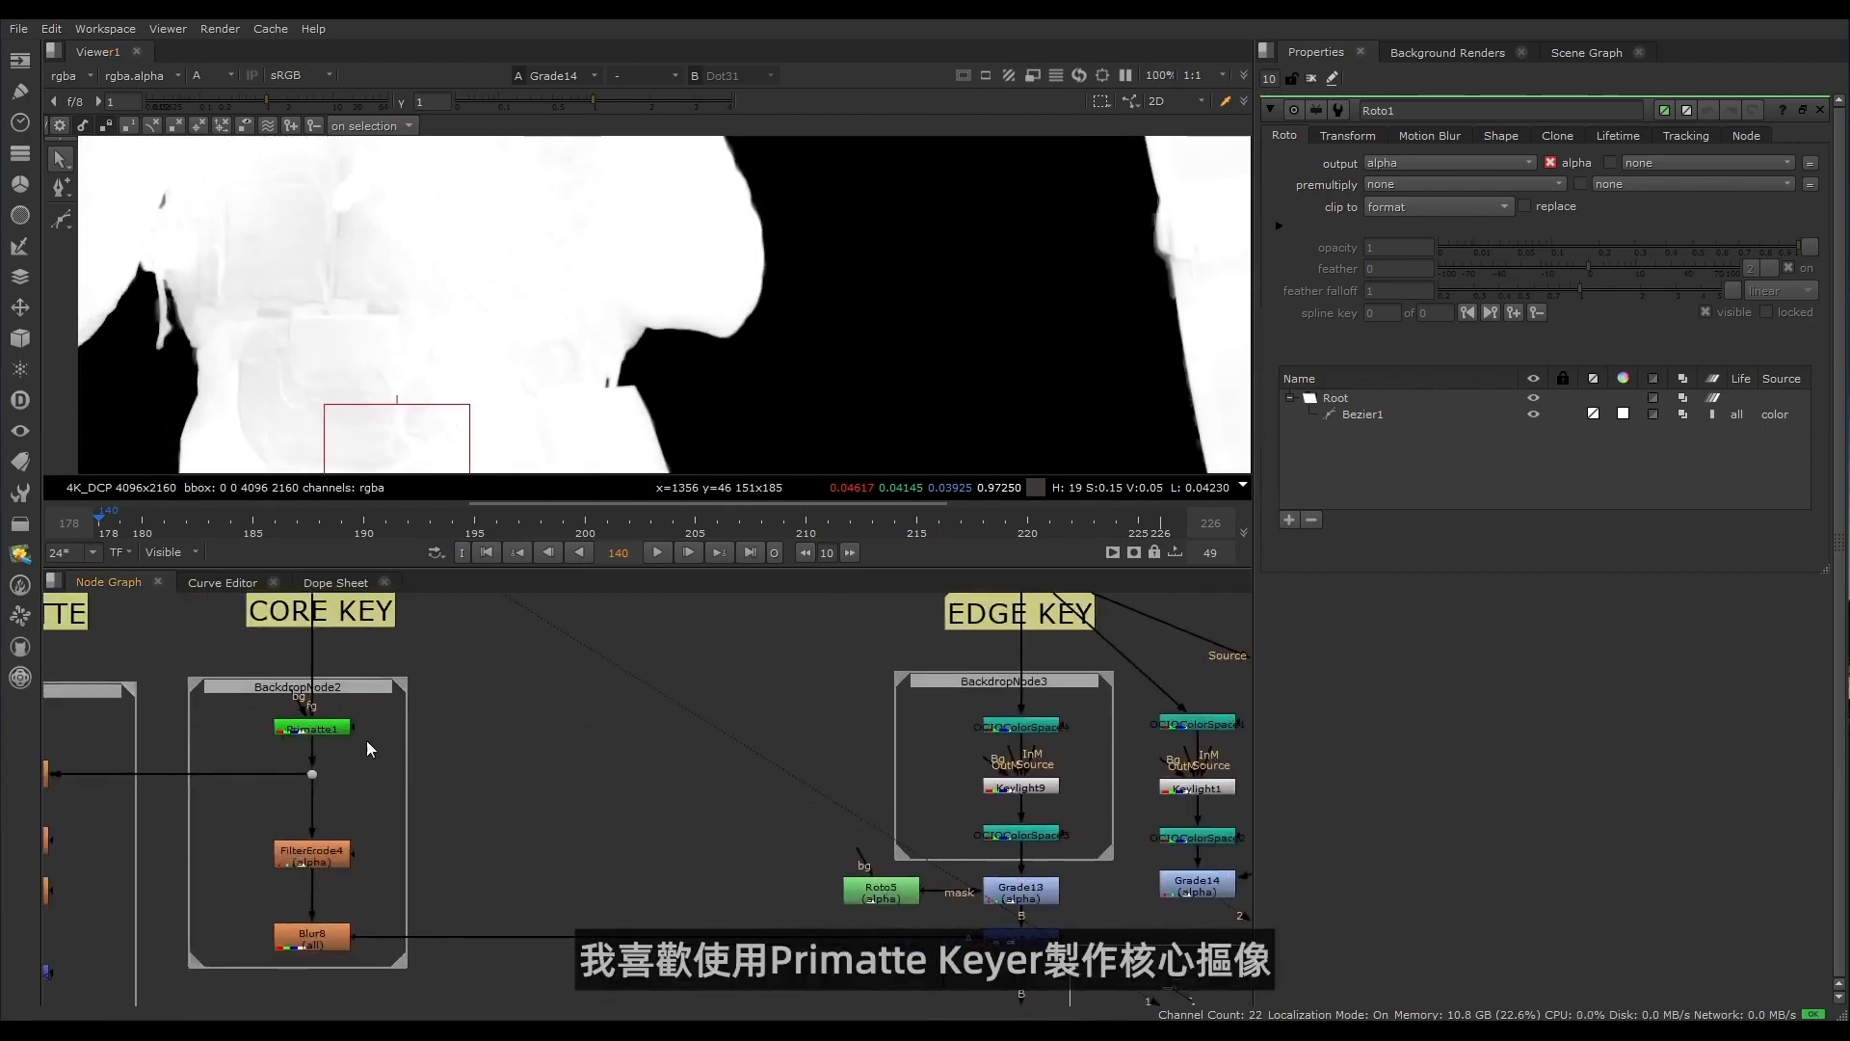
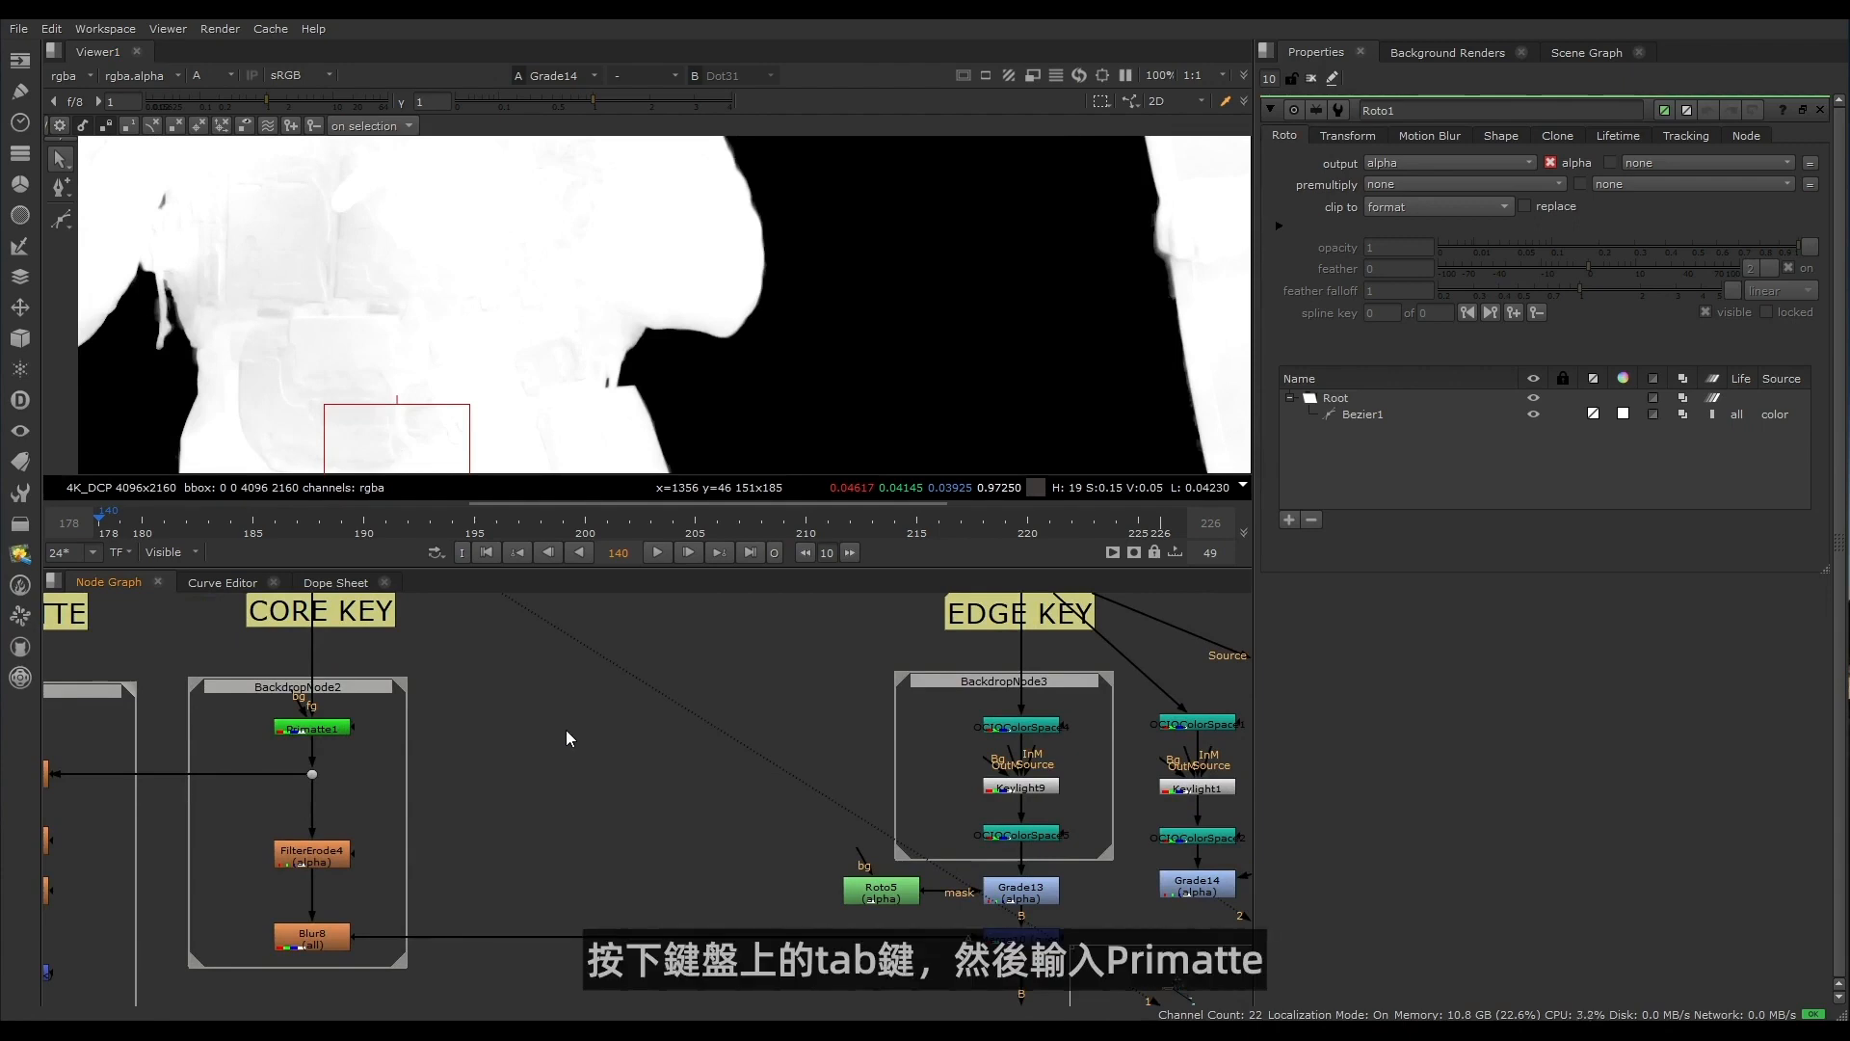
pyautogui.press('Tab')
pyautogui.write('primat')
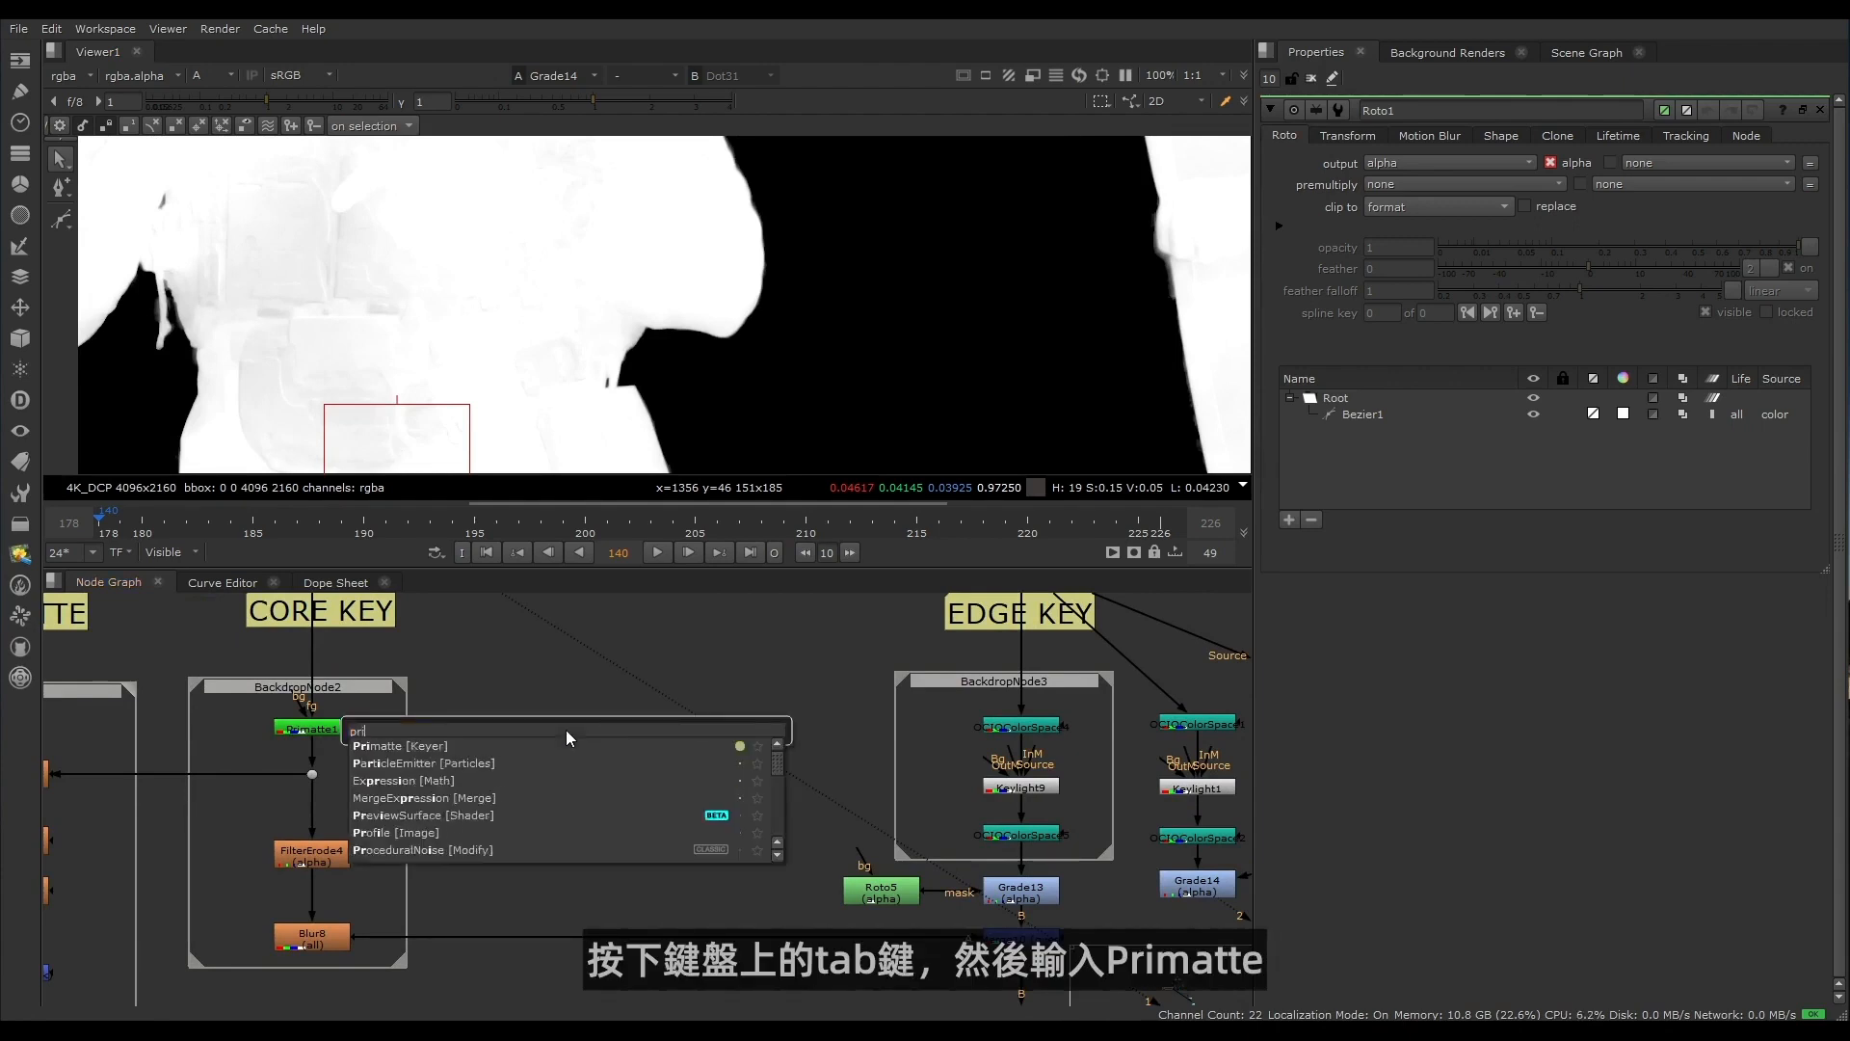
pyautogui.click(447, 744)
pyautogui.moveTo(495, 708); pyautogui.dragTo(312, 645)
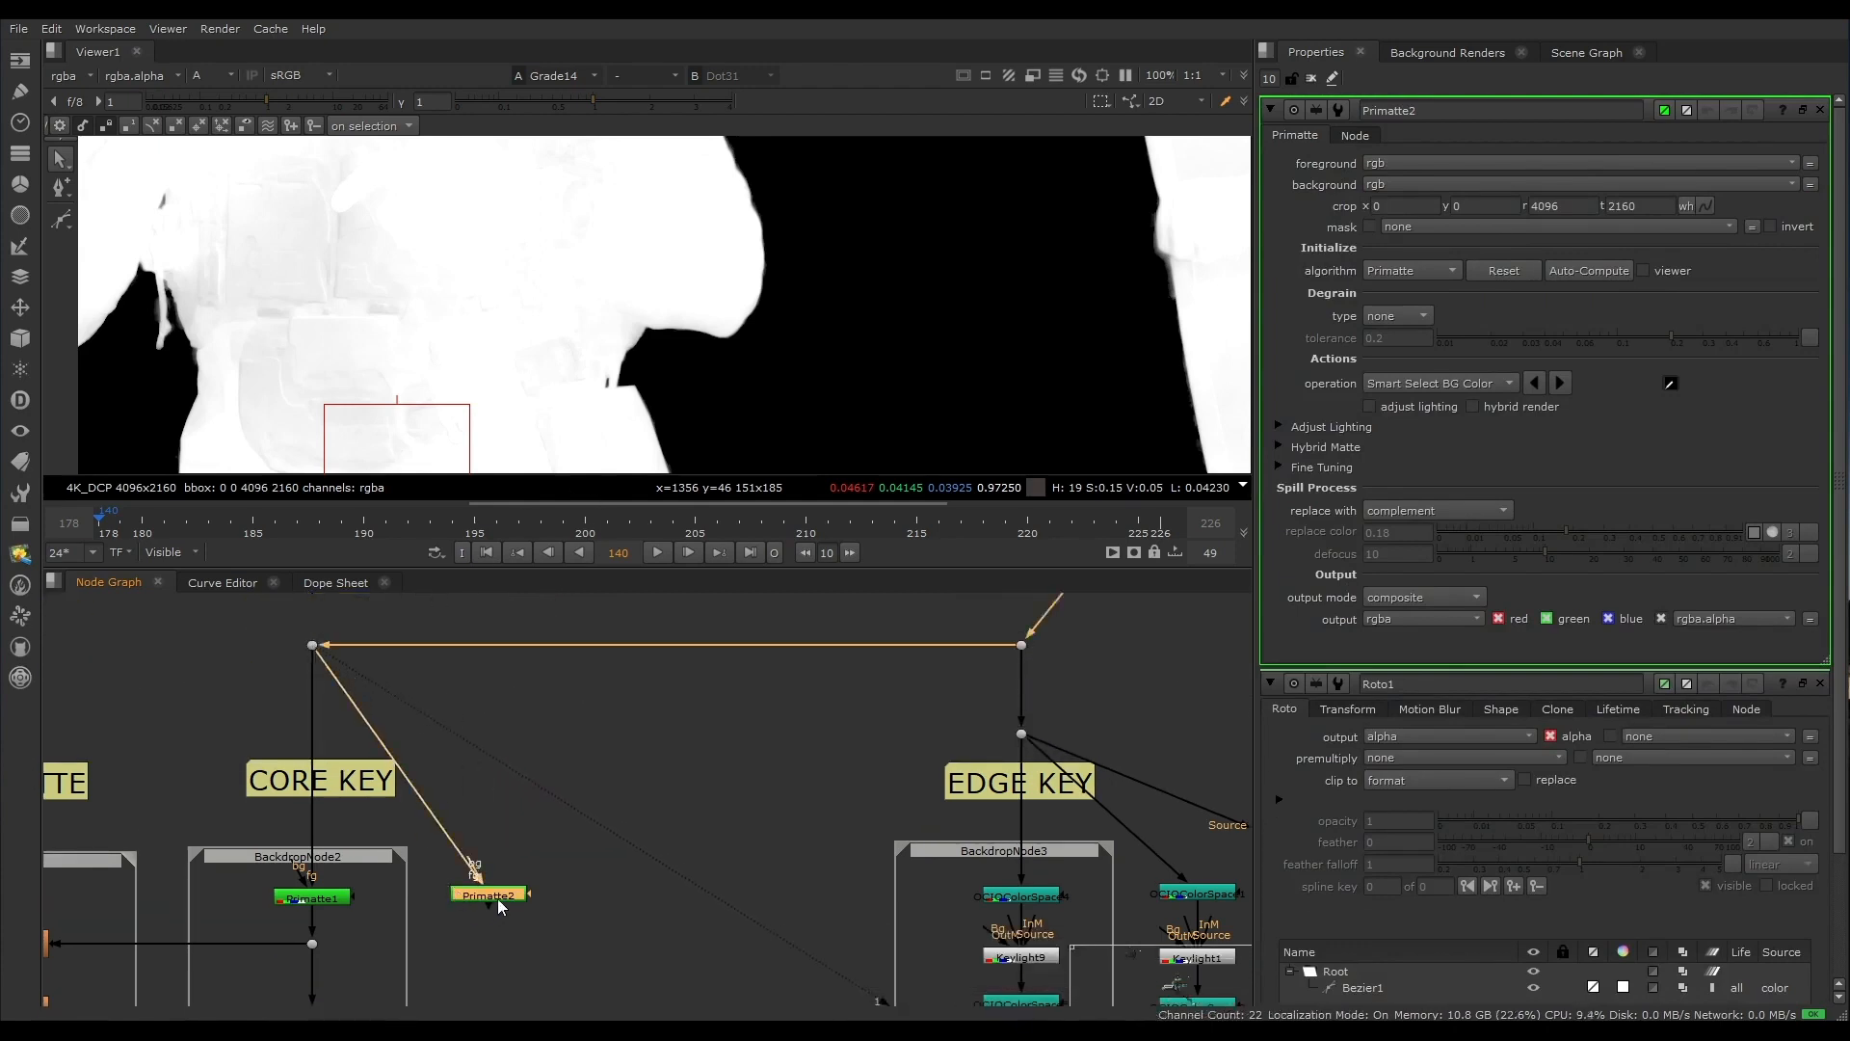
pyautogui.moveTo(497, 898); pyautogui.dragTo(506, 909)
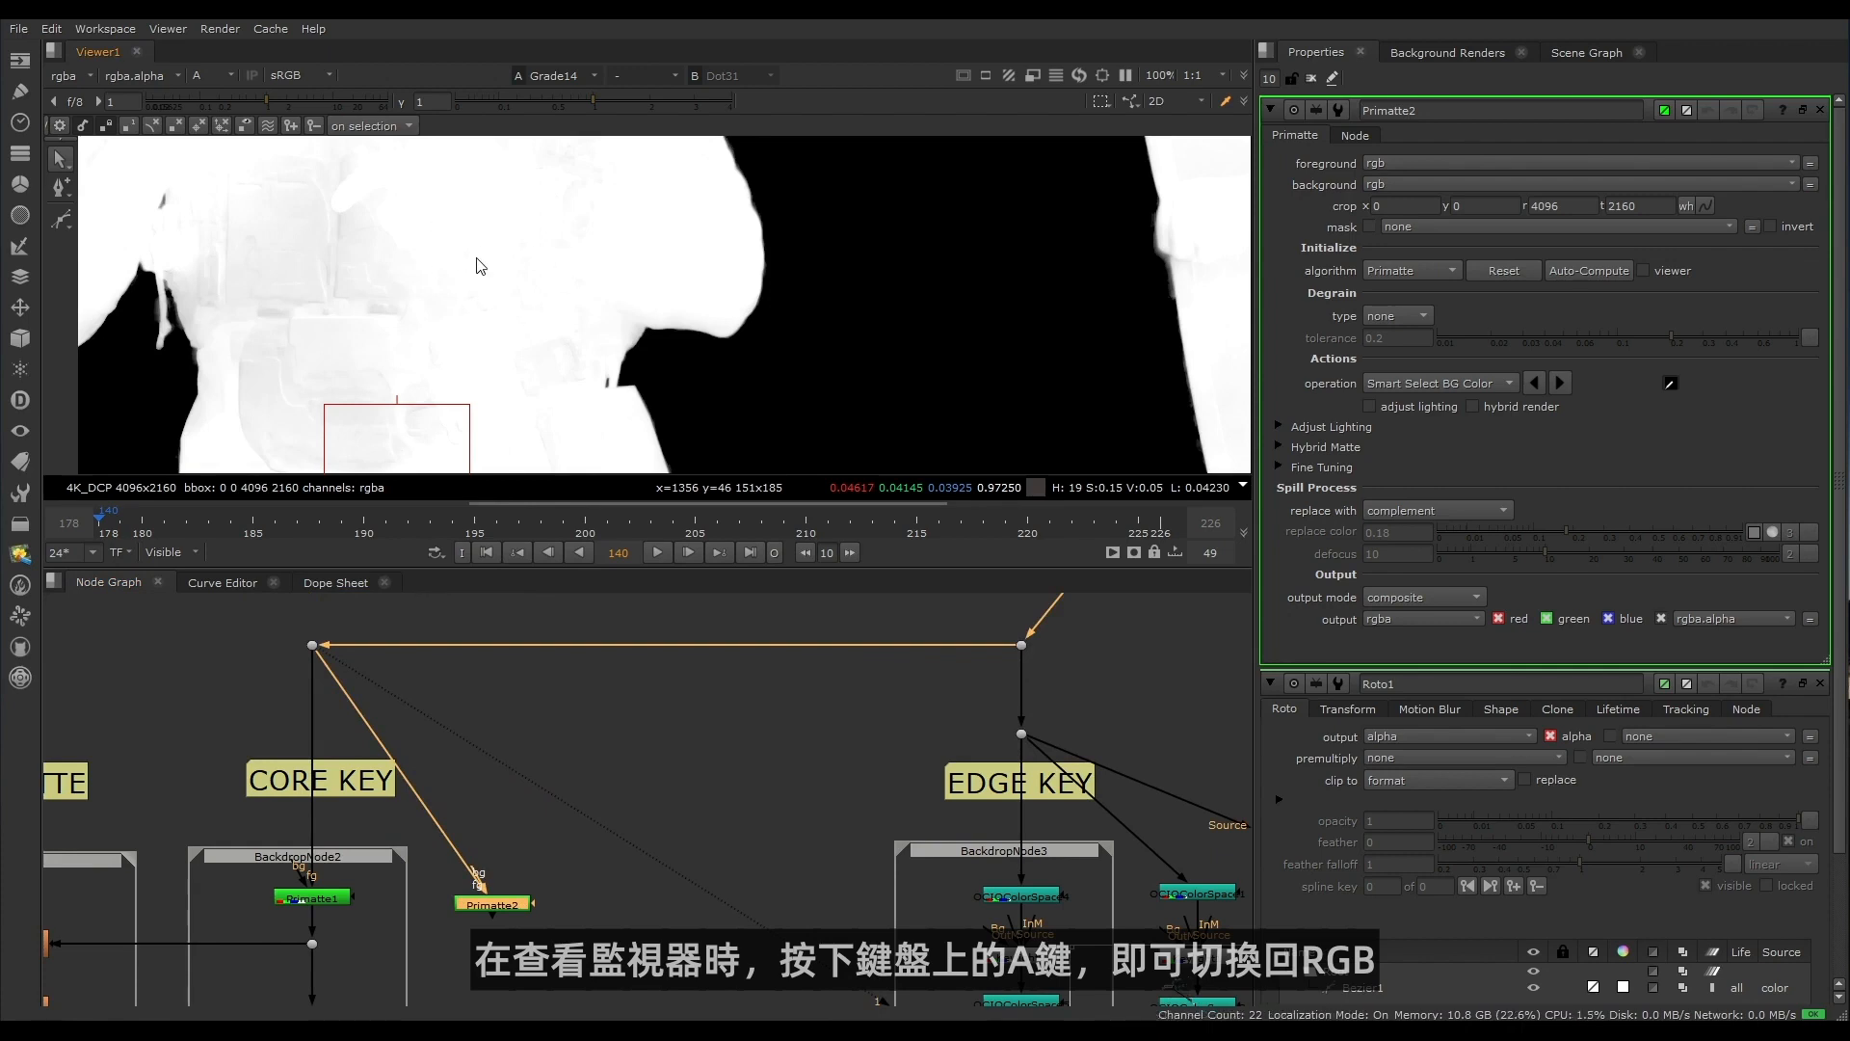
# Step: View Primatte2 in RGB and sample the green screen colour beside the soldier's head with Smart Select BG Color
pyautogui.press('a')
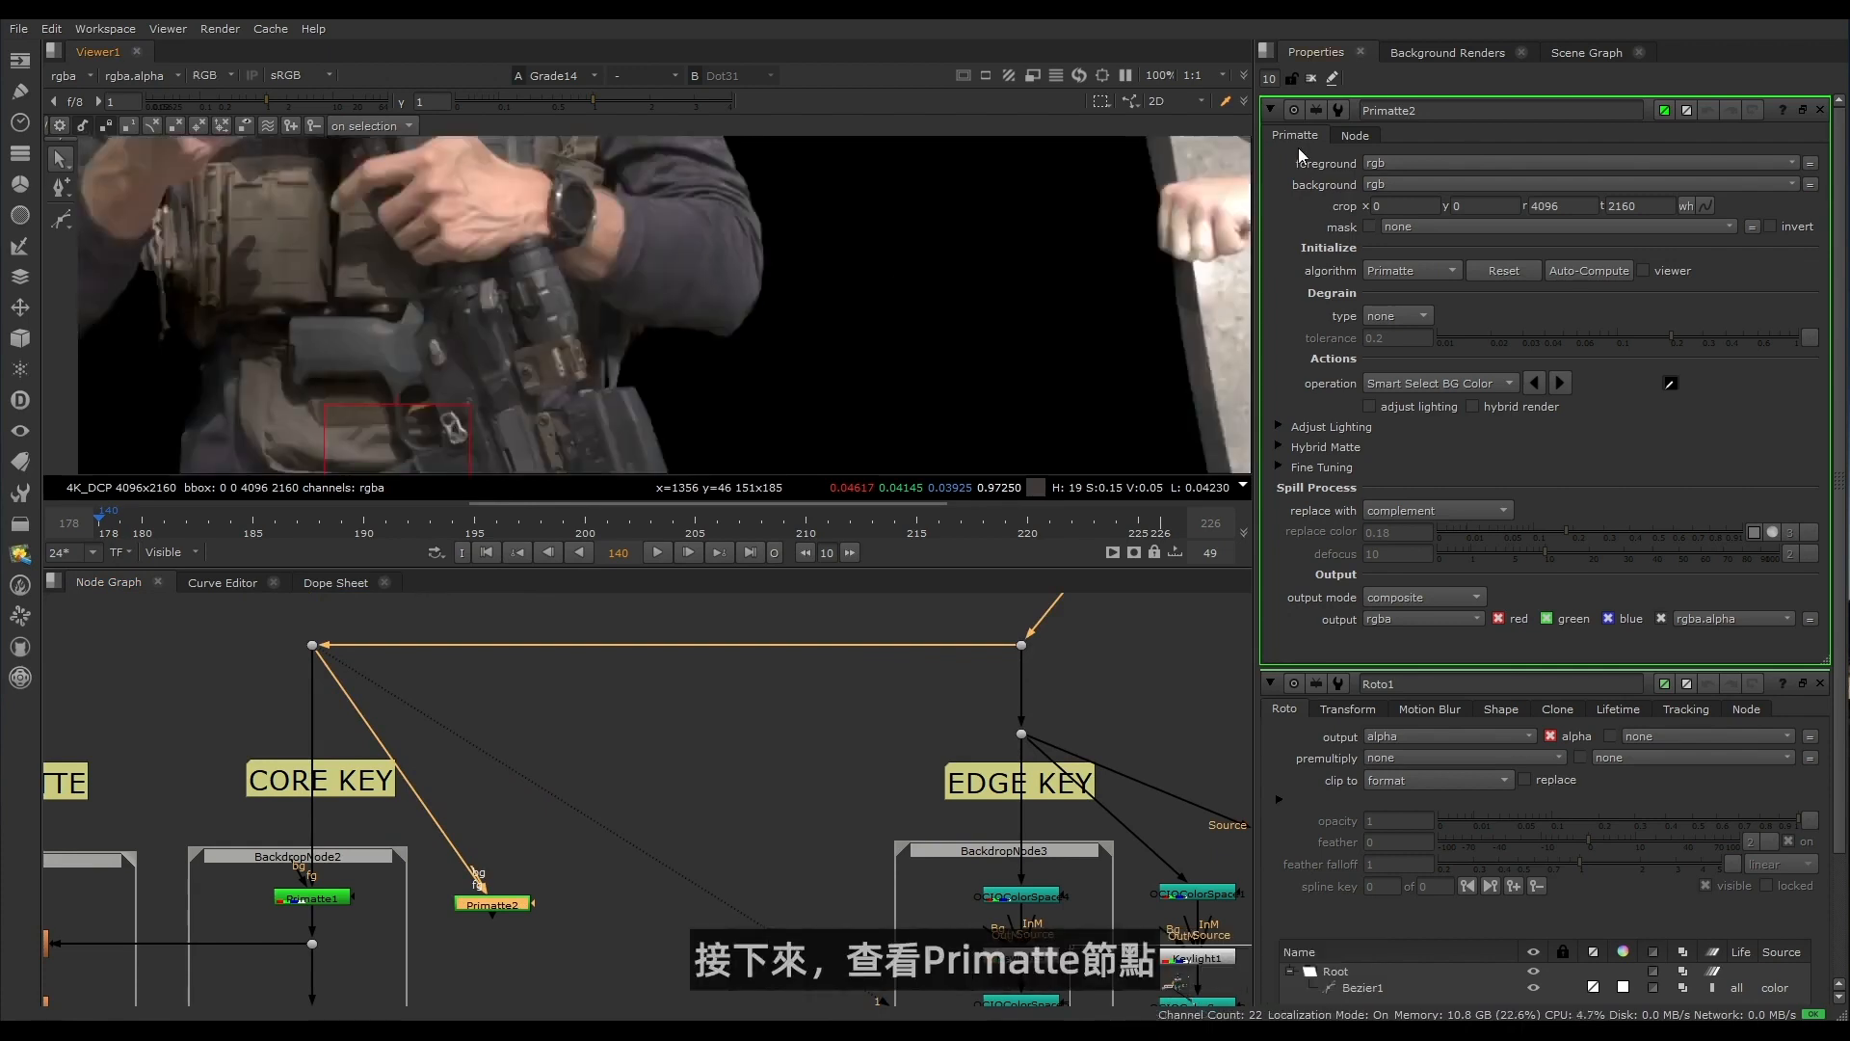
pyautogui.moveTo(576, 882); pyautogui.dragTo(494, 938)
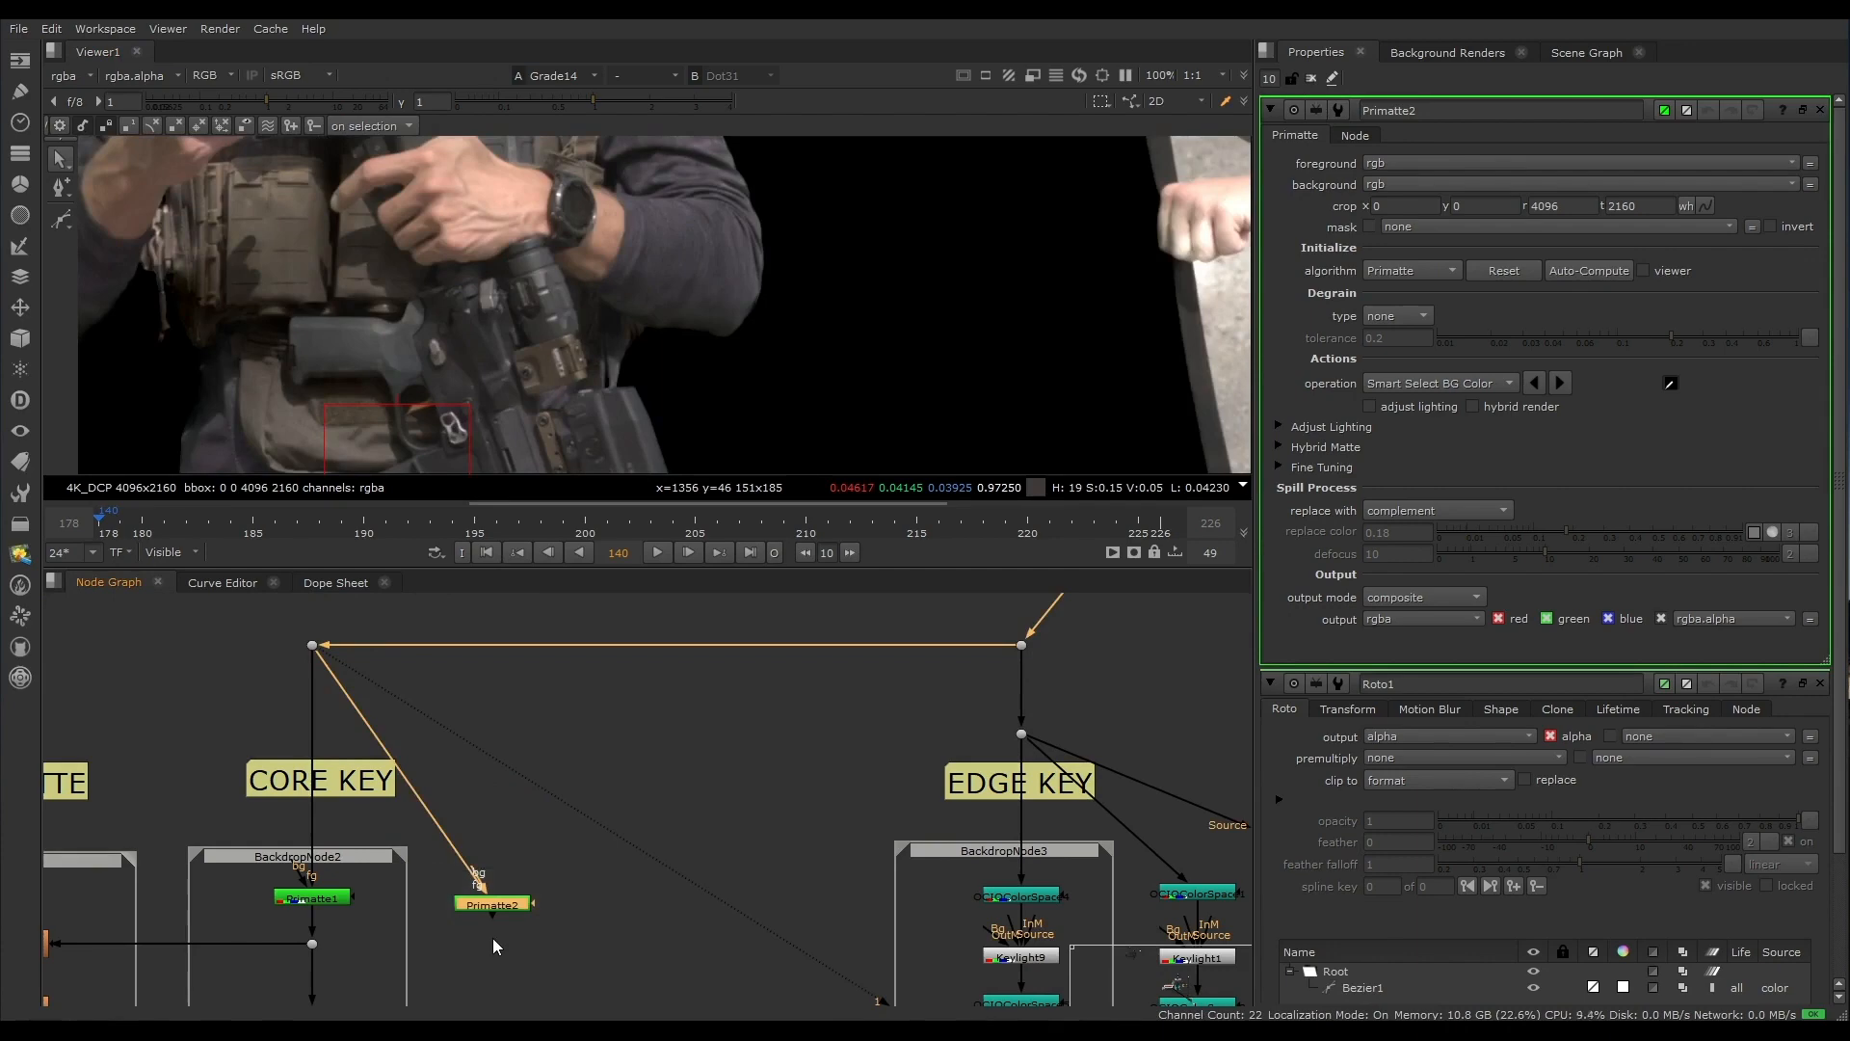
pyautogui.press('2')
pyautogui.scroll(-5, 674, 395)
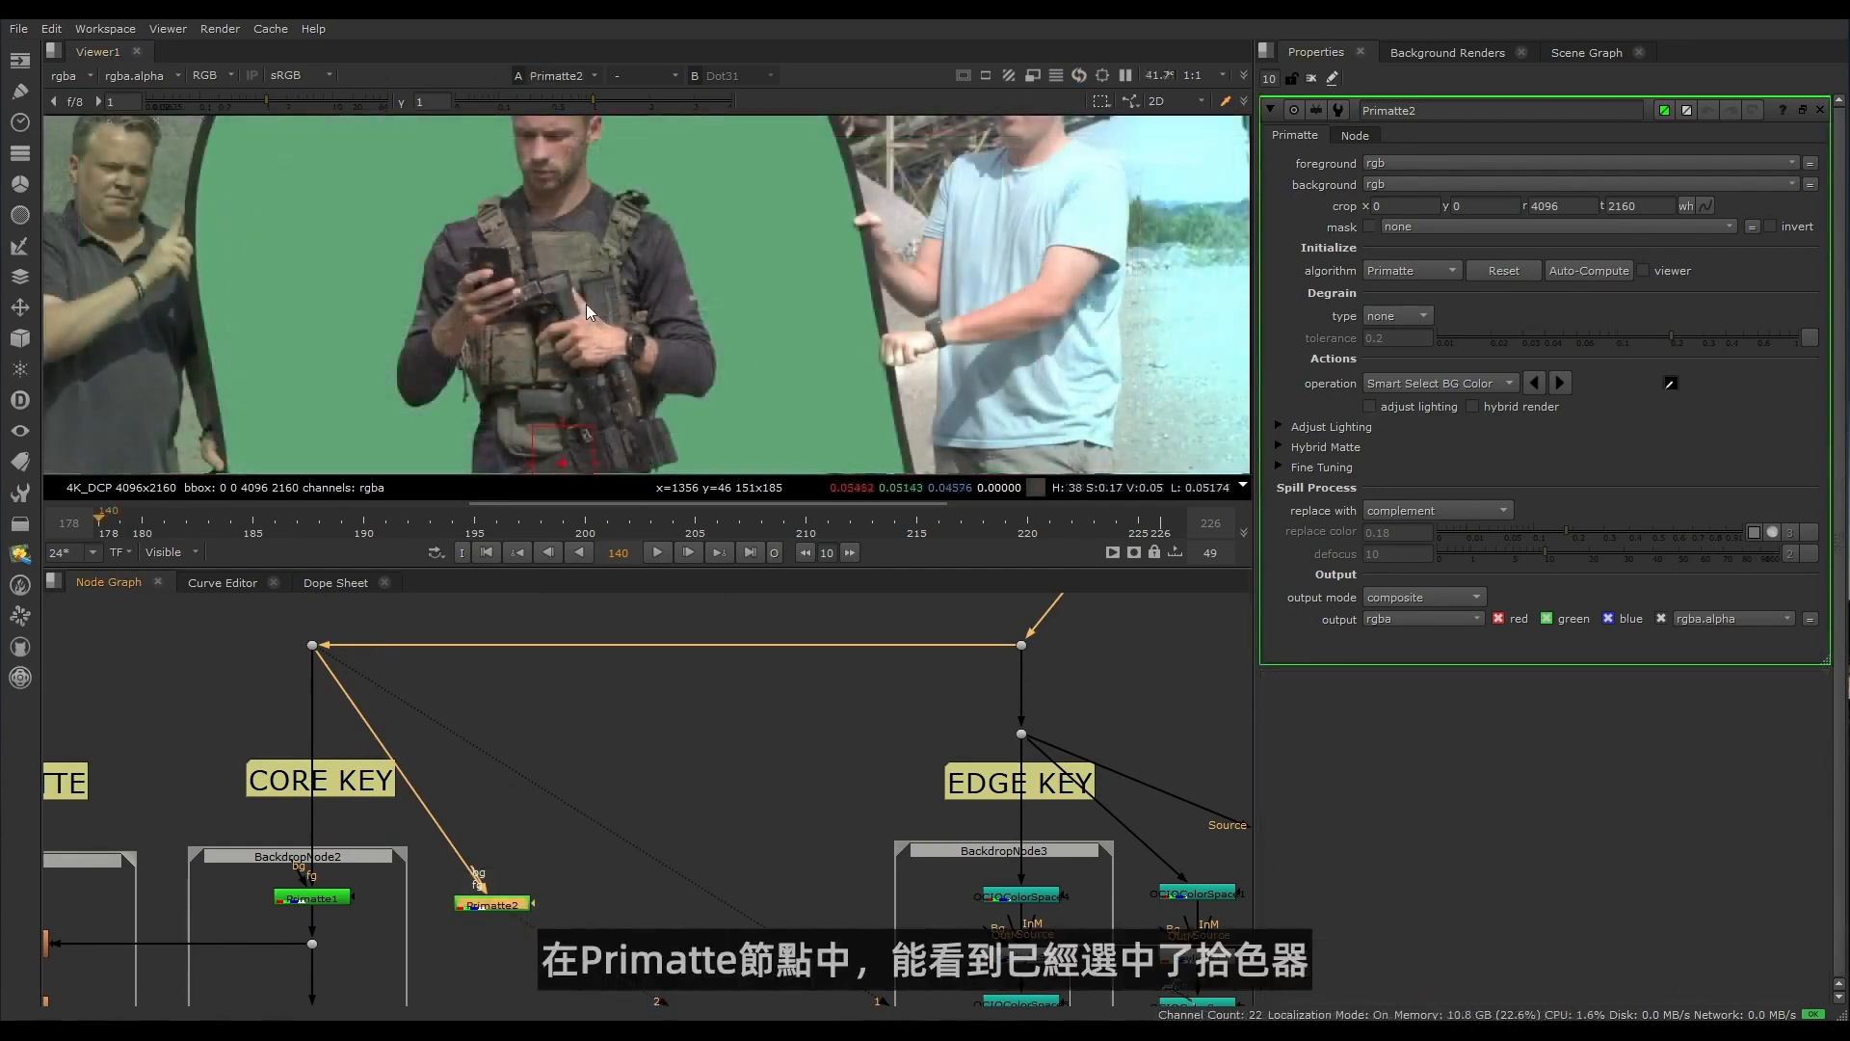
pyautogui.scroll(3, 673, 206)
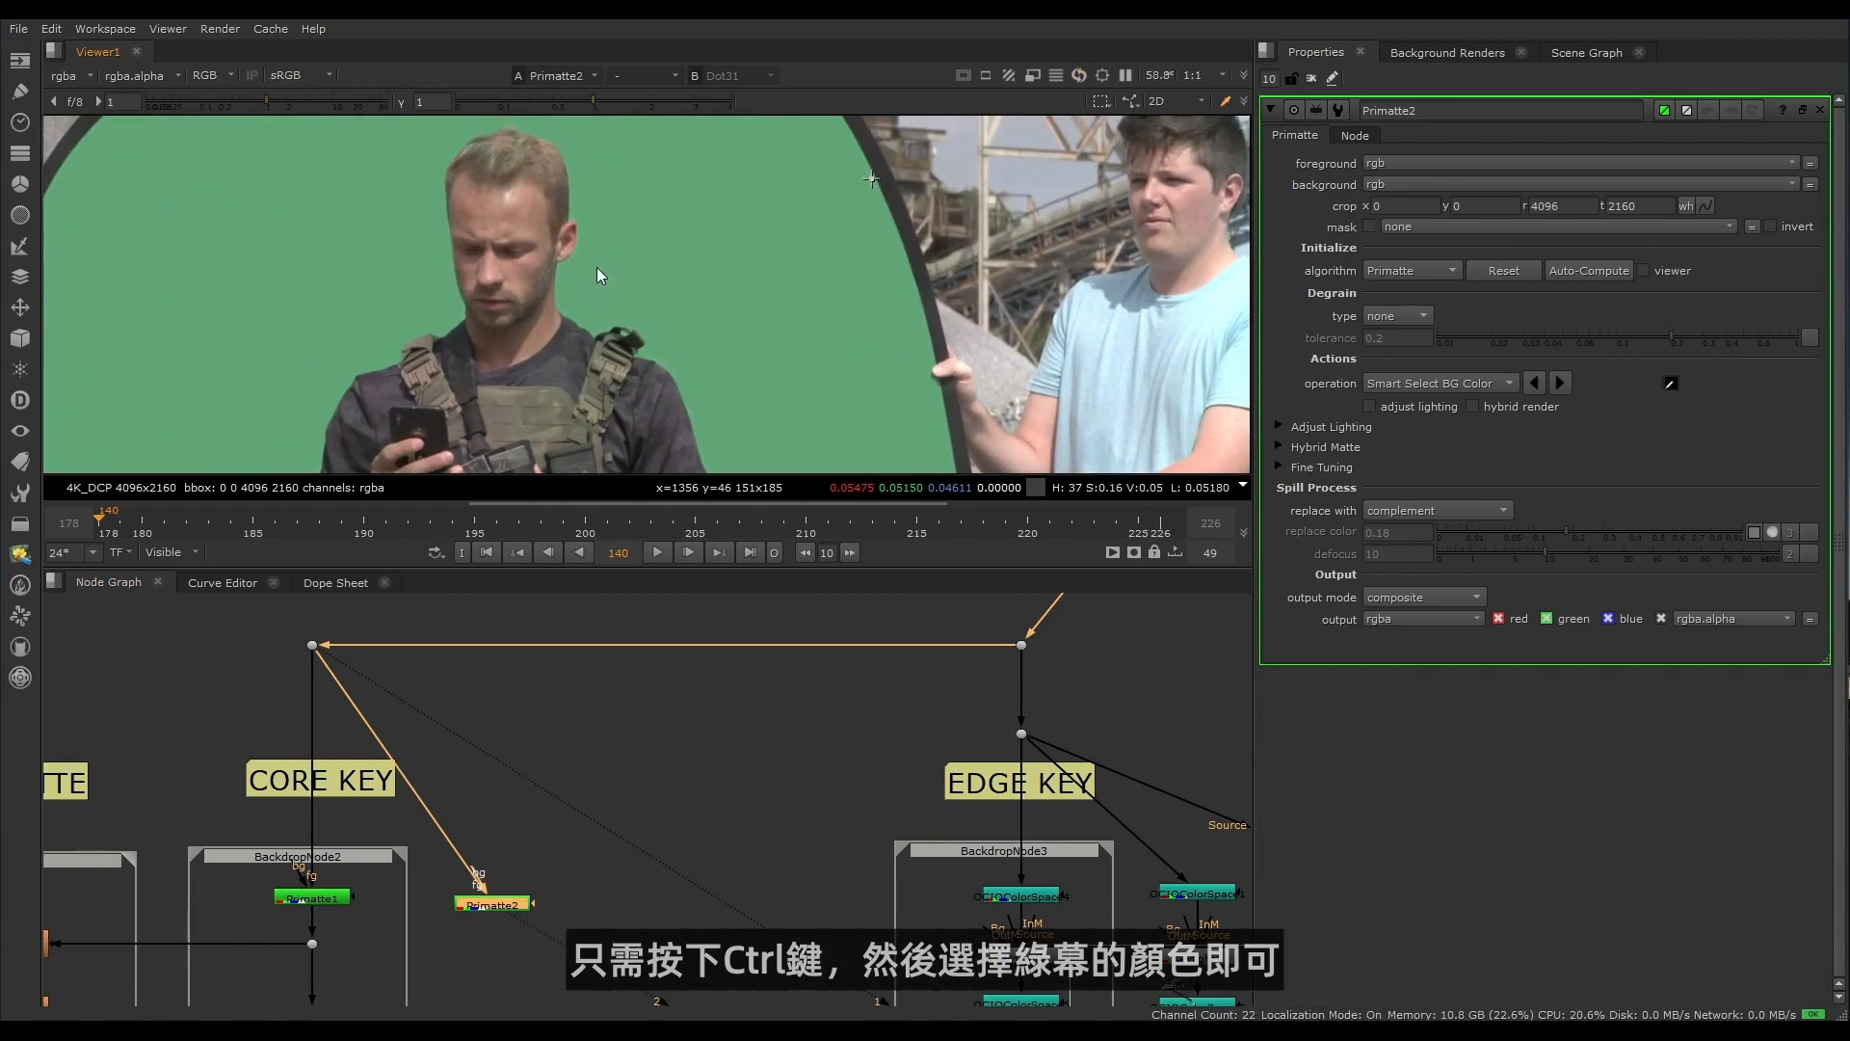
pyautogui.keyDown('ctrl'); pyautogui.click(629, 262); pyautogui.keyUp('ctrl')
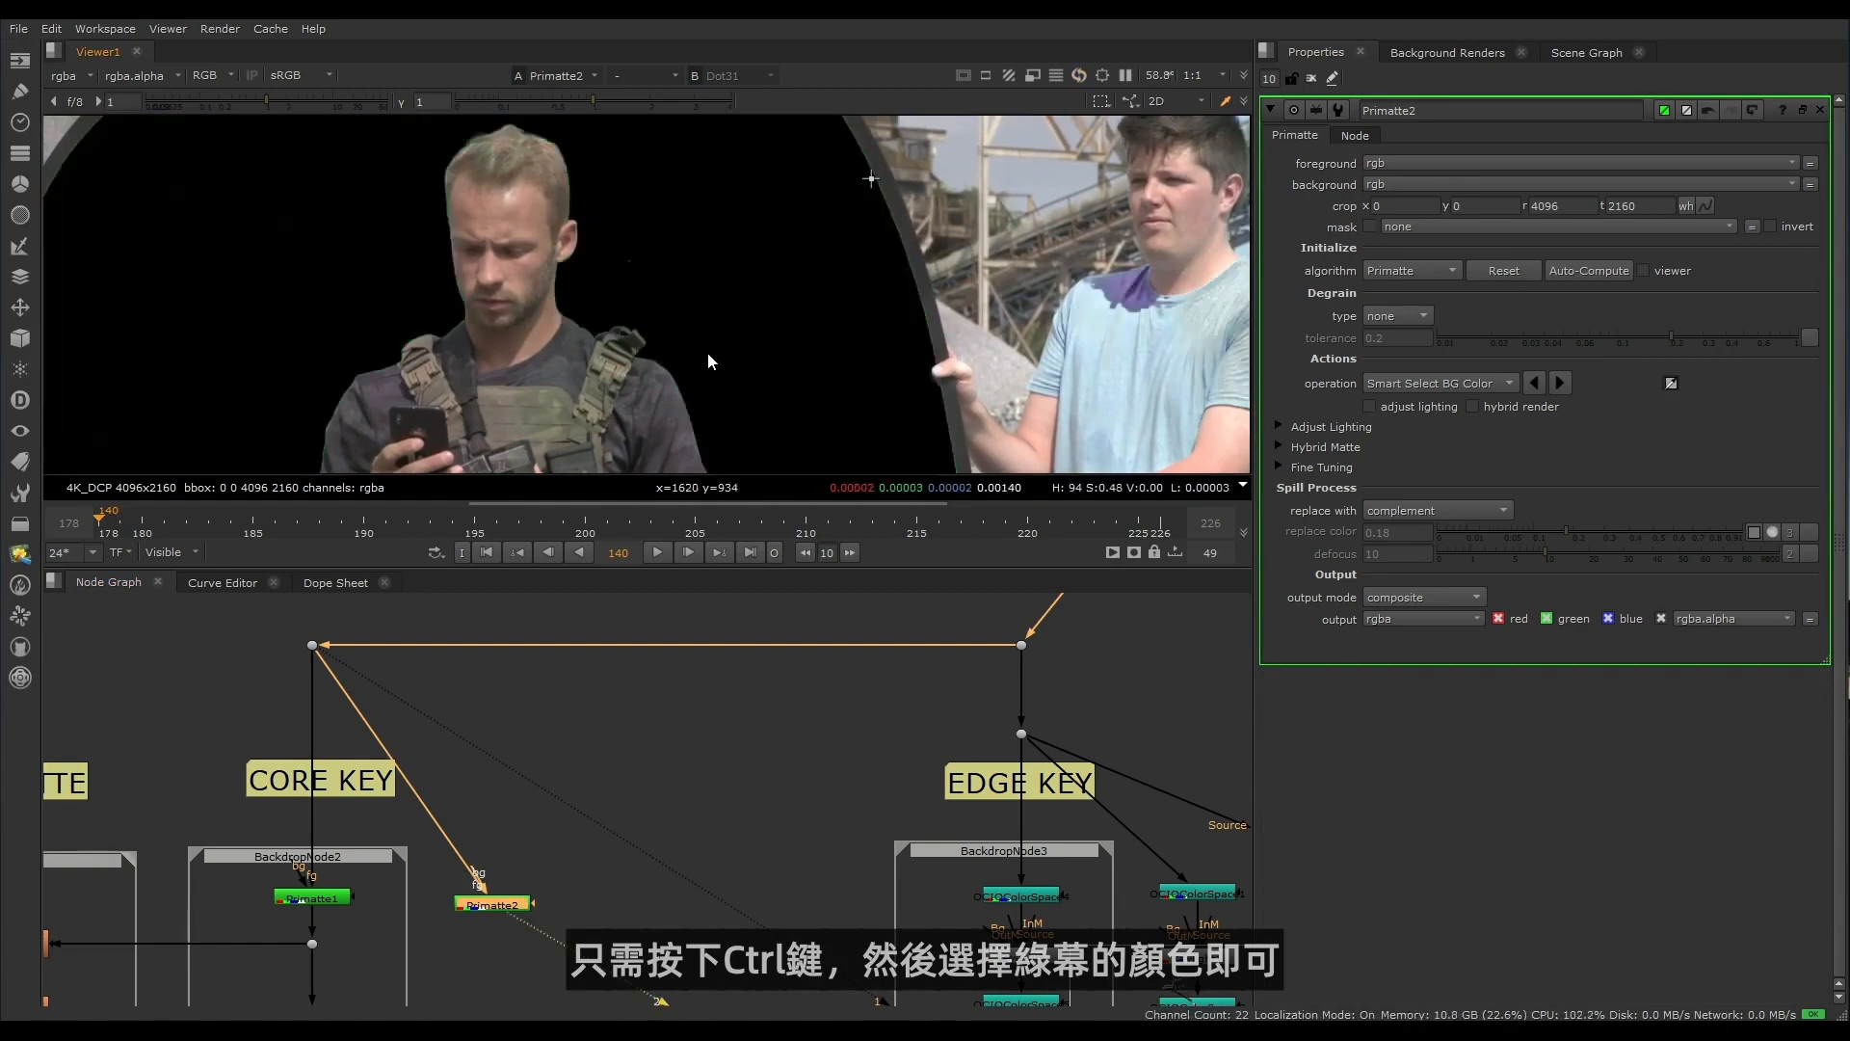
# Step: Display Primatte2's alpha and inspect the green screen area around the soldier for leftover noise
pyautogui.moveTo(692, 407); pyautogui.dragTo(664, 287, button='middle')
pyautogui.scroll(-3, 671, 291)
pyautogui.press('a')
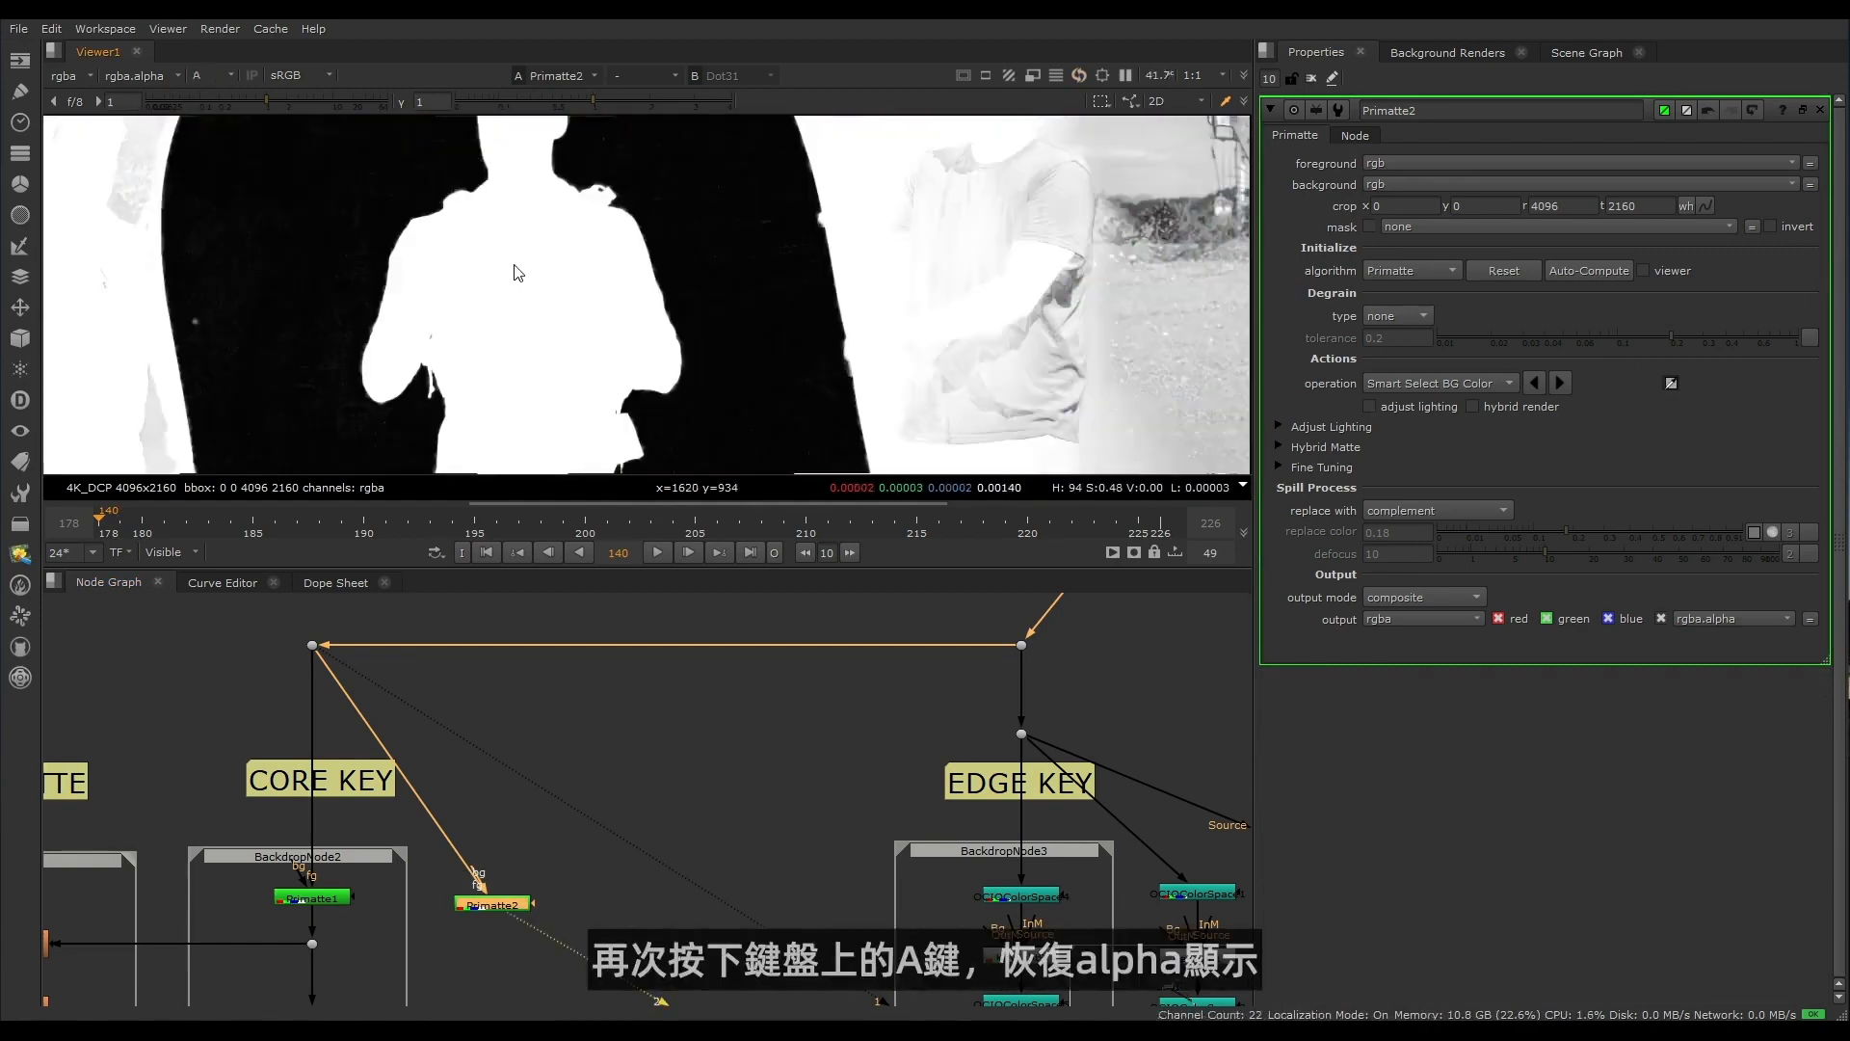
pyautogui.scroll(9, 462, 331)
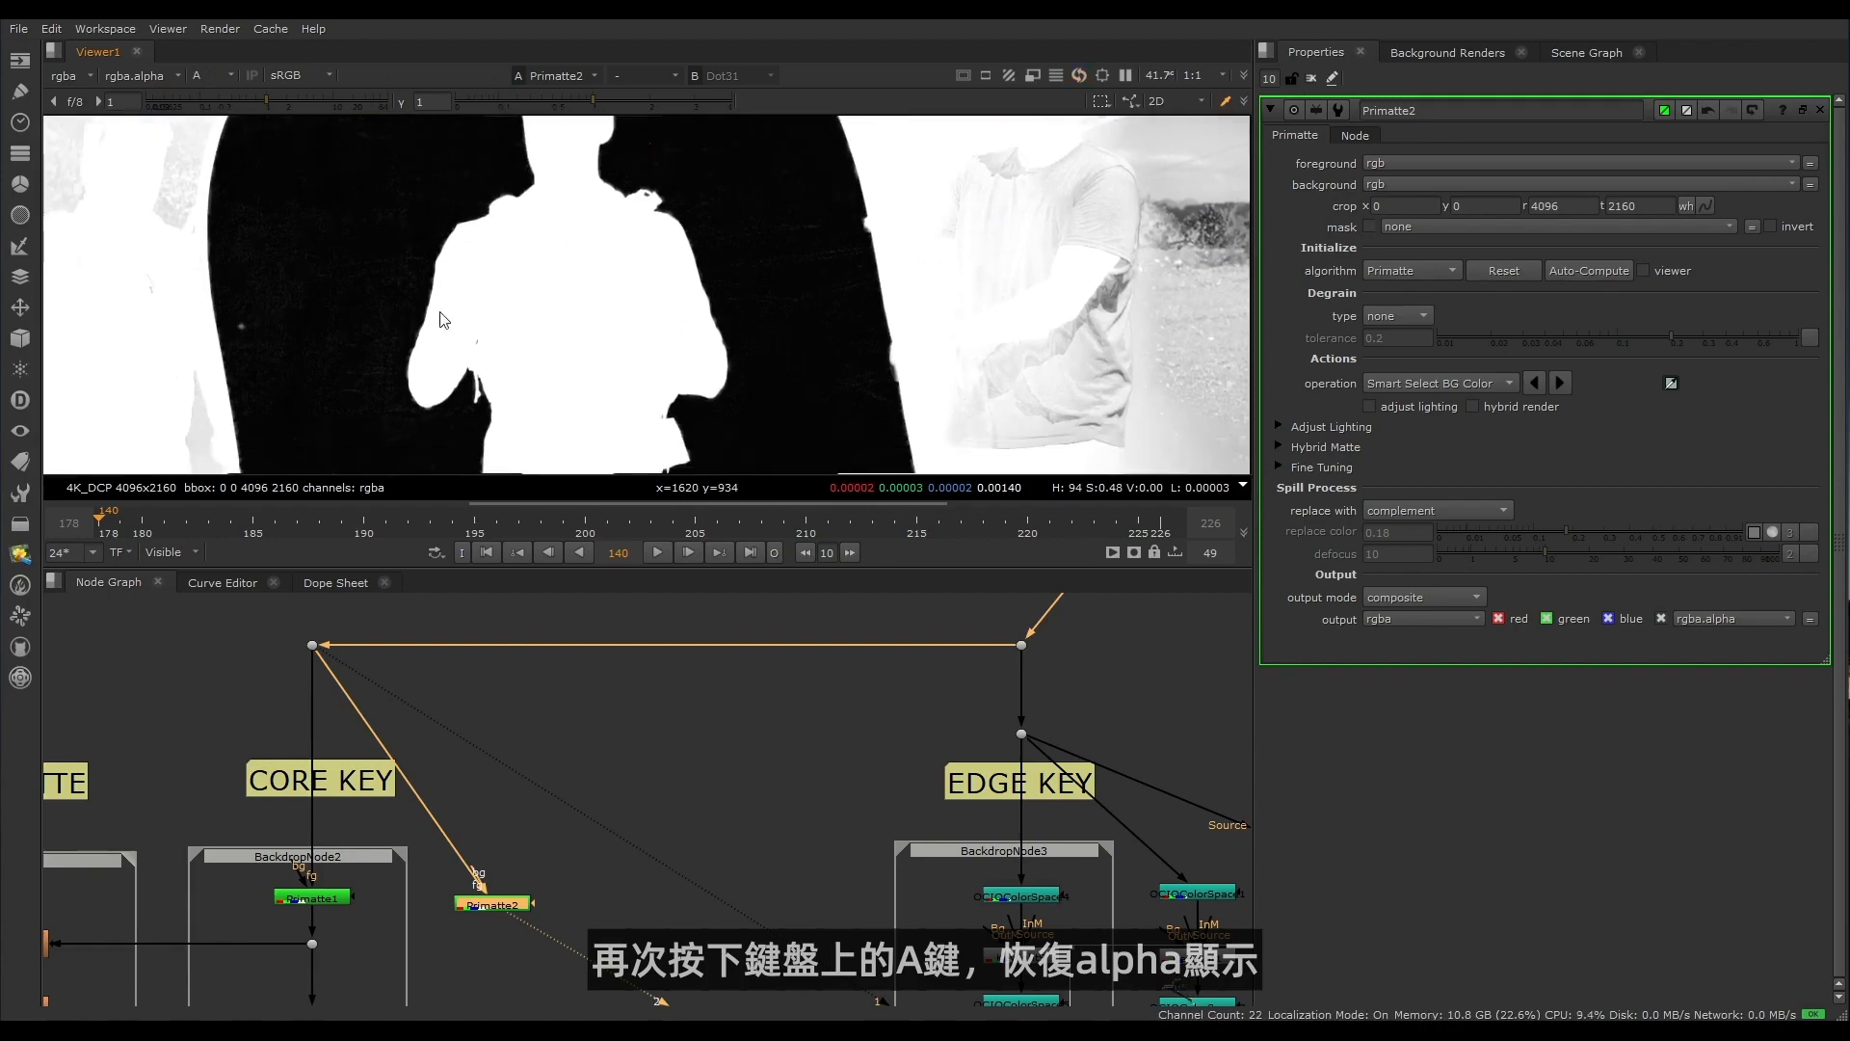
pyautogui.moveTo(432, 285); pyautogui.dragTo(669, 238, button='middle')
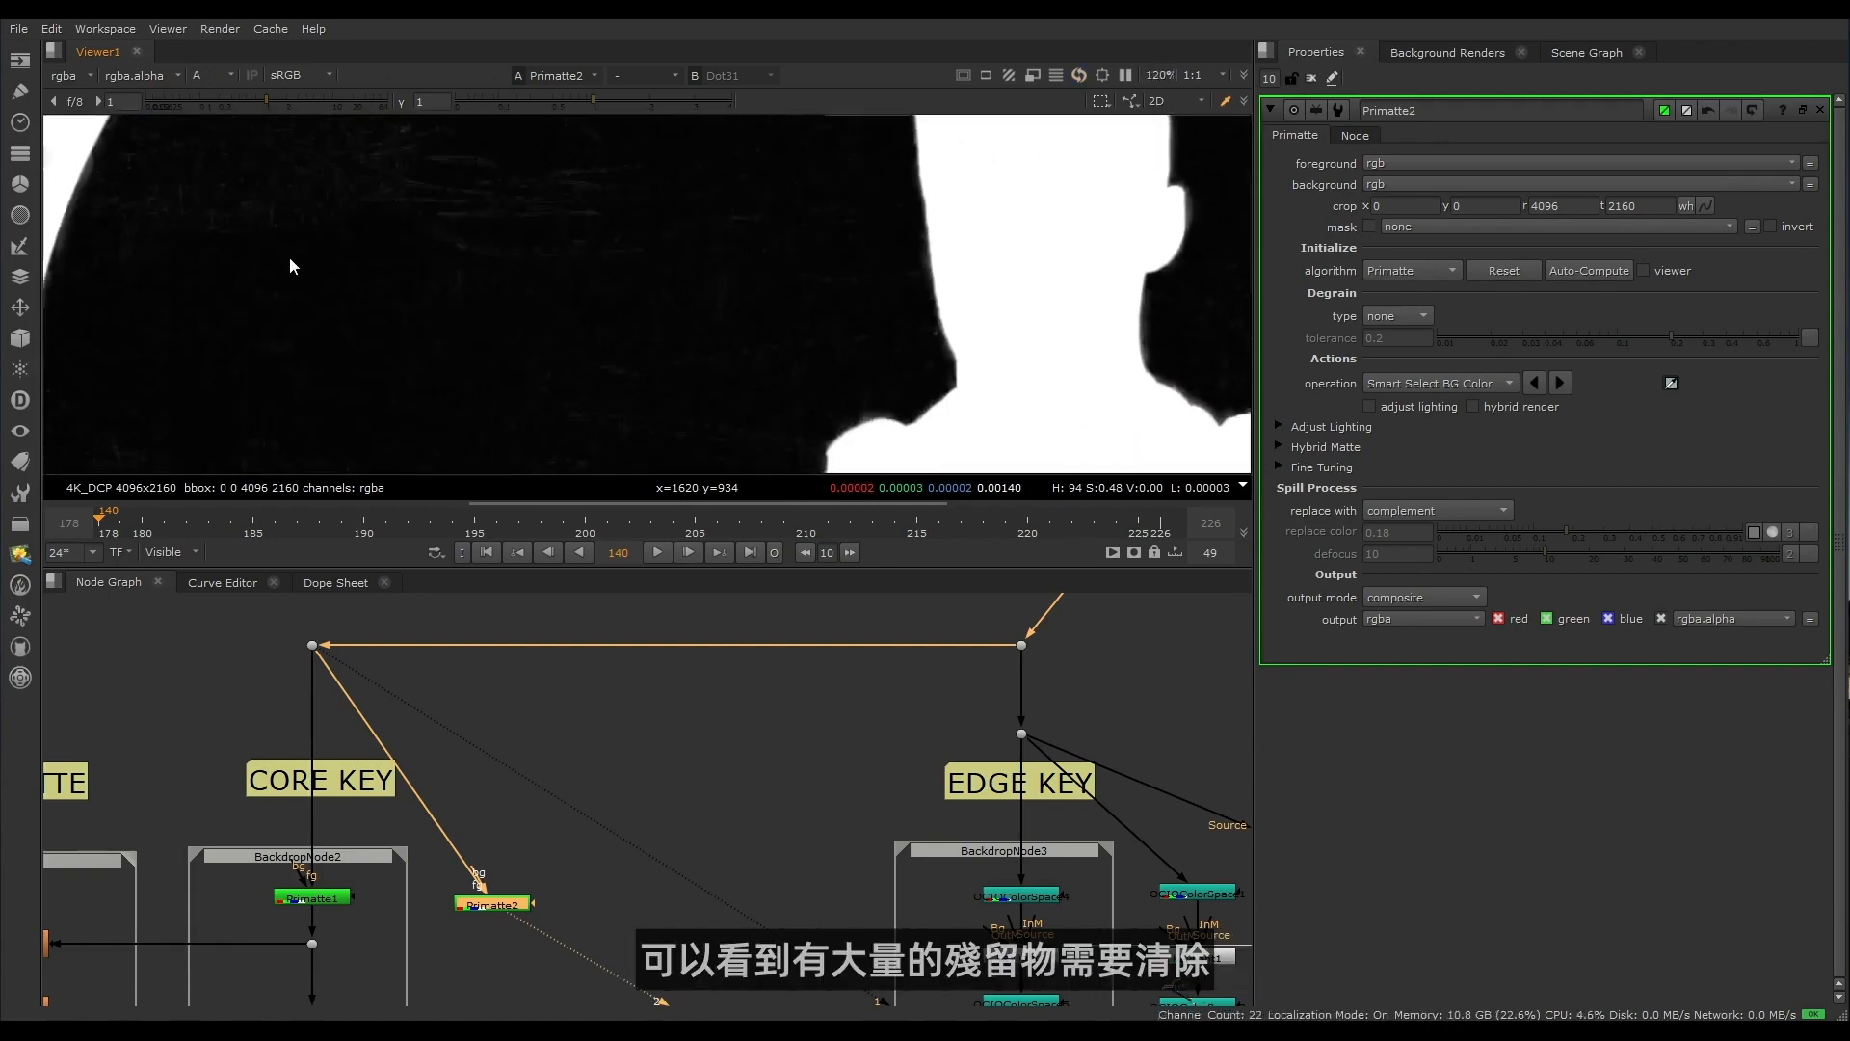
# Step: Set Primatte2's operation to Clean BG Noise and sample noisy rectangular areas of the green screen on one side of the soldier
pyautogui.click(1419, 384)
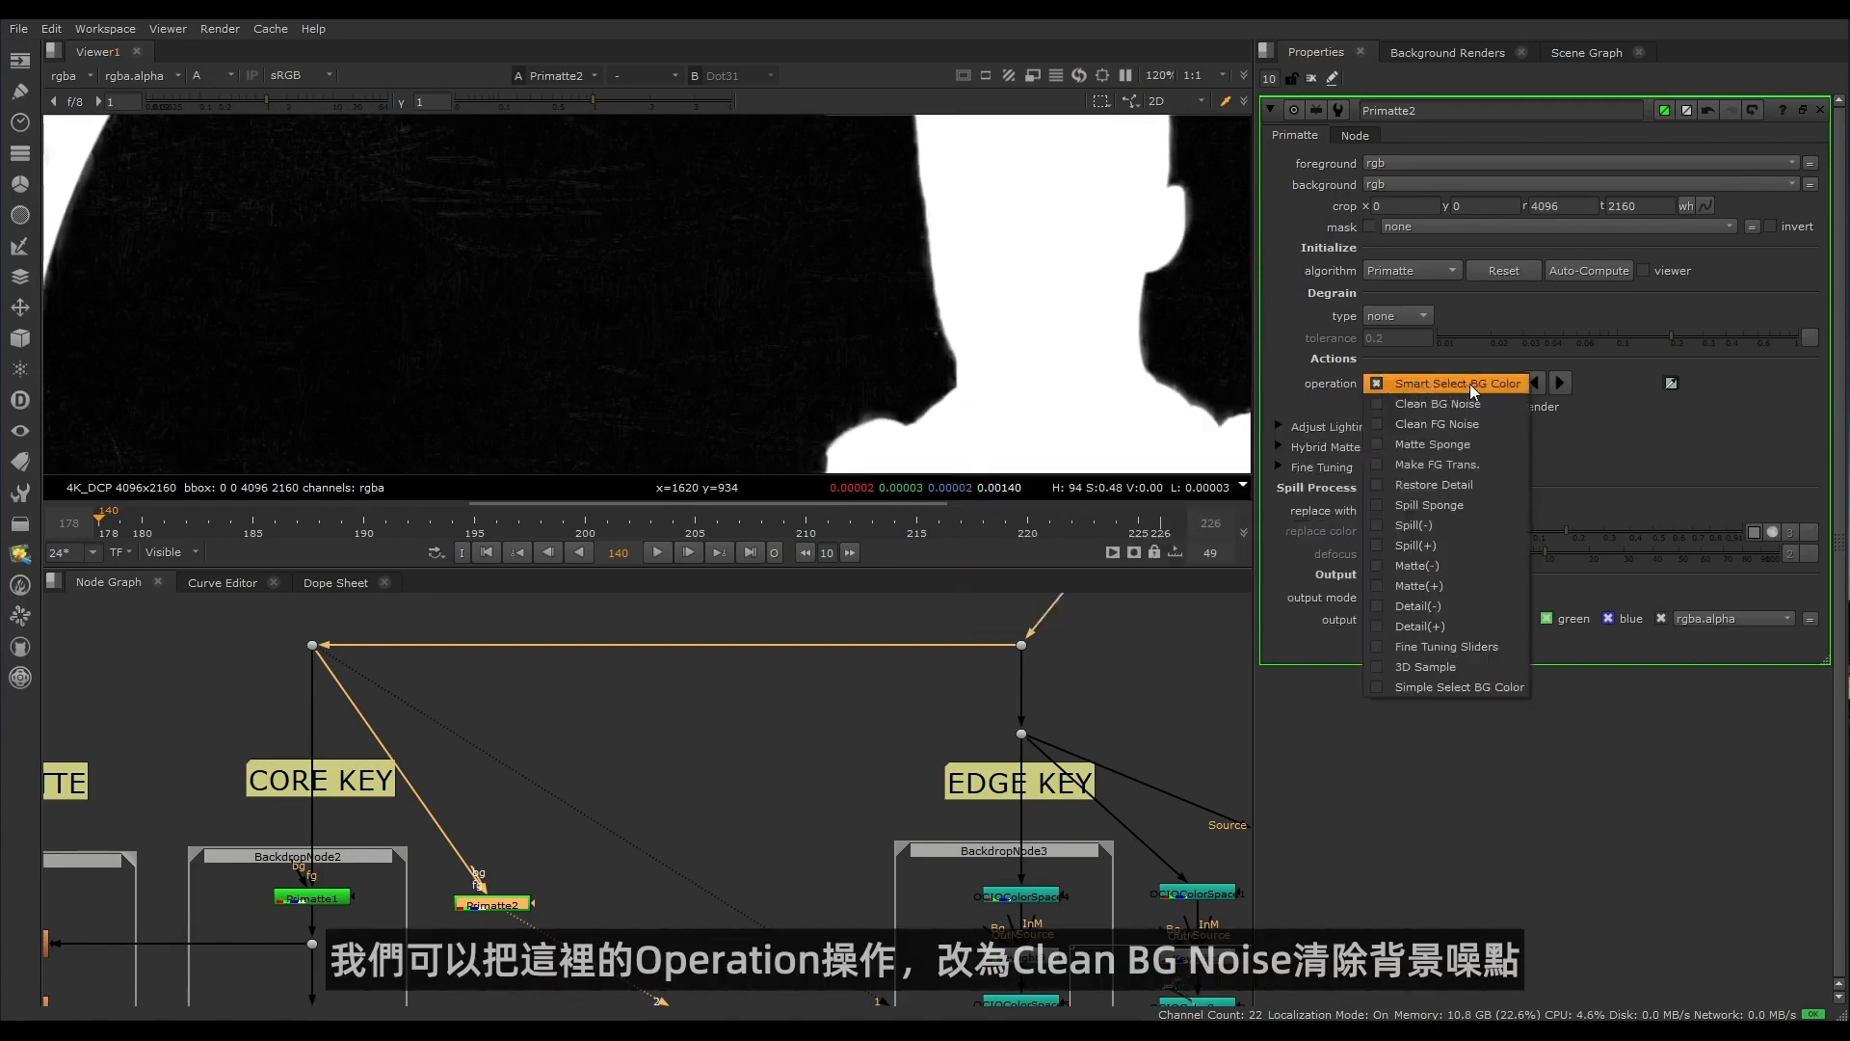
pyautogui.click(1442, 401)
pyautogui.scroll(-5, 472, 257)
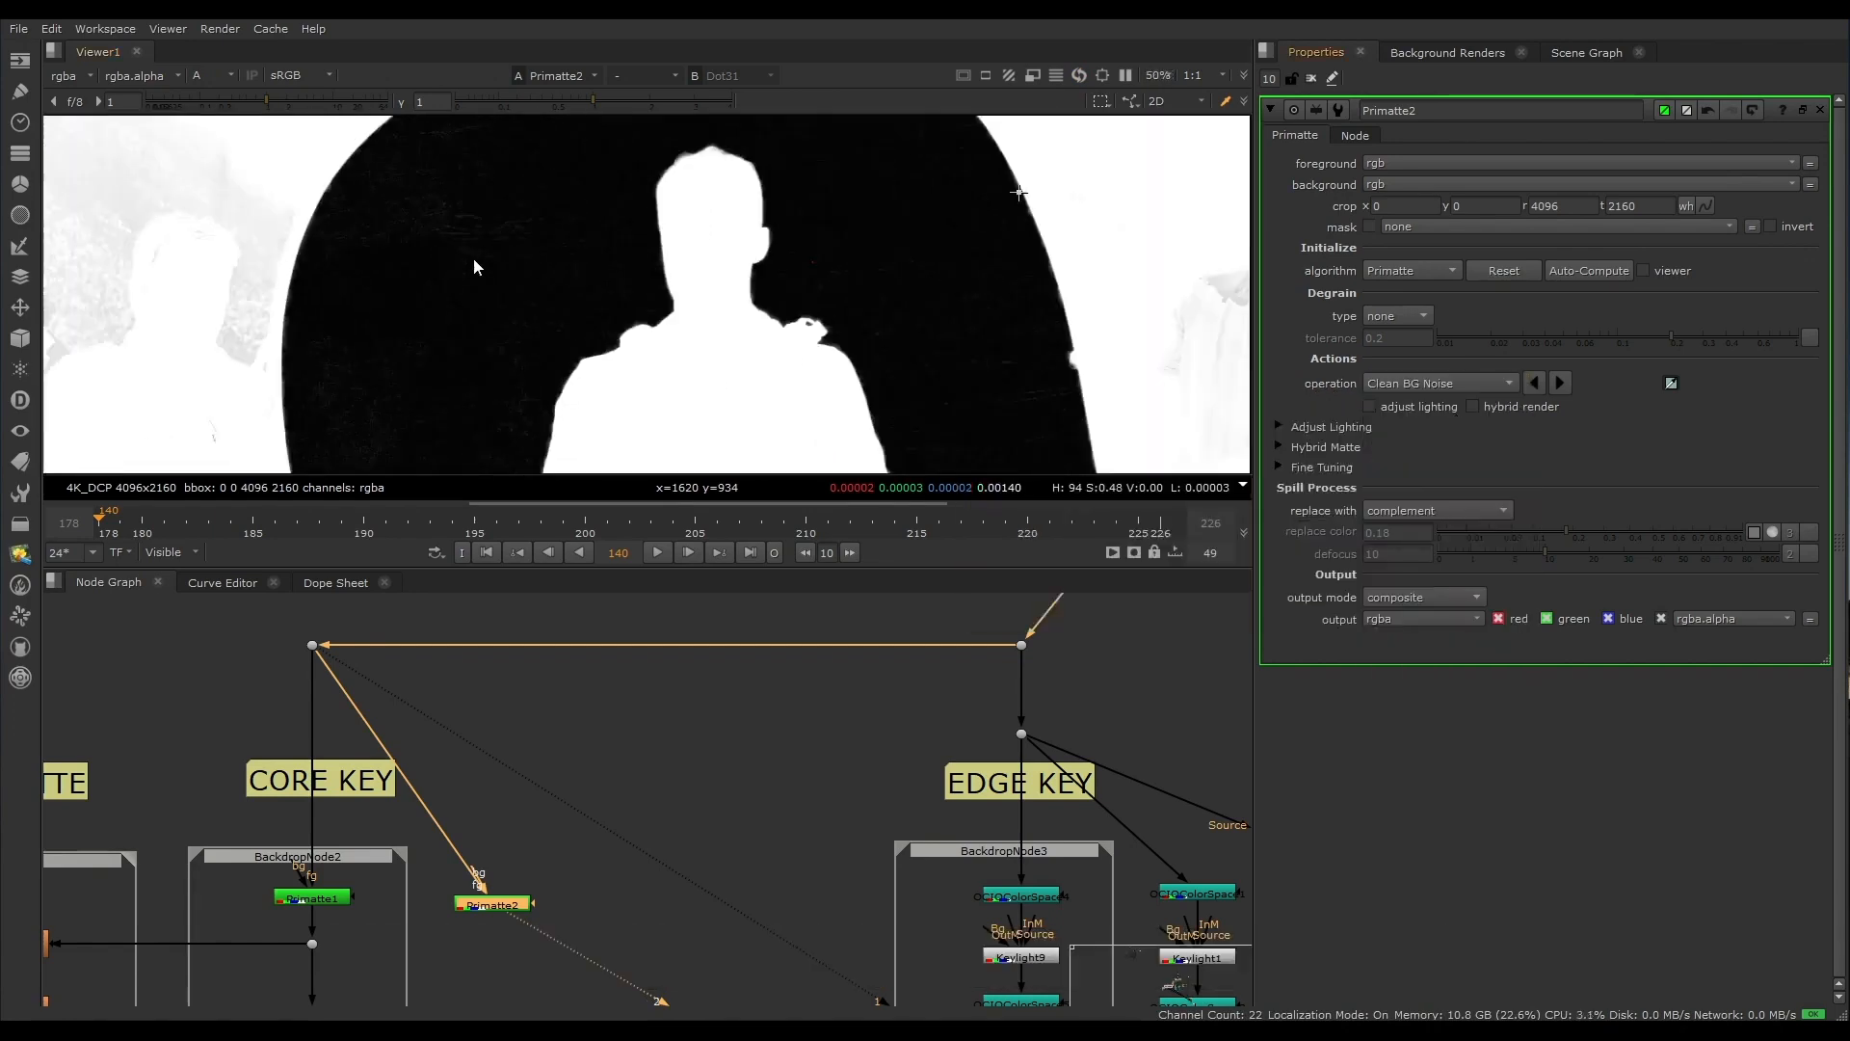
pyautogui.keyDown('ctrl'); pyautogui.keyDown('shift'); pyautogui.moveTo(407, 181); pyautogui.dragTo(522, 296); pyautogui.keyUp('shift'); pyautogui.keyUp('ctrl')
pyautogui.moveTo(609, 339); pyautogui.dragTo(637, 121, button='middle')
pyautogui.scroll(6, 320, 219)
pyautogui.keyDown('ctrl'); pyautogui.keyDown('shift'); pyautogui.moveTo(387, 240); pyautogui.dragTo(488, 372); pyautogui.keyUp('shift'); pyautogui.keyUp('ctrl')
pyautogui.moveTo(746, 320); pyautogui.dragTo(675, 92, button='middle')
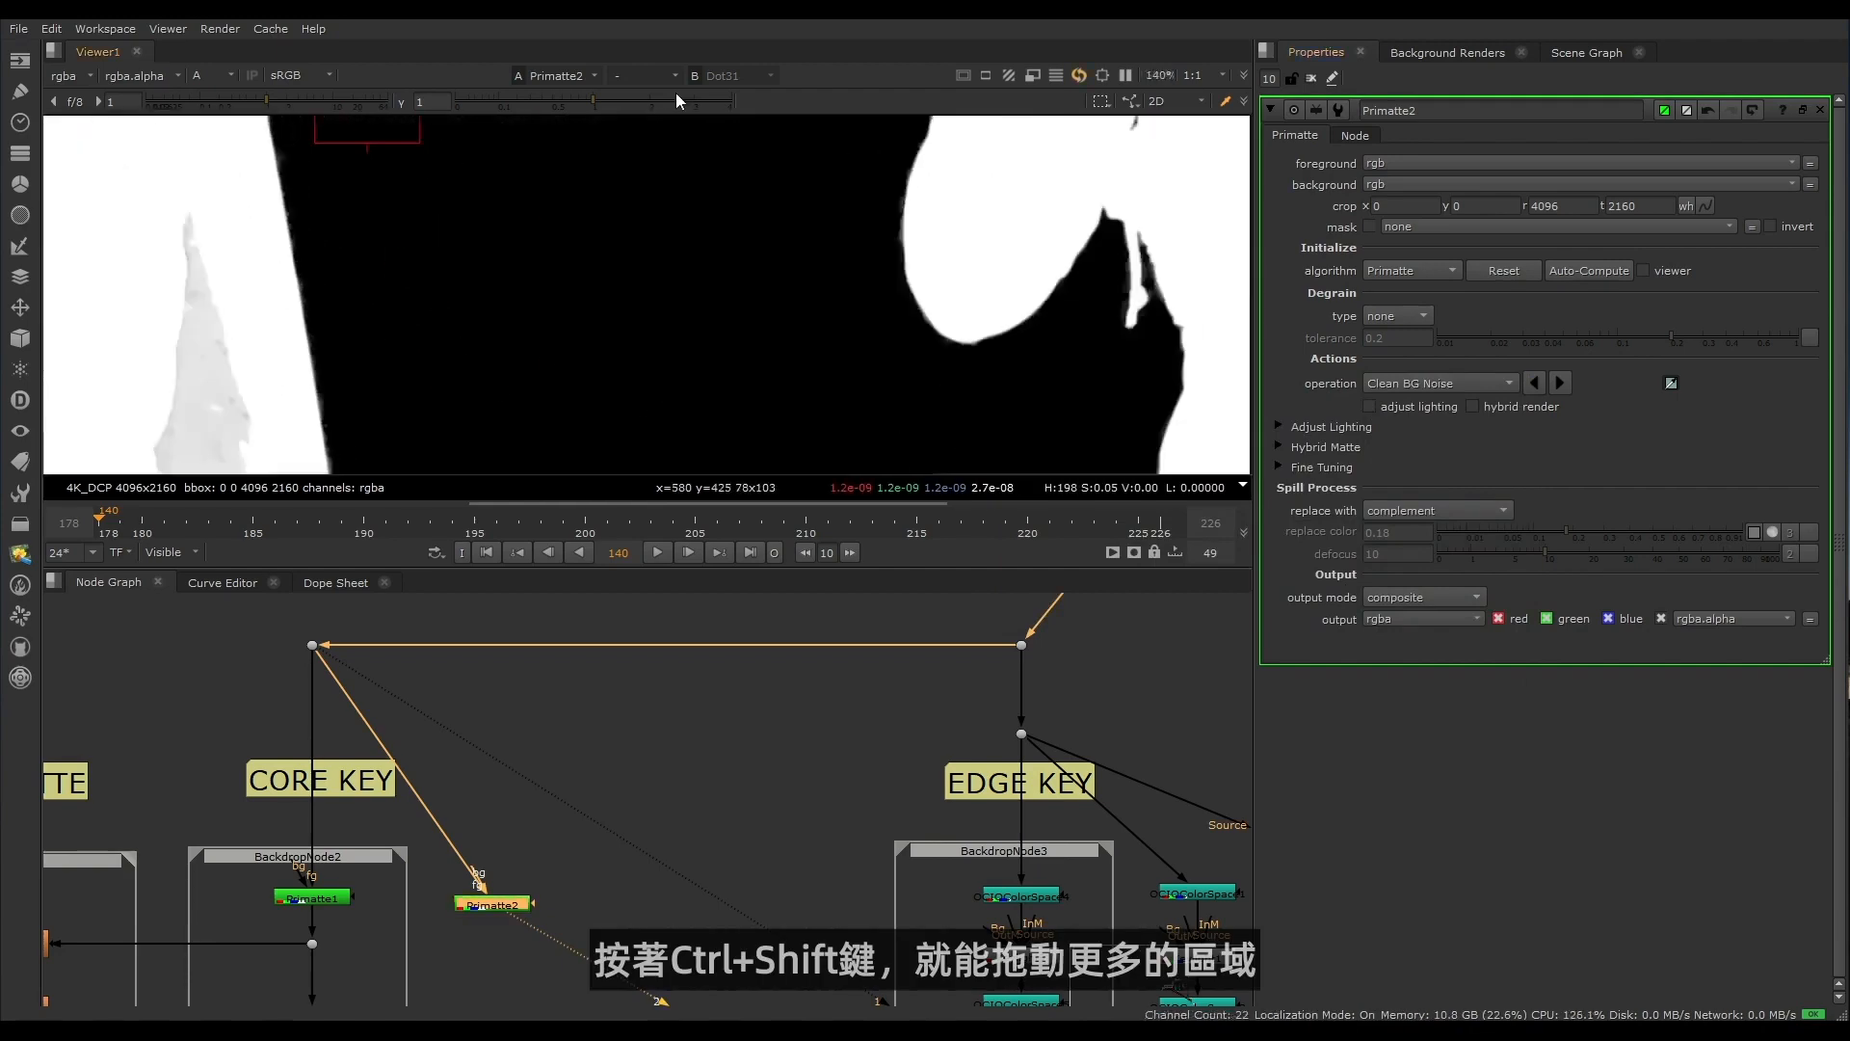
# Step: Sample further rectangular green screen areas, including the opposite side of the soldier, to clean the remaining background noise
pyautogui.scroll(-5, 661, 119)
pyautogui.keyDown('ctrl'); pyautogui.keyDown('shift'); pyautogui.moveTo(603, 222); pyautogui.dragTo(737, 329); pyautogui.keyUp('shift'); pyautogui.keyUp('ctrl')
pyautogui.moveTo(953, 215); pyautogui.dragTo(411, 308, button='middle')
pyautogui.keyDown('ctrl'); pyautogui.keyDown('shift'); pyautogui.moveTo(732, 271); pyautogui.dragTo(826, 427); pyautogui.keyUp('shift'); pyautogui.keyUp('ctrl')
pyautogui.moveTo(825, 348)
pyautogui.mouseDown(button='middle')
pyautogui.moveTo(840, 416)
pyautogui.moveTo(755, 257)
pyautogui.moveTo(891, 142)
pyautogui.moveTo(952, 29)
pyautogui.mouseUp(button='middle')
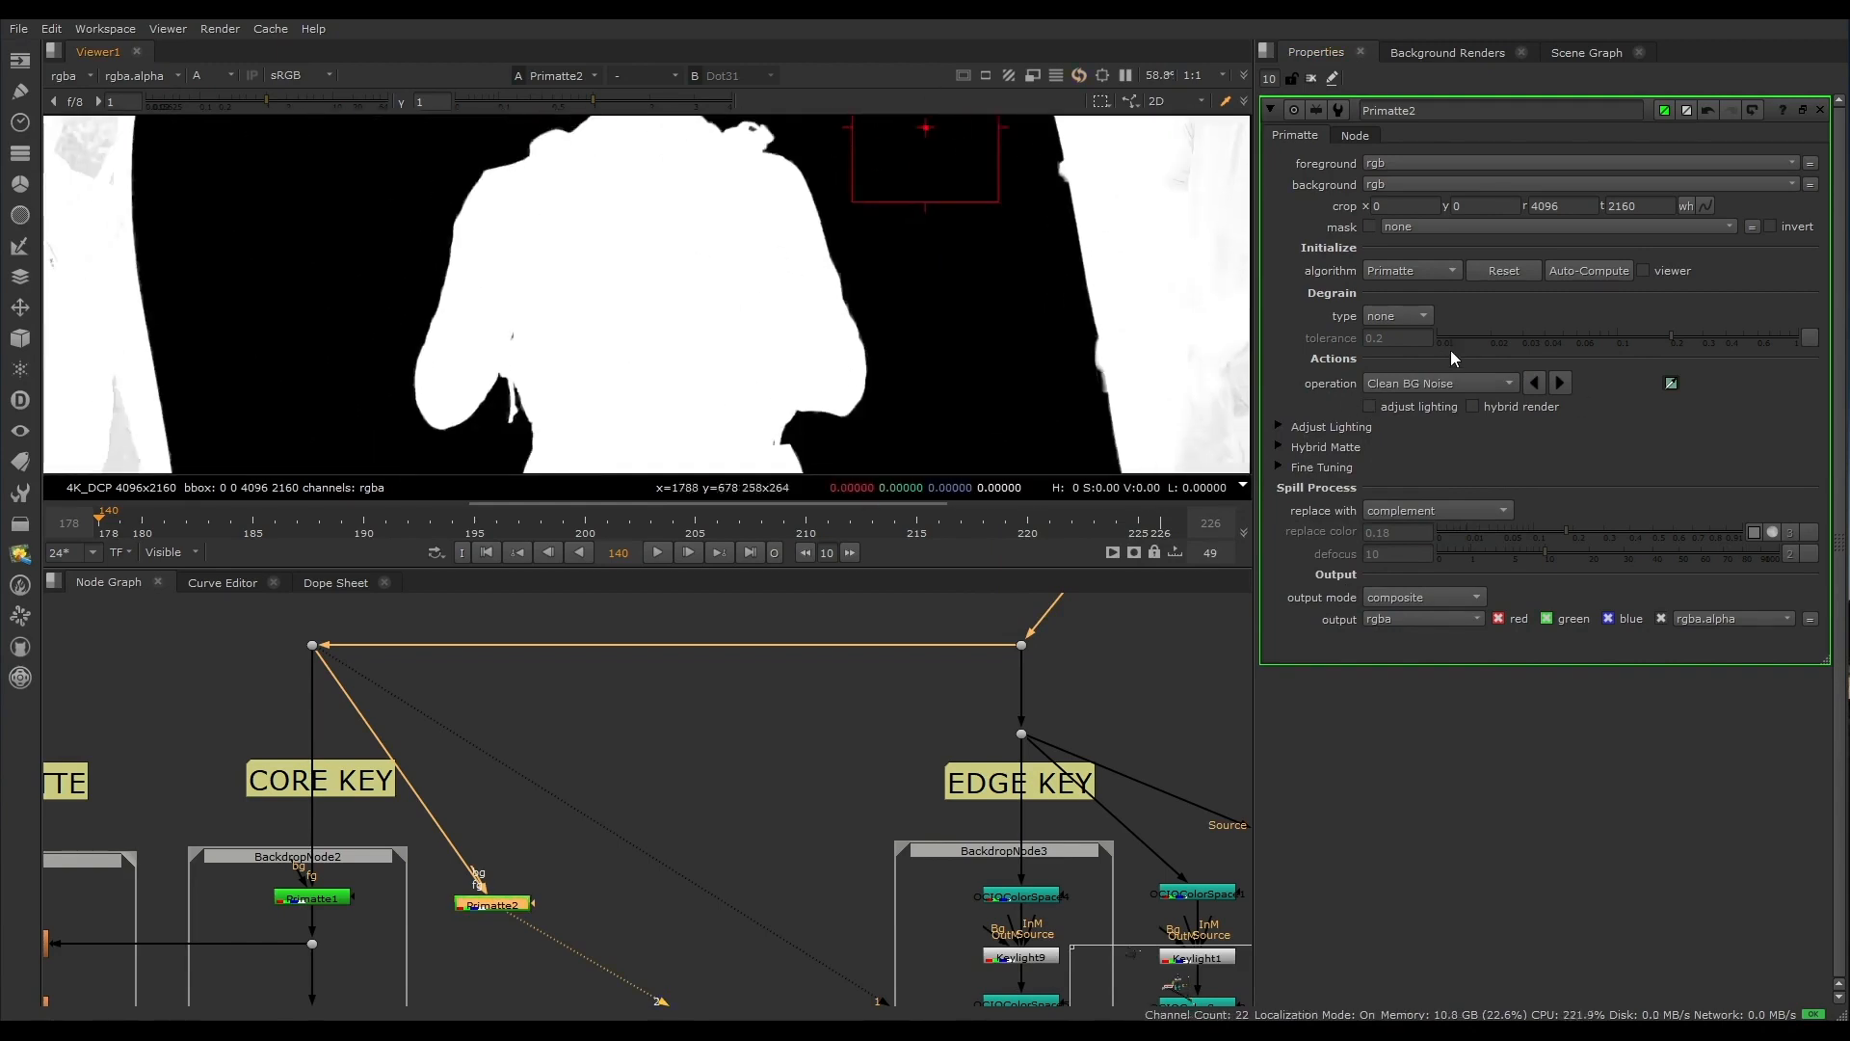
# Step: Set Primatte2's operation to Clean FG Noise and sample rectangles over the soldier's torso, neck and lower body to fill matte holes
pyautogui.click(1437, 384)
pyautogui.click(1442, 405)
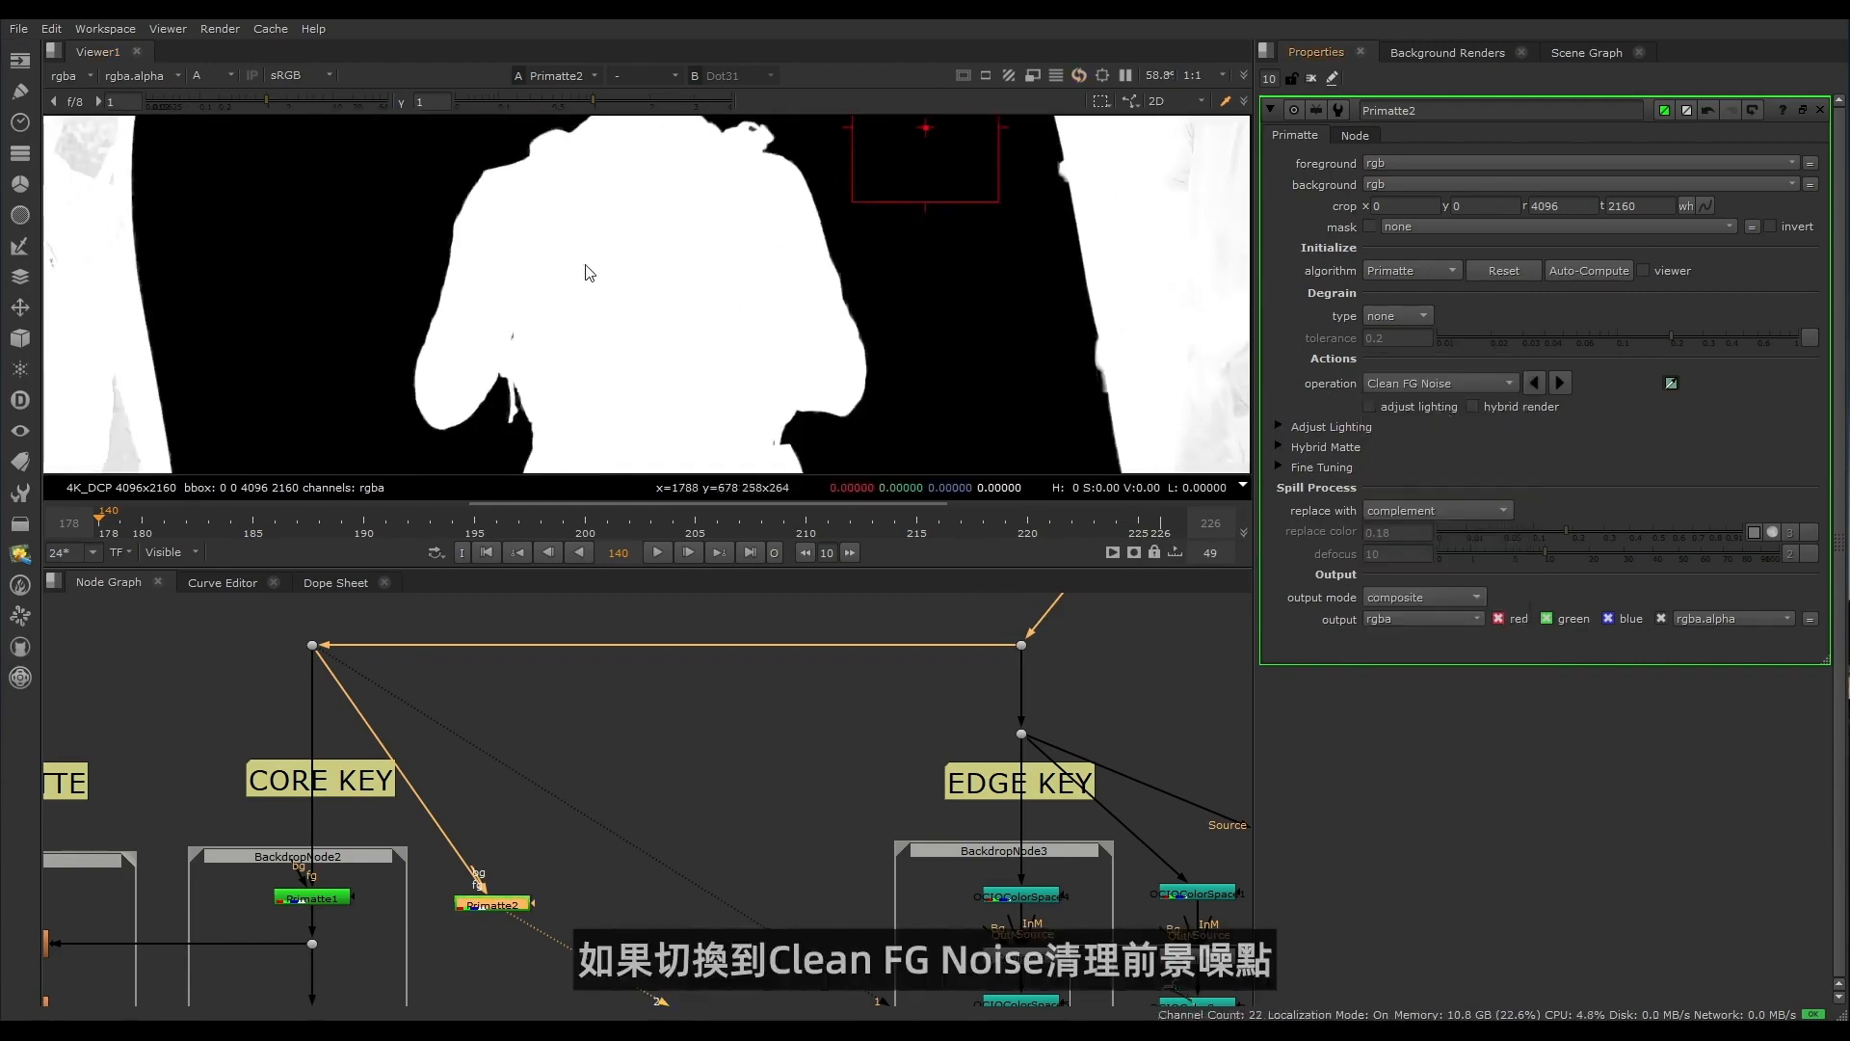
pyautogui.scroll(4, 602, 289)
pyautogui.keyDown('ctrl'); pyautogui.keyDown('shift'); pyautogui.moveTo(454, 177); pyautogui.dragTo(855, 446); pyautogui.keyUp('shift'); pyautogui.keyUp('ctrl')
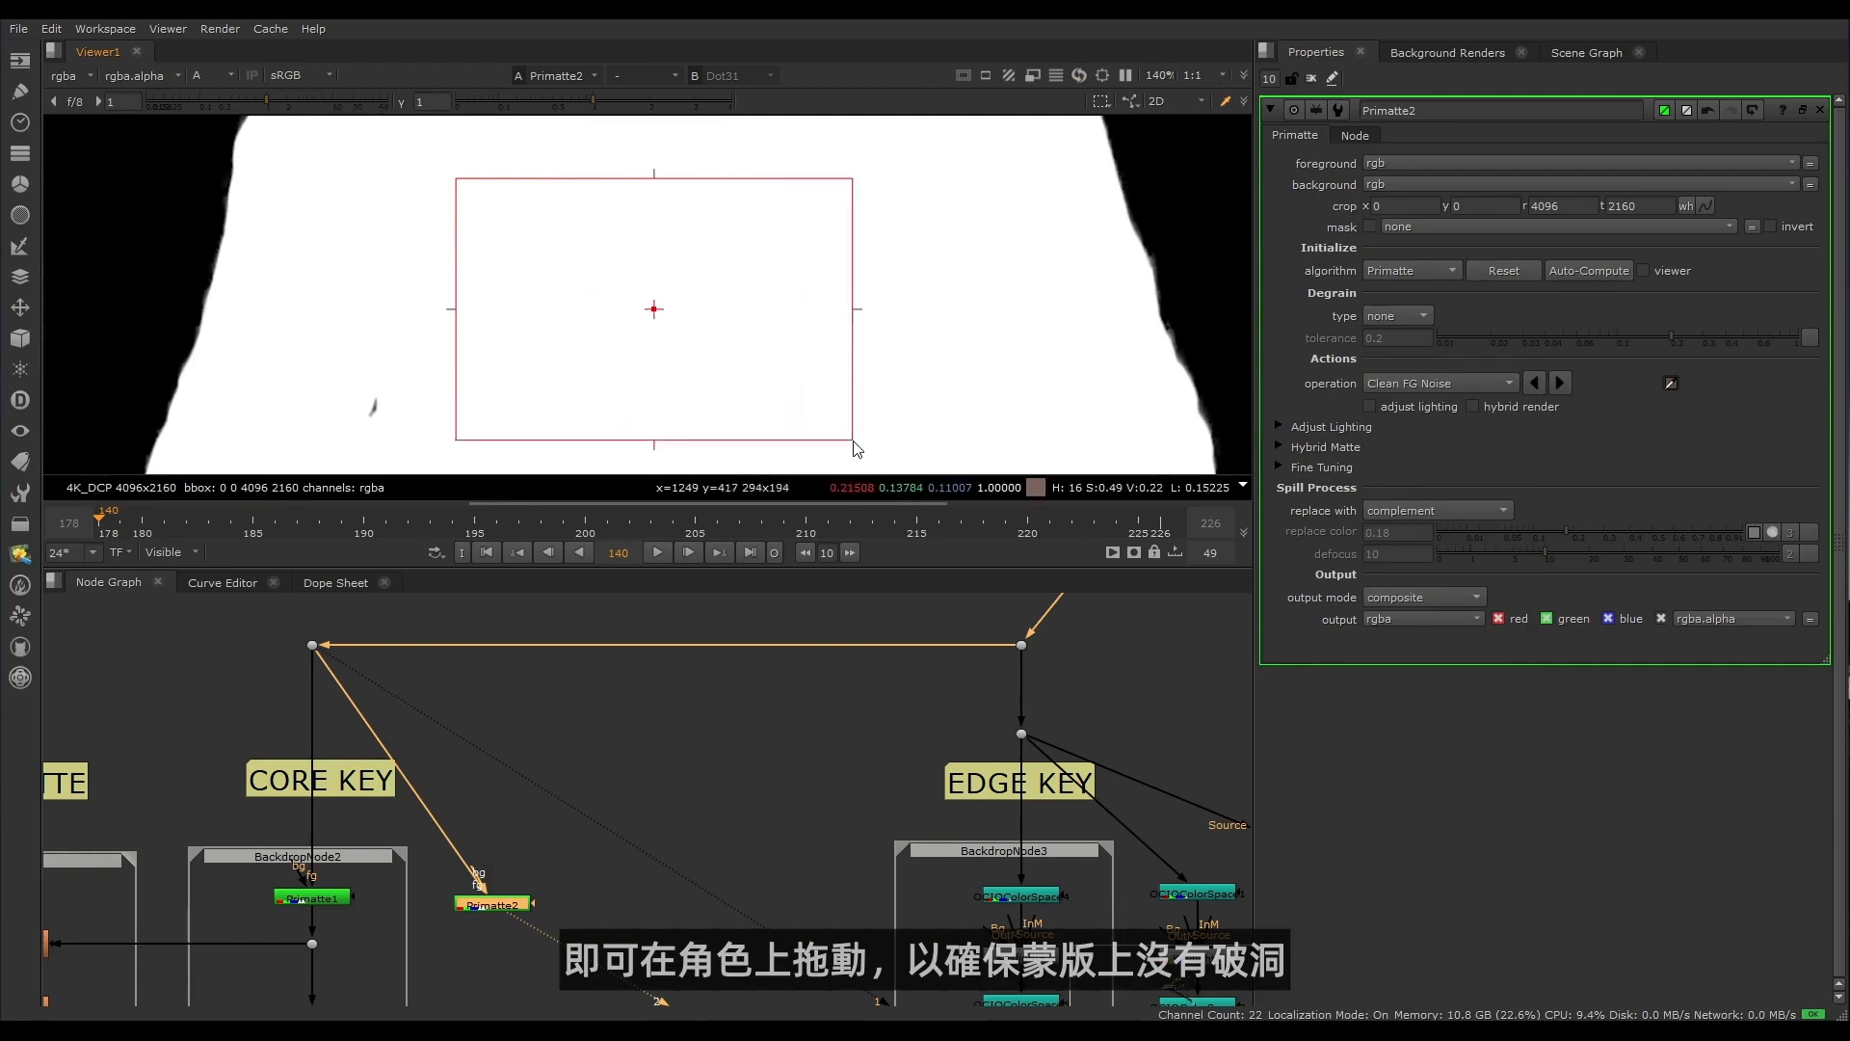
pyautogui.scroll(-5, 781, 327)
pyautogui.keyDown('ctrl'); pyautogui.keyDown('shift'); pyautogui.moveTo(747, 138); pyautogui.dragTo(770, 219); pyautogui.keyUp('shift'); pyautogui.keyUp('ctrl')
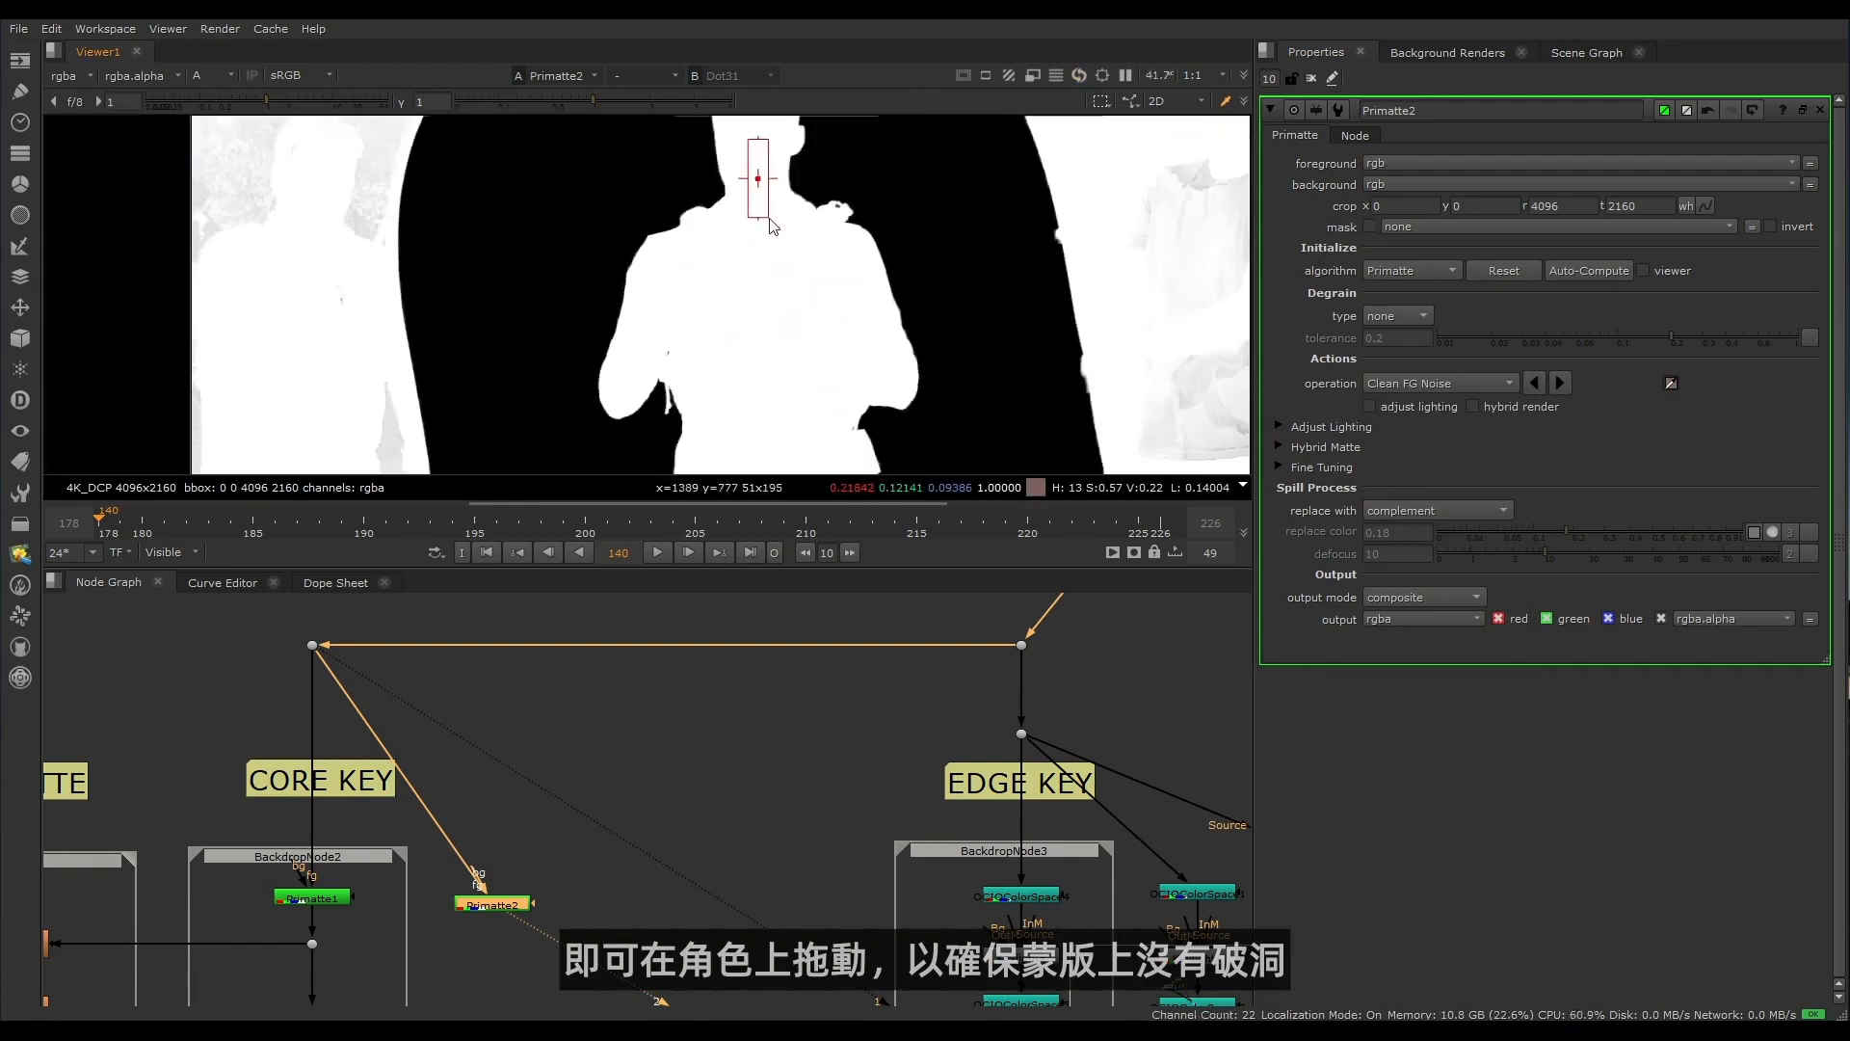
pyautogui.keyDown('ctrl'); pyautogui.keyDown('shift'); pyautogui.moveTo(736, 377); pyautogui.dragTo(790, 460); pyautogui.keyUp('shift'); pyautogui.keyUp('ctrl')
pyautogui.moveTo(819, 449); pyautogui.dragTo(784, 260, button='middle')
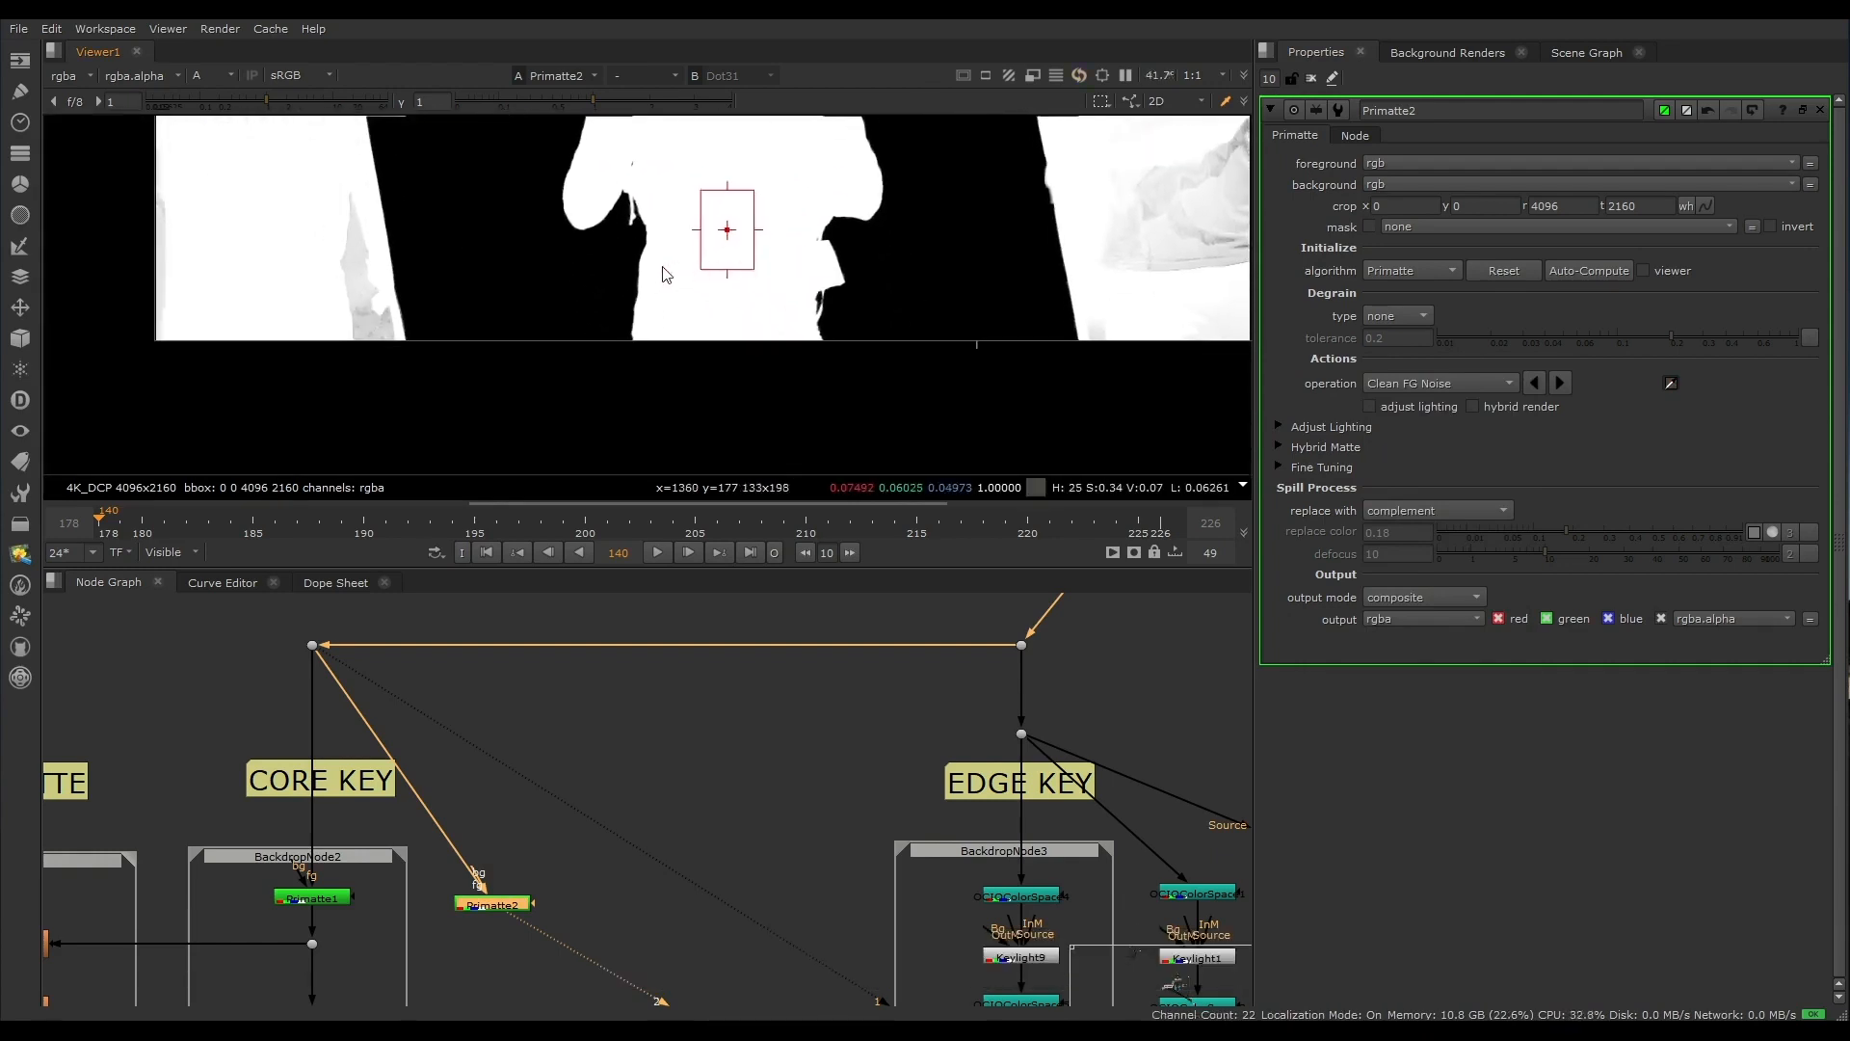
pyautogui.keyDown('ctrl'); pyautogui.keyDown('shift'); pyautogui.moveTo(659, 267); pyautogui.dragTo(766, 342); pyautogui.keyUp('shift'); pyautogui.keyUp('ctrl')
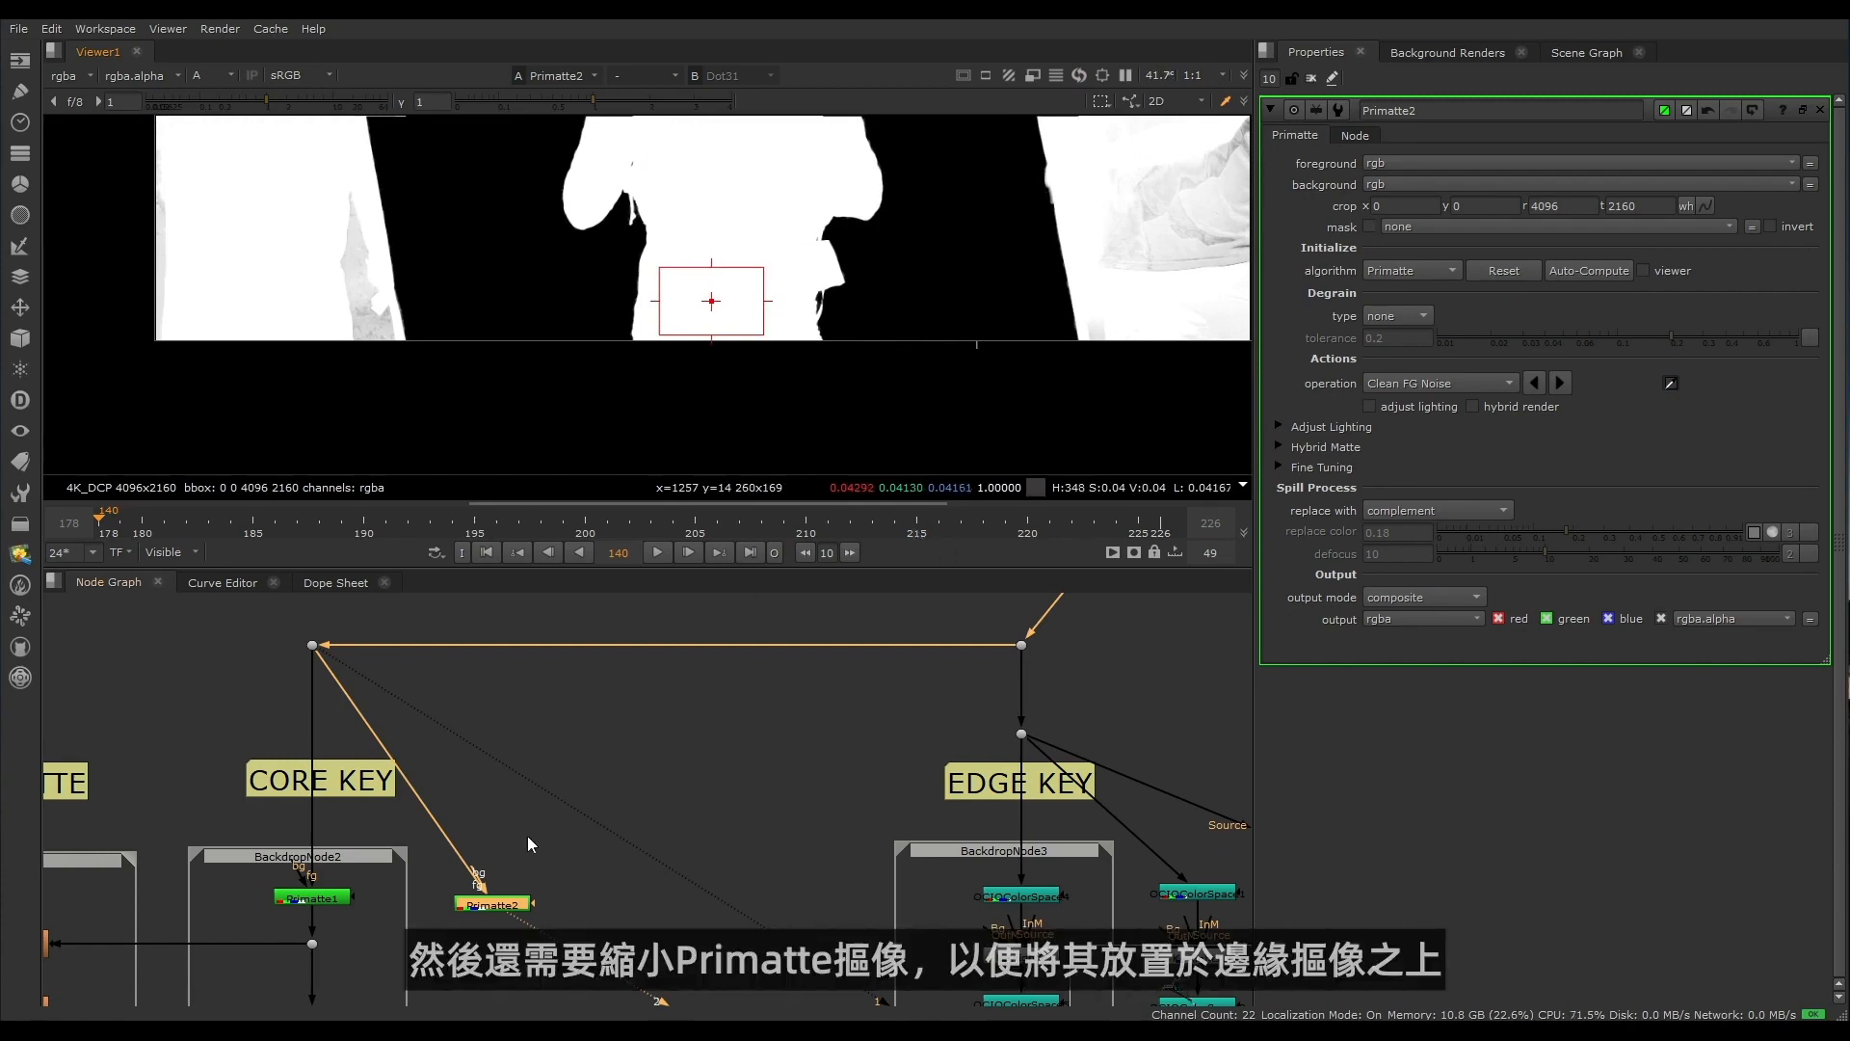
# Step: Add an Erode (filter) node after Primatte2 and space it out below the keyer
pyautogui.moveTo(588, 878); pyautogui.dragTo(698, 771, button='middle')
pyautogui.moveTo(602, 802); pyautogui.dragTo(603, 787)
pyautogui.press('Tab')
pyautogui.write('erod')
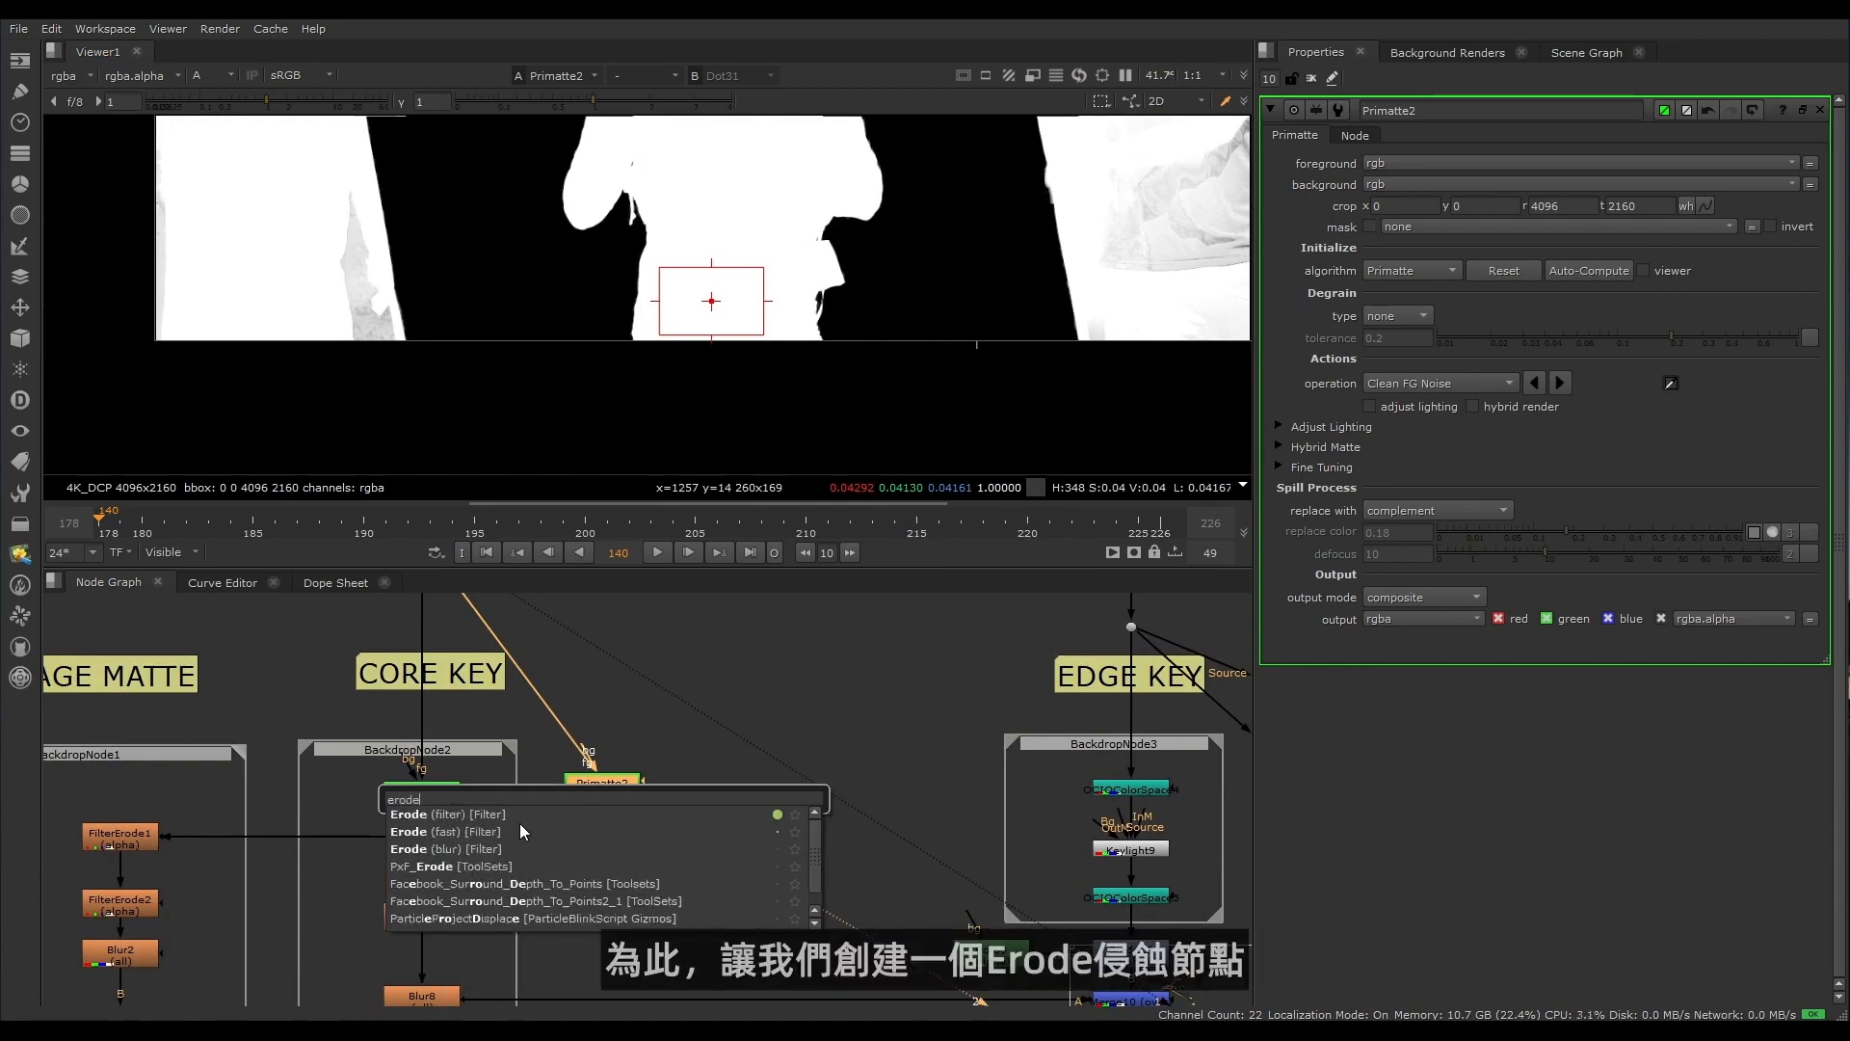
pyautogui.click(467, 818)
pyautogui.moveTo(662, 846); pyautogui.dragTo(686, 713, button='middle')
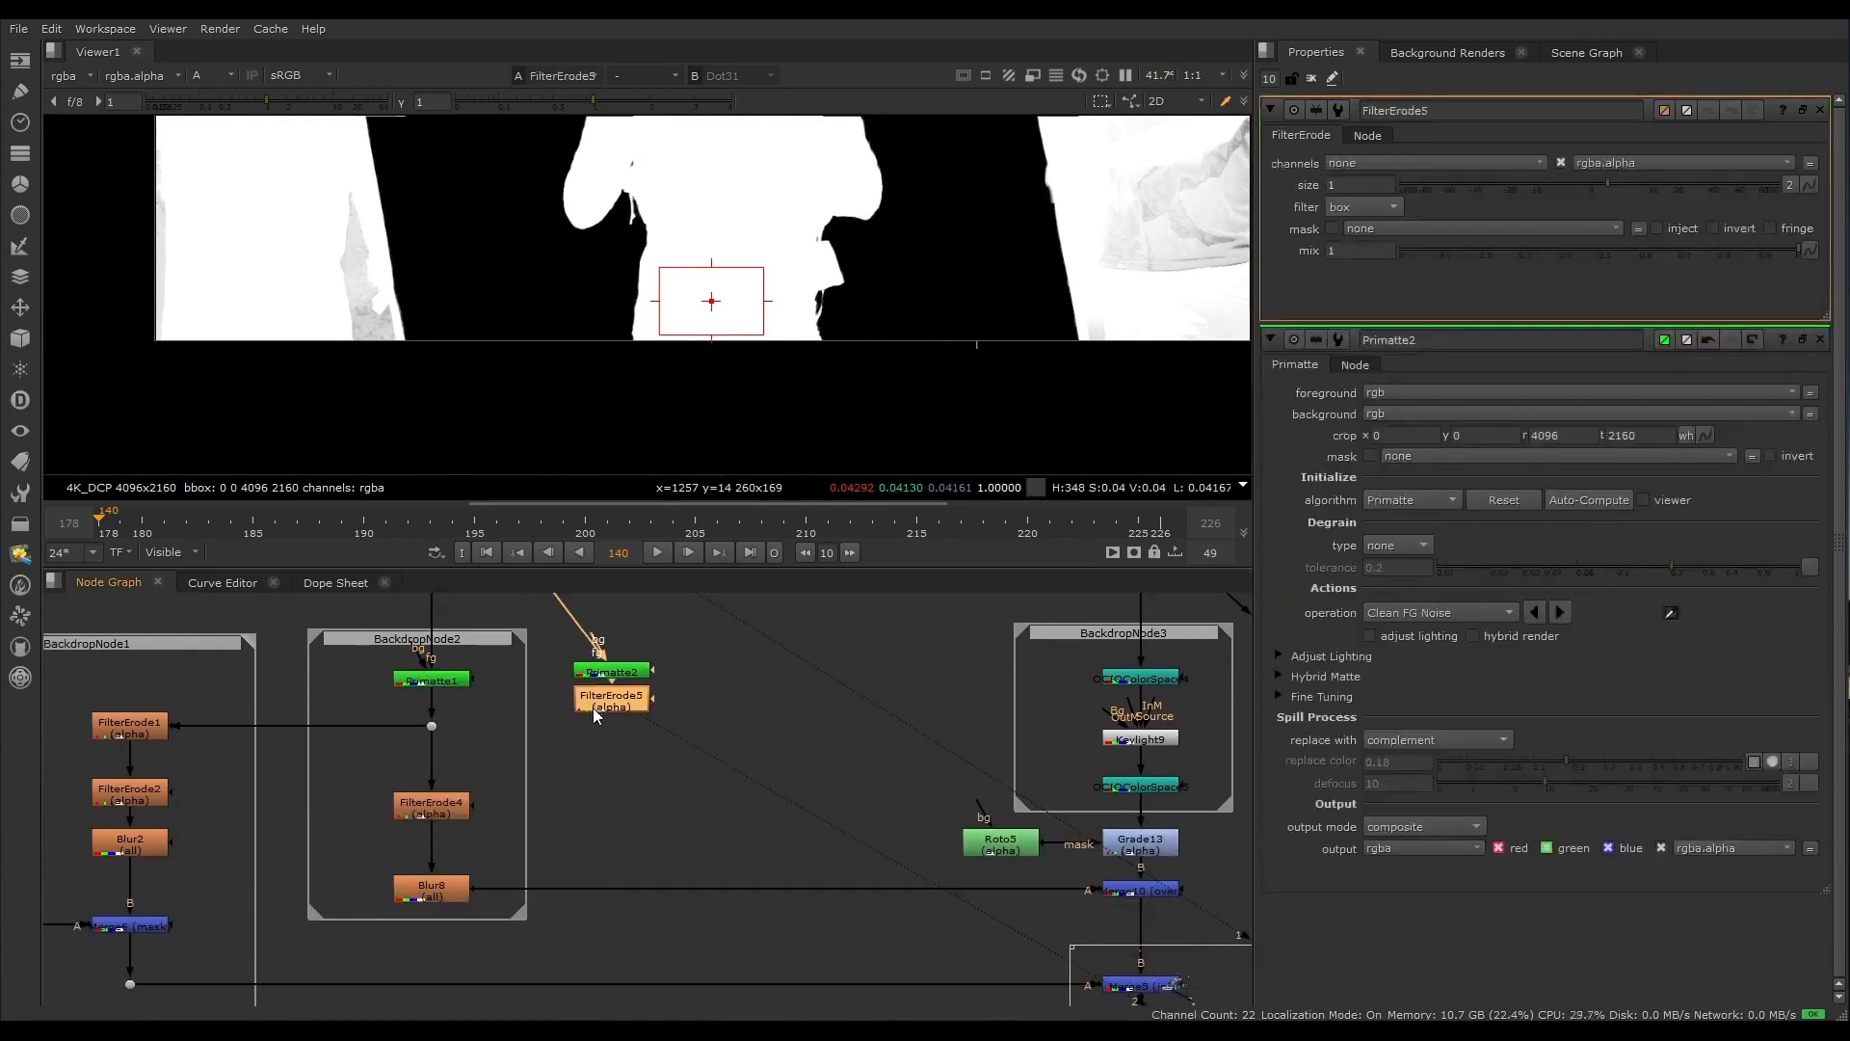
pyautogui.moveTo(593, 714); pyautogui.dragTo(603, 756)
pyautogui.moveTo(498, 728); pyautogui.dragTo(518, 673, button='middle')
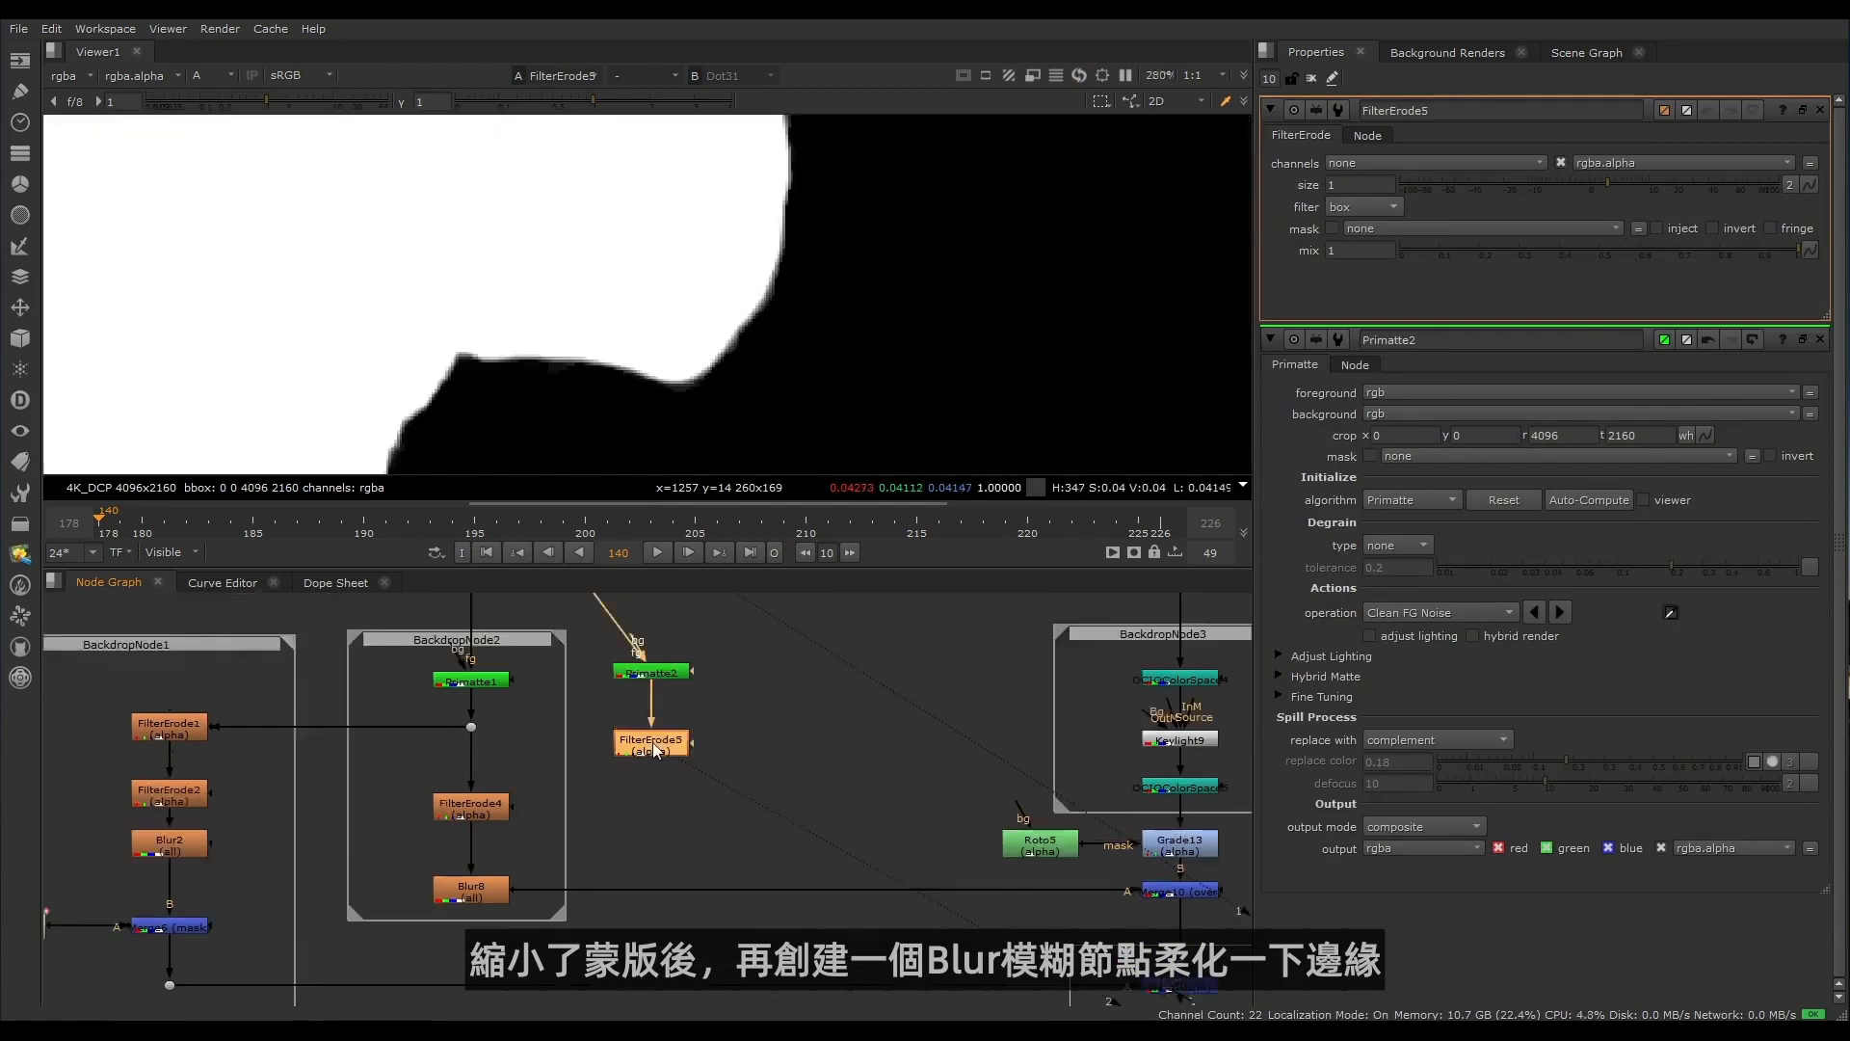
# Step: Add a Blur node below FilterErode5 and set the erode's size to 4
pyautogui.press('b')
pyautogui.moveTo(656, 781); pyautogui.dragTo(655, 829)
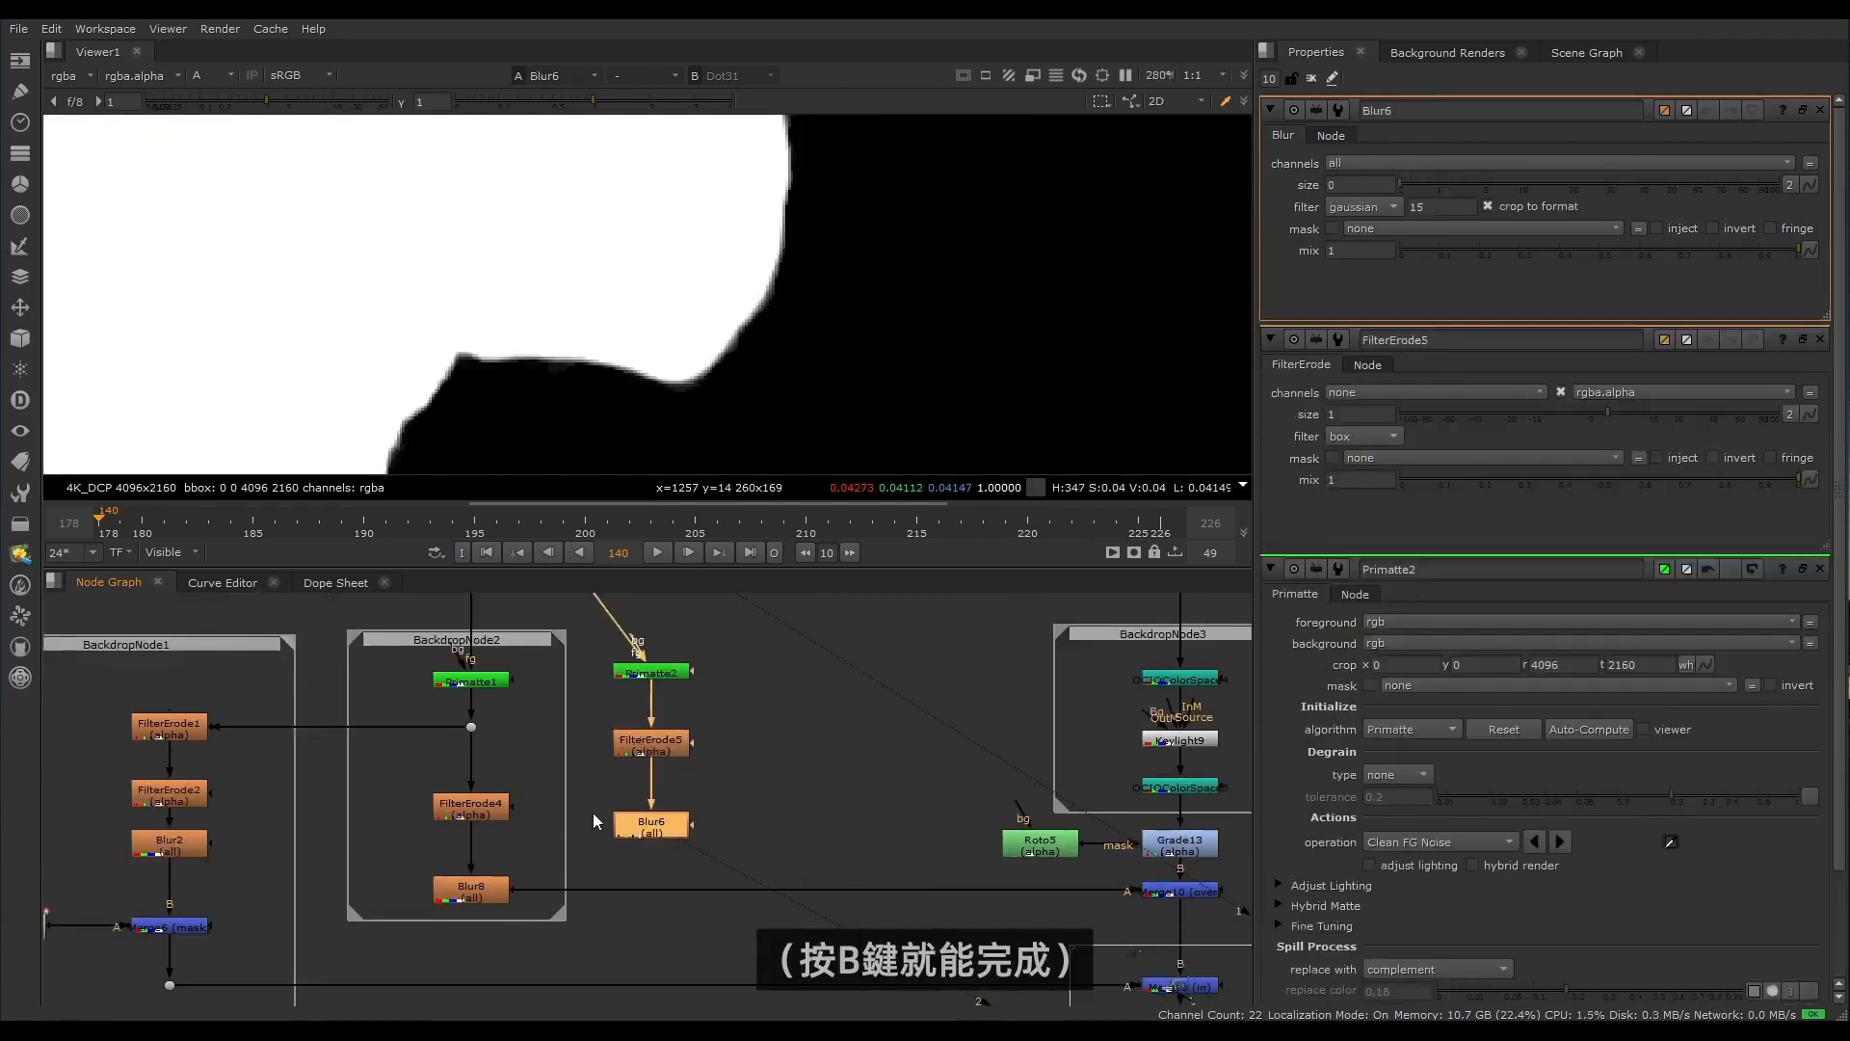
pyautogui.doubleClick(652, 744)
pyautogui.click(1630, 186)
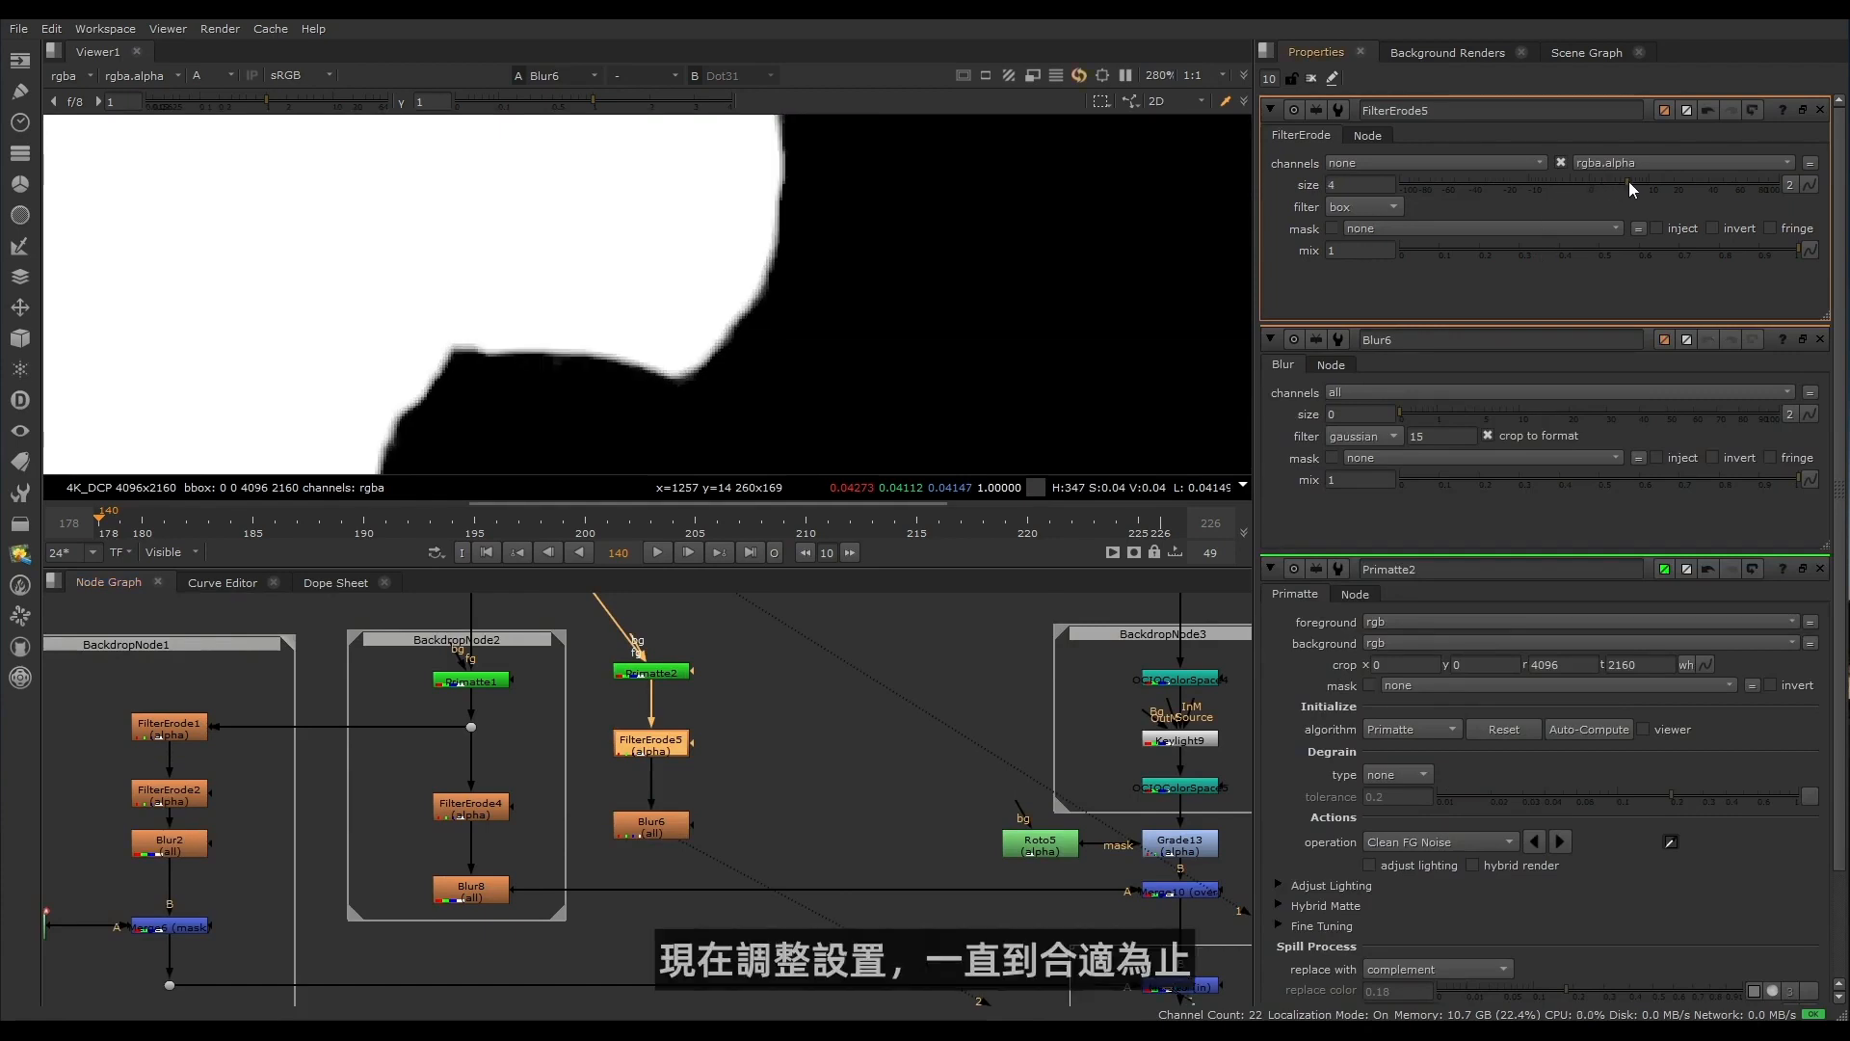
# Step: Set the FilterErode5 size to 10 and the Blur6 size to 27.5 in the core key branch
pyautogui.moveTo(1630, 183); pyautogui.dragTo(1648, 184)
pyautogui.doubleClick(692, 779)
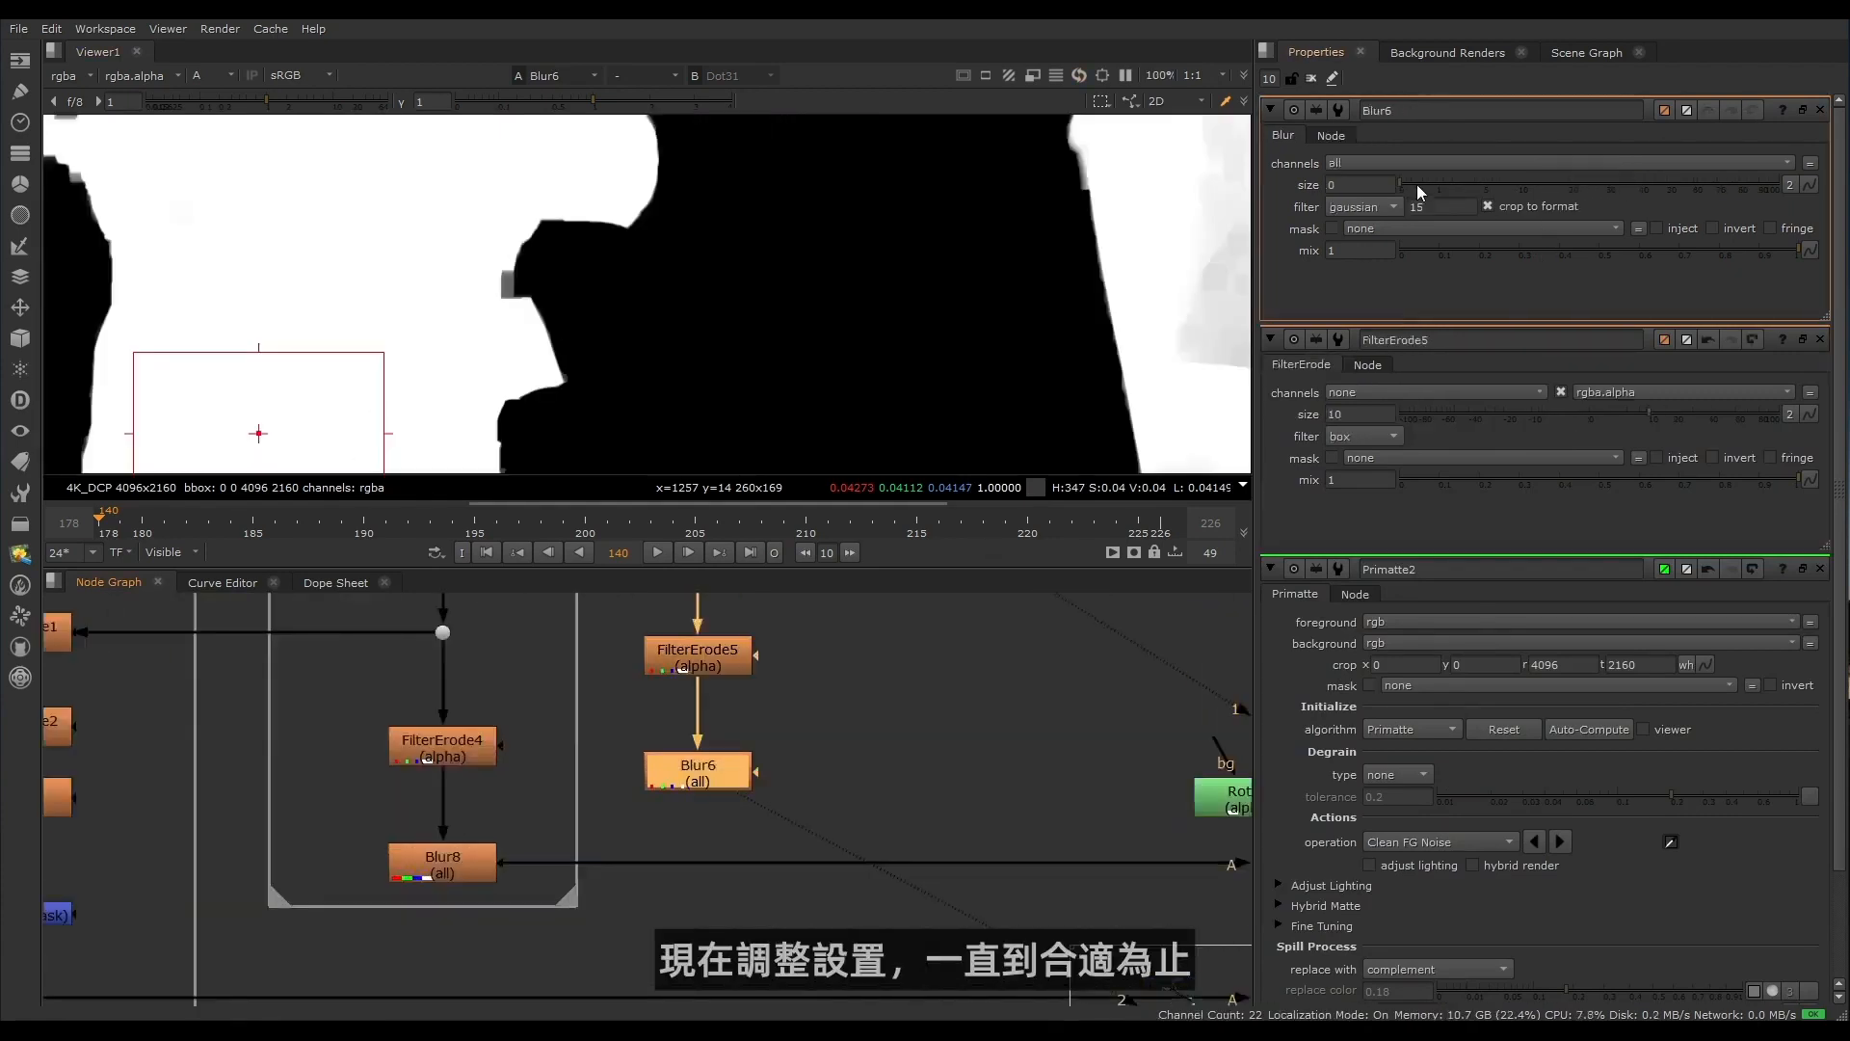
pyautogui.moveTo(1417, 183); pyautogui.dragTo(1598, 181)
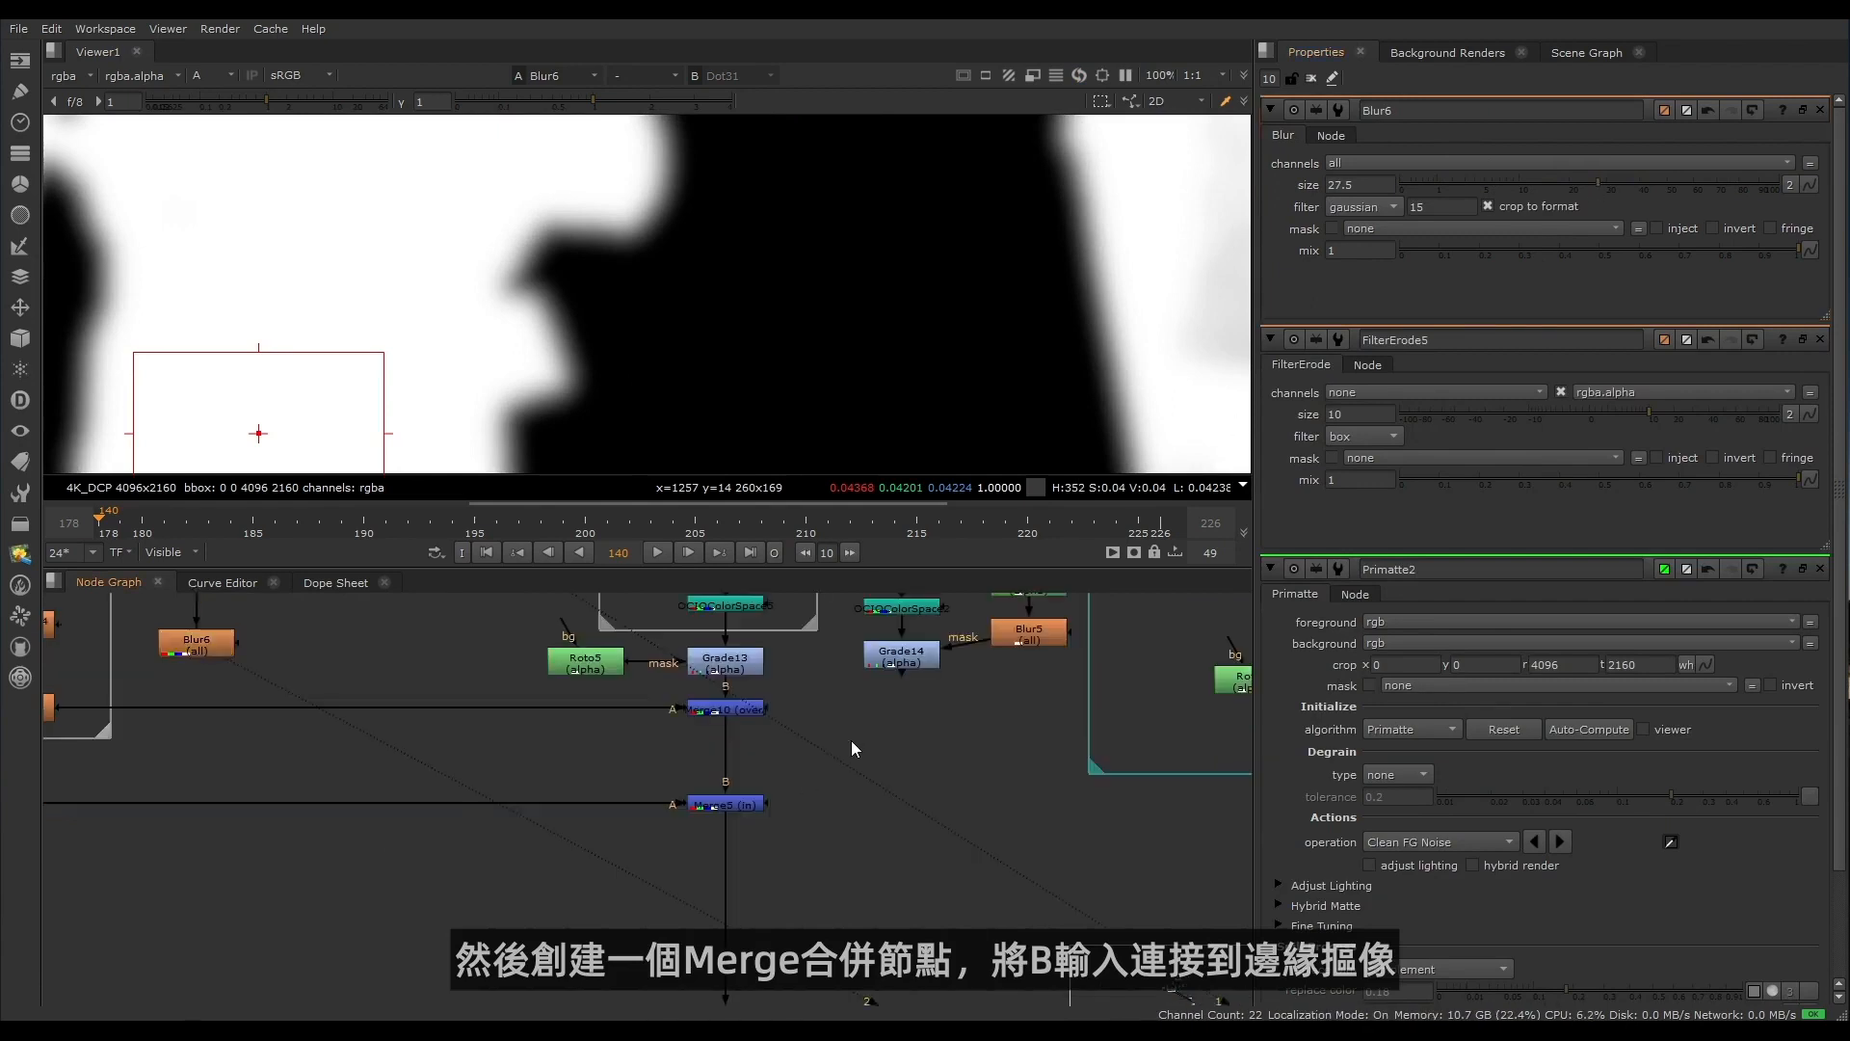
# Step: Create a Merge node with its B input connected to Grade14 and its A input to Blur6, and view its edges
pyautogui.press('m')
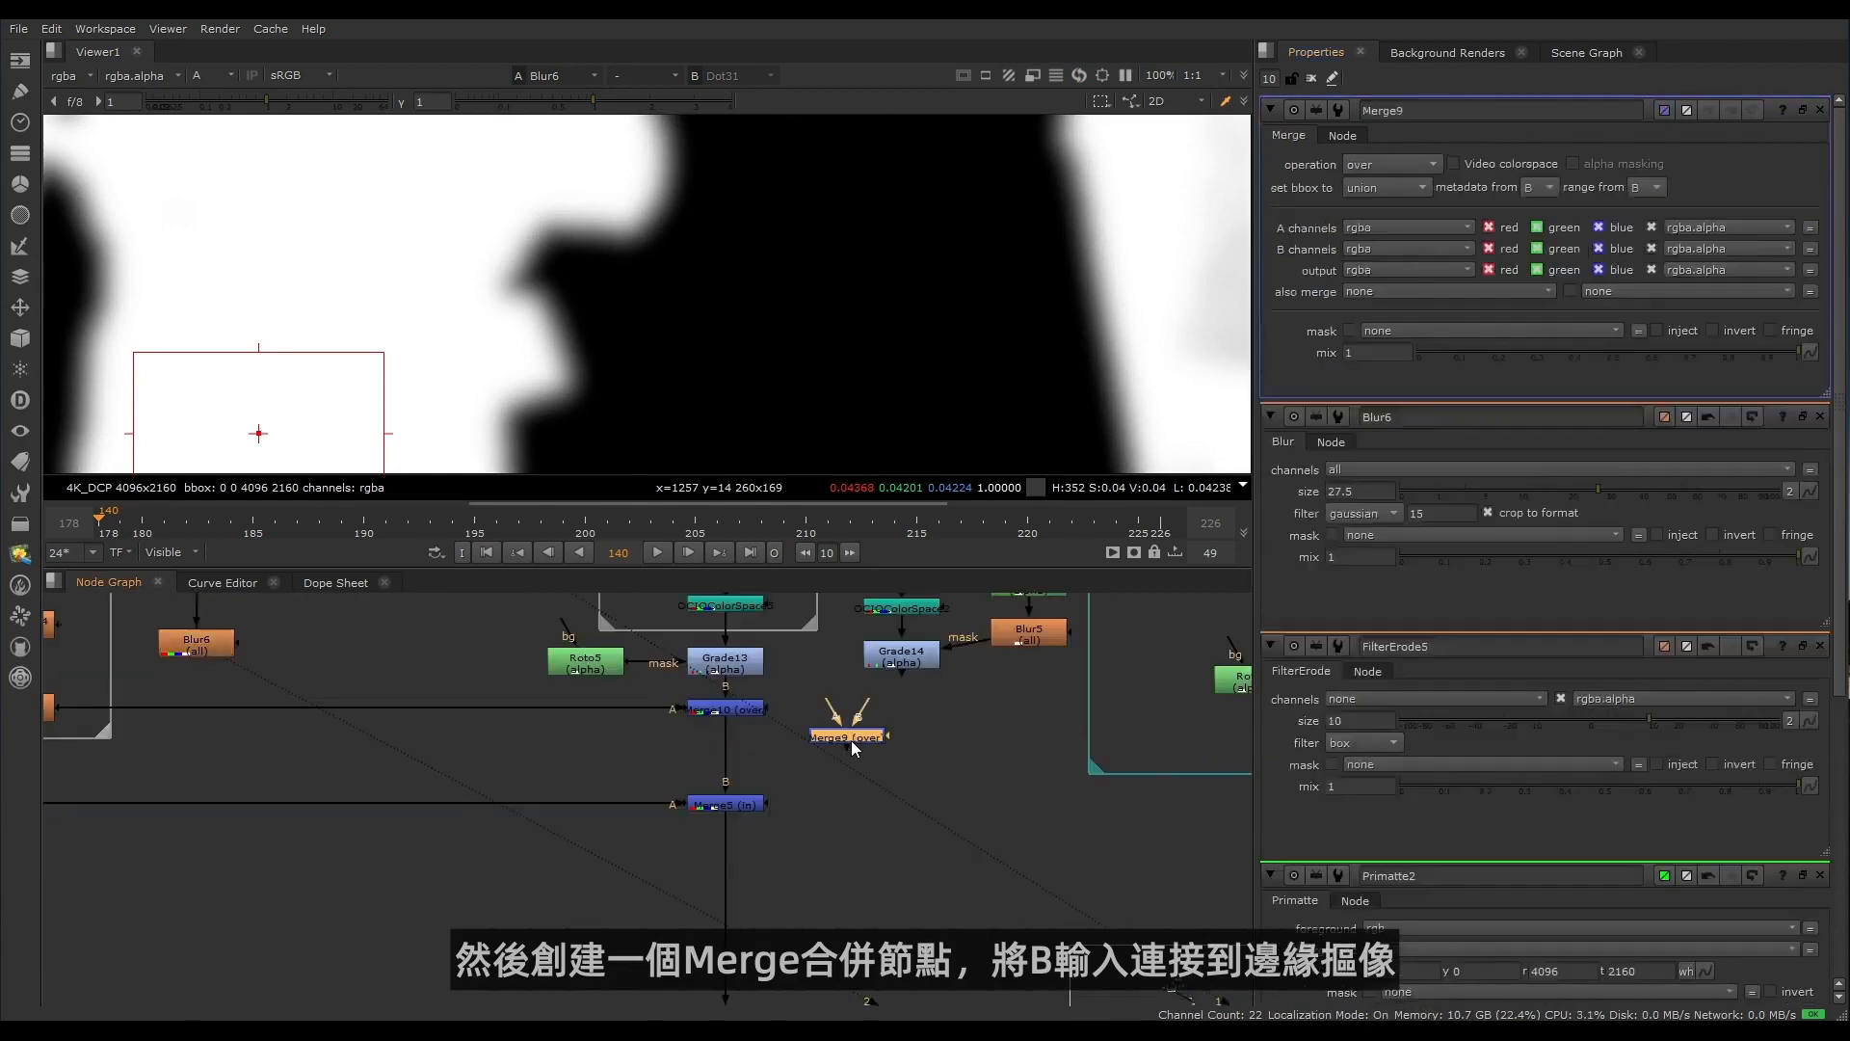
pyautogui.moveTo(859, 721); pyautogui.dragTo(901, 661)
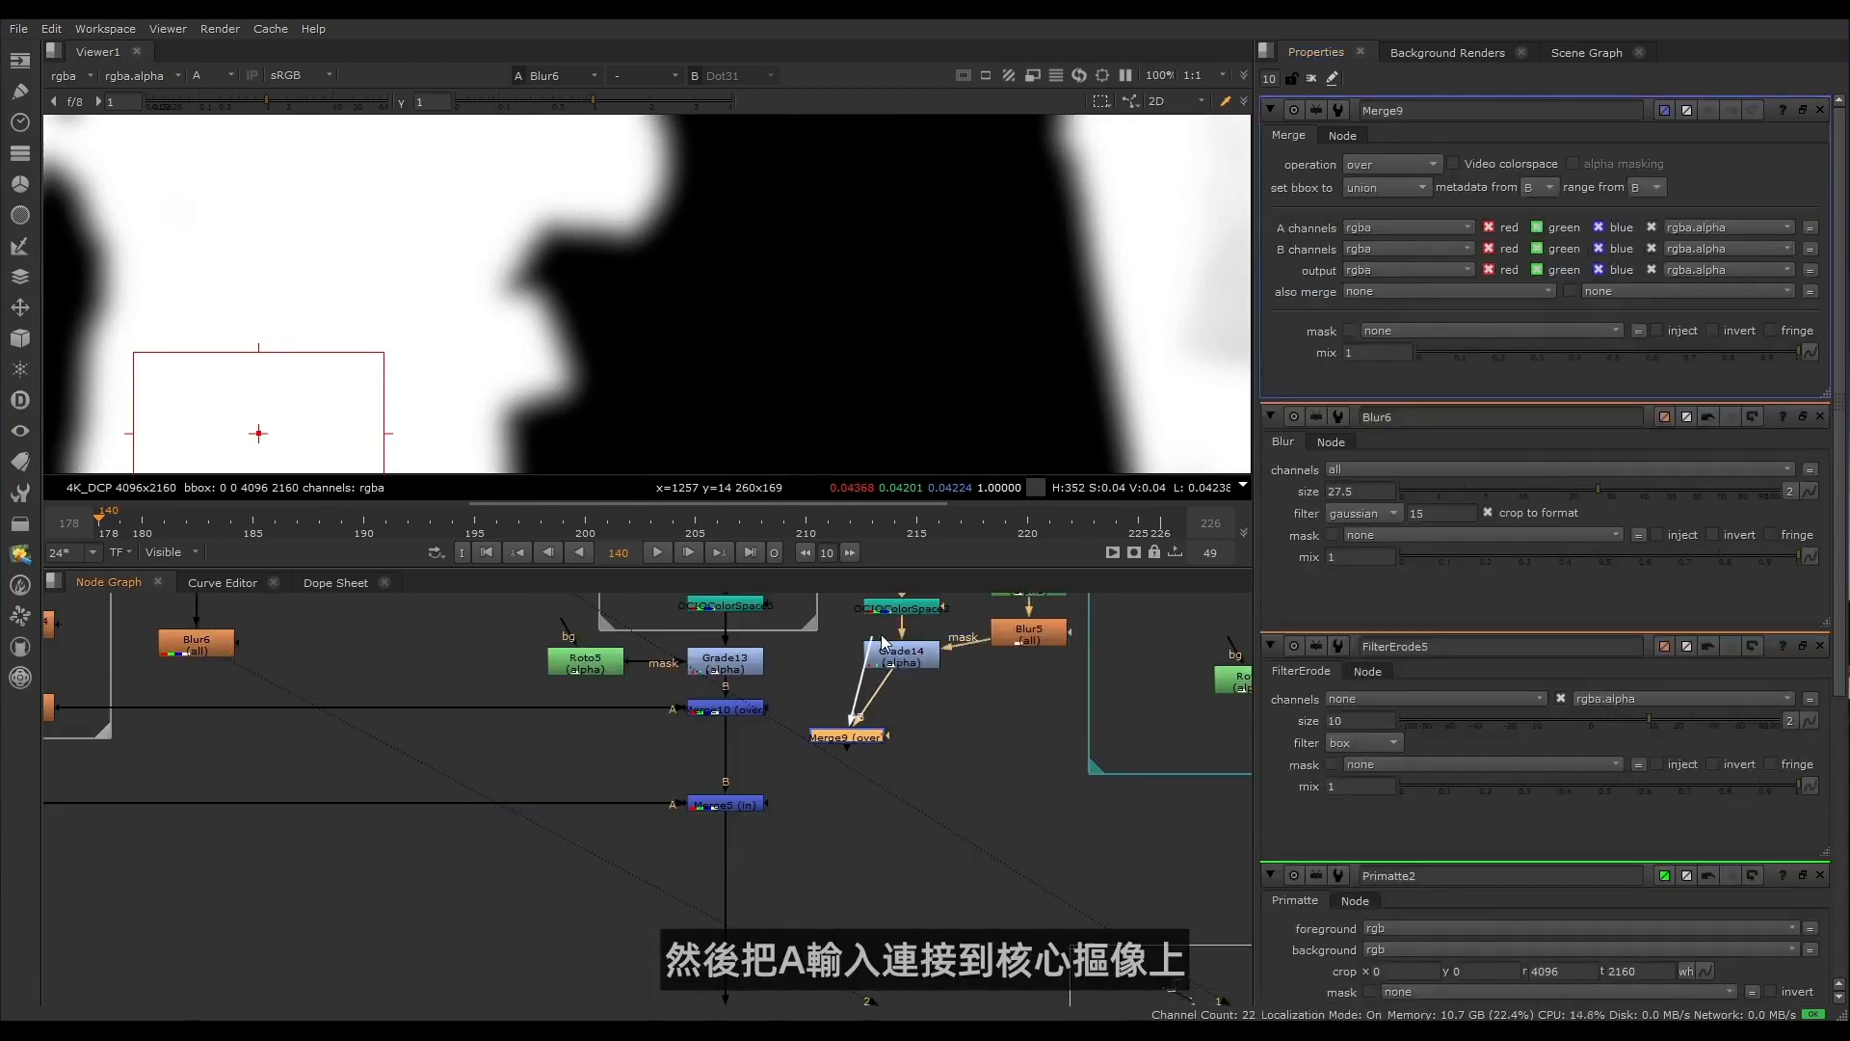
pyautogui.moveTo(834, 714); pyautogui.dragTo(181, 652)
pyautogui.scroll(-3, 494, 795)
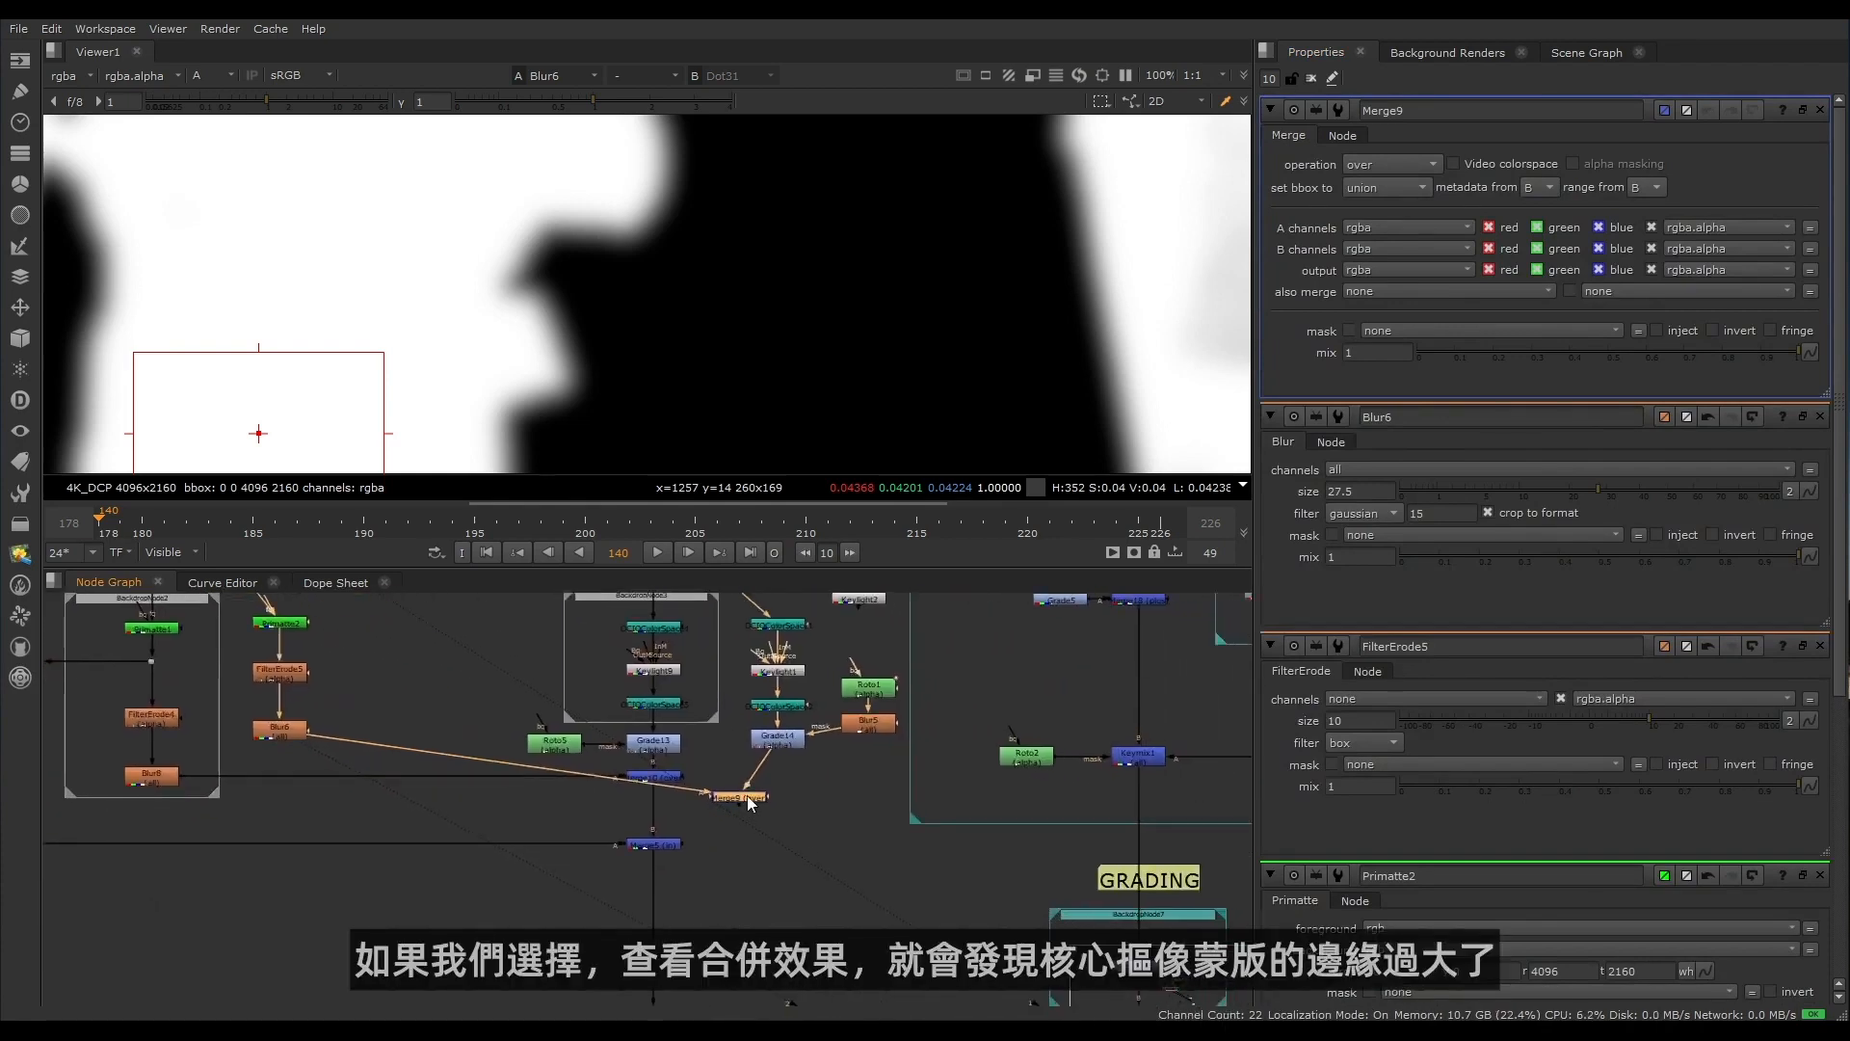
pyautogui.press('1')
pyautogui.scroll(-2, 715, 316)
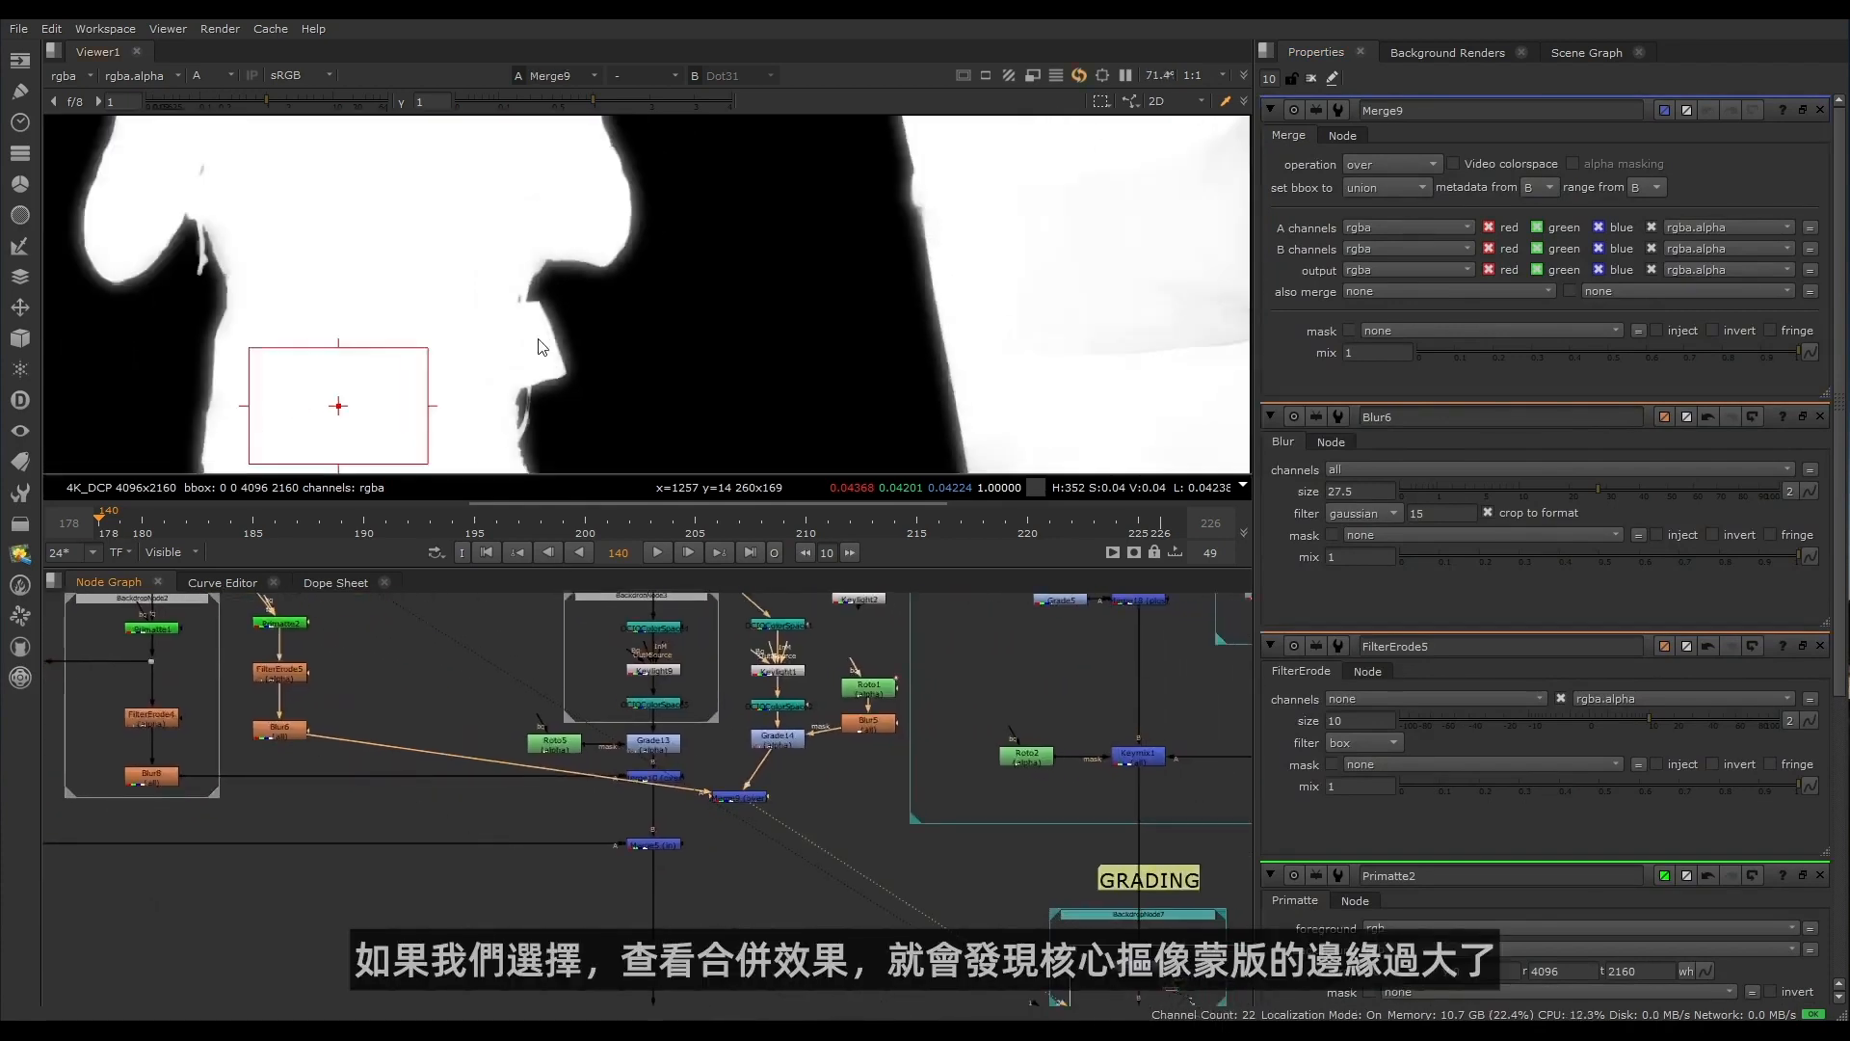
pyautogui.scroll(5, 715, 316)
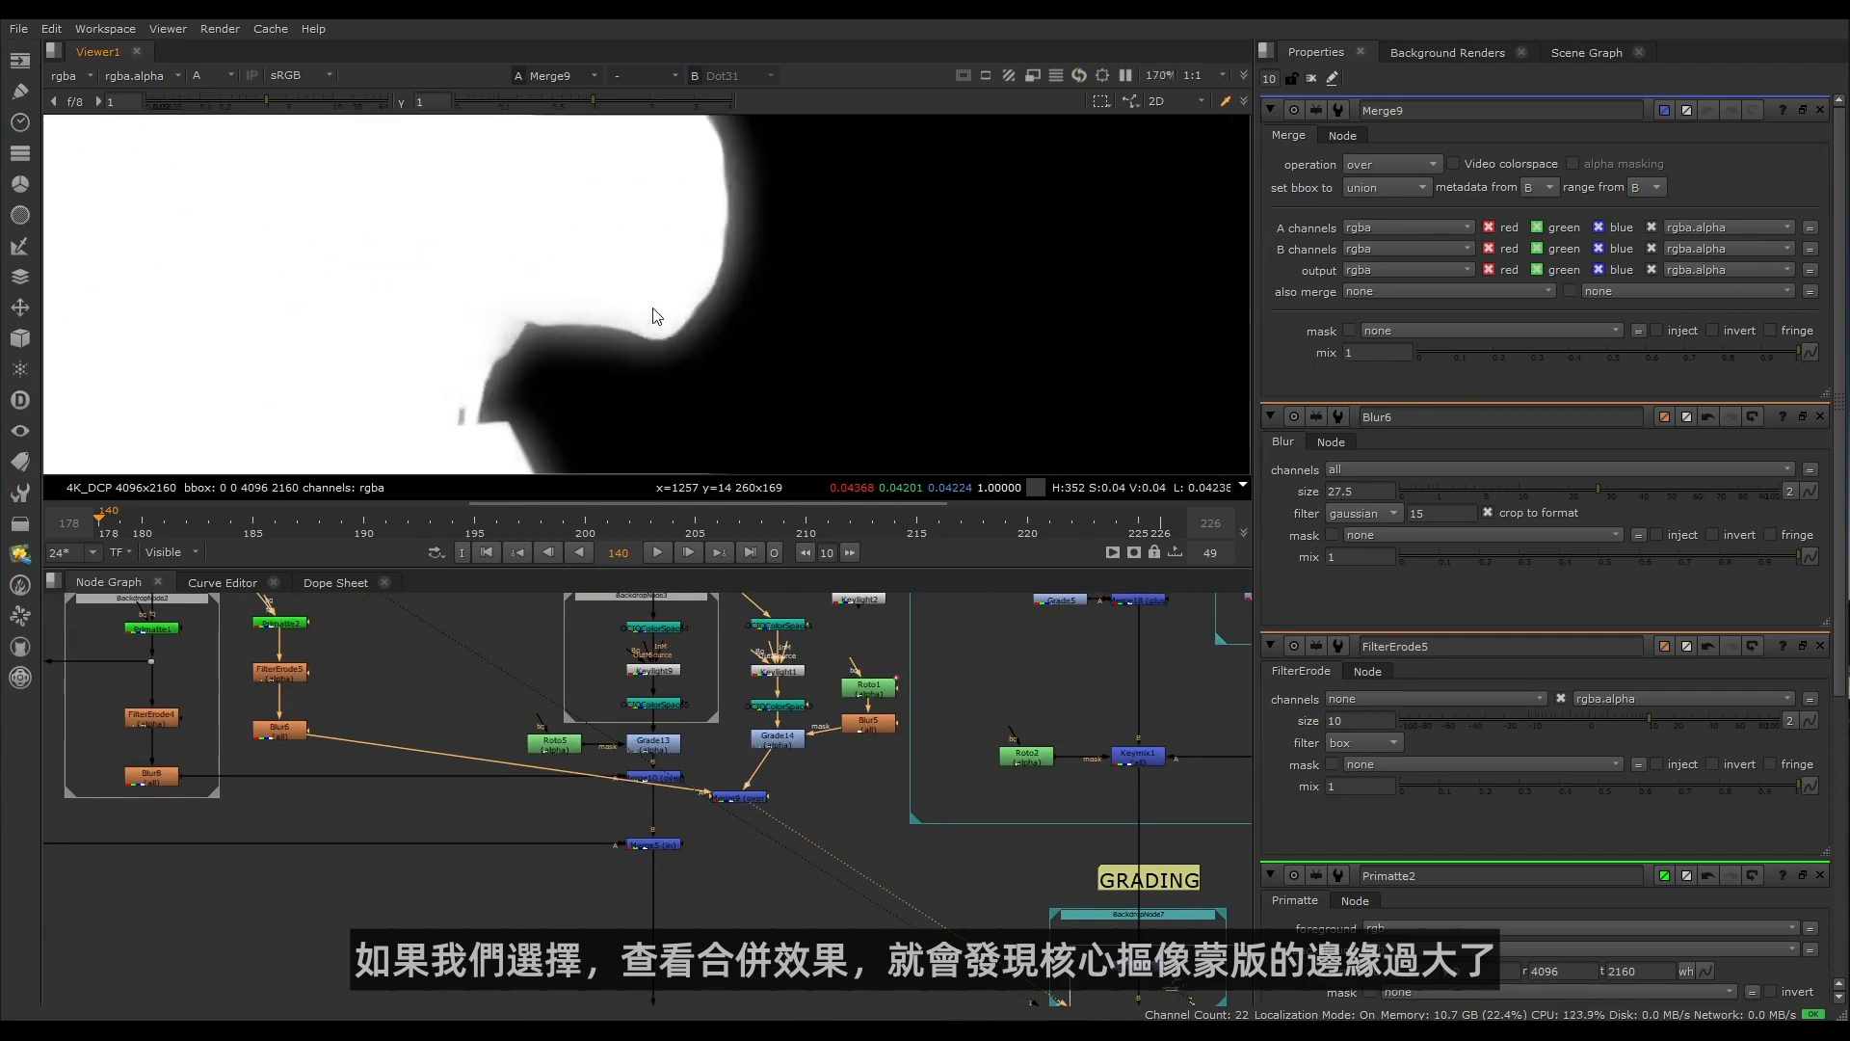
# Step: Tighten the core matte by setting the Blur6 size to 7 and the FilterErode5 size to 5.5
pyautogui.scroll(3, 271, 704)
pyautogui.doubleClick(293, 815)
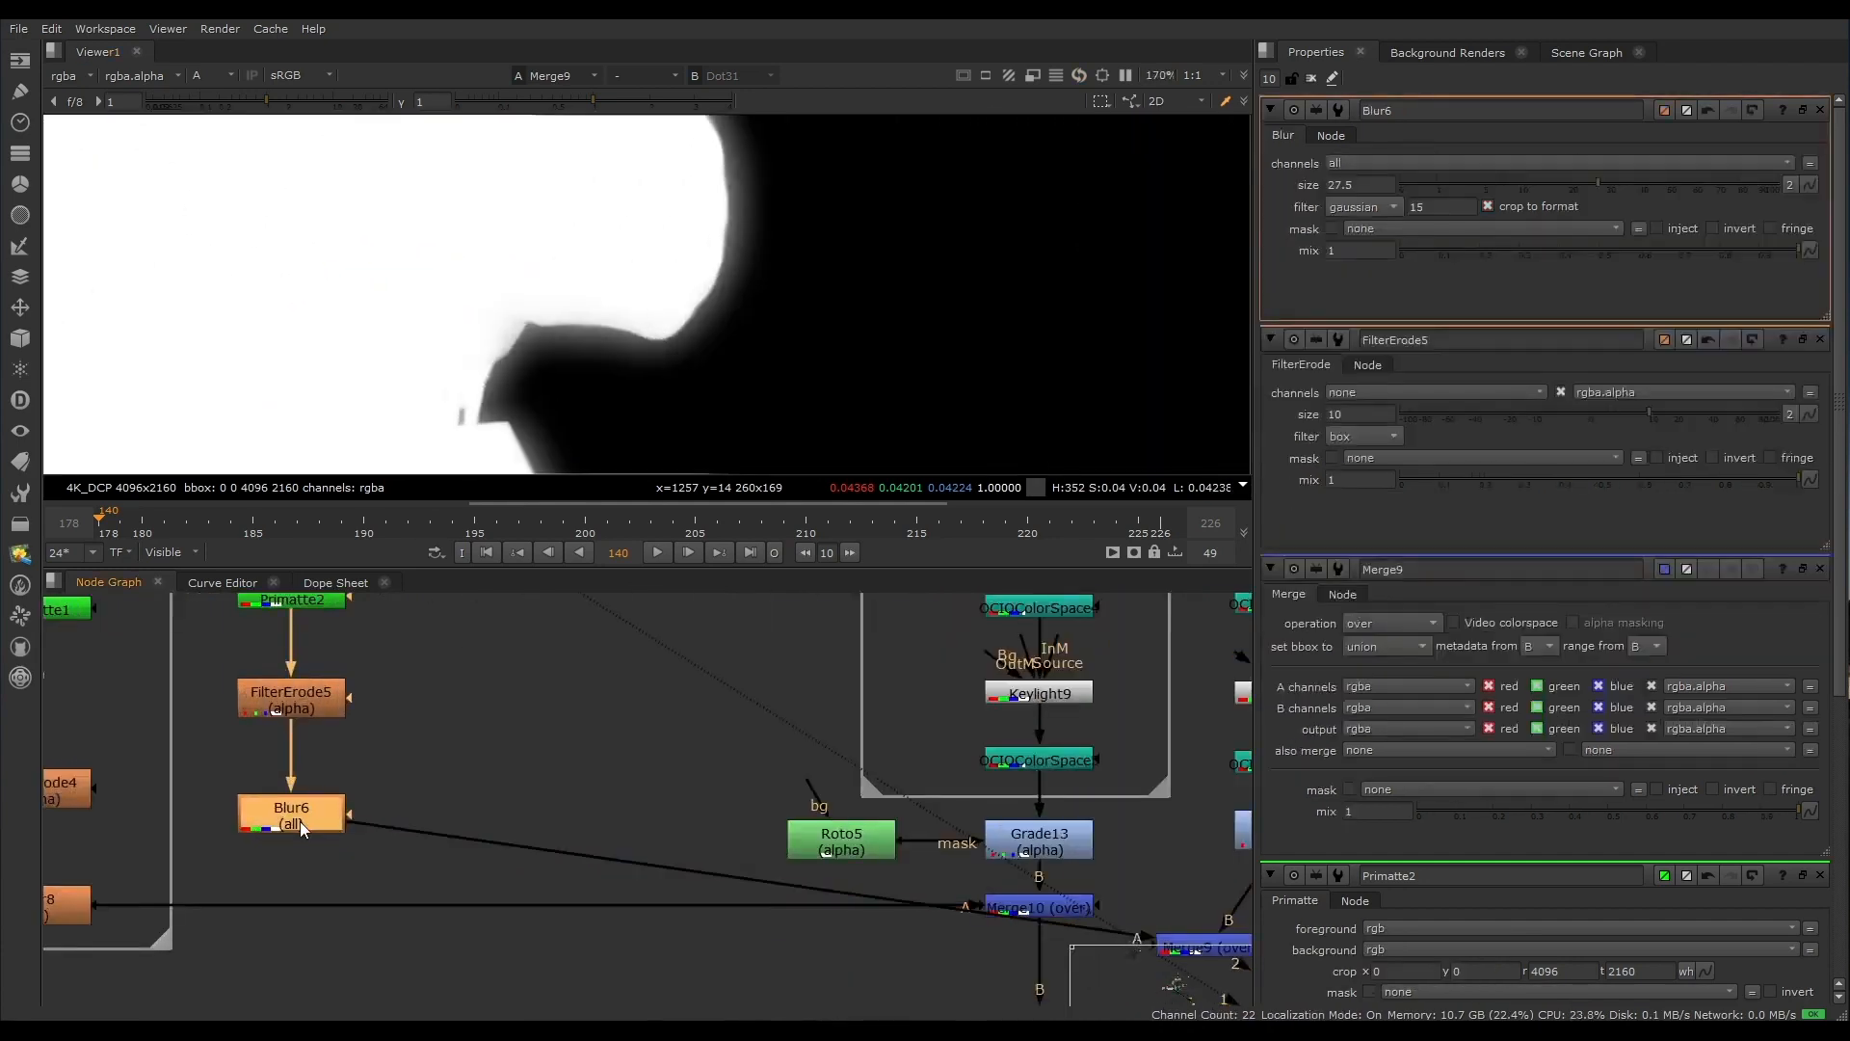
pyautogui.doubleClick(1365, 186)
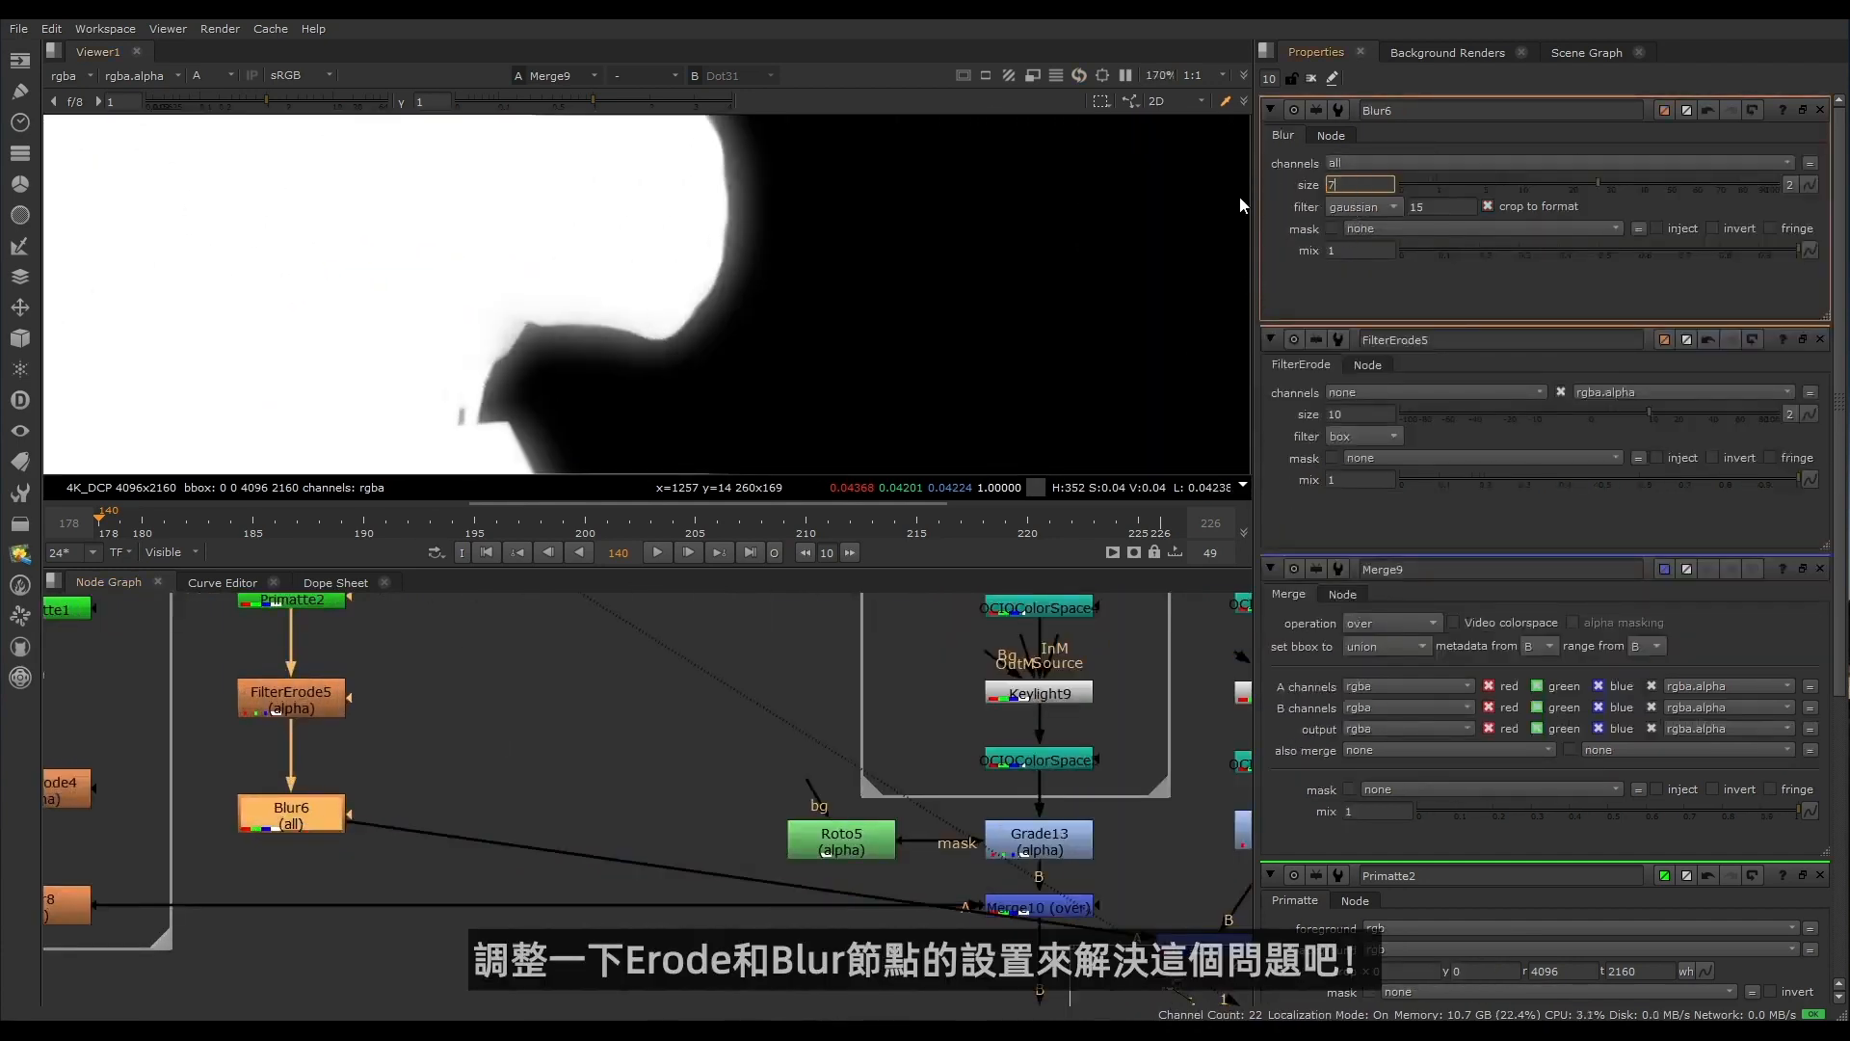
pyautogui.write('7')
pyautogui.press('Return')
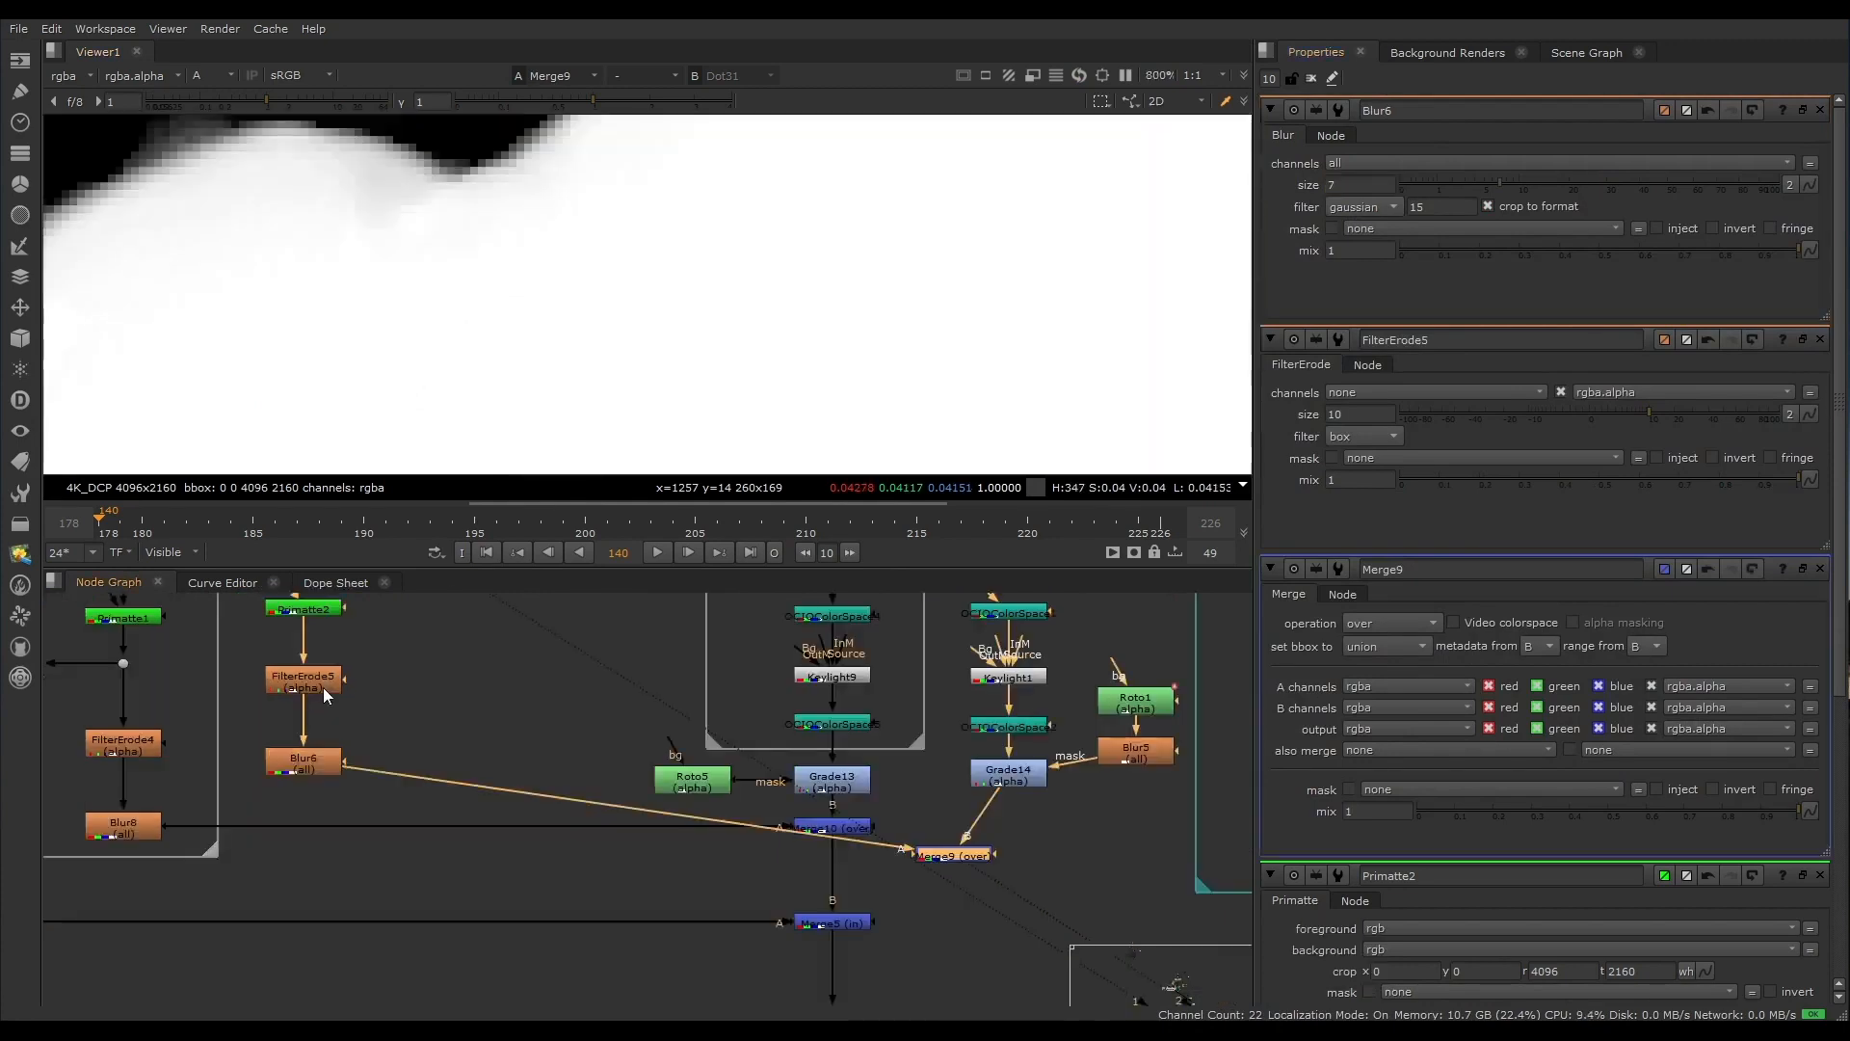
pyautogui.doubleClick(322, 687)
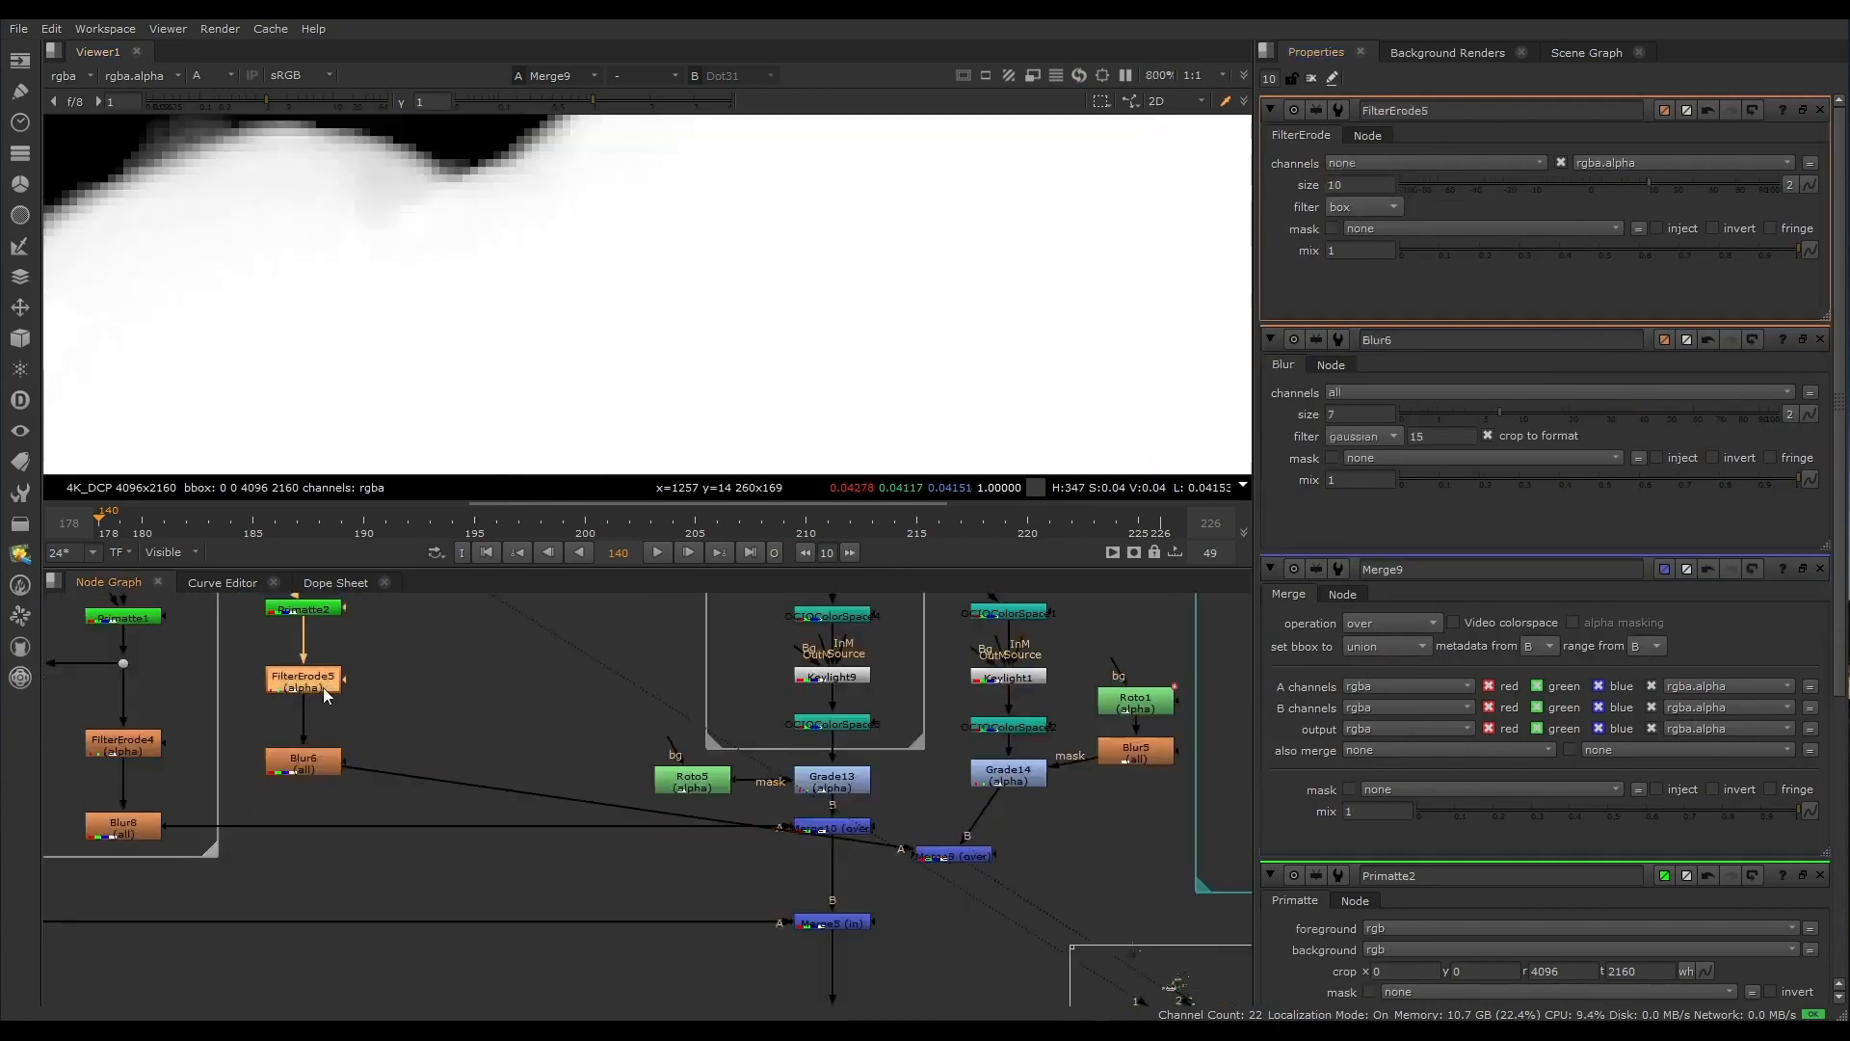
pyautogui.moveTo(1626, 184)
pyautogui.mouseDown()
pyautogui.moveTo(1588, 187)
pyautogui.moveTo(1621, 186)
pyautogui.mouseUp()
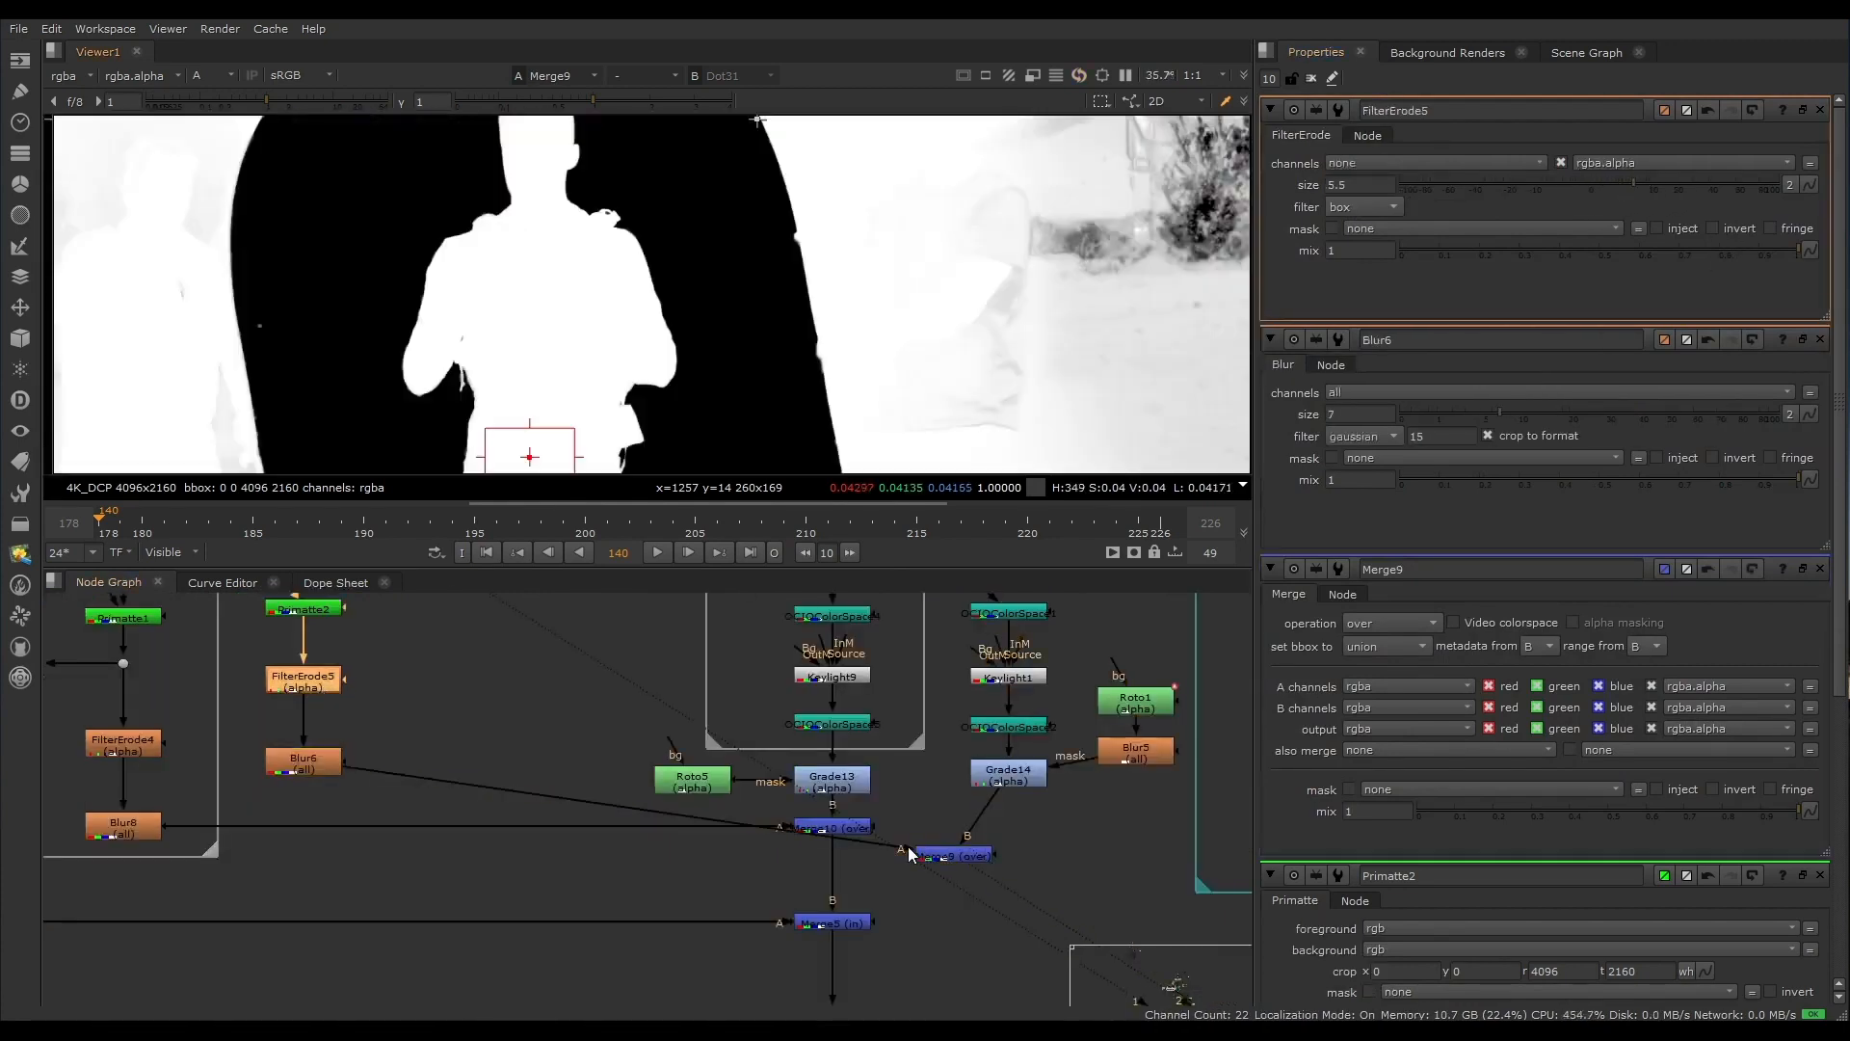
# Step: Toggle the Merge node under Grade14 off and on to compare the matte with and without the core key
pyautogui.moveTo(910, 808); pyautogui.dragTo(1039, 899)
pyautogui.press('d')
pyautogui.press('d')
pyautogui.press('d')
pyautogui.press('d')
pyautogui.press('d')
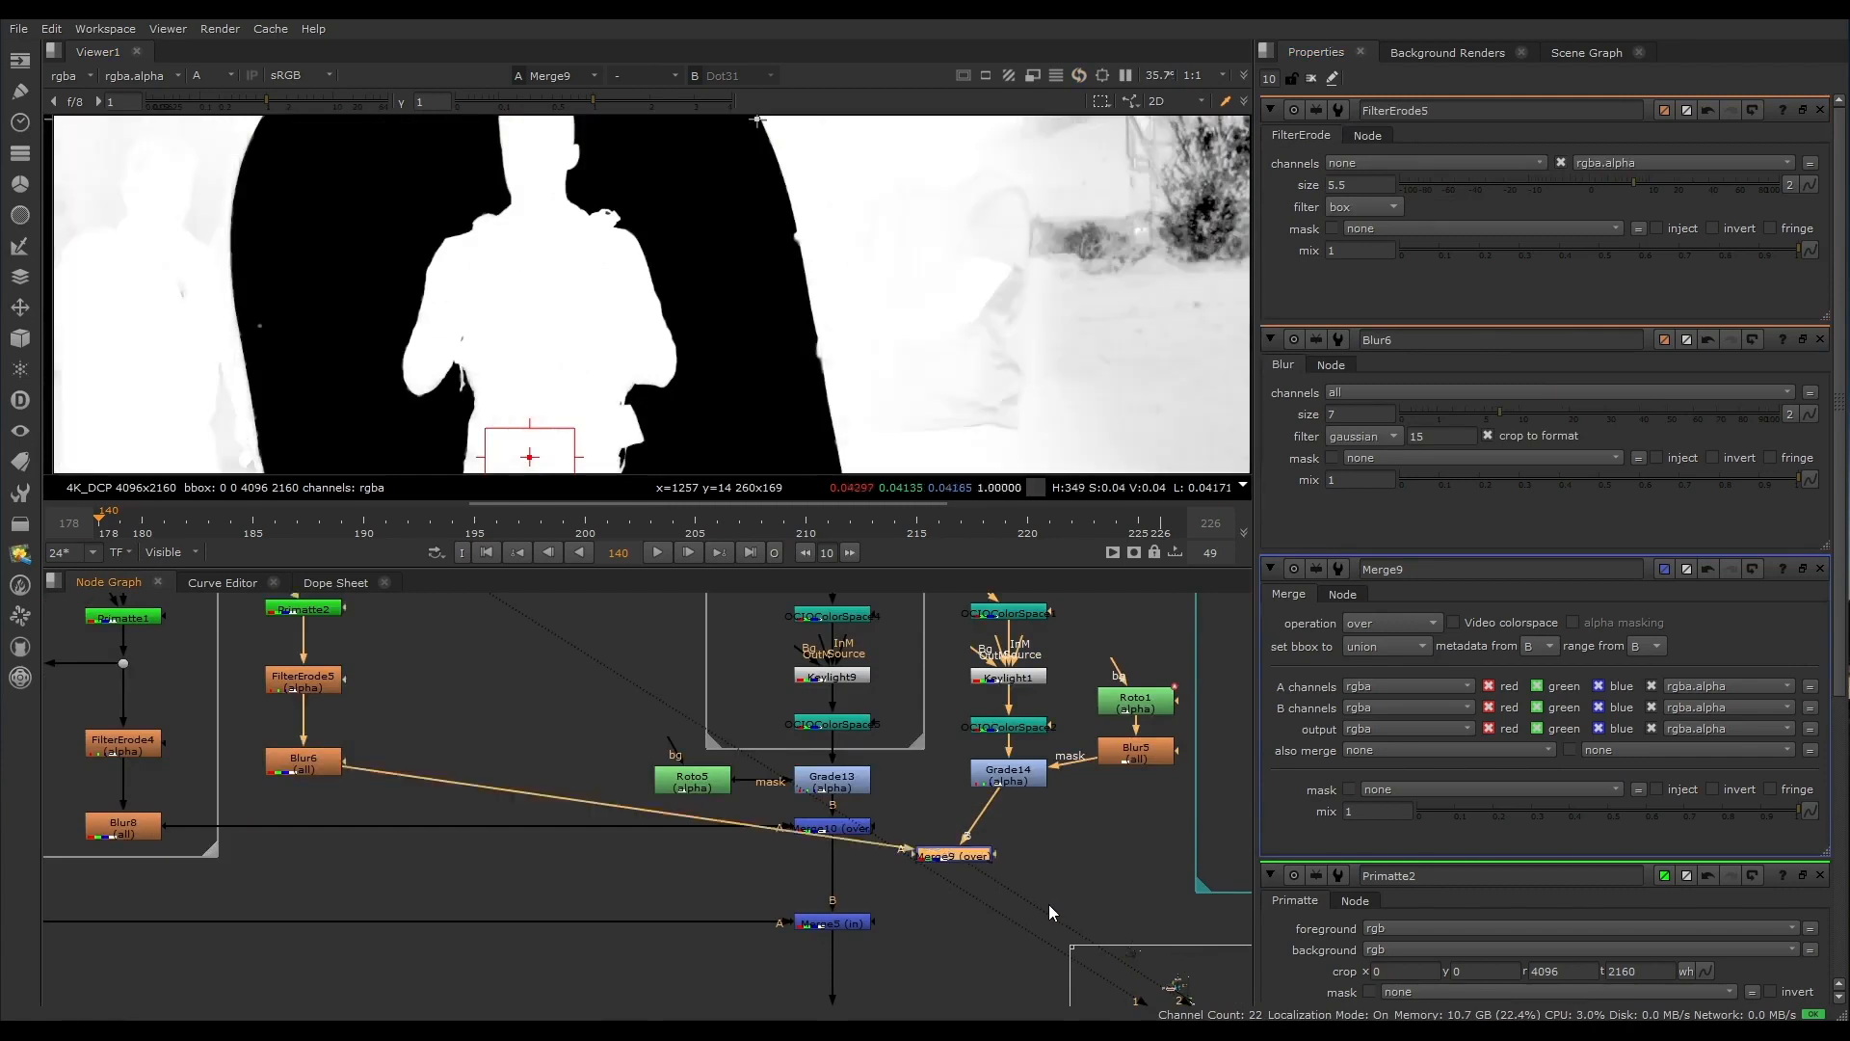
pyautogui.press('d')
pyautogui.press('d')
pyautogui.press('d')
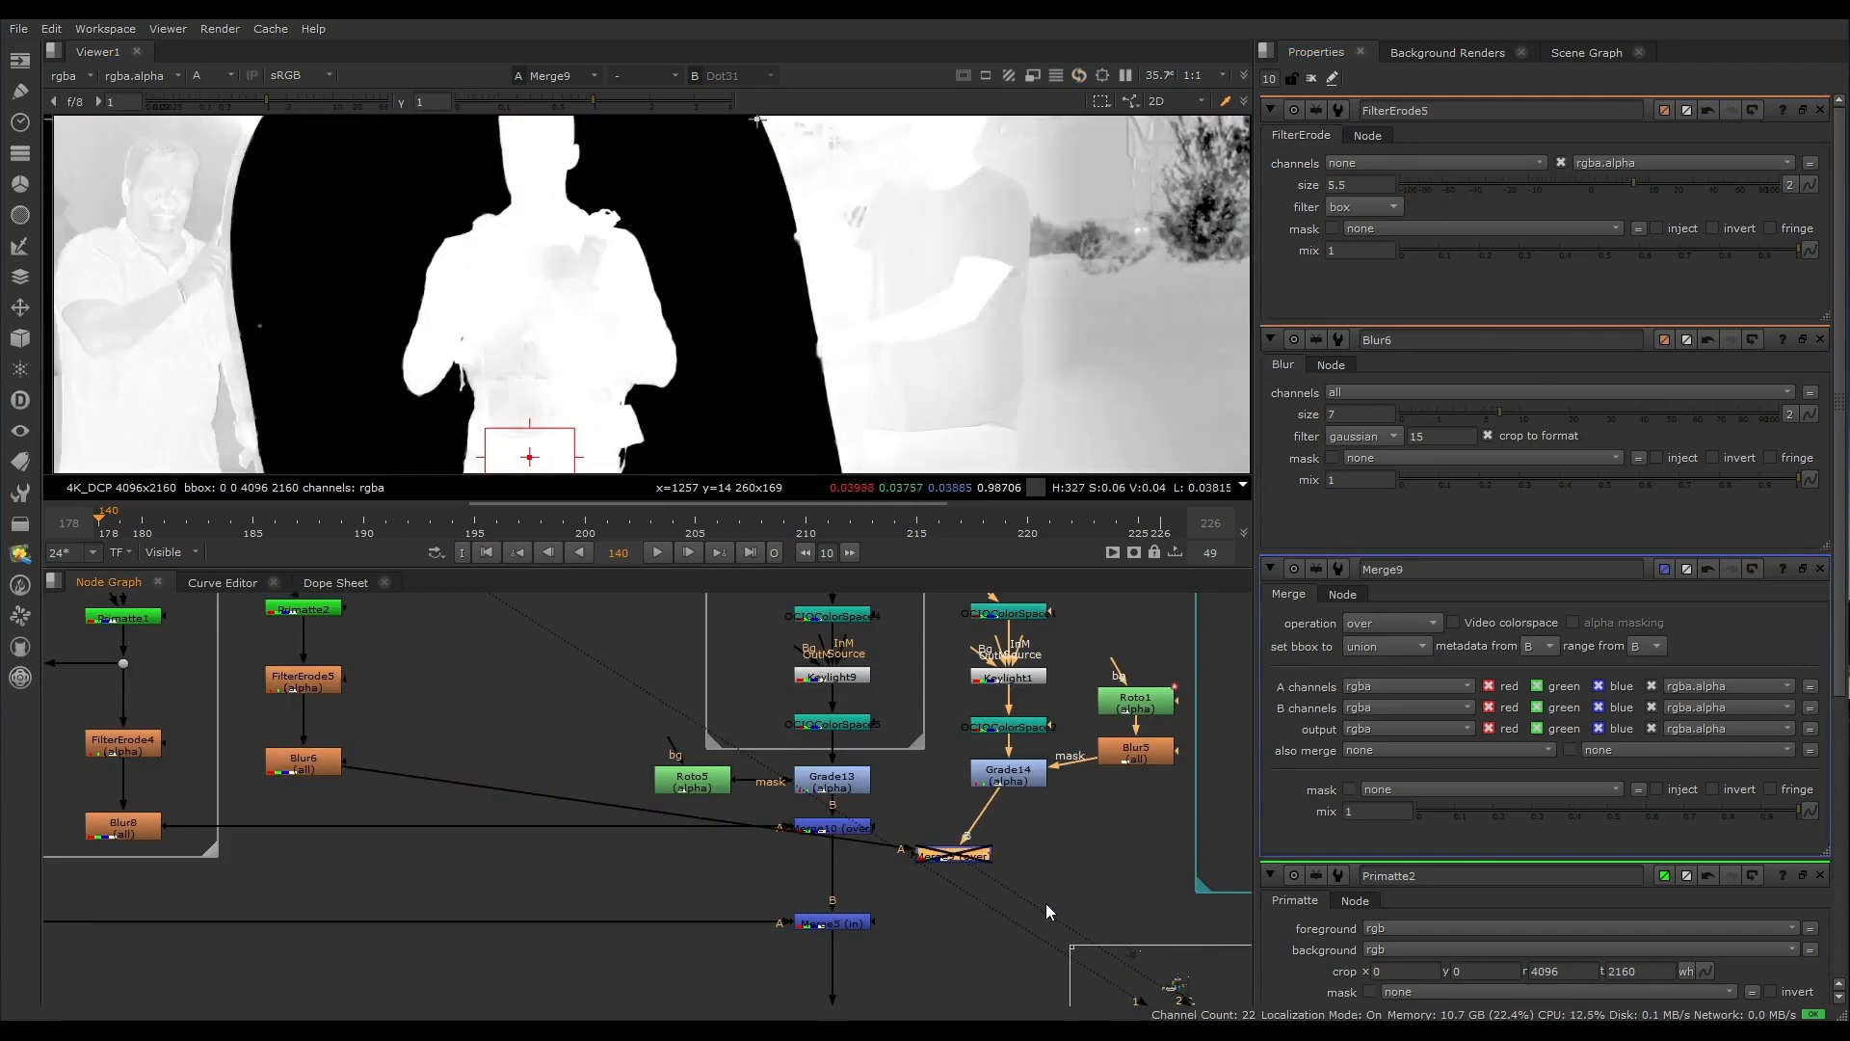
# Step: Examine the GARBAGE MATTE node group and inspect the merged alpha's green screen area and subject edges
pyautogui.scroll(-4, 311, 648)
pyautogui.moveTo(311, 649); pyautogui.dragTo(681, 727, button='middle')
pyautogui.scroll(4, 316, 660)
pyautogui.moveTo(556, 714); pyautogui.dragTo(333, 707, button='middle')
pyautogui.scroll(-2, 241, 690)
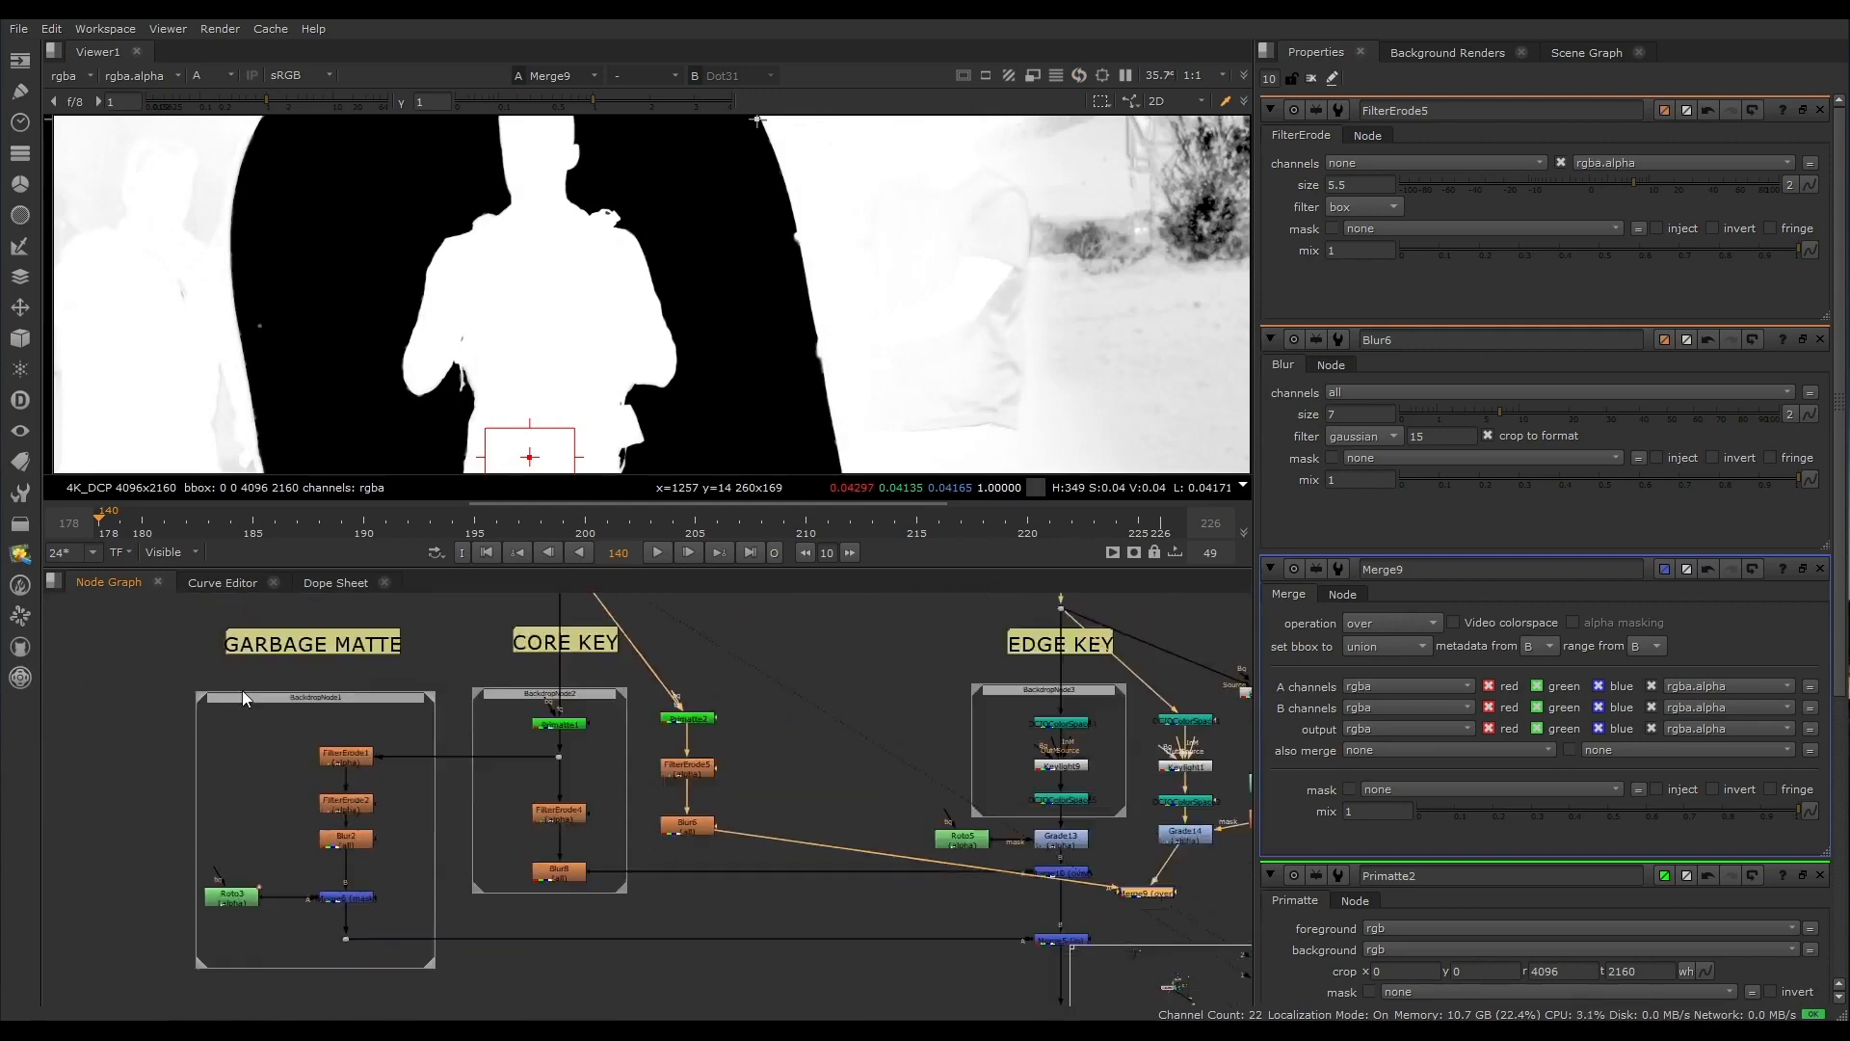
pyautogui.moveTo(354, 794); pyautogui.dragTo(284, 785, button='middle')
pyautogui.scroll(-1, 313, 792)
pyautogui.moveTo(352, 276); pyautogui.dragTo(287, 345, button='middle')
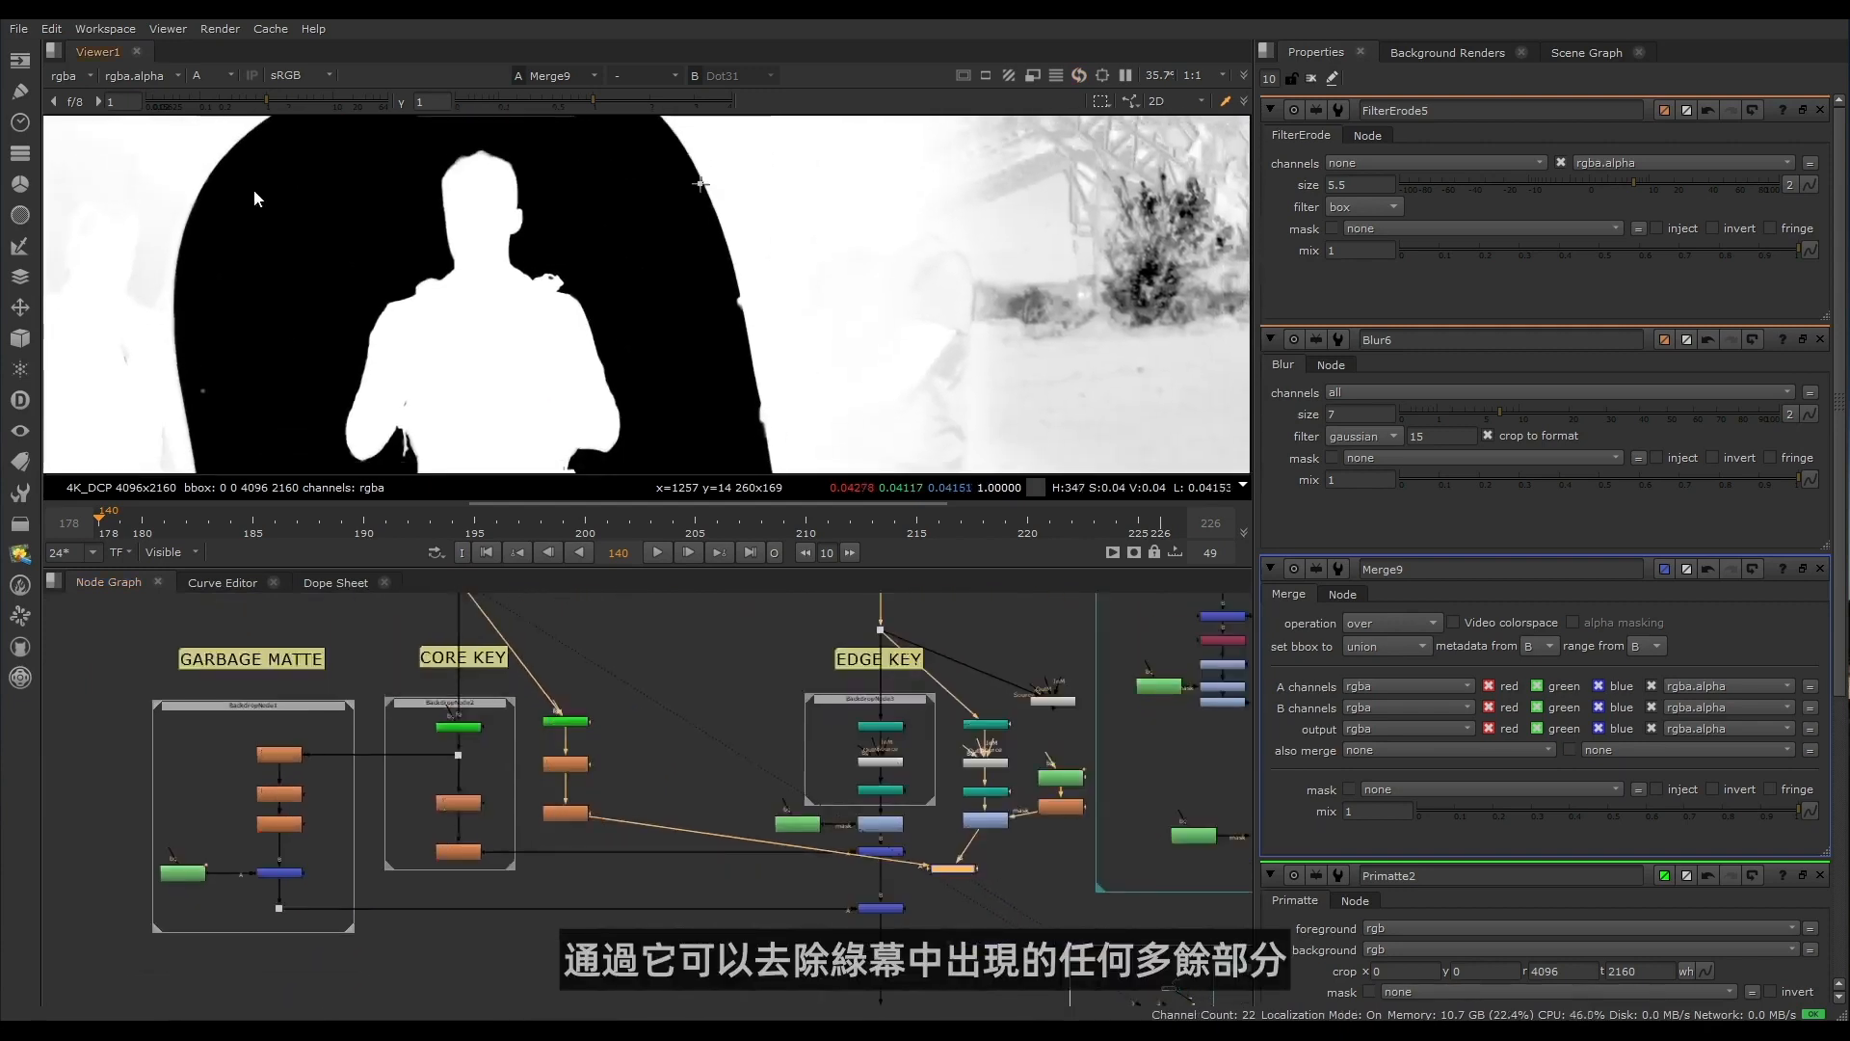
pyautogui.scroll(4, 193, 442)
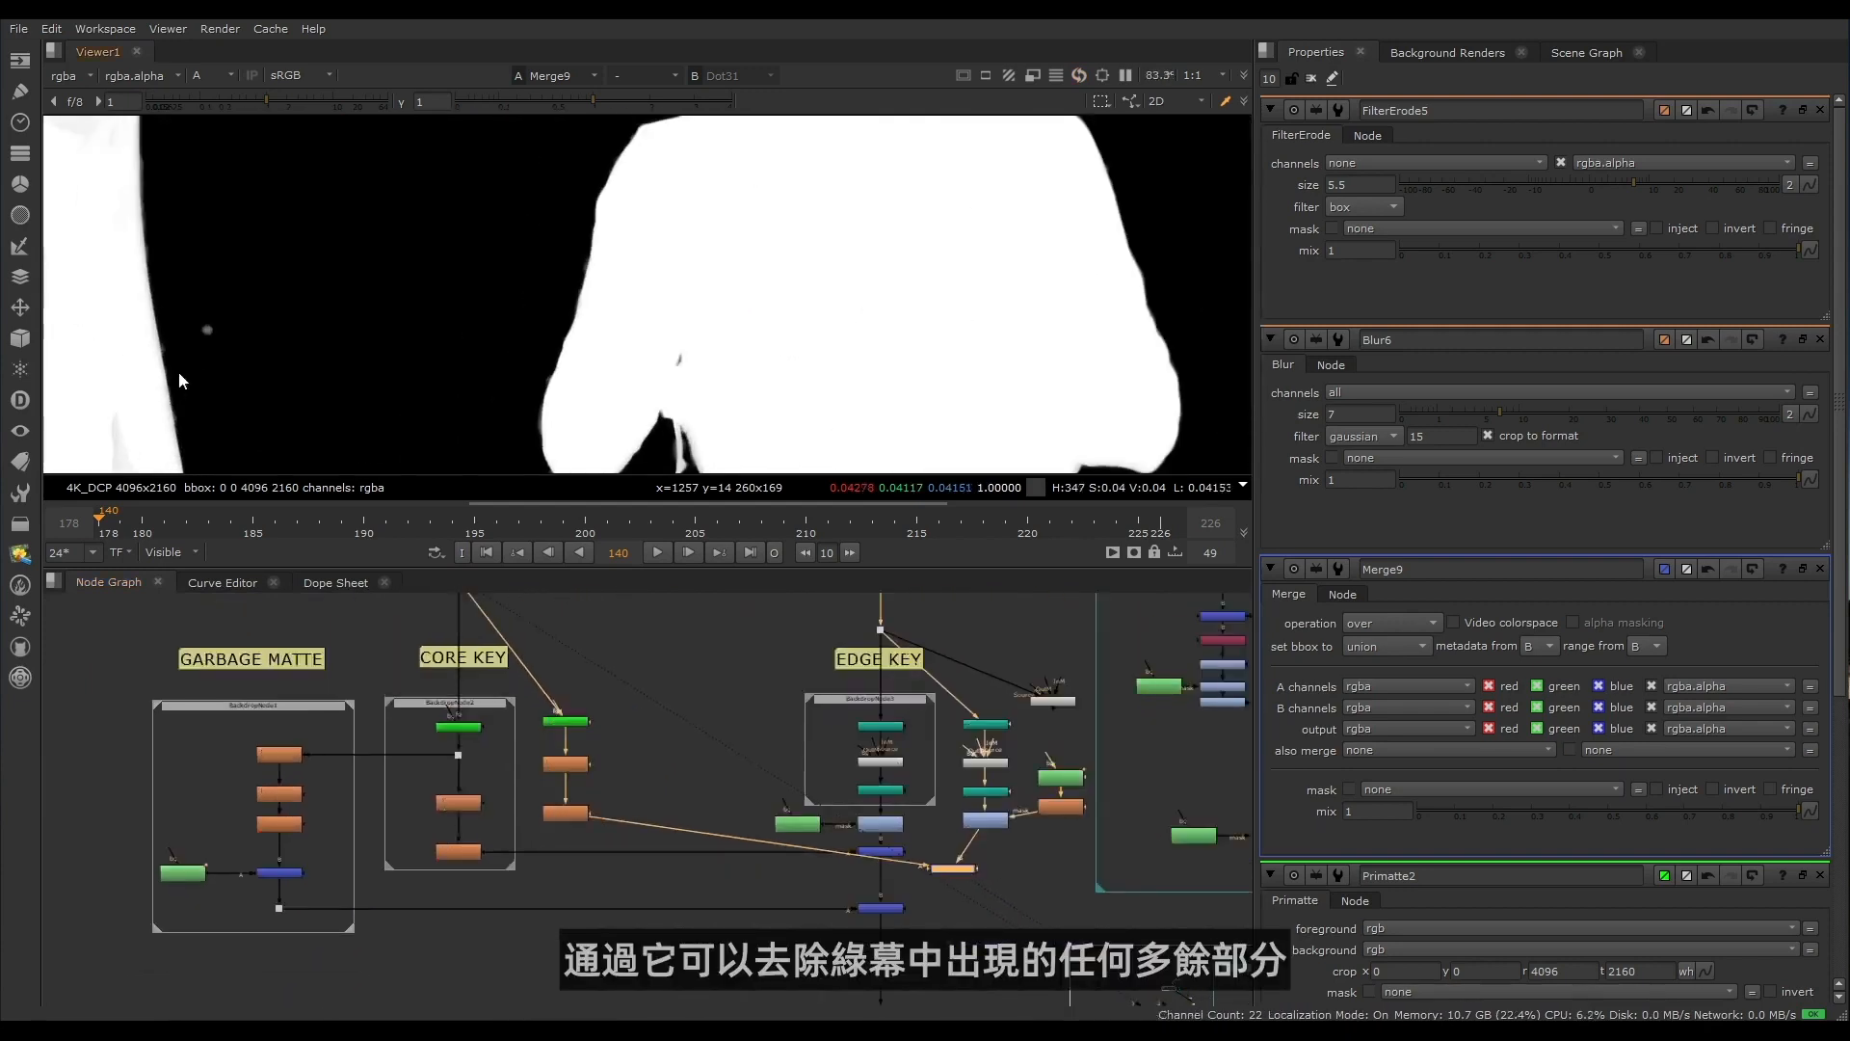
pyautogui.press('f')
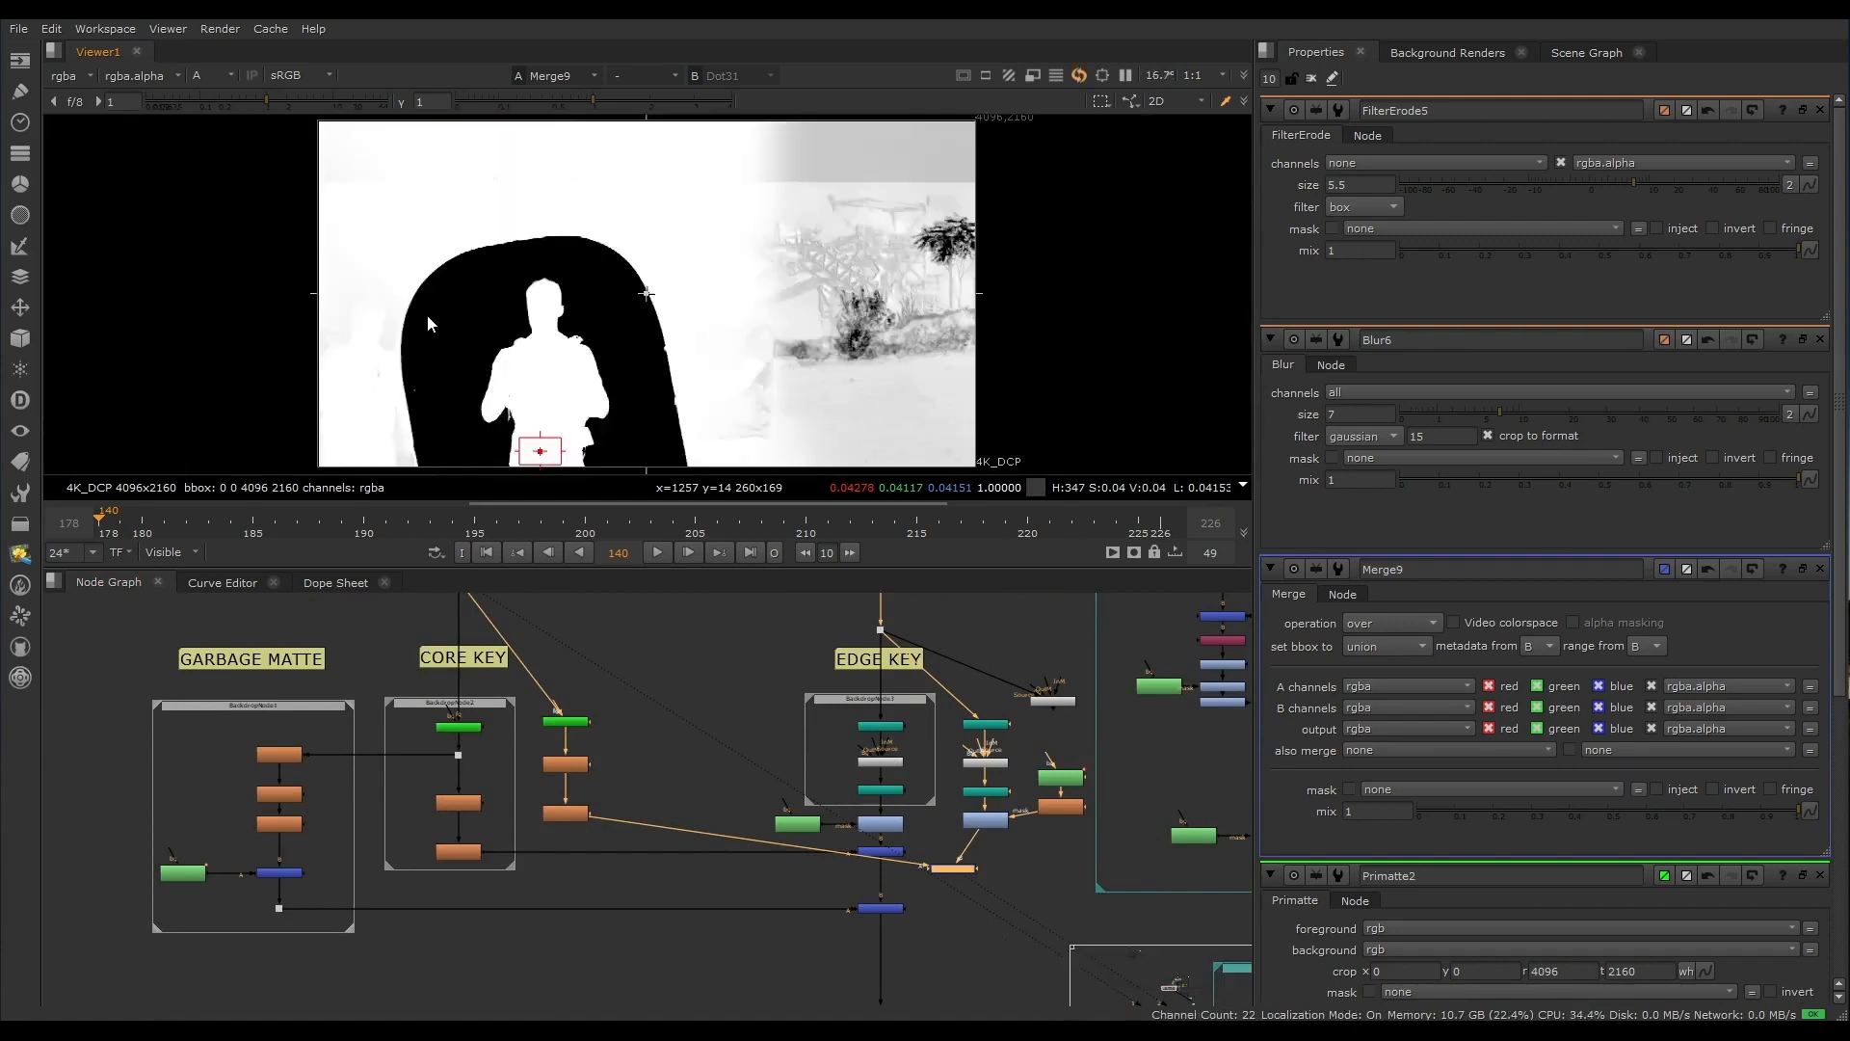
pyautogui.scroll(2, 493, 293)
pyautogui.scroll(6, 494, 303)
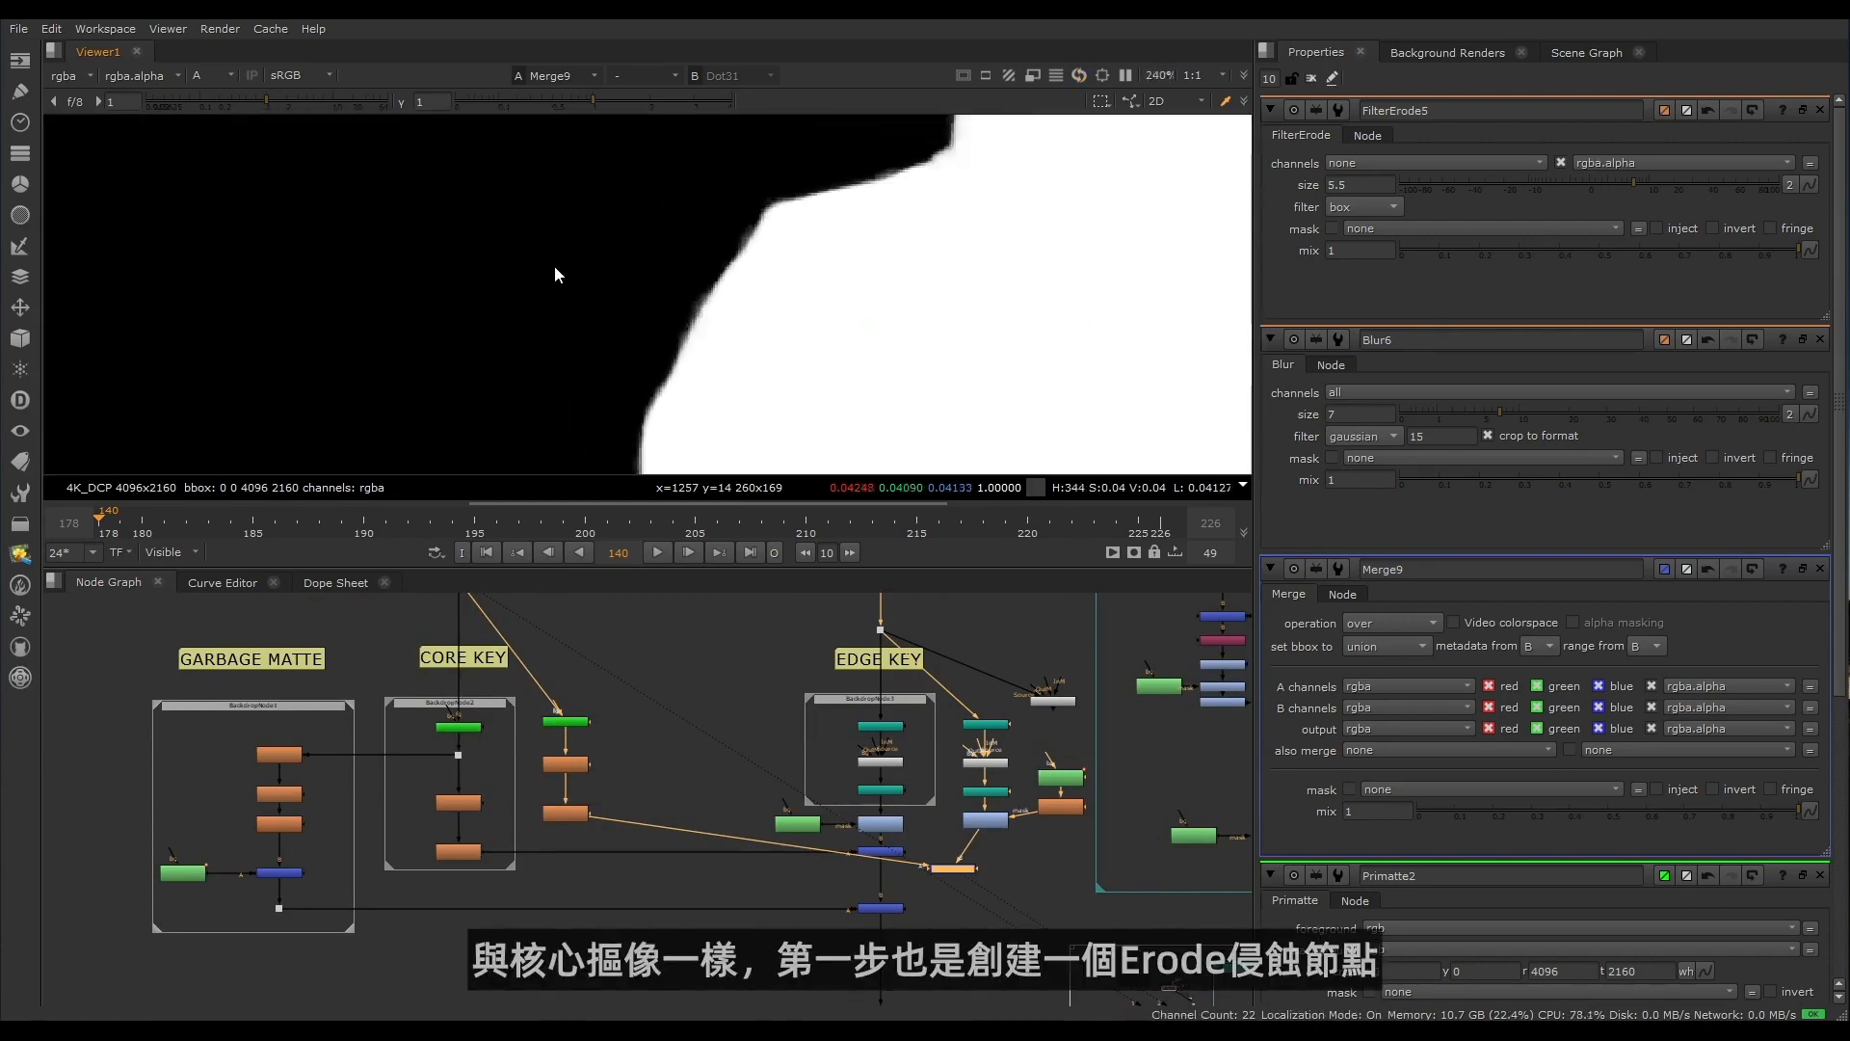
# Step: Add an Erode (filter) node connected to Primatte2 and view its output
pyautogui.scroll(3, 261, 791)
pyautogui.press('Tab')
pyautogui.write('erode')
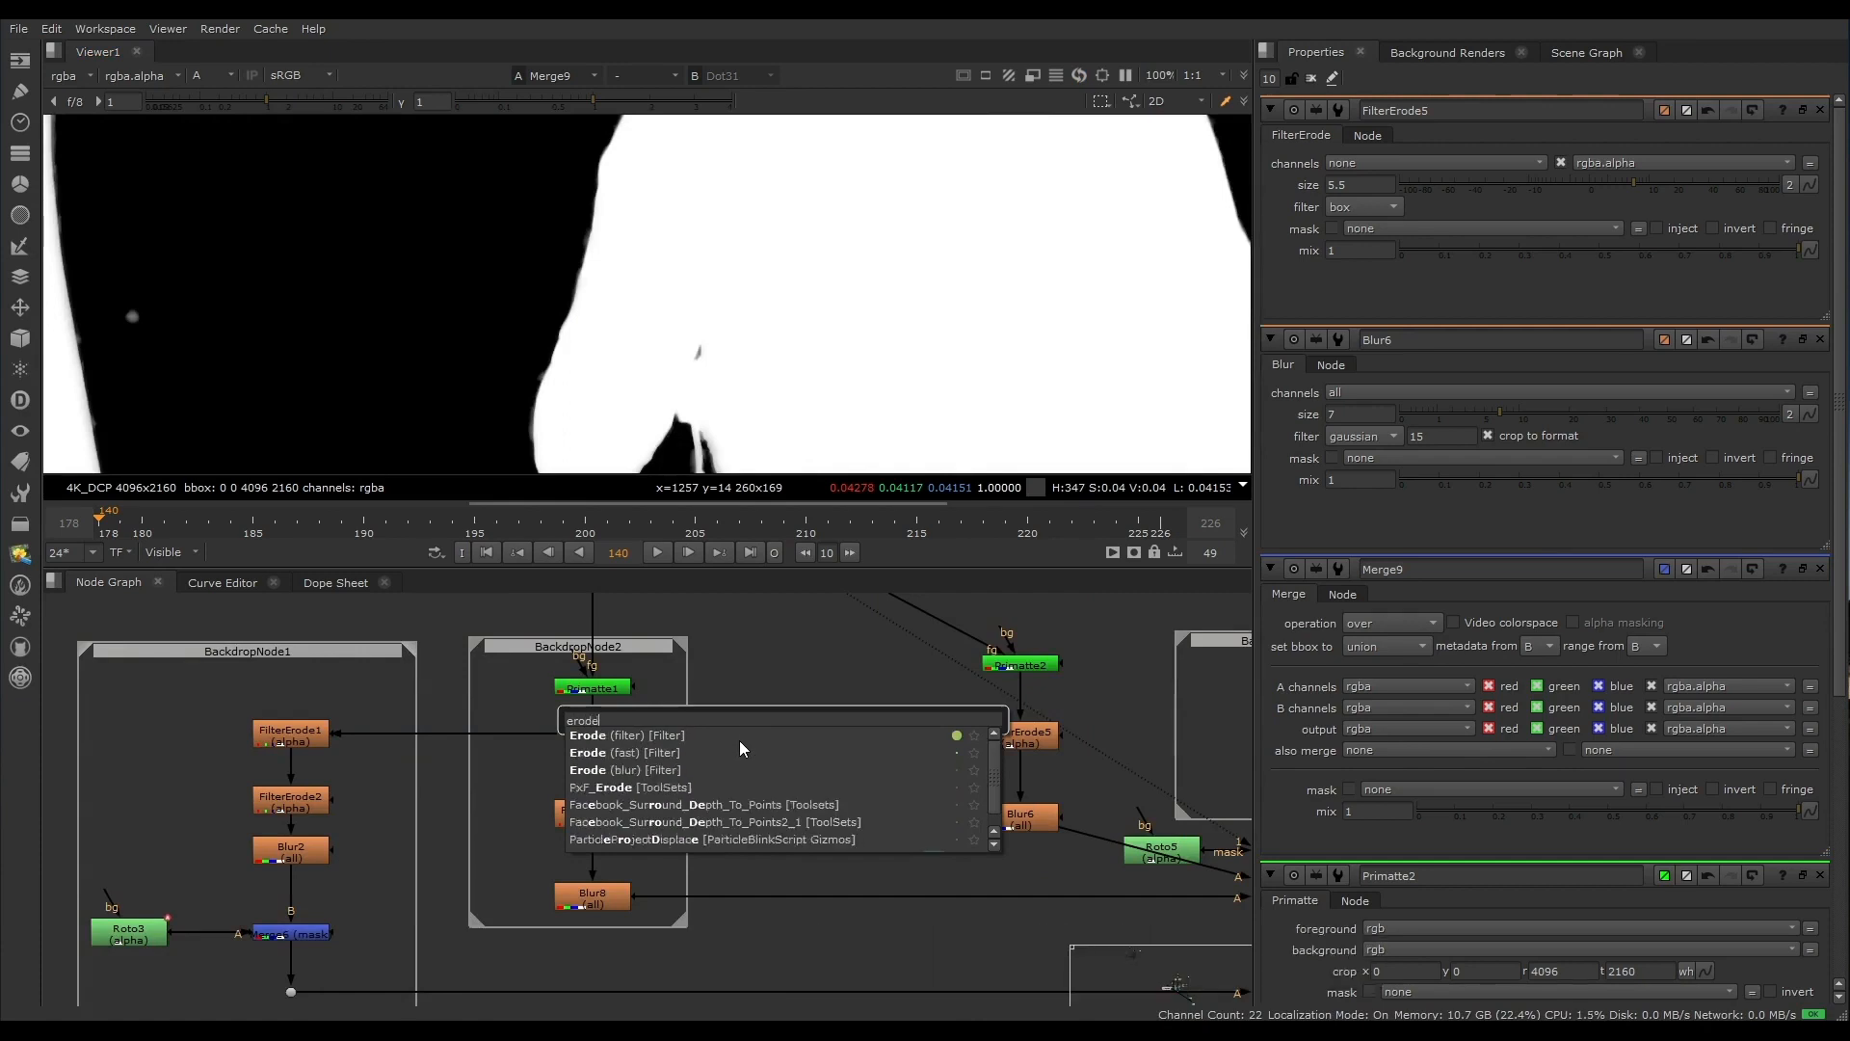
pyautogui.click(639, 734)
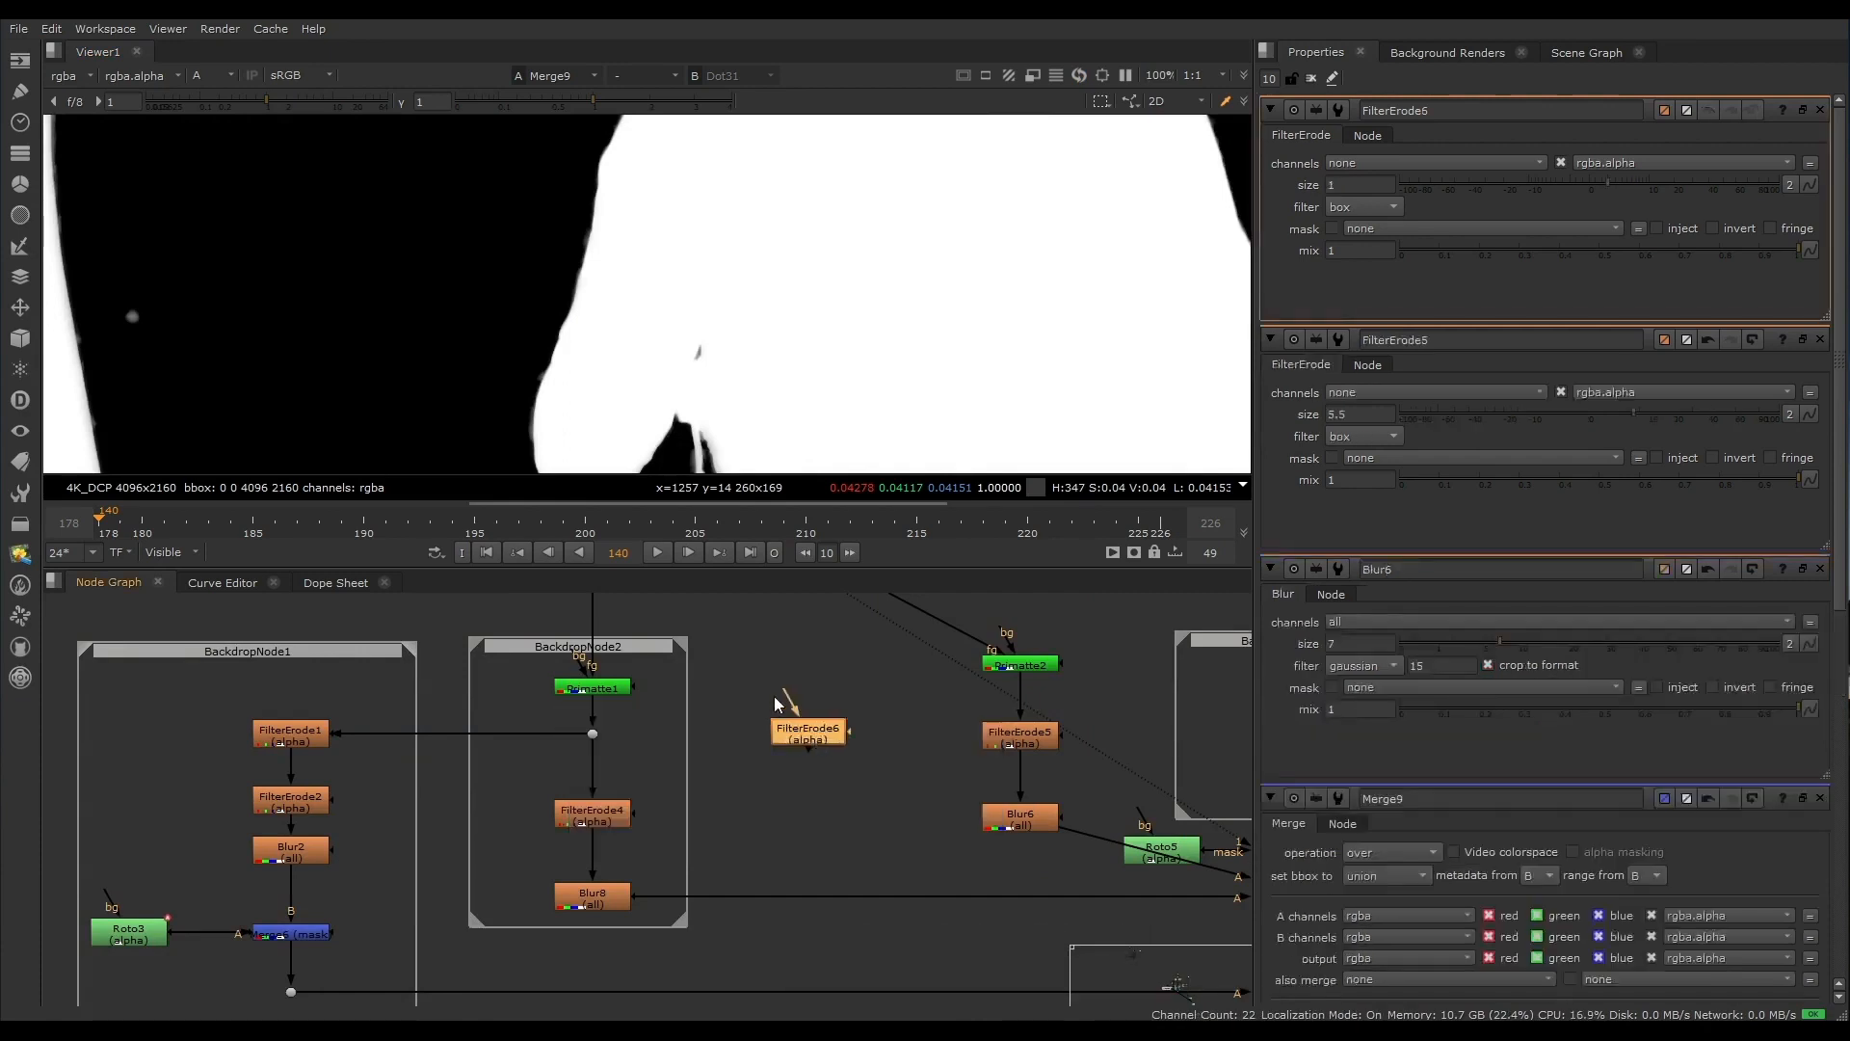
pyautogui.moveTo(808, 718); pyautogui.dragTo(1007, 665)
pyautogui.press('1')
# Step: Expand the matte by setting the FilterErode6 size to -26, and inspect the green screen area for noise
pyautogui.moveTo(1599, 179); pyautogui.dragTo(1492, 185)
pyautogui.scroll(-5, 895, 277)
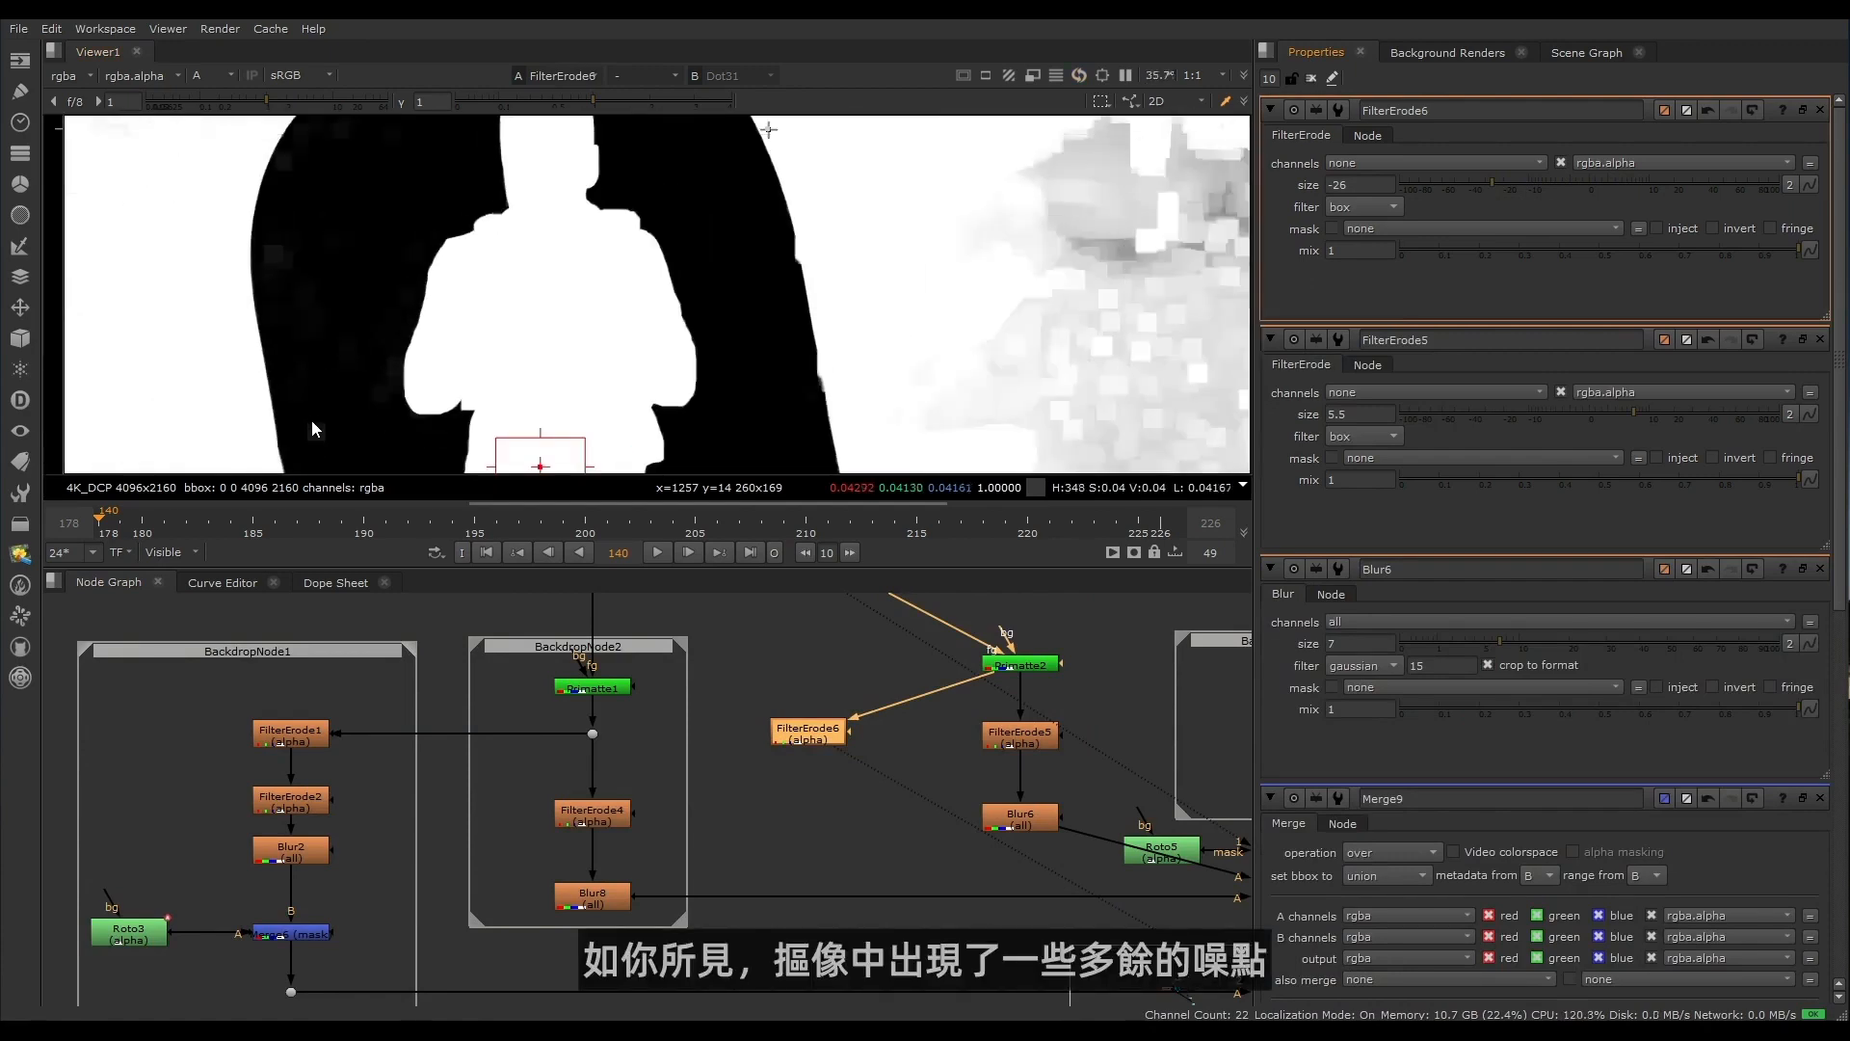
pyautogui.scroll(10, 347, 299)
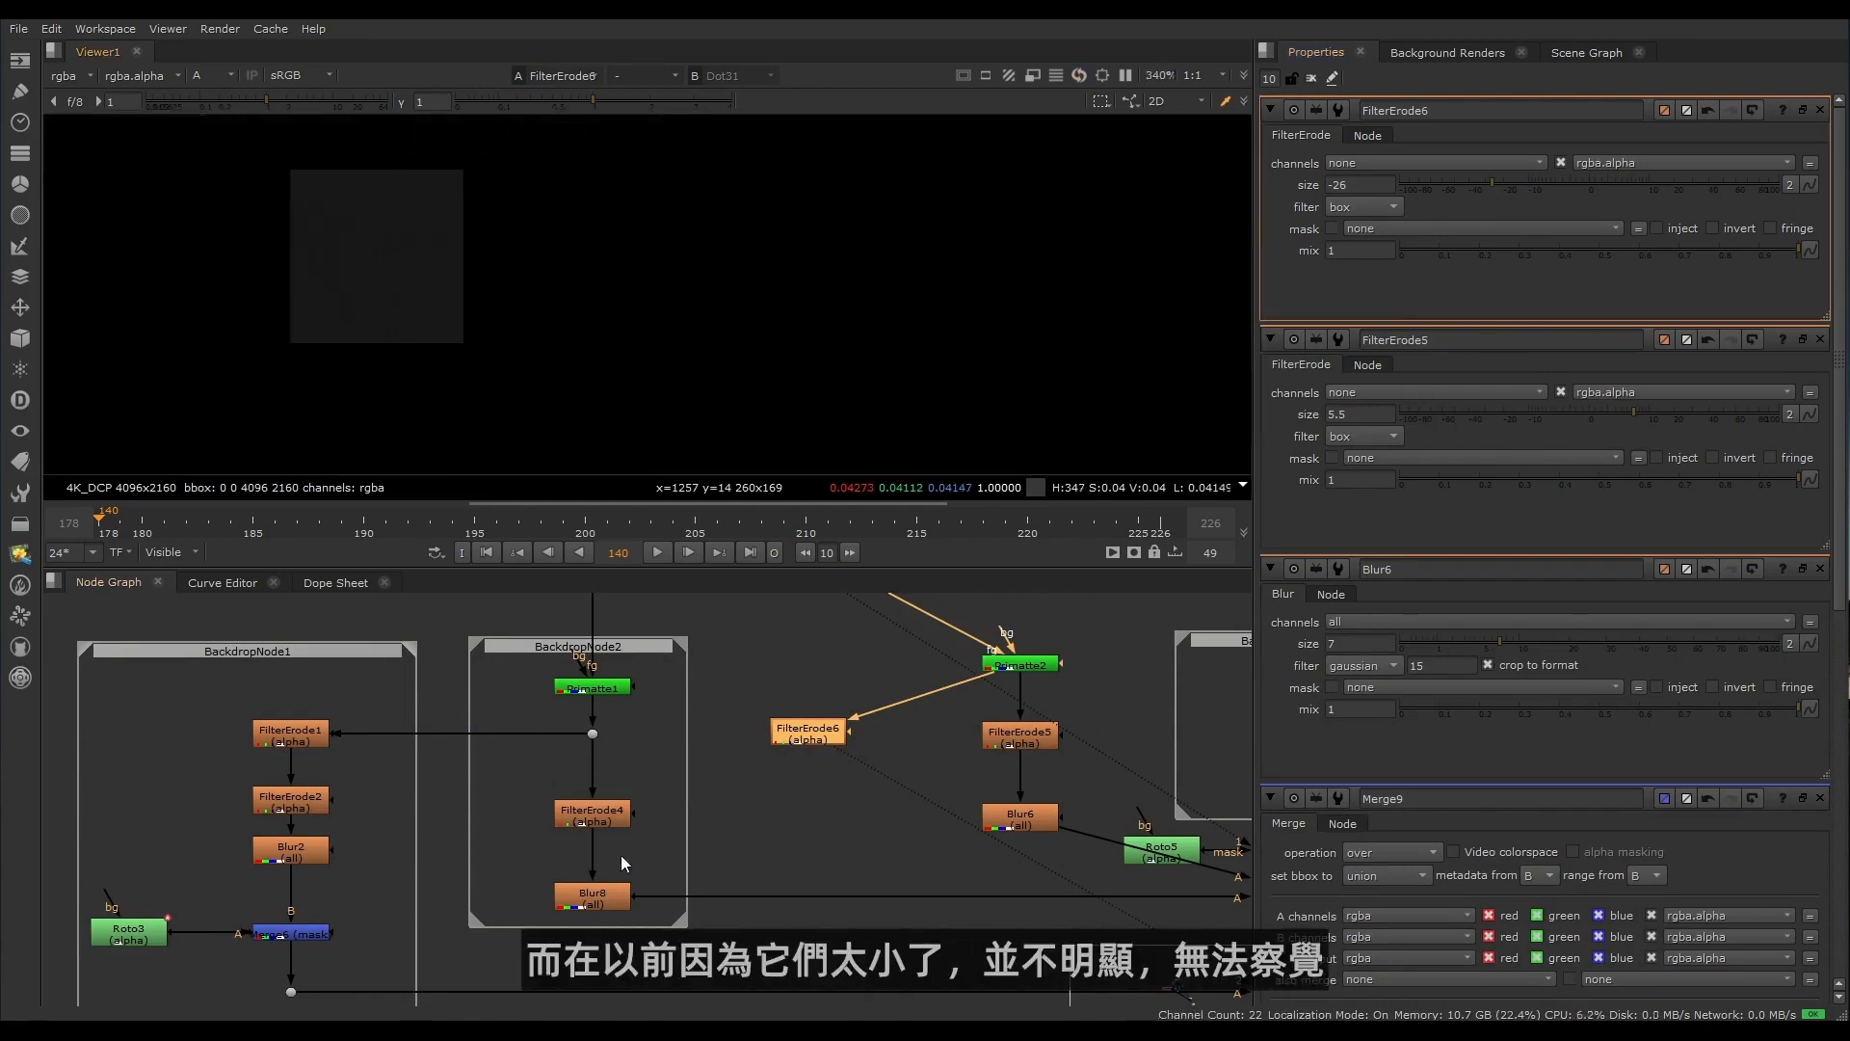
# Step: Move FilterErode6 closer to the core key backdrop and set its size to 1.6
pyautogui.moveTo(800, 740); pyautogui.dragTo(741, 721)
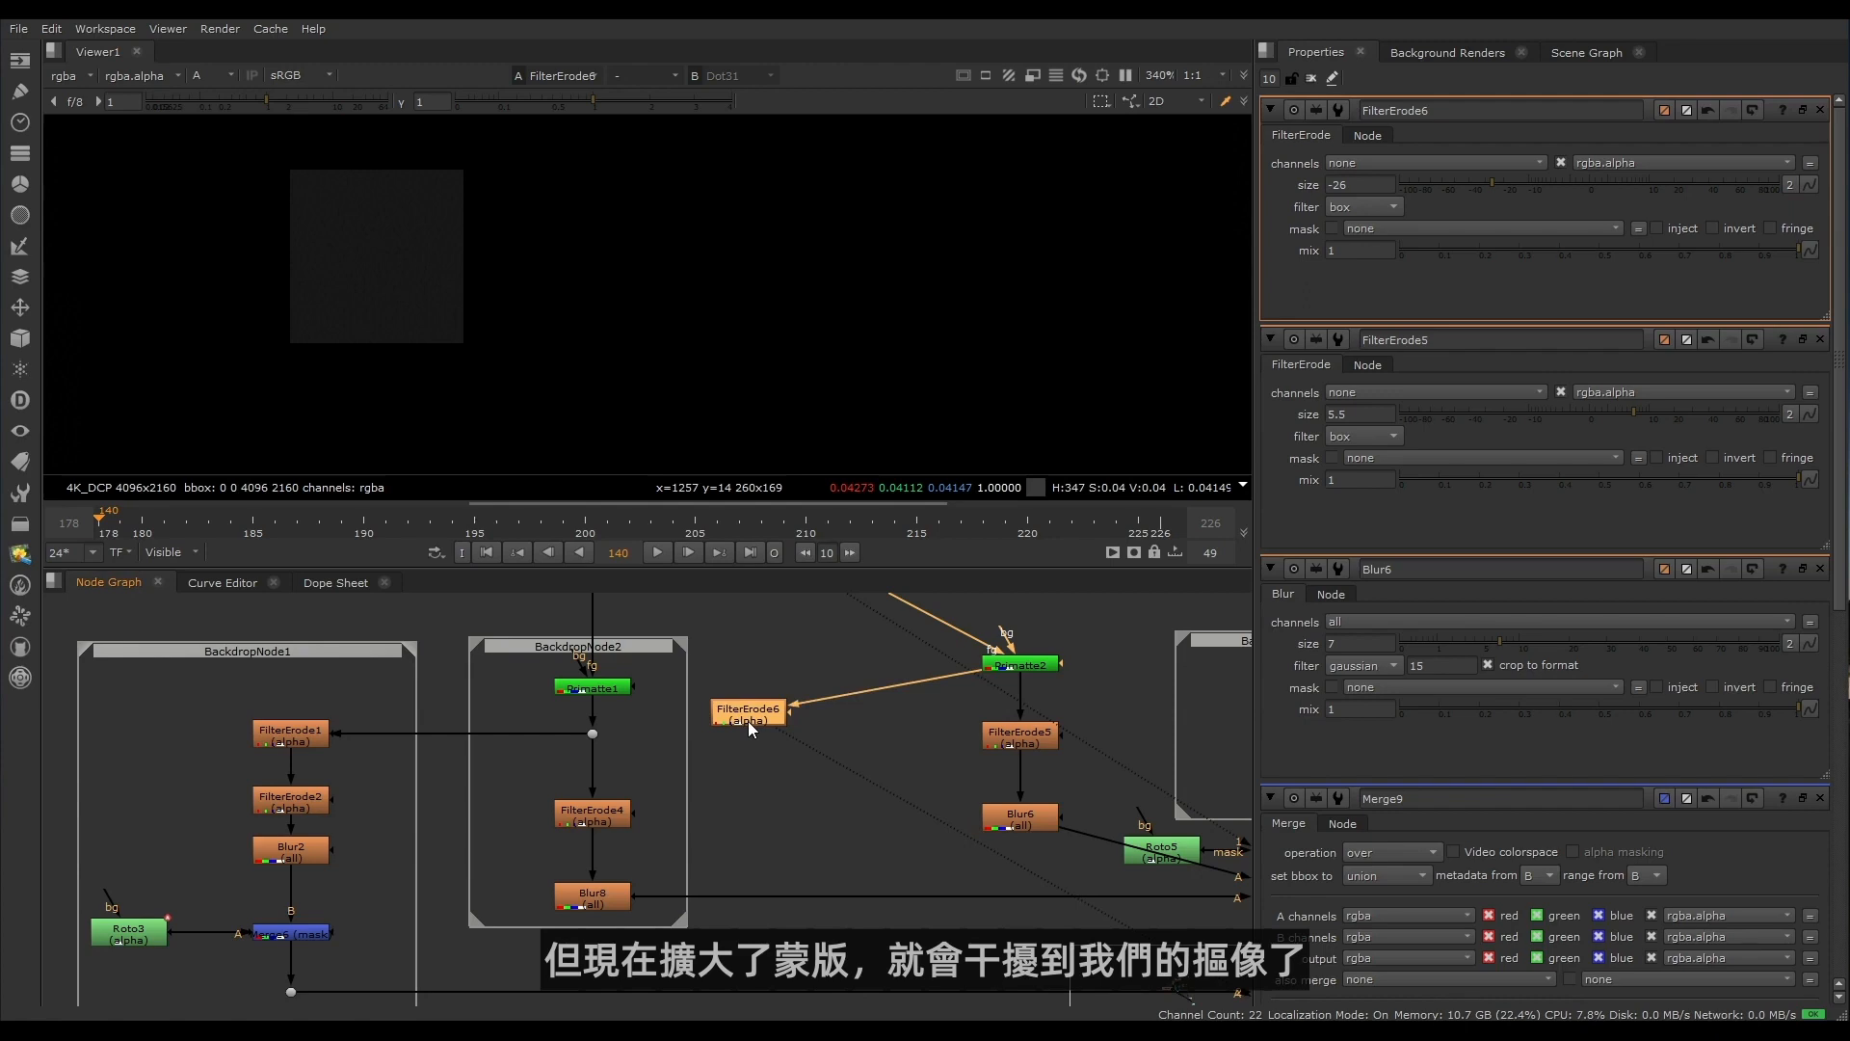
pyautogui.moveTo(1578, 190); pyautogui.dragTo(1593, 183)
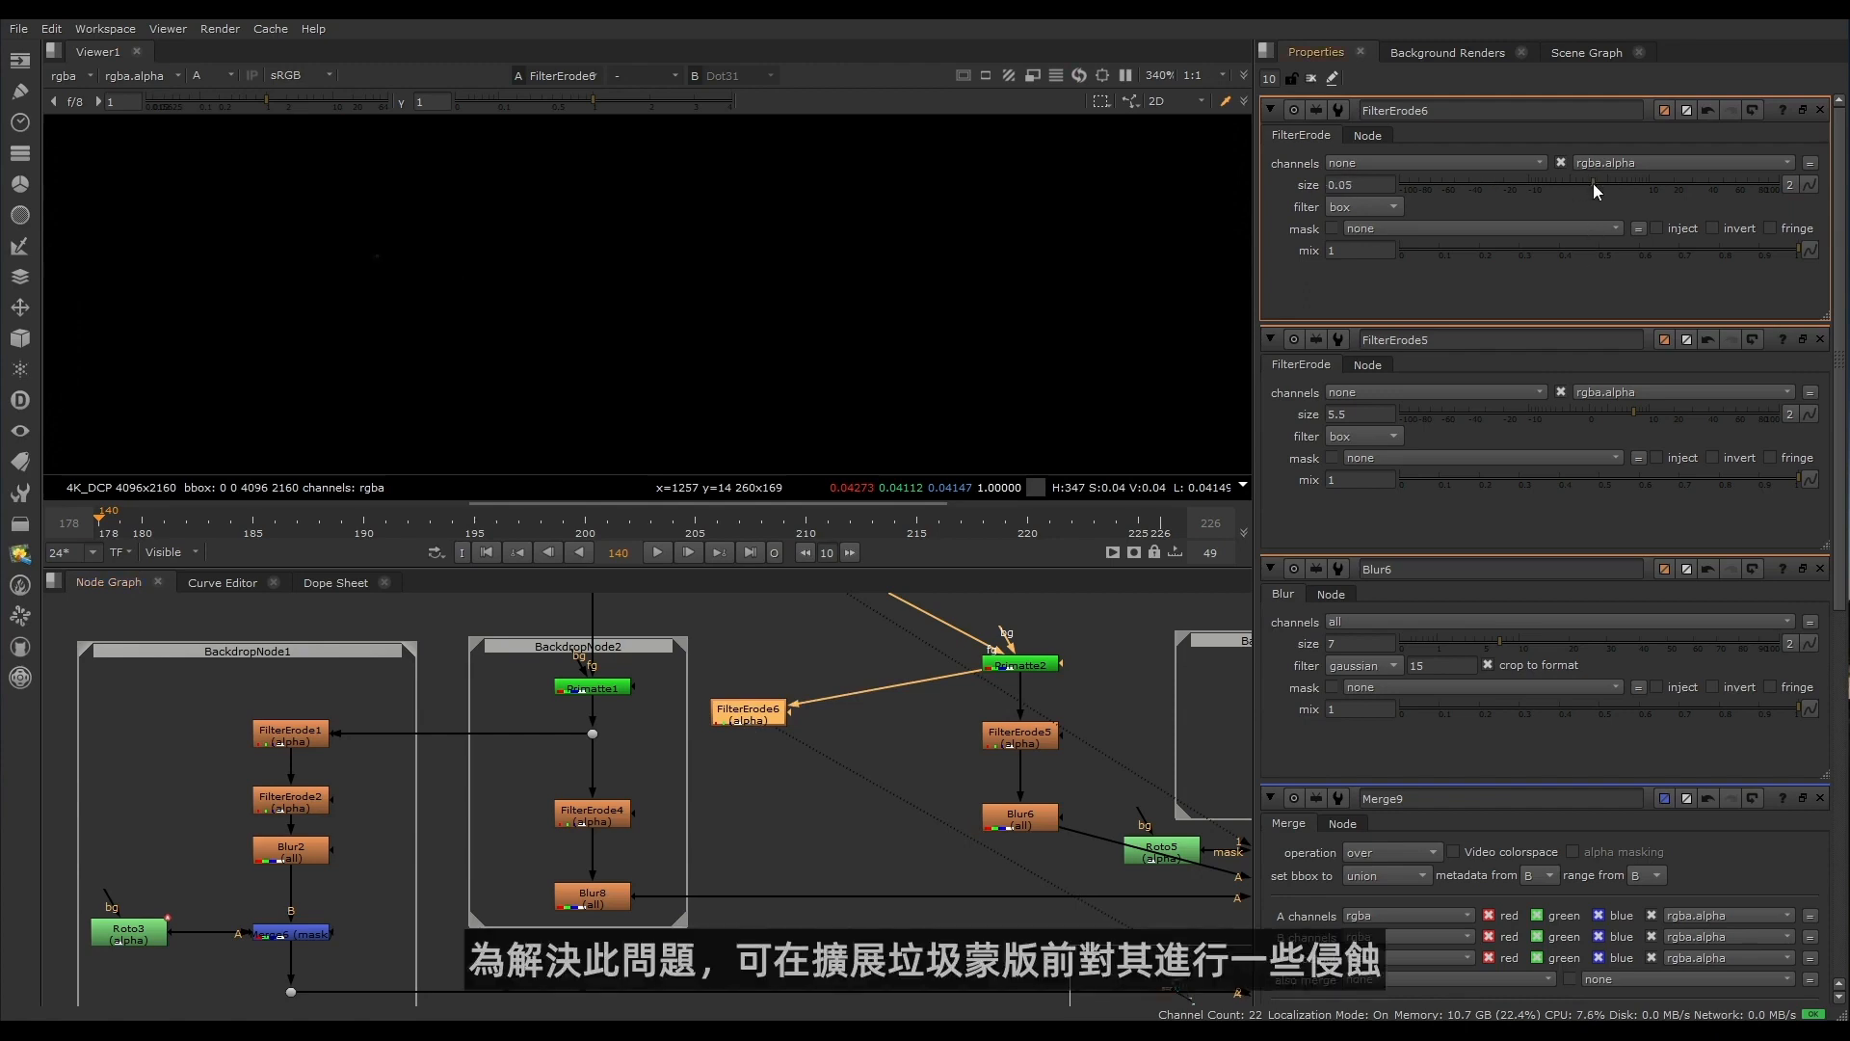
pyautogui.moveTo(1603, 188); pyautogui.dragTo(1612, 189)
# Step: Add a second Erode (filter) node below FilterErode6 and set its size to -31
pyautogui.scroll(-5, 742, 742)
pyautogui.press('Tab')
pyautogui.write('erode')
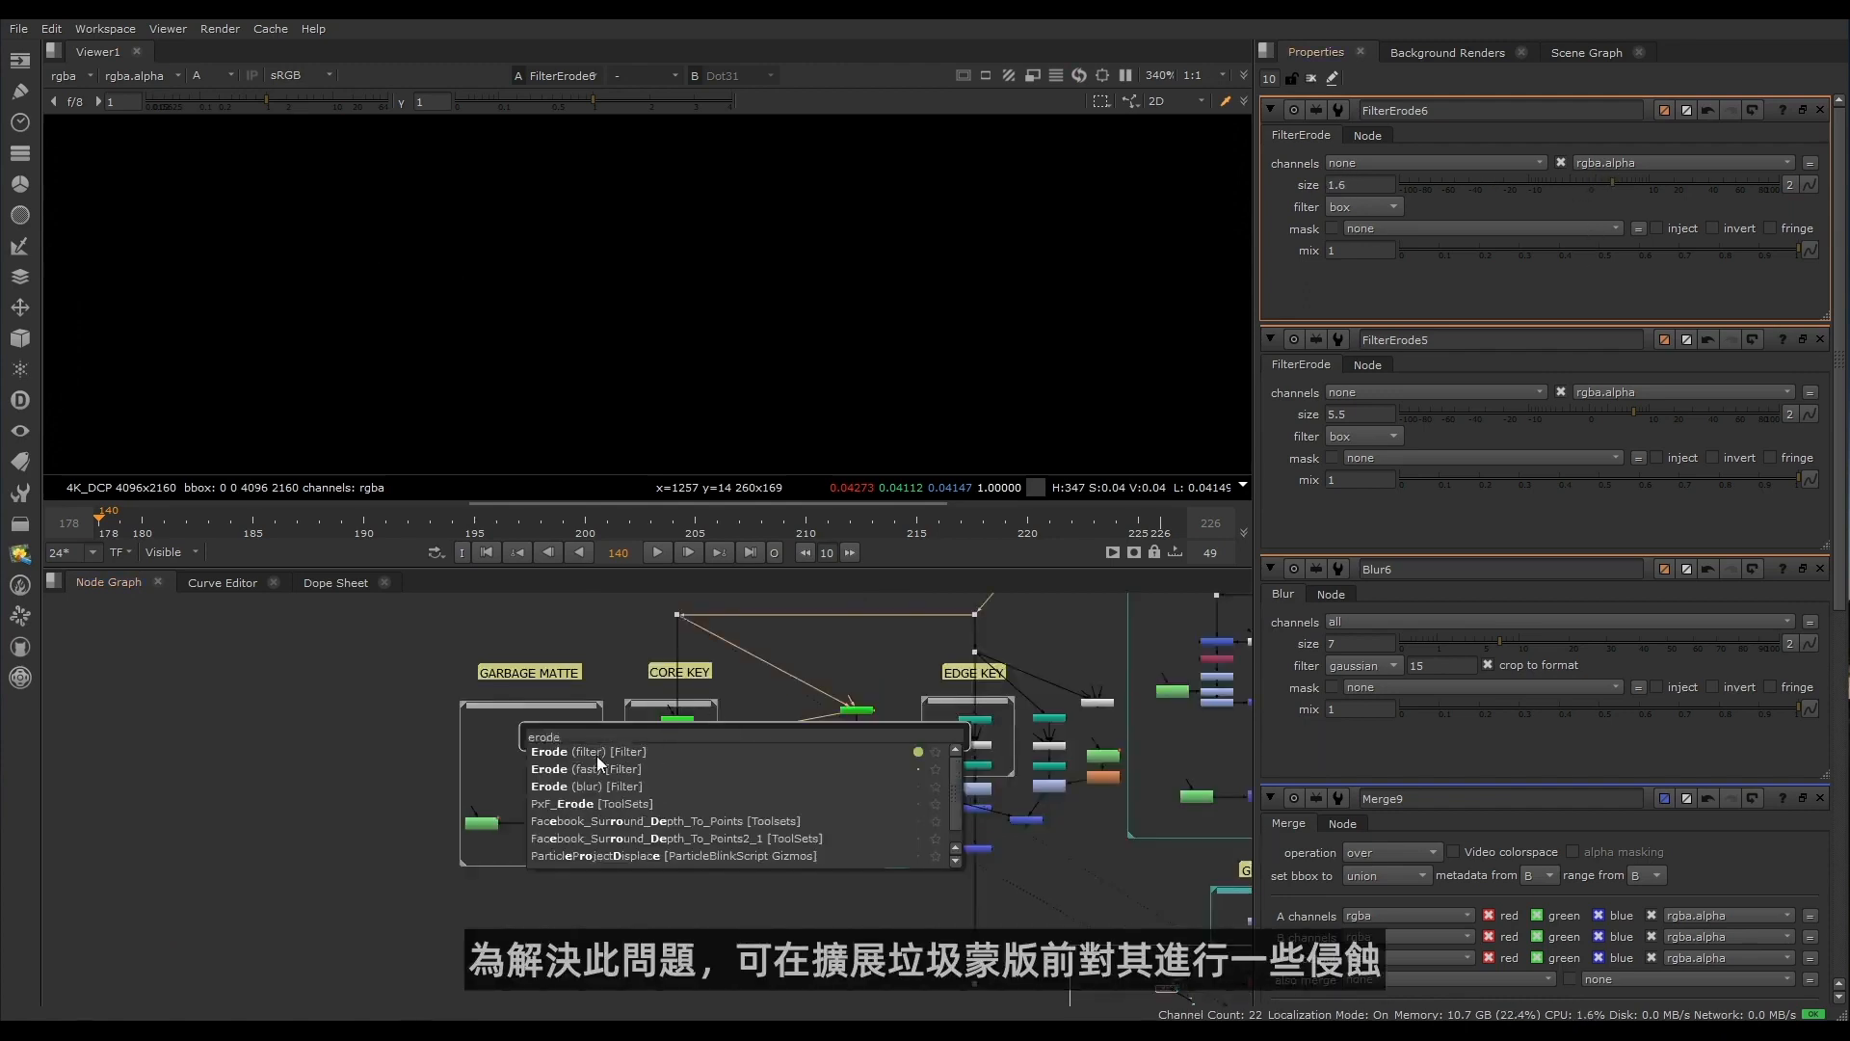
pyautogui.click(595, 752)
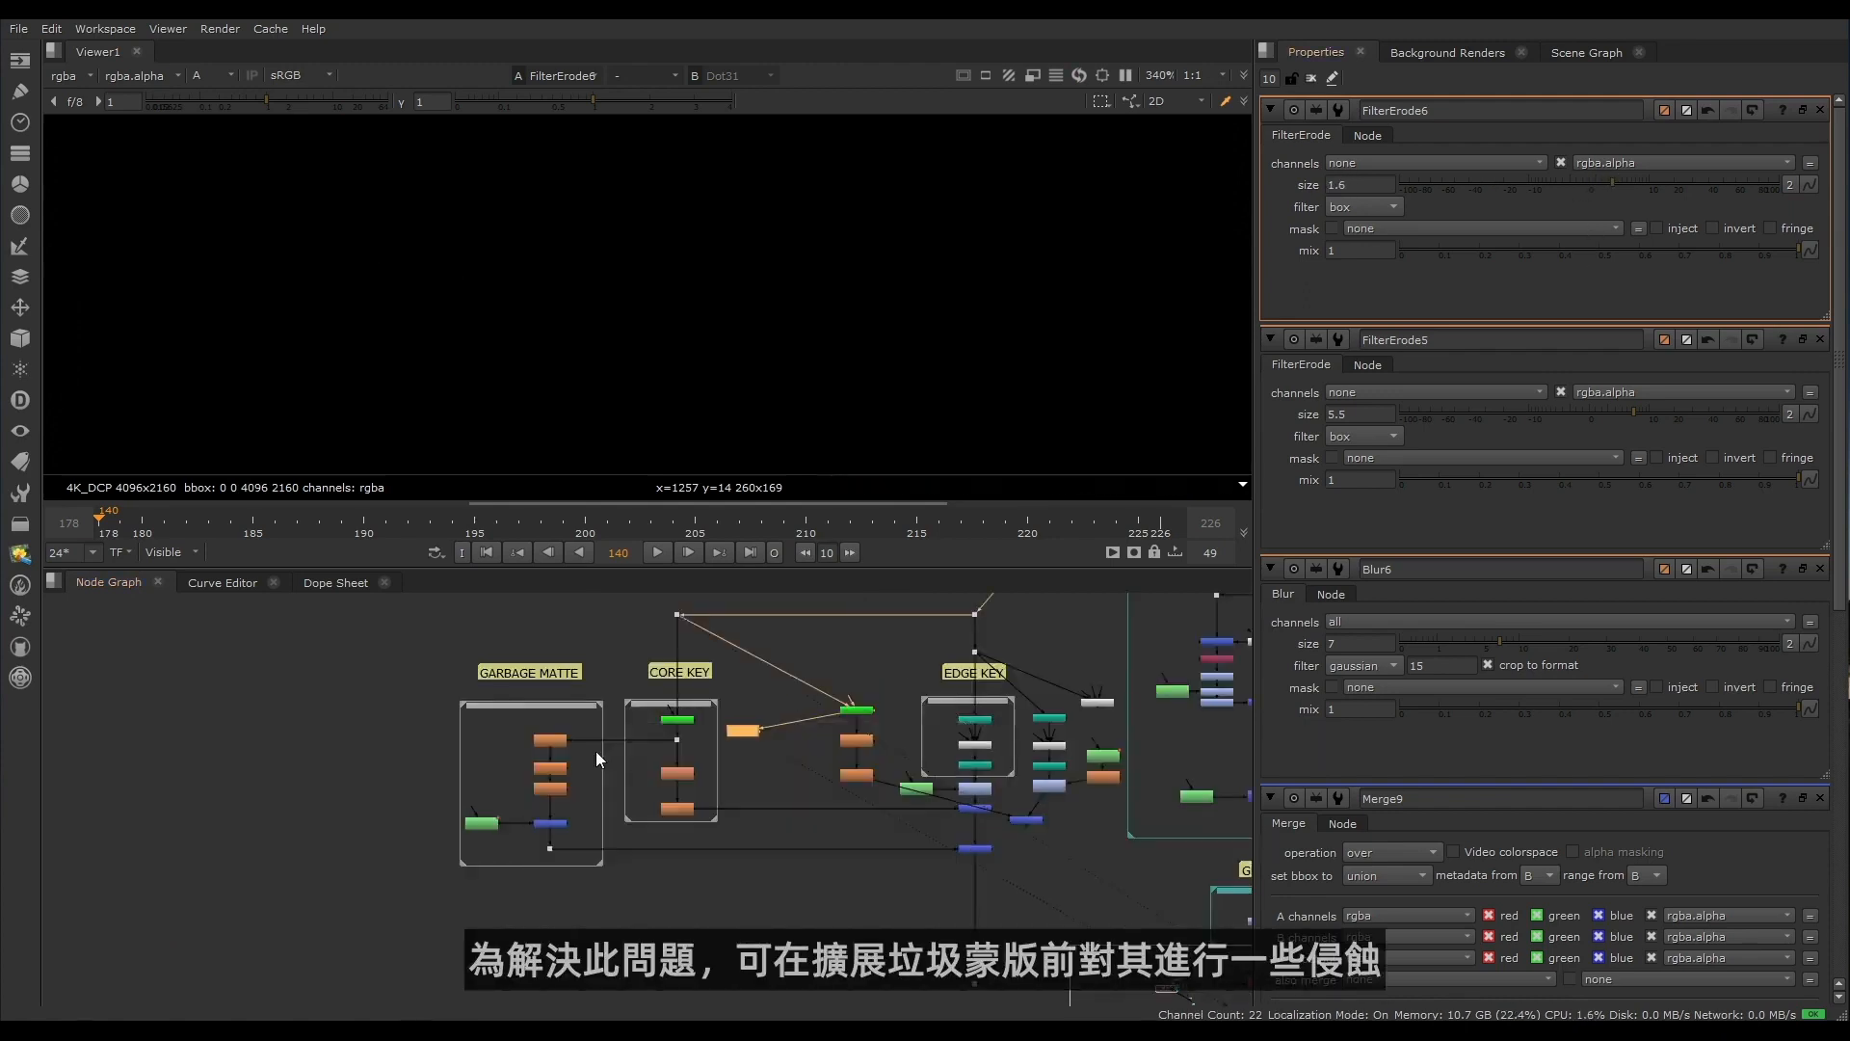
pyautogui.scroll(5, 771, 785)
pyautogui.moveTo(715, 688); pyautogui.dragTo(715, 737)
pyautogui.moveTo(1608, 185); pyautogui.dragTo(1482, 188)
# Step: Toggle FilterErode6 off and on to compare the noise in the expanded matte
pyautogui.scroll(-9, 886, 297)
pyautogui.moveTo(887, 297); pyautogui.dragTo(368, 403, button='middle')
pyautogui.click(703, 657)
pyautogui.press('d')
pyautogui.press('d')
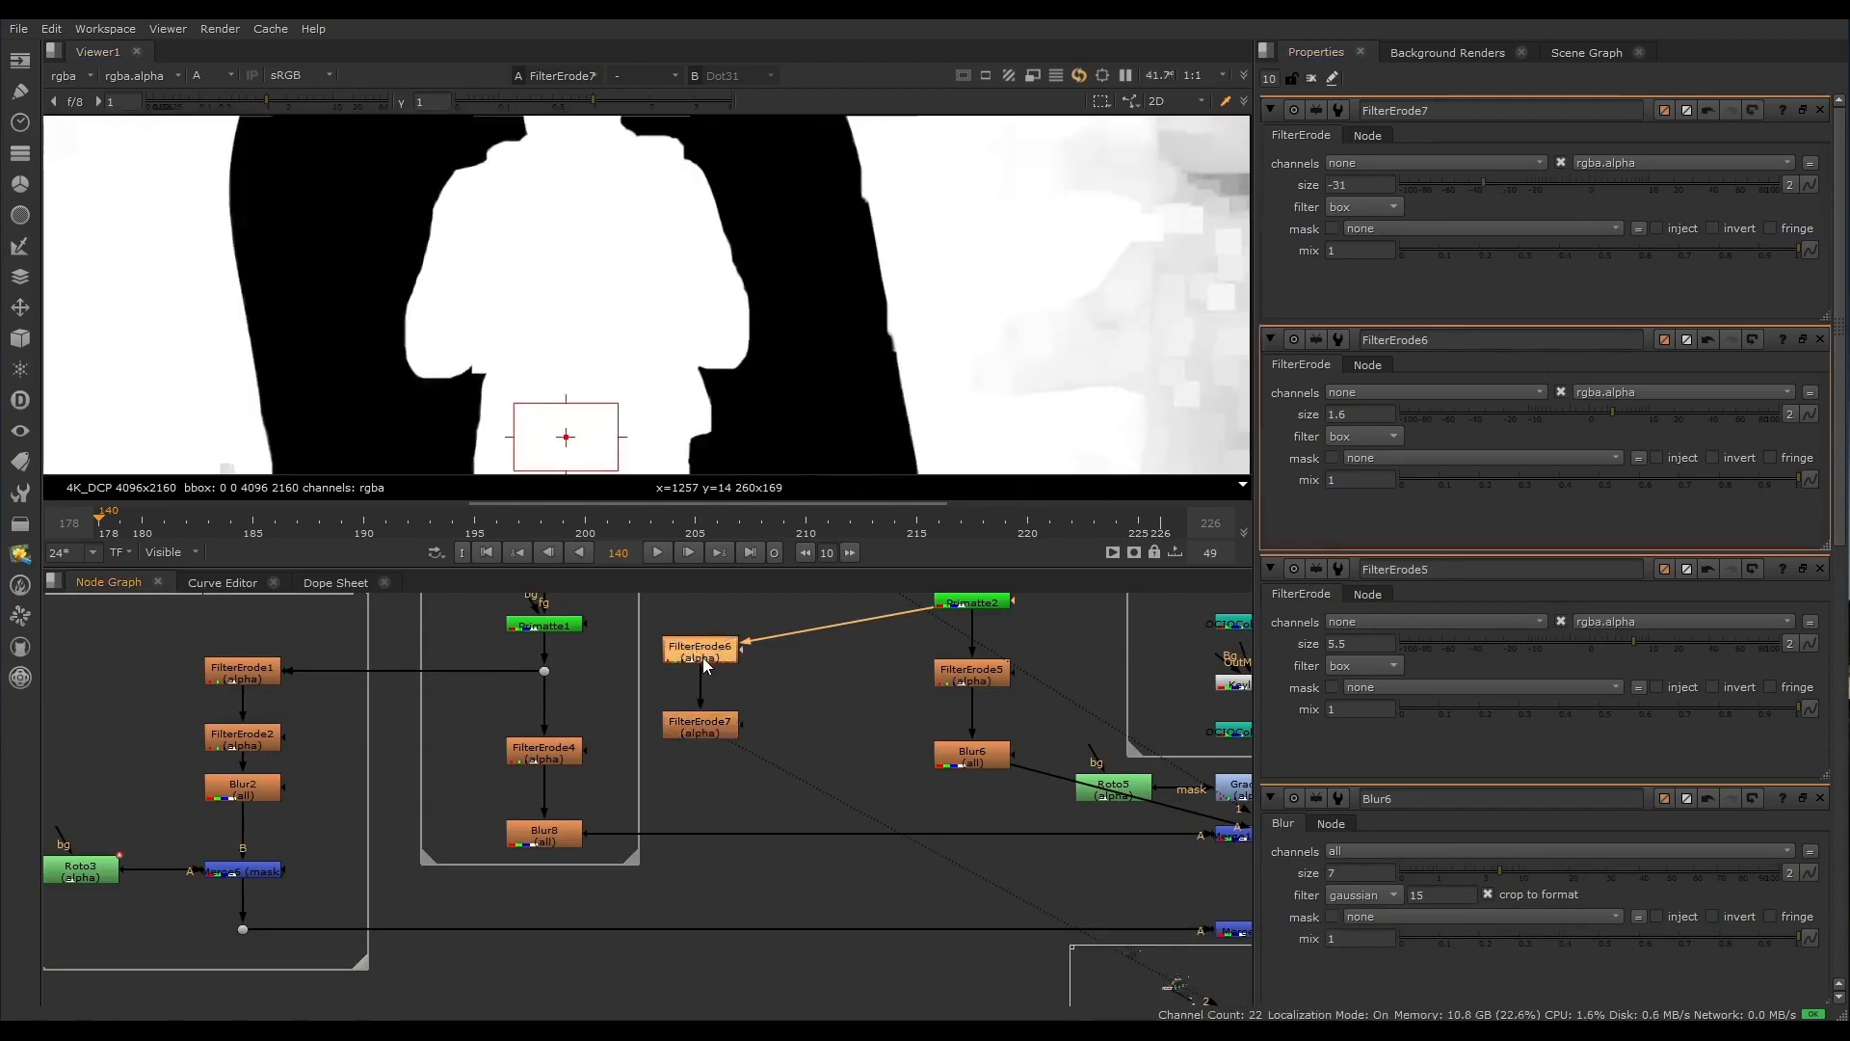
pyautogui.press('d')
pyautogui.scroll(-3, 684, 284)
pyautogui.press('d')
pyautogui.press('d')
pyautogui.press('d')
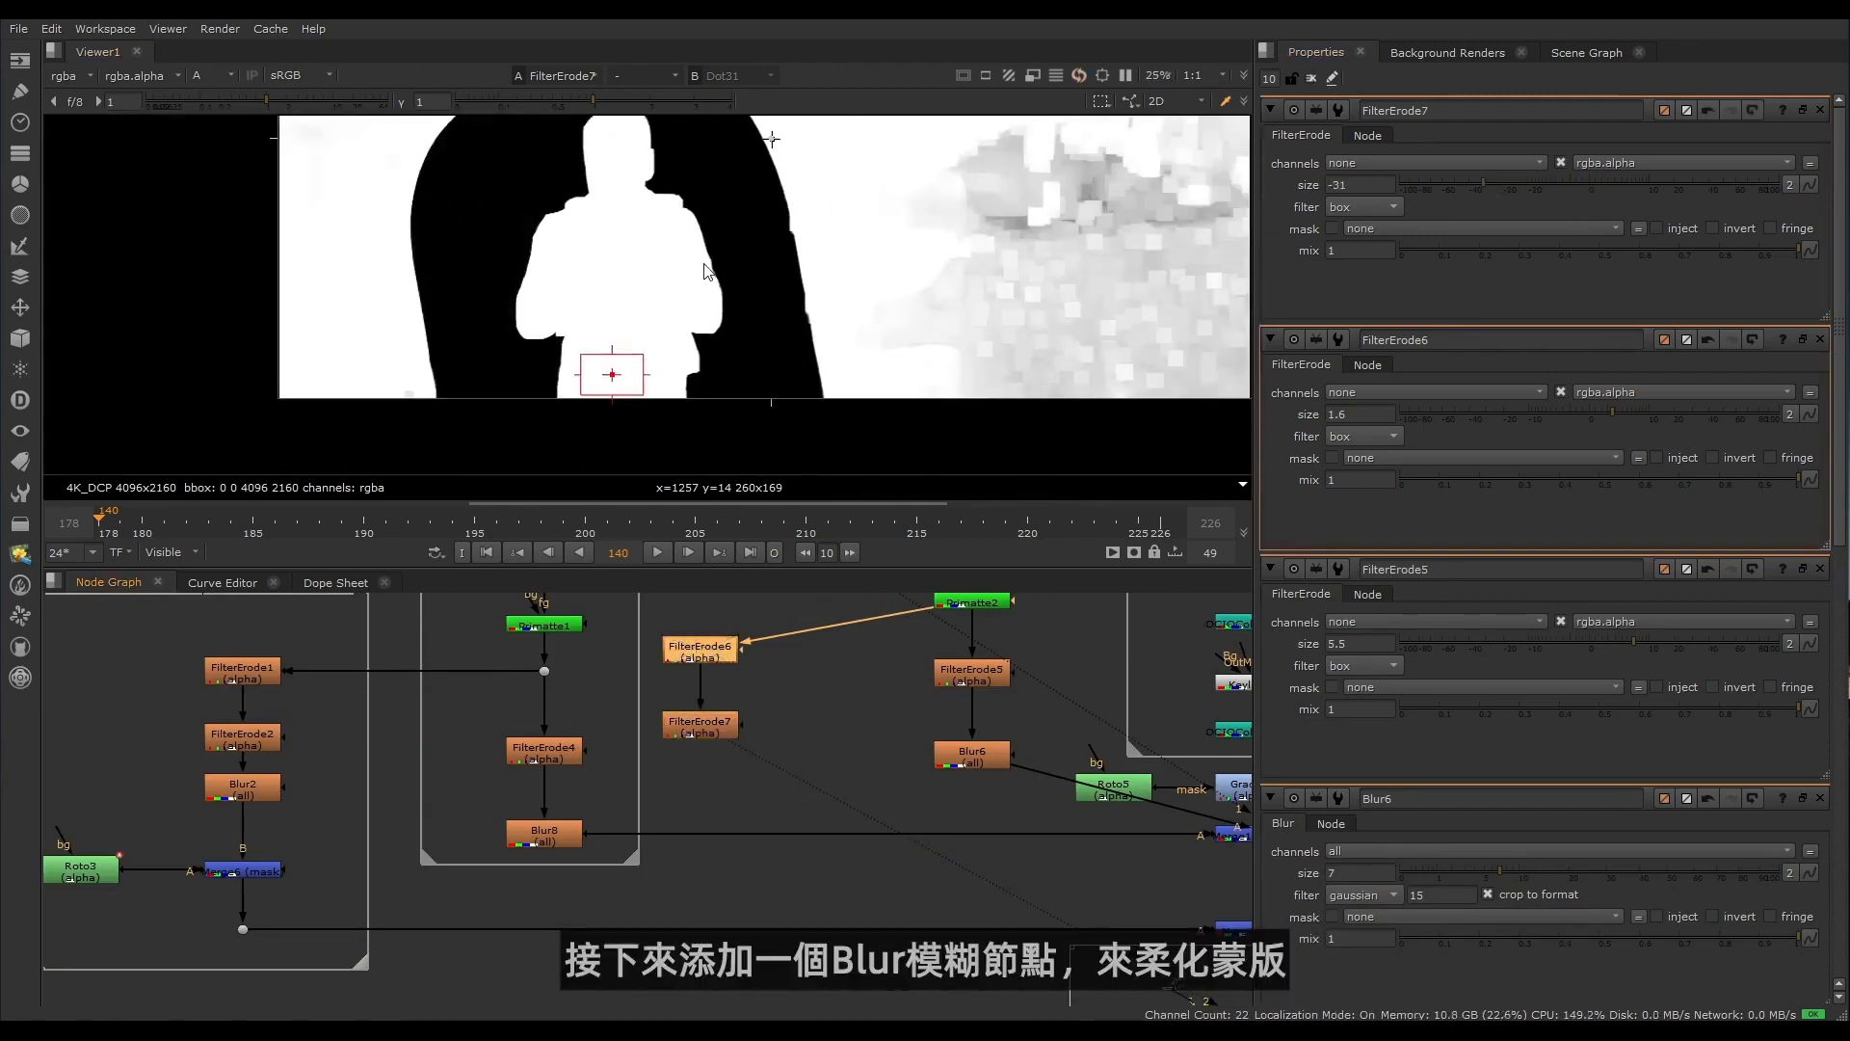
# Step: Add a Blur node after FilterErode7 and set its size to 10
pyautogui.click(693, 729)
pyautogui.moveTo(692, 730); pyautogui.dragTo(676, 661, button='middle')
pyautogui.press('b')
pyautogui.moveTo(1414, 190); pyautogui.dragTo(1197, 186)
pyautogui.write('10')
pyautogui.press('Return')
pyautogui.scroll(-2, 683, 380)
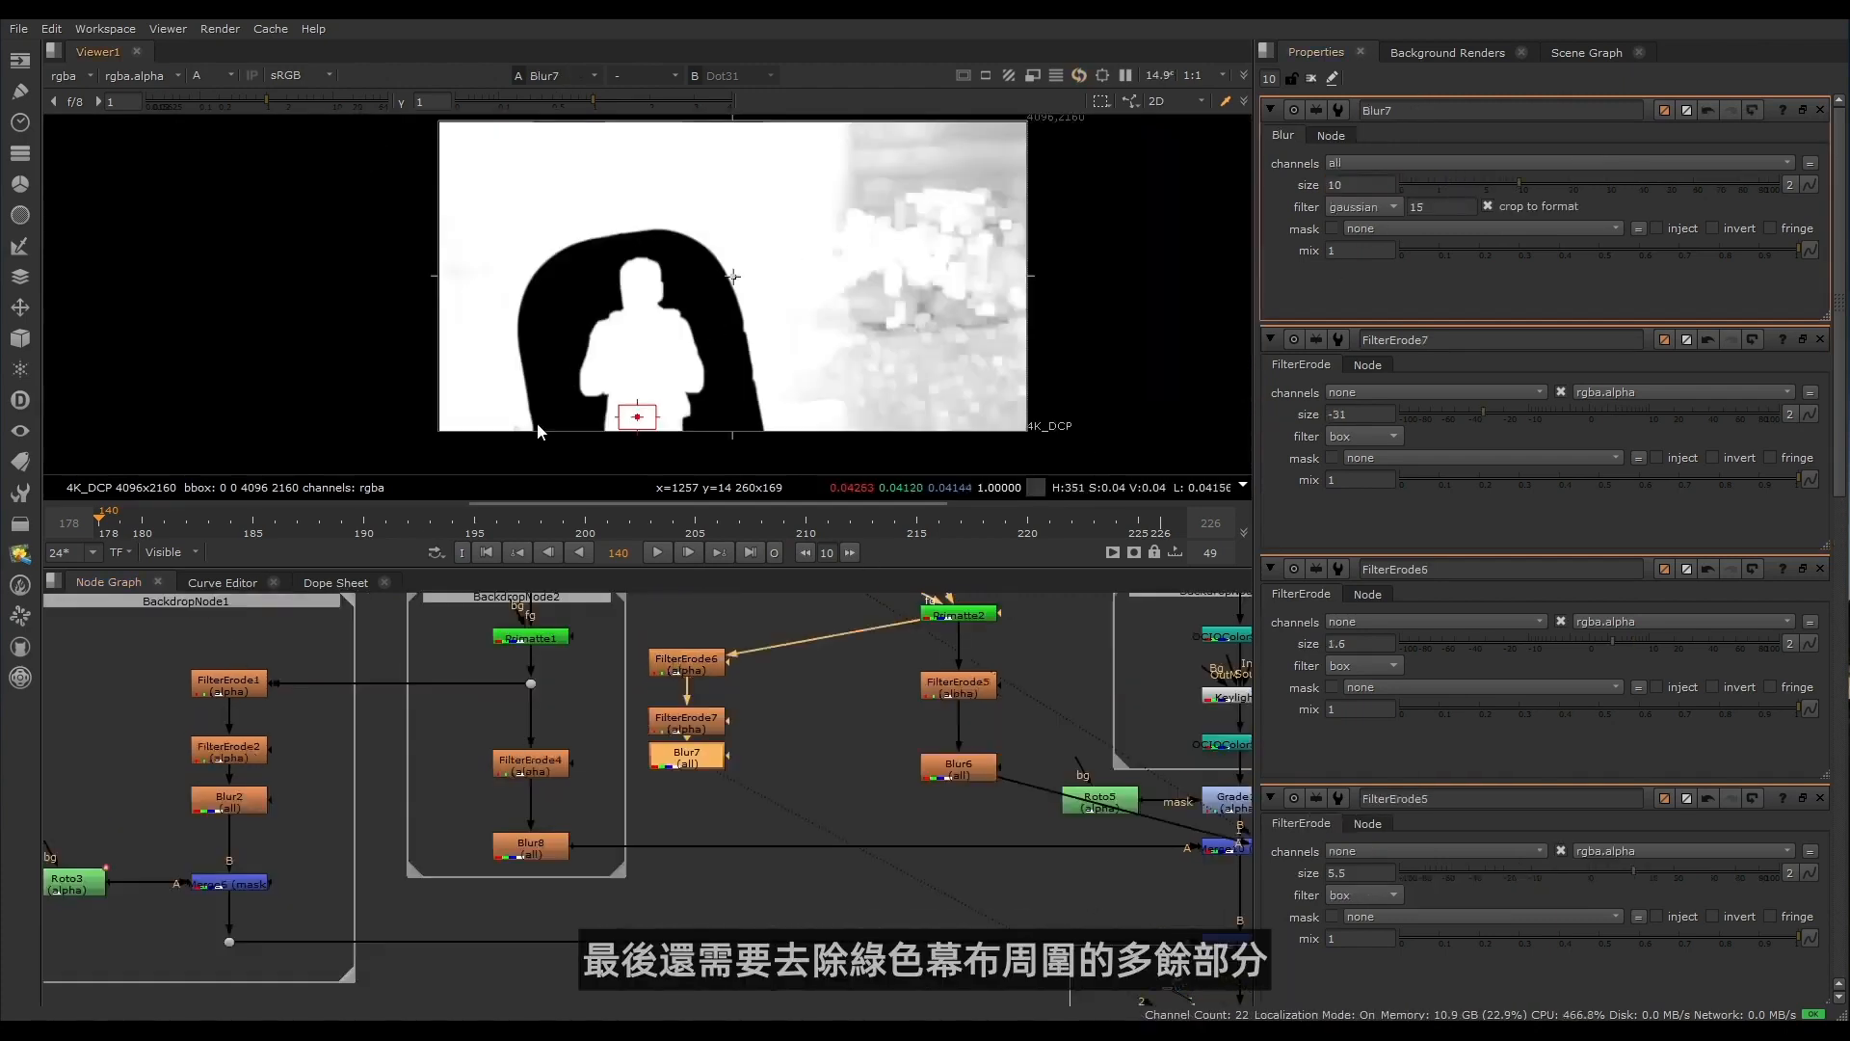
# Step: Create a Merge node connected to Blur7 and place it directly below that node
pyautogui.moveTo(688, 770); pyautogui.dragTo(731, 710, button='middle')
pyautogui.press('m')
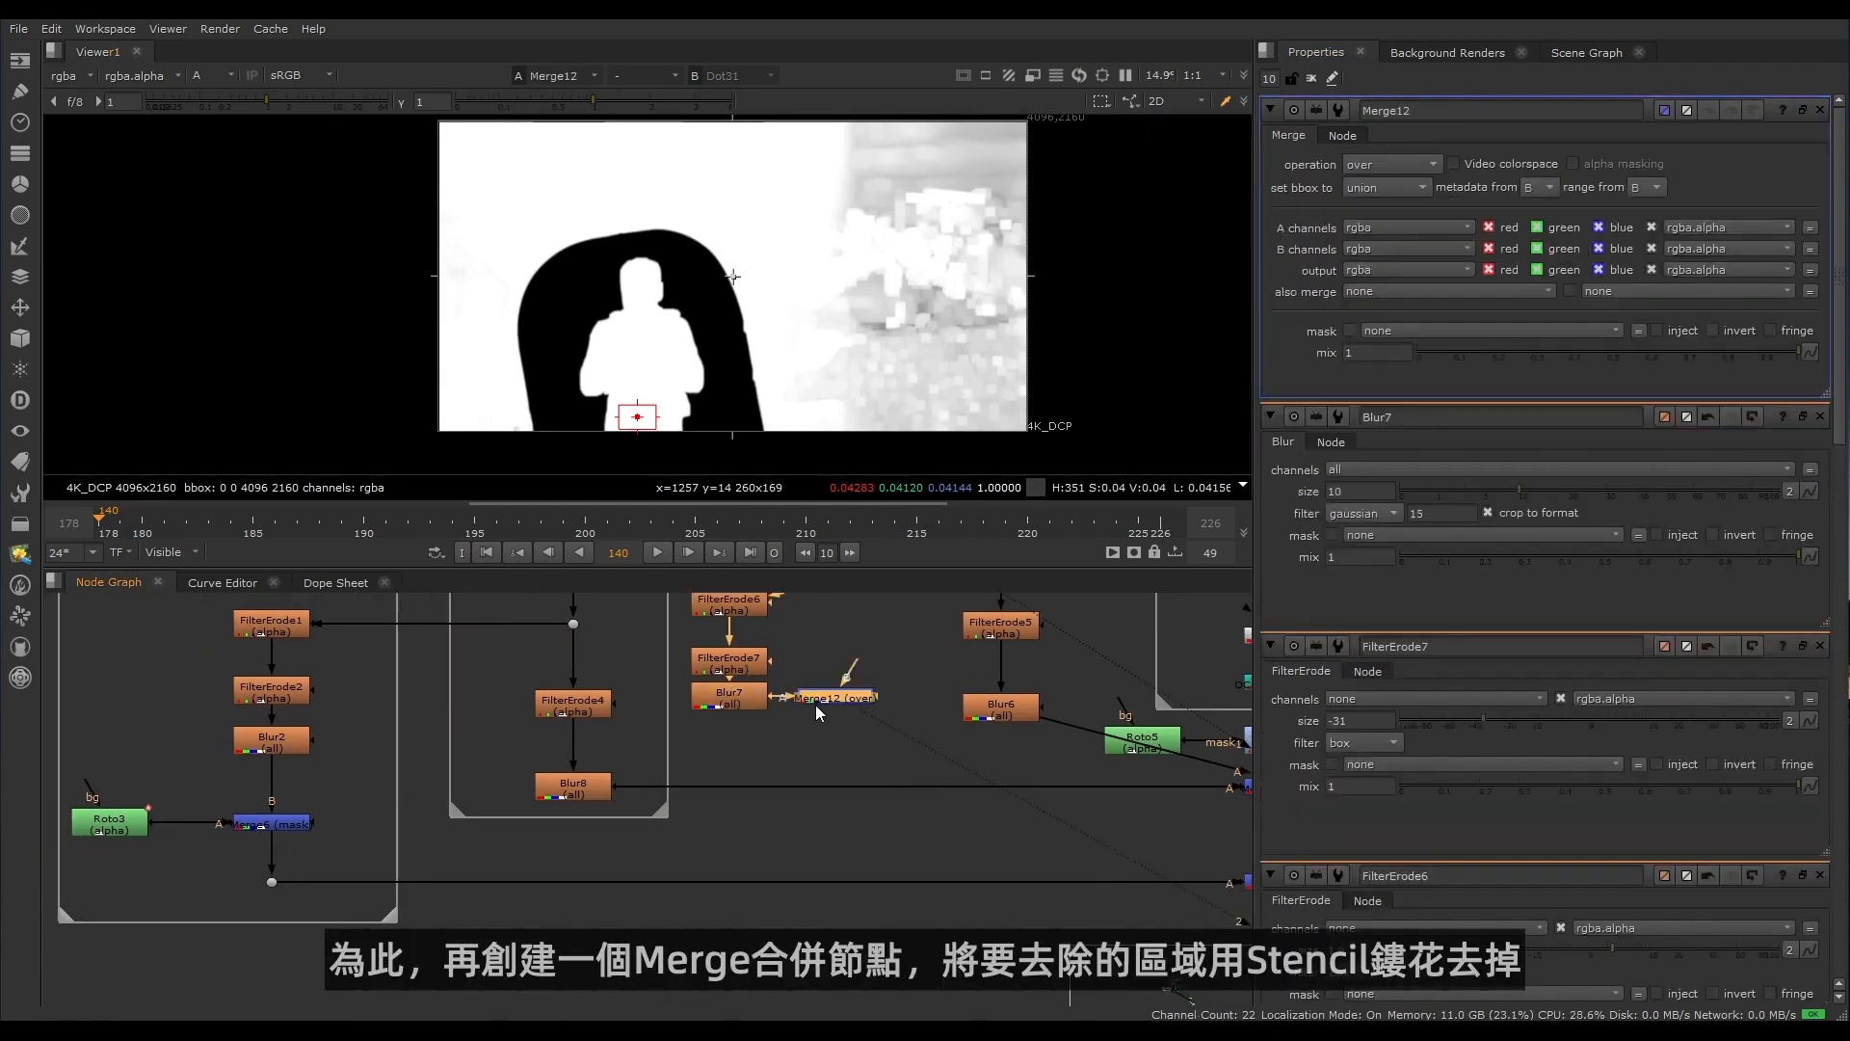
pyautogui.moveTo(815, 704); pyautogui.dragTo(719, 761)
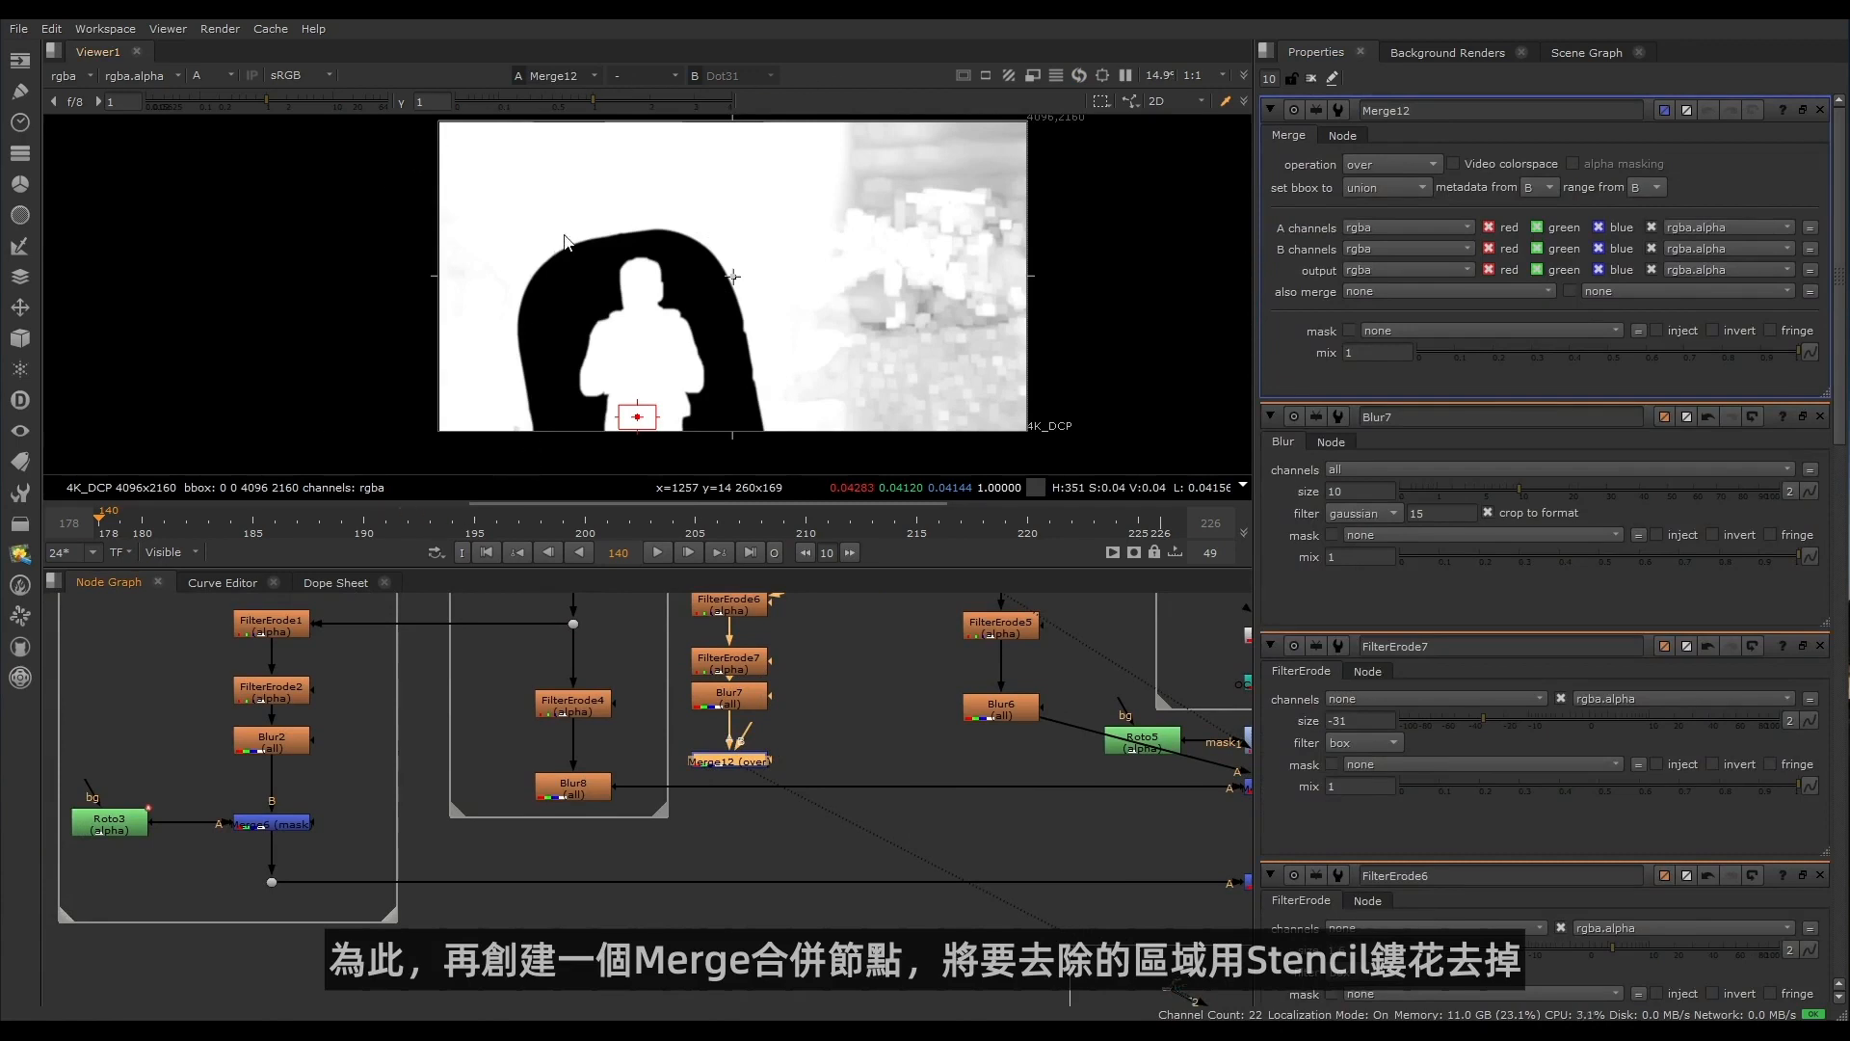
# Step: Create a separate Roto node and connect it to the free B input of the Merge node below Blur7
pyautogui.click(863, 738)
pyautogui.press('o')
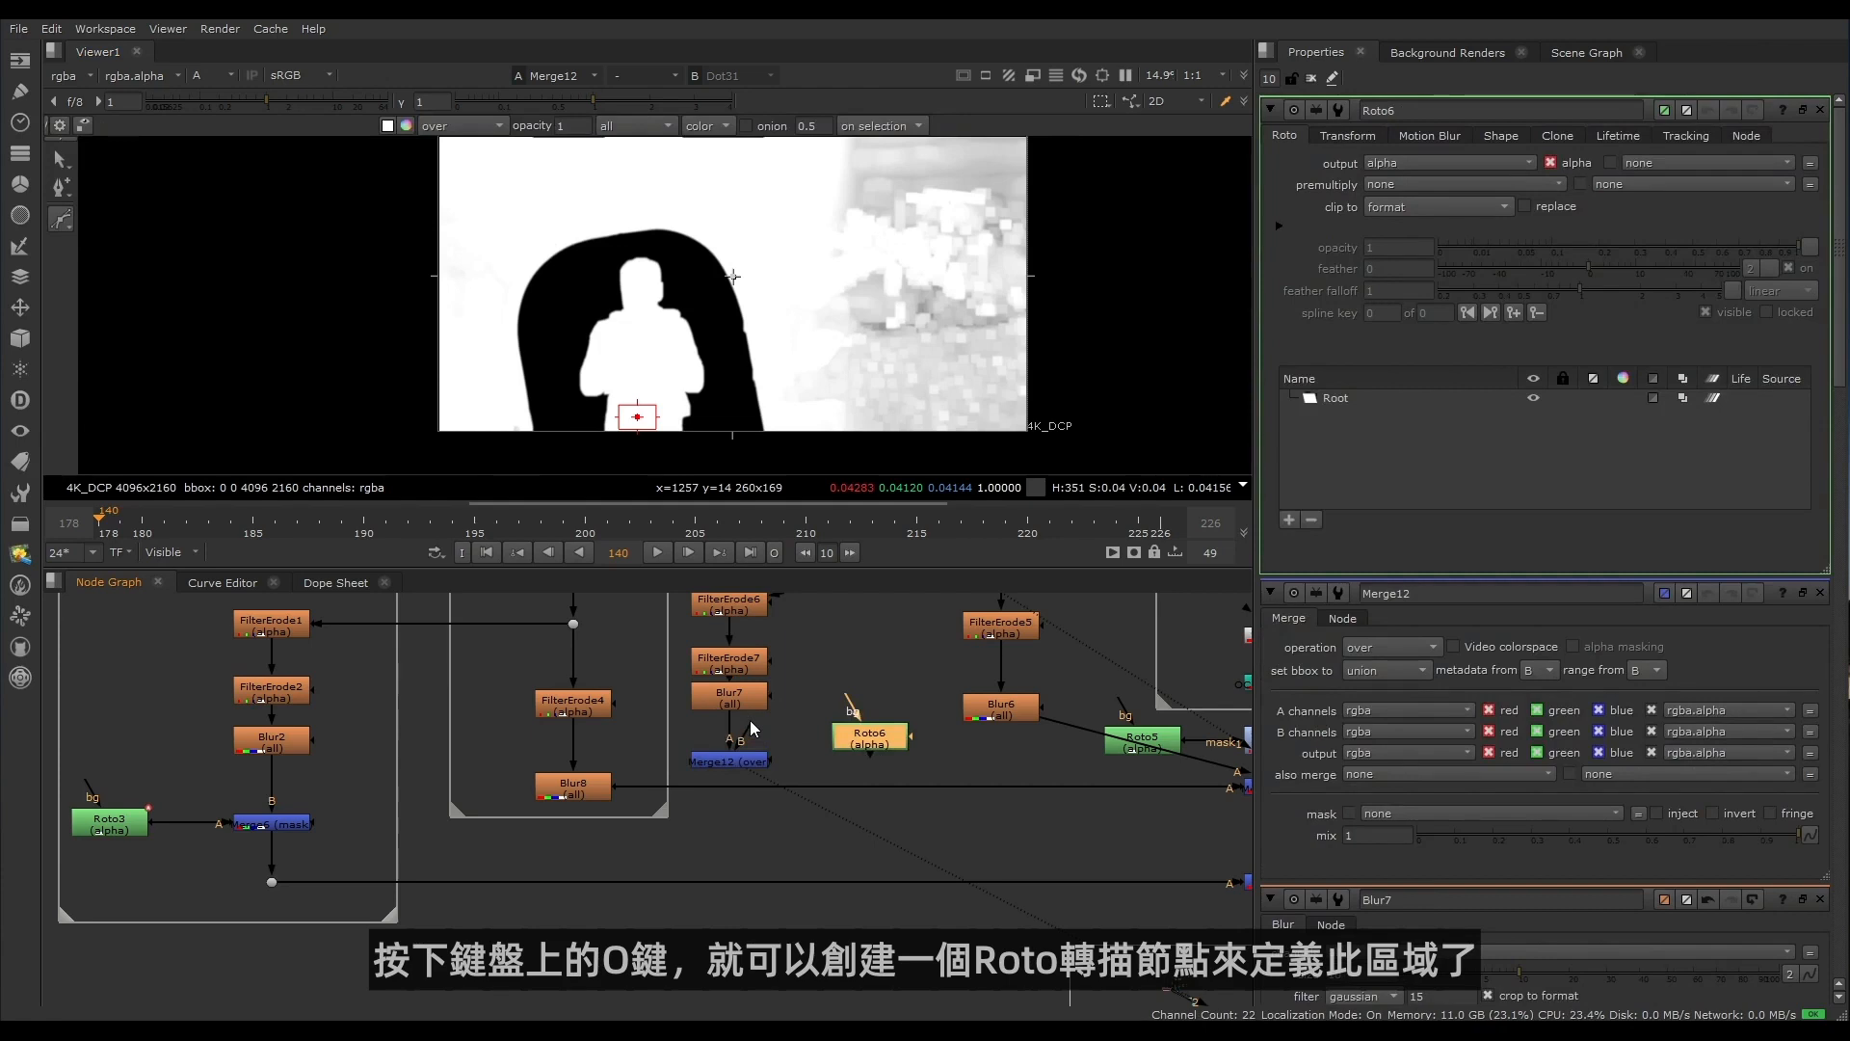
pyautogui.moveTo(750, 723); pyautogui.dragTo(871, 738)
# Step: Swap the A and B inputs of Merge12 so that Roto6 feeds A and Blur7 feeds B
pyautogui.scroll(4, 731, 763)
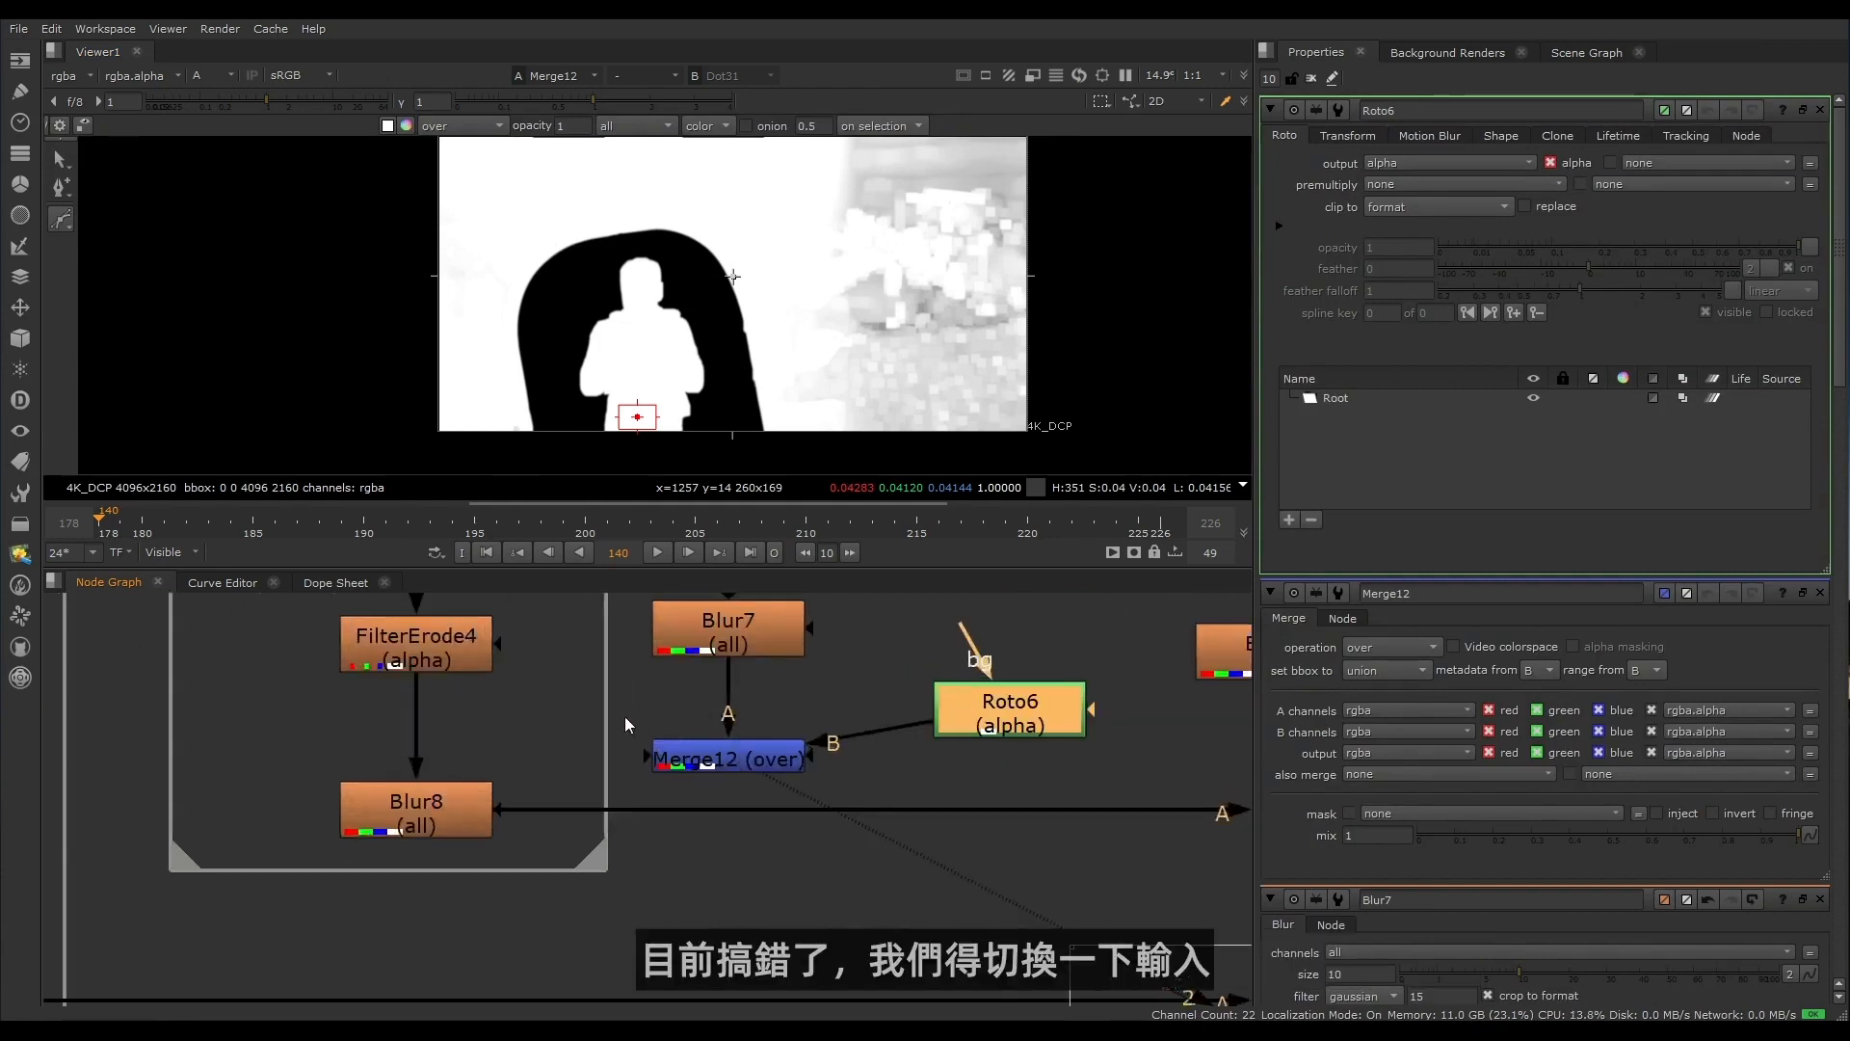
pyautogui.moveTo(604, 711); pyautogui.dragTo(848, 796)
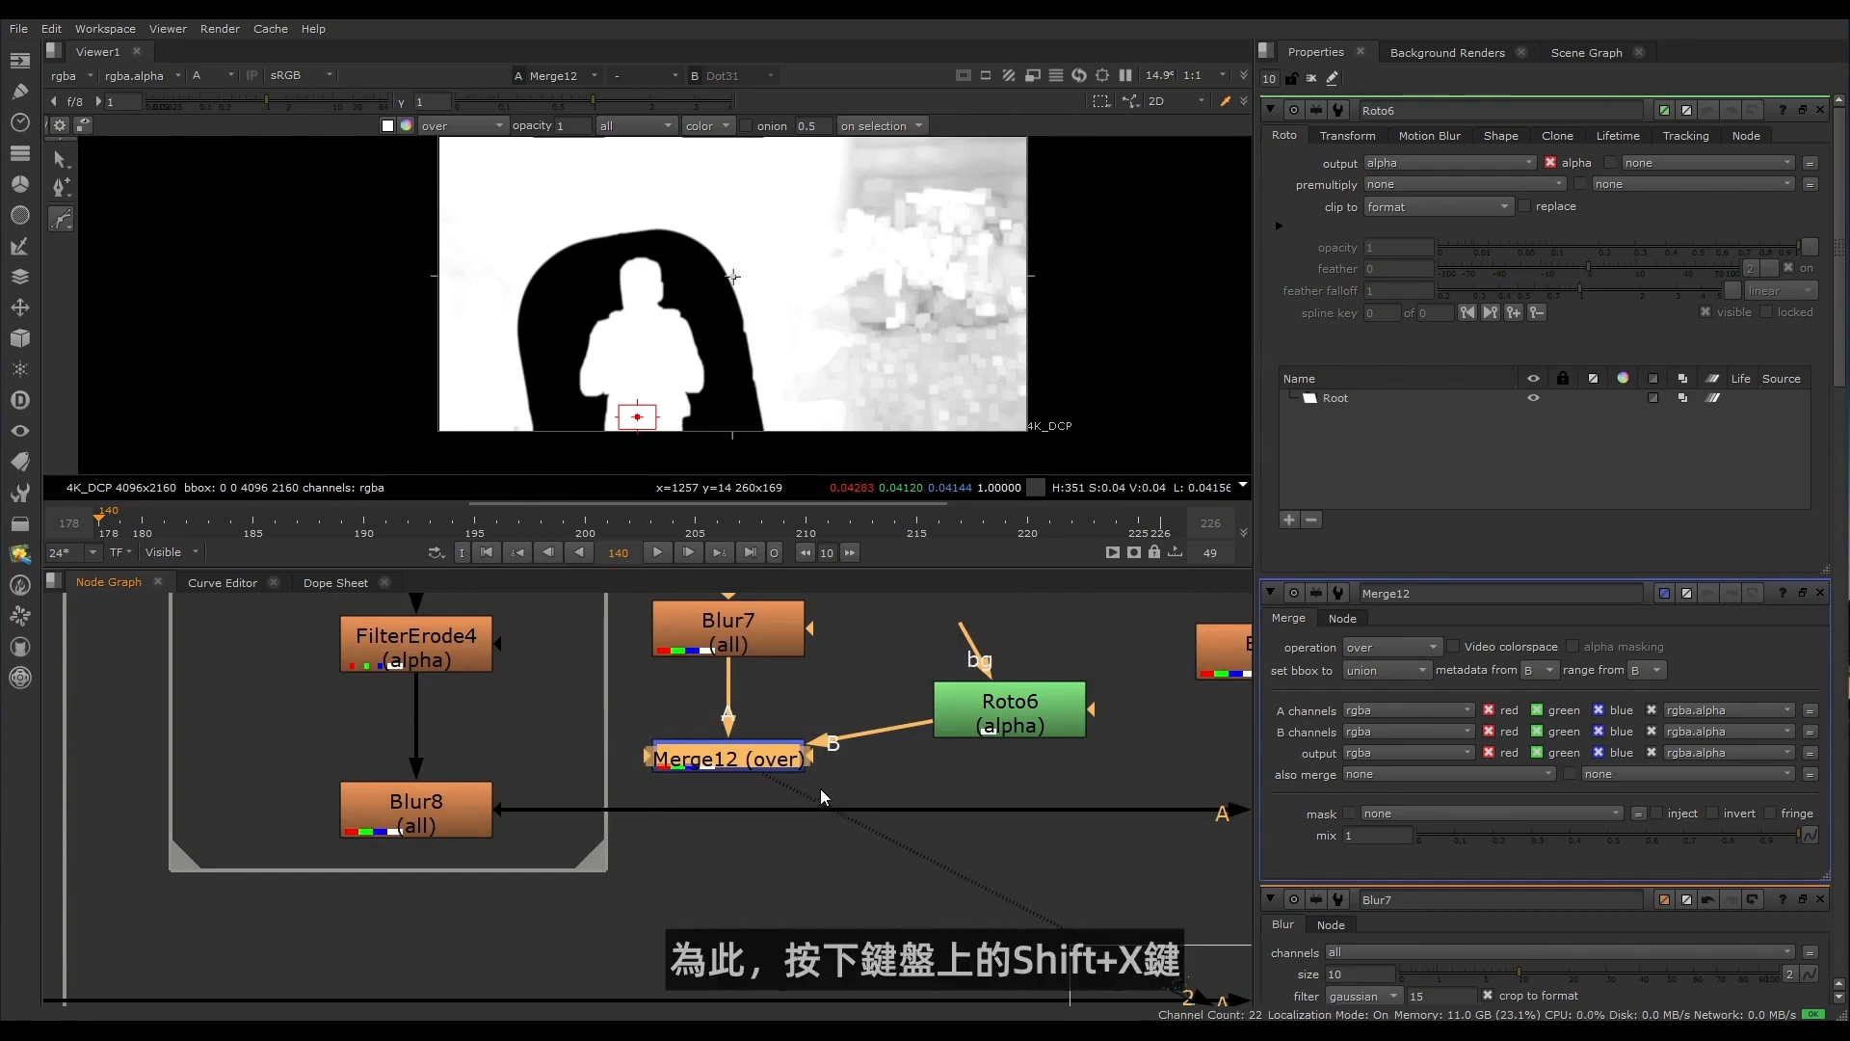
pyautogui.hotkey('shift', 'x')
# Step: Draw a closed Bezier shape in Roto6 that covers the frame outside the green screen and leaves the area around the character uncovered
pyautogui.click(947, 694)
pyautogui.moveTo(533, 322); pyautogui.dragTo(529, 250, button='middle')
pyautogui.click(542, 404)
pyautogui.click(545, 218)
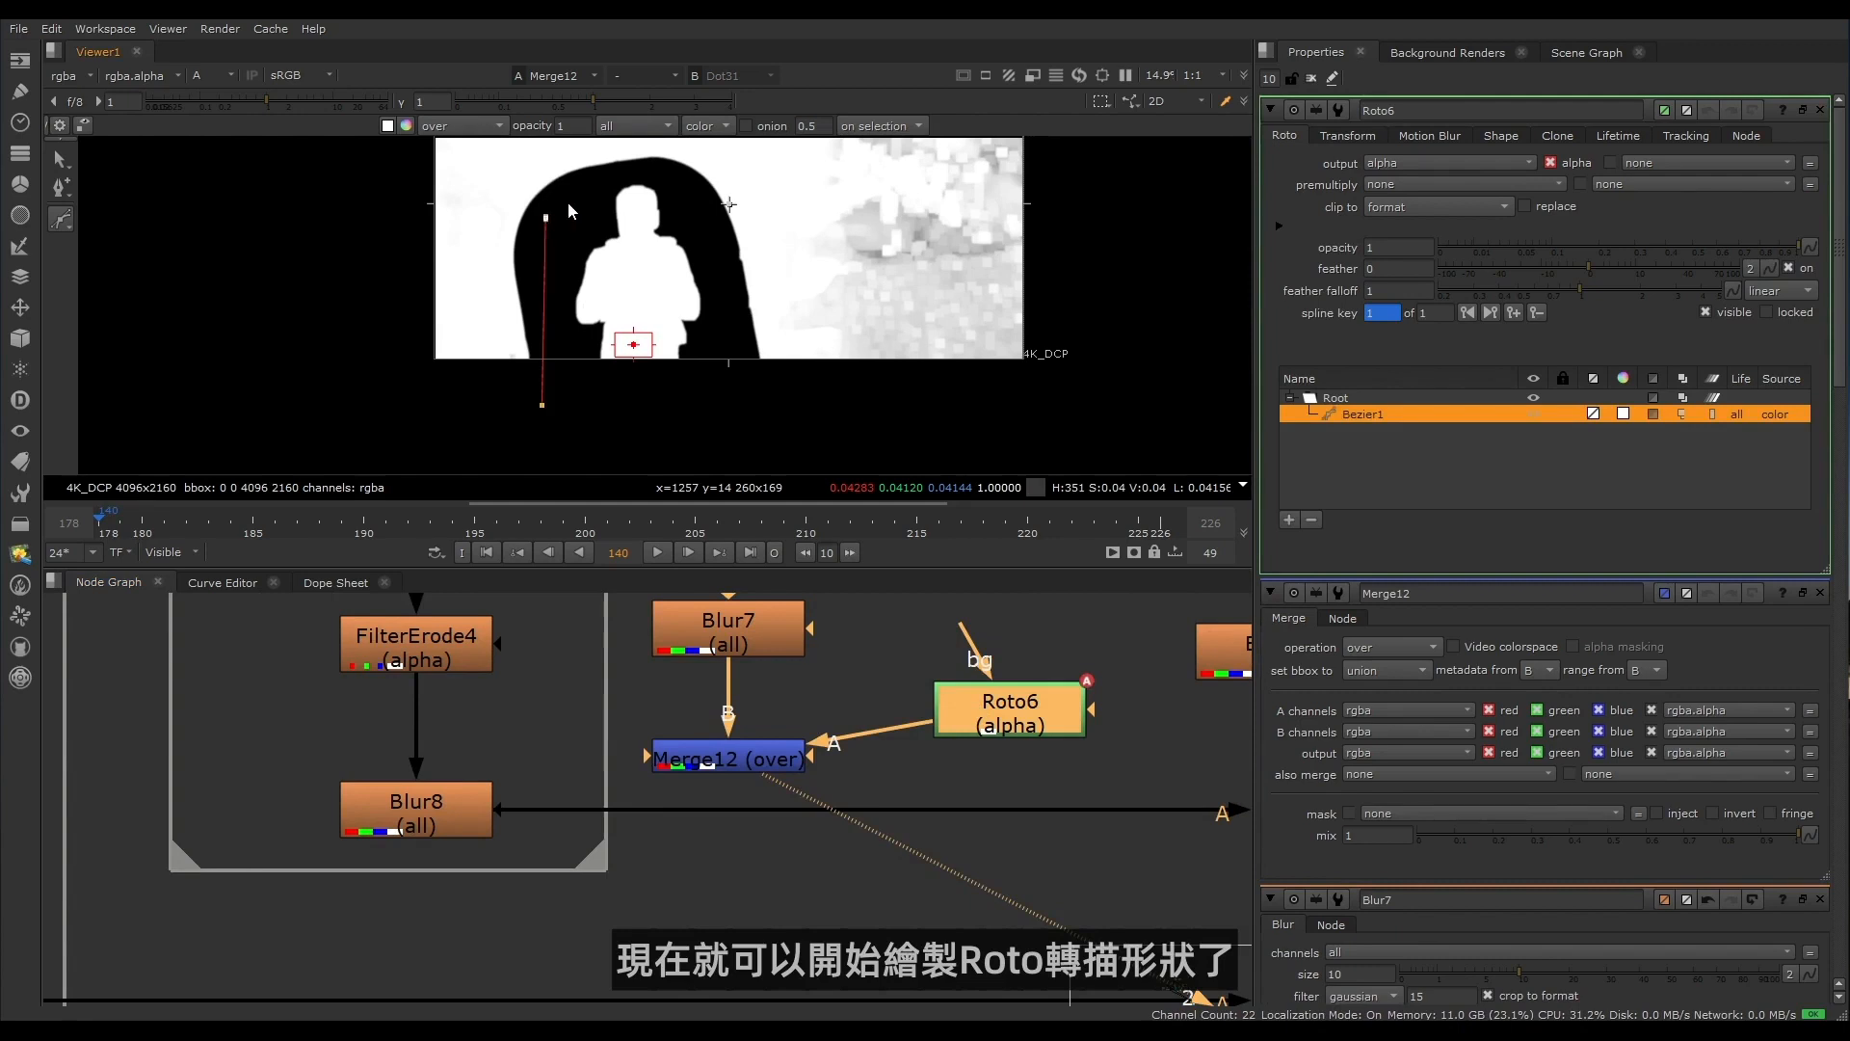
pyautogui.click(741, 292)
pyautogui.click(734, 399)
pyautogui.moveTo(1016, 384); pyautogui.dragTo(941, 425, button='middle')
pyautogui.click(987, 425)
pyautogui.moveTo(950, 302); pyautogui.dragTo(941, 482, button='middle')
pyautogui.click(976, 233)
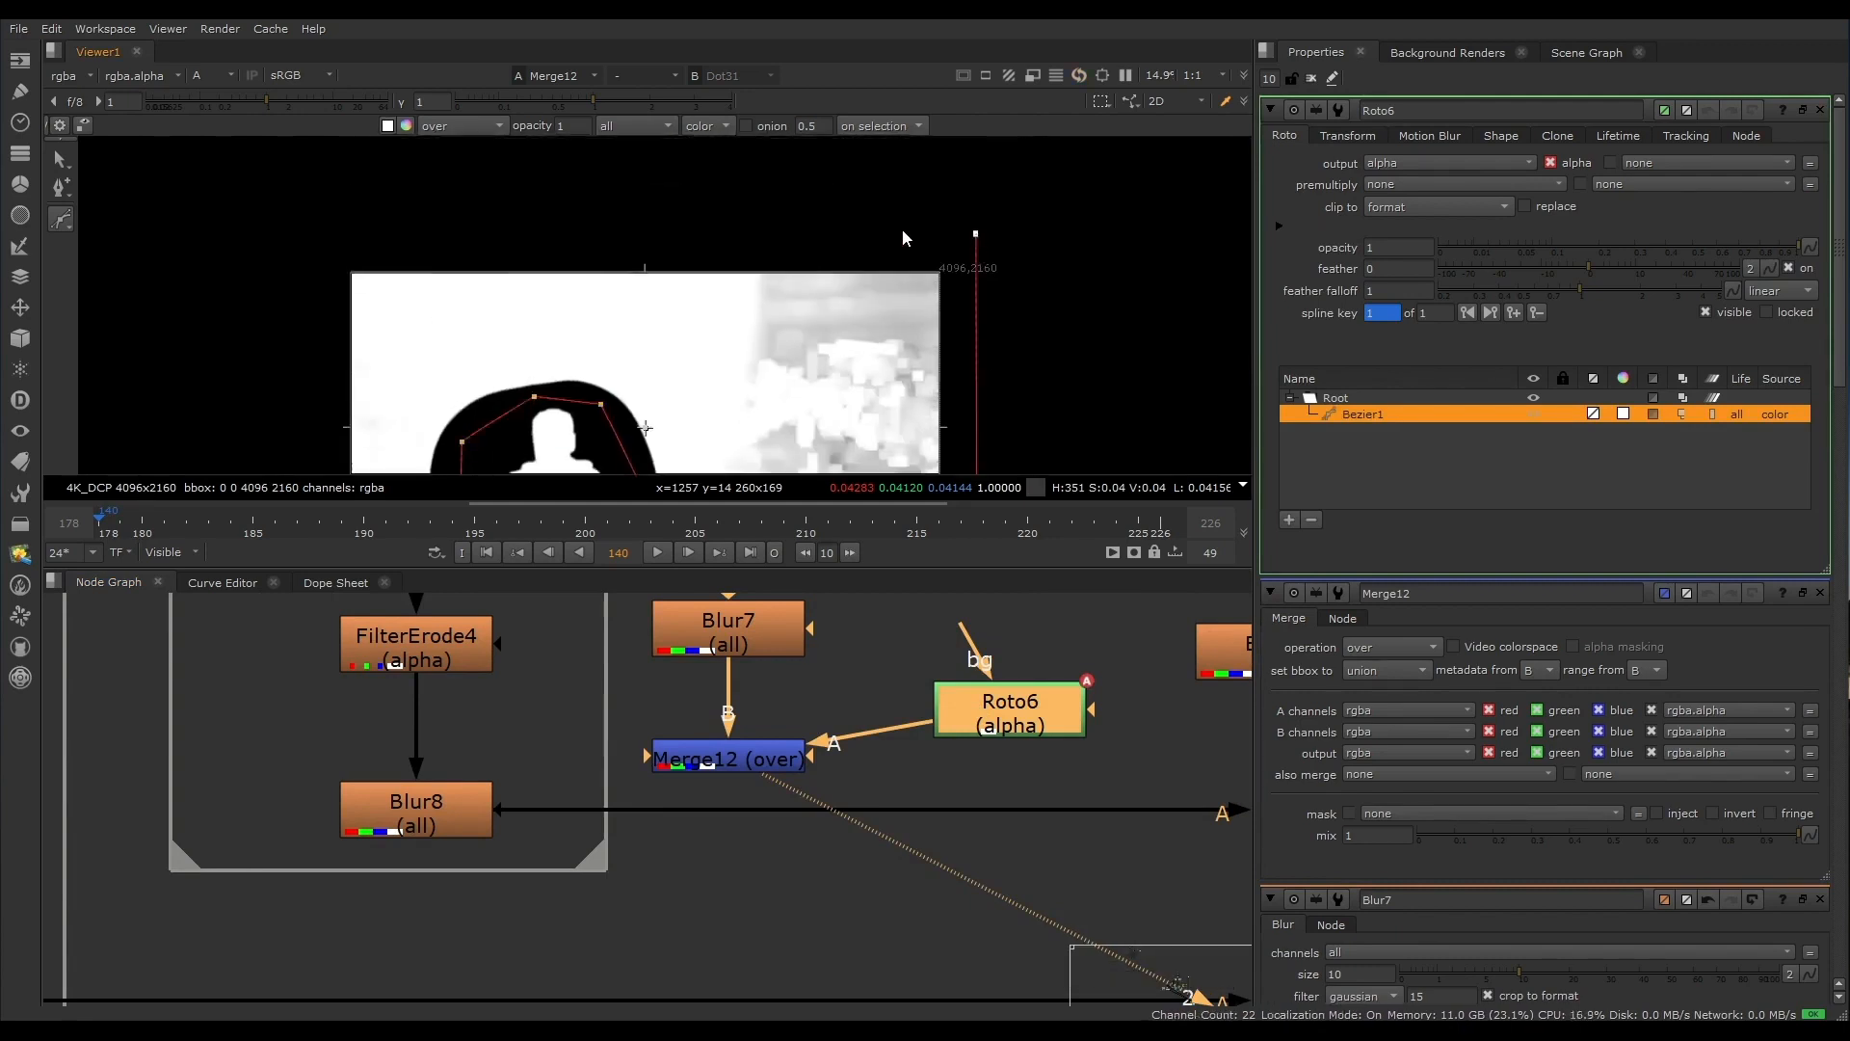
pyautogui.click(311, 215)
pyautogui.moveTo(386, 482); pyautogui.dragTo(487, 347, button='middle')
pyautogui.click(391, 448)
pyautogui.click(559, 470)
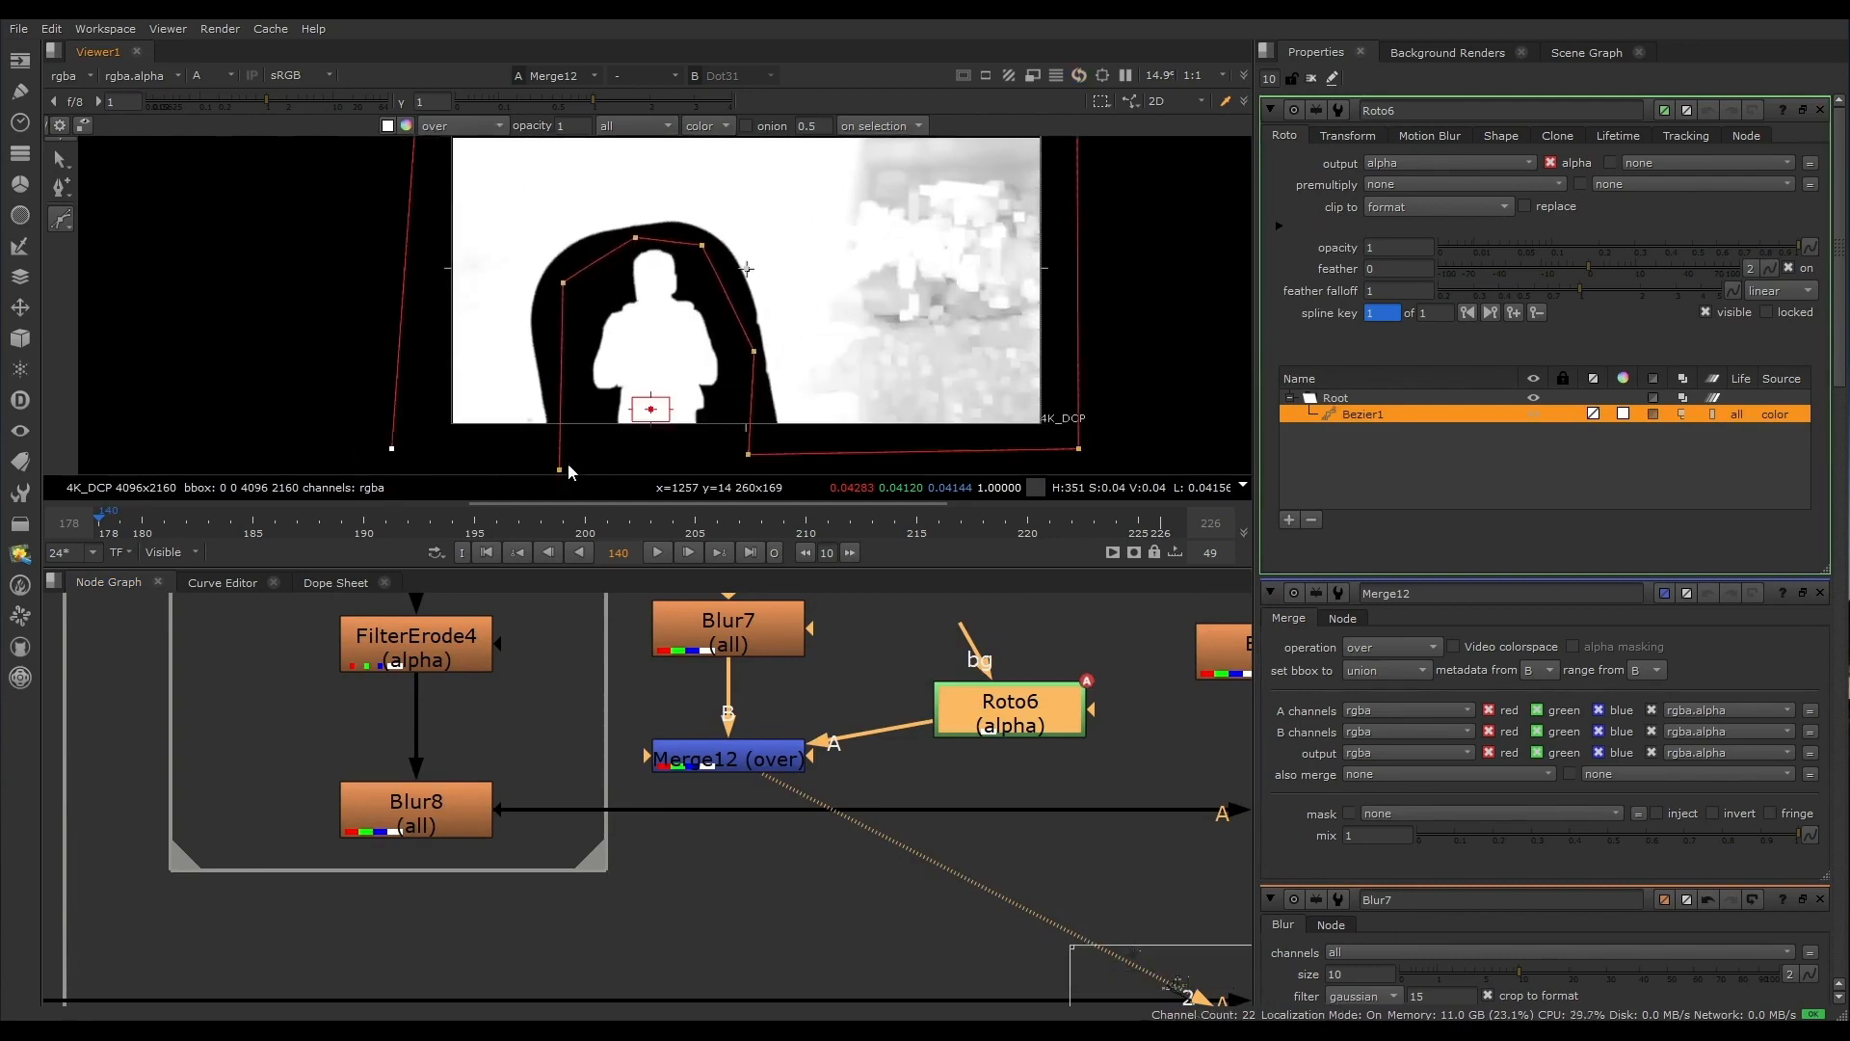
pyautogui.click(560, 470)
# Step: Select the Bezier points surrounding the character and smooth them into curves
pyautogui.scroll(-3, 588, 388)
pyautogui.moveTo(534, 237); pyautogui.dragTo(748, 468)
pyautogui.press('z')
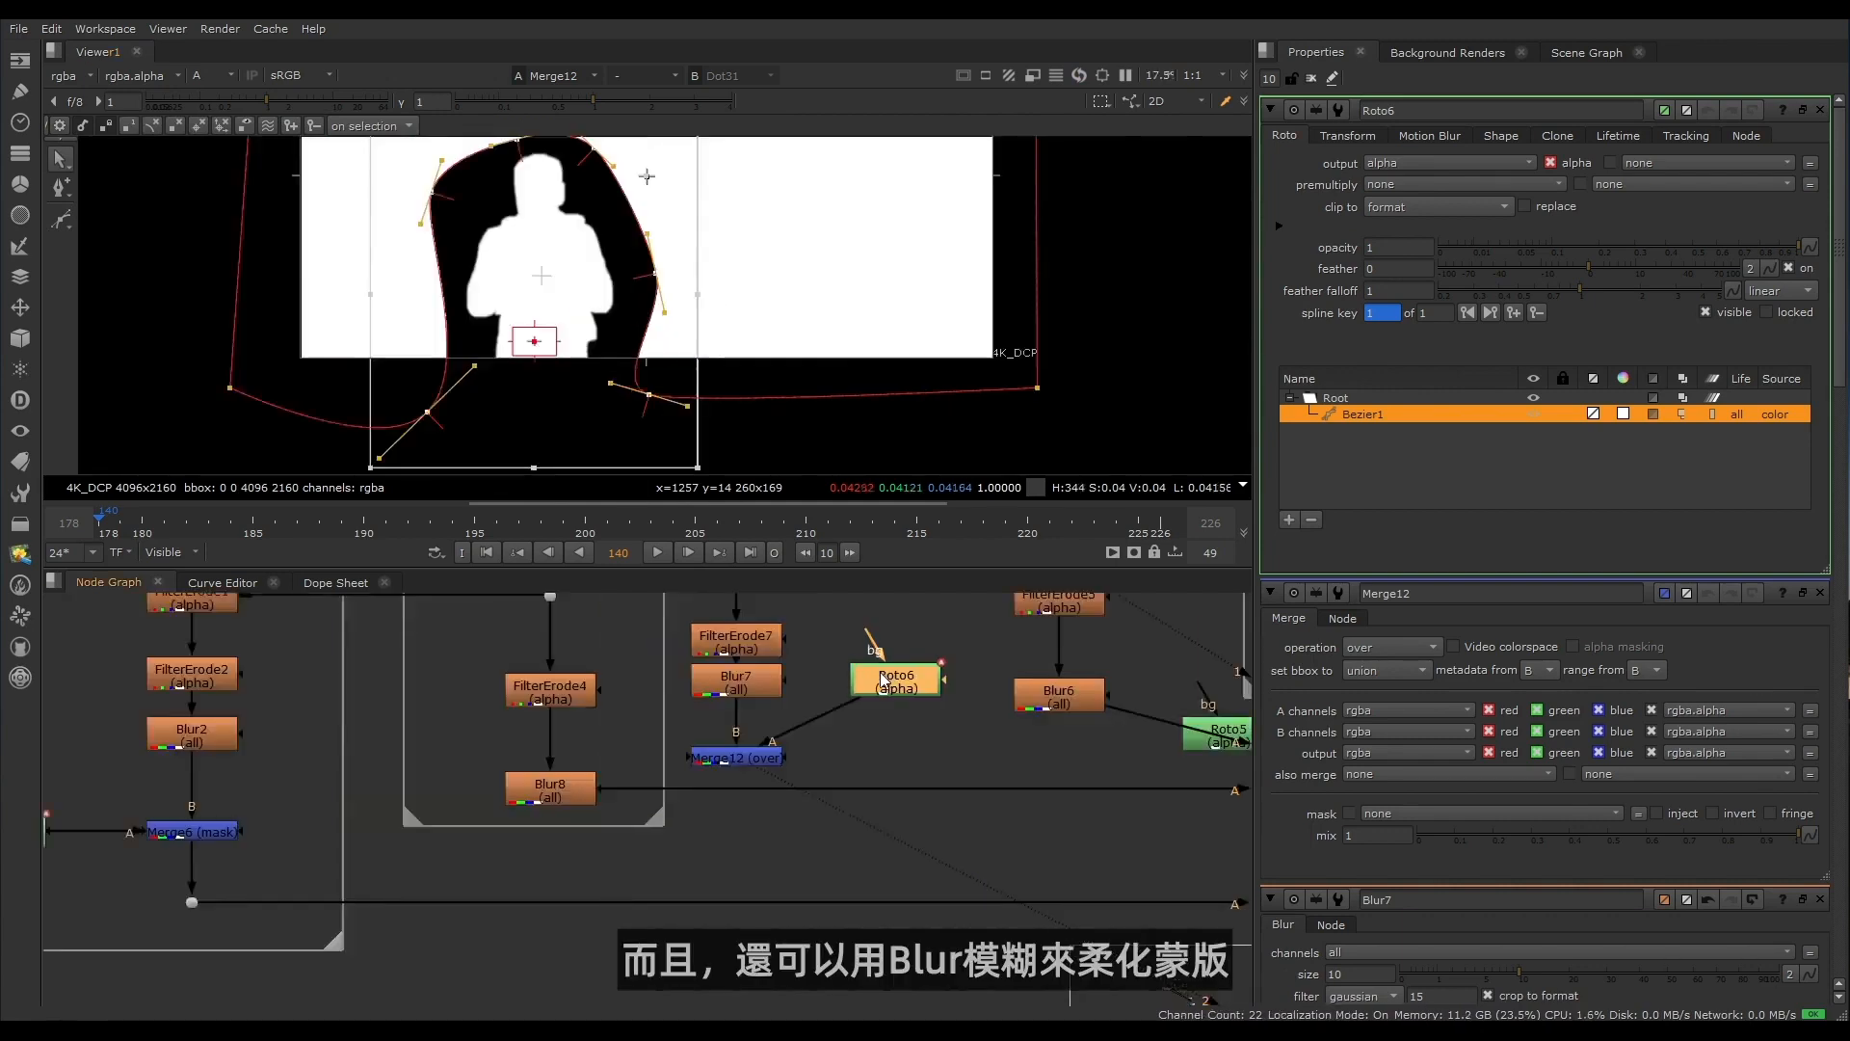
# Step: Add a Blur node after Roto6 and set its size to 30
pyautogui.write('b')
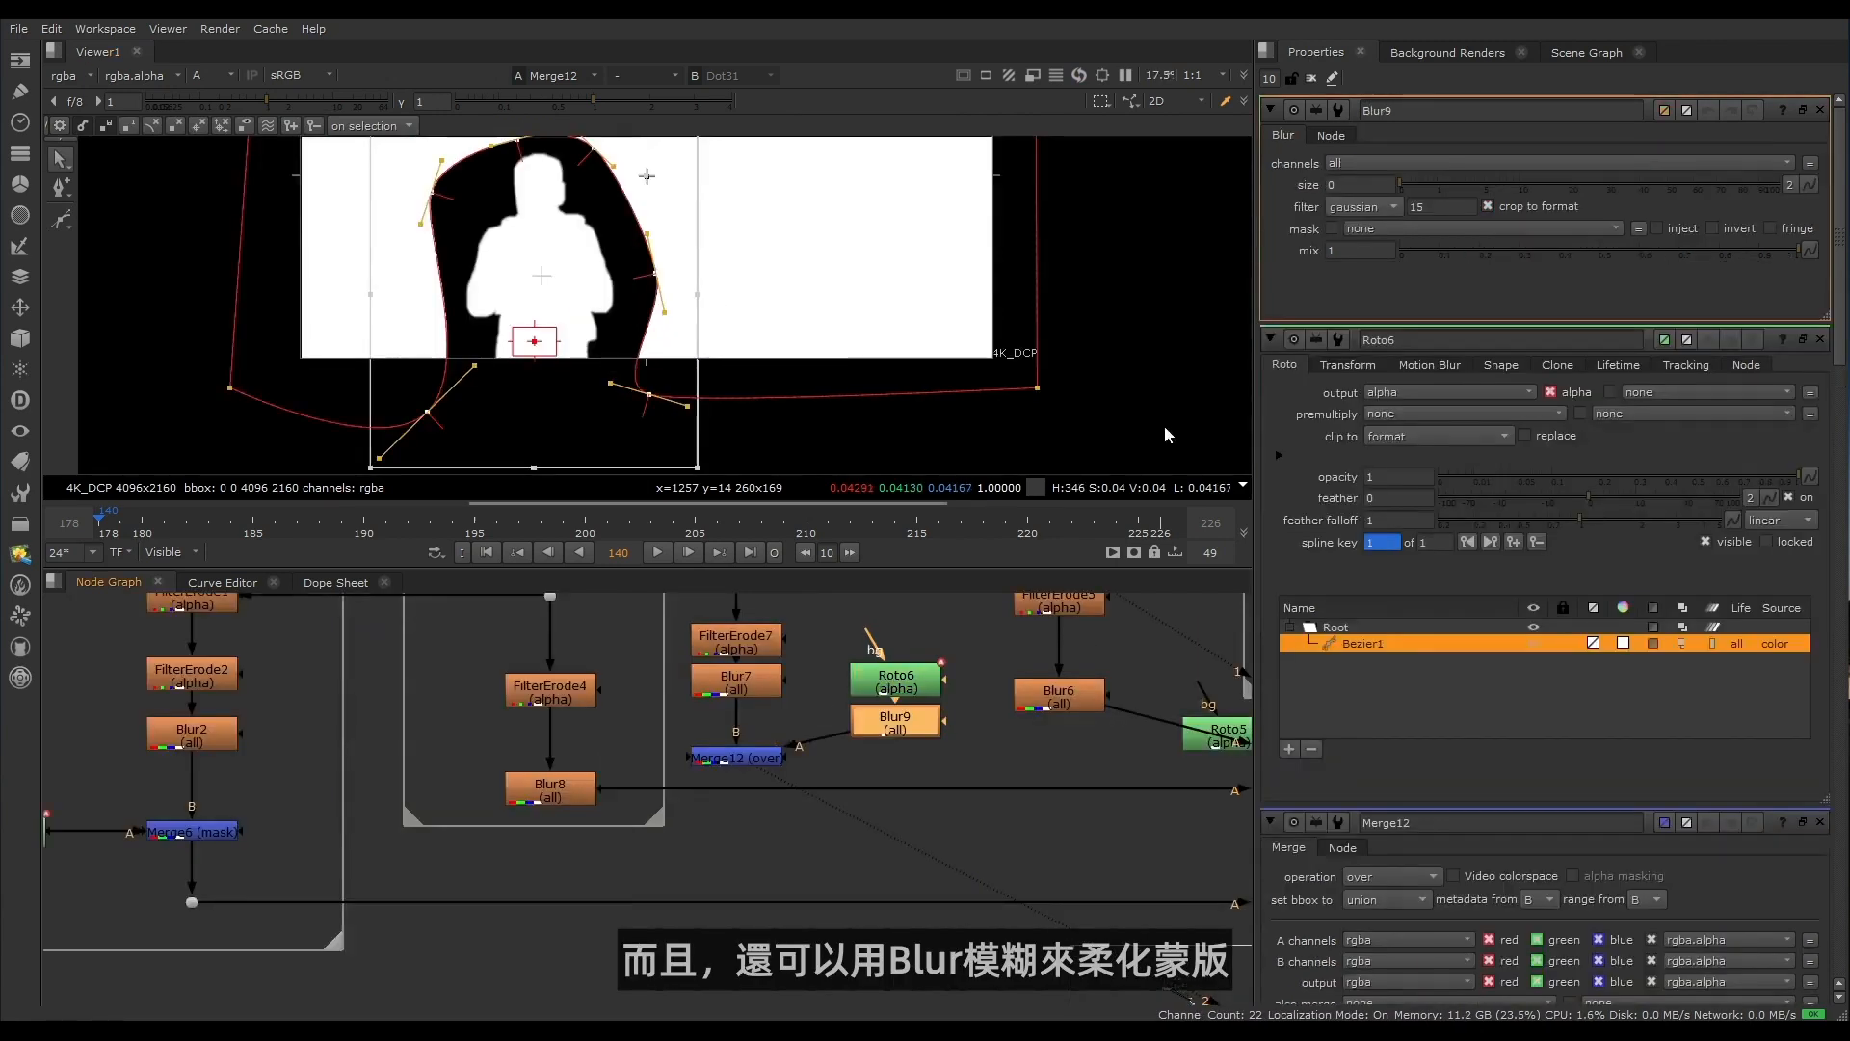
pyautogui.write('3')
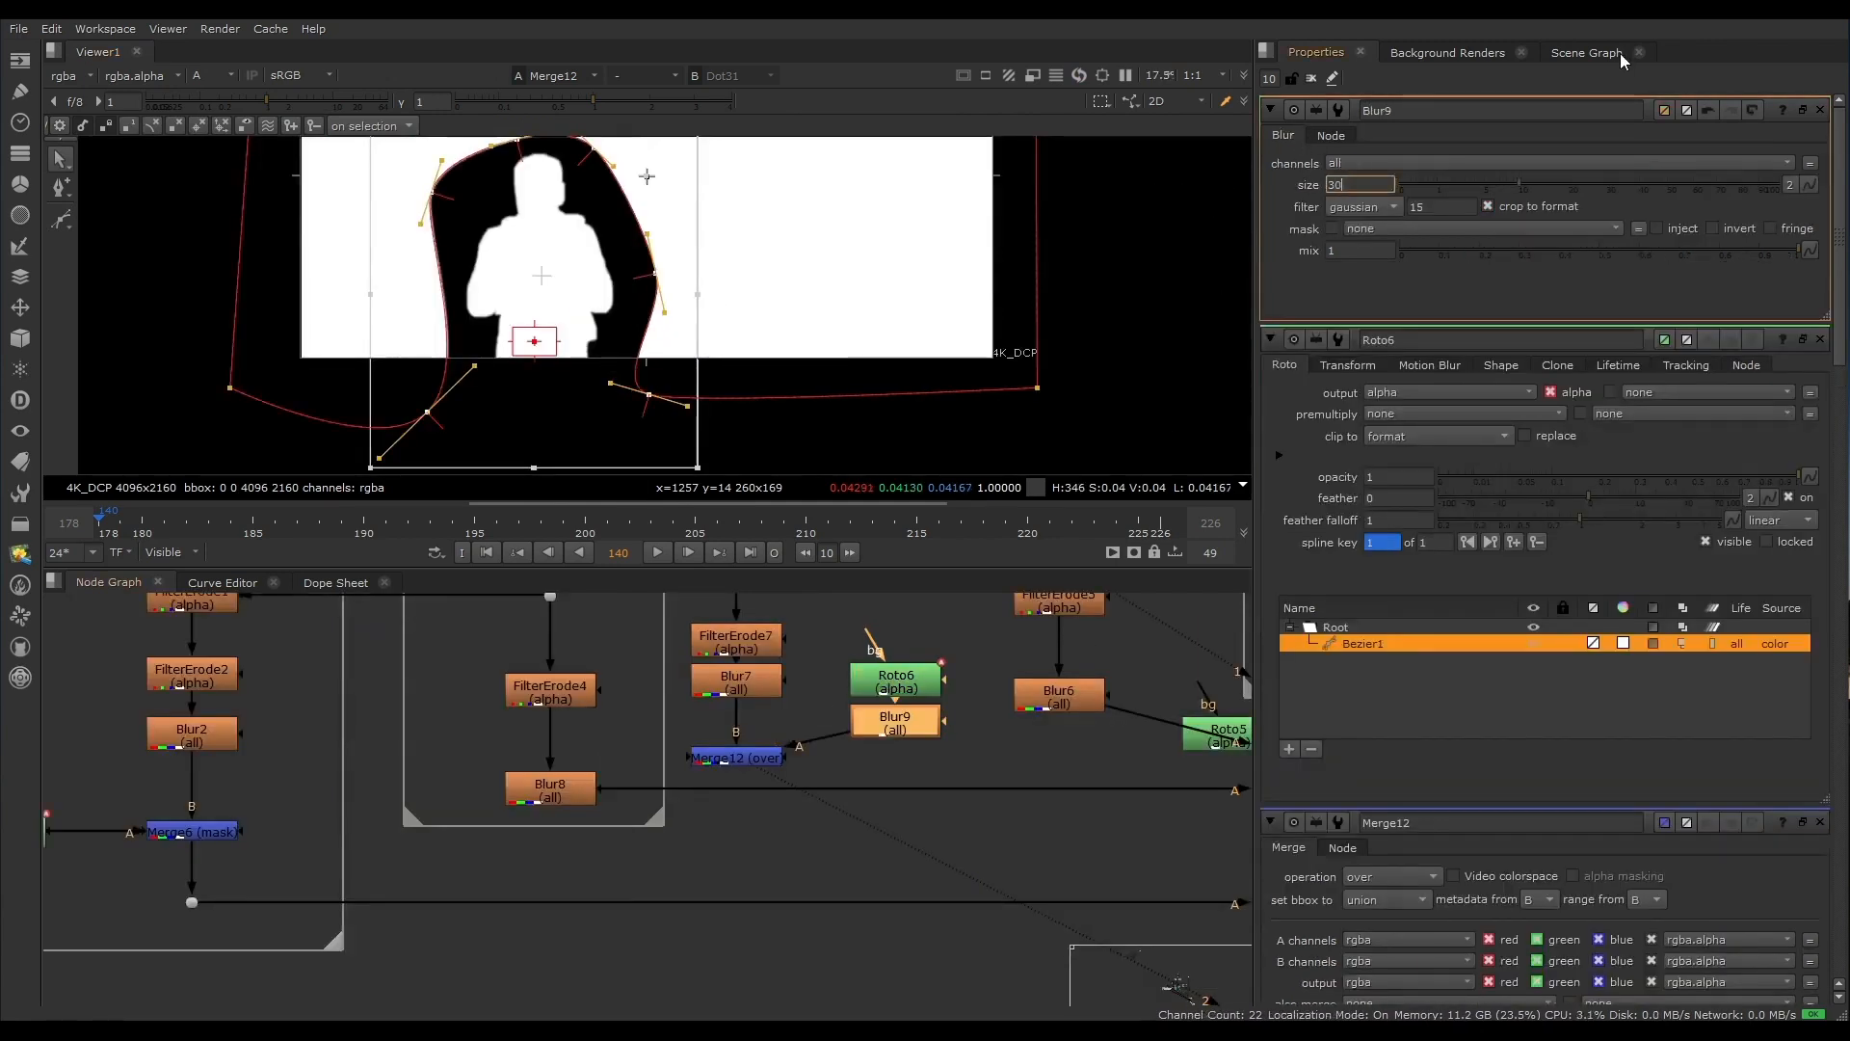
pyautogui.write('0')
pyautogui.press('Return')
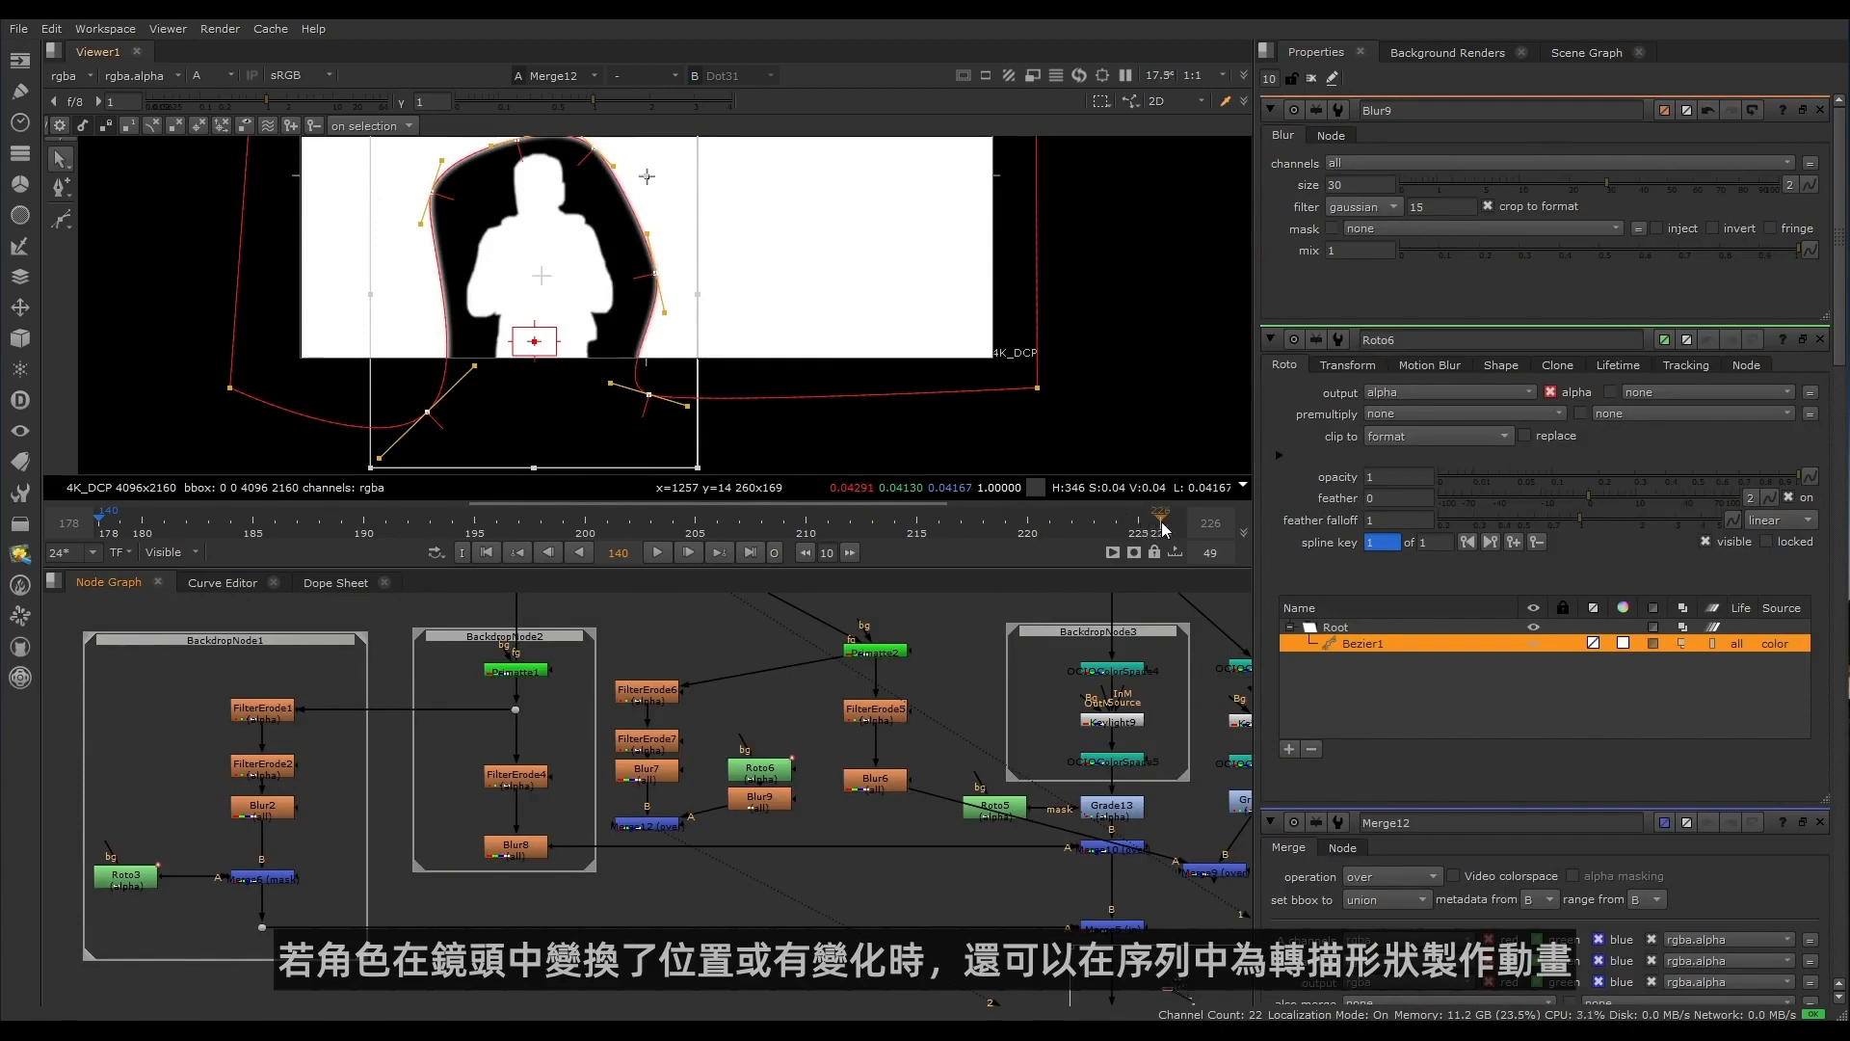
# Step: Go to frame 226 and reposition the roto points beside the character to refit the shape around the new pose
pyautogui.click(1162, 528)
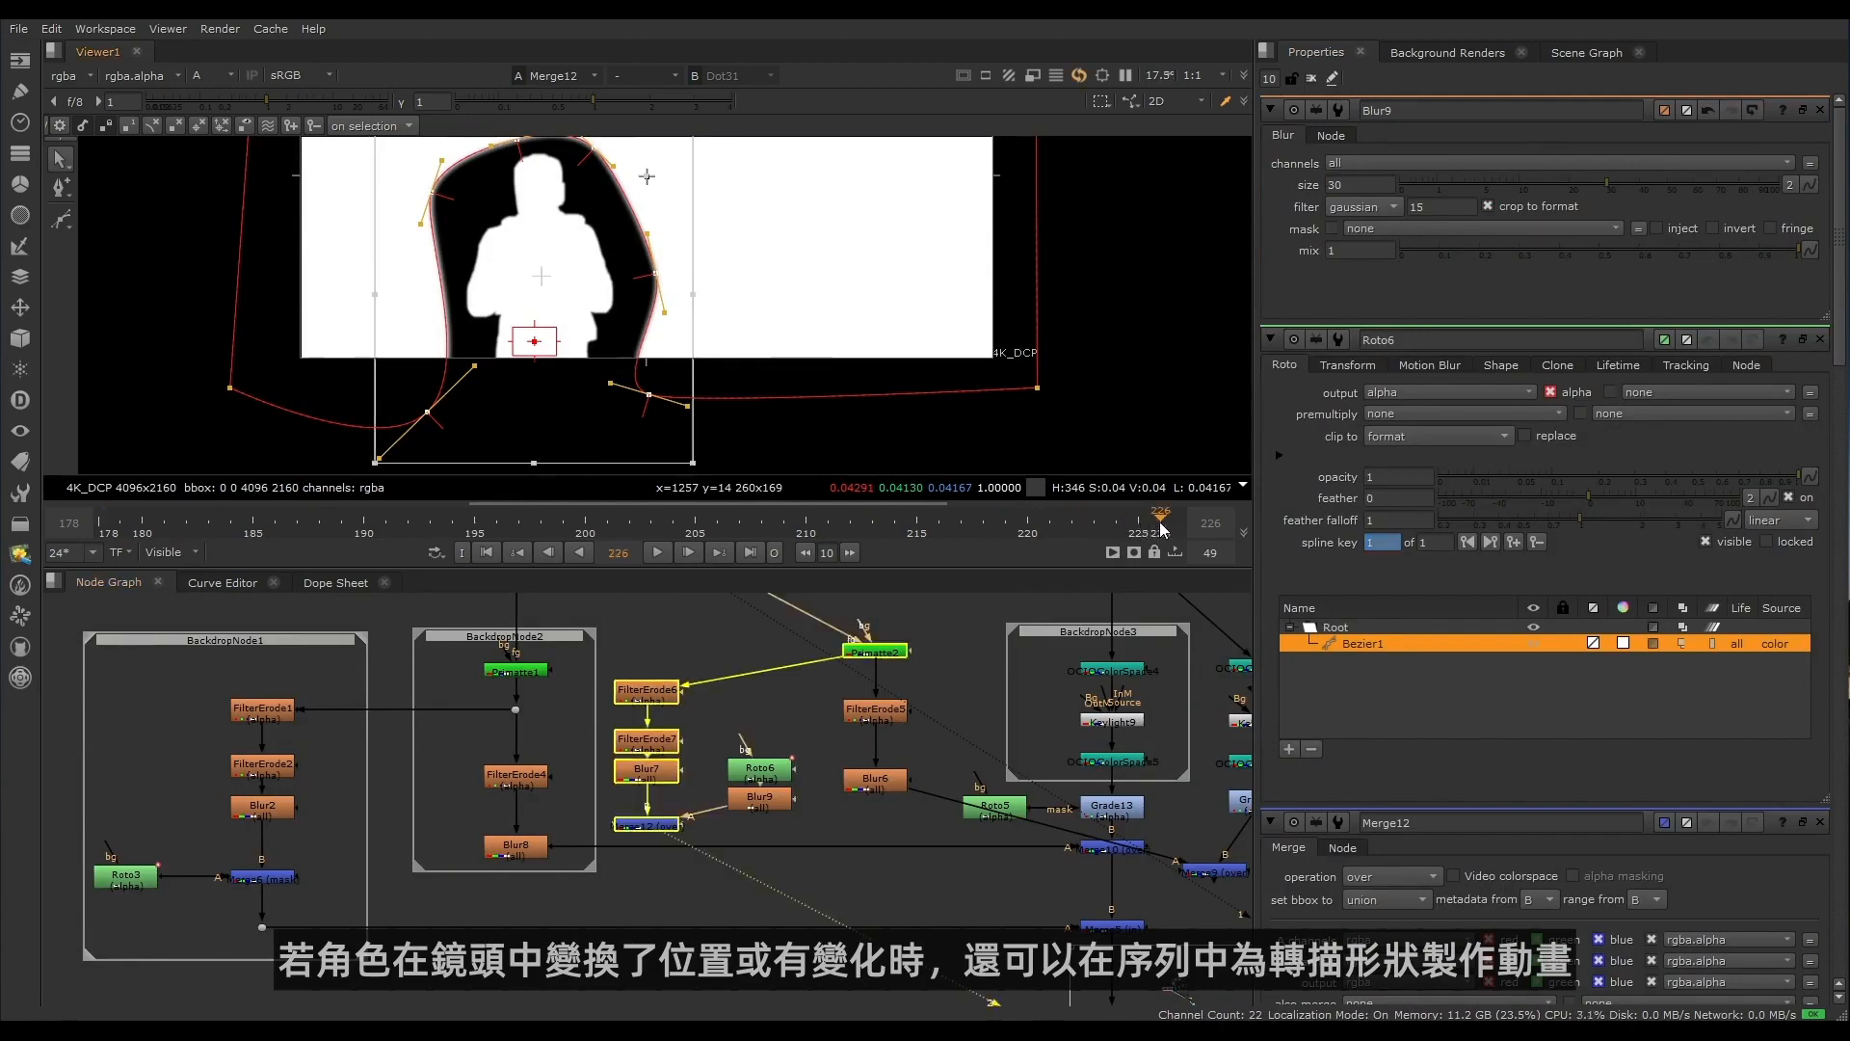
pyautogui.scroll(-3, 778, 366)
pyautogui.moveTo(647, 434); pyautogui.dragTo(660, 435)
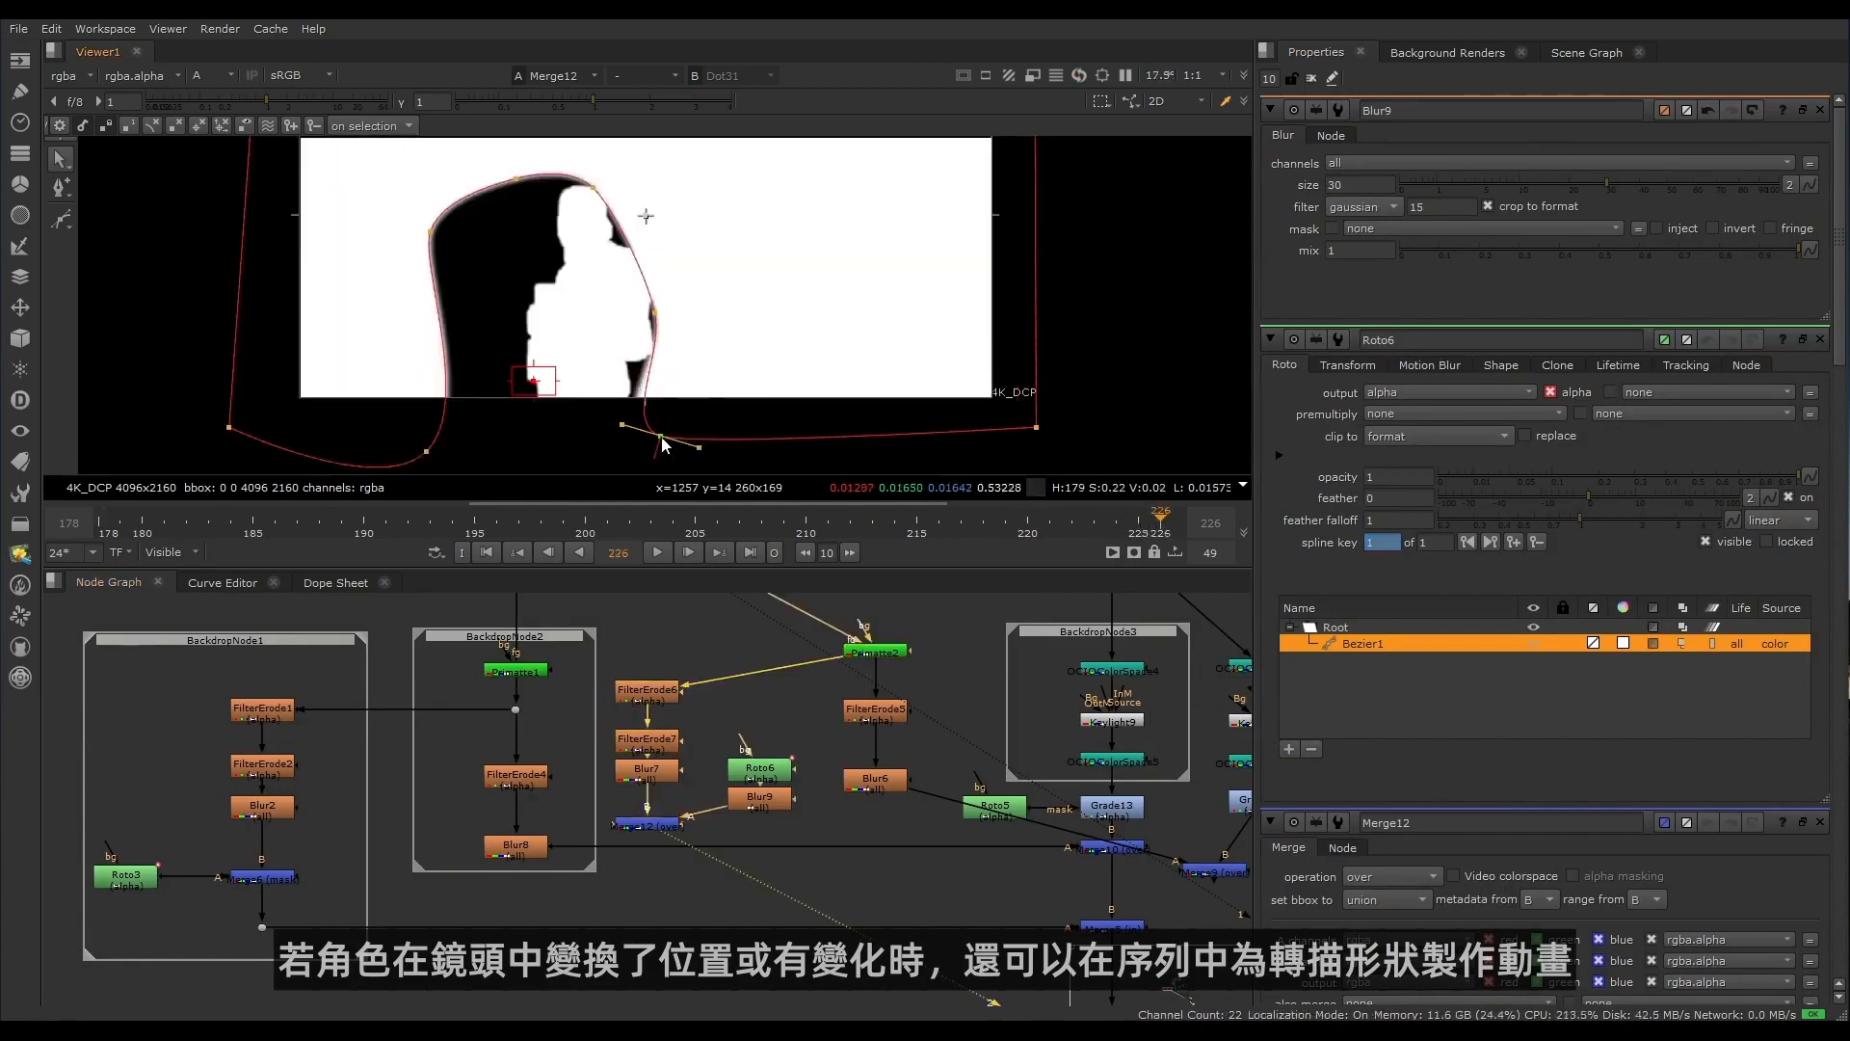
pyautogui.moveTo(654, 314)
pyautogui.mouseDown()
pyautogui.moveTo(675, 292)
pyautogui.moveTo(653, 279)
pyautogui.mouseUp()
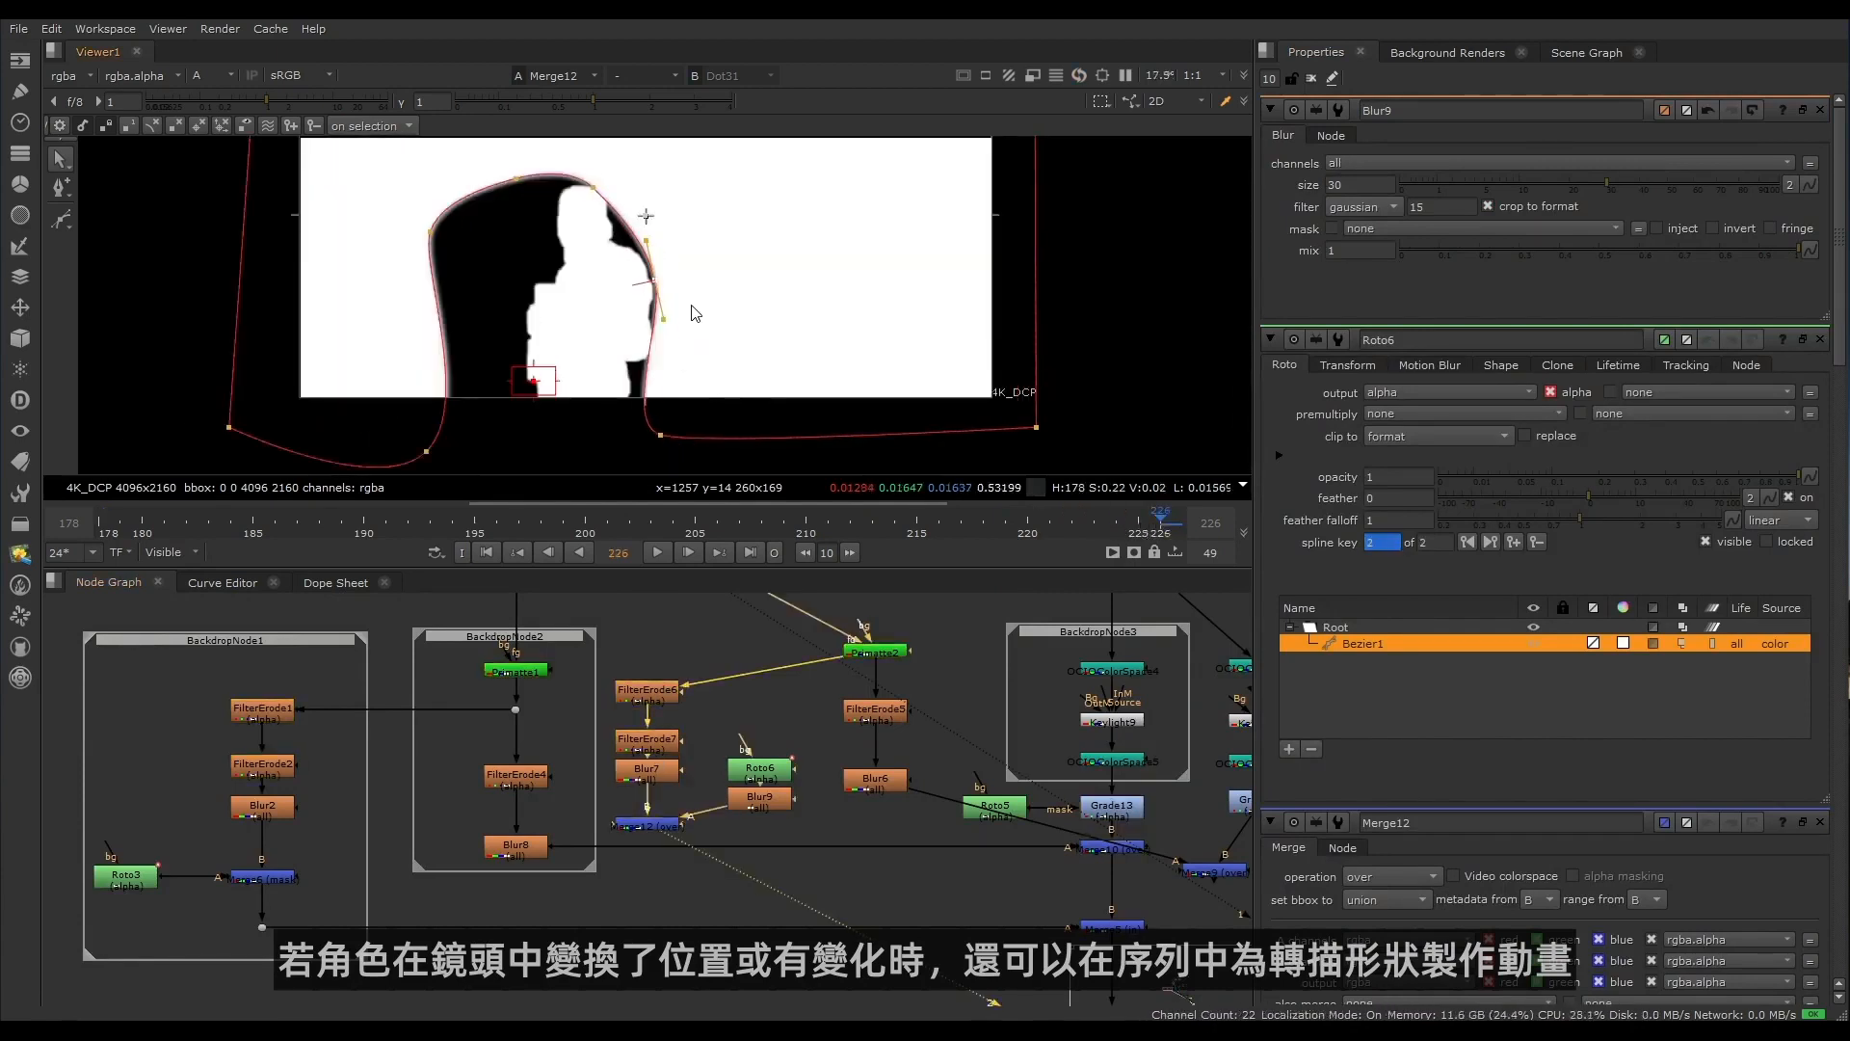
pyautogui.moveTo(593, 187); pyautogui.dragTo(627, 199)
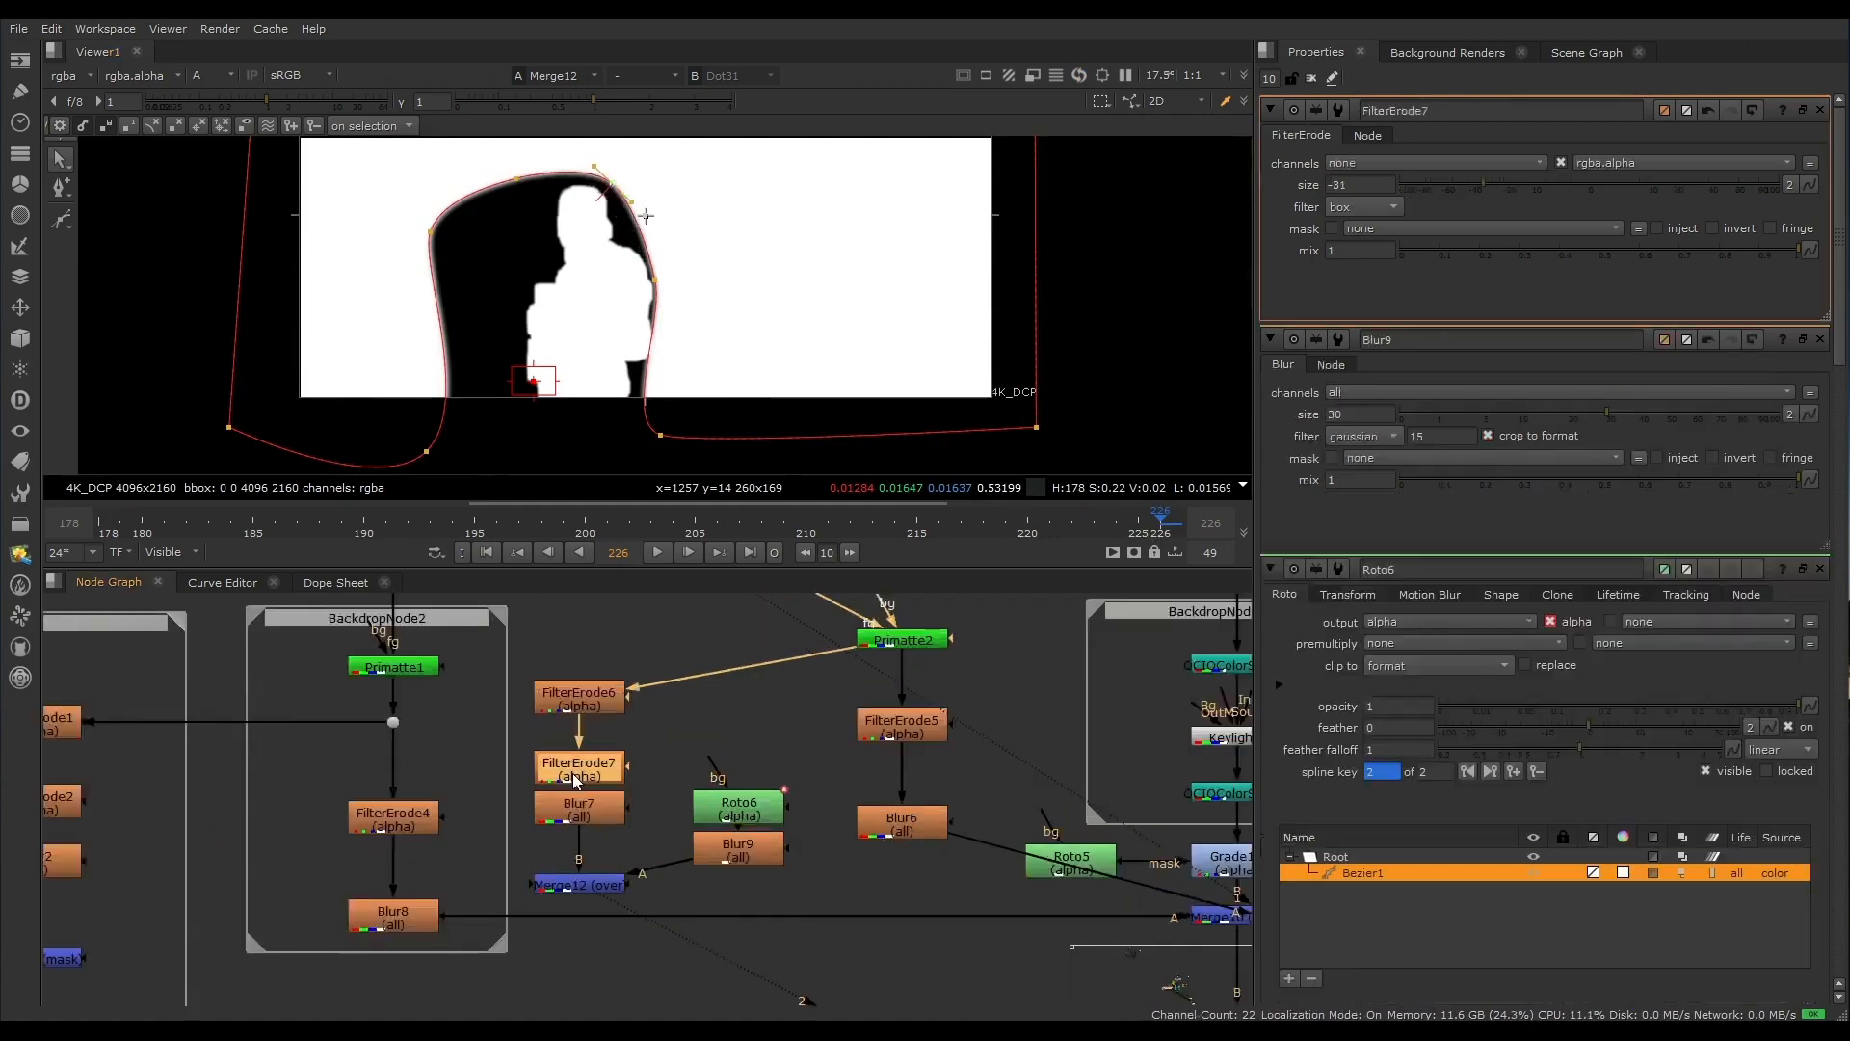
# Step: Set FilterErode7's size to -14.5 and change Merge12's operation to stencil
pyautogui.moveTo(1499, 188); pyautogui.dragTo(1519, 188)
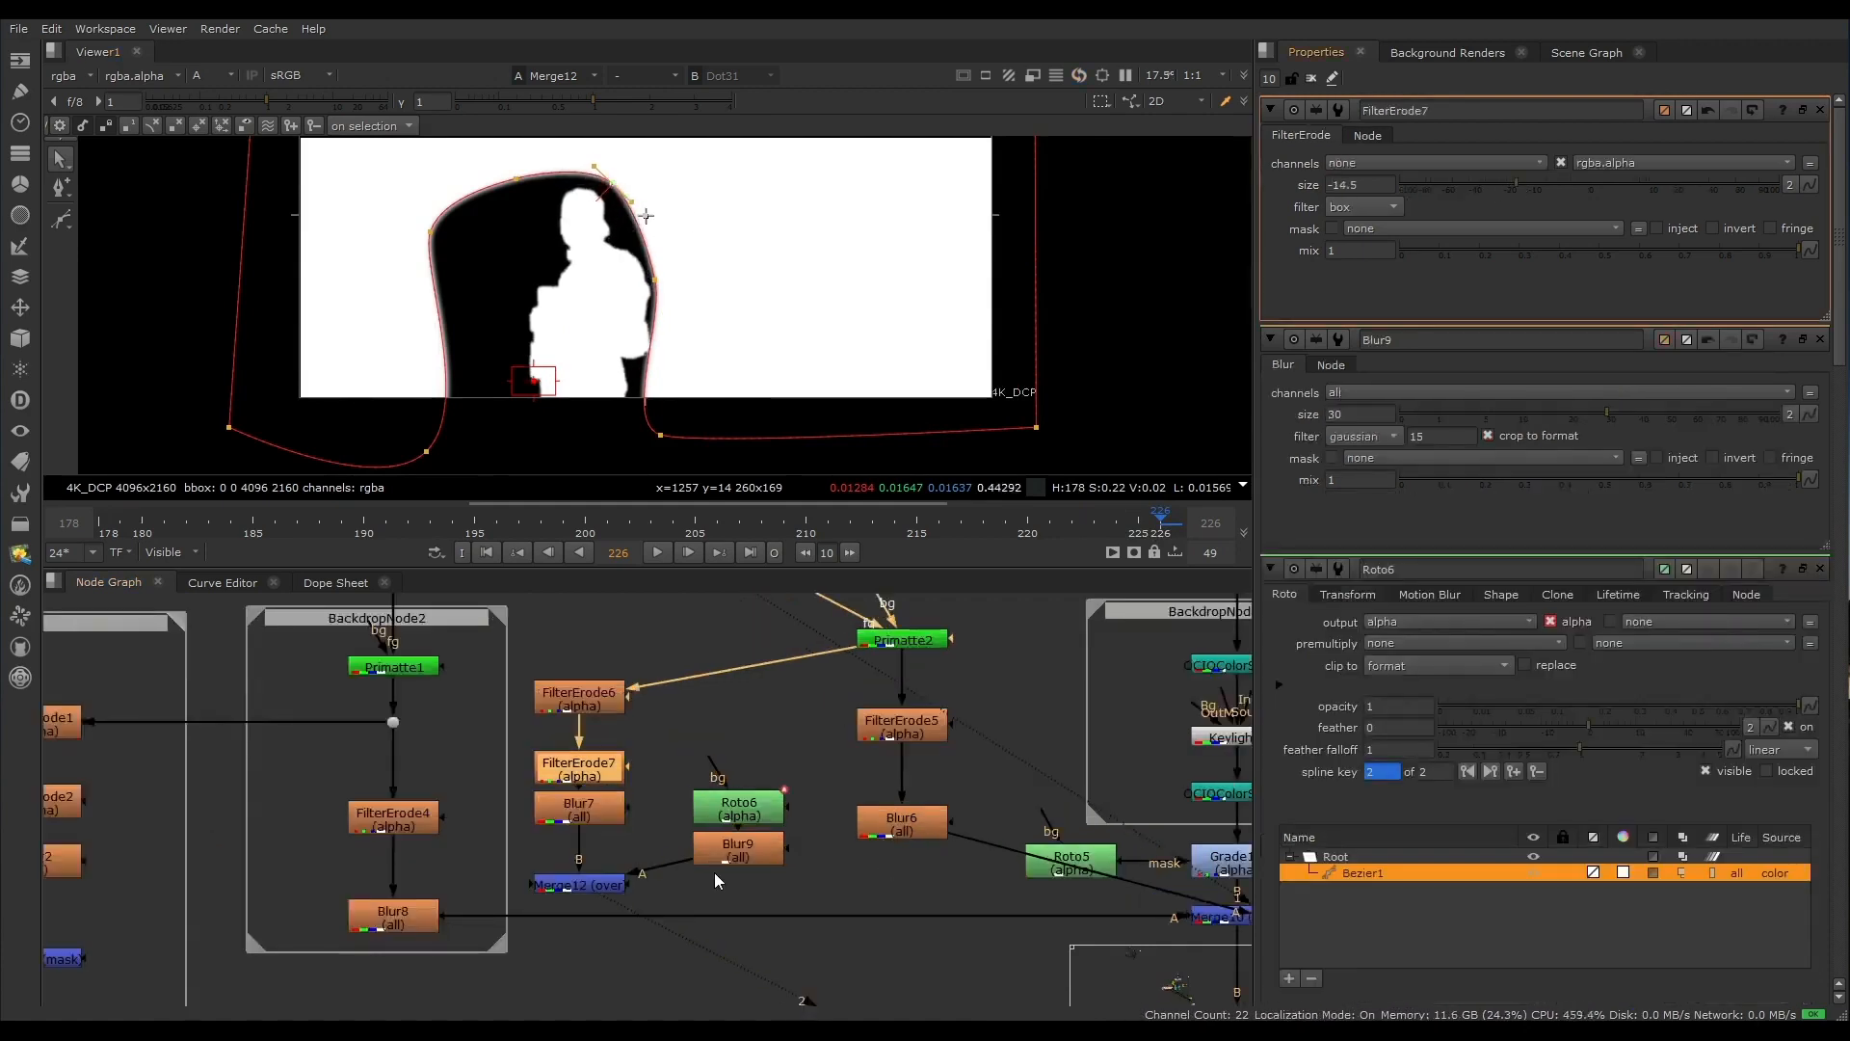
pyautogui.scroll(-3, 717, 880)
pyautogui.doubleClick(542, 812)
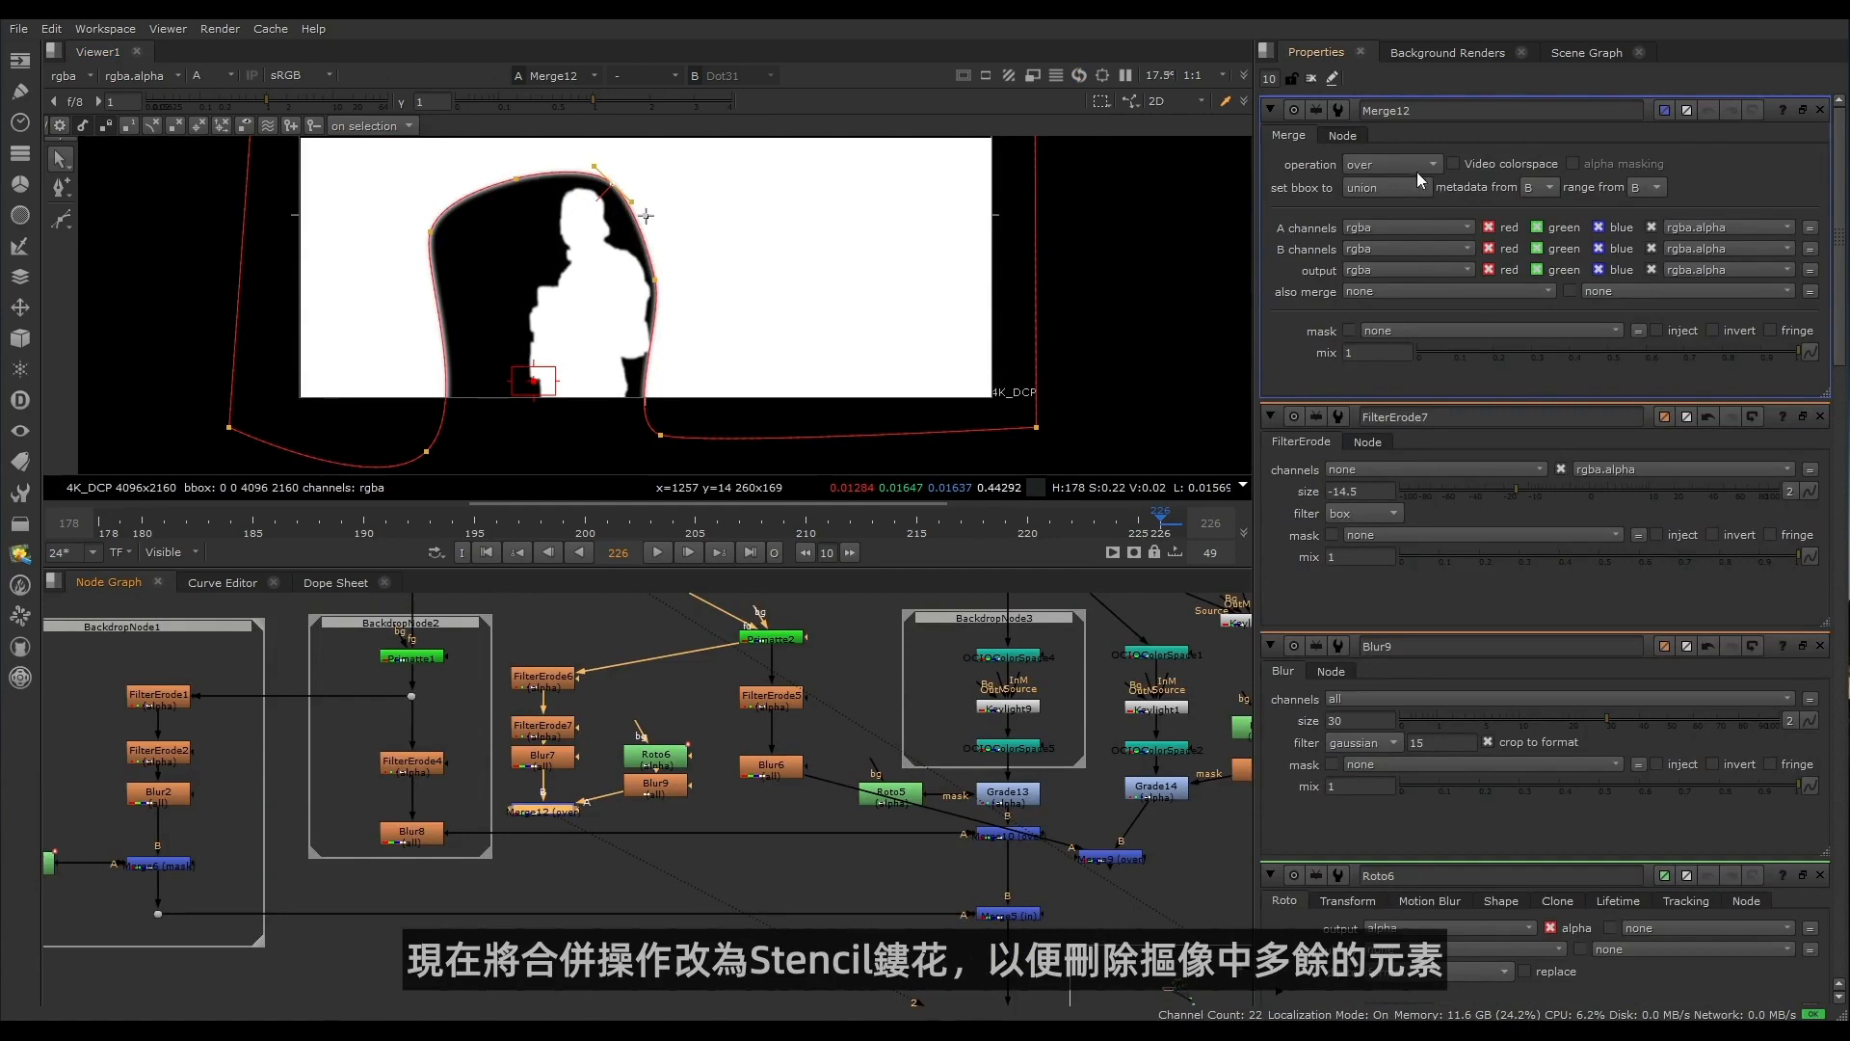
pyautogui.click(1416, 172)
pyautogui.click(1395, 546)
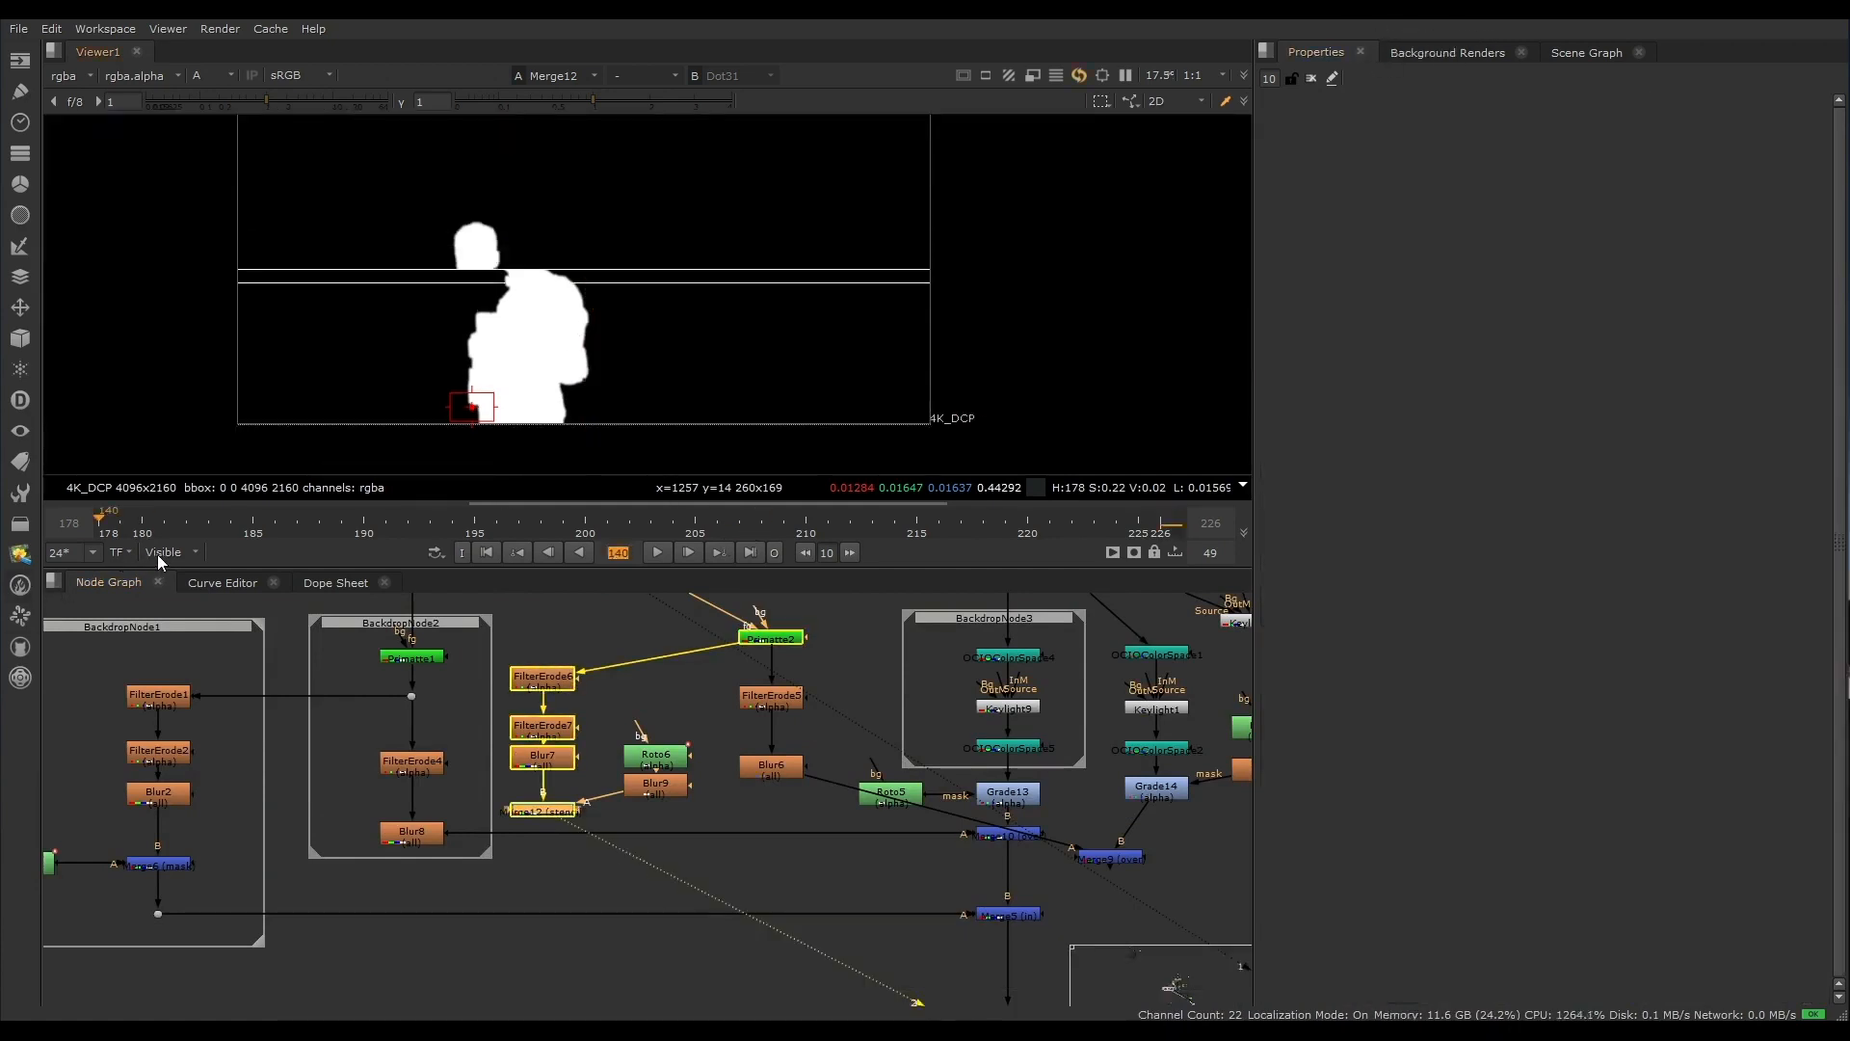
# Step: Create a Merge node below Merge9, connect its A input to Merge12 and set its operation to in
pyautogui.press('m')
pyautogui.moveTo(814, 746); pyautogui.dragTo(428, 700)
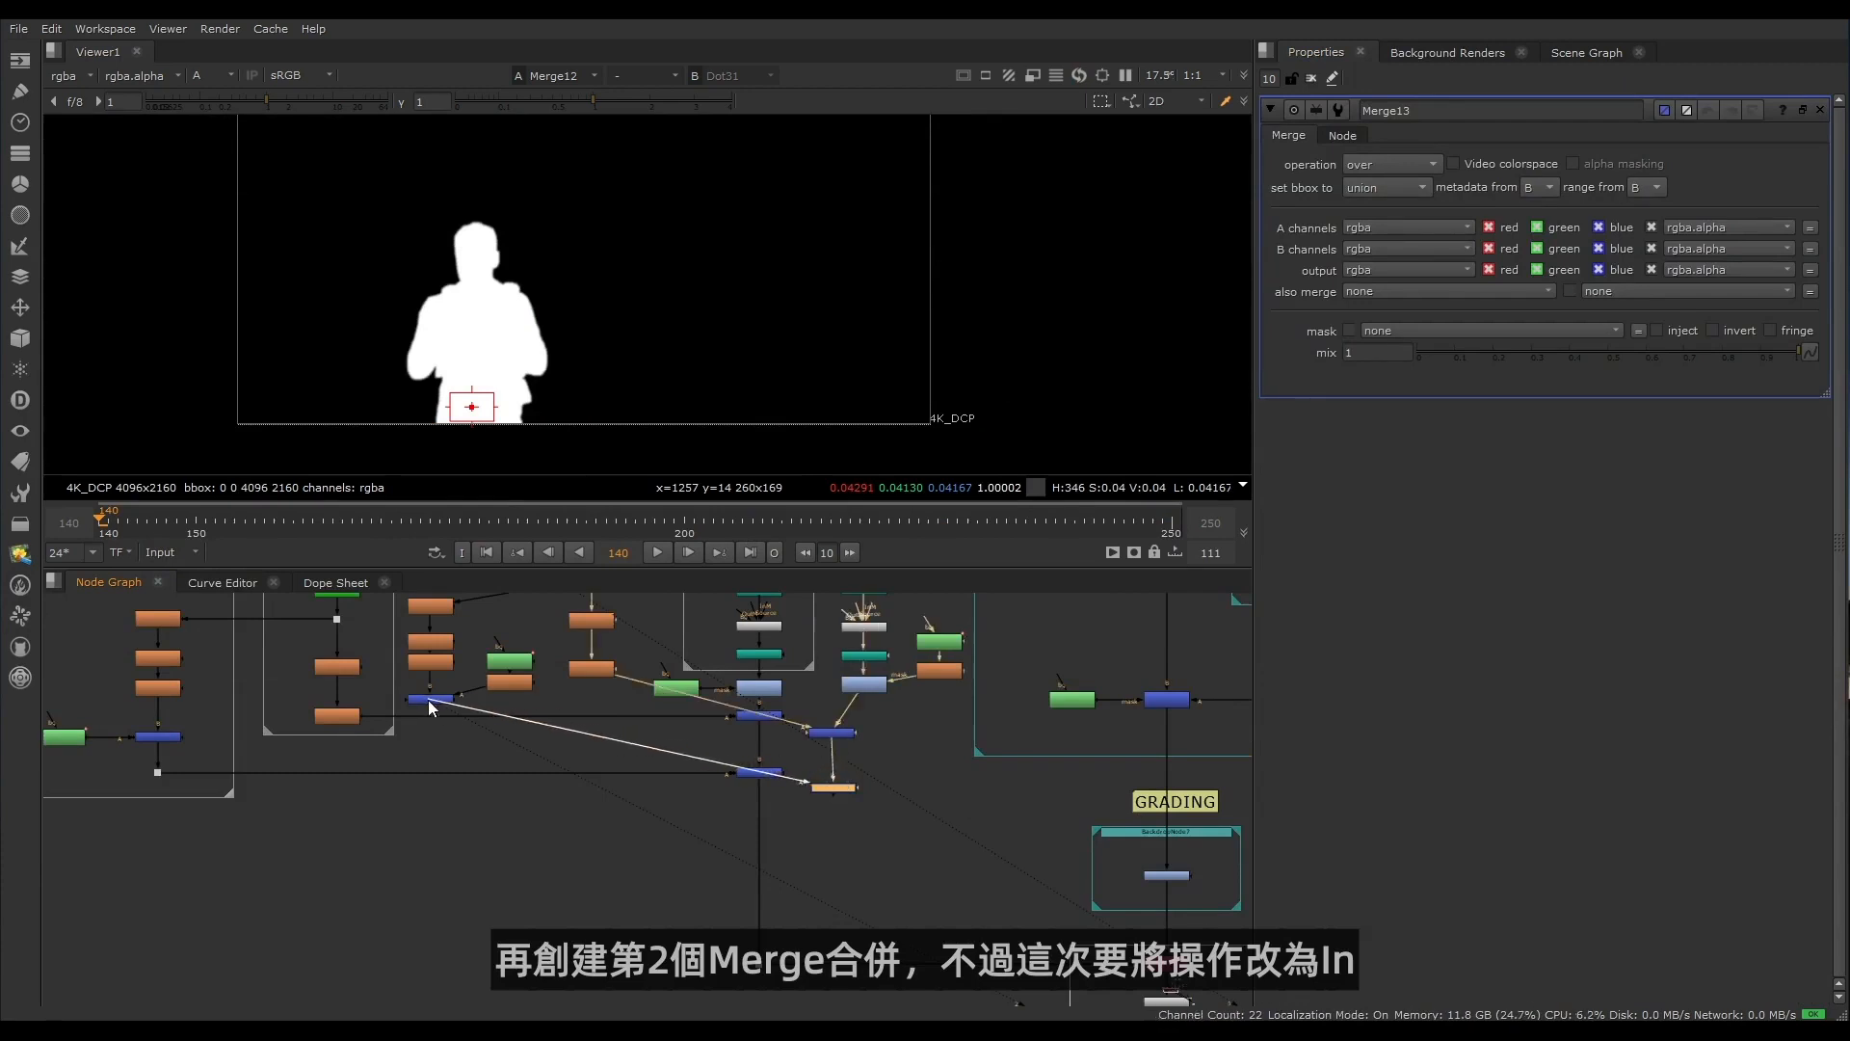
pyautogui.scroll(3, 765, 790)
pyautogui.click(1399, 278)
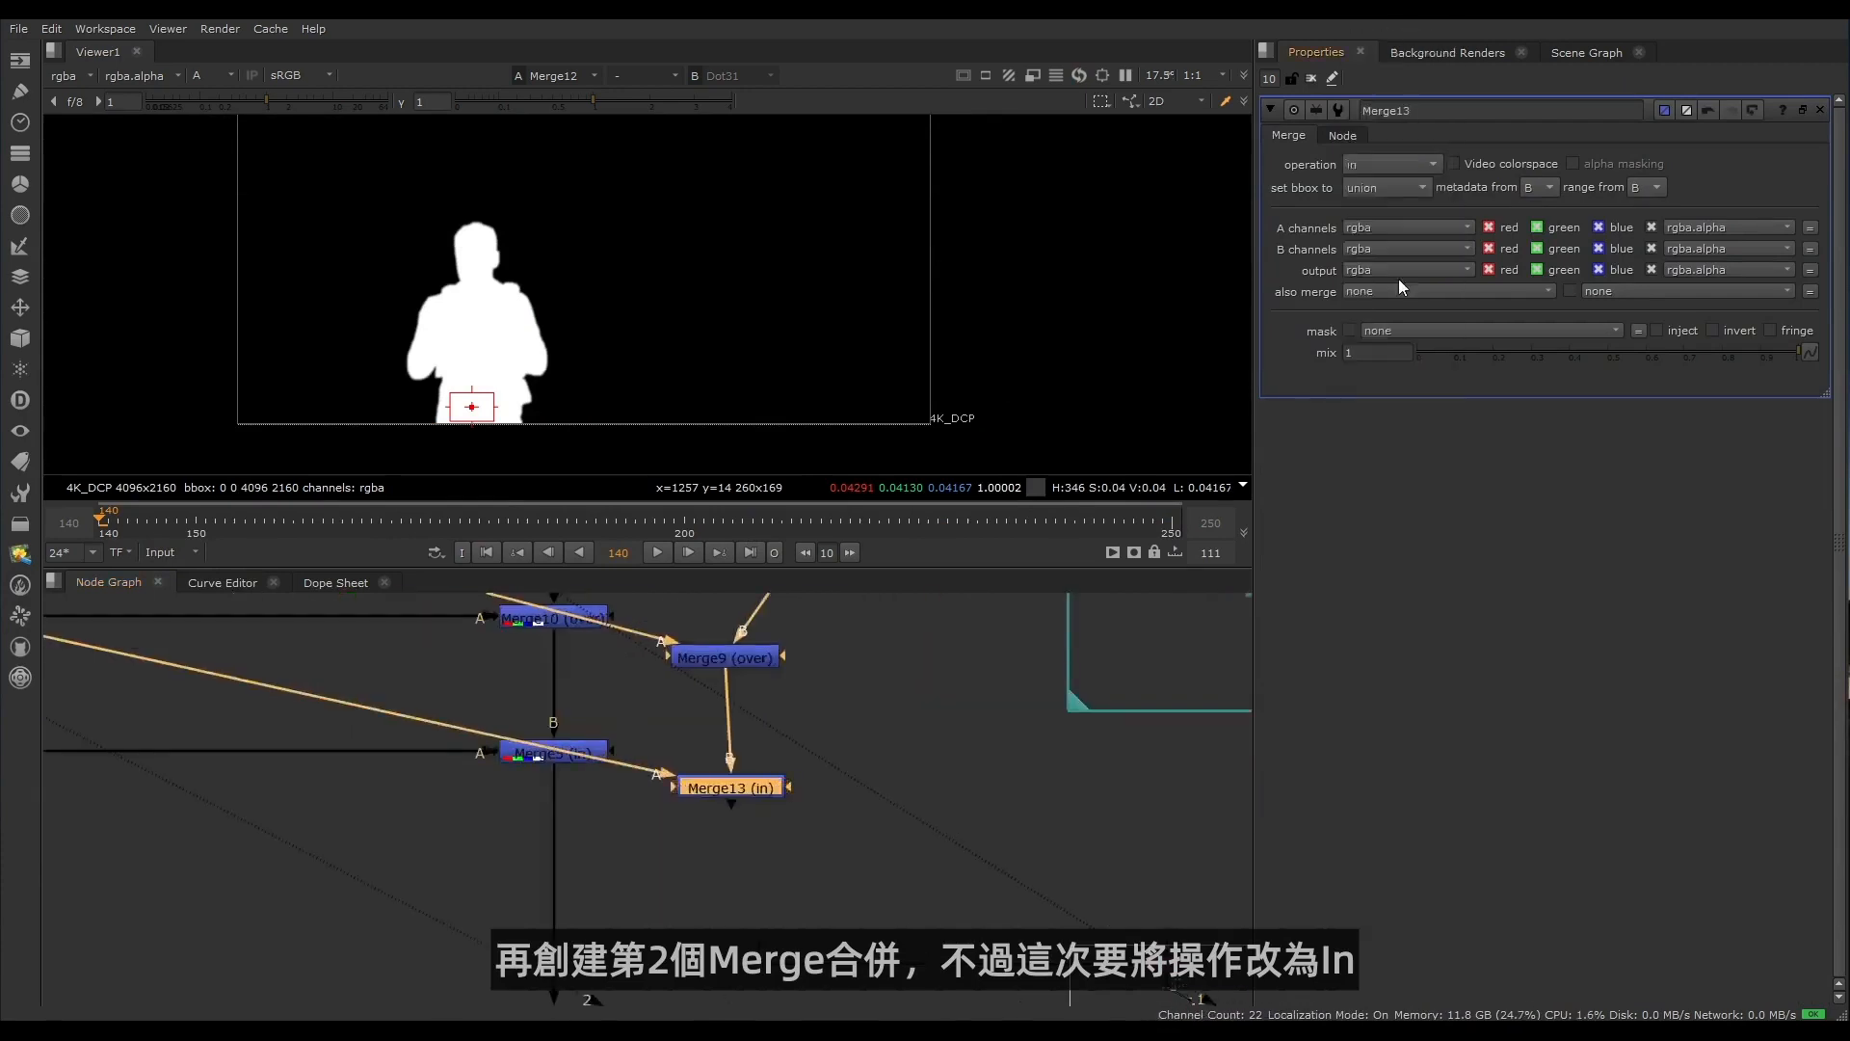
# Step: View the Merge9 key, the Merge12 garbage matte and the combined Merge13 output one after another
pyautogui.scroll(-2, 698, 719)
pyautogui.moveTo(698, 719); pyautogui.dragTo(877, 799, button='middle')
pyautogui.click(892, 757)
pyautogui.press('2')
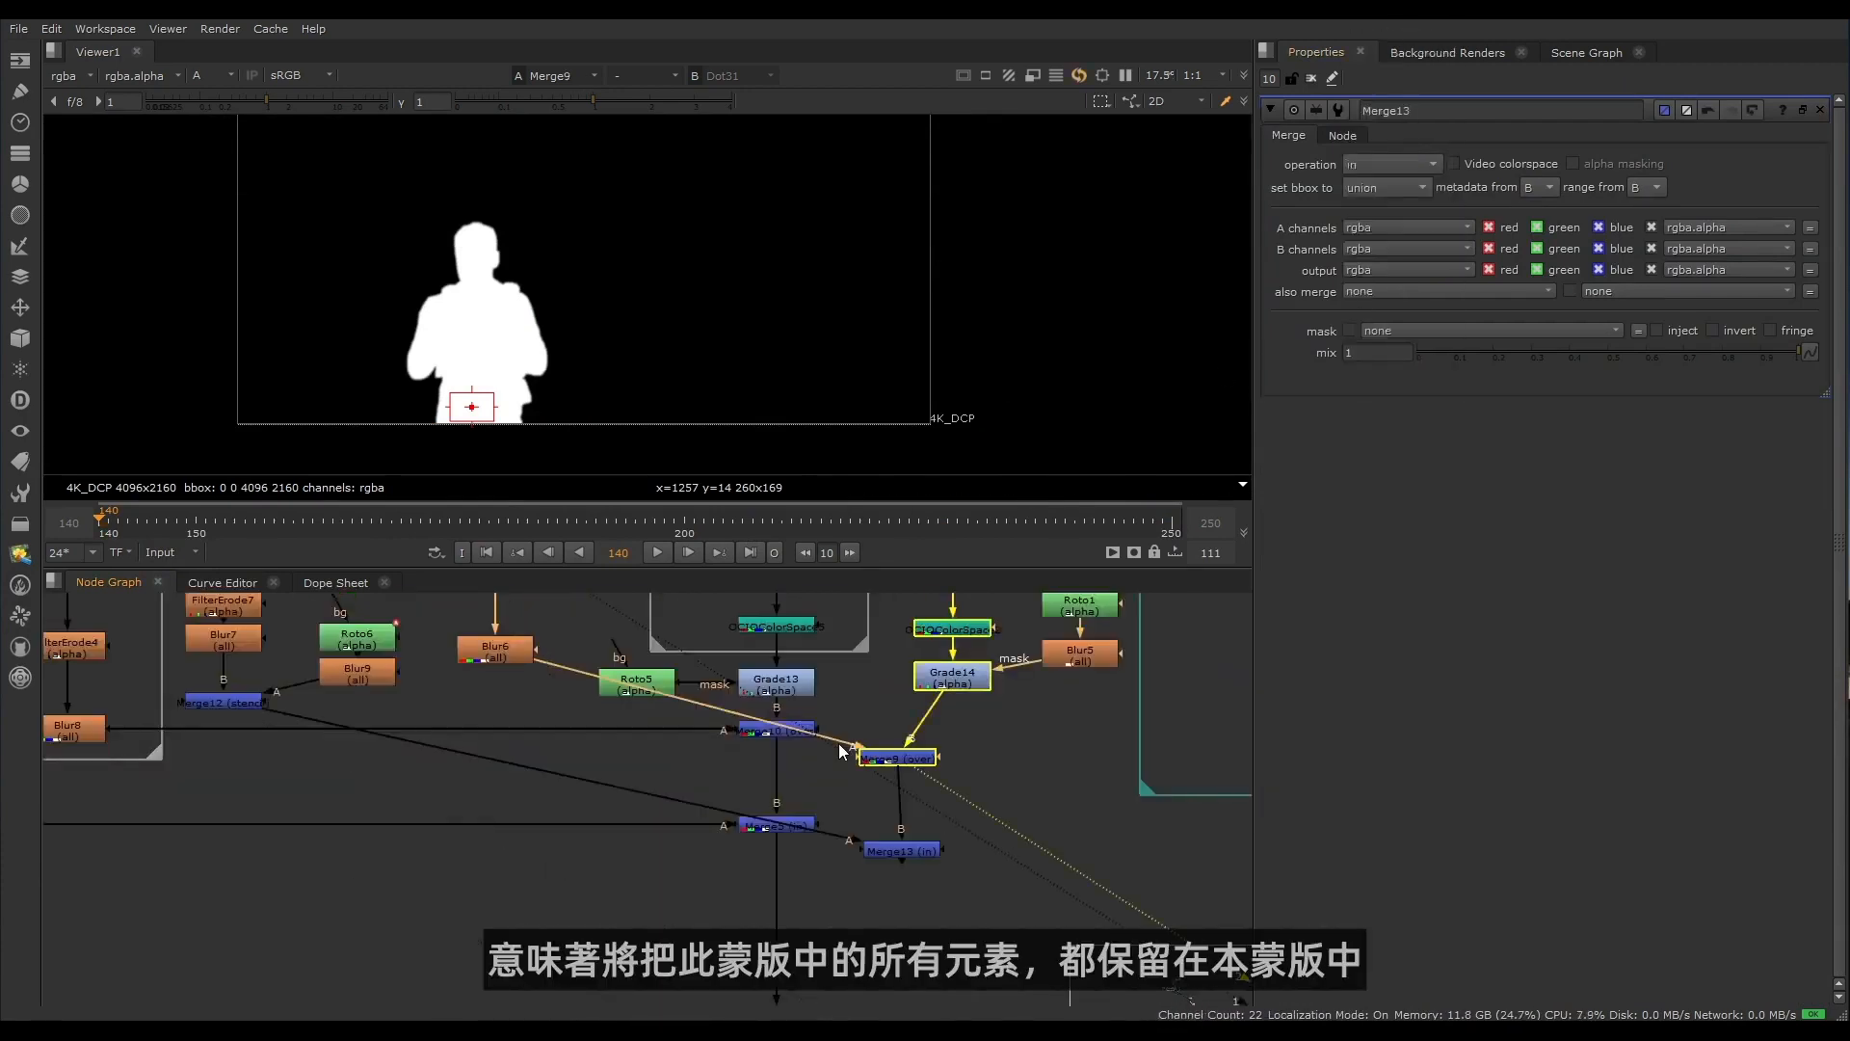
pyautogui.moveTo(220, 700); pyautogui.dragTo(384, 713, button='middle')
pyautogui.click(383, 713)
pyautogui.press('2')
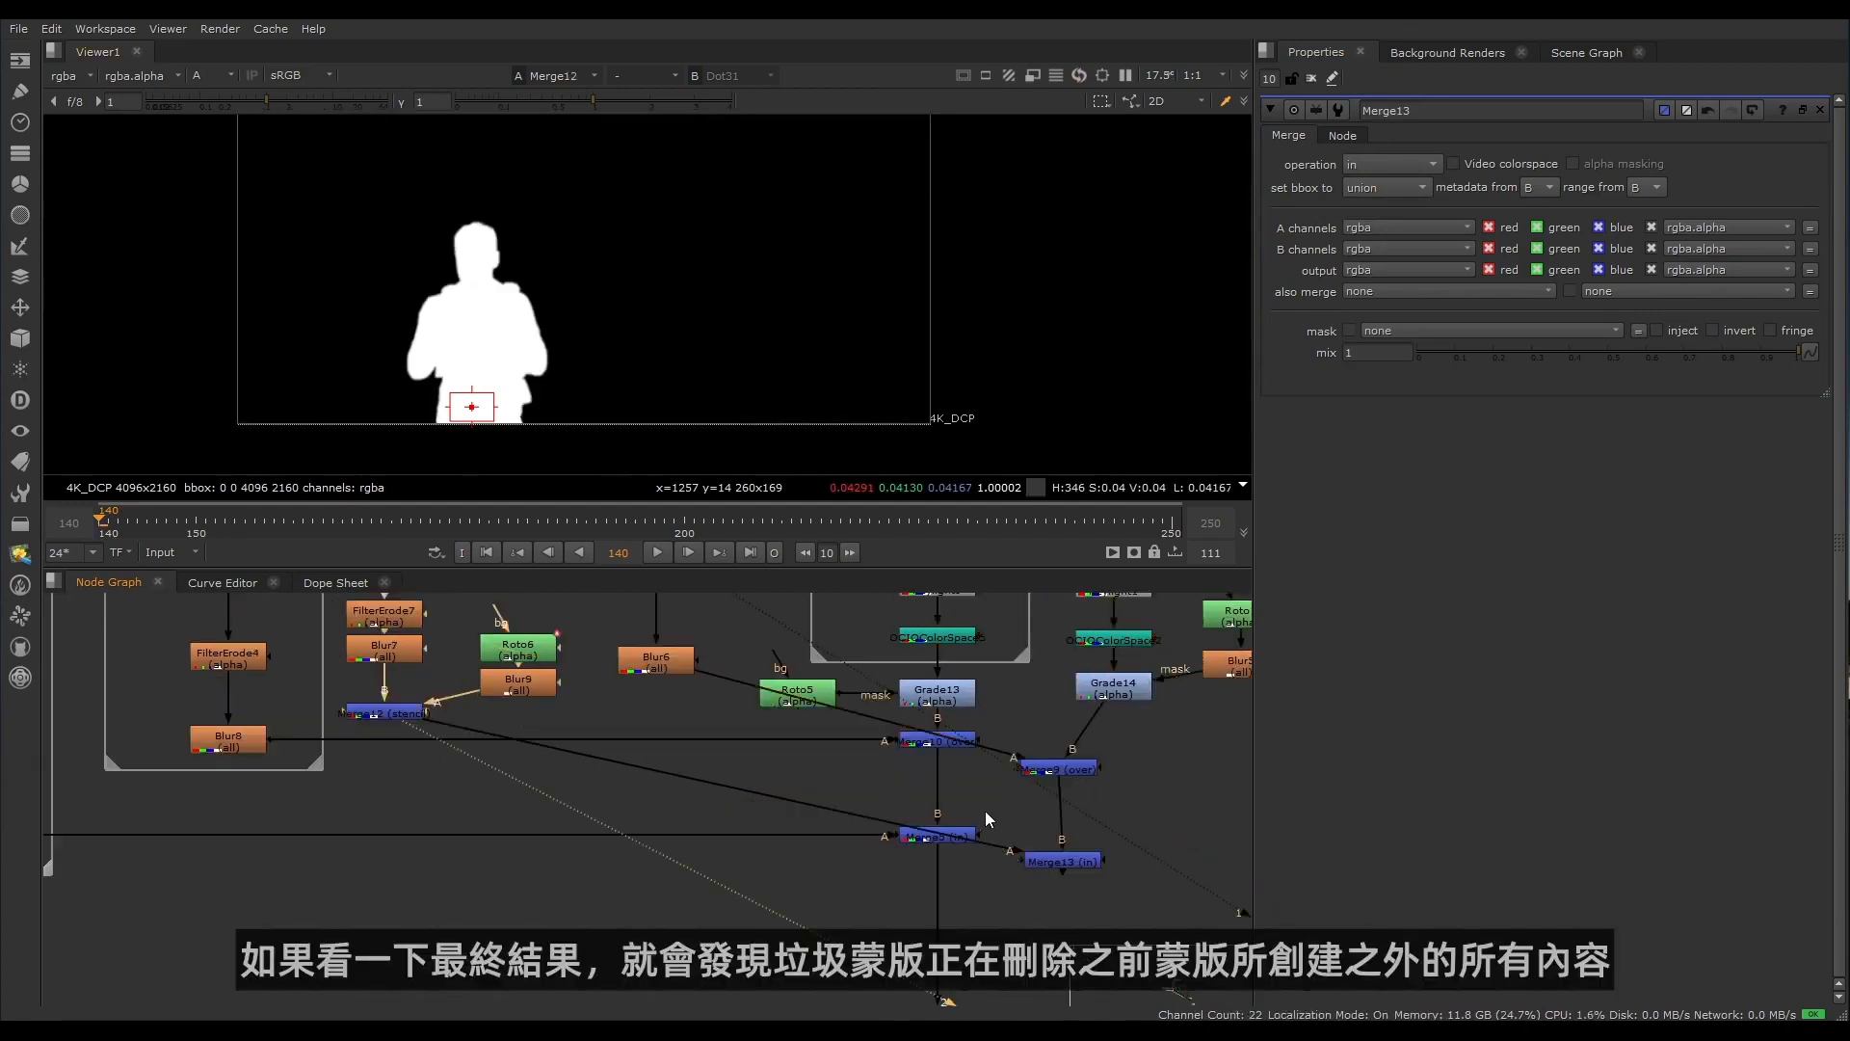
pyautogui.click(1061, 861)
pyautogui.press('2')
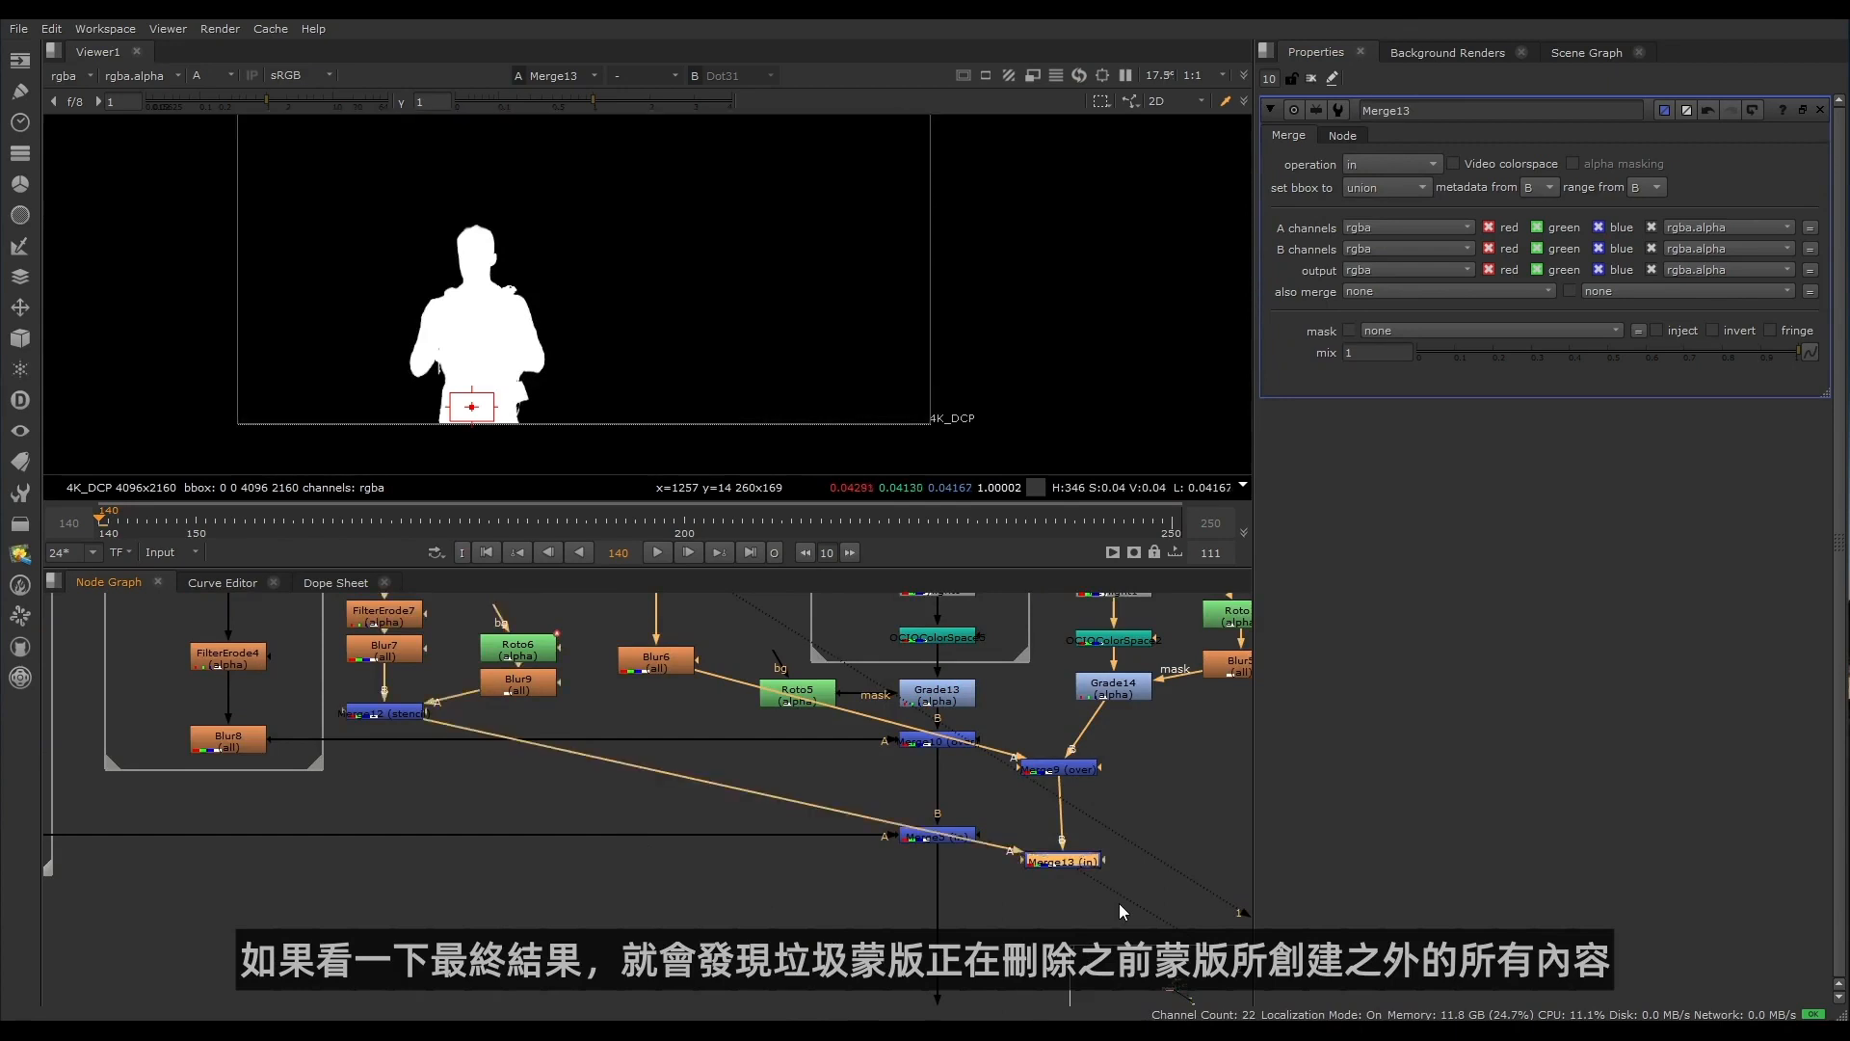
# Step: Toggle Merge13 off and on to compare the key without and with the garbage matte
pyautogui.press('d')
pyautogui.press('d')
pyautogui.press('d')
pyautogui.press('d')
pyautogui.press('d')
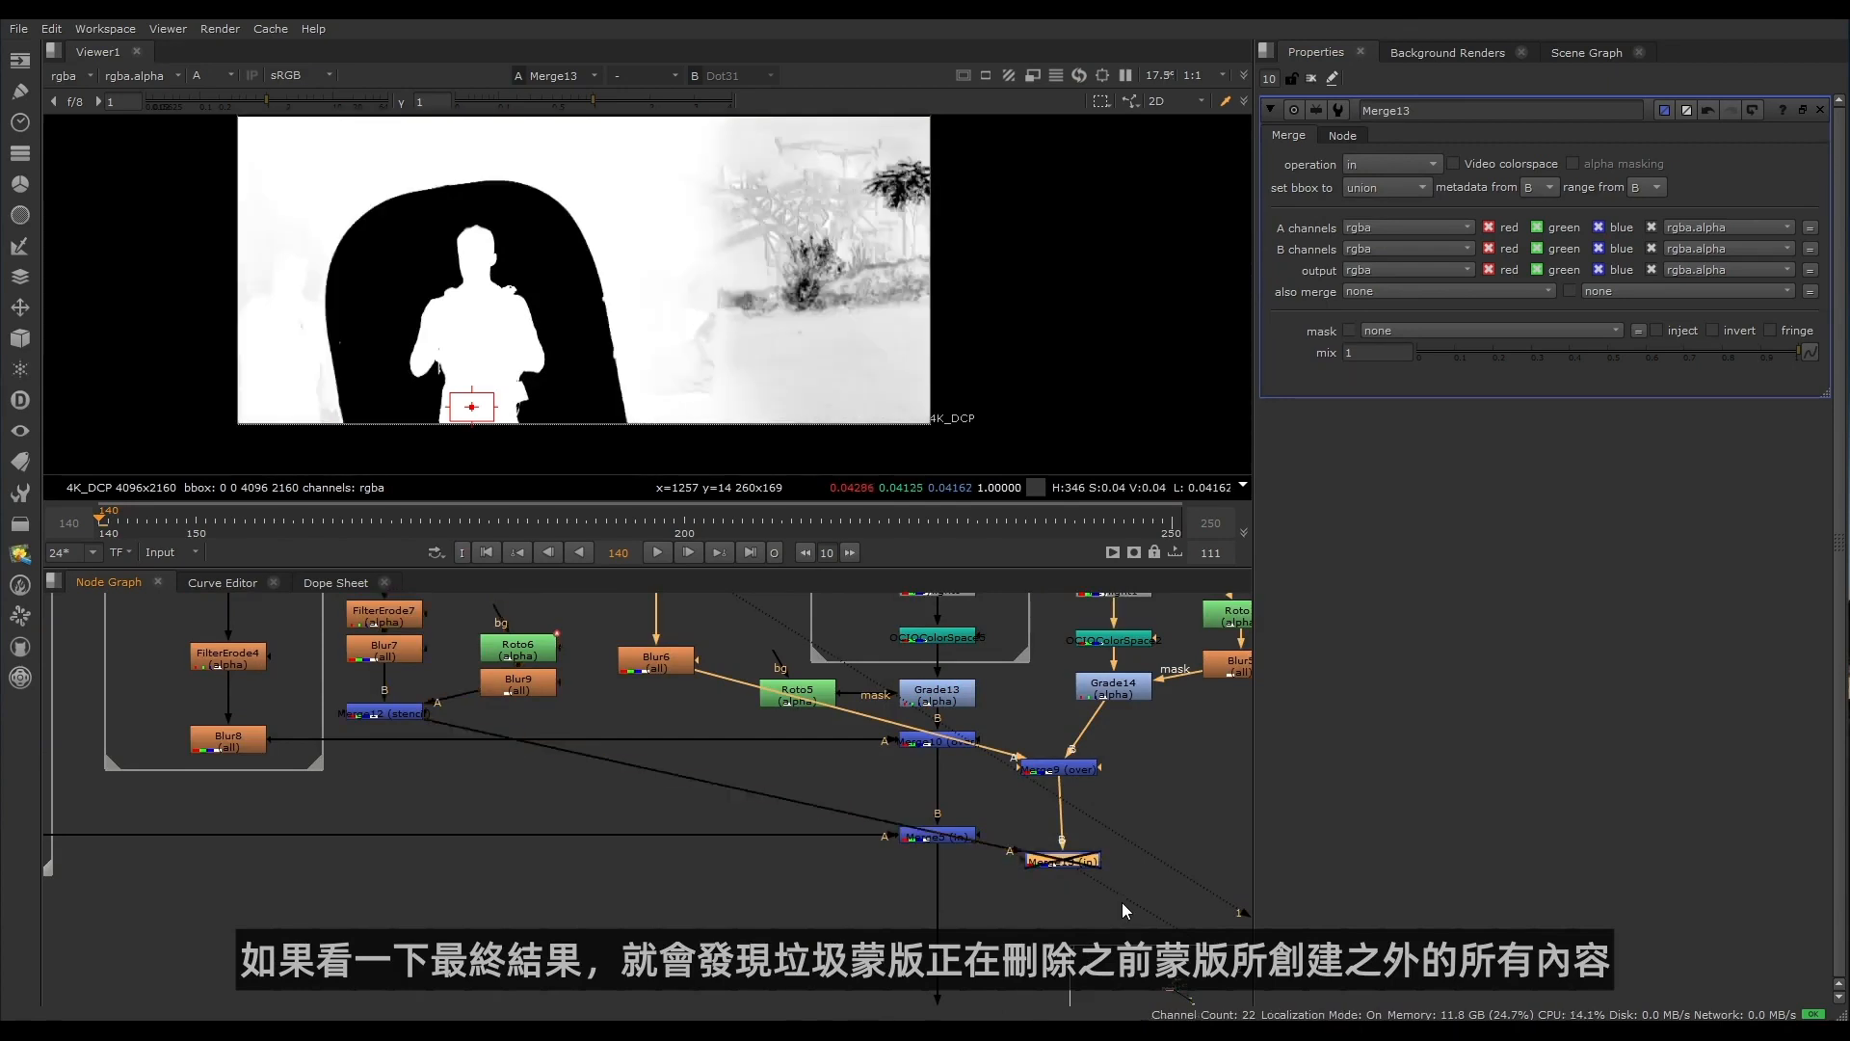
pyautogui.press('d')
pyautogui.press('d')
pyautogui.press('d')
# Step: Look over the garbage matte, core key, edge key and despill sections of the node graph
pyautogui.scroll(-6, 964, 882)
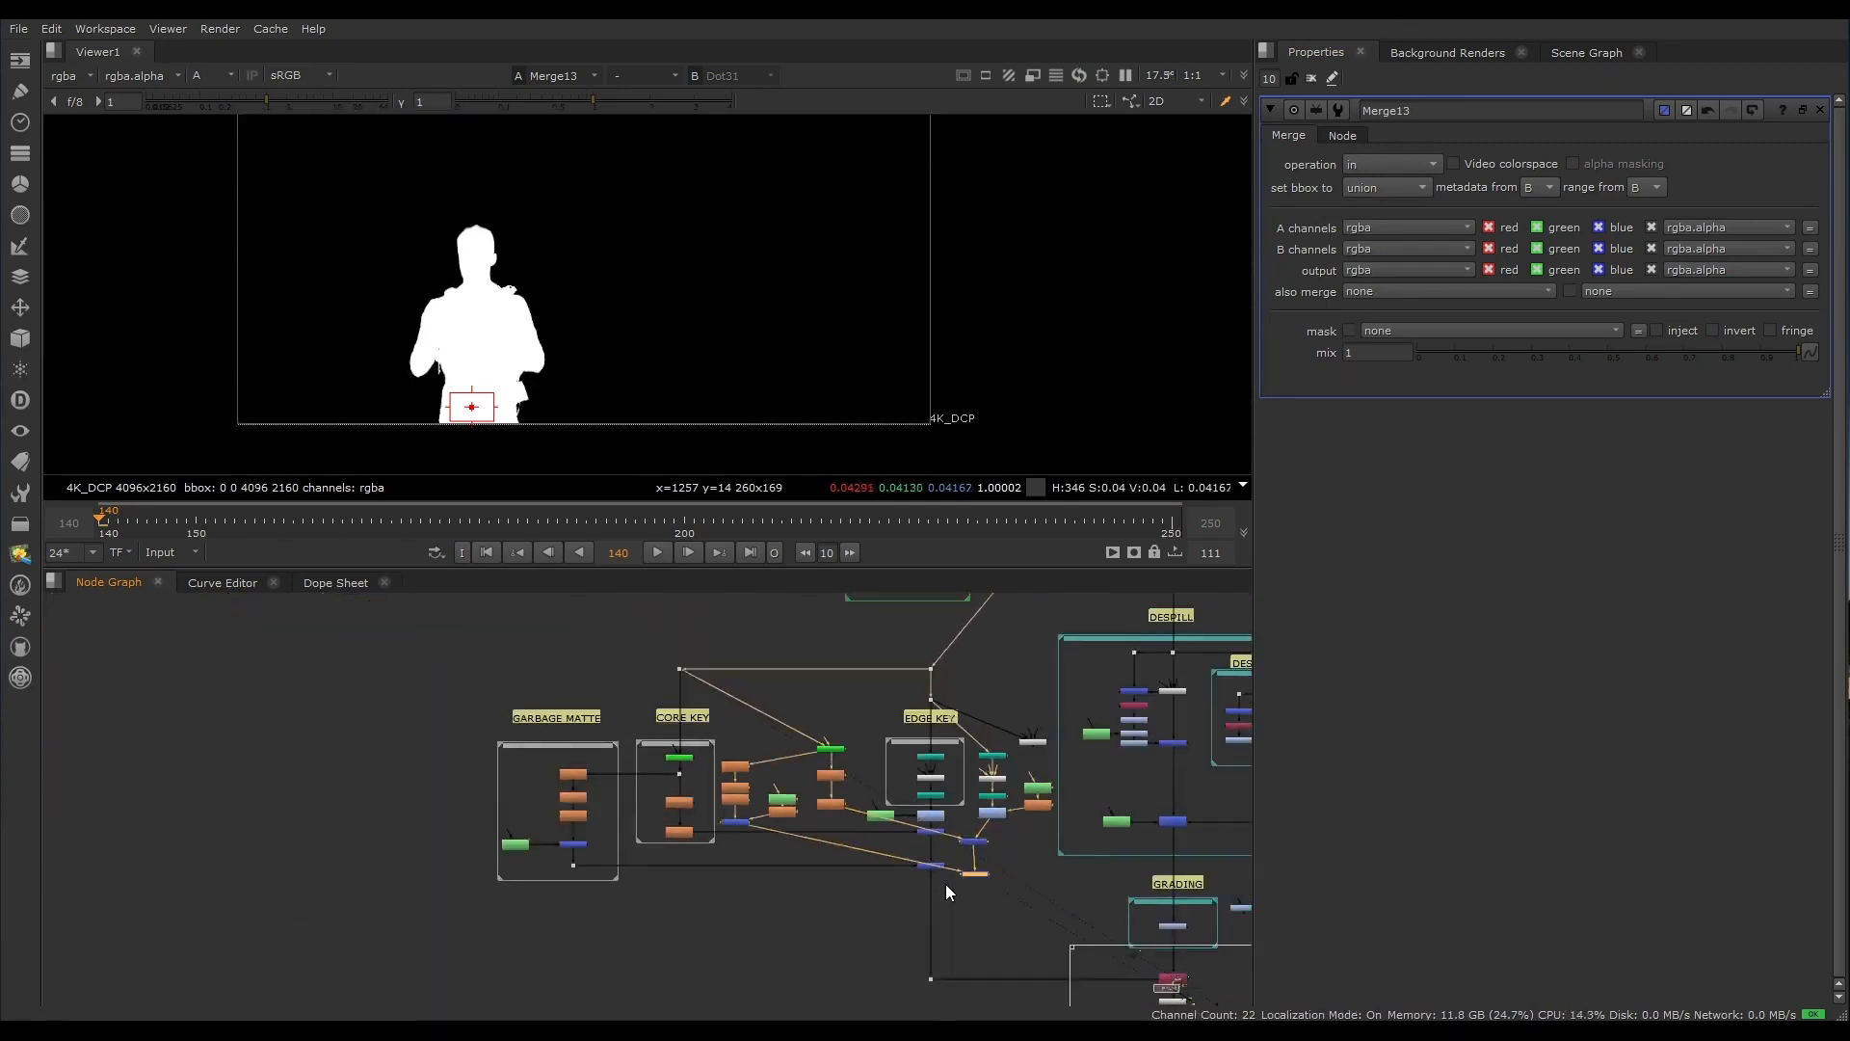
pyautogui.moveTo(945, 883); pyautogui.dragTo(747, 918, button='middle')
pyautogui.moveTo(183, 654); pyautogui.dragTo(821, 947)
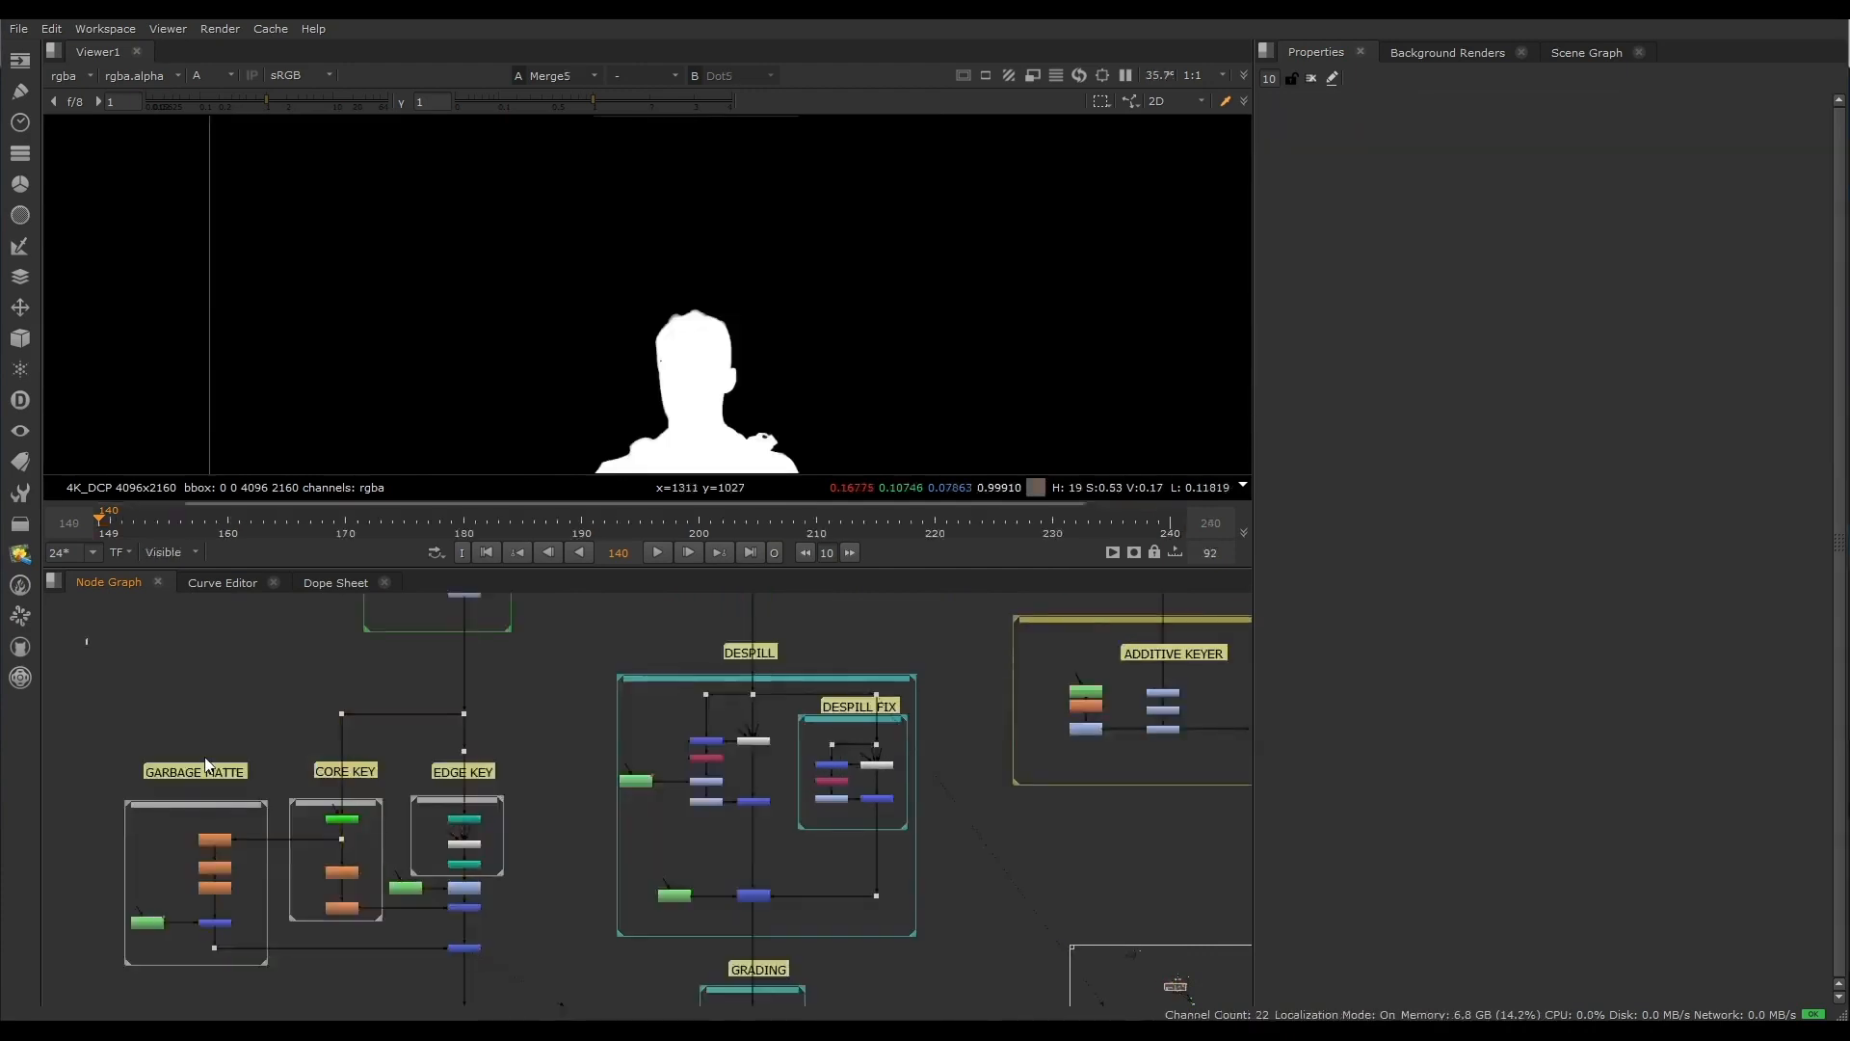
pyautogui.moveTo(85, 640); pyautogui.dragTo(551, 991)
pyautogui.click(547, 921)
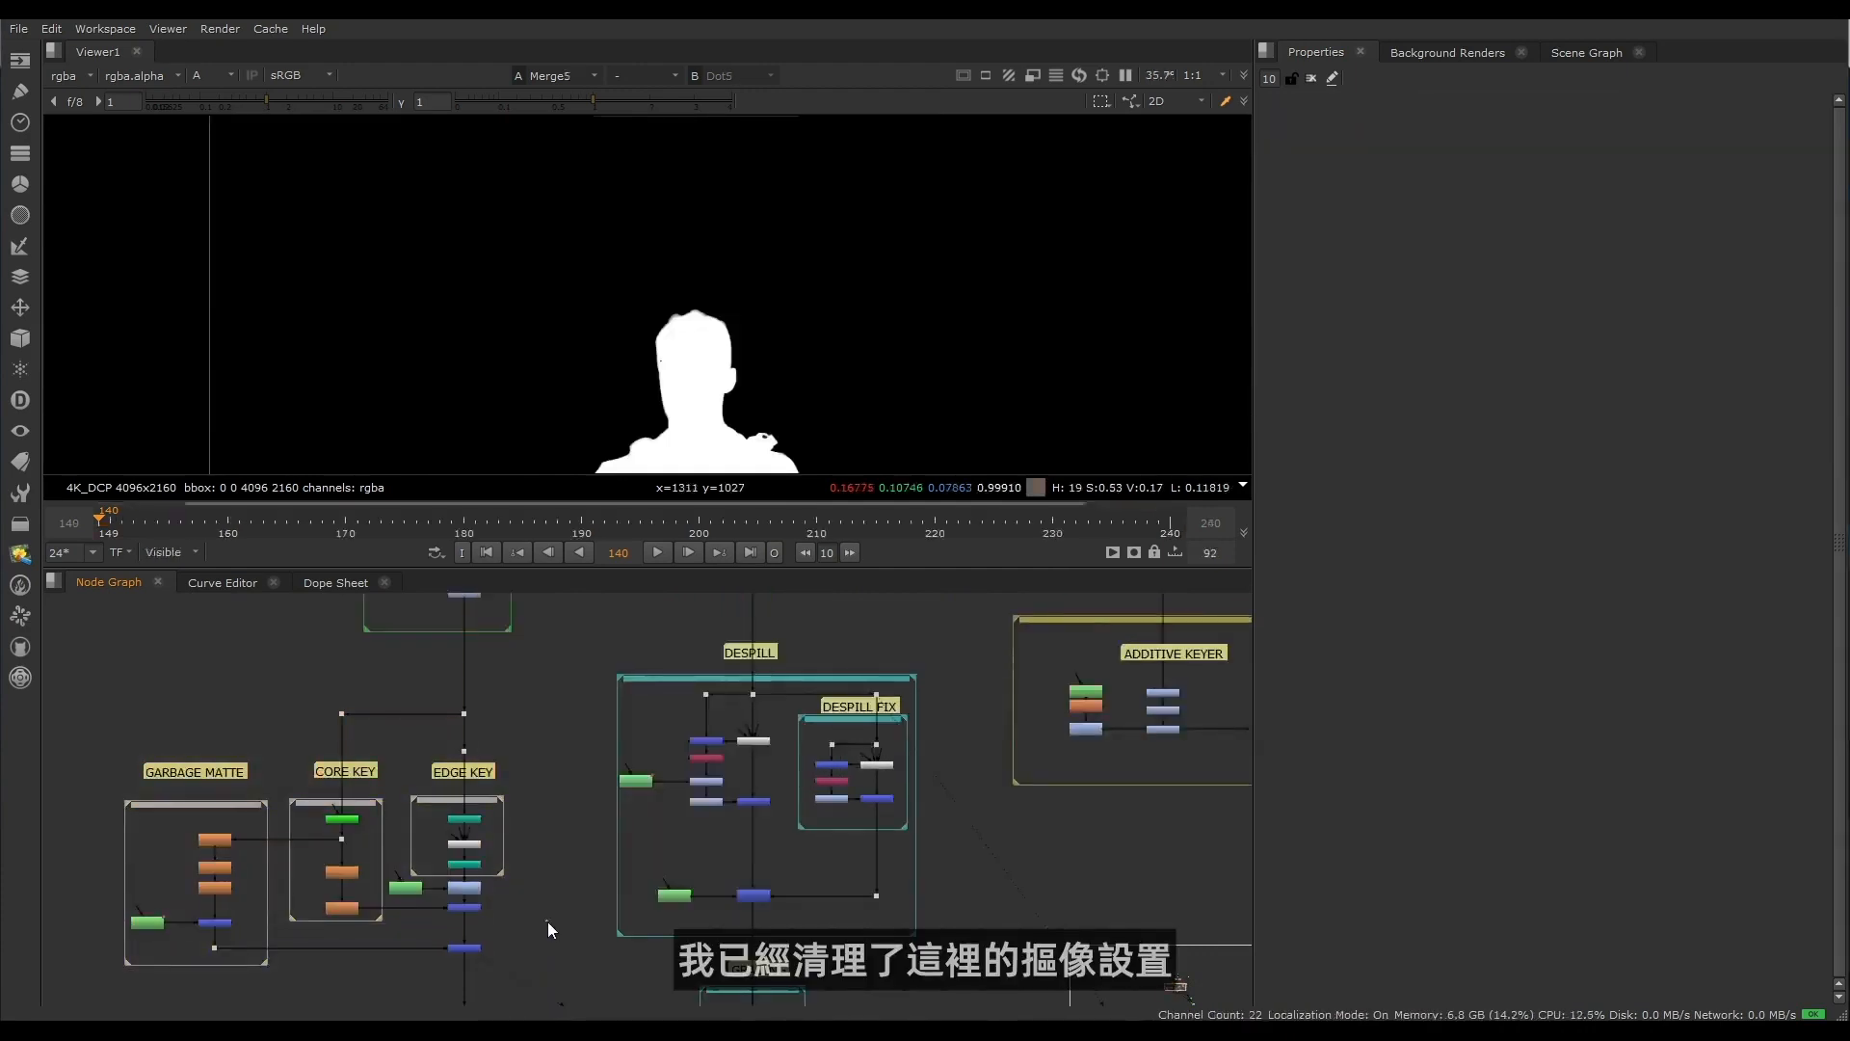
pyautogui.moveTo(547, 921); pyautogui.dragTo(570, 868, button='middle')
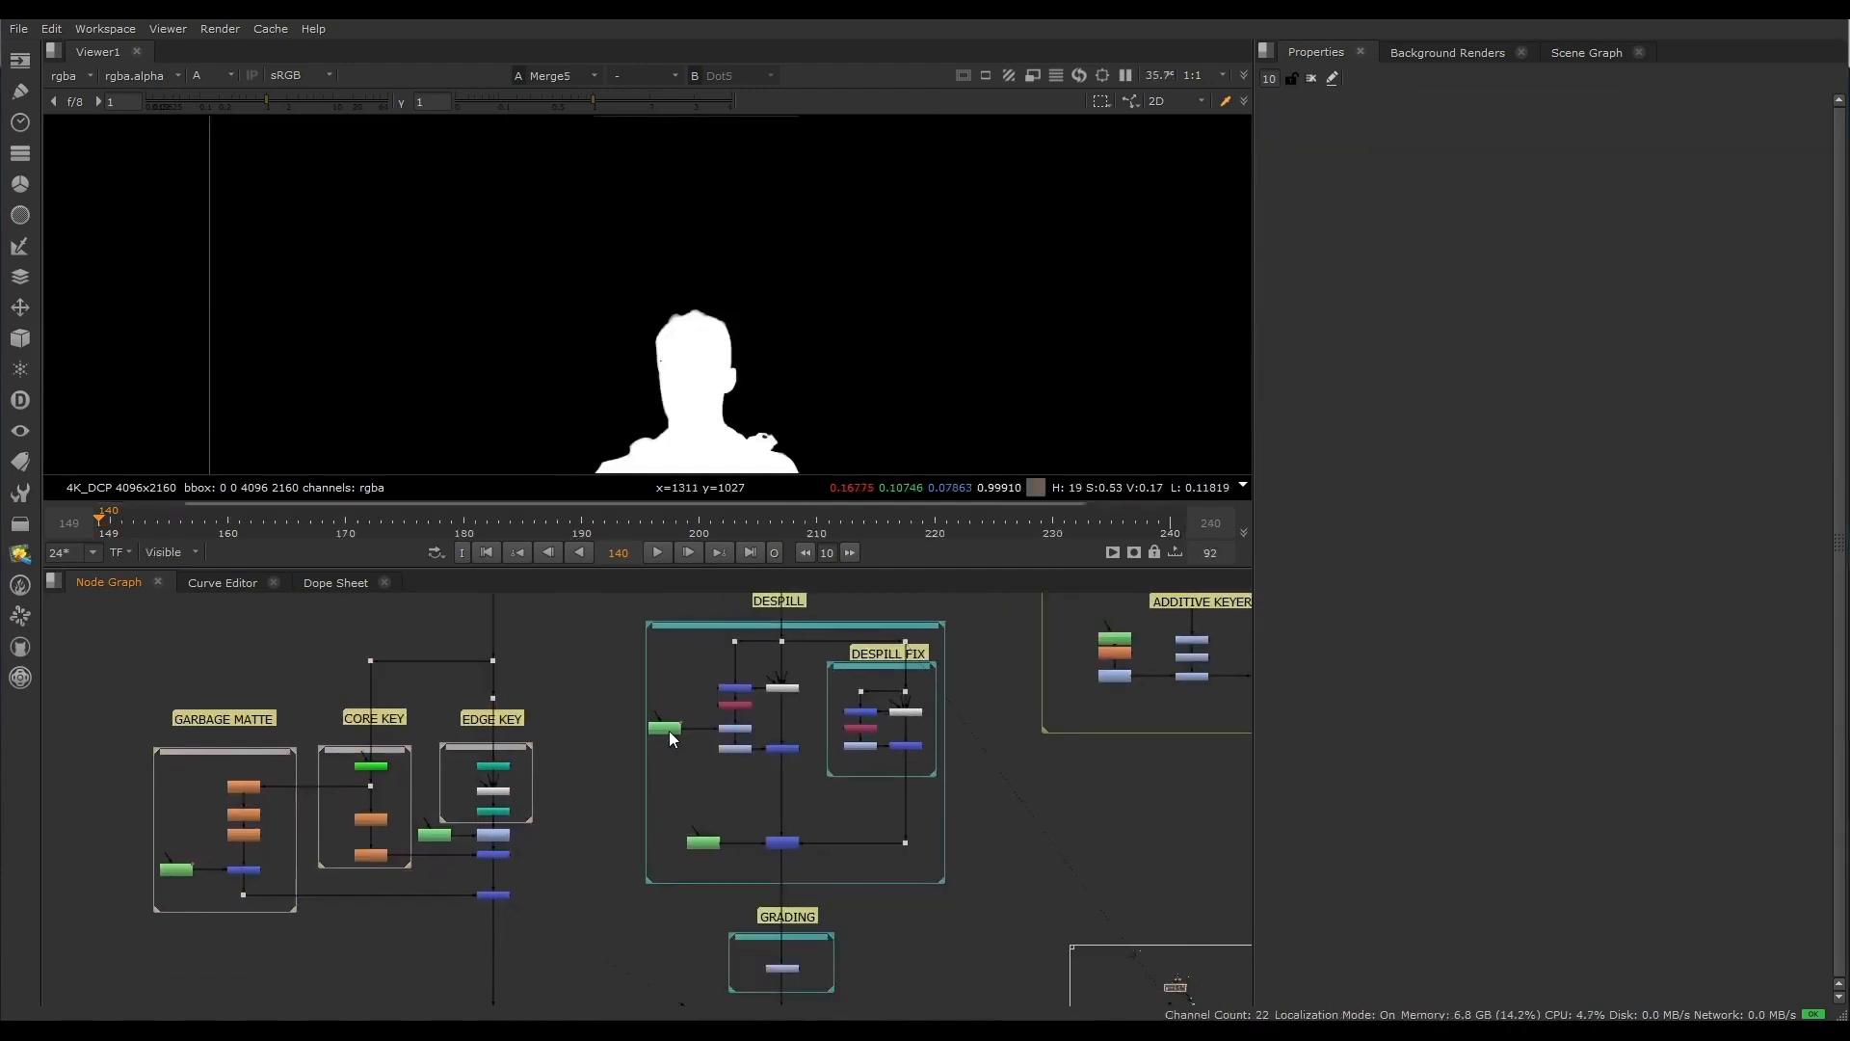
pyautogui.moveTo(672, 738); pyautogui.dragTo(428, 795, button='middle')
pyautogui.moveTo(376, 634); pyautogui.dragTo(742, 952)
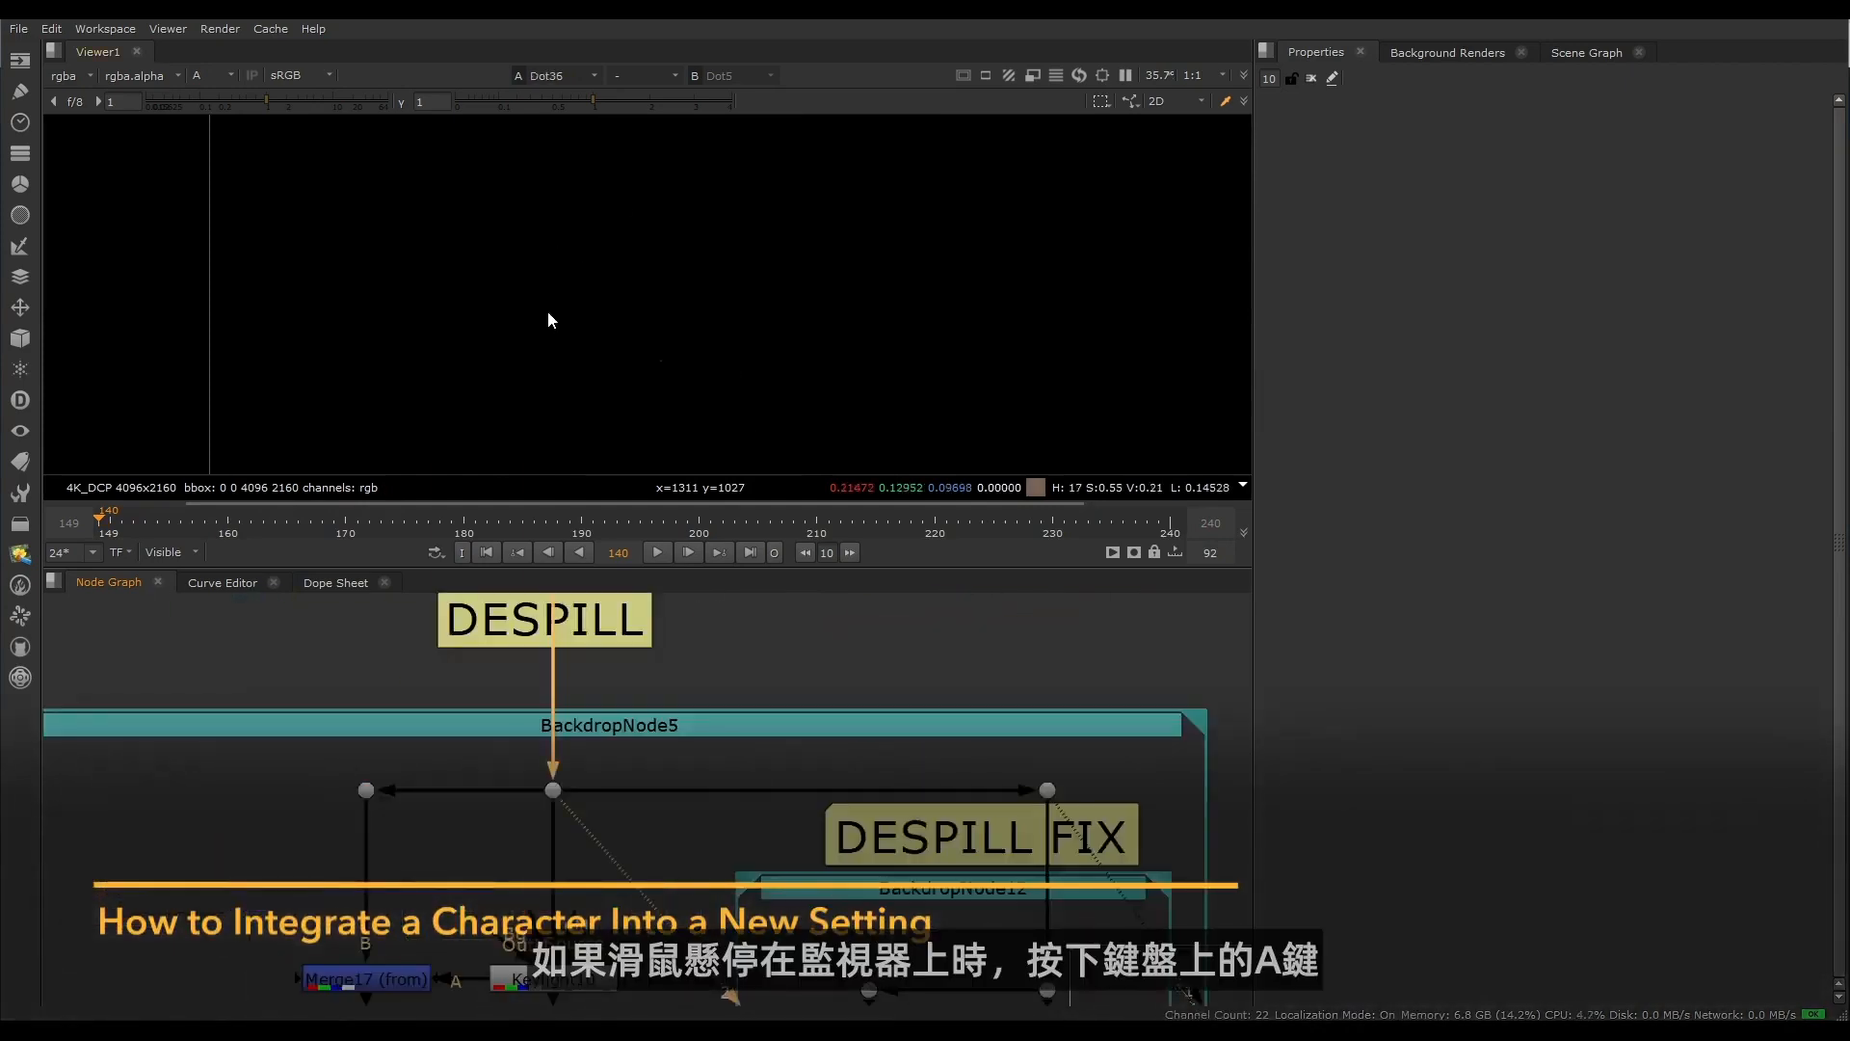
# Step: Switch the viewer from alpha to full colour and view the premultiplied character from Premult3
pyautogui.press('a')
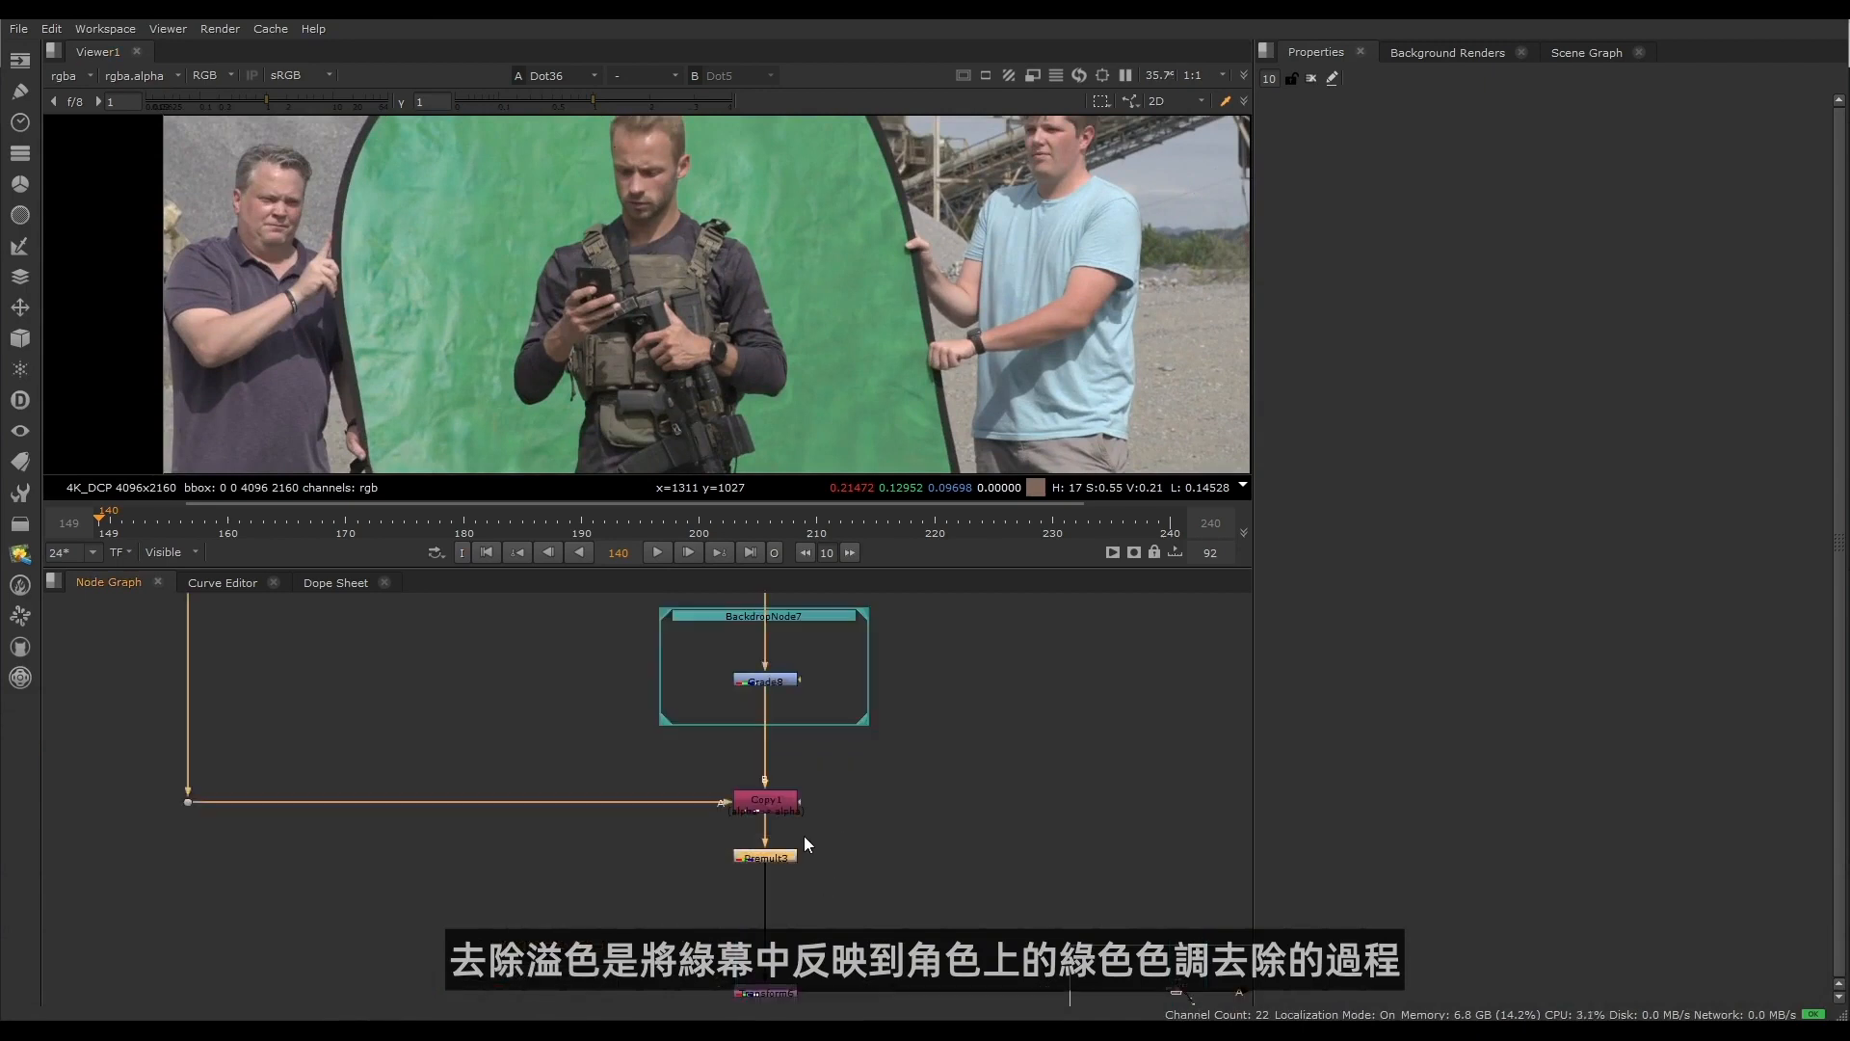
pyautogui.press('1')
pyautogui.scroll(5, 556, 247)
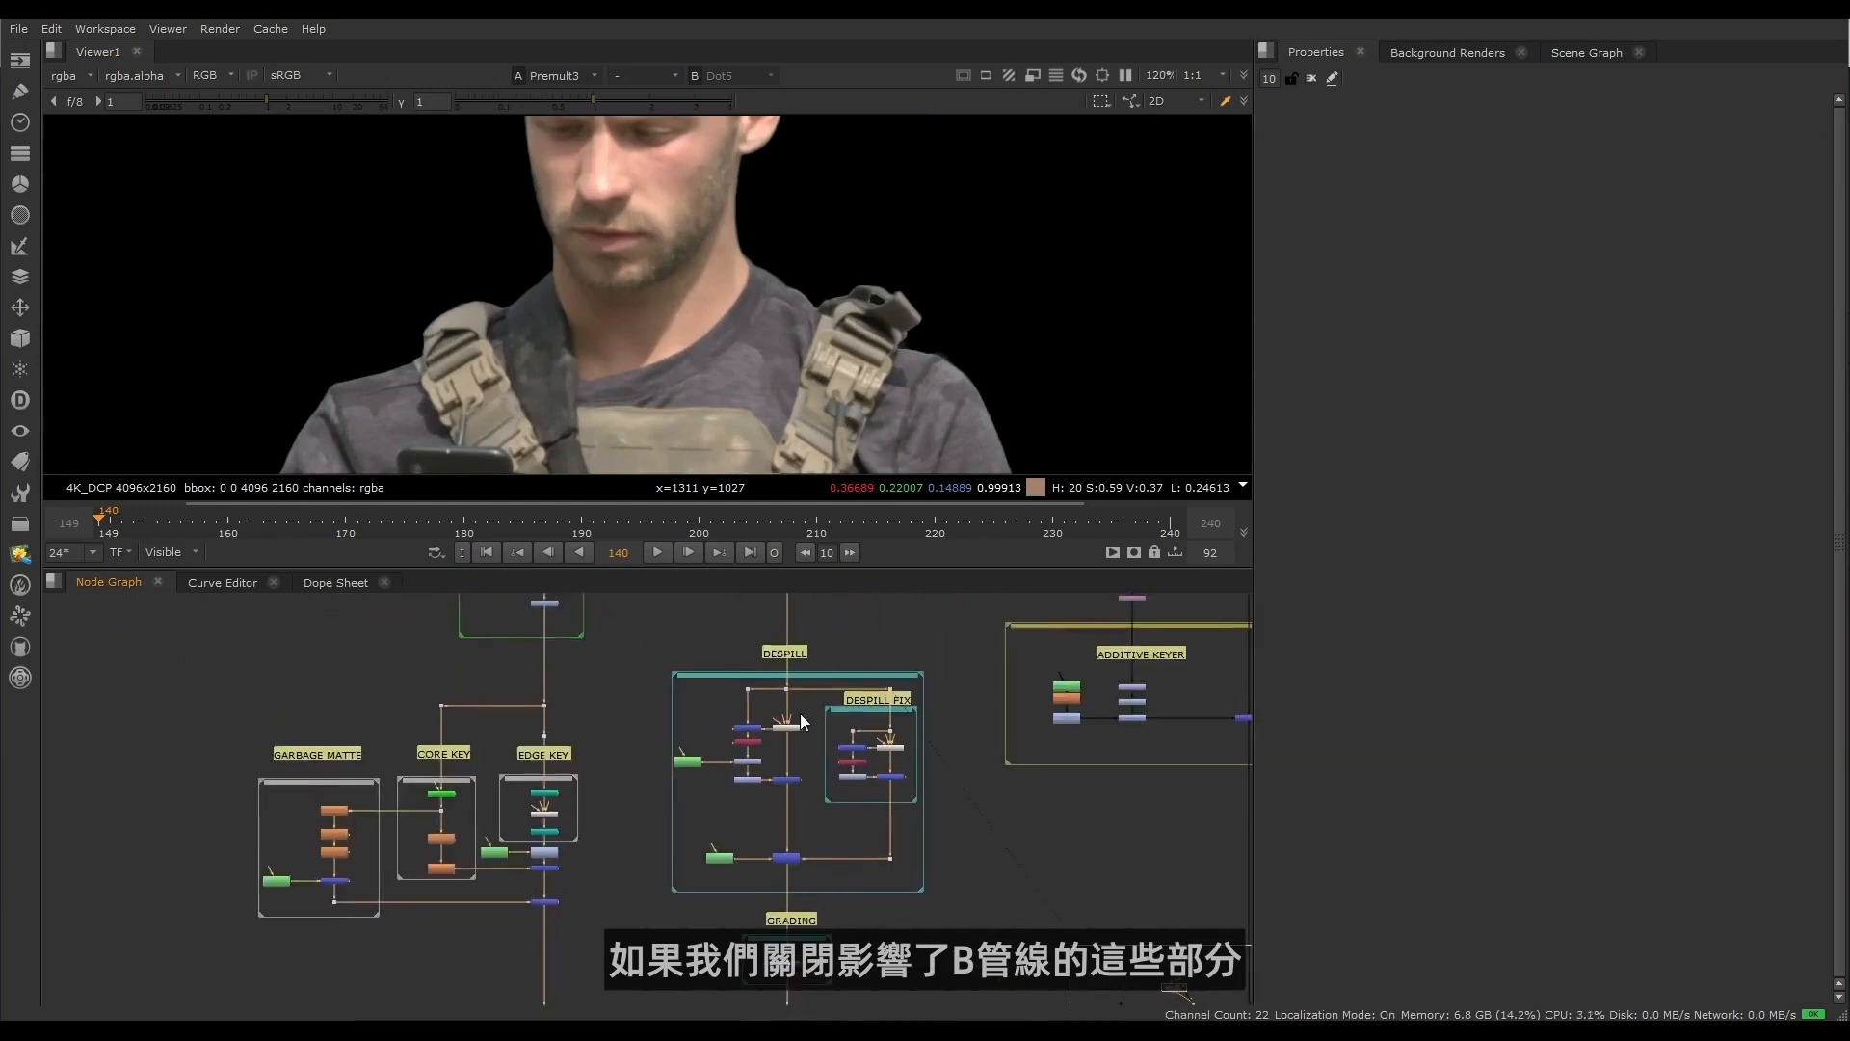
# Step: Disable the despill nodes on the main B pipe and examine the green spill on the character's face, vest and arms
pyautogui.moveTo(808, 708); pyautogui.dragTo(766, 983)
pyautogui.press('d')
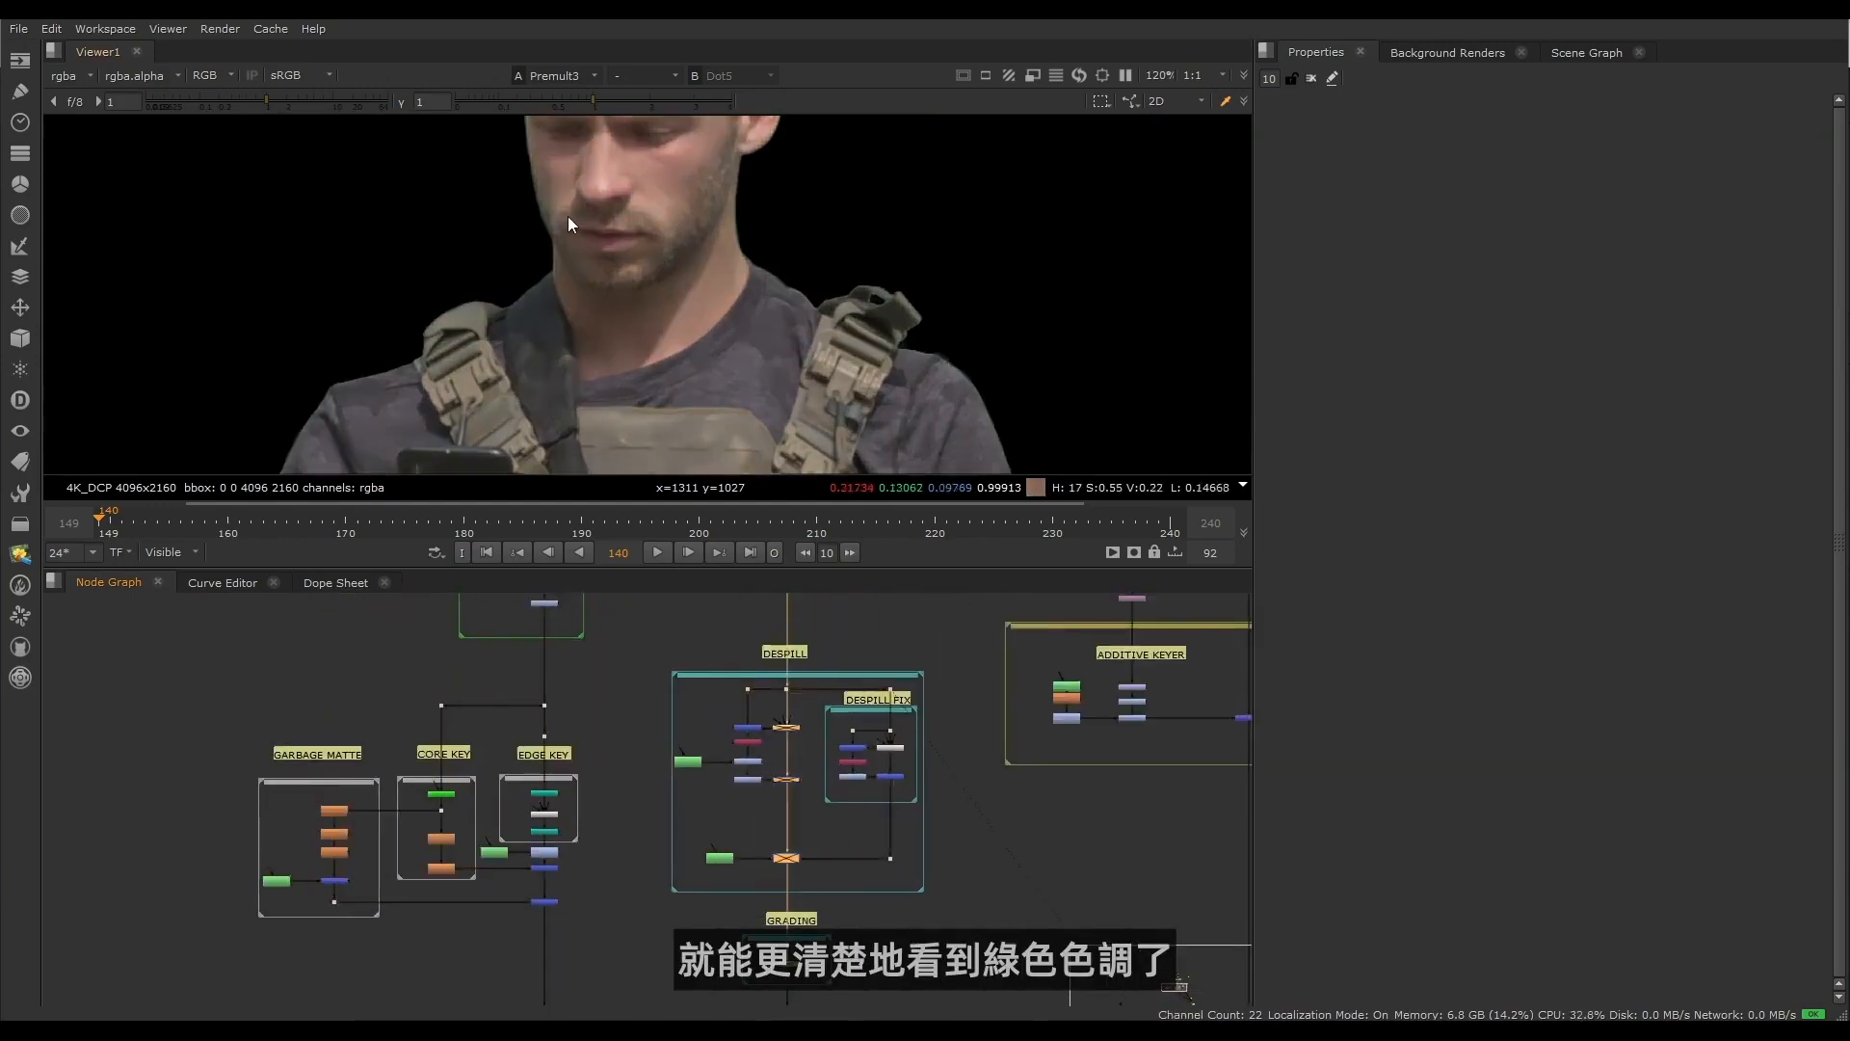
pyautogui.moveTo(569, 216); pyautogui.dragTo(565, 345, button='middle')
pyautogui.scroll(5, 534, 188)
pyautogui.scroll(-4, 954, 329)
pyautogui.moveTo(966, 448); pyautogui.dragTo(877, 209, button='middle')
pyautogui.scroll(6, 645, 707)
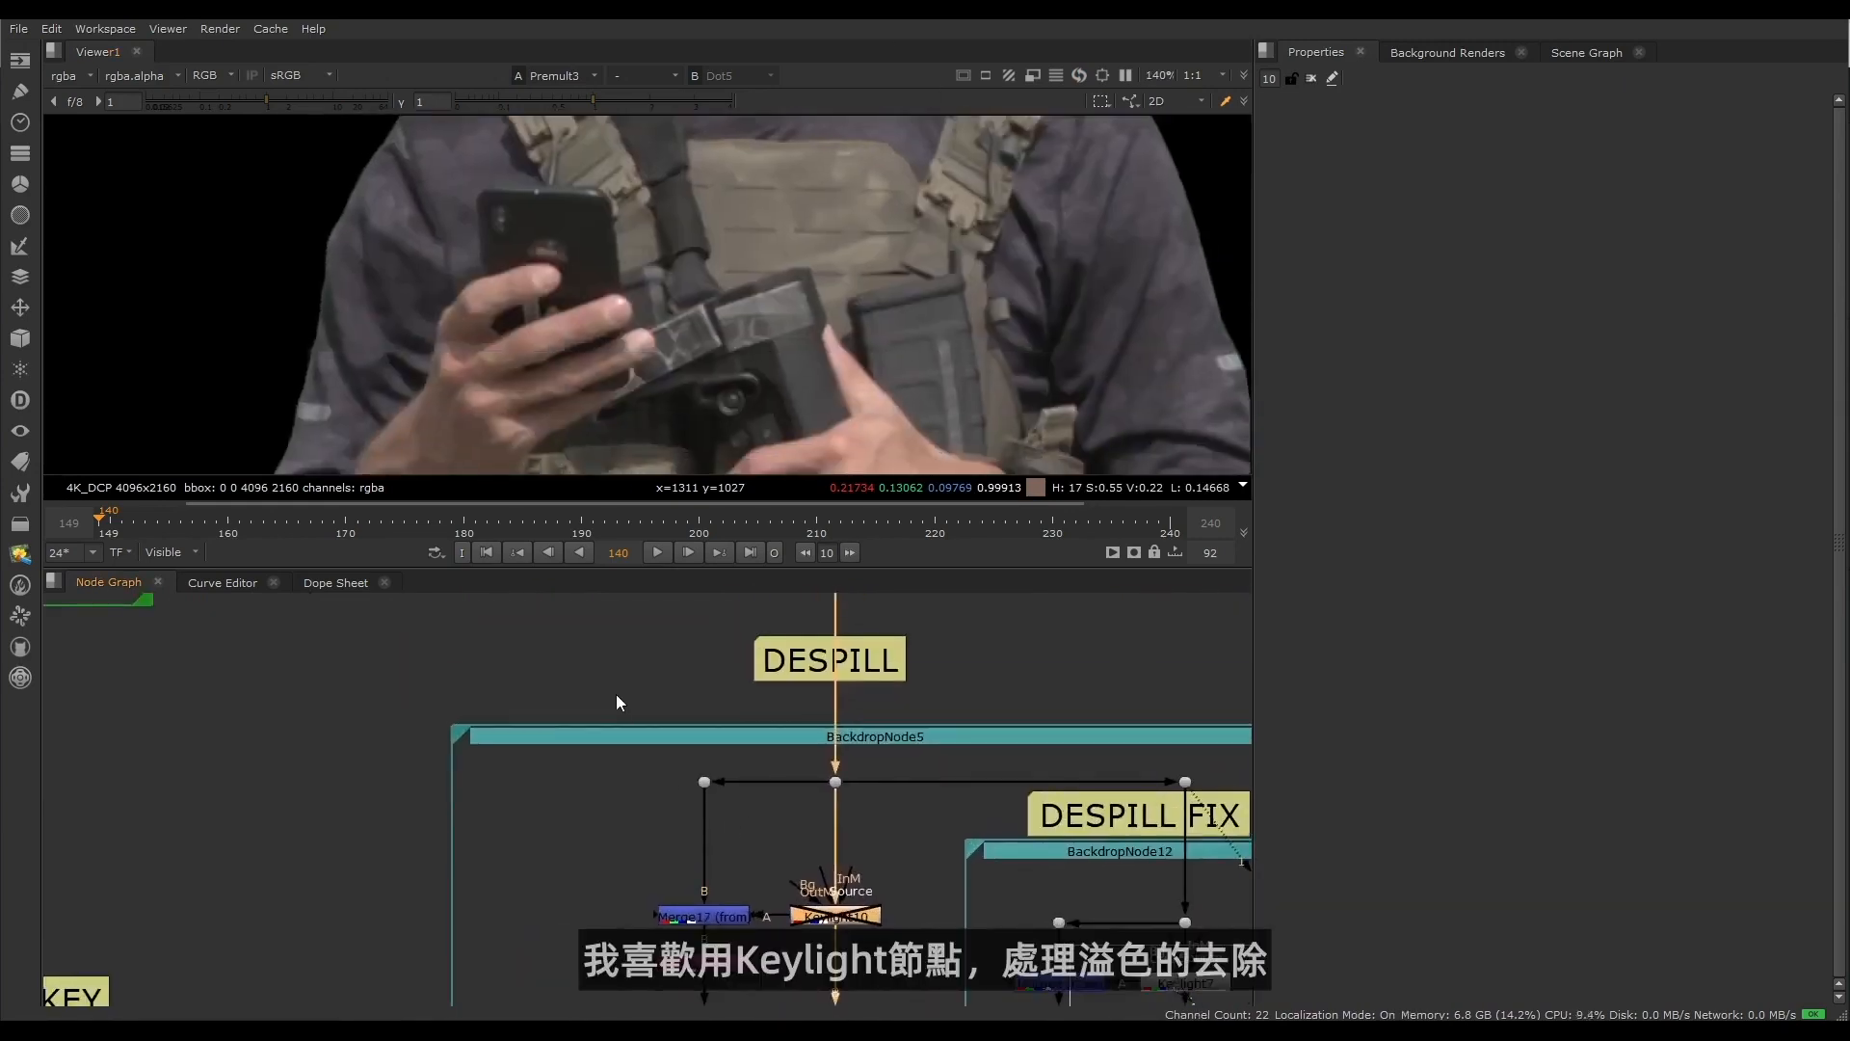
# Step: Add a new Keylight node, connect its Source input to the dot below the DESPILL label and view its output
pyautogui.click(350, 817)
pyautogui.press('Tab')
pyautogui.write('key')
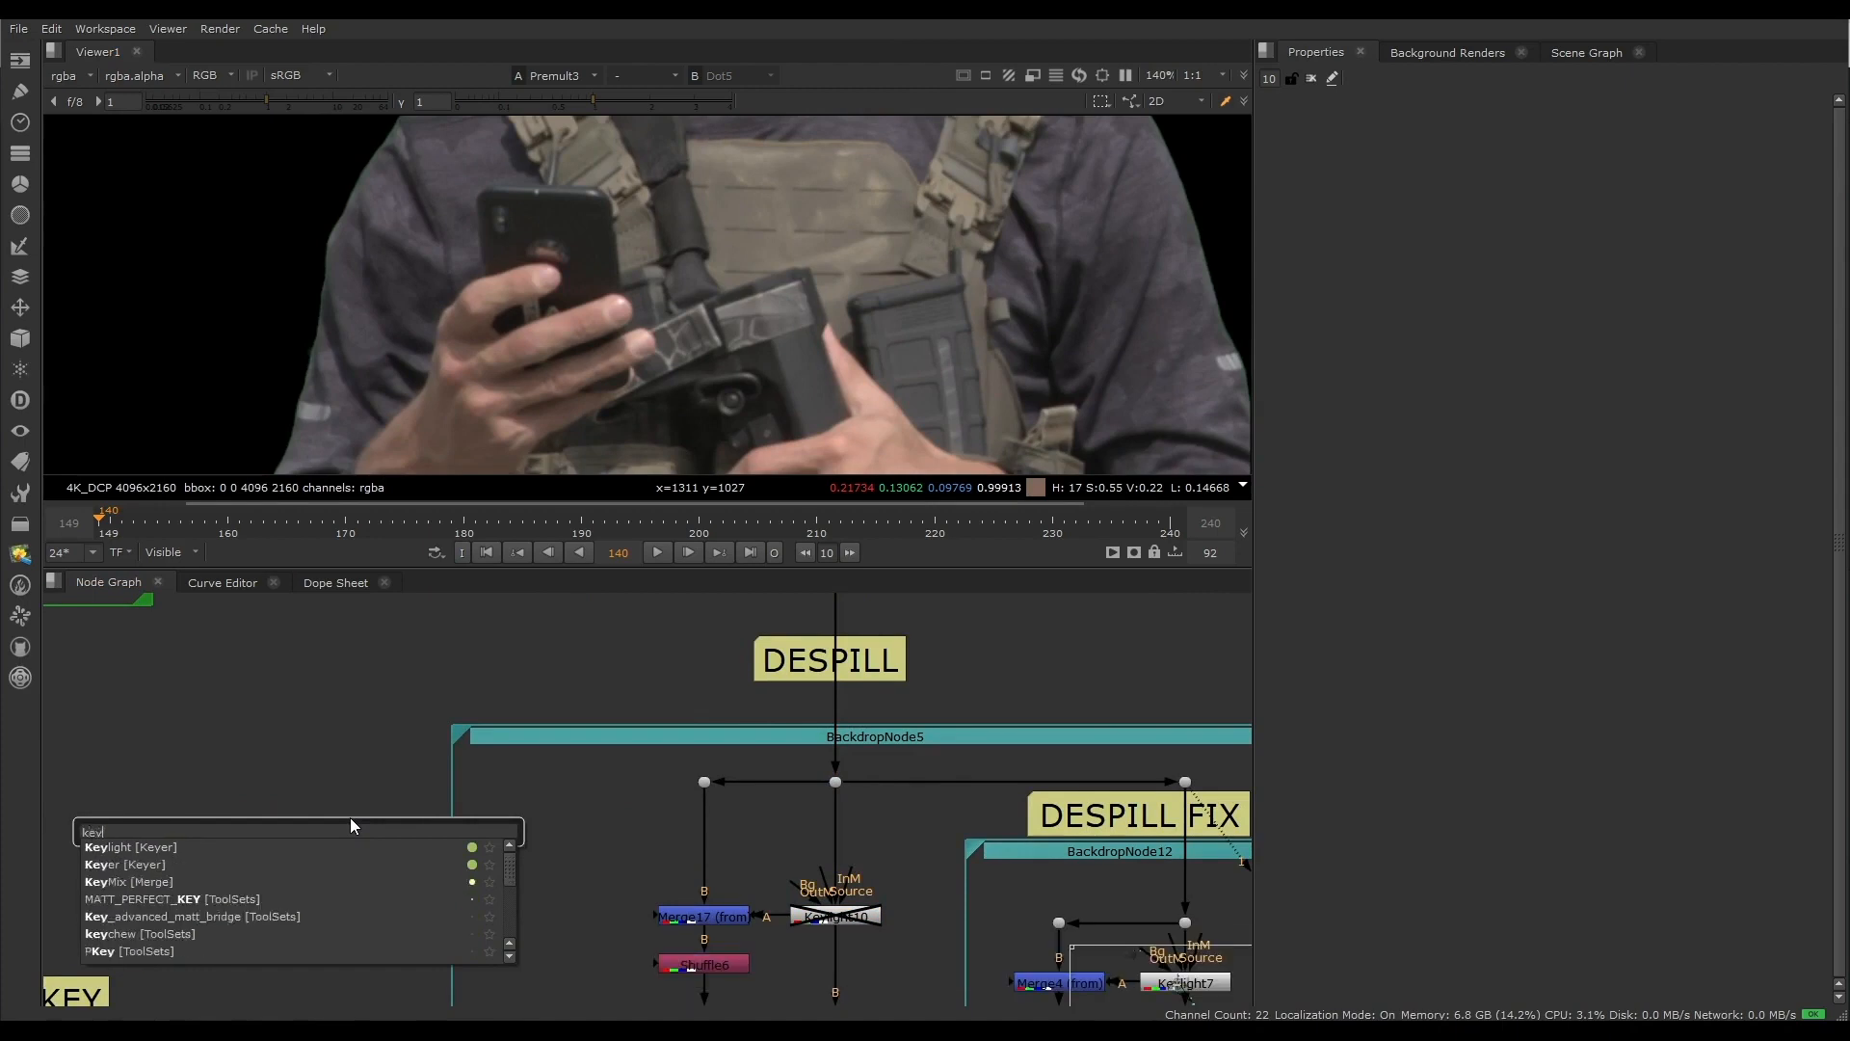
pyautogui.write('light')
pyautogui.click(248, 852)
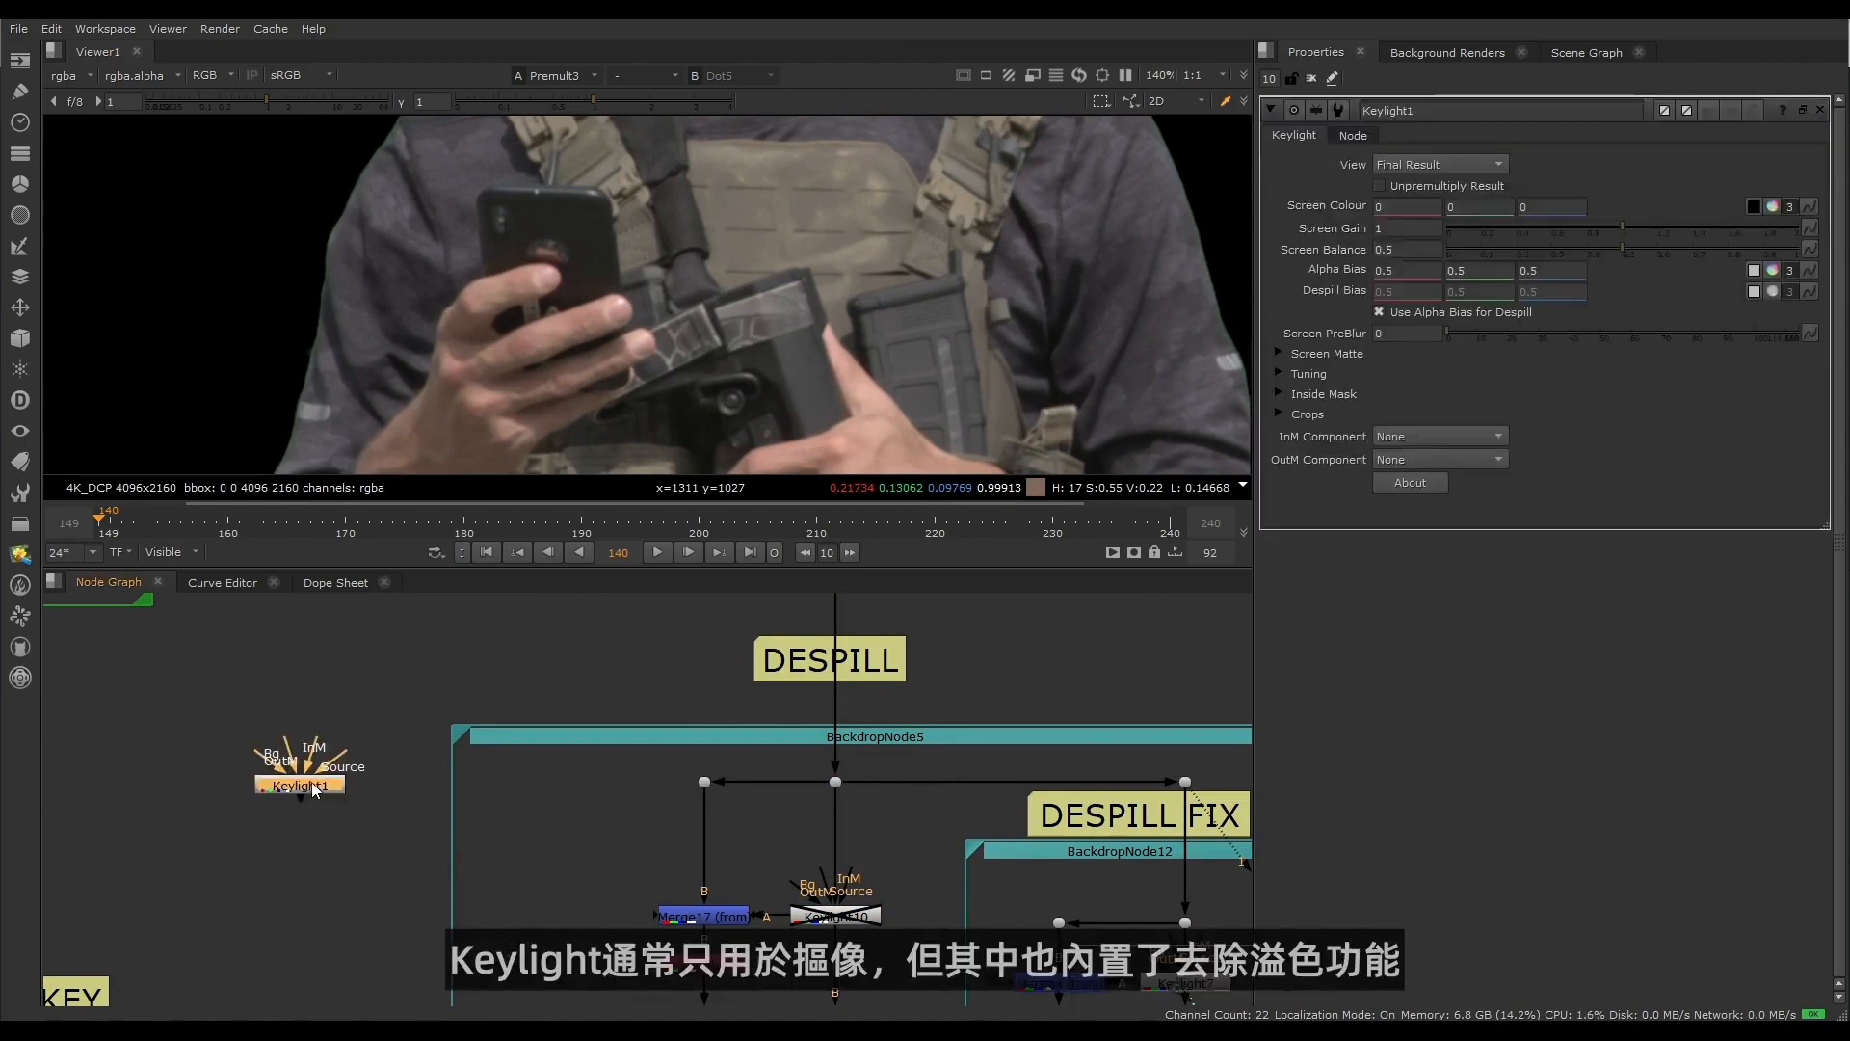
pyautogui.moveTo(311, 782); pyautogui.dragTo(835, 783)
pyautogui.press('1')
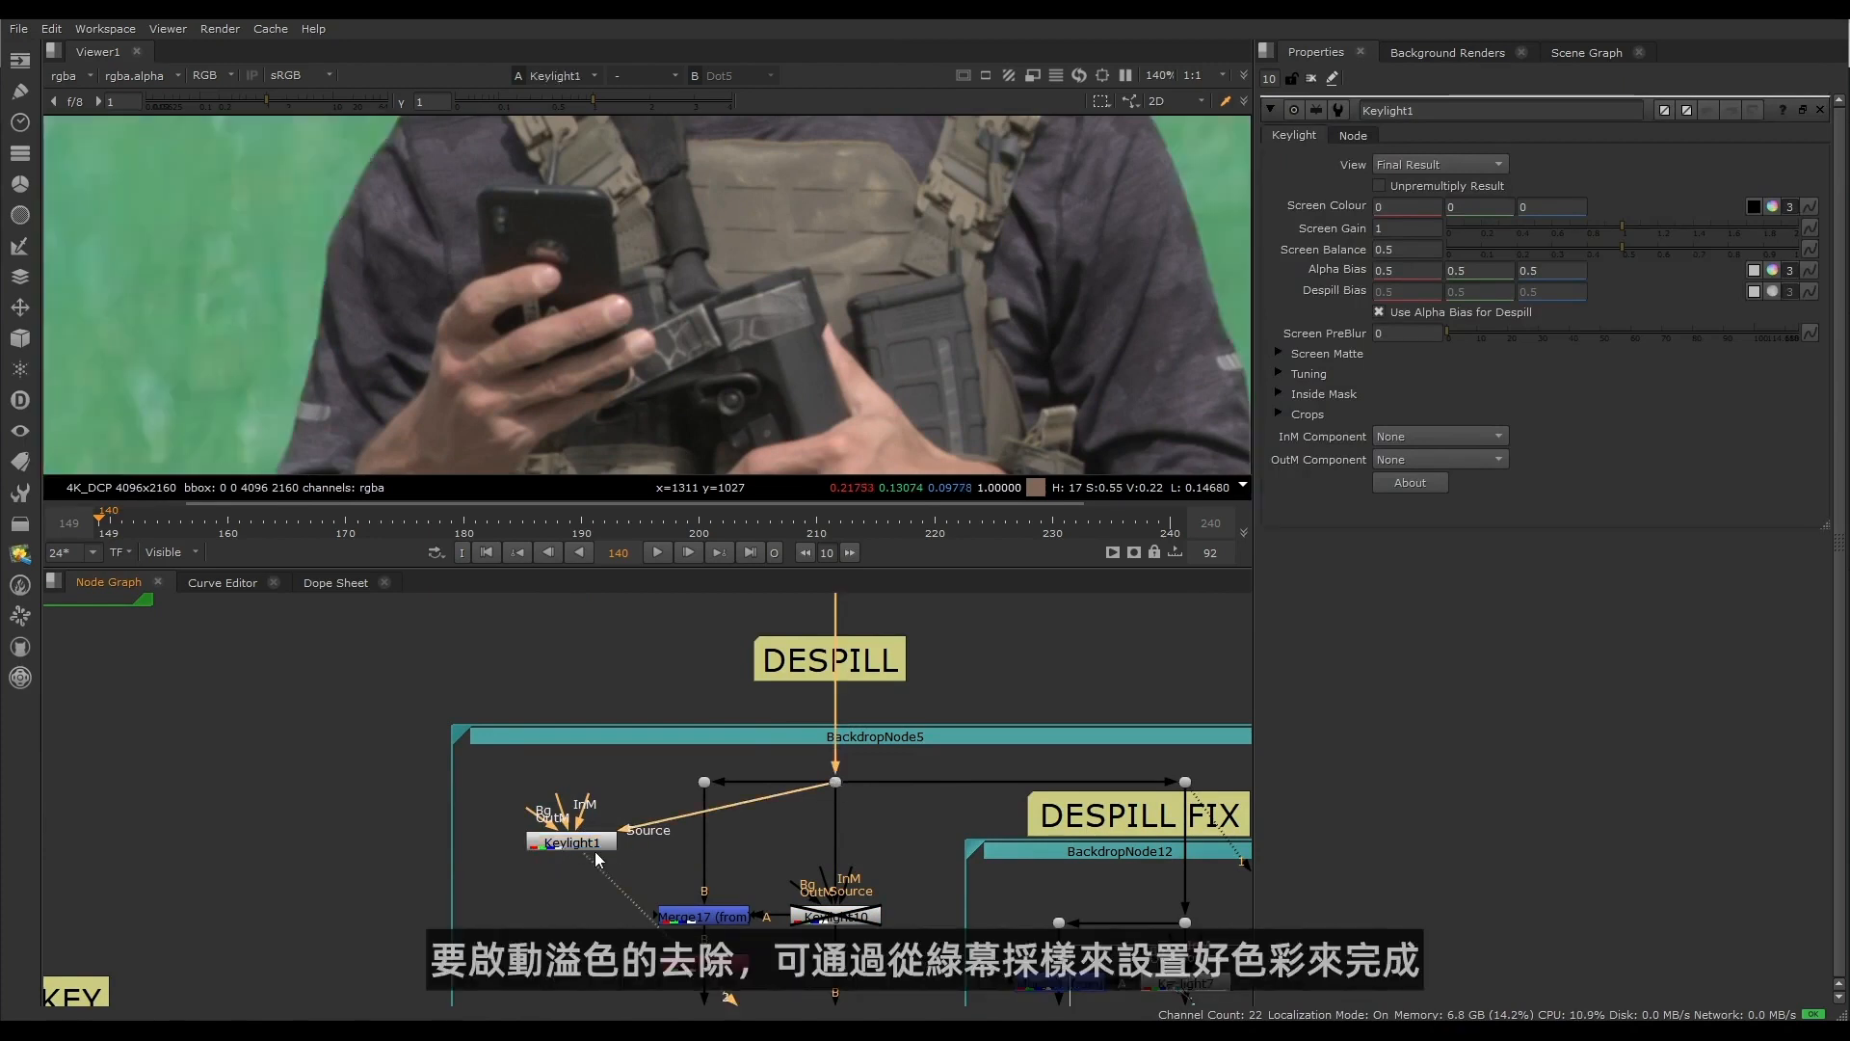
# Step: Sample the green screen beside the character as Keylight1's Screen Colour, and disable the node briefly to compare the character with and without it
pyautogui.click(594, 852)
pyautogui.click(1754, 206)
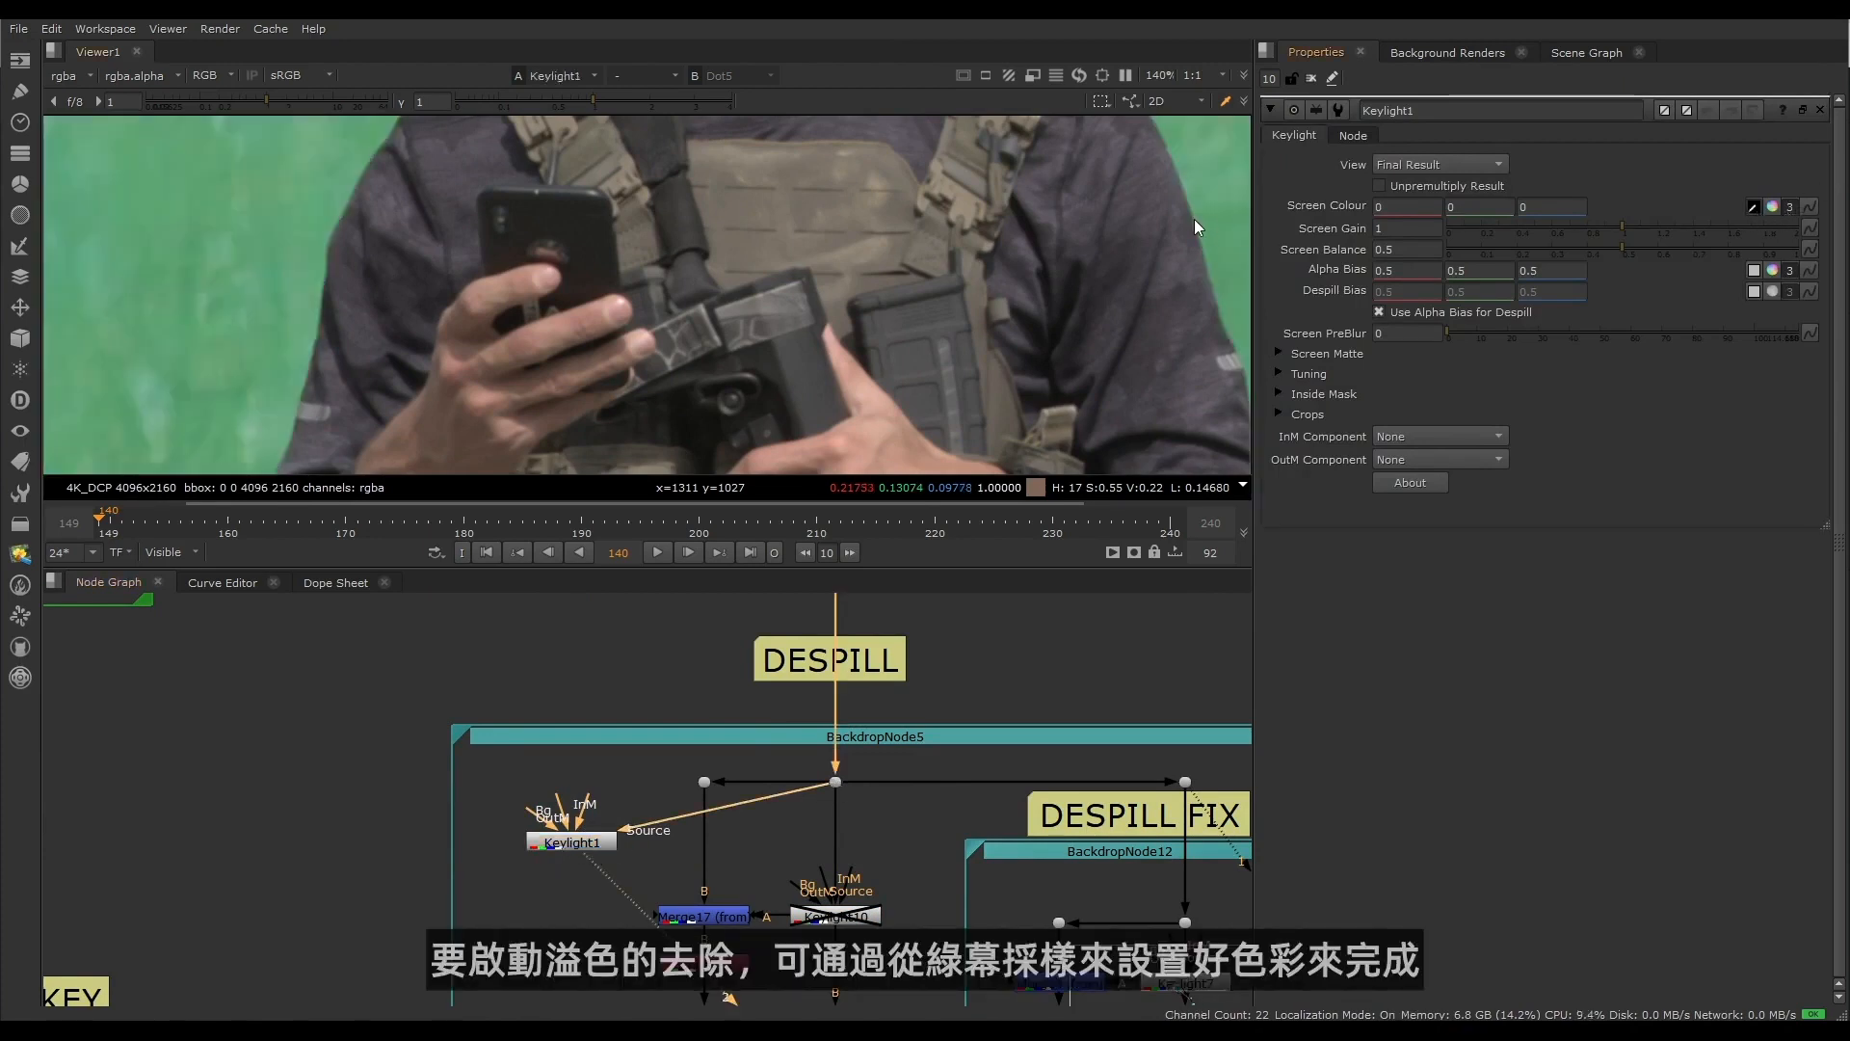
pyautogui.keyDown('ctrl'); pyautogui.click(1177, 156); pyautogui.keyUp('ctrl')
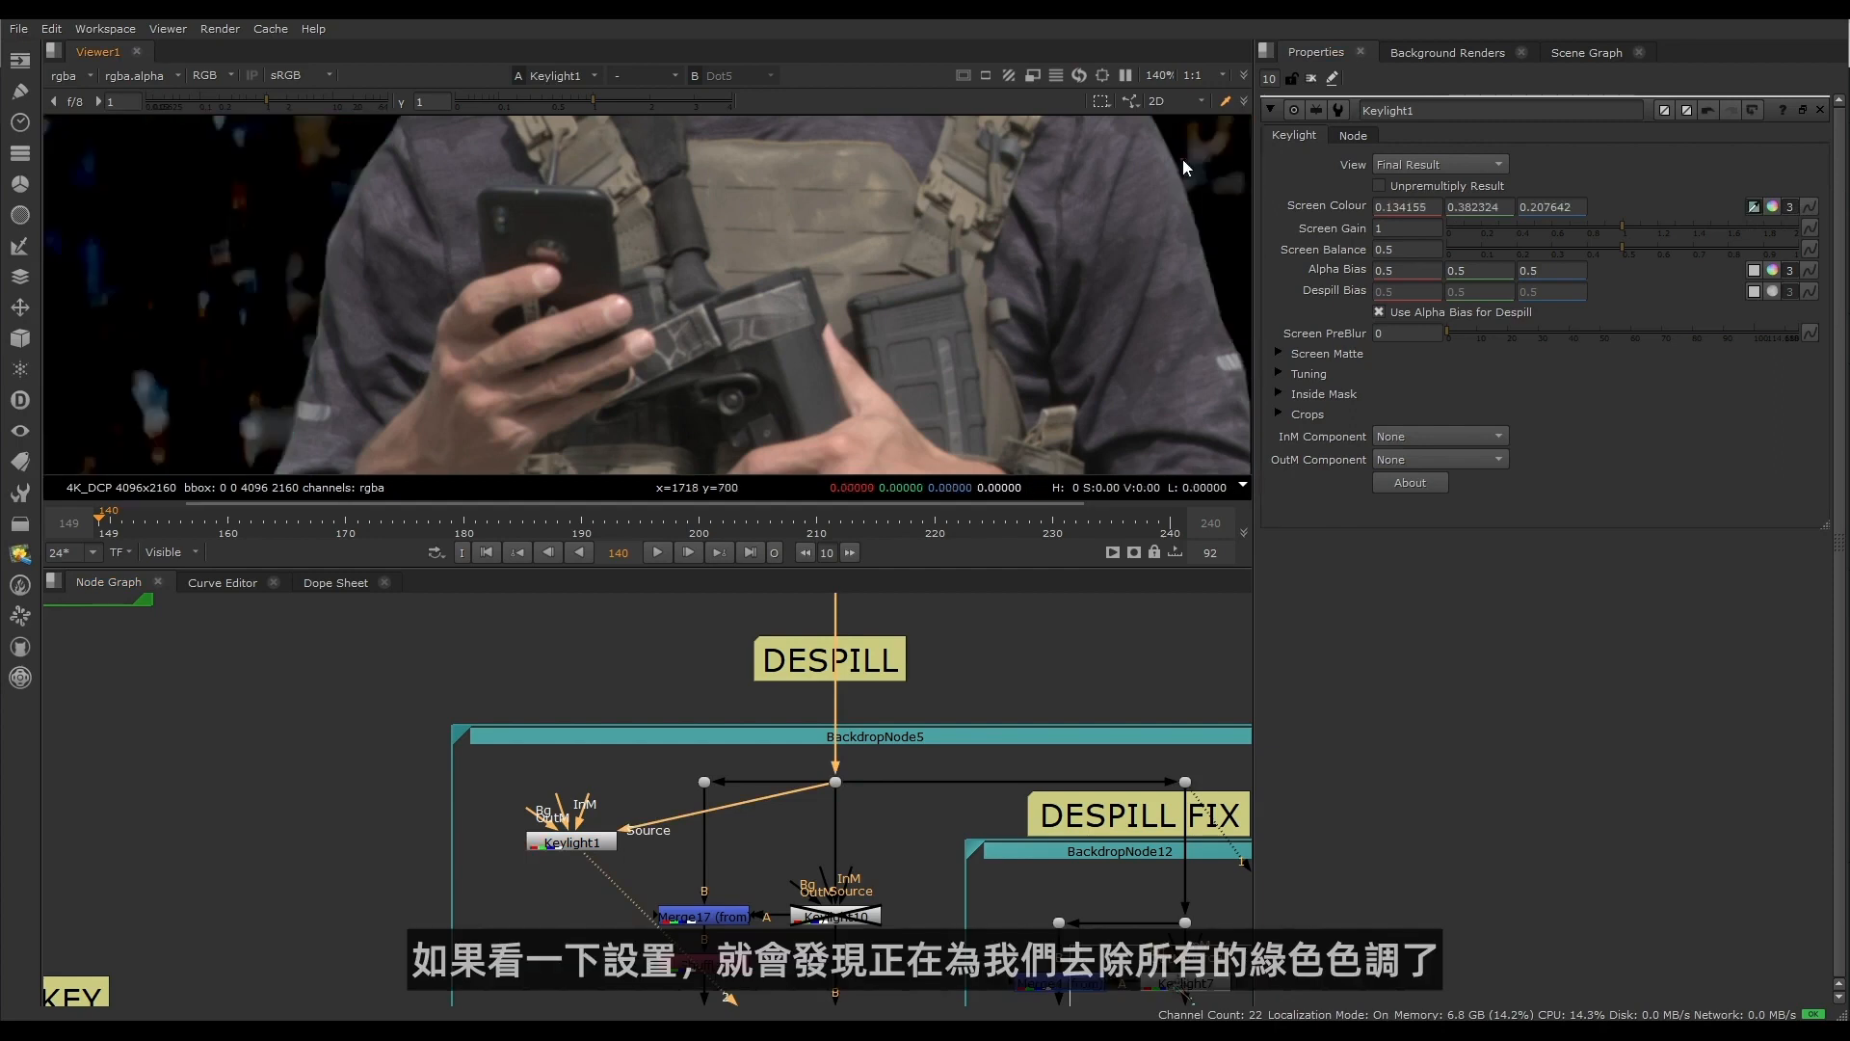
pyautogui.click(570, 844)
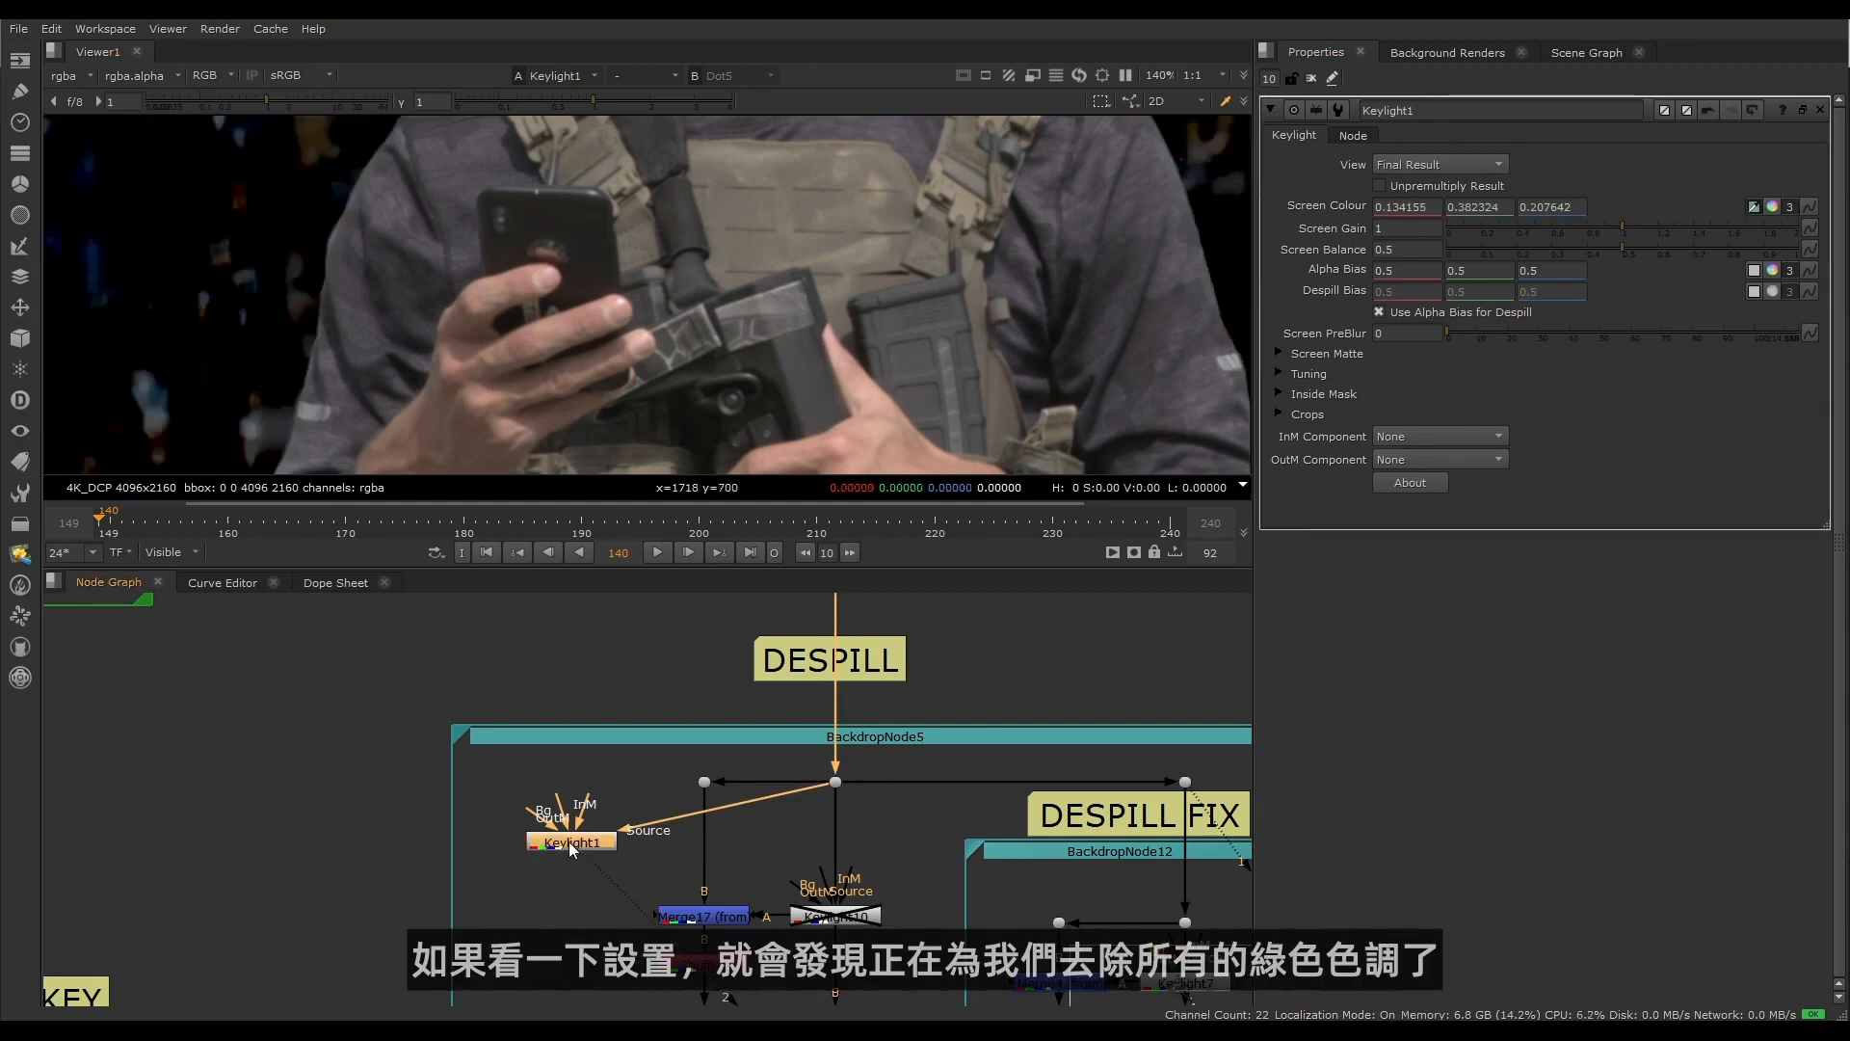
pyautogui.scroll(3, 386, 174)
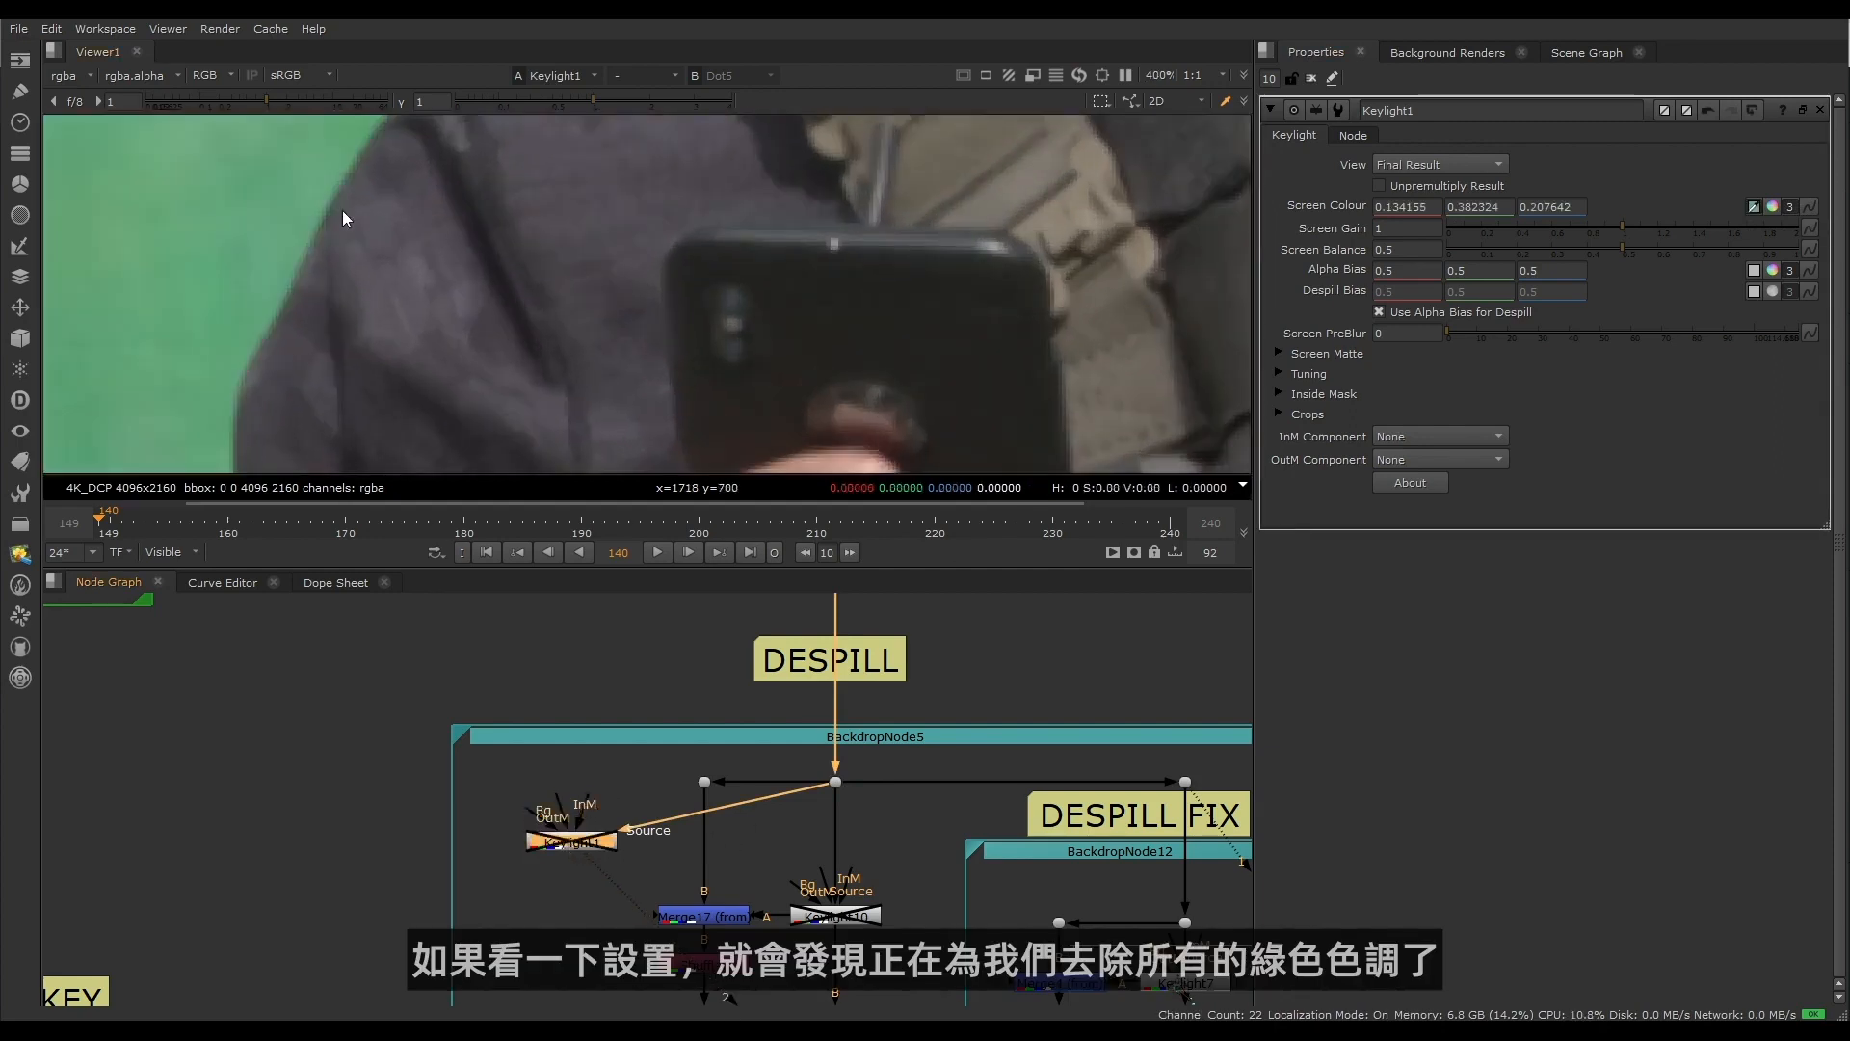
# Step: Feed Keylight1's output into the Copy node above Premult3 and inspect the premultiplied character's face up close
pyautogui.scroll(-4, 682, 210)
pyautogui.moveTo(682, 210); pyautogui.dragTo(427, 438, button='middle')
pyautogui.scroll(4, 471, 128)
pyautogui.moveTo(470, 128); pyautogui.dragTo(557, 257, button='middle')
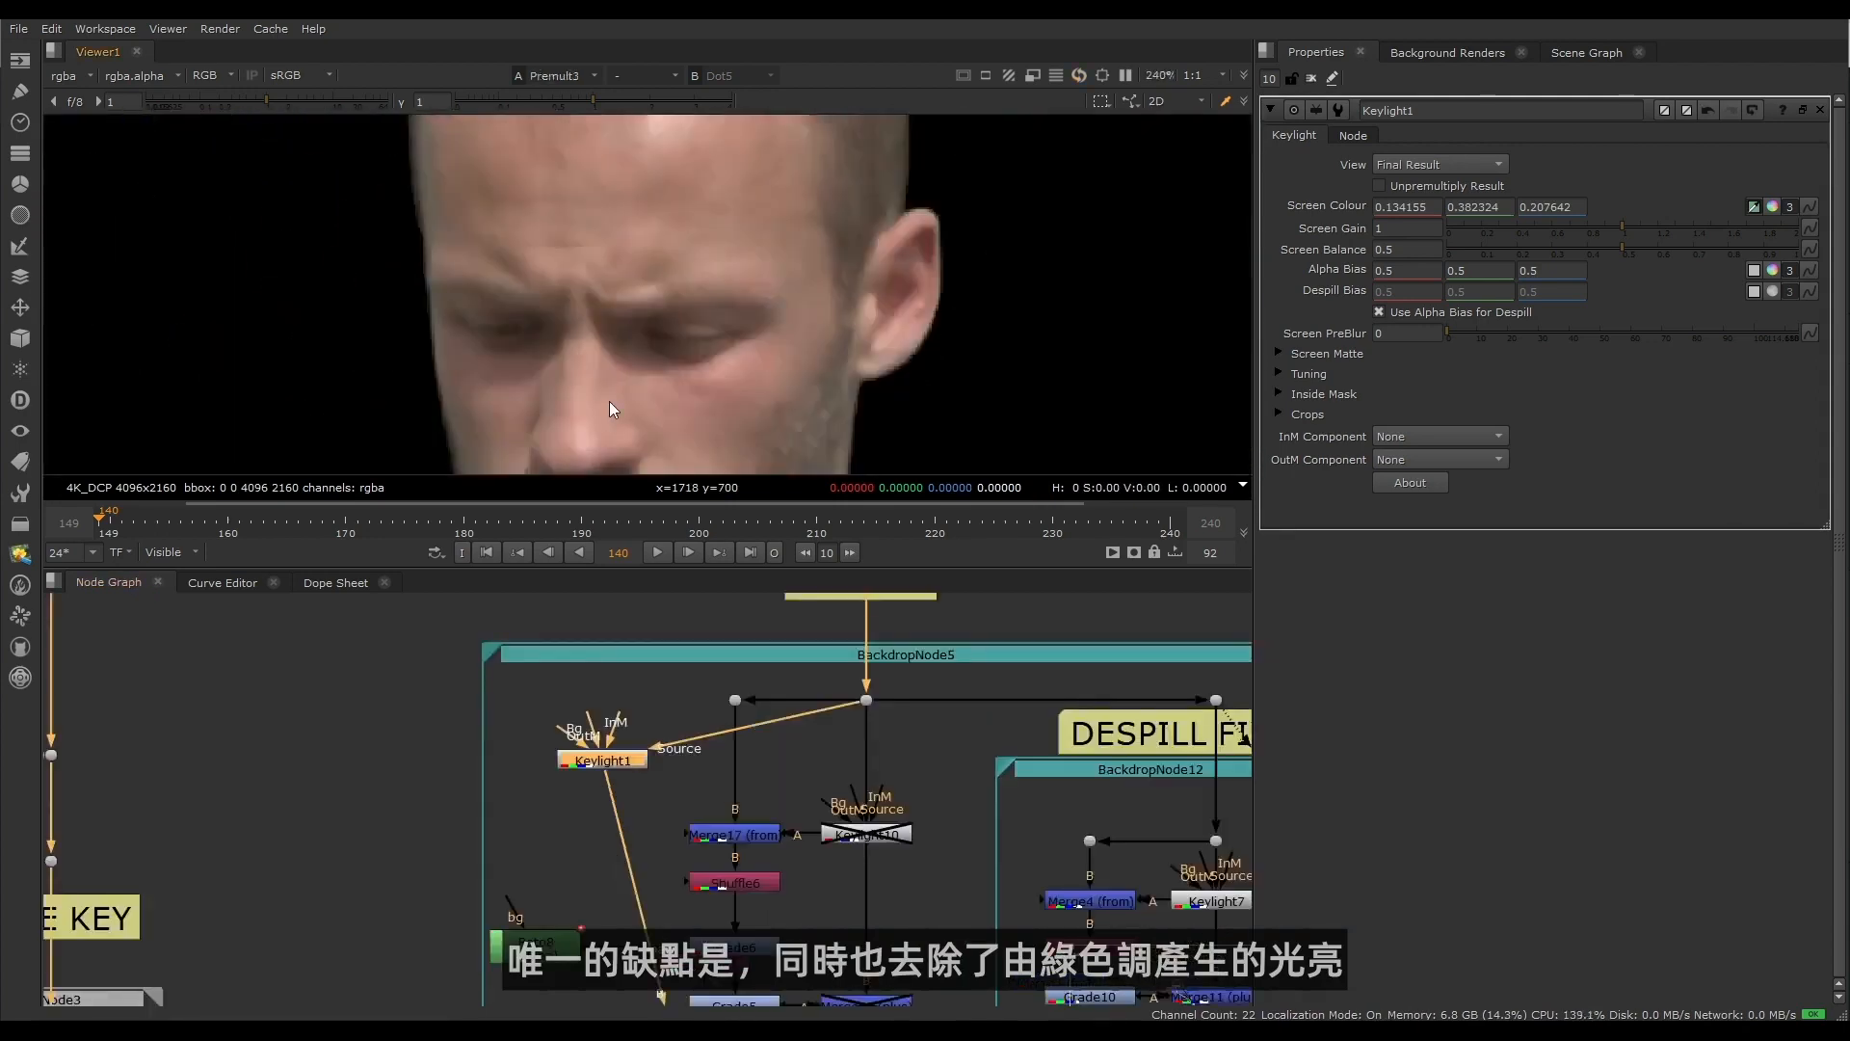
pyautogui.moveTo(609, 401); pyautogui.dragTo(668, 169, button='middle')
pyautogui.scroll(5, 725, 304)
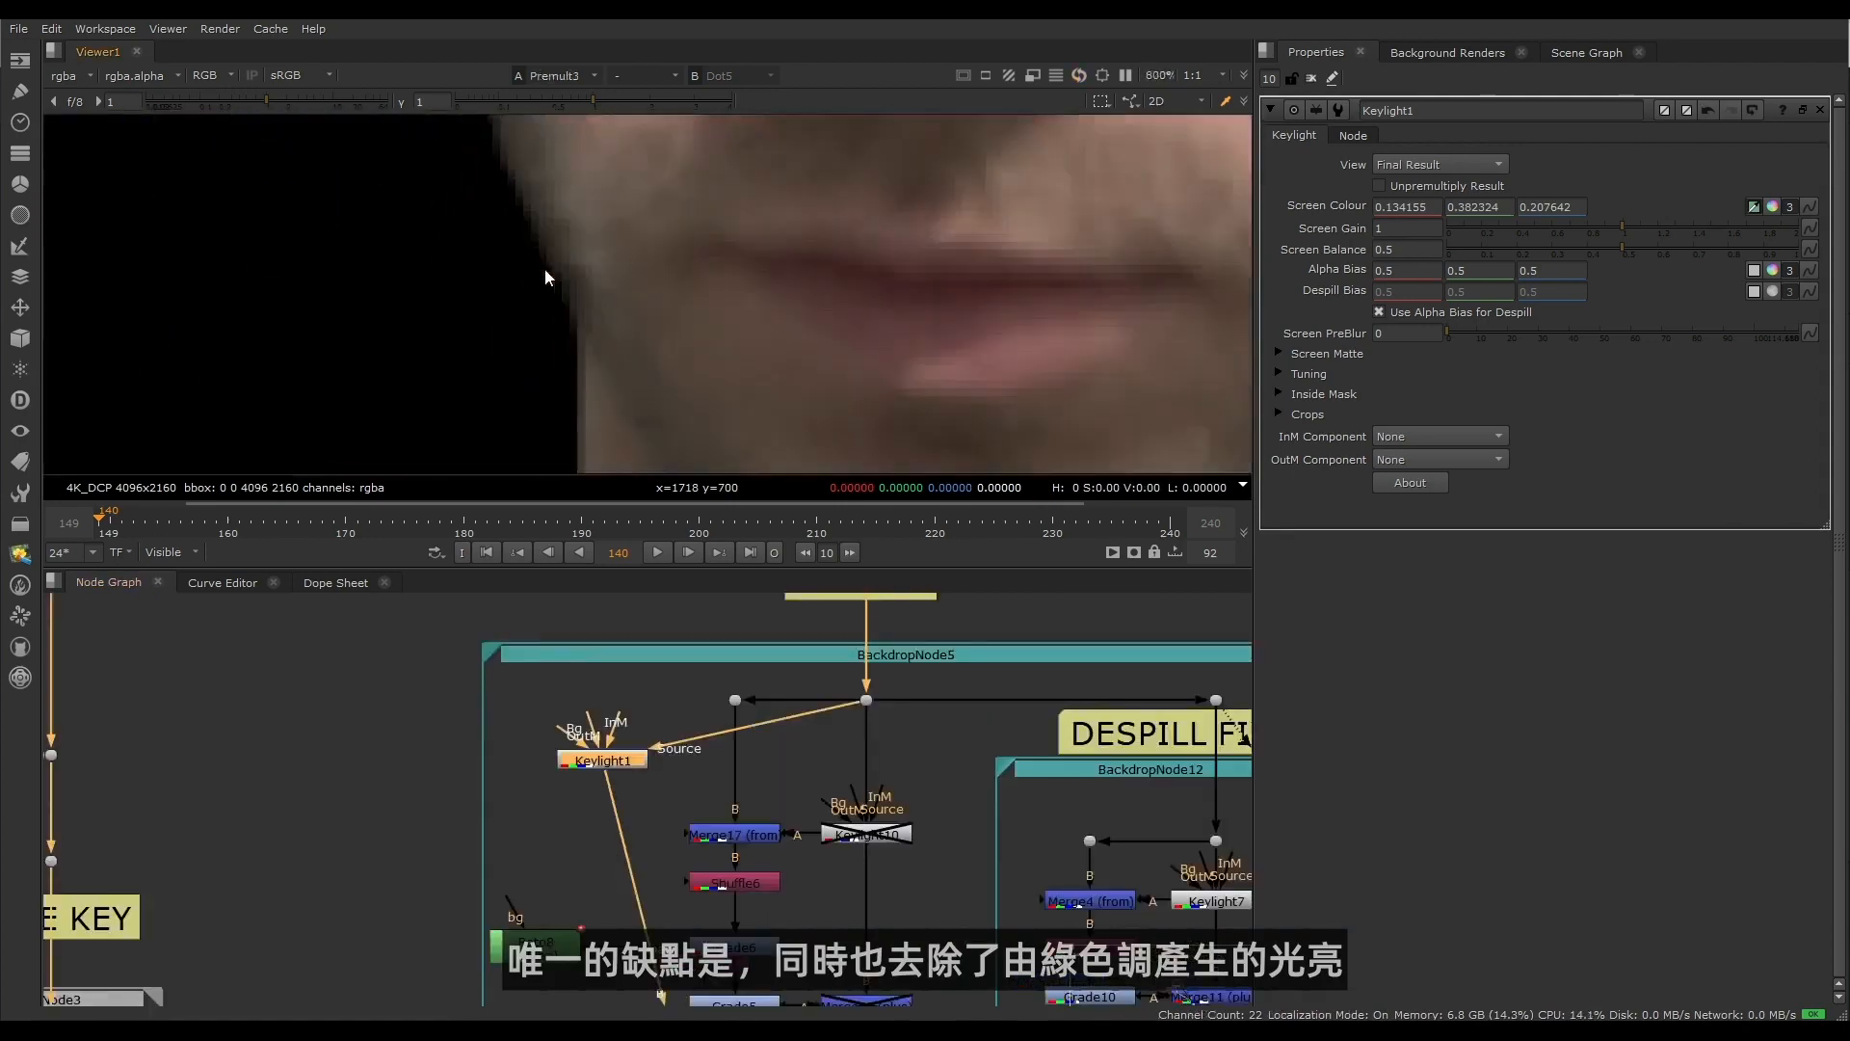
# Step: Toggle Keylight1 off and on repeatedly to compare the brightness of the face and vest with and without despill
pyautogui.press('d')
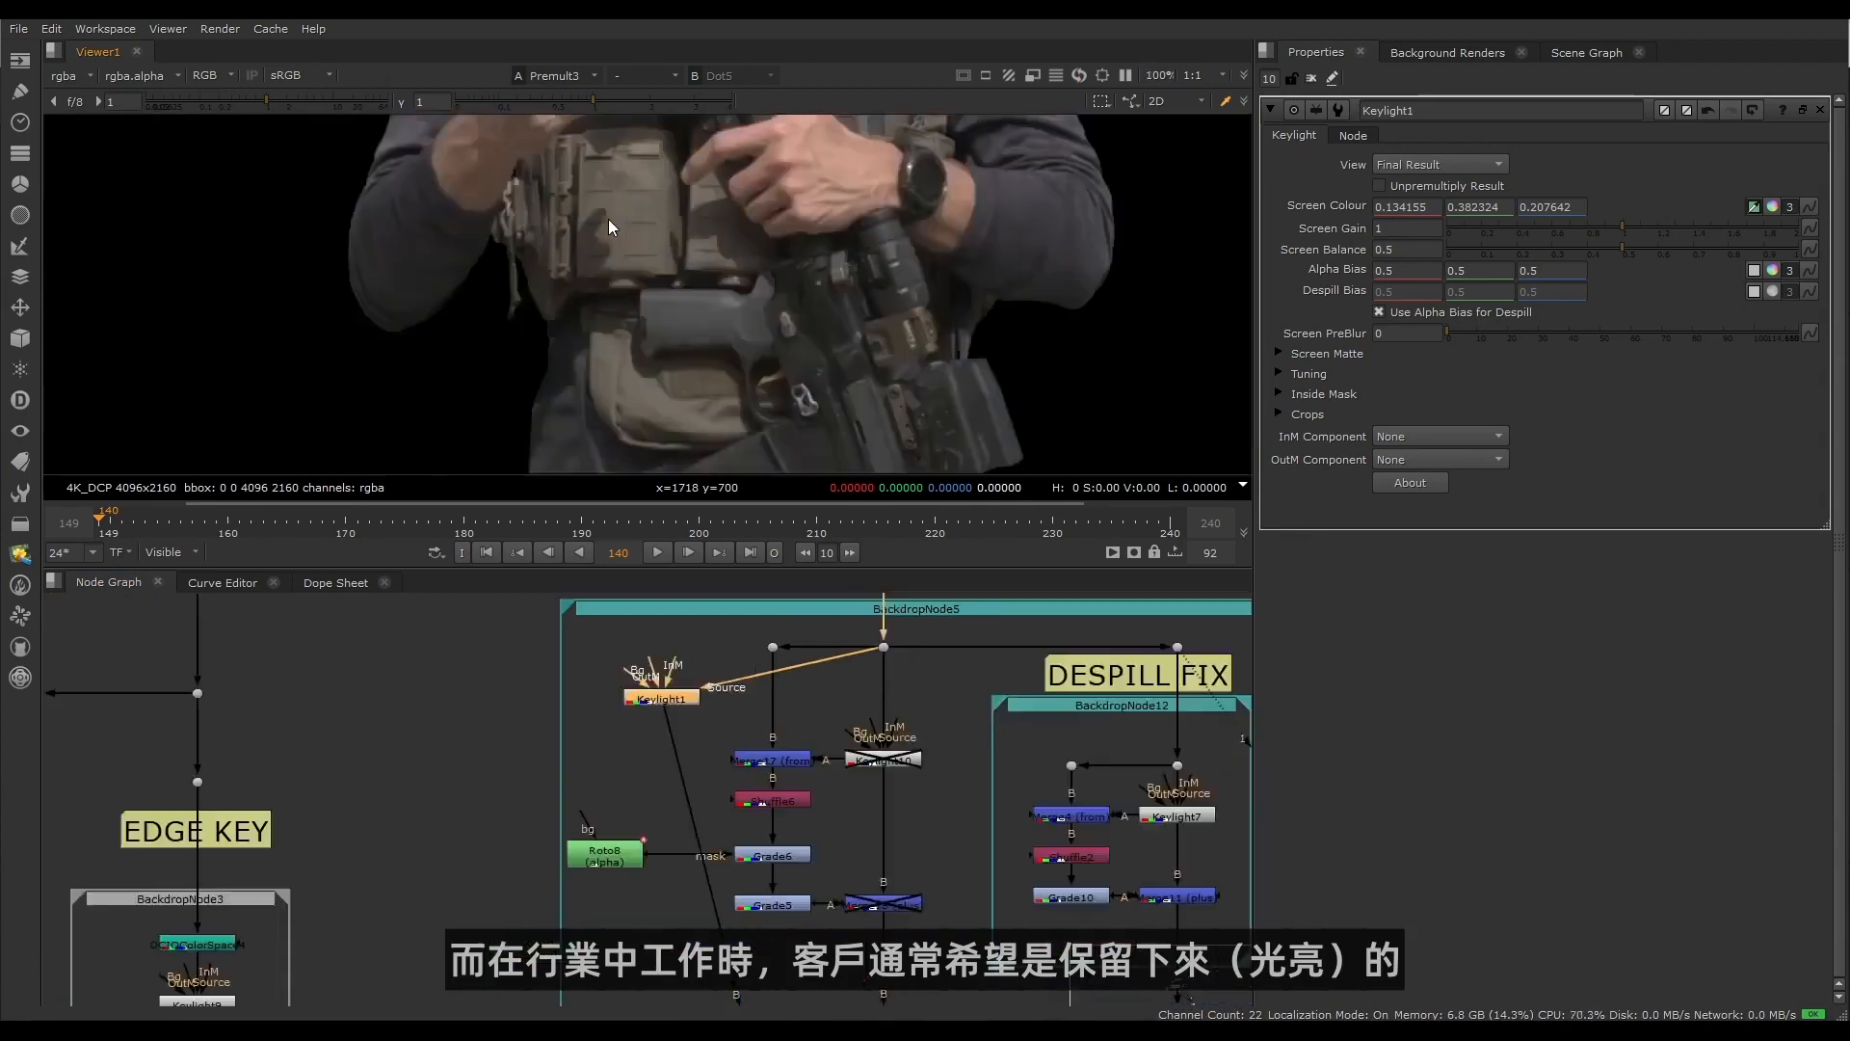
pyautogui.scroll(3, 609, 218)
pyautogui.scroll(3, 609, 270)
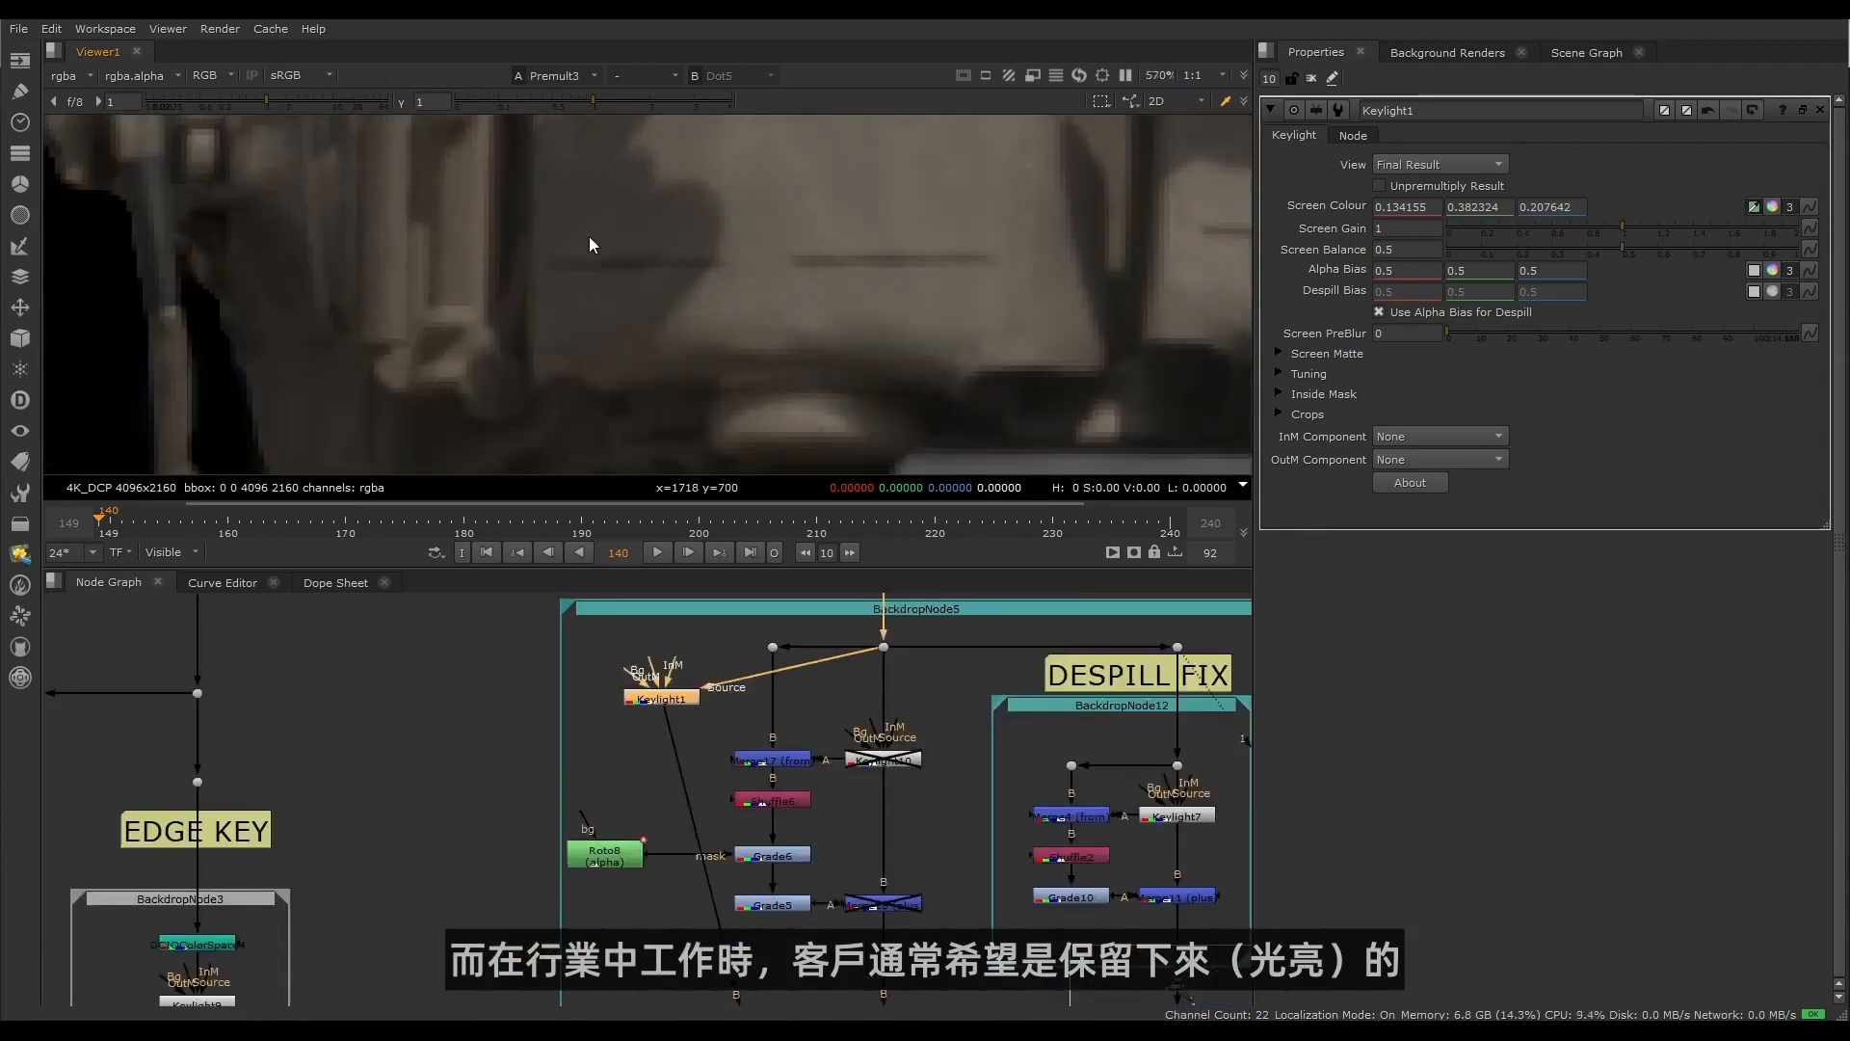
pyautogui.moveTo(586, 649); pyautogui.dragTo(722, 738)
pyautogui.press('d')
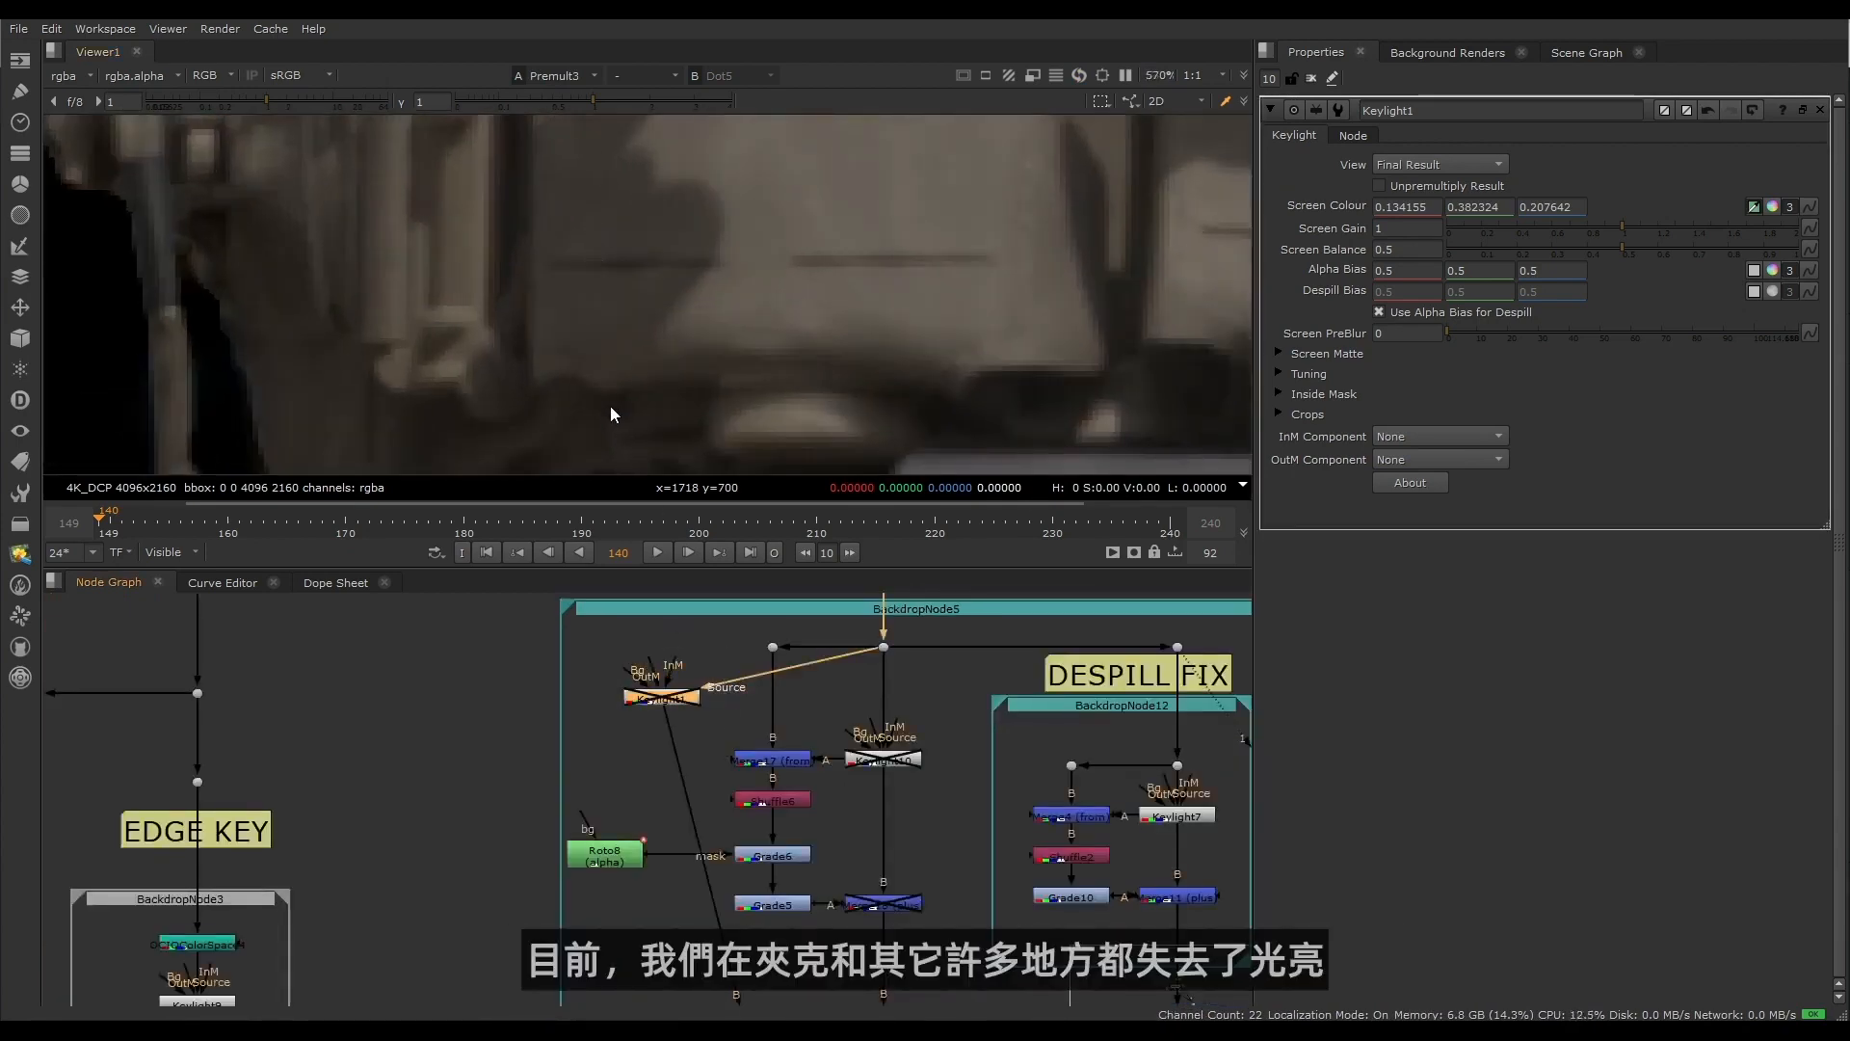
pyautogui.press('d')
pyautogui.press('d')
pyautogui.press('d')
pyautogui.press('d')
pyautogui.press('d')
pyautogui.press('d')
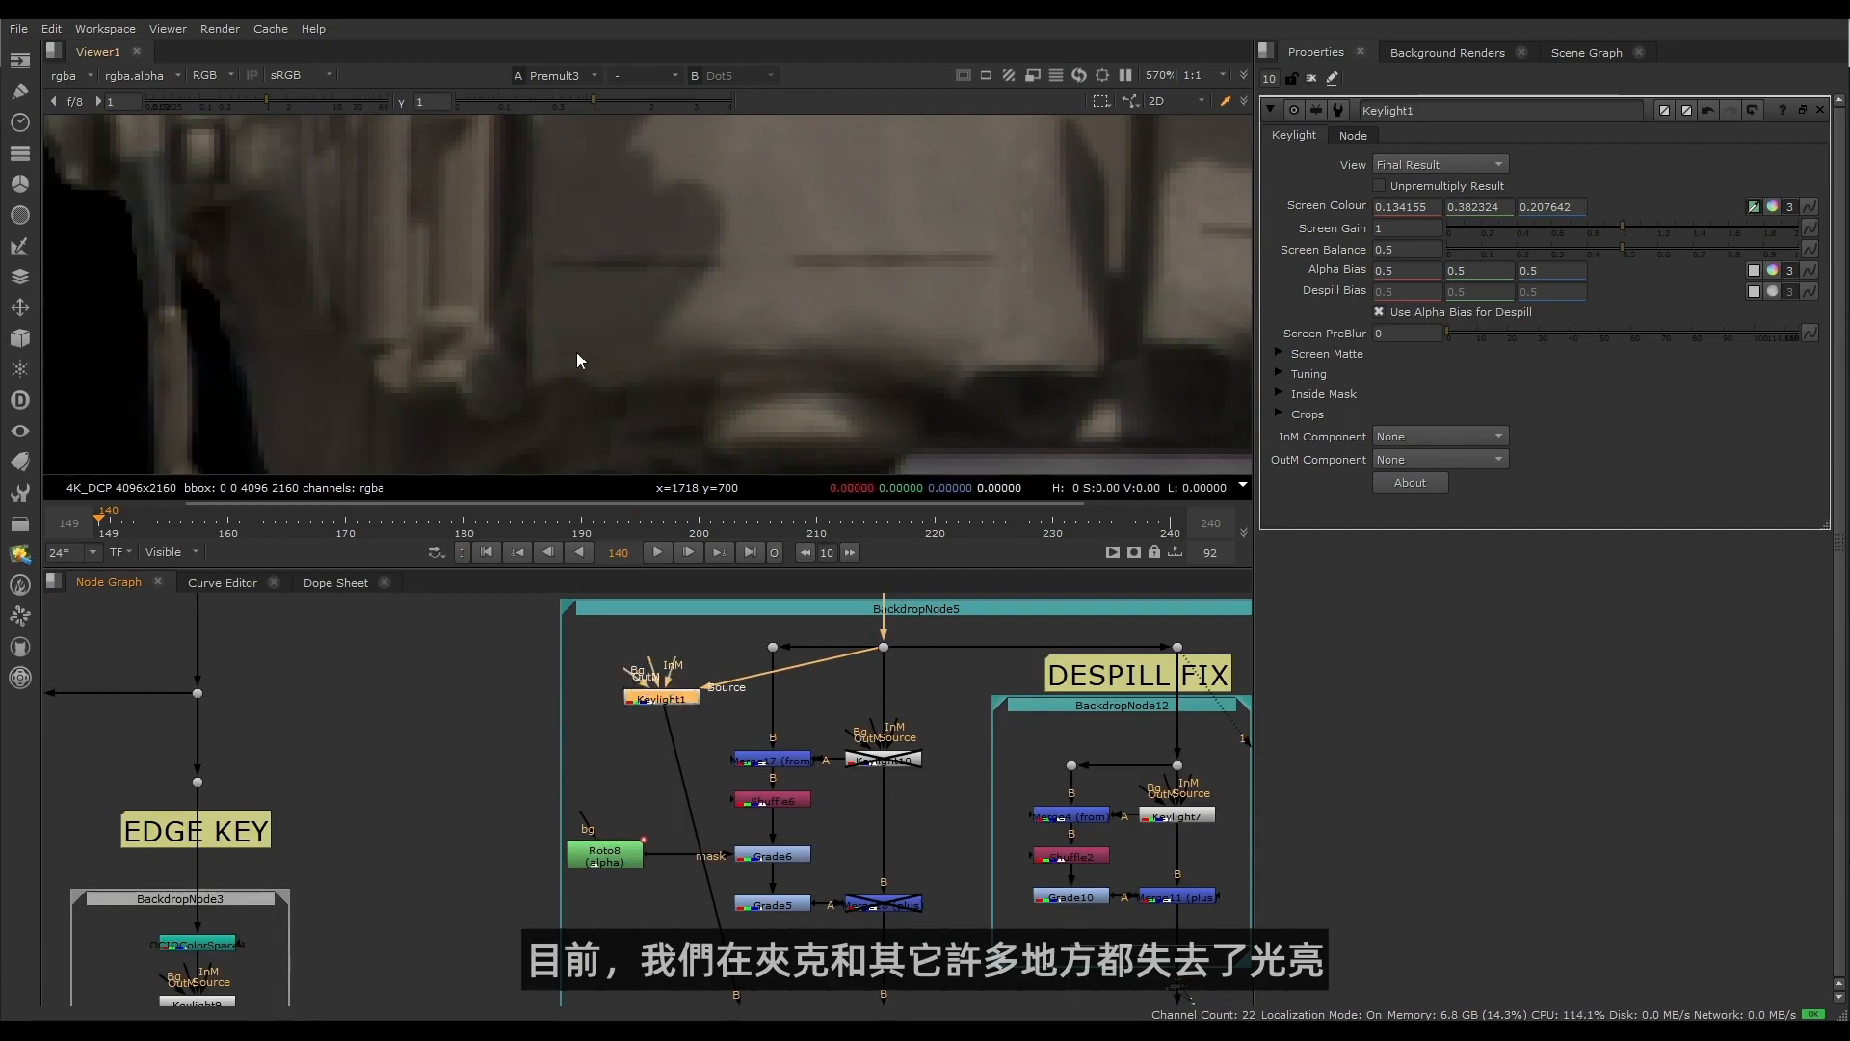
pyautogui.press('d')
pyautogui.press('d')
pyautogui.press('d')
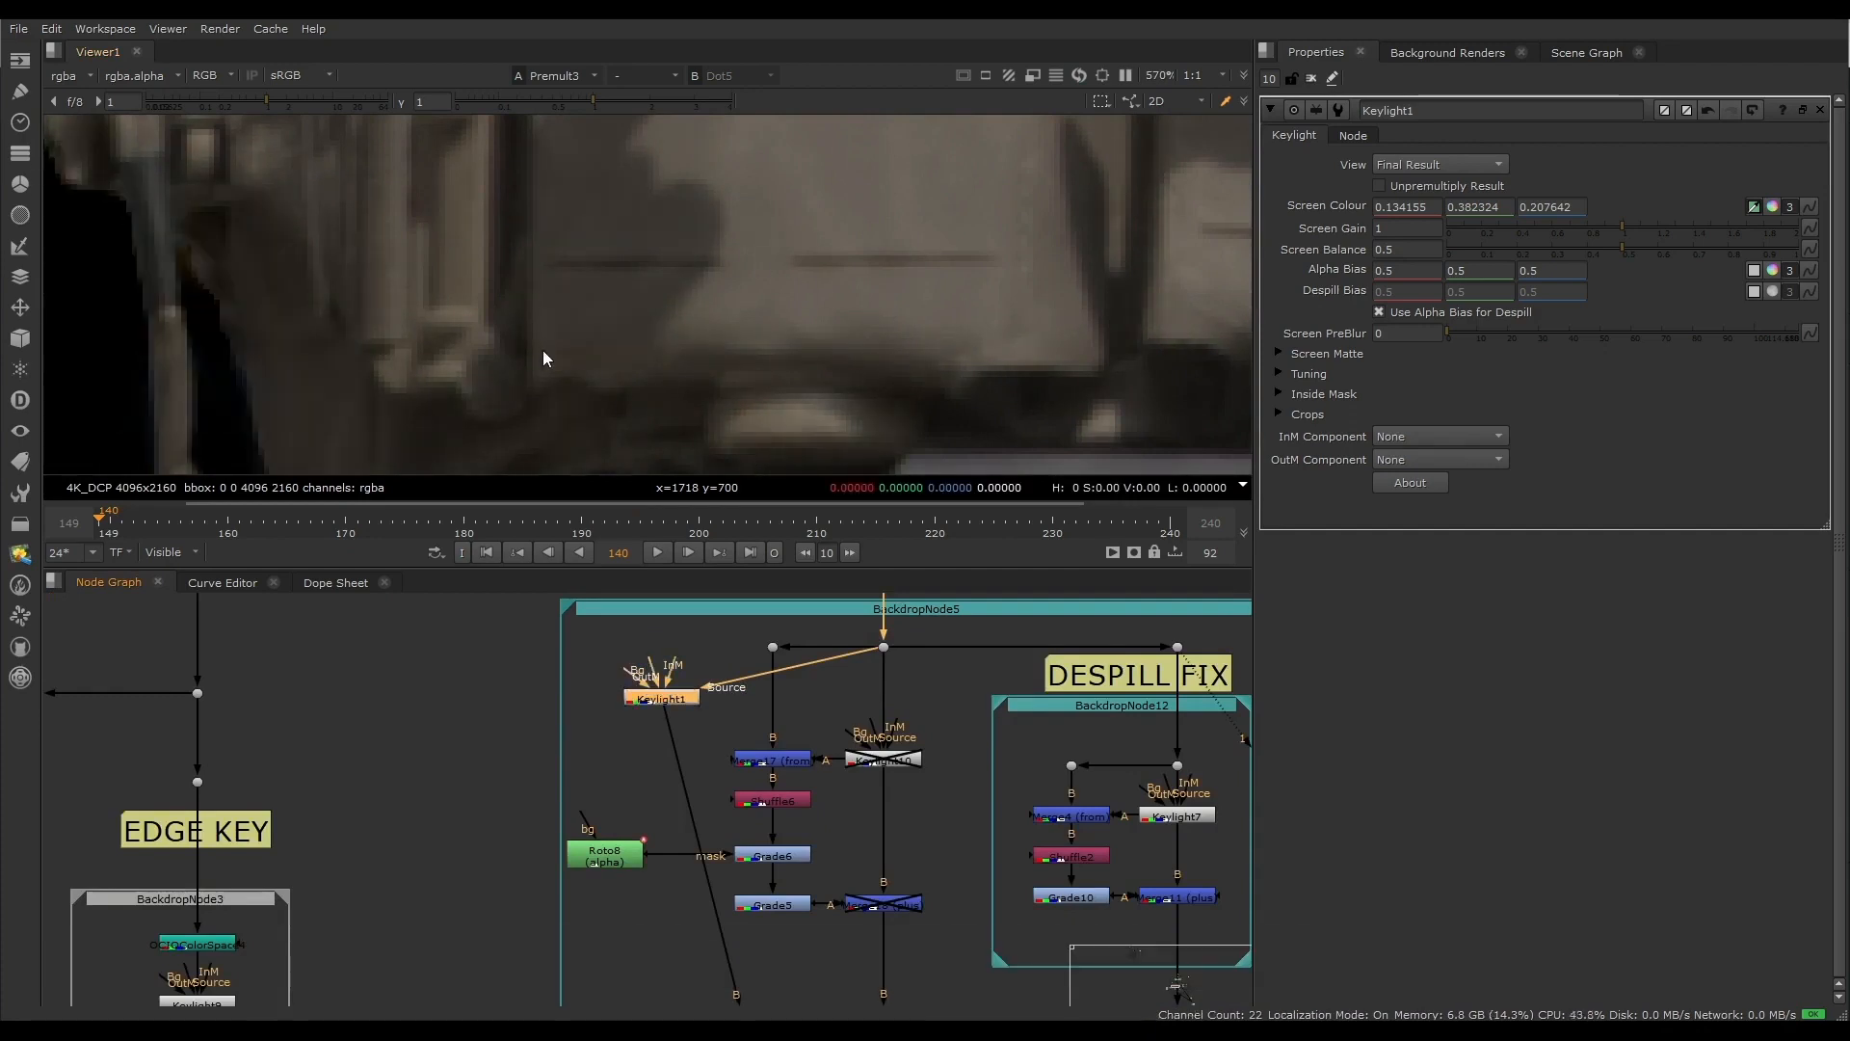
# Step: Move Keylight1 outside the despill backdrop, disconnect its output and route its Source input through a new dot directly above it
pyautogui.moveTo(669, 695); pyautogui.dragTo(619, 659)
pyautogui.scroll(4, 721, 761)
pyautogui.moveTo(705, 706); pyautogui.dragTo(967, 812)
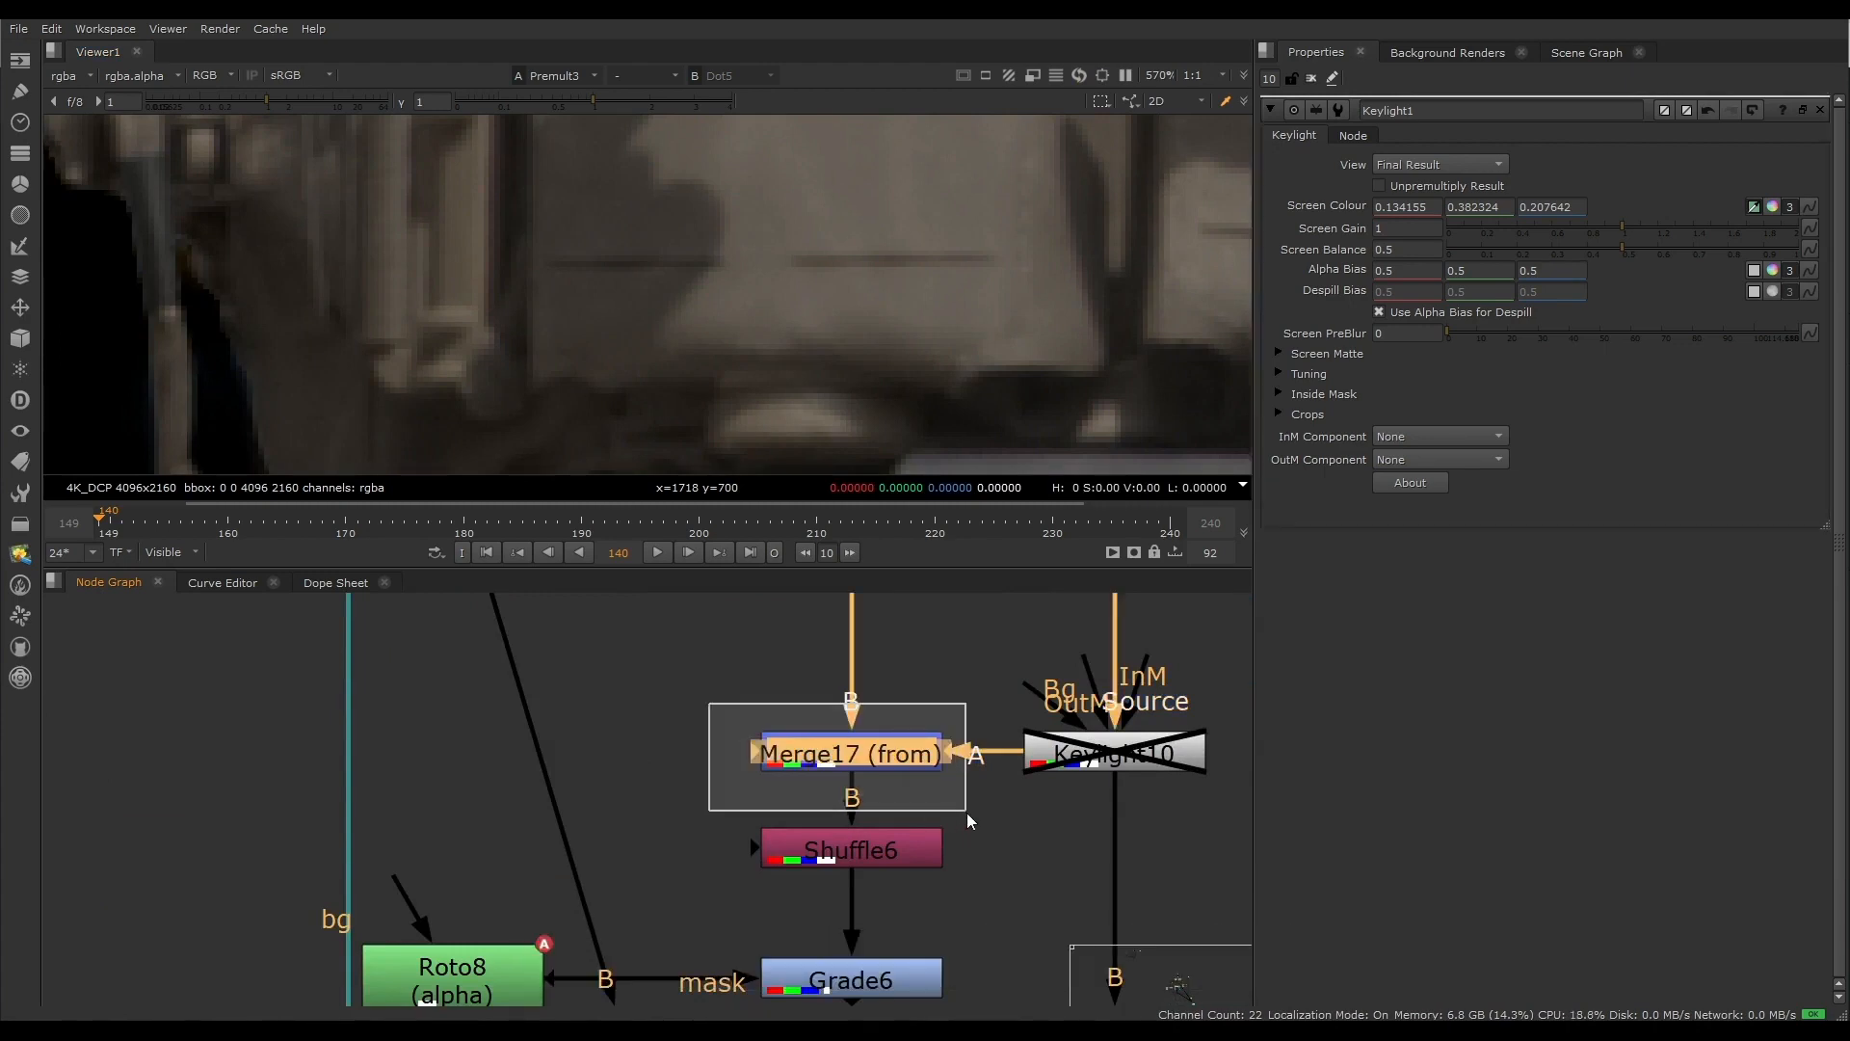
pyautogui.scroll(-4, 593, 739)
pyautogui.moveTo(474, 713); pyautogui.dragTo(503, 751, button='middle')
pyautogui.scroll(4, 570, 681)
pyautogui.click(569, 681)
pyautogui.doubleClick(644, 812)
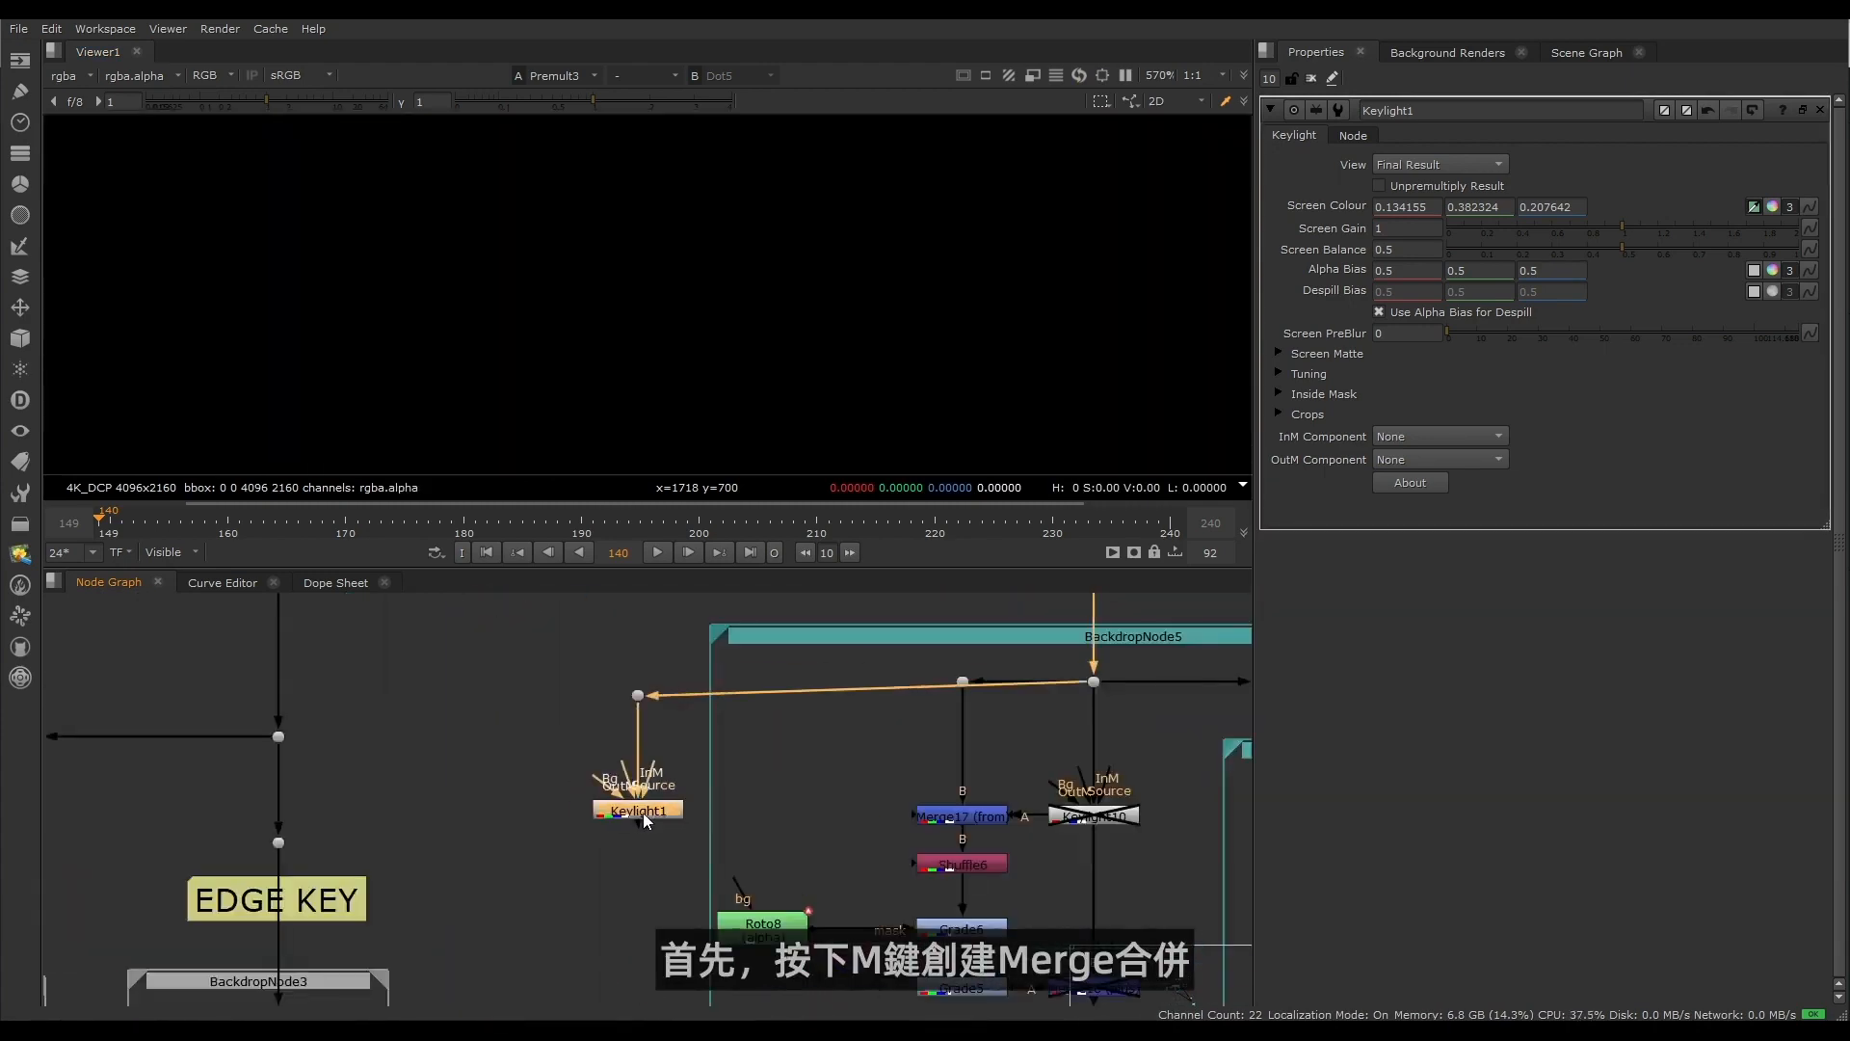
# Step: Add a Merge beside Keylight1 with A from Keylight1 and B from the source dot, routing B through a new corner dot
pyautogui.click(446, 751)
pyautogui.press('m')
pyautogui.moveTo(465, 771); pyautogui.dragTo(458, 812)
pyautogui.moveTo(444, 778); pyautogui.dragTo(640, 697)
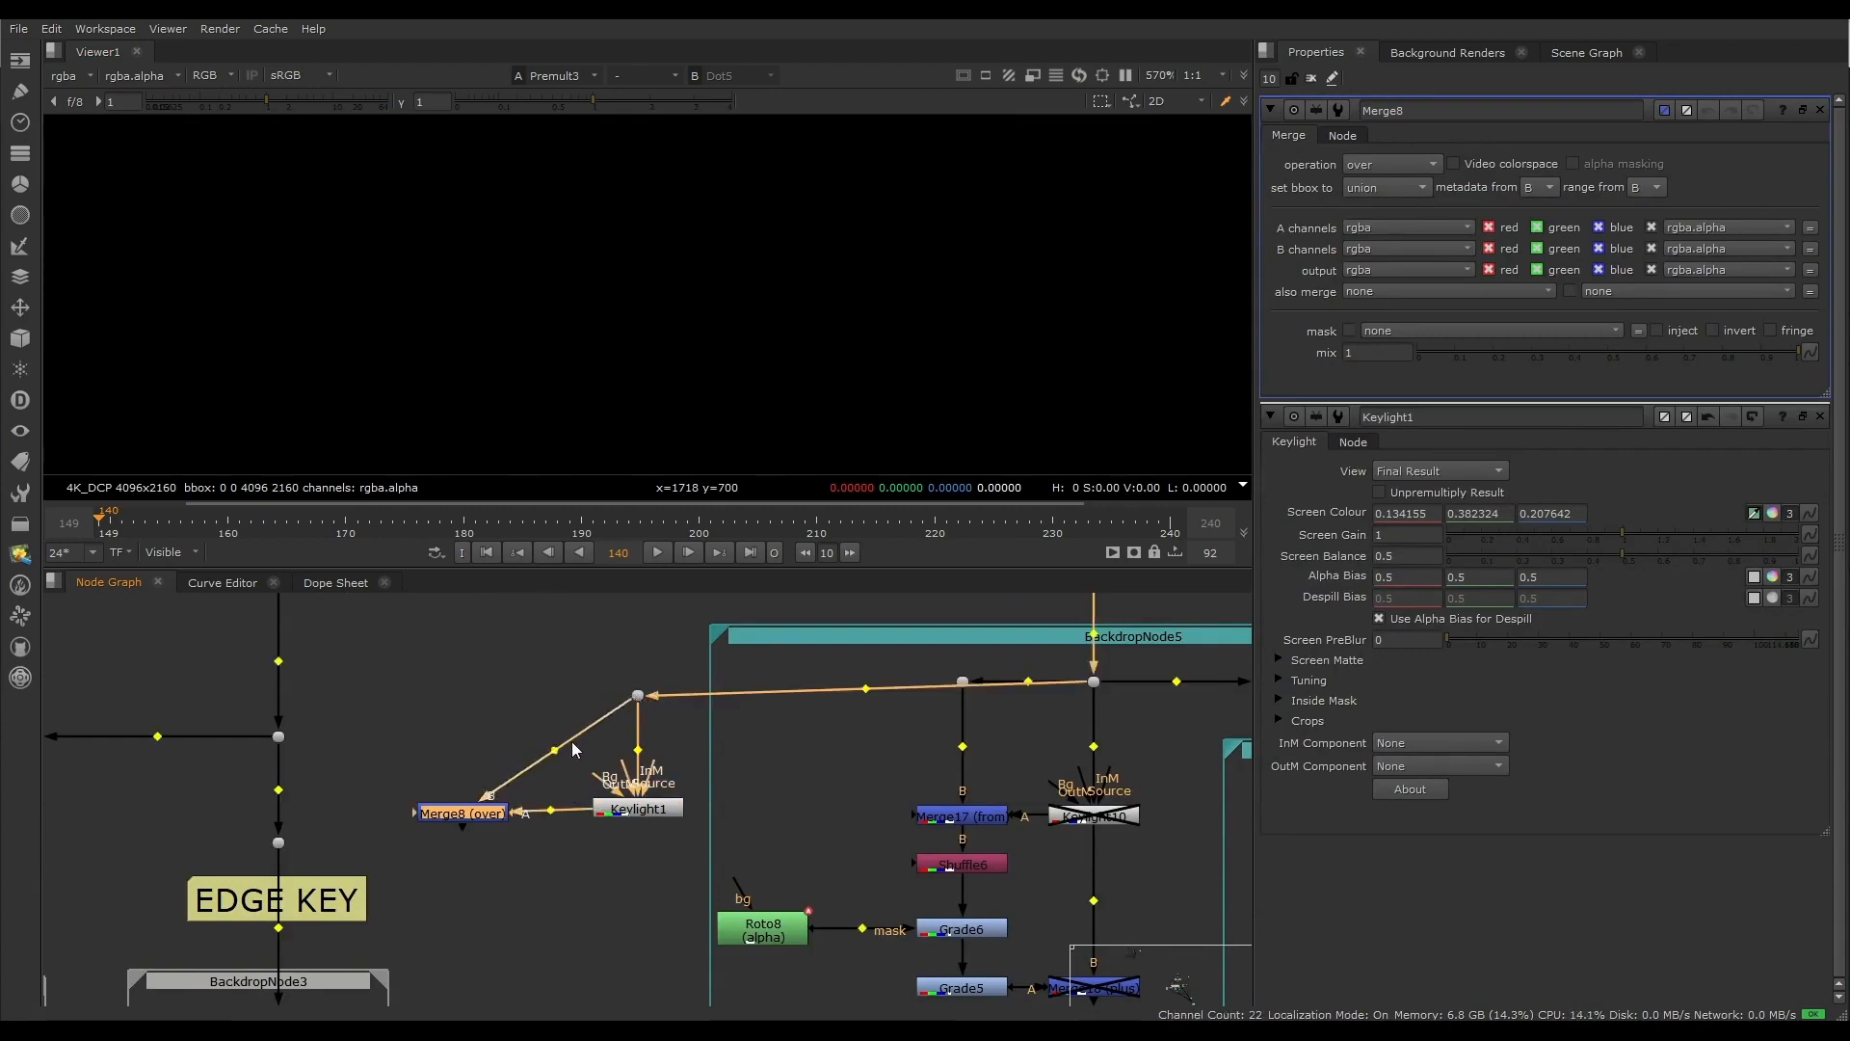
pyautogui.keyDown('ctrl'); pyautogui.moveTo(556, 748); pyautogui.dragTo(462, 695); pyautogui.keyUp('ctrl')
pyautogui.click(459, 814)
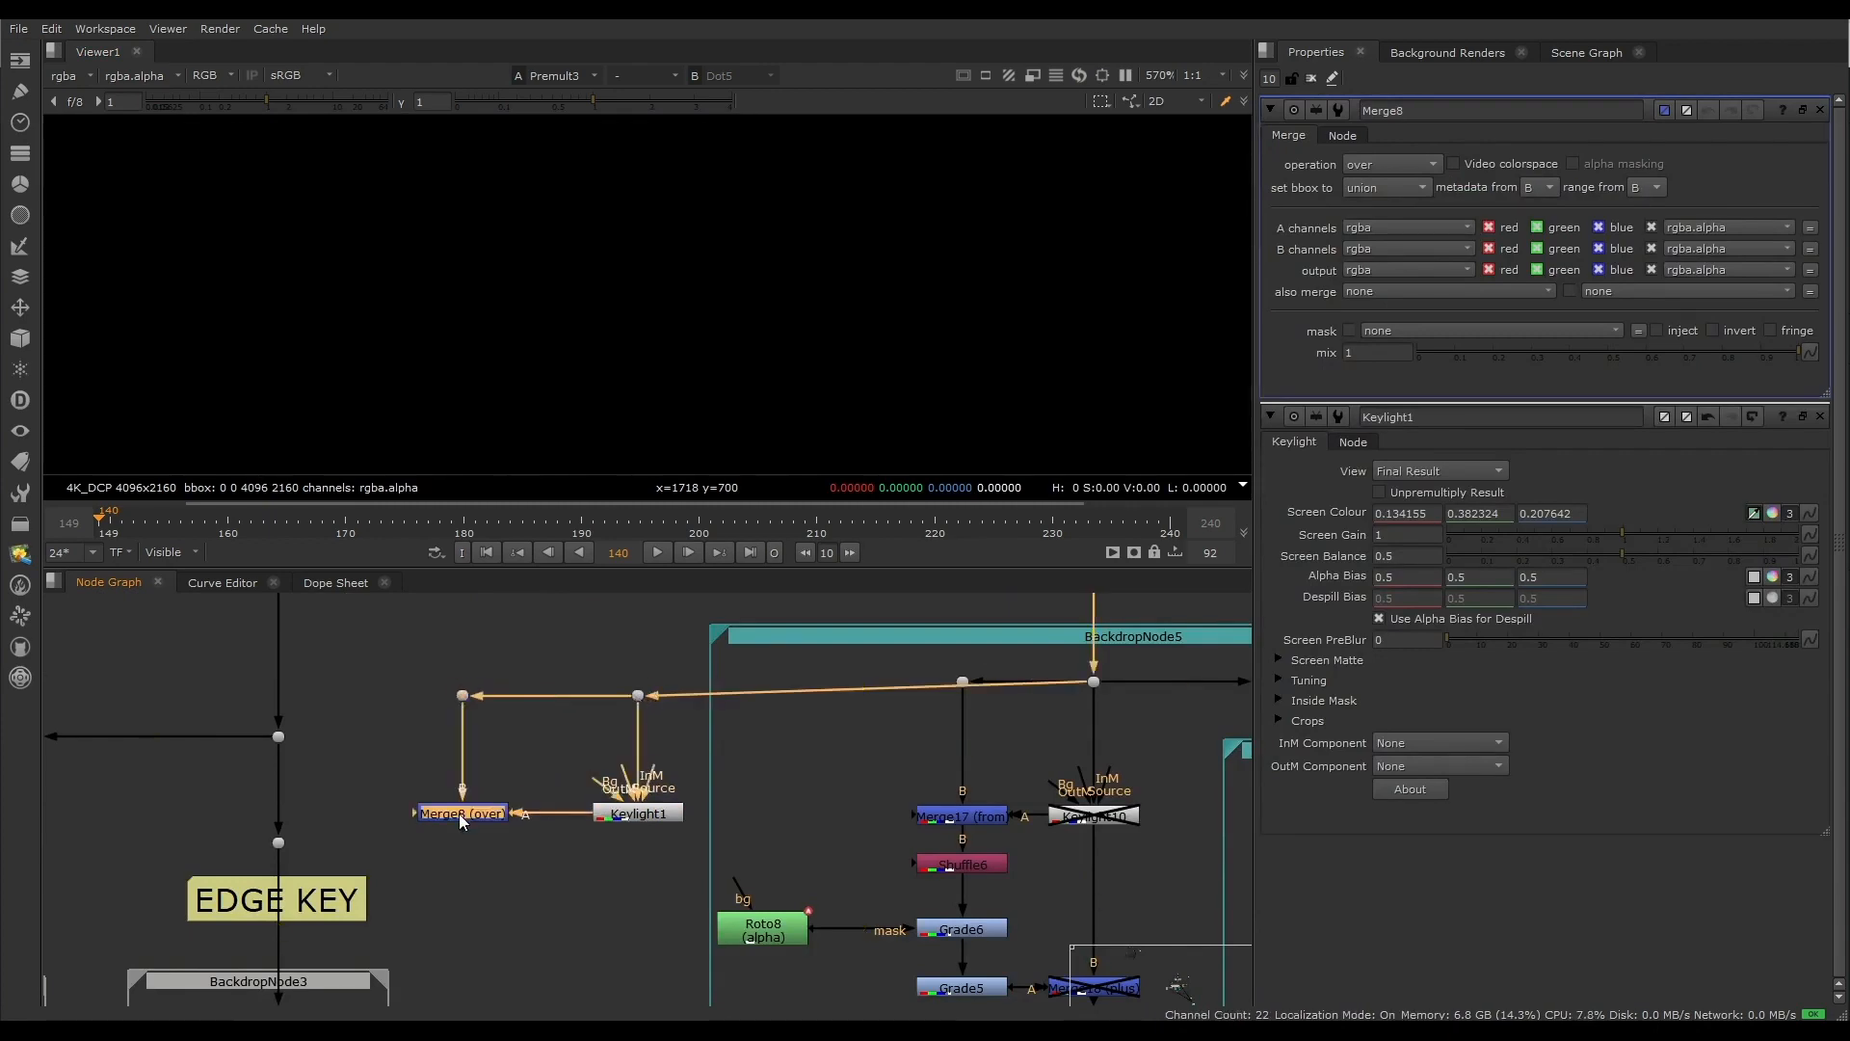
# Step: Set the new Merge's operation to from and view its output
pyautogui.click(1400, 160)
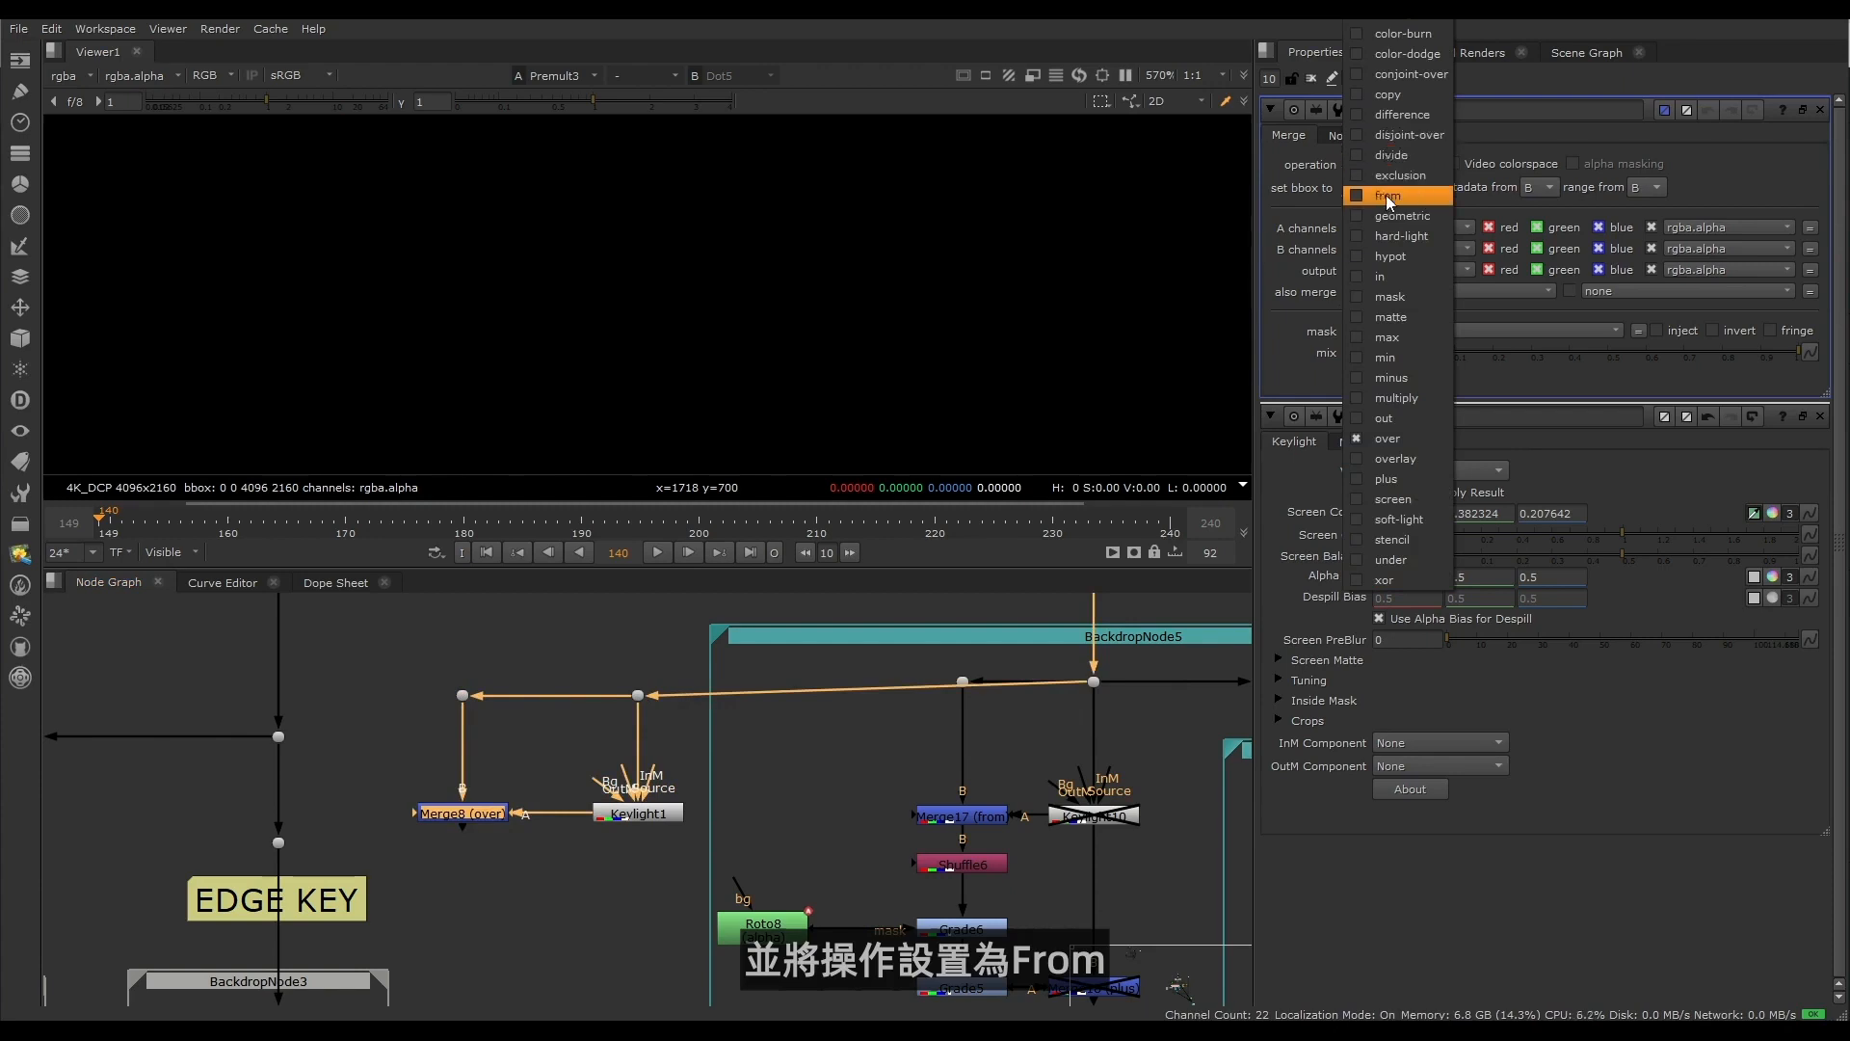
pyautogui.click(1389, 196)
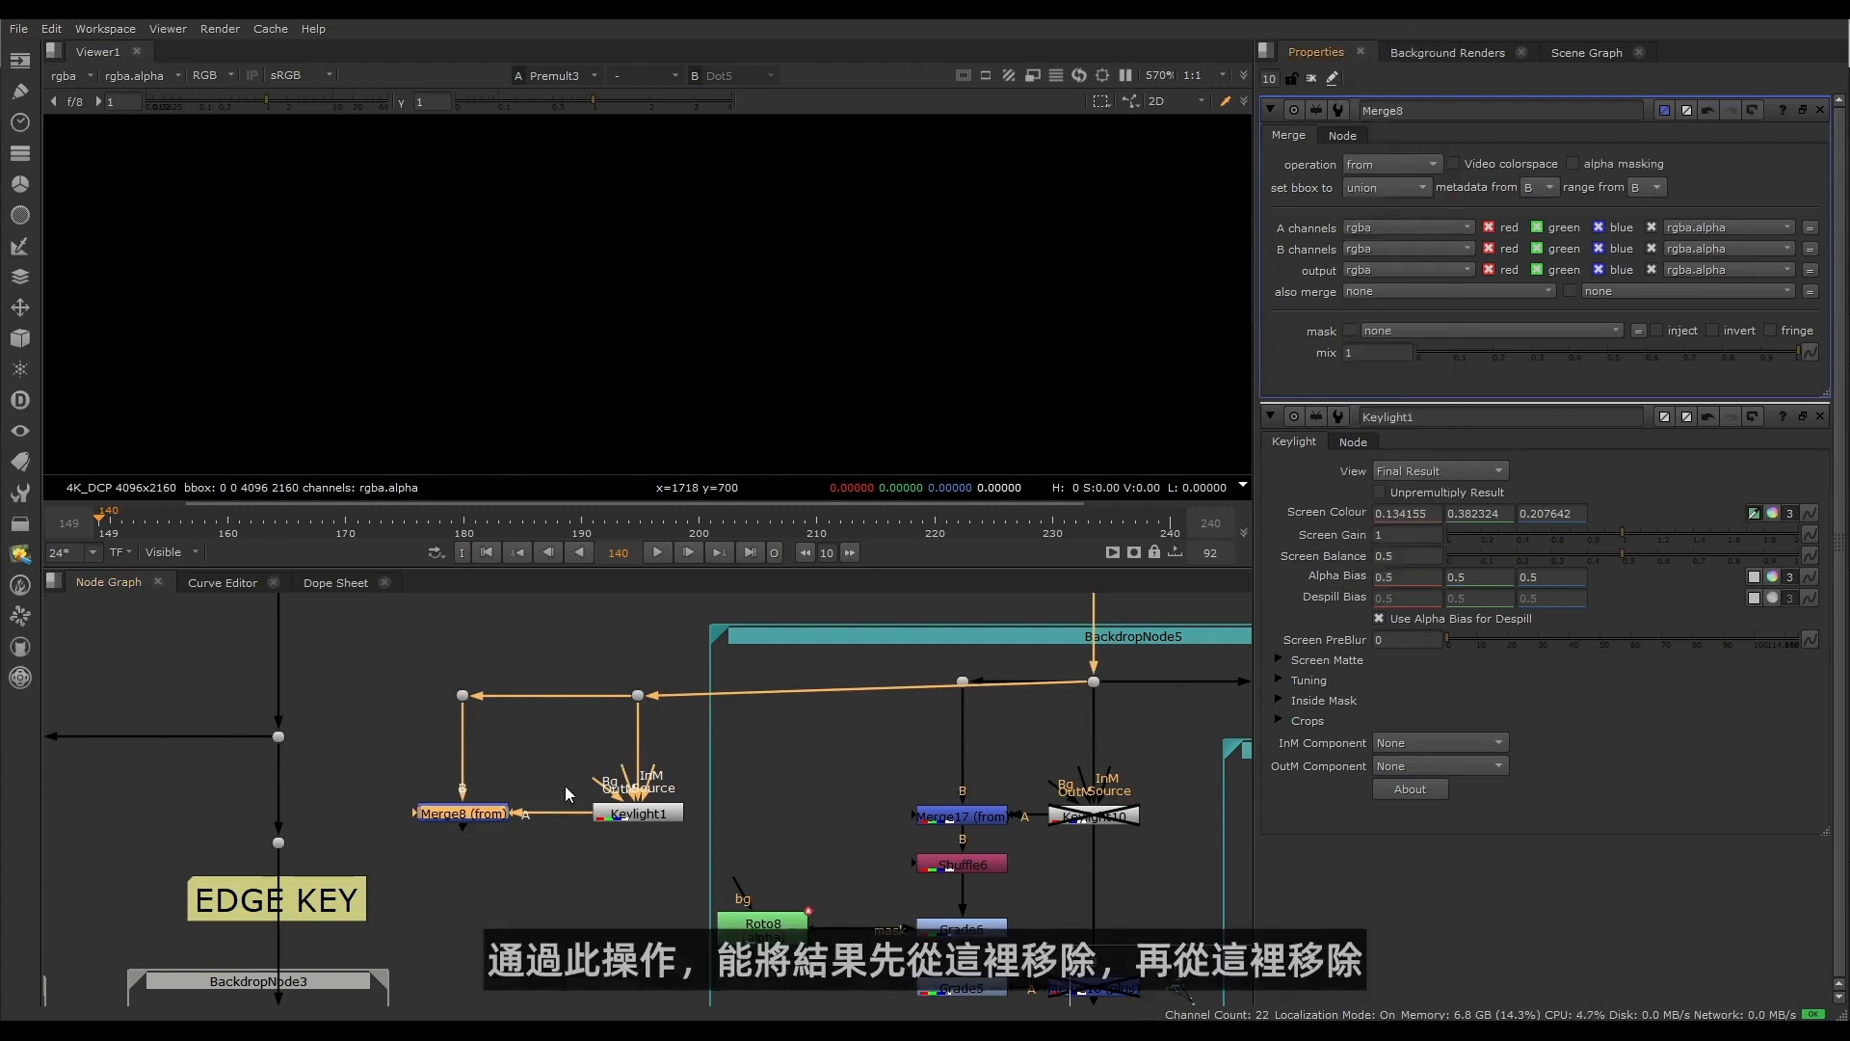
pyautogui.moveTo(548, 739); pyautogui.dragTo(714, 860)
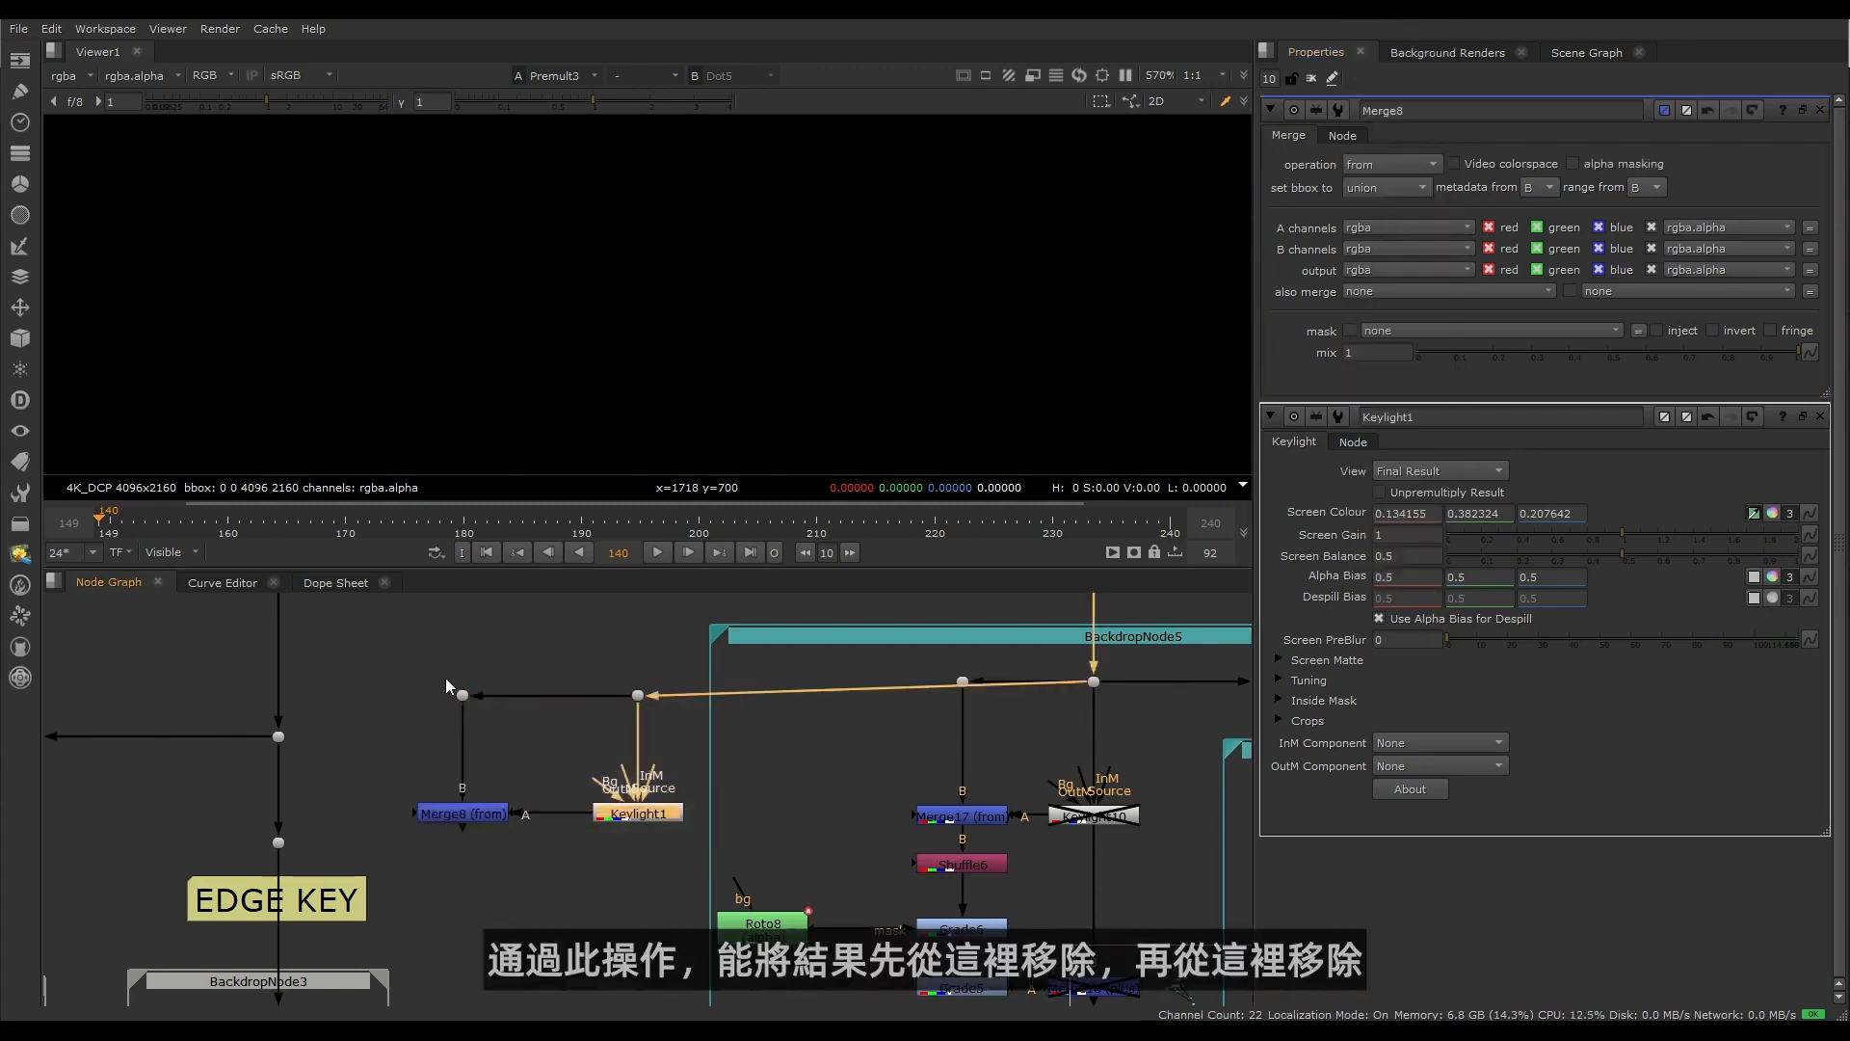
pyautogui.moveTo(379, 636); pyautogui.dragTo(518, 742)
pyautogui.click(484, 817)
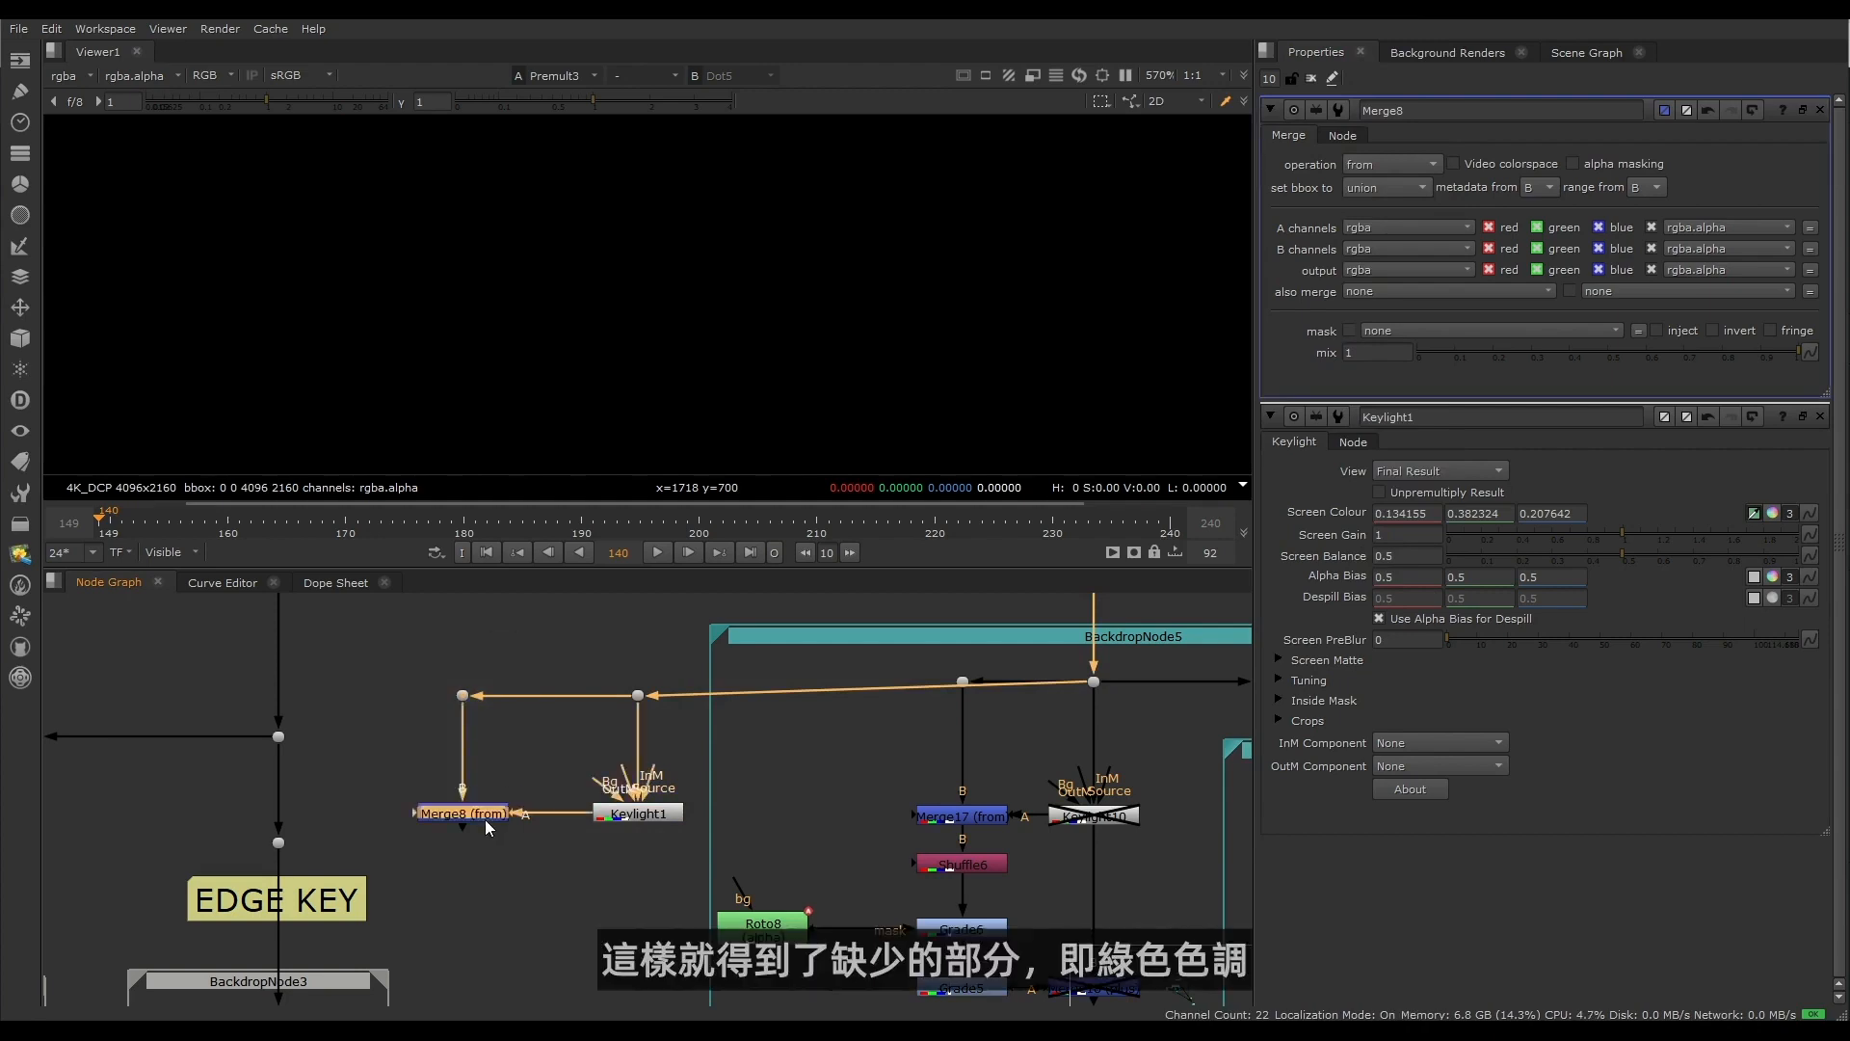
pyautogui.press('2')
pyautogui.scroll(-10, 616, 250)
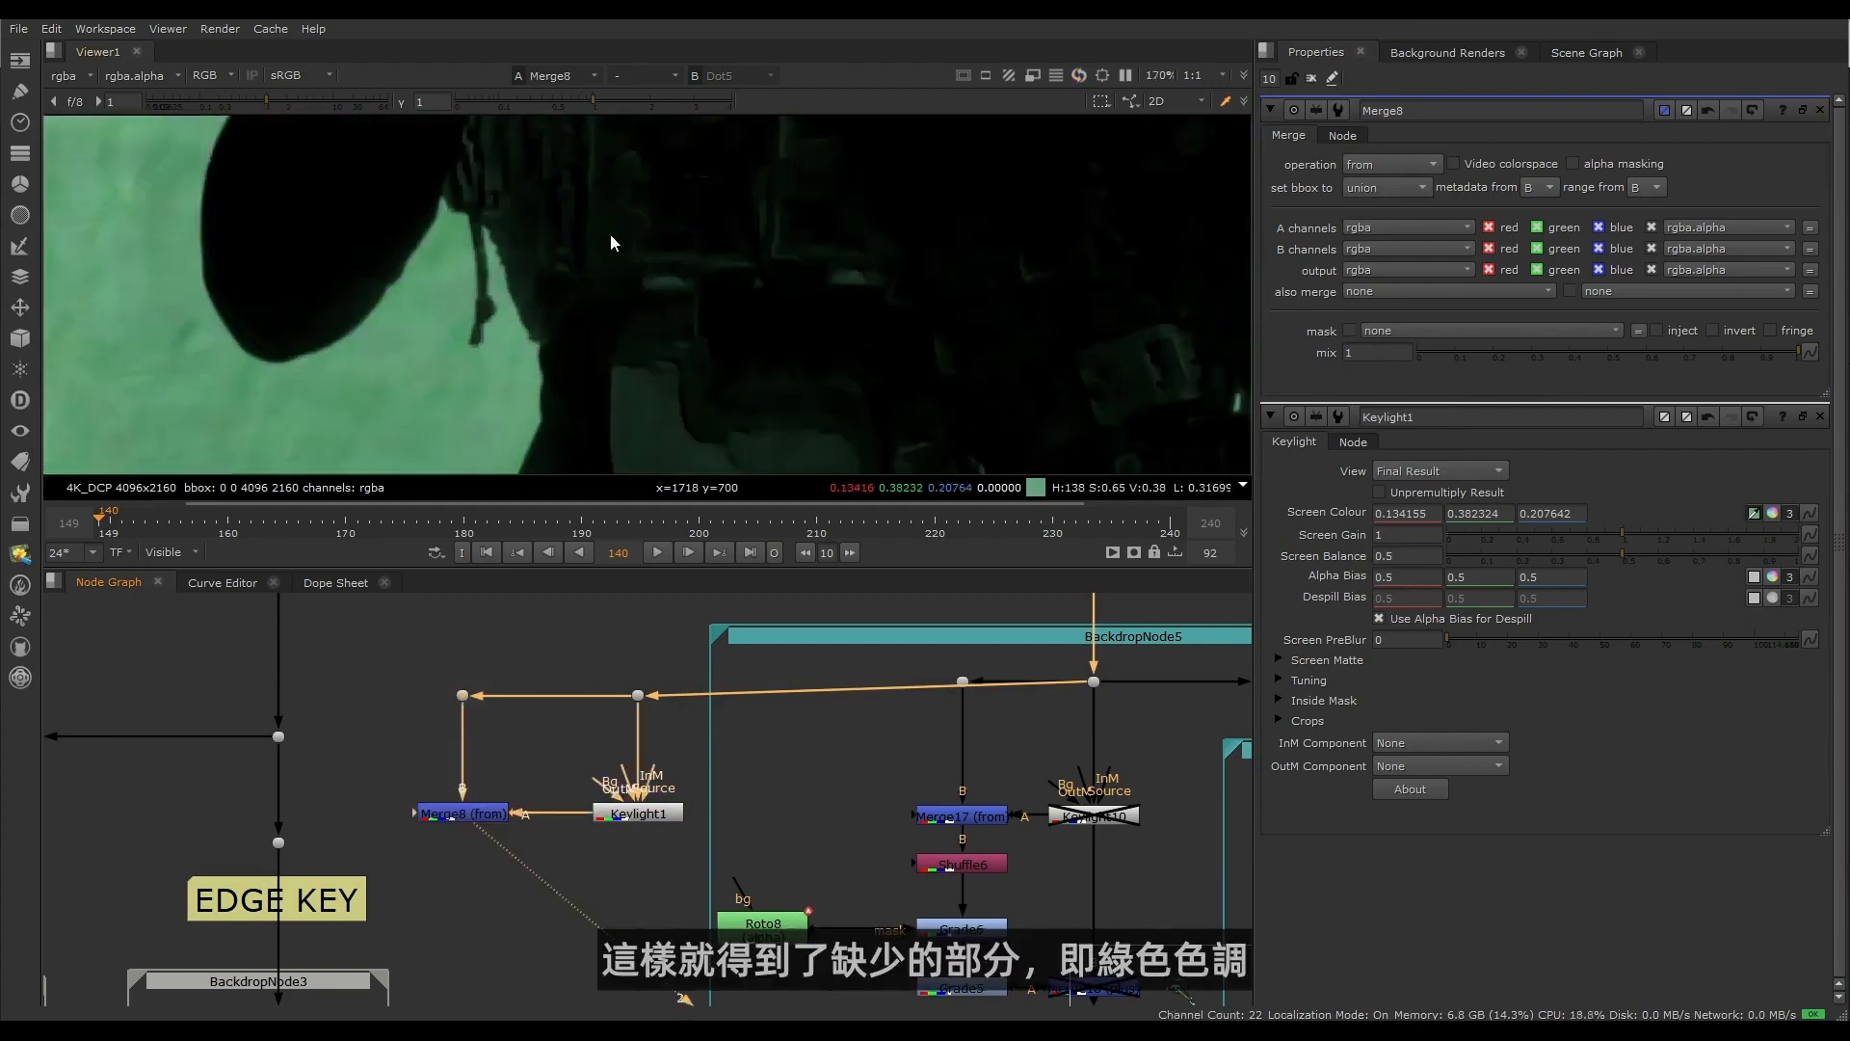
# Step: Add a Shuffle node below the from Merge and route its green input channel to the red, green and blue outputs
pyautogui.moveTo(454, 820); pyautogui.dragTo(551, 754, button='middle')
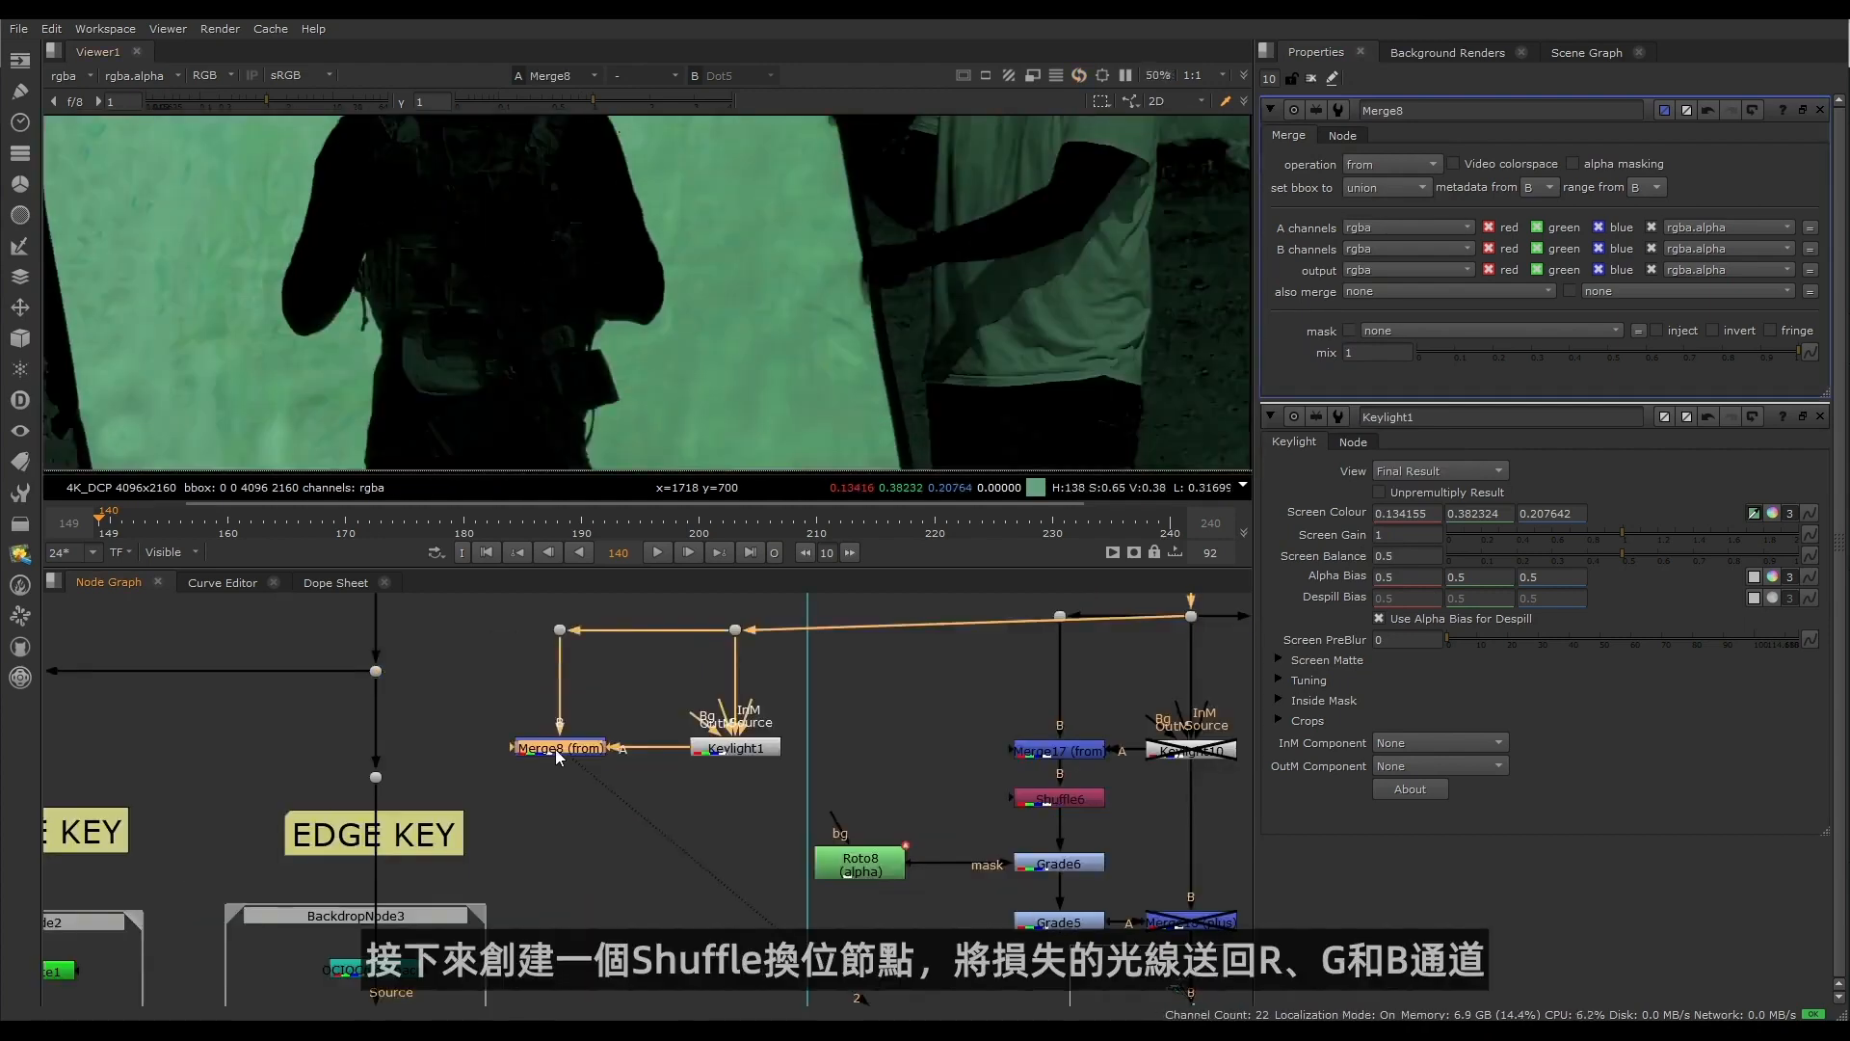
pyautogui.press('Tab')
pyautogui.write('shuffle')
pyautogui.press('Return')
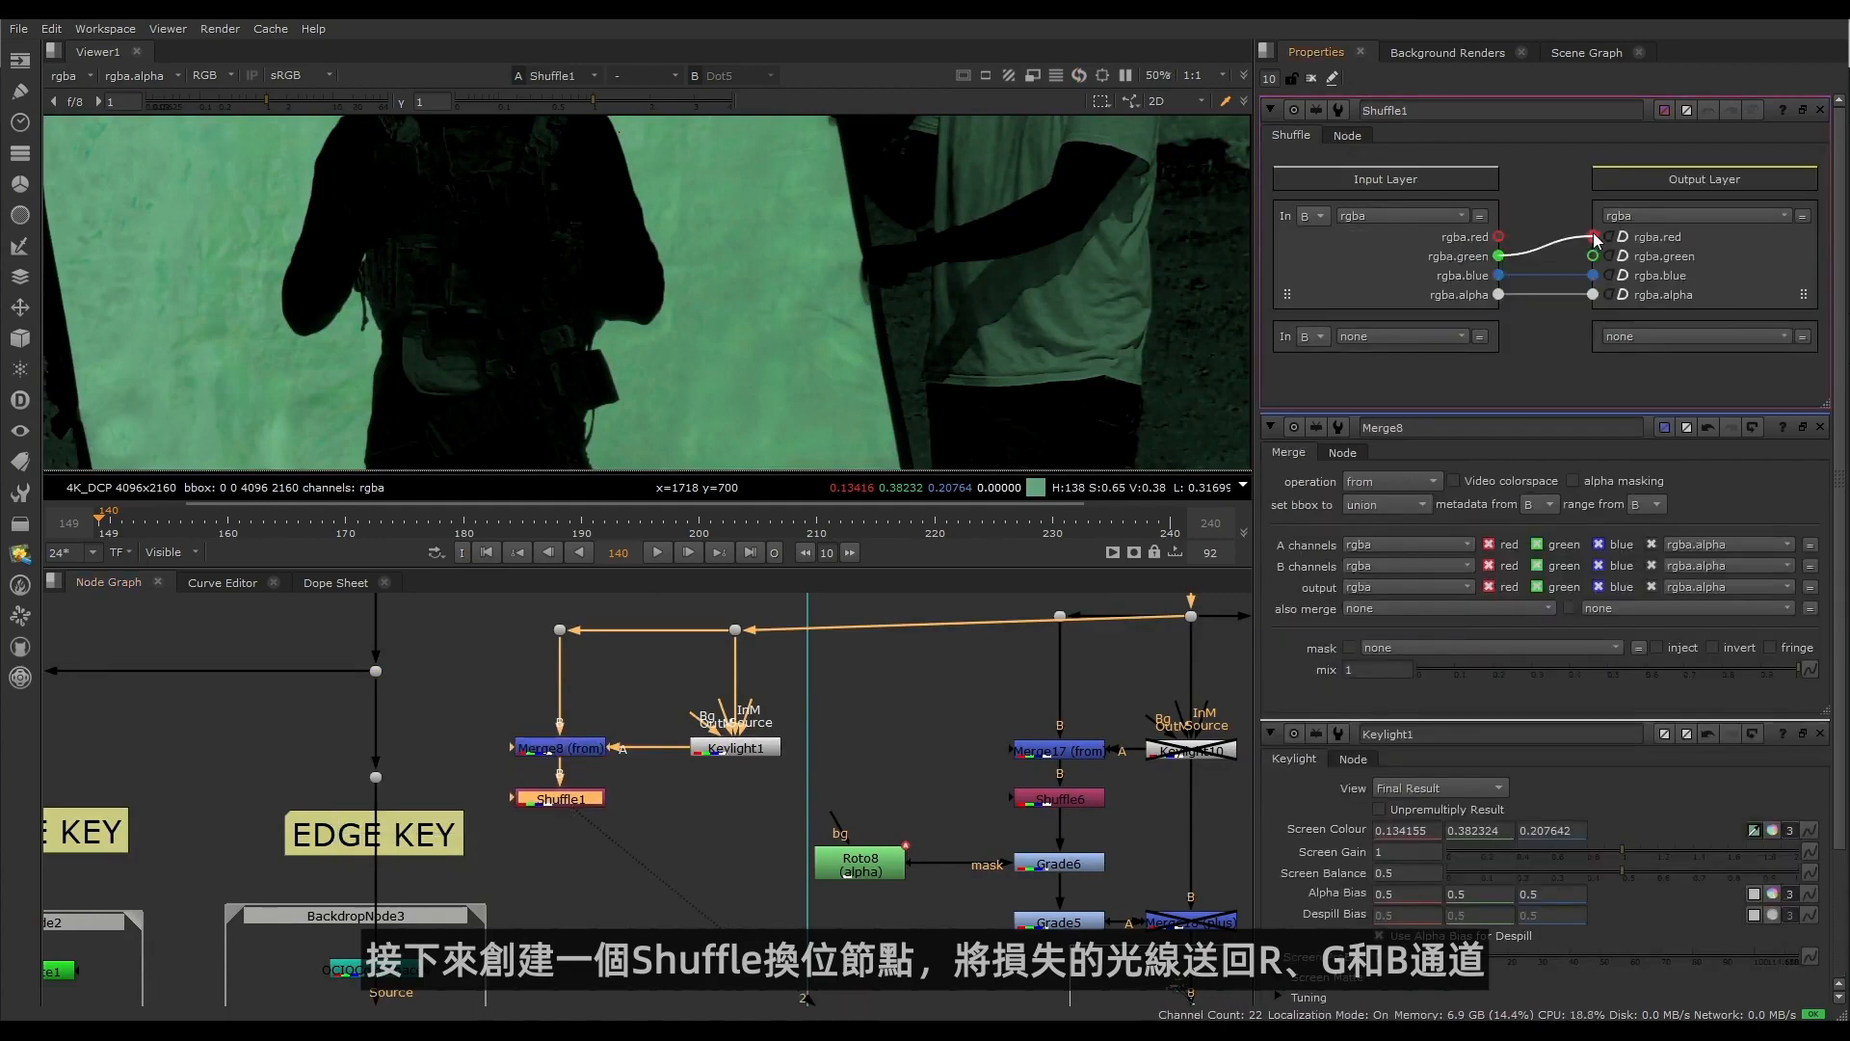
pyautogui.moveTo(1591, 256)
pyautogui.mouseDown()
pyautogui.moveTo(1593, 237)
pyautogui.moveTo(1593, 259)
pyautogui.moveTo(1534, 266)
pyautogui.moveTo(1592, 276)
pyautogui.mouseUp()
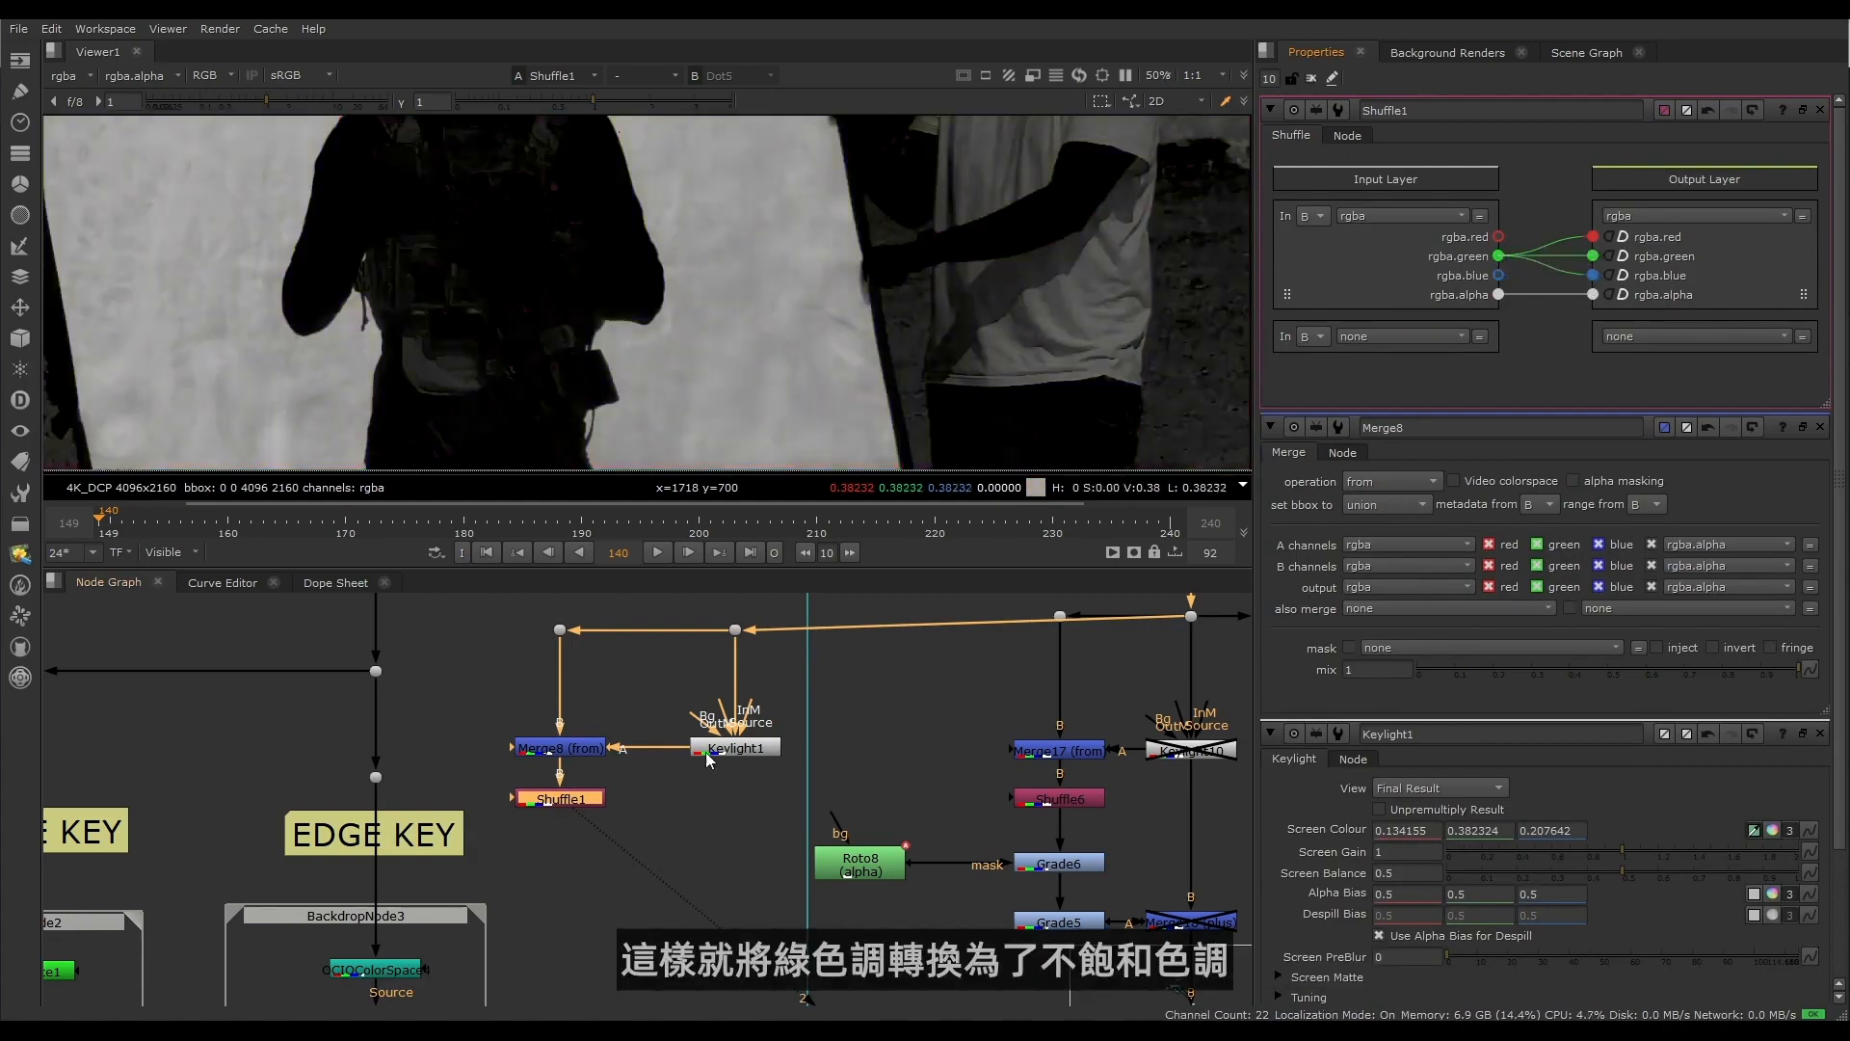
pyautogui.scroll(-2, 335, 298)
pyautogui.moveTo(370, 295); pyautogui.dragTo(403, 310, button='middle')
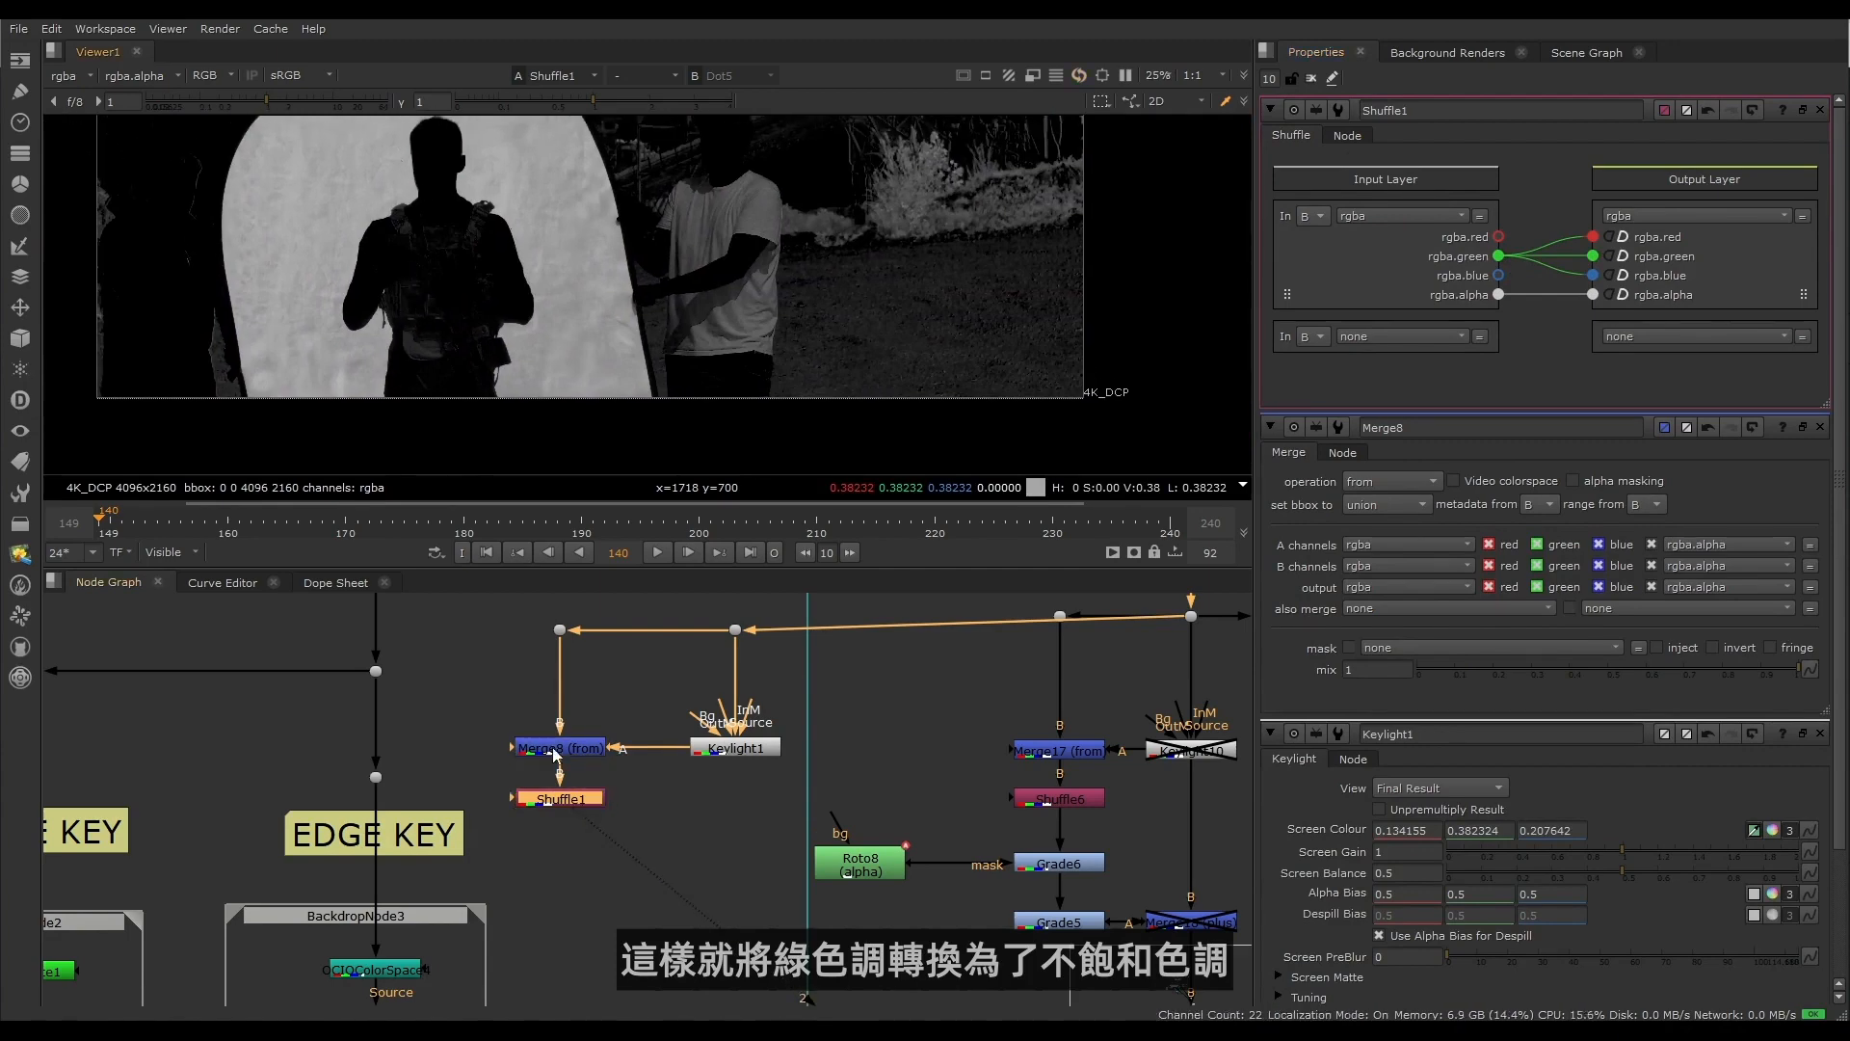
# Step: Add a second Merge below Keylight1 with A from Shuffle1 and B from Keylight1, and set its operation to plus
pyautogui.moveTo(617, 843); pyautogui.dragTo(523, 826, button='middle')
pyautogui.press('m')
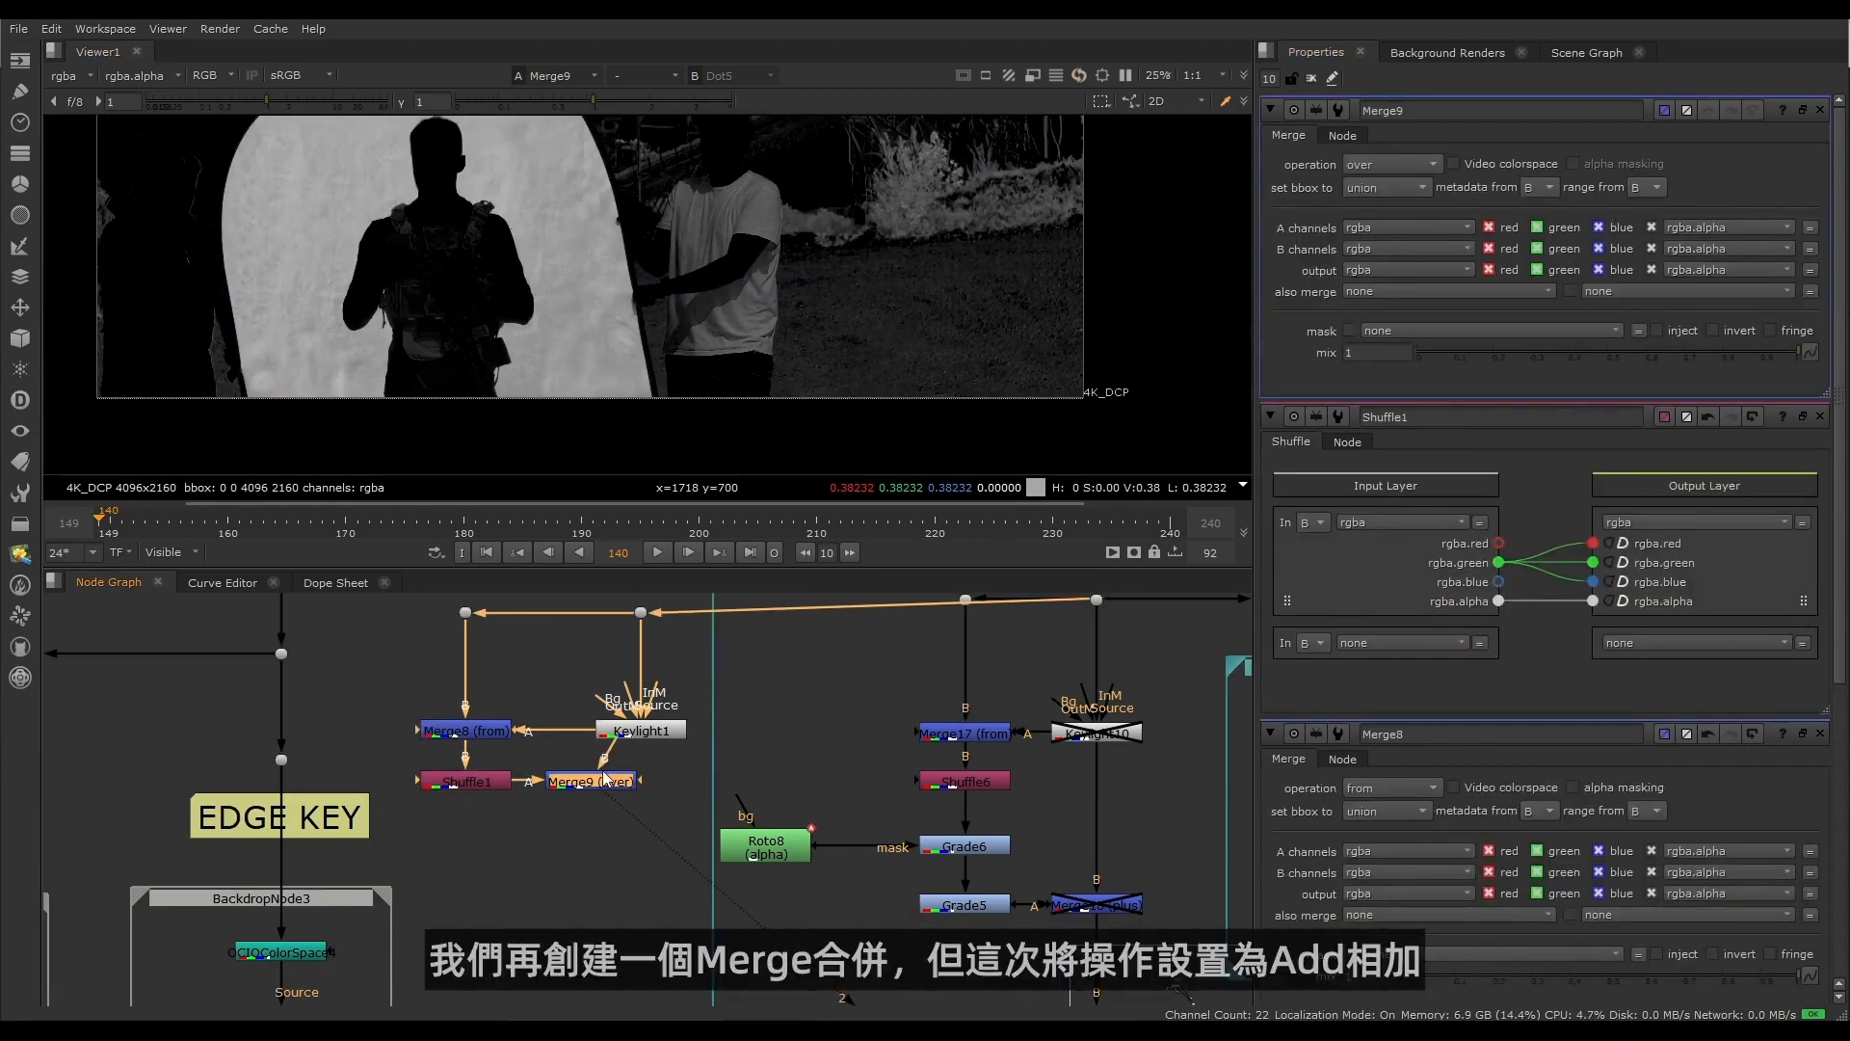
pyautogui.moveTo(602, 777); pyautogui.dragTo(639, 782)
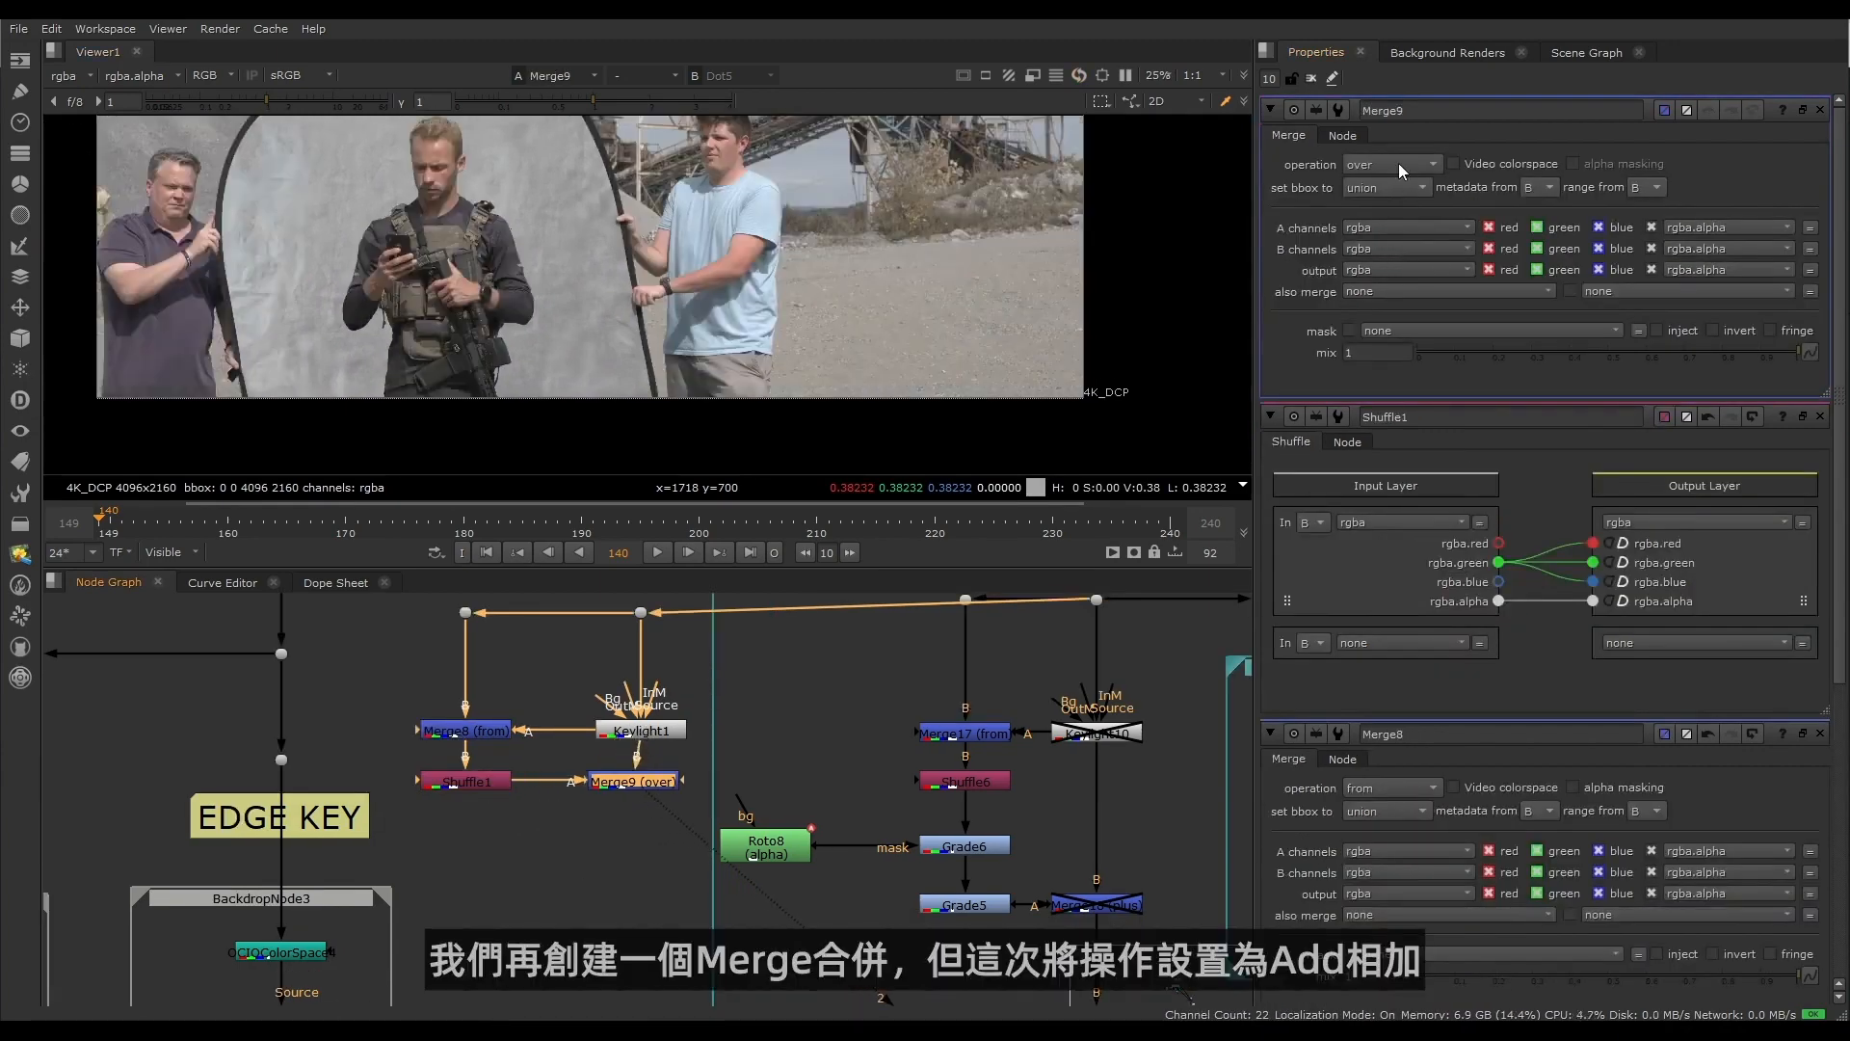
pyautogui.click(1394, 165)
pyautogui.click(1389, 476)
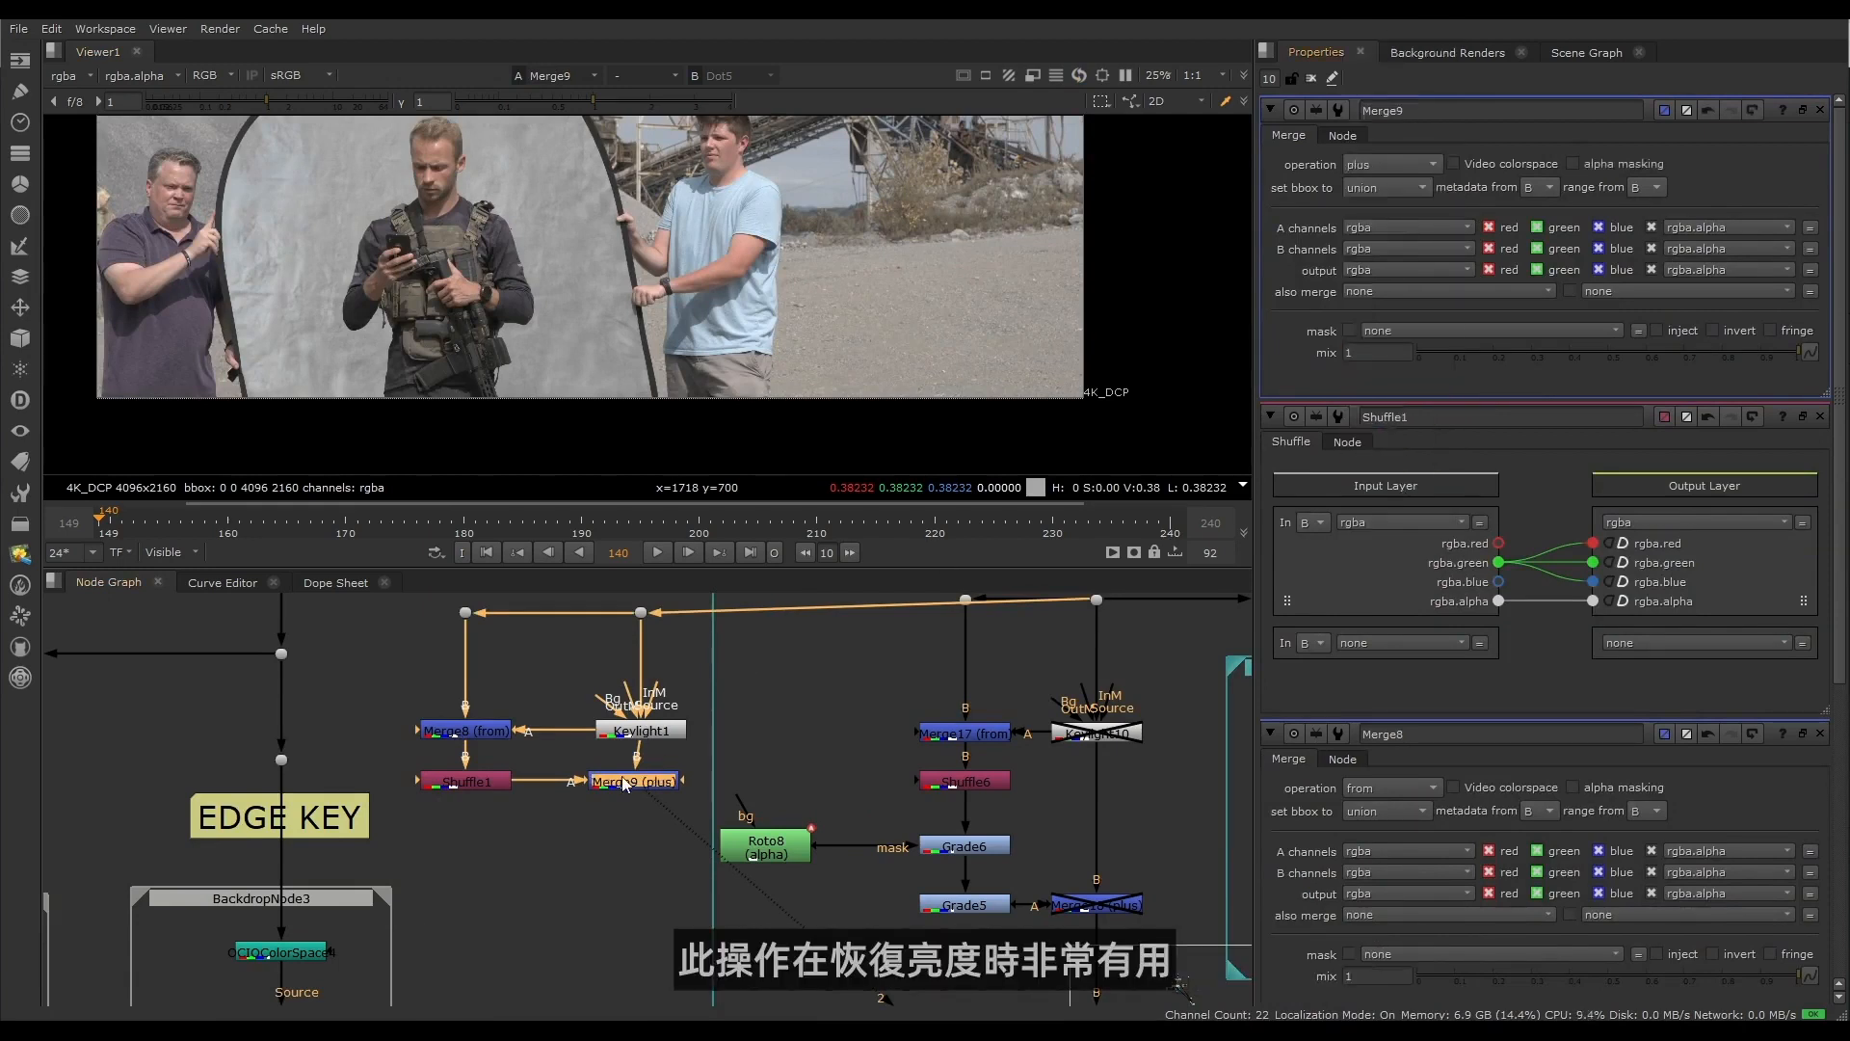
# Step: Insert a Grade node between Shuffle1 and the plus Merge, and try lowering its gain
pyautogui.scroll(3, 470, 783)
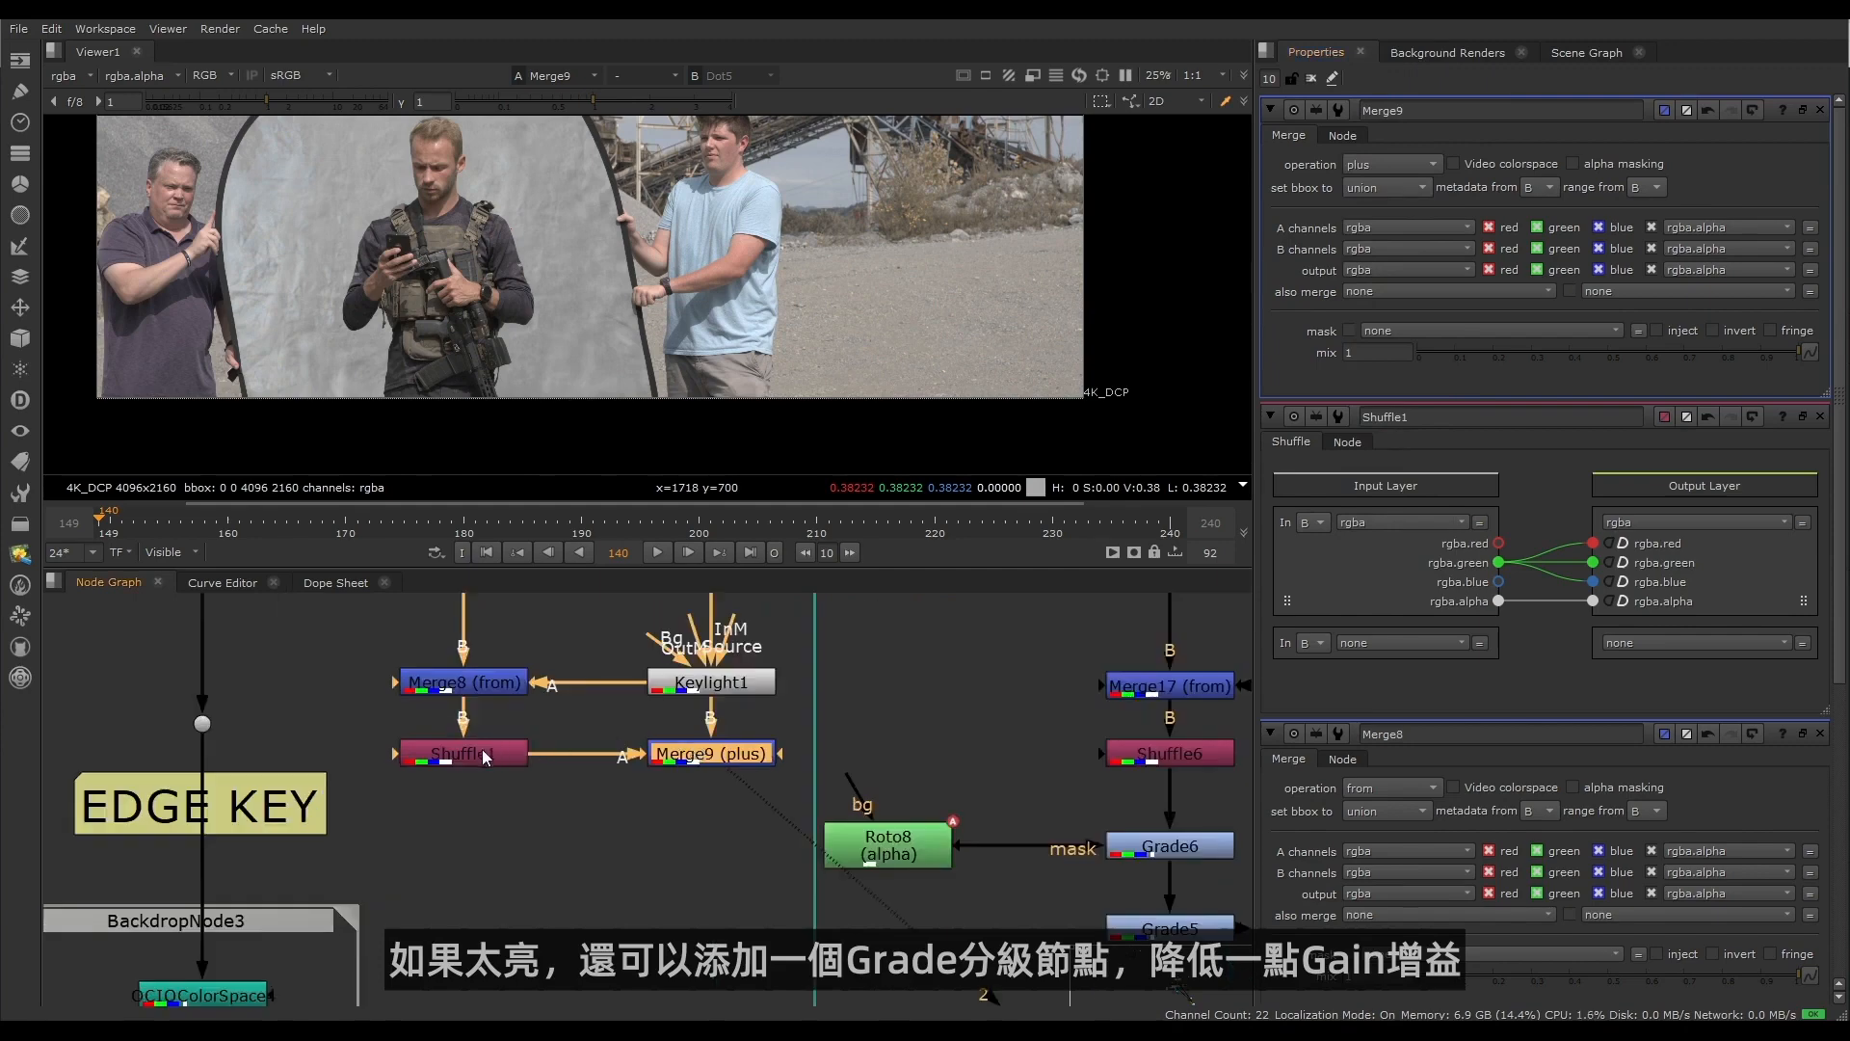
pyautogui.click(469, 781)
pyautogui.press('g')
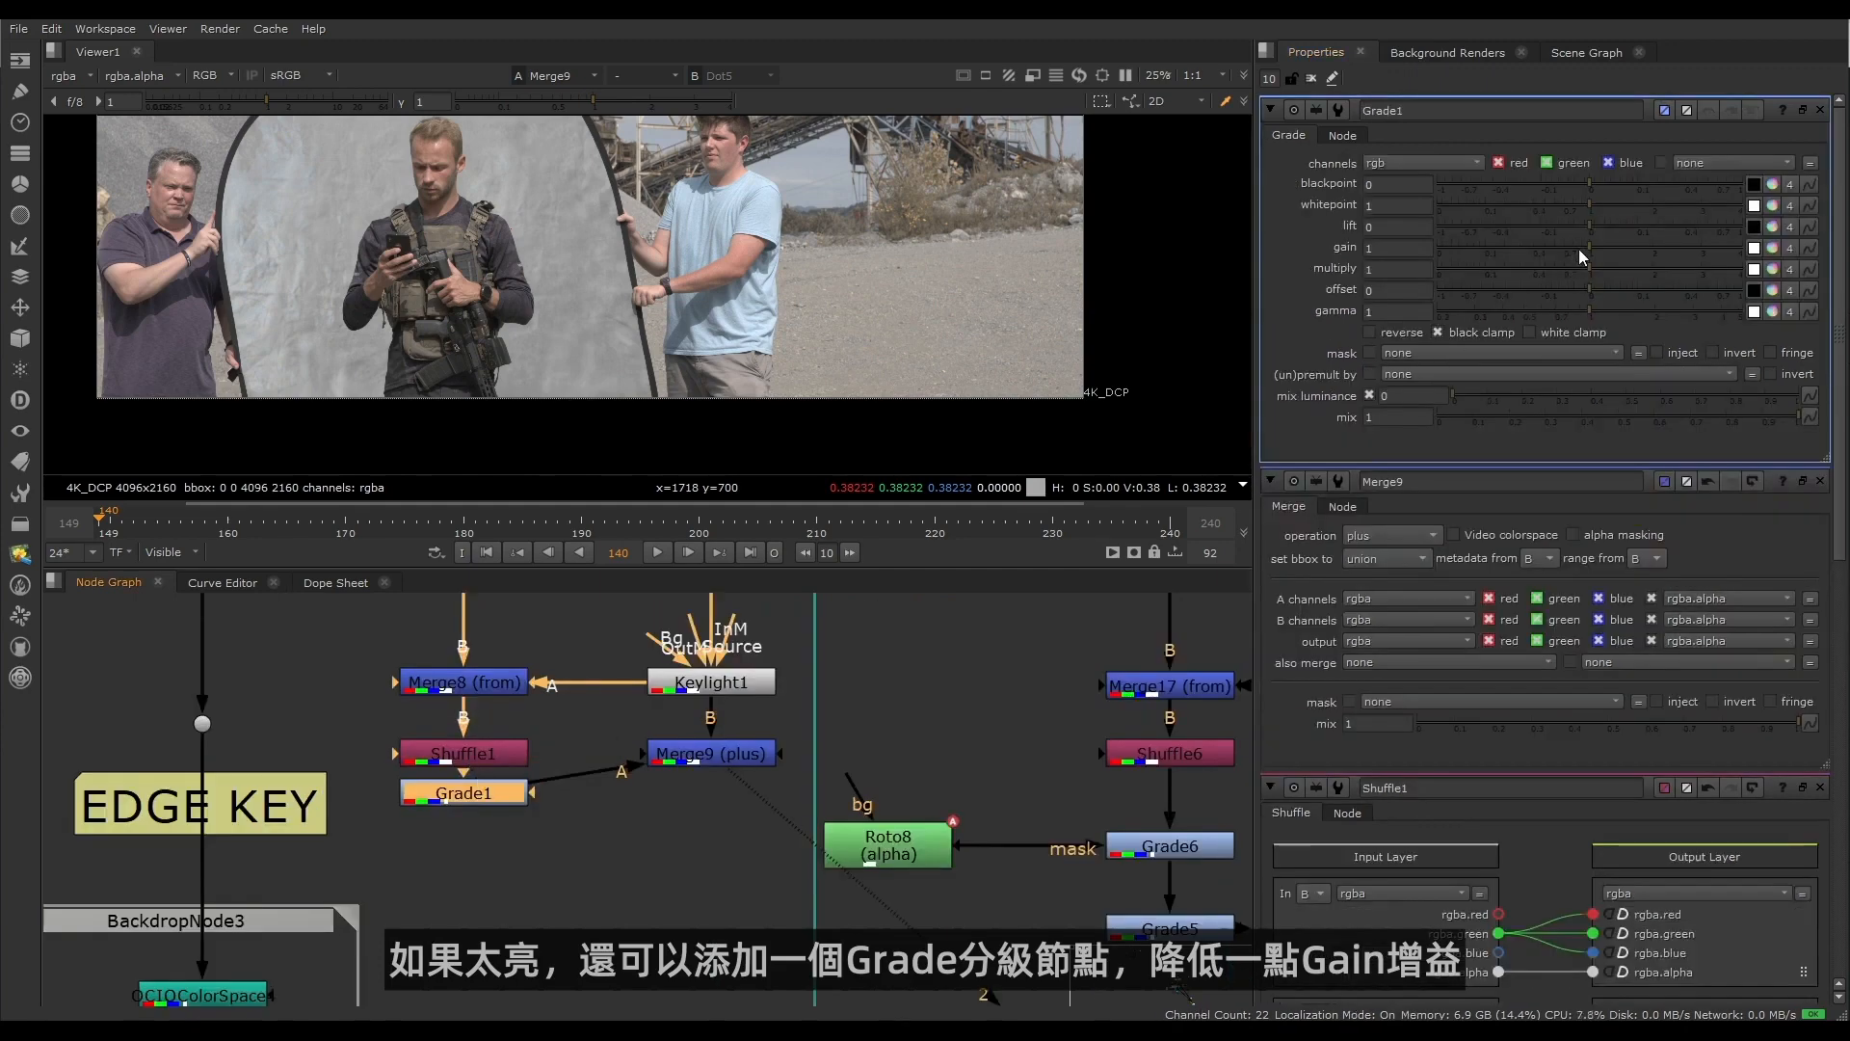
pyautogui.moveTo(1576, 248); pyautogui.dragTo(1550, 251)
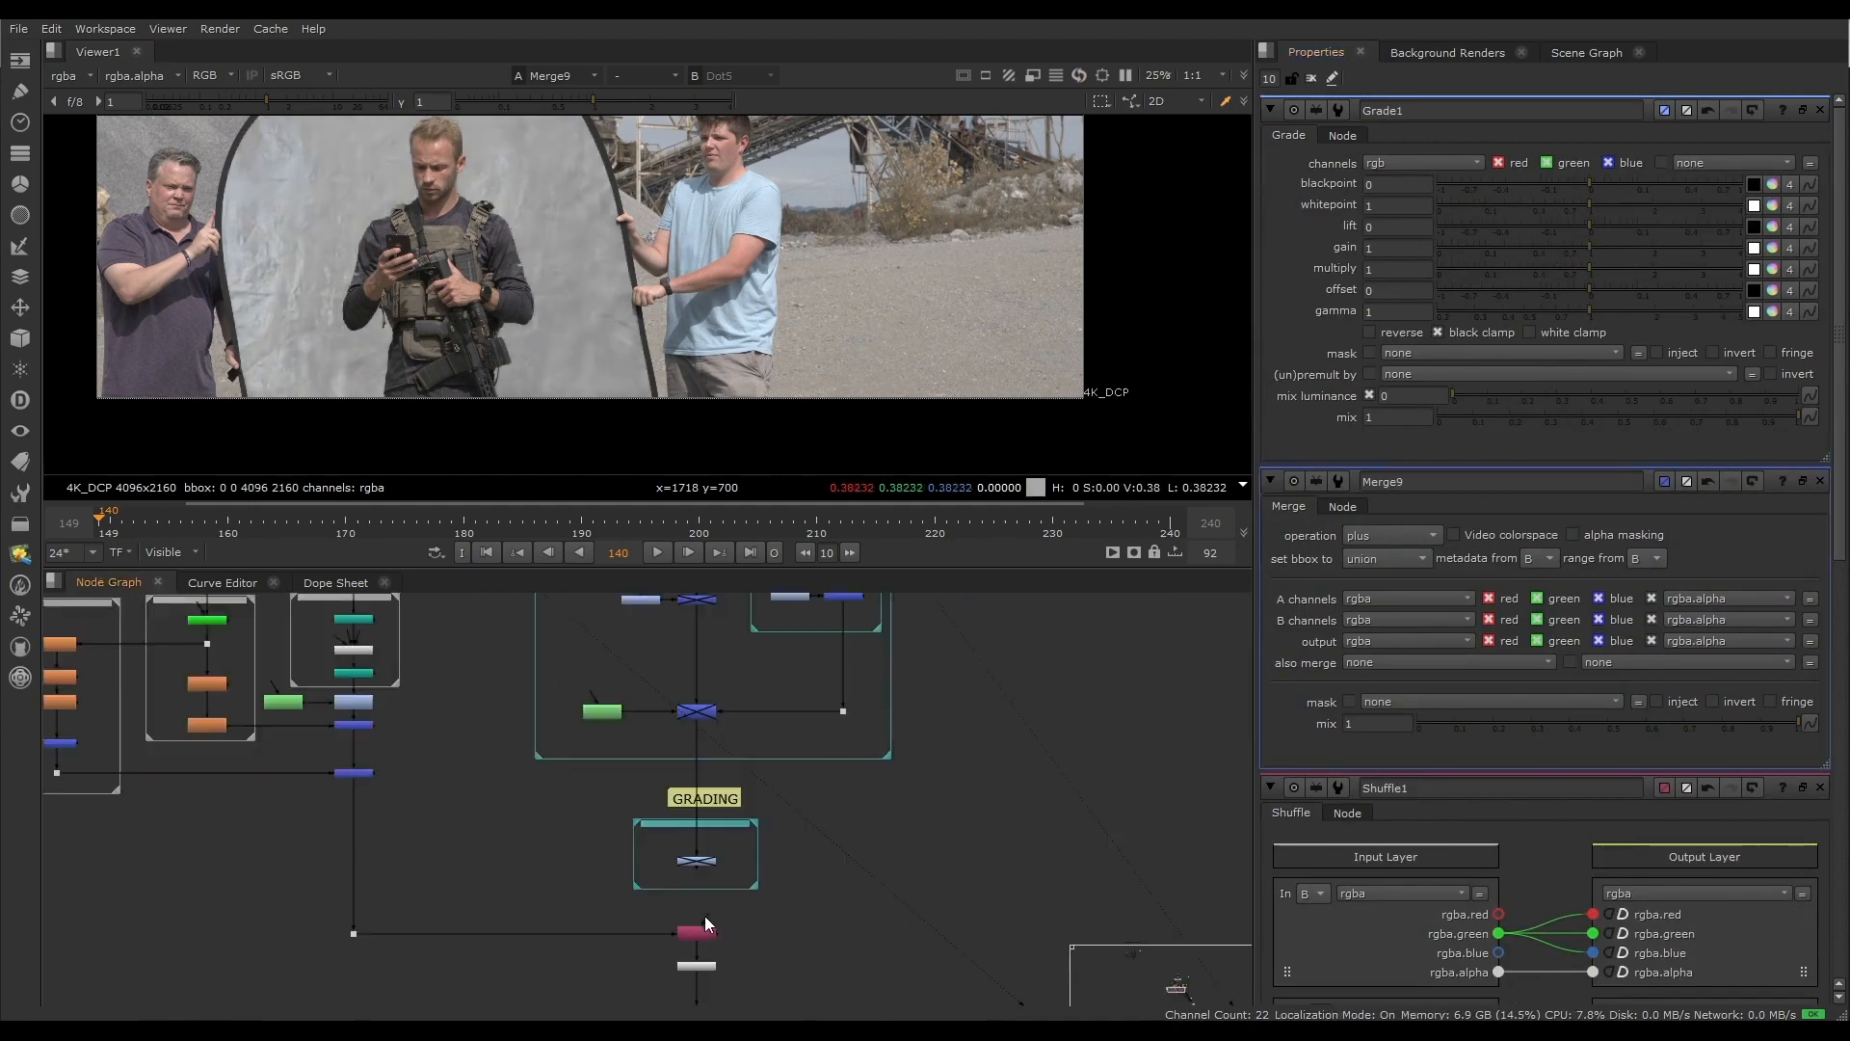
# Step: Connect the plus Merge into Copy1, view Premult3 and inspect the despilled face and its edge
pyautogui.moveTo(703, 914); pyautogui.dragTo(509, 704)
pyautogui.moveTo(713, 774); pyautogui.dragTo(667, 447, button='middle')
pyautogui.scroll(4, 681, 837)
pyautogui.moveTo(507, 705); pyautogui.dragTo(725, 799)
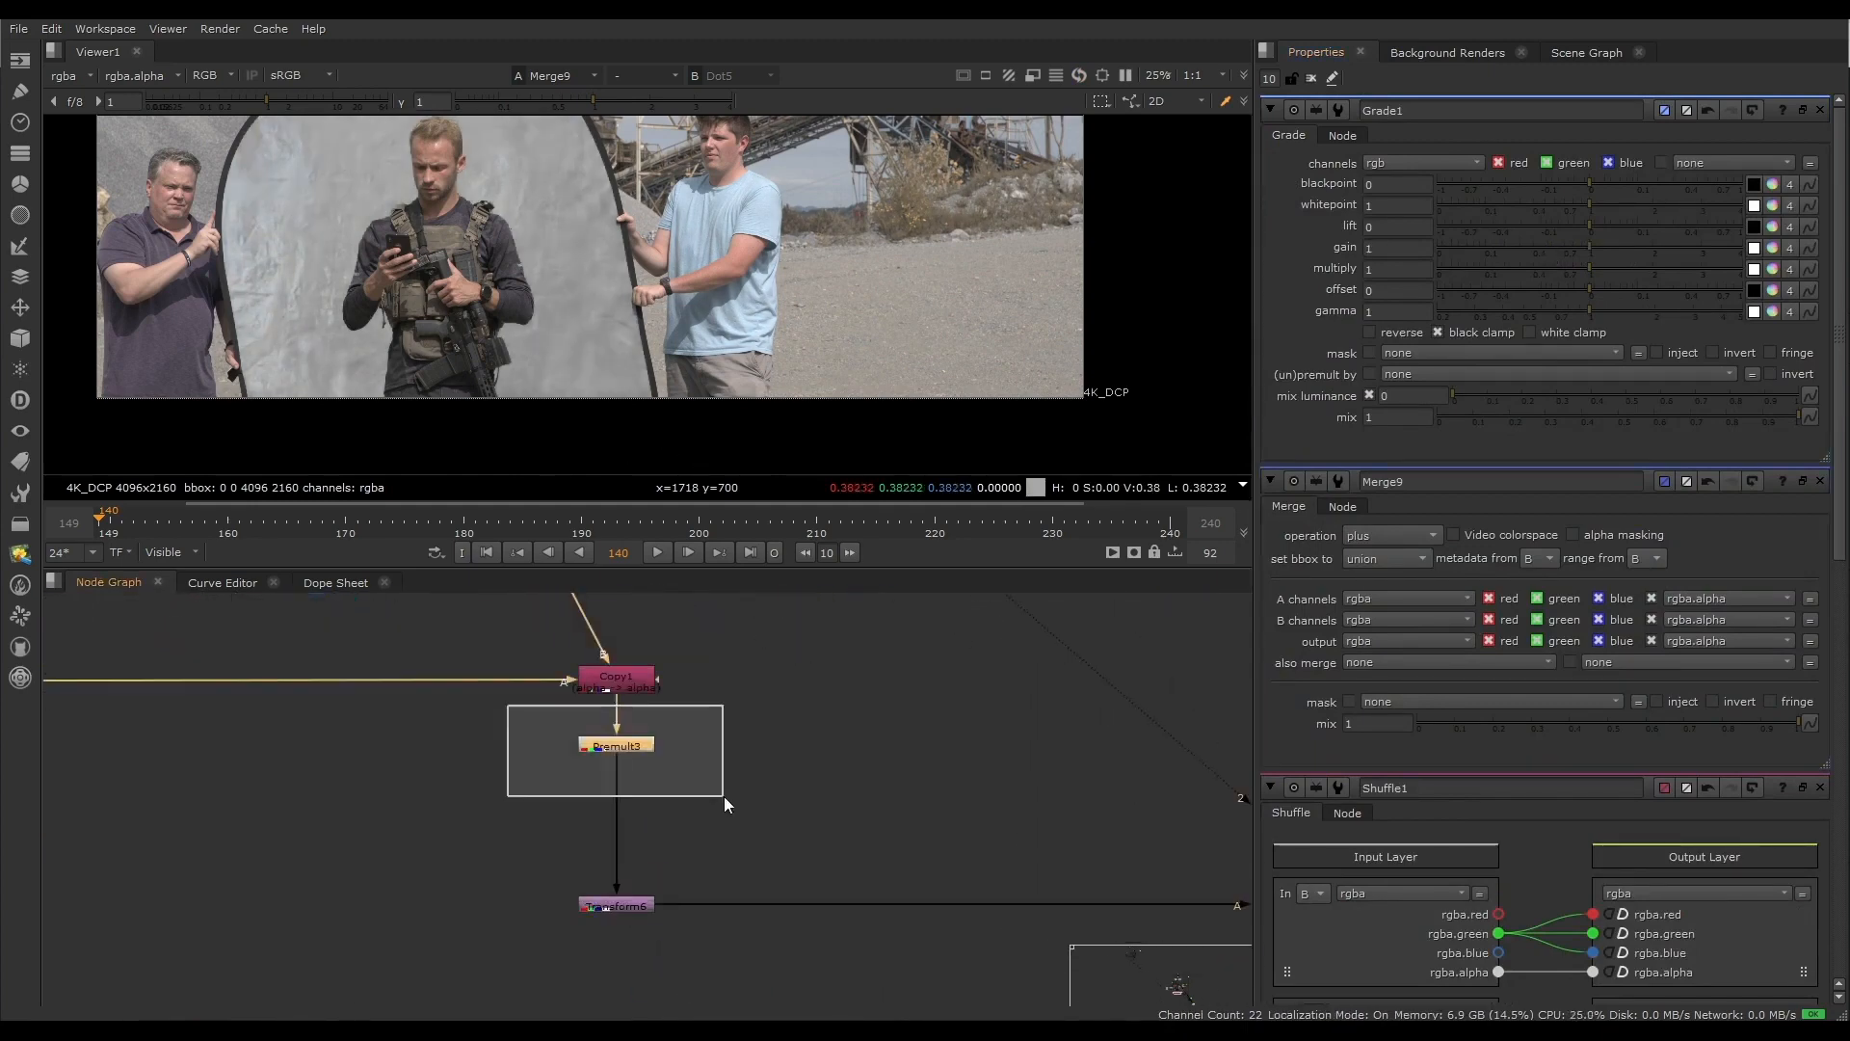
pyautogui.press('1')
pyautogui.scroll(6, 398, 217)
pyautogui.moveTo(472, 274); pyautogui.dragTo(623, 397, button='middle')
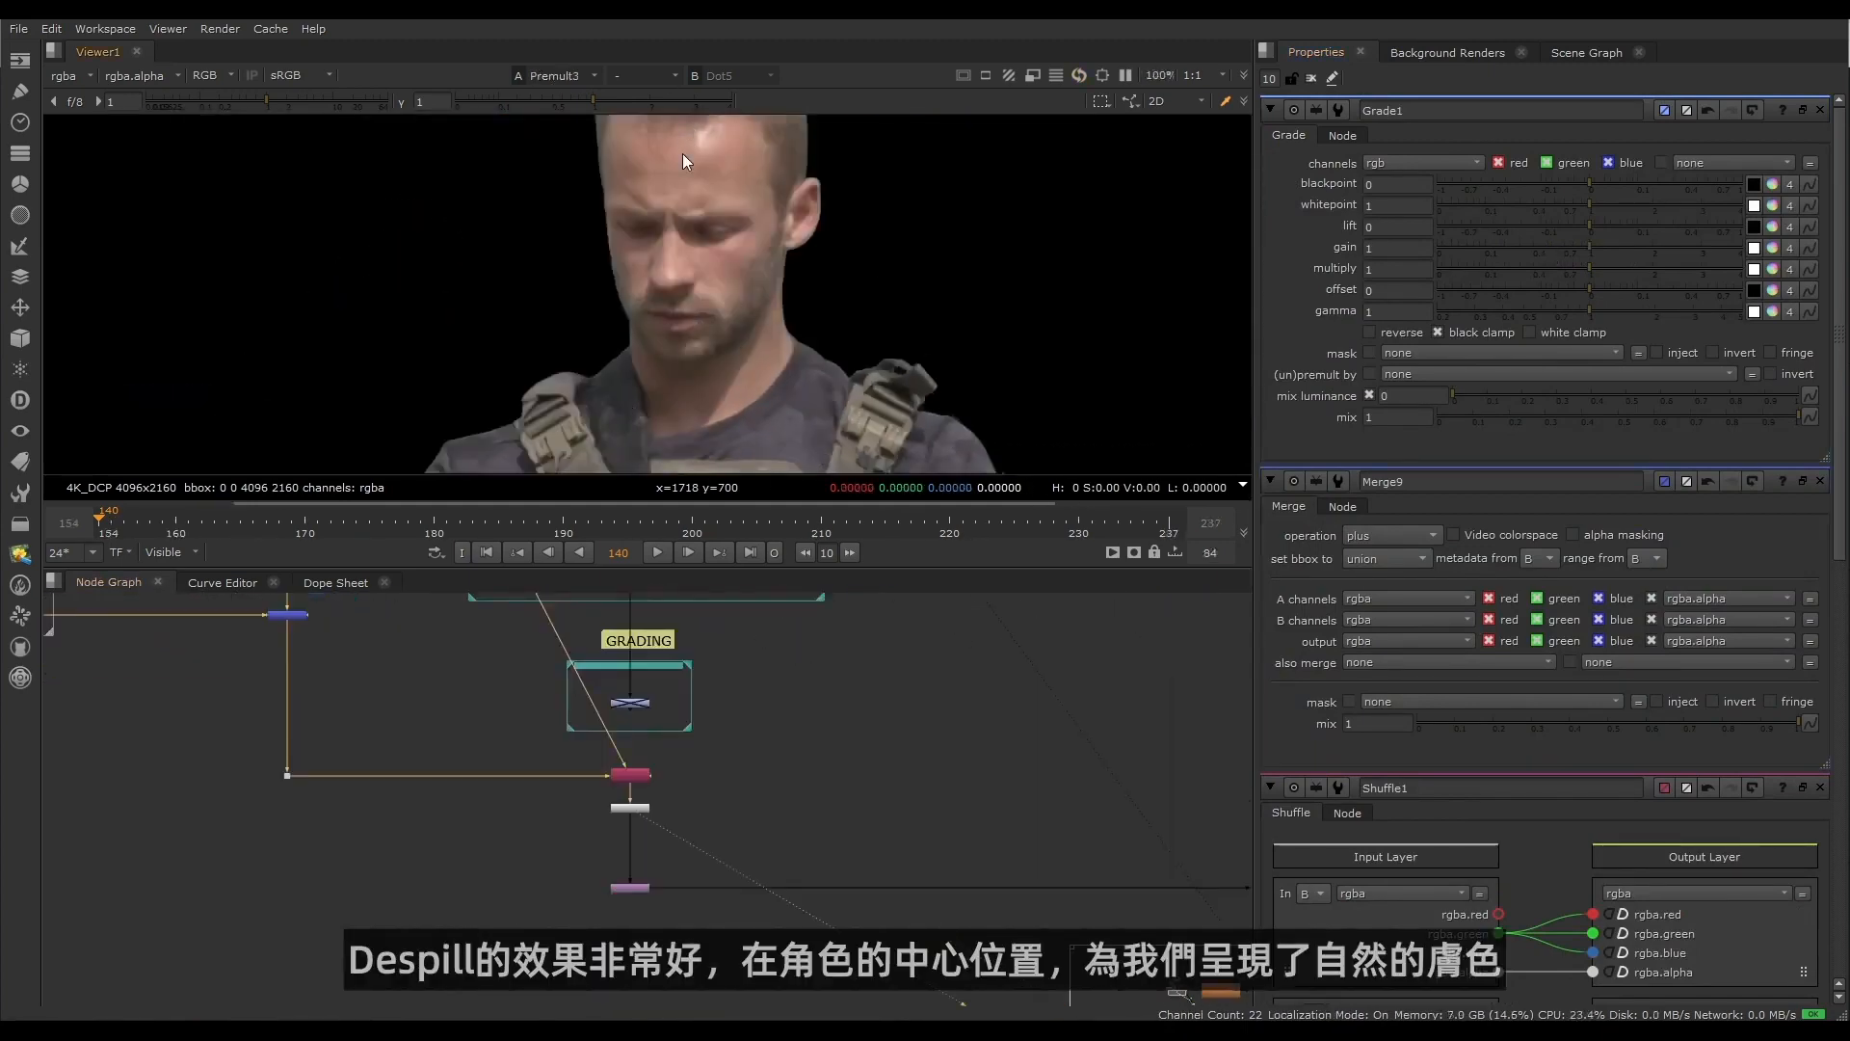
pyautogui.scroll(10, 701, 192)
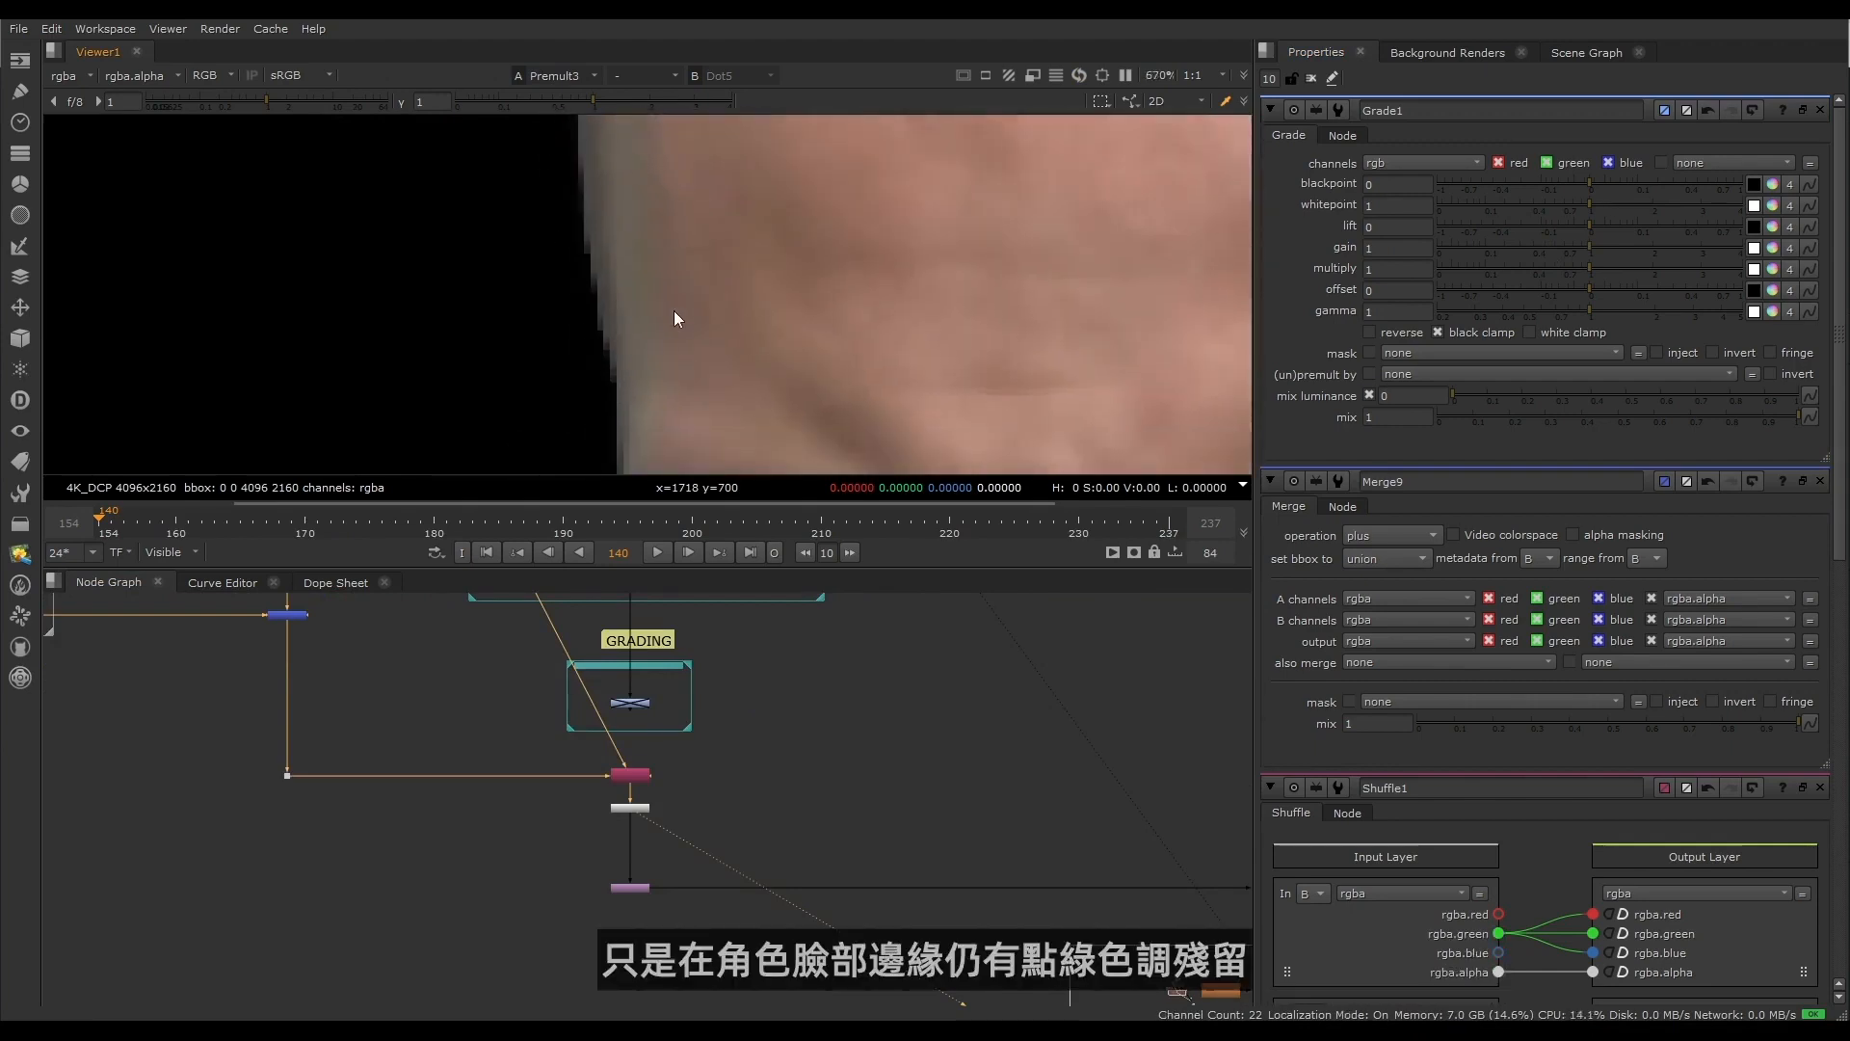
pyautogui.scroll(-4, 667, 312)
pyautogui.scroll(-3, 640, 713)
# Step: Select the DESPILL FIX branch of nodes inside the despill backdrop
pyautogui.moveTo(692, 715); pyautogui.dragTo(757, 814, button='middle')
pyautogui.scroll(4, 699, 684)
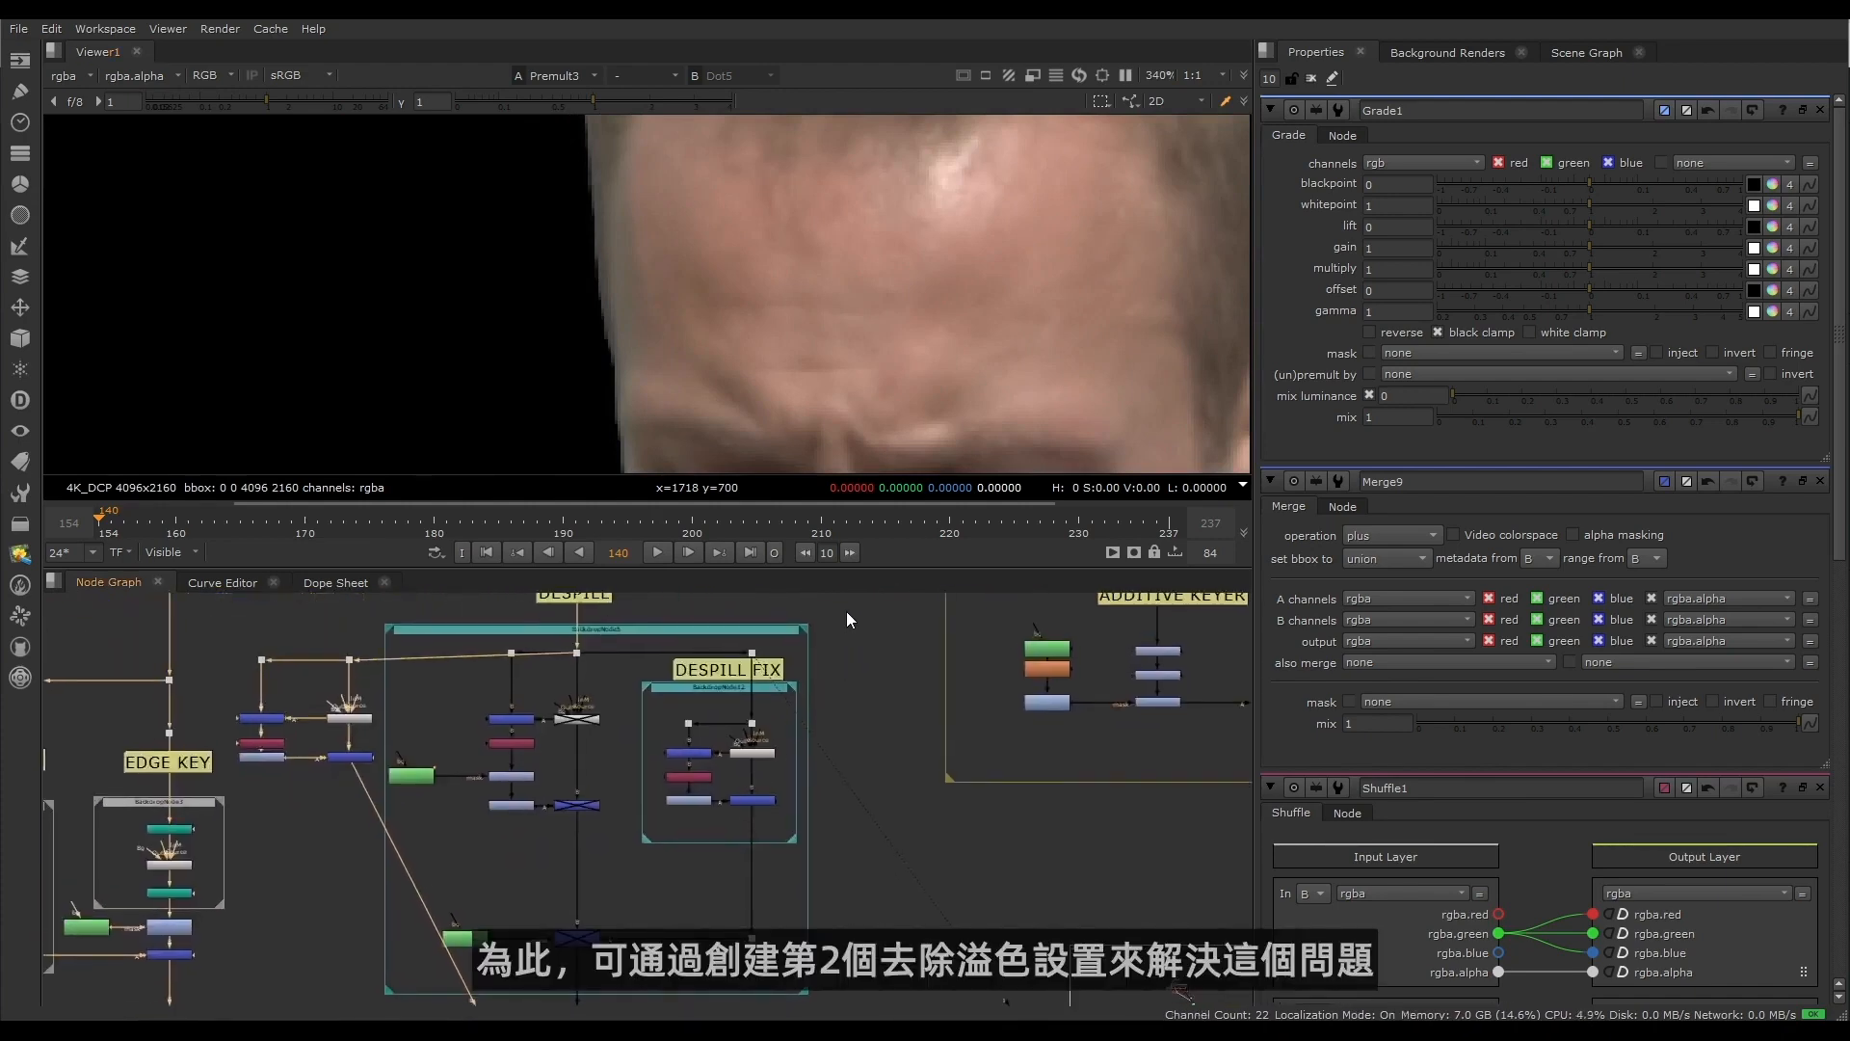
pyautogui.moveTo(844, 611); pyautogui.dragTo(640, 992)
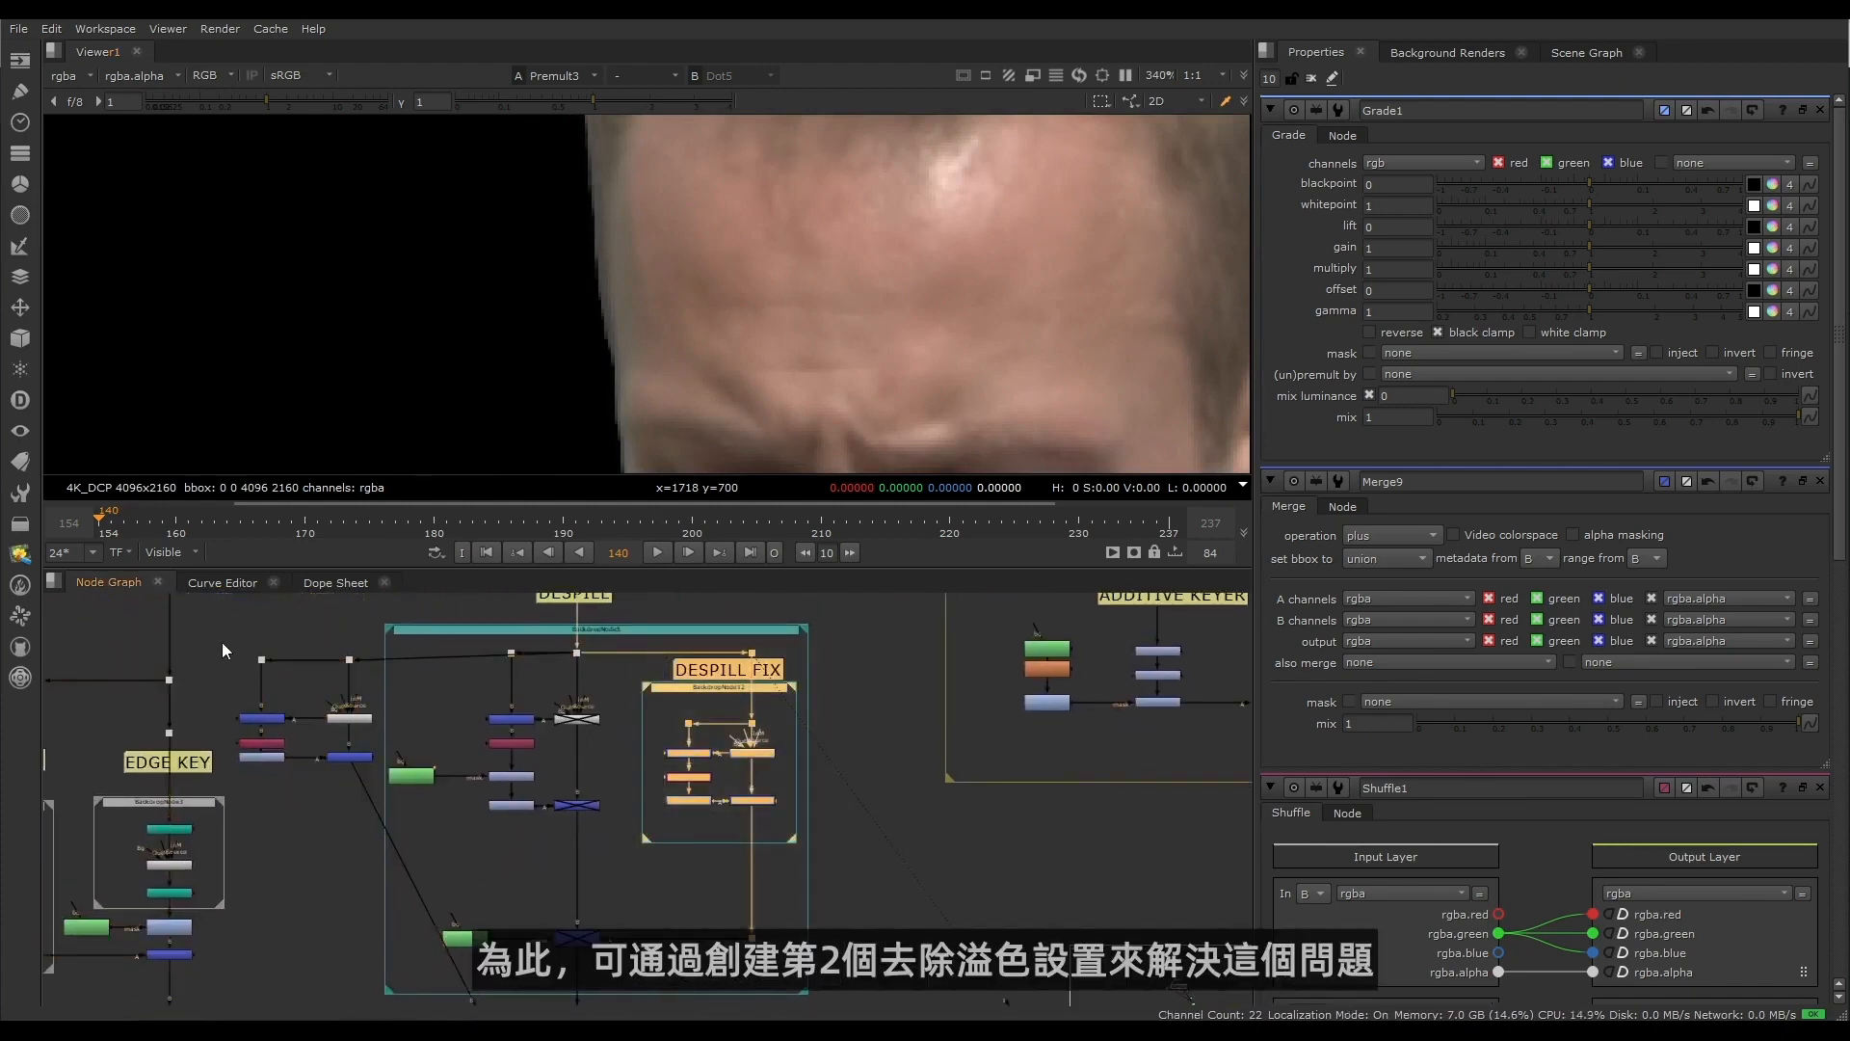
# Step: Duplicate the first Keylight despill branch beside the despill backdrop and connect its input dot to the source line
pyautogui.moveTo(223, 650); pyautogui.dragTo(394, 819)
pyautogui.hotkey('ctrl', 'c')
pyautogui.click(827, 875)
pyautogui.hotkey('ctrl', 'v')
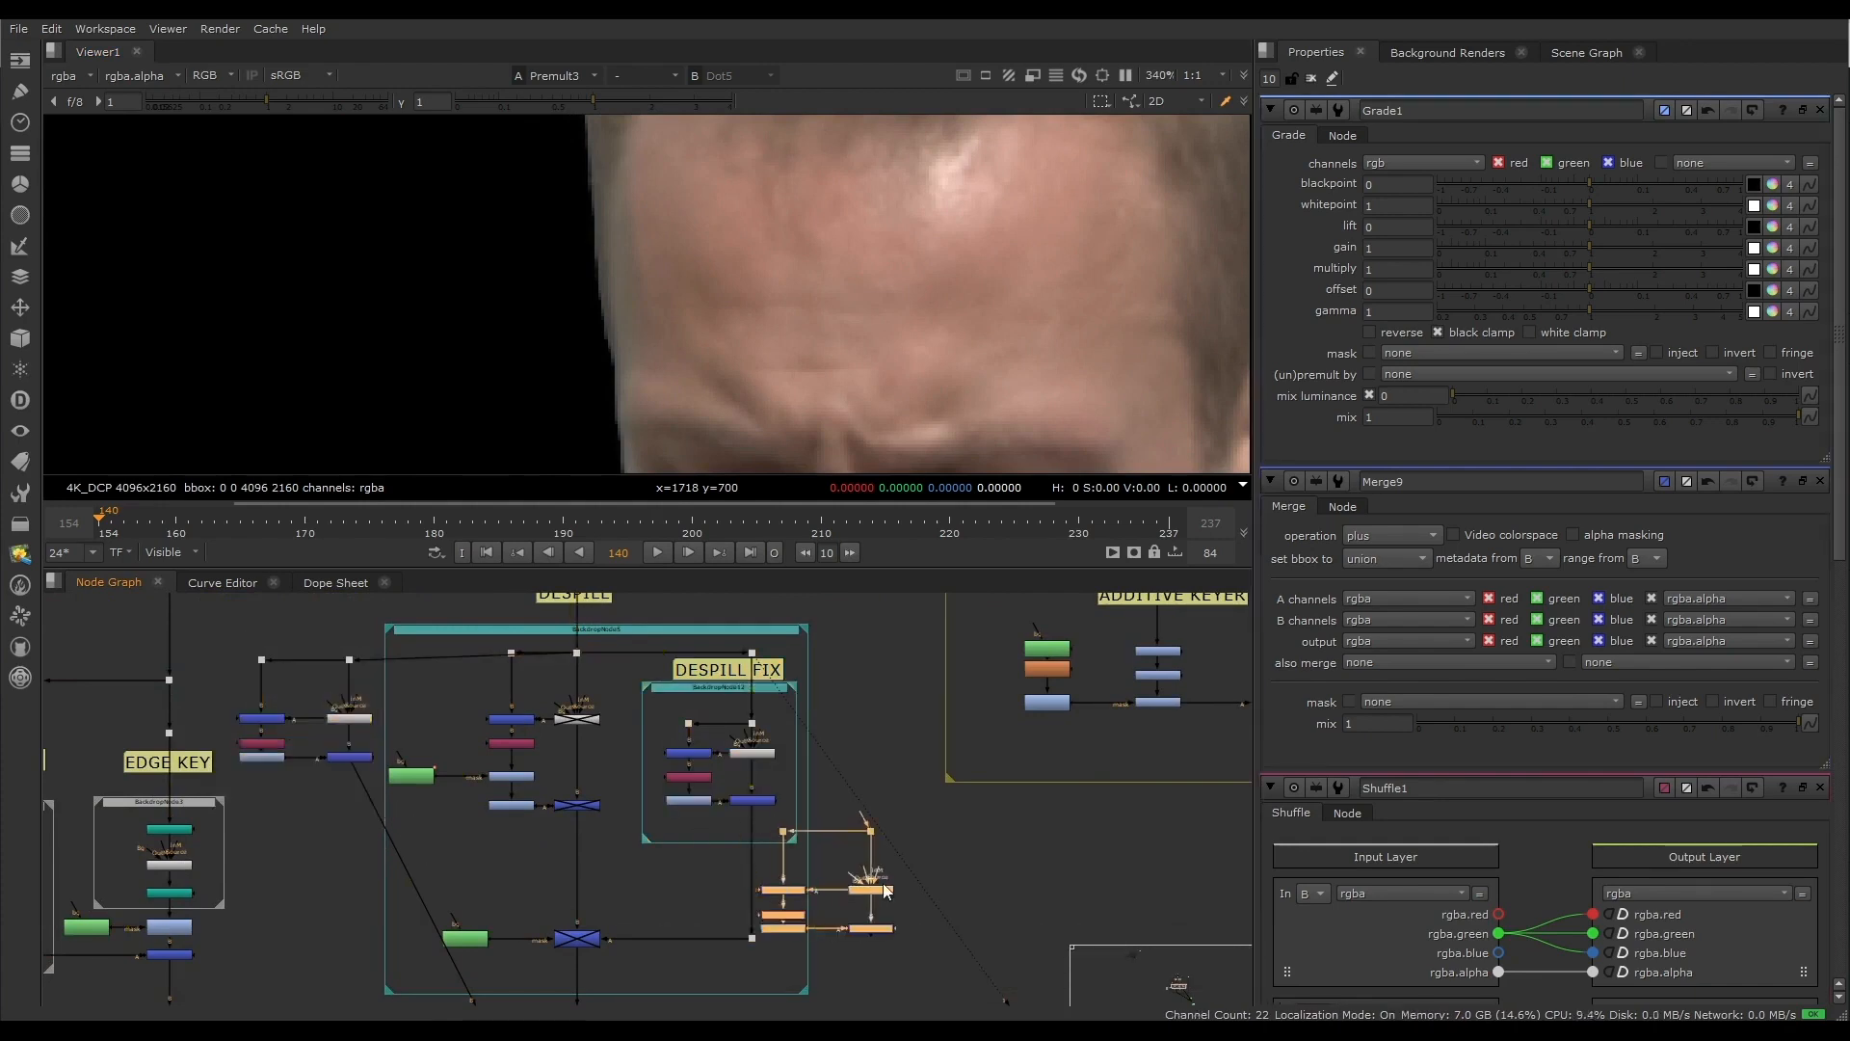
pyautogui.moveTo(868, 888); pyautogui.dragTo(598, 692)
# Step: Sample the forehead skin near the edge as Alpha Bias in the duplicated Keylight2, giving about 0.167, 0.110, 0.085
pyautogui.scroll(5, 920, 736)
pyautogui.scroll(-2, 954, 830)
pyautogui.moveTo(910, 784); pyautogui.dragTo(755, 667, button='middle')
pyautogui.click(902, 797)
pyautogui.doubleClick(845, 831)
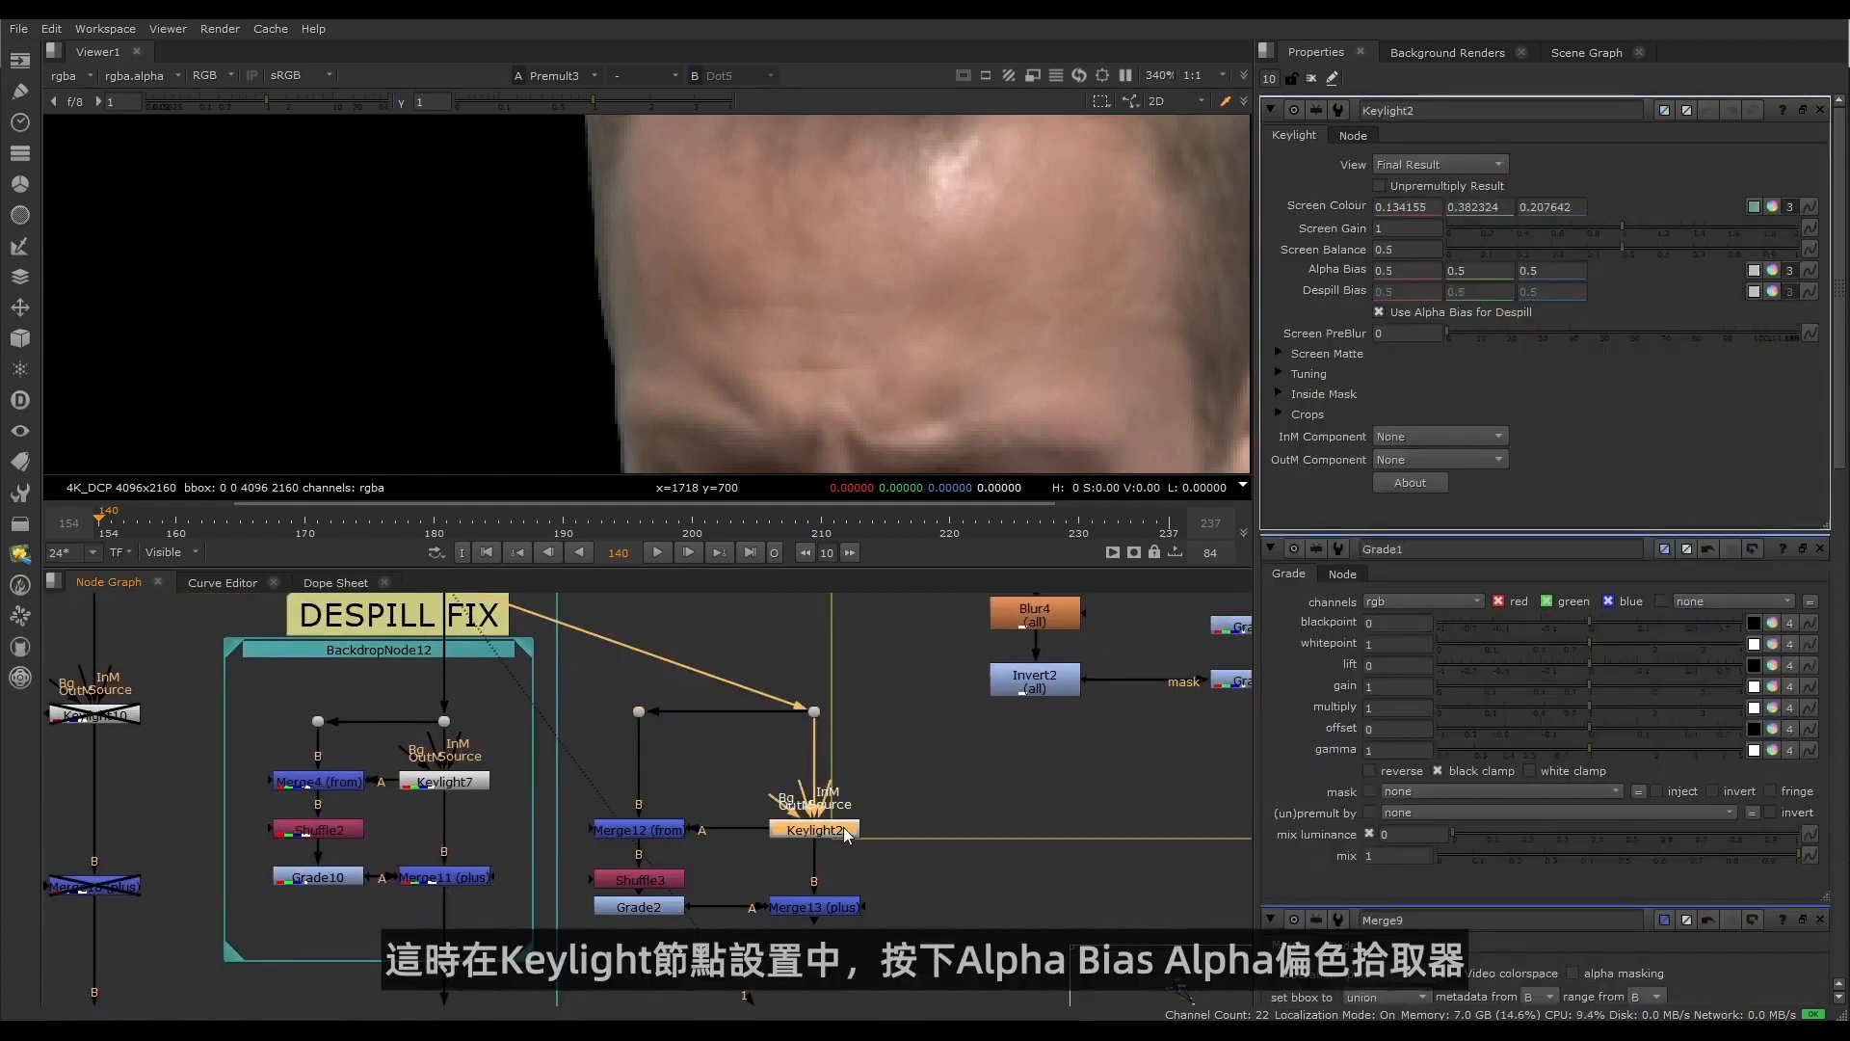
pyautogui.click(1754, 271)
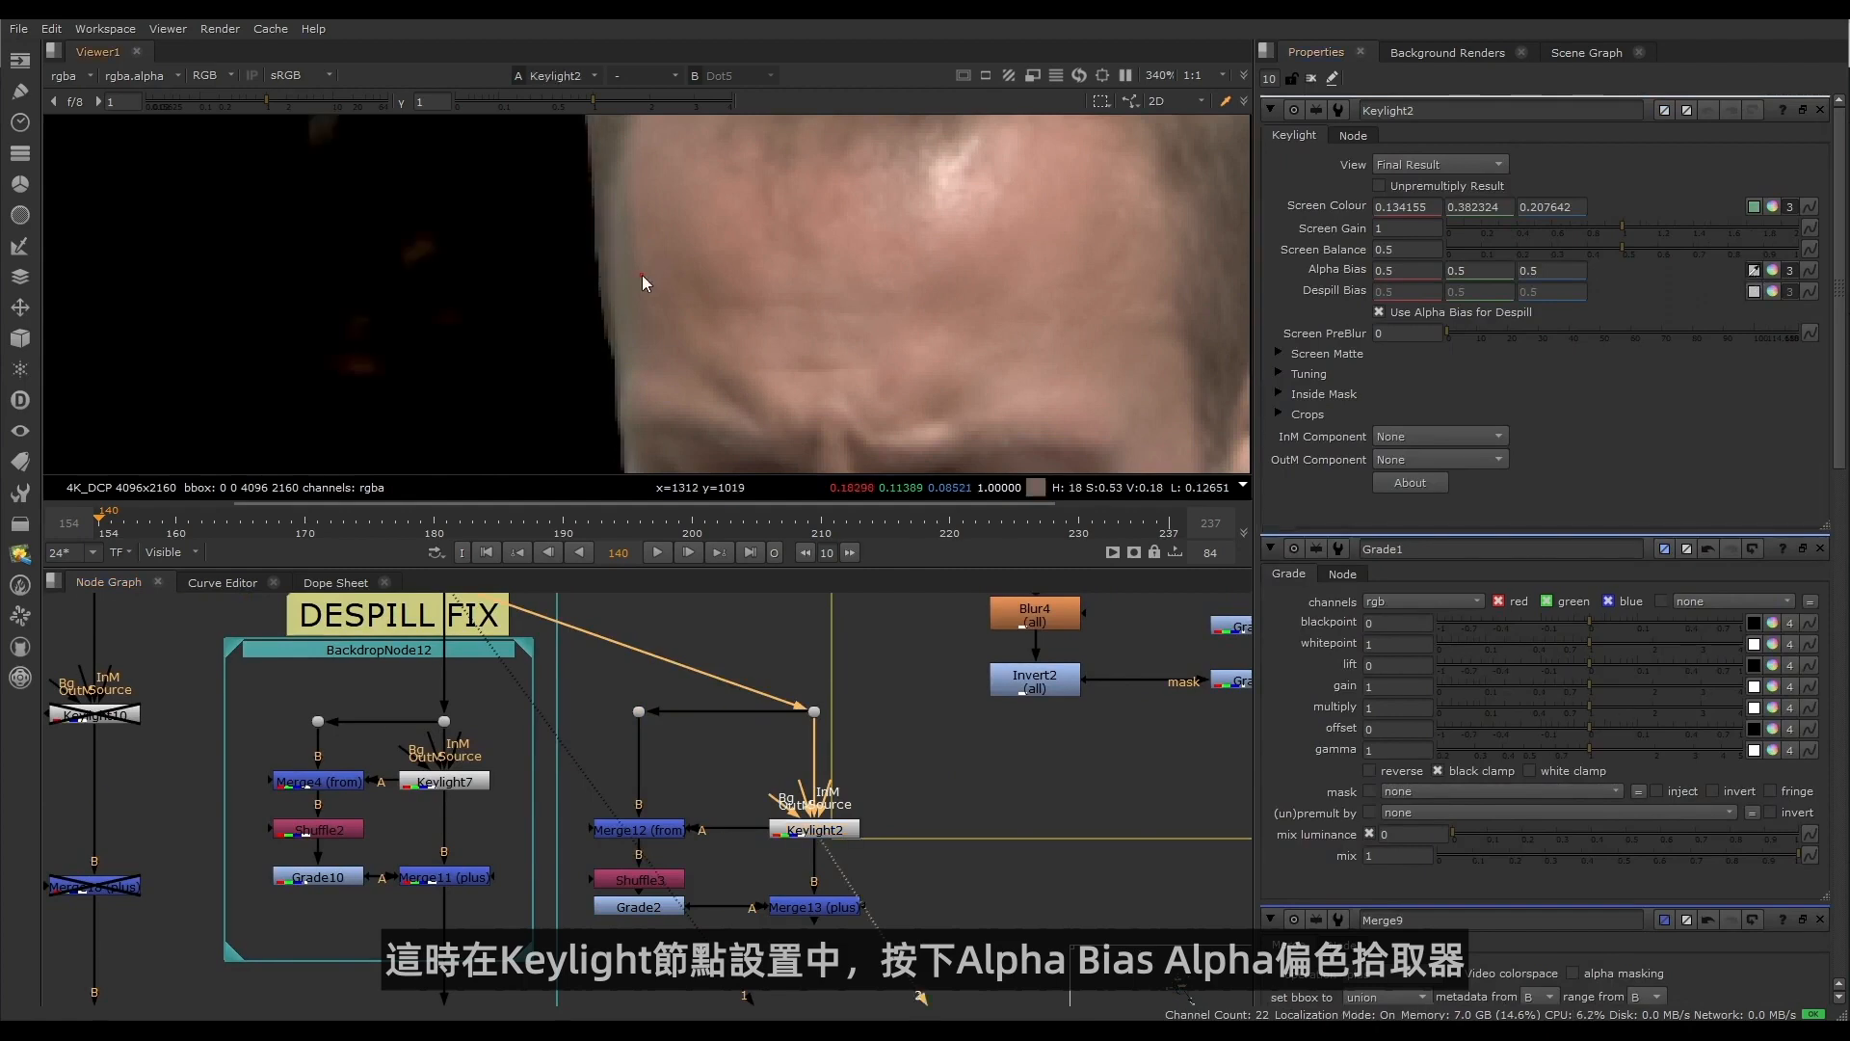
pyautogui.keyDown('ctrl'); pyautogui.click(640, 275); pyautogui.keyUp('ctrl')
pyautogui.moveTo(646, 275)
pyautogui.keyDown('ctrl'); pyautogui.keyDown('alt'); pyautogui.mouseDown()
pyautogui.moveTo(679, 270)
pyautogui.moveTo(634, 269)
pyautogui.mouseUp(); pyautogui.keyUp('alt'); pyautogui.keyUp('ctrl')
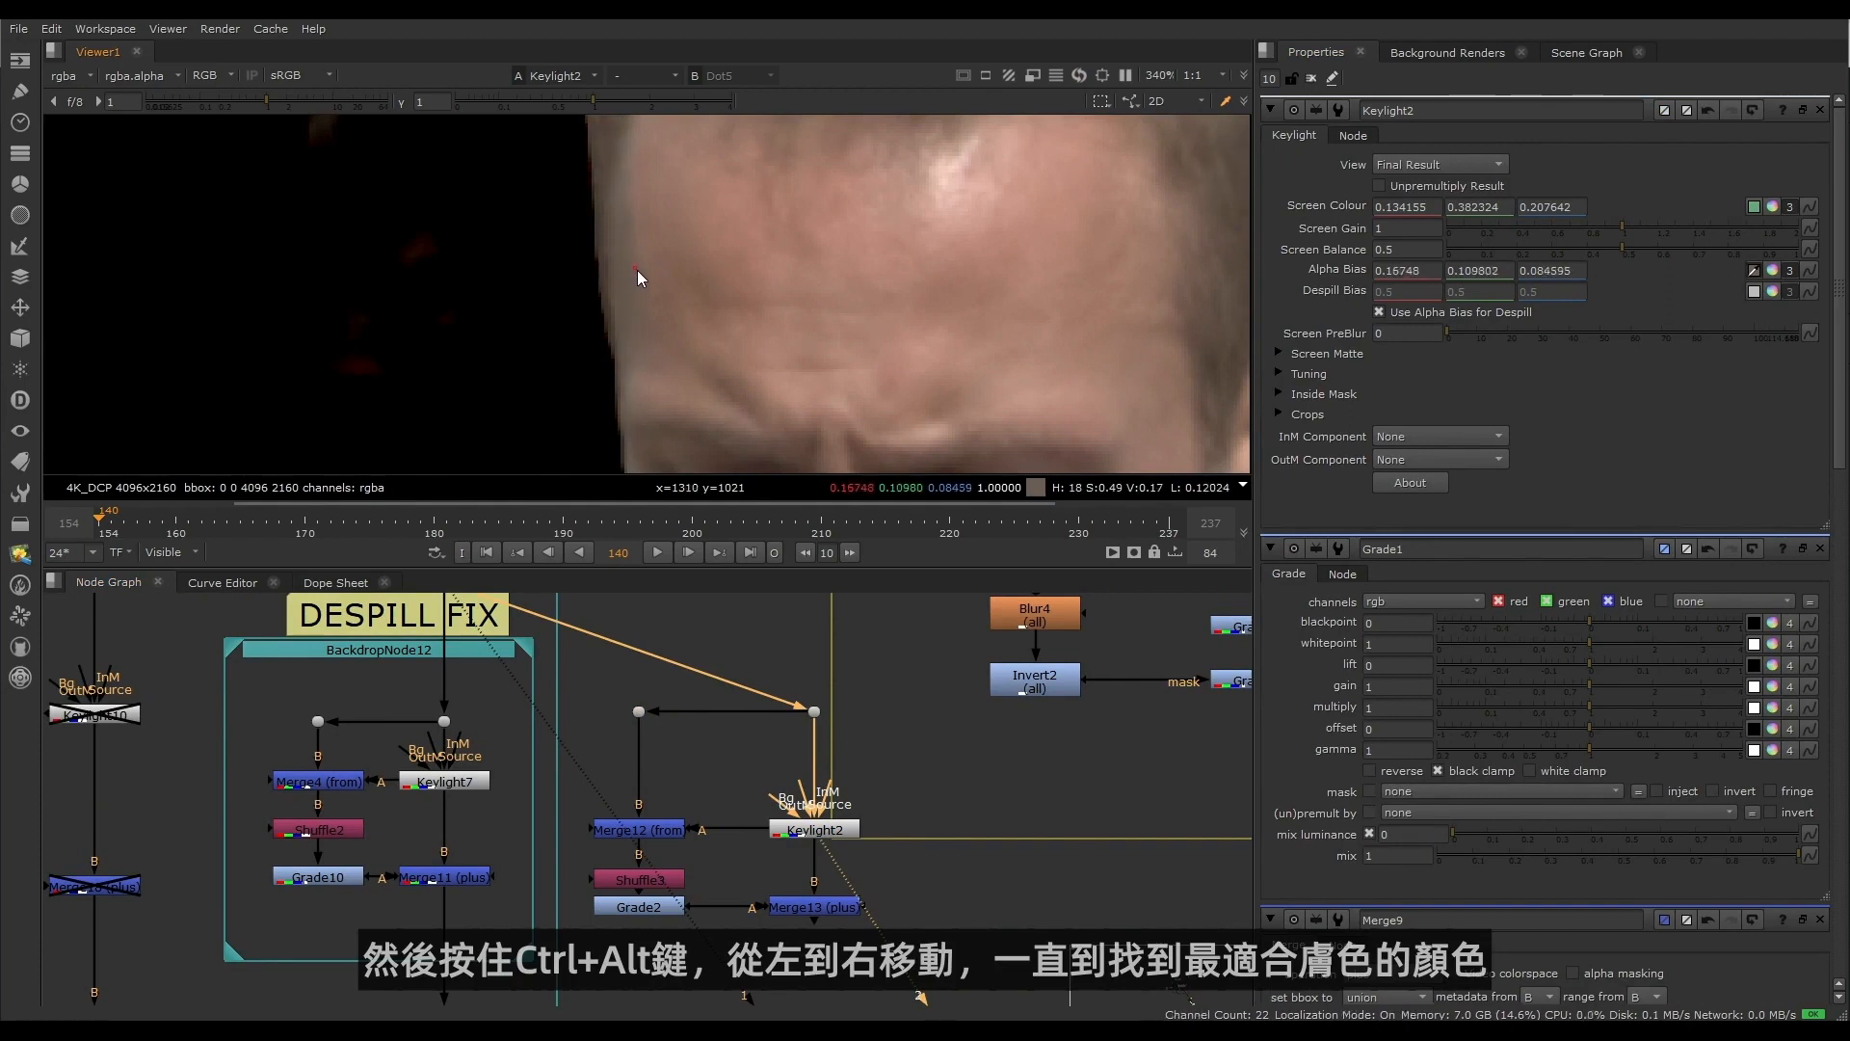
pyautogui.scroll(-2, 636, 269)
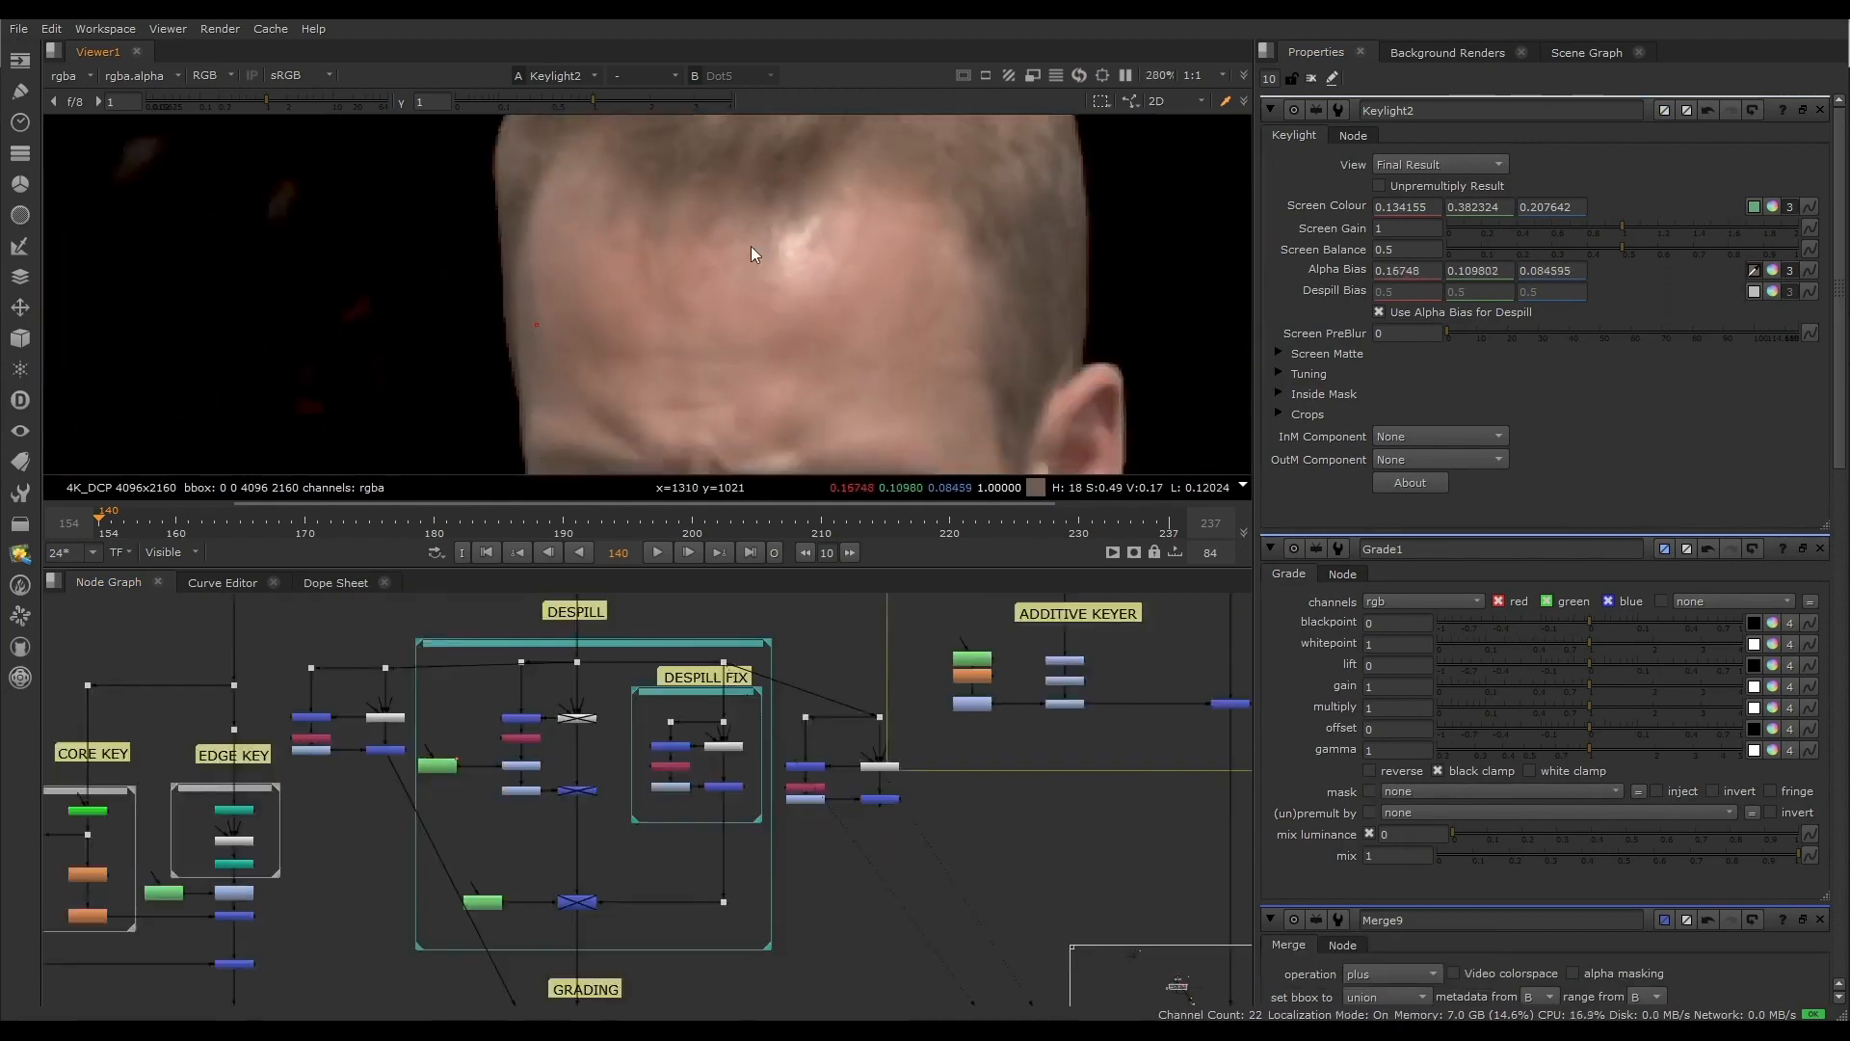
# Step: Create a KeyMix node with B from the first despill branch's plus Merge and A from Merge13
pyautogui.scroll(5, 675, 896)
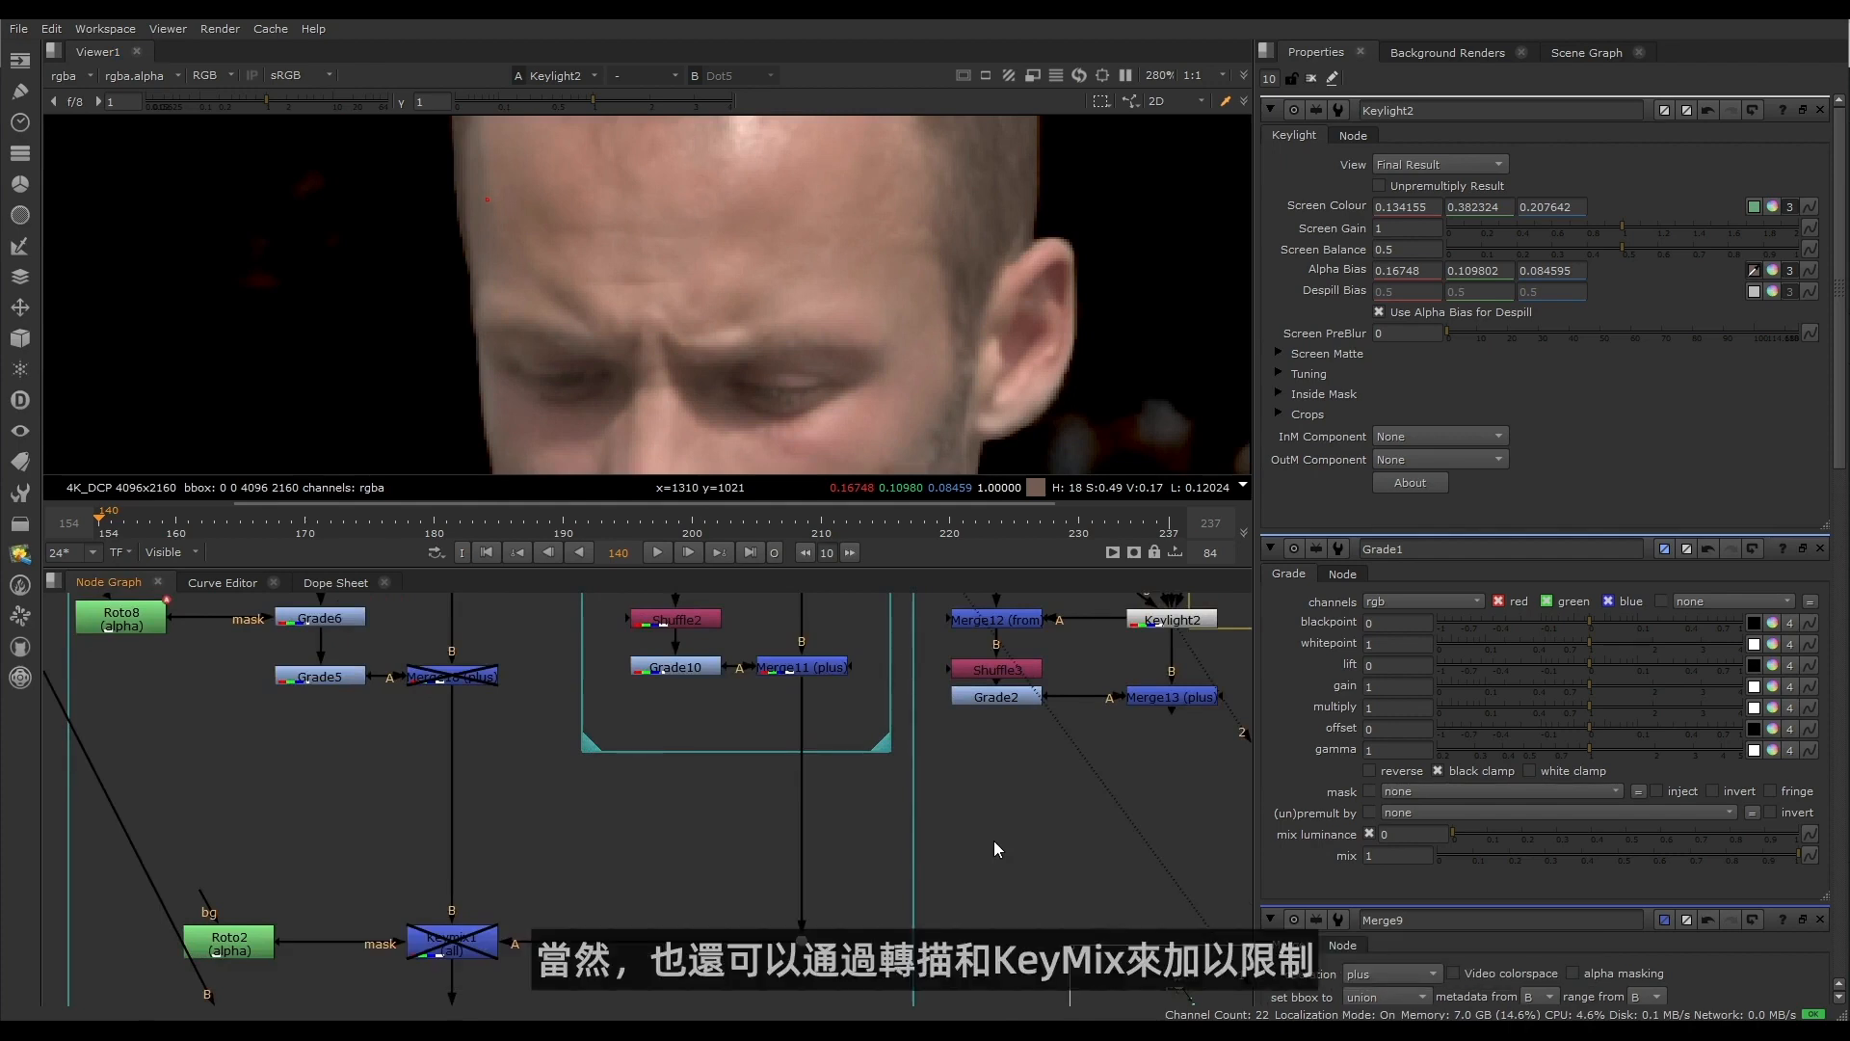
pyautogui.press('Tab')
pyautogui.write('keymix')
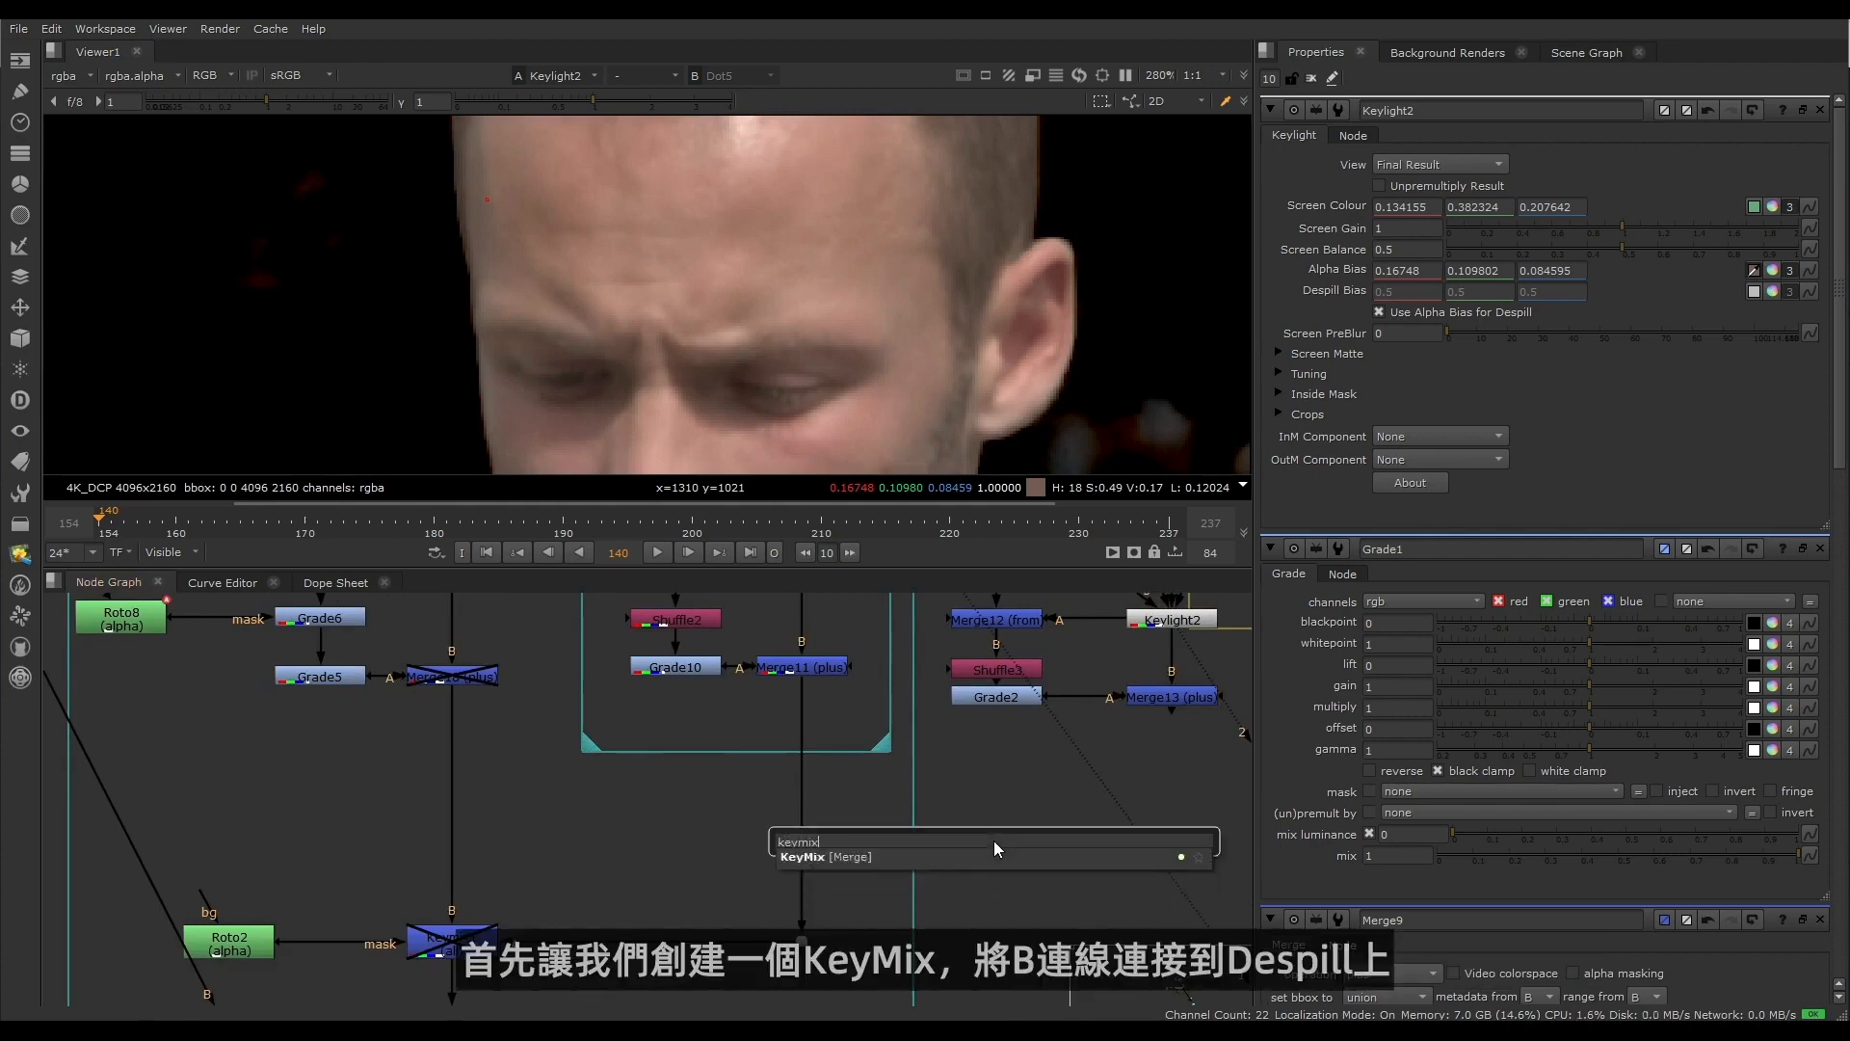
pyautogui.click(907, 856)
pyautogui.moveTo(1012, 844); pyautogui.dragTo(800, 900, button='middle')
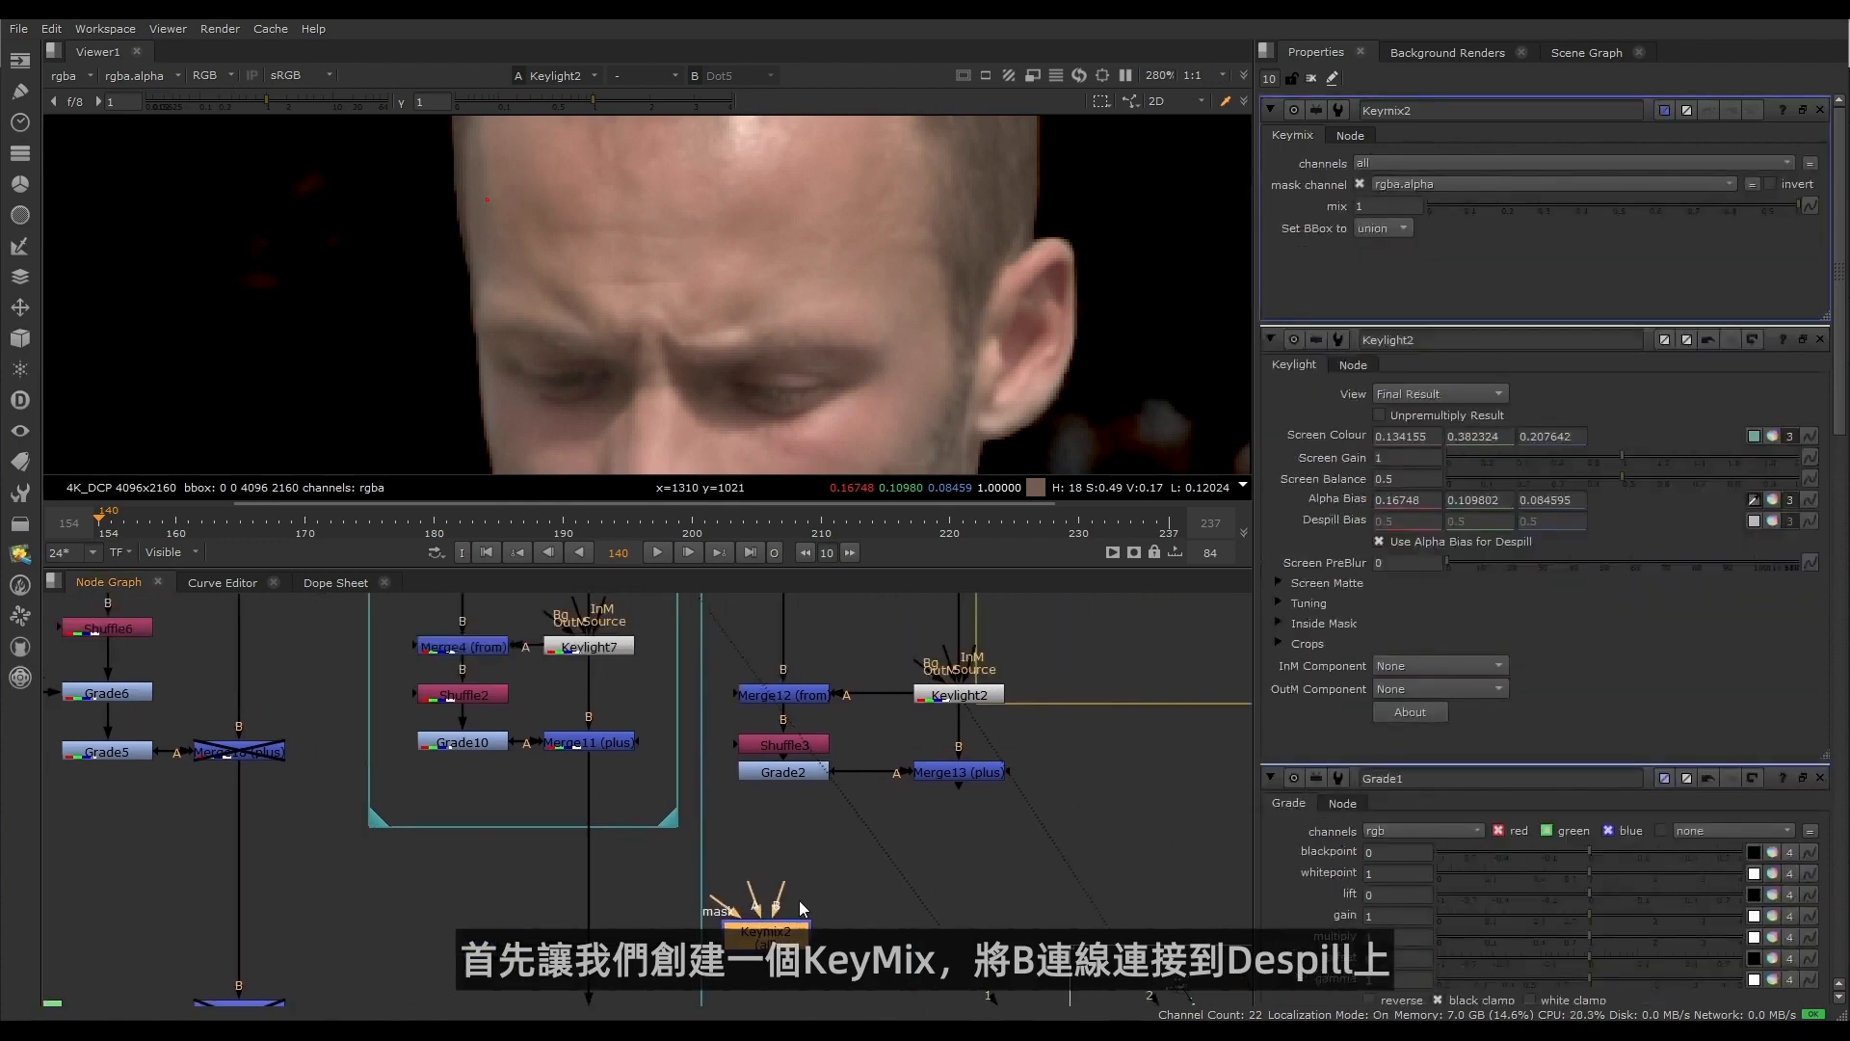
pyautogui.moveTo(783, 875); pyautogui.dragTo(92, 762)
pyautogui.moveTo(528, 941); pyautogui.dragTo(151, 729, button='middle')
pyautogui.moveTo(701, 792); pyautogui.dragTo(899, 668)
pyautogui.click(912, 831)
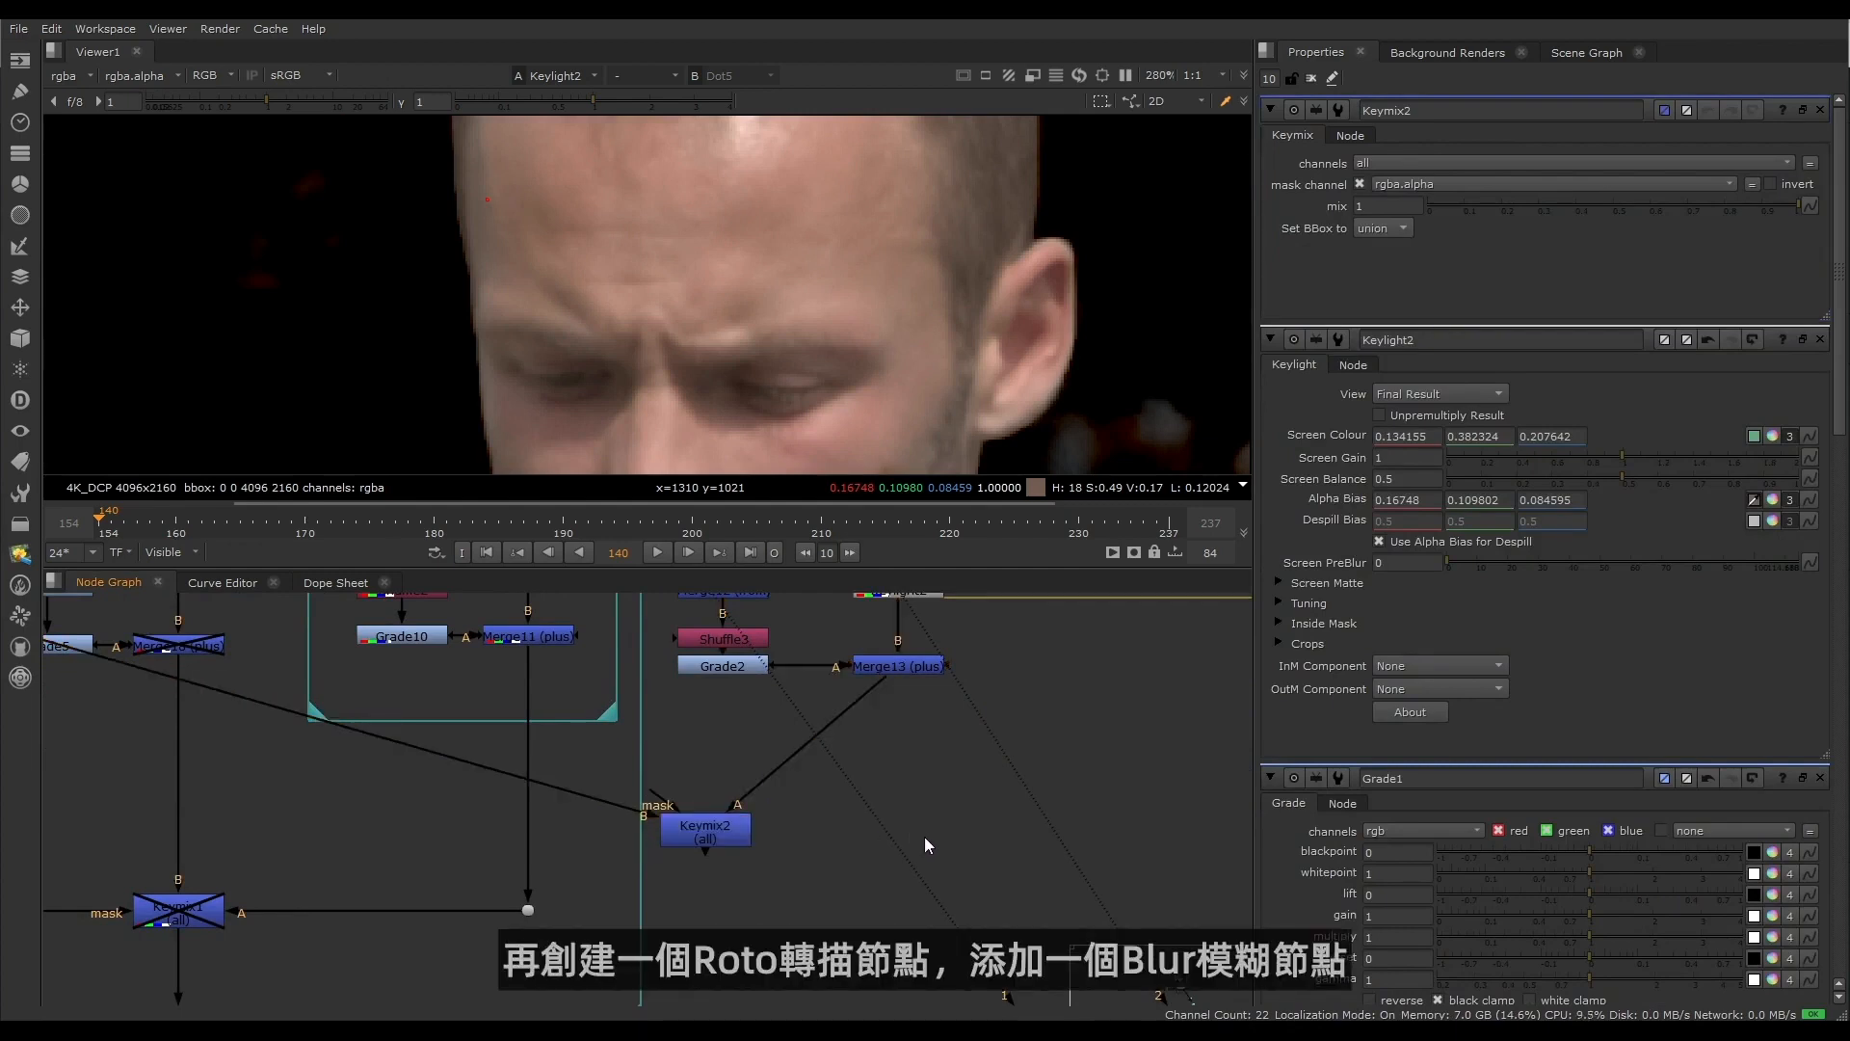
# Step: Create a Roto node as the KeyMix mask and draw a smooth closed Bezier around the forehead's edge
pyautogui.press('o')
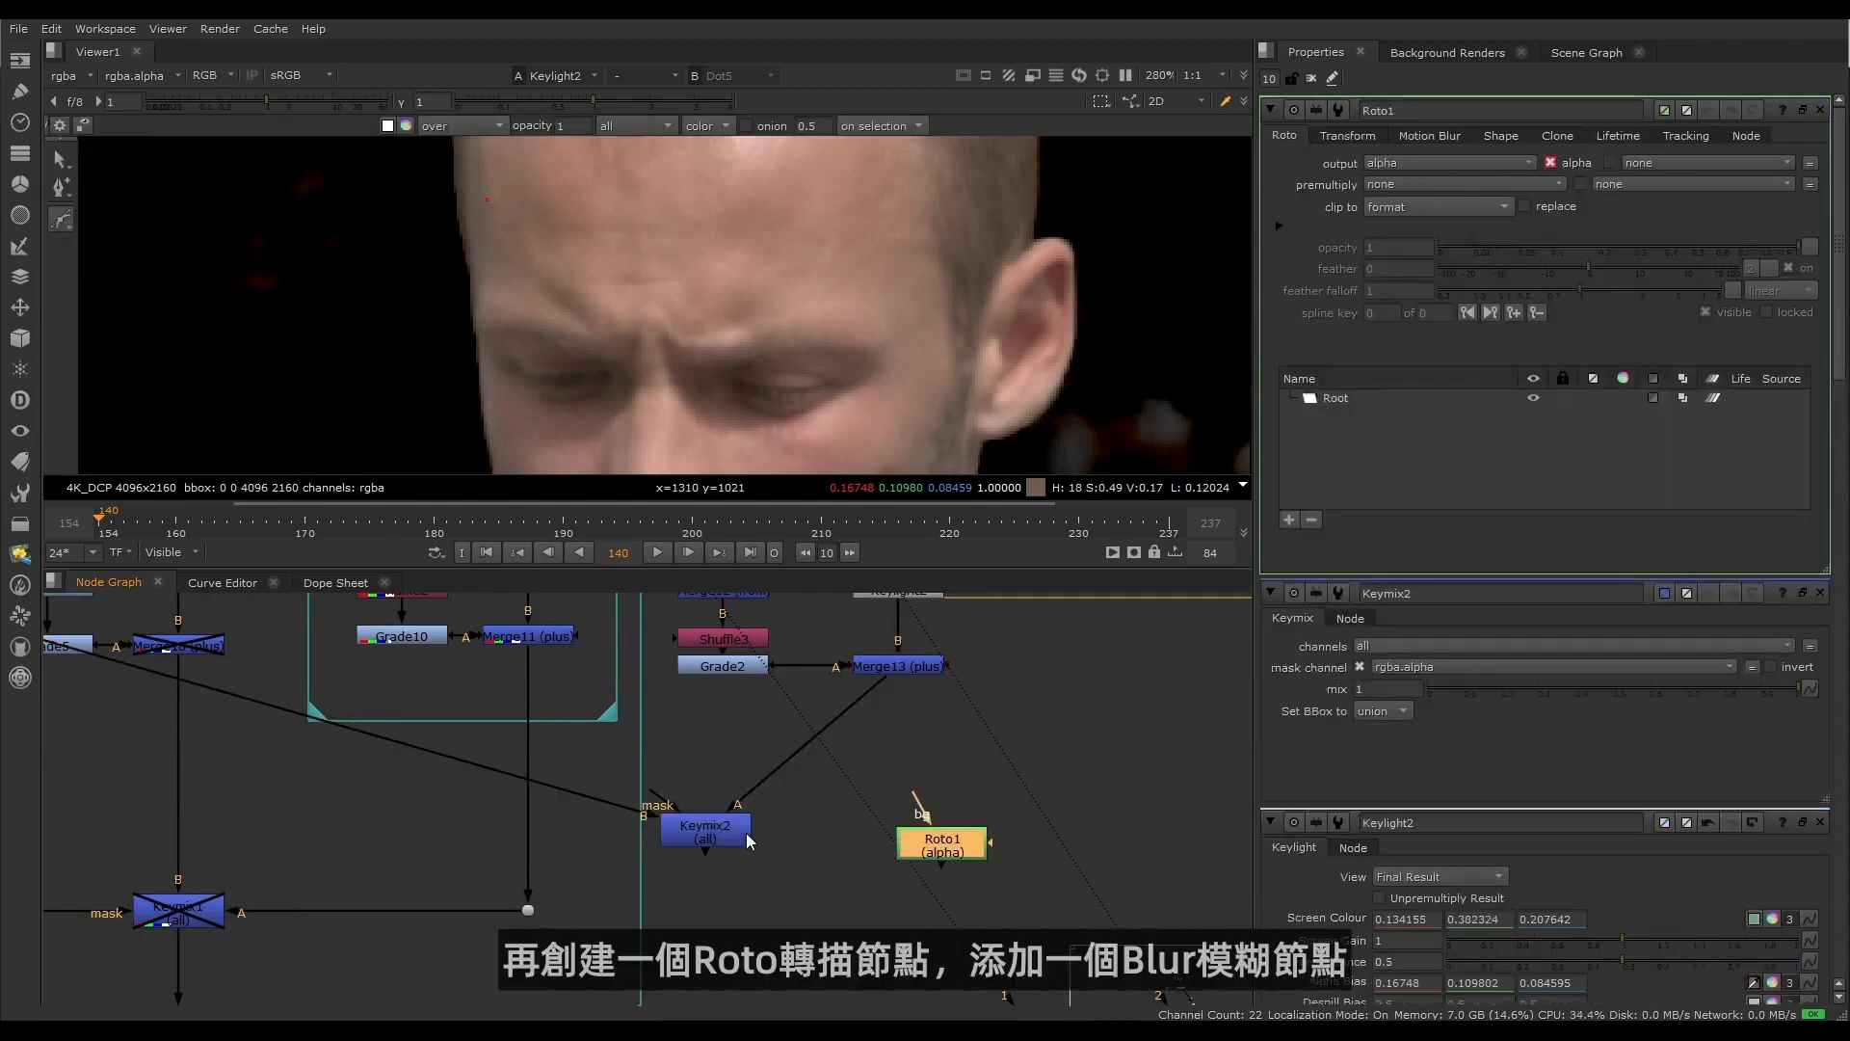
pyautogui.moveTo(648, 782); pyautogui.dragTo(915, 842)
pyautogui.scroll(-4, 708, 326)
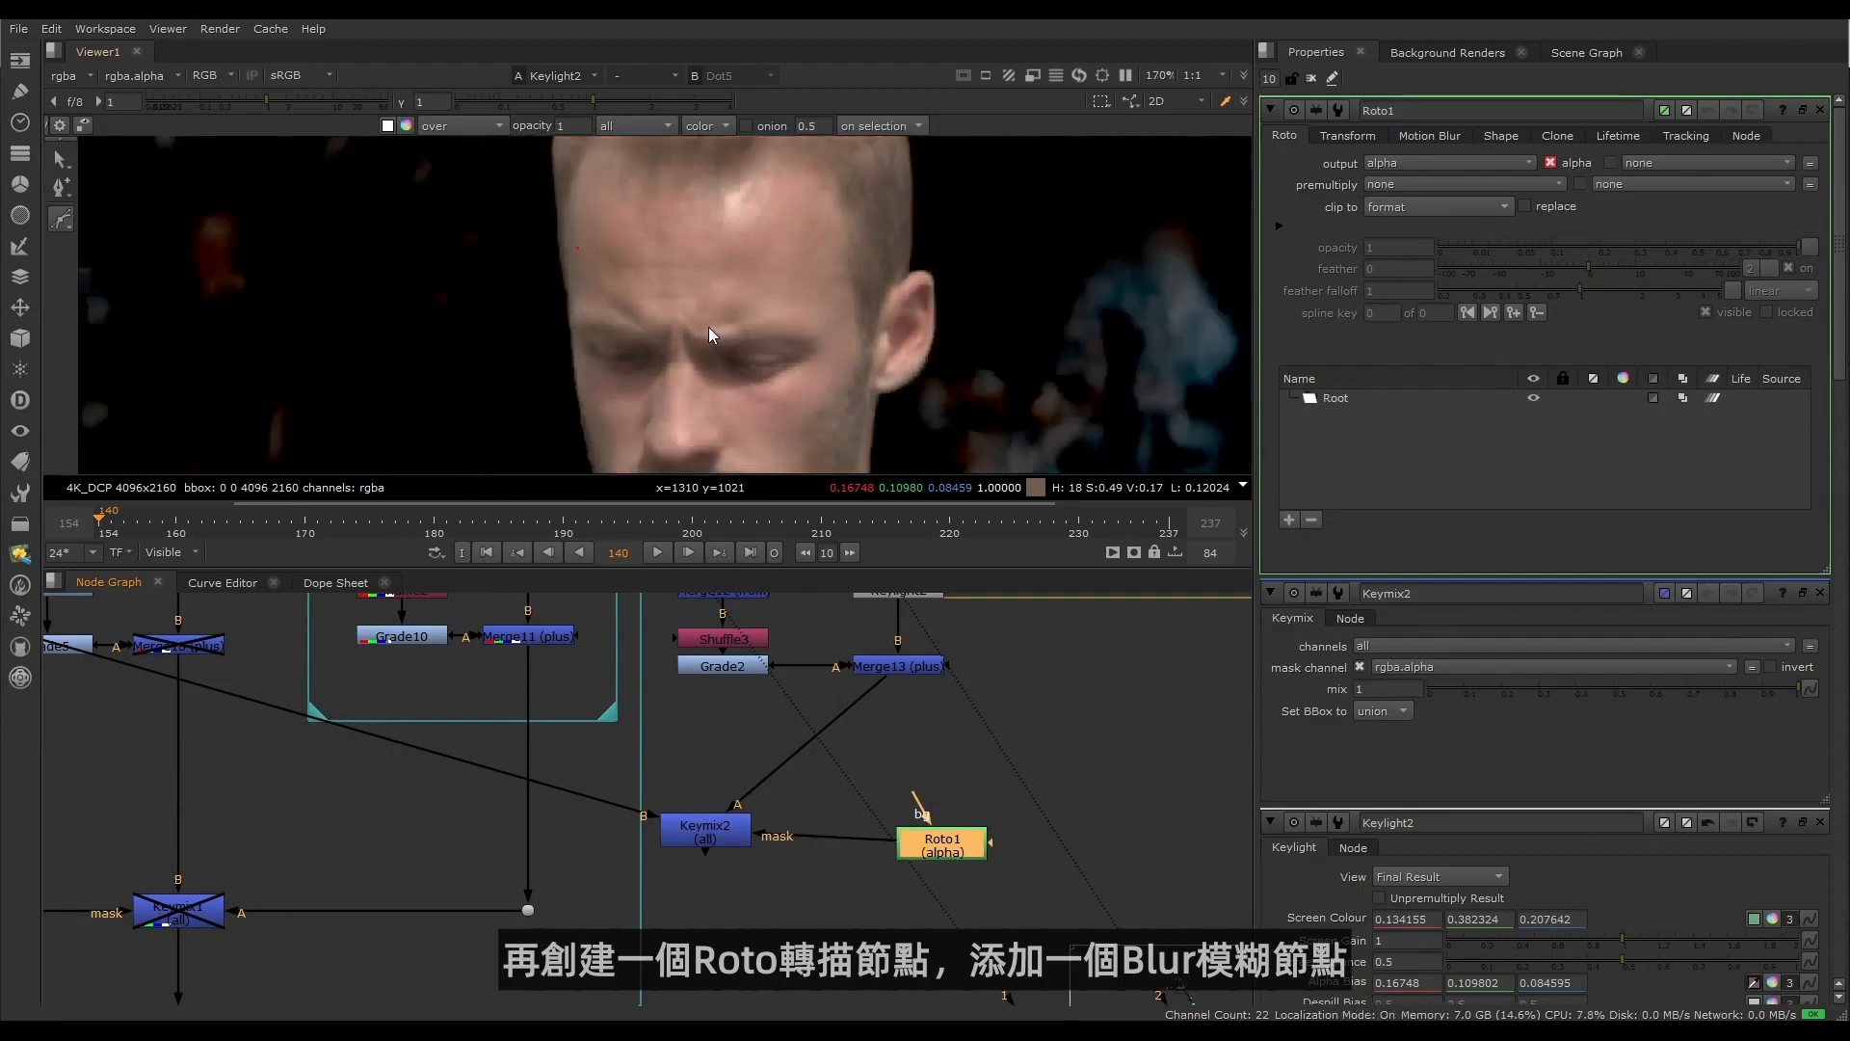
pyautogui.click(489, 151)
pyautogui.click(586, 154)
pyautogui.click(490, 151)
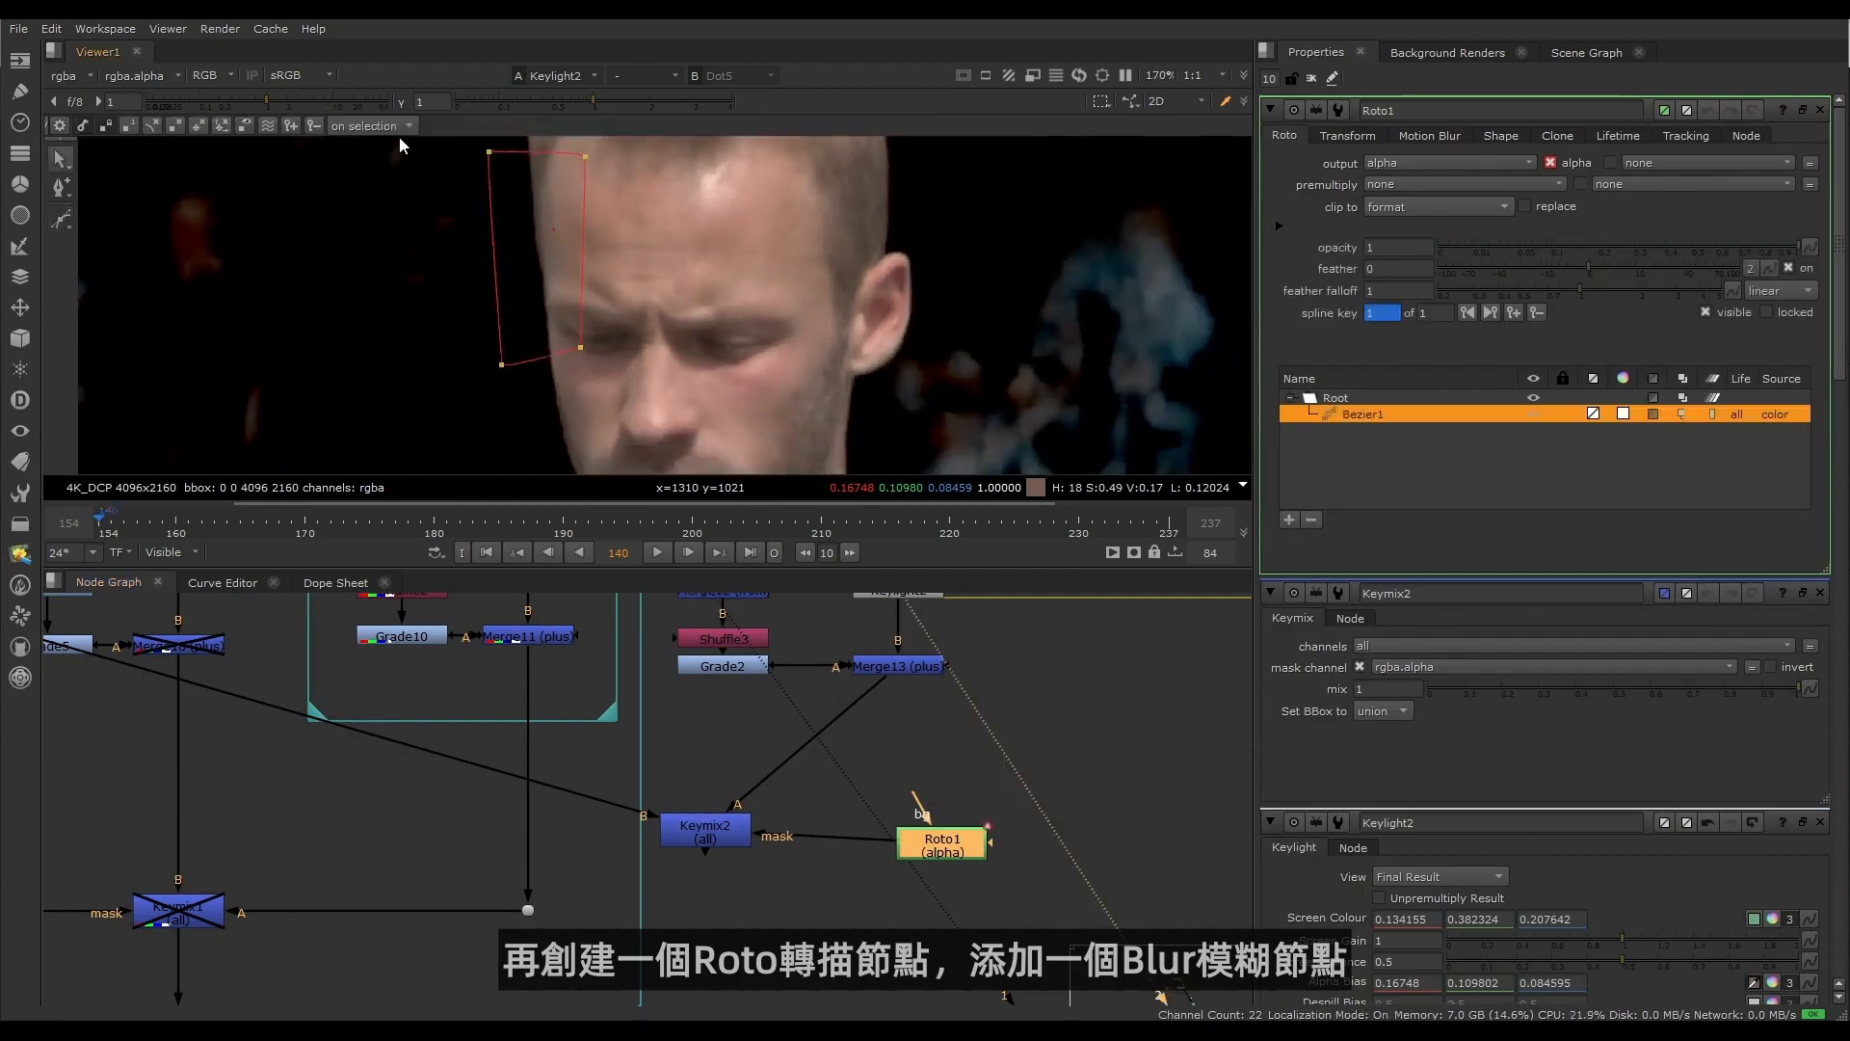
pyautogui.moveTo(395, 140); pyautogui.dragTo(636, 419)
pyautogui.press('z')
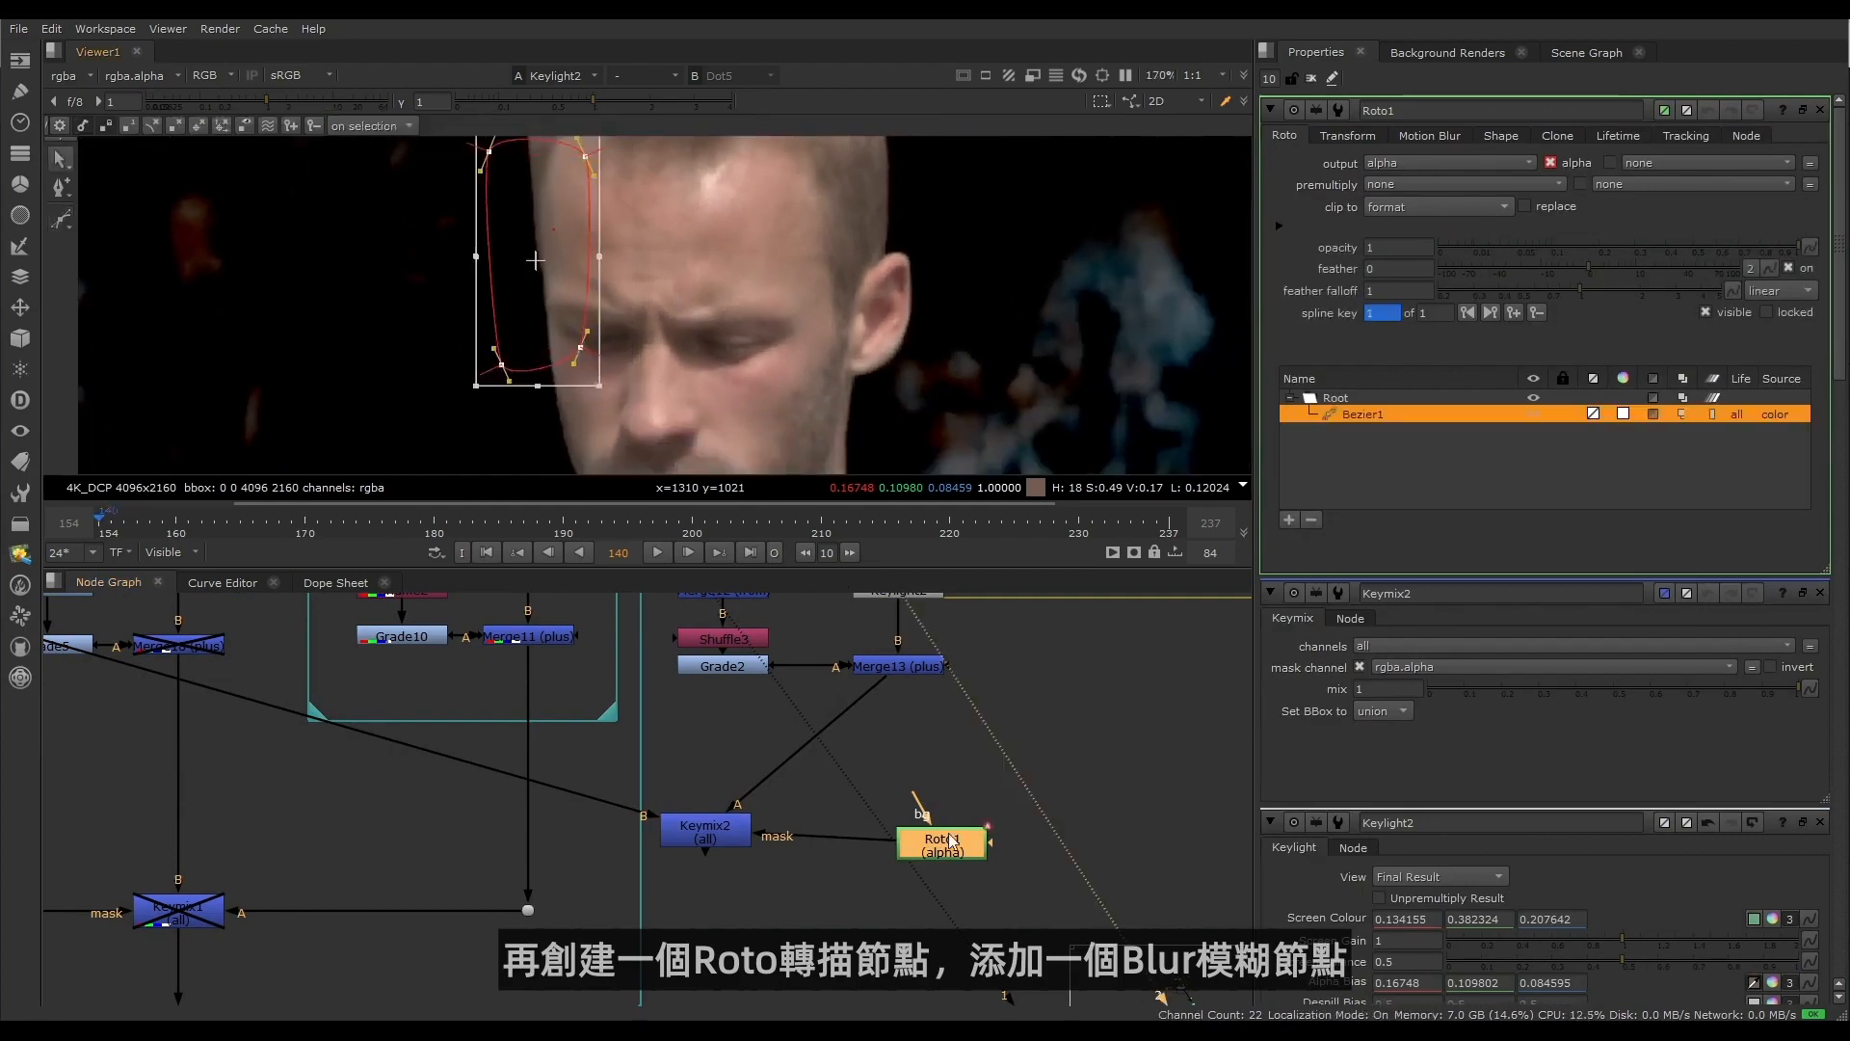
# Step: Insert a Blur node after Roto1 with a size of 13
pyautogui.press('b')
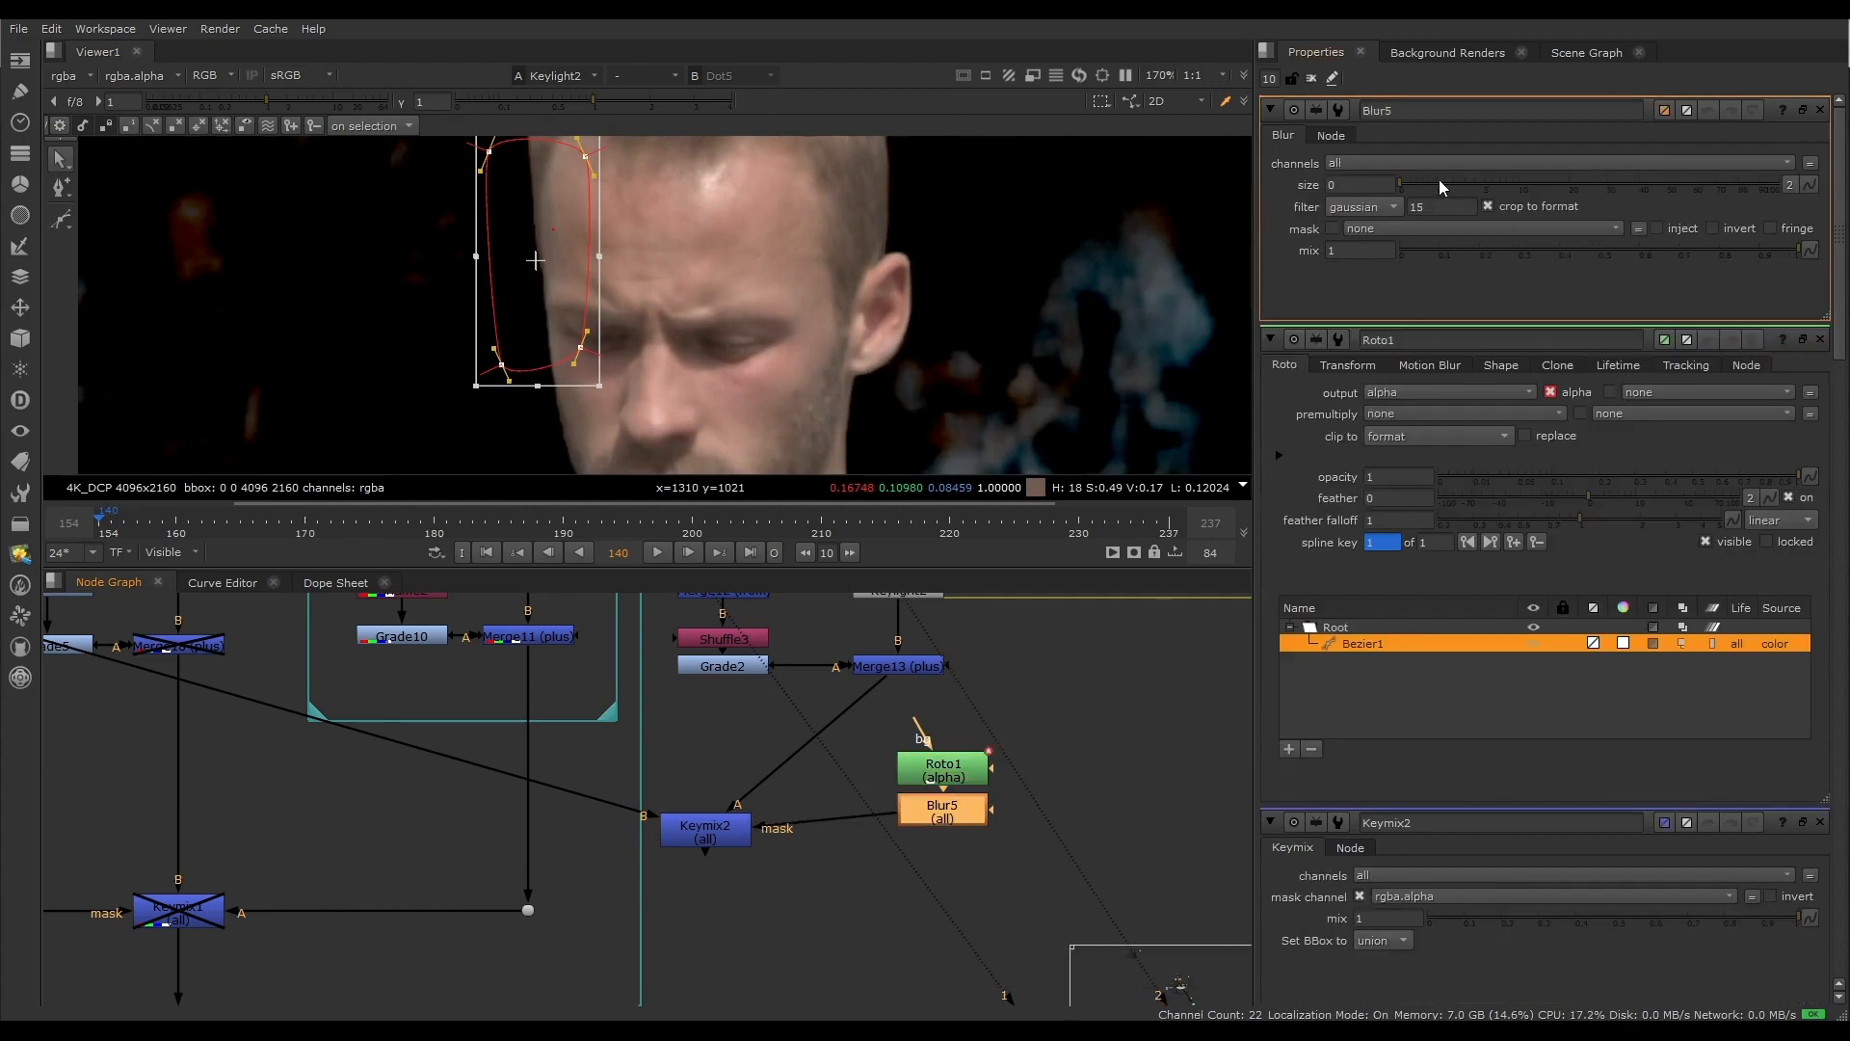
pyautogui.moveTo(1438, 180); pyautogui.dragTo(1489, 179)
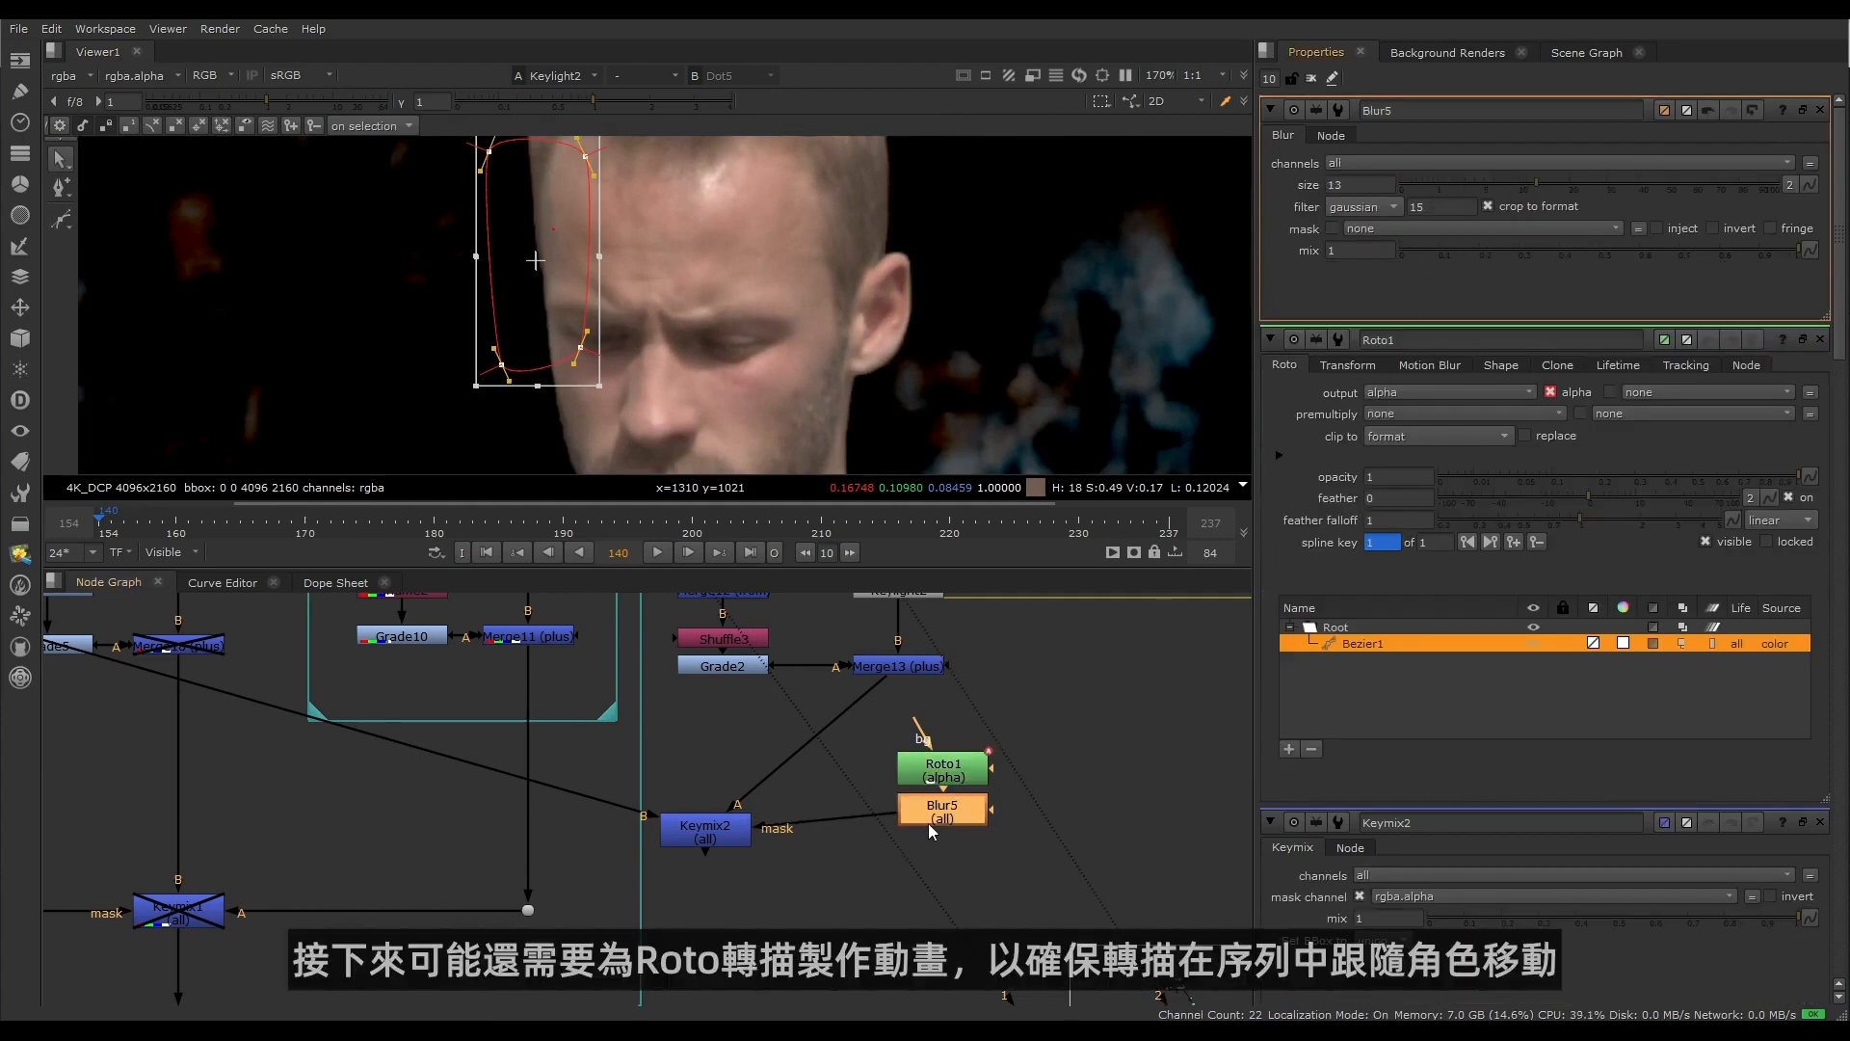
pyautogui.moveTo(928, 823); pyautogui.dragTo(928, 838)
# Step: Keyframe the roto shape near the end of the frame range and at frame 194 to follow the character's head
pyautogui.scroll(-4, 337, 250)
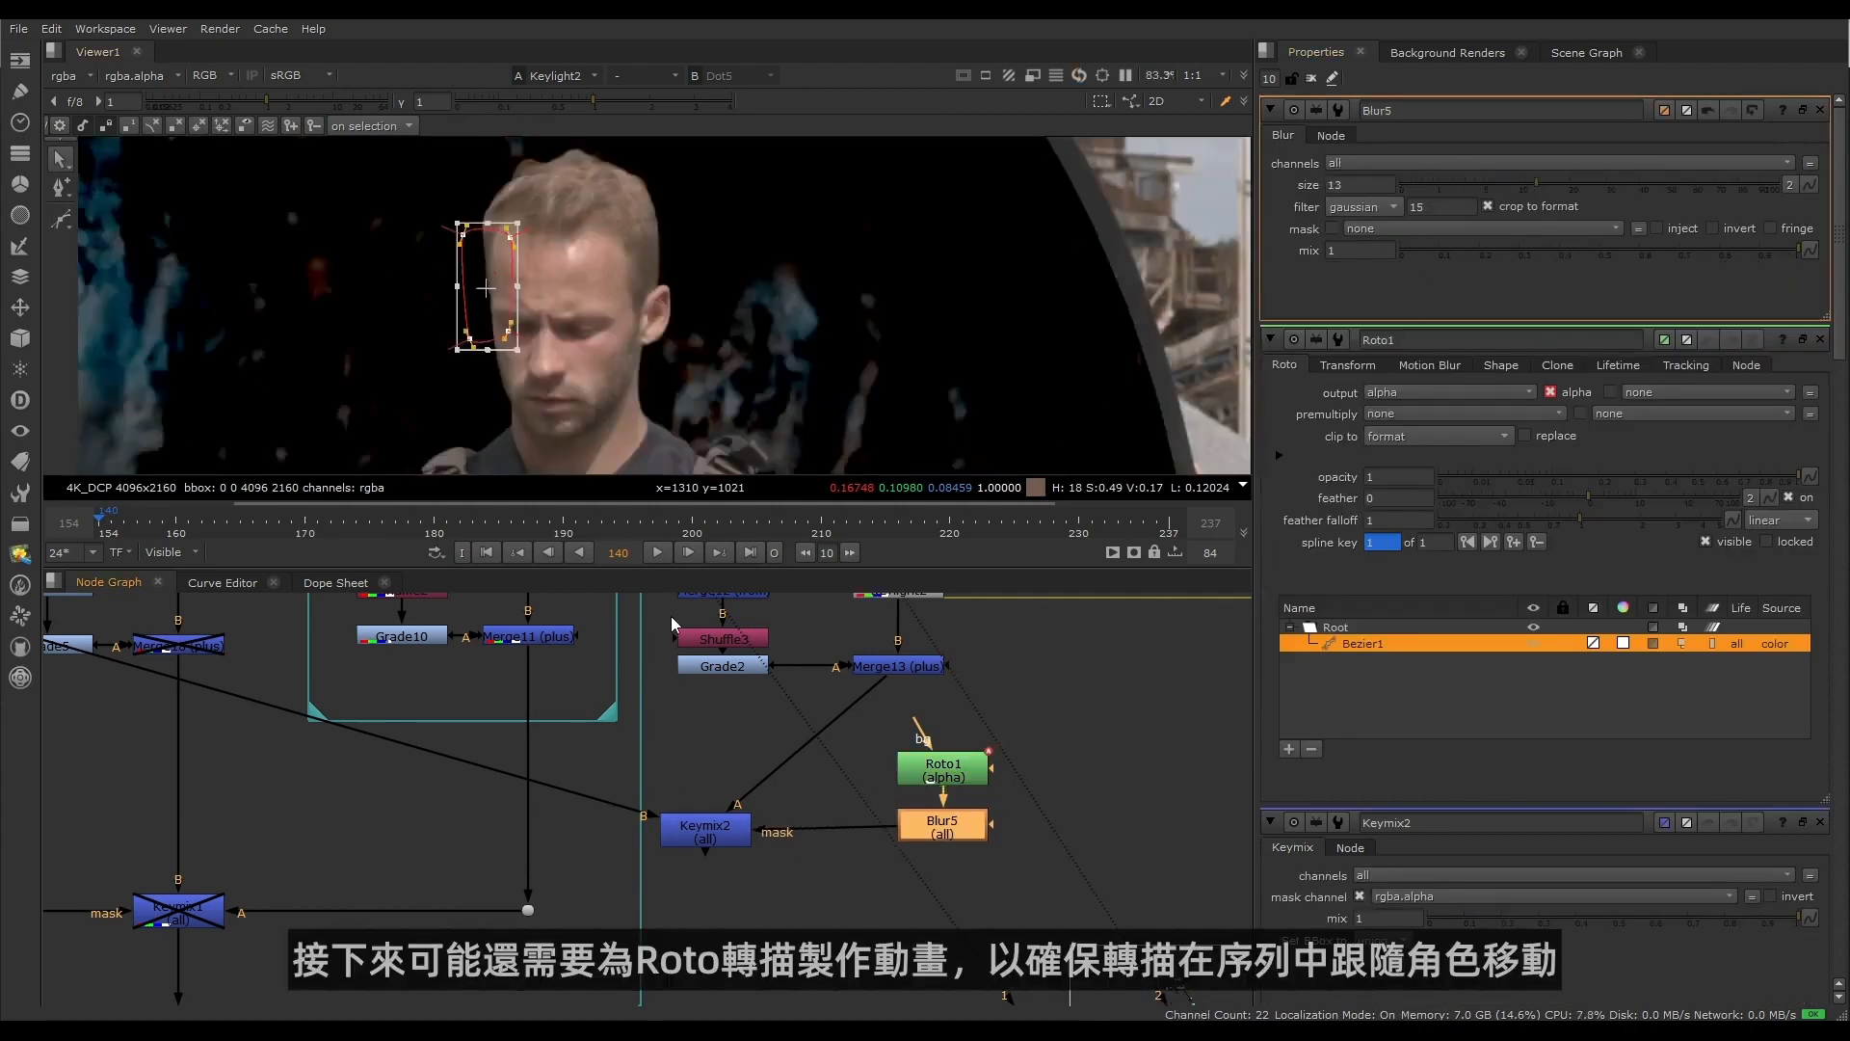
pyautogui.click(1156, 522)
pyautogui.moveTo(487, 296); pyautogui.dragTo(658, 222)
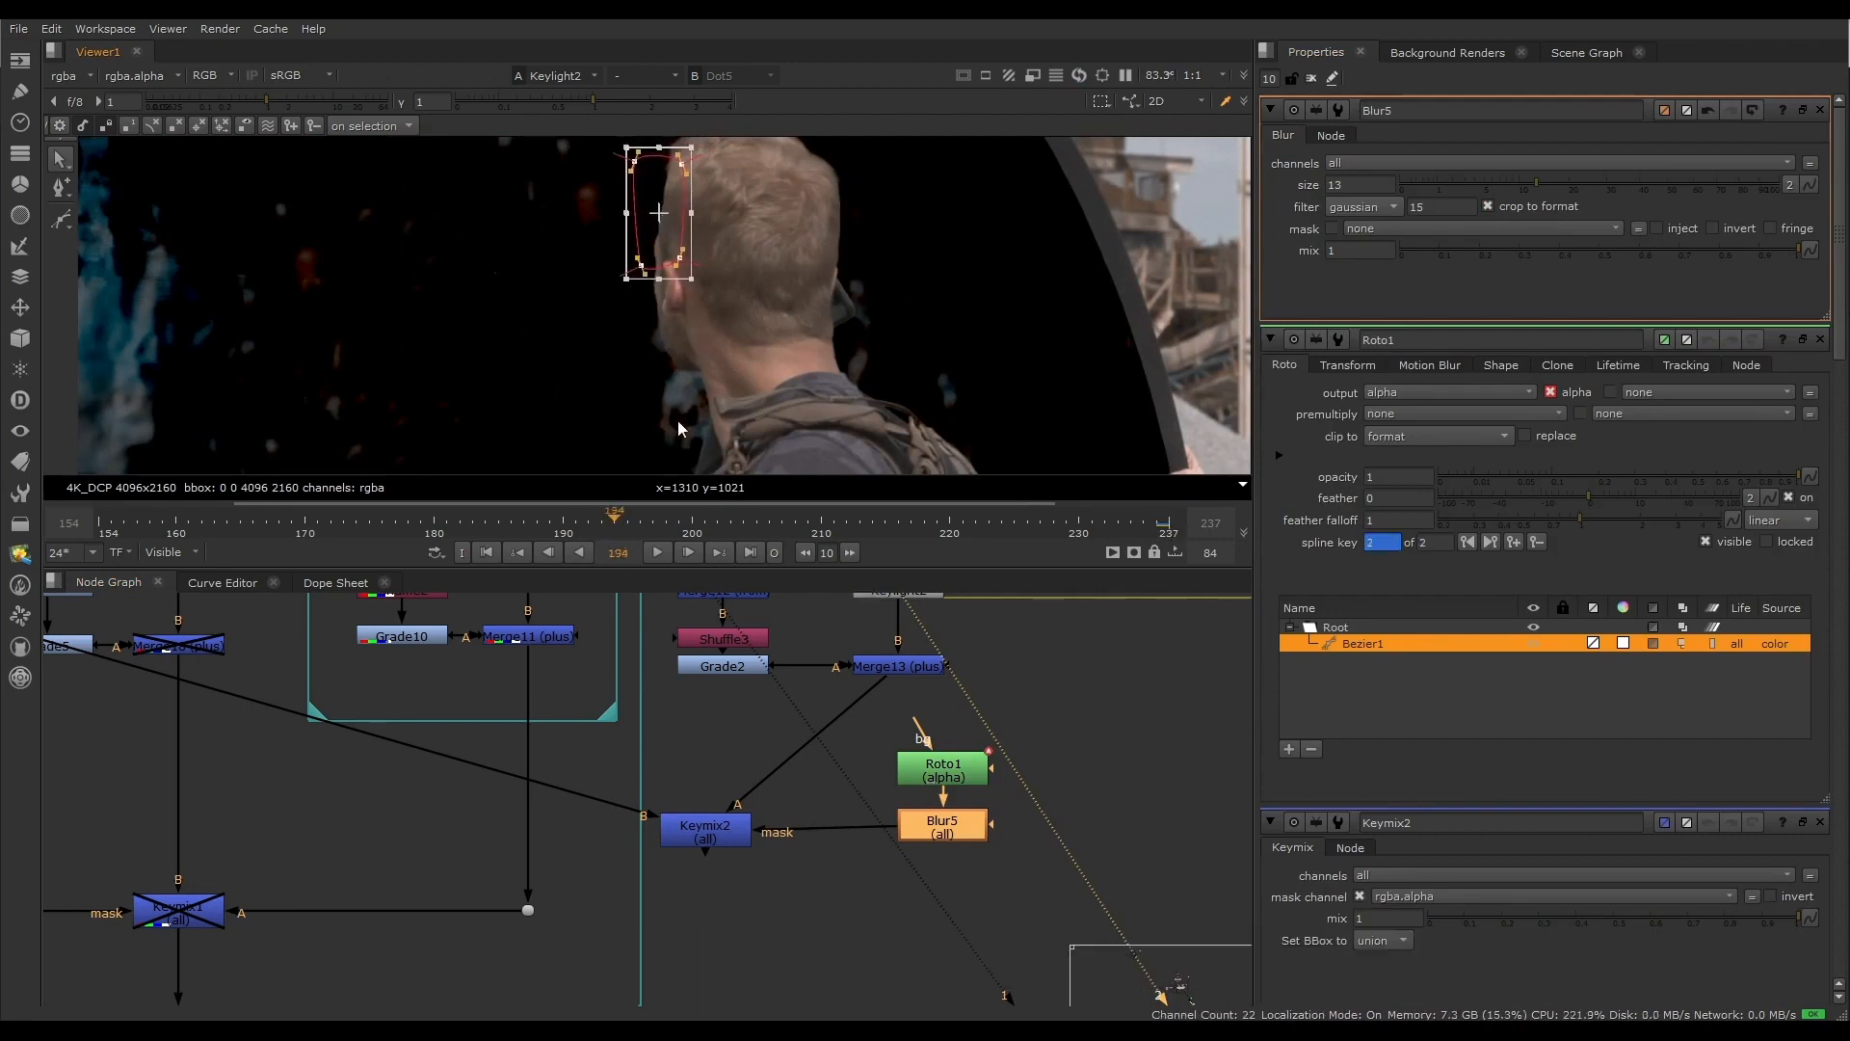
pyautogui.moveTo(777, 196); pyautogui.dragTo(779, 218)
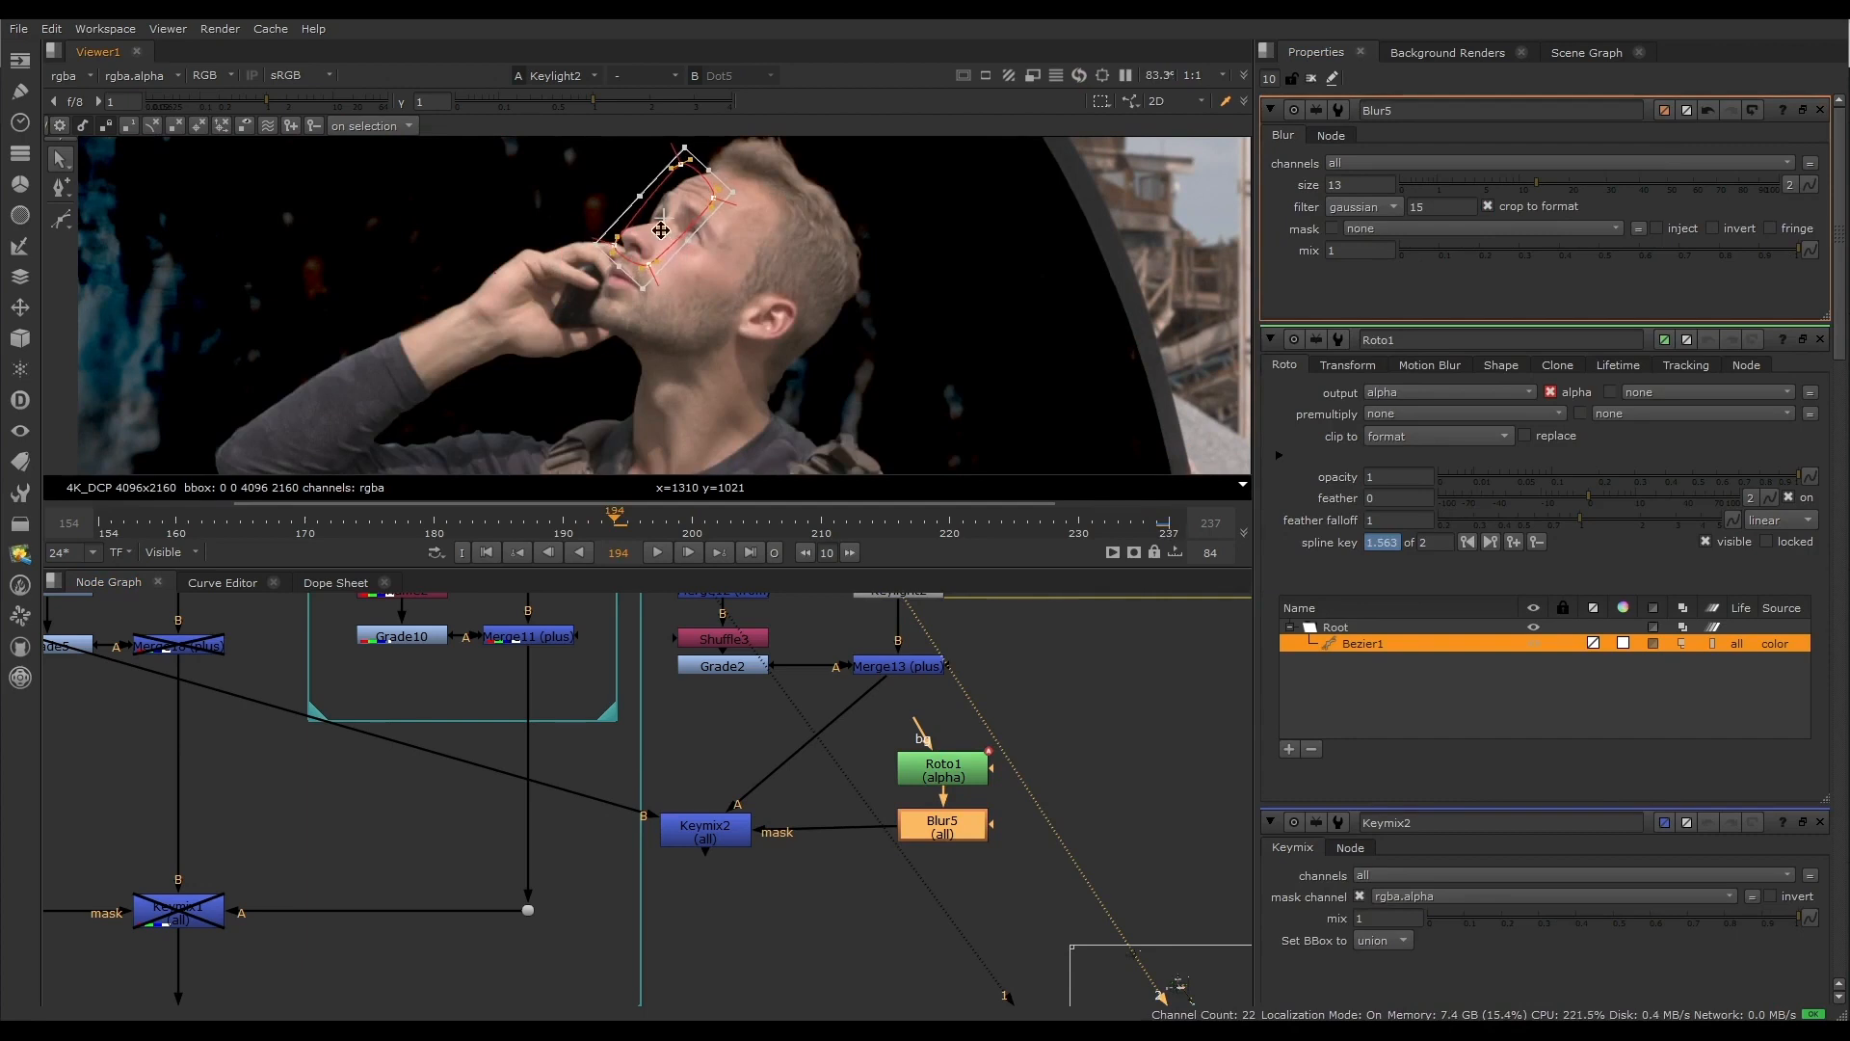
pyautogui.moveTo(664, 219); pyautogui.dragTo(681, 194)
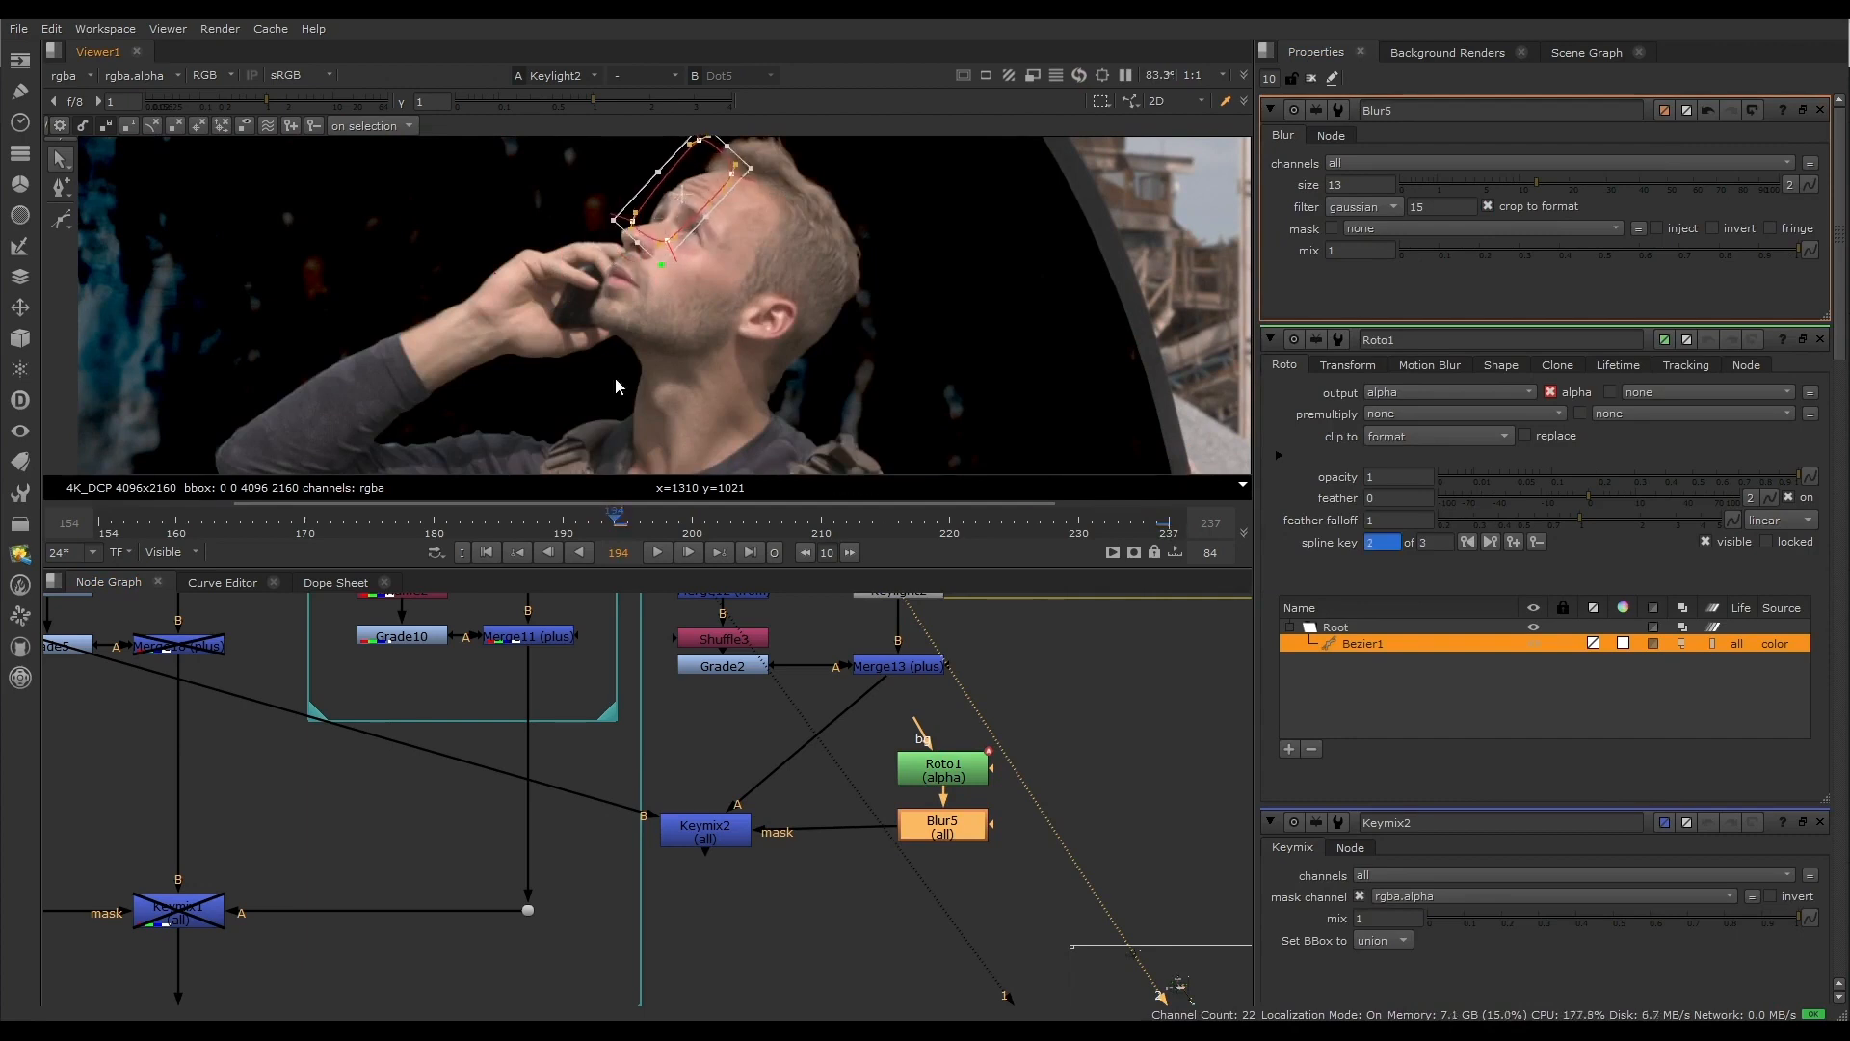
# Step: Return to frame 140 and connect Keymix2 into the B input of Copy1
pyautogui.doubleClick(612, 552)
pyautogui.write('140')
pyautogui.press('Return')
pyautogui.scroll(-5, 382, 703)
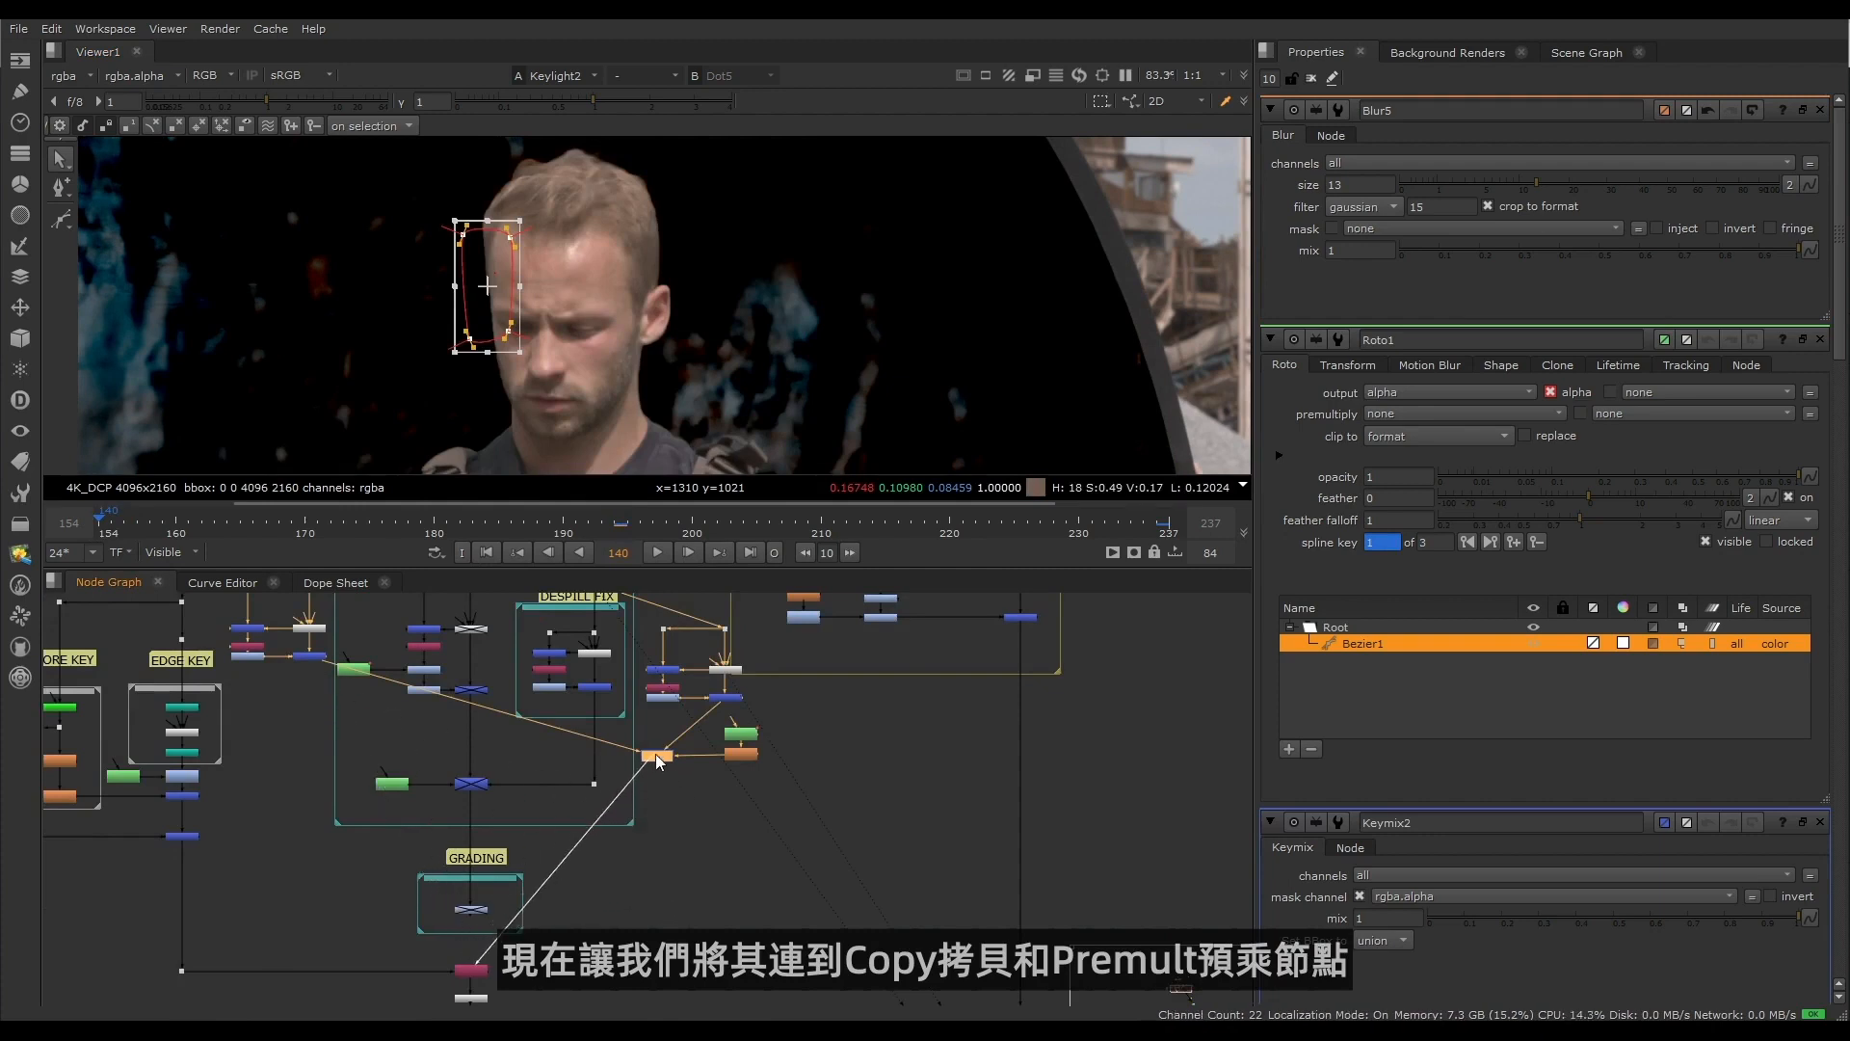
pyautogui.scroll(5, 660, 761)
pyautogui.scroll(-5, 674, 828)
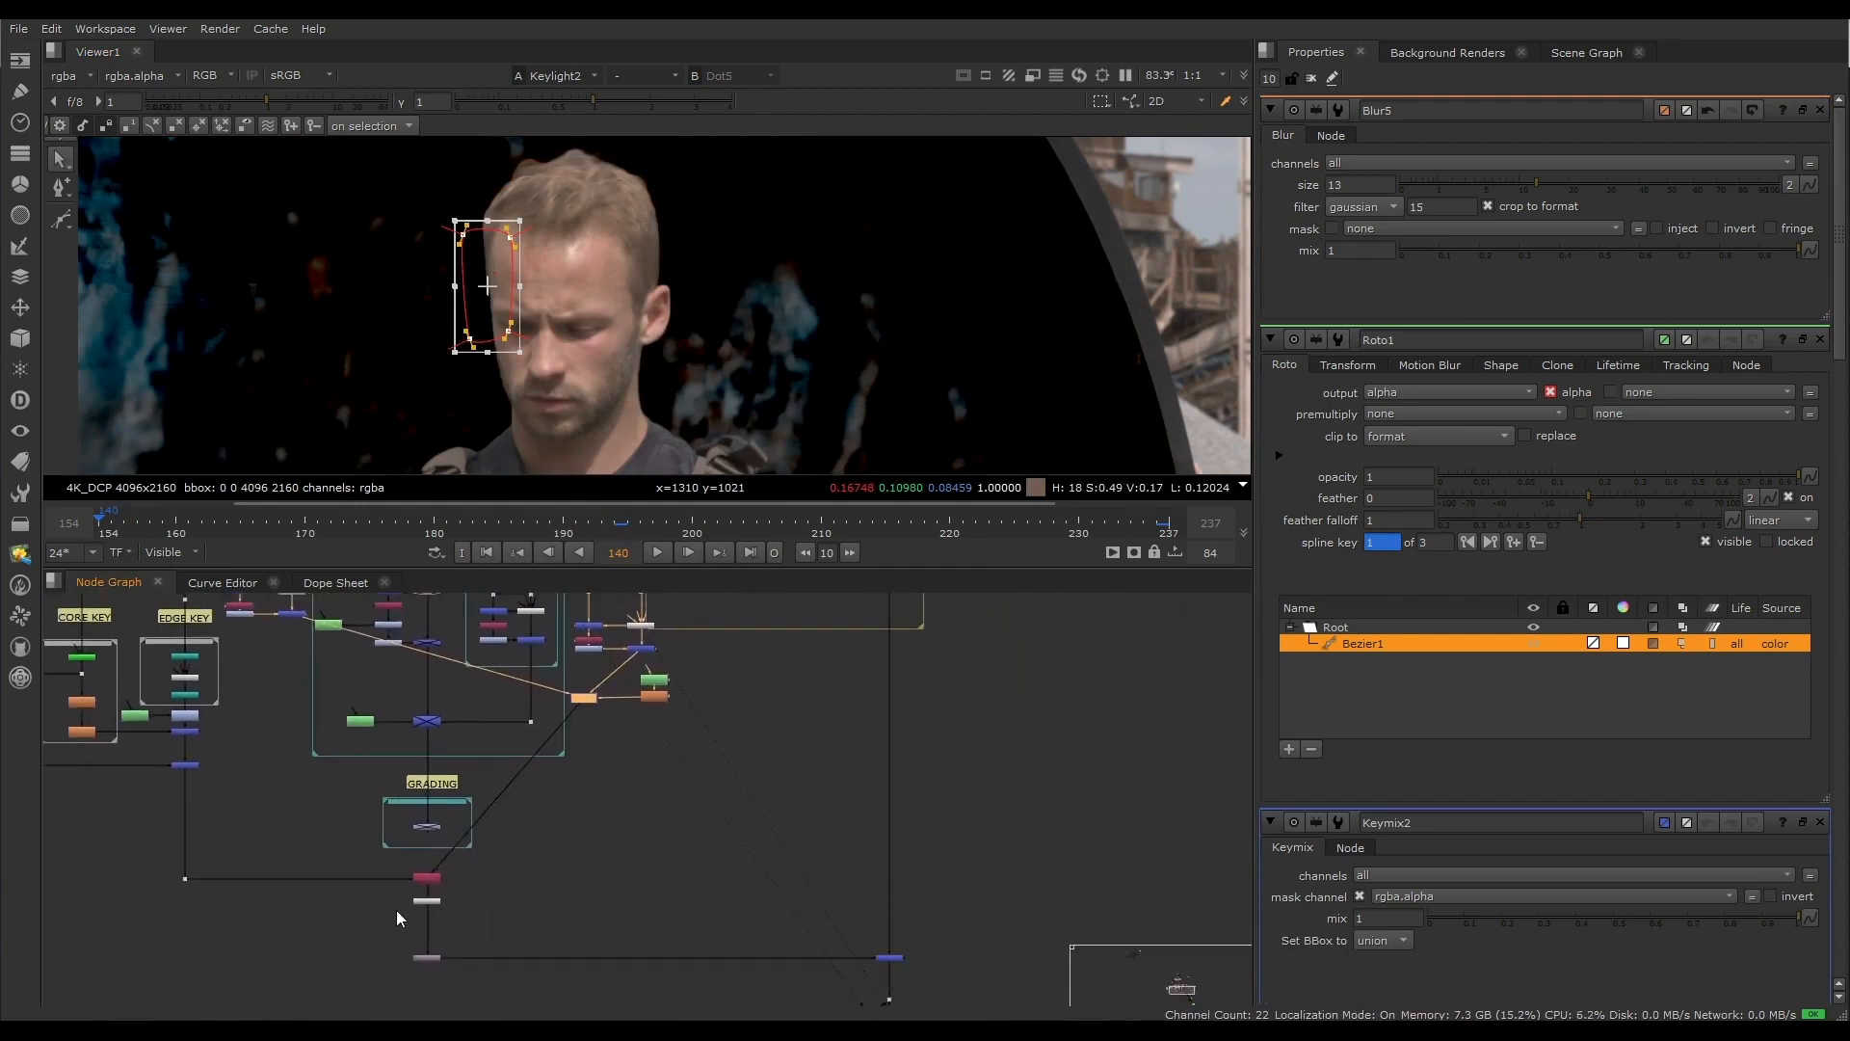
# Step: Inspect the Copy1 and Premult3 nodes and view the composite from Merge20
pyautogui.scroll(3, 397, 908)
pyautogui.scroll(3, 397, 906)
pyautogui.moveTo(414, 867); pyautogui.dragTo(765, 807, button='middle')
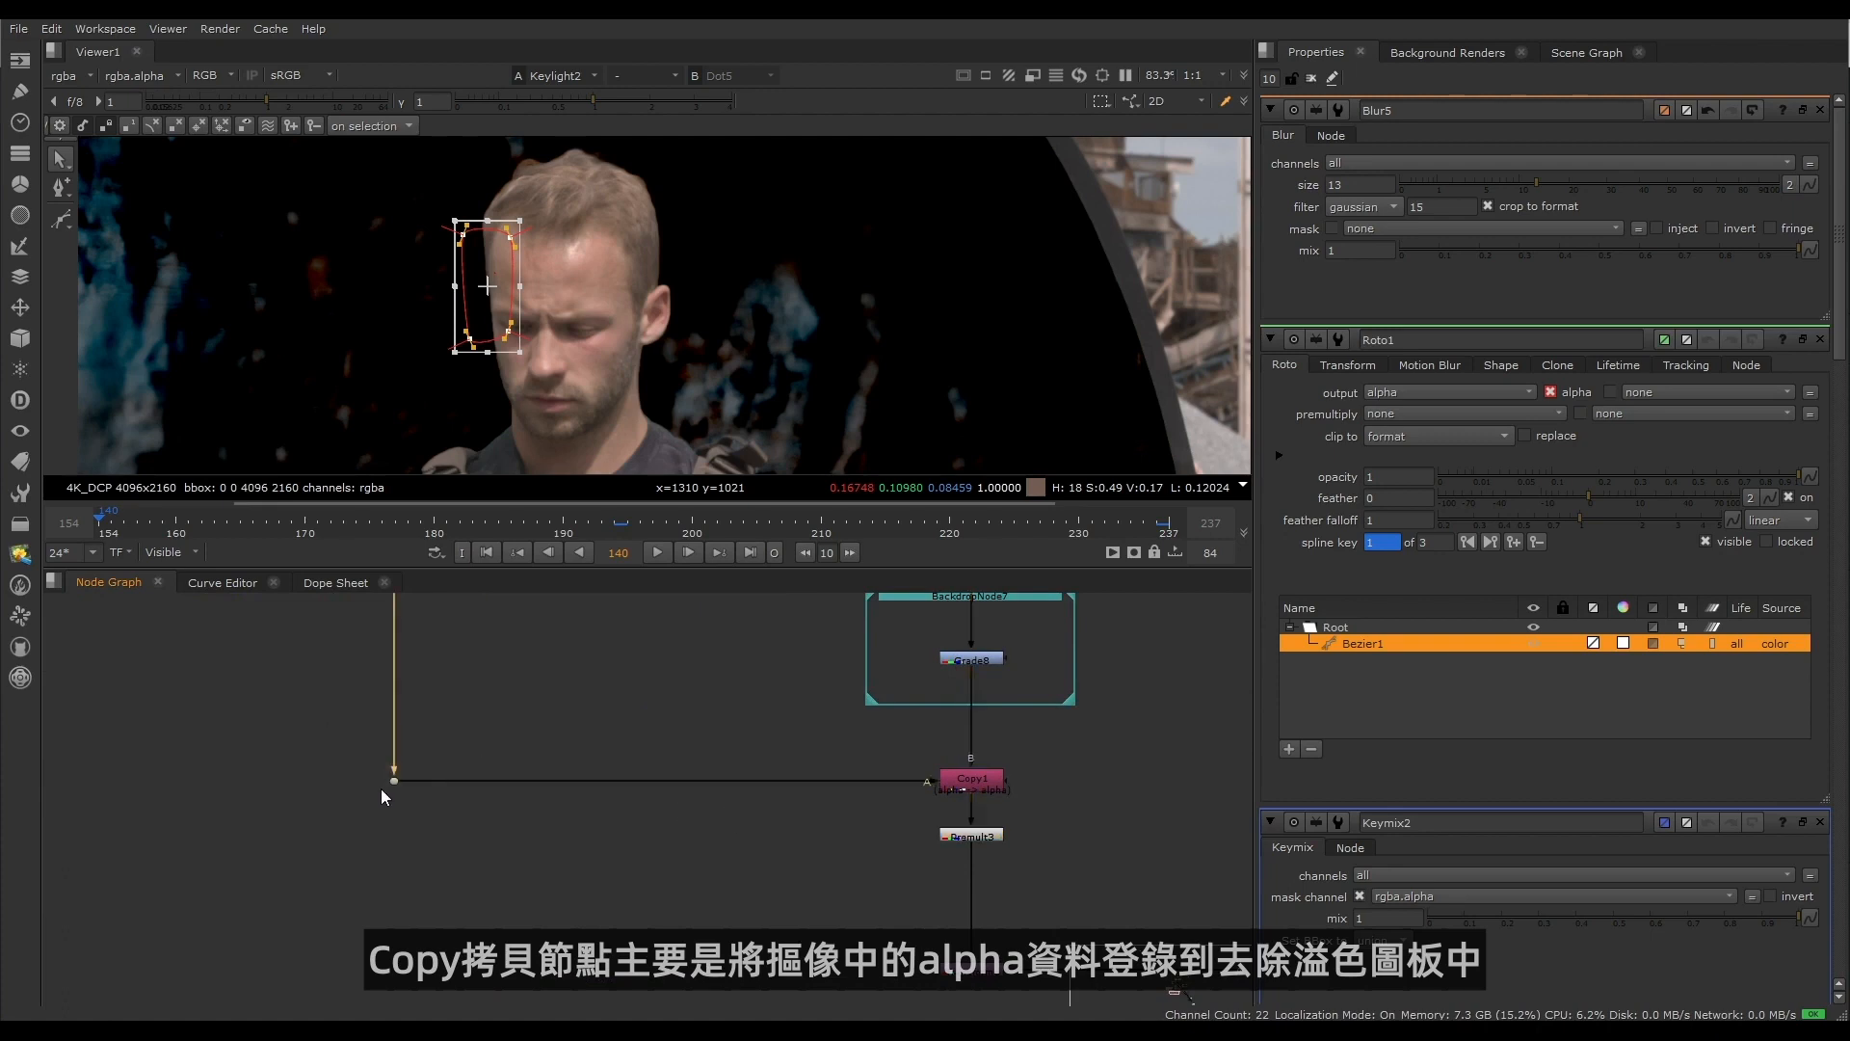
pyautogui.moveTo(1145, 796); pyautogui.dragTo(824, 806, button='middle')
pyautogui.scroll(3, 713, 812)
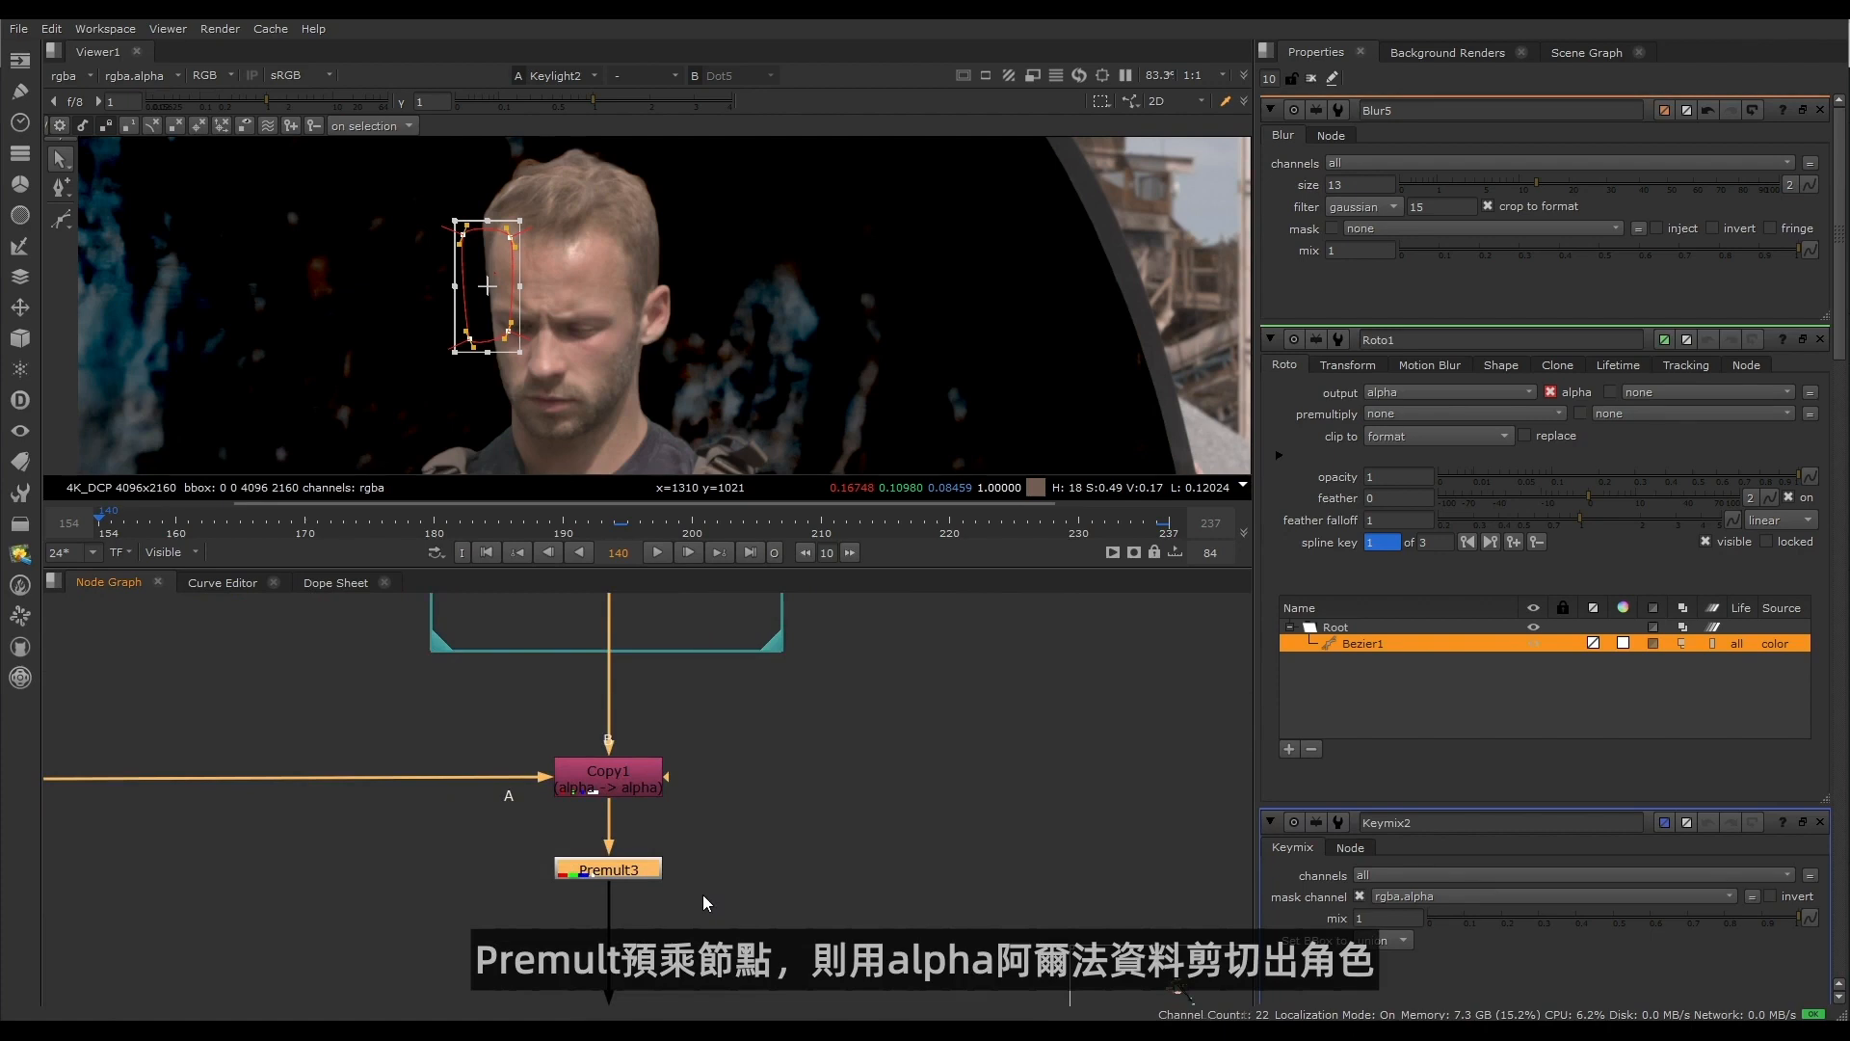
pyautogui.scroll(-3, 703, 894)
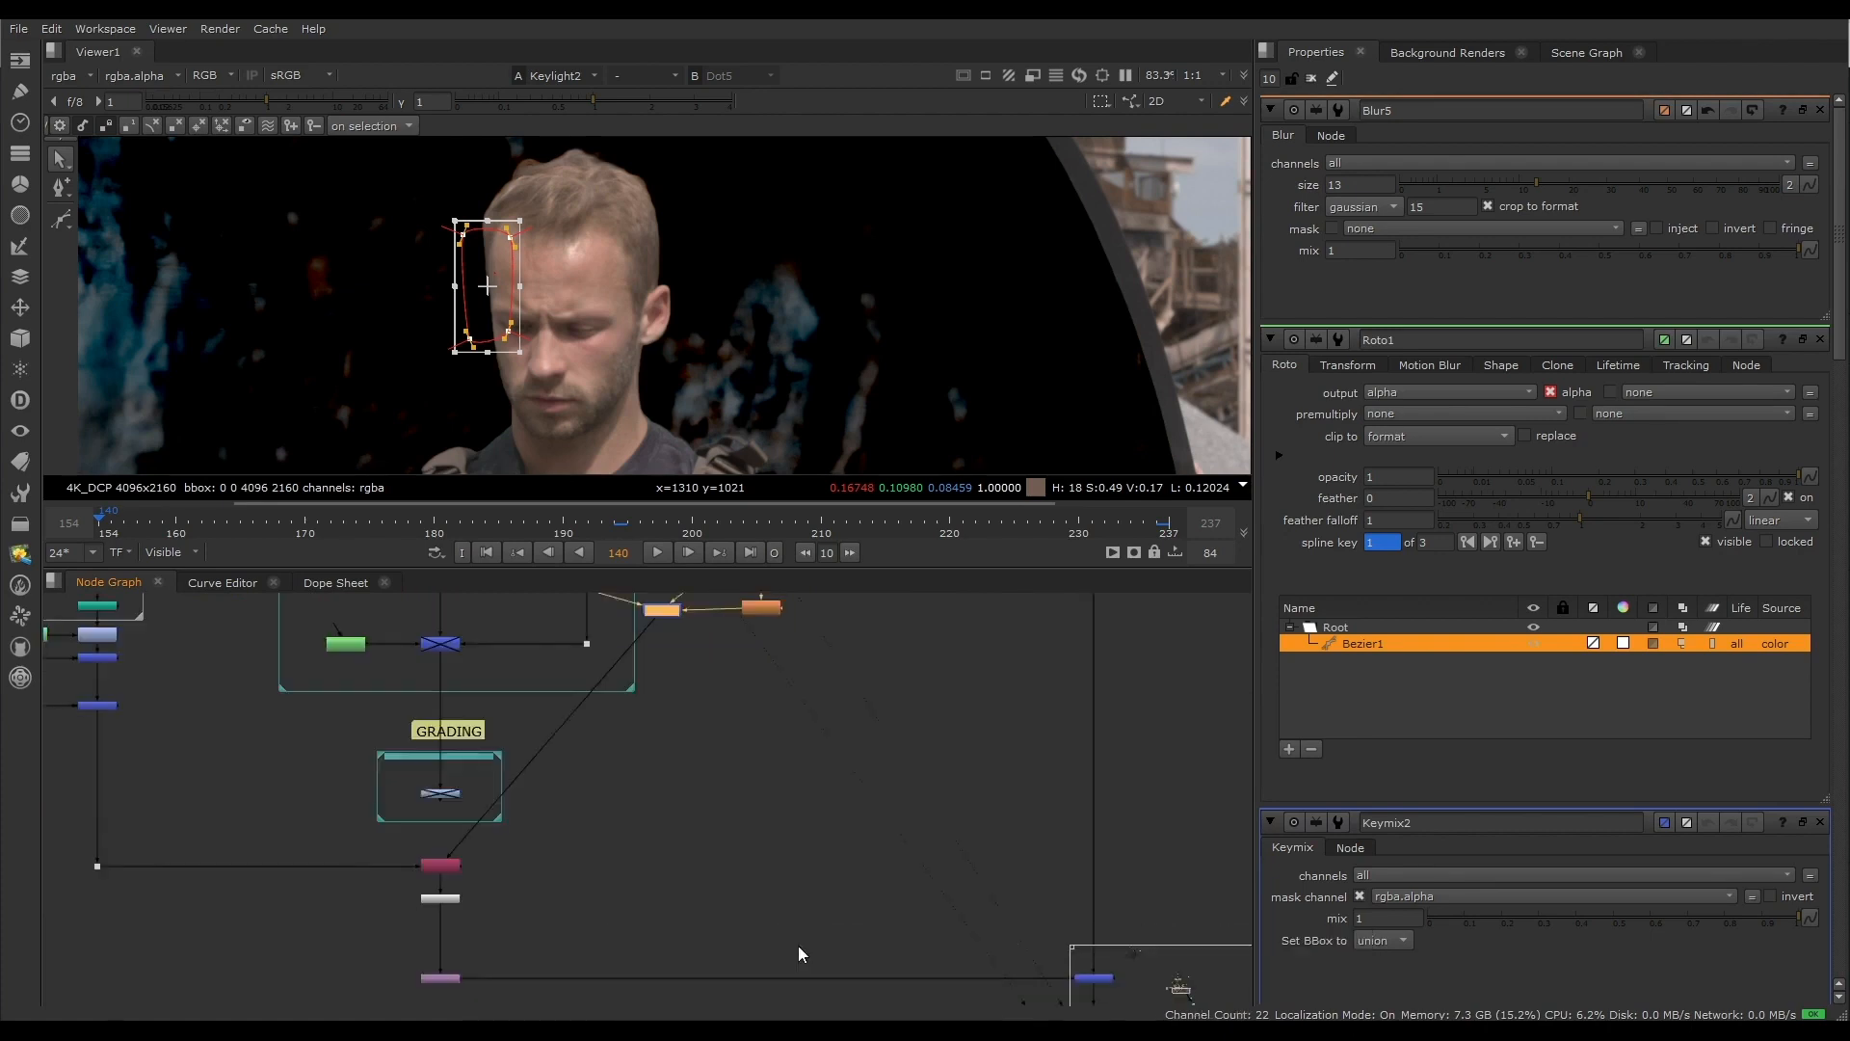
pyautogui.moveTo(797, 945); pyautogui.dragTo(623, 819, button='middle')
pyautogui.moveTo(653, 784); pyautogui.dragTo(888, 900)
pyautogui.press('1')
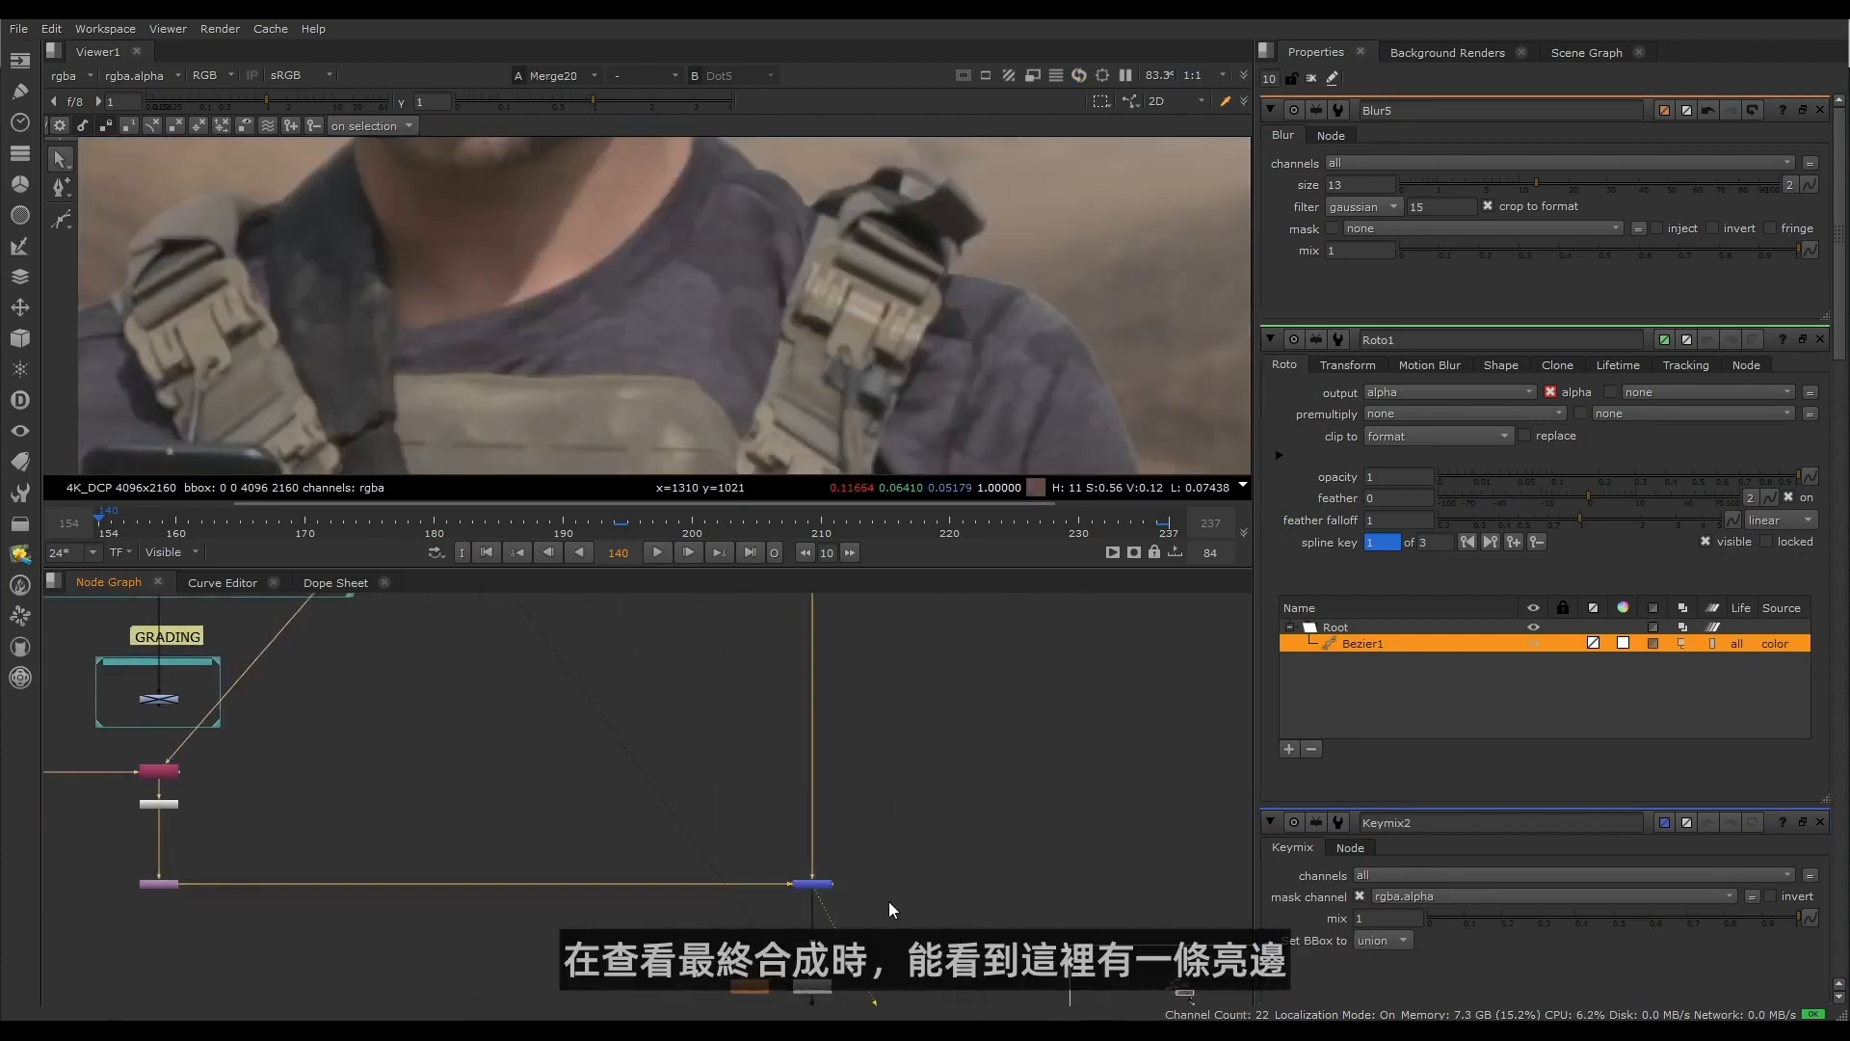
# Step: Lower the gain of Grade1 in the first despill branch to 0.34 and try masking it with a Roto node
pyautogui.scroll(-3, 308, 310)
pyautogui.scroll(5, 429, 323)
pyautogui.moveTo(511, 328); pyautogui.dragTo(618, 258, button='middle')
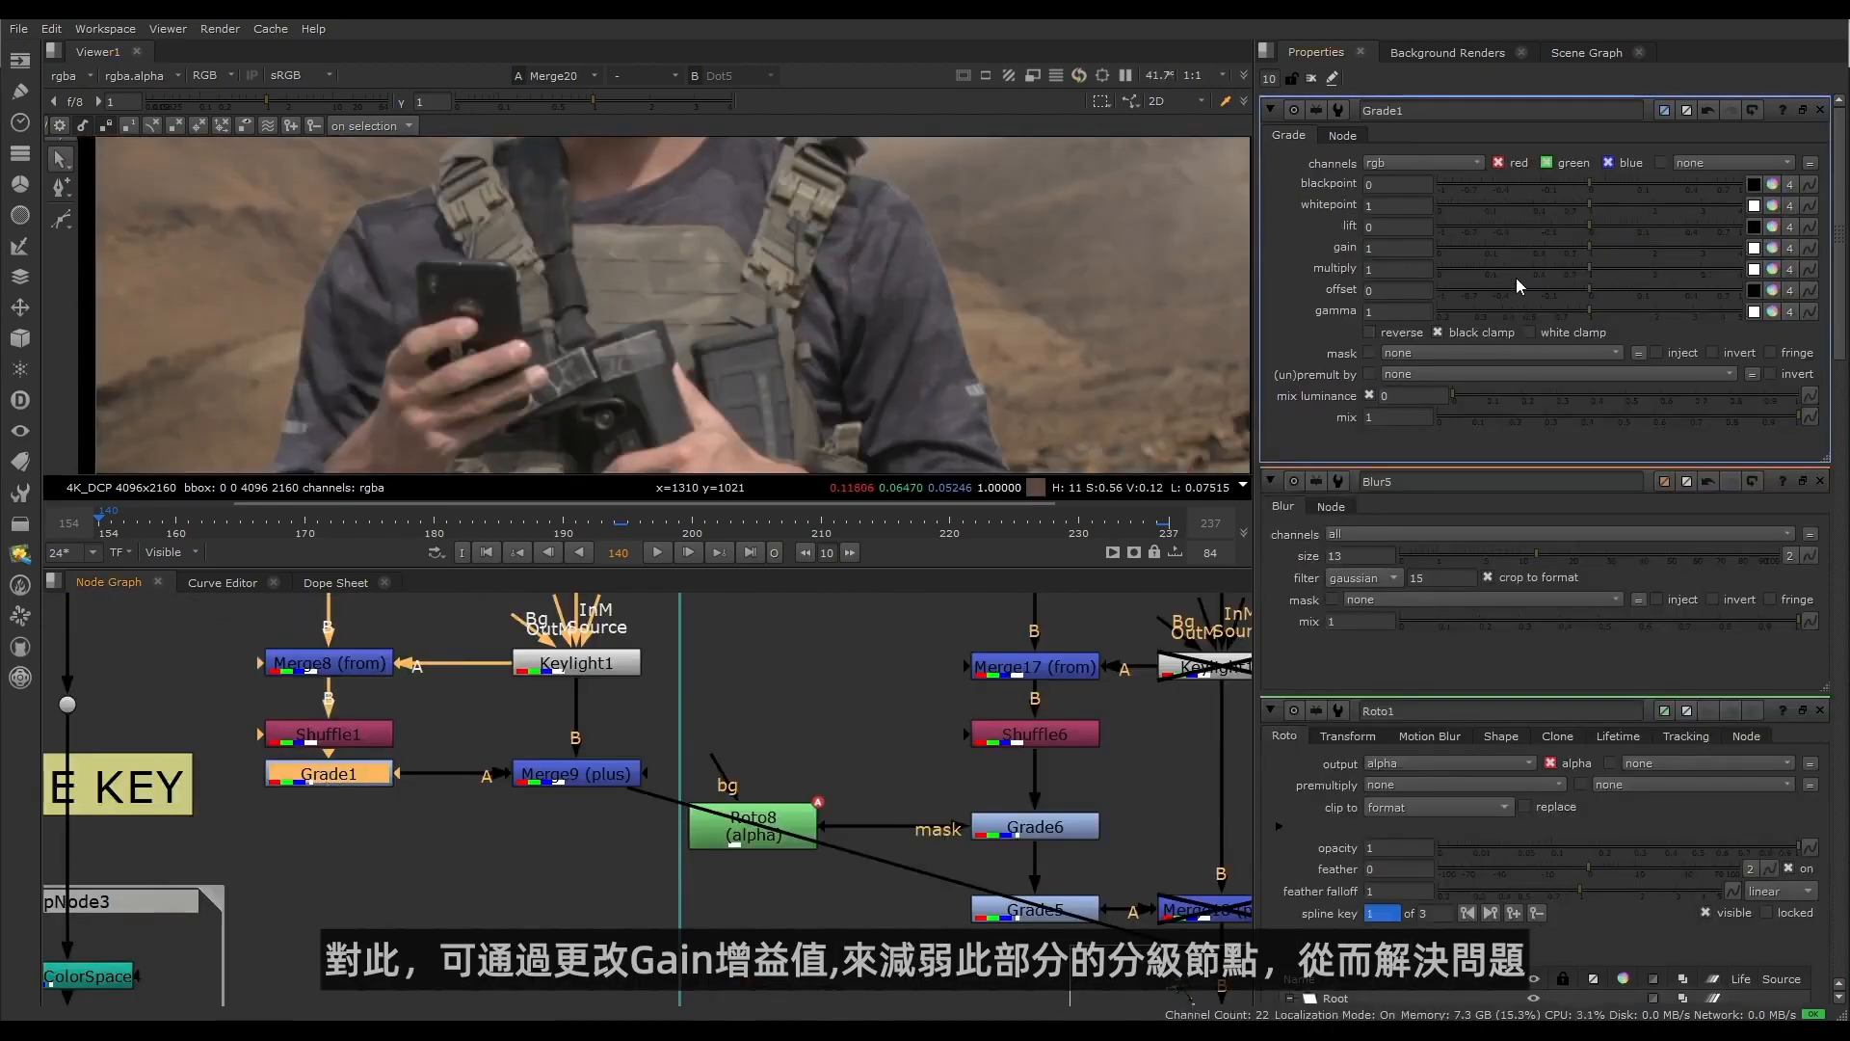
pyautogui.moveTo(1538, 247)
pyautogui.mouseDown()
pyautogui.moveTo(1476, 249)
pyautogui.moveTo(1525, 245)
pyautogui.mouseUp()
pyautogui.press('o')
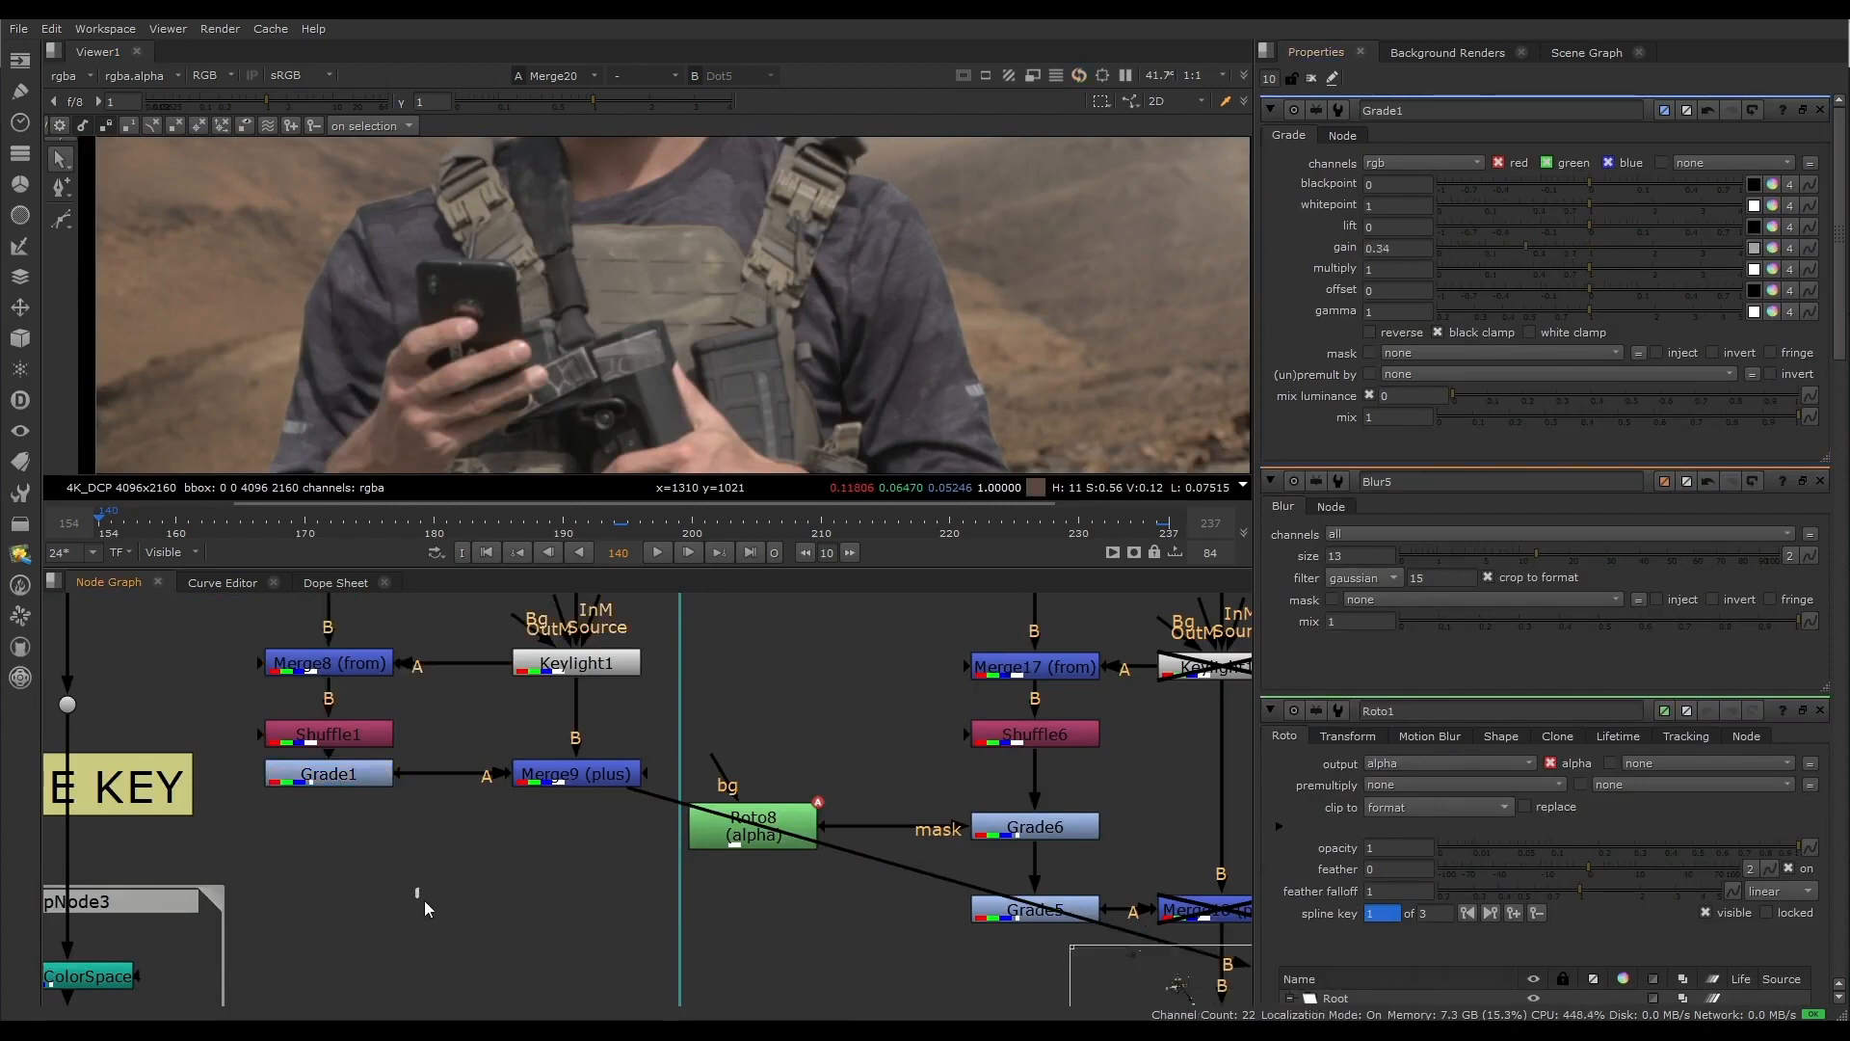
pyautogui.moveTo(342, 855); pyautogui.dragTo(350, 791)
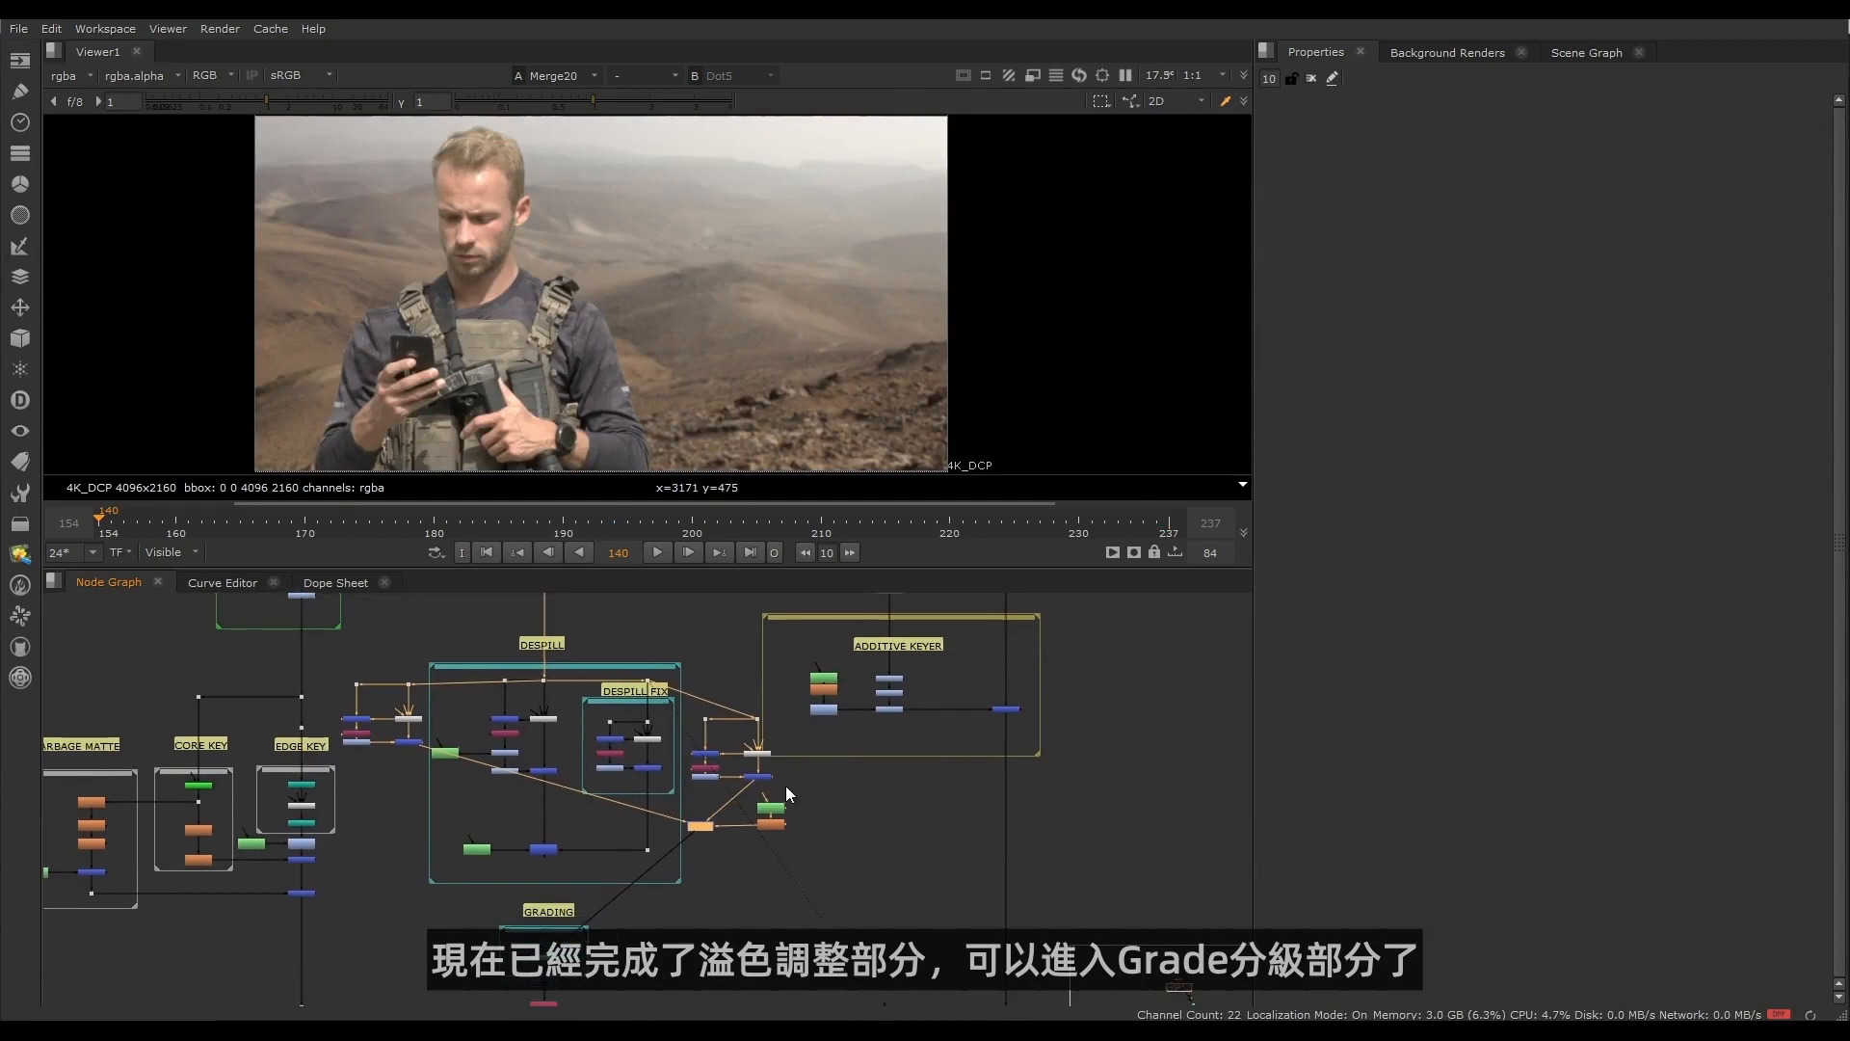
# Step: Create a Grade node beside the grading backdrop, feed it from a new Dot above the existing Grade, and connect it into Copy1
pyautogui.scroll(-3, 784, 784)
pyautogui.scroll(5, 528, 738)
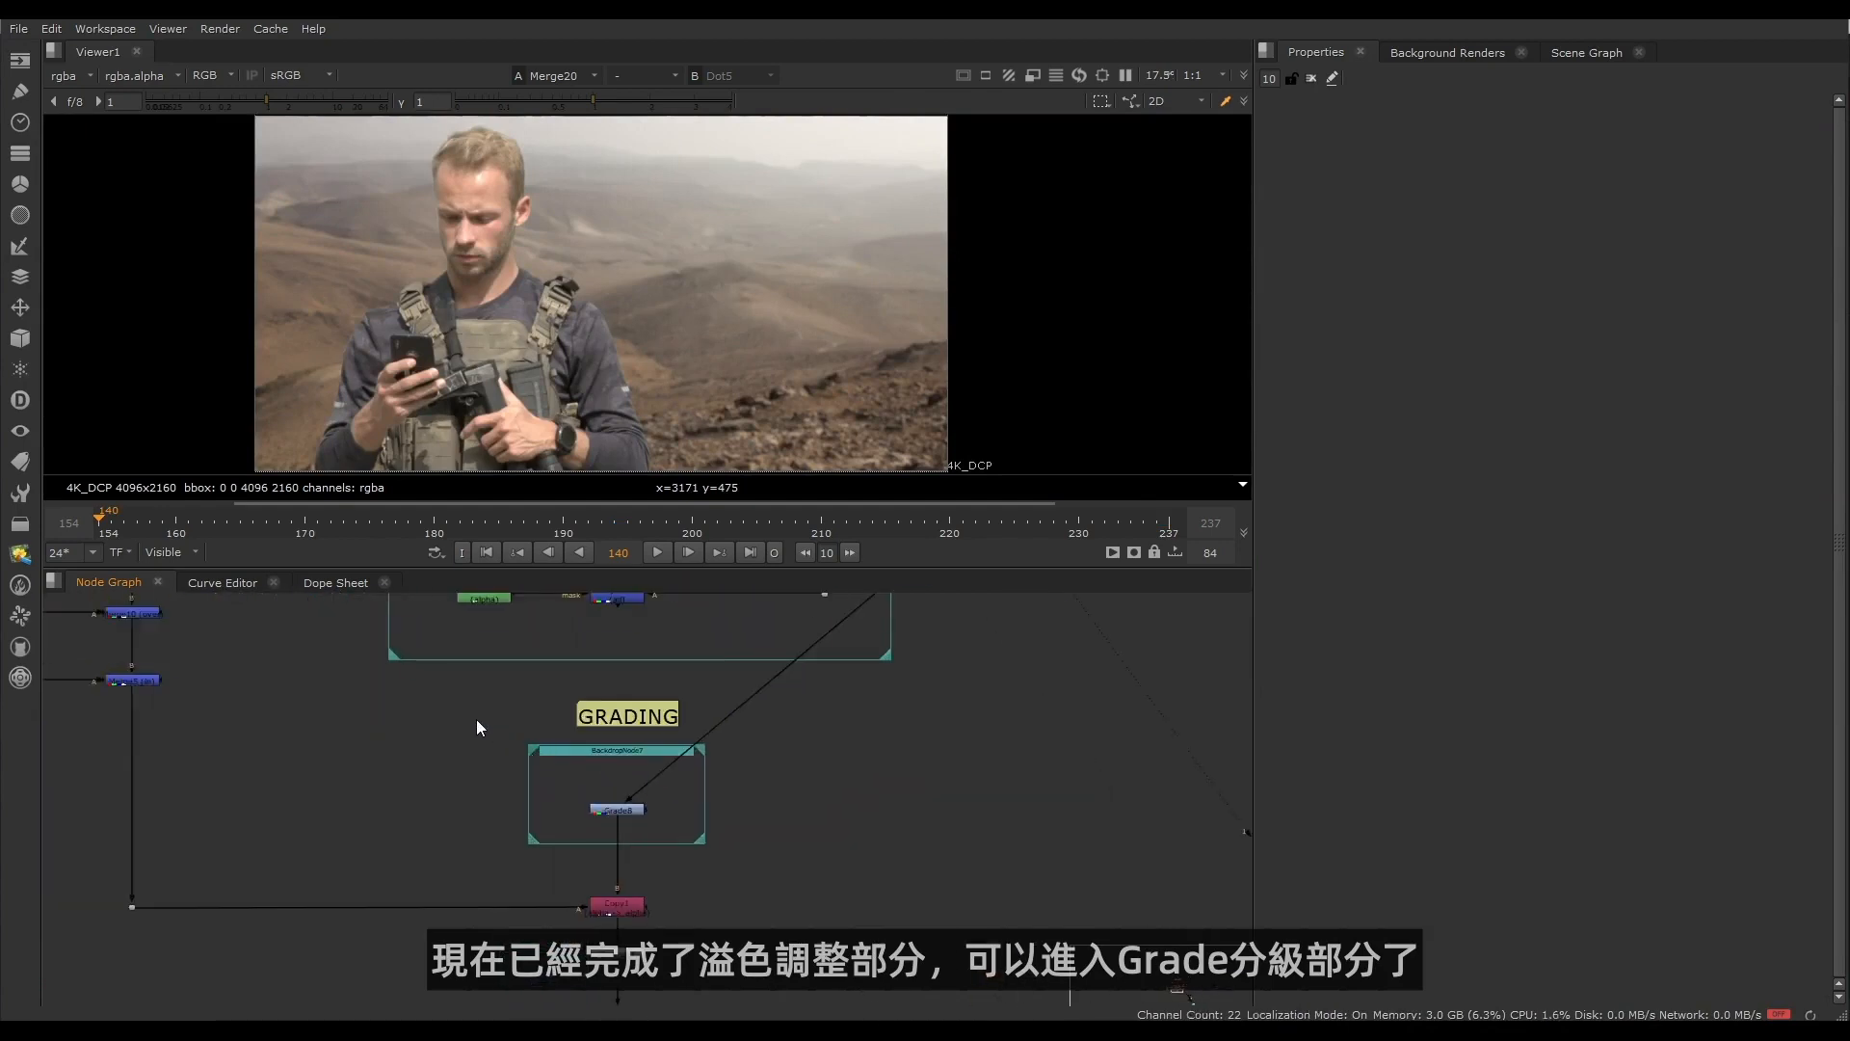
pyautogui.moveTo(838, 856); pyautogui.dragTo(752, 754, button='middle')
pyautogui.scroll(2, 663, 725)
pyautogui.moveTo(653, 711); pyautogui.dragTo(722, 805, button='middle')
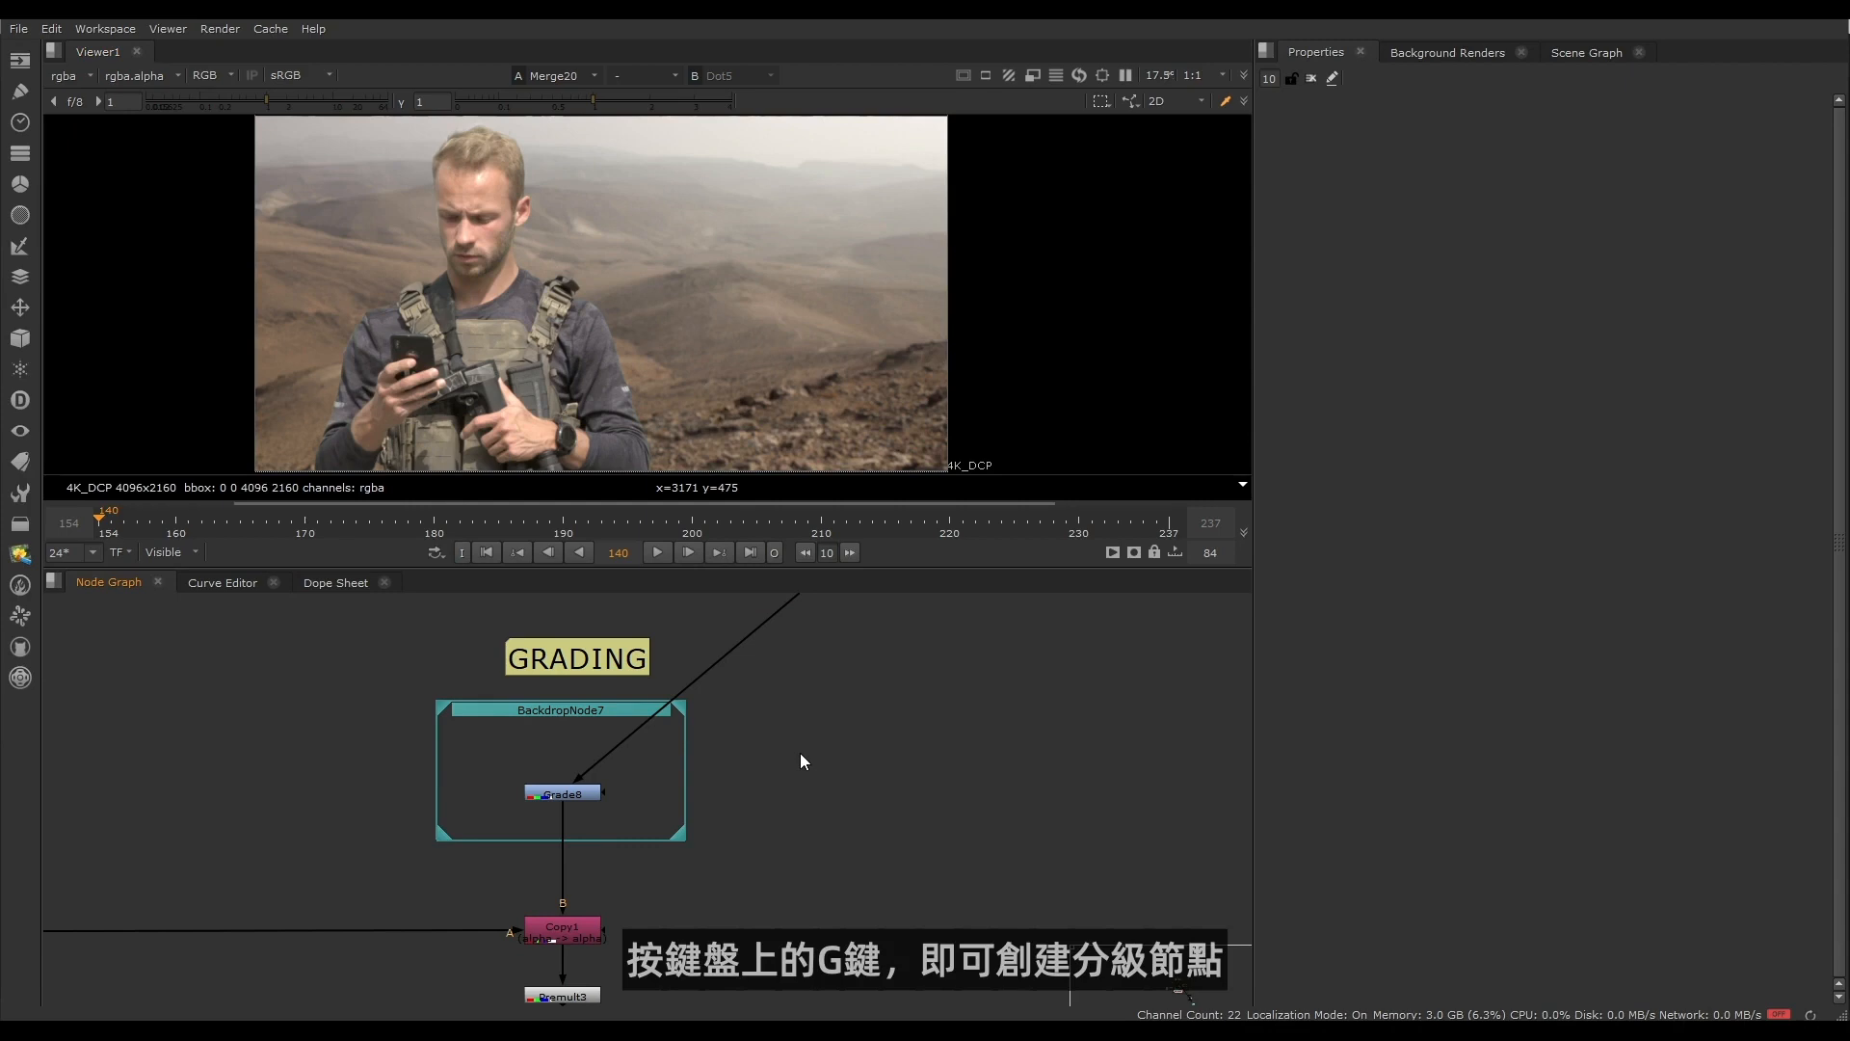
pyautogui.press('g')
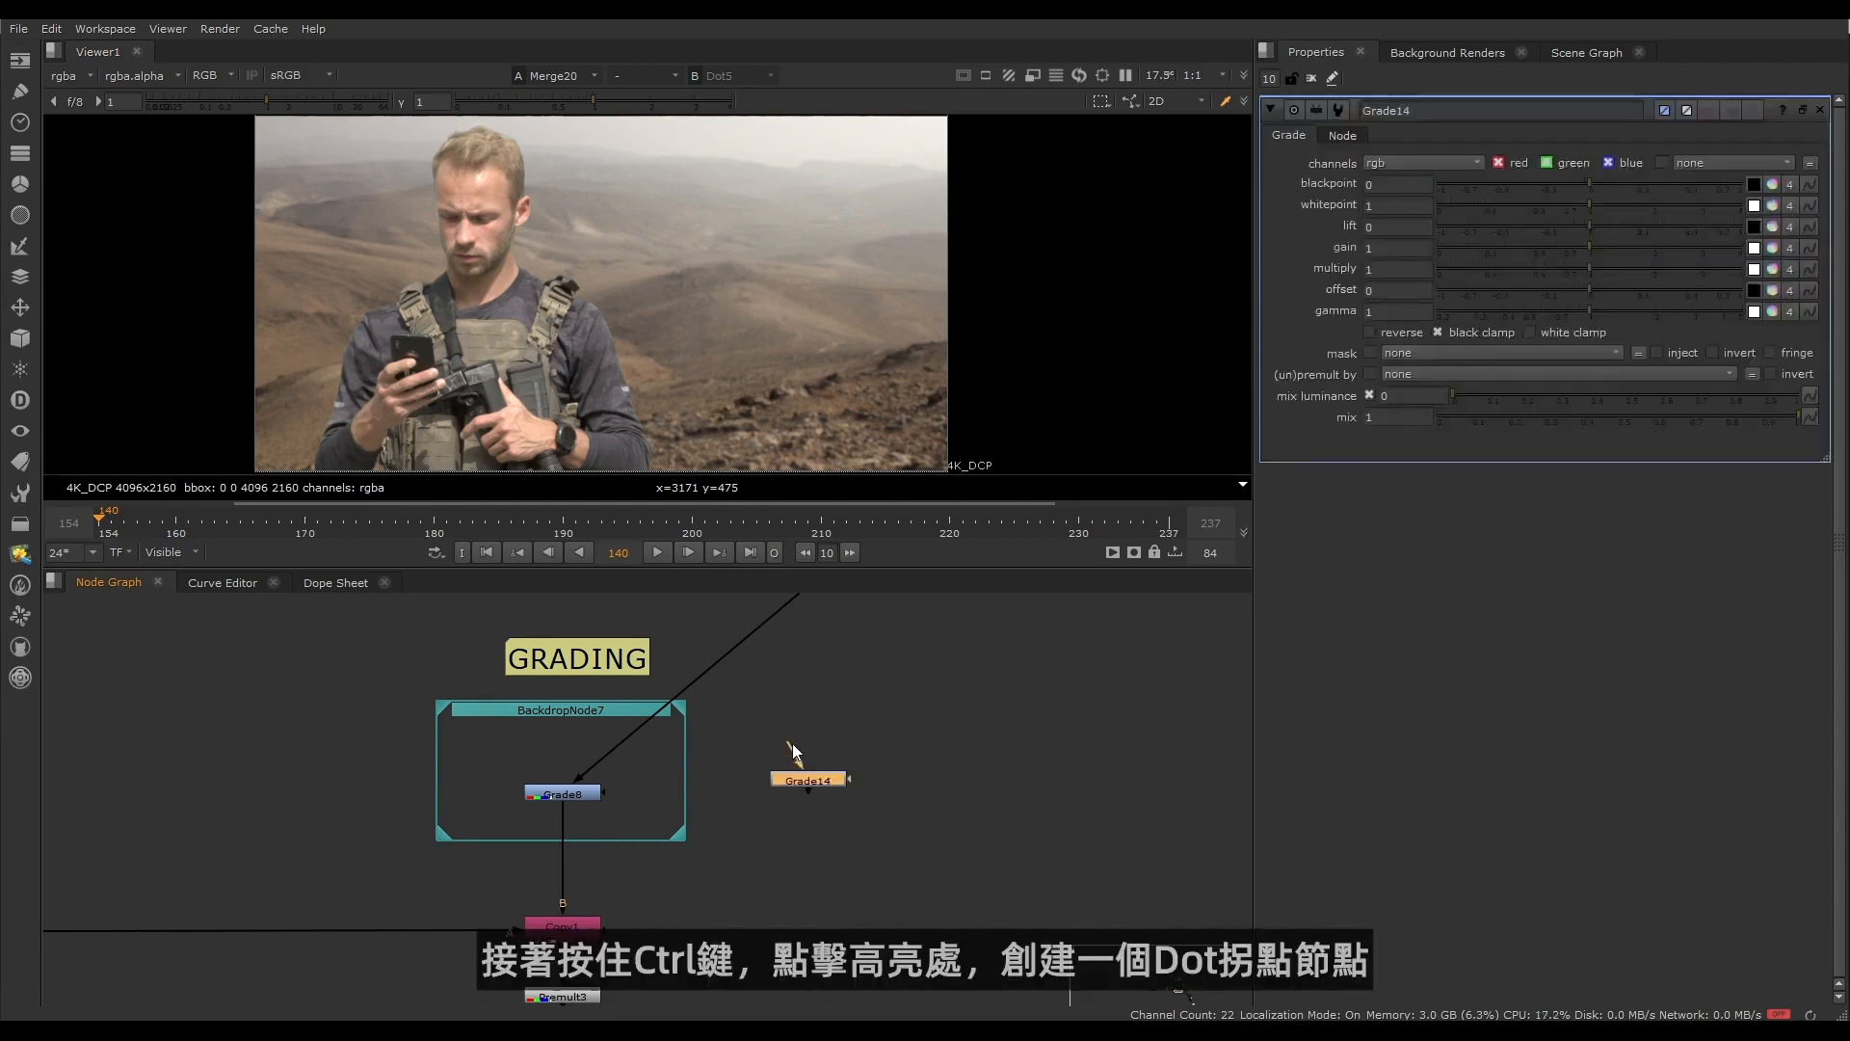
pyautogui.keyDown('ctrl'); pyautogui.moveTo(685, 688); pyautogui.dragTo(564, 732); pyautogui.keyUp('ctrl')
pyautogui.moveTo(790, 748); pyautogui.dragTo(561, 733)
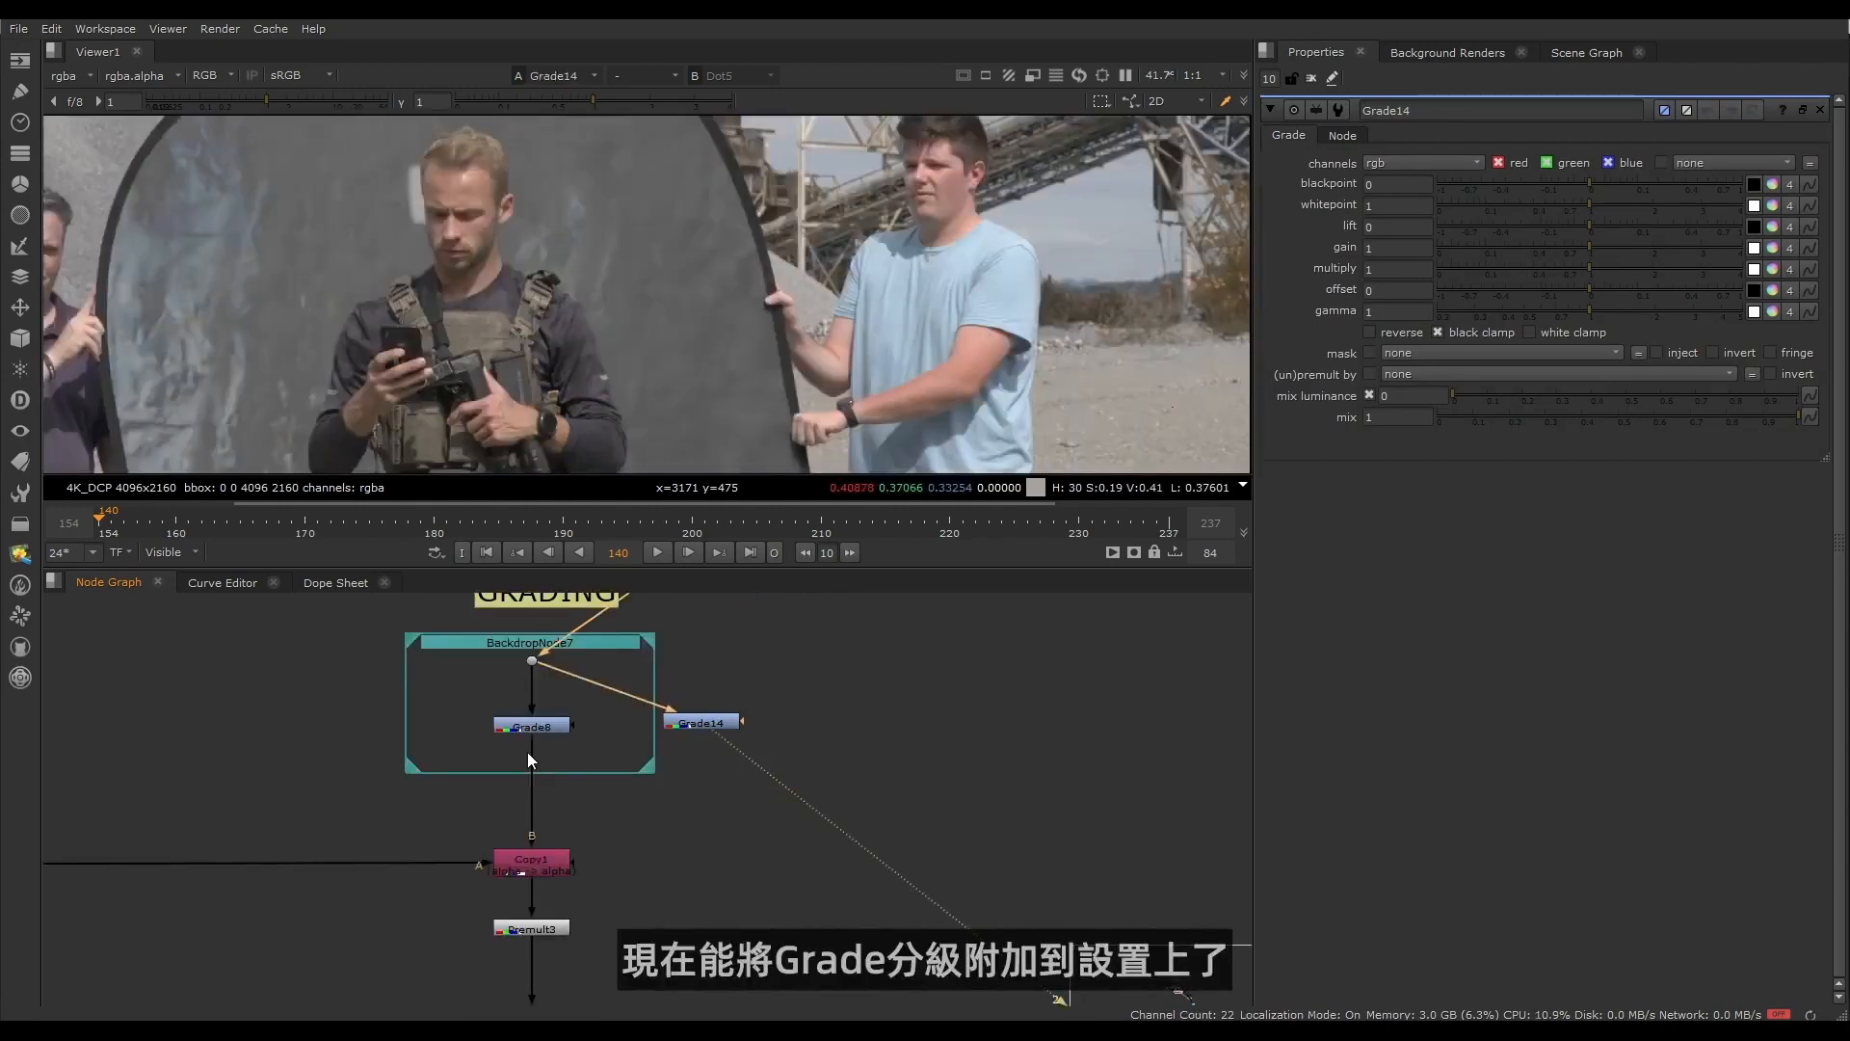
pyautogui.moveTo(528, 752); pyautogui.dragTo(711, 722)
# Step: View the Merge20 composite and compare the whole character with the background
pyautogui.scroll(-5, 734, 735)
pyautogui.moveTo(1209, 827); pyautogui.dragTo(926, 761, button='middle')
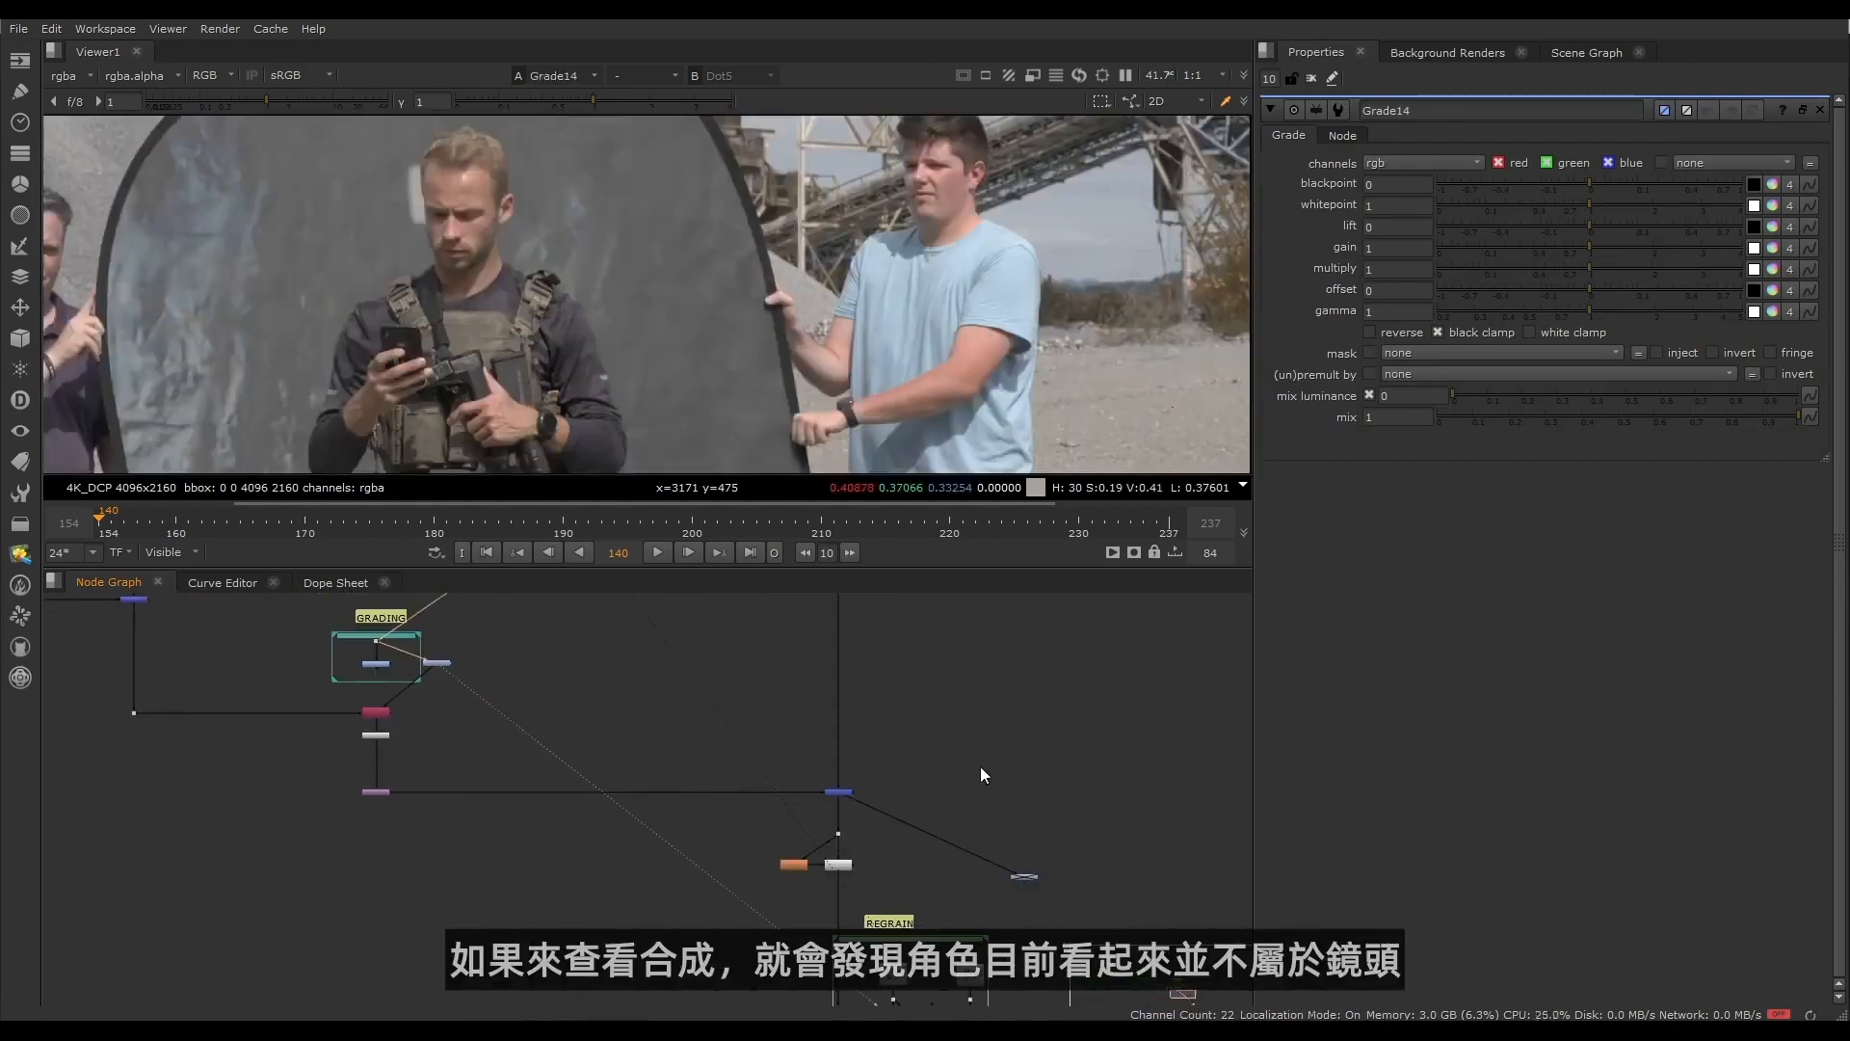
pyautogui.click(836, 790)
pyautogui.press('1')
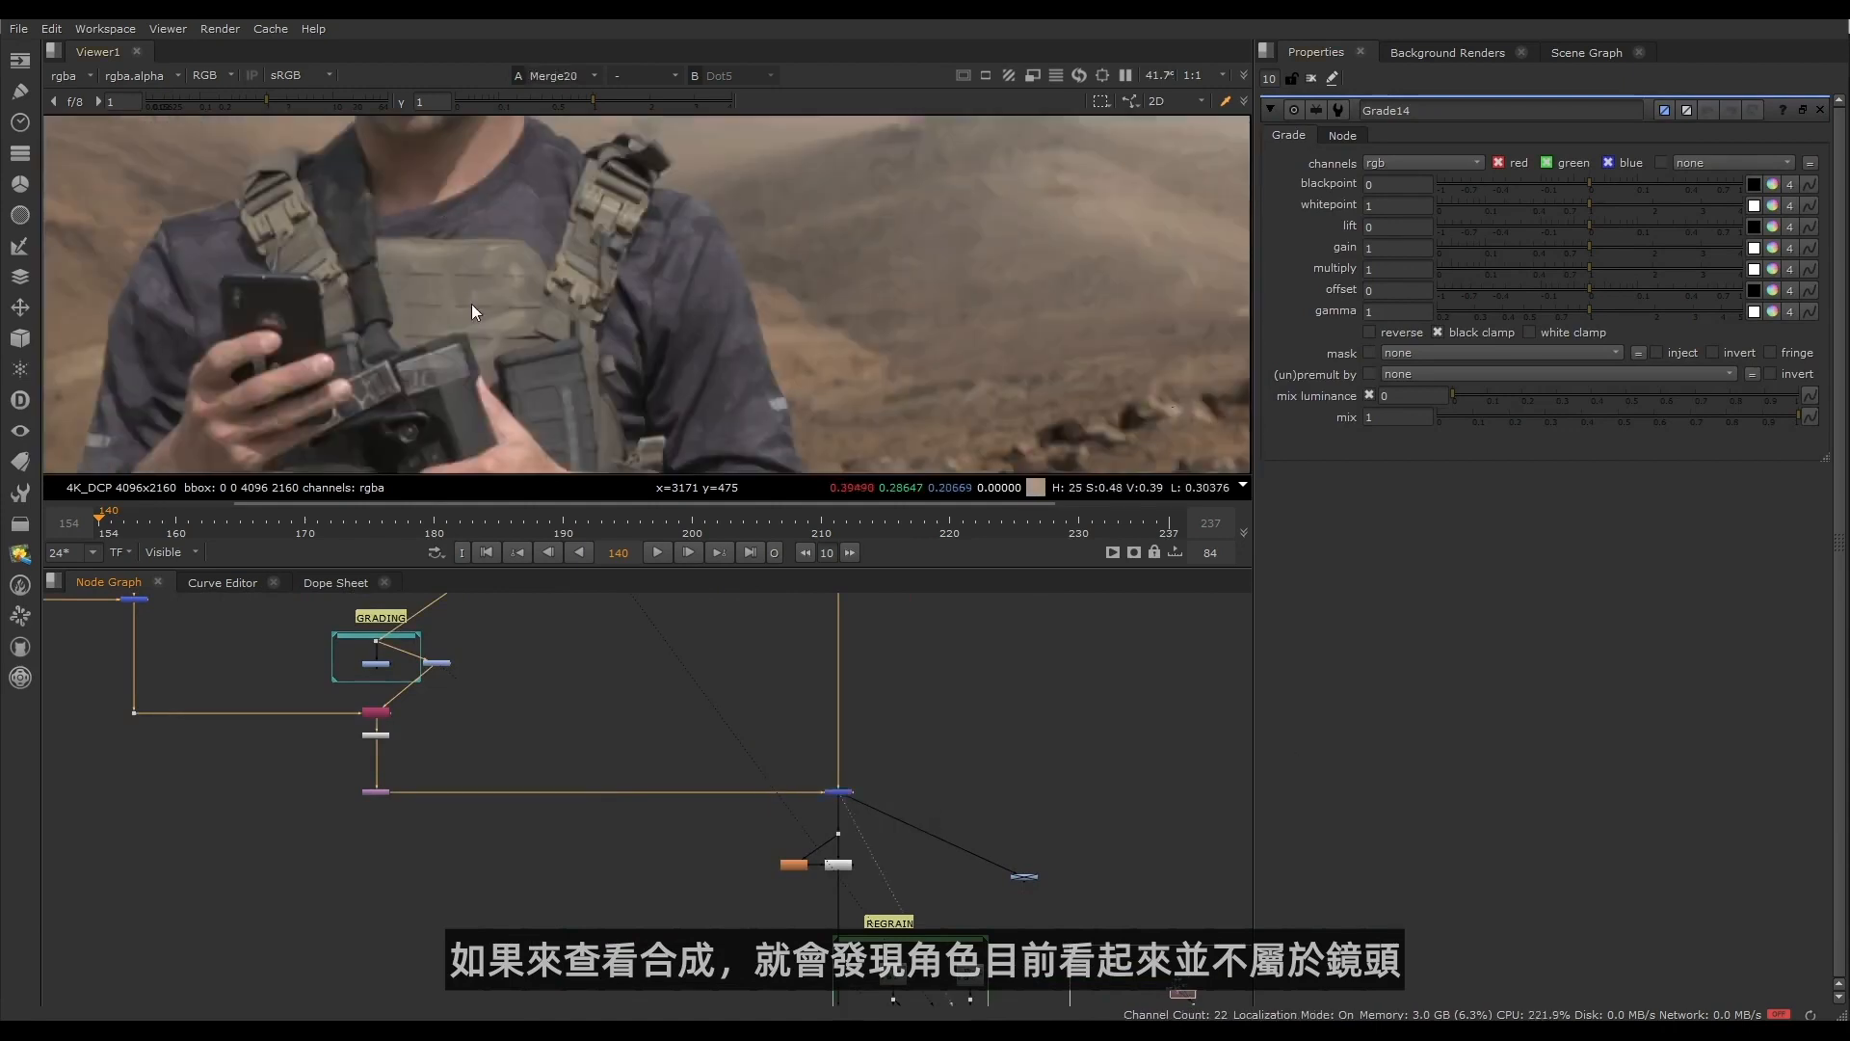
pyautogui.scroll(-4, 477, 270)
pyautogui.scroll(-2, 454, 305)
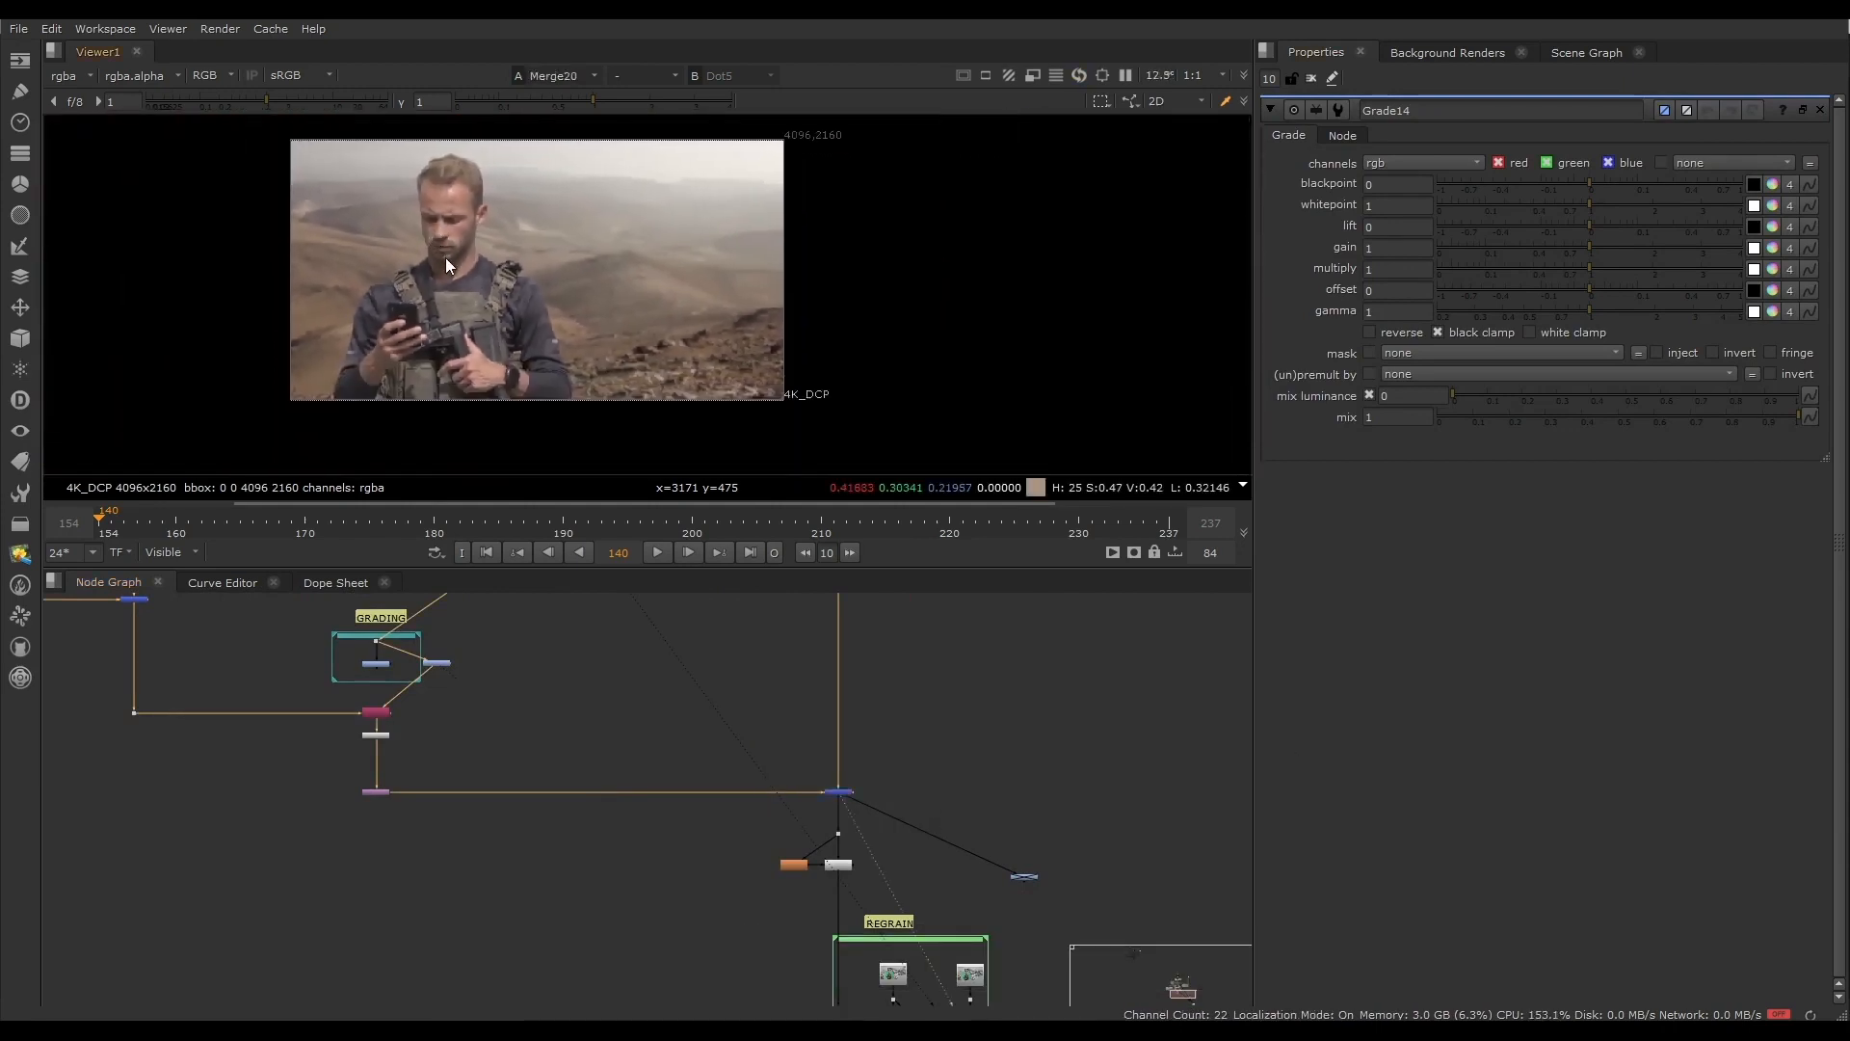
# Step: Raise the gain of Grade14 beside the grading backdrop to 1.6 to brighten the character
pyautogui.scroll(2, 387, 247)
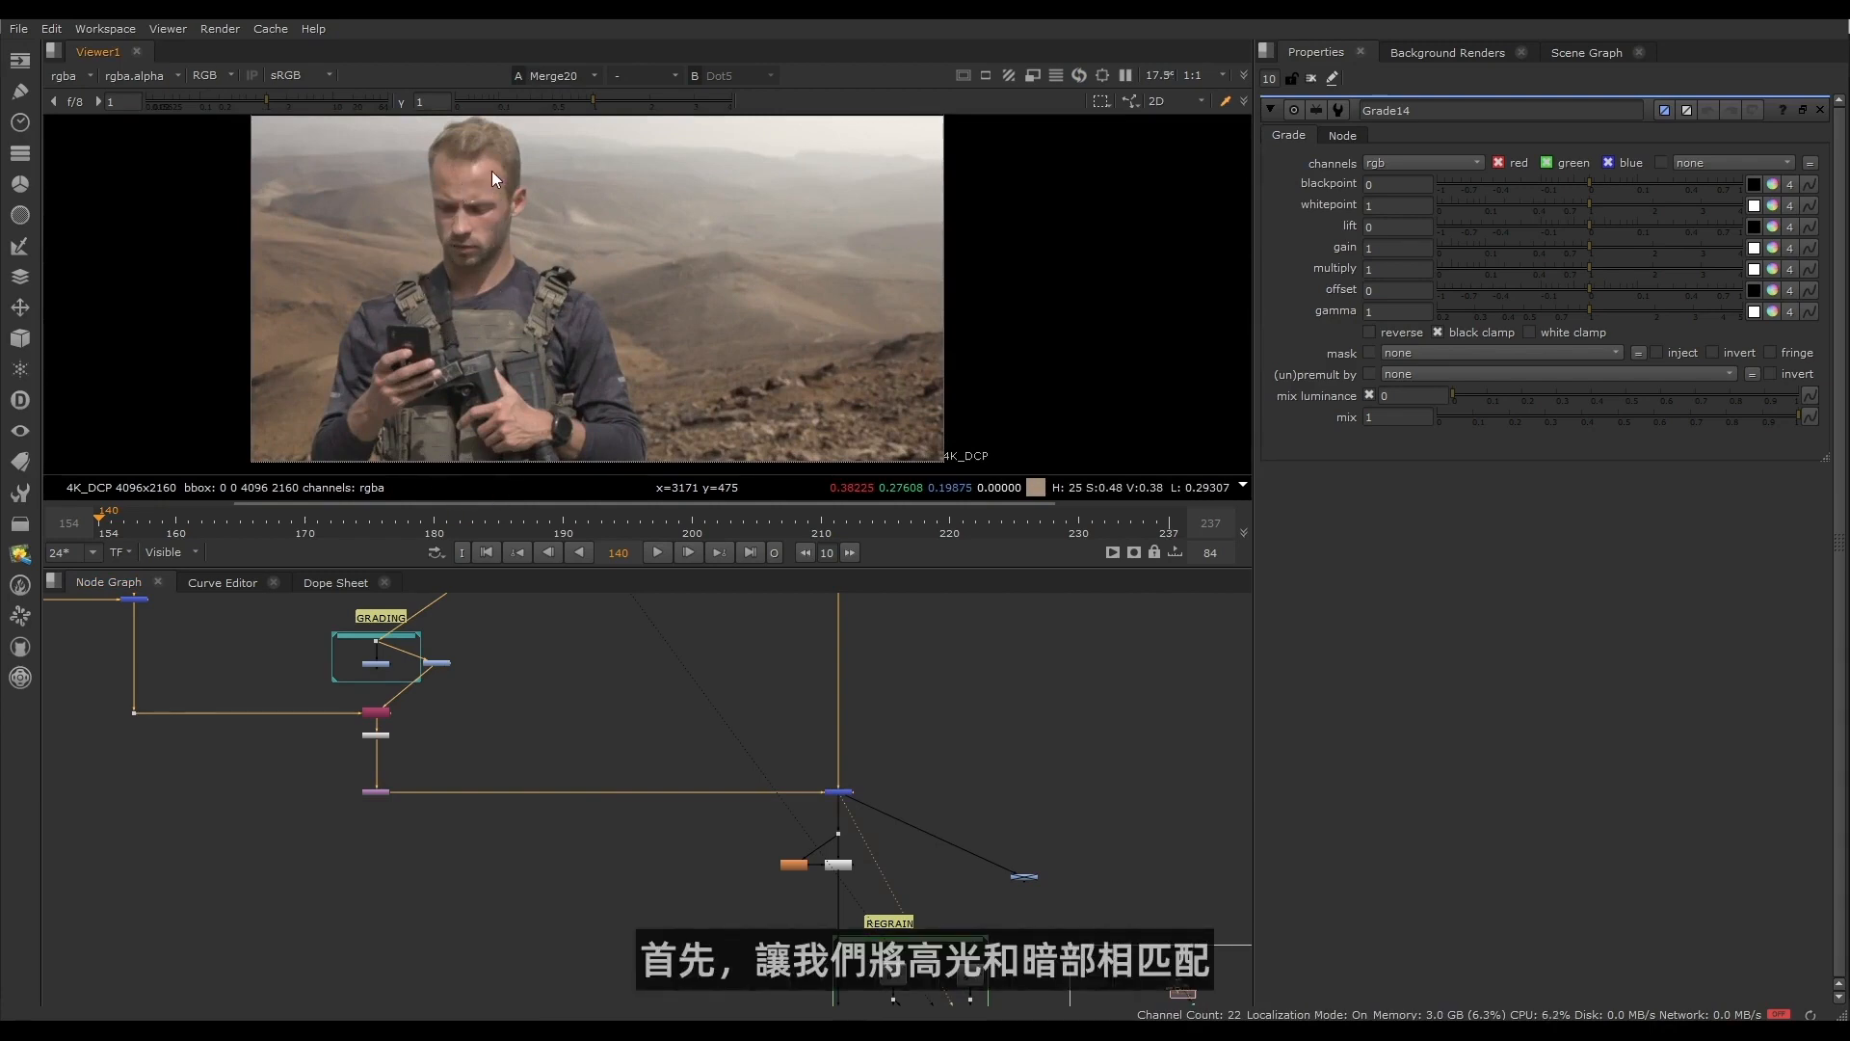
pyautogui.scroll(2, 489, 172)
pyautogui.scroll(3, 427, 672)
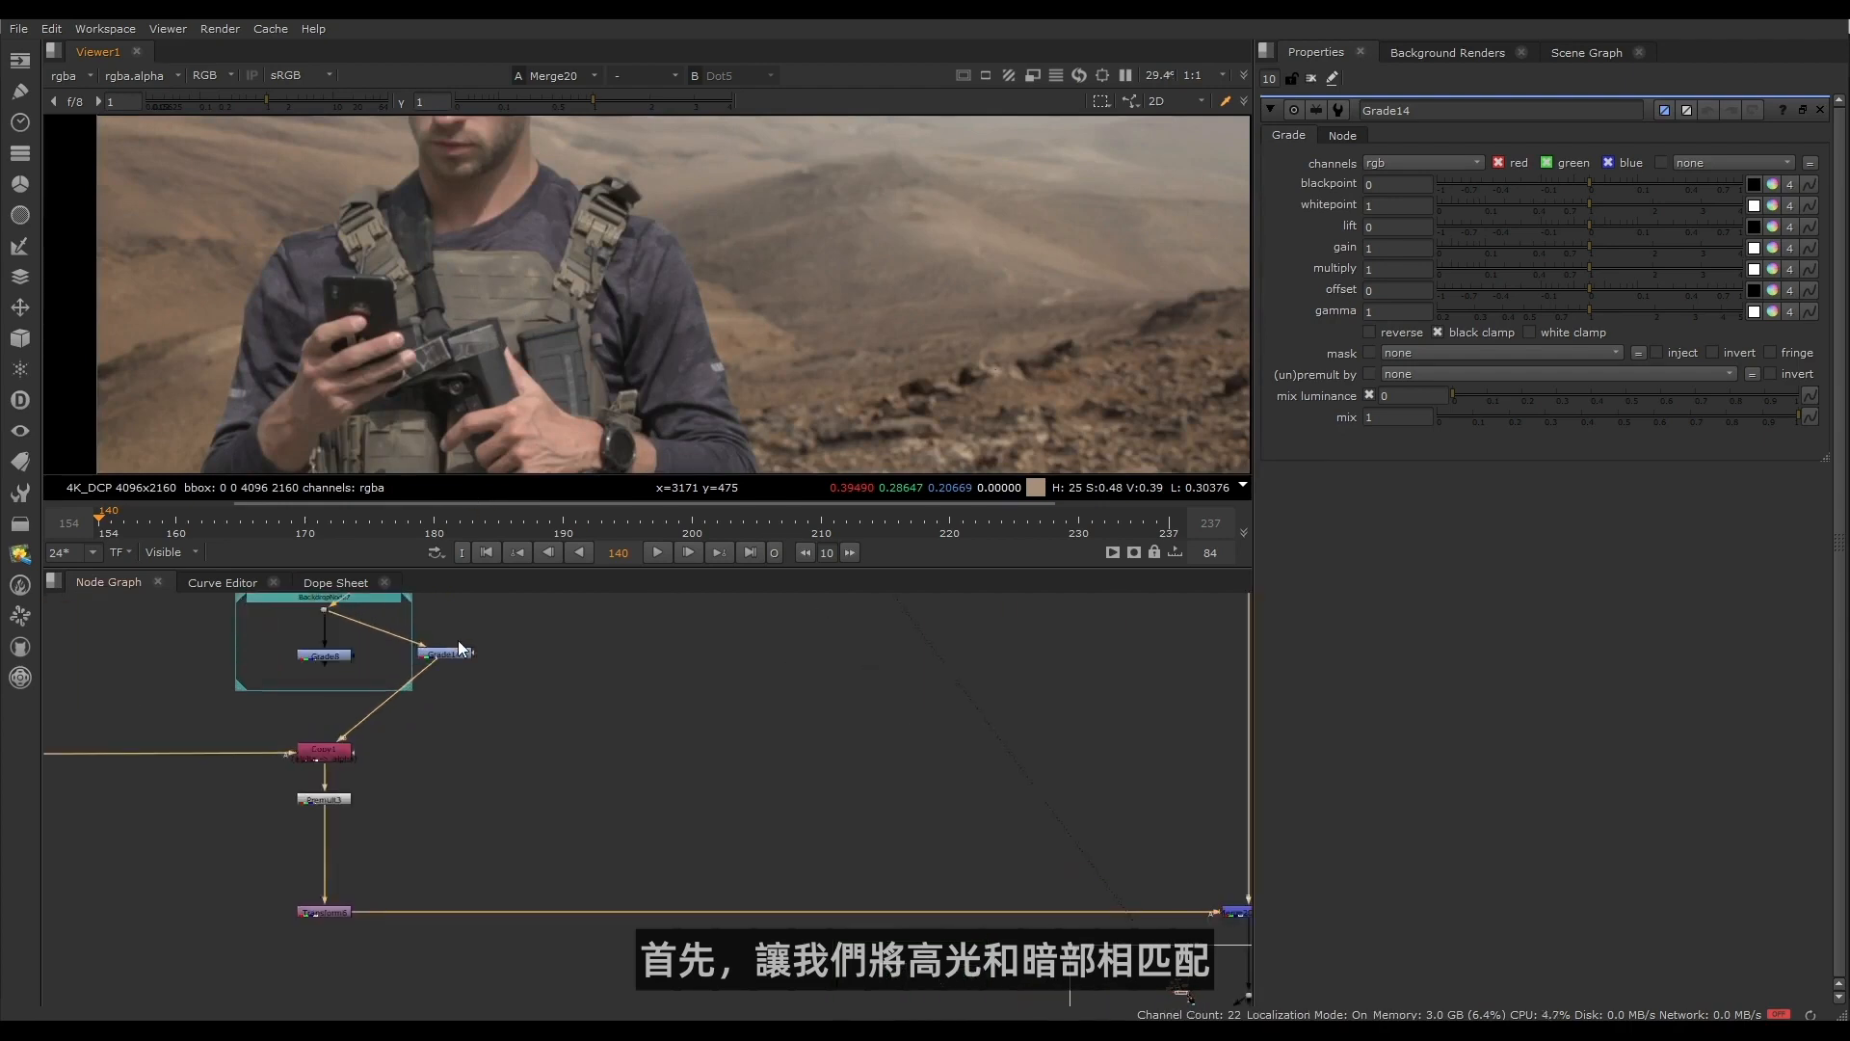
pyautogui.moveTo(459, 648); pyautogui.dragTo(558, 664, button='middle')
pyautogui.click(544, 673)
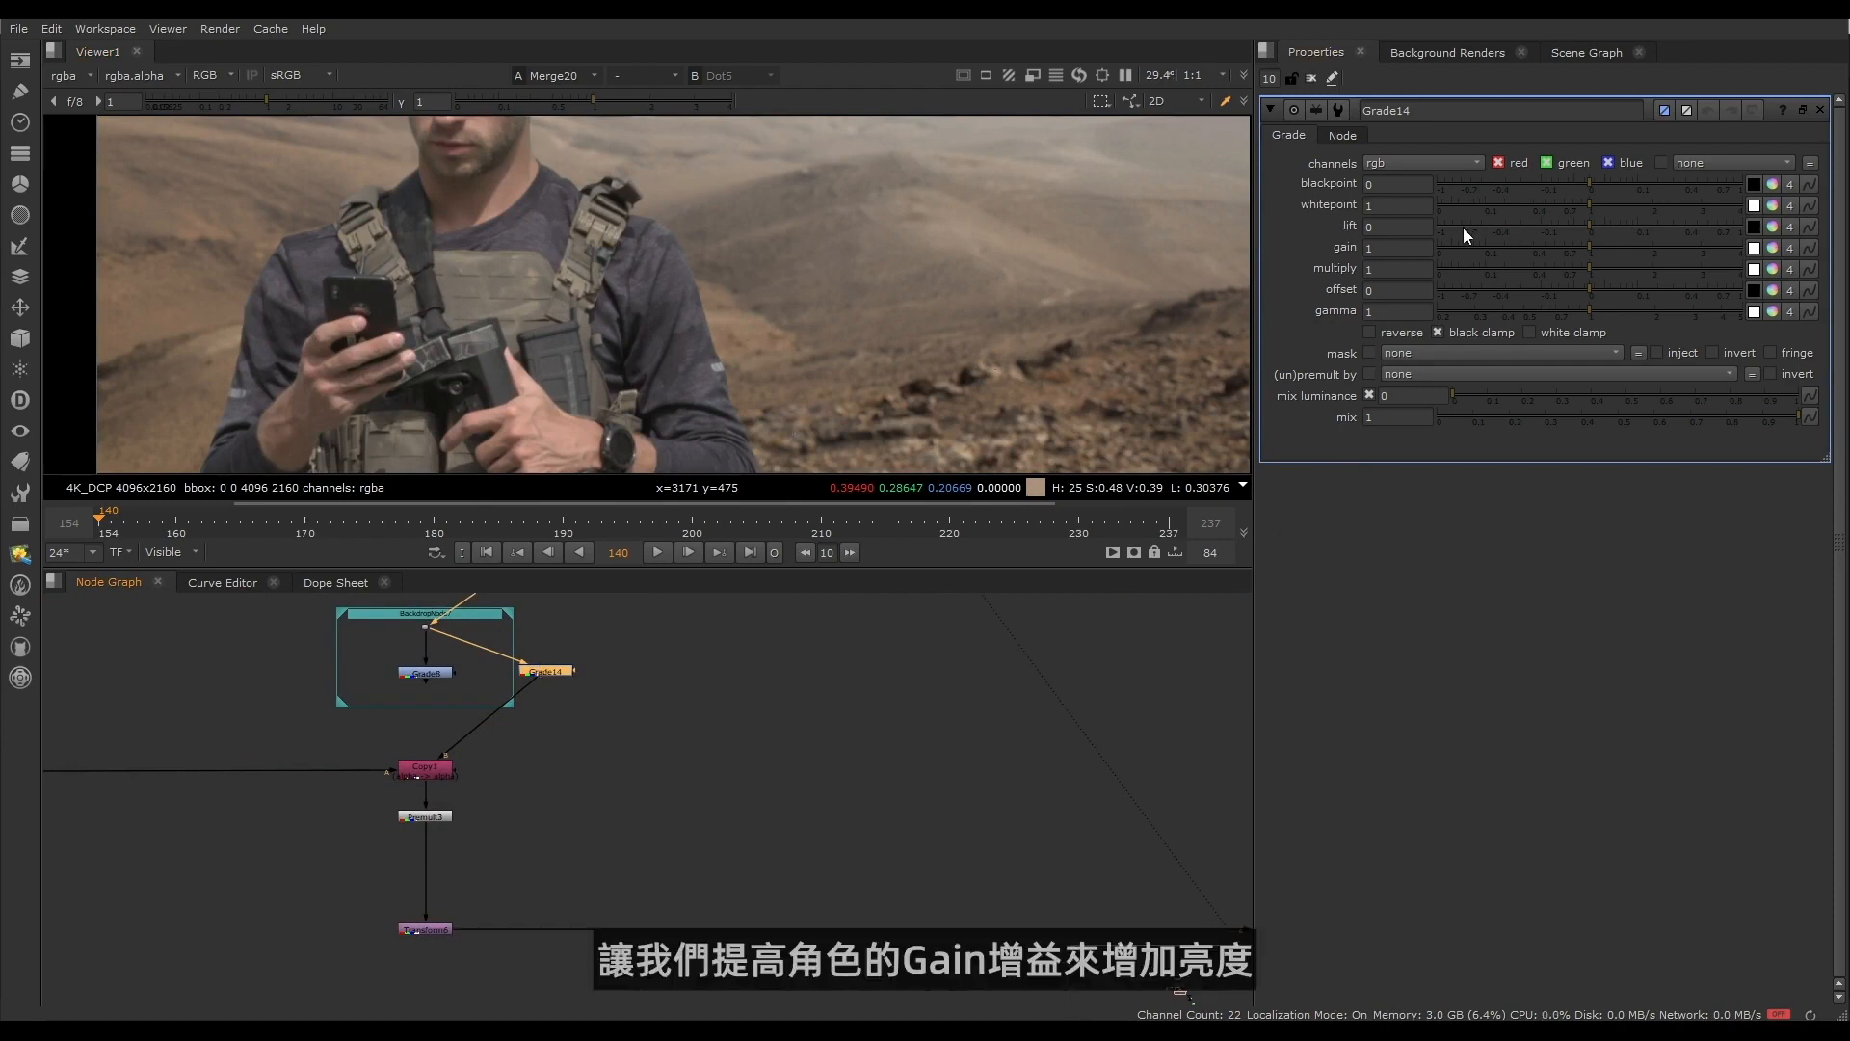
pyautogui.moveTo(1603, 245); pyautogui.dragTo(1628, 244)
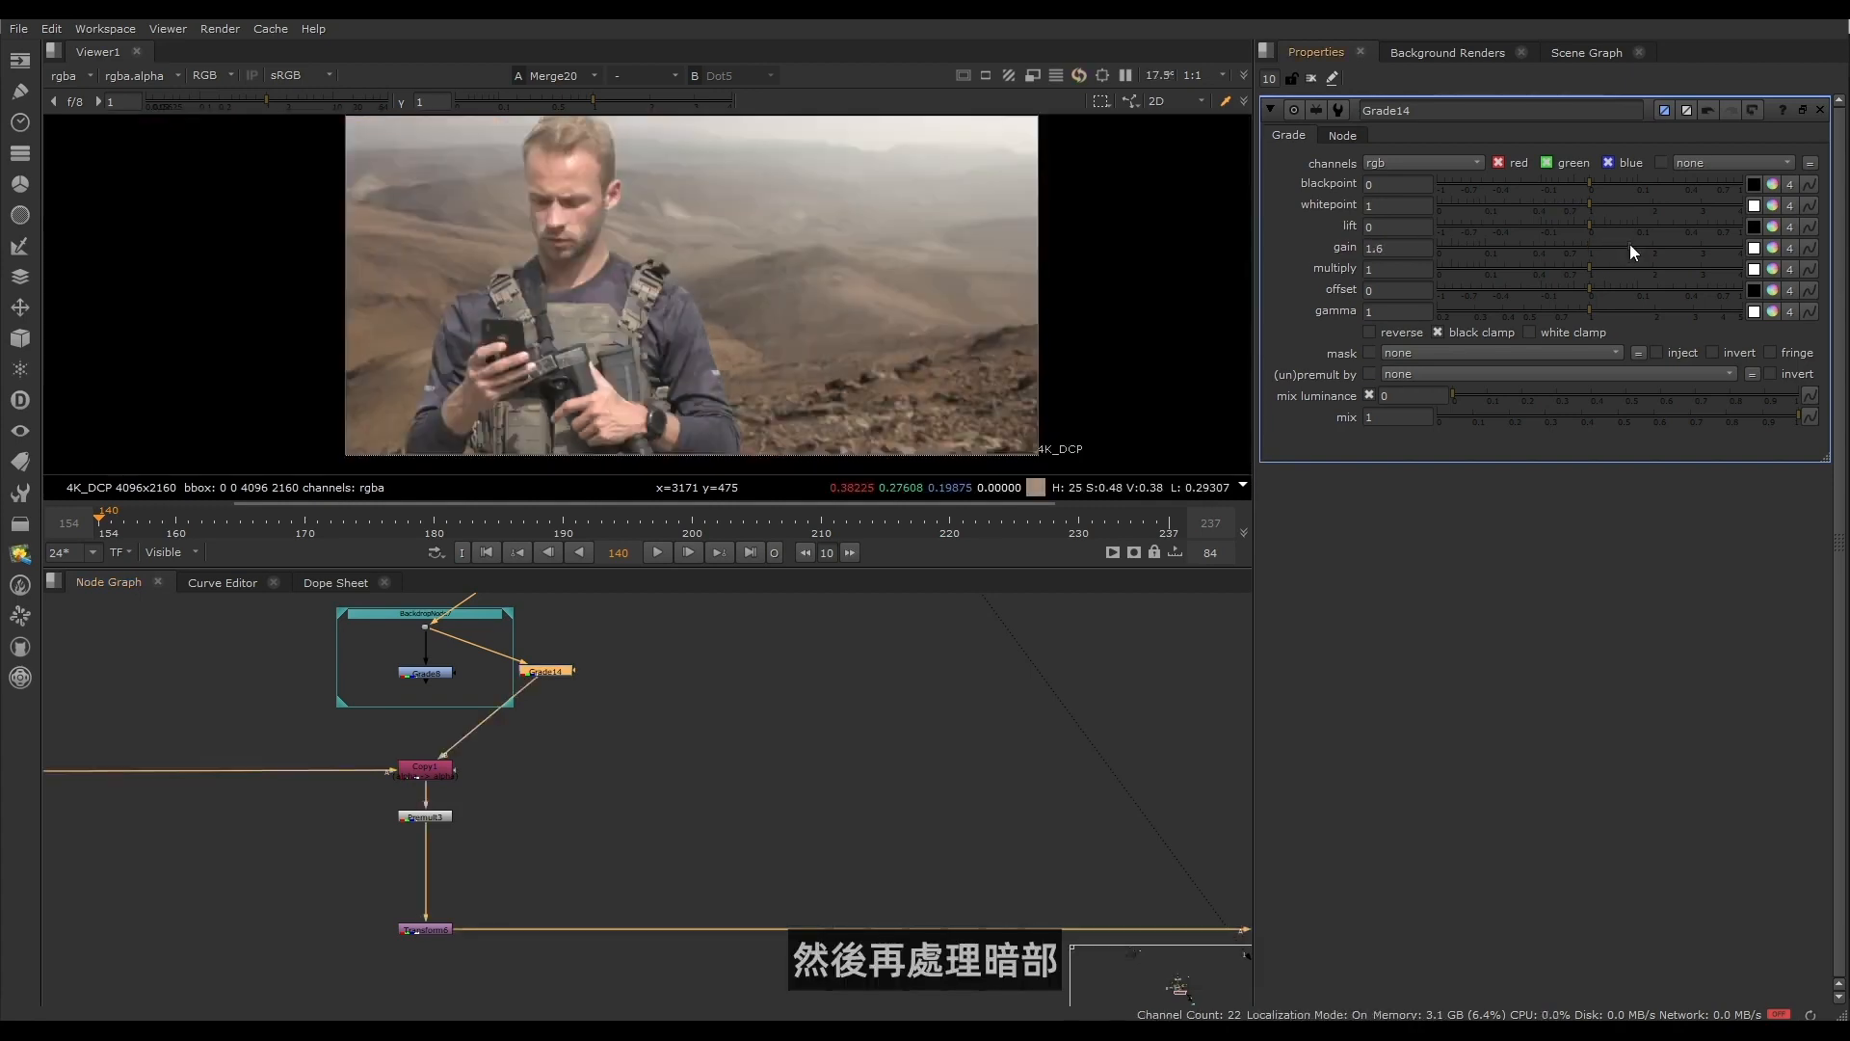
# Step: Raise the viewer gamma to 1.98 to inspect the shadows of the composite
pyautogui.scroll(-3, 450, 617)
pyautogui.moveTo(464, 620); pyautogui.dragTo(490, 698, button='middle')
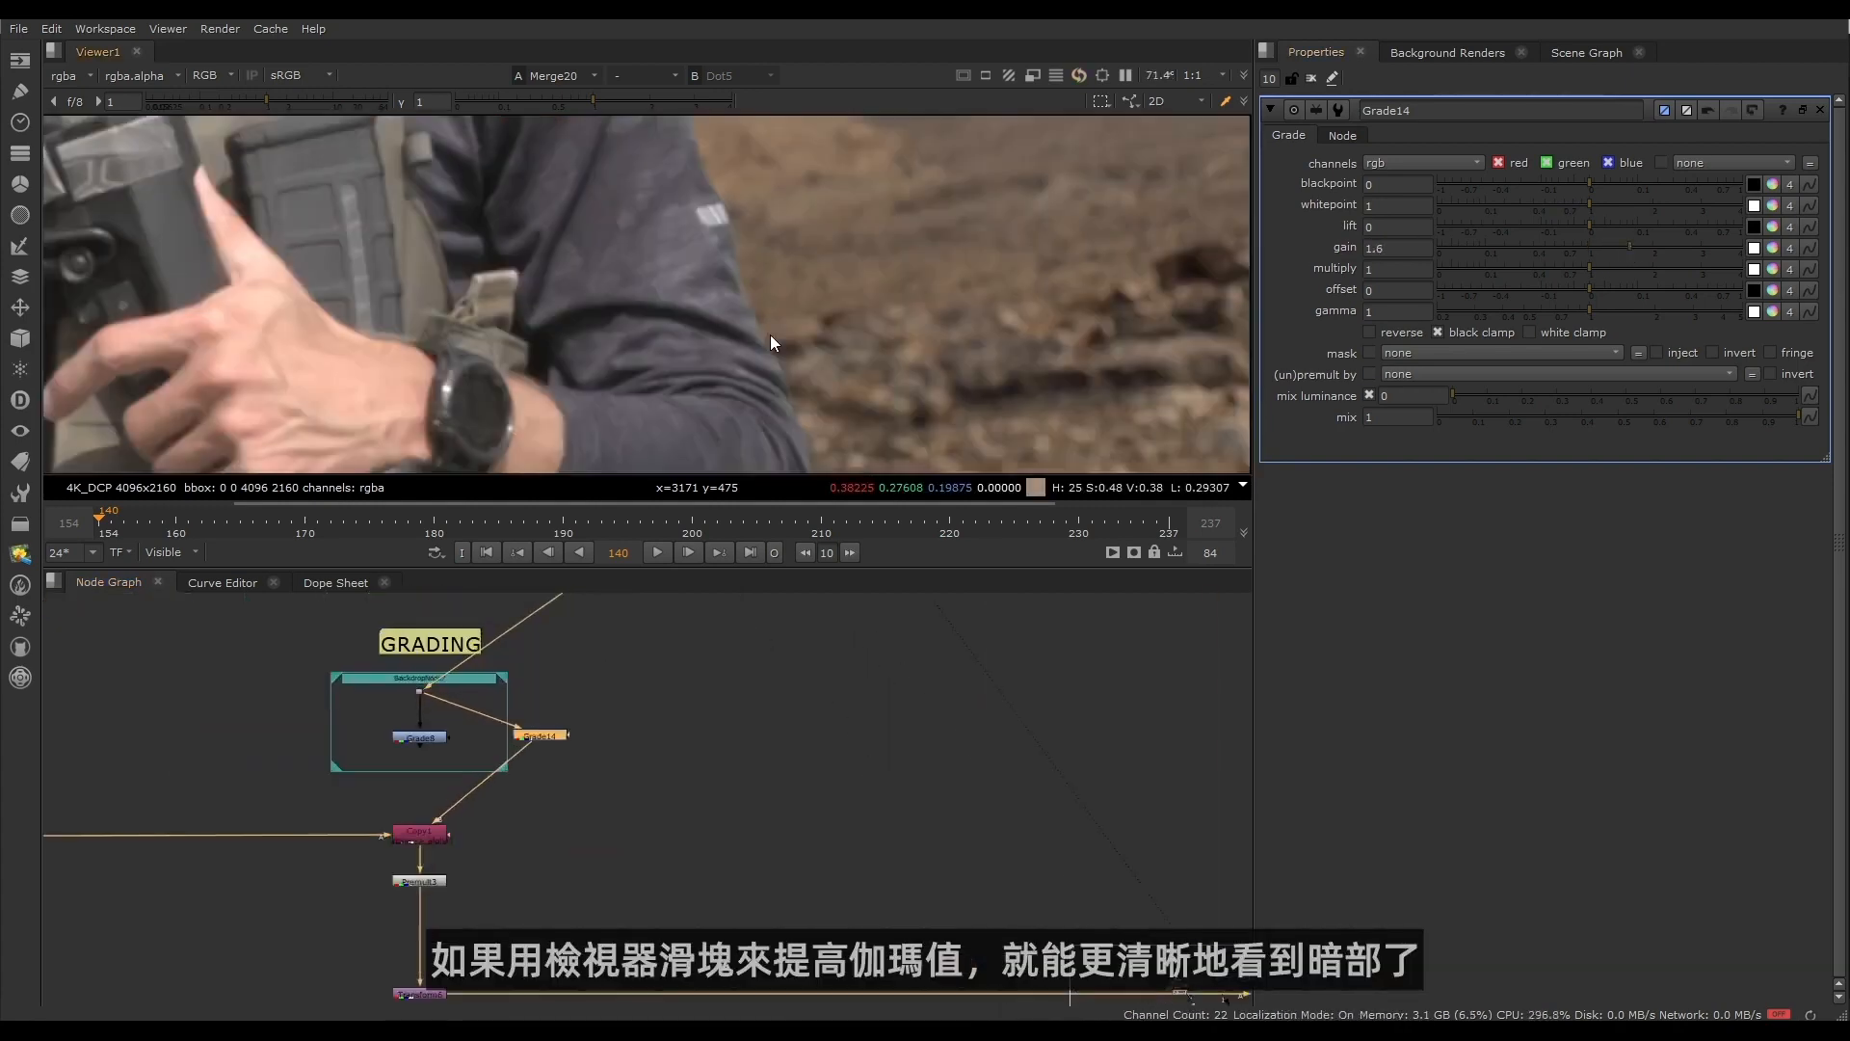
pyautogui.moveTo(588, 100); pyautogui.dragTo(649, 107)
# Step: Compare the shadow depth of the foreground character with the nearby rocks and the distant hills
pyautogui.scroll(-6, 736, 337)
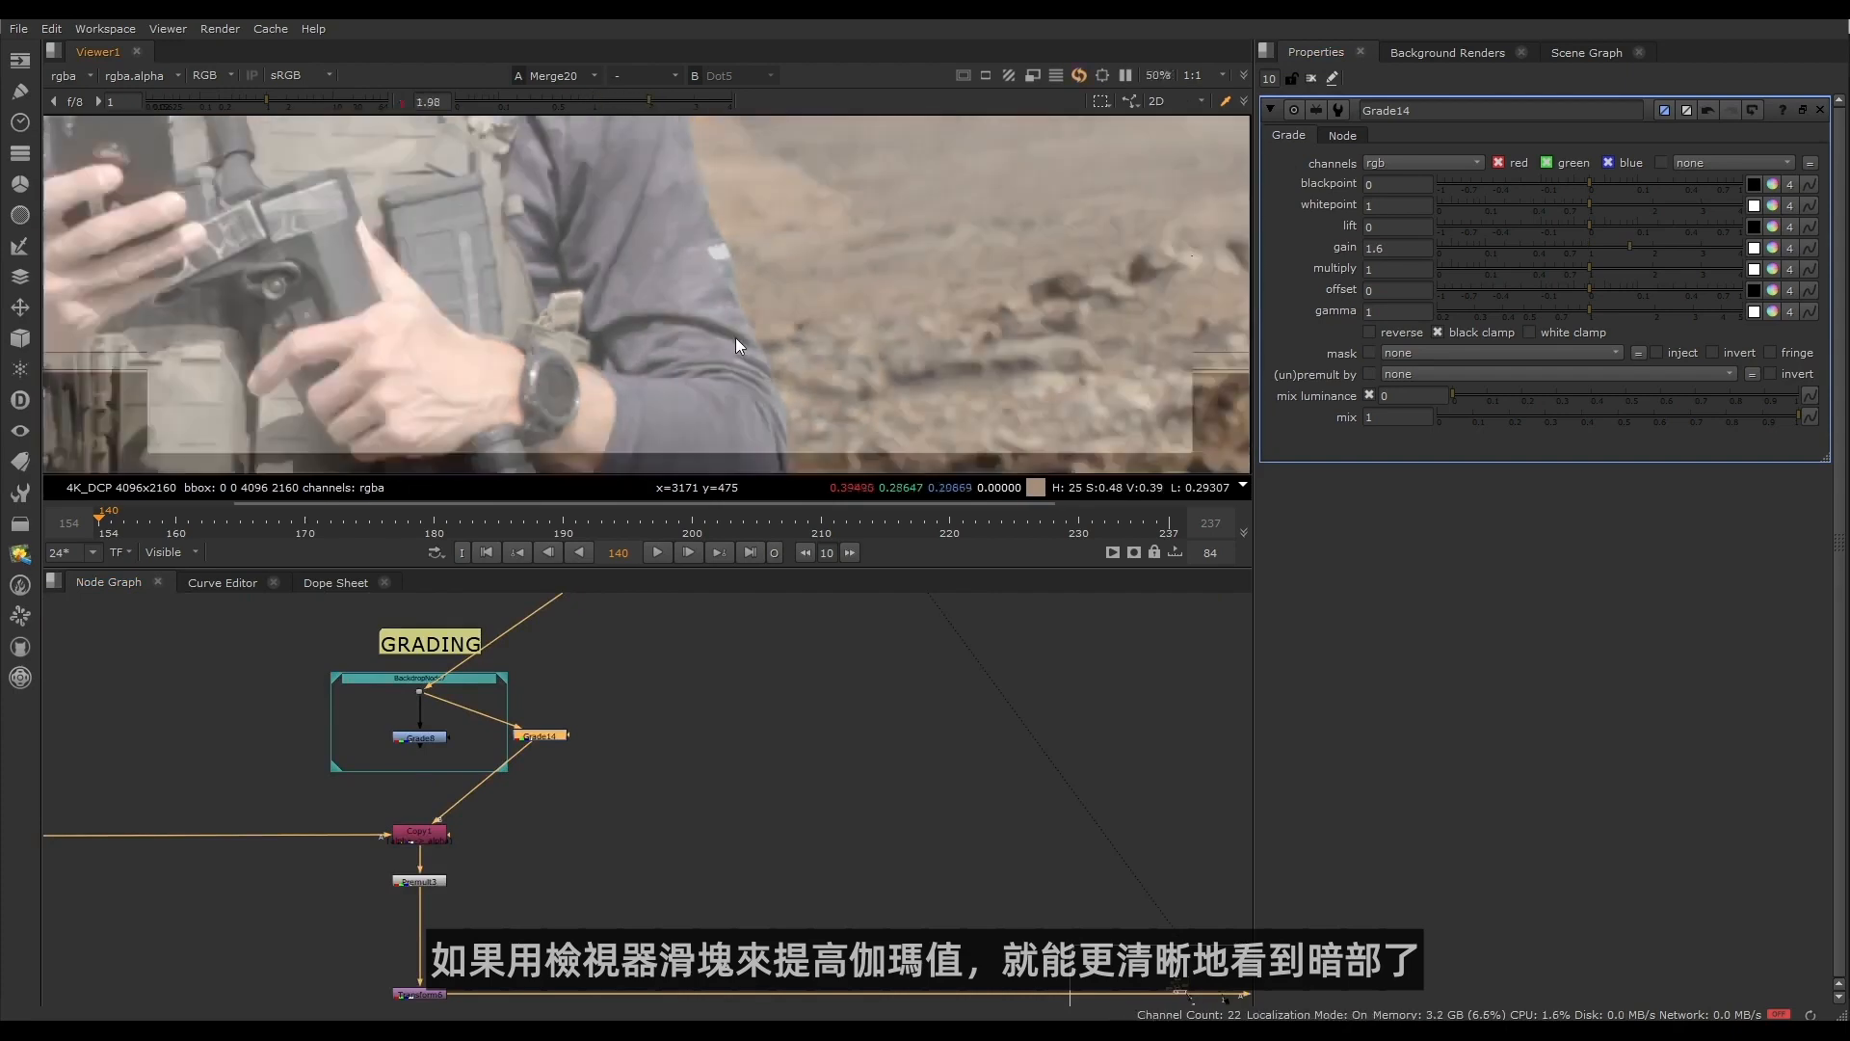
pyautogui.moveTo(670, 278); pyautogui.dragTo(554, 352, button='middle')
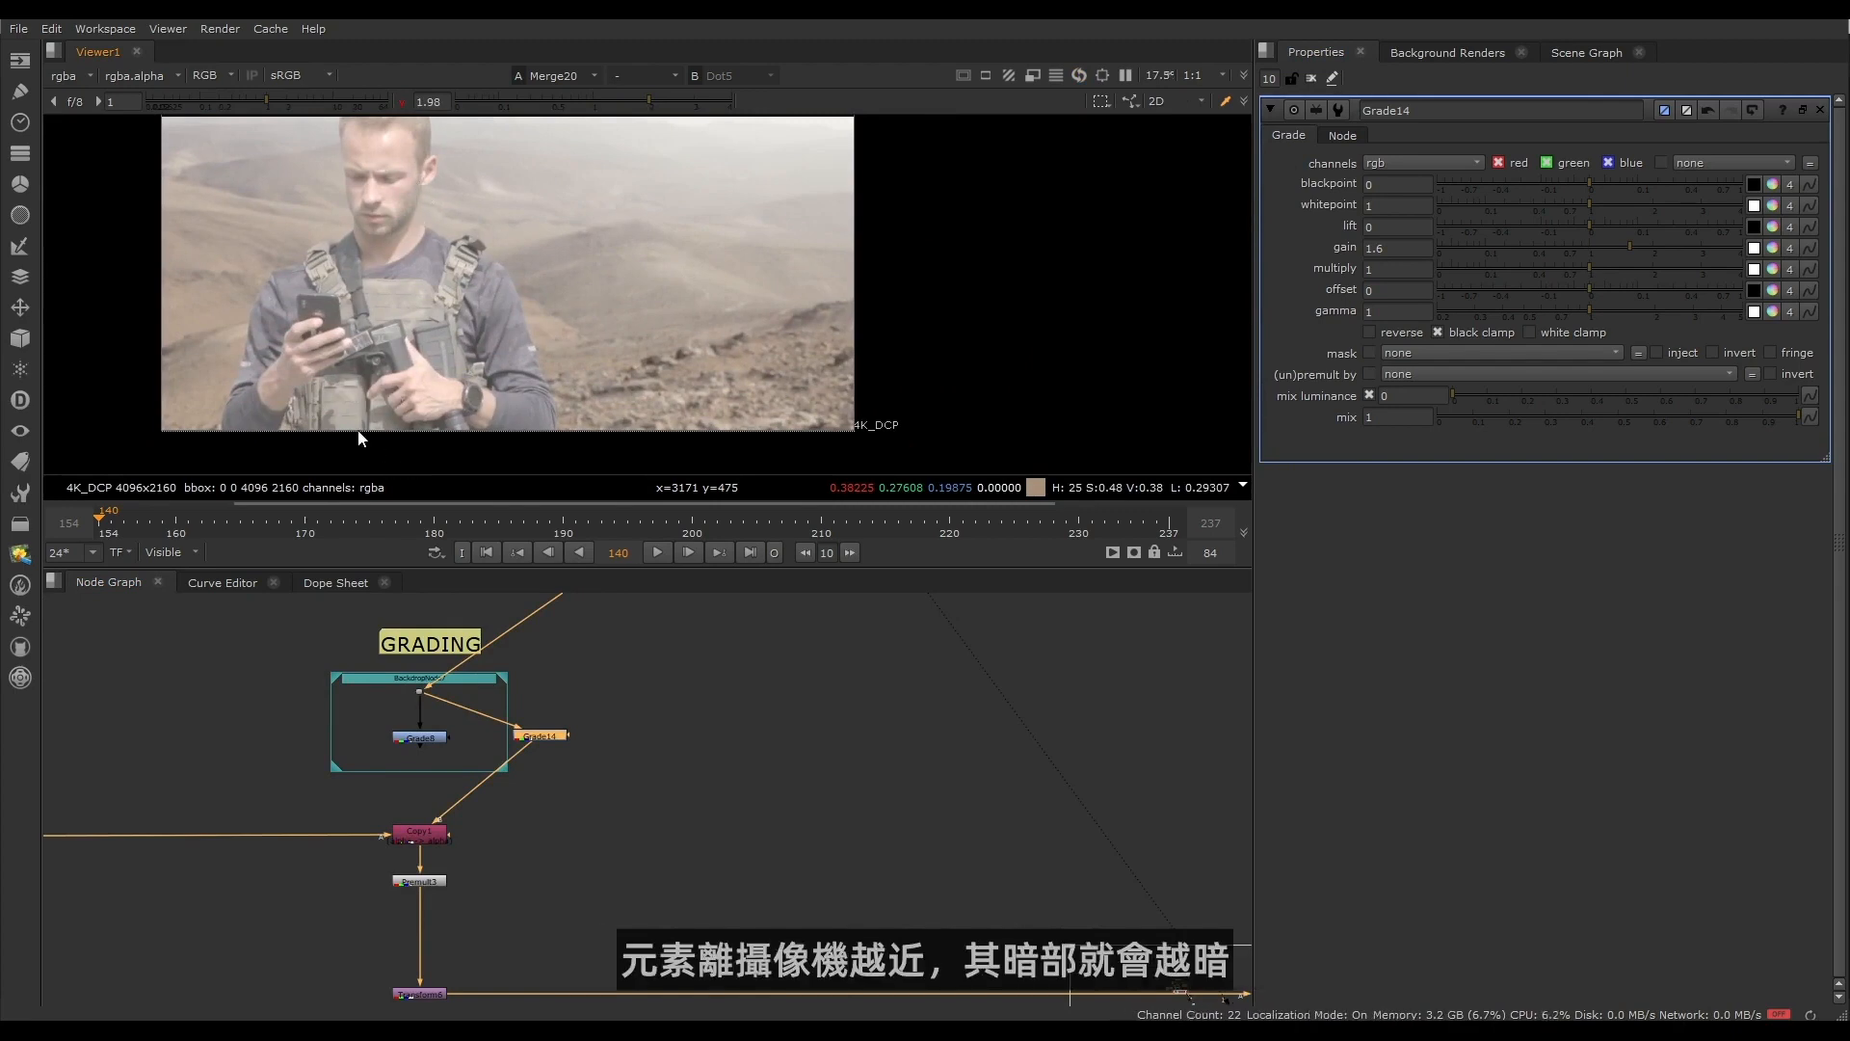
pyautogui.scroll(5, 434, 366)
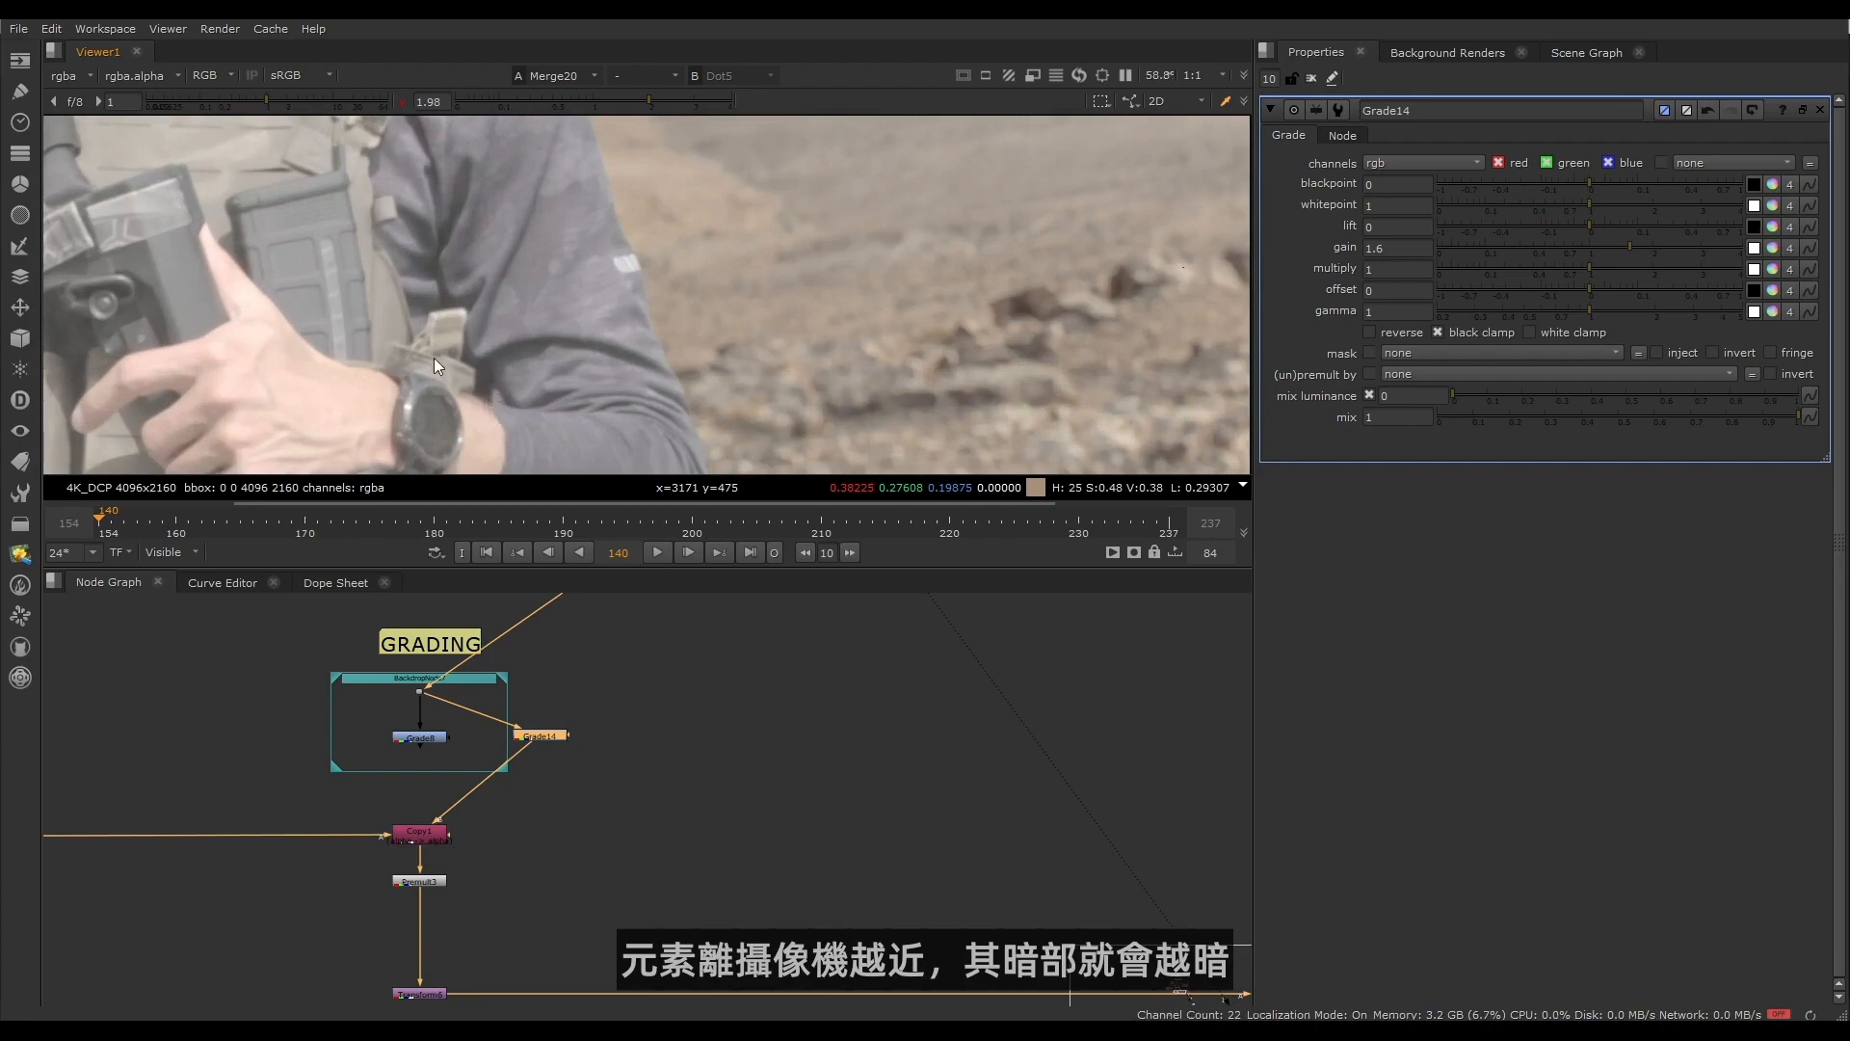
pyautogui.scroll(-3, 824, 339)
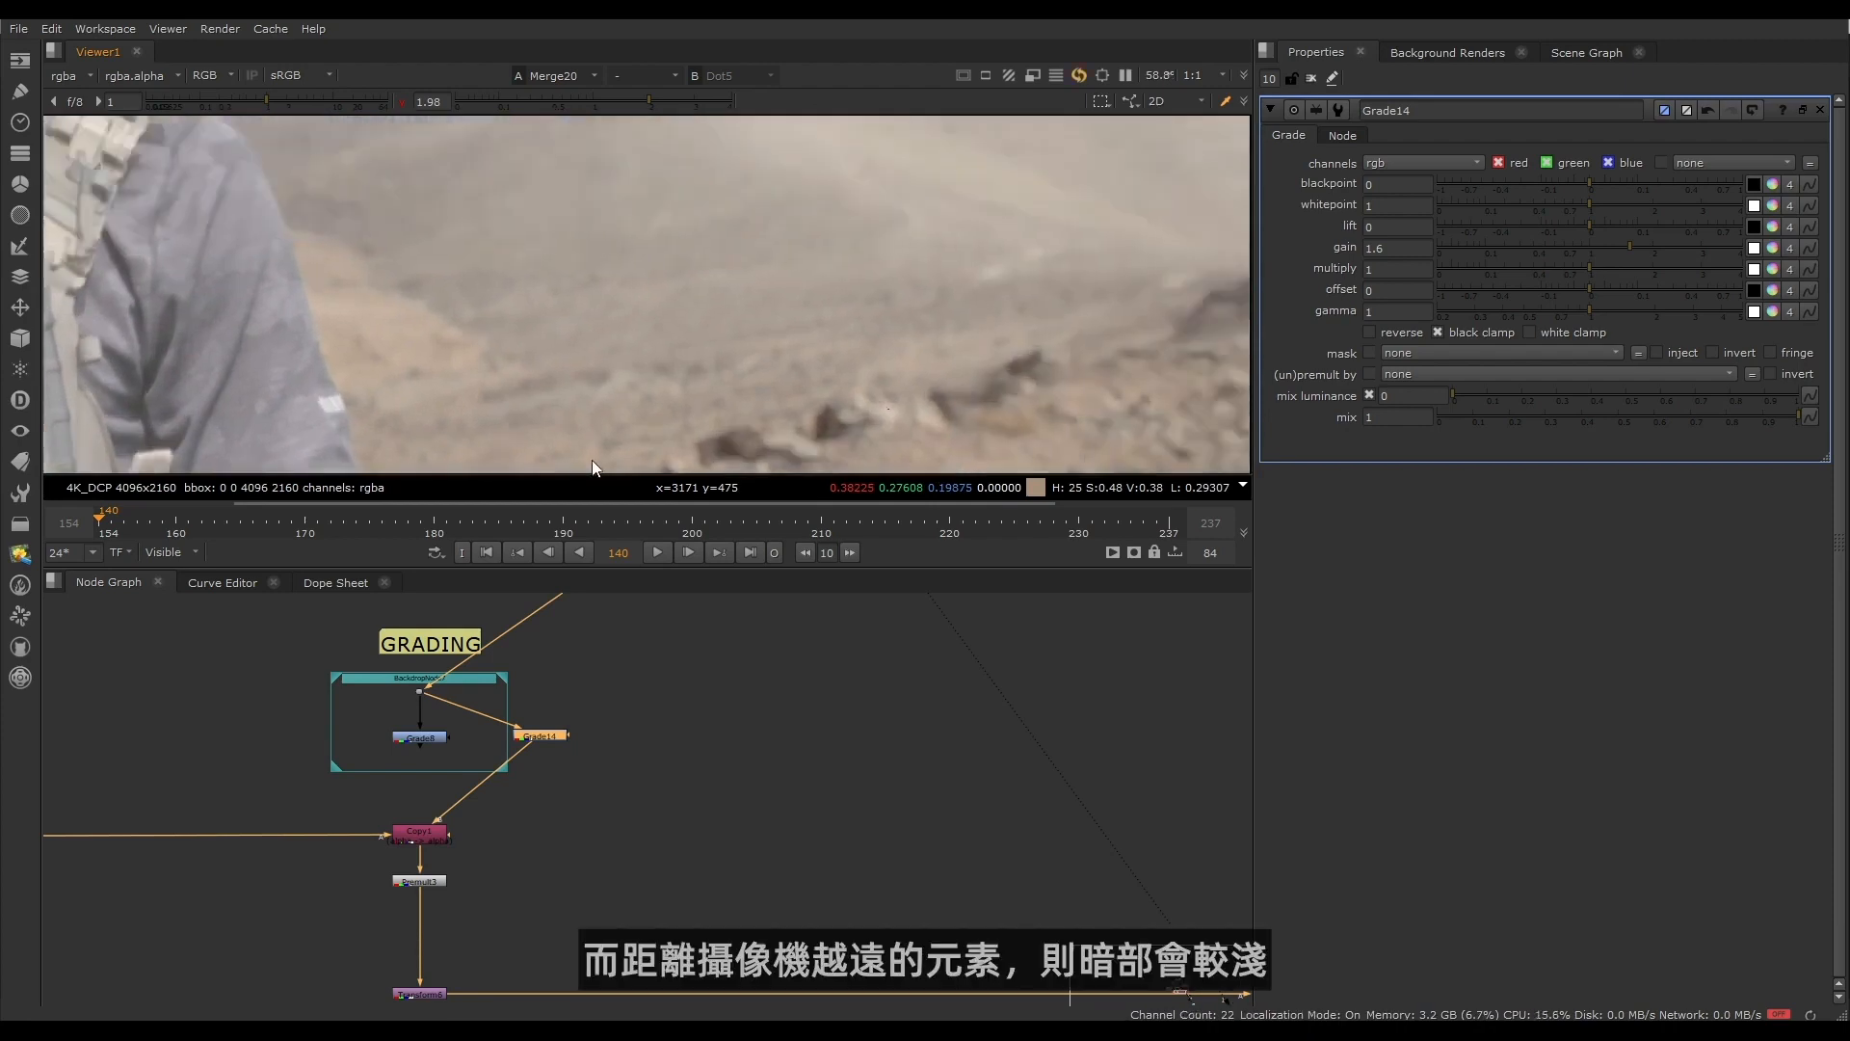
pyautogui.moveTo(630, 315); pyautogui.dragTo(618, 388, button='middle')
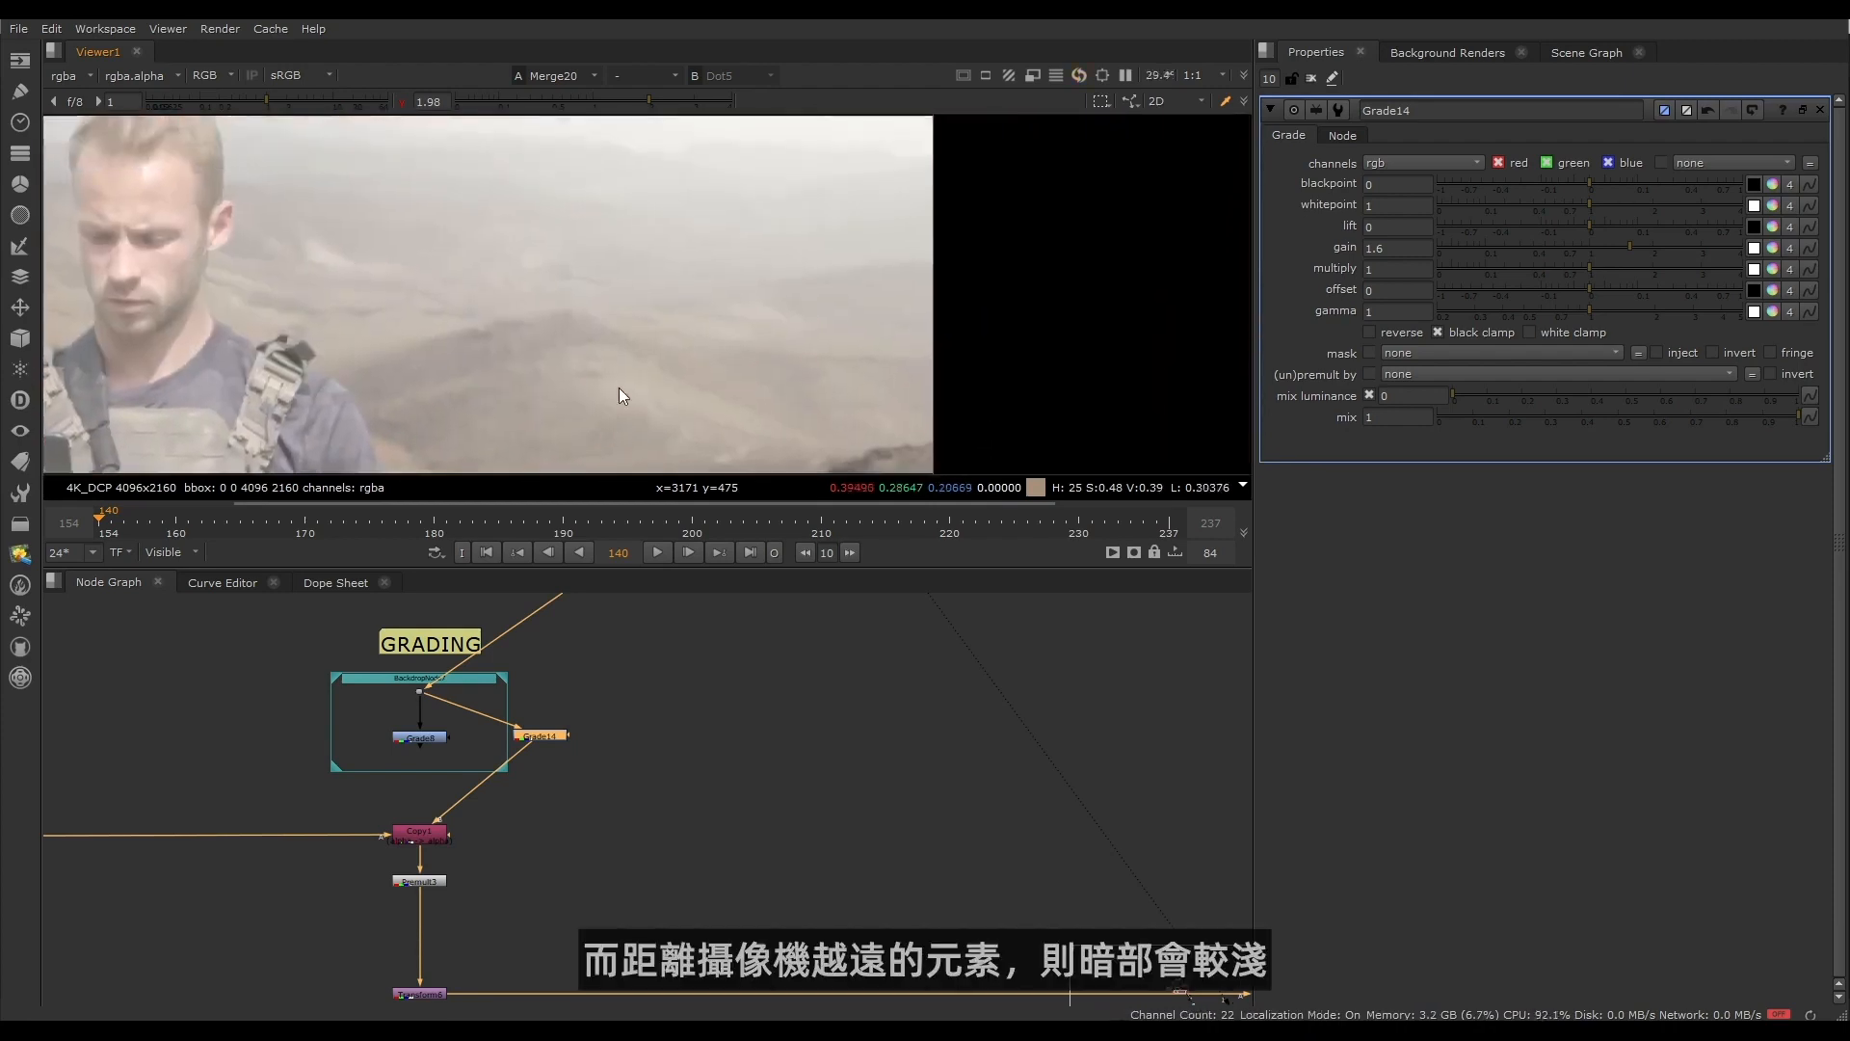
pyautogui.scroll(3, 665, 189)
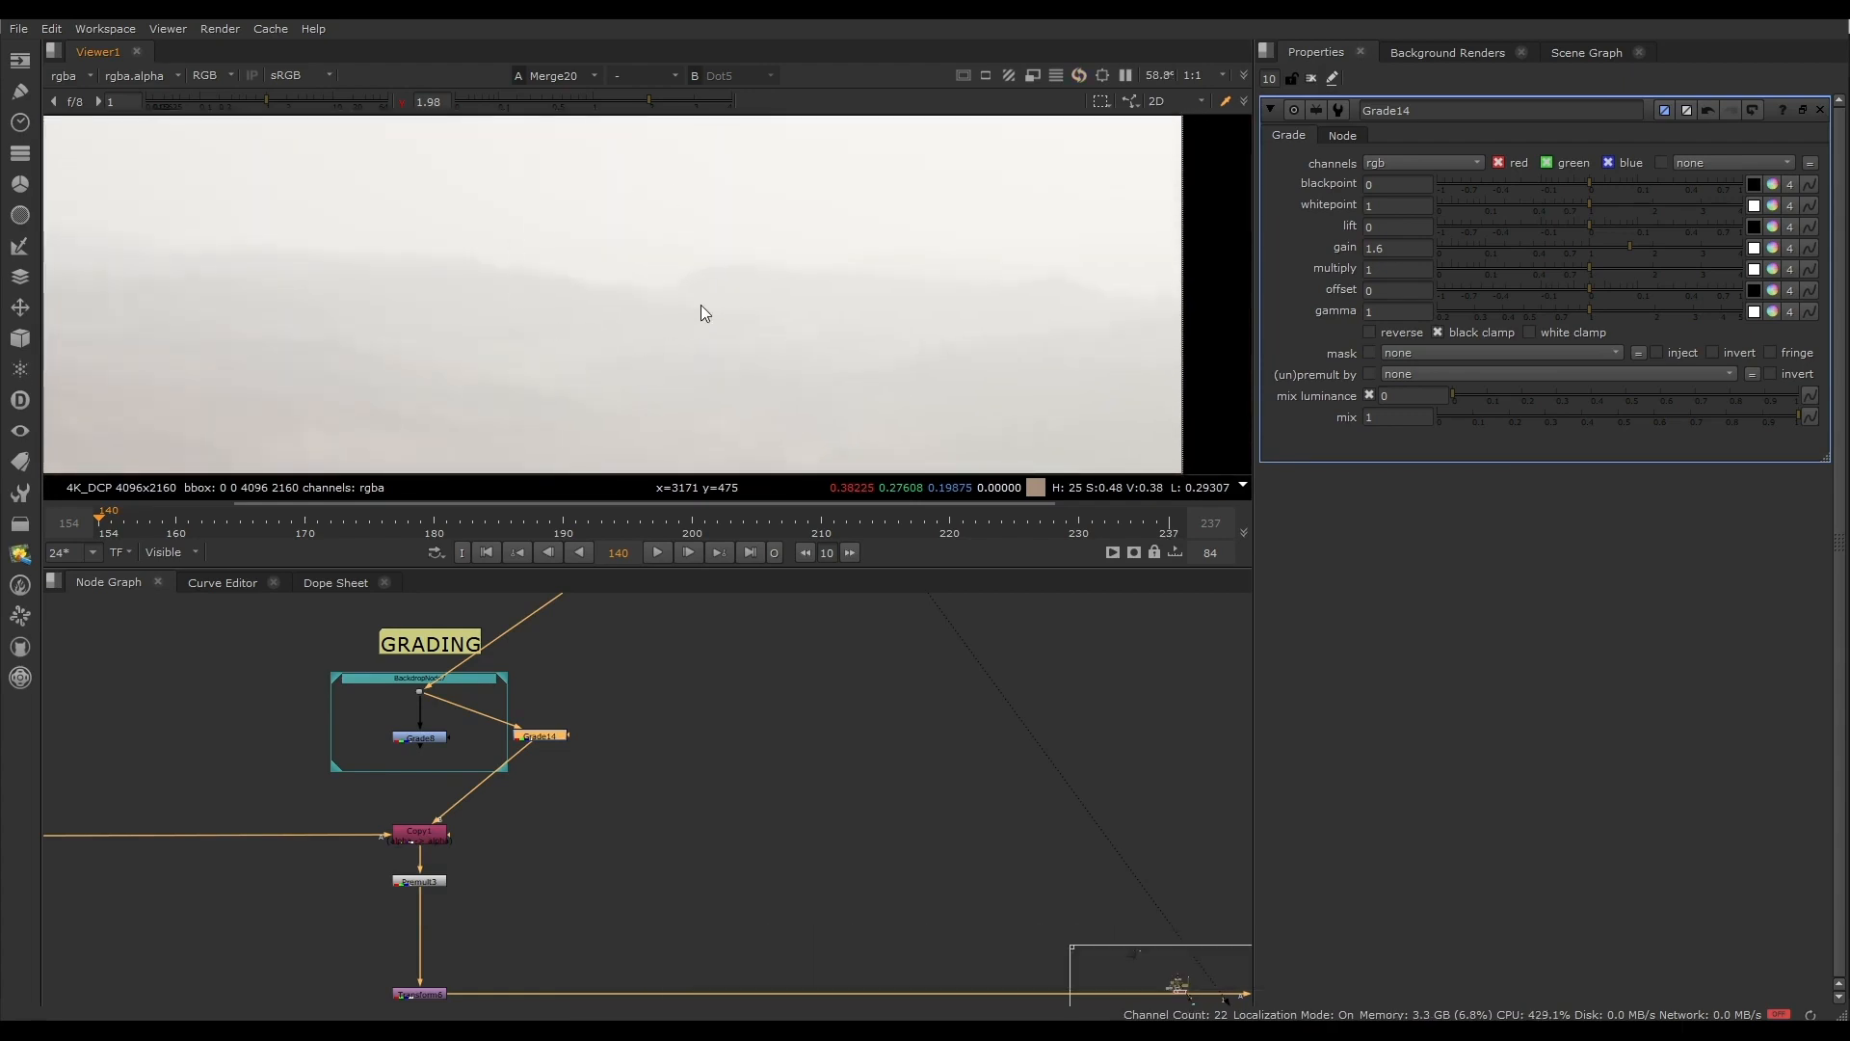
pyautogui.scroll(-4, 636, 350)
pyautogui.scroll(2, 649, 299)
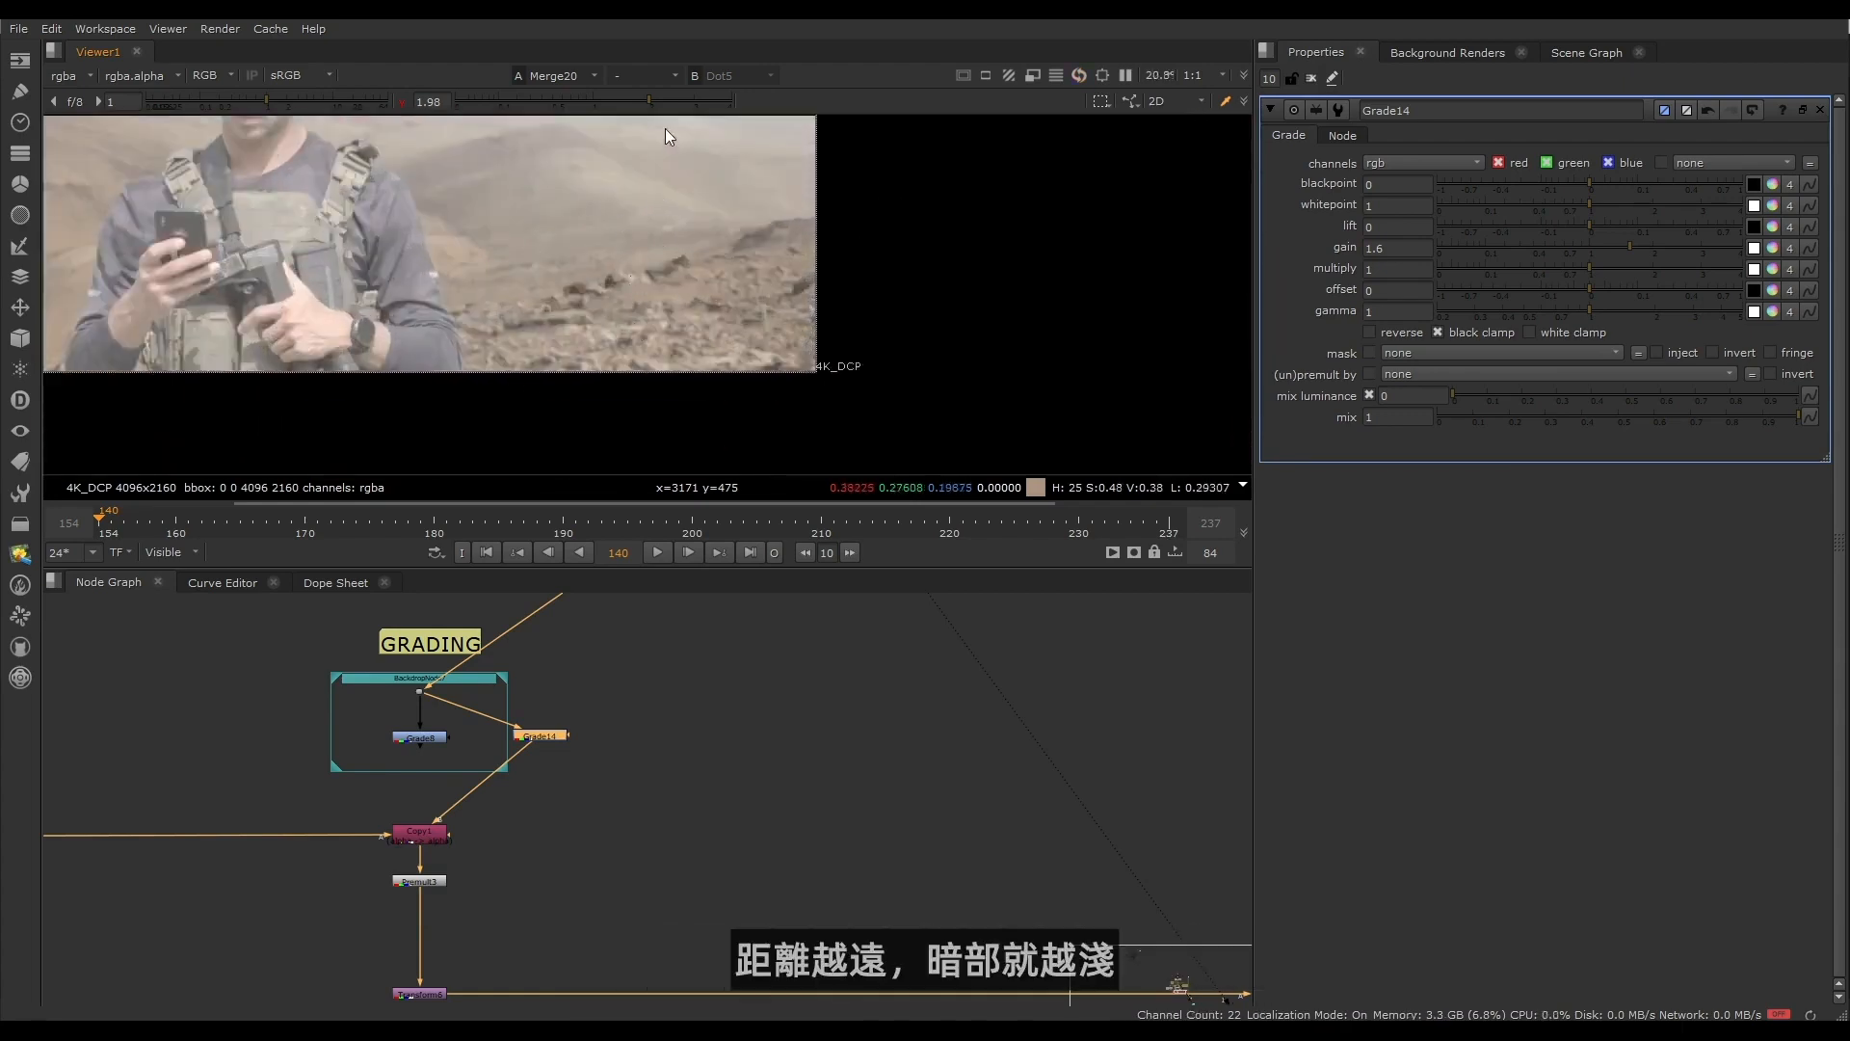
pyautogui.moveTo(661, 241); pyautogui.dragTo(703, 70, button='middle')
pyautogui.scroll(3, 652, 349)
pyautogui.moveTo(667, 289); pyautogui.dragTo(771, 79, button='middle')
pyautogui.moveTo(591, 266); pyautogui.dragTo(693, 269, button='middle')
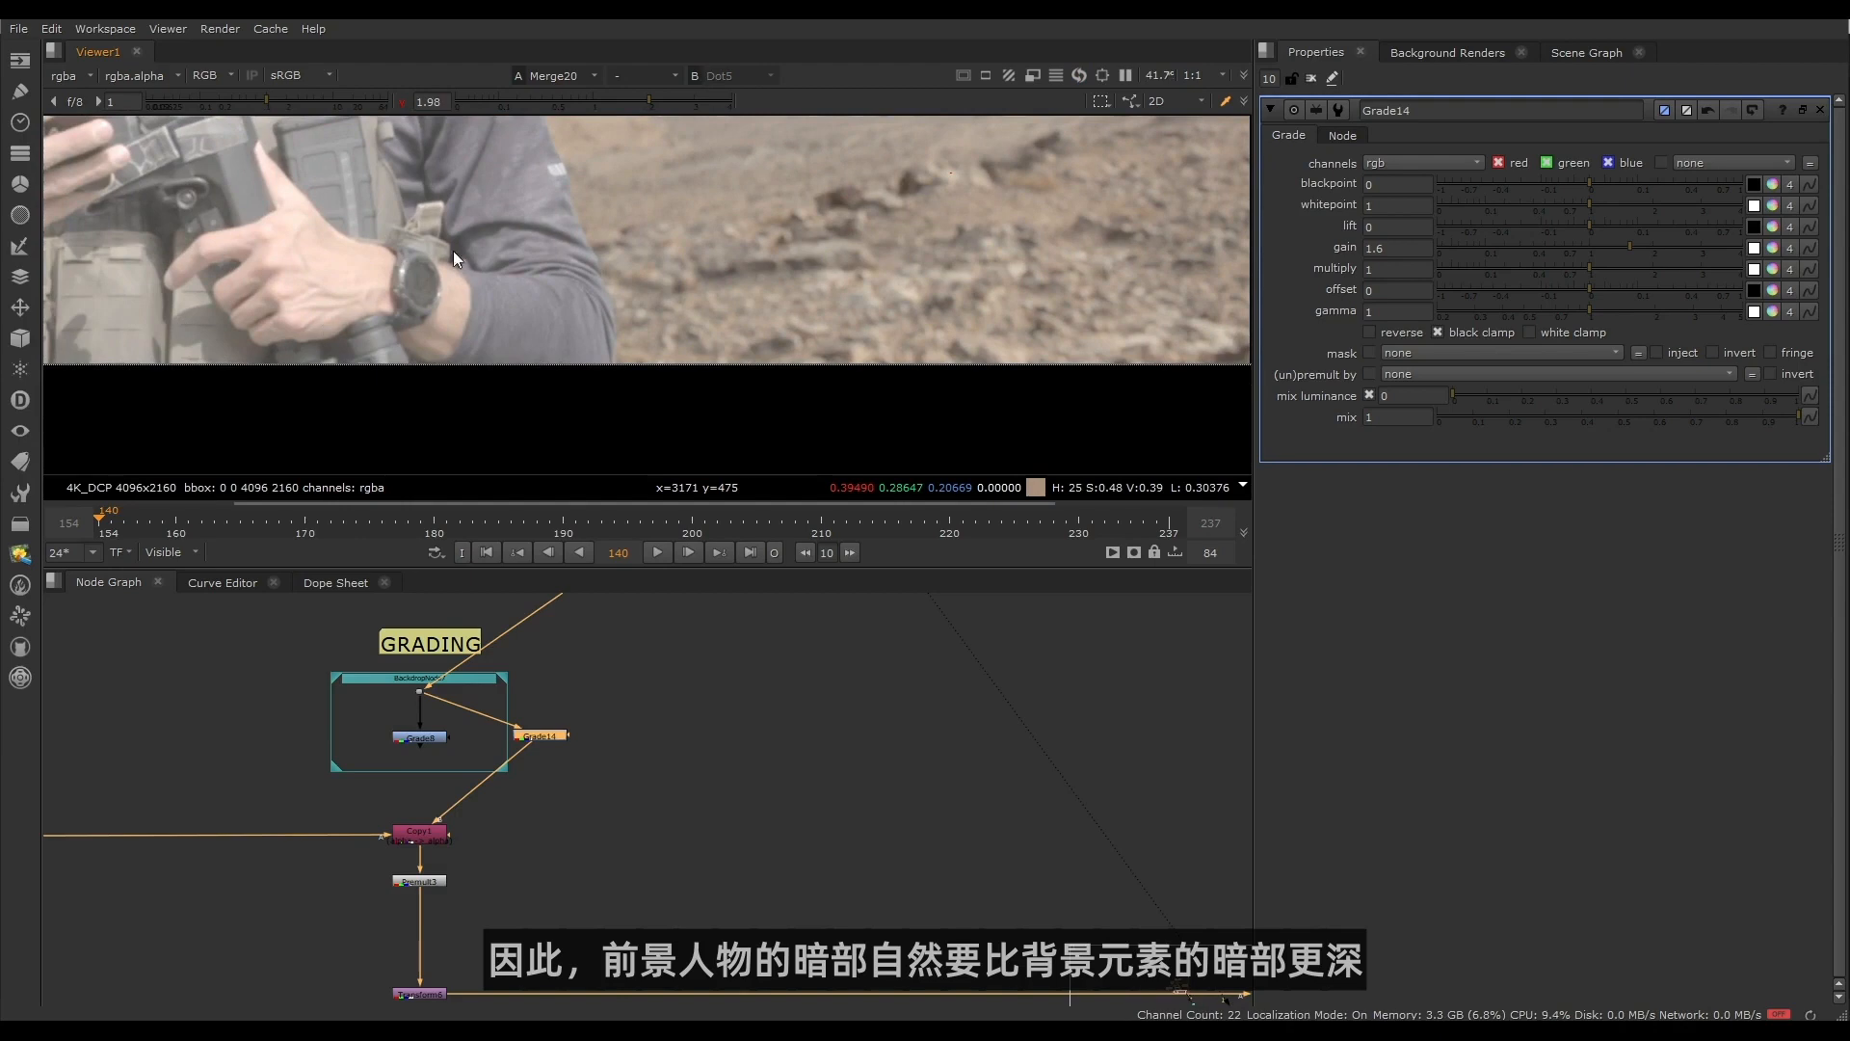
# Step: Lower the lift of Grade14 to -0.004 to deepen the character's shadows
pyautogui.scroll(2, 453, 250)
pyautogui.scroll(-1, 379, 299)
pyautogui.moveTo(380, 299); pyautogui.dragTo(328, 366, button='middle')
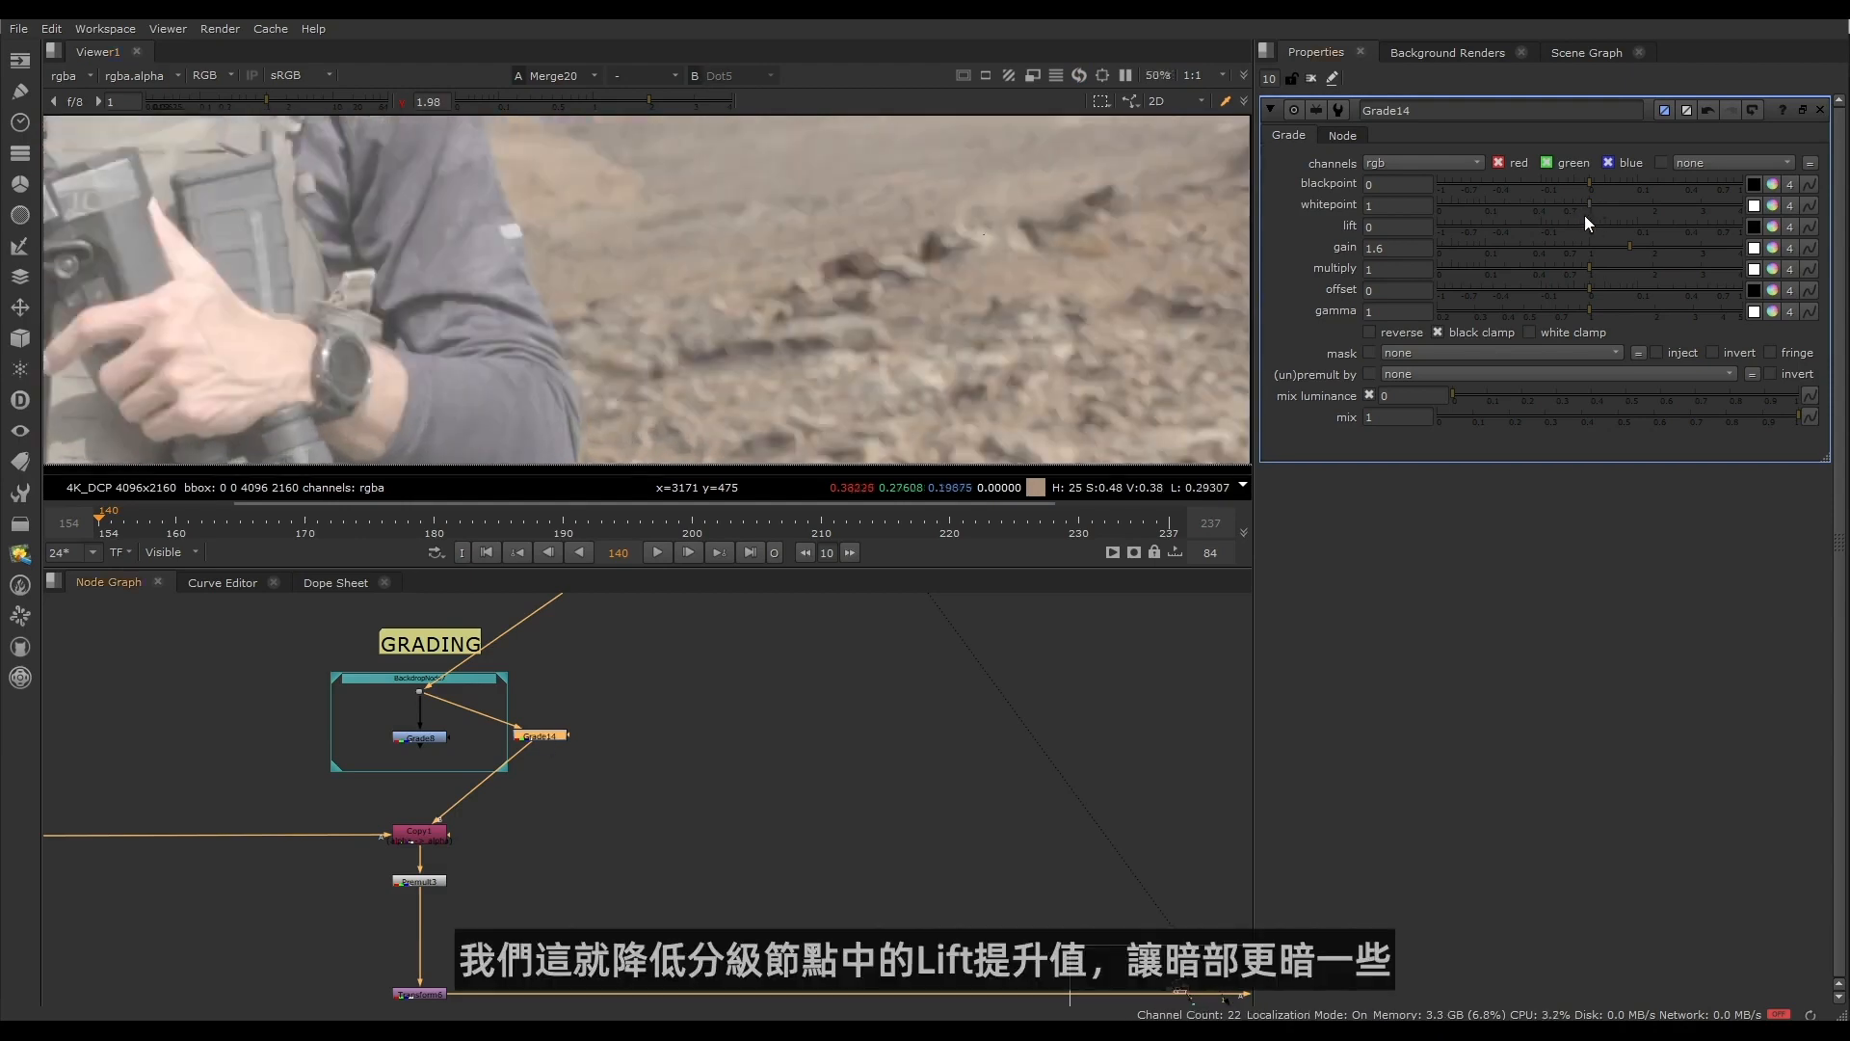
pyautogui.moveTo(1586, 223); pyautogui.dragTo(1580, 224)
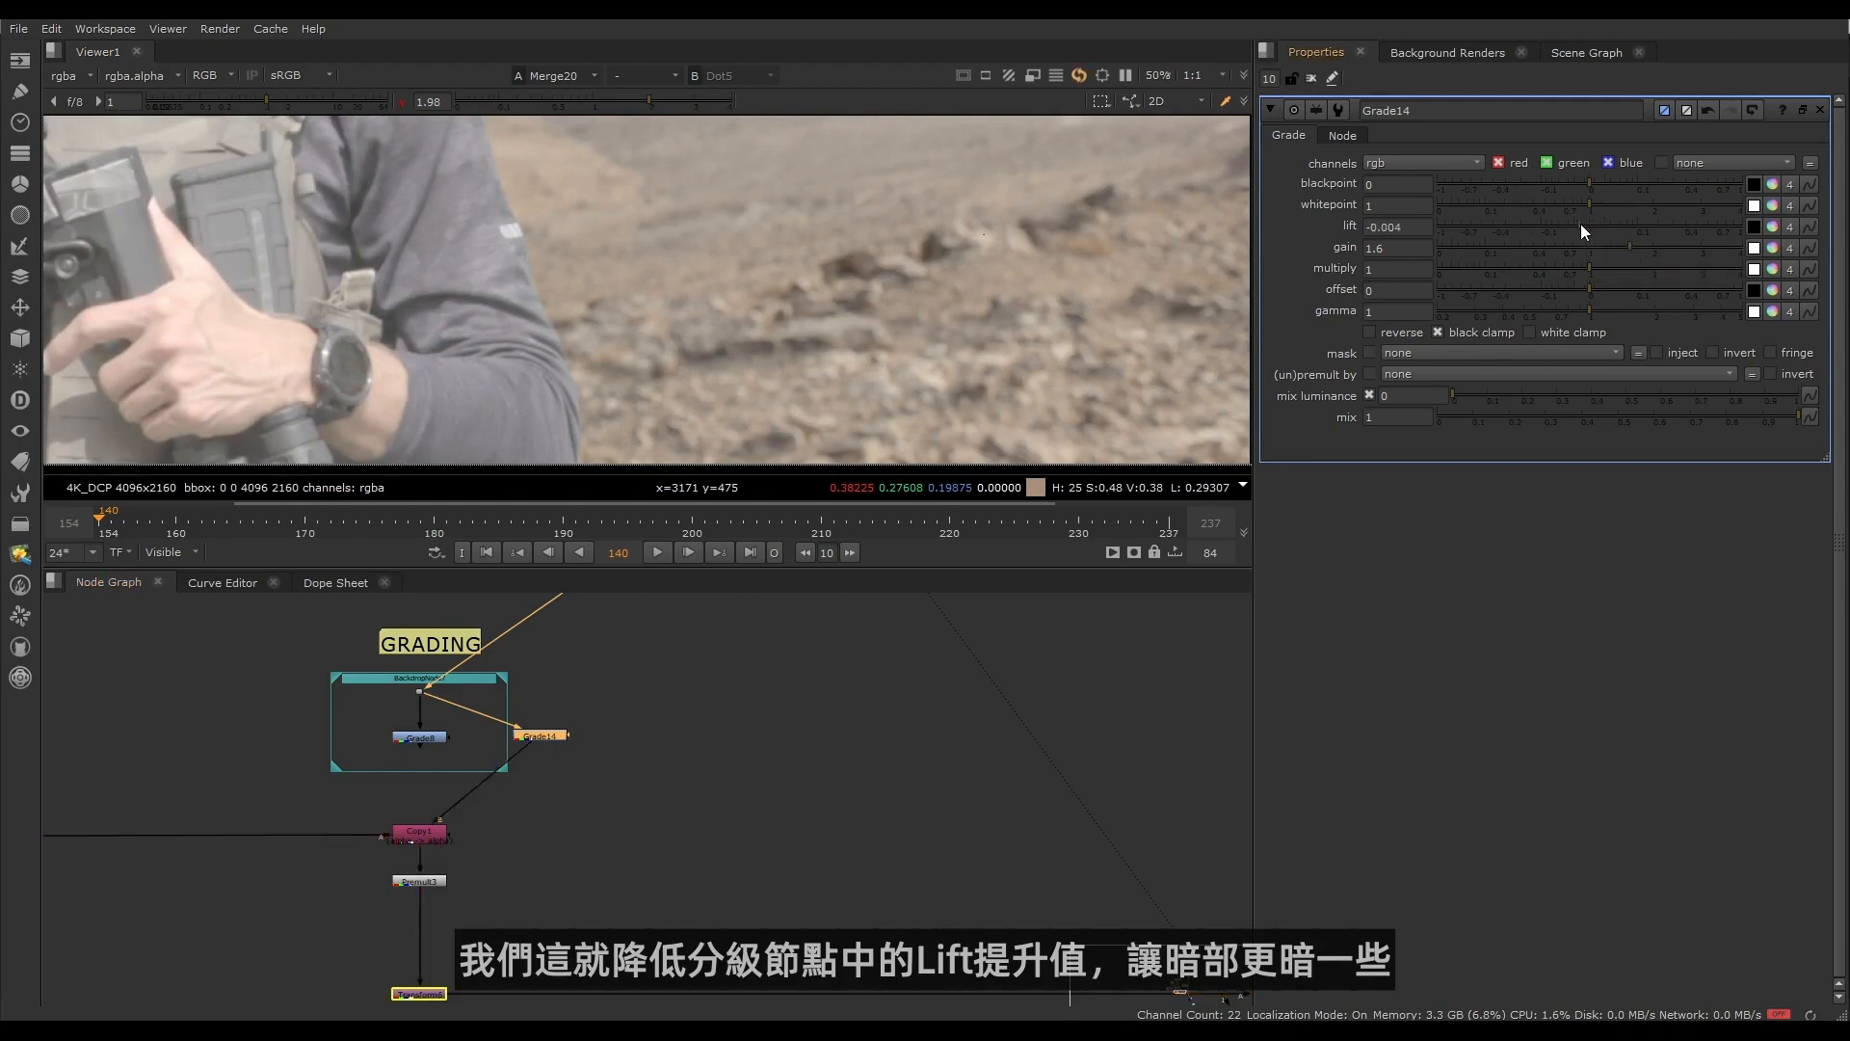
# Step: Compare the shadow colour of the character's sleeve and gear with the shadows on the background ground
pyautogui.scroll(3, 439, 326)
pyautogui.scroll(2, 669, 270)
pyautogui.scroll(-5, 482, 300)
pyautogui.moveTo(530, 314); pyautogui.dragTo(600, 291, button='middle')
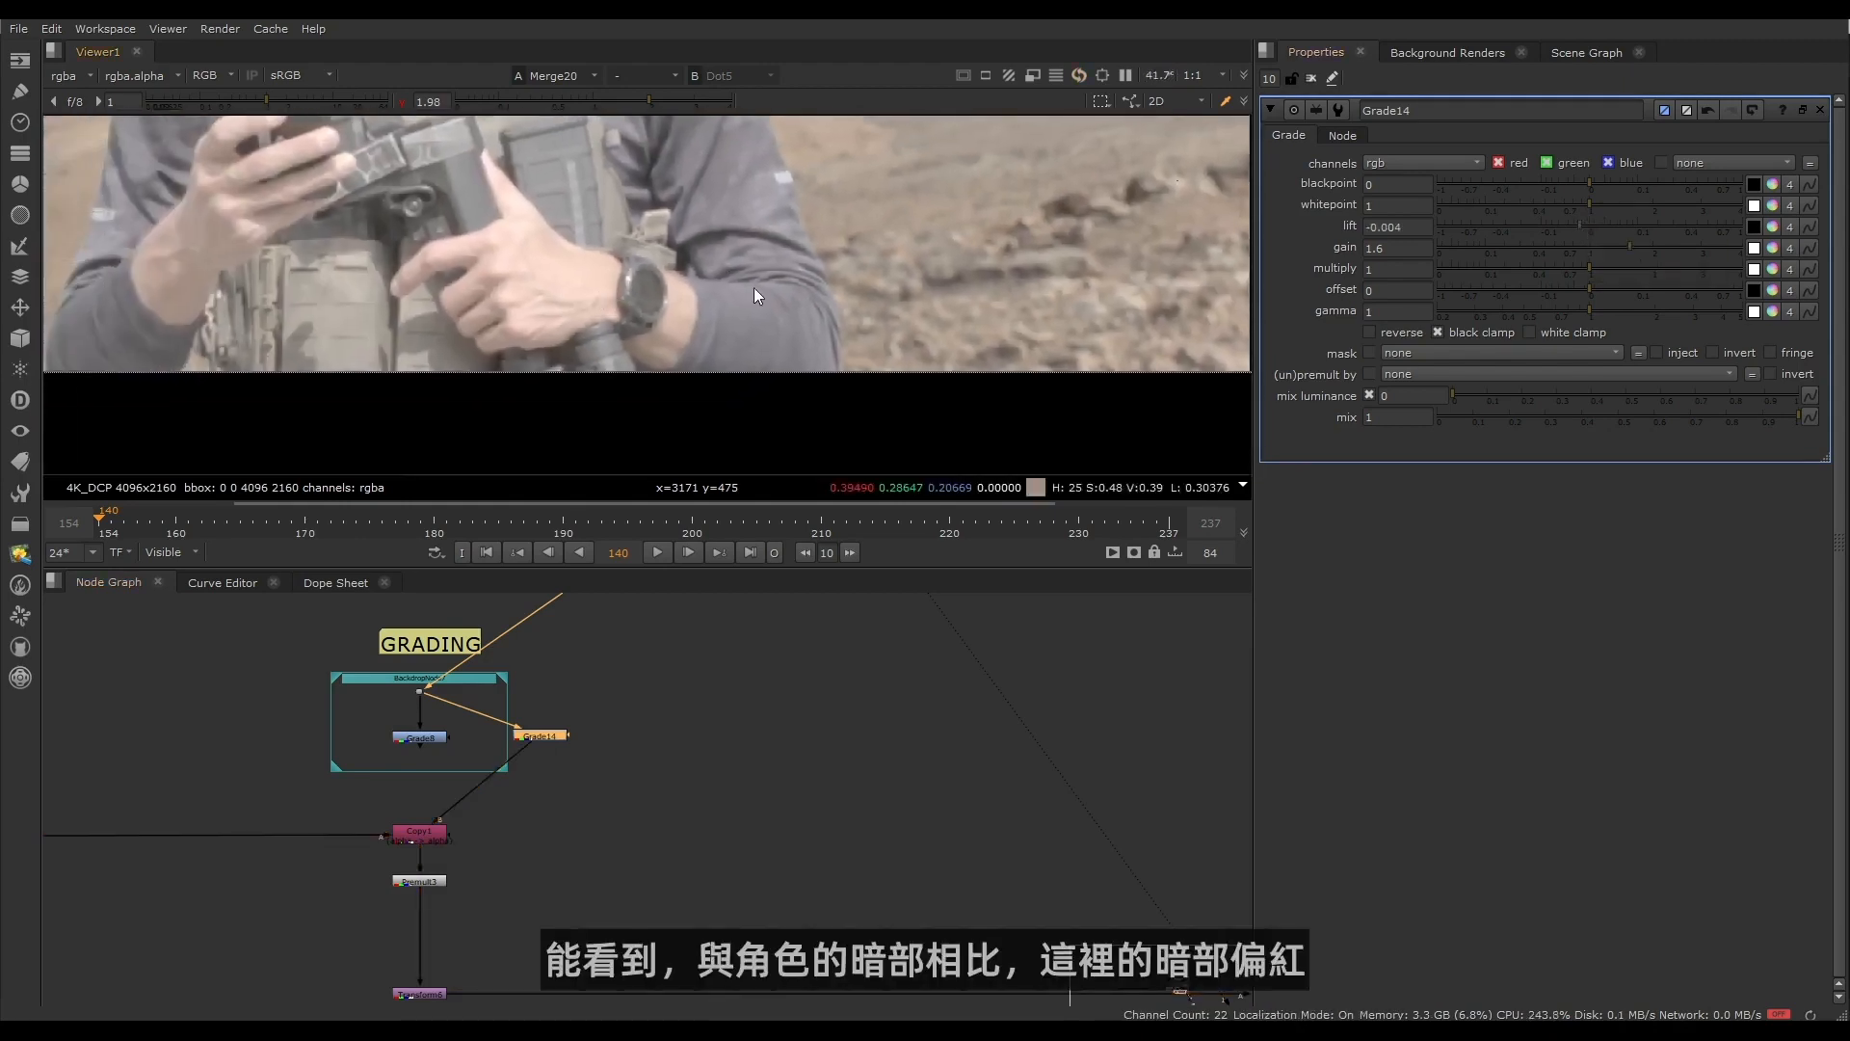
pyautogui.moveTo(993, 231); pyautogui.dragTo(830, 244, button='middle')
pyautogui.scroll(4, 834, 241)
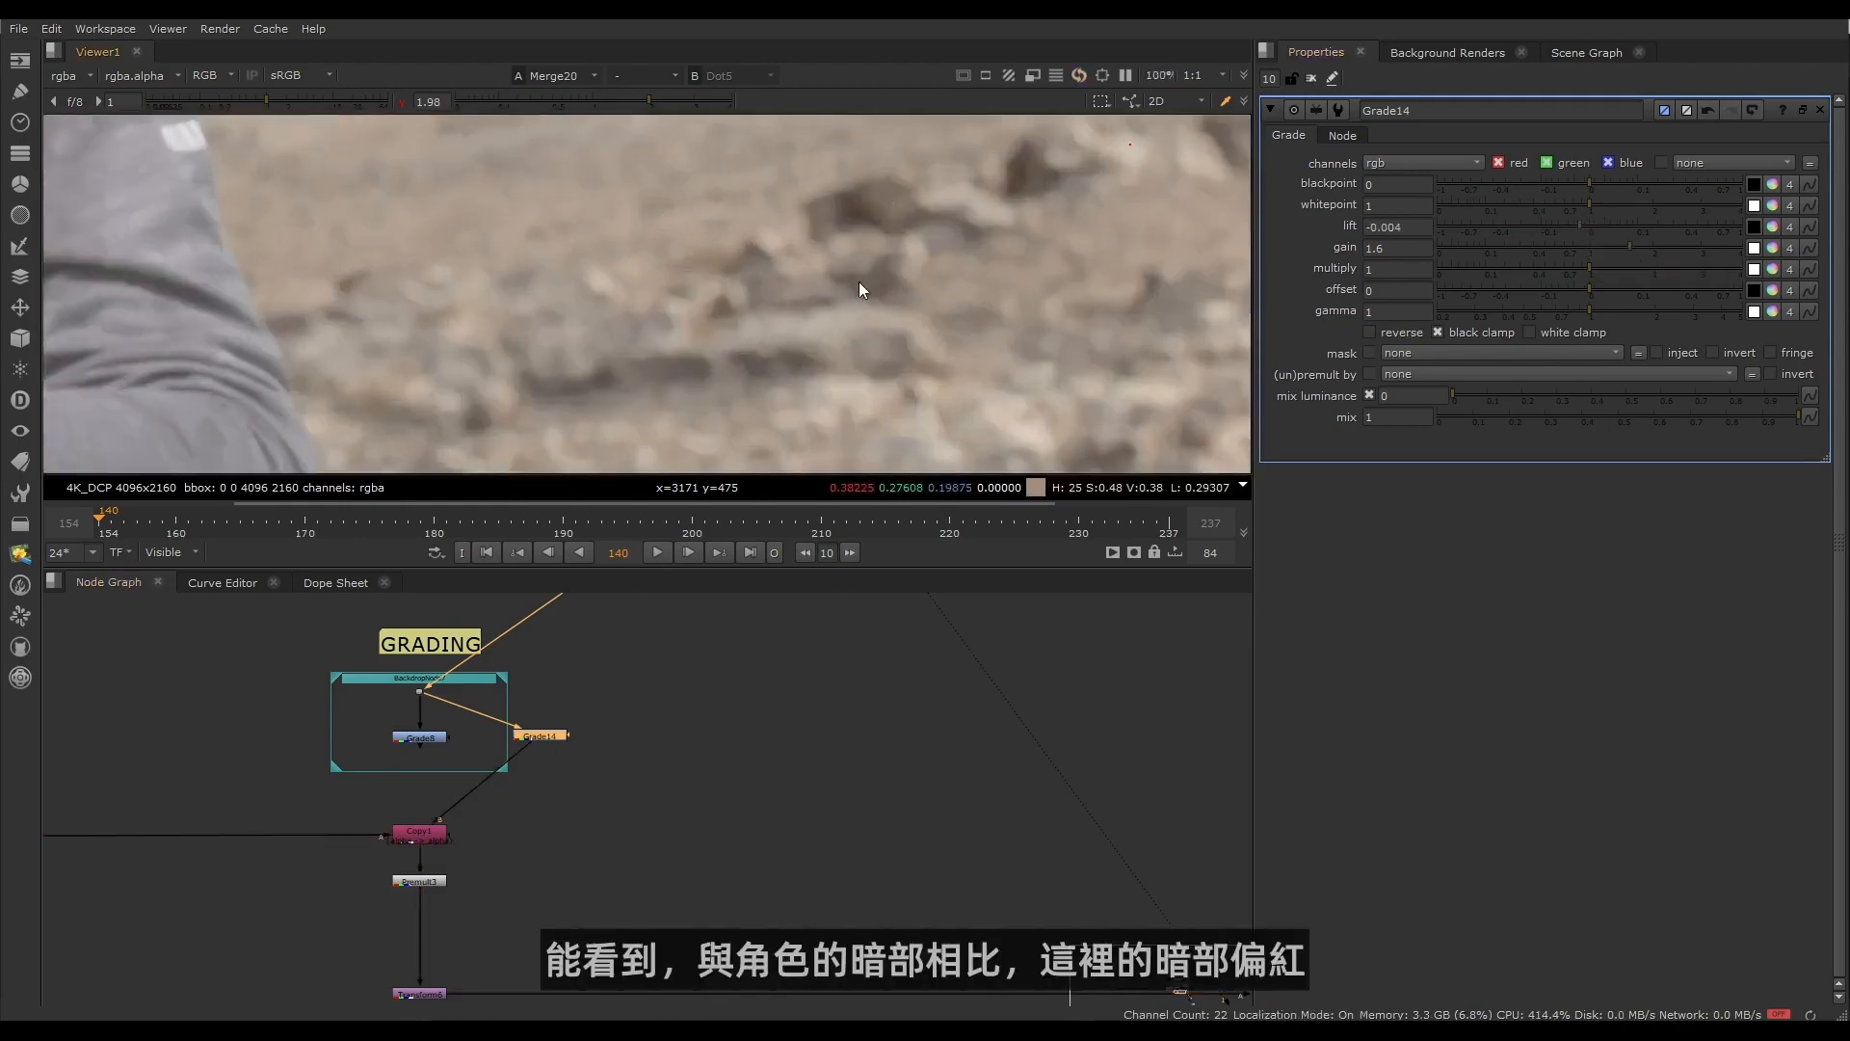
pyautogui.scroll(-4, 858, 281)
pyautogui.scroll(2, 651, 320)
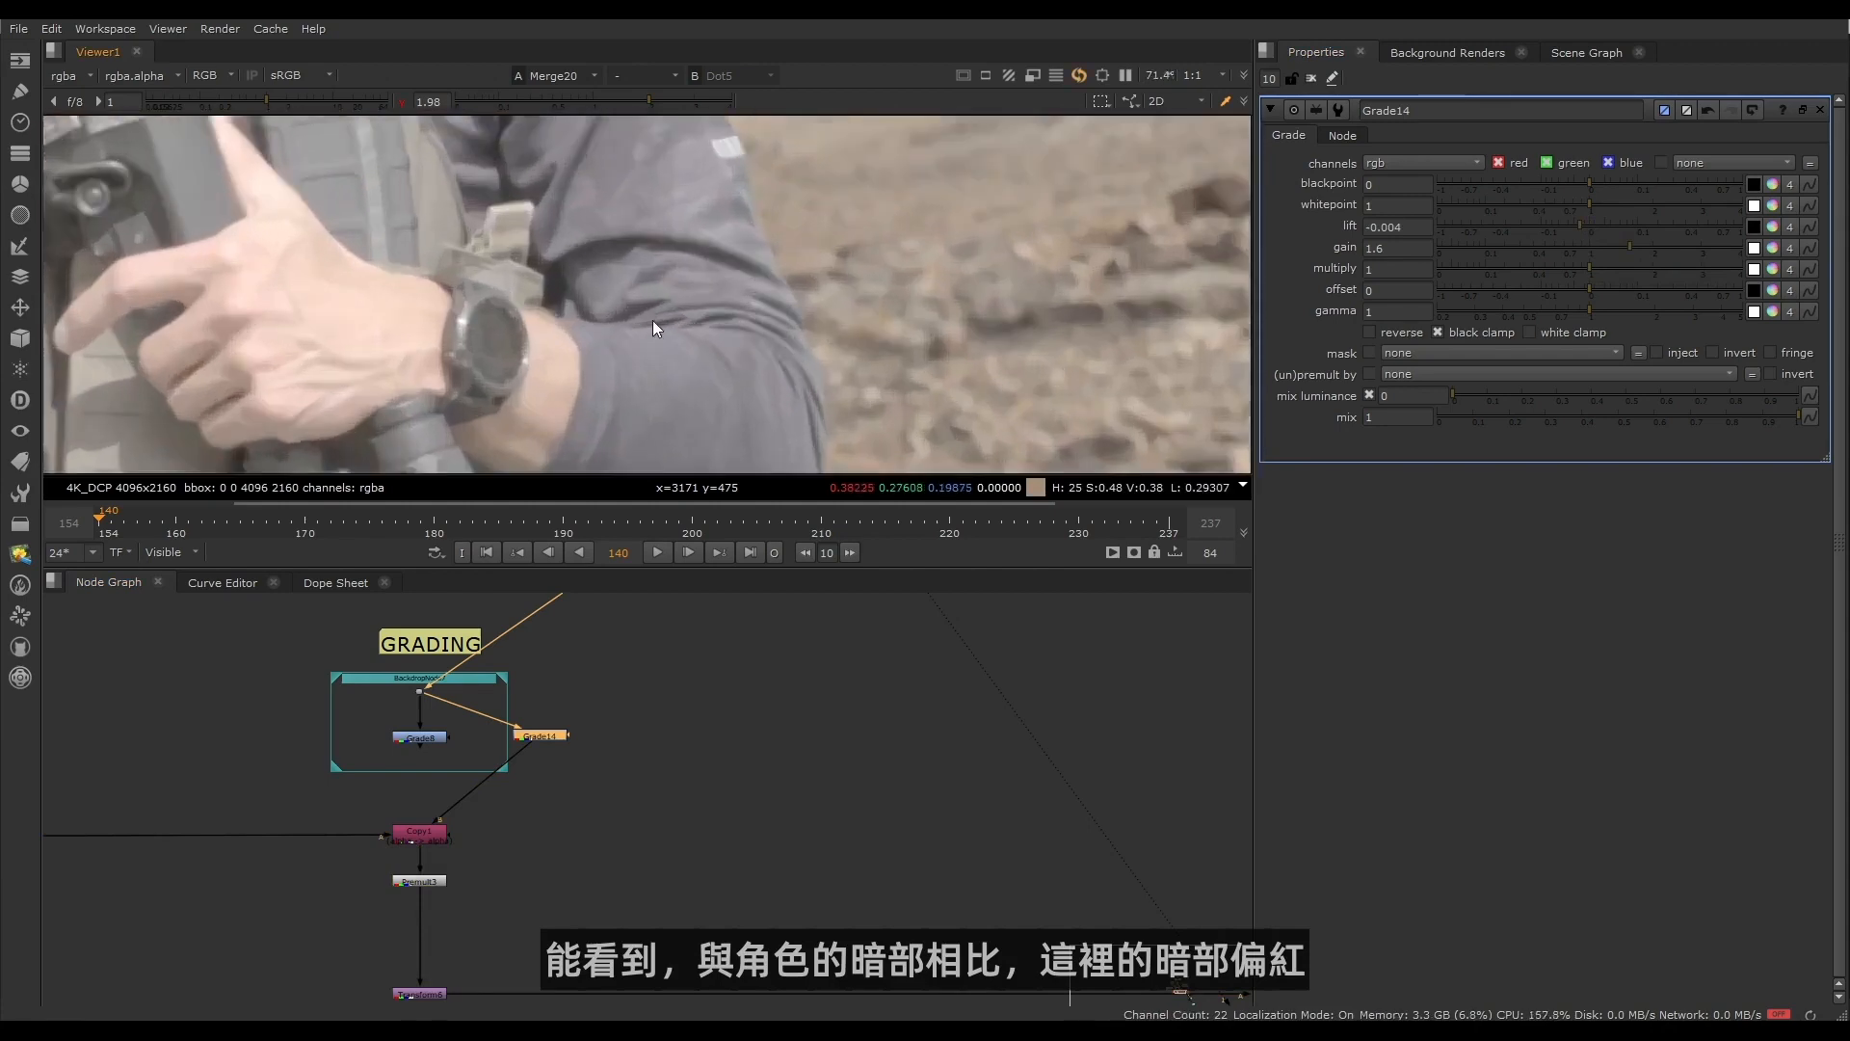
pyautogui.scroll(2, 570, 295)
pyautogui.moveTo(570, 248); pyautogui.dragTo(587, 363, button='middle')
pyautogui.scroll(-5, 582, 308)
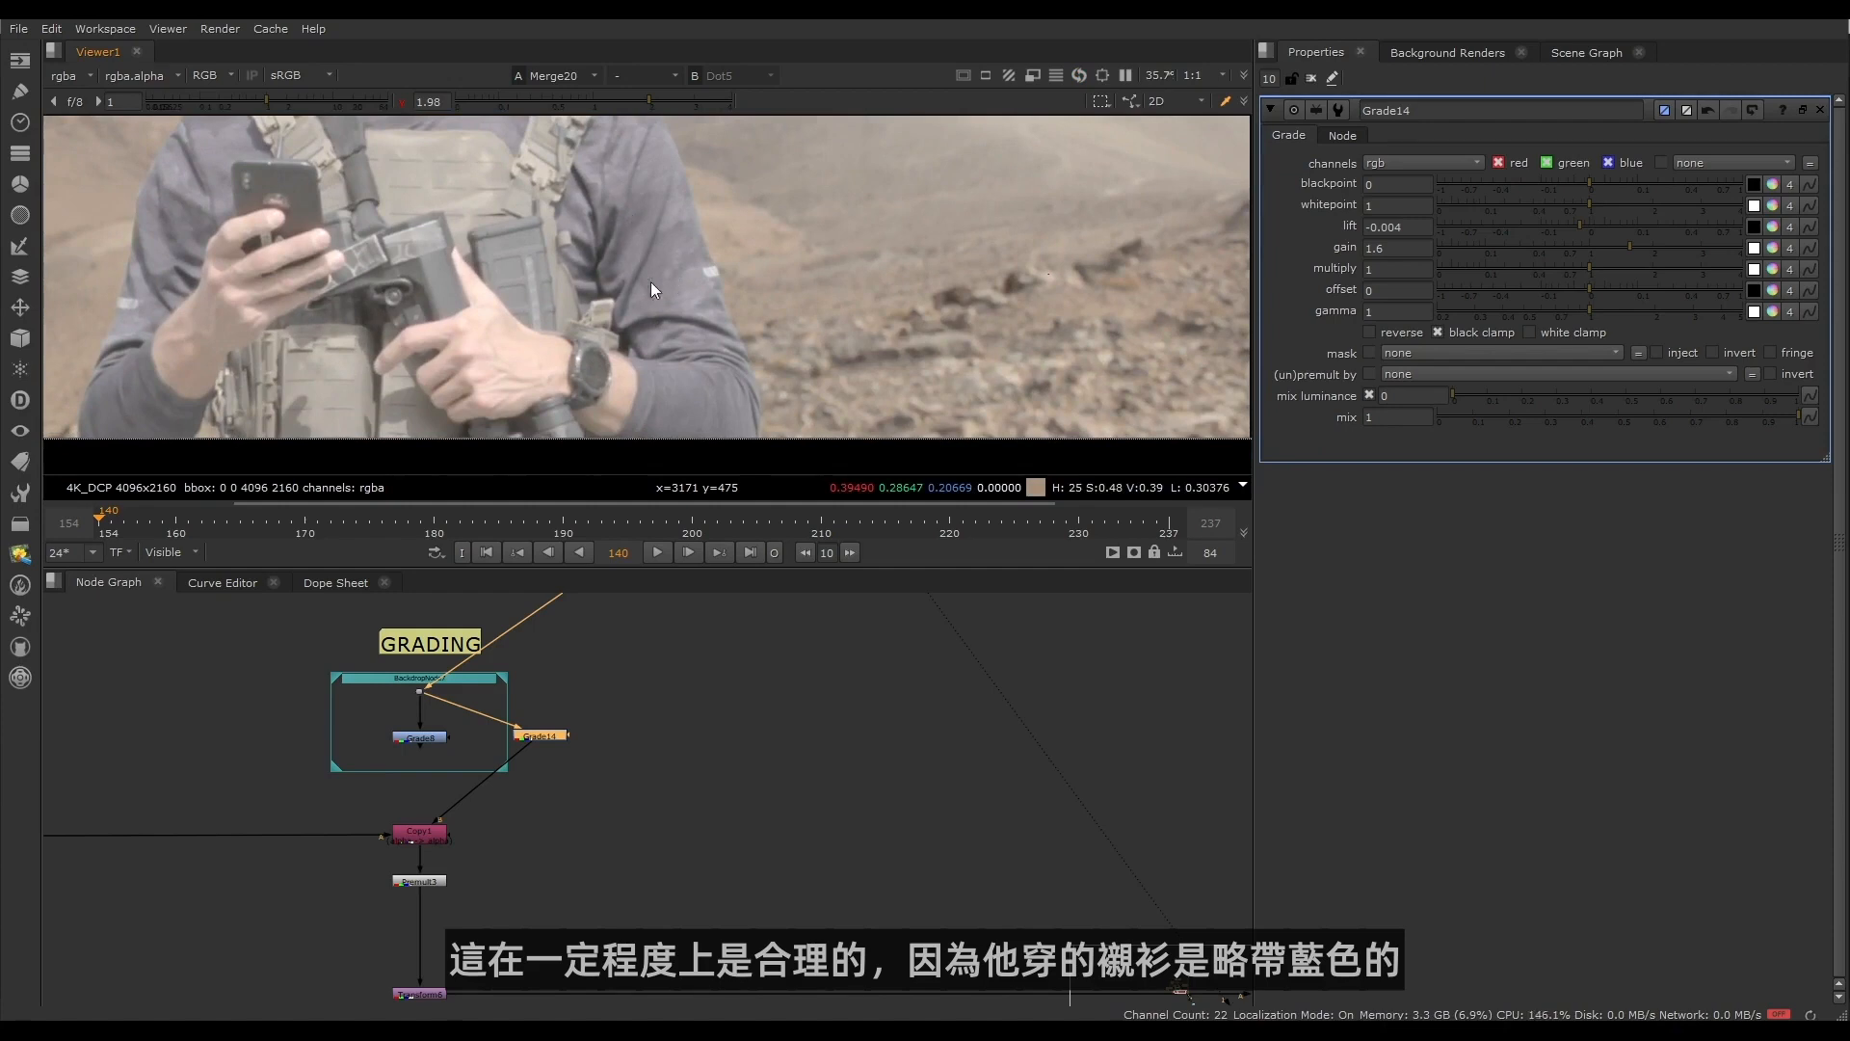
pyautogui.scroll(1, 1053, 286)
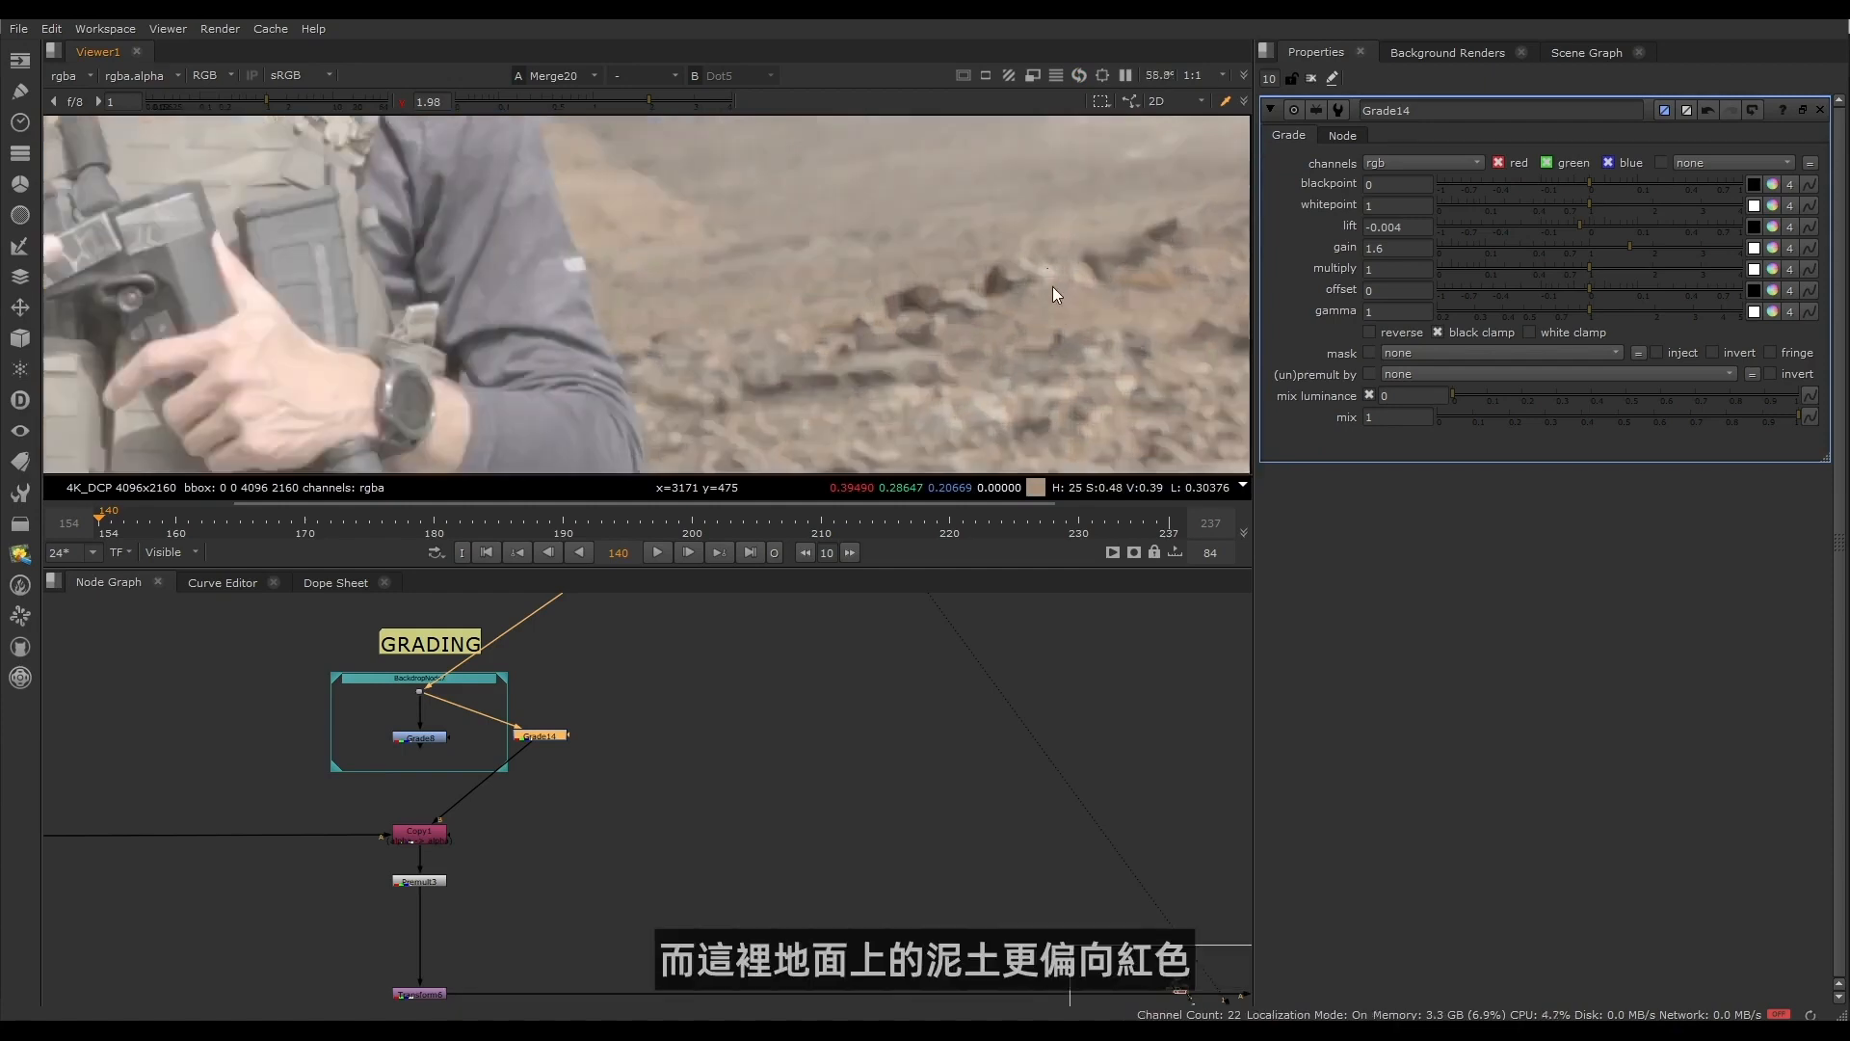
pyautogui.scroll(3, 743, 421)
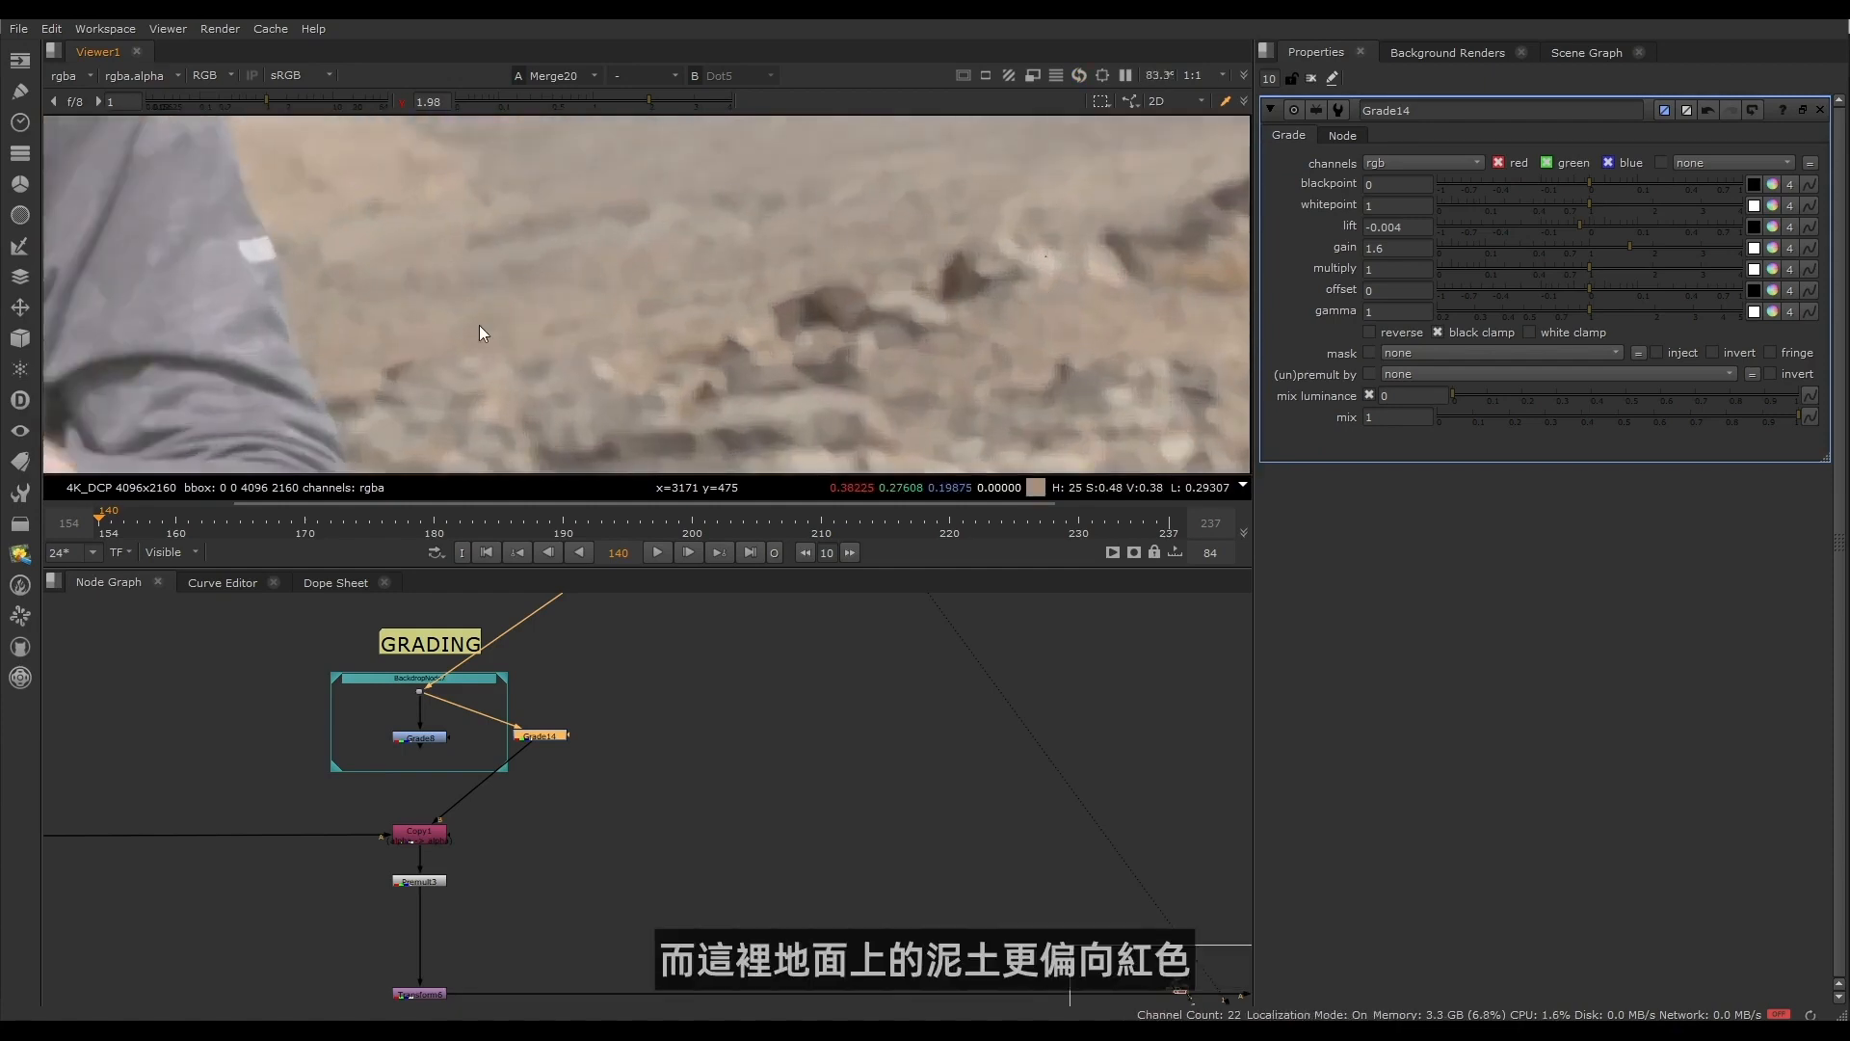
pyautogui.scroll(-3, 829, 359)
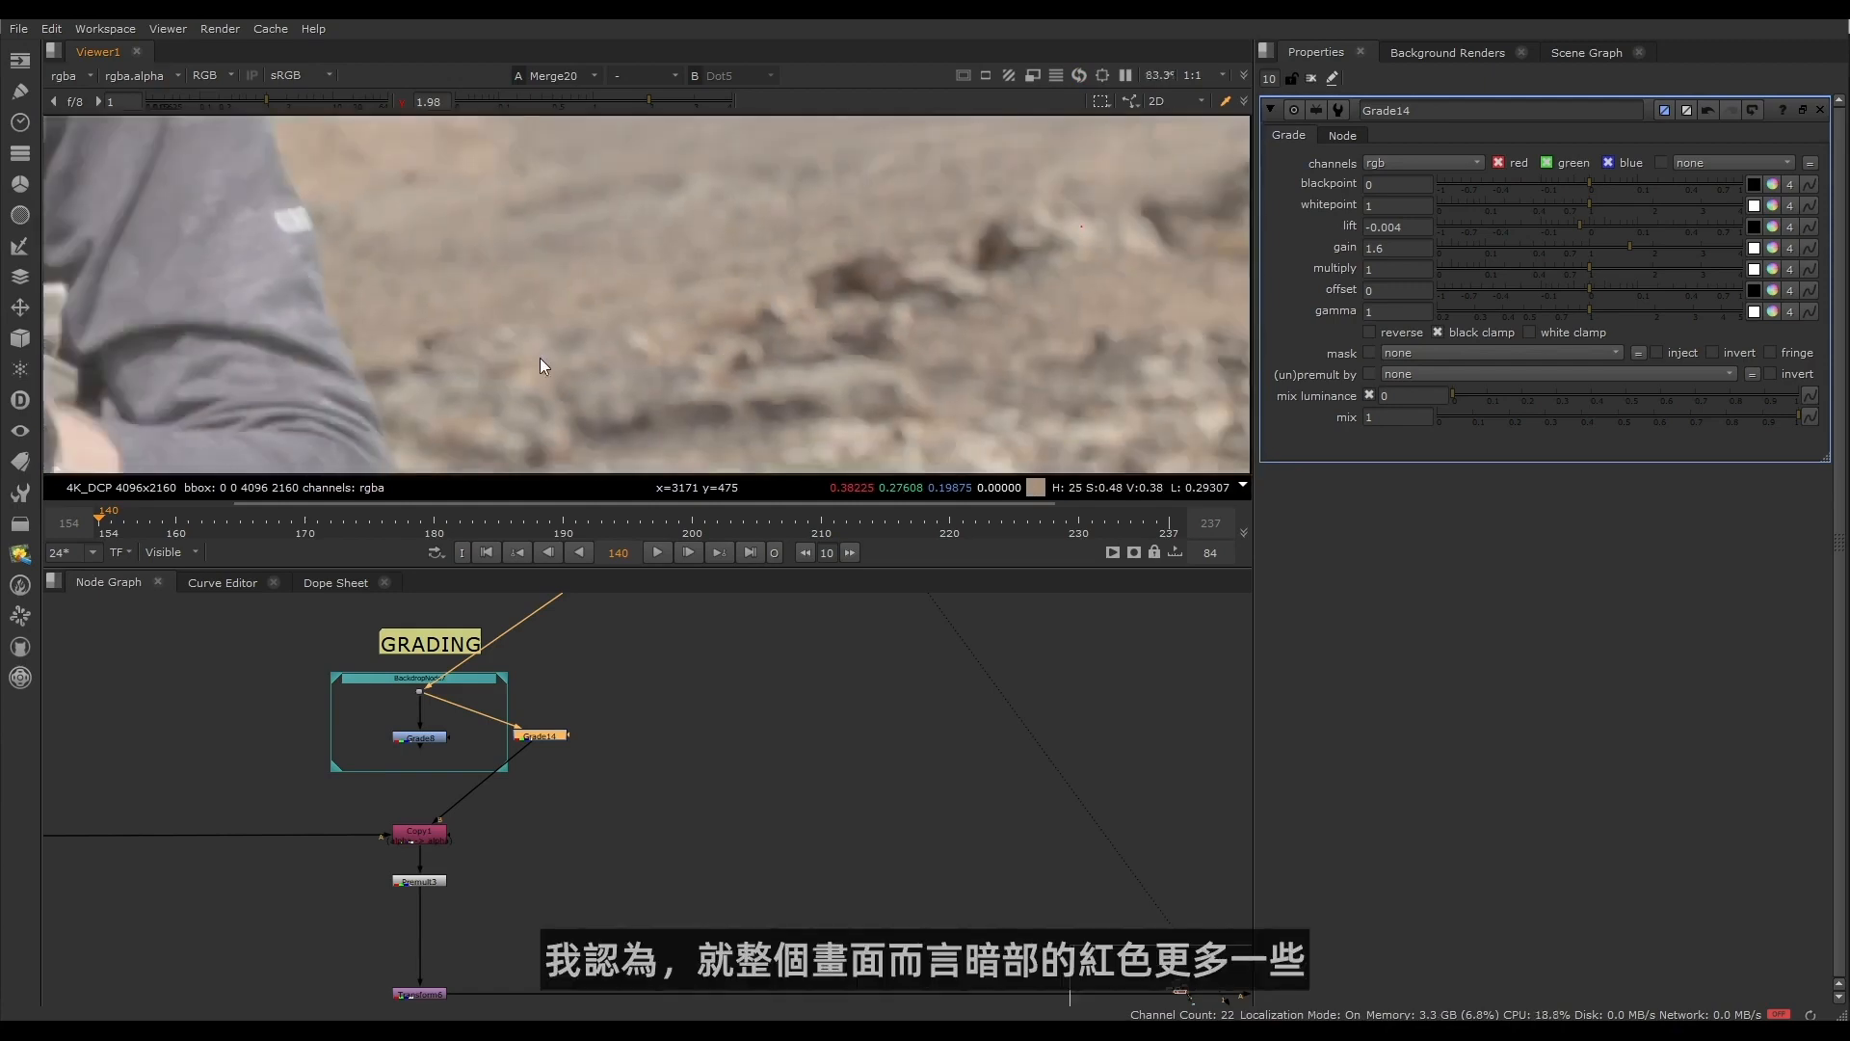
pyautogui.moveTo(716, 269); pyautogui.dragTo(665, 253, button='middle')
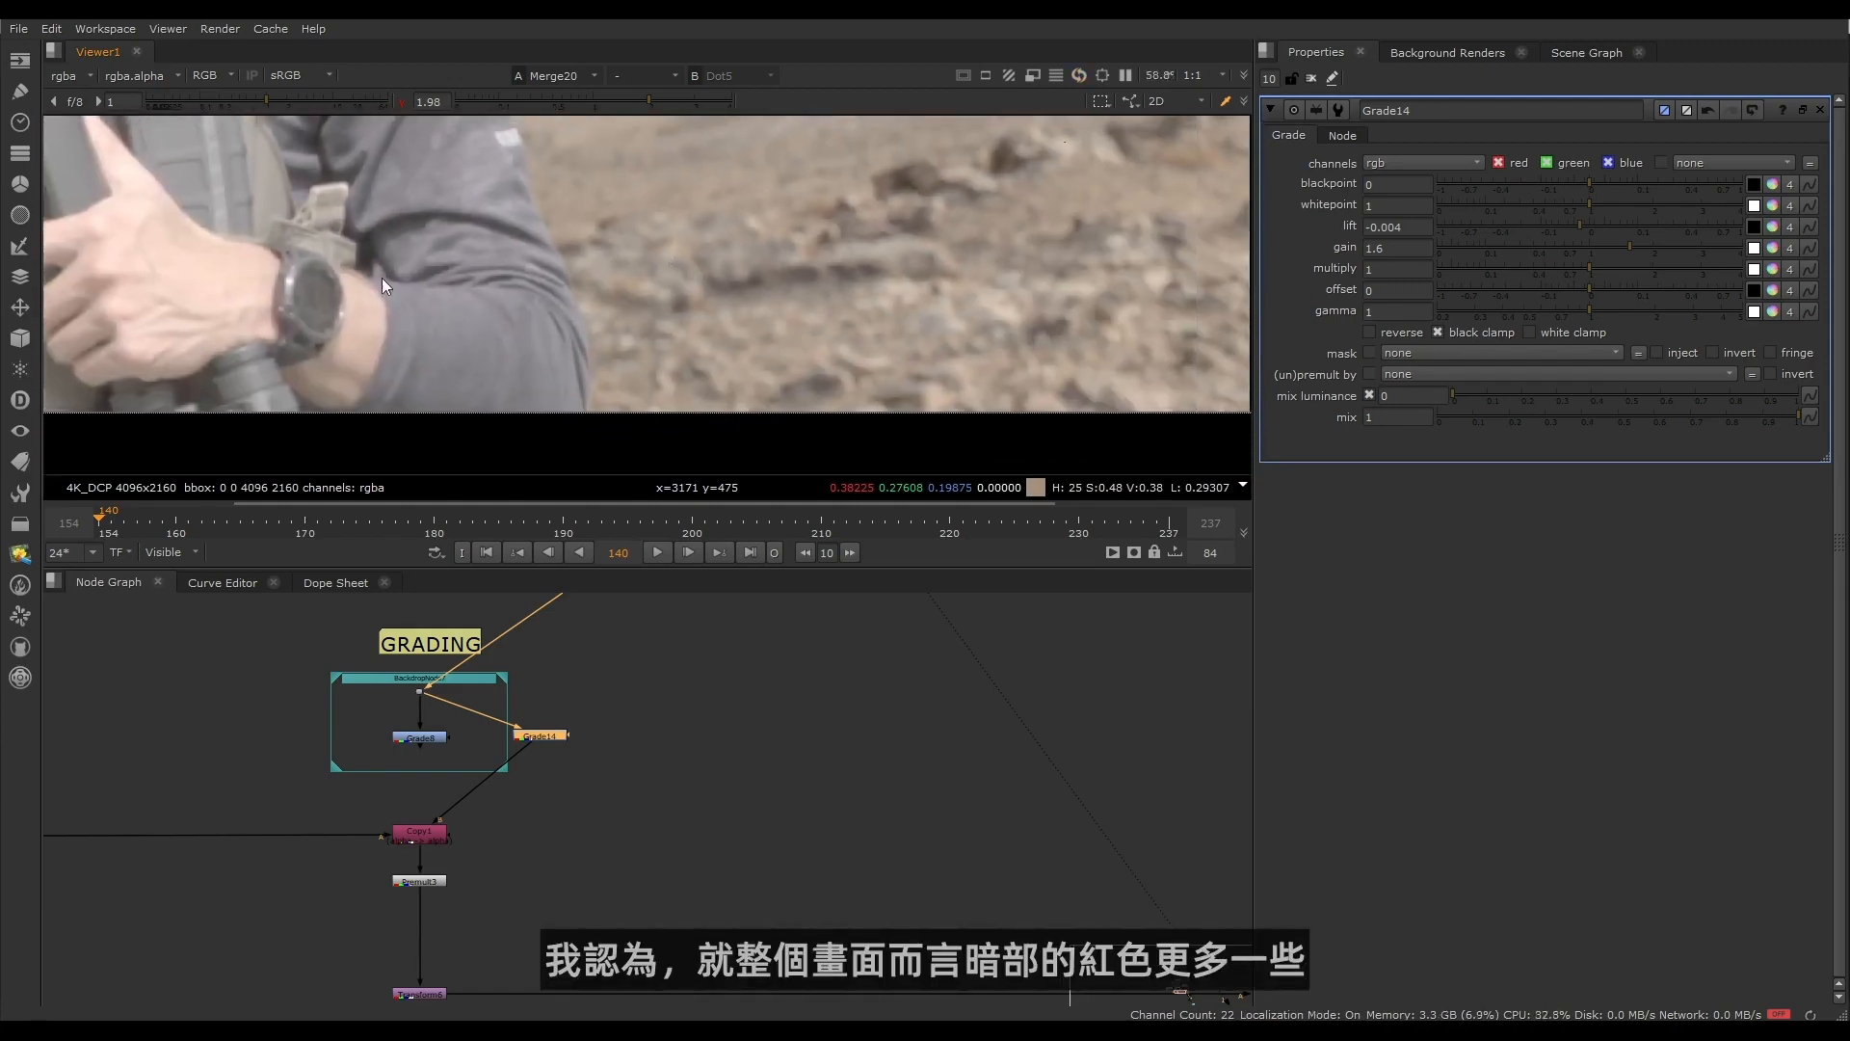
pyautogui.scroll(-6, 499, 269)
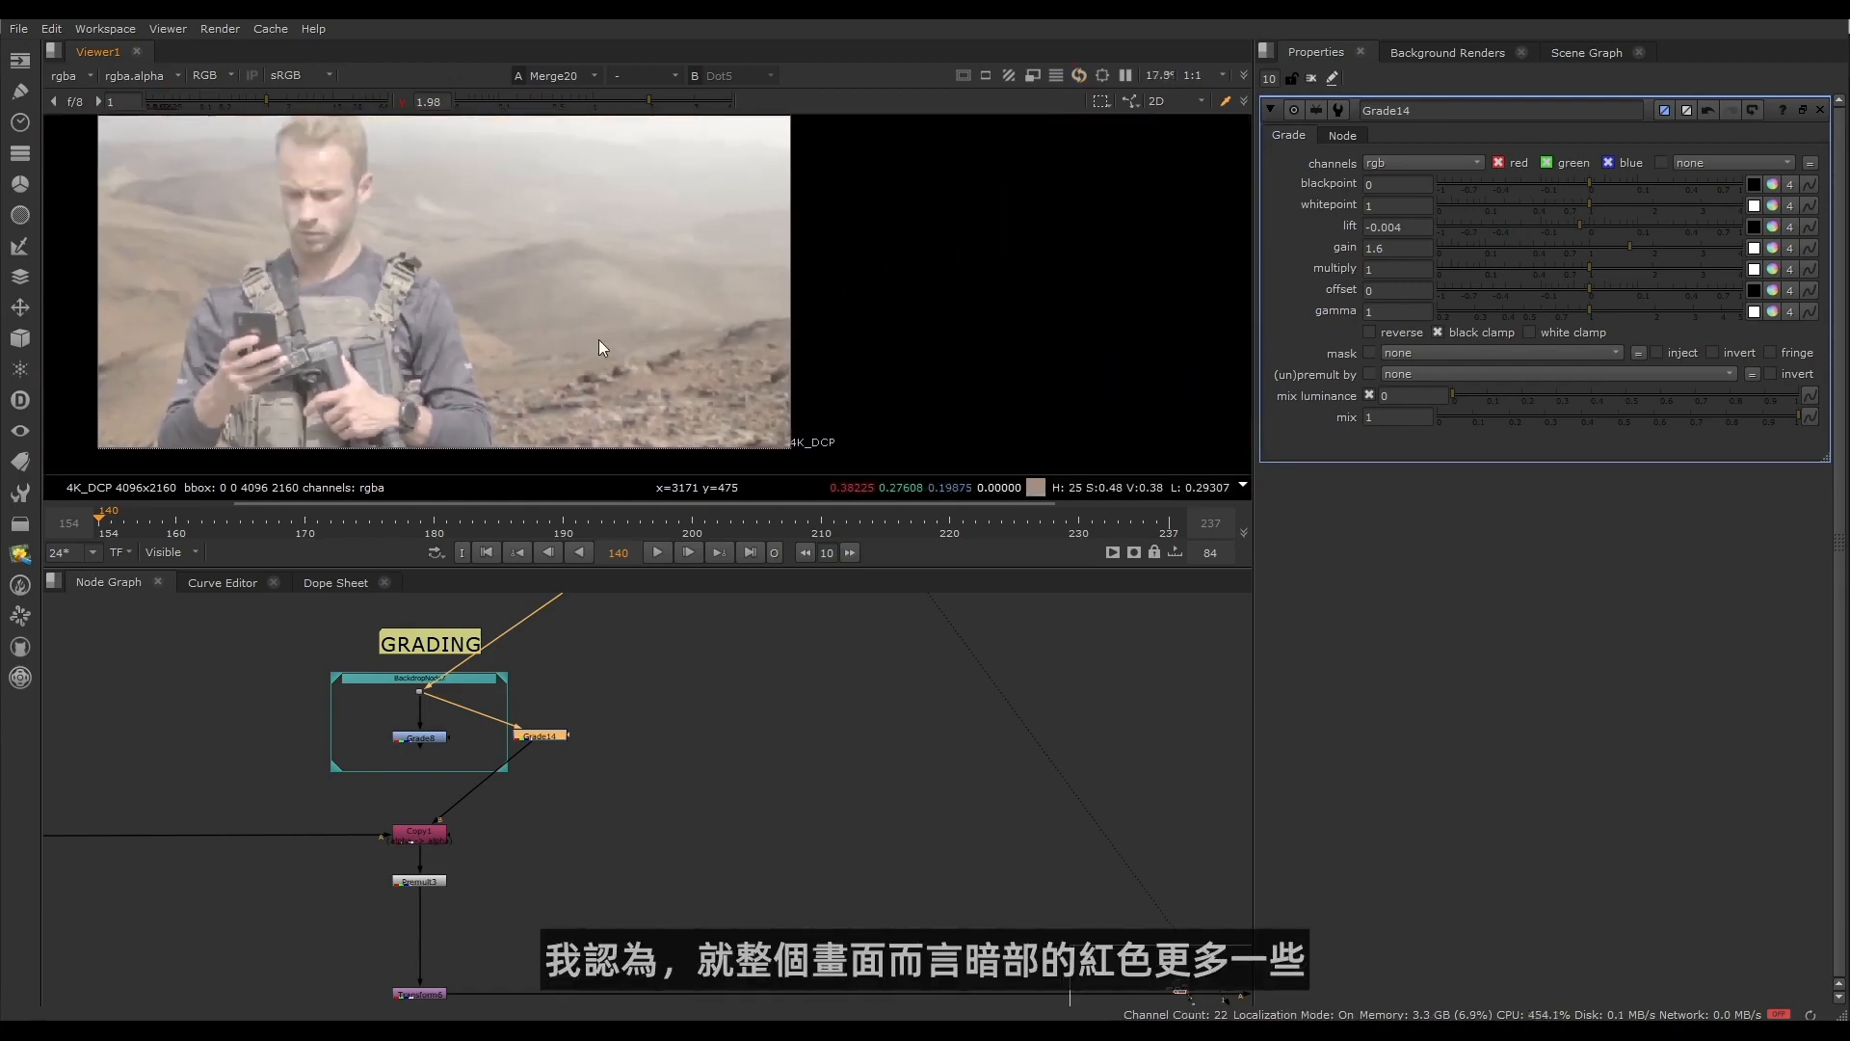
pyautogui.scroll(10, 524, 403)
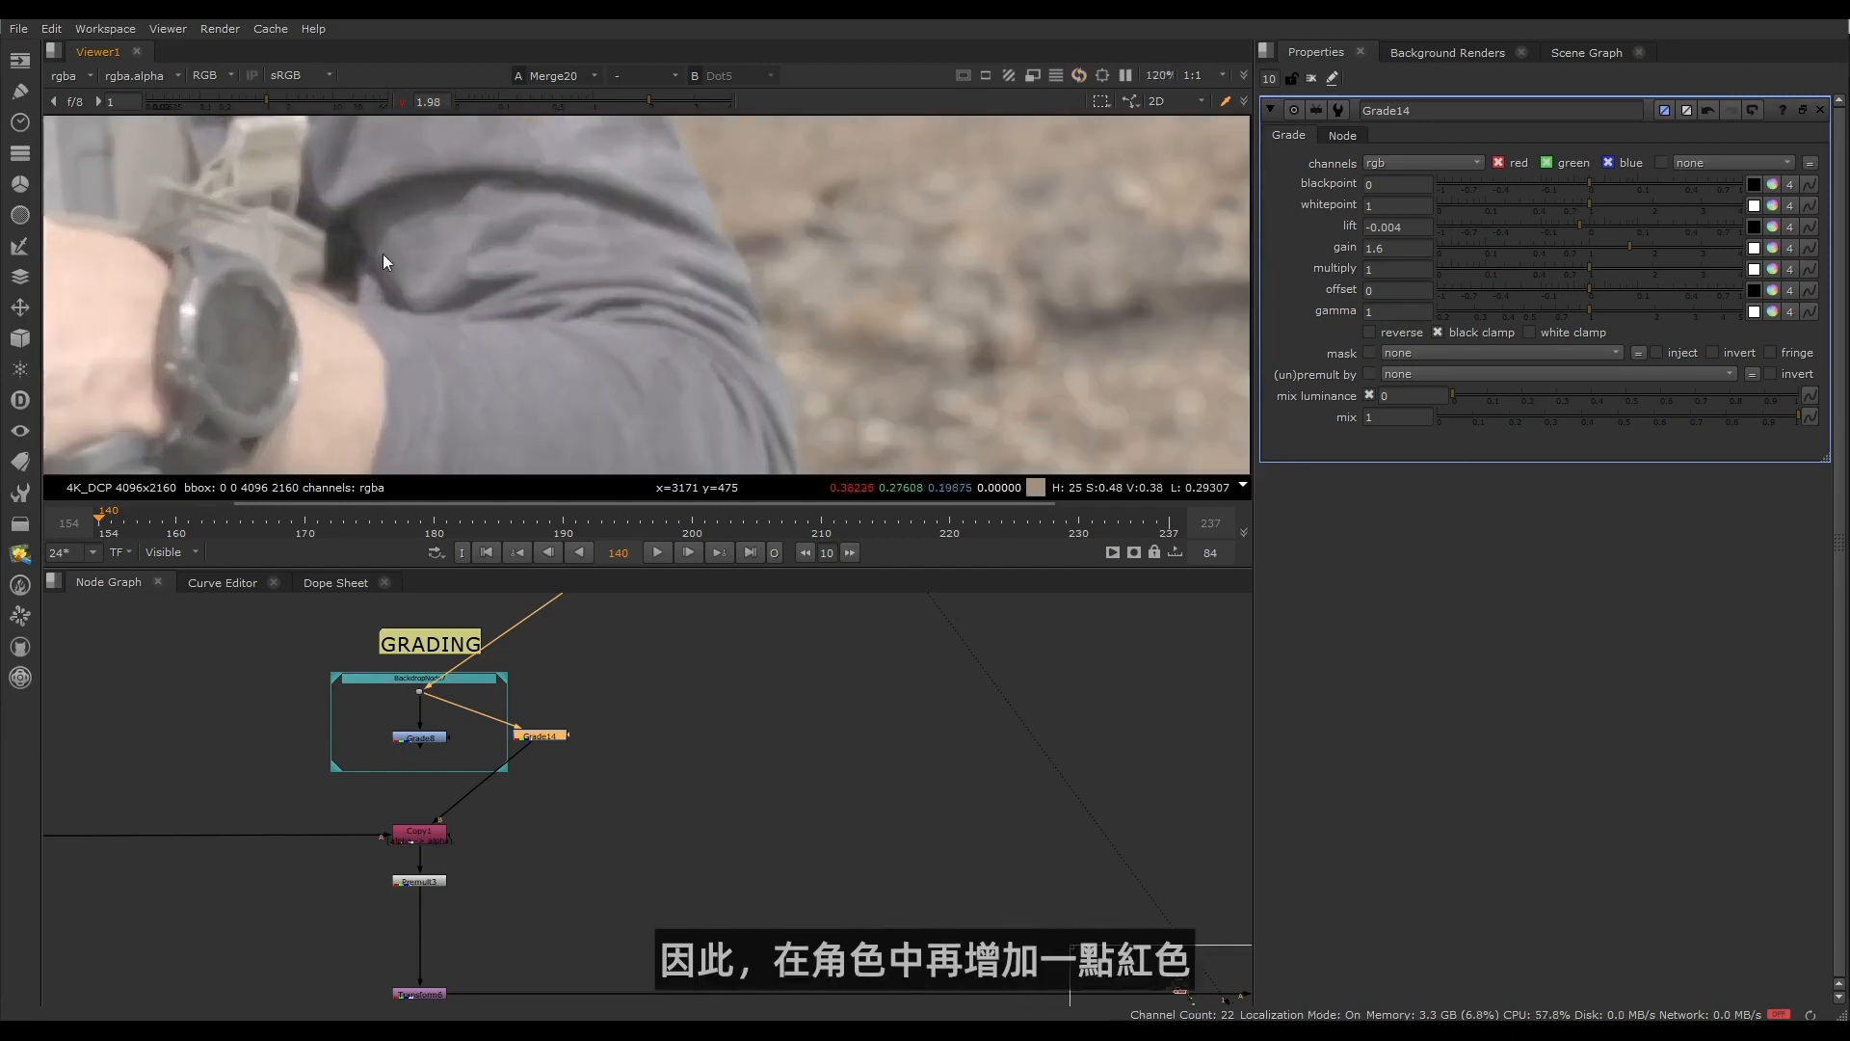
pyautogui.moveTo(333, 243); pyautogui.dragTo(360, 286, button='middle')
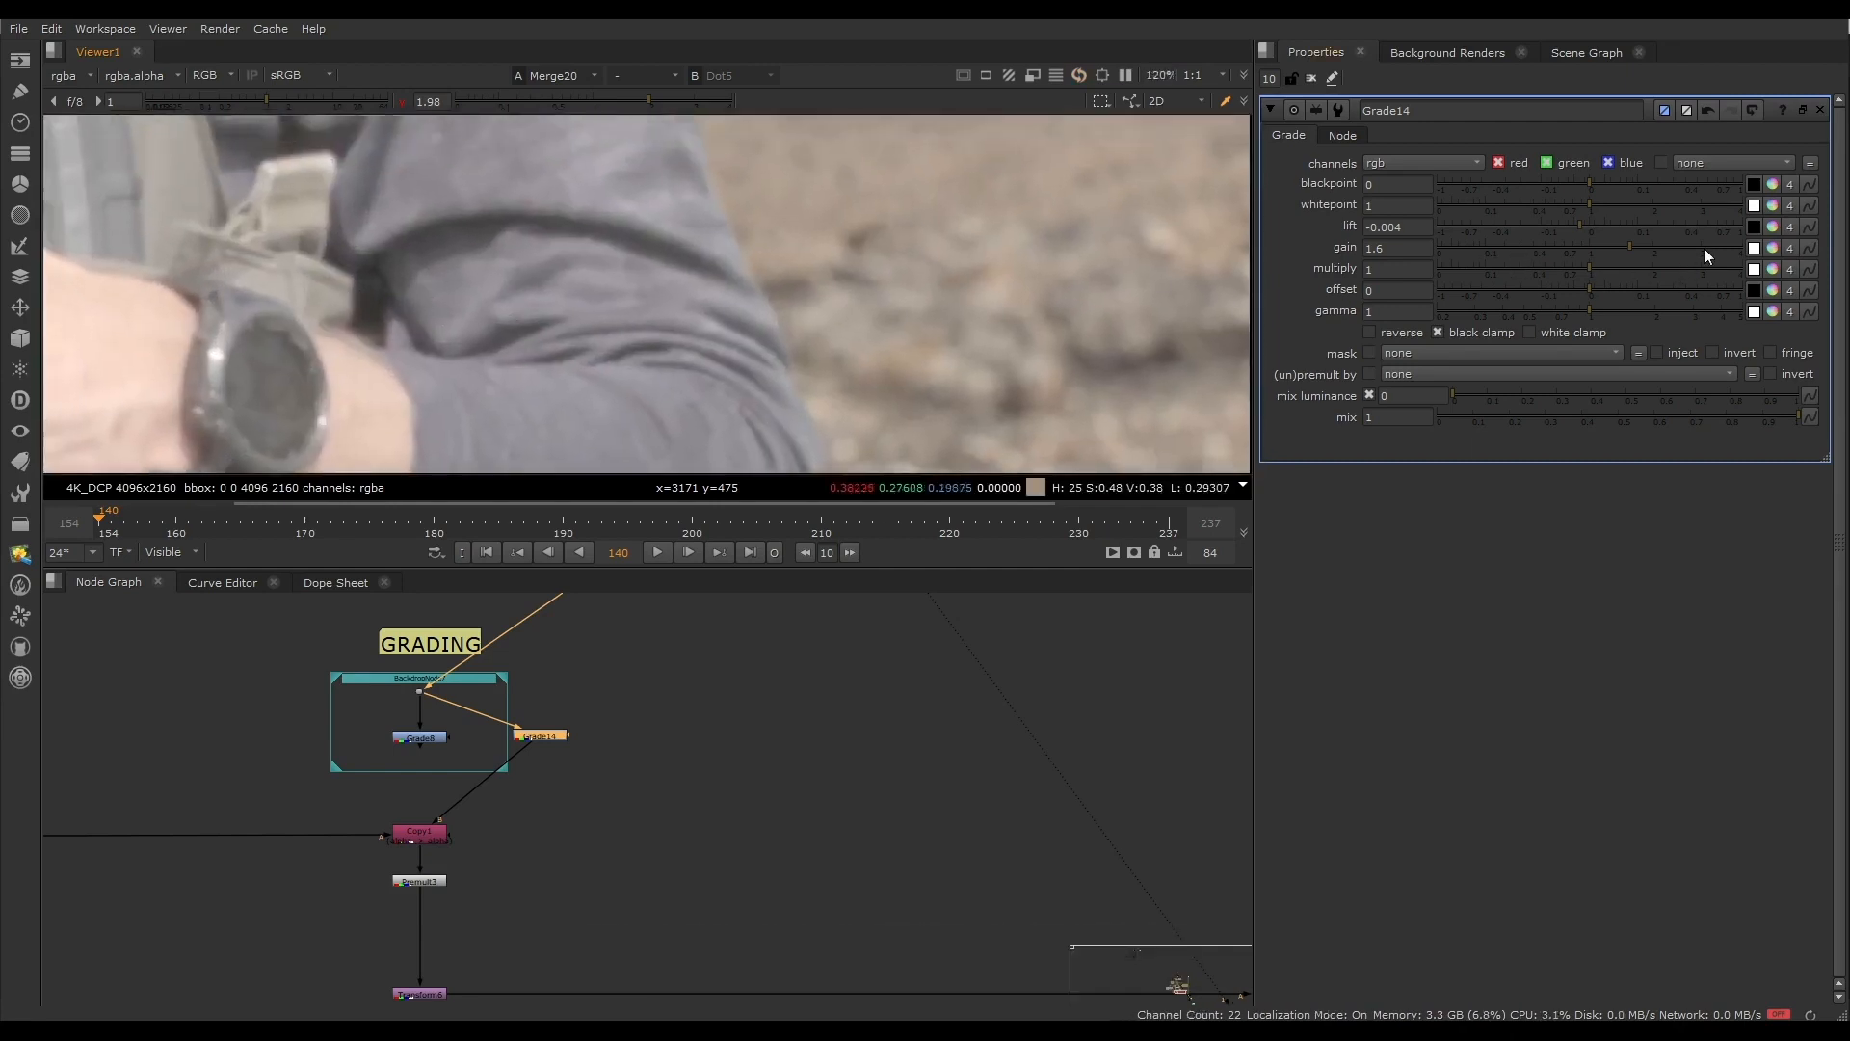
# Step: Open the colour controls for Grade14's lift and raise only the red channel to -0.0028
pyautogui.keyDown('ctrl'); pyautogui.click(1773, 225); pyautogui.keyUp('ctrl')
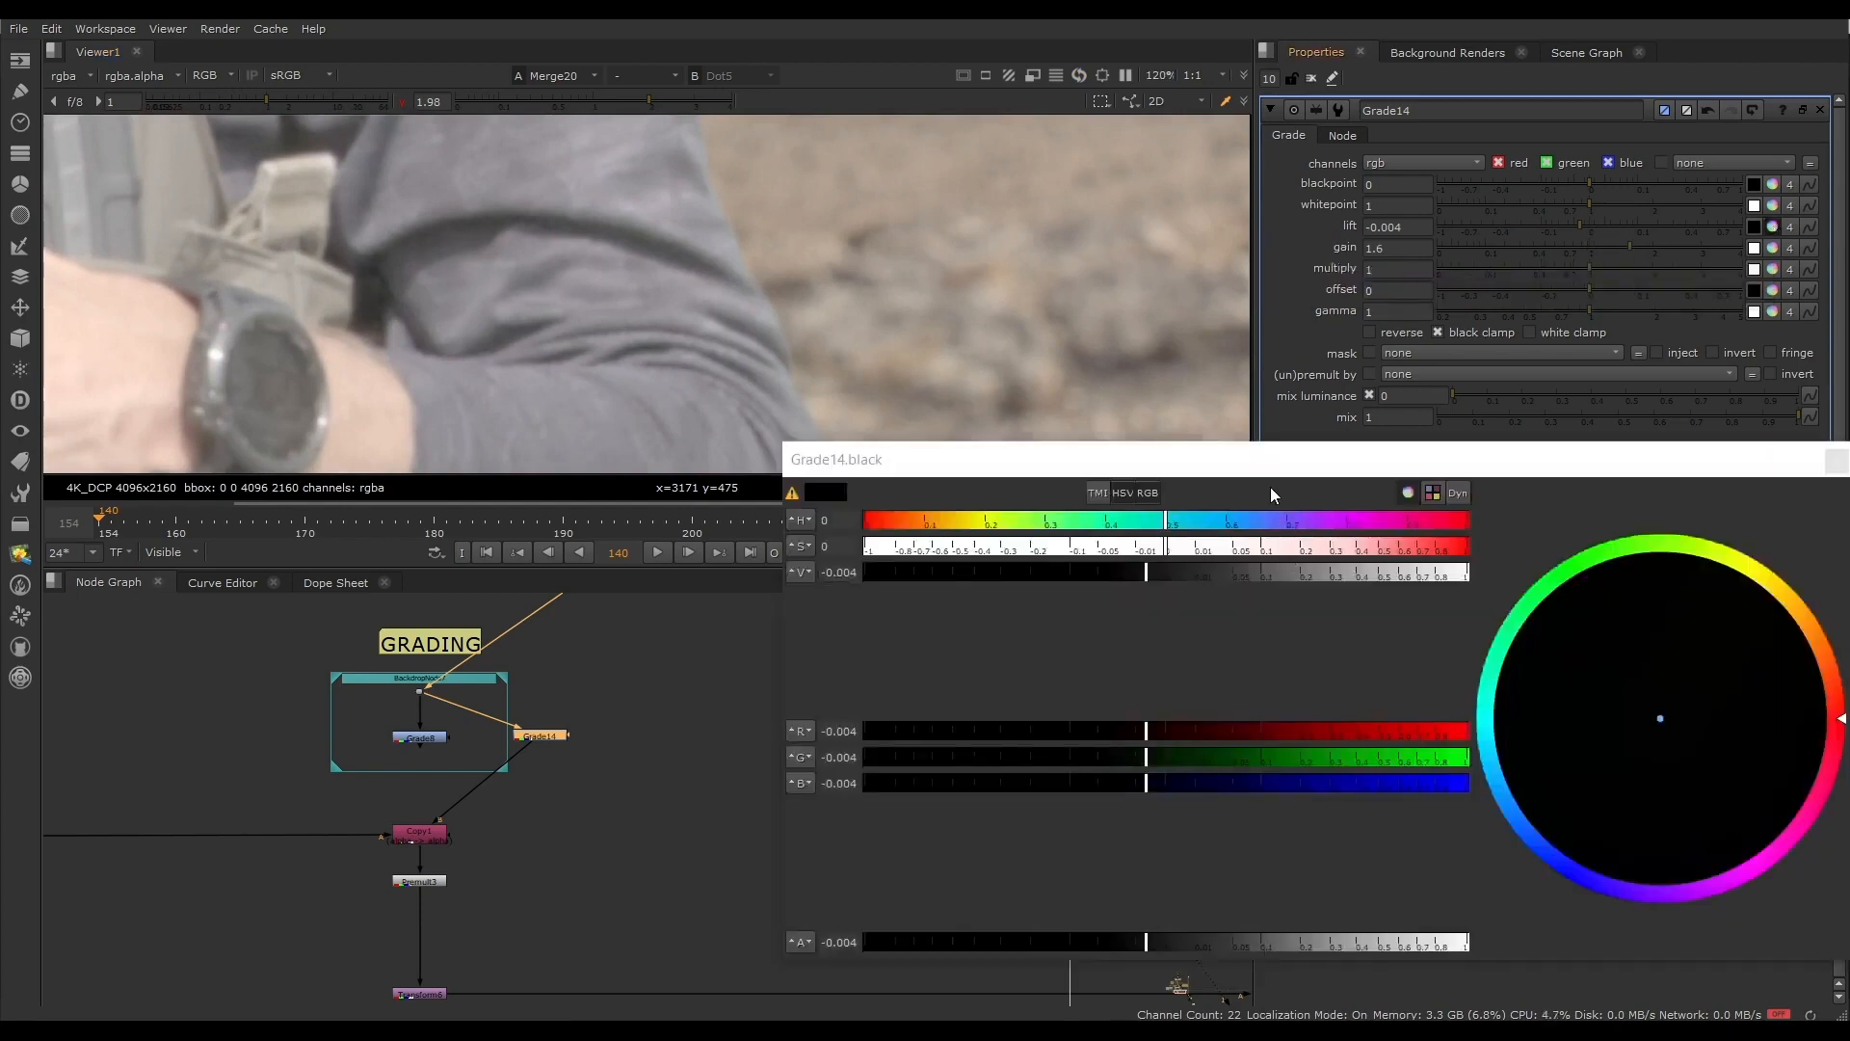
pyautogui.moveTo(1270, 488); pyautogui.dragTo(841, 340)
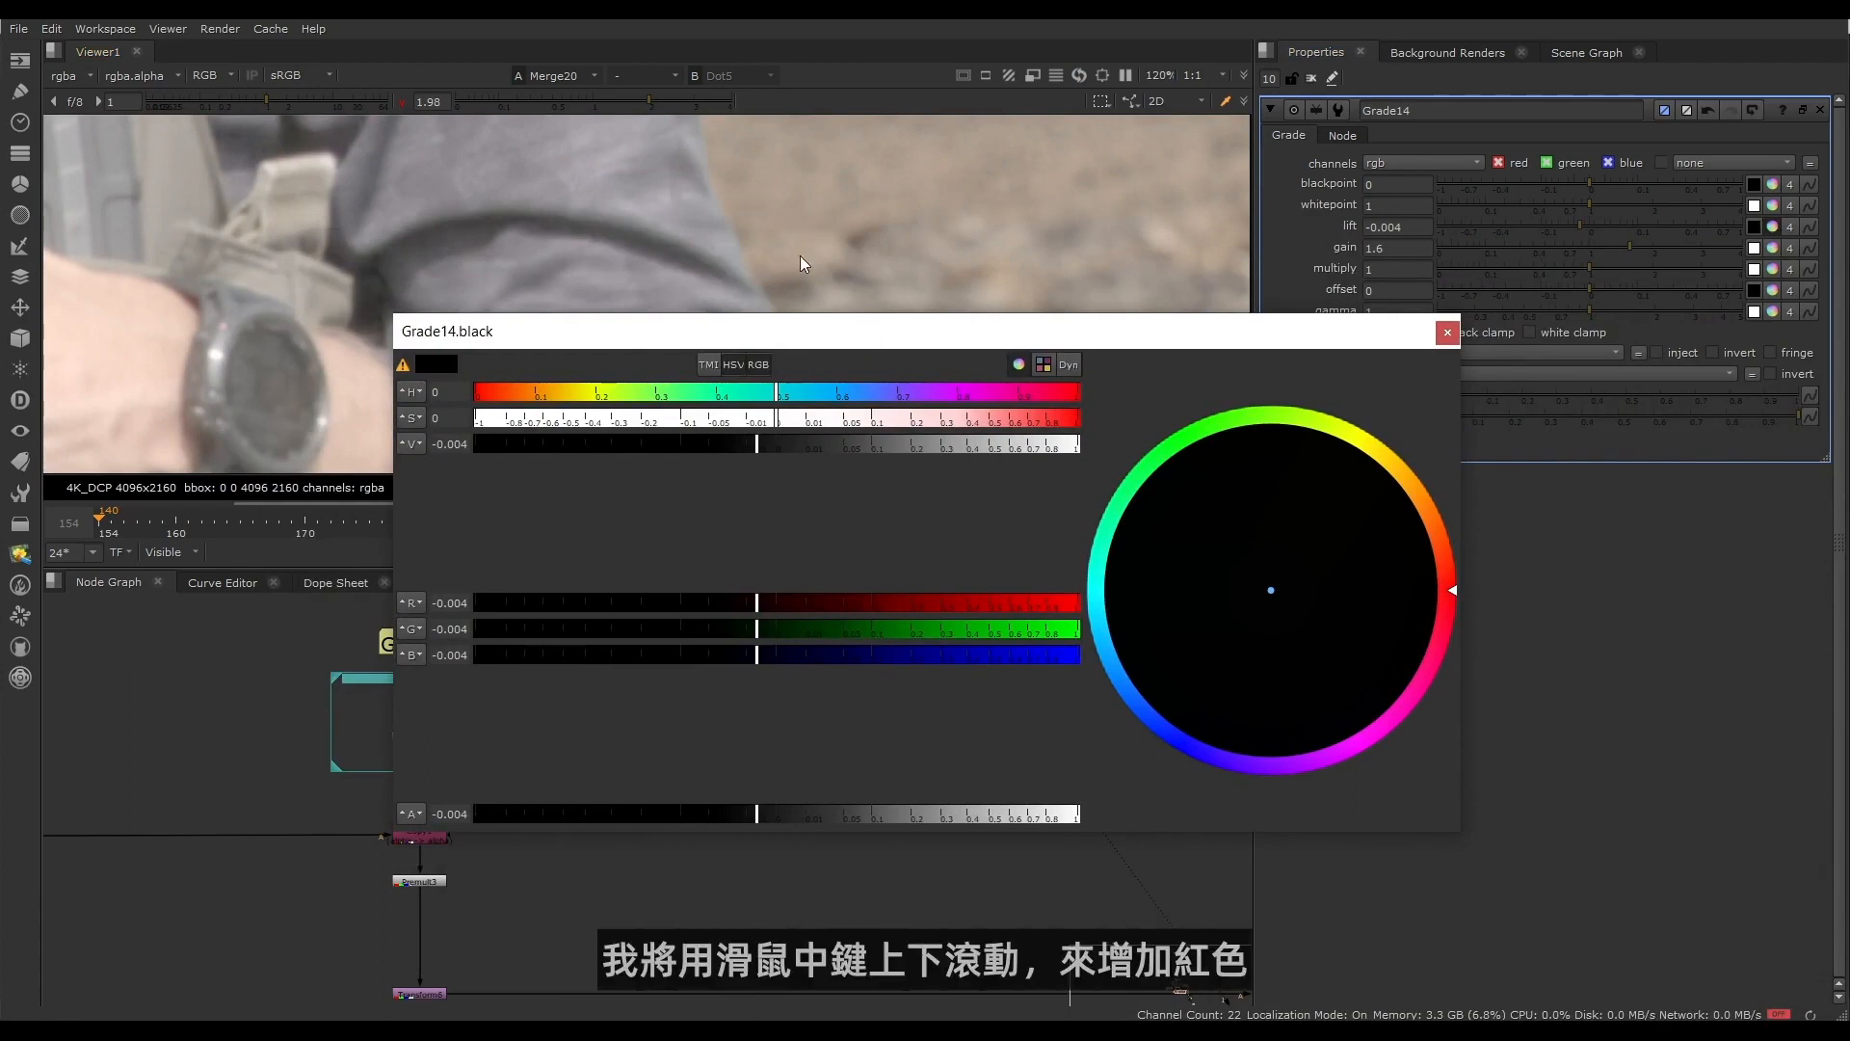
pyautogui.scroll(7, 469, 603)
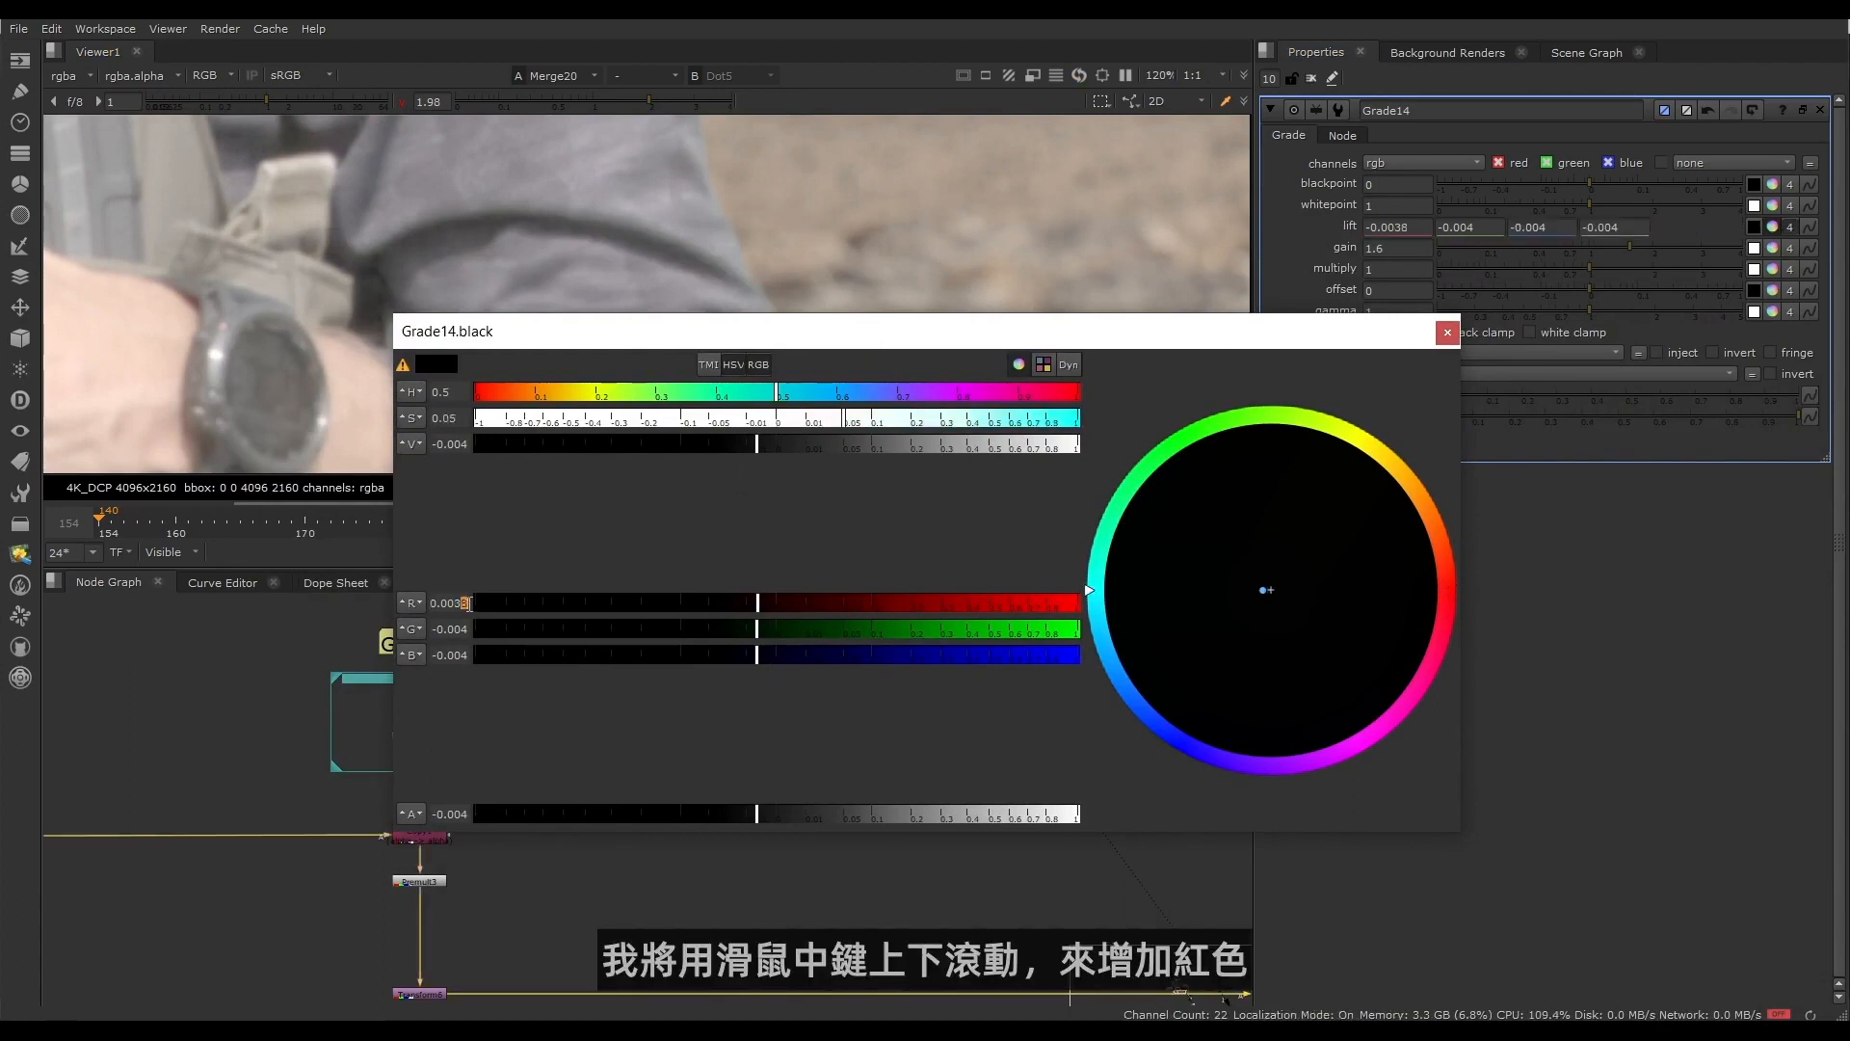
pyautogui.scroll(2, 470, 605)
pyautogui.scroll(-4, 470, 604)
pyautogui.scroll(5, 472, 604)
pyautogui.scroll(2, 469, 603)
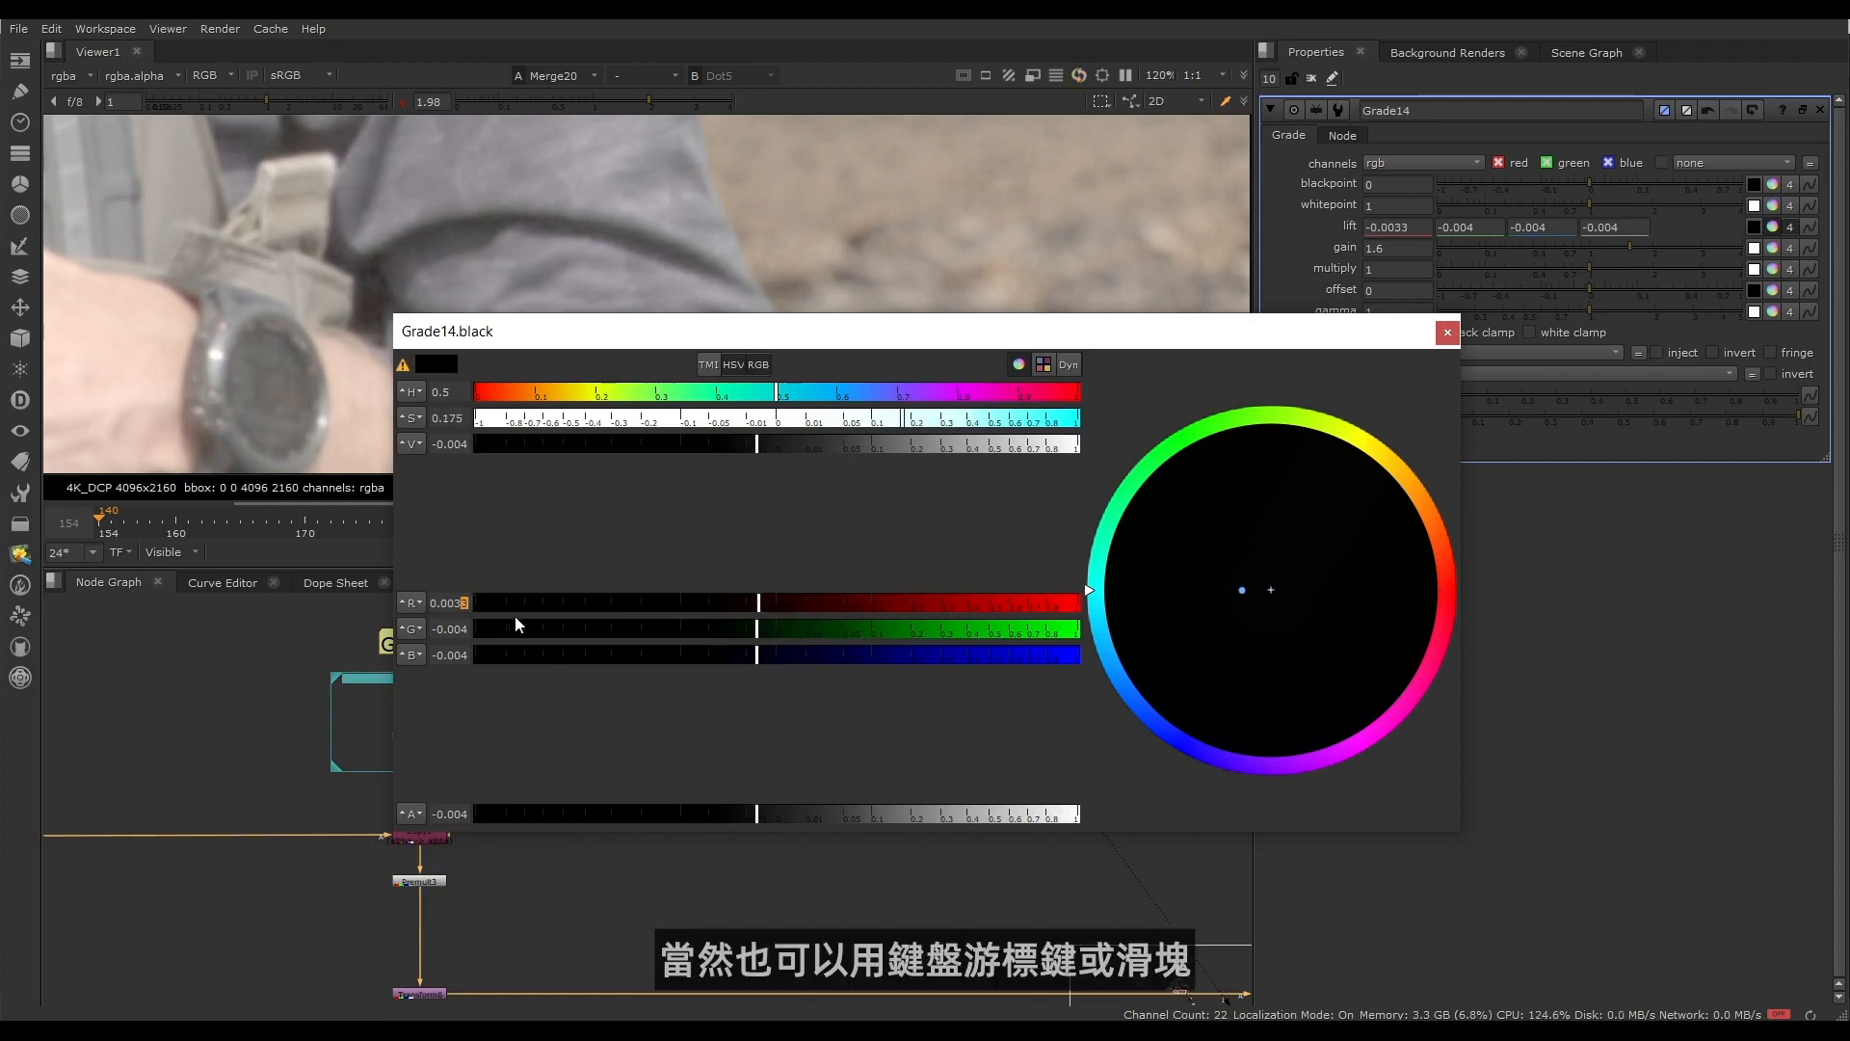
pyautogui.scroll(2, 466, 604)
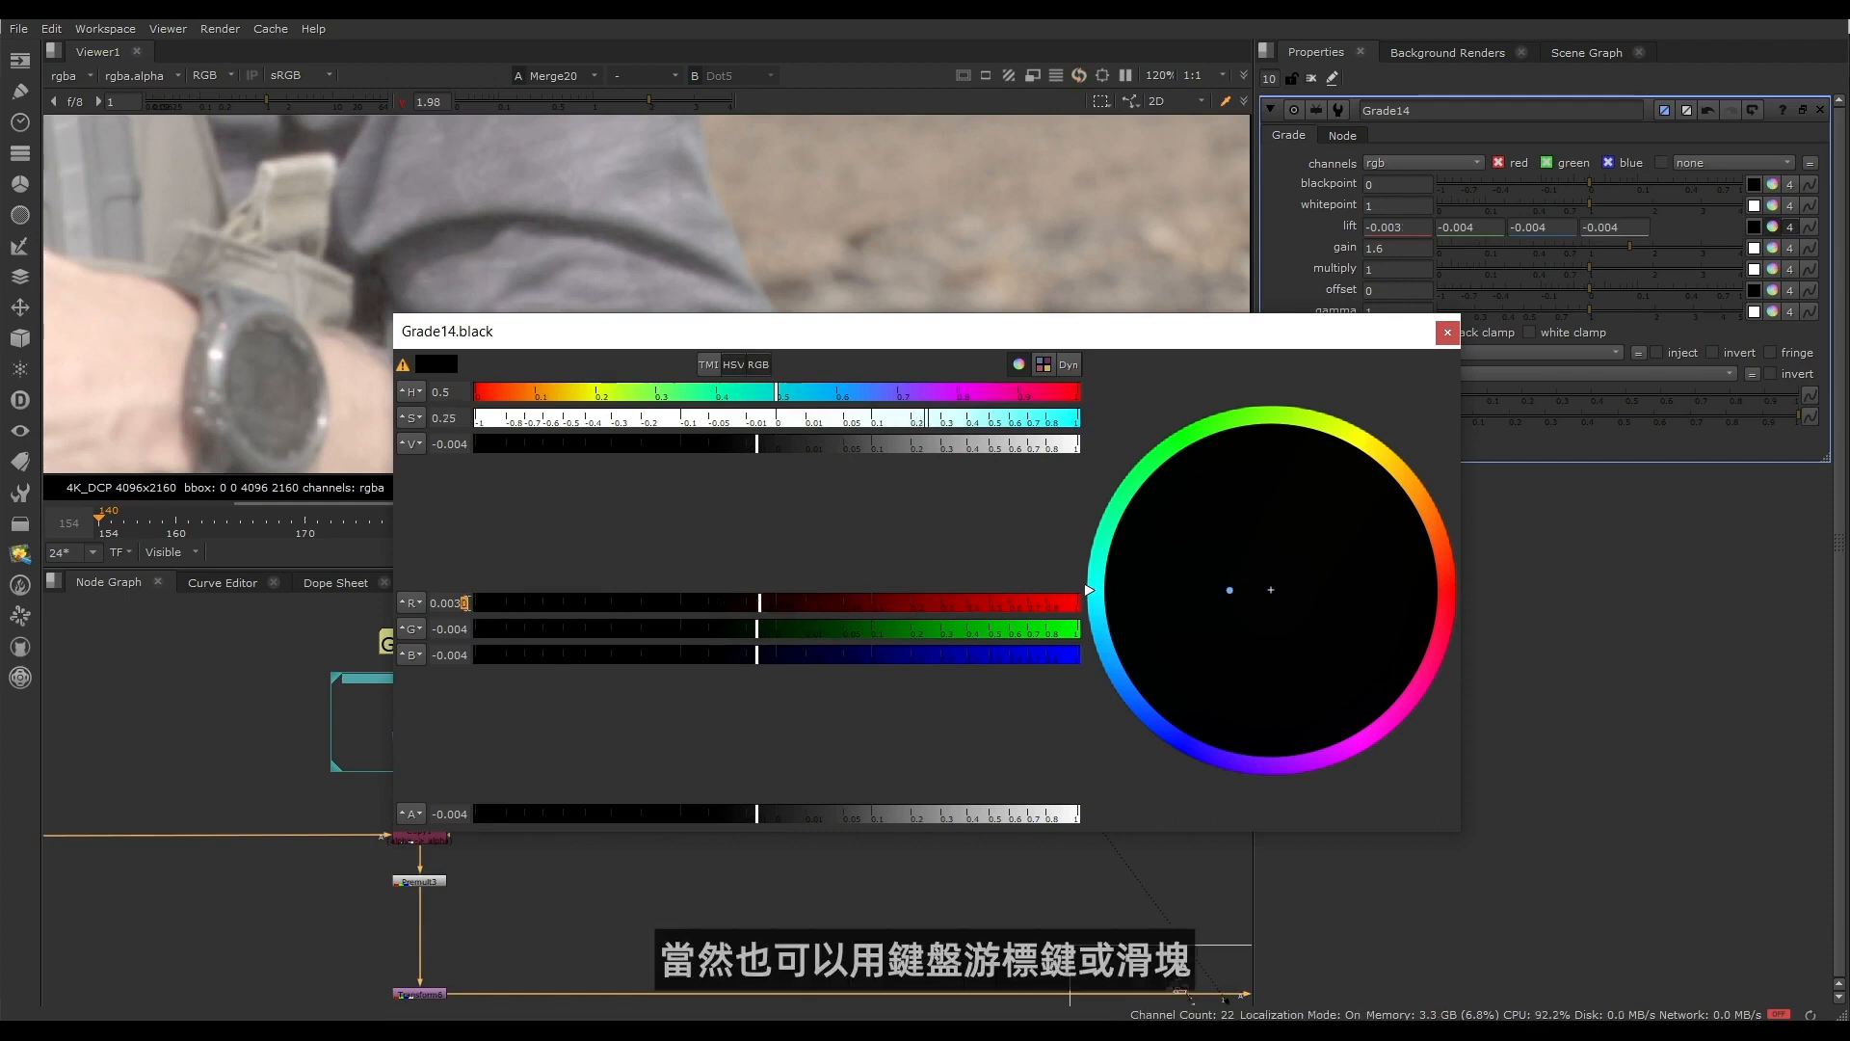
pyautogui.scroll(2, 465, 603)
# Step: Close the lift colour window and reset the viewer gamma to 1
pyautogui.moveTo(616, 342); pyautogui.dragTo(750, 501)
pyautogui.scroll(-5, 771, 291)
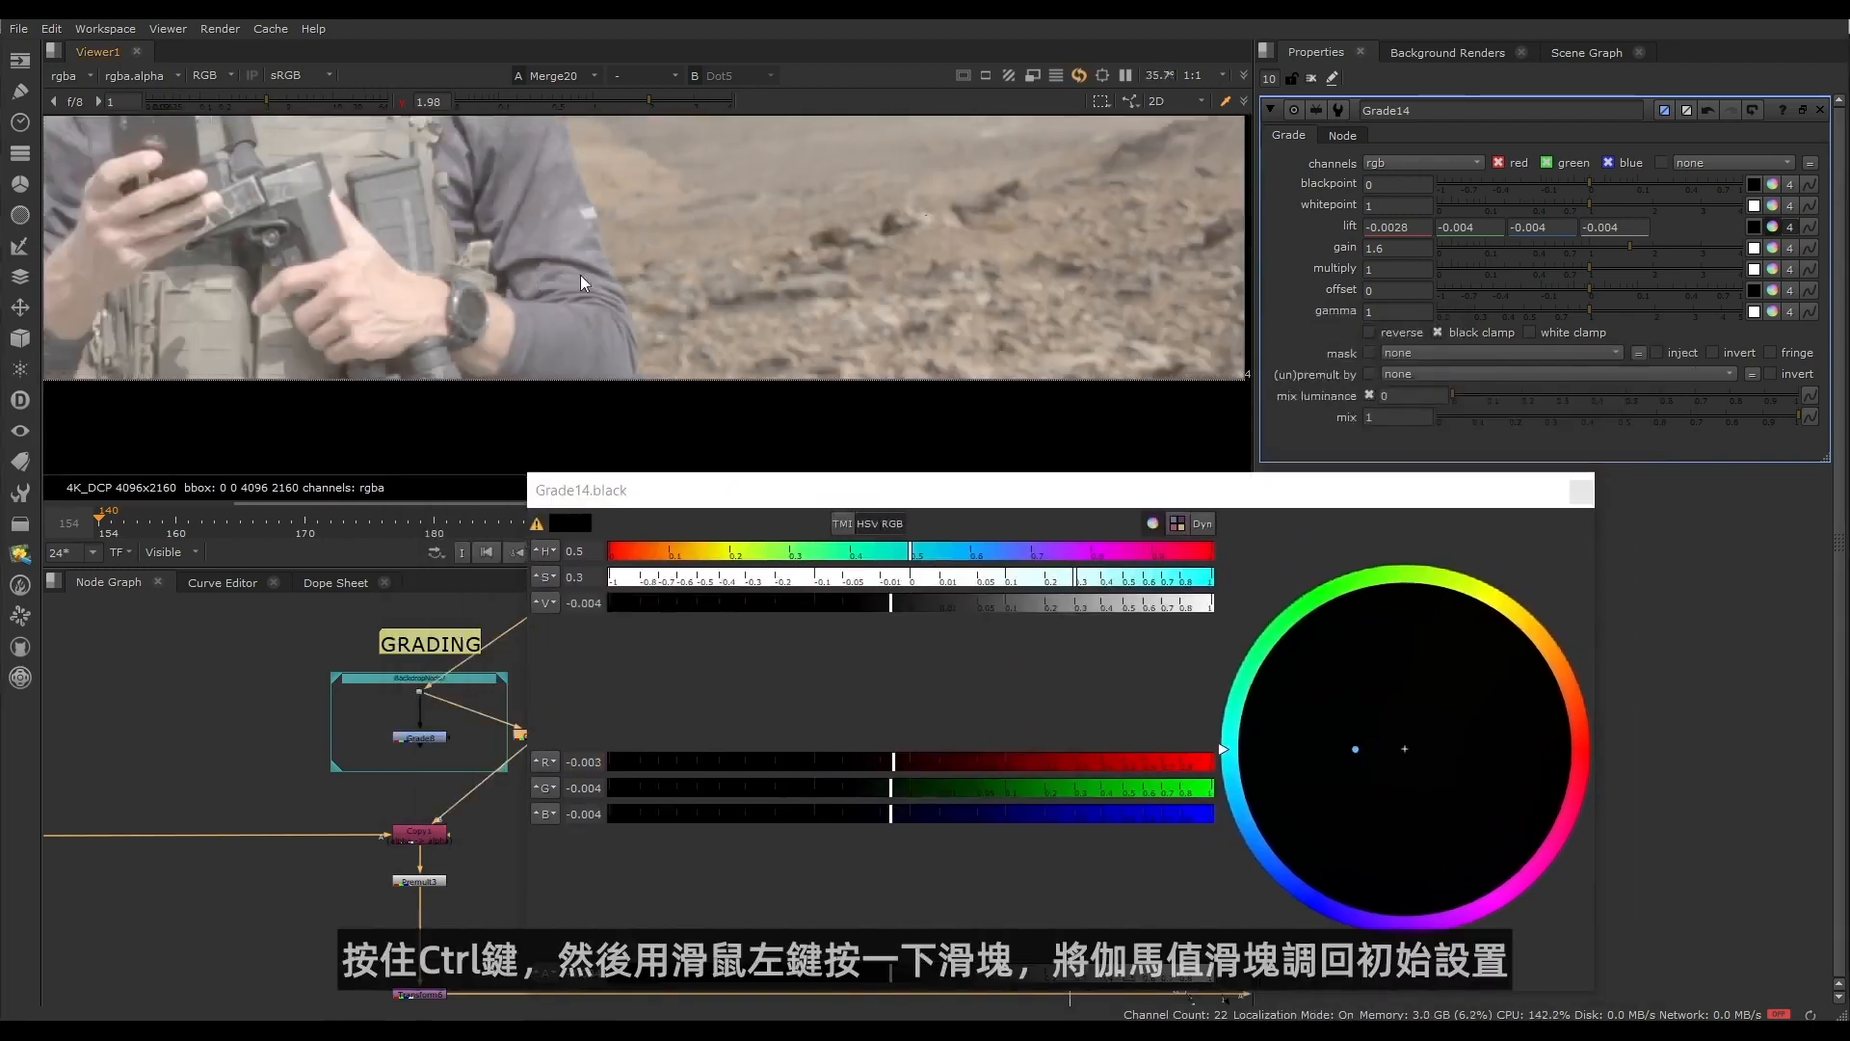
pyautogui.click(1581, 493)
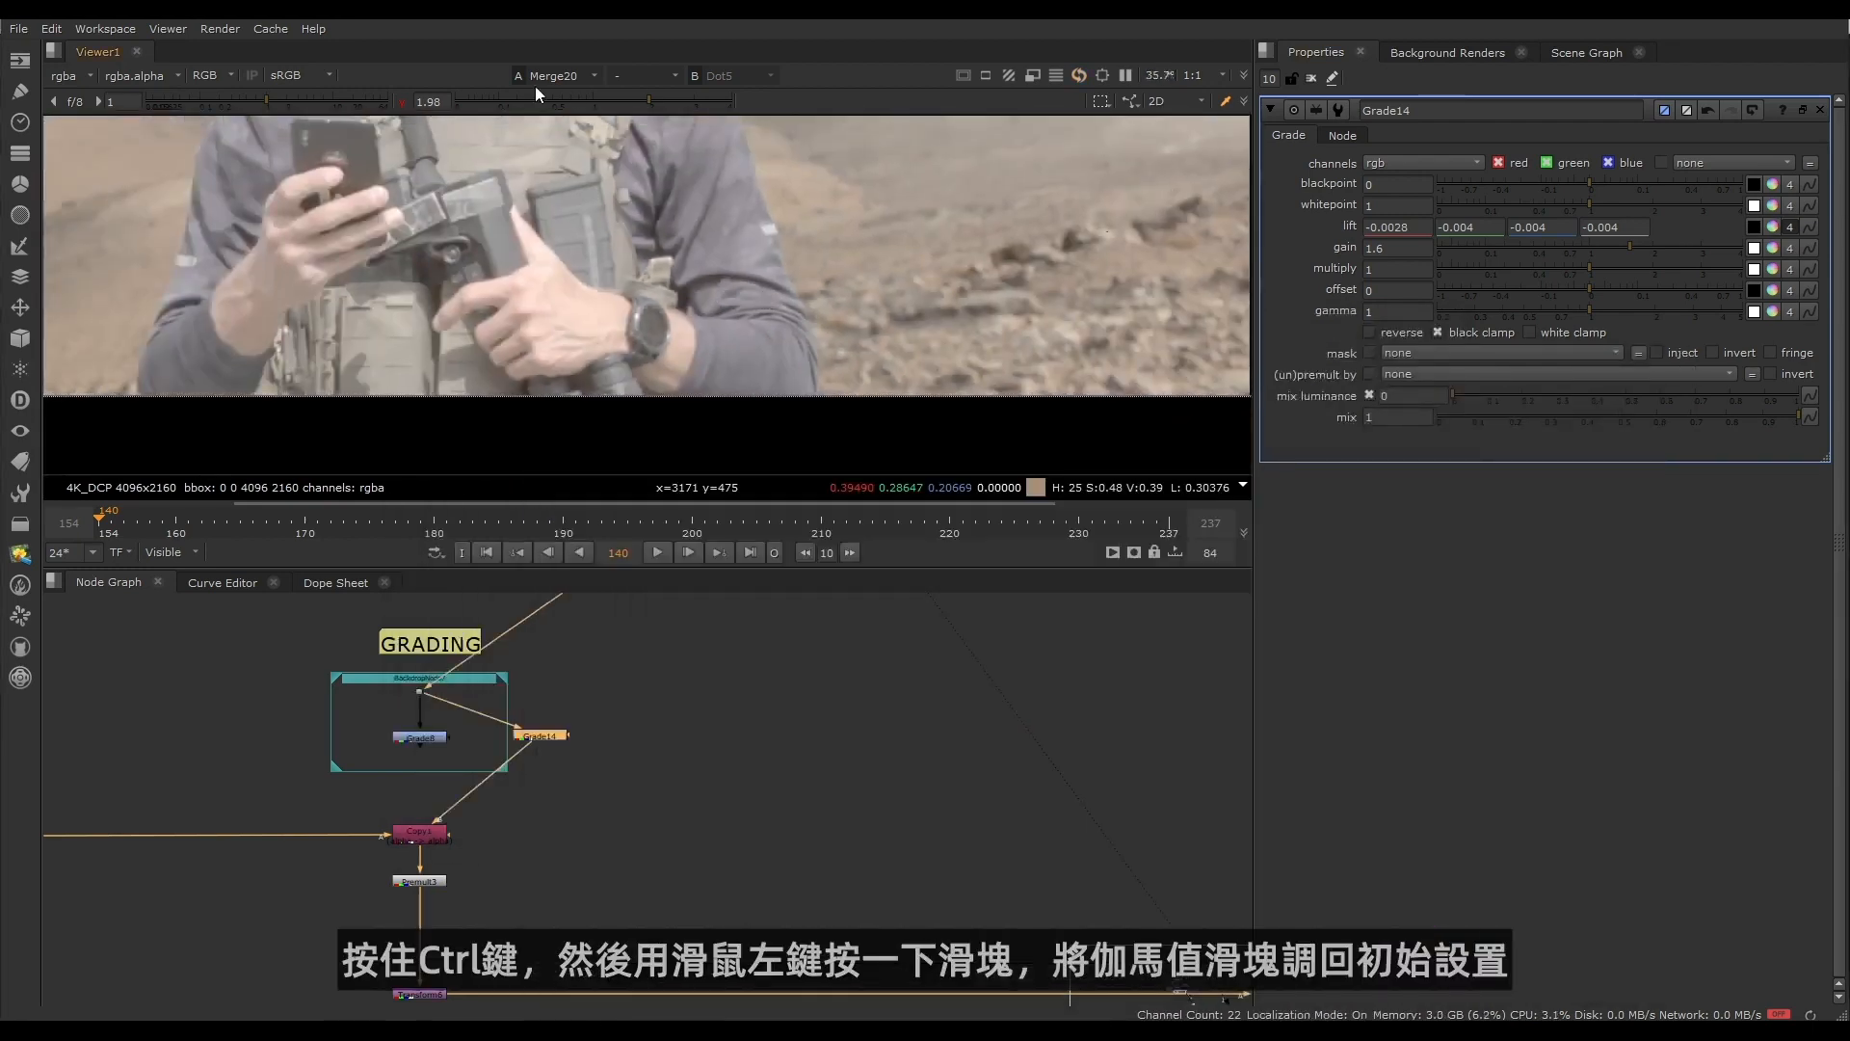
pyautogui.keyDown('ctrl'); pyautogui.click(594, 101); pyautogui.keyUp('ctrl')
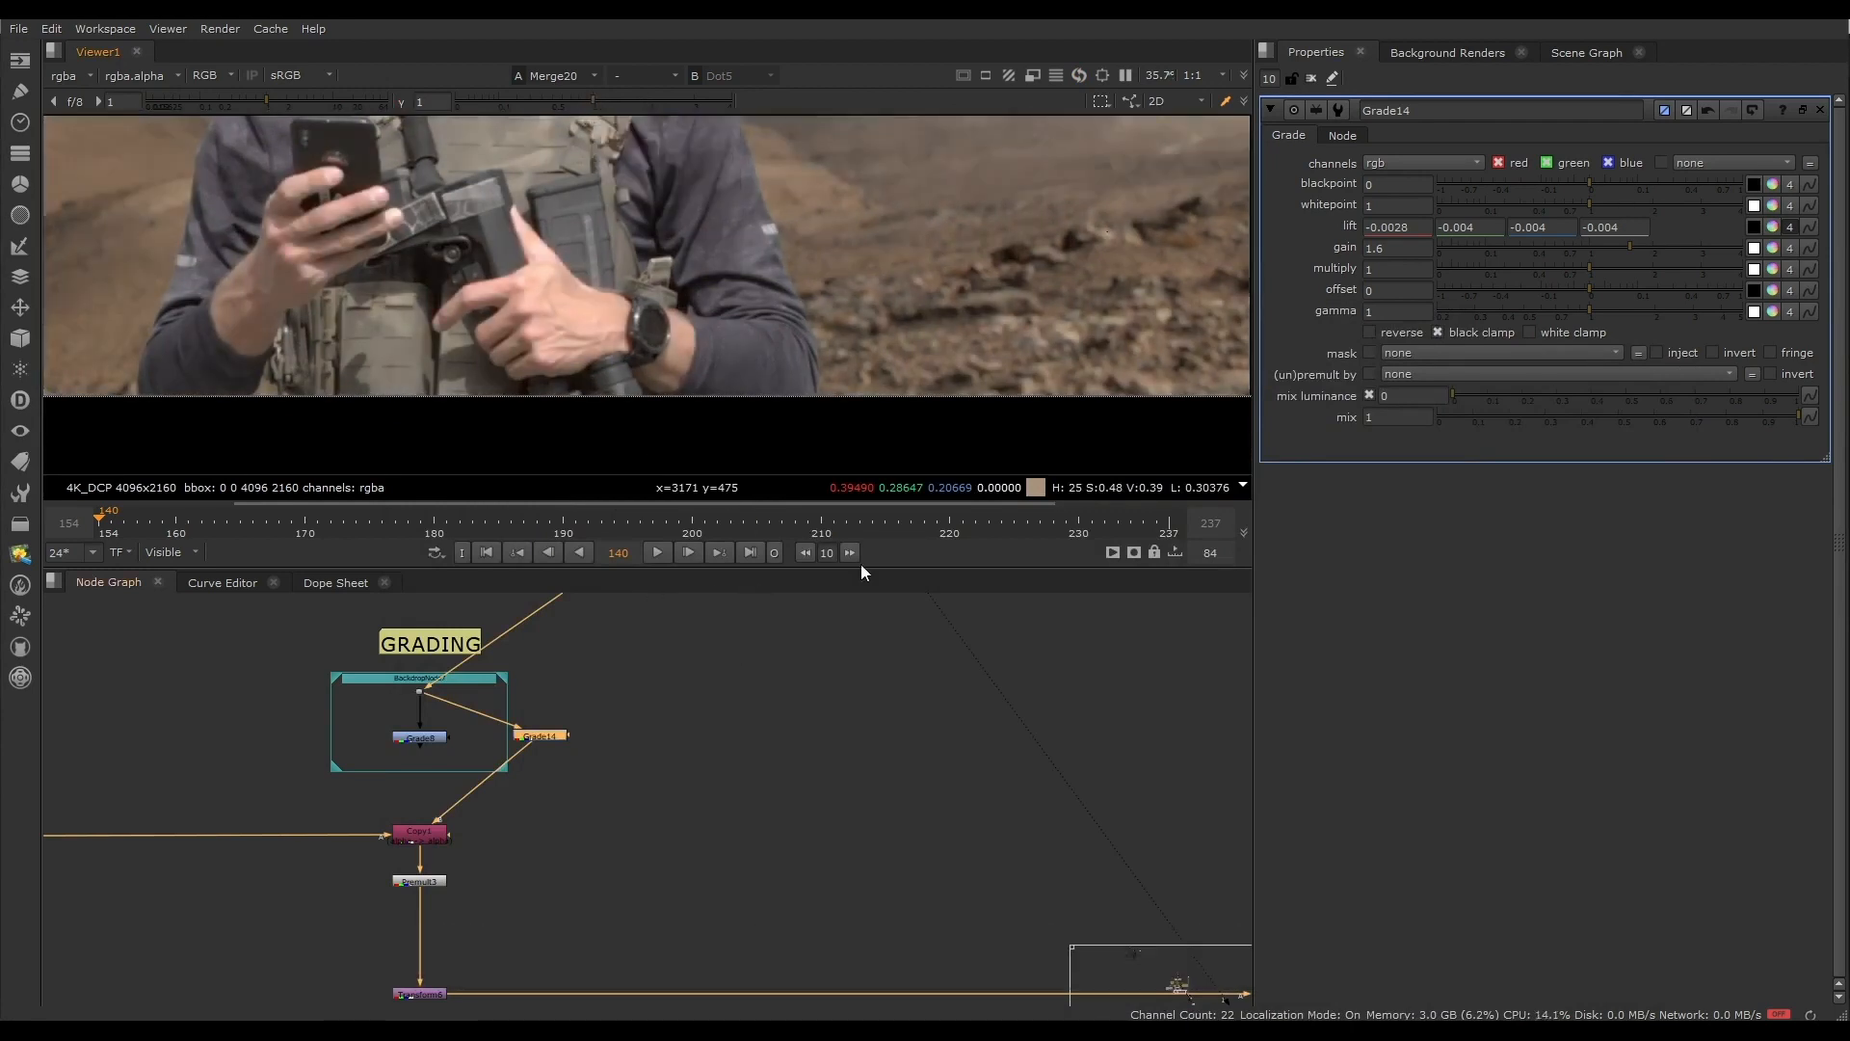
pyautogui.scroll(-4, 661, 270)
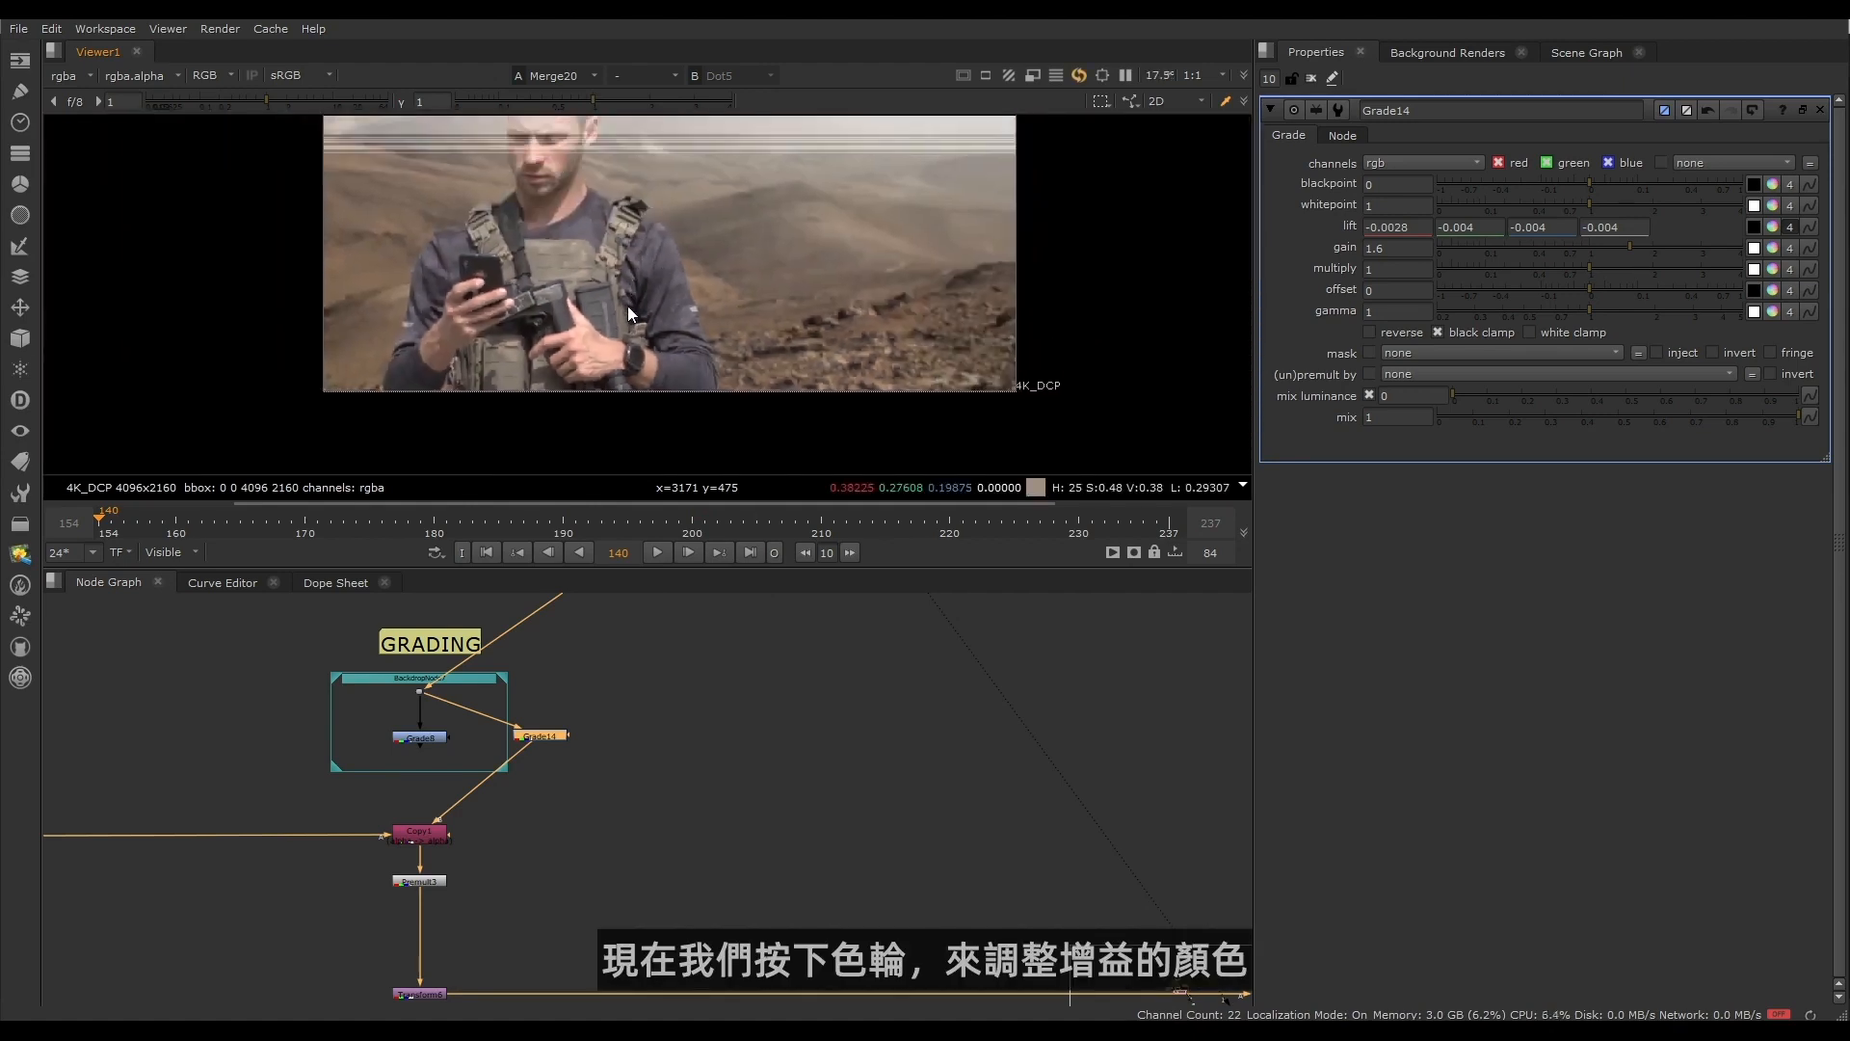
# Step: Open the colour controls for Grade14's gain and lower only the red channel to 1.42
pyautogui.click(1773, 247)
pyautogui.scroll(-1, 478, 200)
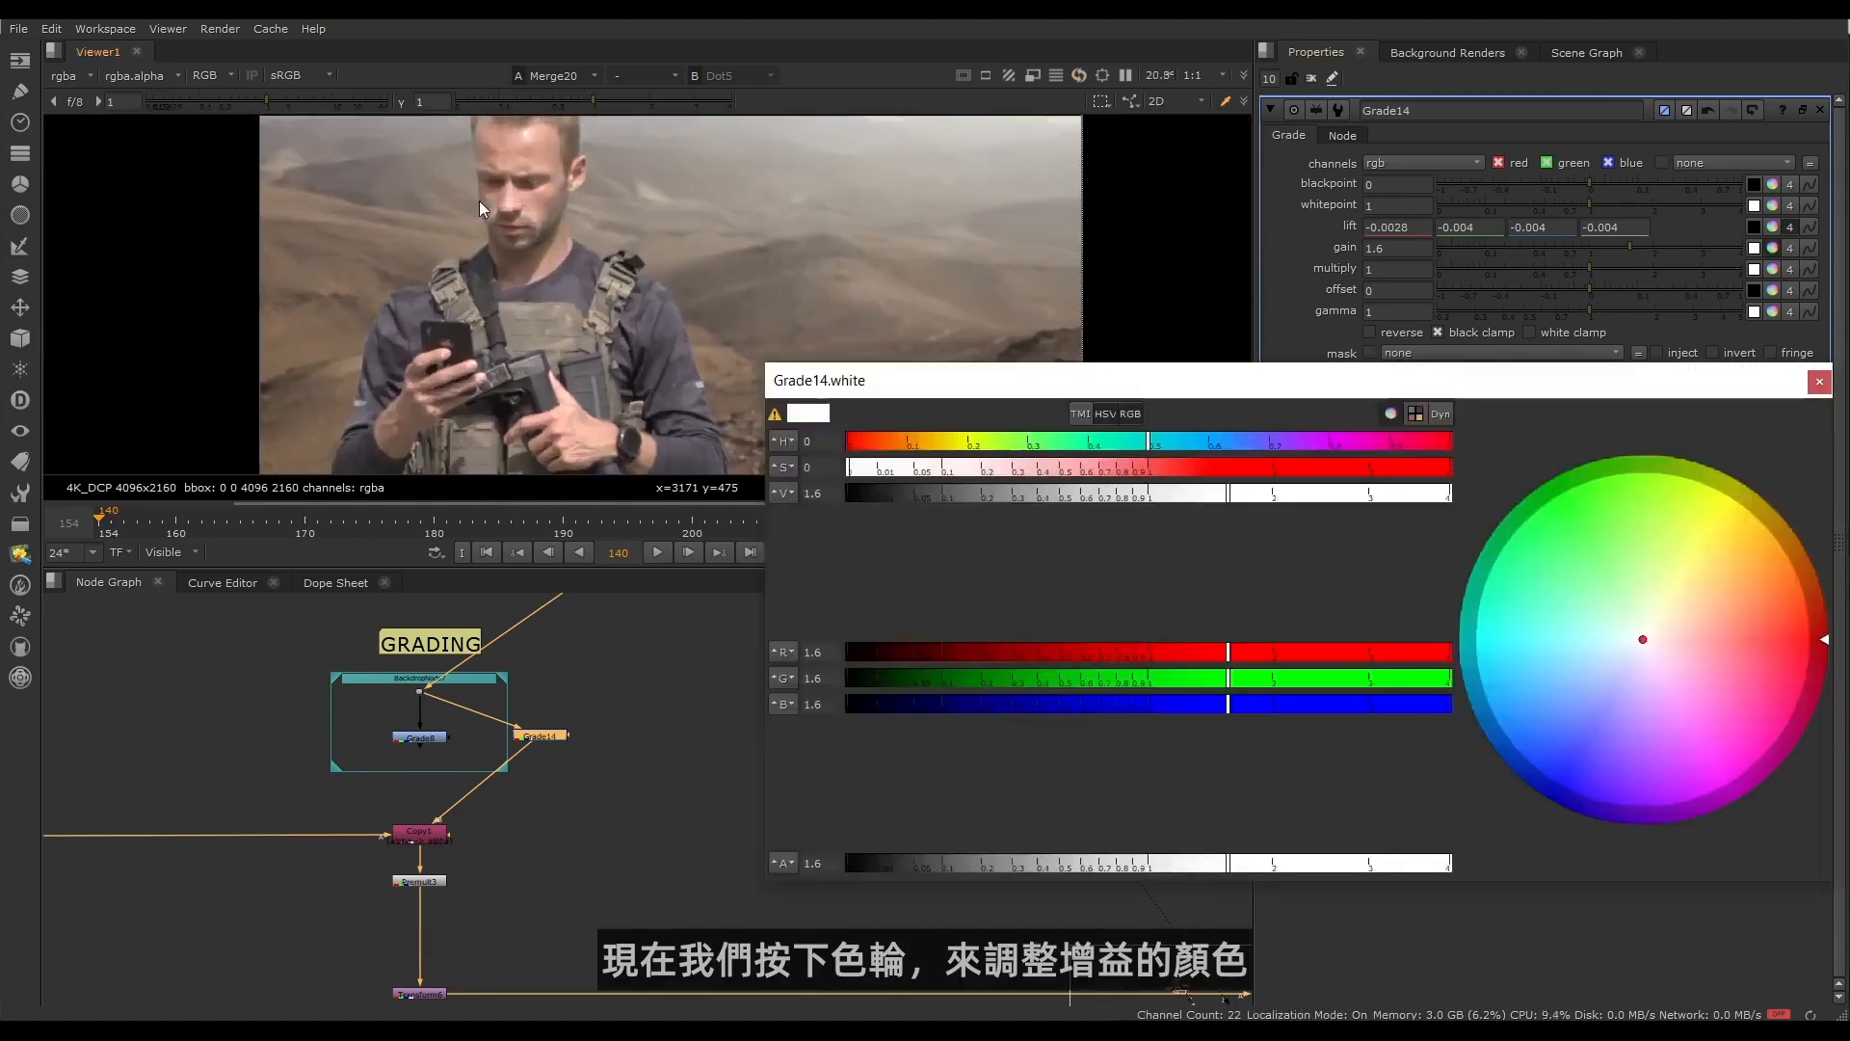
pyautogui.moveTo(478, 201); pyautogui.dragTo(345, 285, button='middle')
pyautogui.moveTo(557, 301); pyautogui.dragTo(590, 298, button='middle')
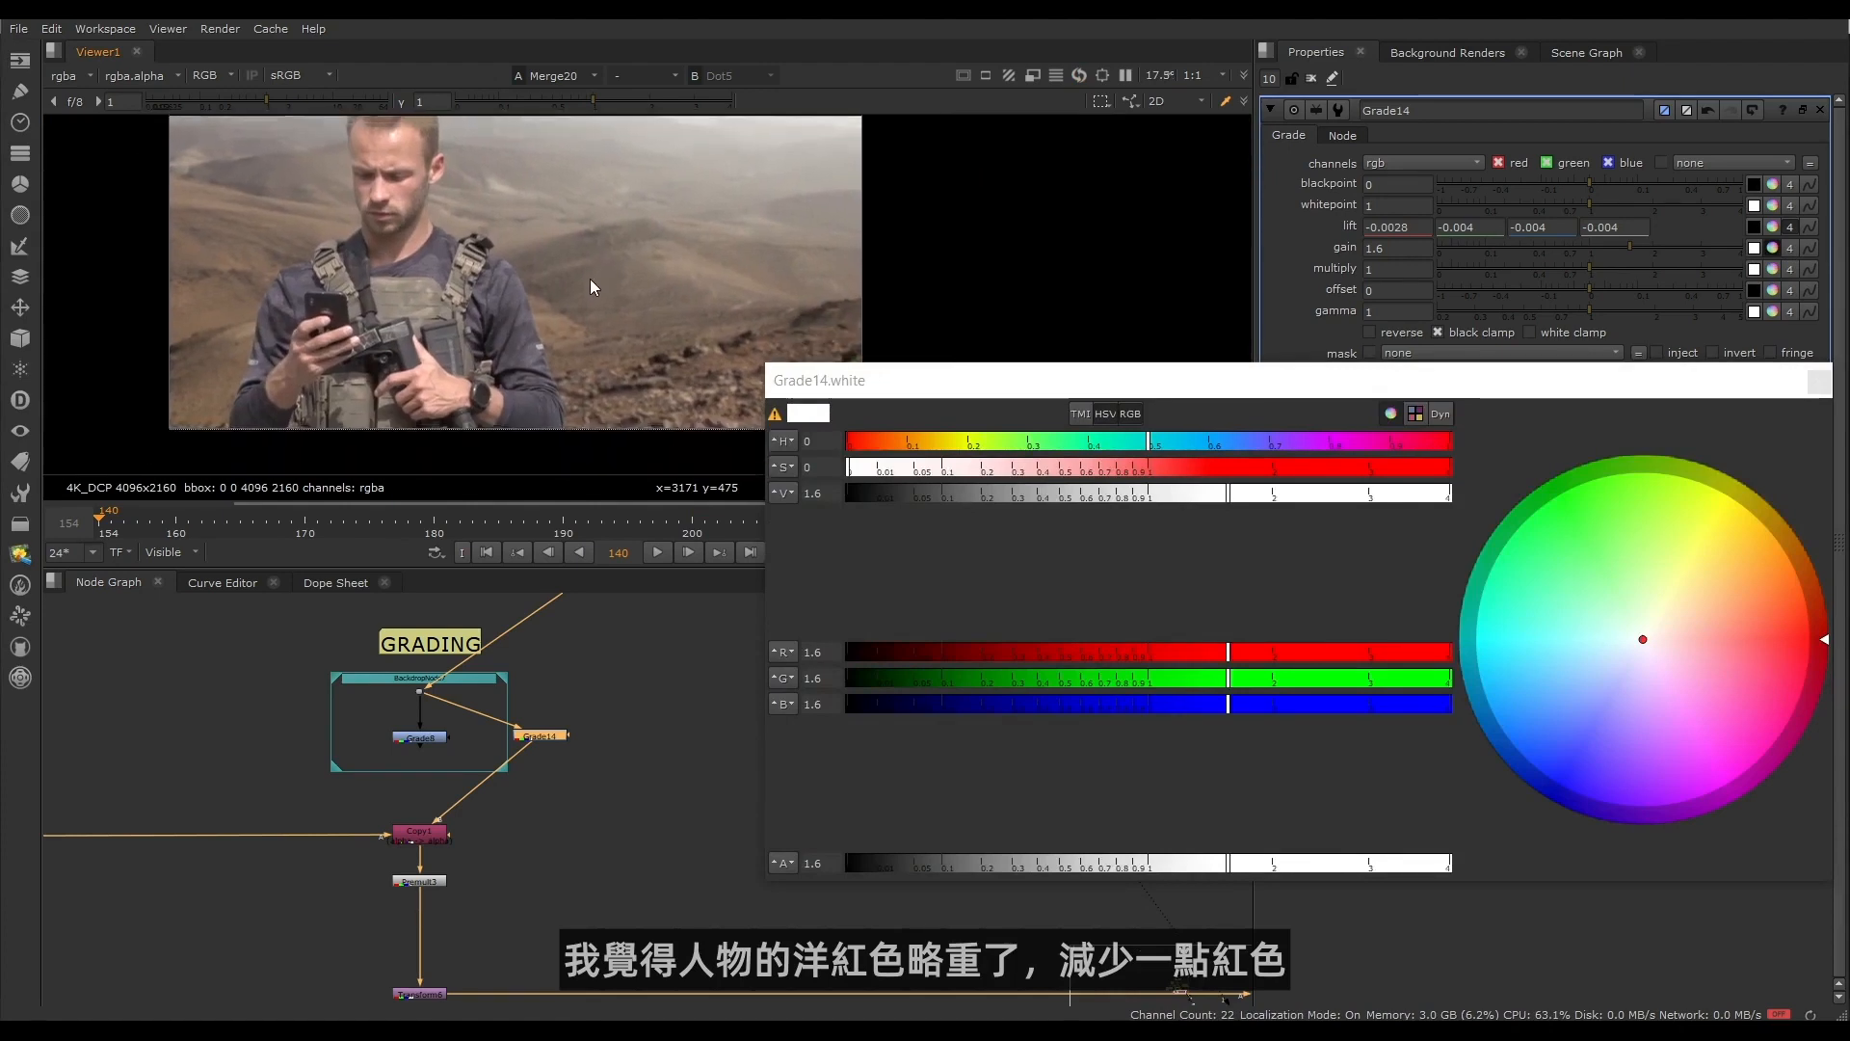
pyautogui.click(833, 652)
pyautogui.press('Down')
pyautogui.press('Down')
pyautogui.press('Down')
pyautogui.press('Down')
pyautogui.press('Down')
pyautogui.press('Down')
pyautogui.press('Down')
pyautogui.press('Down')
pyautogui.press('Down')
pyautogui.press('Down')
pyautogui.press('Down')
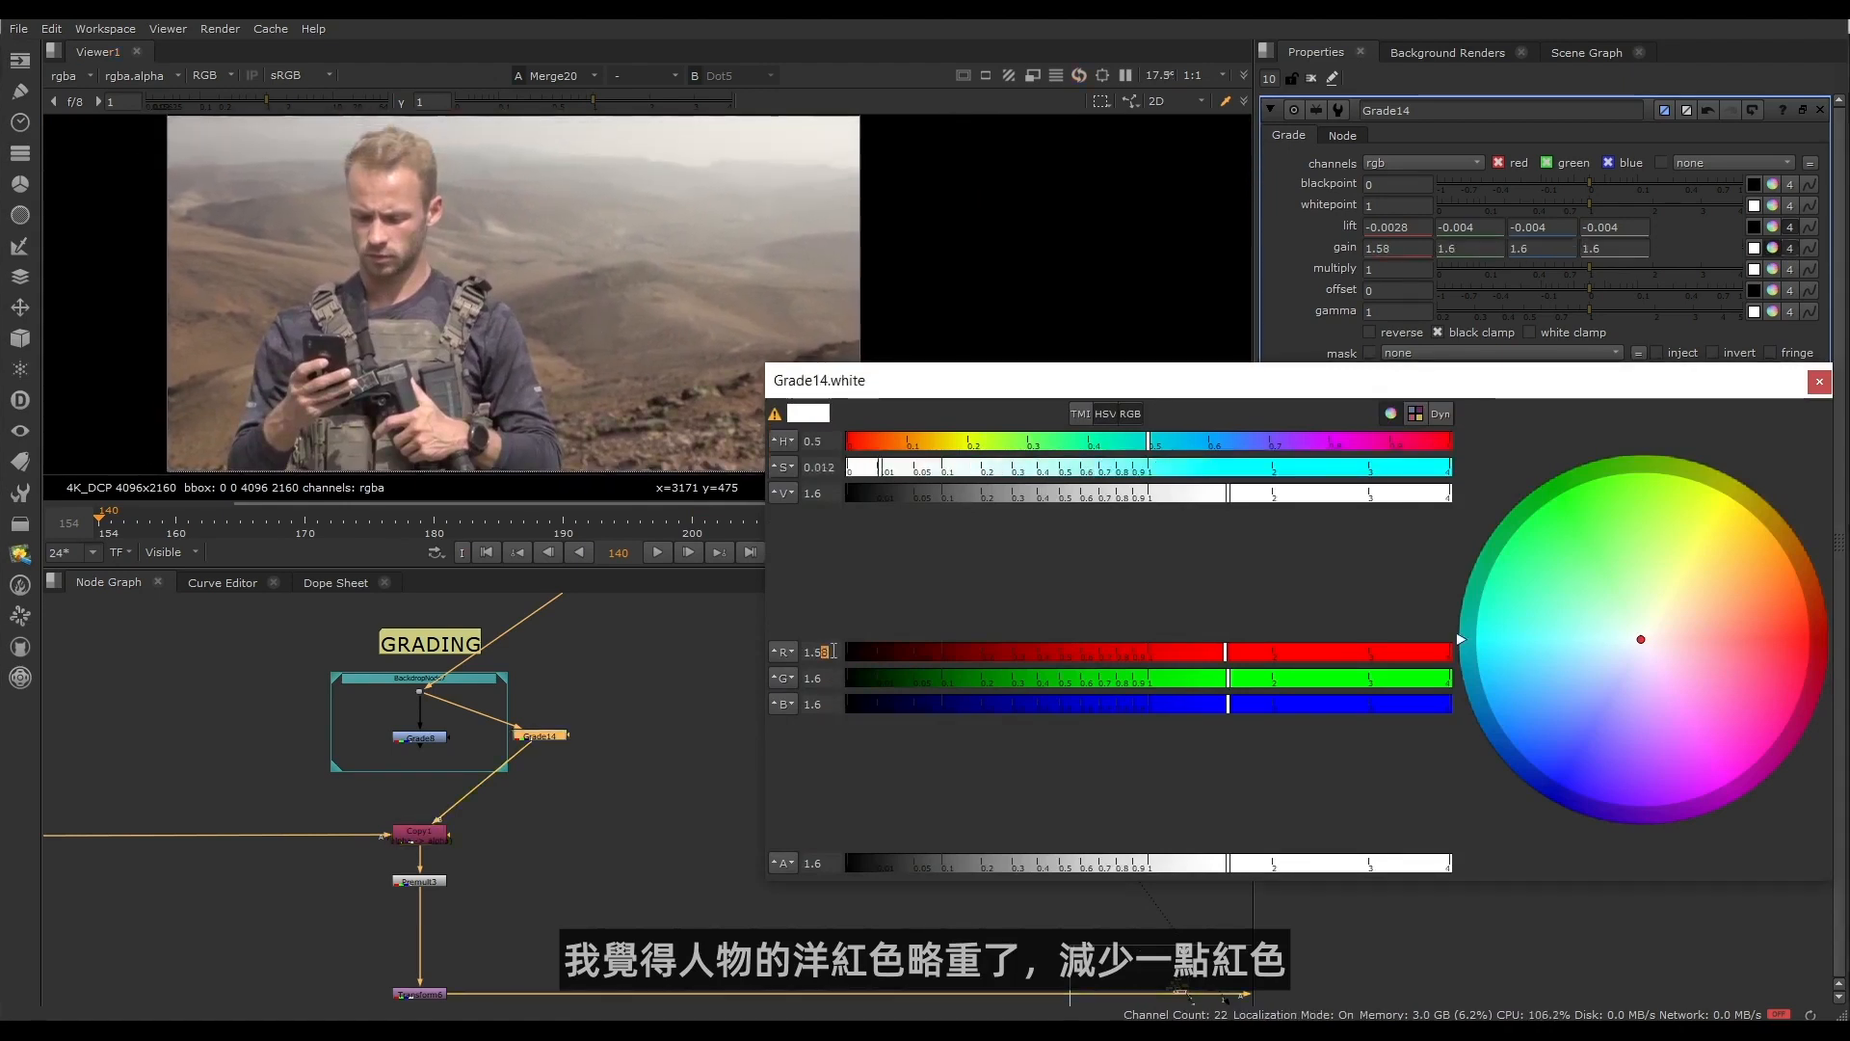
pyautogui.press('Down')
pyautogui.press('Down')
pyautogui.press('Down')
pyautogui.press('Down')
pyautogui.press('Down')
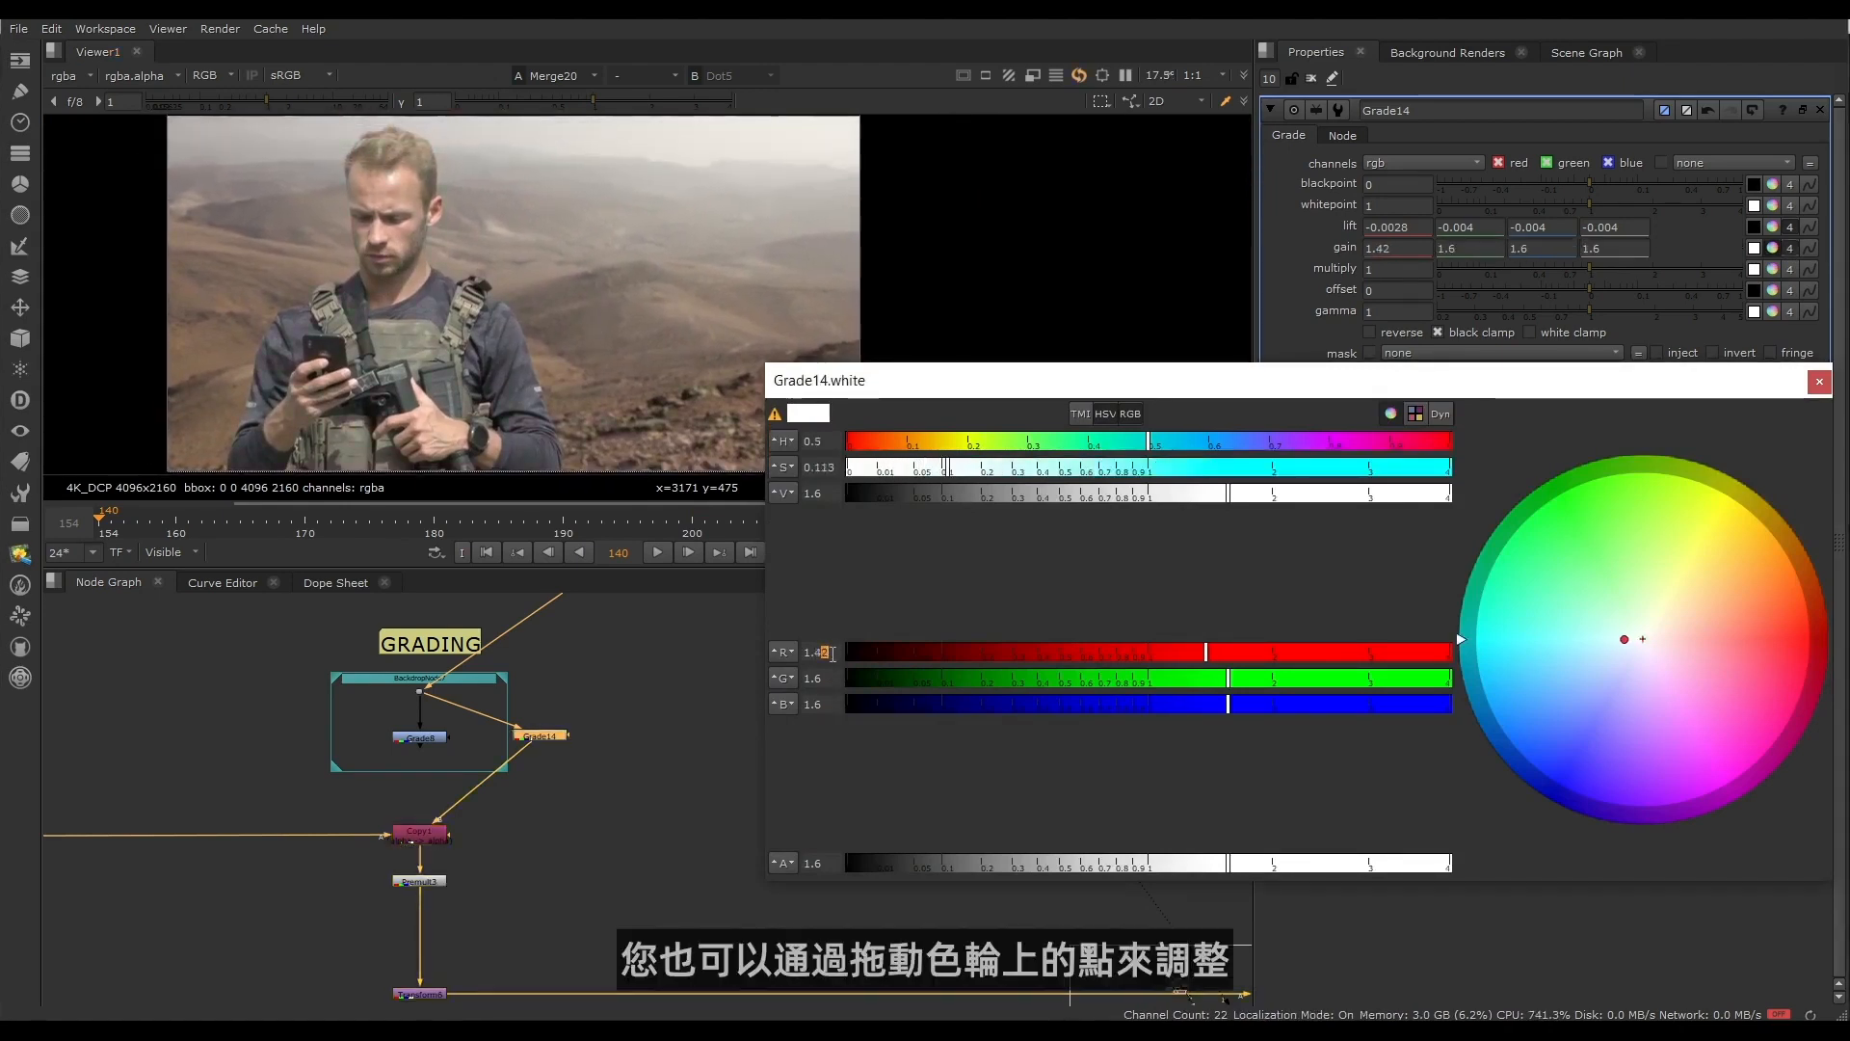
# Step: Shift Grade14's gain on the colour wheel to red 1.554, green 1.6 and blue 1.472, and close the colour window
pyautogui.moveTo(1623, 643); pyautogui.dragTo(1646, 629)
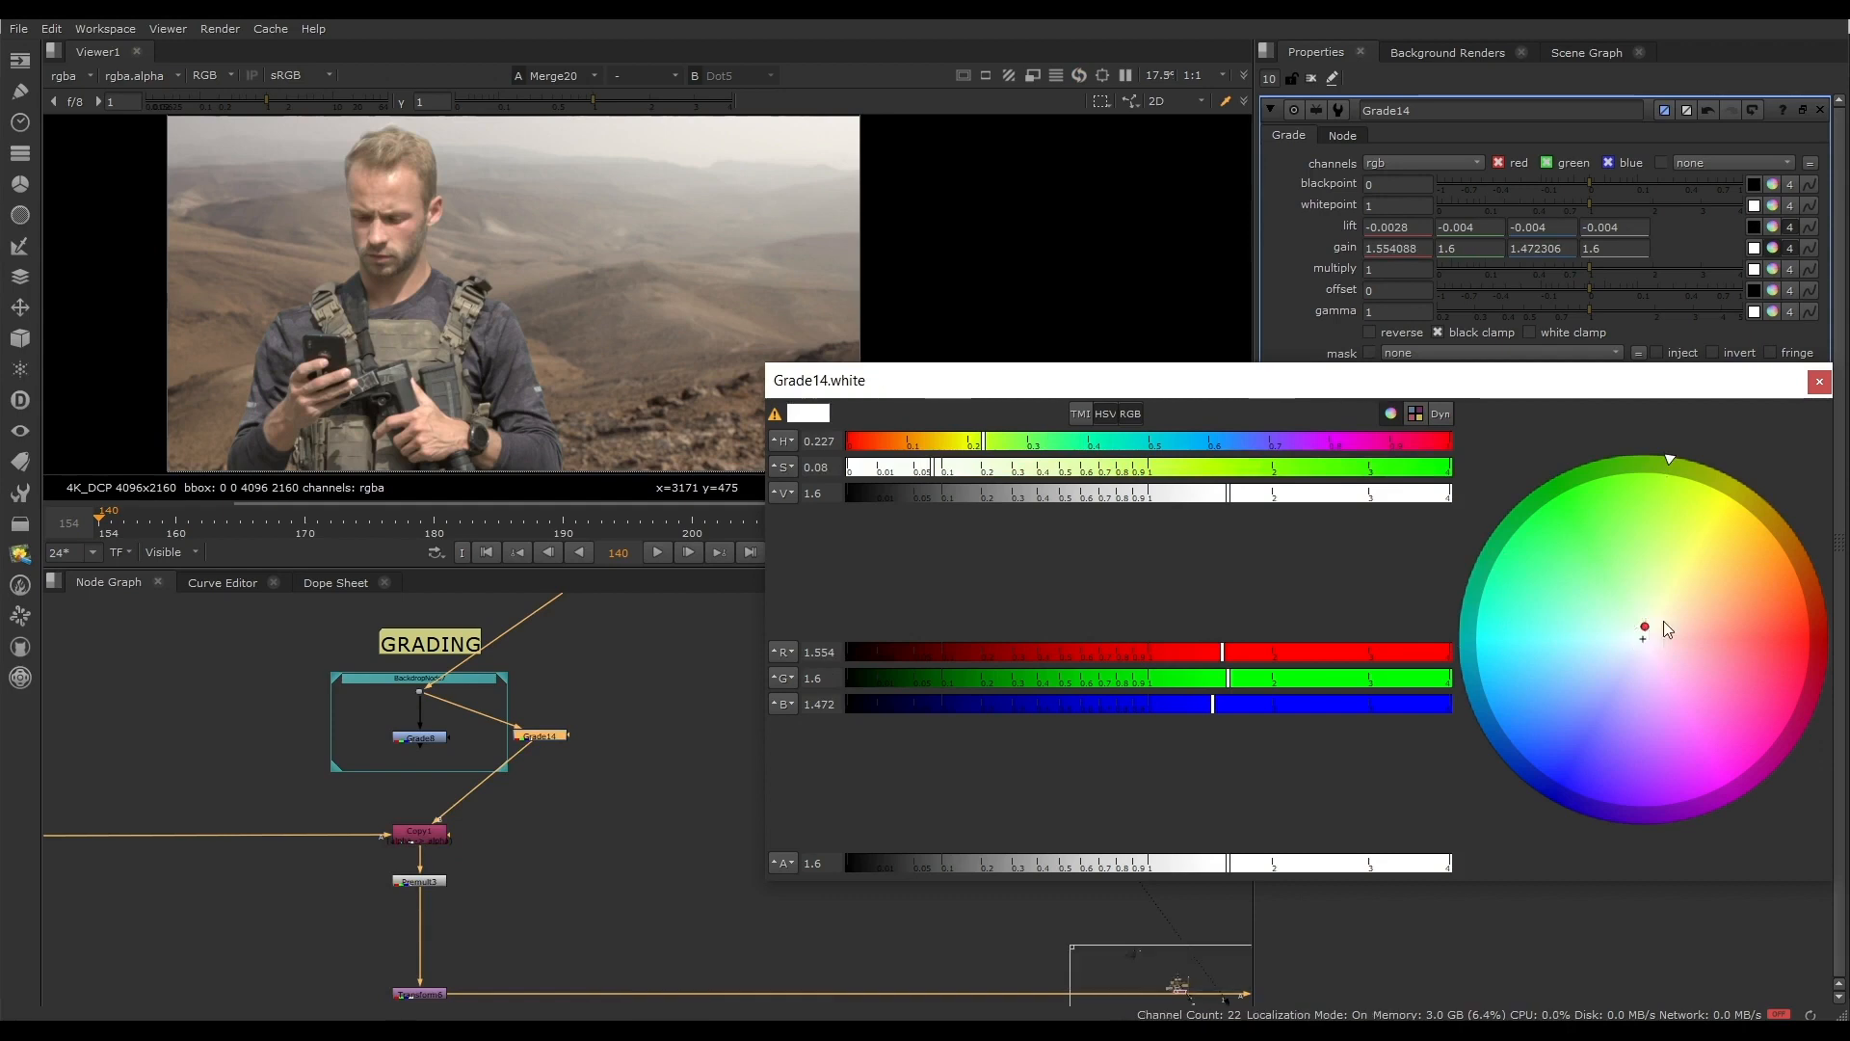
pyautogui.click(1819, 383)
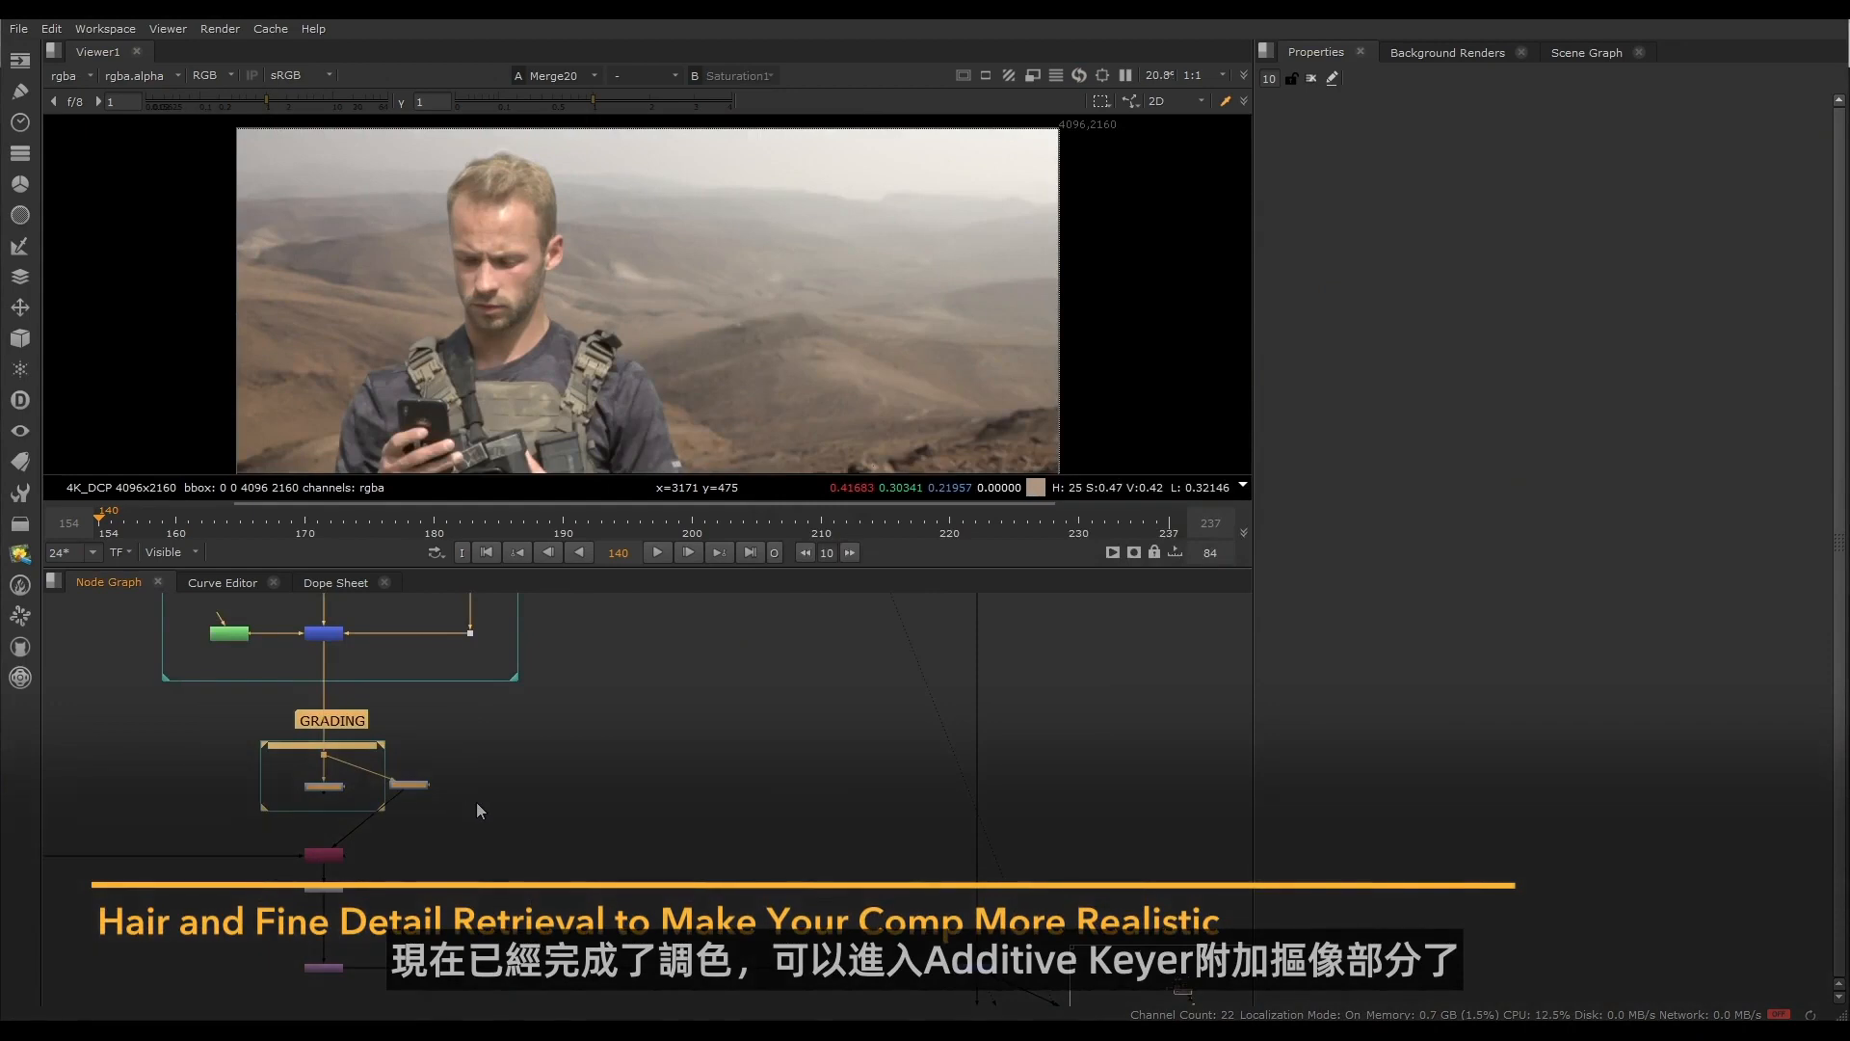
# Step: Display the output of the Additive Keyer's multiply merge and inspect the hair detail against the background
pyautogui.moveTo(752, 758); pyautogui.dragTo(720, 804, button='middle')
pyautogui.scroll(-4, 751, 773)
pyautogui.moveTo(881, 647); pyautogui.dragTo(659, 794, button='middle')
pyautogui.scroll(4, 678, 853)
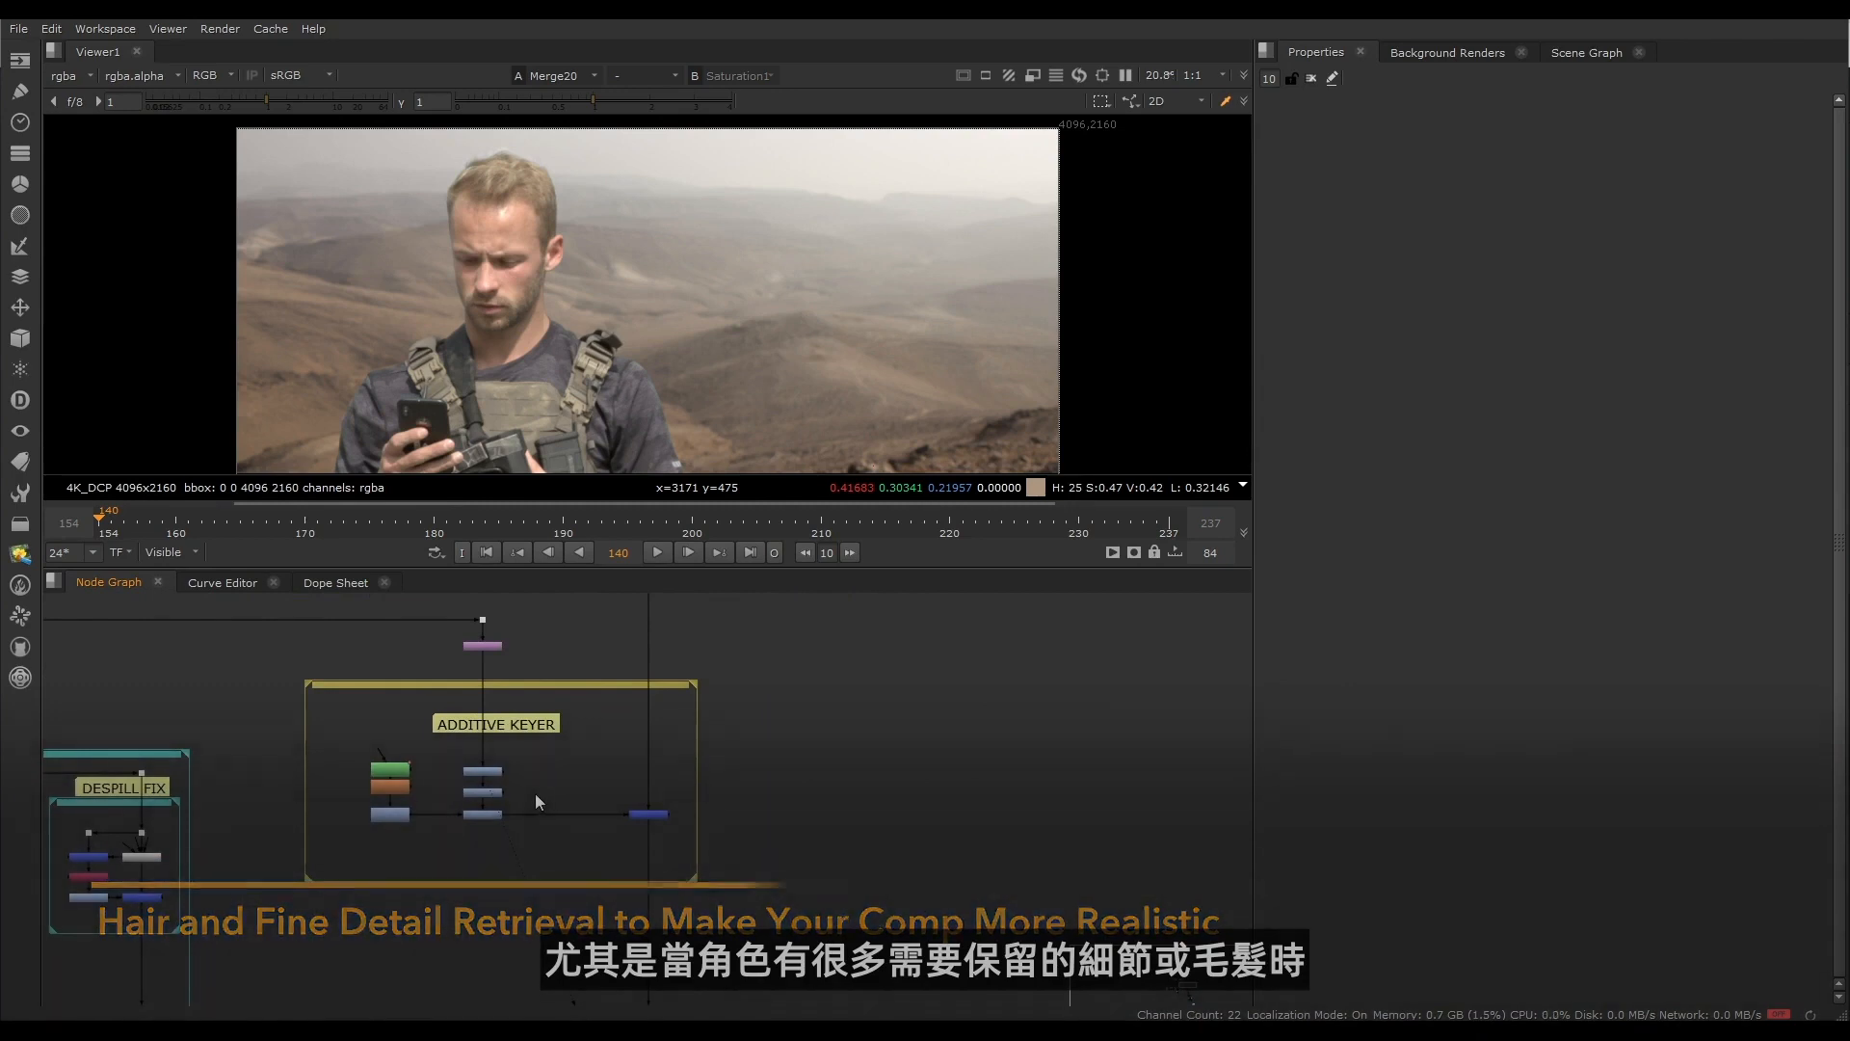
pyautogui.moveTo(535, 794); pyautogui.dragTo(522, 842, button='middle')
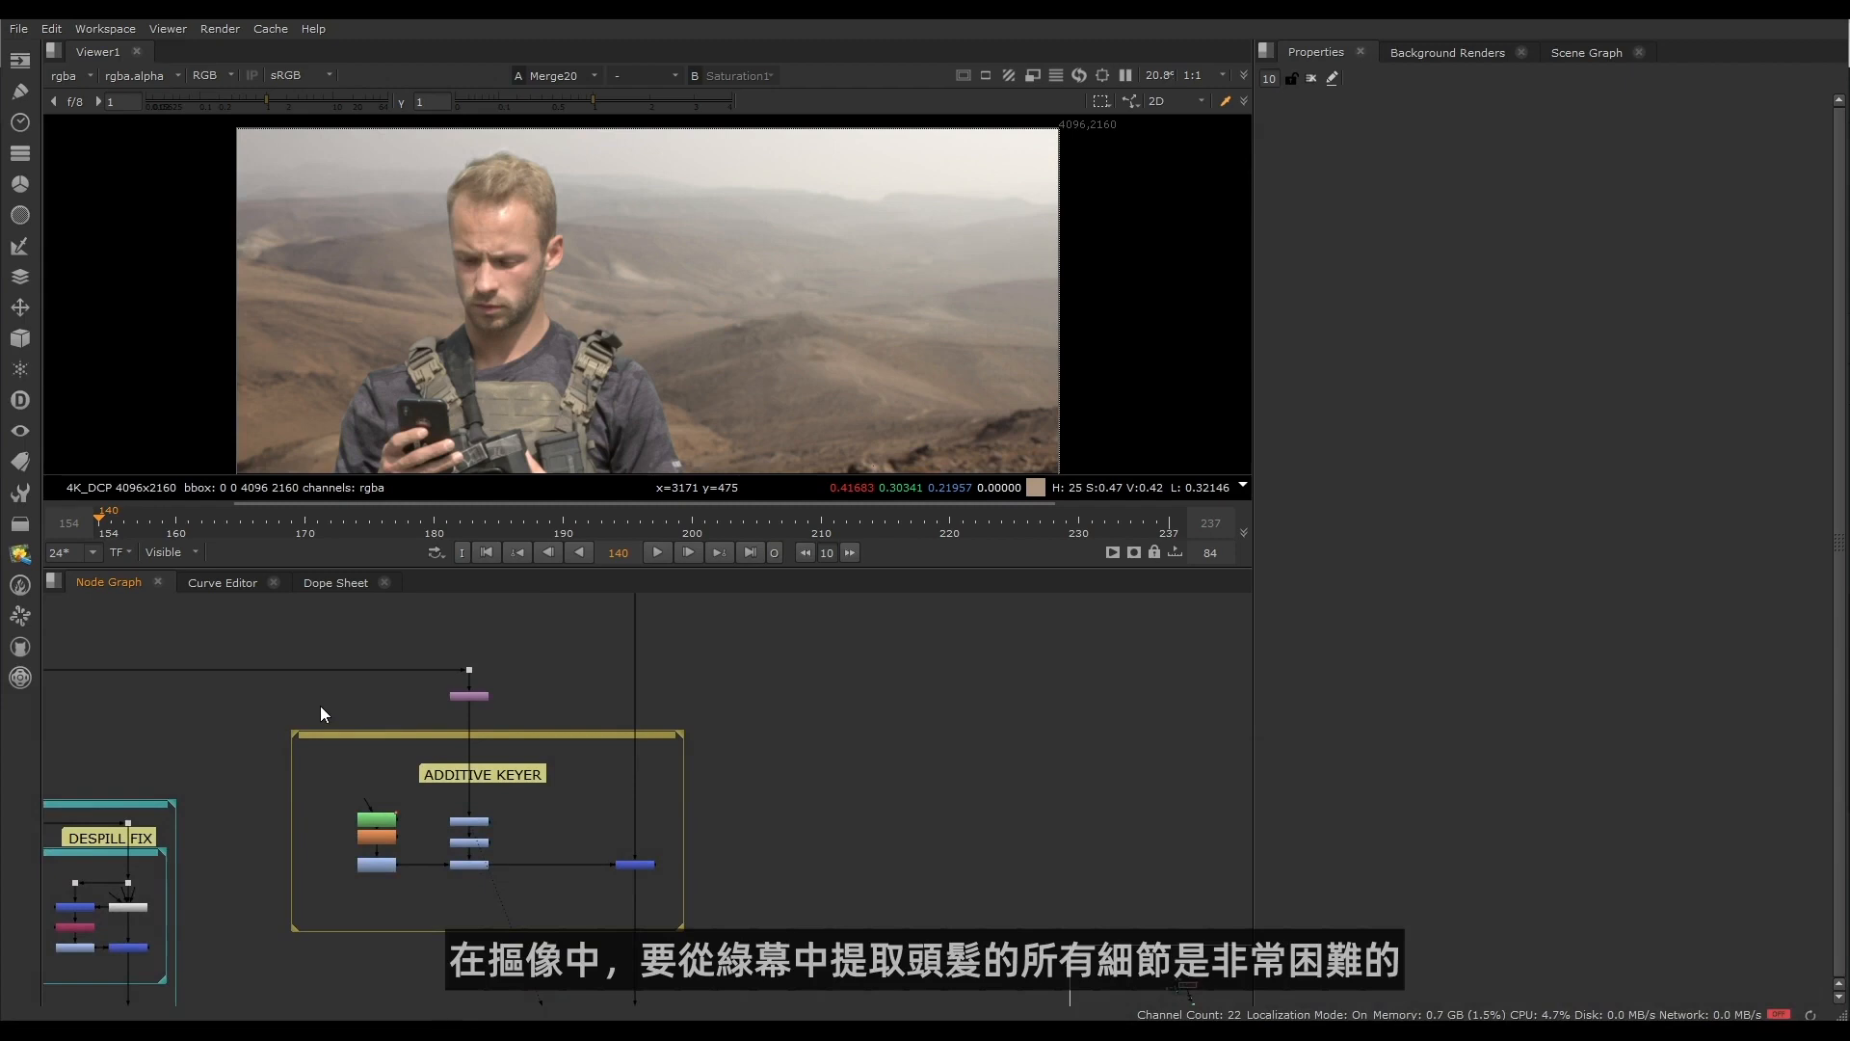
pyautogui.scroll(-3, 740, 901)
pyautogui.moveTo(737, 891); pyautogui.dragTo(730, 843, button='middle')
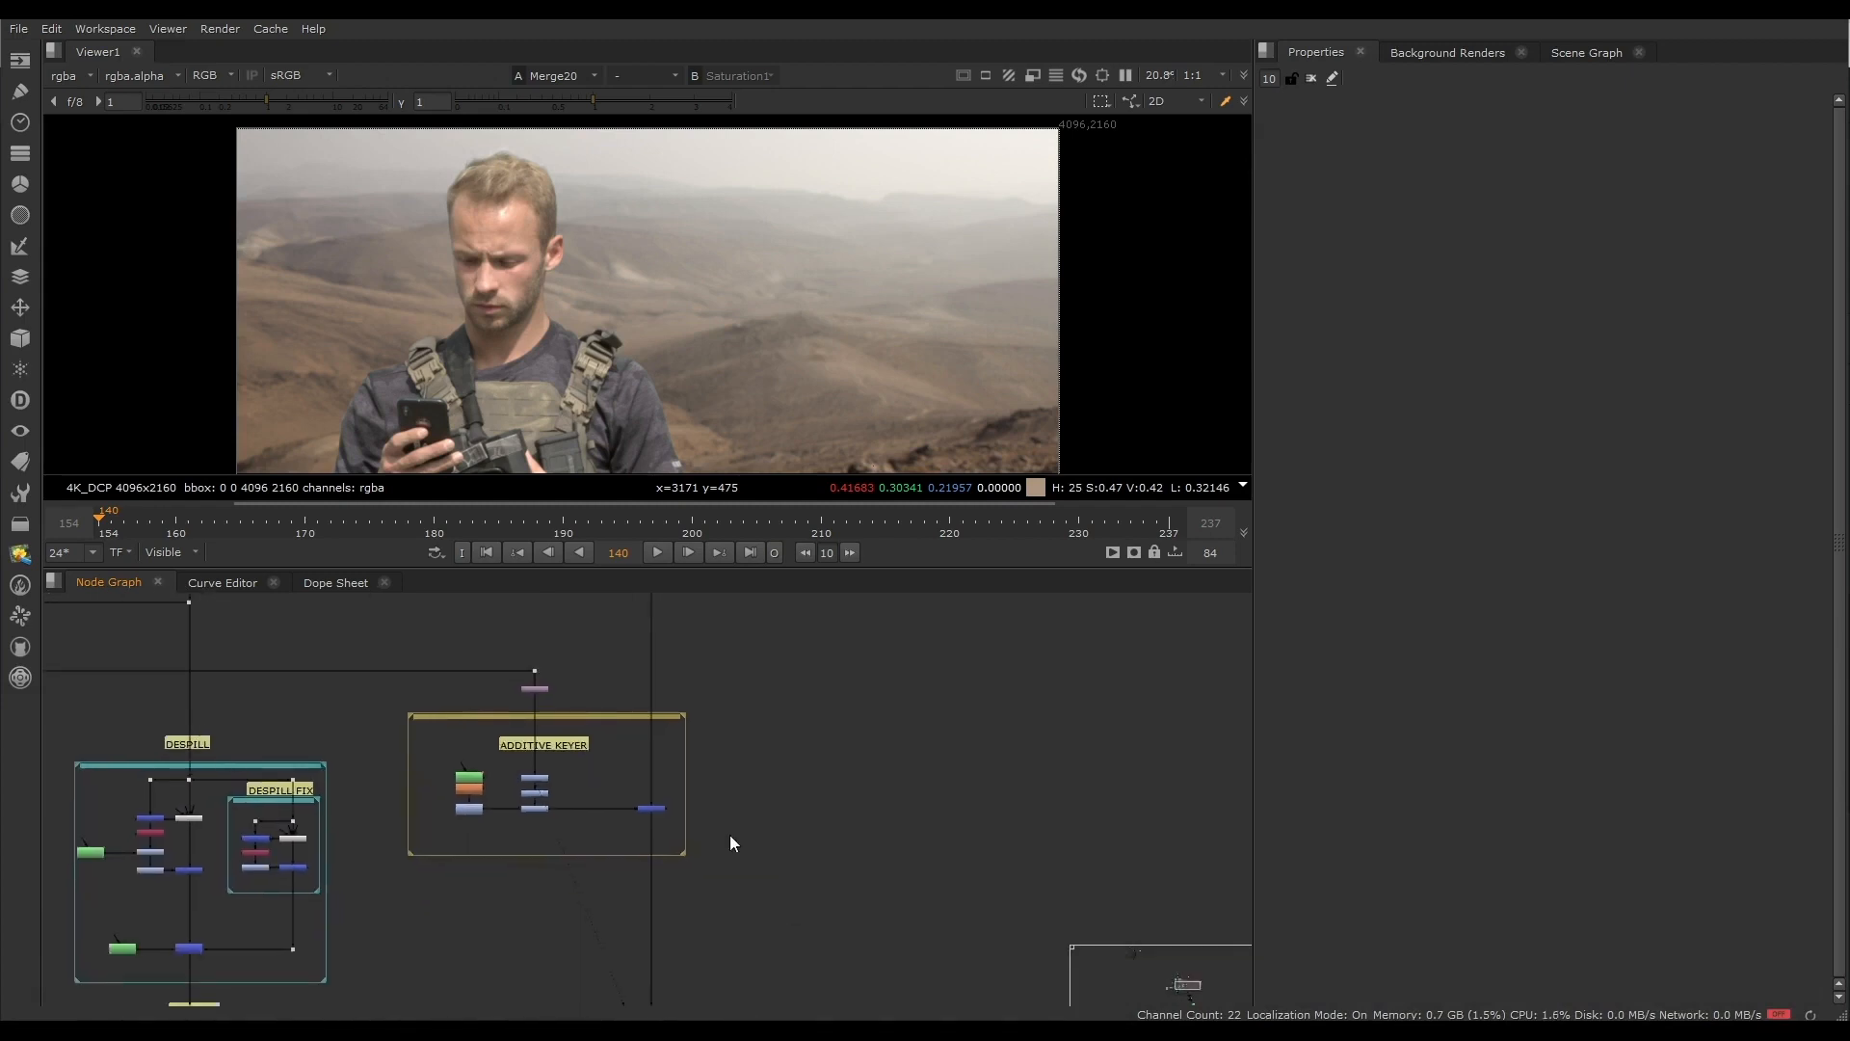
pyautogui.scroll(4, 634, 796)
pyautogui.moveTo(594, 756); pyautogui.dragTo(857, 891)
pyautogui.press('1')
pyautogui.click(873, 893)
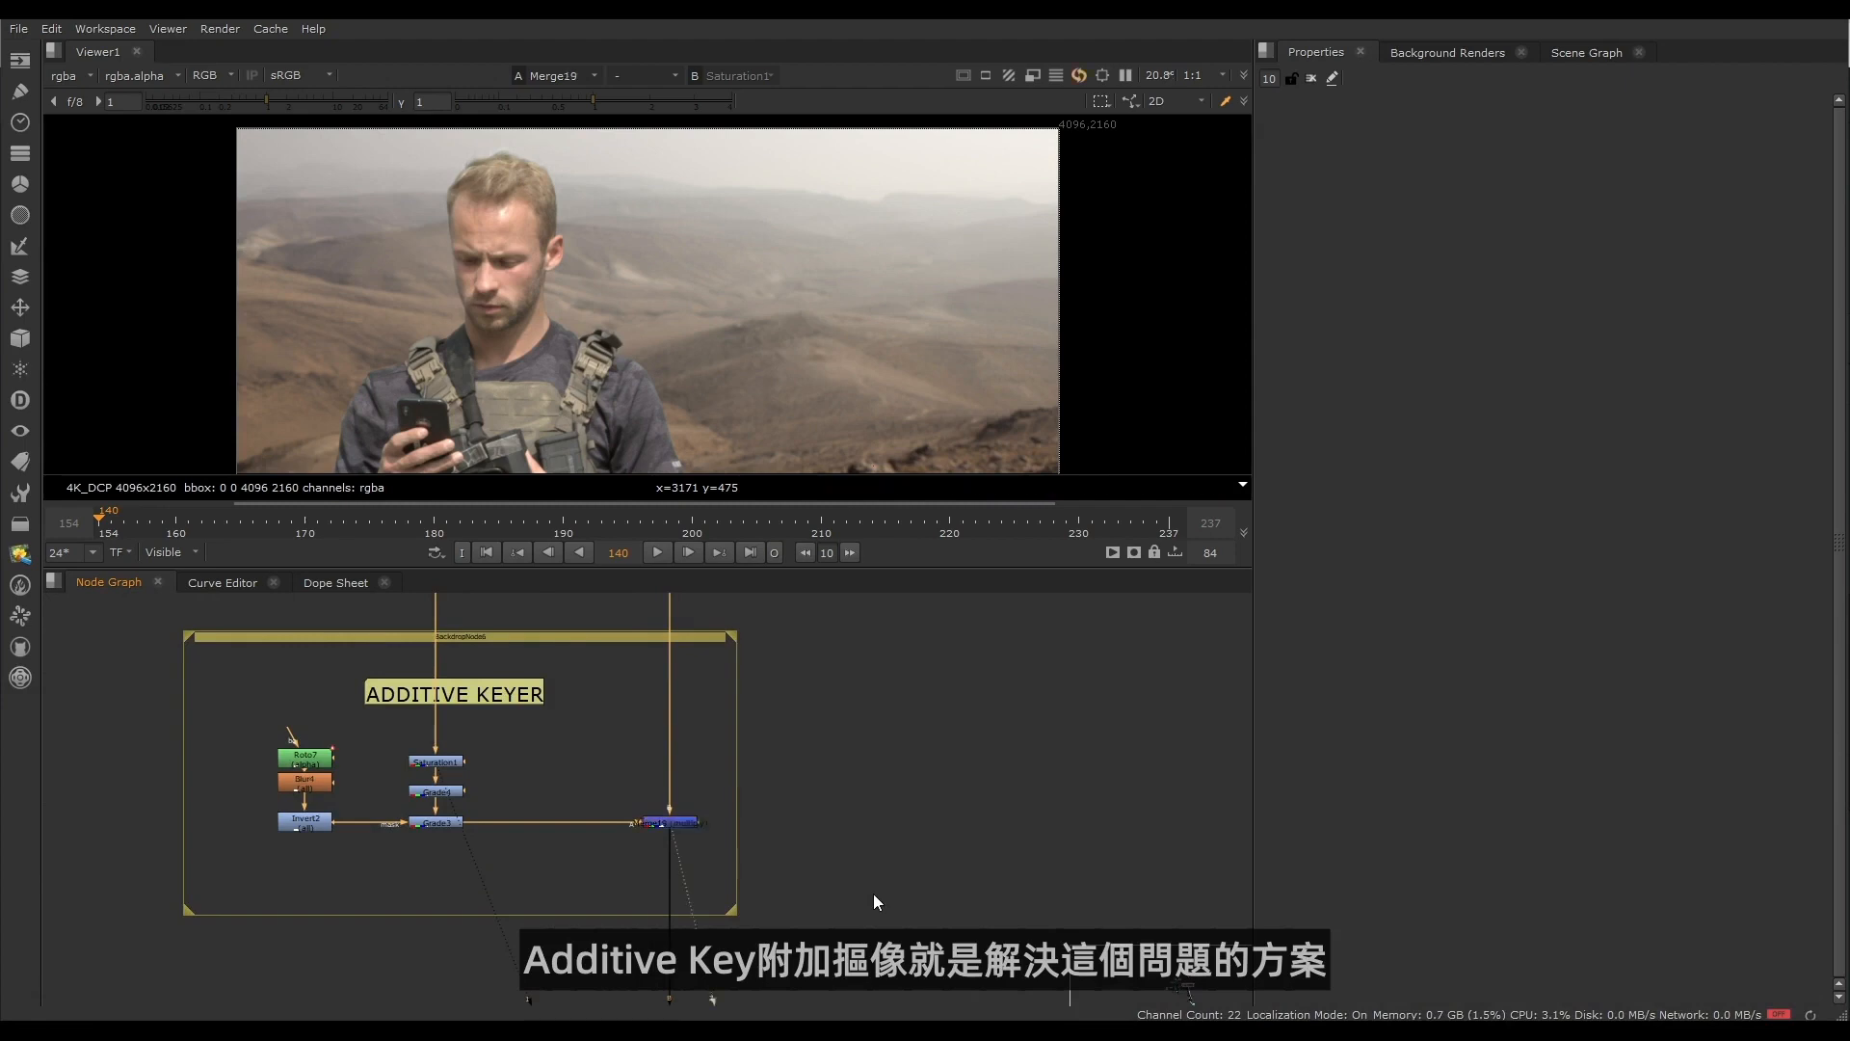
pyautogui.scroll(3, 529, 181)
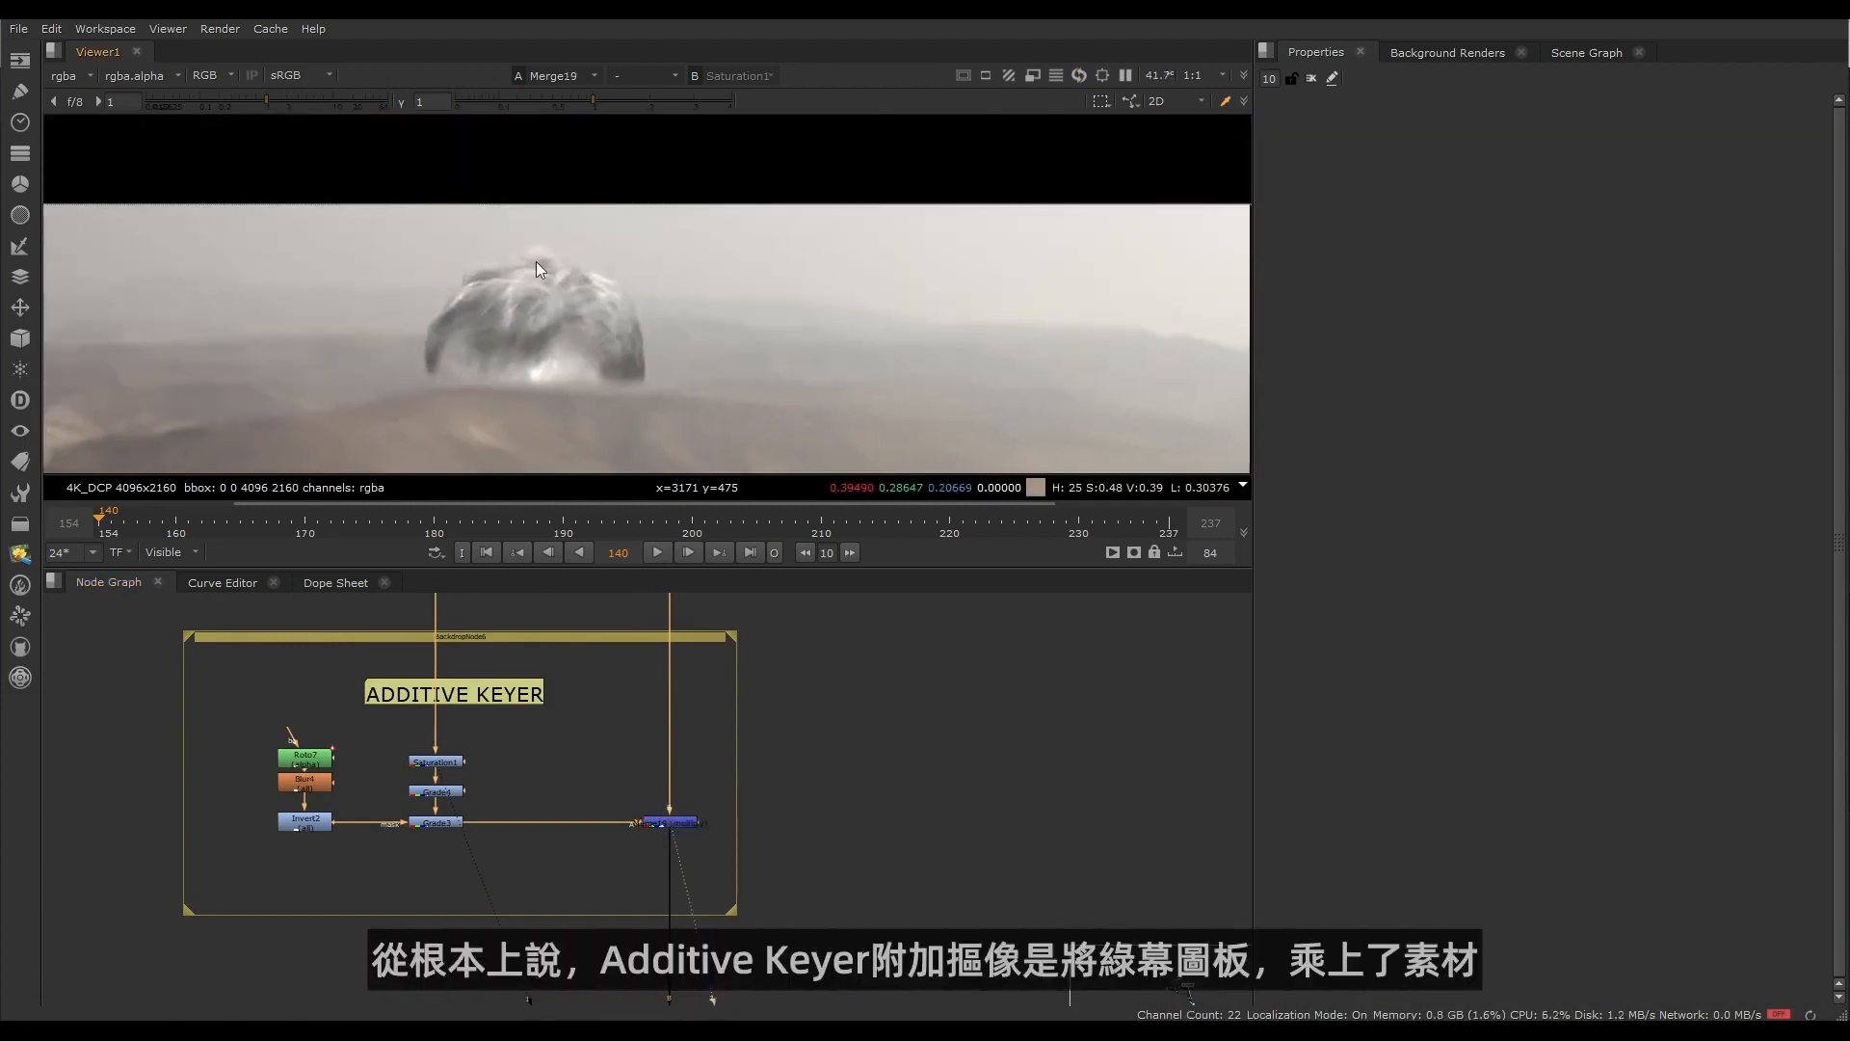
pyautogui.scroll(-2, 536, 262)
pyautogui.scroll(-4, 229, 684)
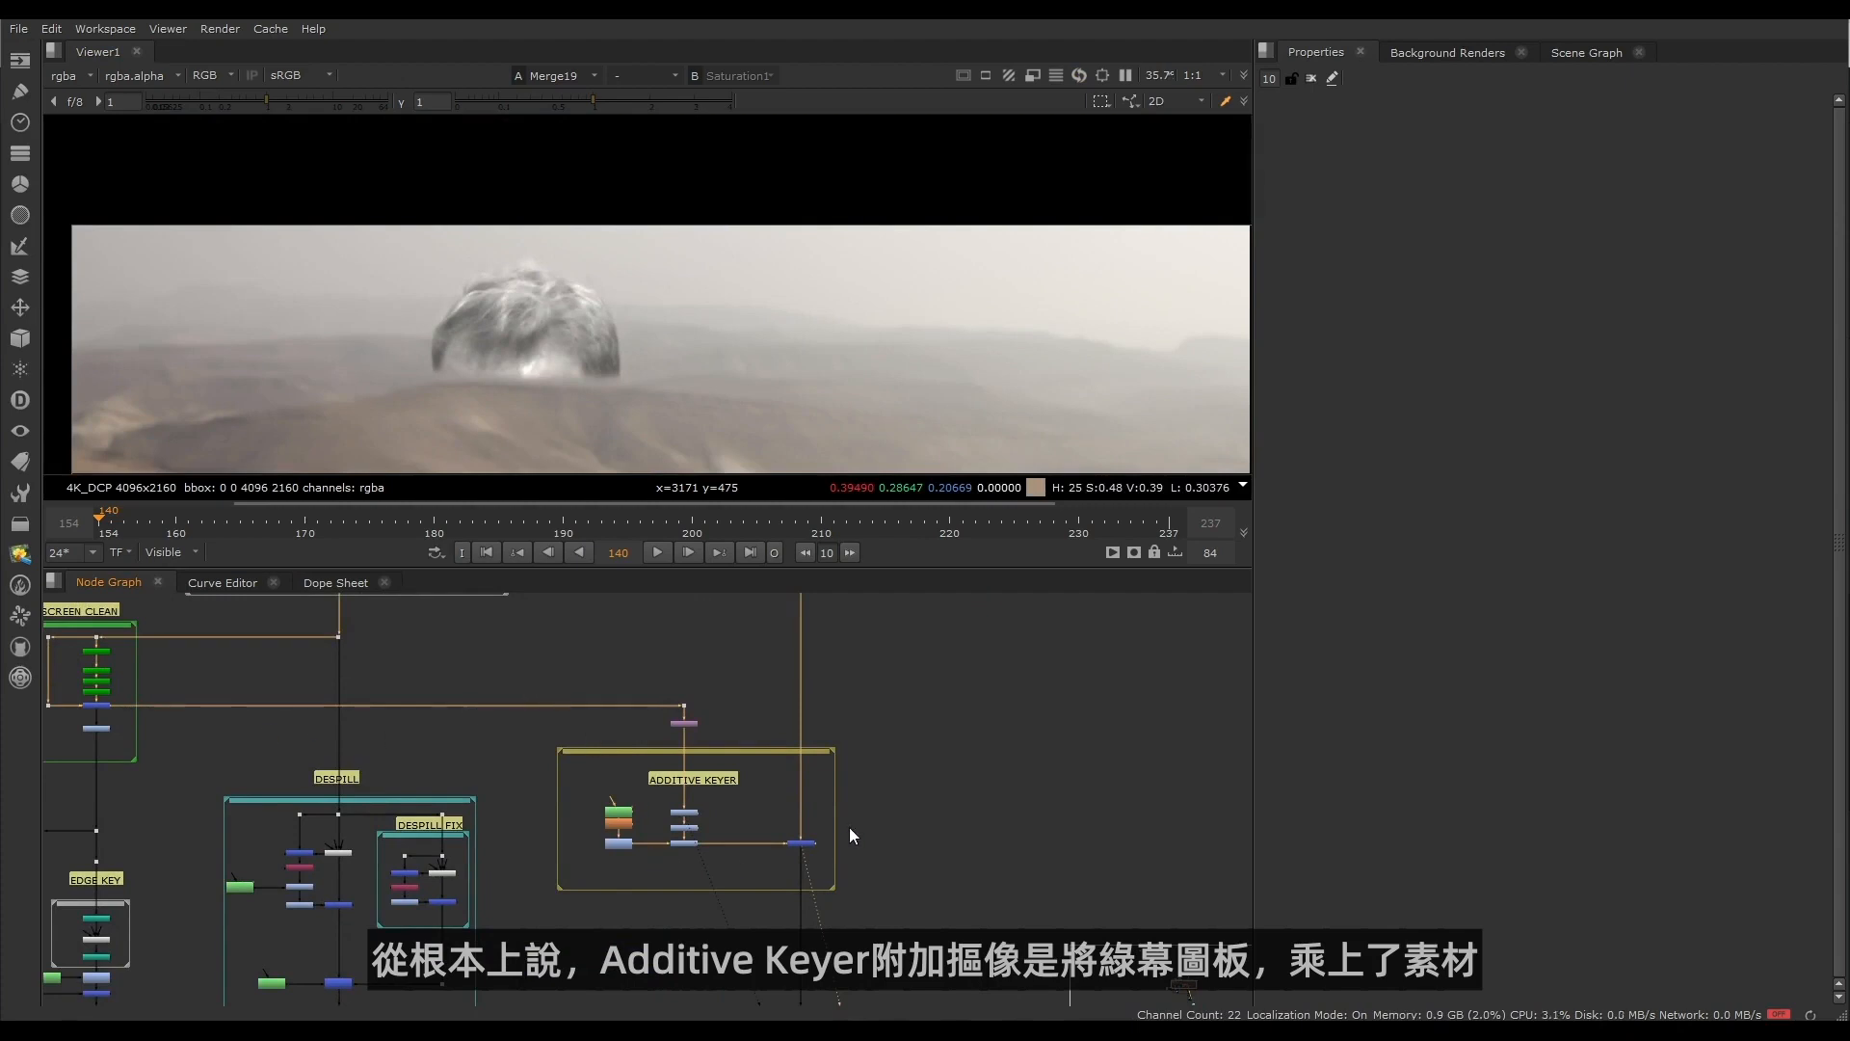
pyautogui.scroll(4, 702, 761)
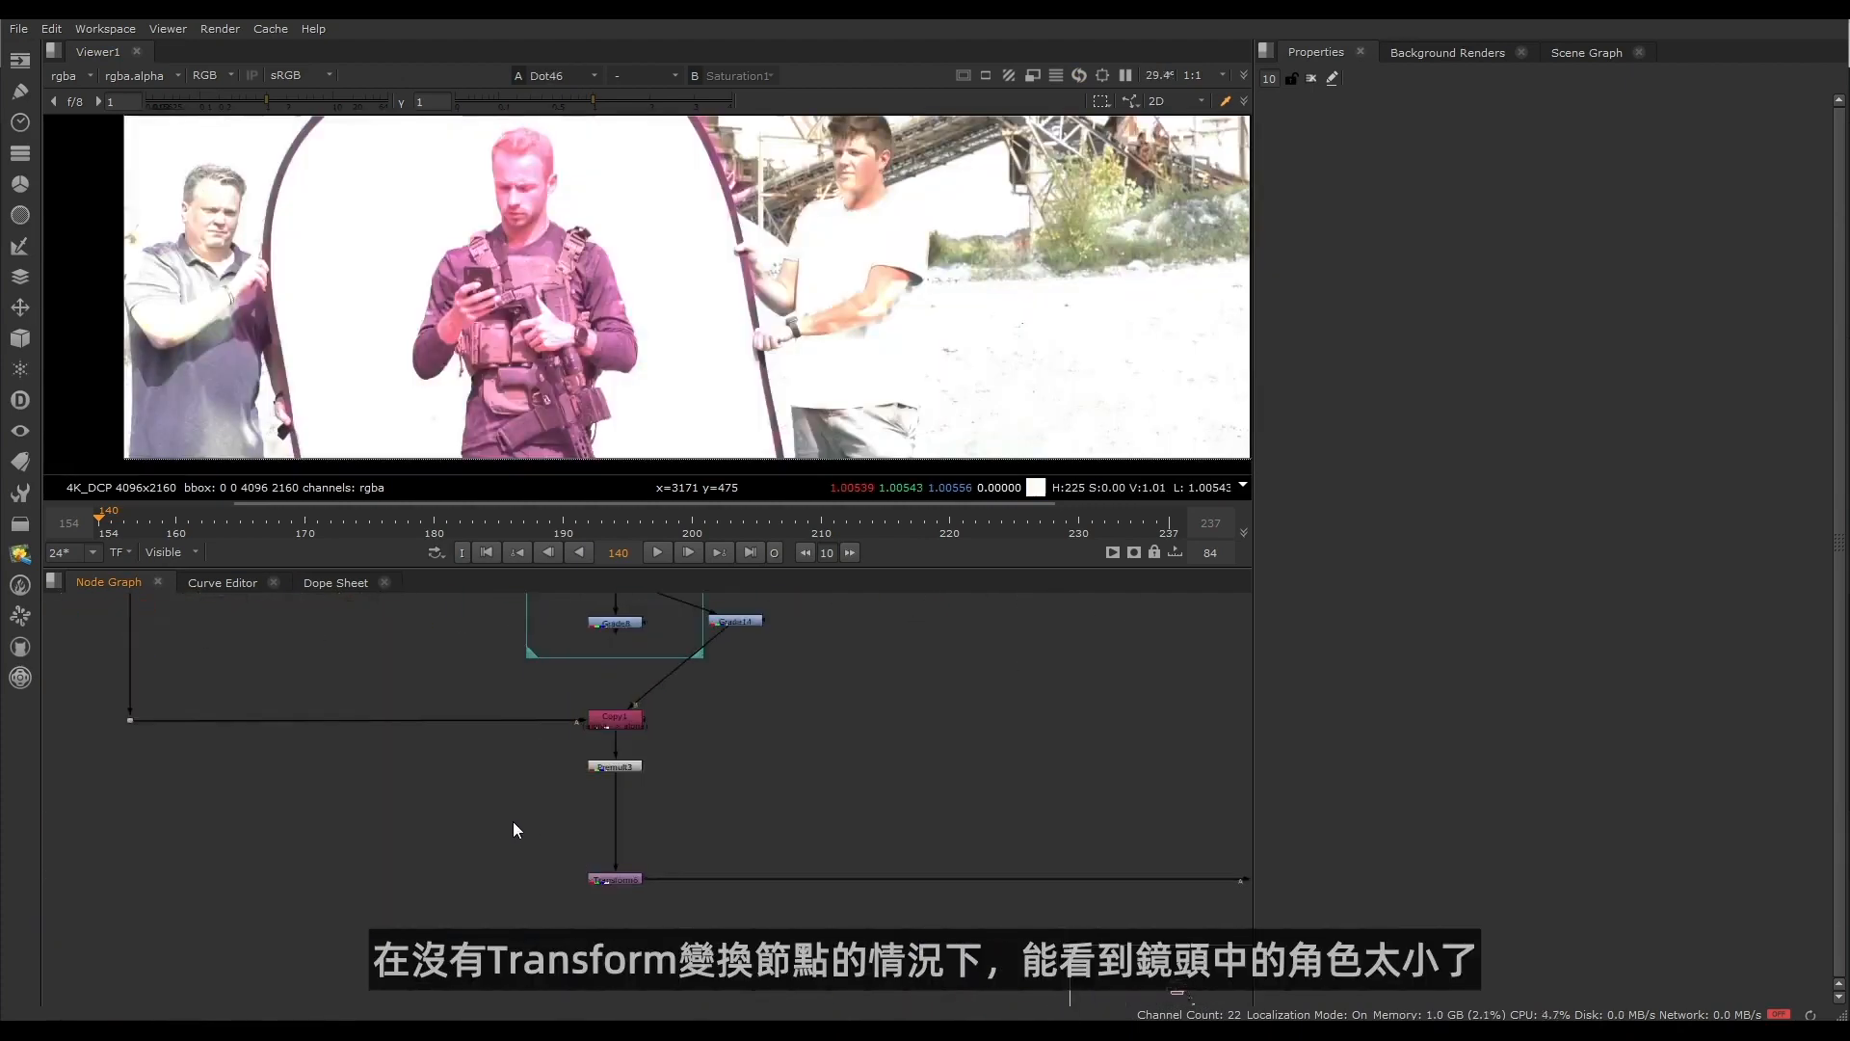
# Step: Display the Merge20 composite and temporarily disable the character's Transform node to examine the size without it
pyautogui.moveTo(512, 821); pyautogui.dragTo(688, 922)
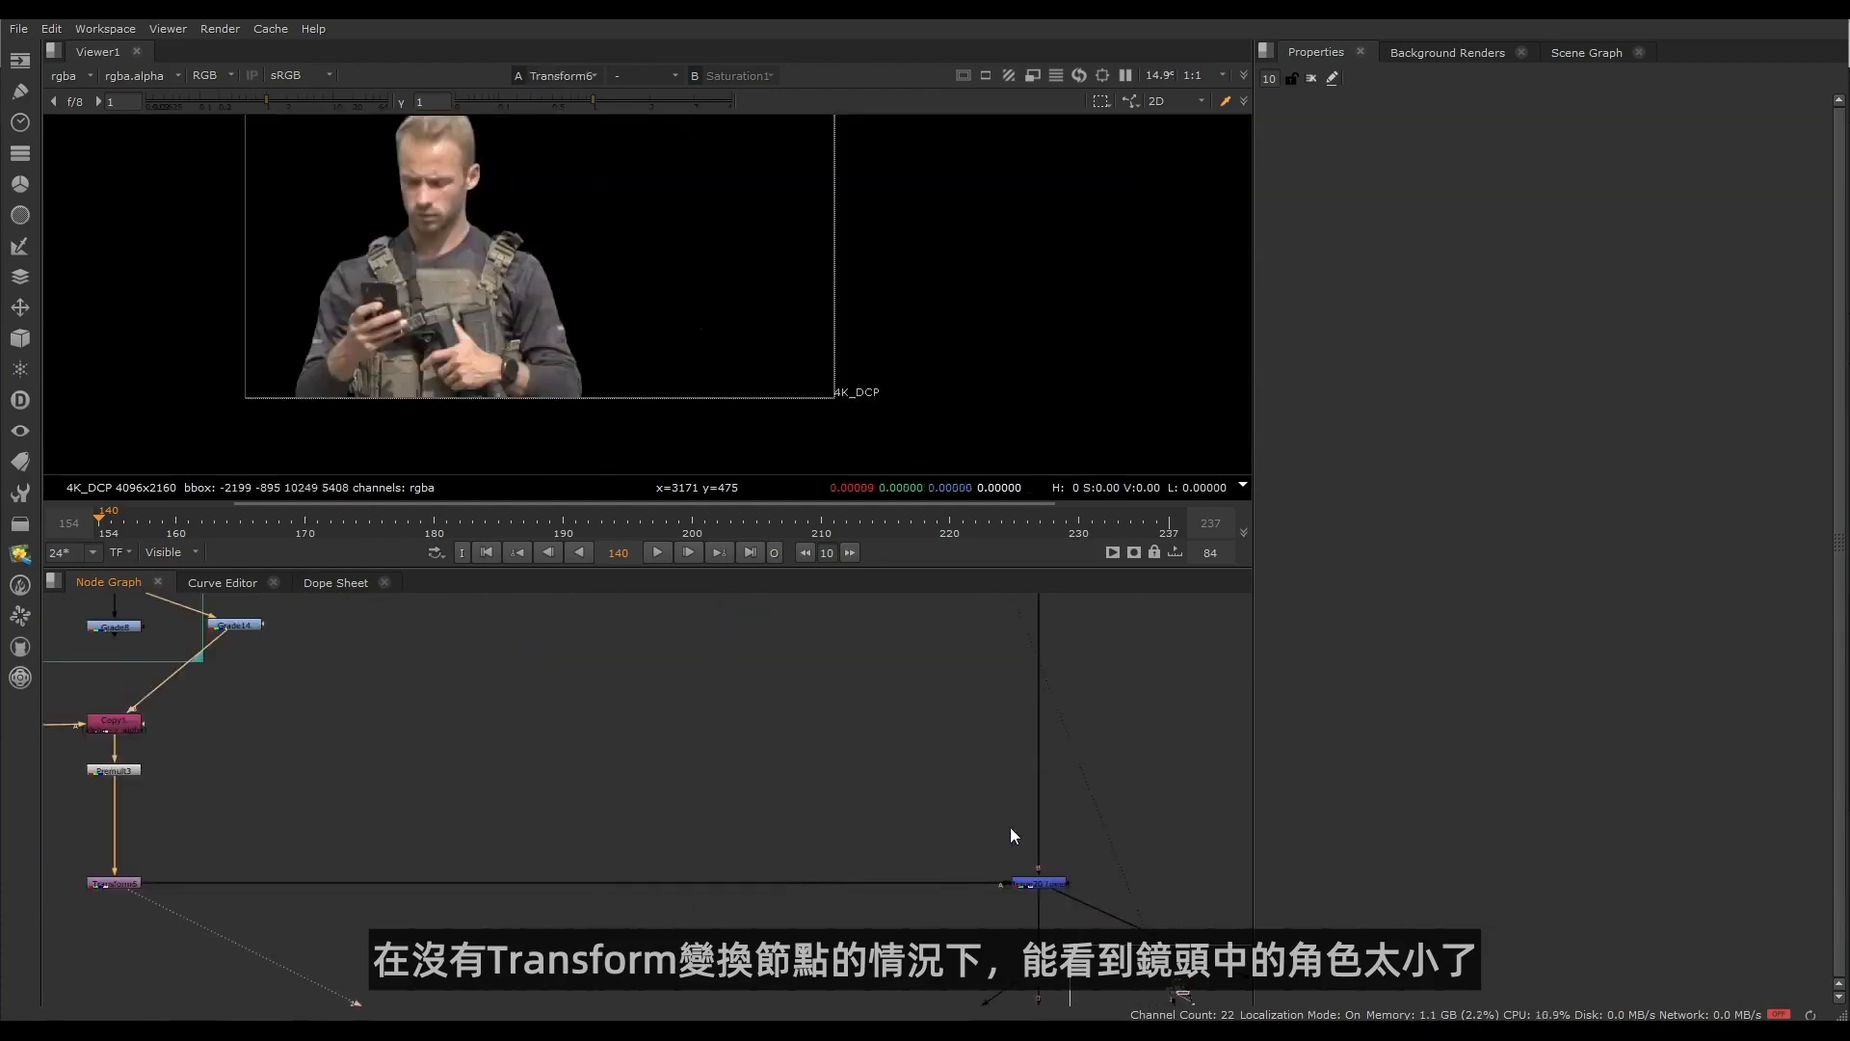
pyautogui.moveTo(942, 804); pyautogui.dragTo(1090, 914)
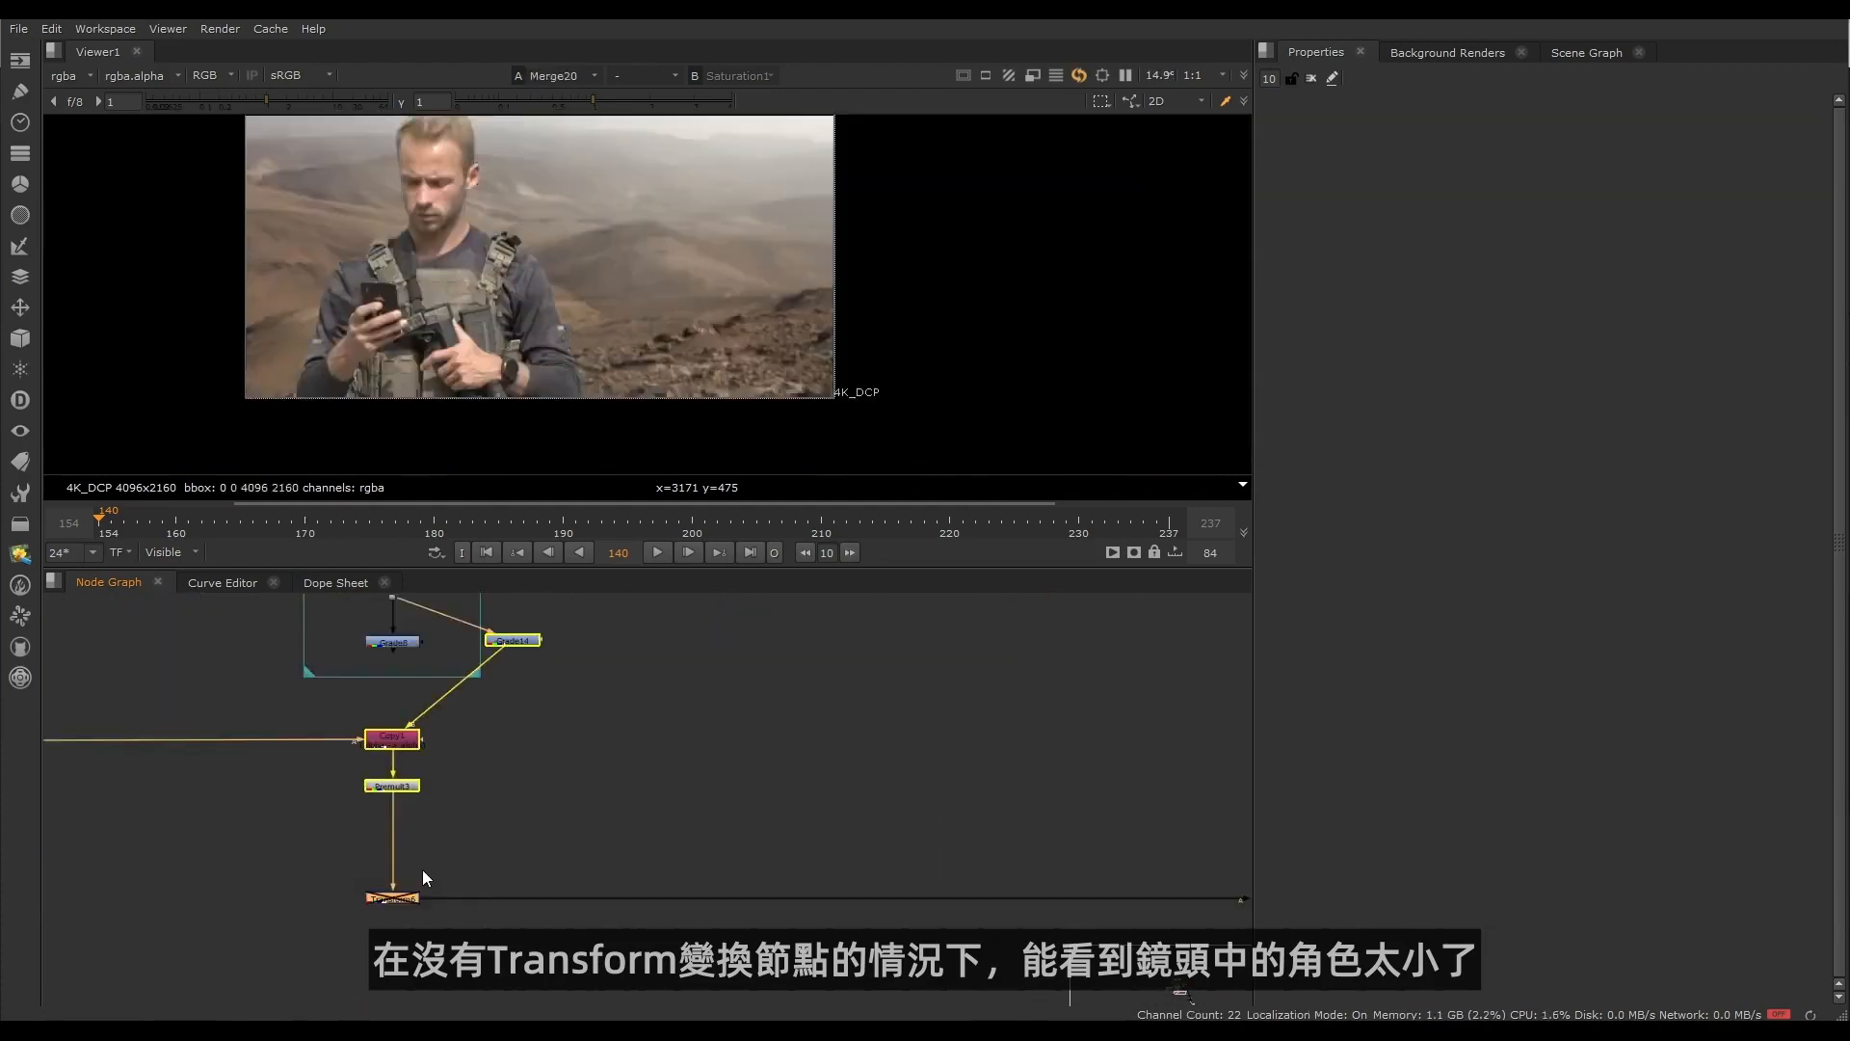
pyautogui.press('d')
pyautogui.scroll(2, 453, 318)
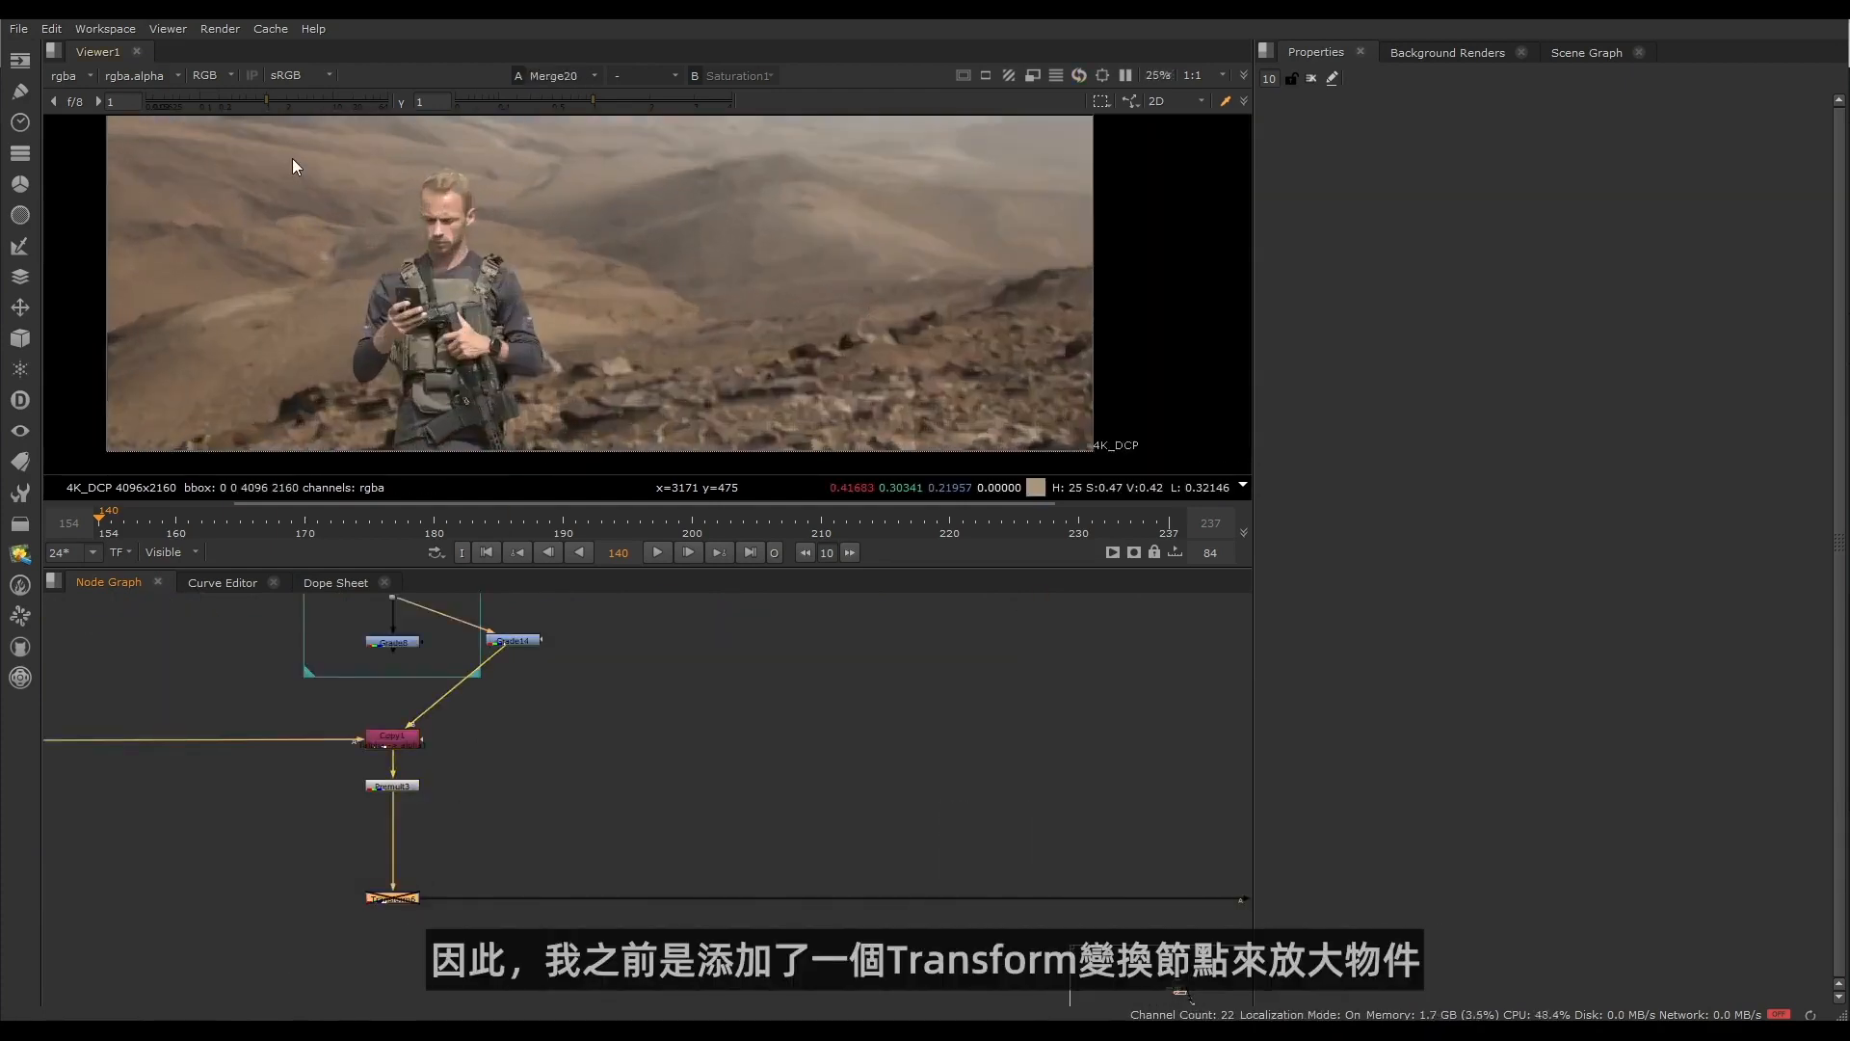
pyautogui.moveTo(289, 159); pyautogui.dragTo(593, 457)
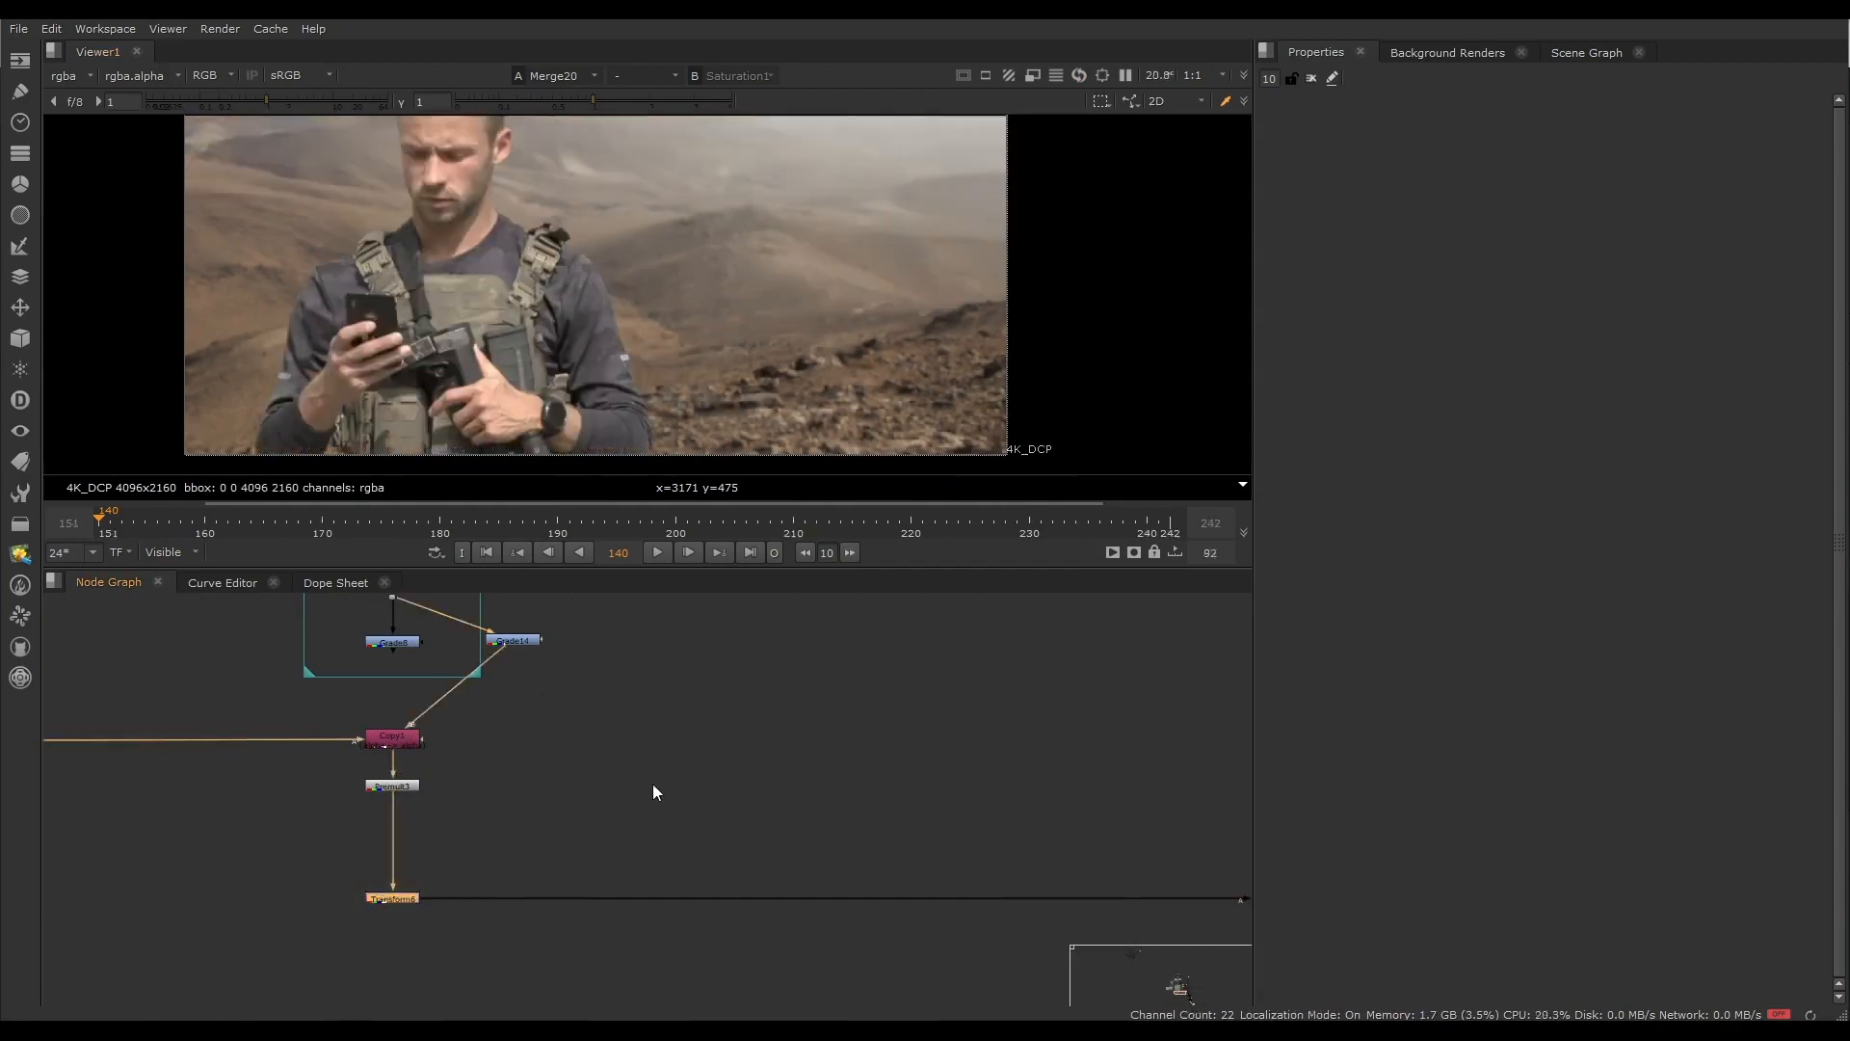
# Step: View the Transform1 output above the Additive Keyer and add a Saturation node below it with saturation 0
pyautogui.scroll(-3, 652, 784)
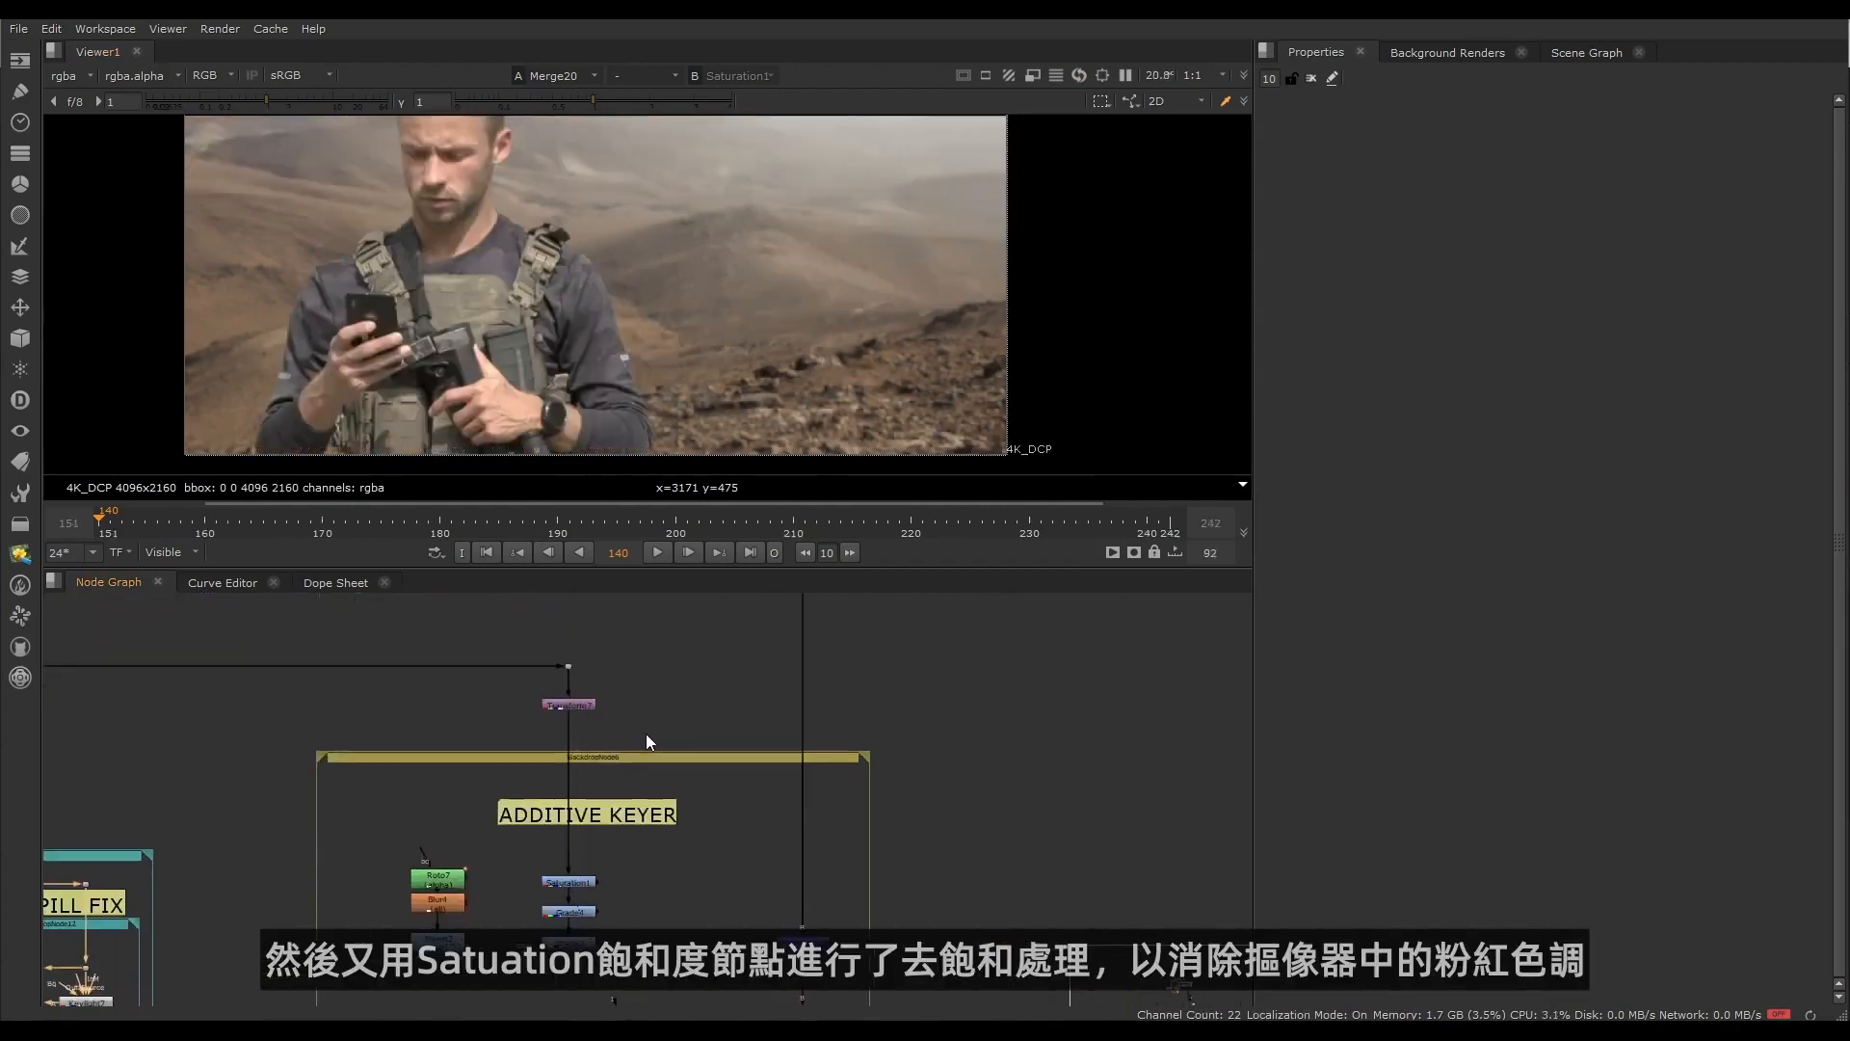
pyautogui.click(578, 634)
pyautogui.press('1')
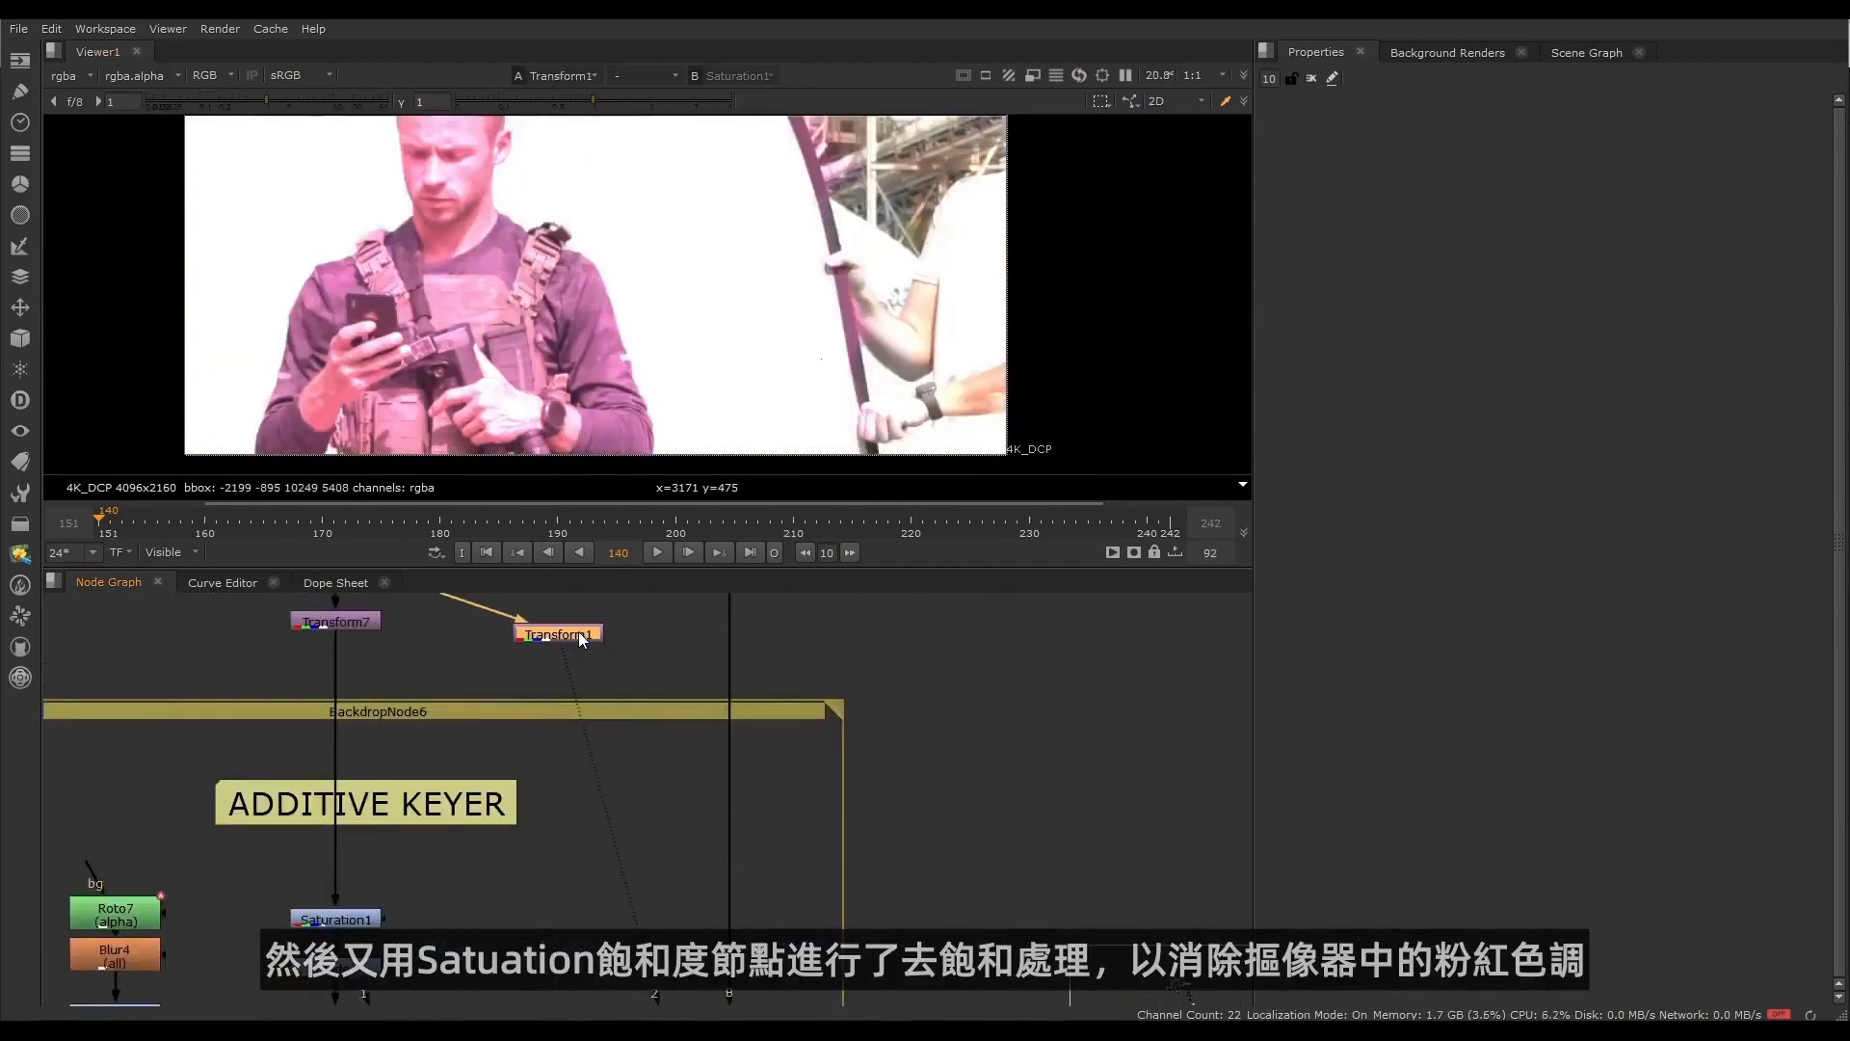
pyautogui.press('Tab')
pyautogui.write('saturatio')
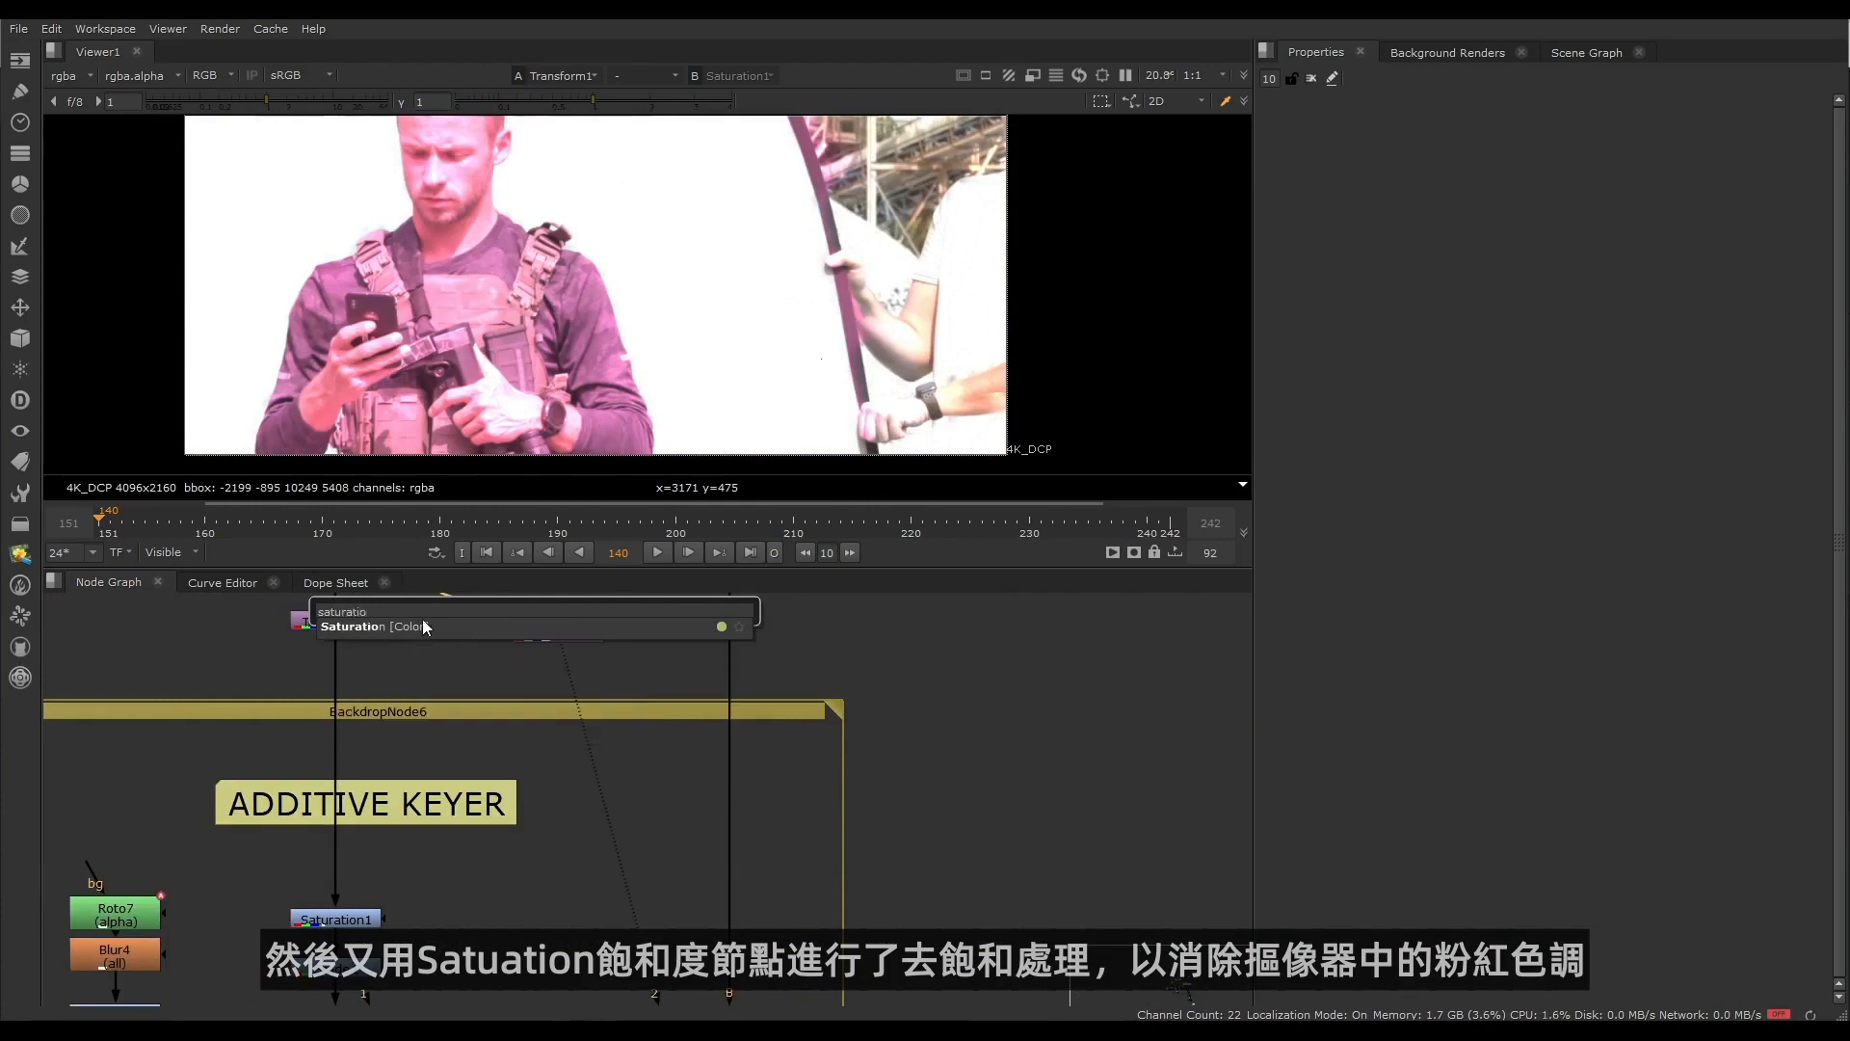
pyautogui.click(423, 624)
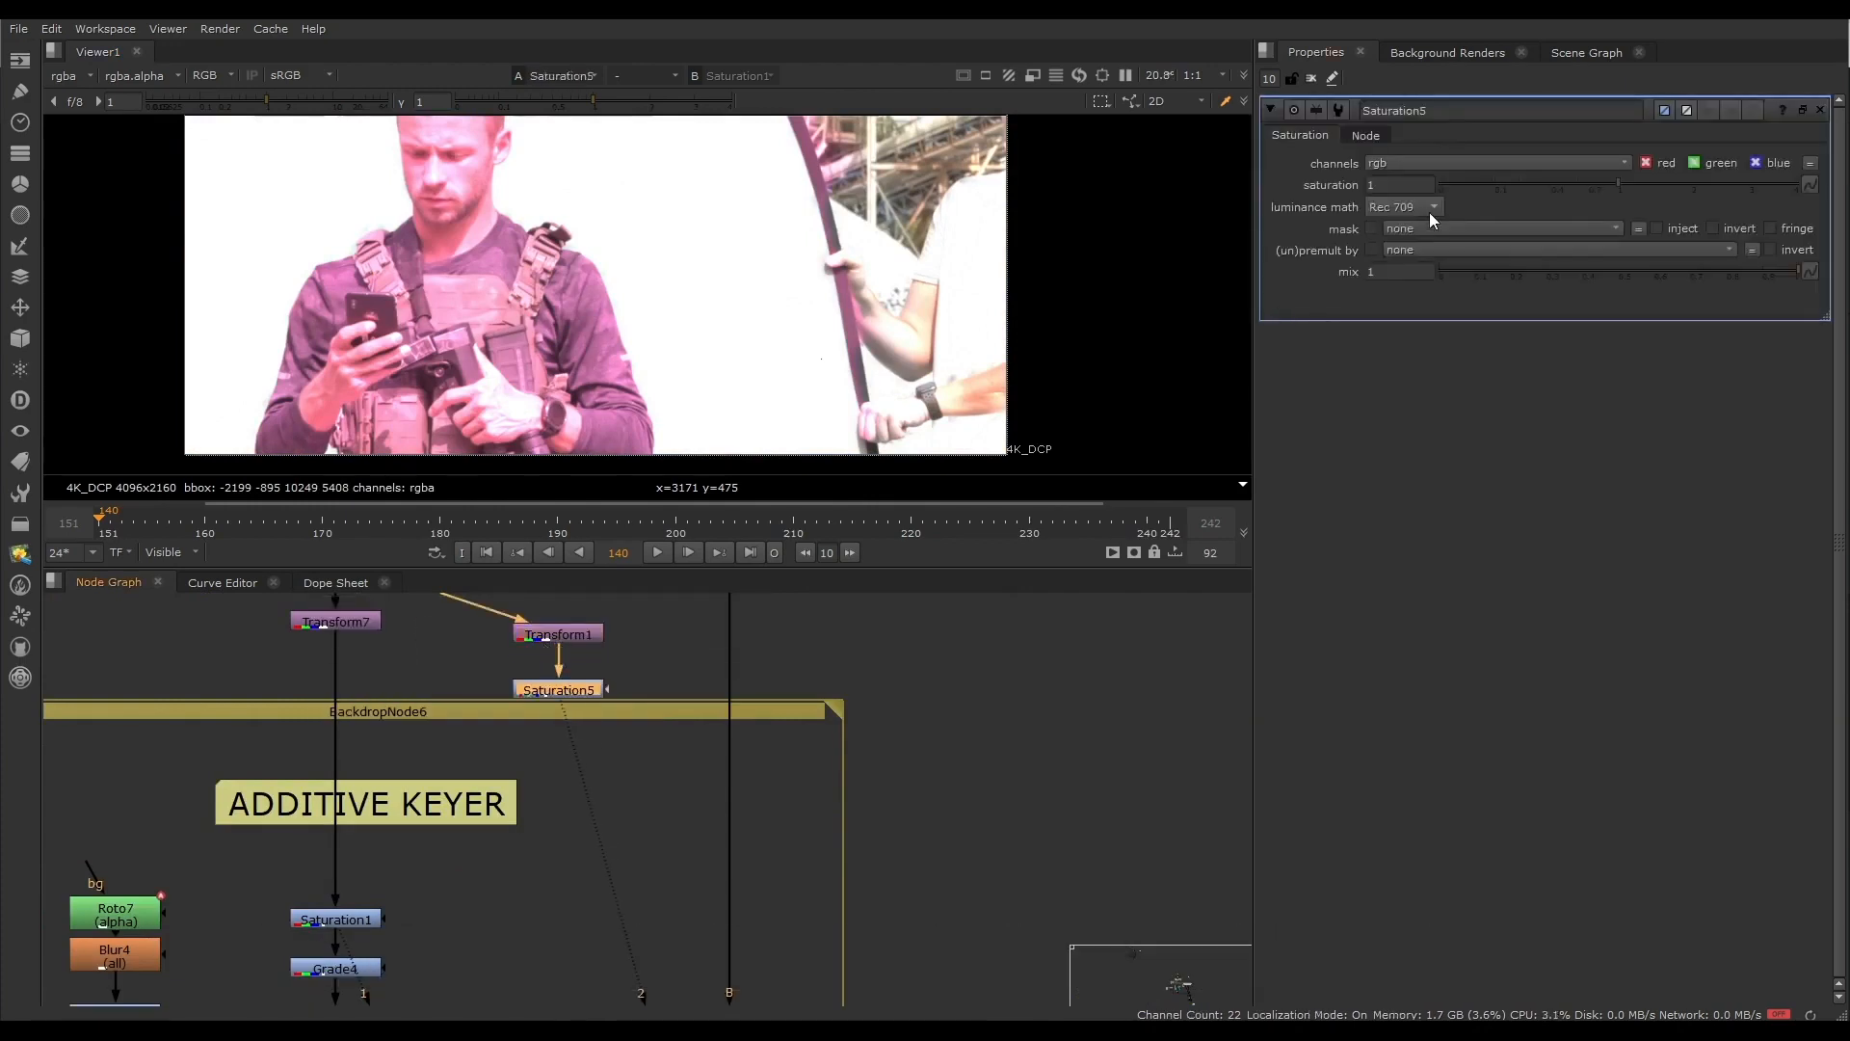
pyautogui.moveTo(1470, 185); pyautogui.dragTo(1326, 198)
# Step: Add a Grade node a short distance below the new Saturation node and try out its lift on the hair
pyautogui.scroll(1, 581, 684)
pyautogui.moveTo(580, 684); pyautogui.dragTo(611, 744, button='middle')
pyautogui.press('g')
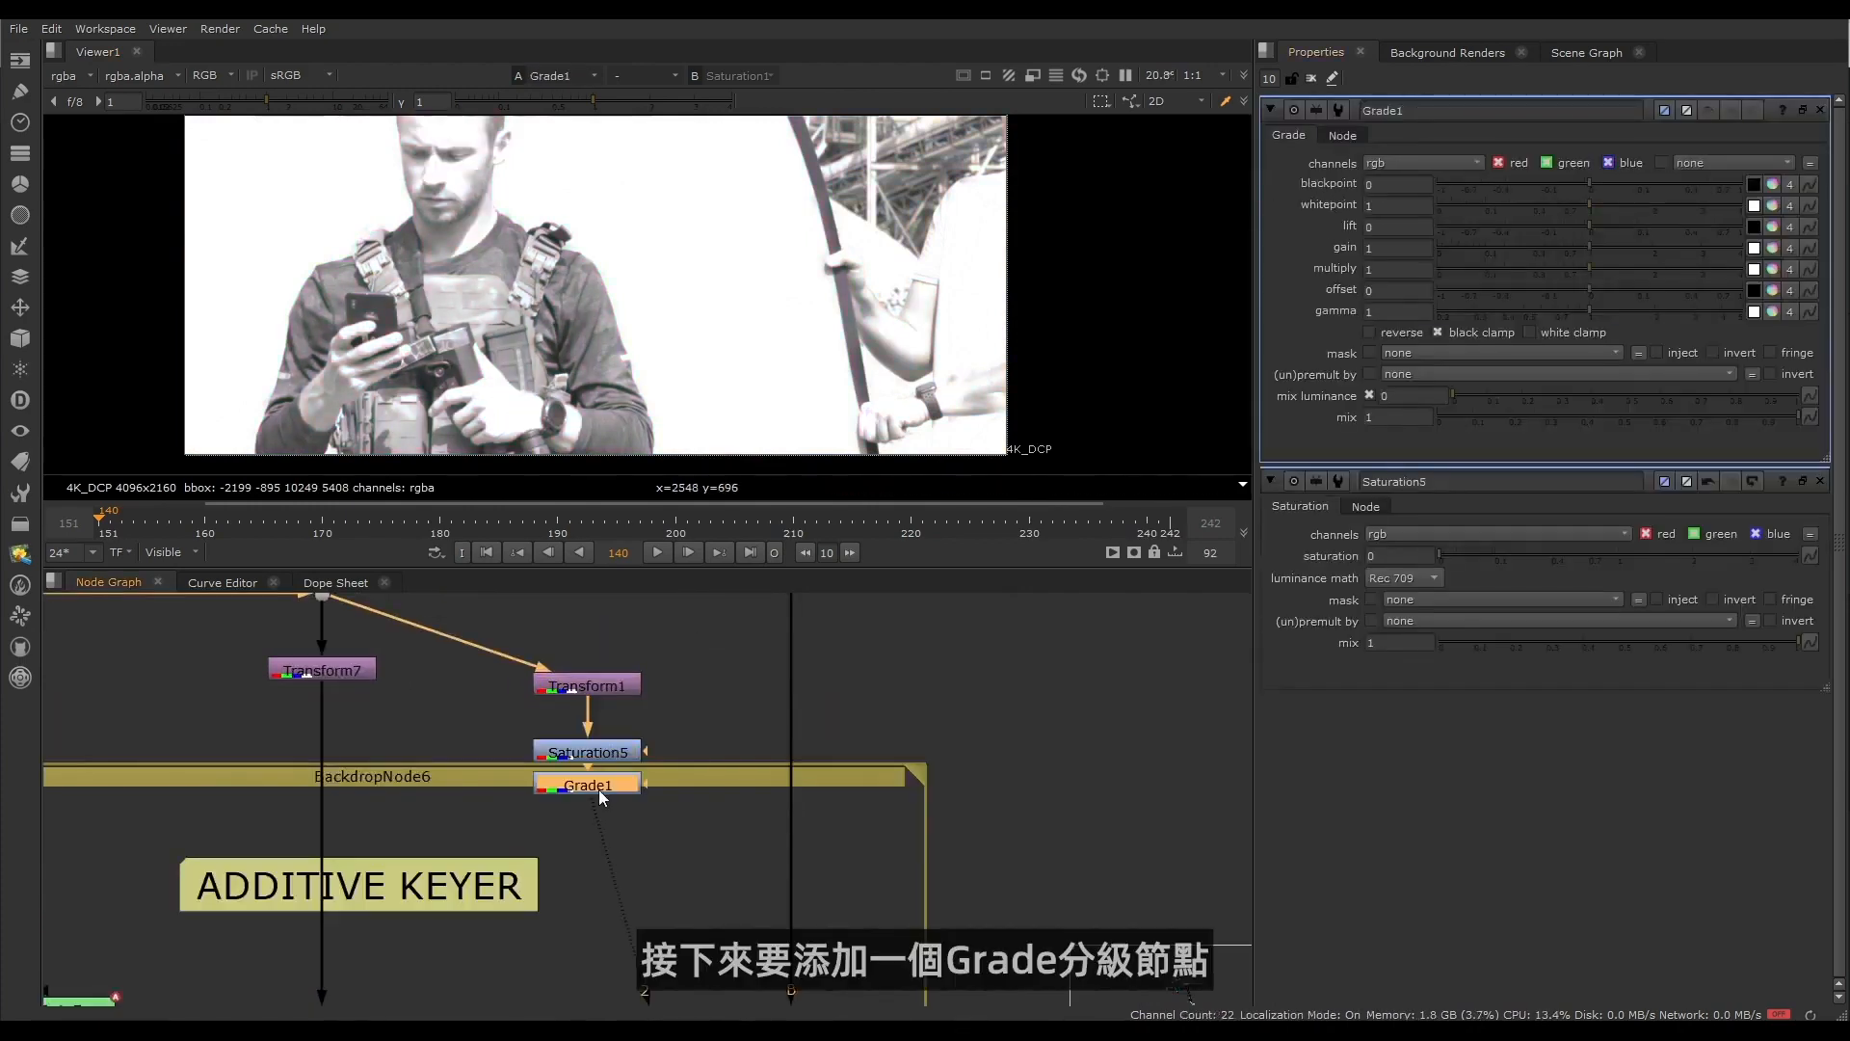
pyautogui.moveTo(598, 787); pyautogui.dragTo(593, 873)
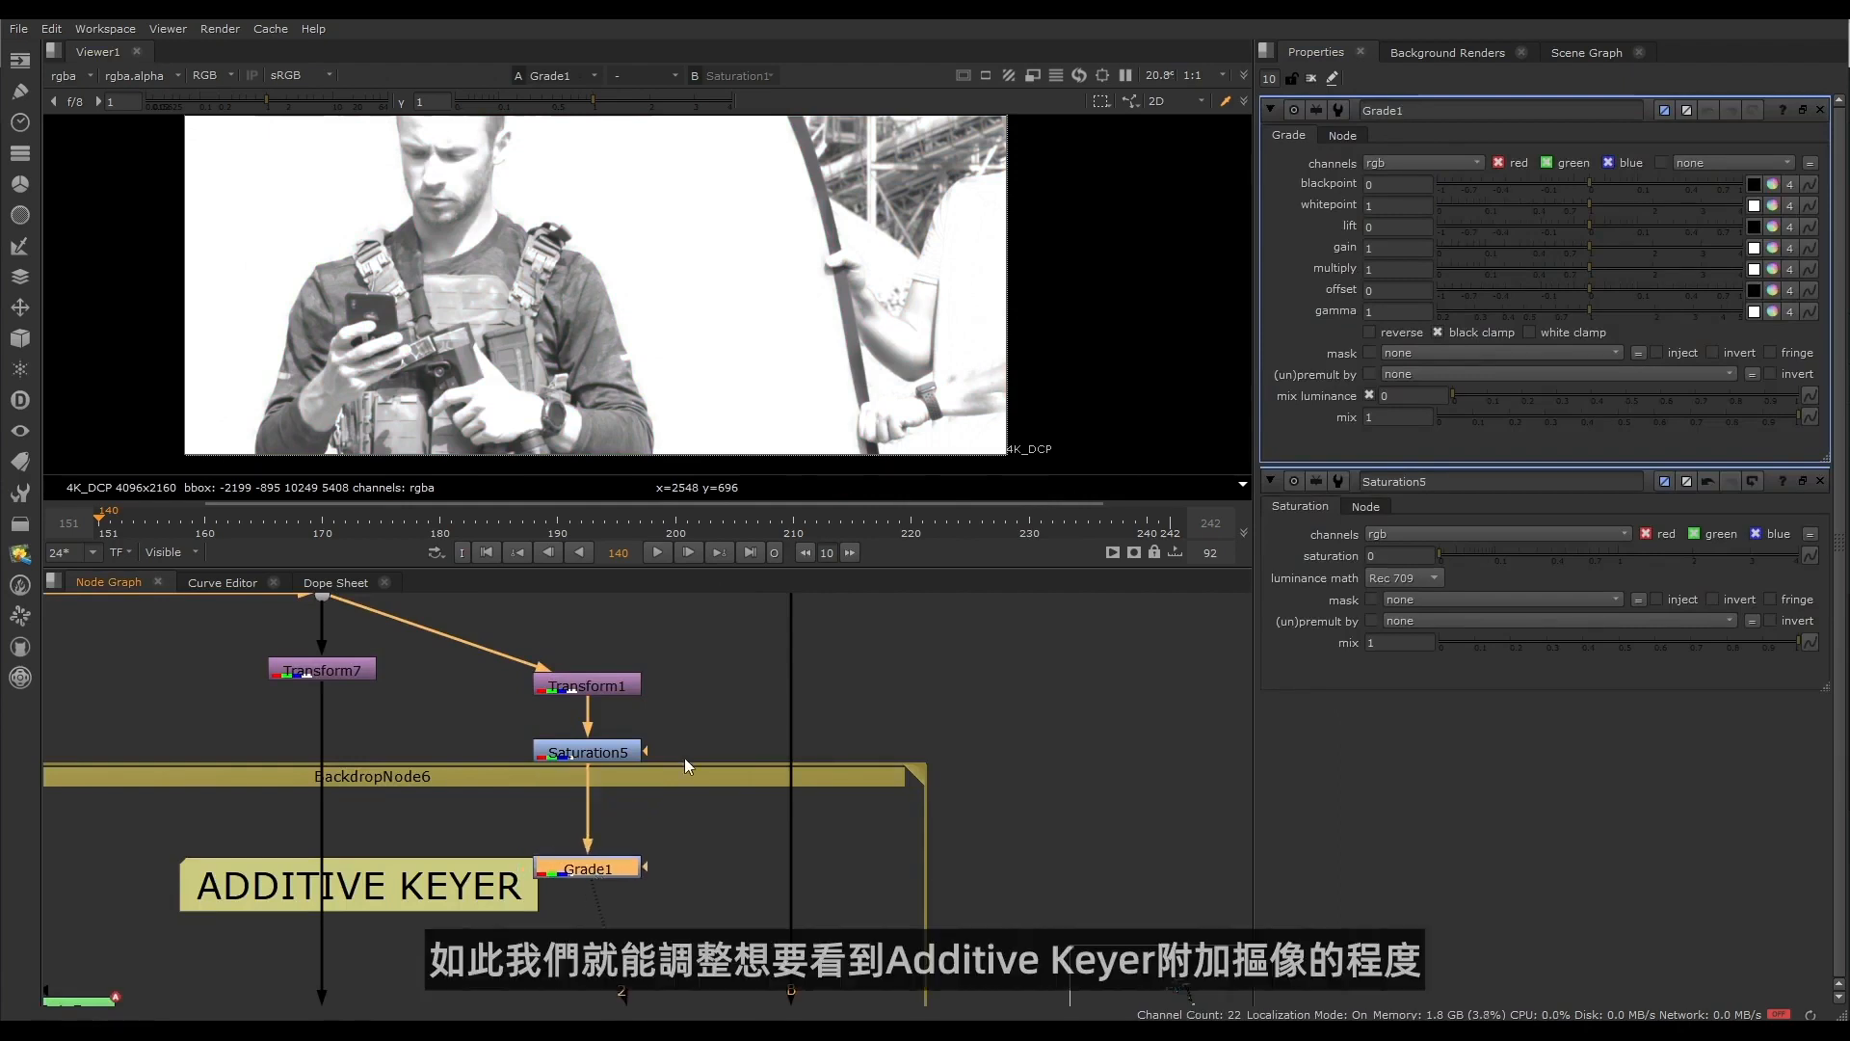
pyautogui.moveTo(1723, 220); pyautogui.dragTo(1581, 240)
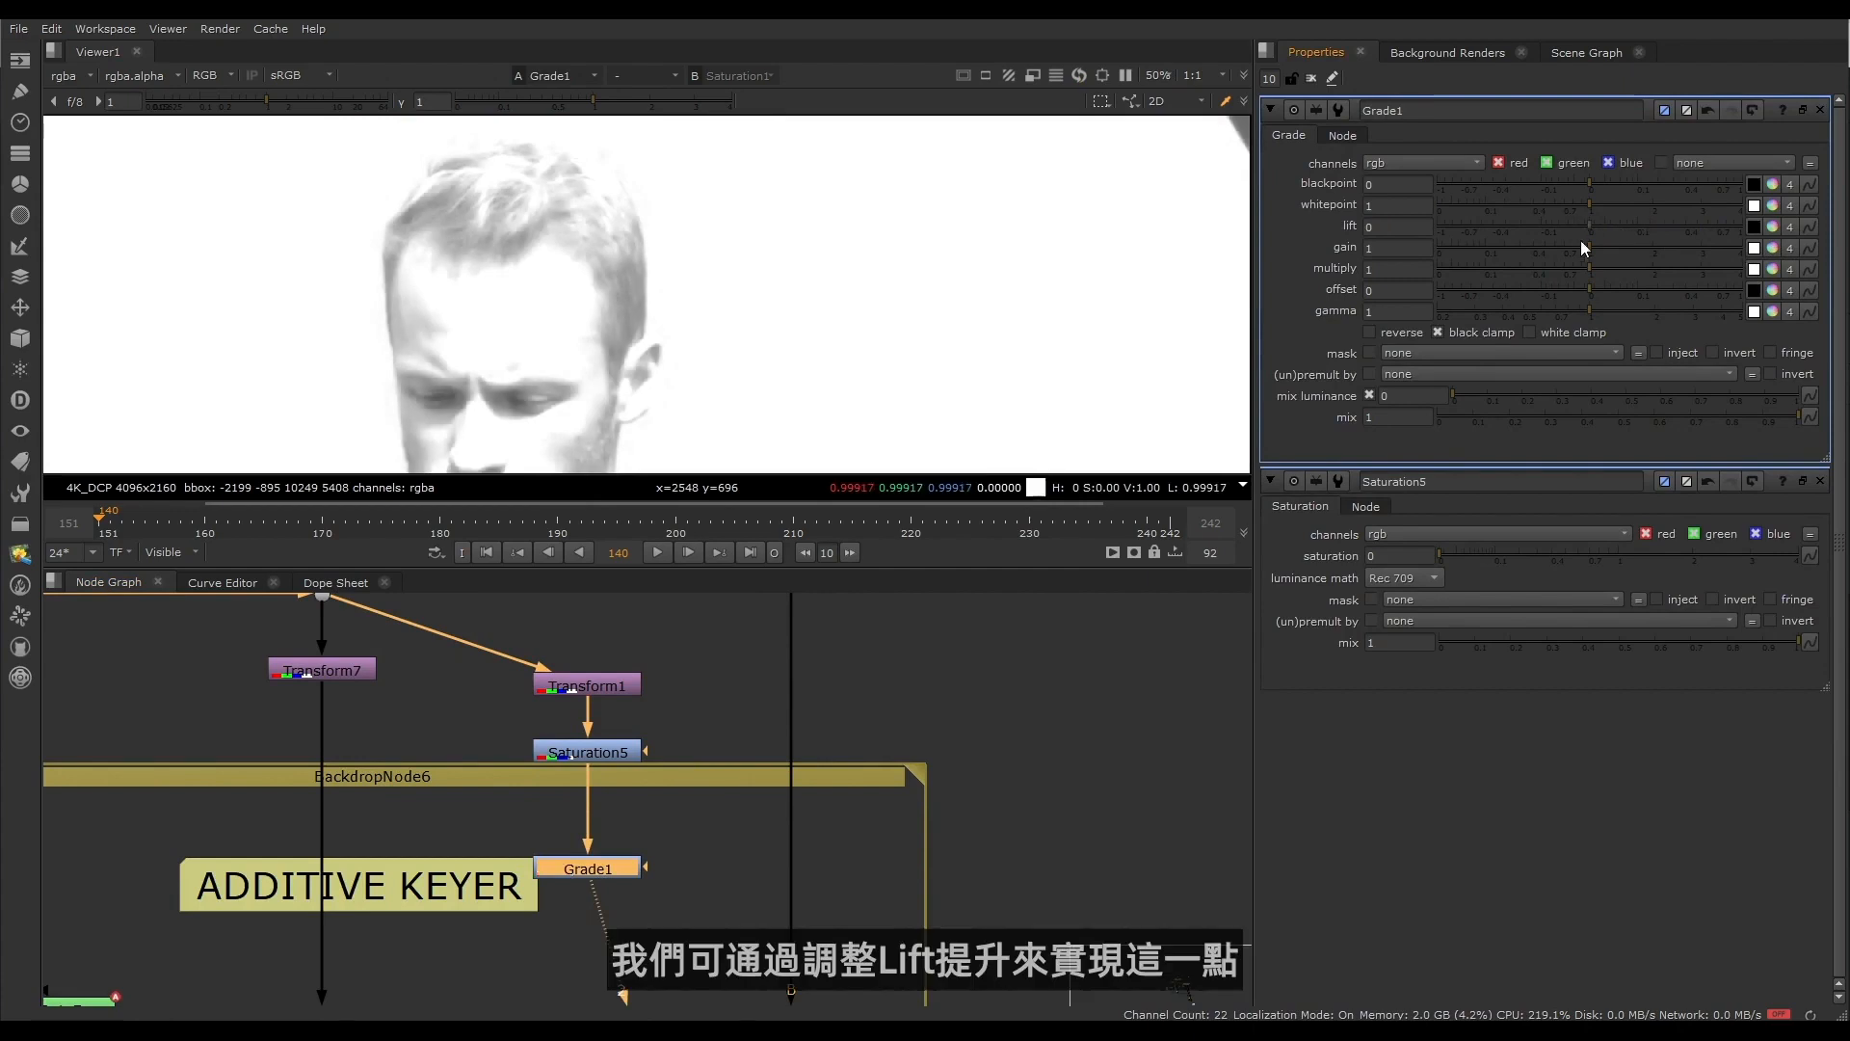
# Step: Add a Merge node on the background branch with Grade1 as its A input and set its operation to multiply
pyautogui.scroll(-3, 761, 779)
pyautogui.moveTo(787, 818); pyautogui.dragTo(738, 749, button='middle')
pyautogui.click(739, 751)
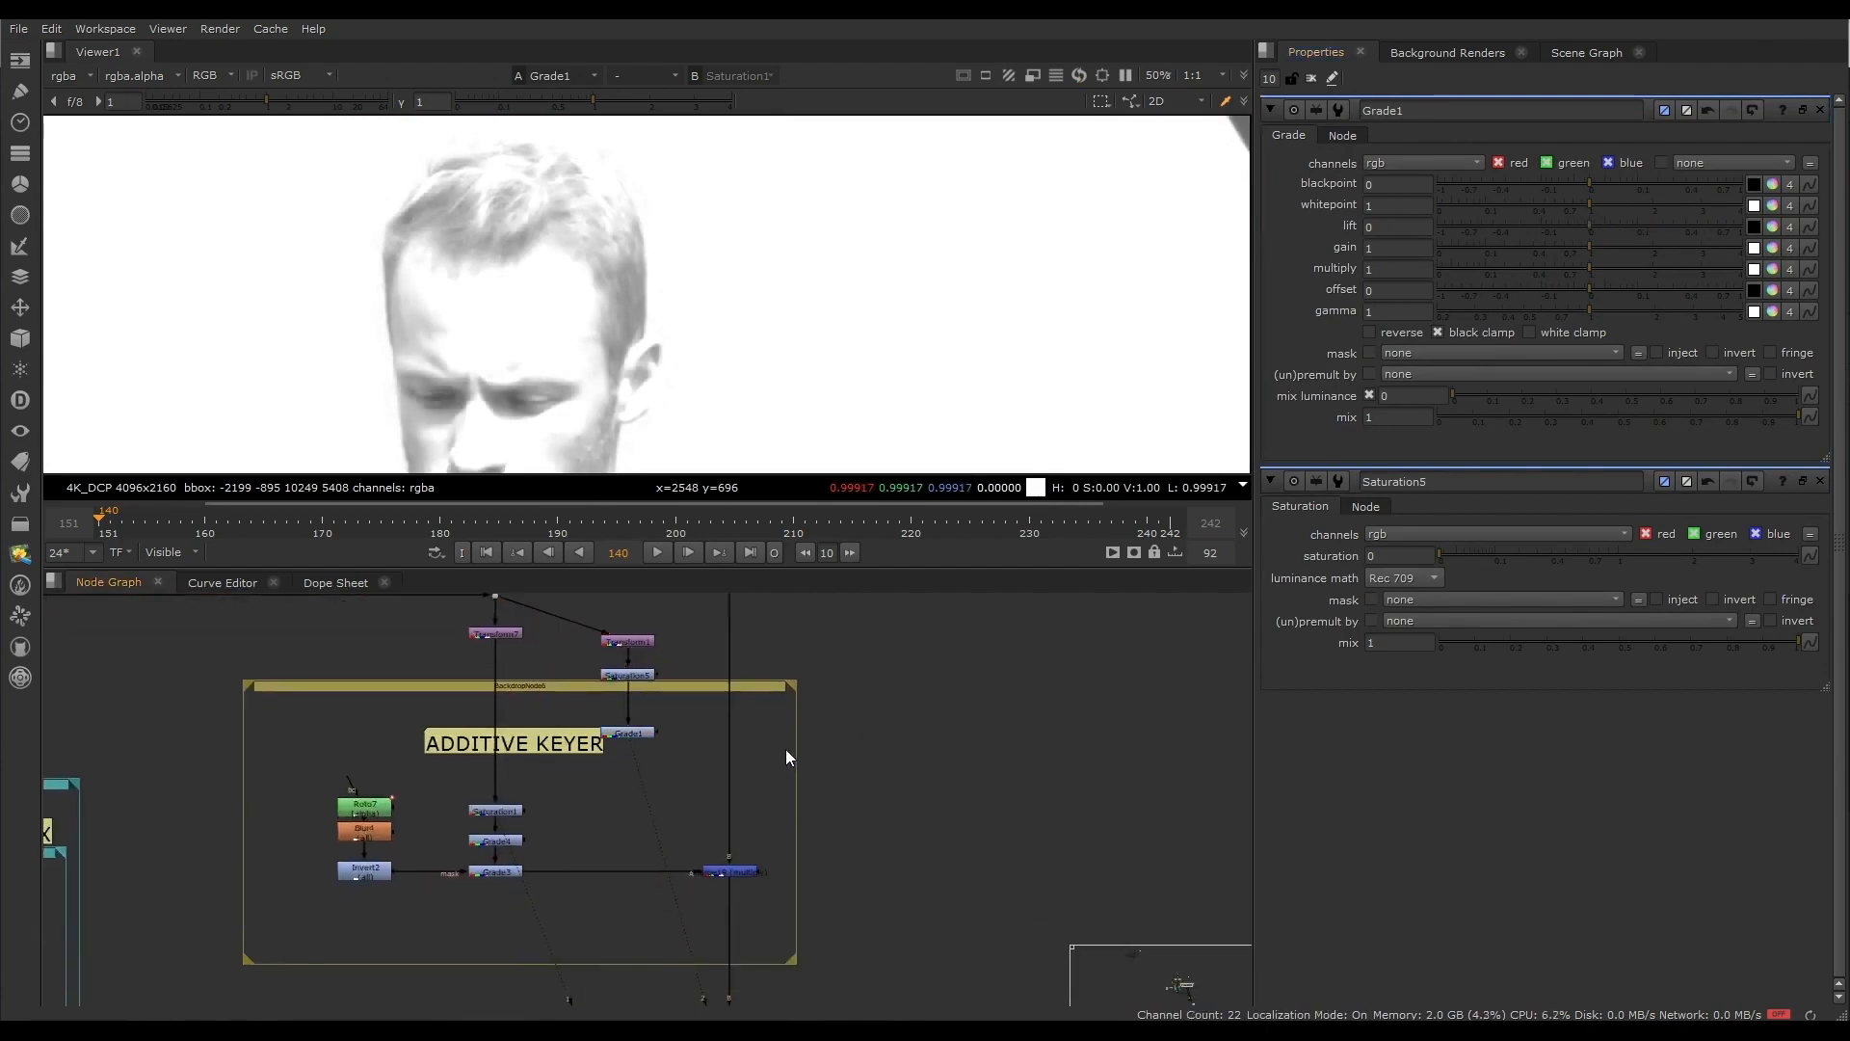
pyautogui.press('m')
pyautogui.moveTo(786, 771); pyautogui.dragTo(636, 733)
pyautogui.click(1382, 170)
pyautogui.click(1412, 399)
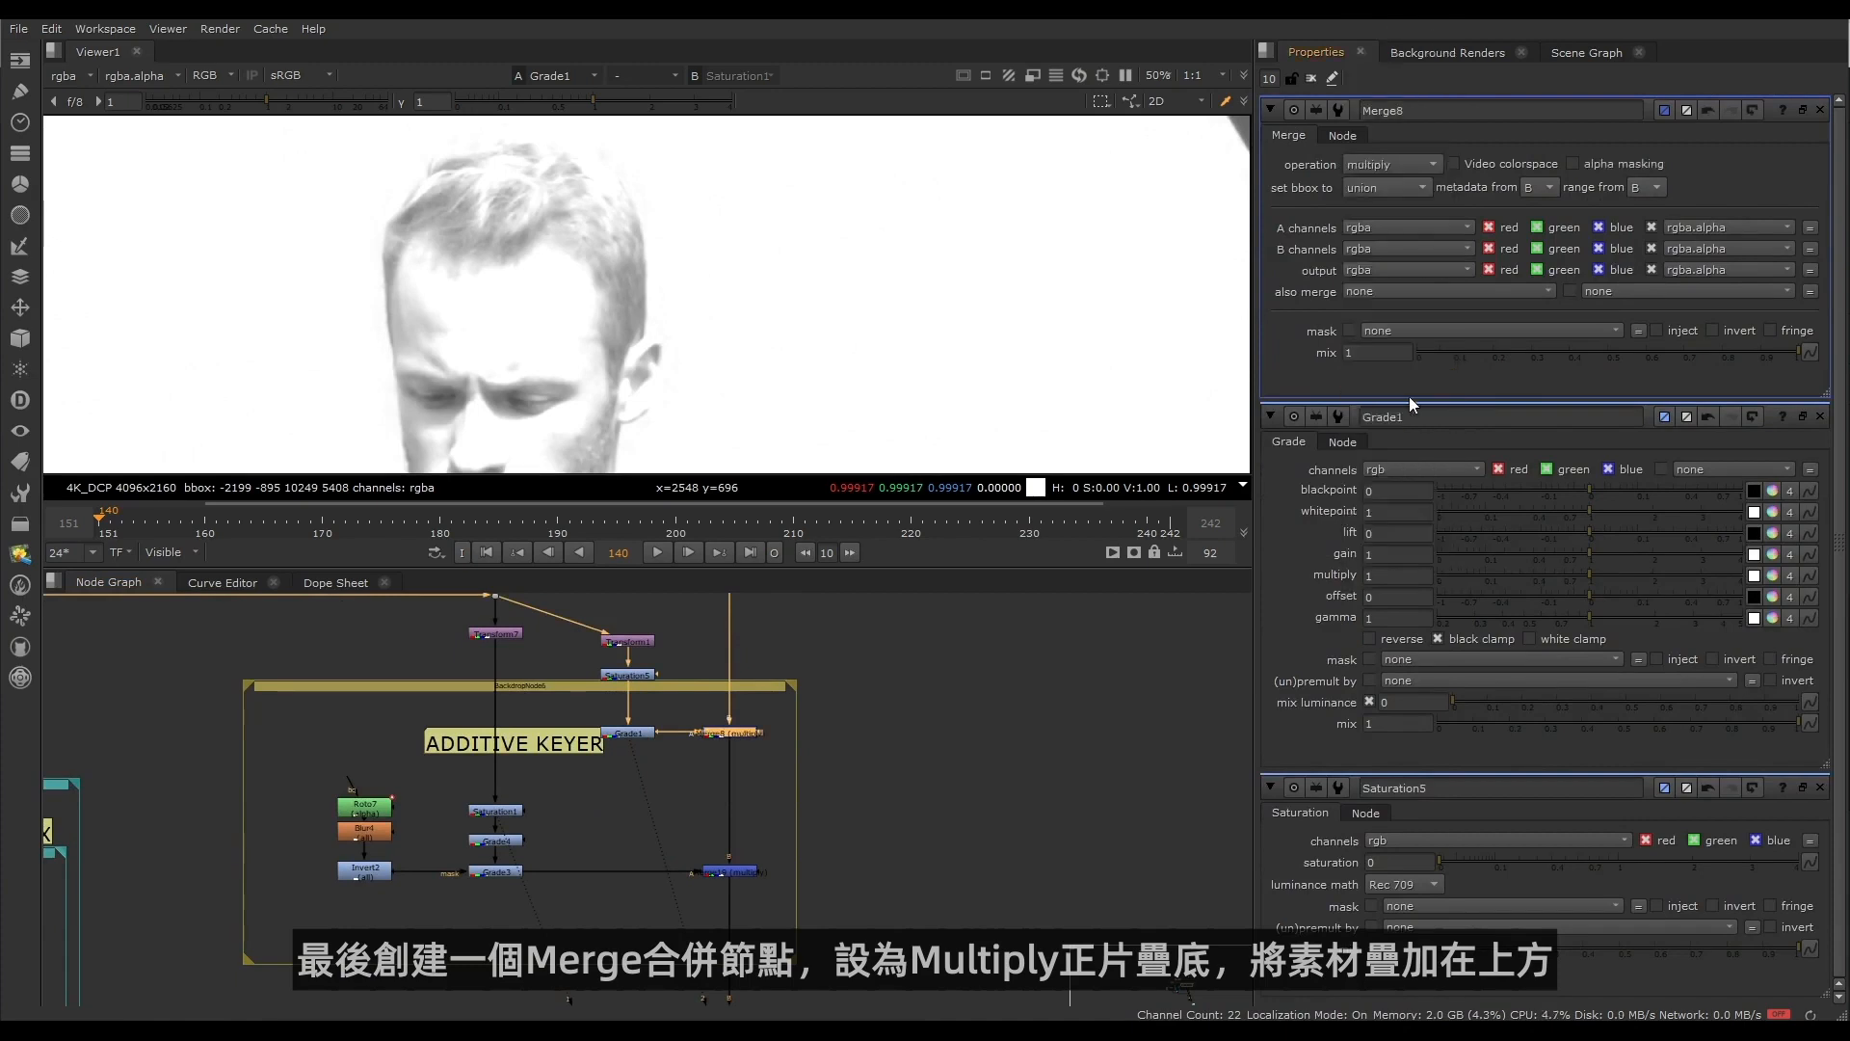
# Step: View the new multiply merge and set Grade1's lift to 0.03
pyautogui.scroll(3, 758, 717)
pyautogui.moveTo(844, 690); pyautogui.dragTo(611, 803)
pyautogui.press('2')
pyautogui.doubleClick(539, 747)
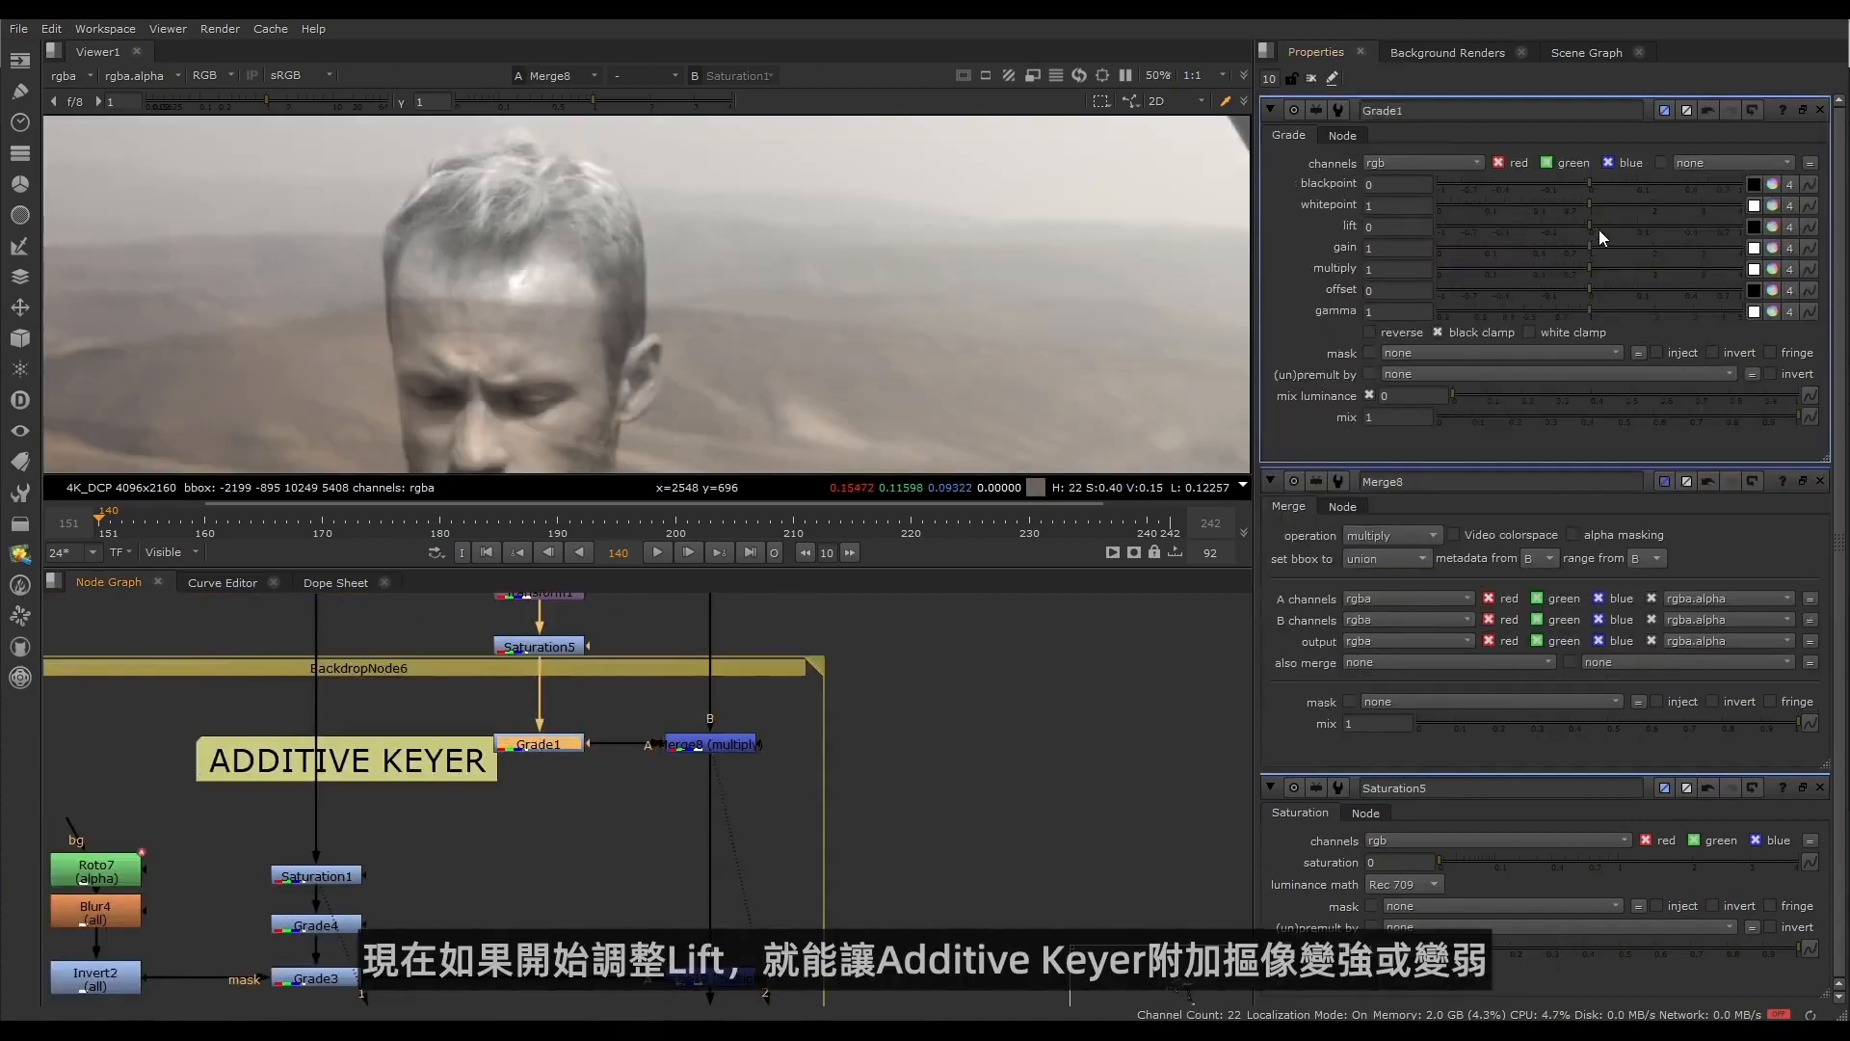
pyautogui.moveTo(1599, 236)
pyautogui.mouseDown()
pyautogui.moveTo(1740, 224)
pyautogui.moveTo(1615, 228)
pyautogui.mouseUp()
# Step: Add a second Grade node below Grade1 and connect a new Roto node to its mask input
pyautogui.moveTo(526, 751); pyautogui.dragTo(526, 716)
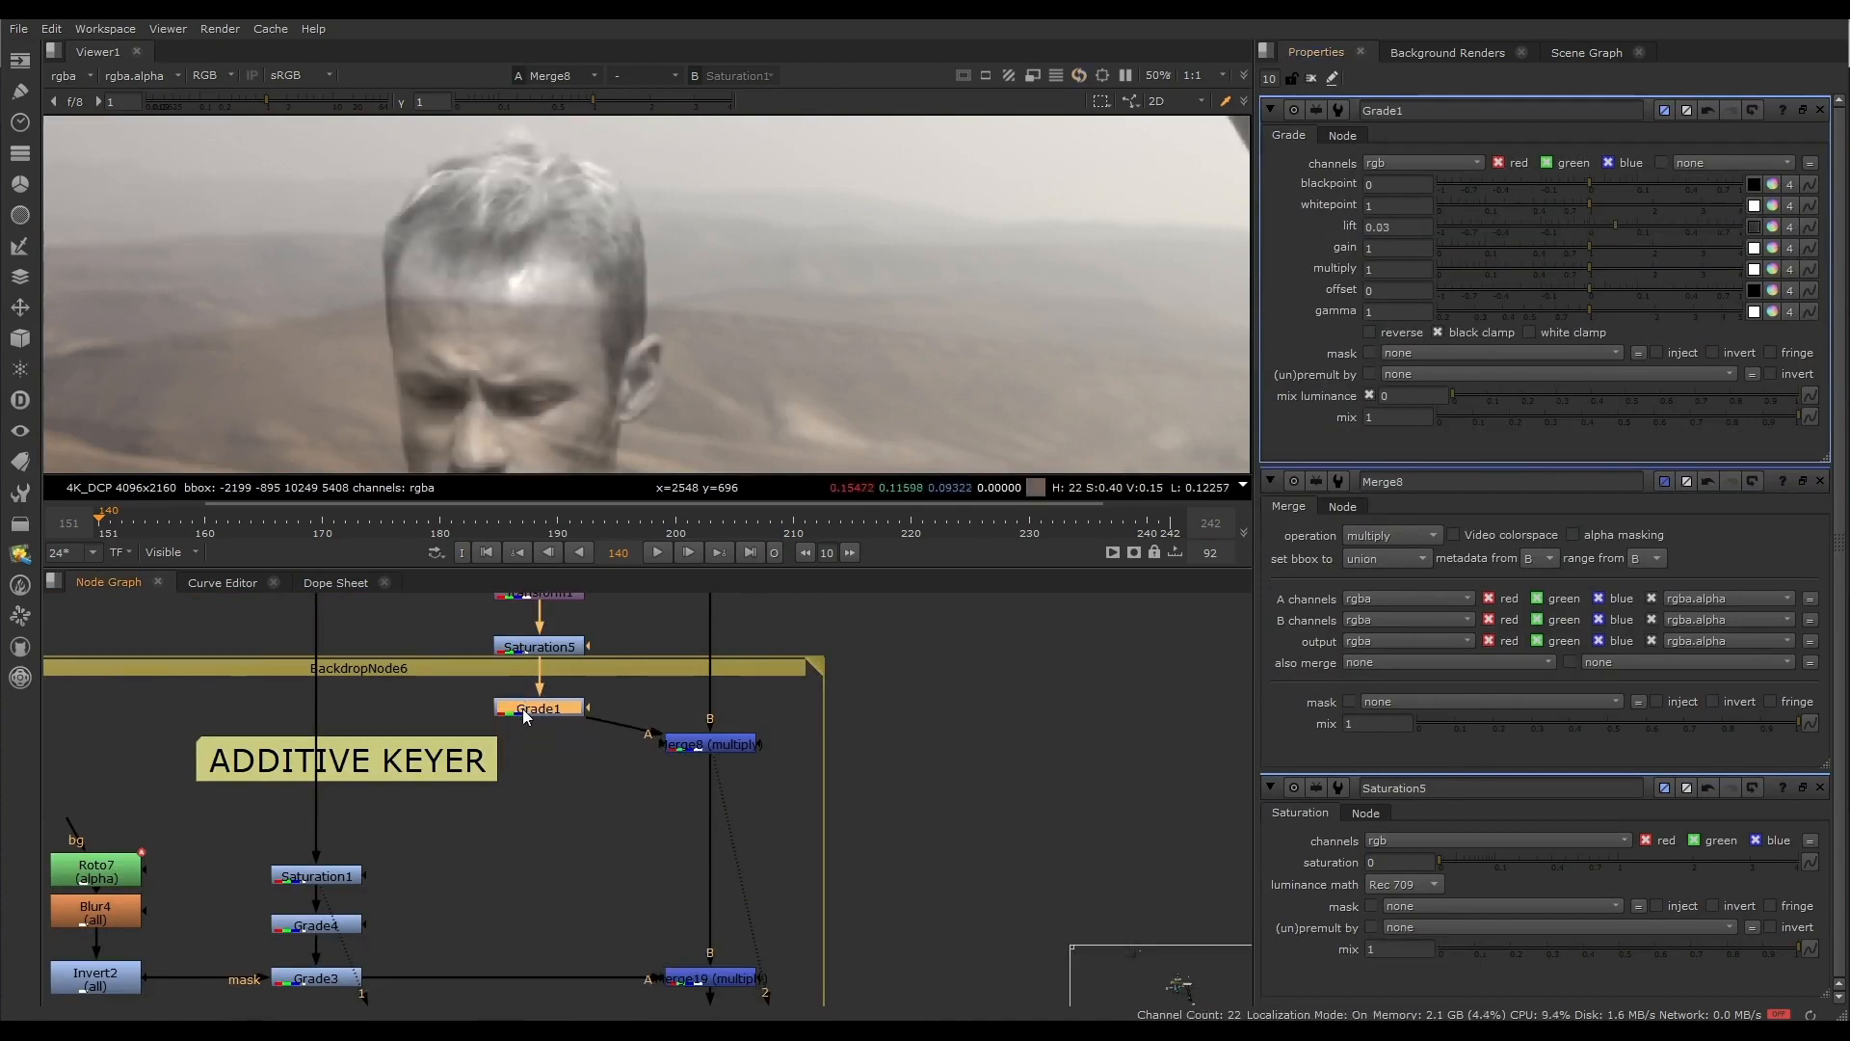
pyautogui.press('g')
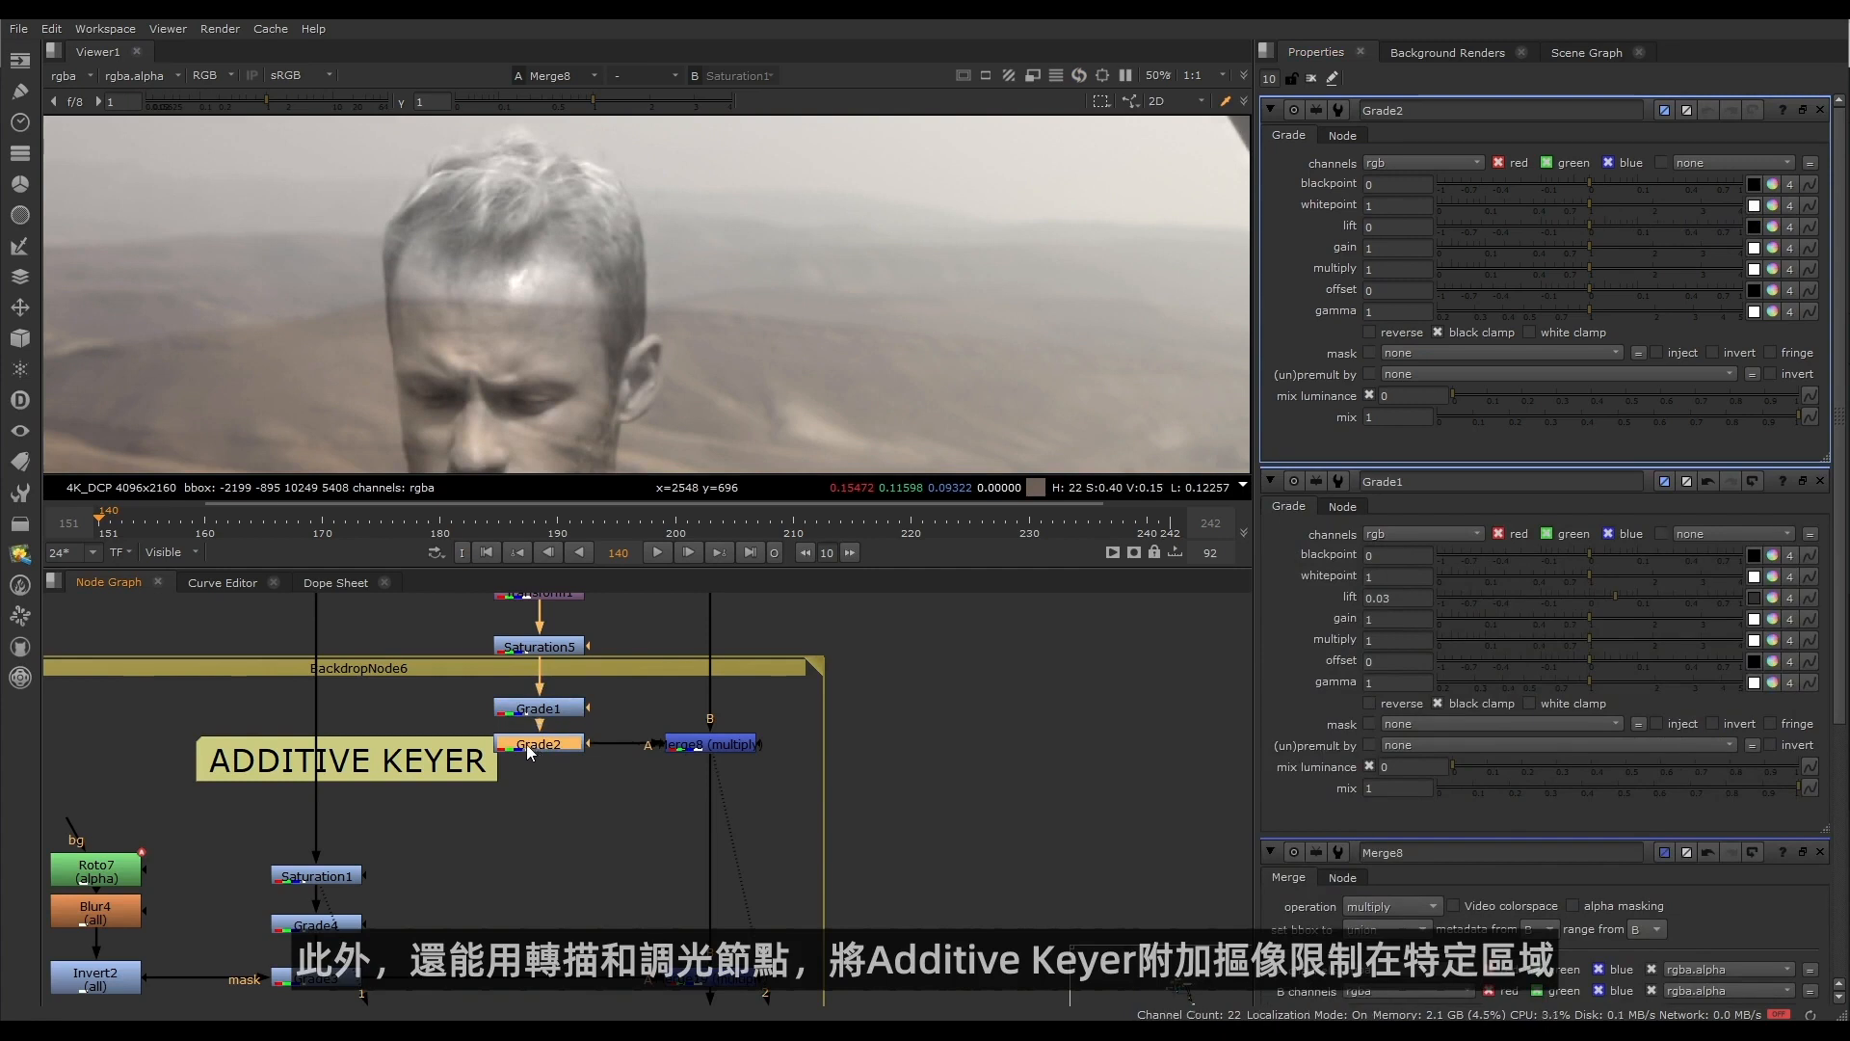
pyautogui.click(353, 714)
pyautogui.press('o')
pyautogui.moveTo(557, 745)
pyautogui.mouseDown()
pyautogui.moveTo(559, 774)
pyautogui.moveTo(511, 682)
pyautogui.moveTo(366, 740)
pyautogui.mouseUp()
# Step: Draw a smoothed closed roto shape around the character's hair and insert a Blur of size 18.5 between Roto1 and Grade2
pyautogui.scroll(-3, 395, 337)
pyautogui.moveTo(410, 195); pyautogui.dragTo(391, 342)
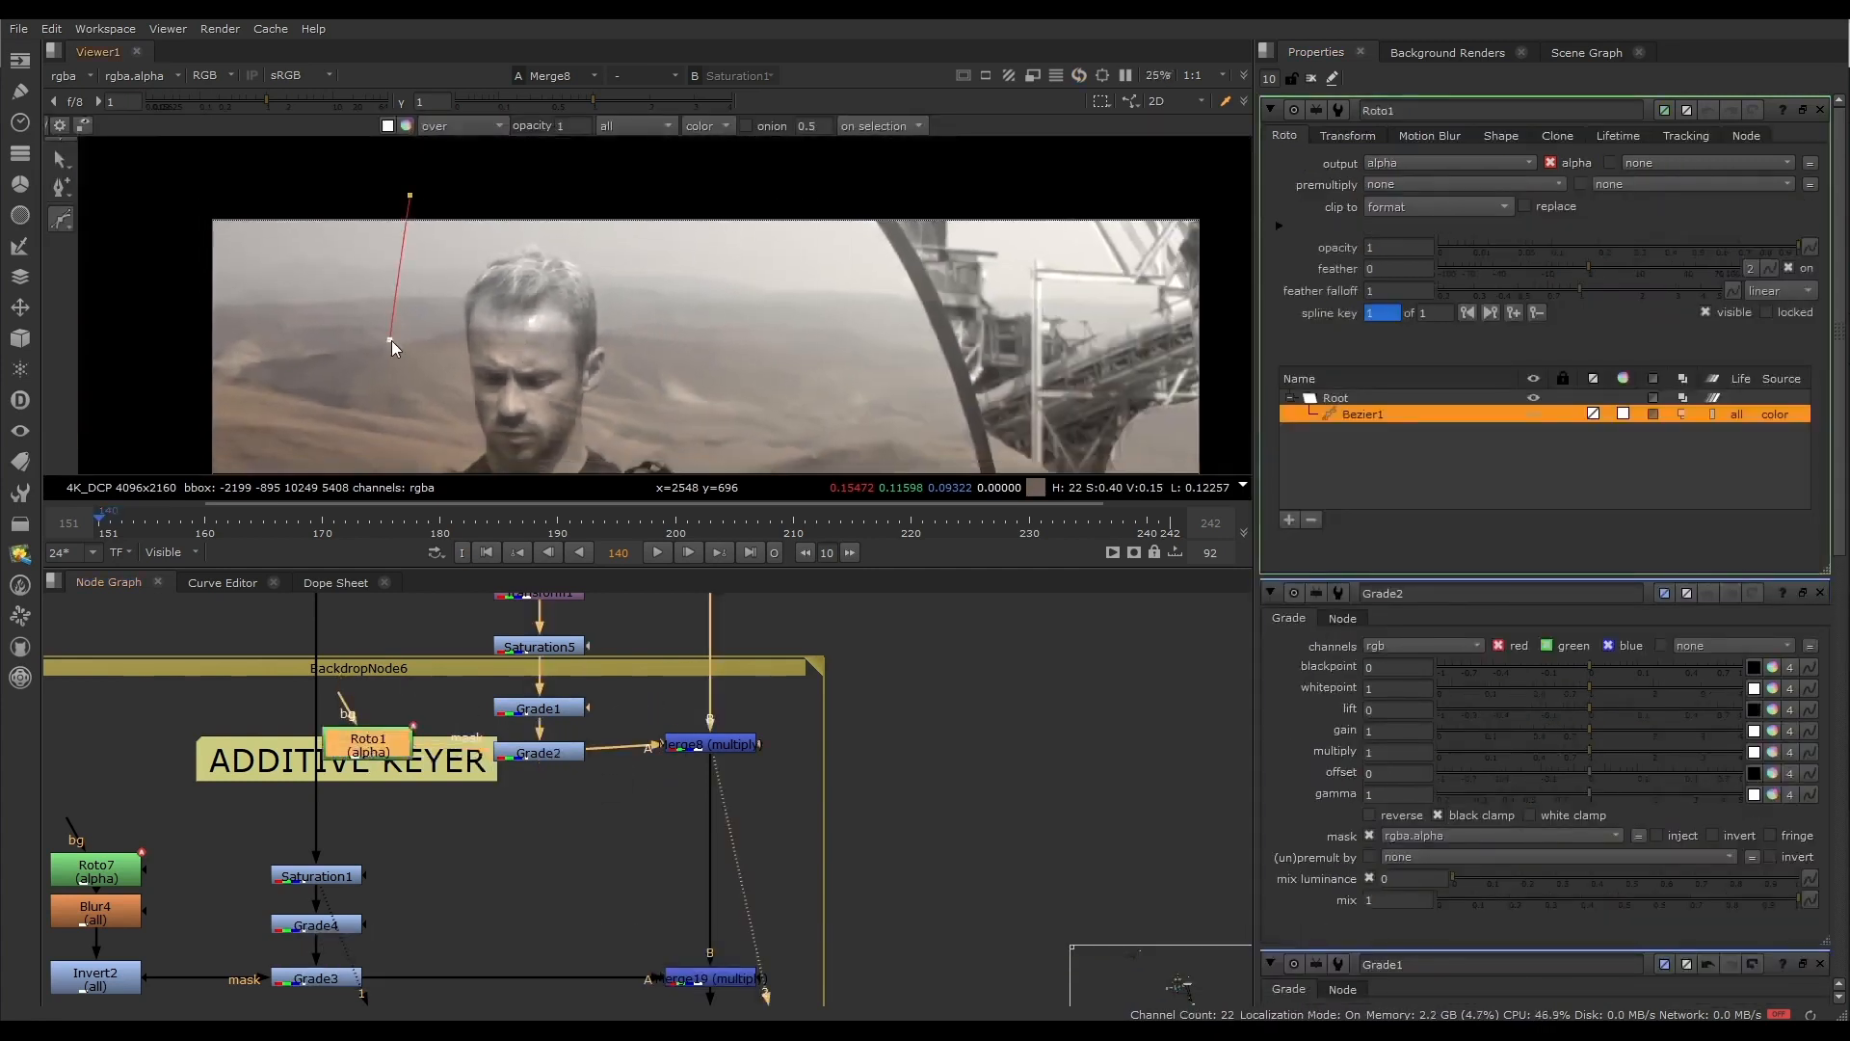
pyautogui.click(645, 345)
pyautogui.click(679, 178)
pyautogui.click(410, 195)
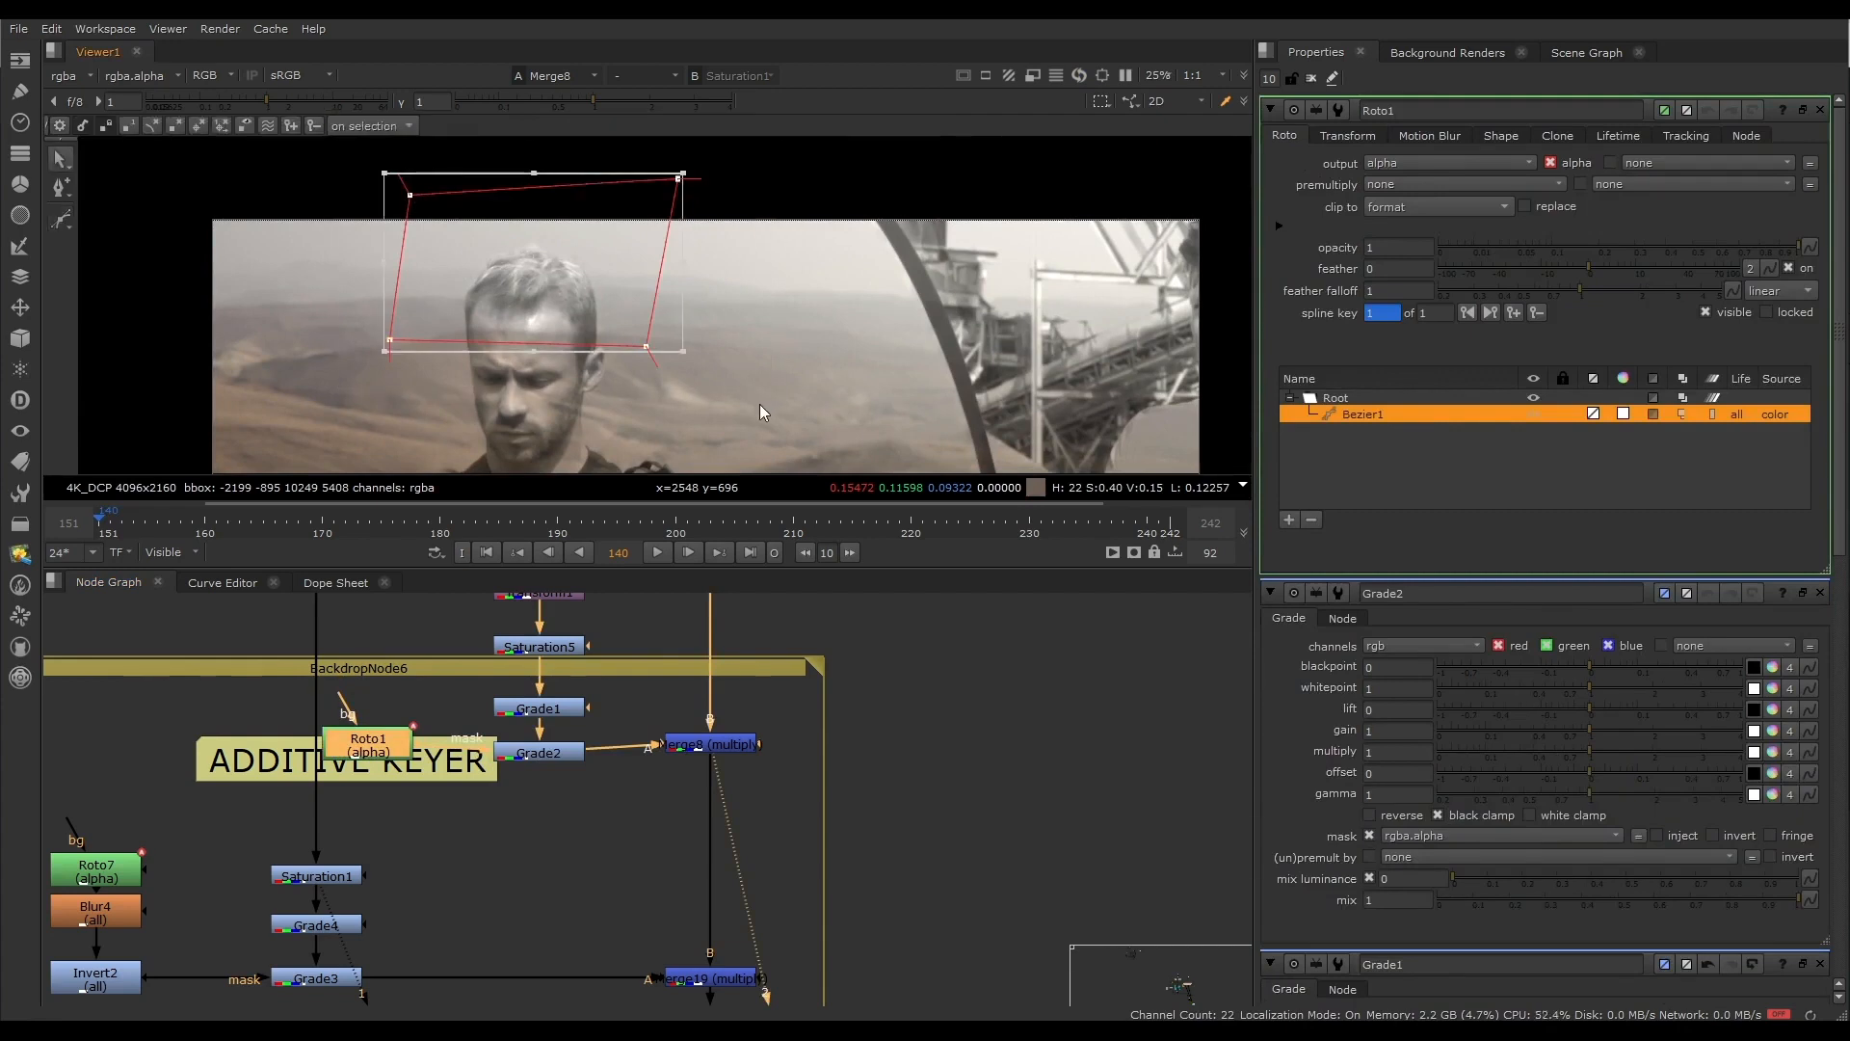
pyautogui.press('z')
pyautogui.press('b')
pyautogui.moveTo(617, 762); pyautogui.dragTo(381, 780)
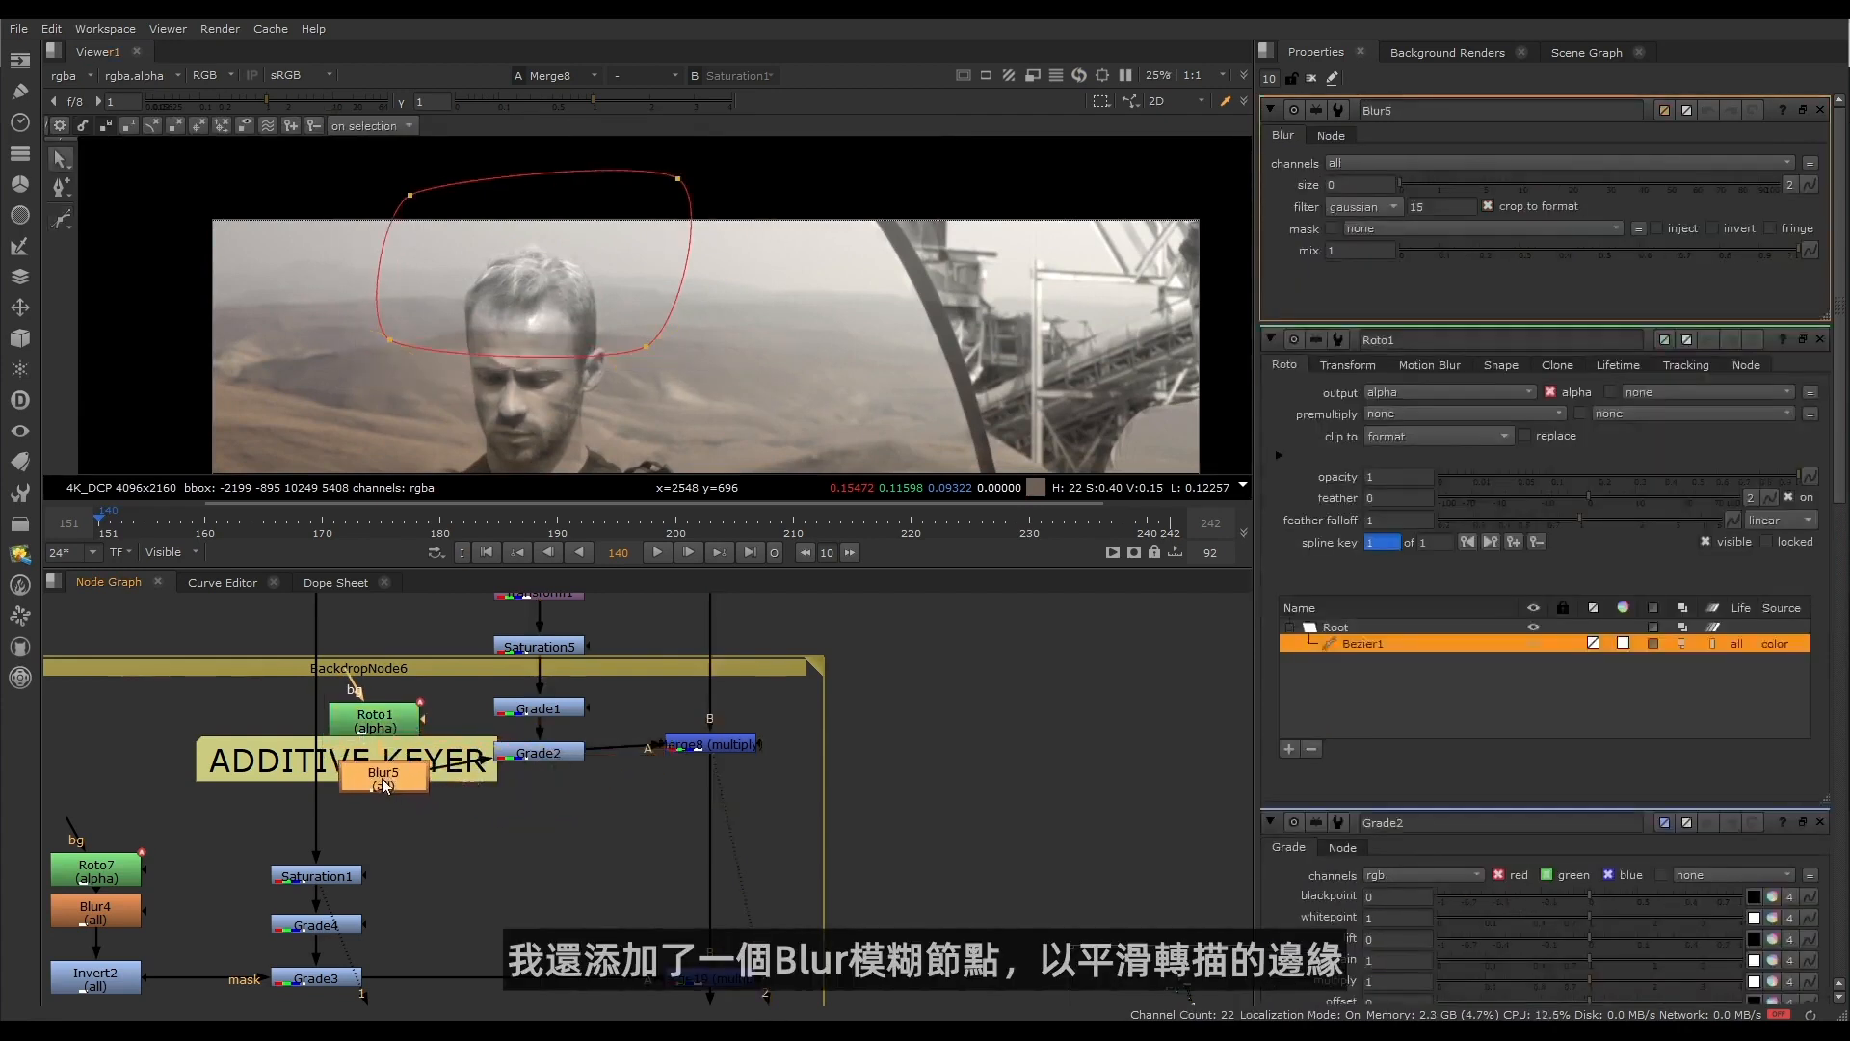
# Step: Set Grade2's lift to 1 and invert its mask to limit the additive key to the roto area
pyautogui.doubleClick(520, 759)
pyautogui.moveTo(1595, 224); pyautogui.dragTo(1779, 225)
pyautogui.click(1714, 352)
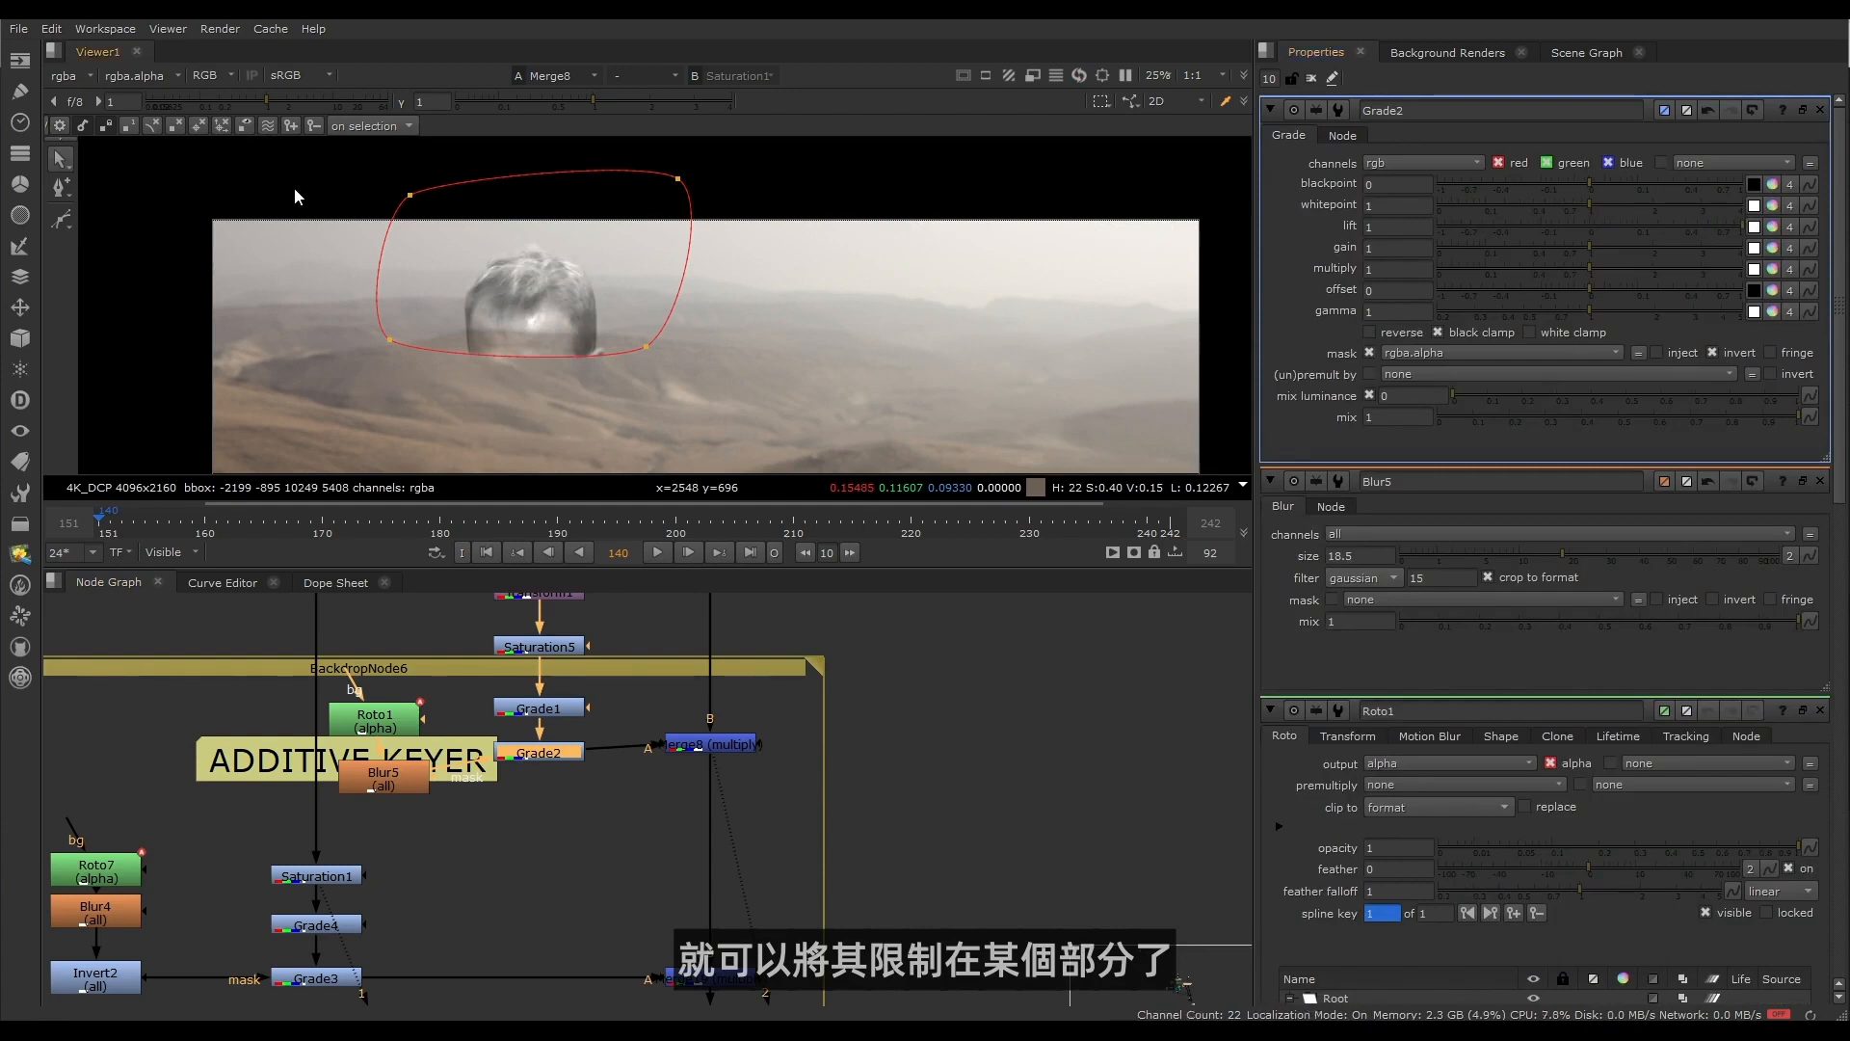
pyautogui.moveTo(266, 152); pyautogui.dragTo(785, 448)
# Step: Disable Grade2 and Grade1 in the Additive Keyer branch
pyautogui.scroll(-3, 700, 755)
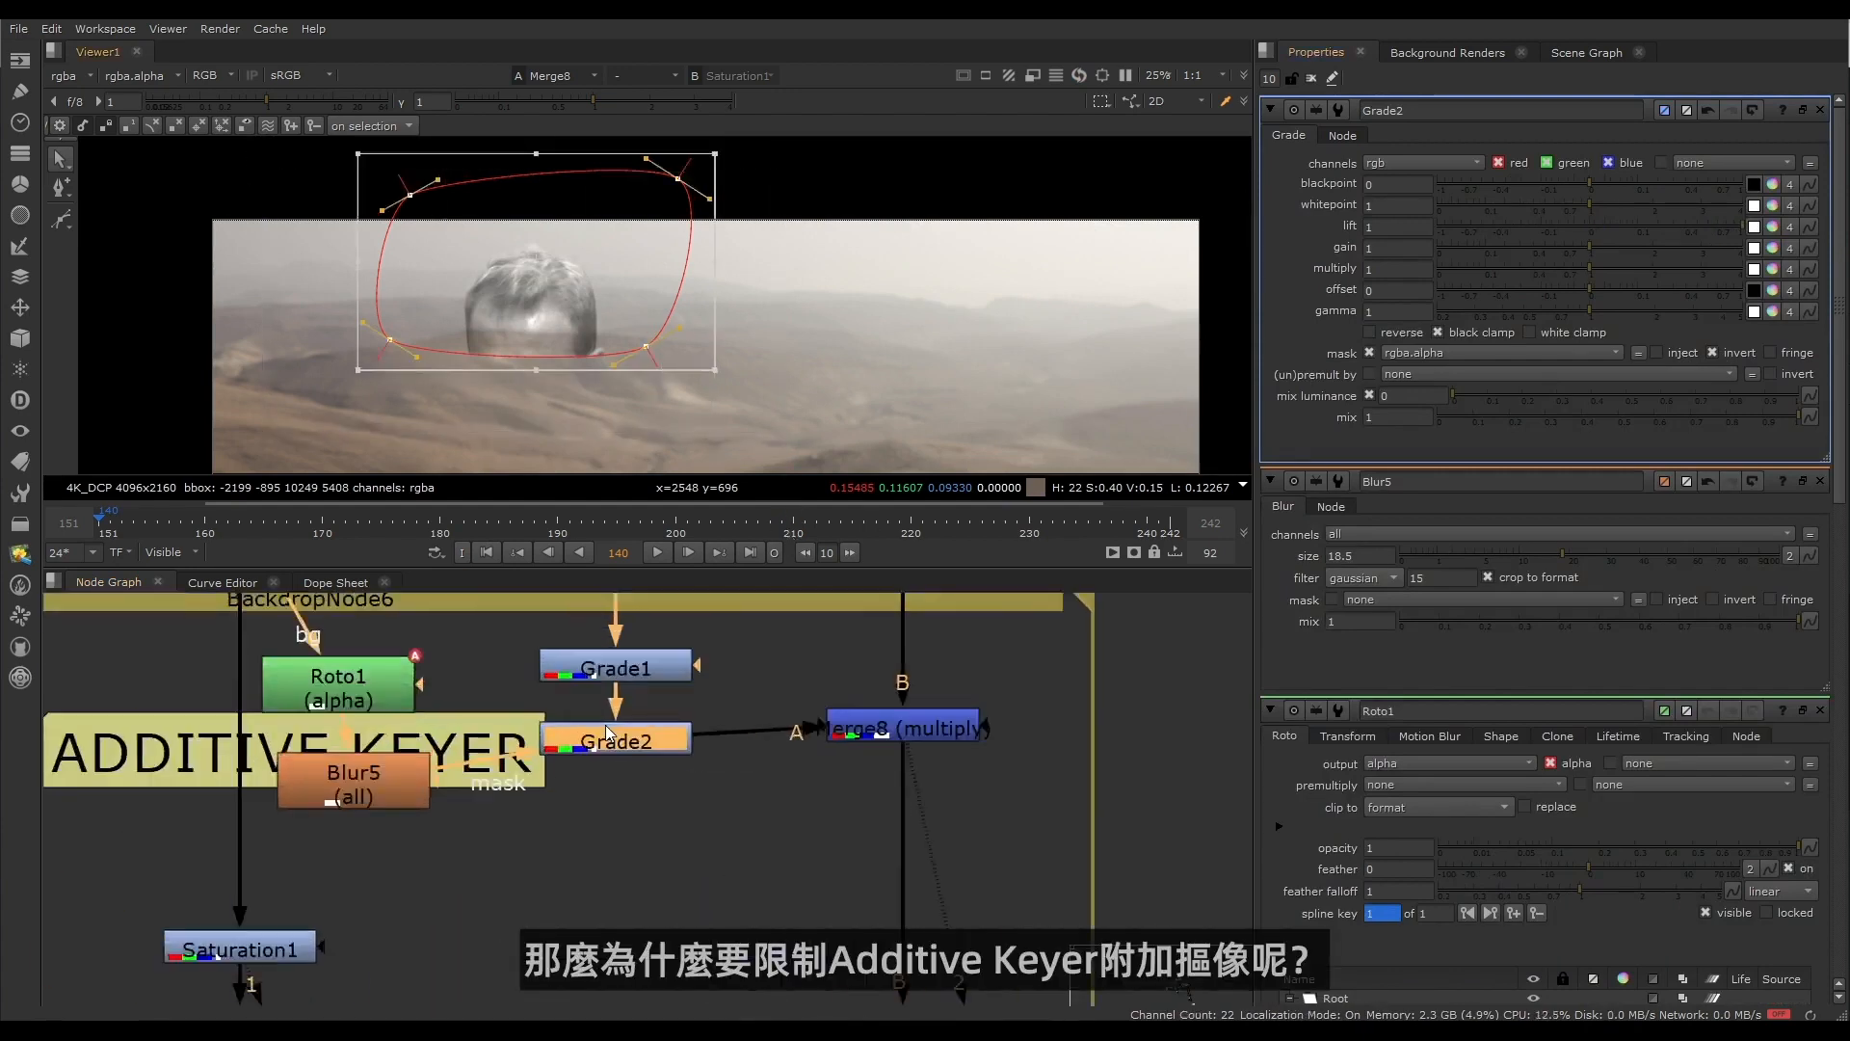
pyautogui.scroll(5, 606, 729)
pyautogui.press('d')
pyautogui.moveTo(724, 681); pyautogui.dragTo(488, 632)
pyautogui.press('d')
# Step: Display the Merge20 composite to examine the final result without the additive key grades
pyautogui.scroll(-4, 836, 794)
pyautogui.scroll(-4, 859, 872)
pyautogui.moveTo(884, 922); pyautogui.dragTo(835, 693, button='middle')
pyautogui.scroll(6, 740, 698)
pyautogui.moveTo(664, 727); pyautogui.dragTo(842, 869)
pyautogui.press('1')
pyautogui.click(806, 597)
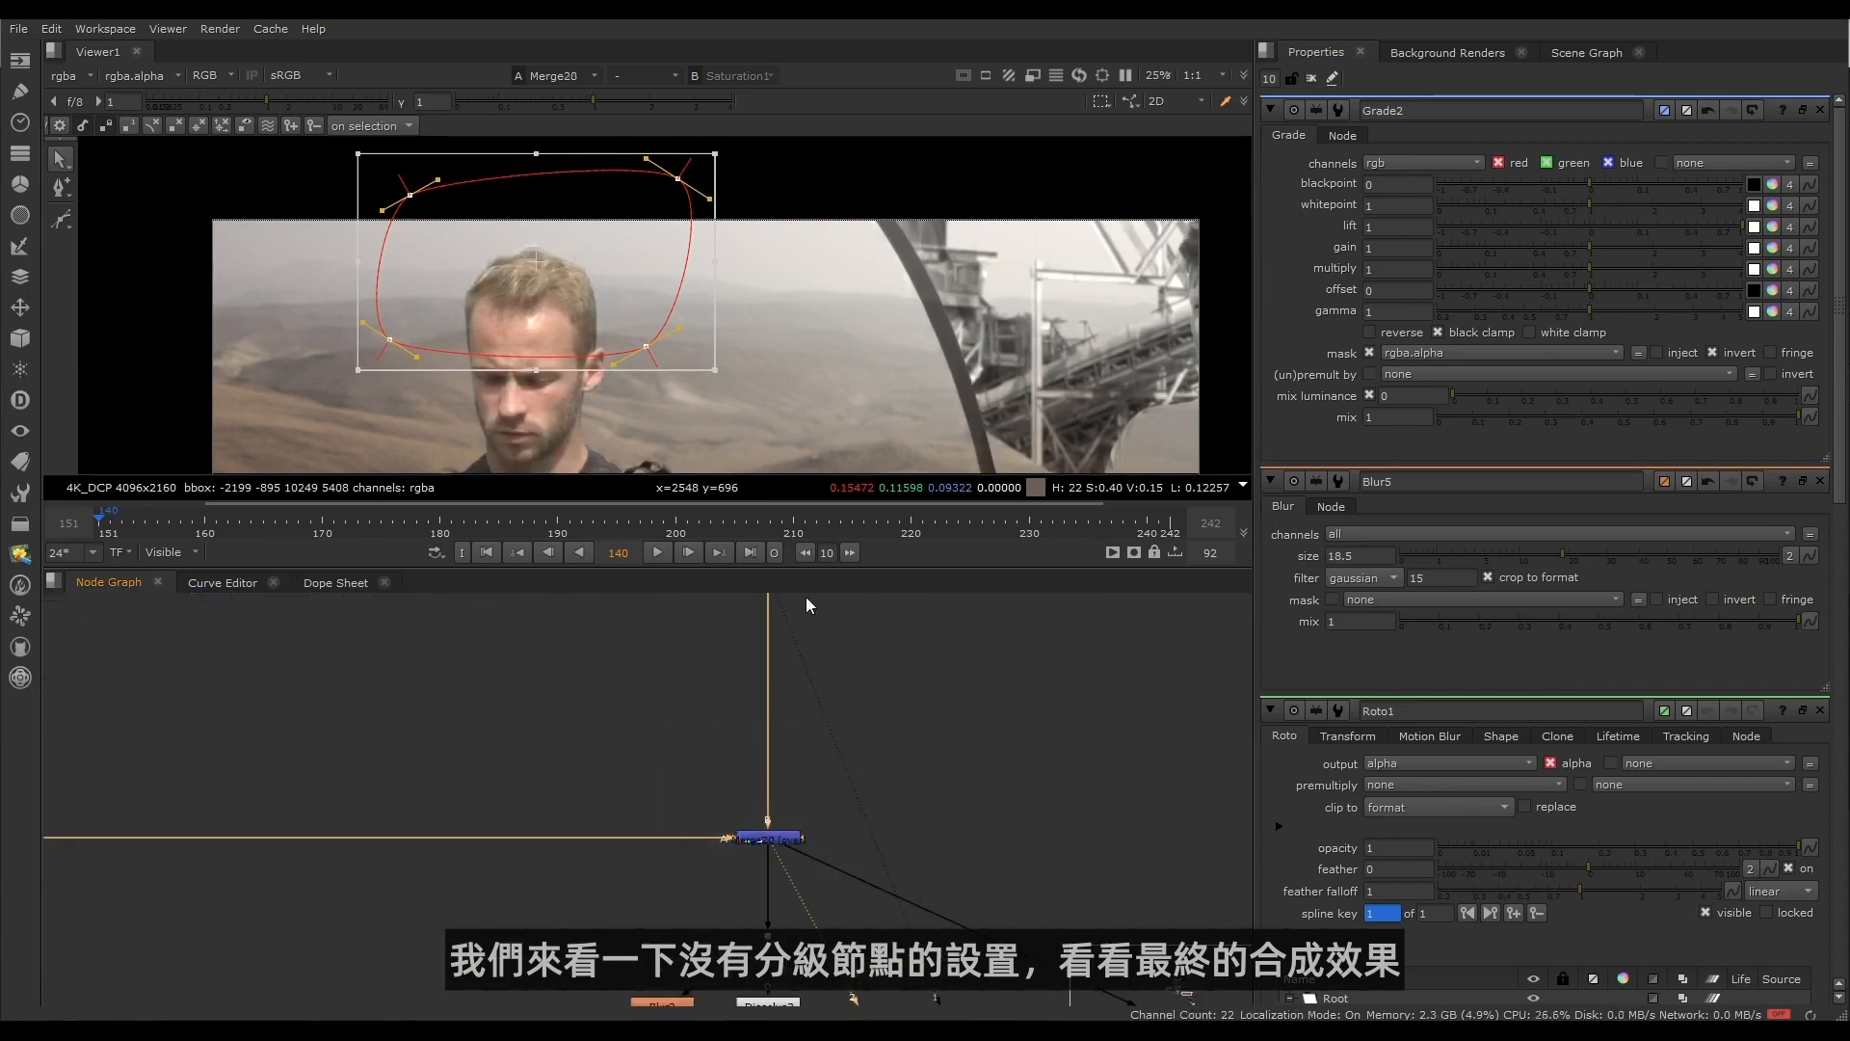
# Step: Toggle the Additive Keyer's multiply merge off and on to compare the edges along the character's shoulder
pyautogui.scroll(-4, 857, 674)
pyautogui.scroll(5, 617, 435)
pyautogui.moveTo(801, 181); pyautogui.dragTo(921, 228, button='middle')
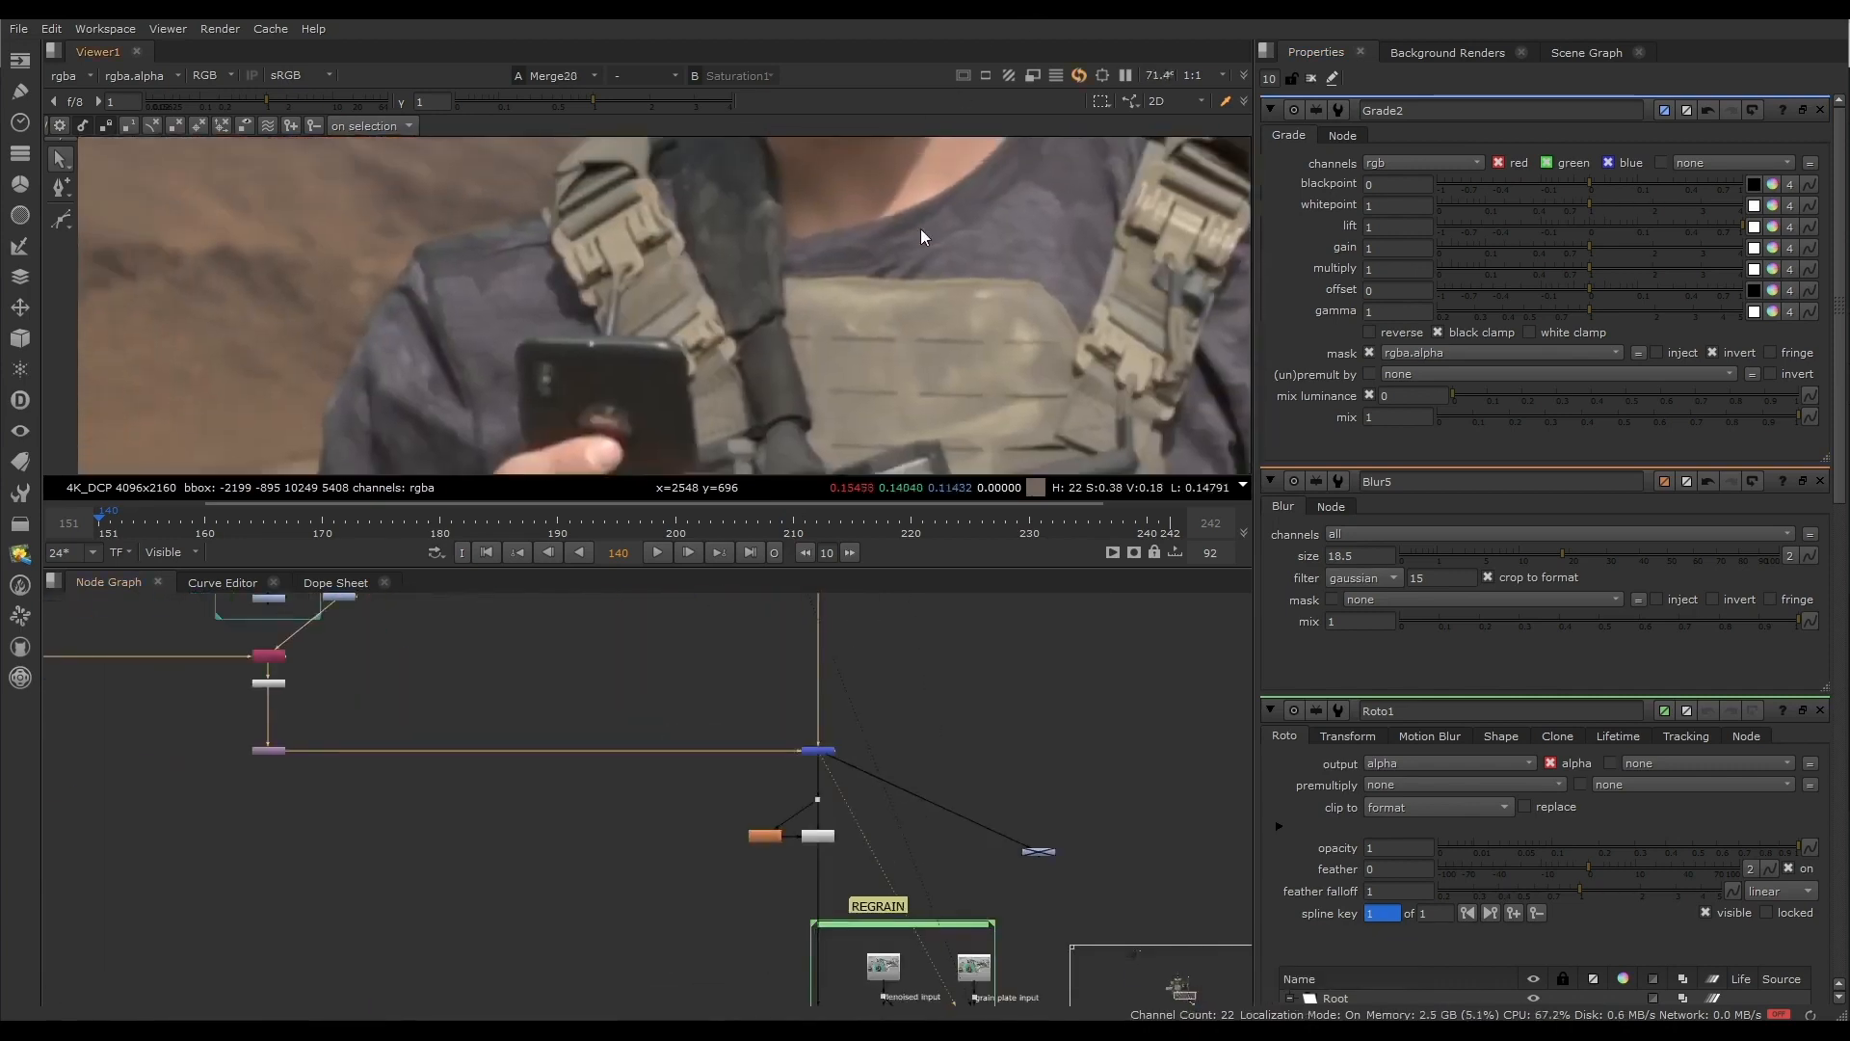
pyautogui.scroll(2, 442, 206)
pyautogui.moveTo(819, 694); pyautogui.dragTo(691, 765)
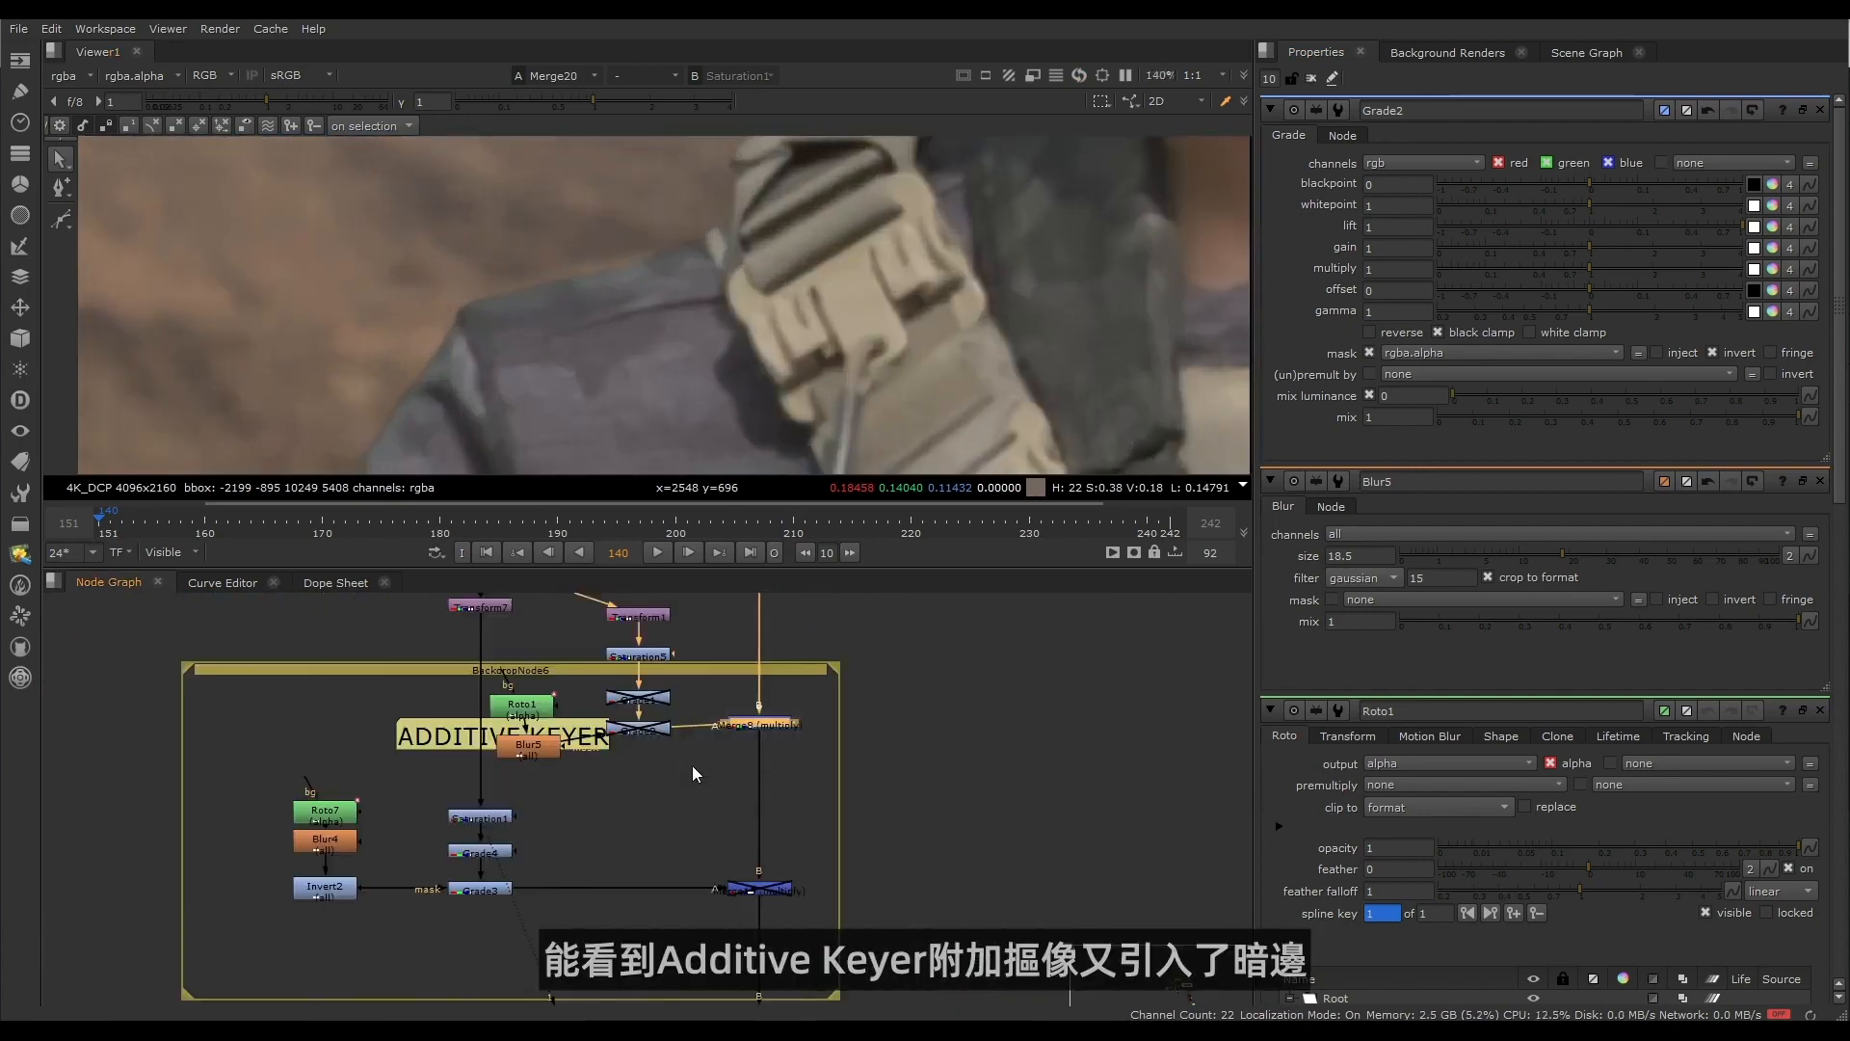
pyautogui.press('d')
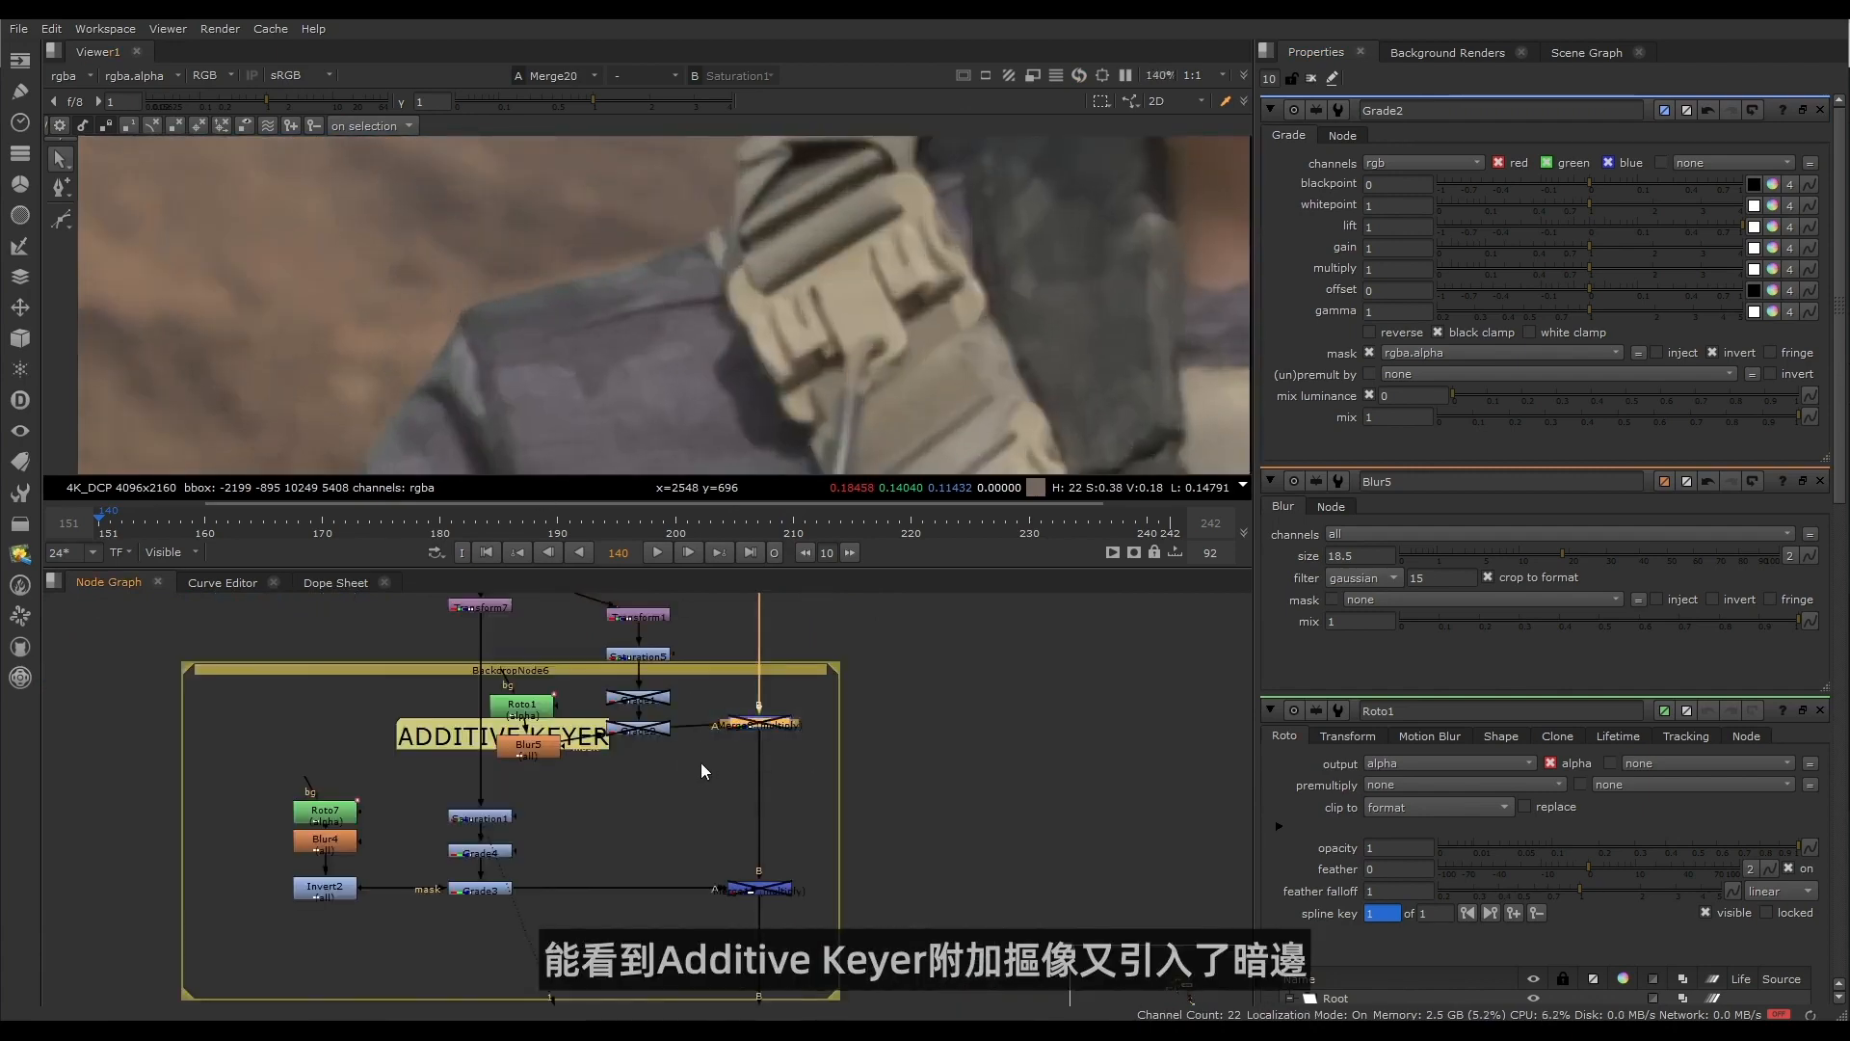
pyautogui.press('d')
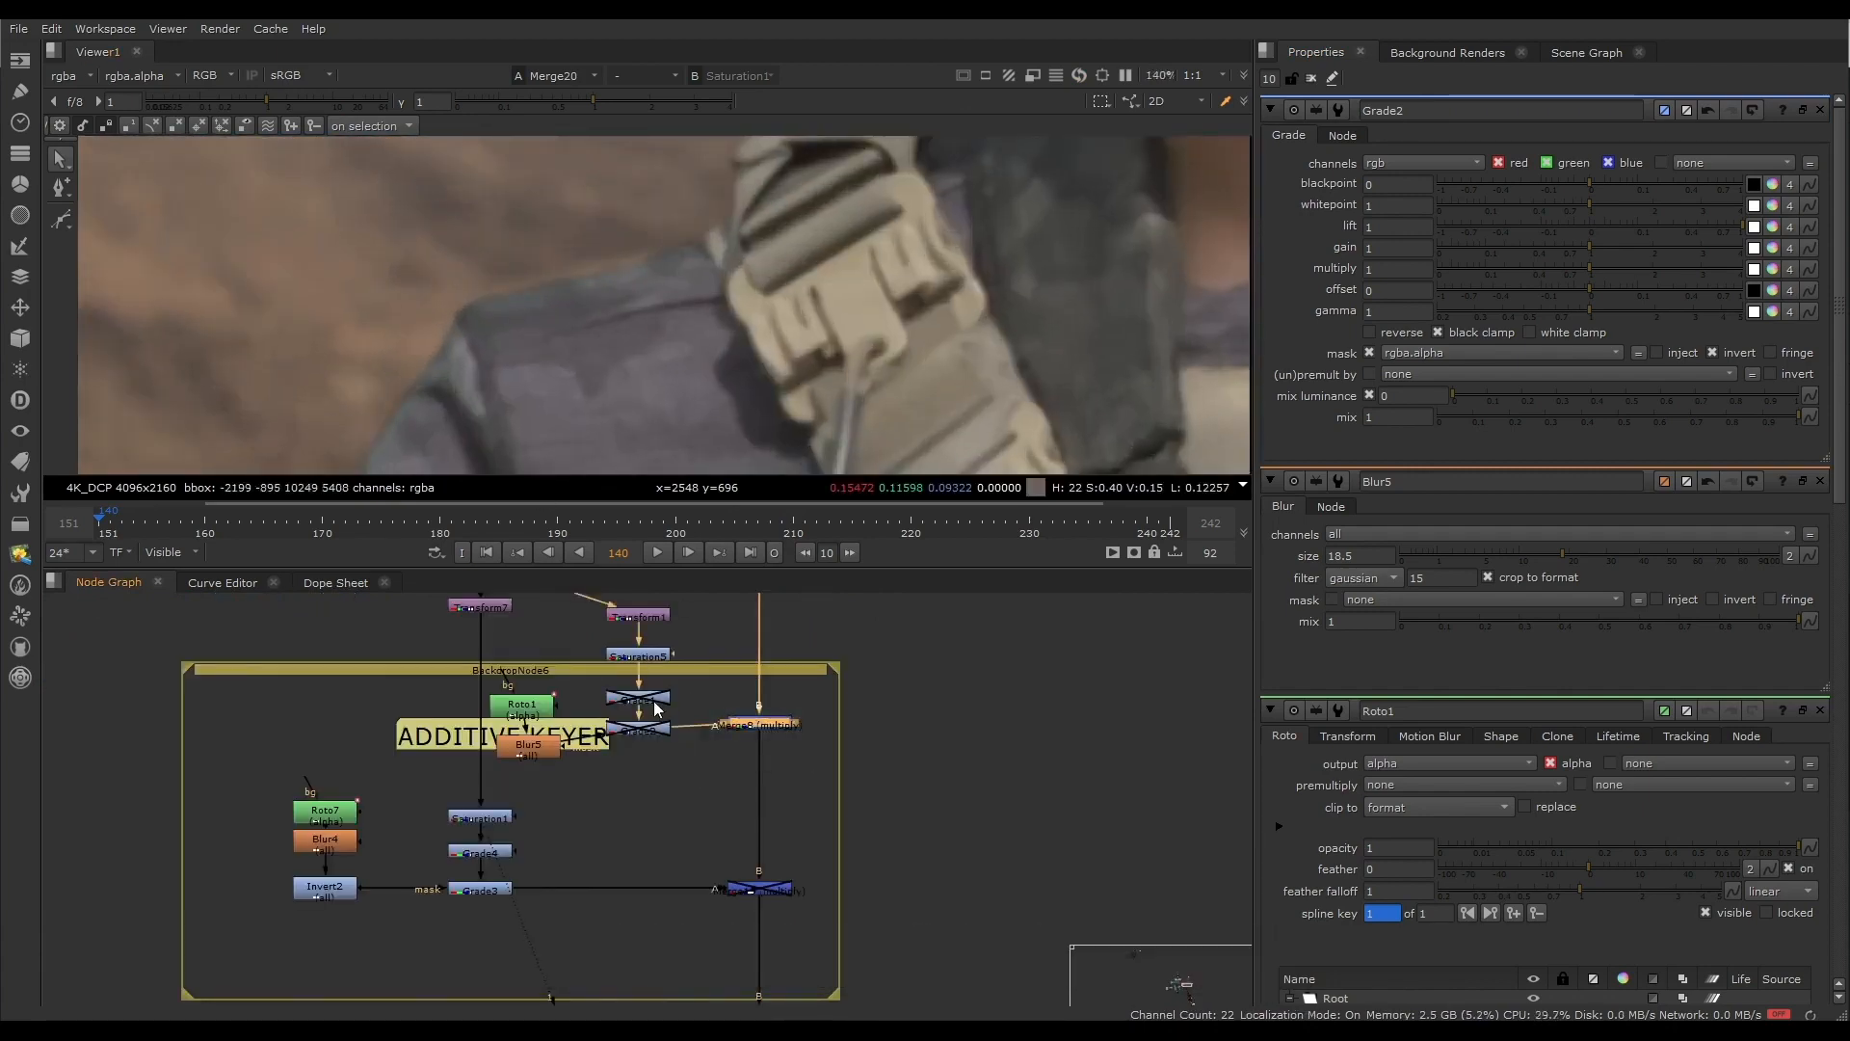
# Step: Re-enable Grade1 in the Additive Keyer branch and open its settings
pyautogui.click(643, 700)
pyautogui.press('d')
pyautogui.doubleClick(634, 706)
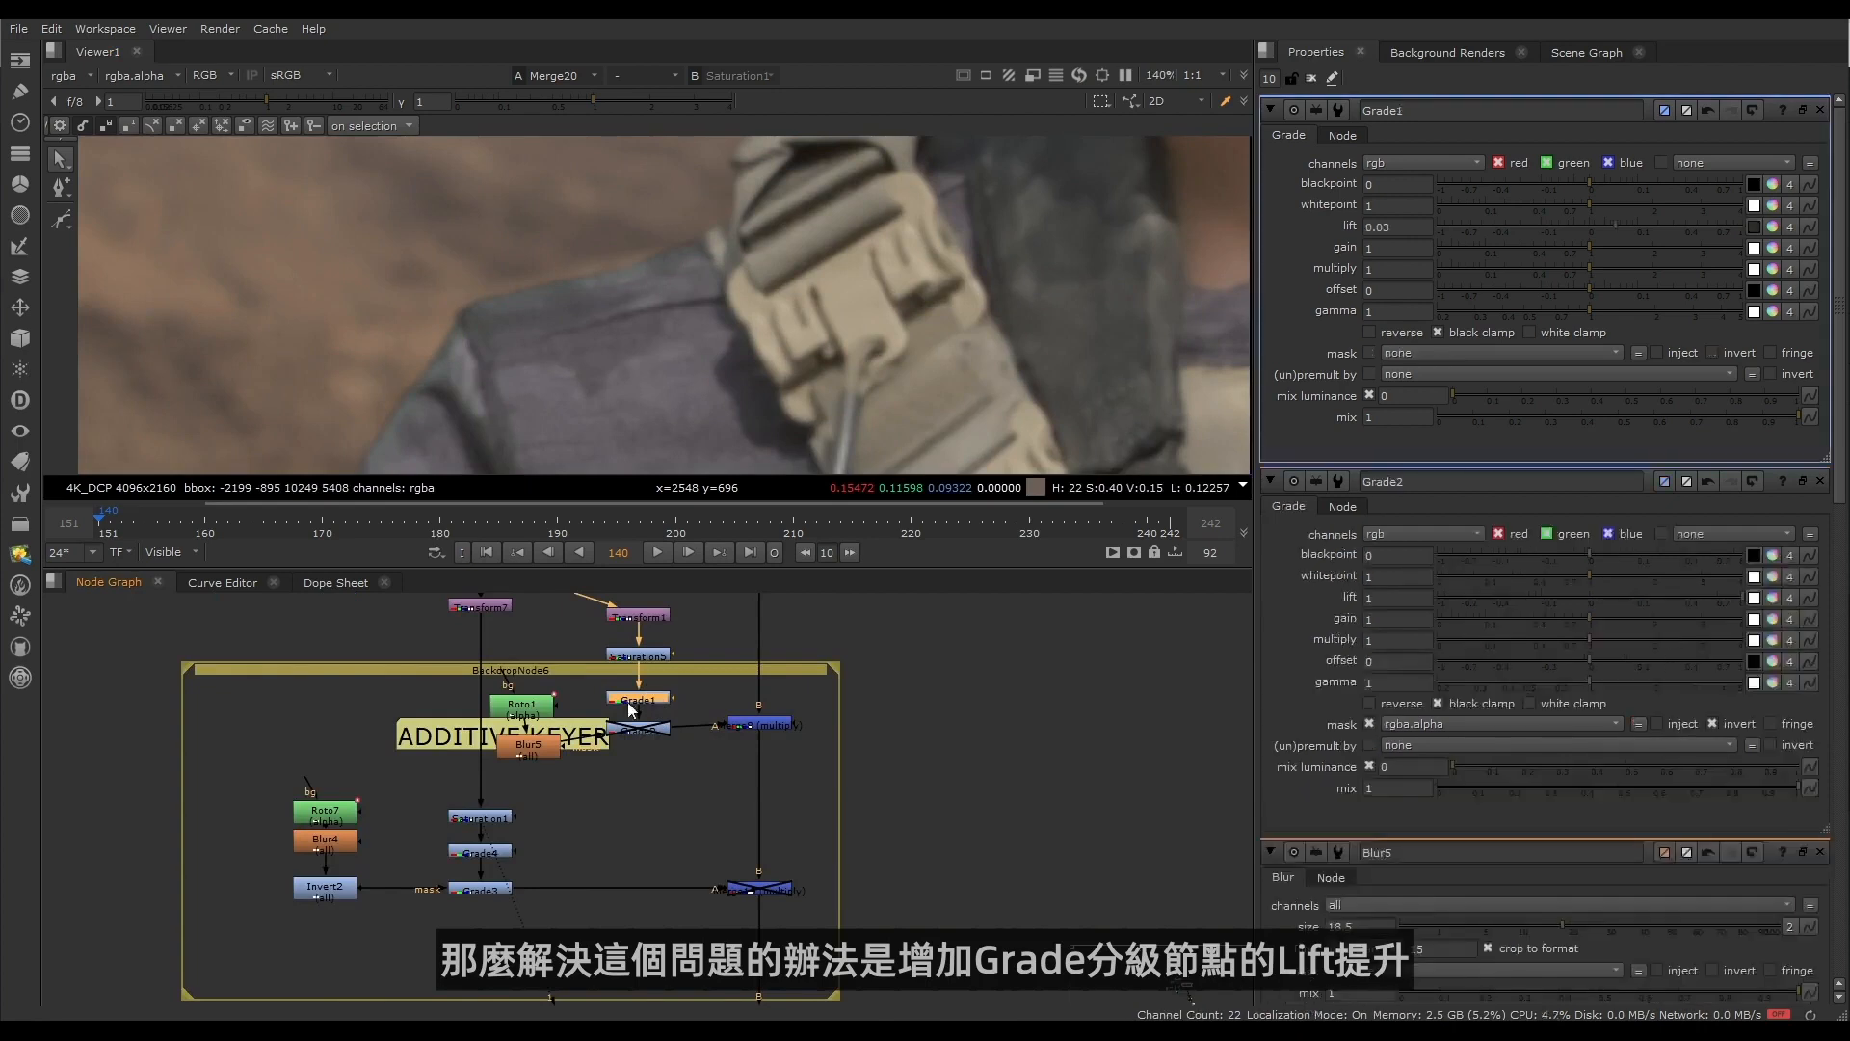
# Step: Test Grade1's lift at about 0.54 and at 1 while checking the hair detail, and reset it to 0
pyautogui.moveTo(1631, 235); pyautogui.dragTo(1698, 216)
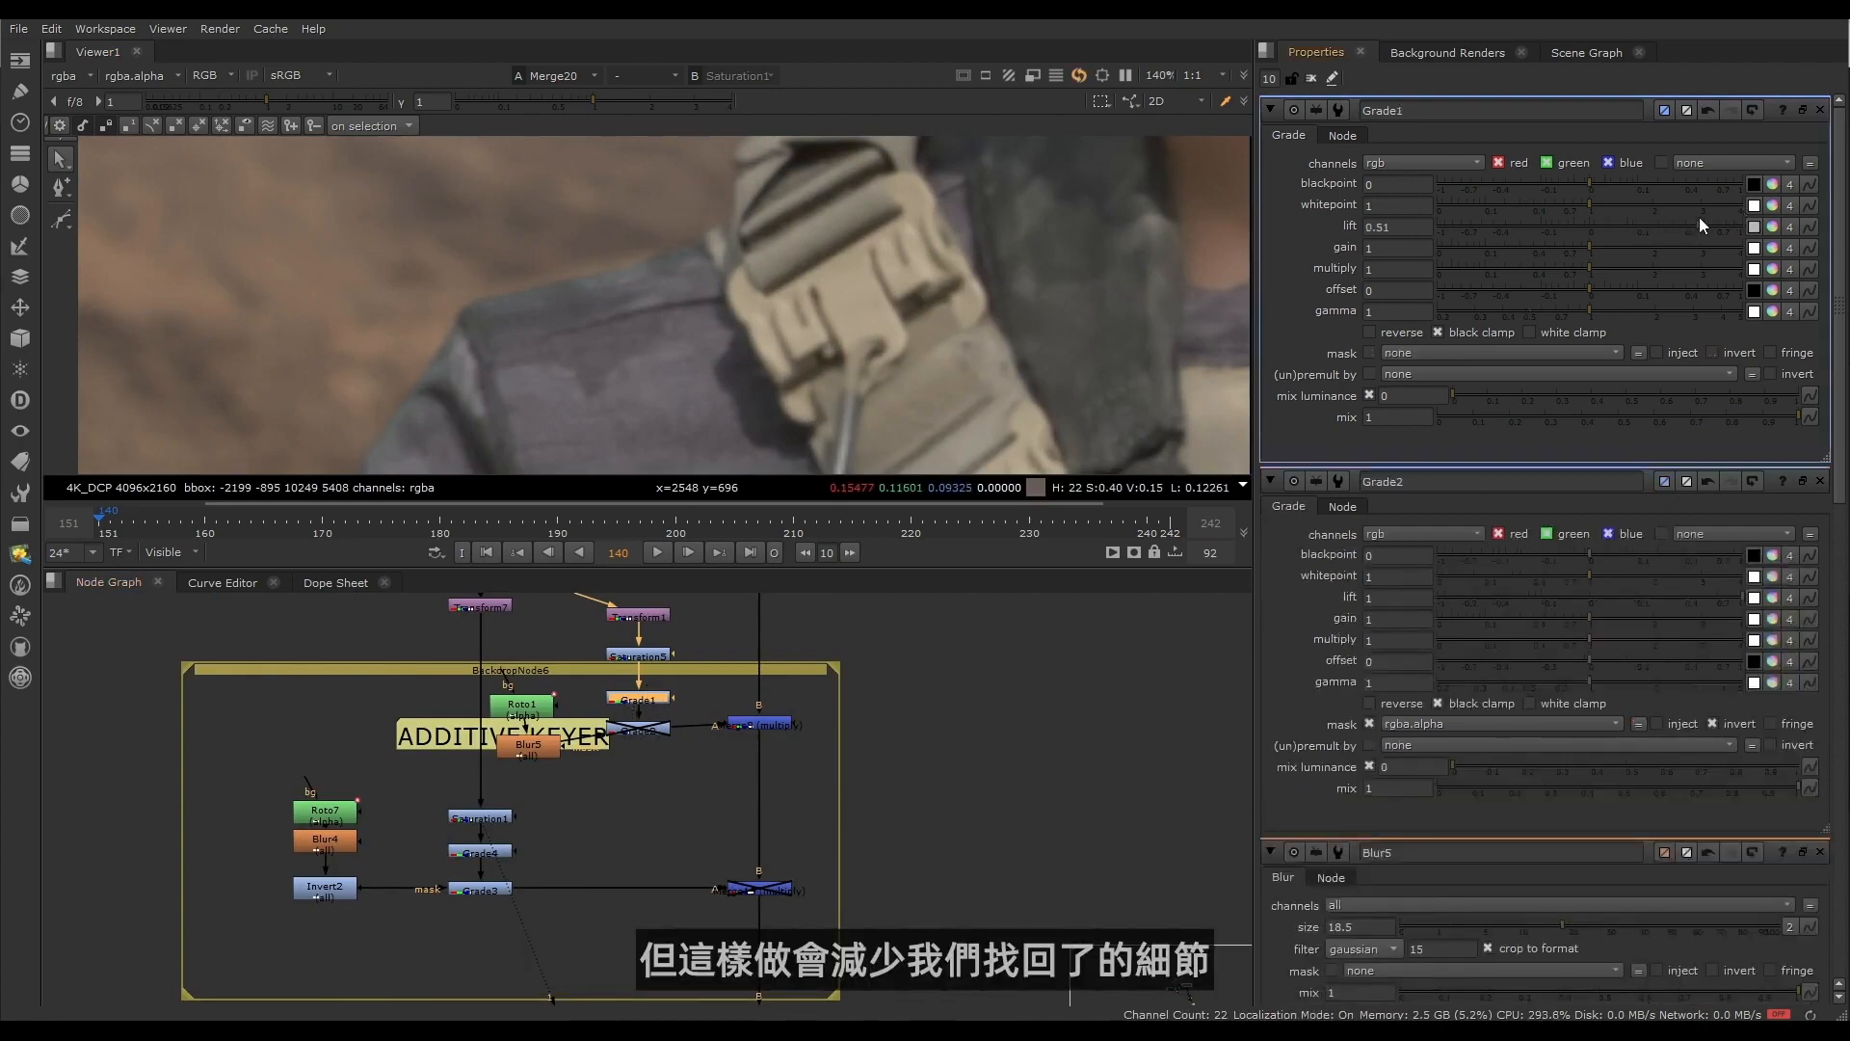
pyautogui.scroll(-6, 688, 306)
pyautogui.scroll(-4, 688, 306)
pyautogui.moveTo(688, 307); pyautogui.dragTo(595, 403, button='middle')
pyautogui.scroll(8, 654, 296)
pyautogui.moveTo(789, 190); pyautogui.dragTo(817, 272, button='middle')
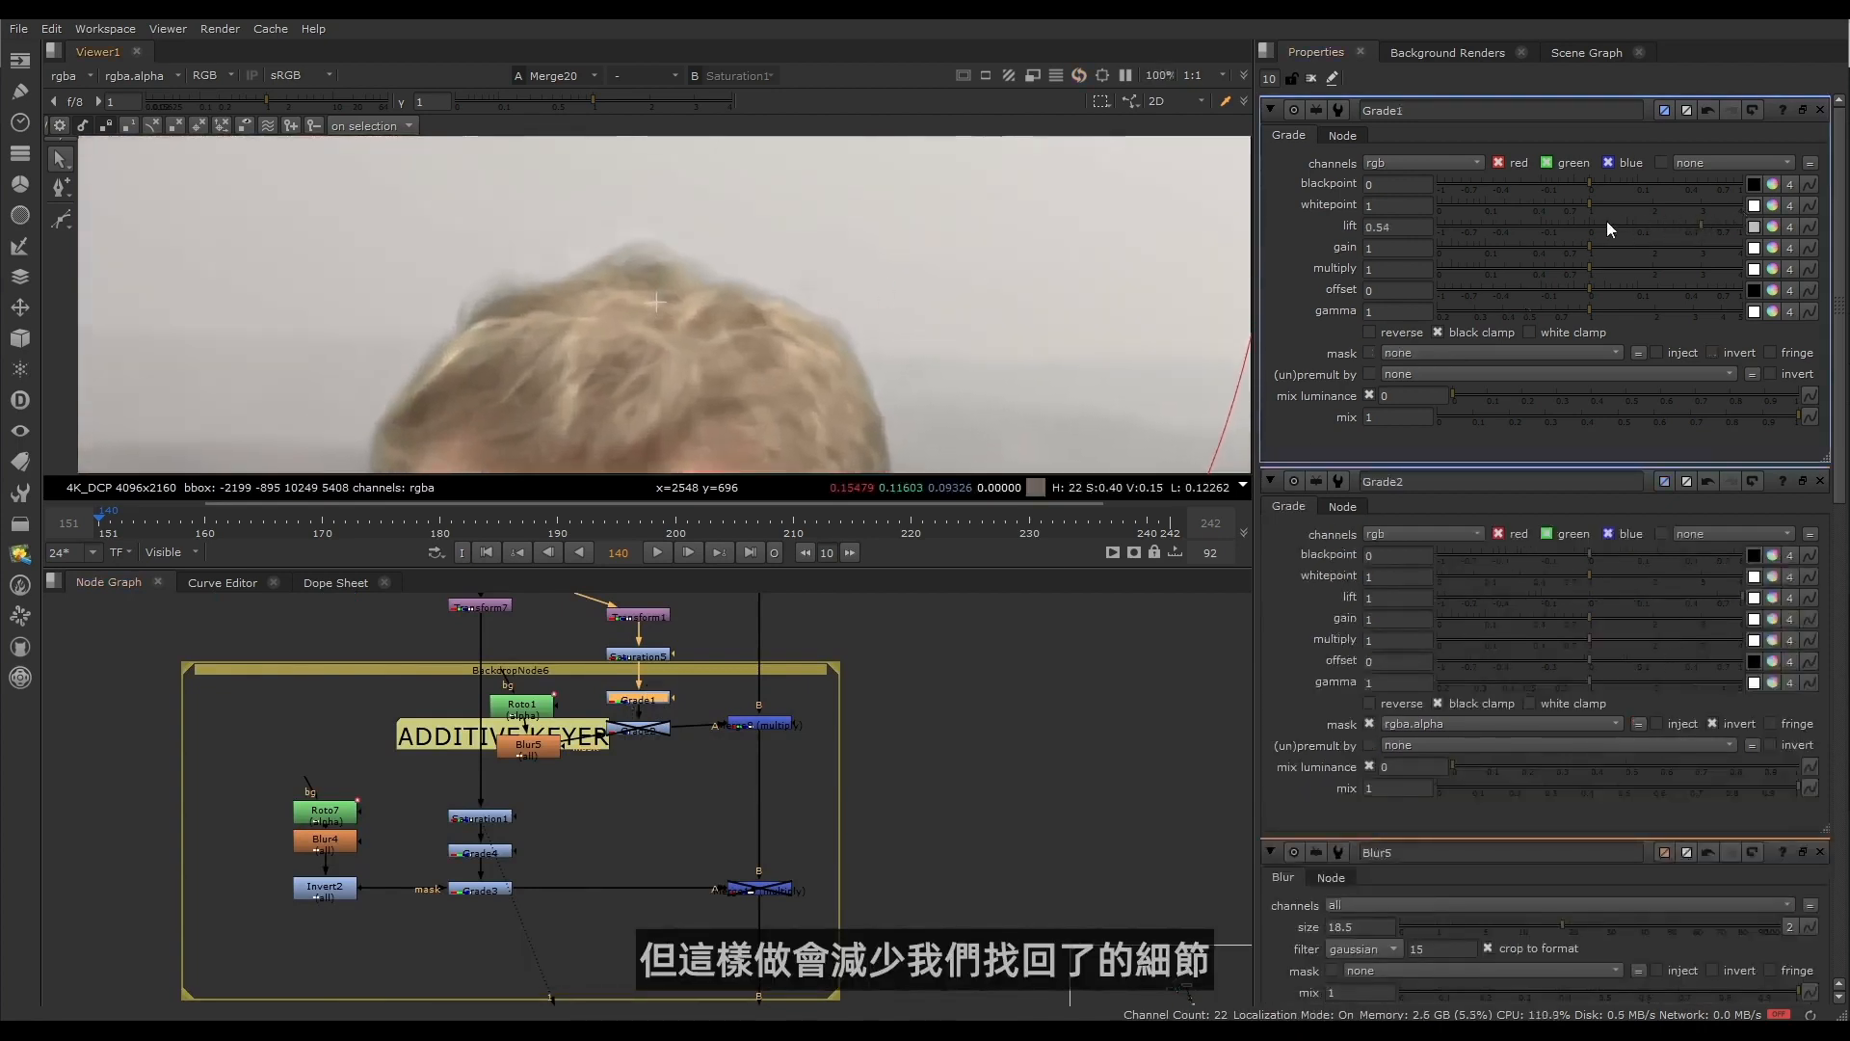
pyautogui.moveTo(1698, 223); pyautogui.dragTo(1835, 227)
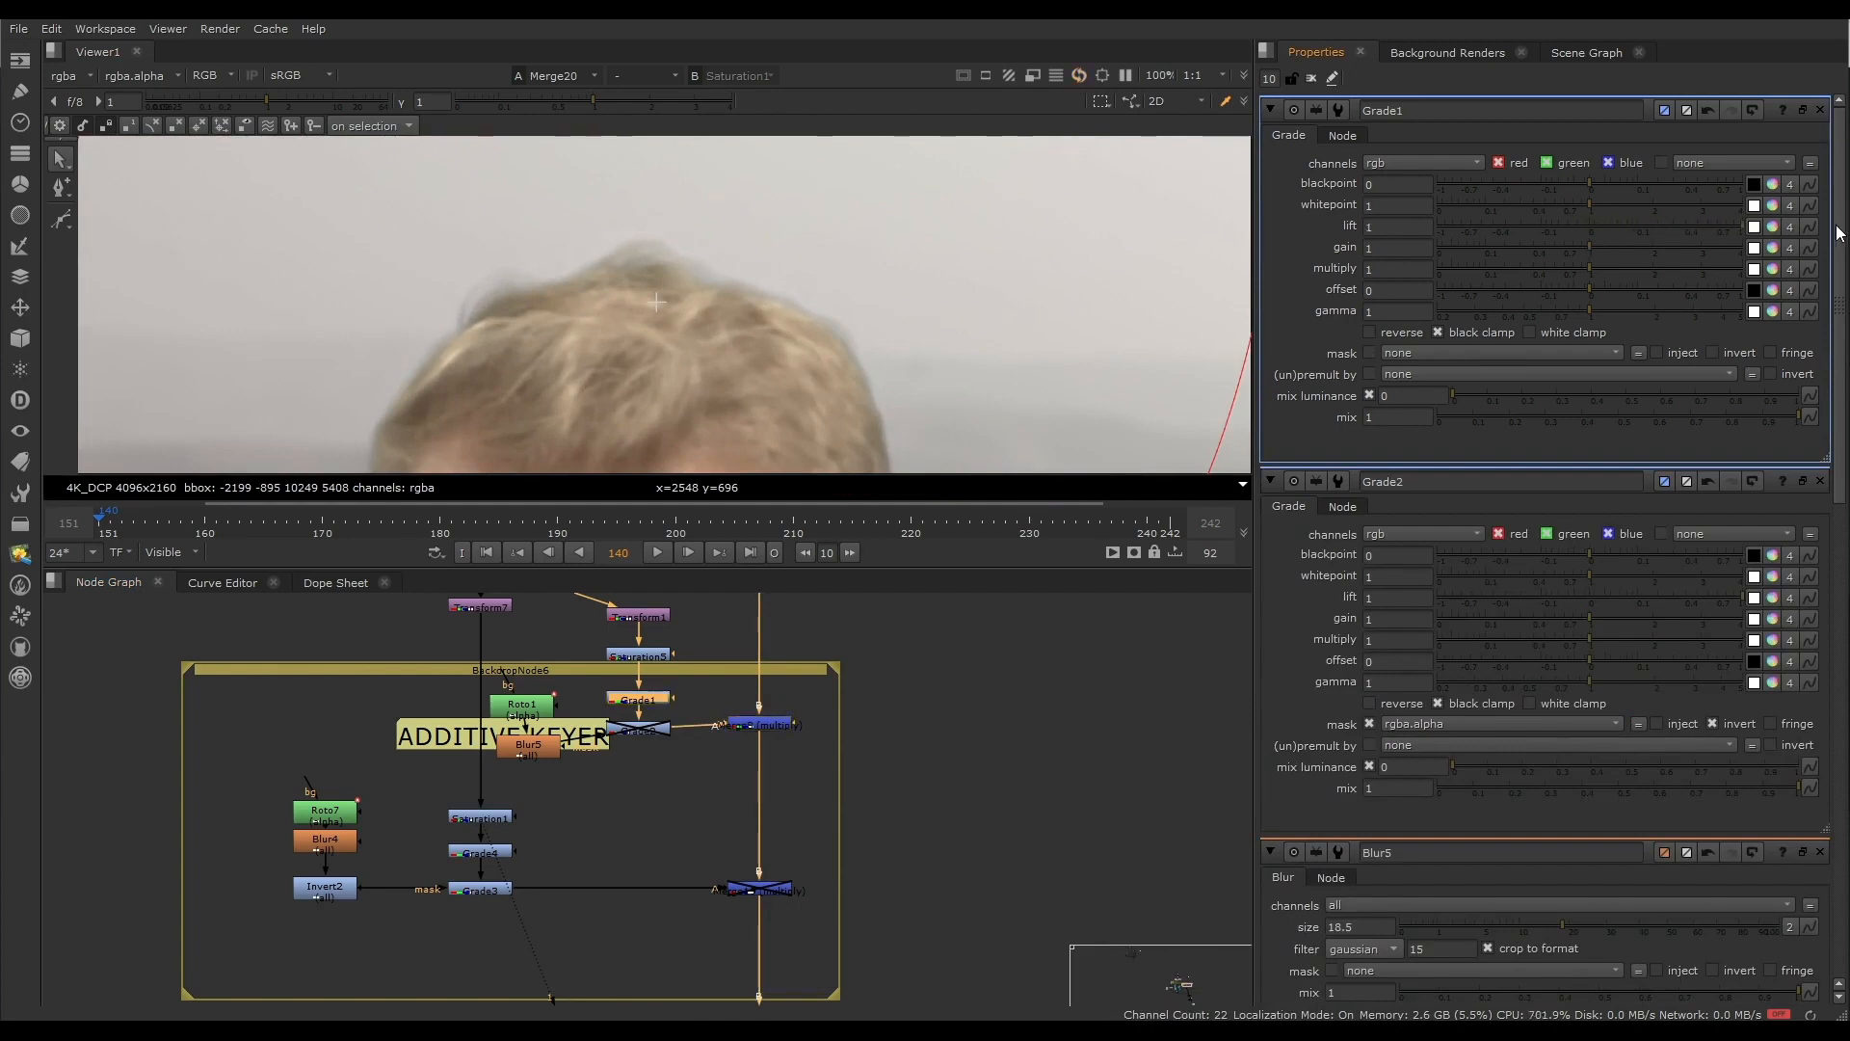
pyautogui.click(1594, 226)
# Step: Re-enable Grade2 and open the settings of Grade2 and of the Roto1 mask that limits it
pyautogui.scroll(5, 577, 713)
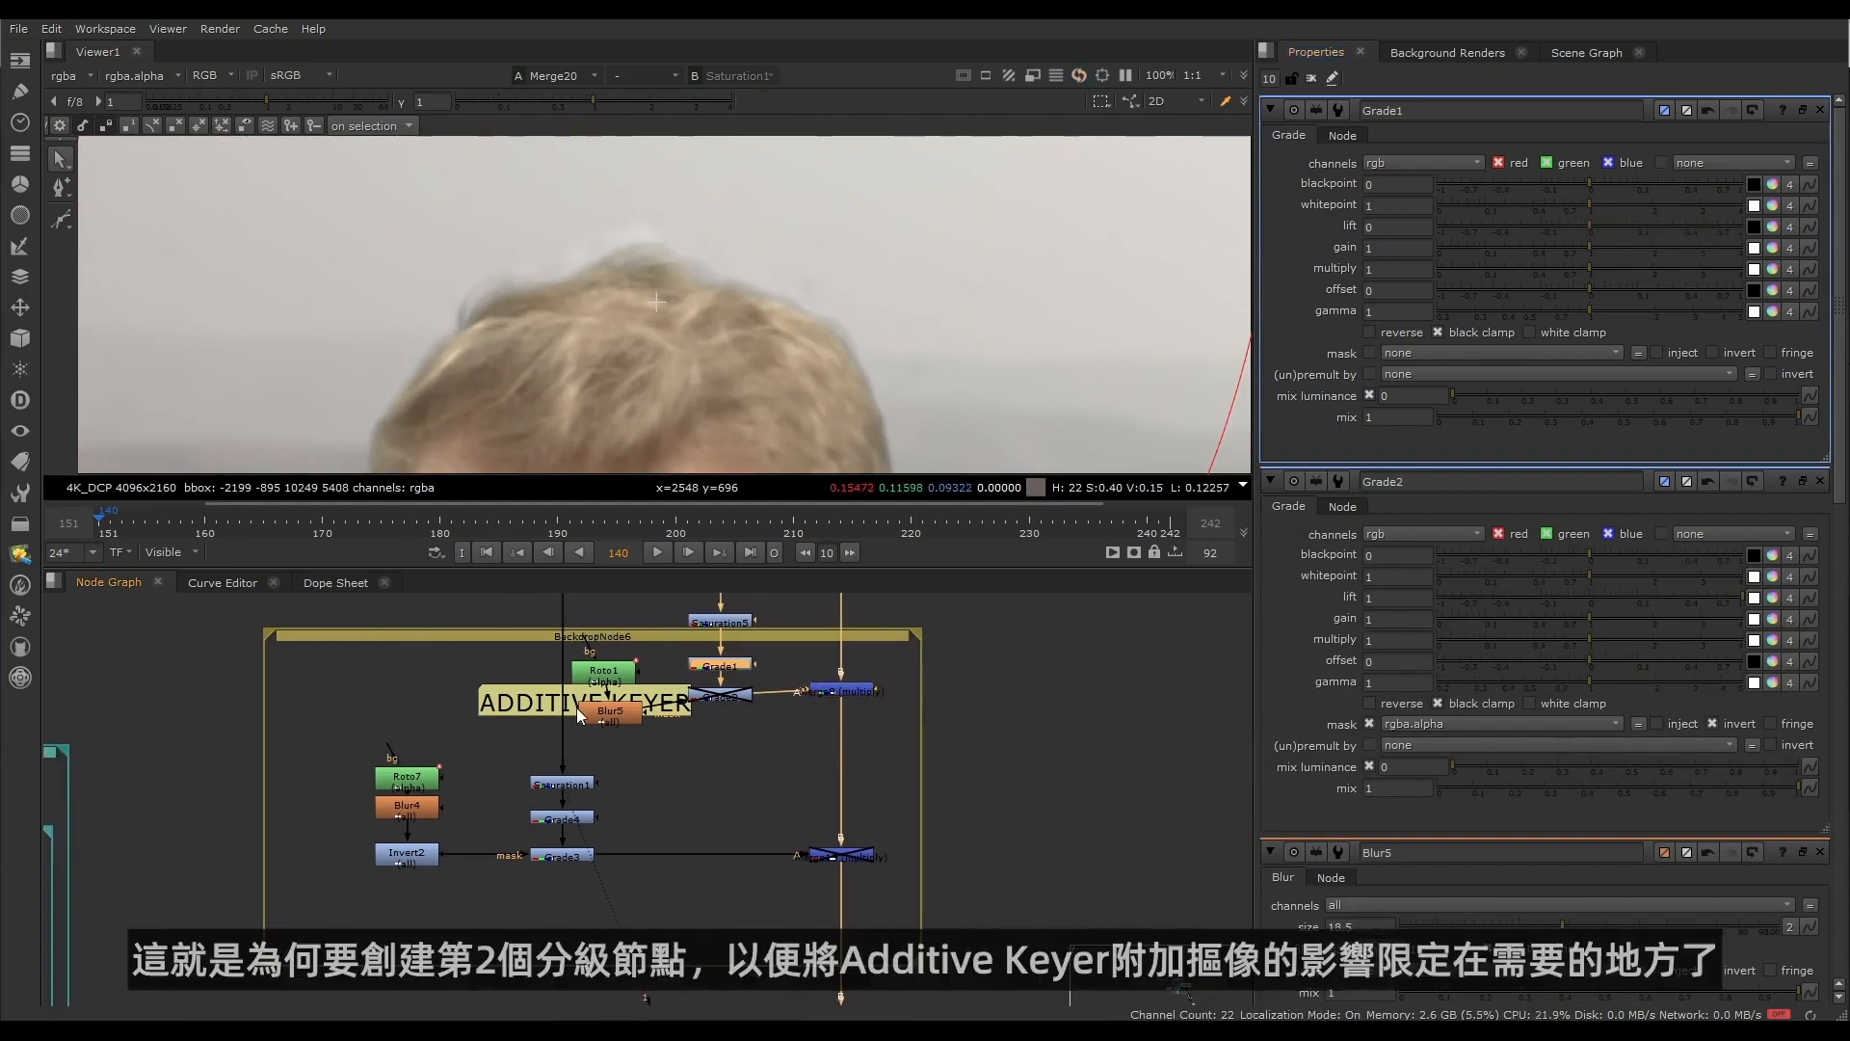
pyautogui.click(732, 697)
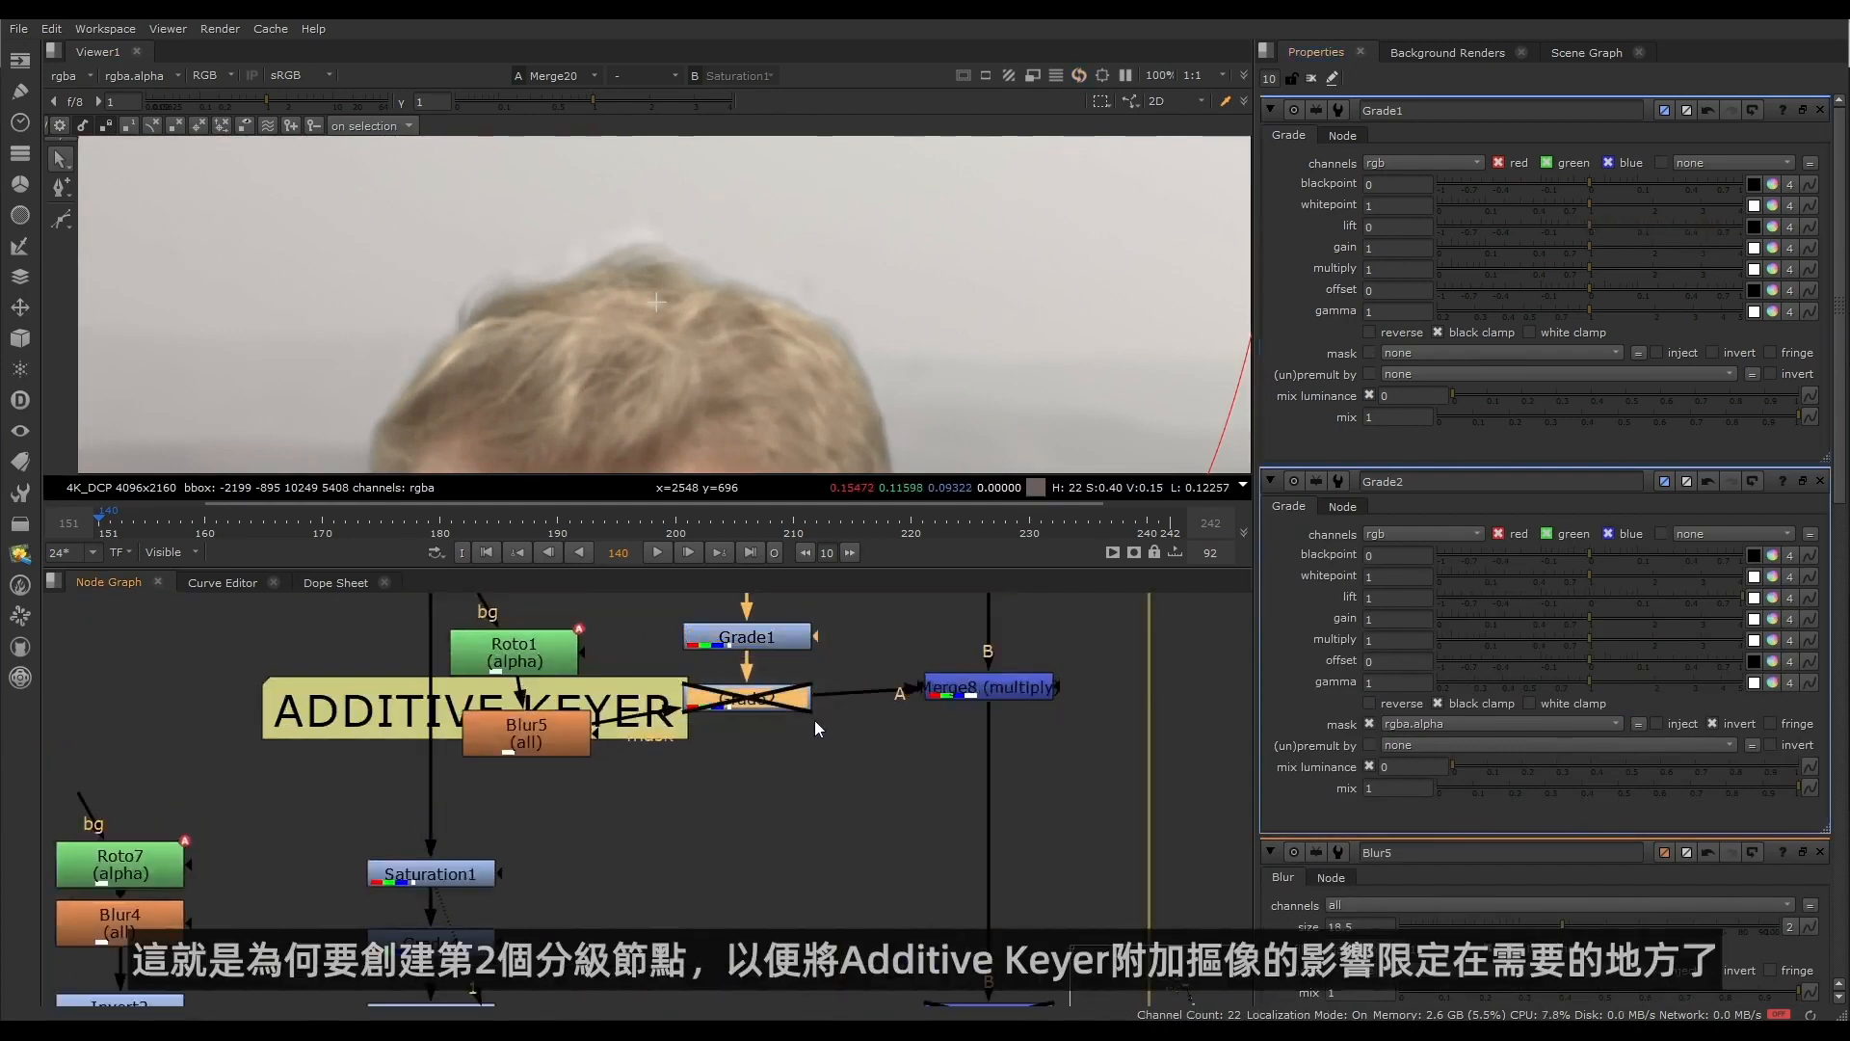
pyautogui.press('d')
pyautogui.doubleClick(767, 709)
pyautogui.moveTo(526, 655); pyautogui.dragTo(547, 621)
pyautogui.doubleClick(546, 621)
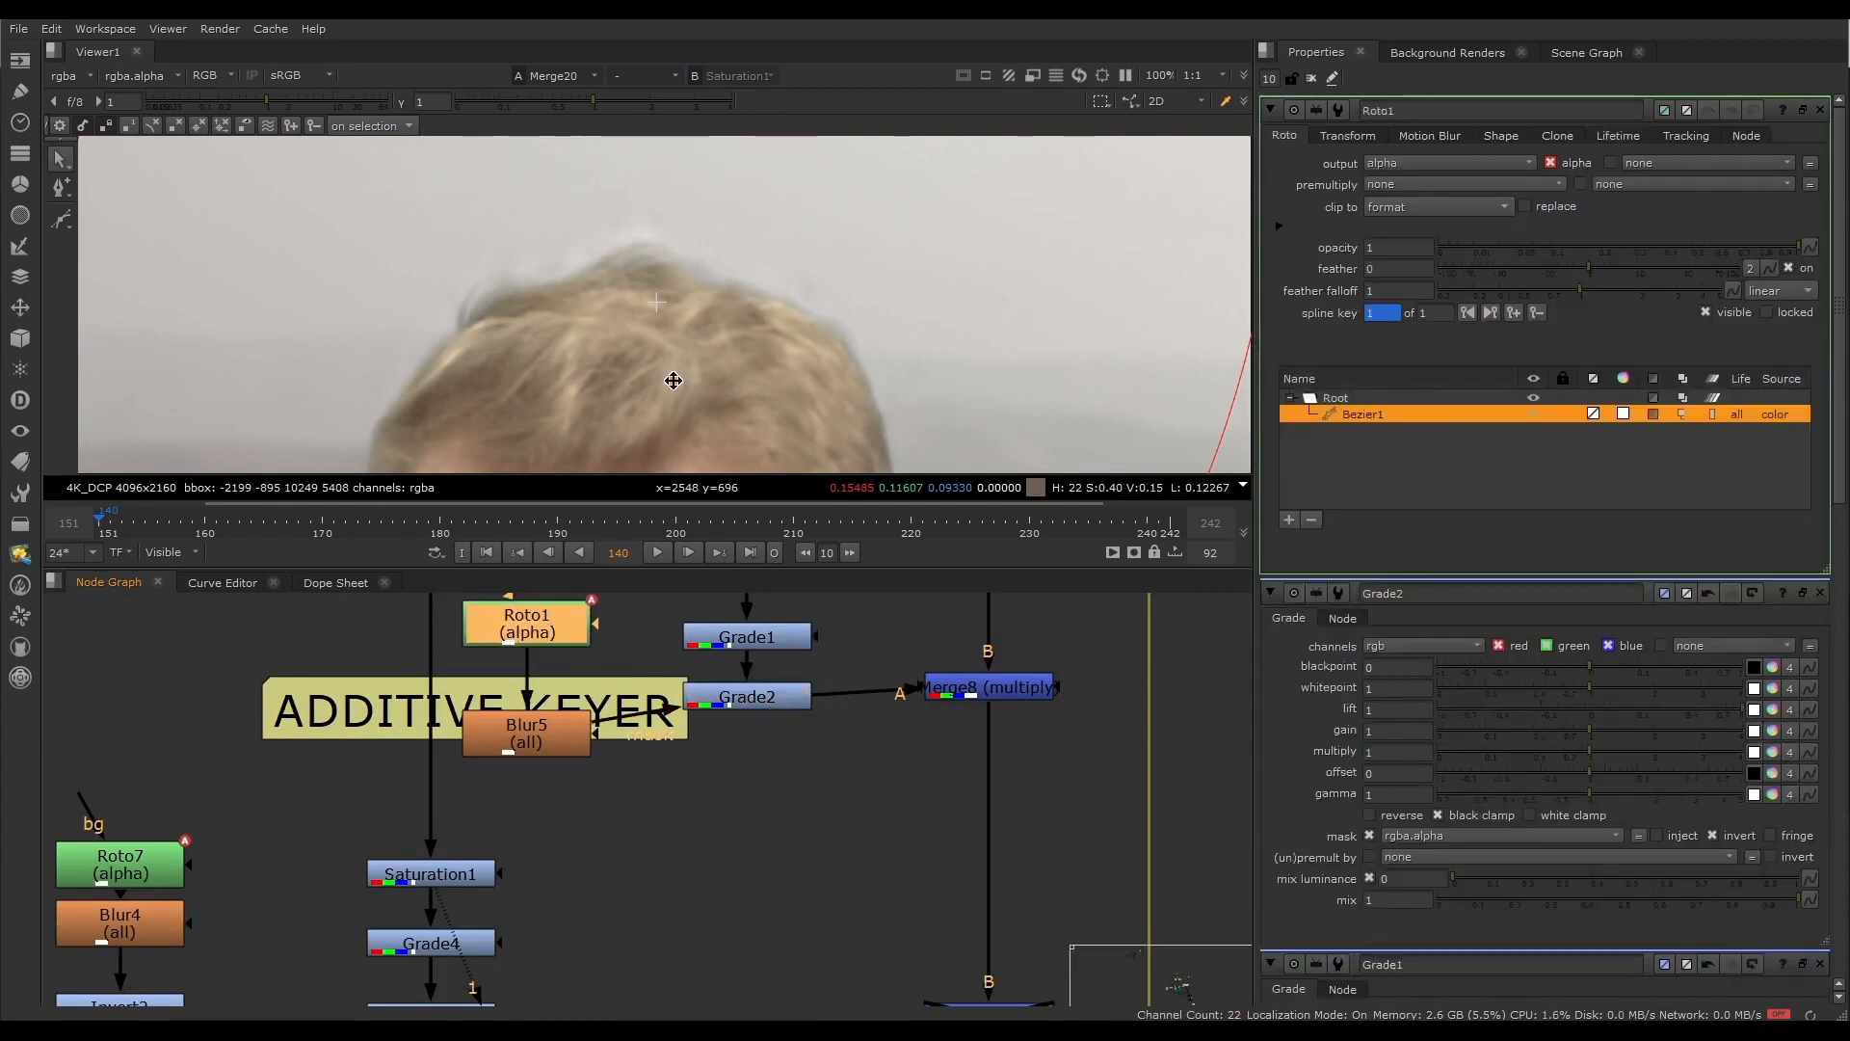
pyautogui.doubleClick(747, 696)
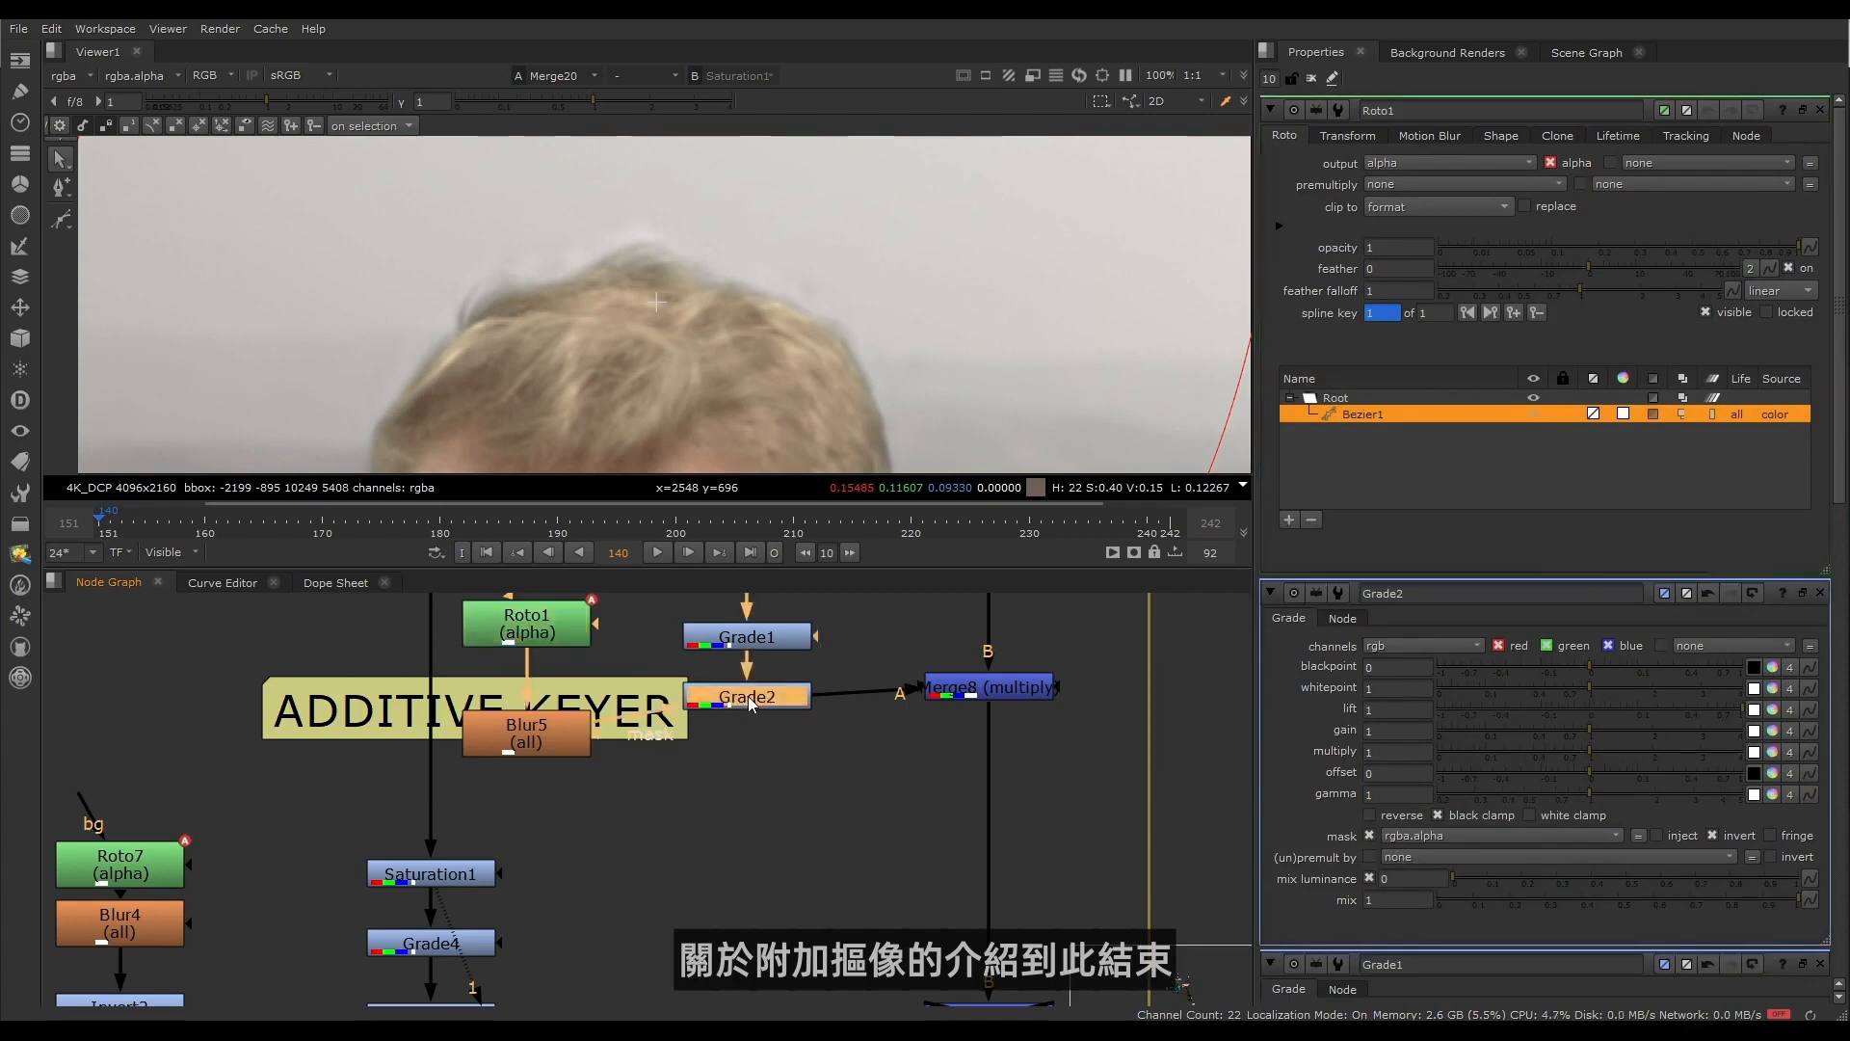
# Step: Find the REGRAIN section below the Additive Keyer and look at its DasGrain1 node
pyautogui.scroll(-3, 611, 277)
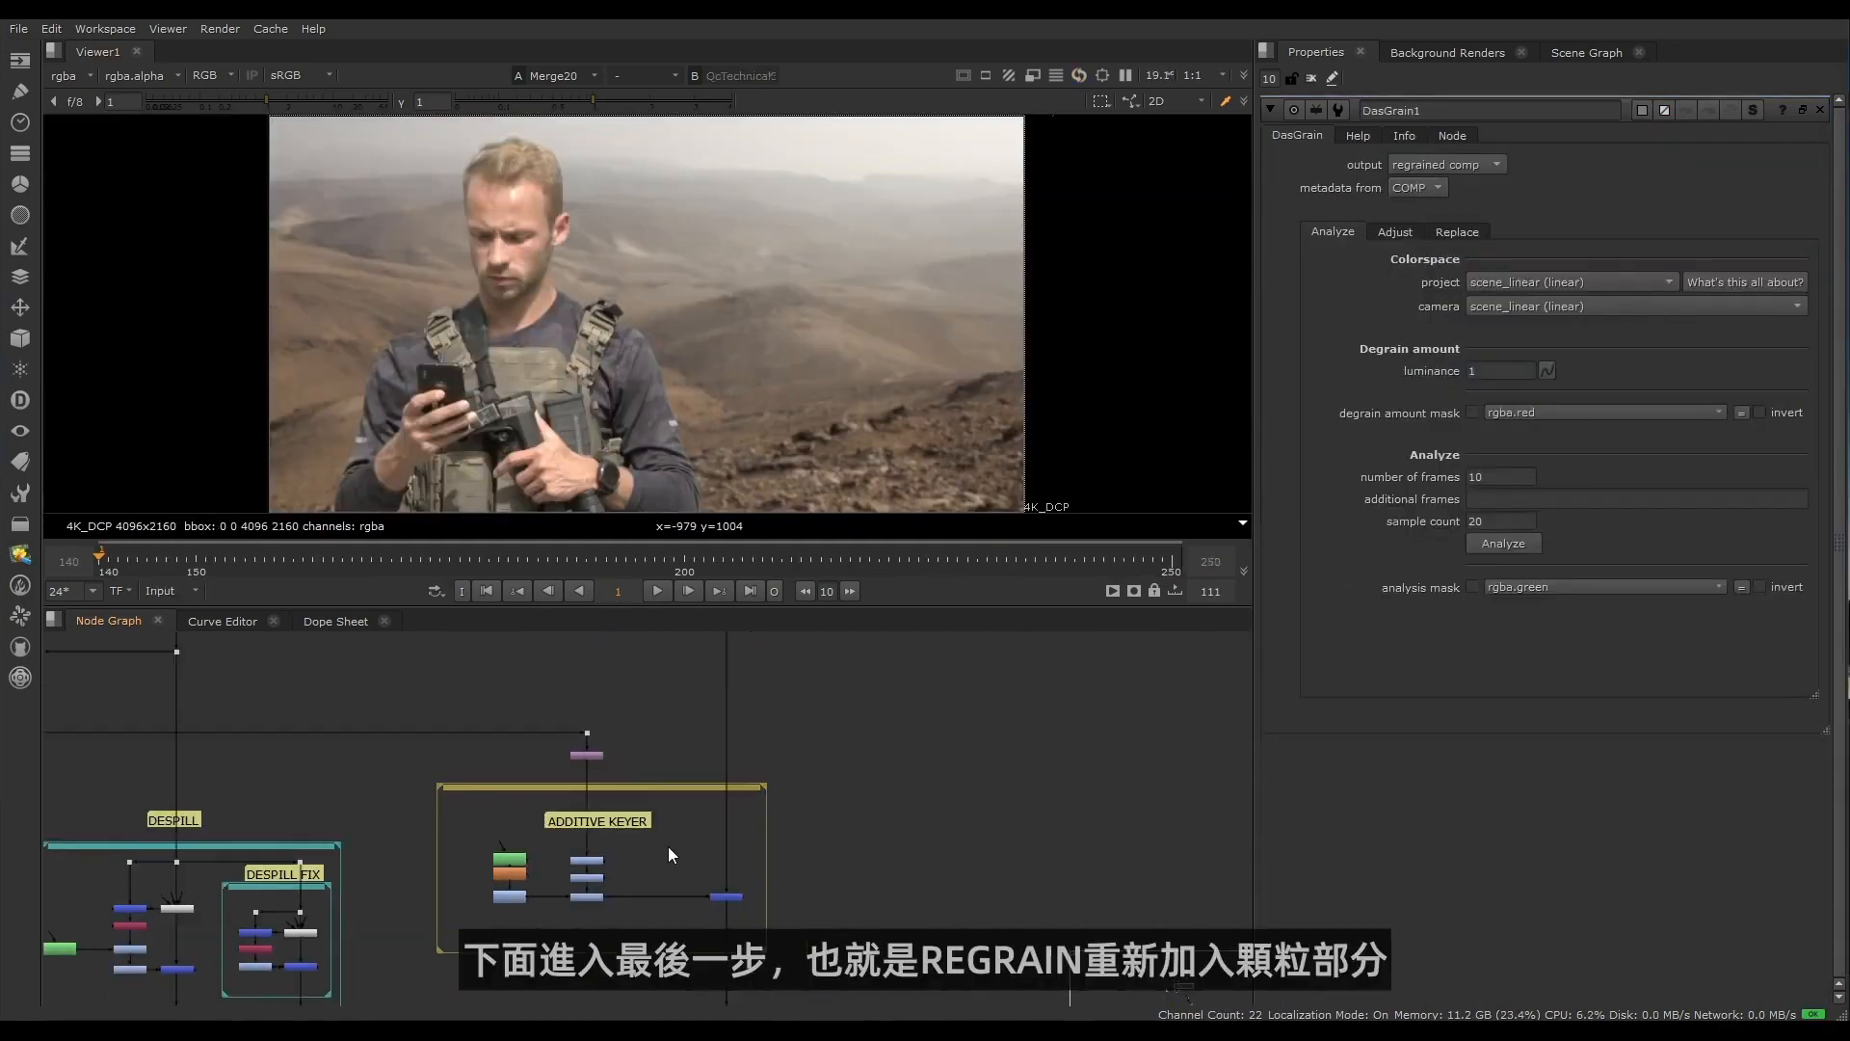
pyautogui.scroll(-3, 805, 821)
pyautogui.moveTo(796, 819); pyautogui.dragTo(615, 601, button='middle')
pyautogui.scroll(7, 697, 842)
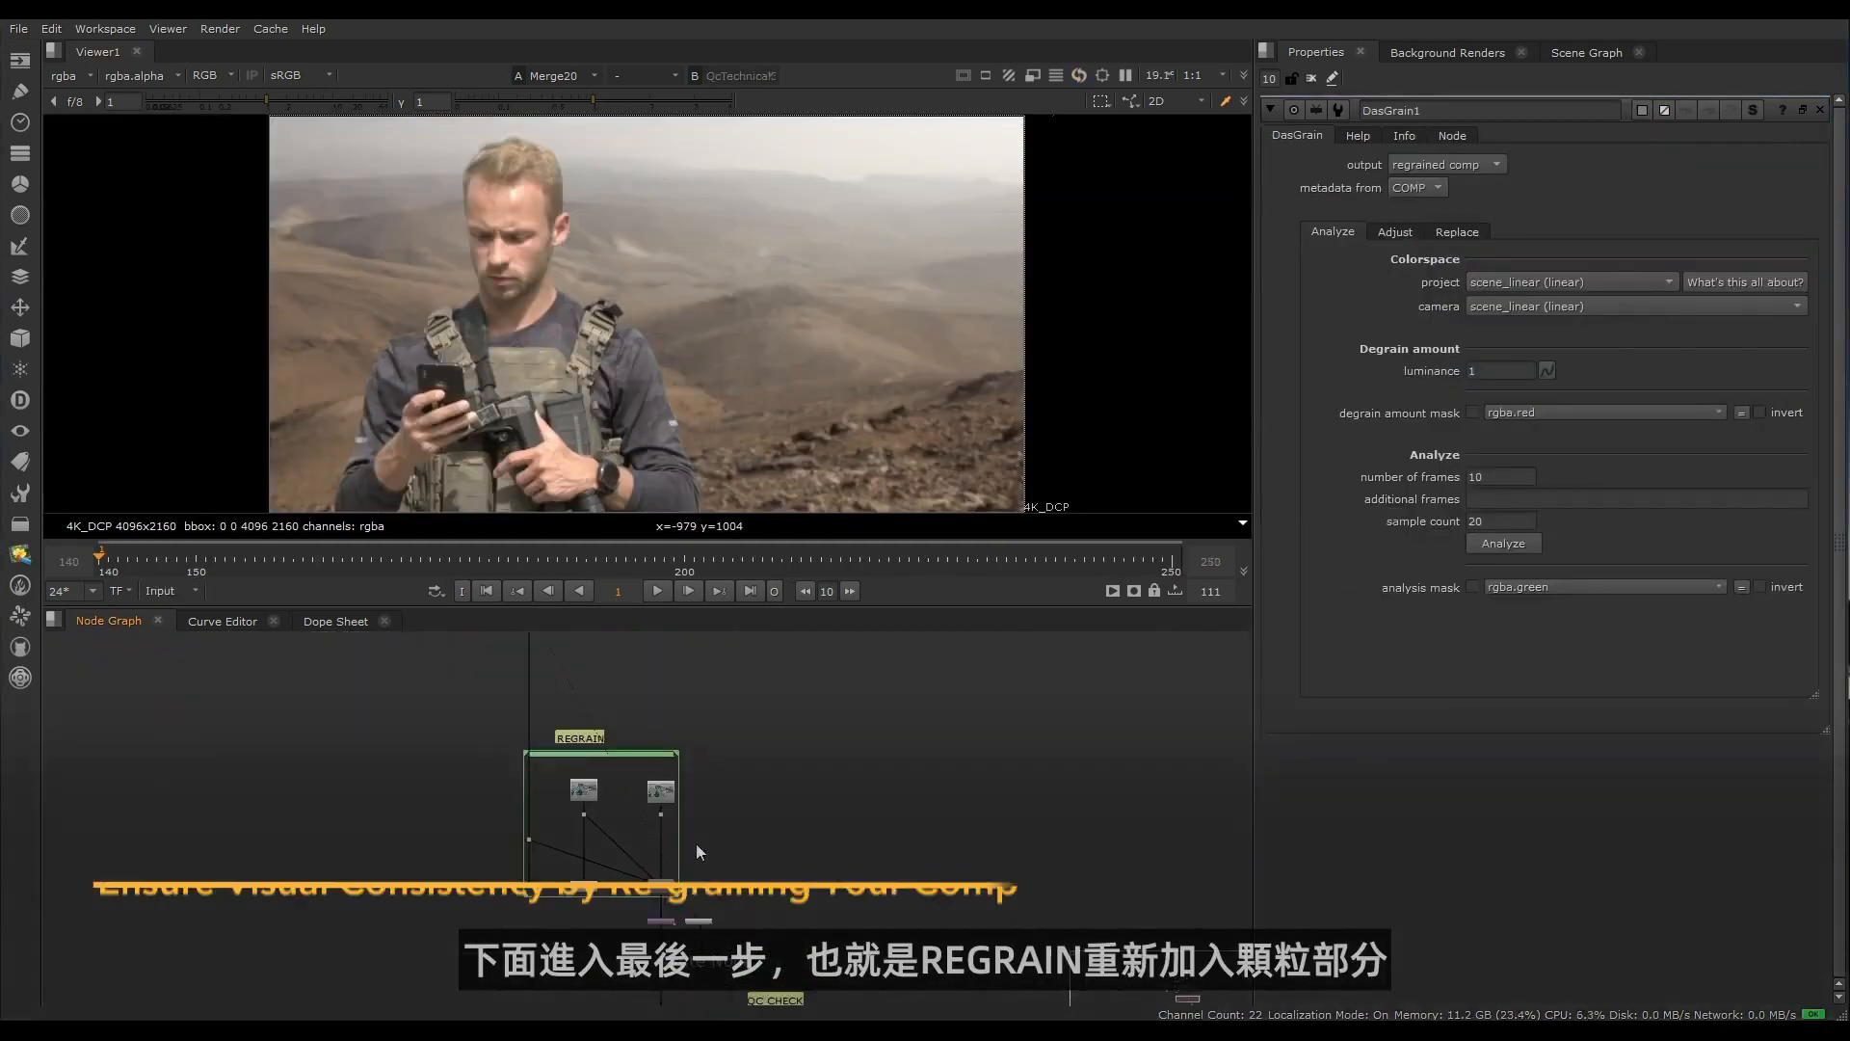
pyautogui.scroll(-1, 685, 779)
pyautogui.moveTo(685, 779); pyautogui.dragTo(615, 818, button='middle')
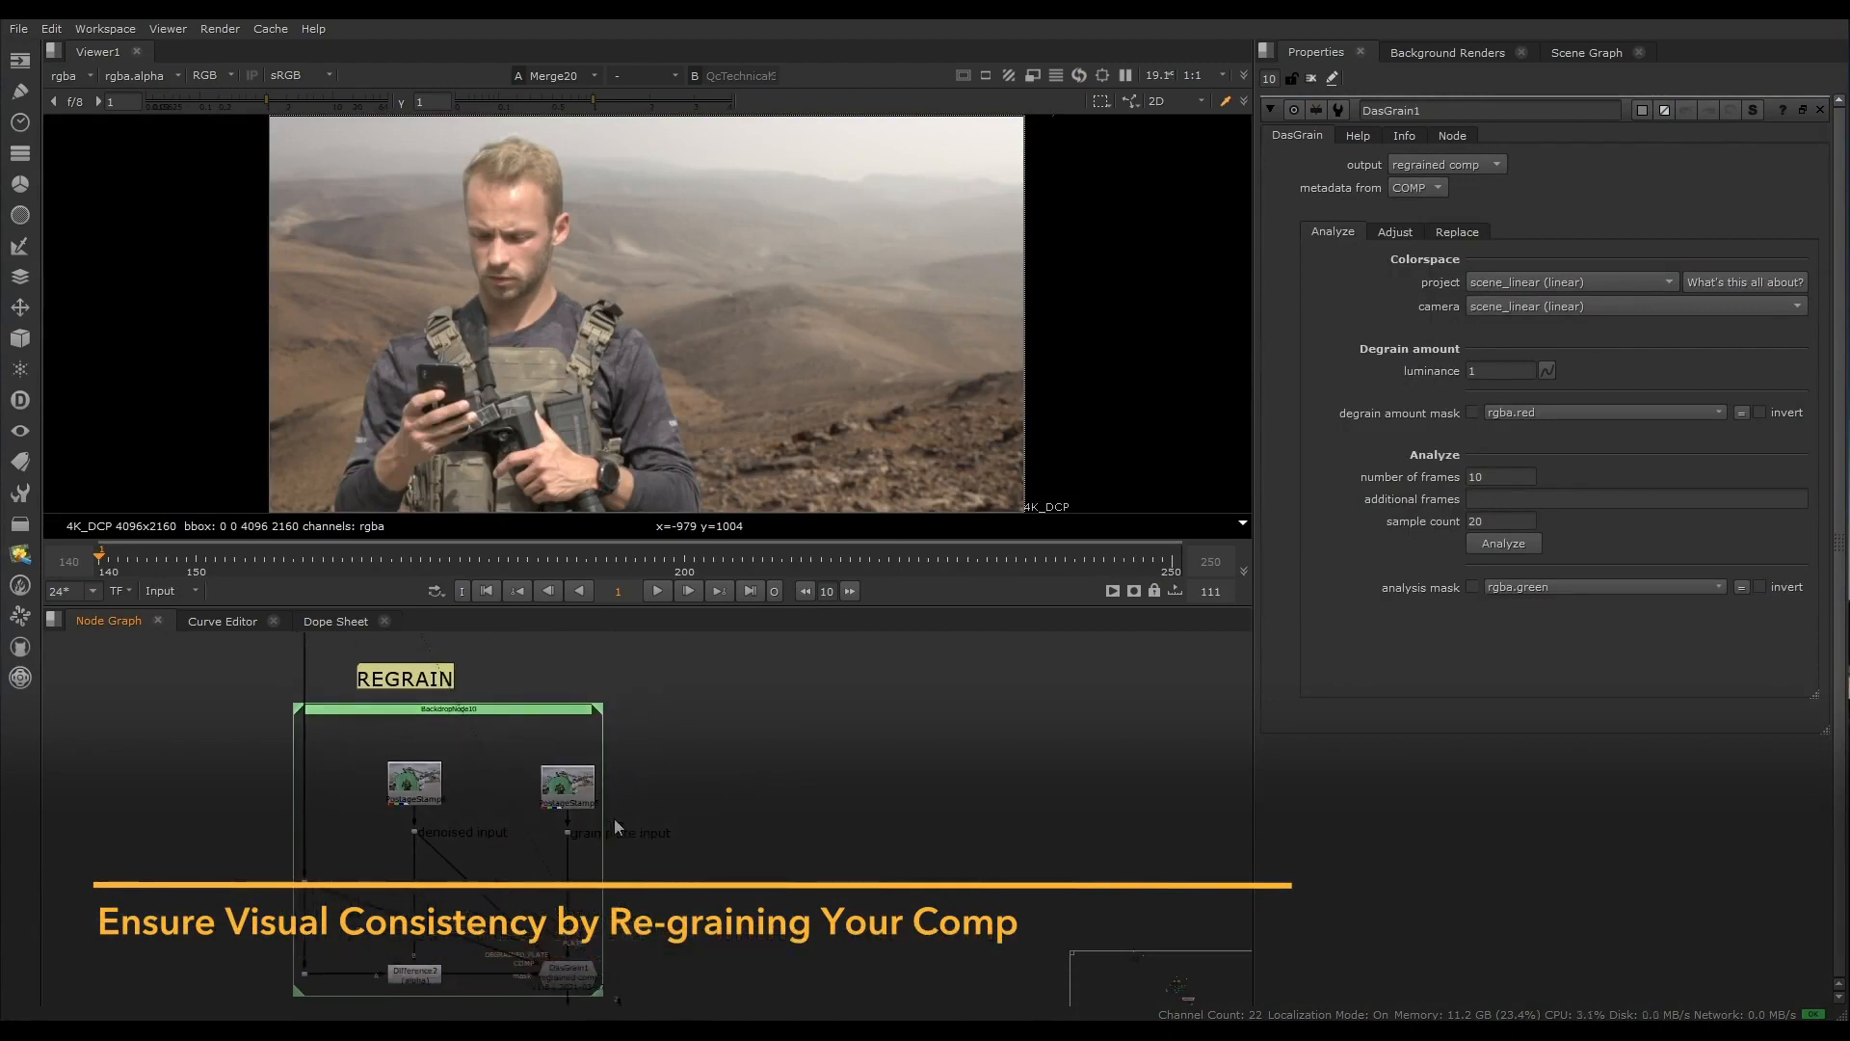
pyautogui.scroll(5, 597, 998)
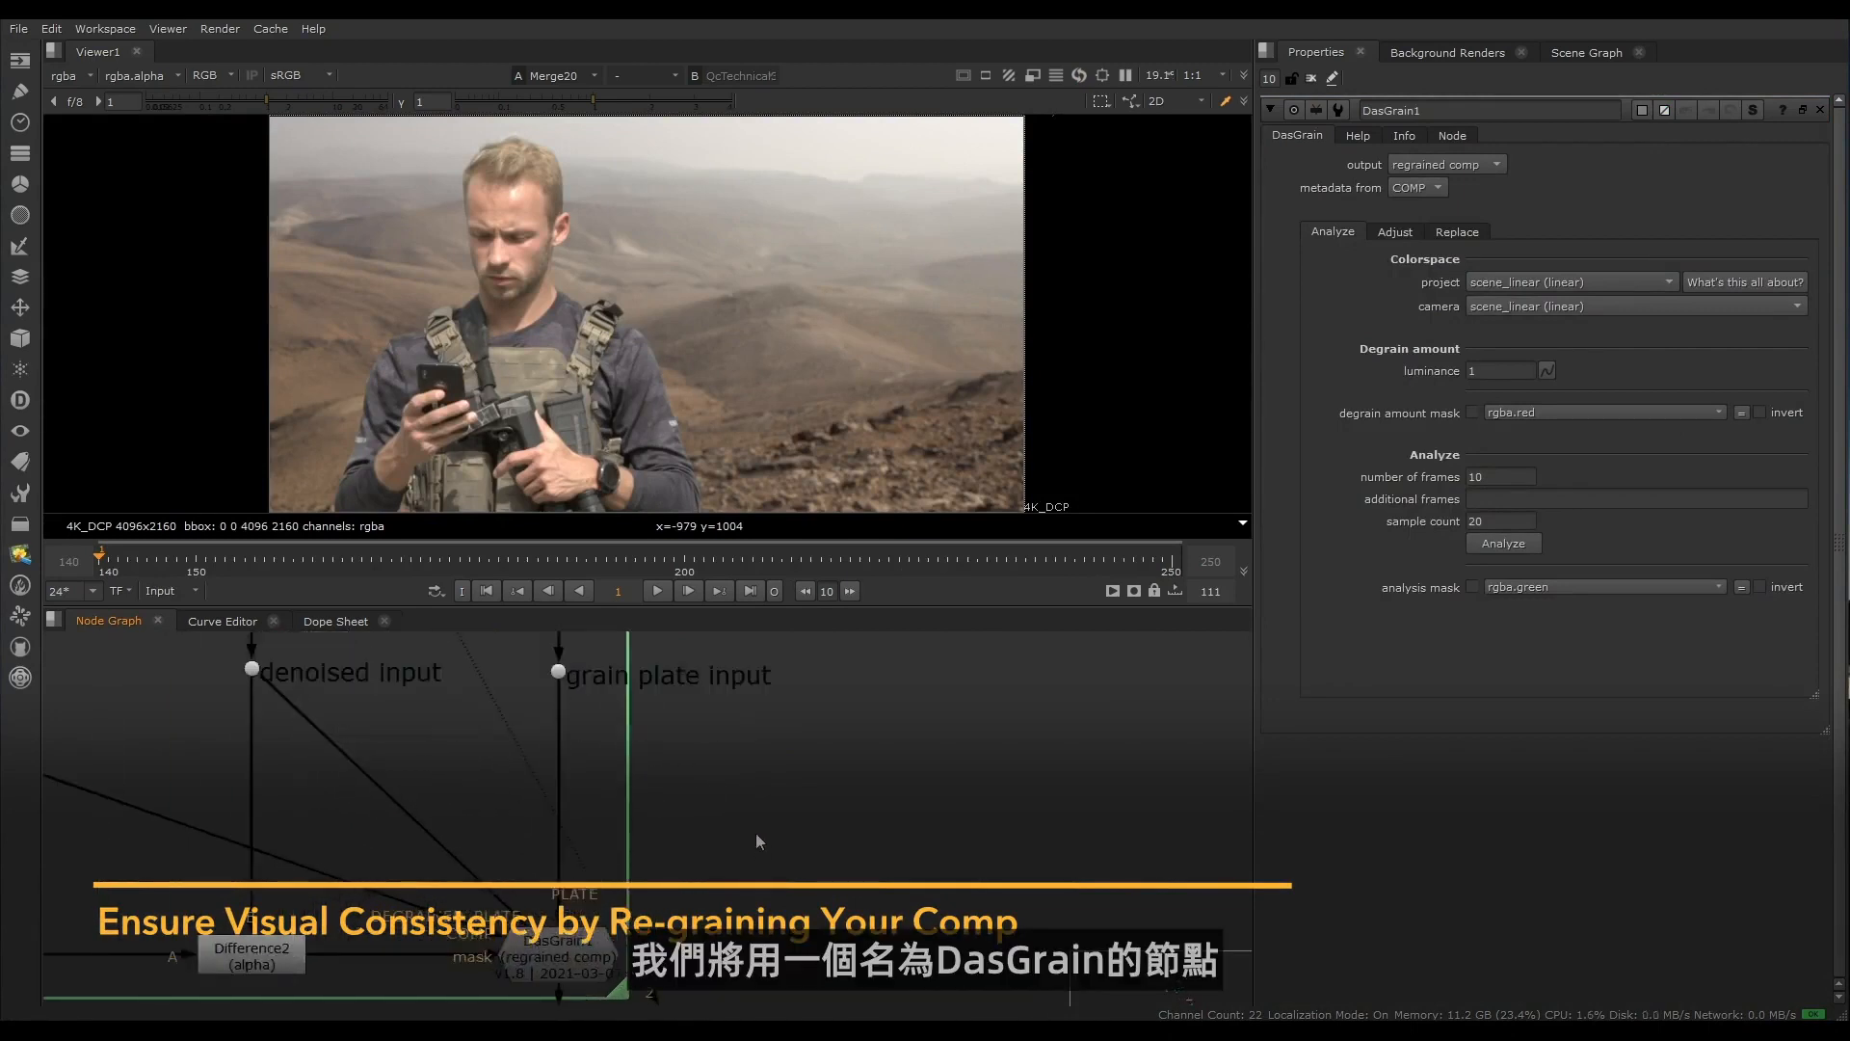
pyautogui.moveTo(505, 944); pyautogui.dragTo(578, 735, button='middle')
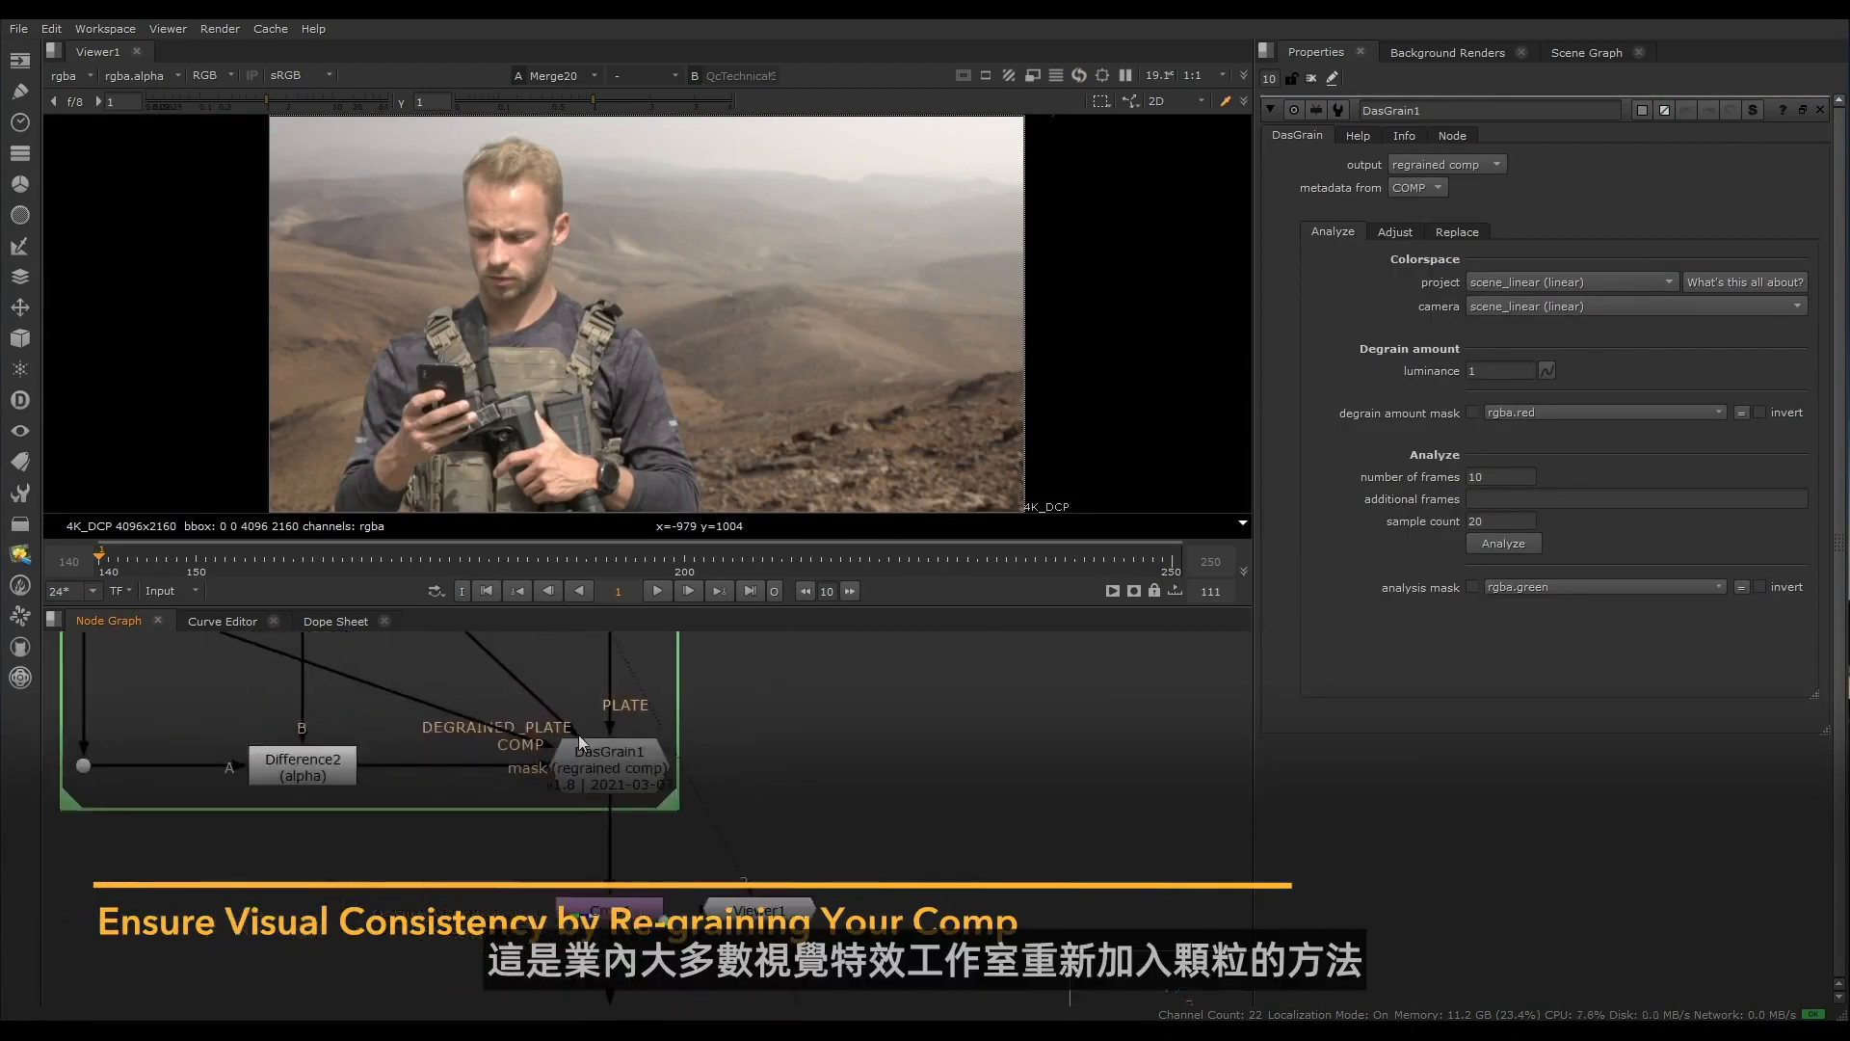
# Step: Examine DasGrain1's plate, degrained plate, comp and mask connections, and select the Difference2 node feeding the mask
pyautogui.click(501, 834)
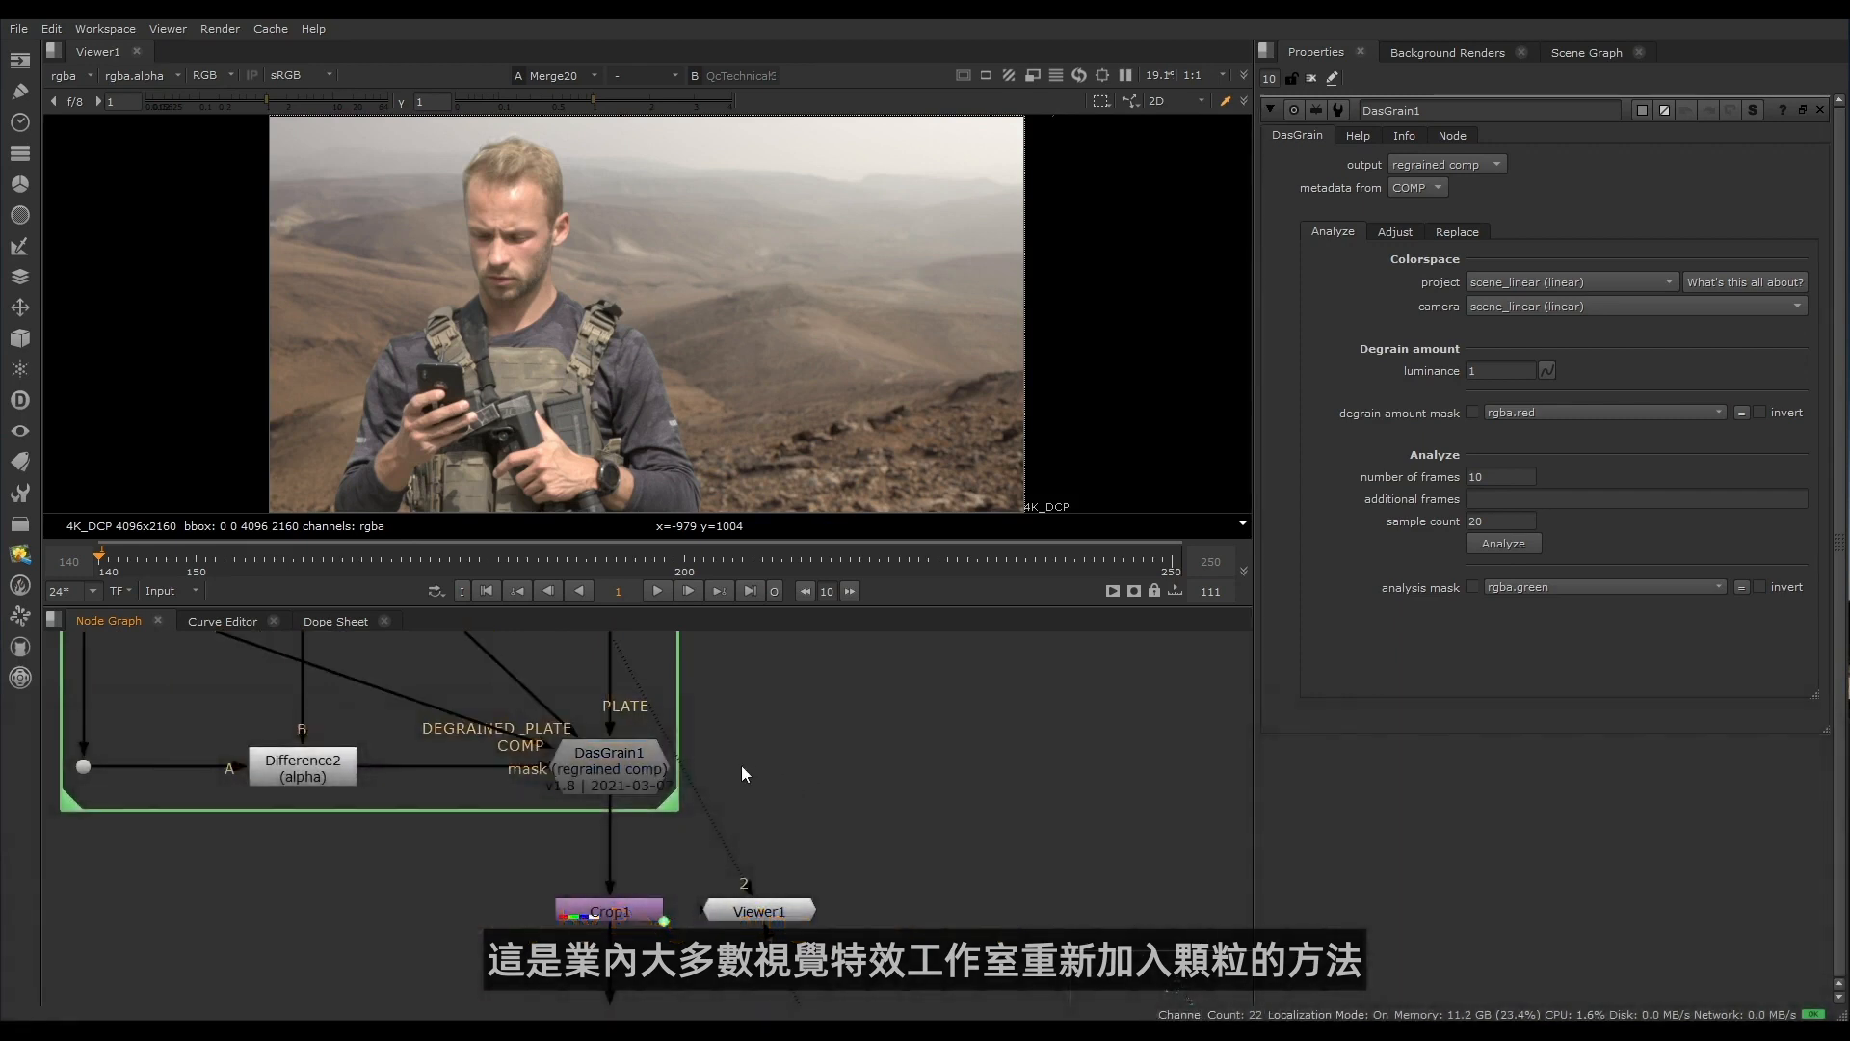
pyautogui.moveTo(755, 748); pyautogui.dragTo(742, 821, button='middle')
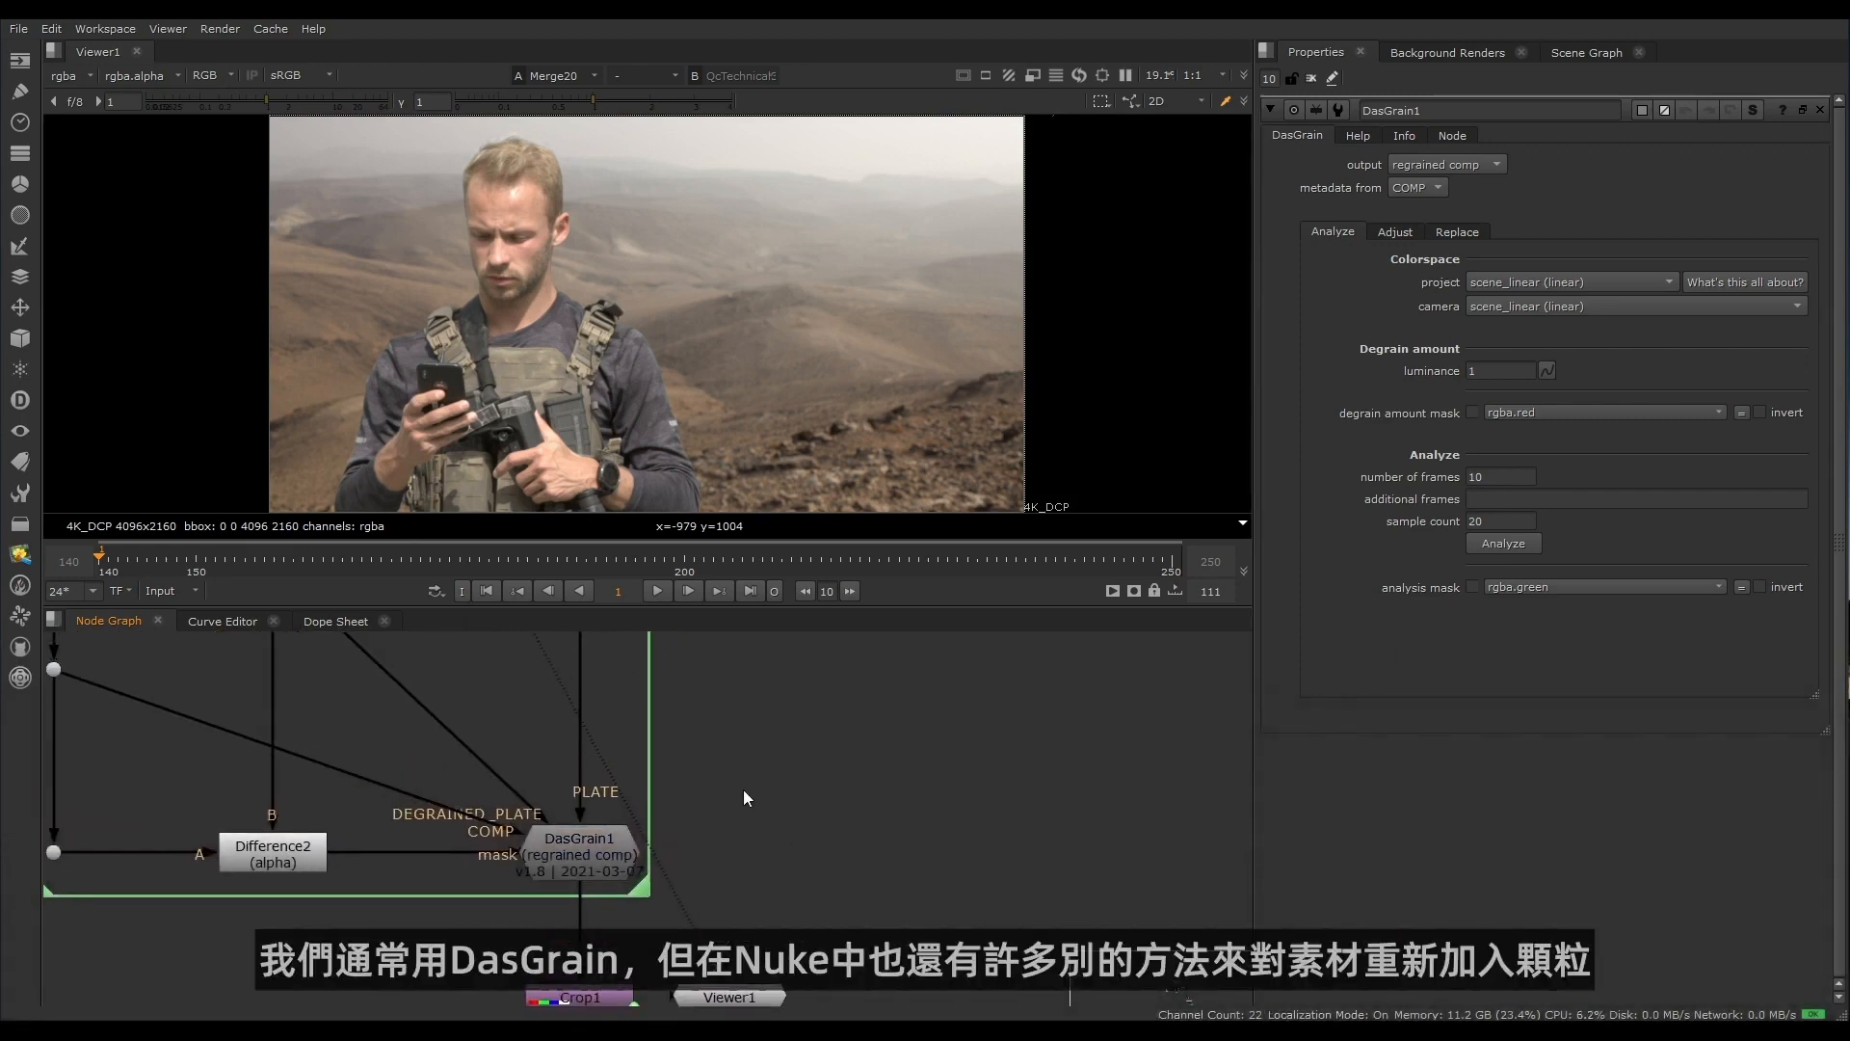
pyautogui.scroll(-3, 761, 751)
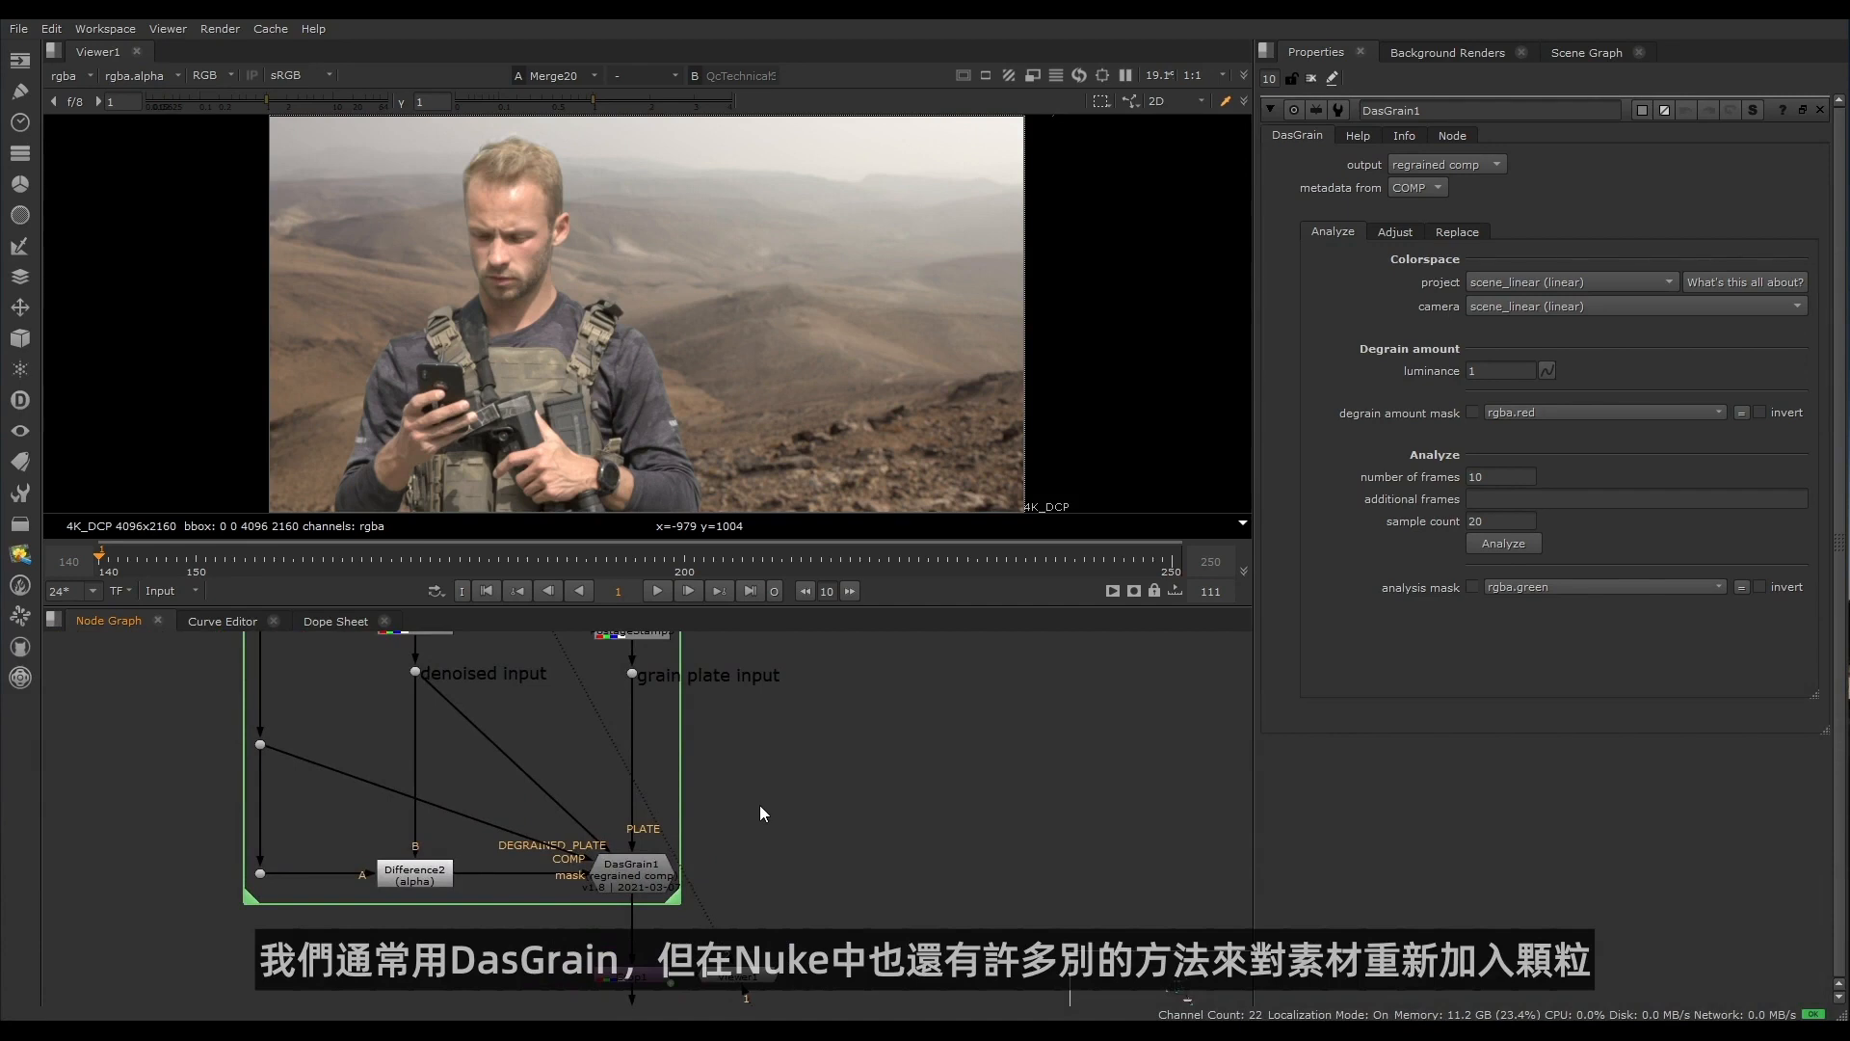
pyautogui.moveTo(760, 805); pyautogui.dragTo(790, 830, button='middle')
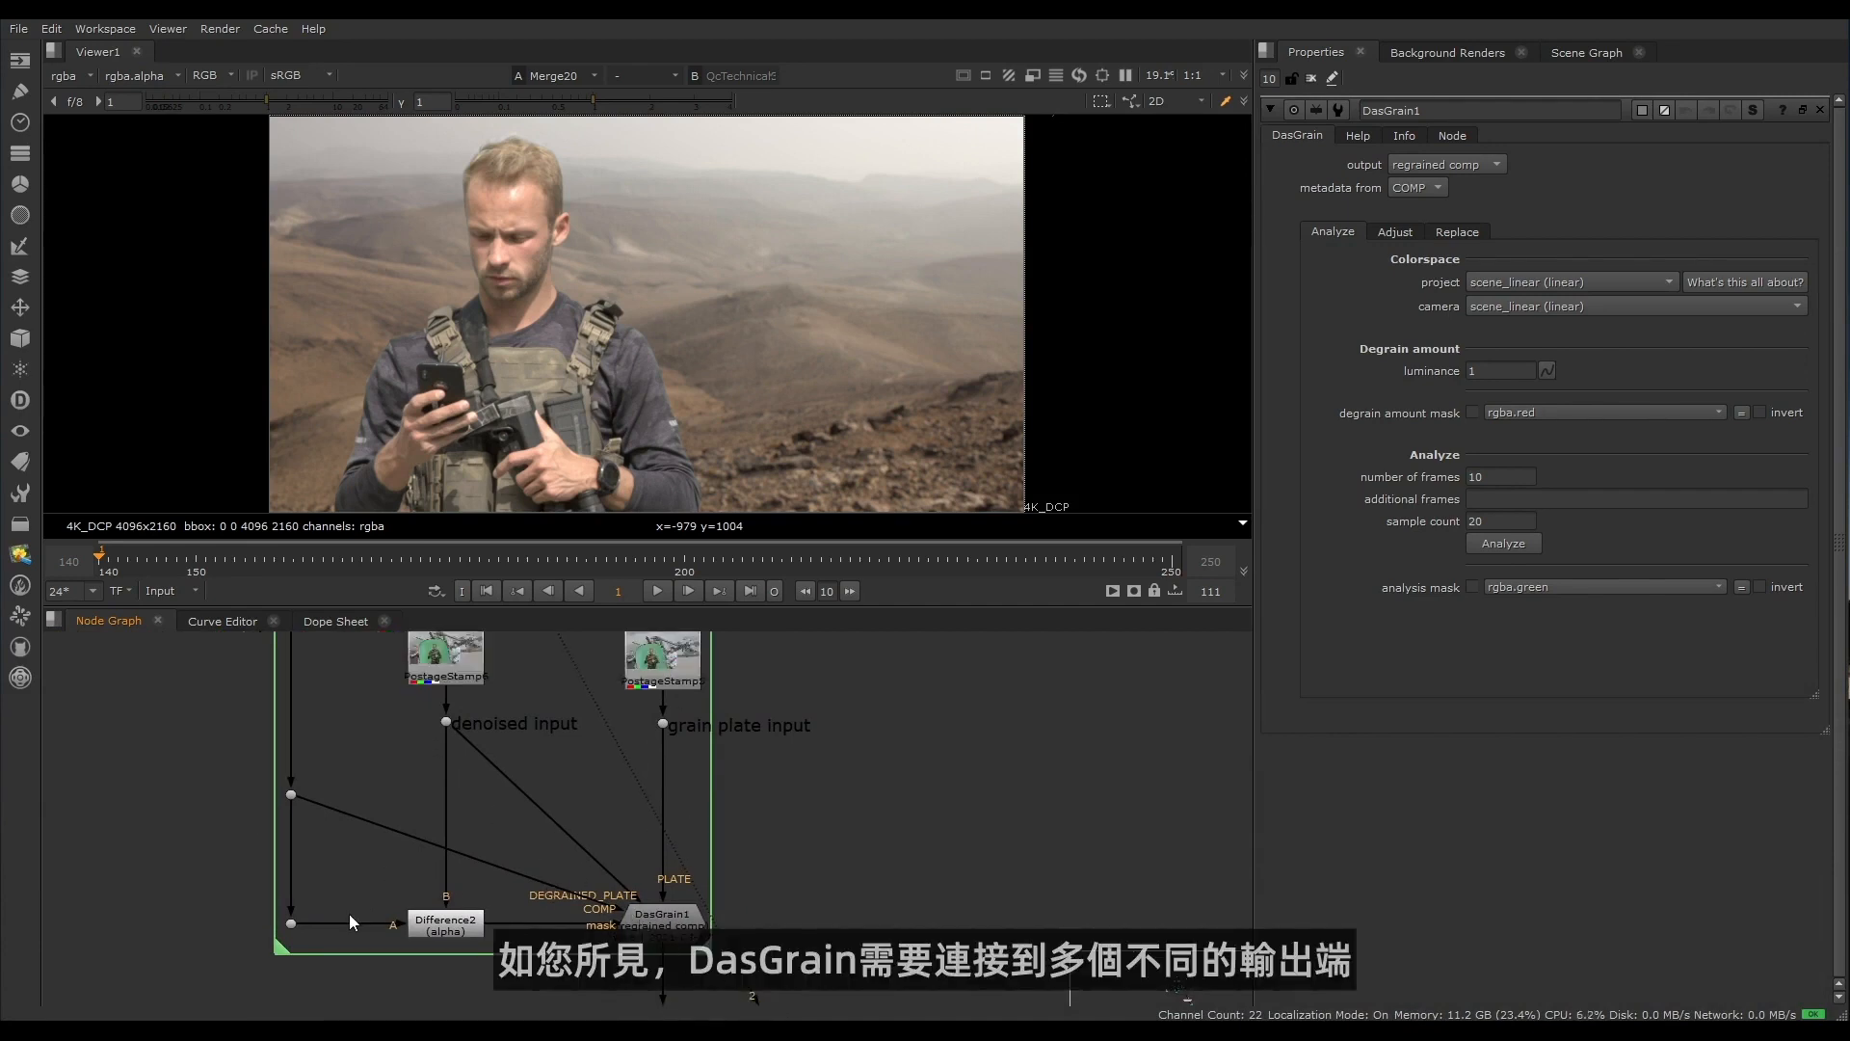
pyautogui.moveTo(717, 744); pyautogui.dragTo(709, 794, button='middle')
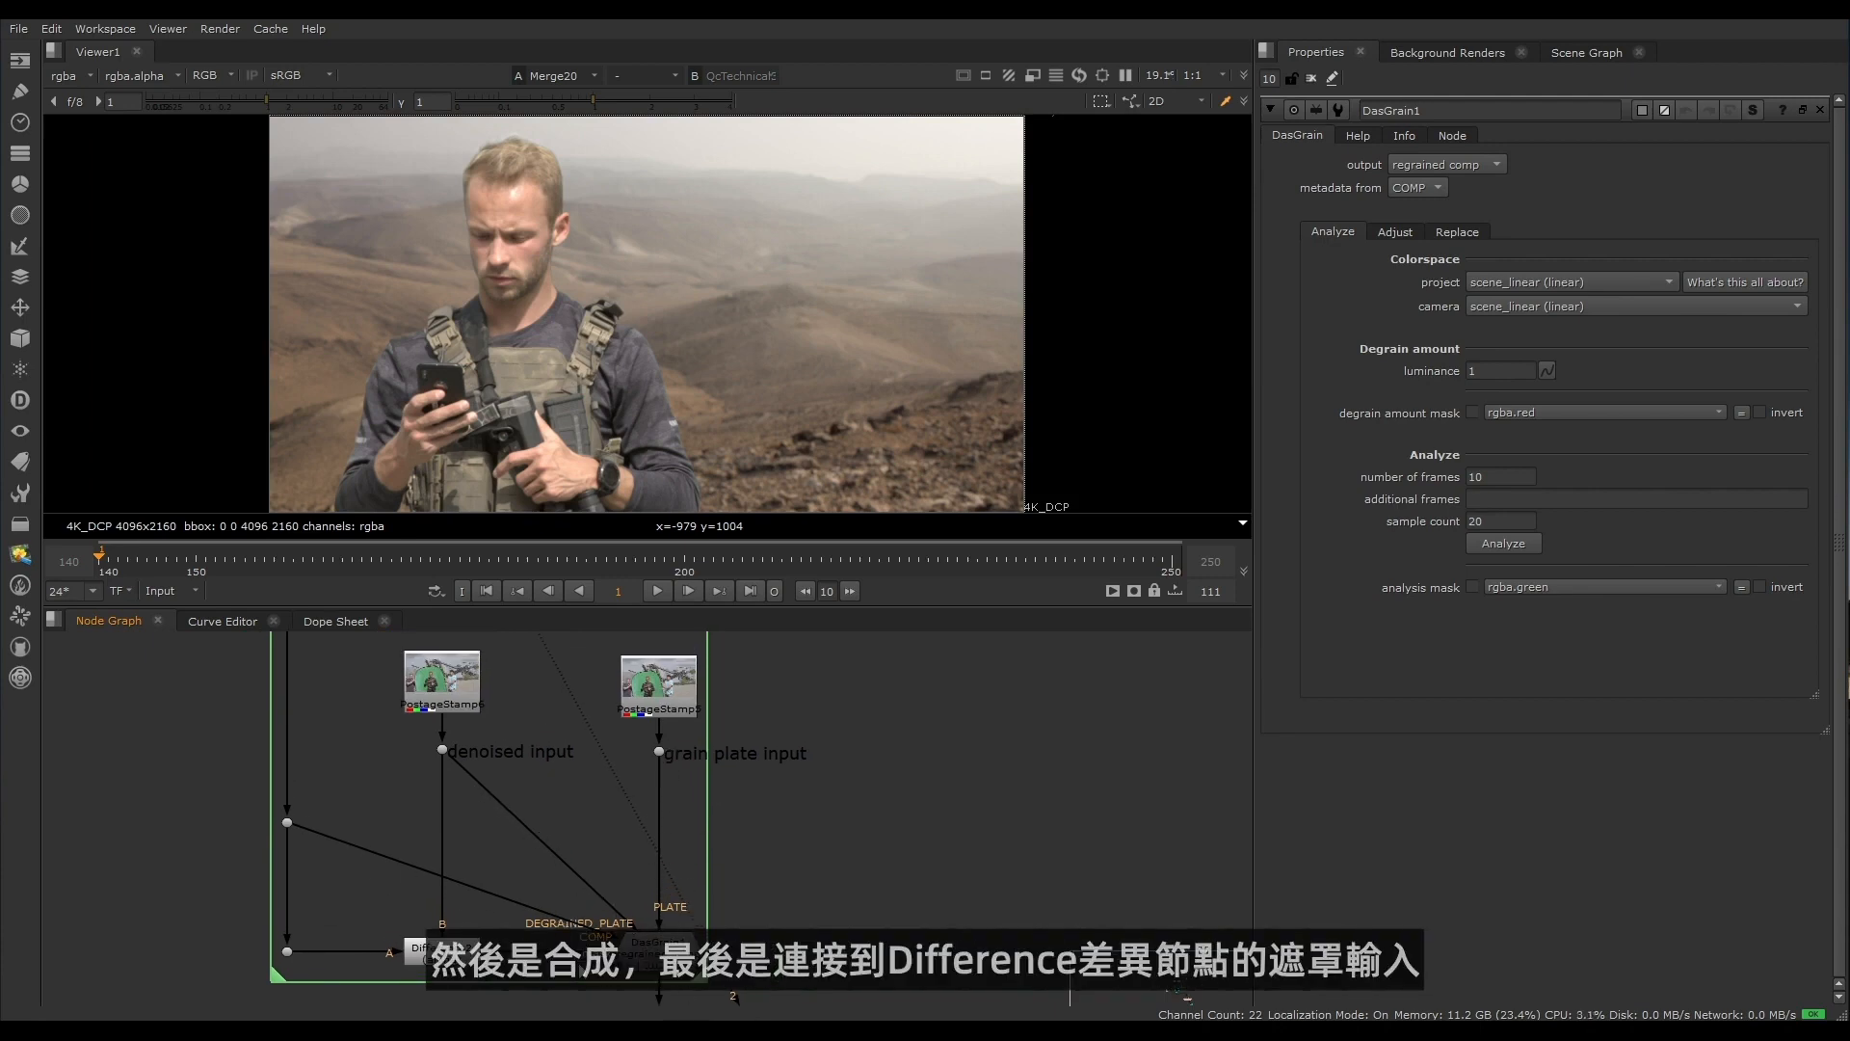
pyautogui.click(417, 949)
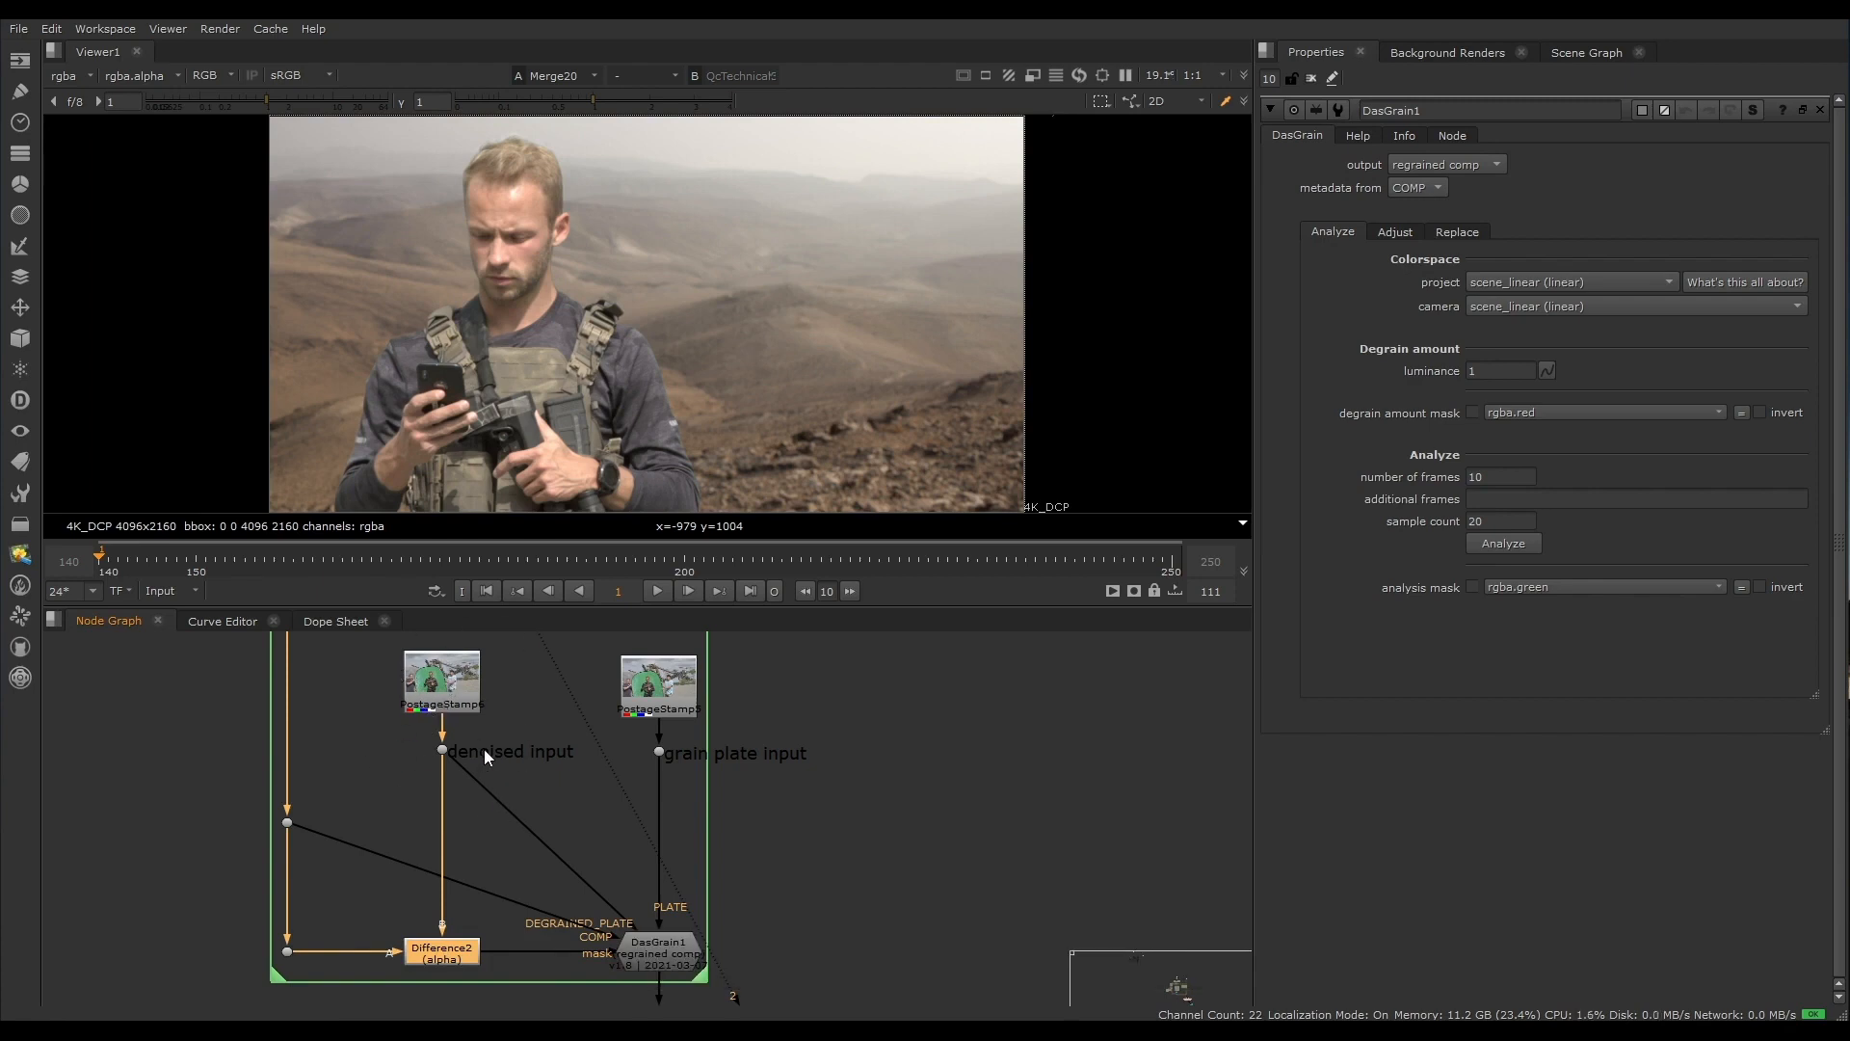
# Step: Open the settings of the PostageStamp above the grain plate input and inspect its hidden source connection
pyautogui.scroll(-2, 579, 828)
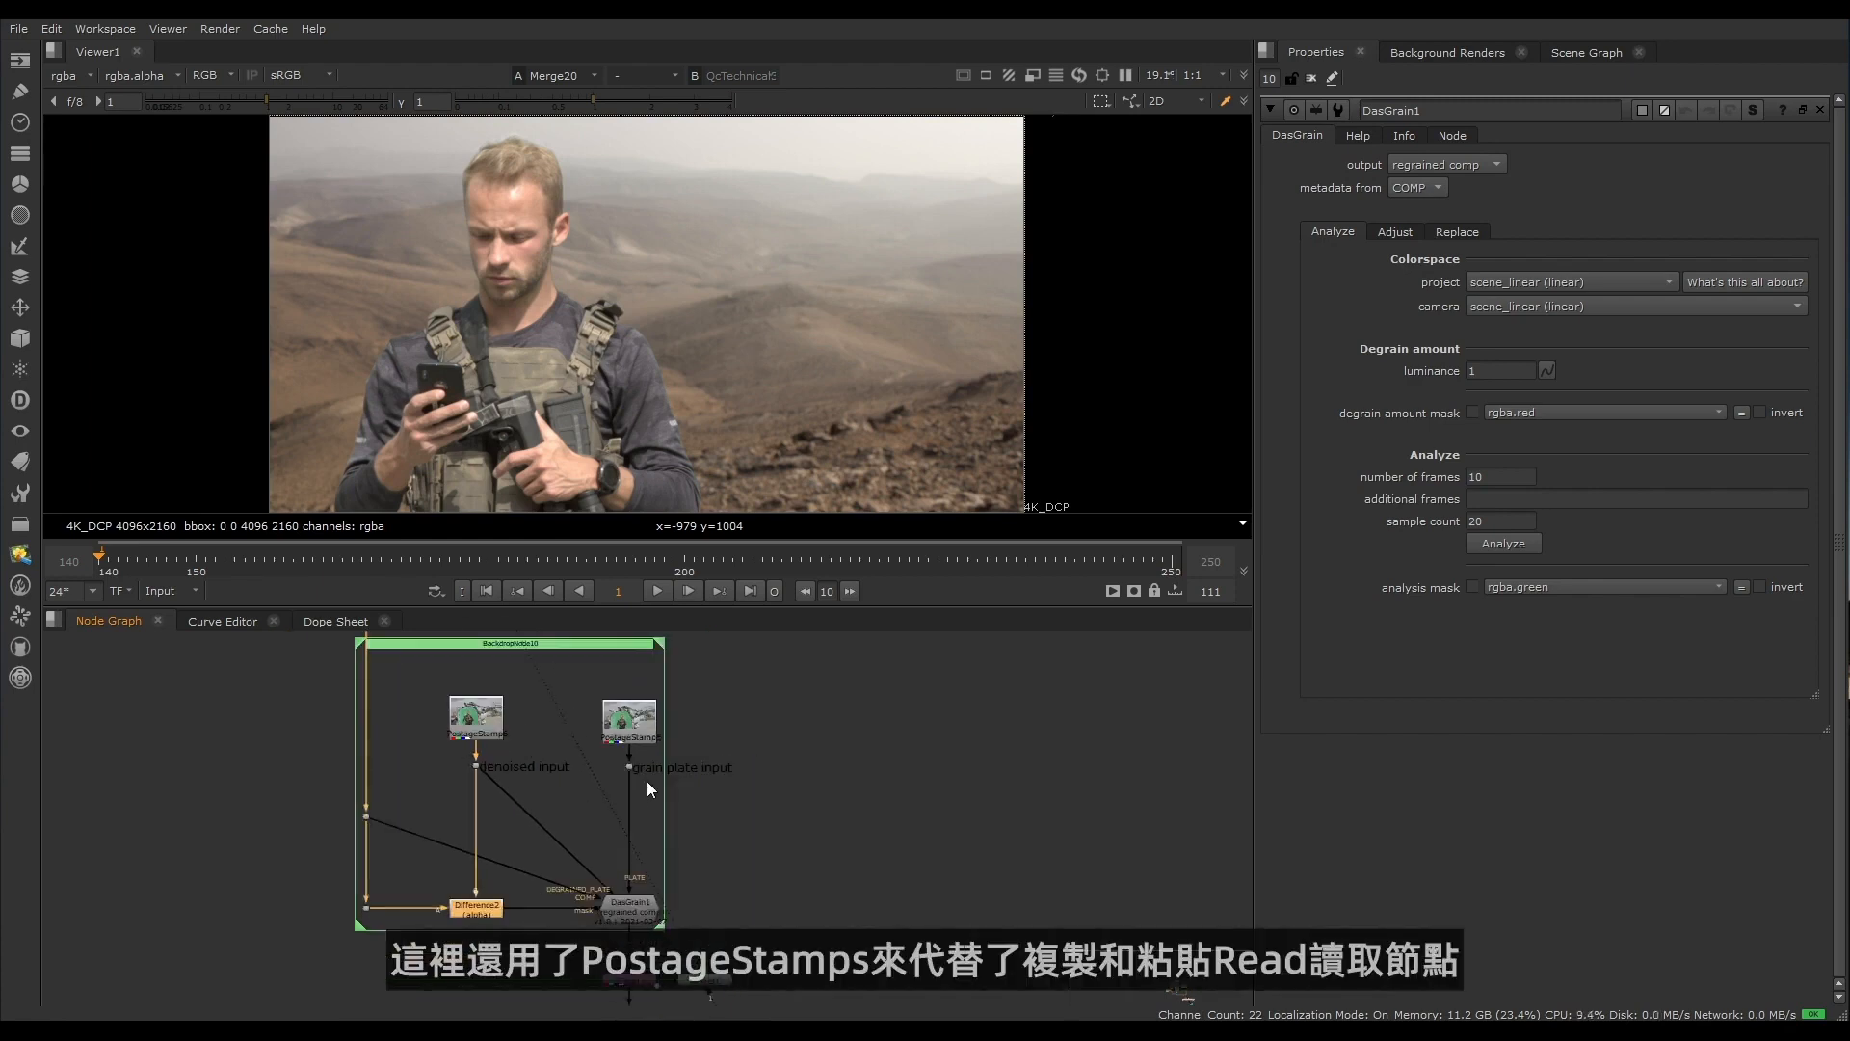
pyautogui.moveTo(646, 780); pyautogui.dragTo(529, 806, button='middle')
pyautogui.scroll(7, 505, 767)
pyautogui.doubleClick(483, 715)
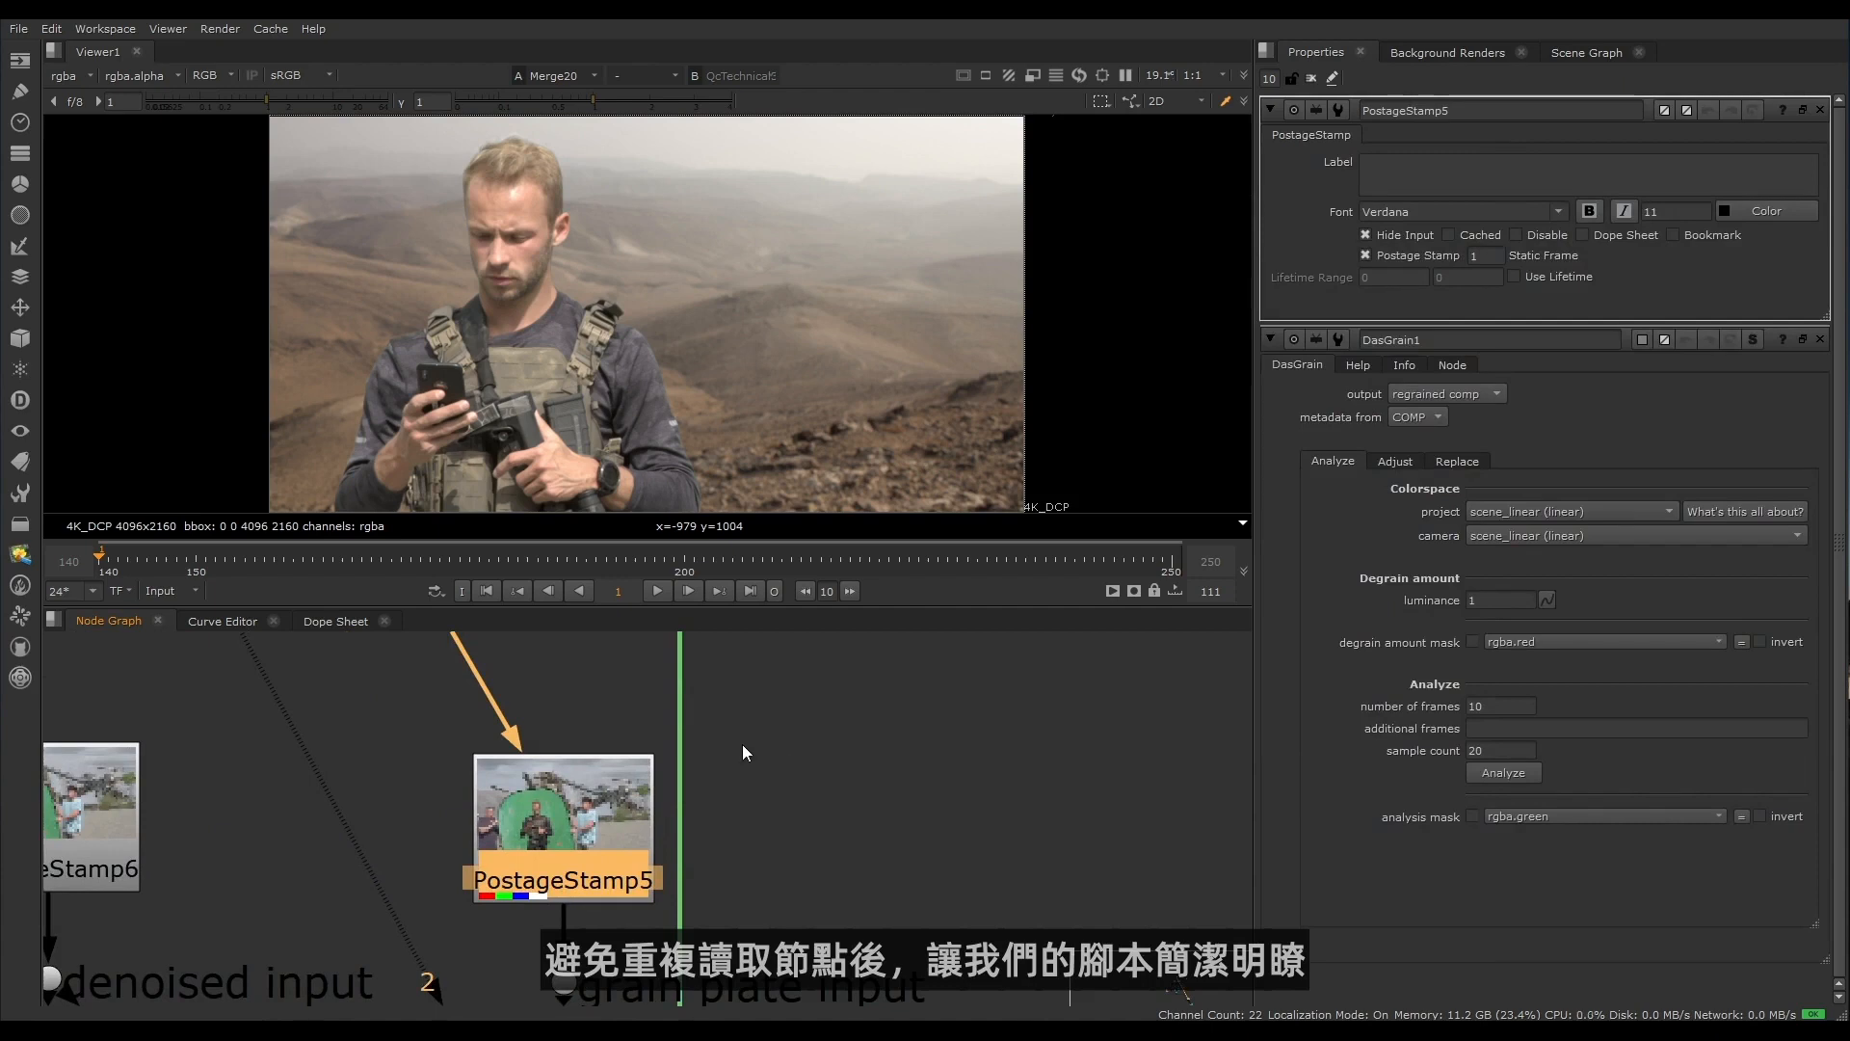
pyautogui.click(786, 770)
pyautogui.scroll(-3, 748, 748)
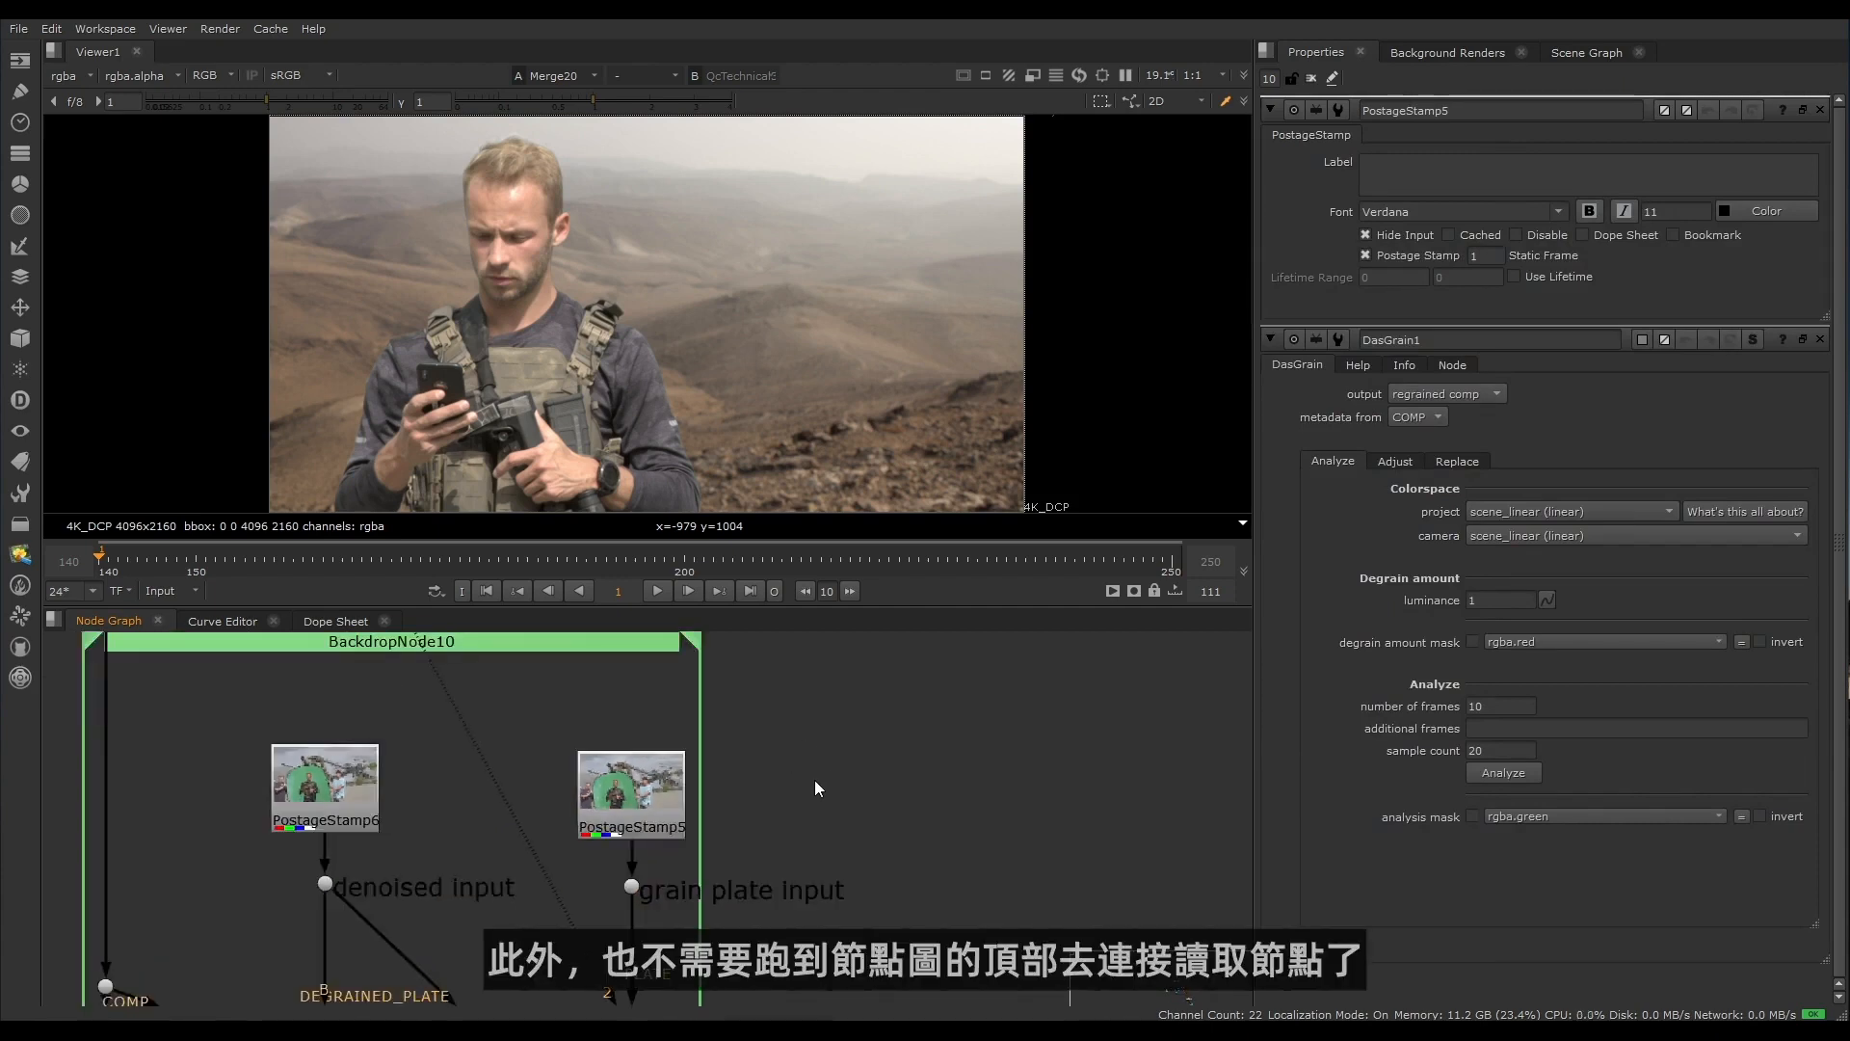
pyautogui.click(652, 798)
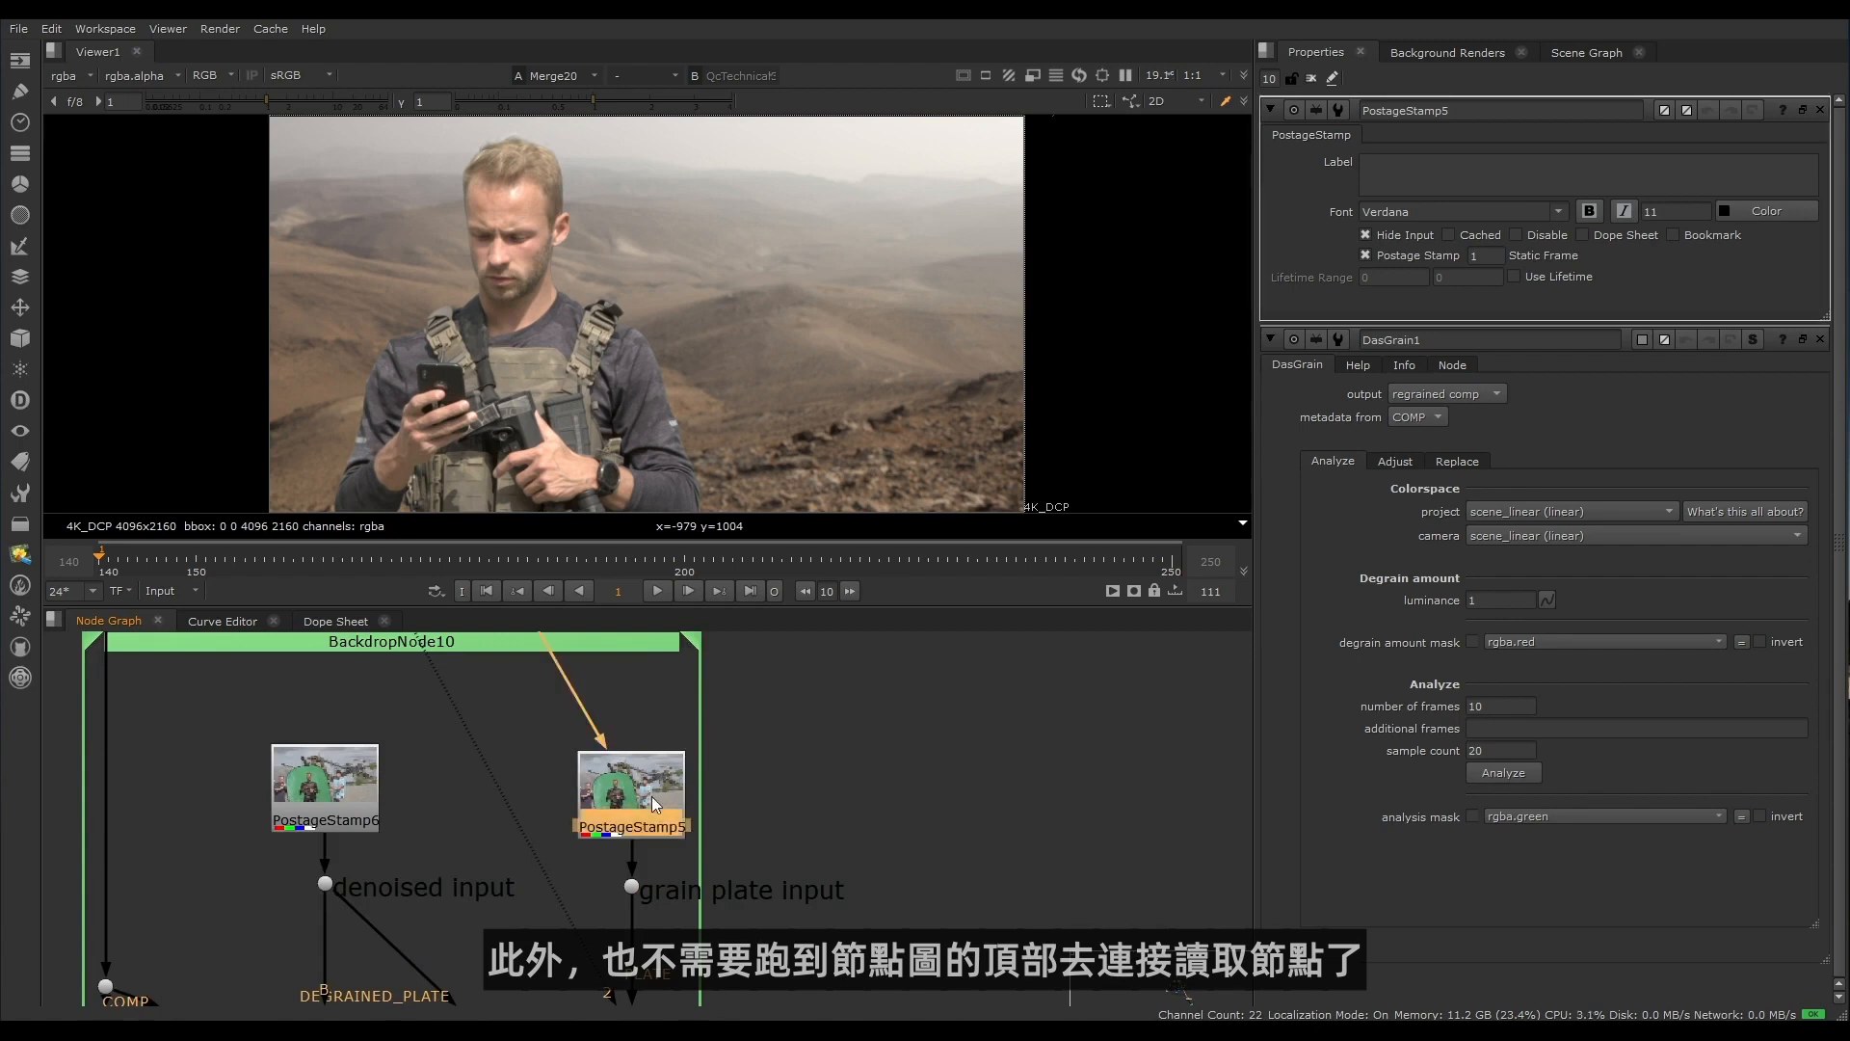
pyautogui.scroll(-3, 651, 796)
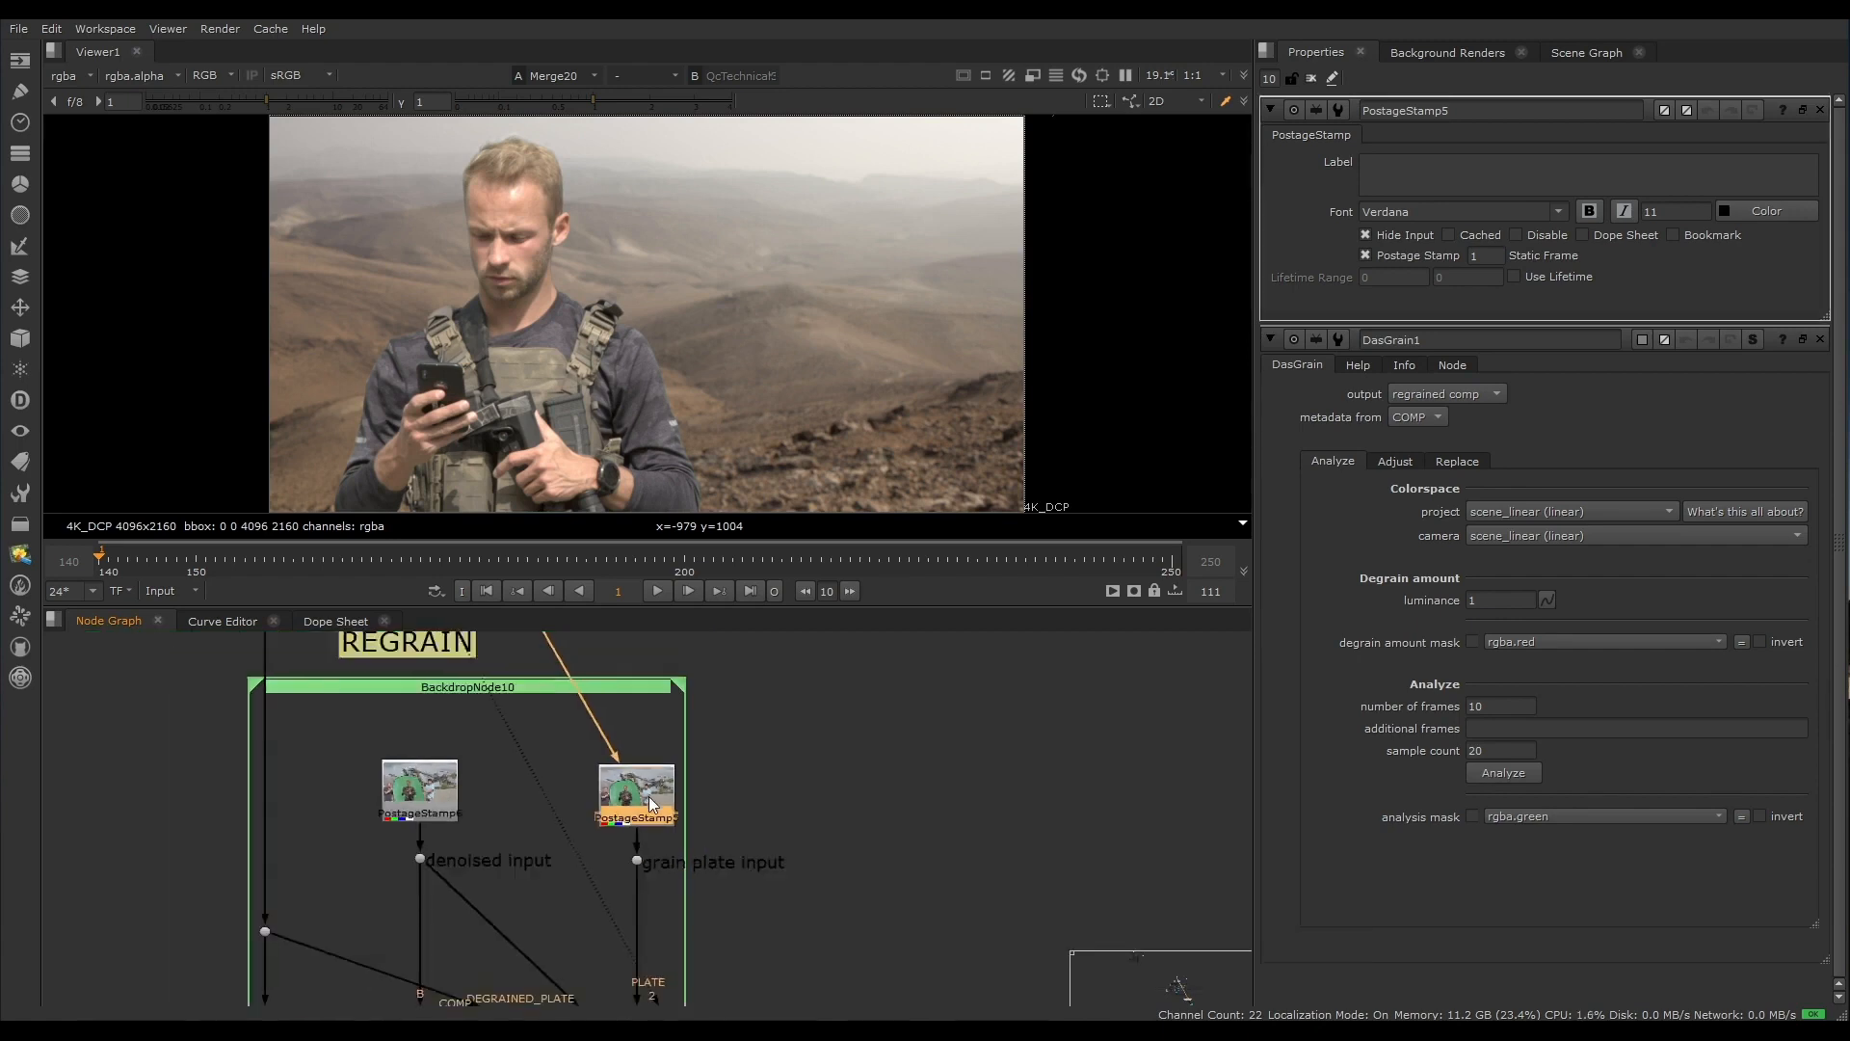
# Step: Add a PostageStamp node and place it beside the REGRAIN backdrop
pyautogui.click(773, 809)
pyautogui.press('Tab')
pyautogui.write('pos')
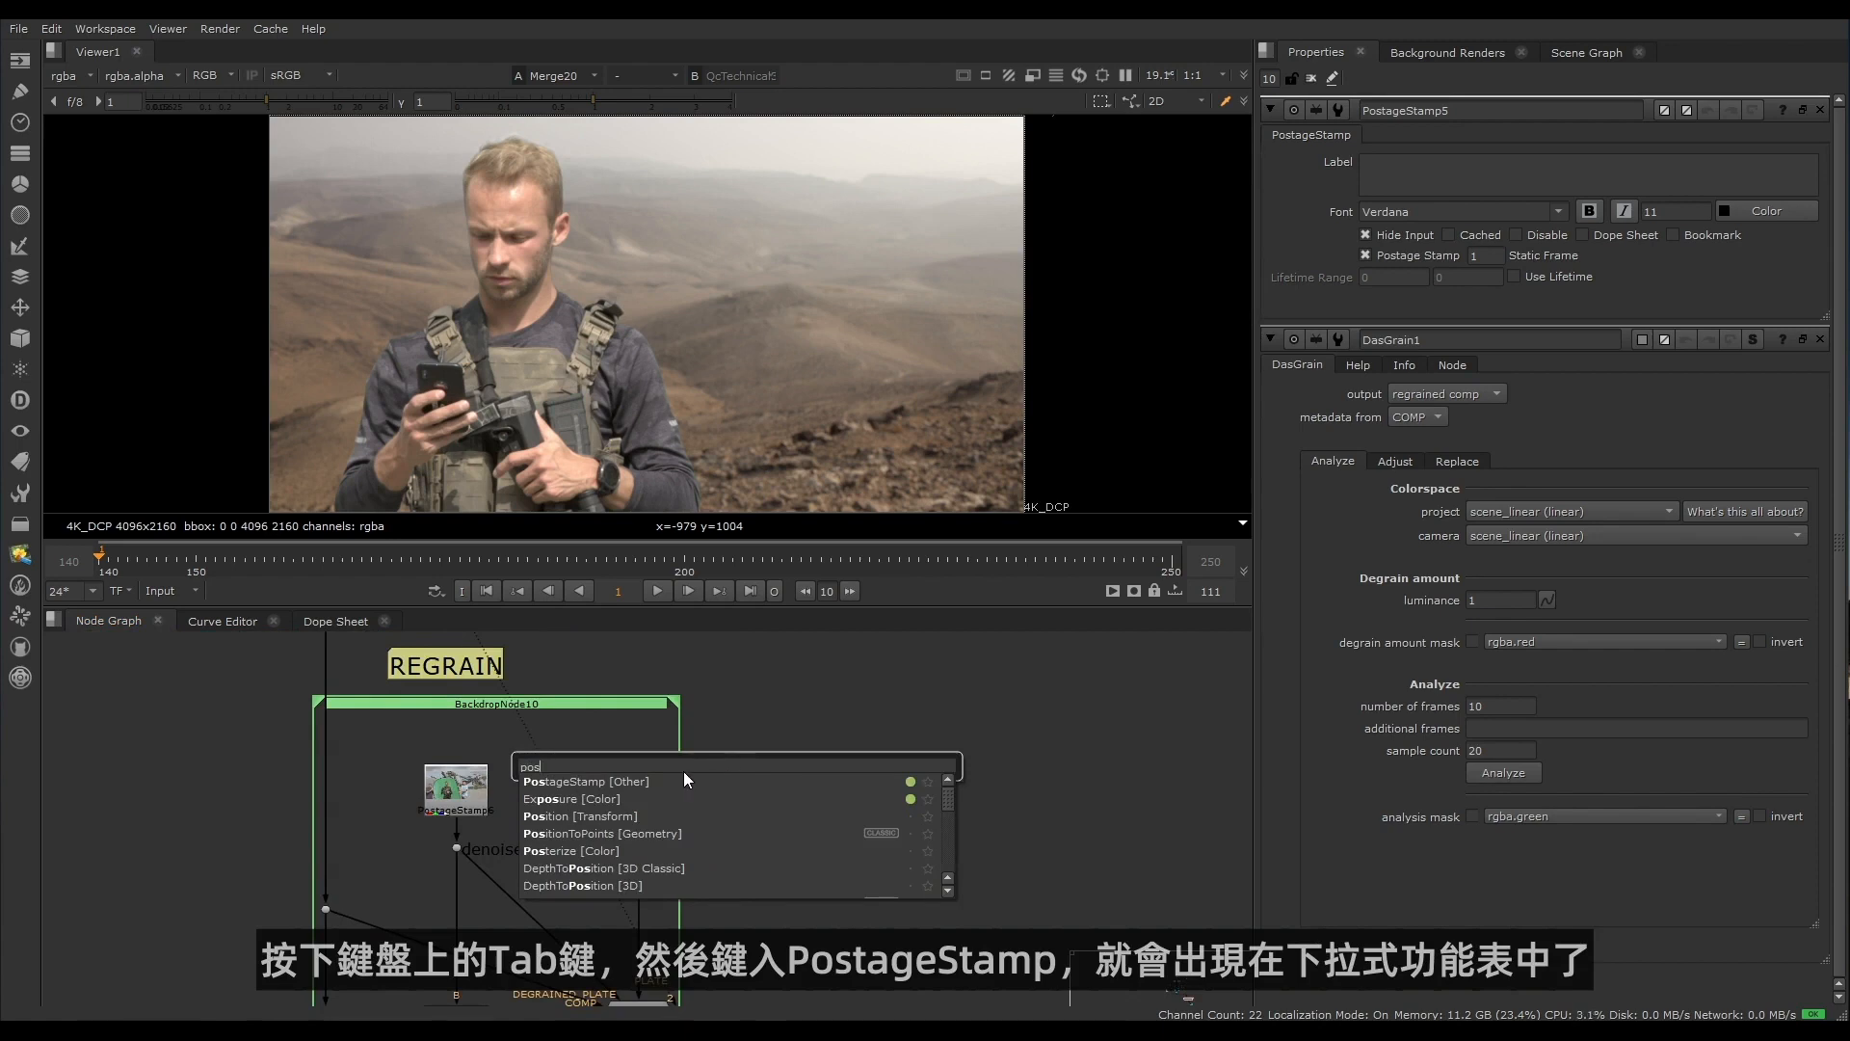
pyautogui.press('Escape')
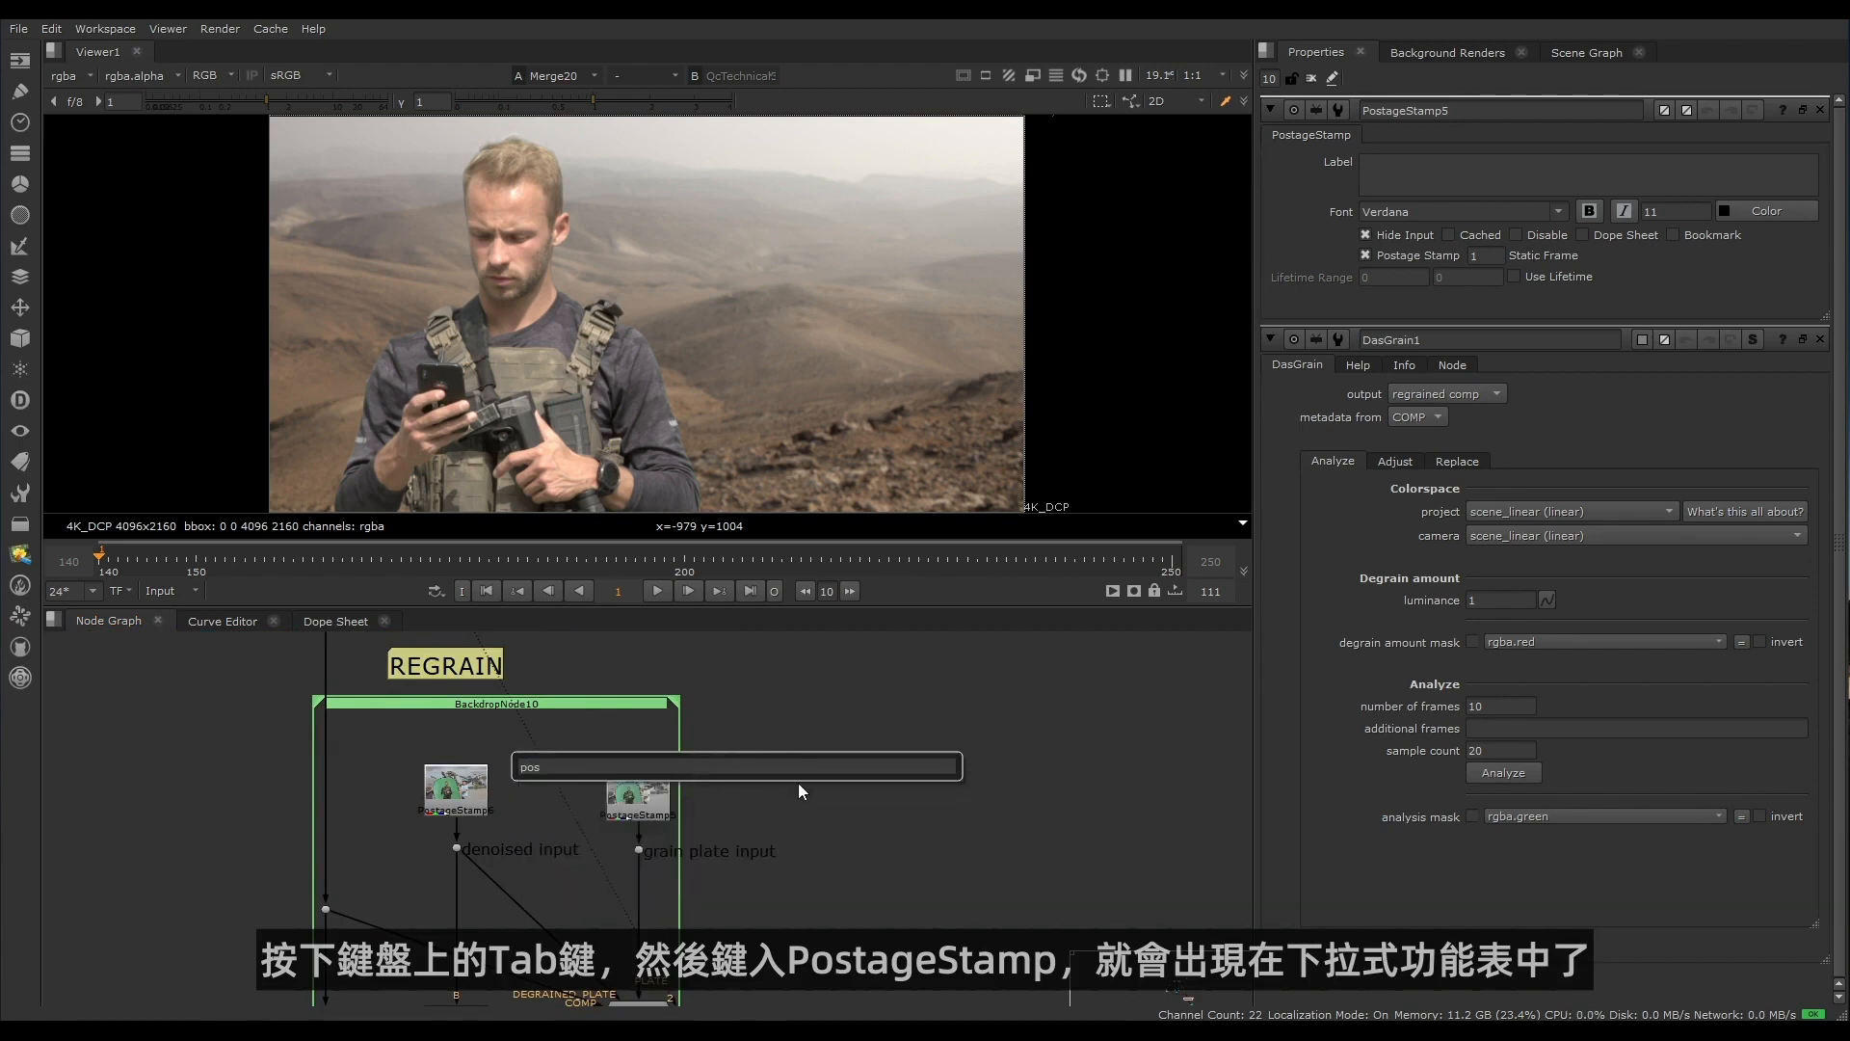
pyautogui.write('tageStamp [Other')
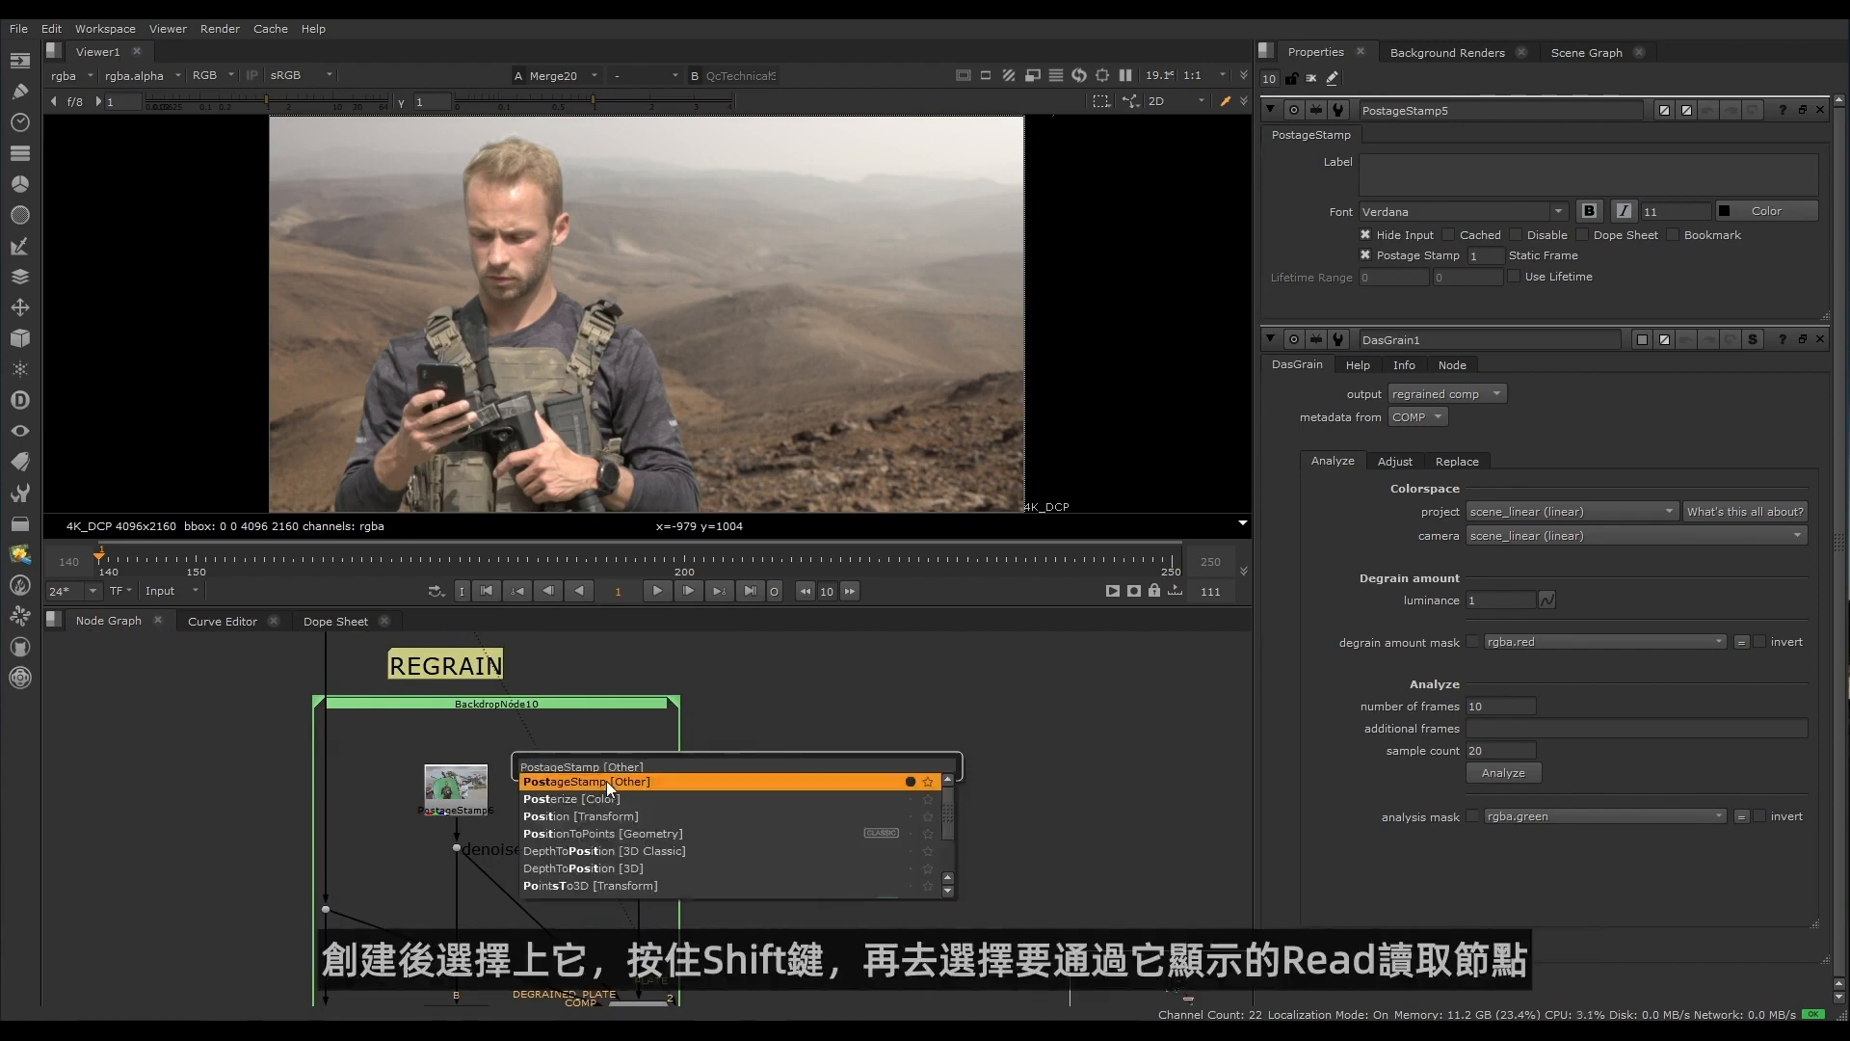
pyautogui.click(608, 782)
pyautogui.moveTo(767, 795); pyautogui.dragTo(805, 792)
# Step: Connect the new PostageStamp's input to Shuffle4 under the Read2 green screen plate, and check the link beside the REGRAIN backdrop
pyautogui.scroll(-9, 815, 794)
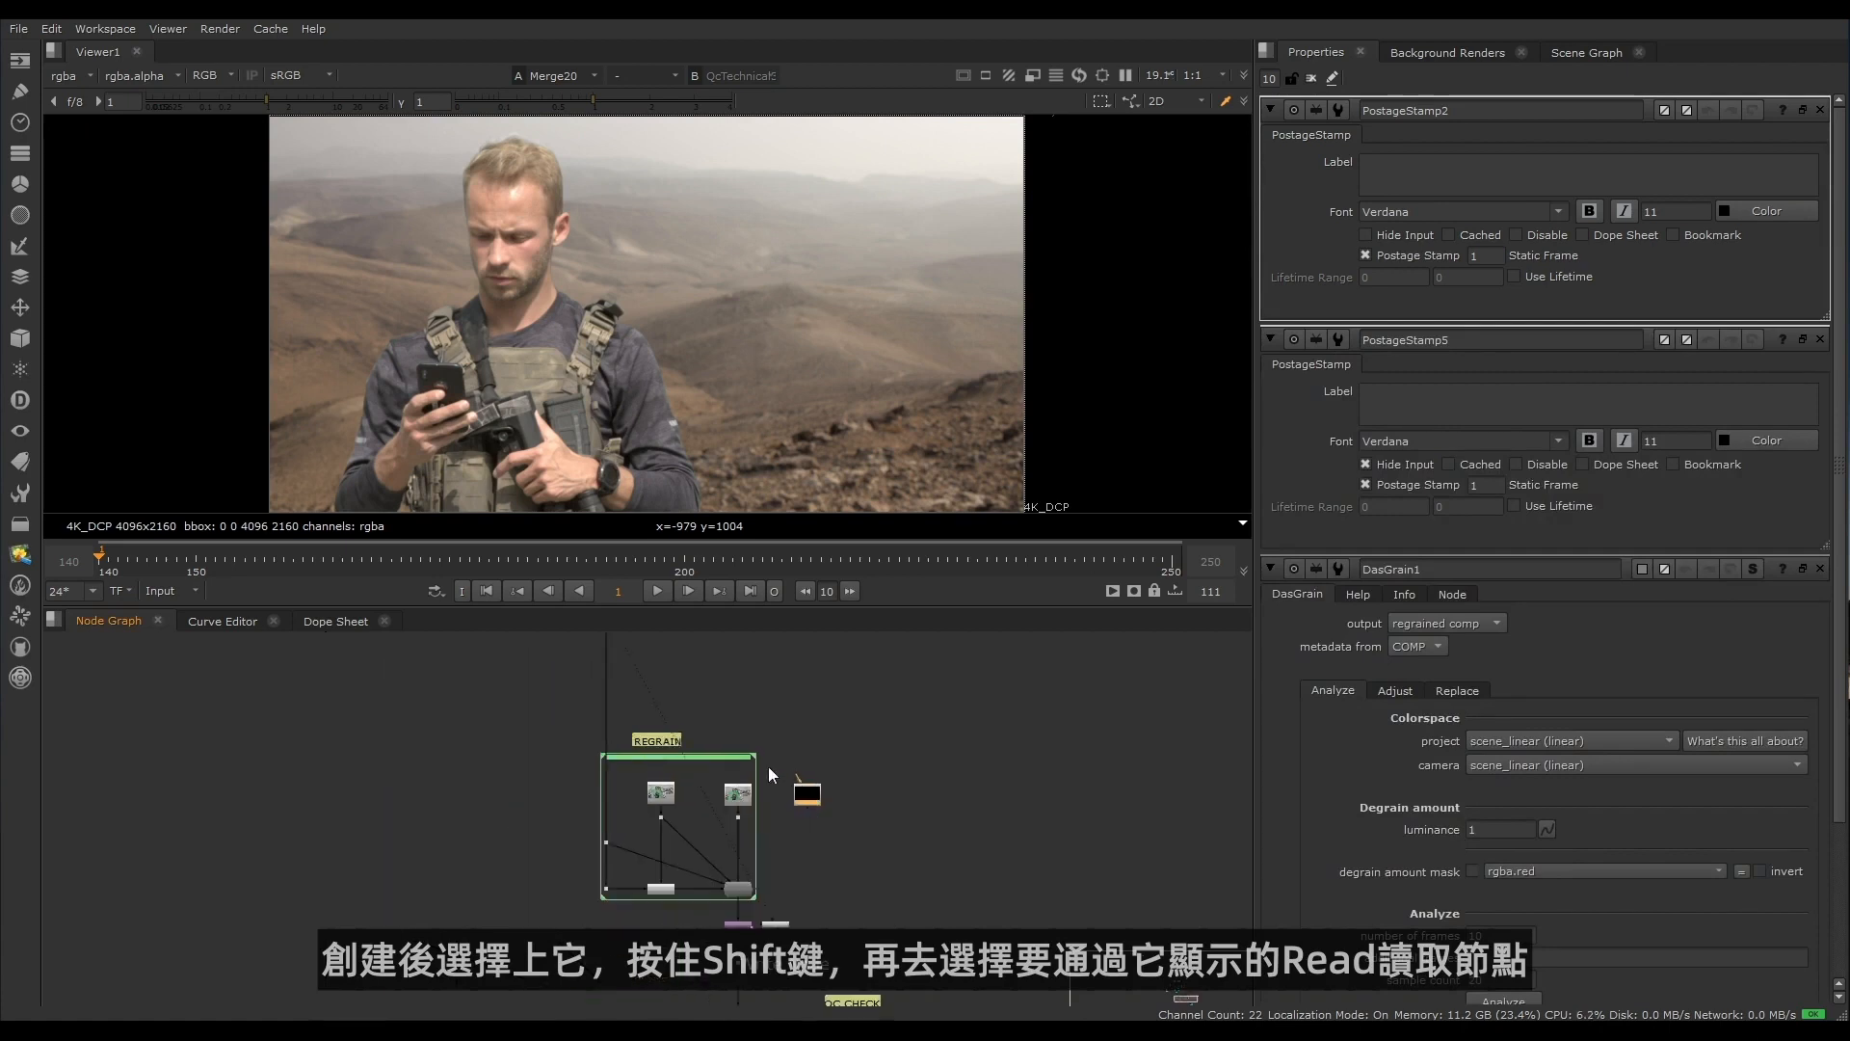
pyautogui.moveTo(768, 774); pyautogui.dragTo(856, 895, button='middle')
pyautogui.scroll(10, 673, 735)
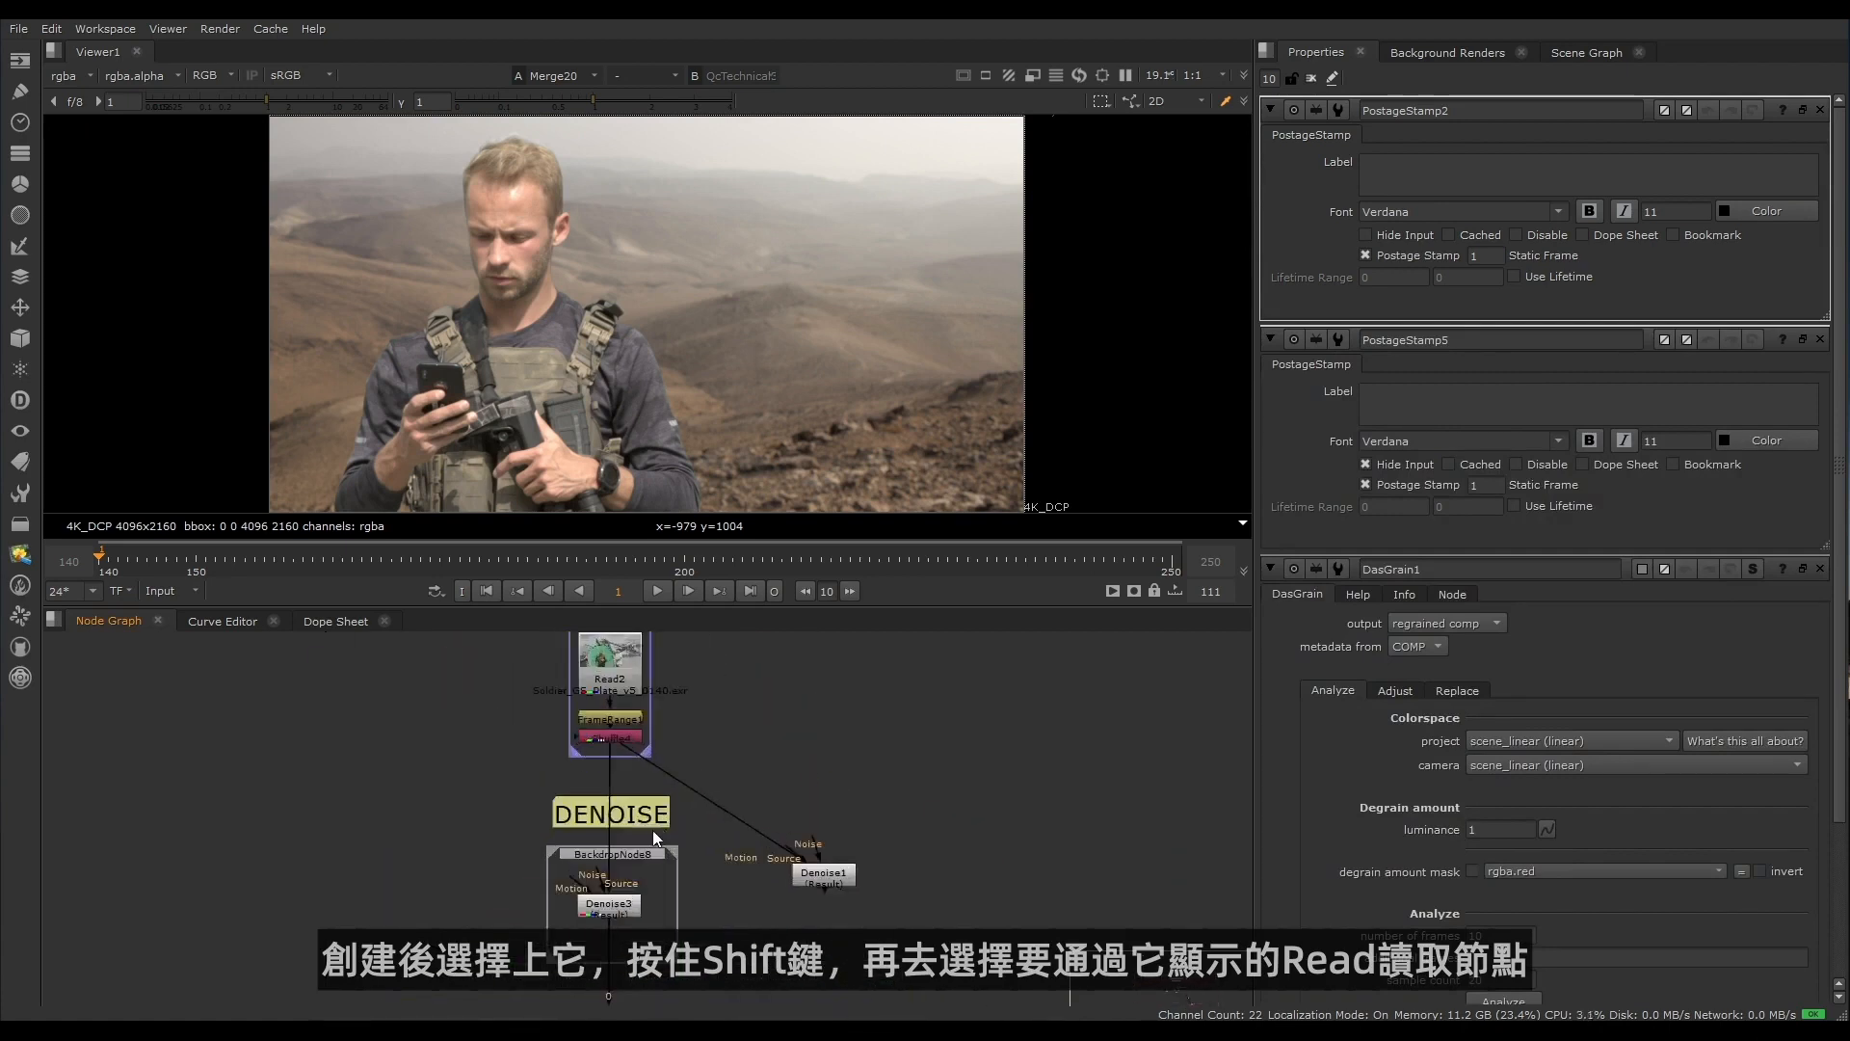
pyautogui.moveTo(471, 769); pyautogui.dragTo(798, 877)
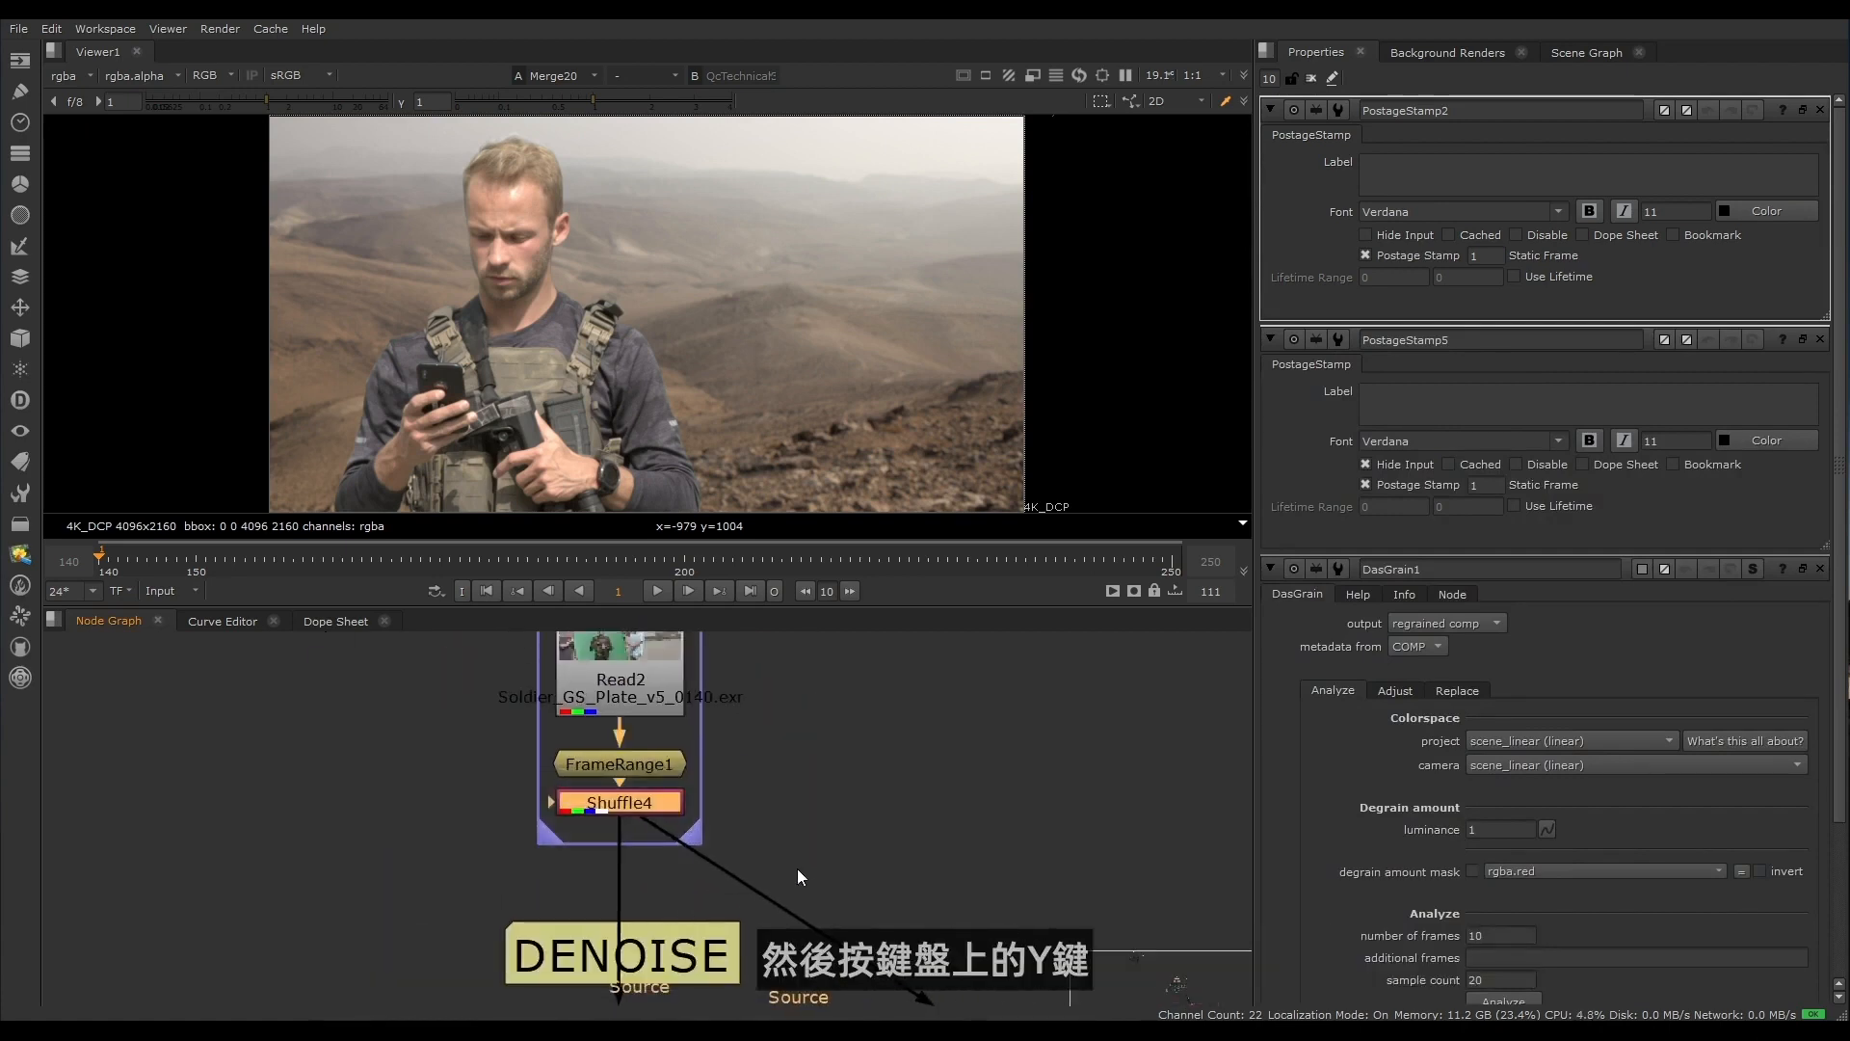
pyautogui.press('y')
pyautogui.scroll(-9, 787, 854)
pyautogui.moveTo(902, 901); pyautogui.dragTo(795, 752, button='middle')
pyautogui.moveTo(959, 980); pyautogui.dragTo(795, 643, button='middle')
pyautogui.scroll(10, 817, 819)
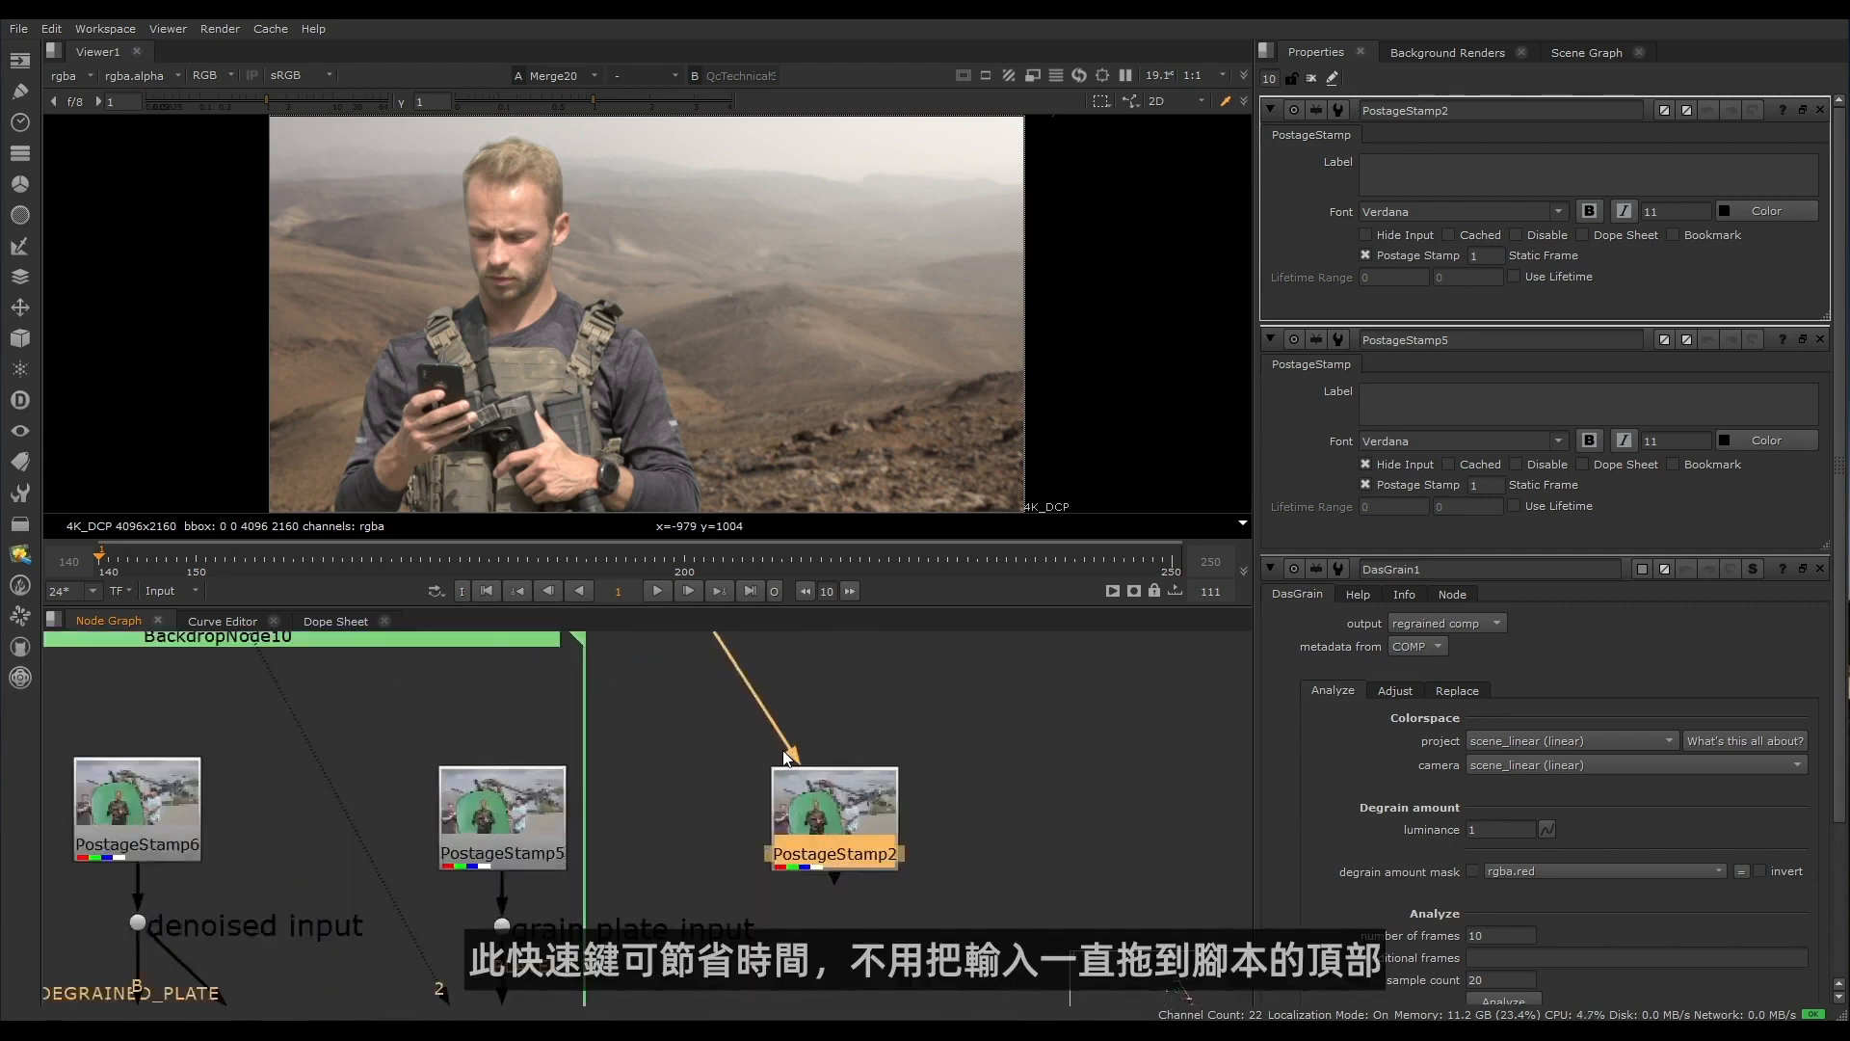
# Step: Remove the trial PostageStamp2 node and select PostageStamp5 to check its hidden input link
pyautogui.moveTo(783, 752); pyautogui.dragTo(743, 991)
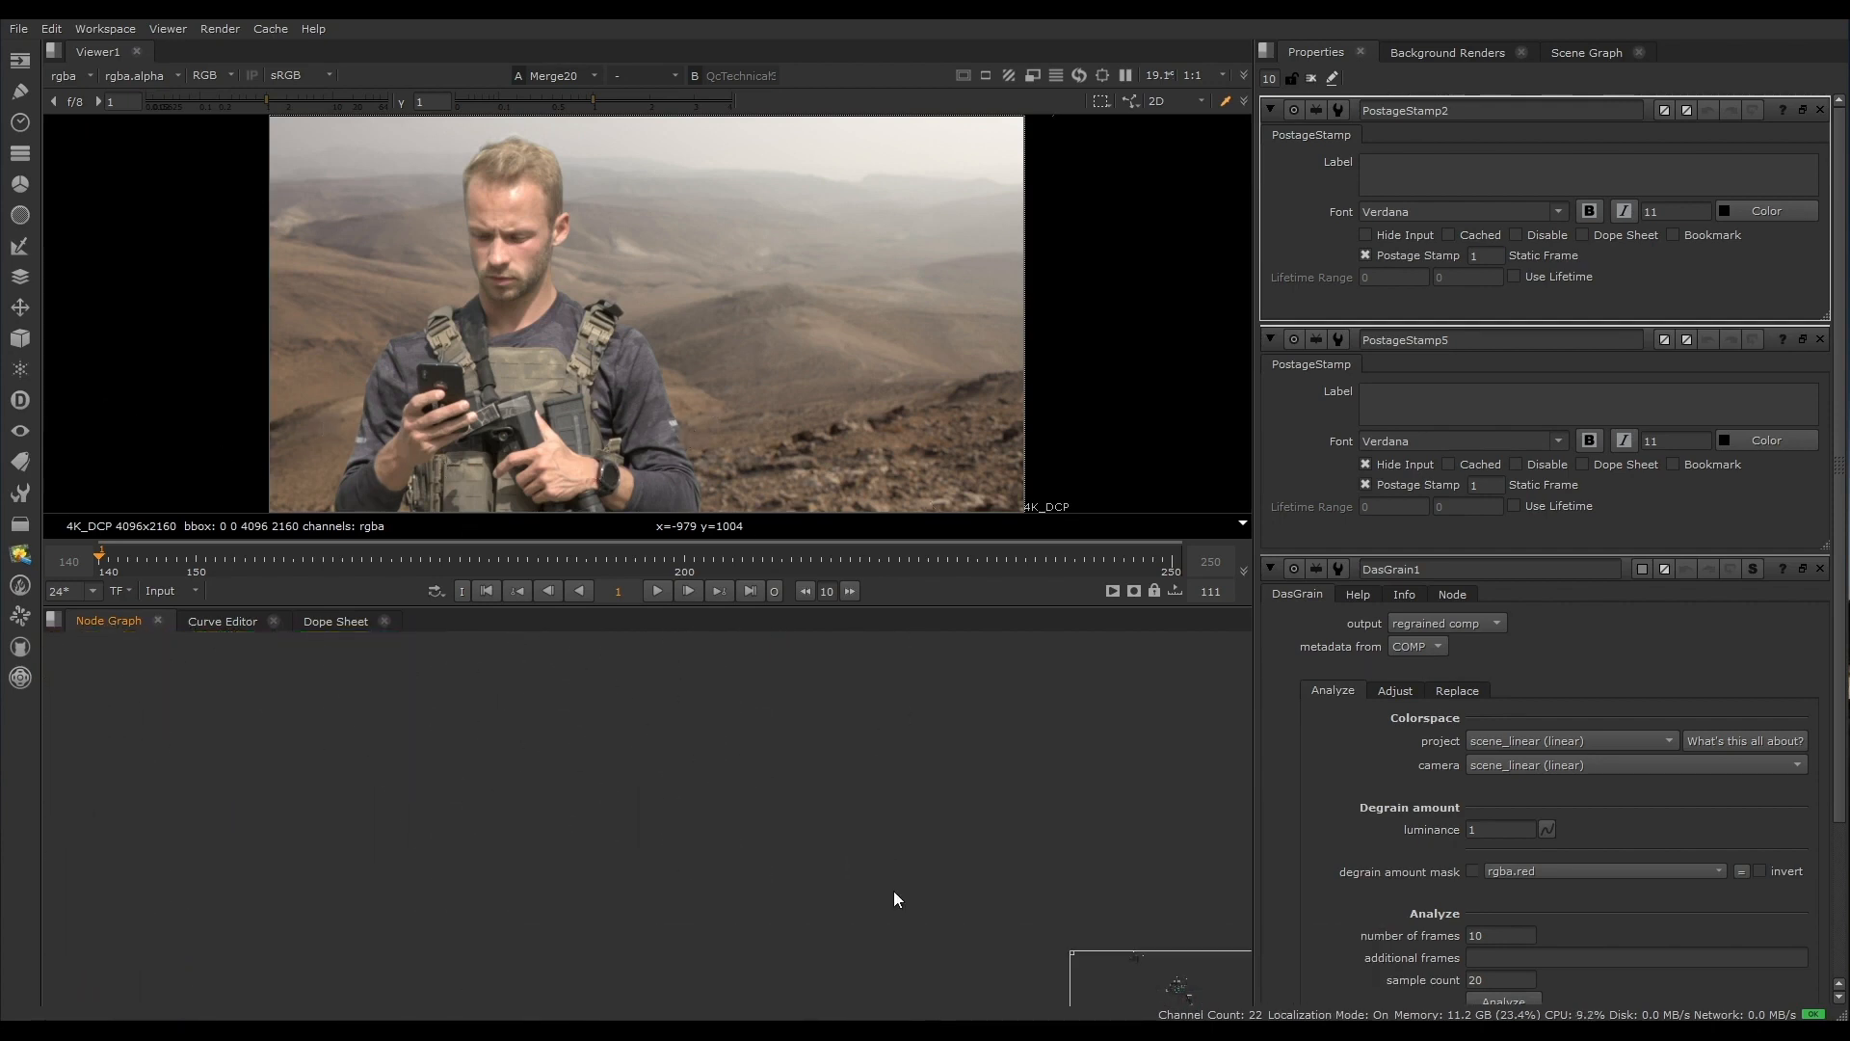
pyautogui.scroll(-3, 785, 846)
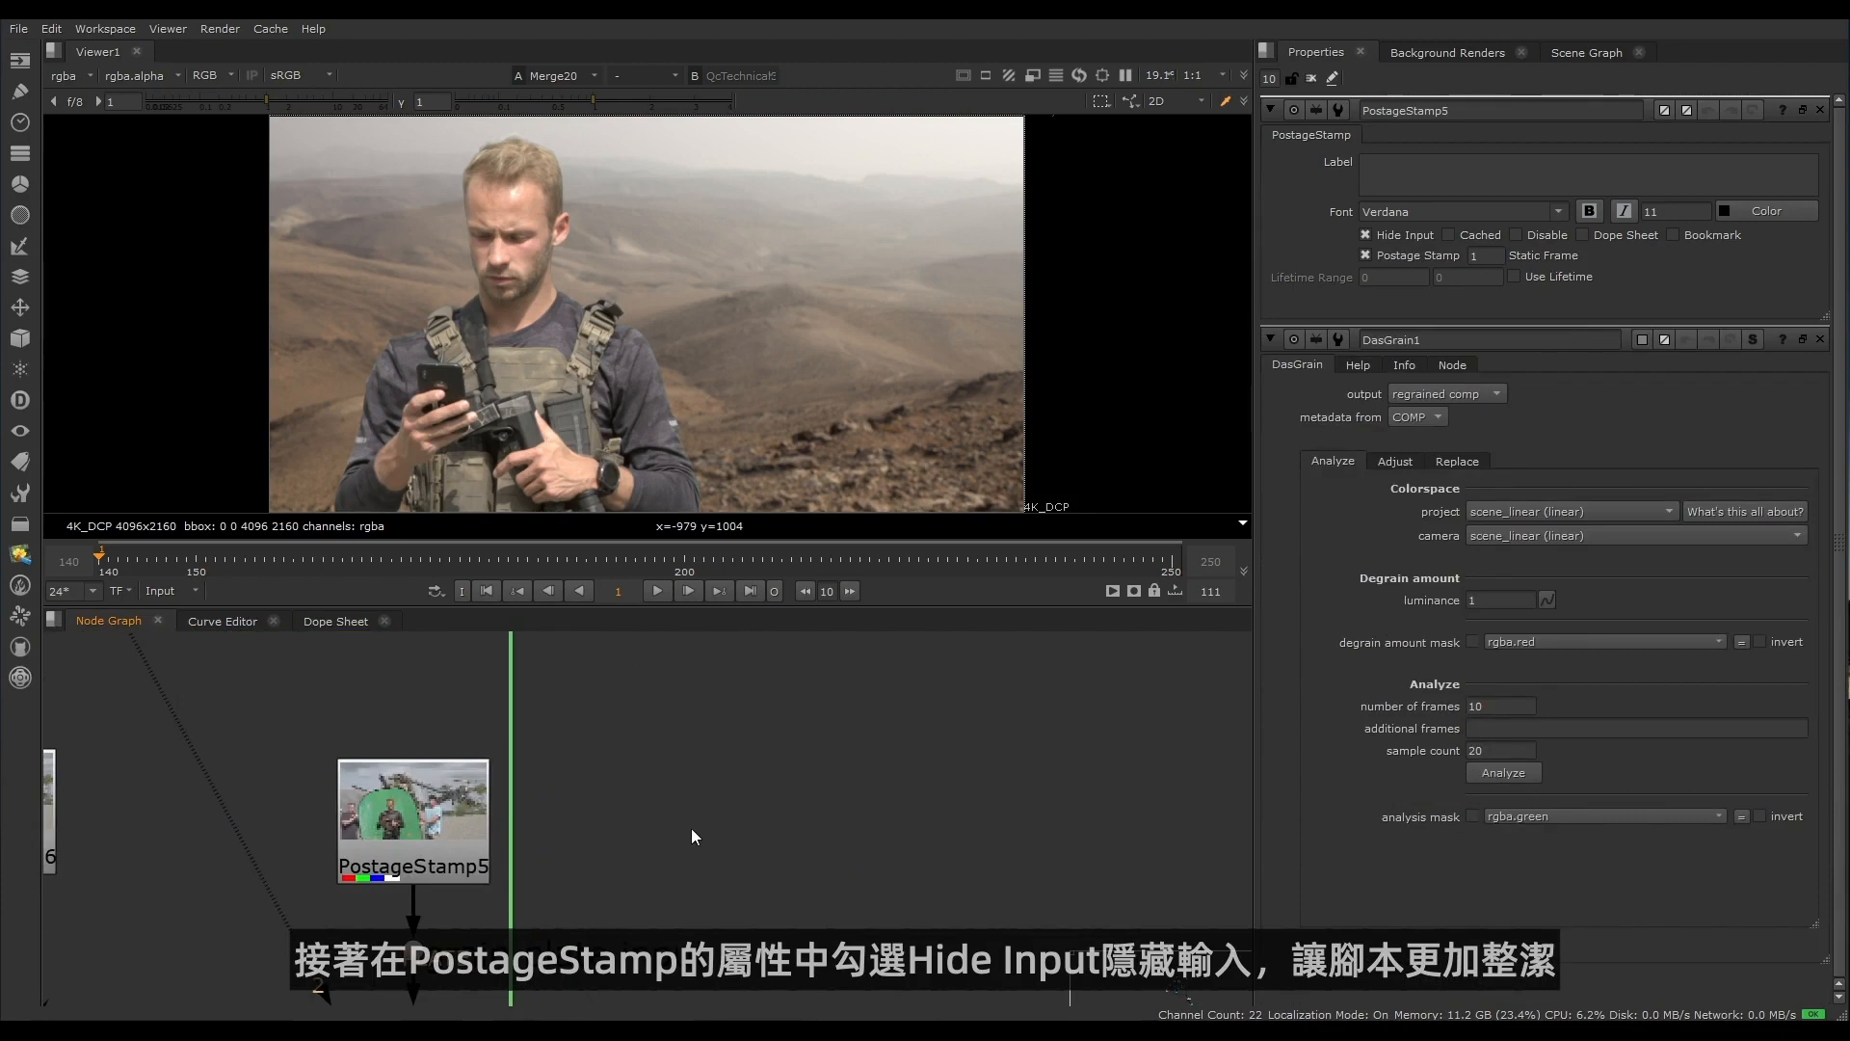
pyautogui.click(430, 826)
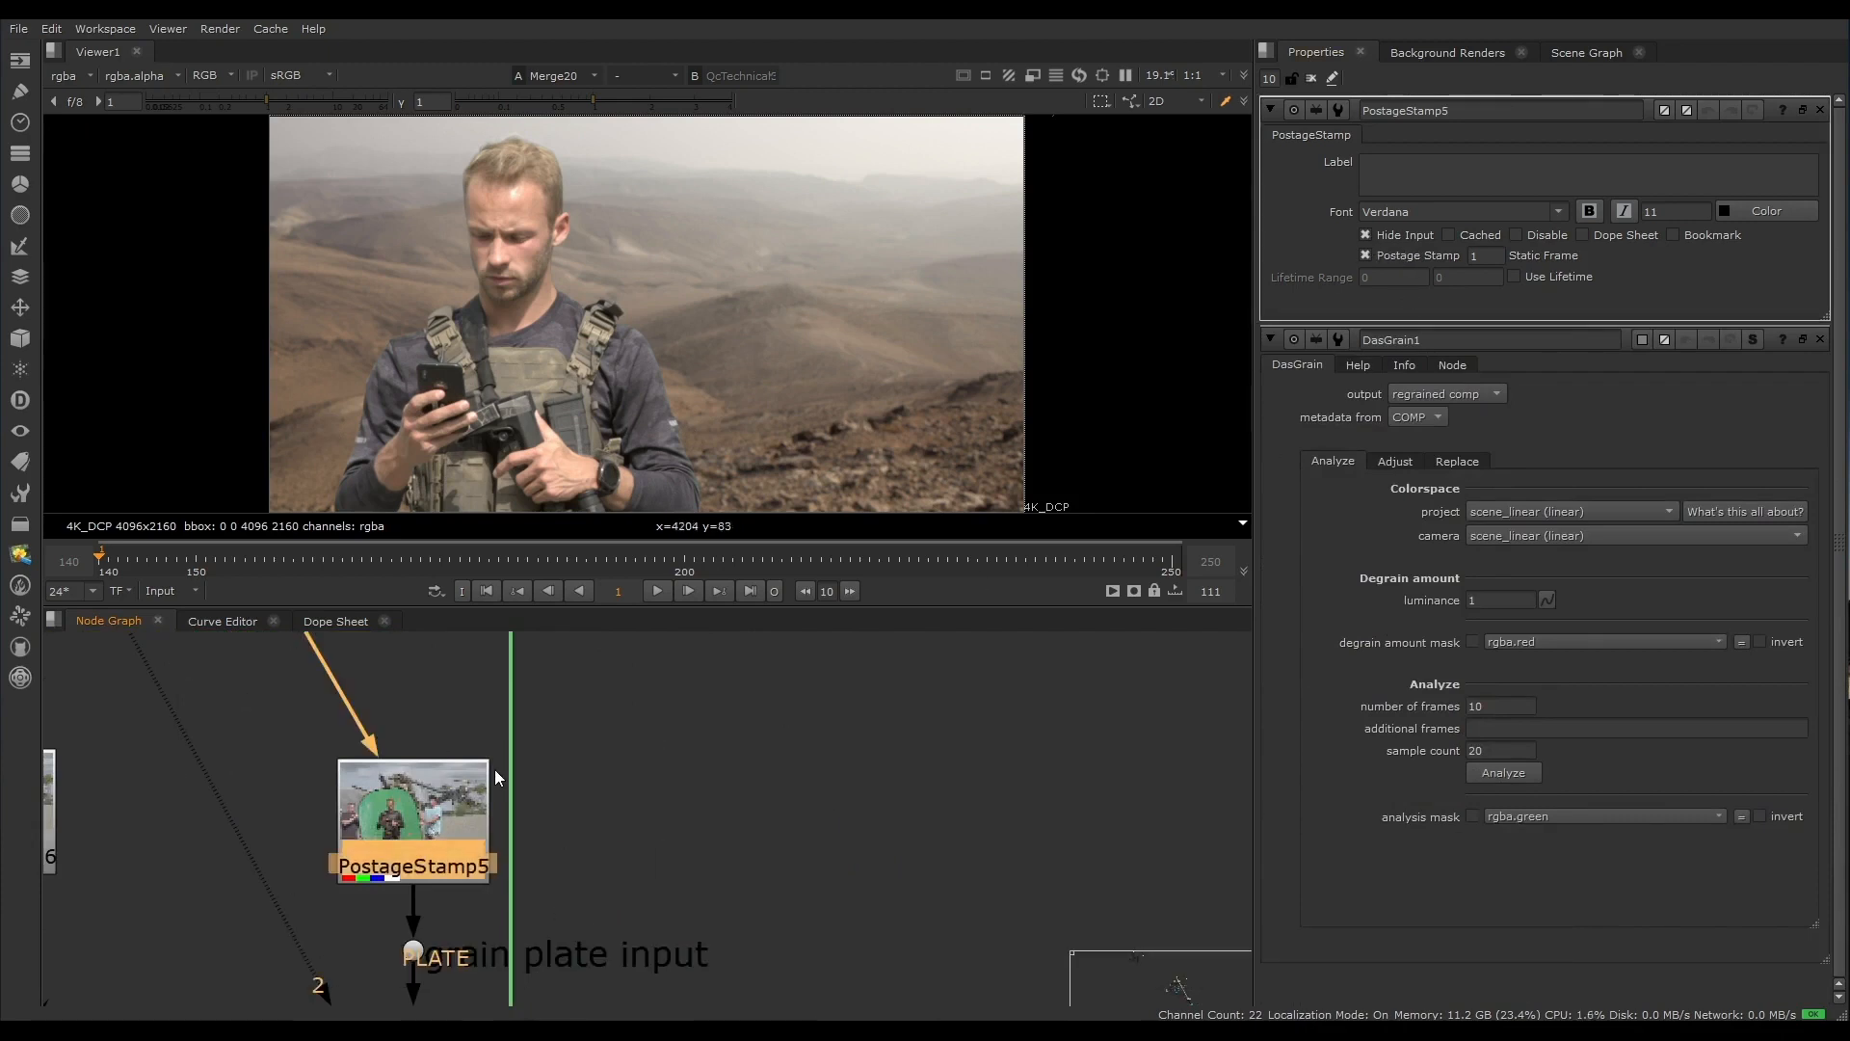
pyautogui.click(696, 863)
pyautogui.scroll(-5, 689, 858)
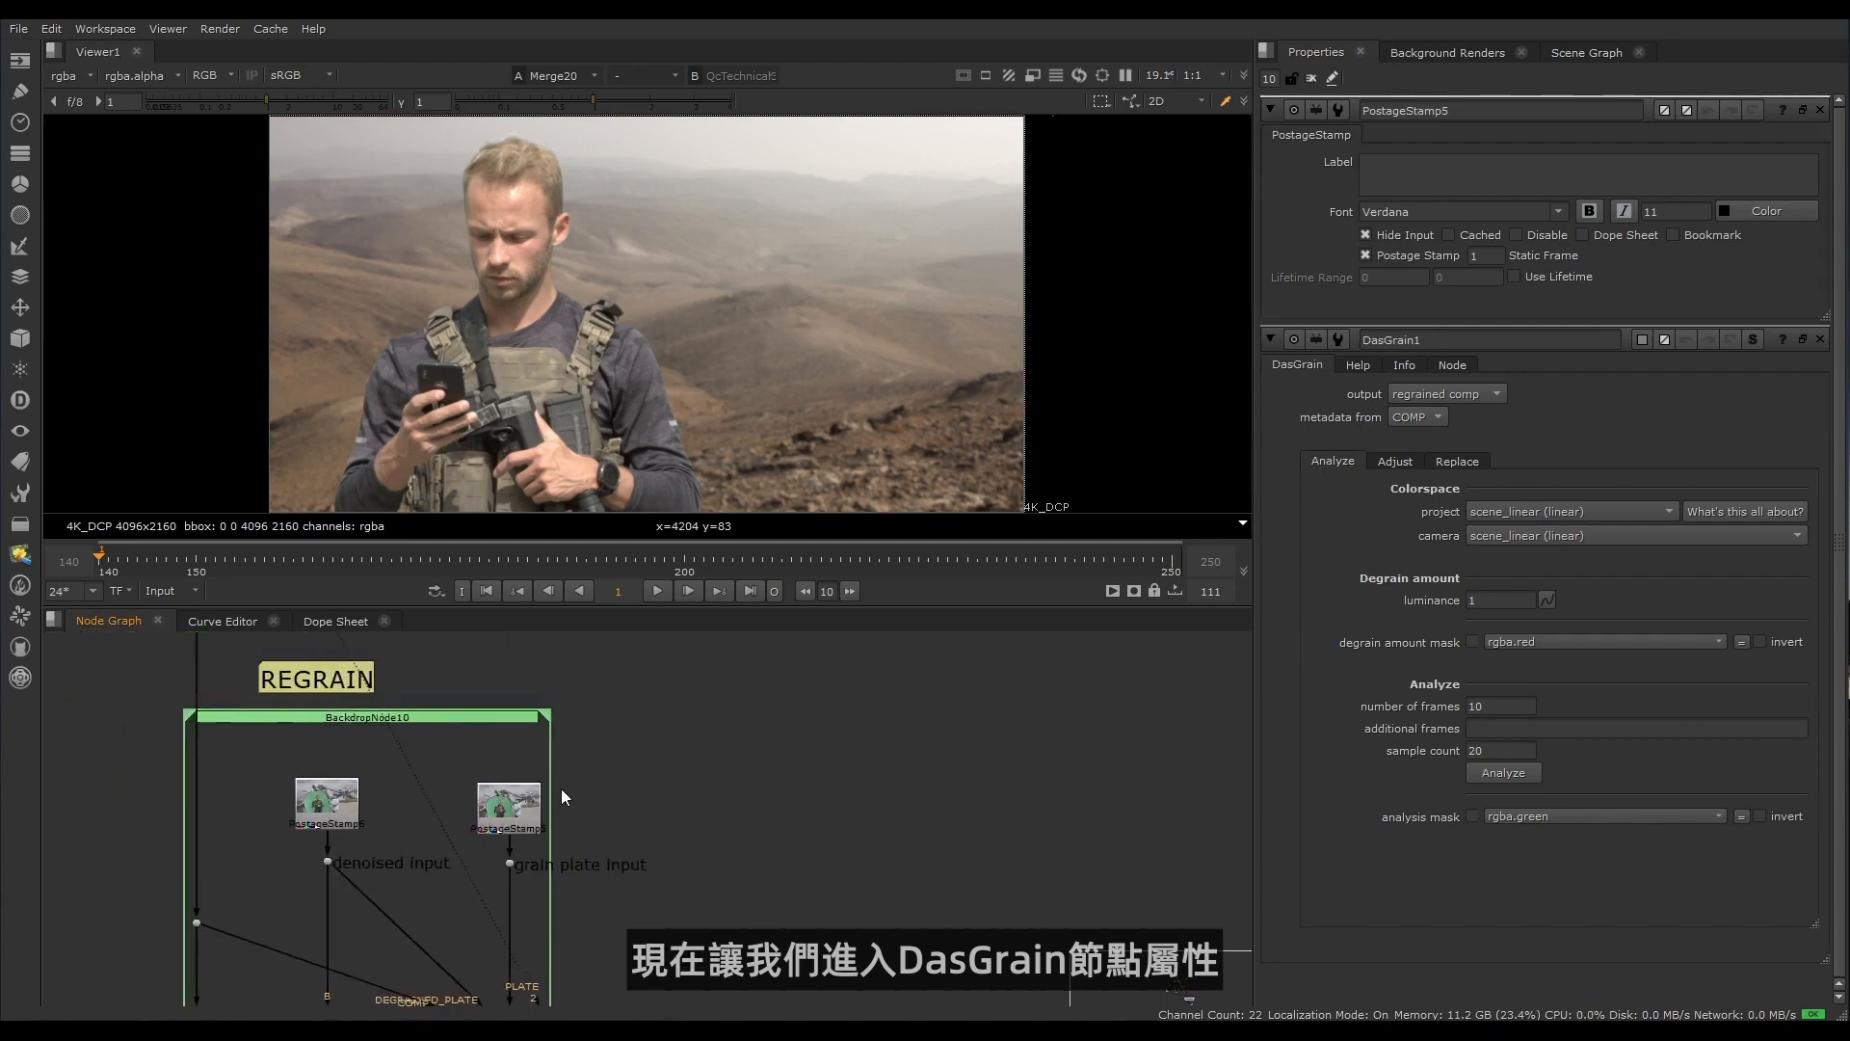
# Step: Open the settings of DasGrain1 in the REGRAIN backdrop and run its grain analysis
pyautogui.scroll(1, 566, 793)
pyautogui.moveTo(565, 793); pyautogui.dragTo(737, 646, button='middle')
pyautogui.click(667, 930)
pyautogui.doubleClick(670, 931)
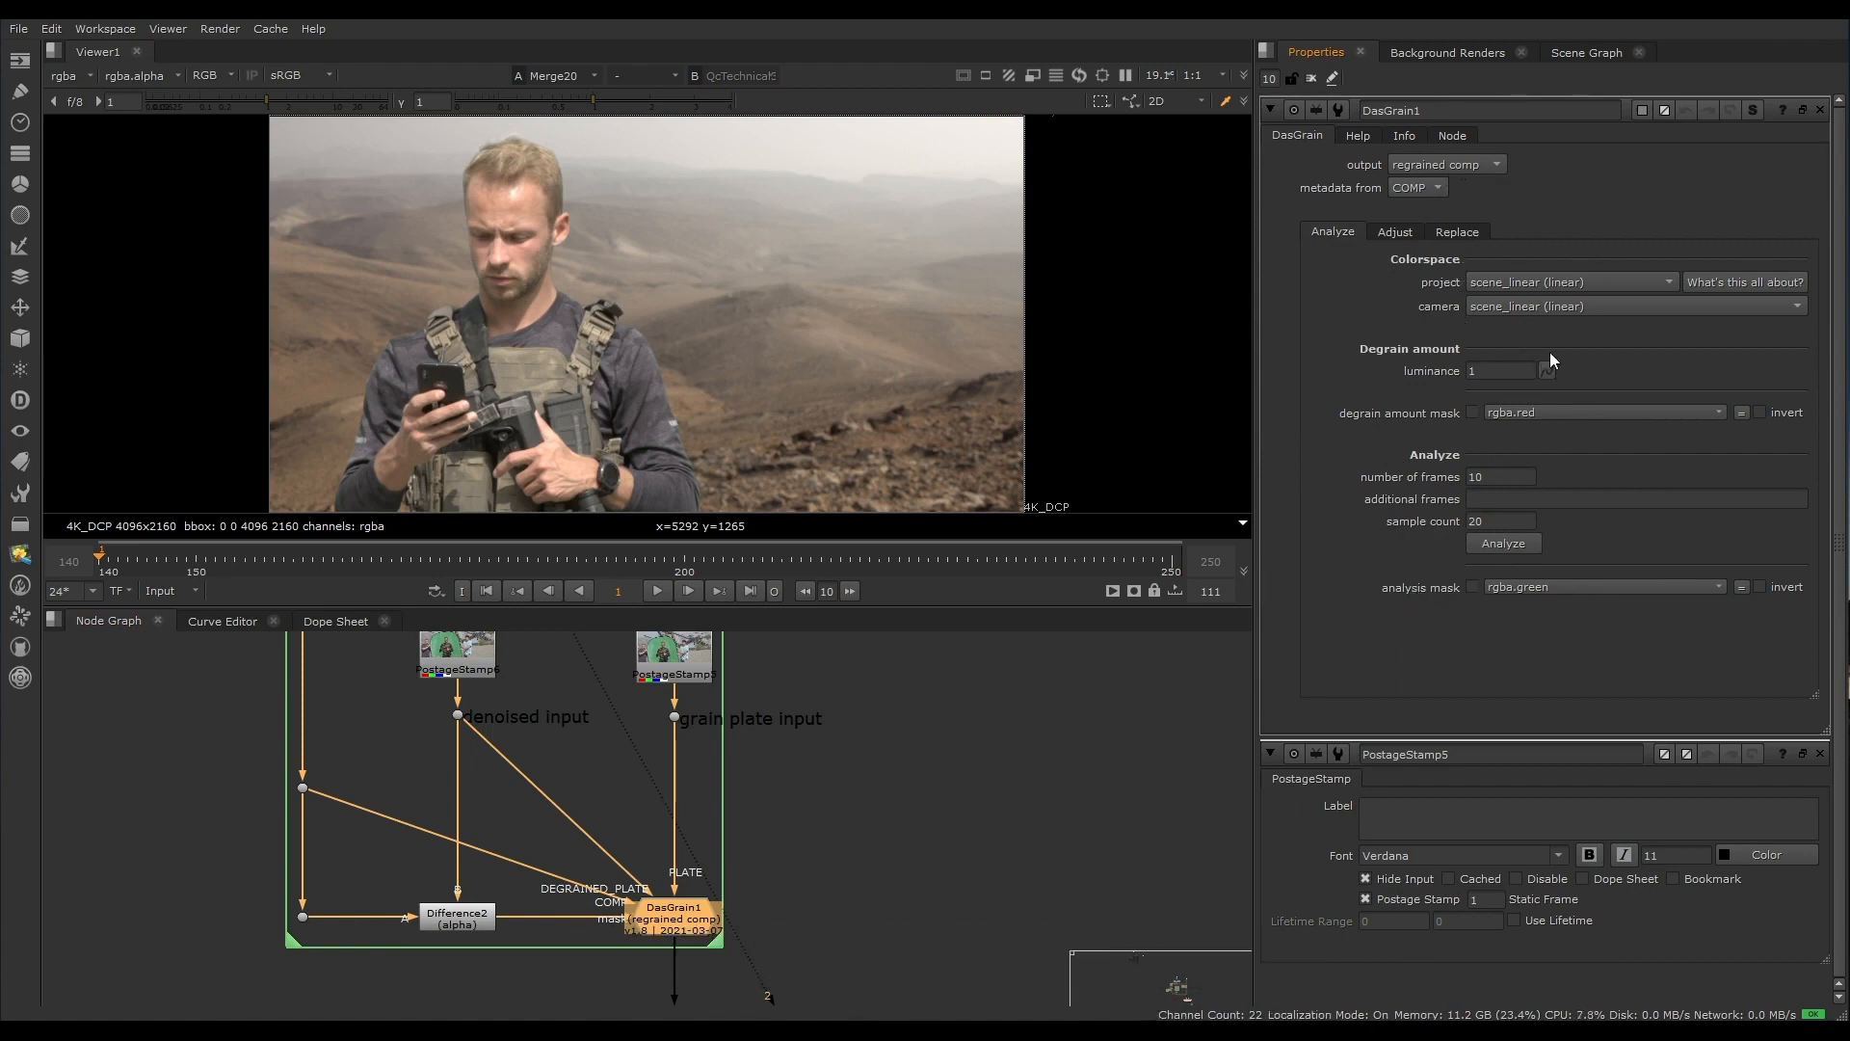
pyautogui.click(1488, 545)
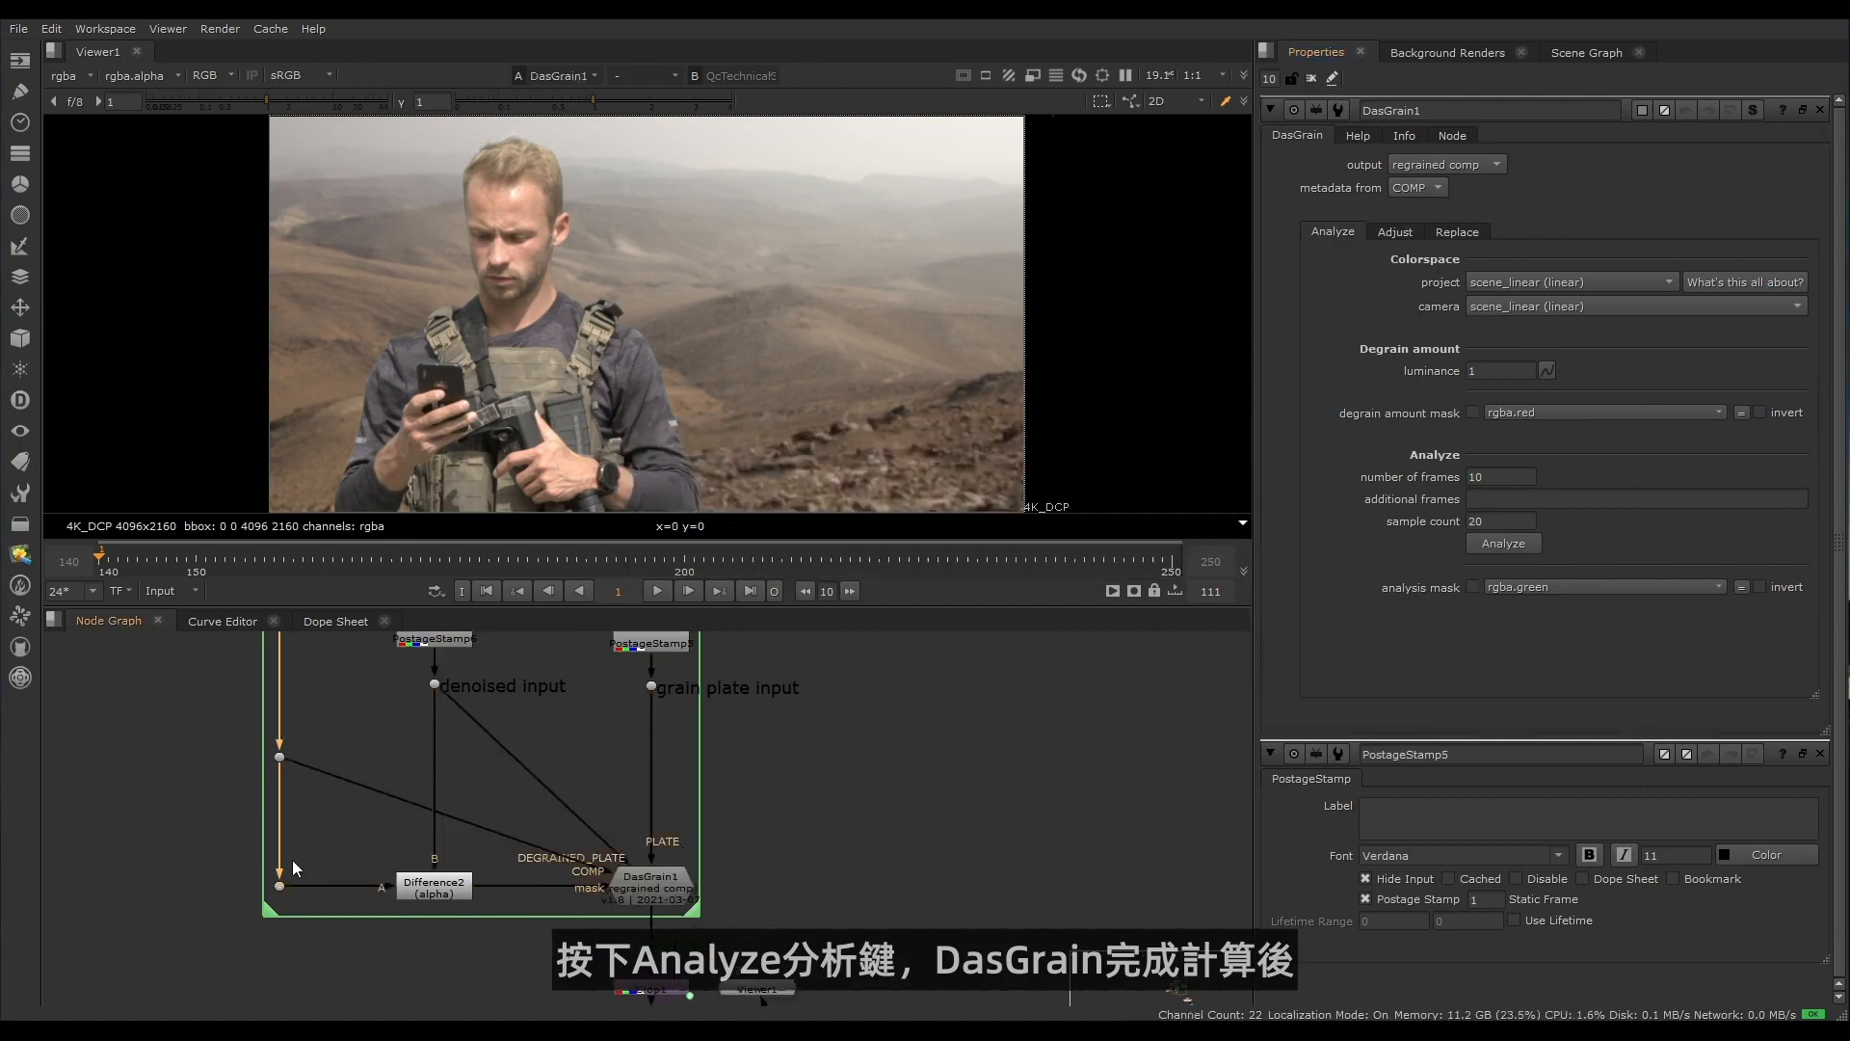
# Step: View the ungrained comp at Dot24 close up beside the face and lower the viewer gamma to 0.33
pyautogui.press('1')
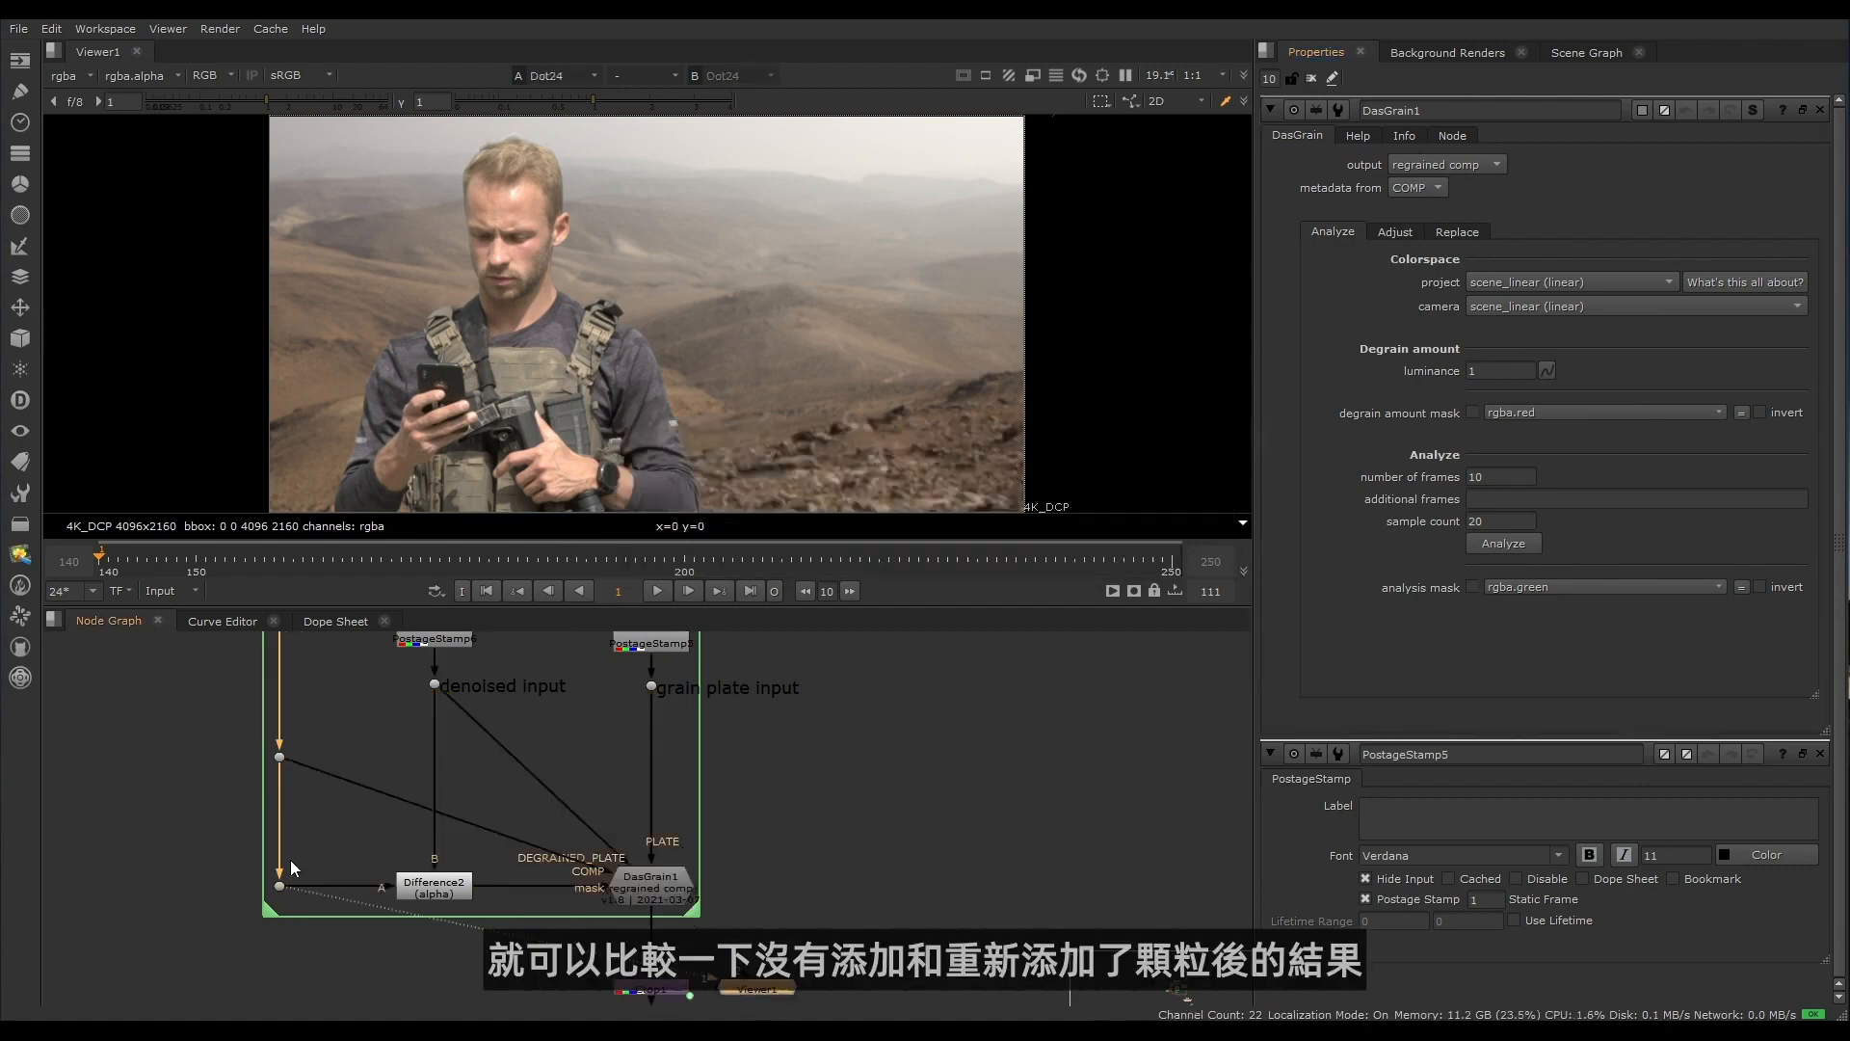
pyautogui.scroll(10, 396, 322)
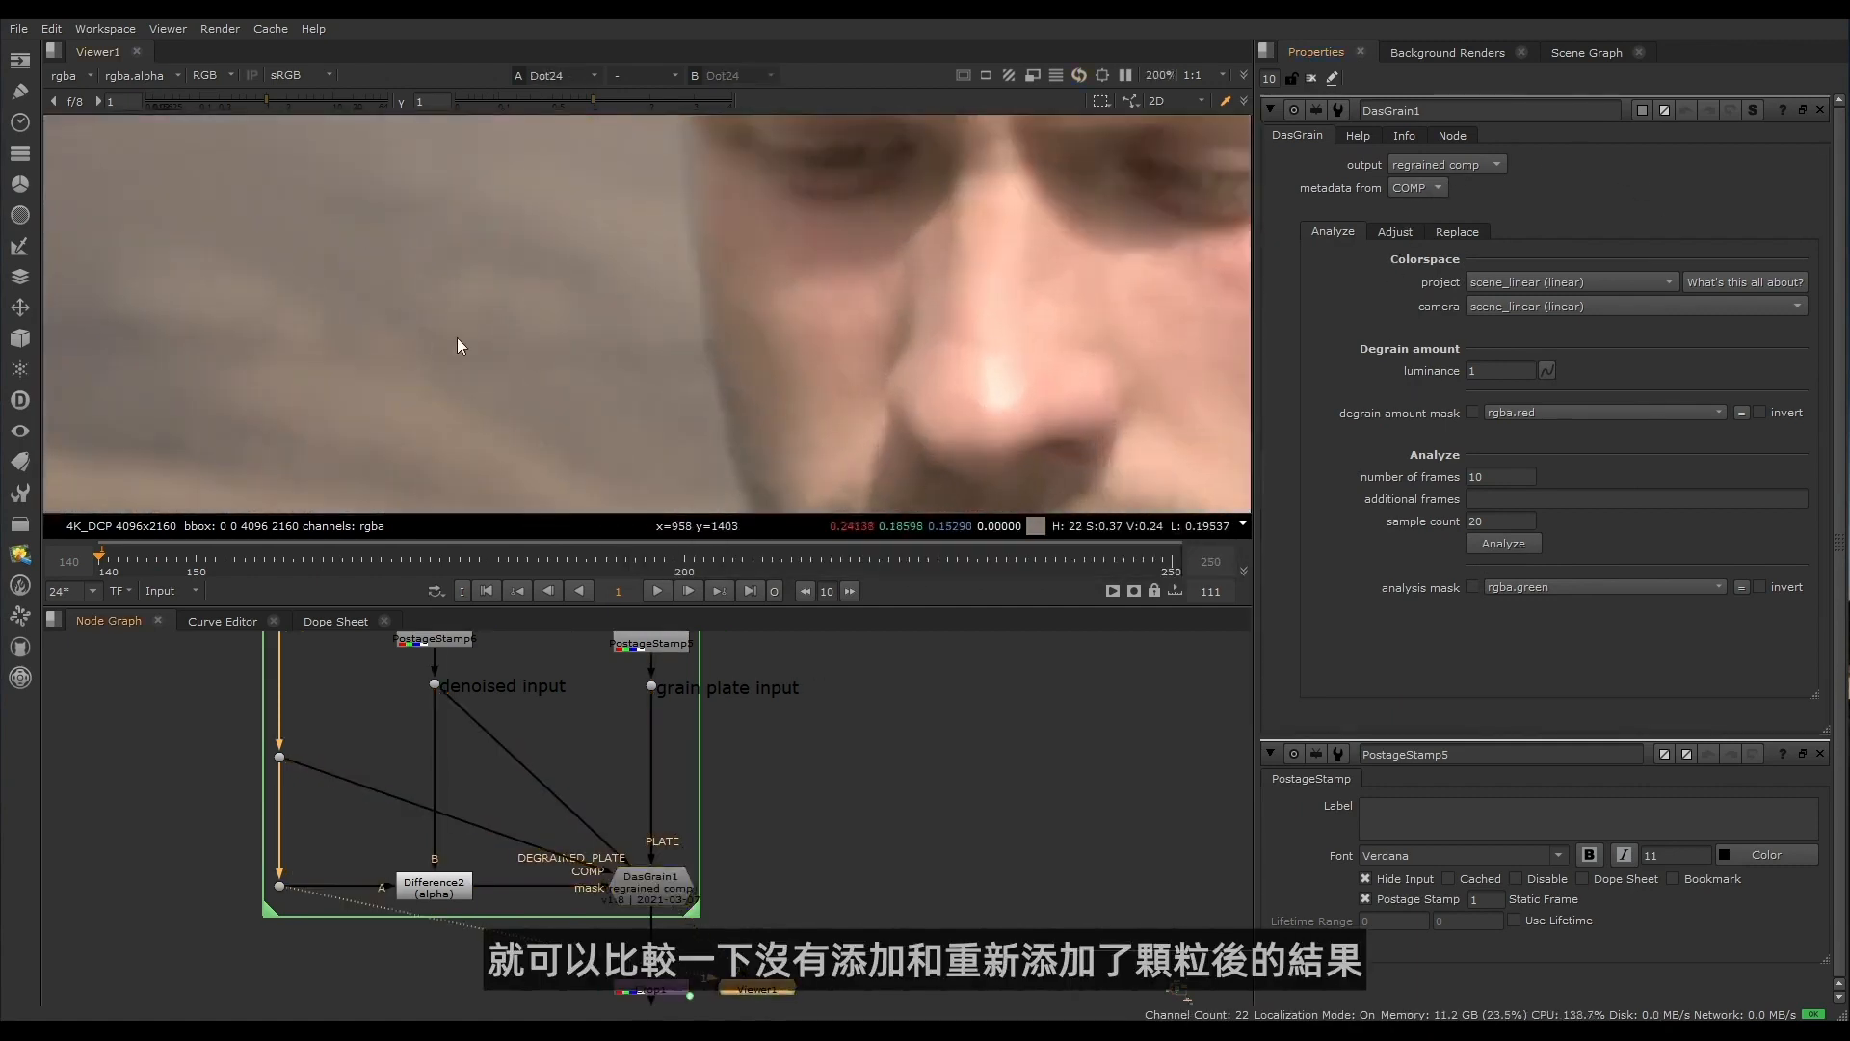
pyautogui.moveTo(559, 102); pyautogui.dragTo(549, 104)
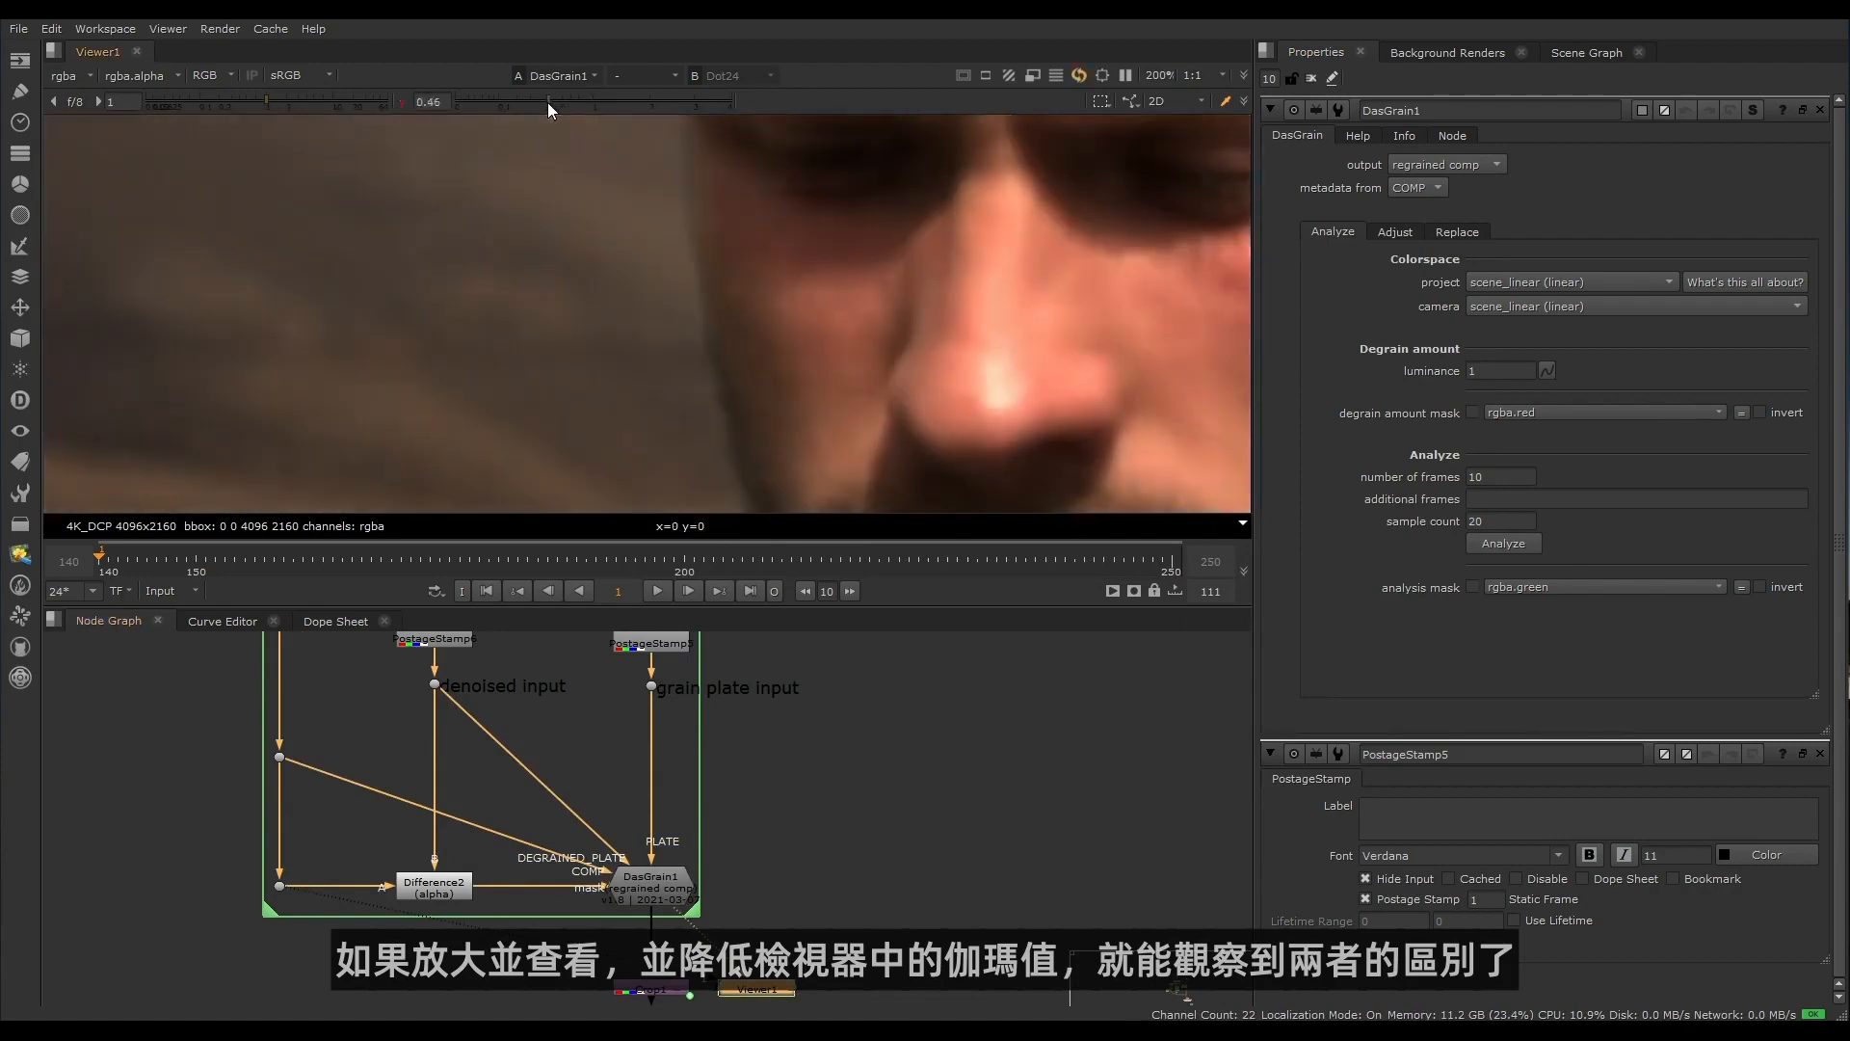
pyautogui.moveTo(549, 104); pyautogui.dragTo(534, 103)
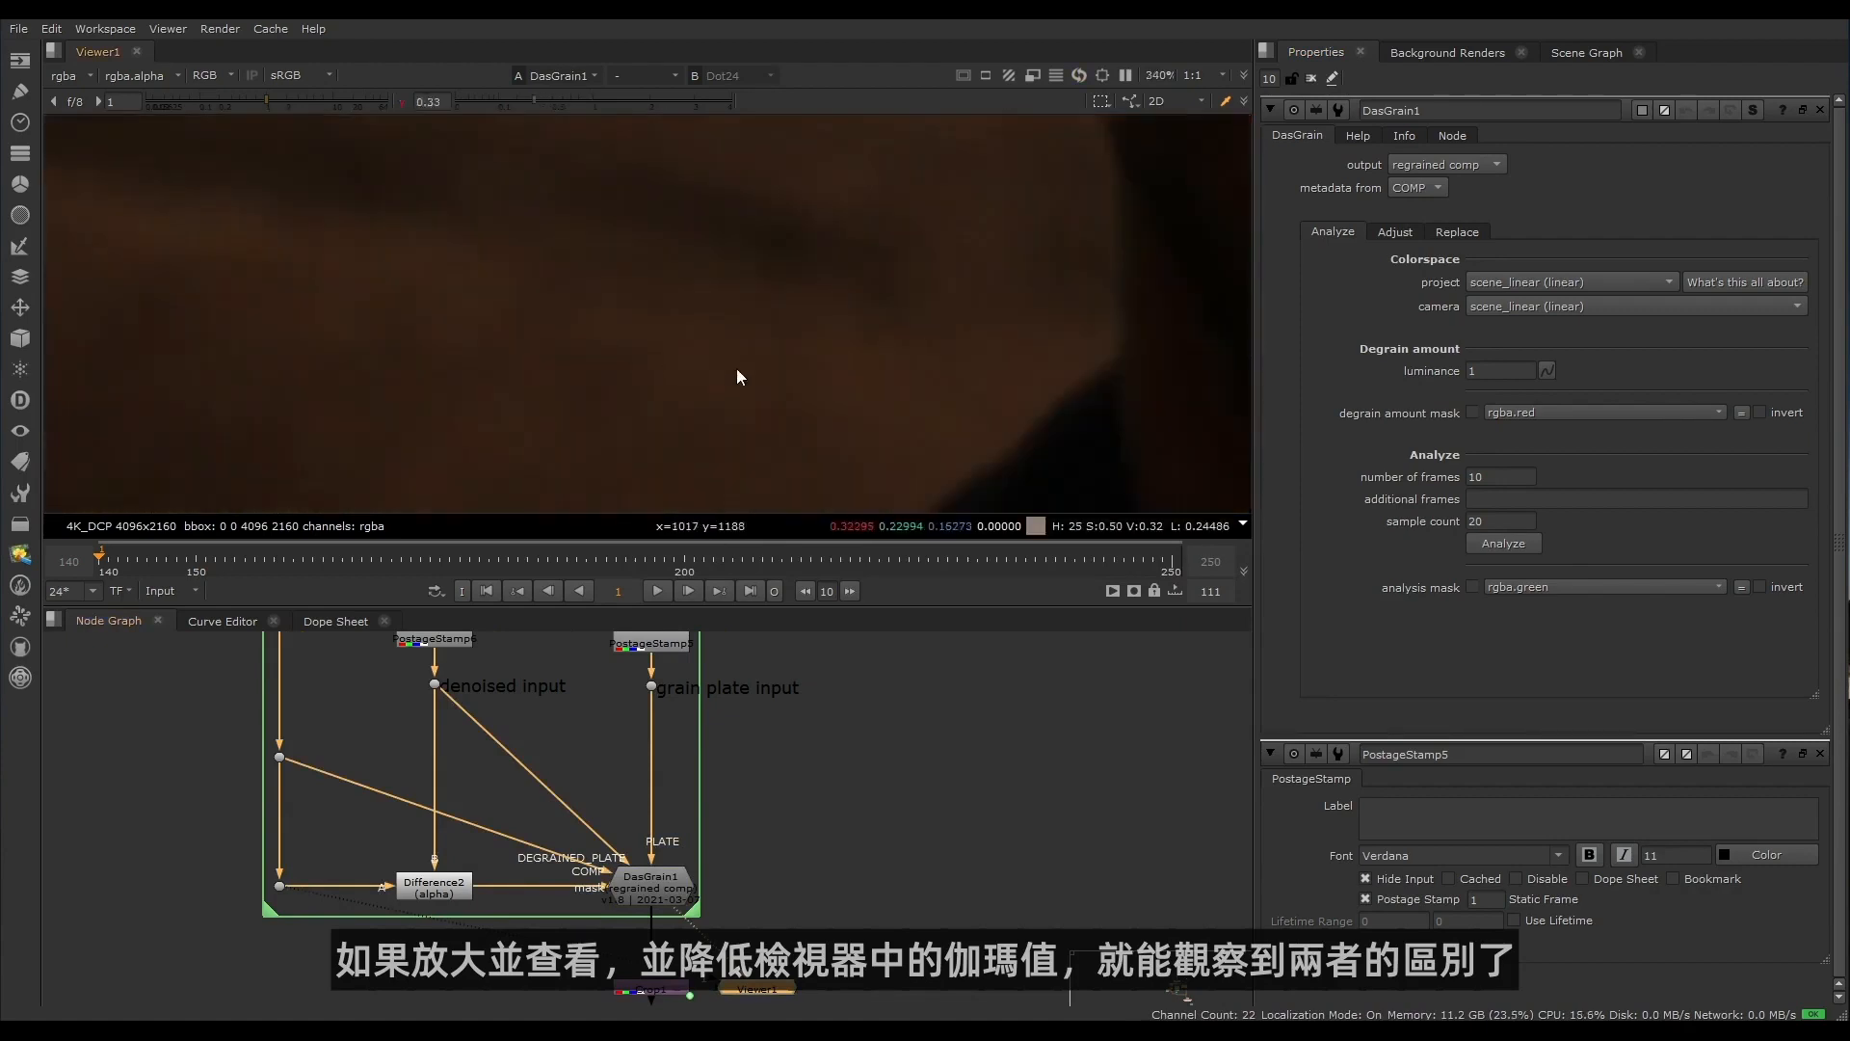
# Step: Compare the ungrained comp with DasGrain1's regrained output on the dark hillside beside the face at several magnifications
pyautogui.press('2')
pyautogui.press('1')
pyautogui.scroll(10, 665, 347)
pyautogui.press('2')
pyautogui.press('1')
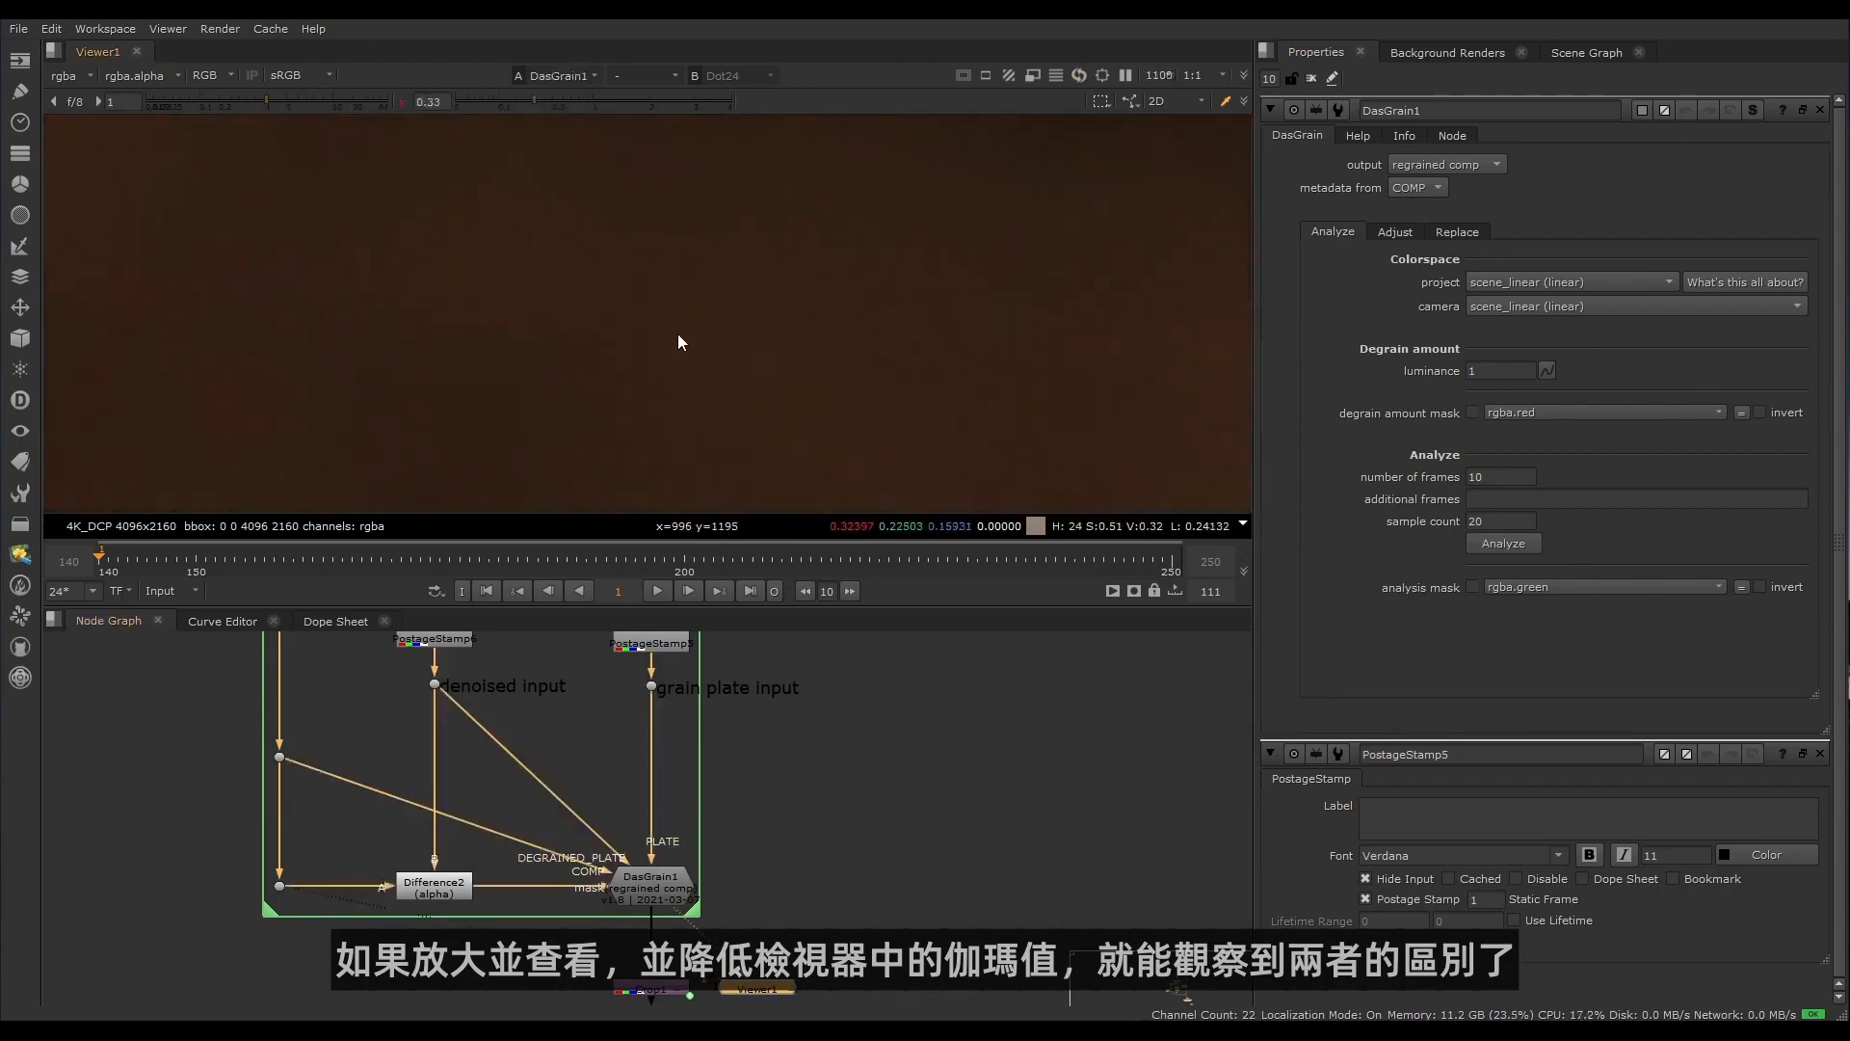
pyautogui.press('2')
pyautogui.press('1')
pyautogui.scroll(-10, 634, 338)
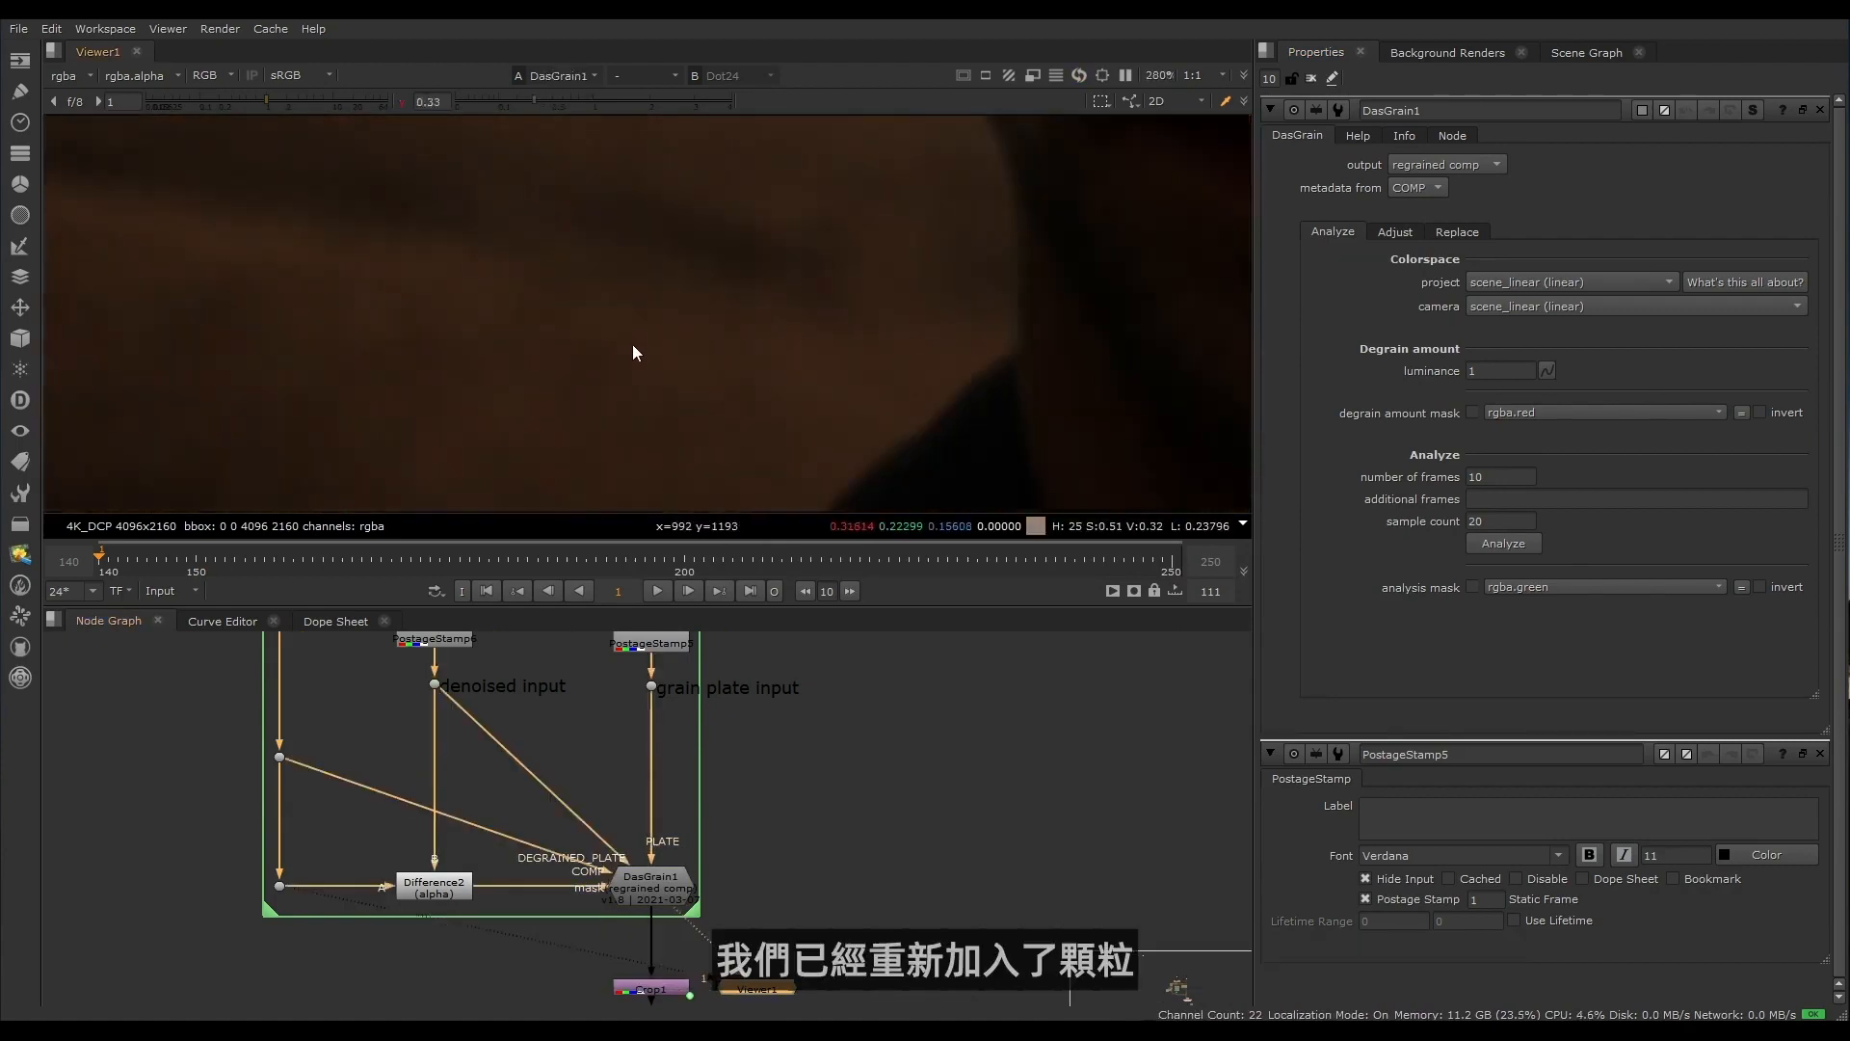
pyautogui.press('2')
pyautogui.press('1')
pyautogui.scroll(4, 628, 344)
pyautogui.press('2')
pyautogui.press('1')
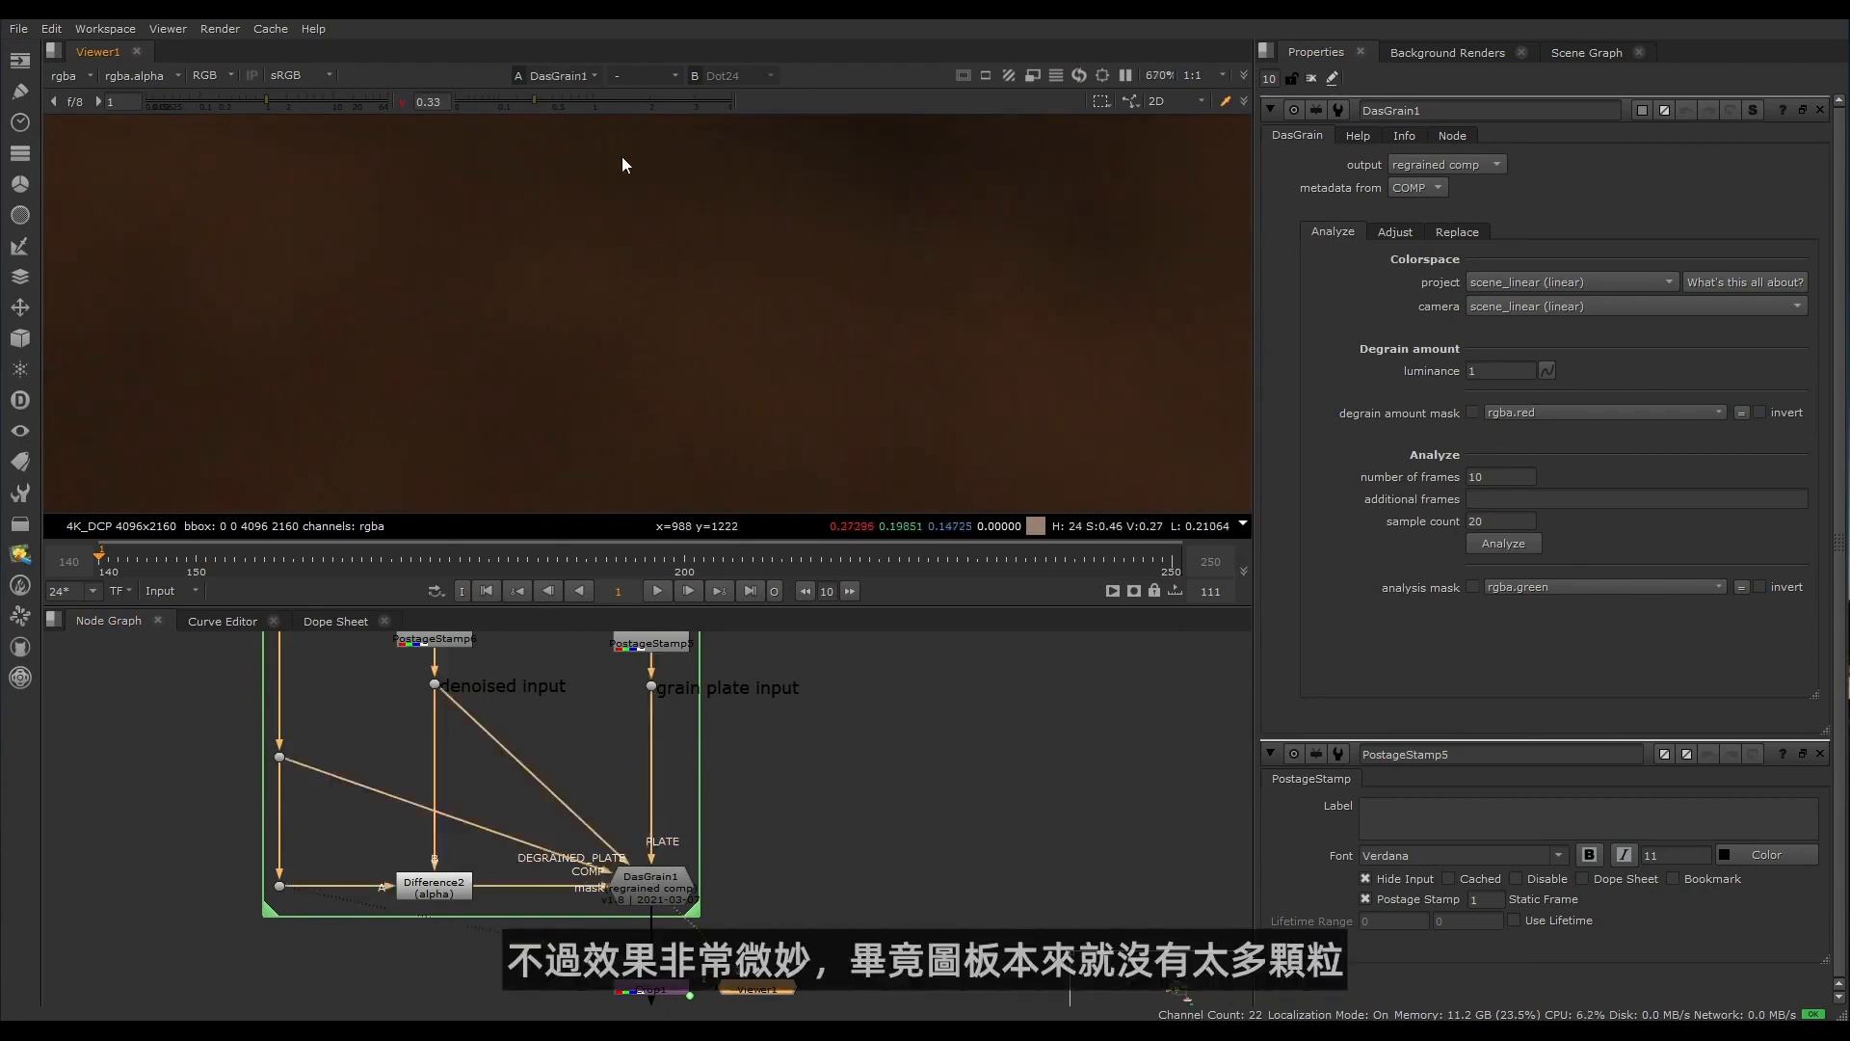
# Step: Raise the viewer gamma to 0.49 and compare the regrained and ungrained comps again on the hillside
pyautogui.moveTo(523, 100); pyautogui.dragTo(552, 101)
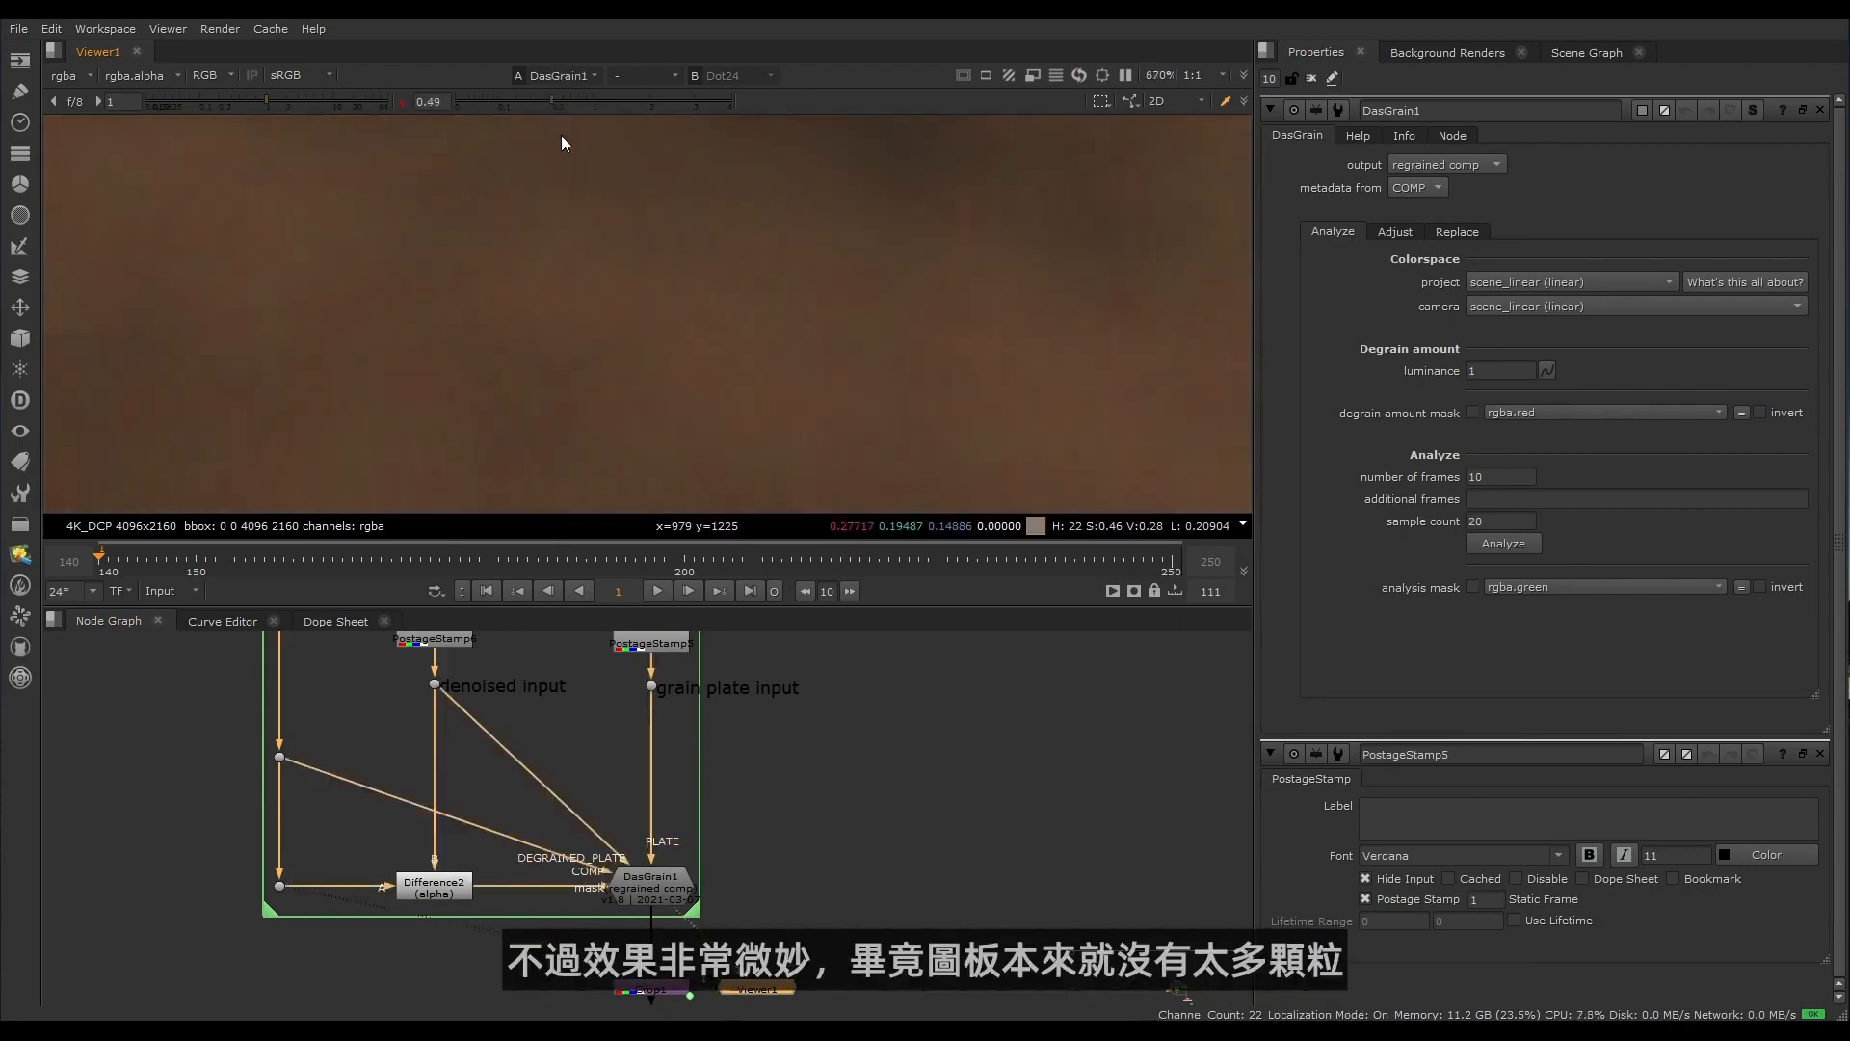
pyautogui.press('2')
pyautogui.press('1')
pyautogui.scroll(-5, 661, 395)
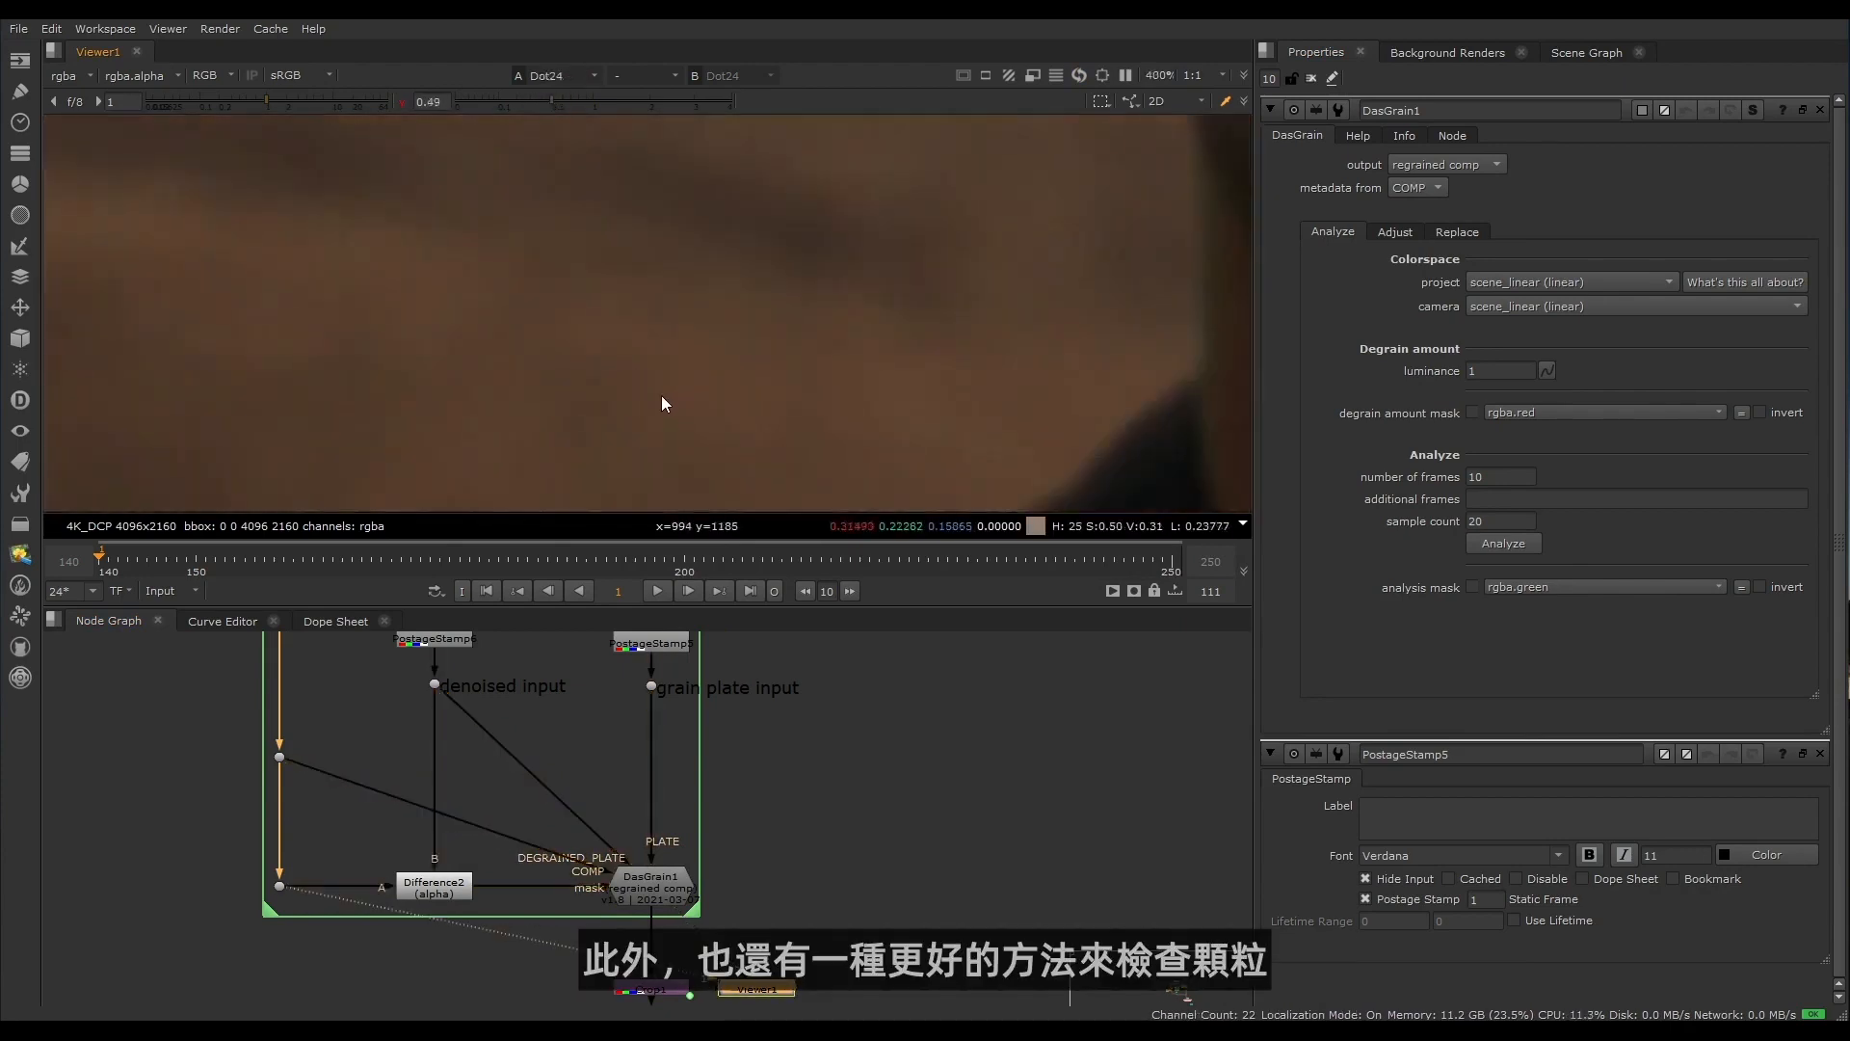
# Step: View the QcTechnical3 result from the QC CHECK backdrop with the whole frame fitted in the viewer
pyautogui.scroll(-4, 834, 830)
pyautogui.moveTo(887, 839)
pyautogui.mouseDown(button='middle')
pyautogui.moveTo(738, 750)
pyautogui.moveTo(808, 743)
pyautogui.mouseUp(button='middle')
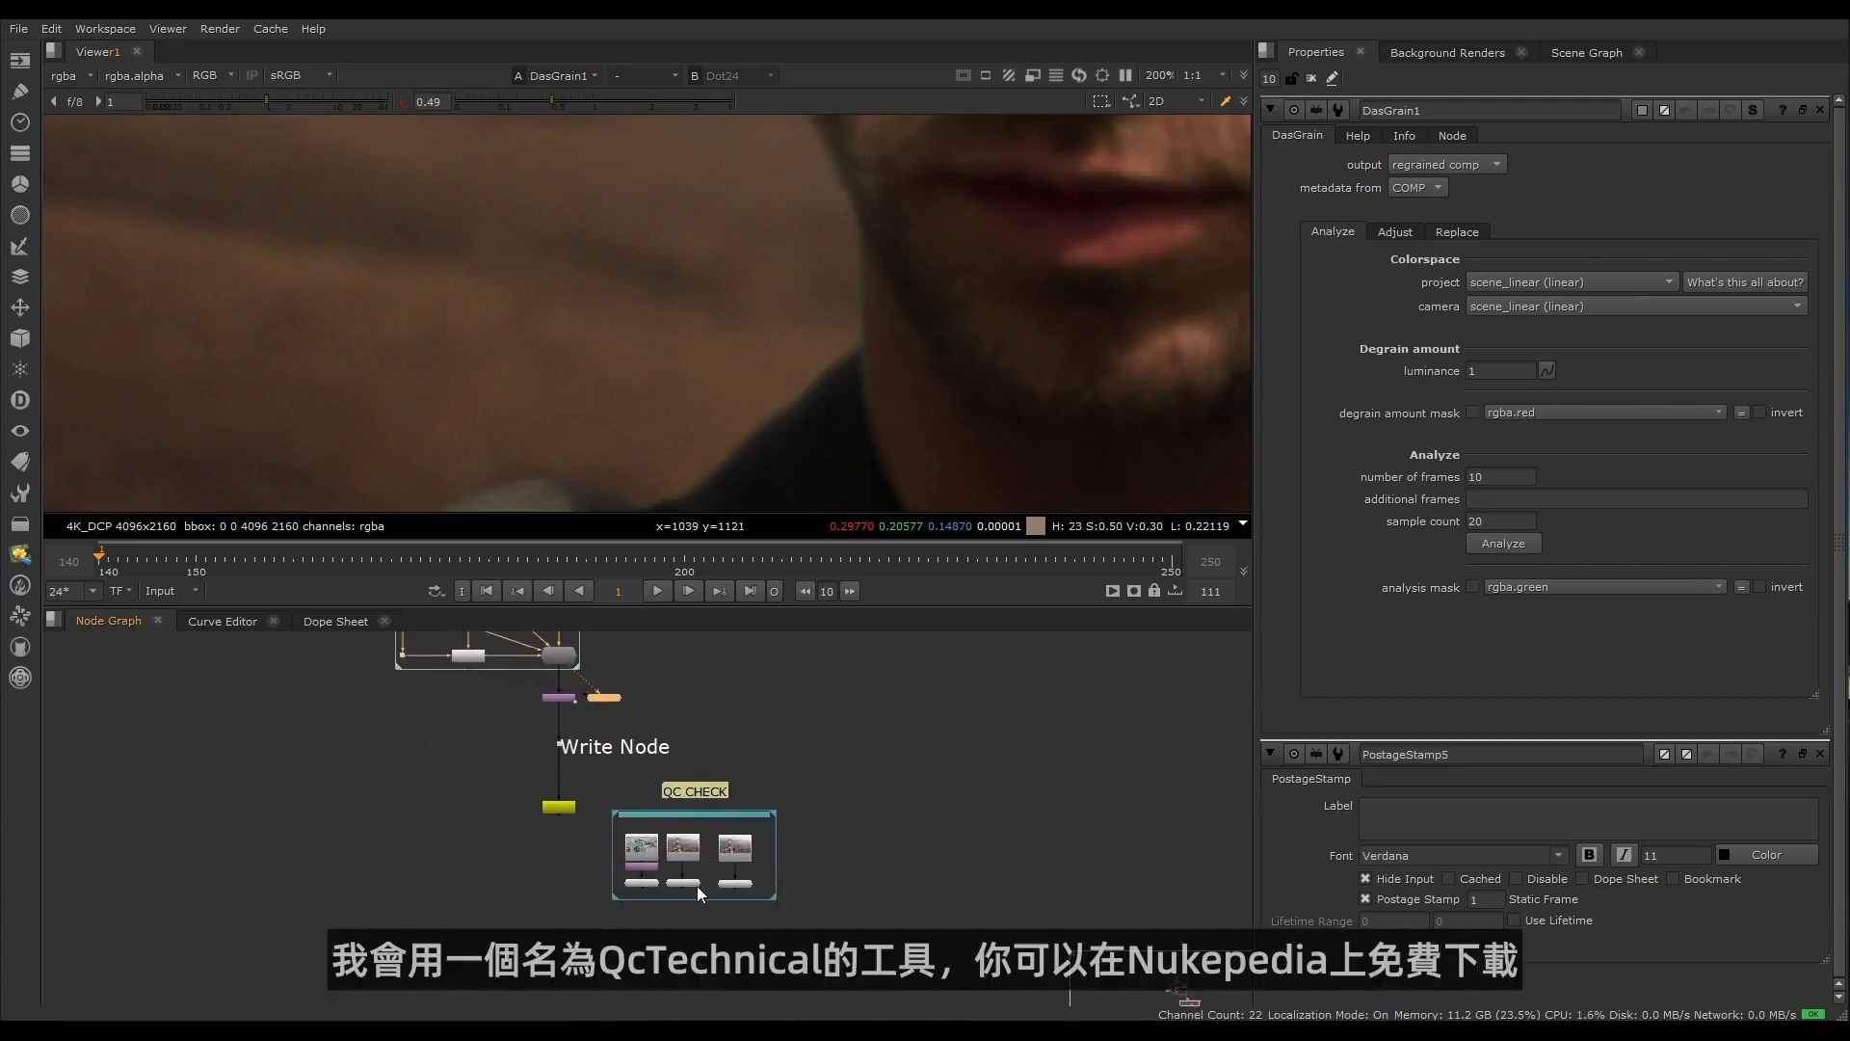
pyautogui.scroll(4, 711, 889)
pyautogui.scroll(4, 701, 890)
pyautogui.scroll(-2, 675, 887)
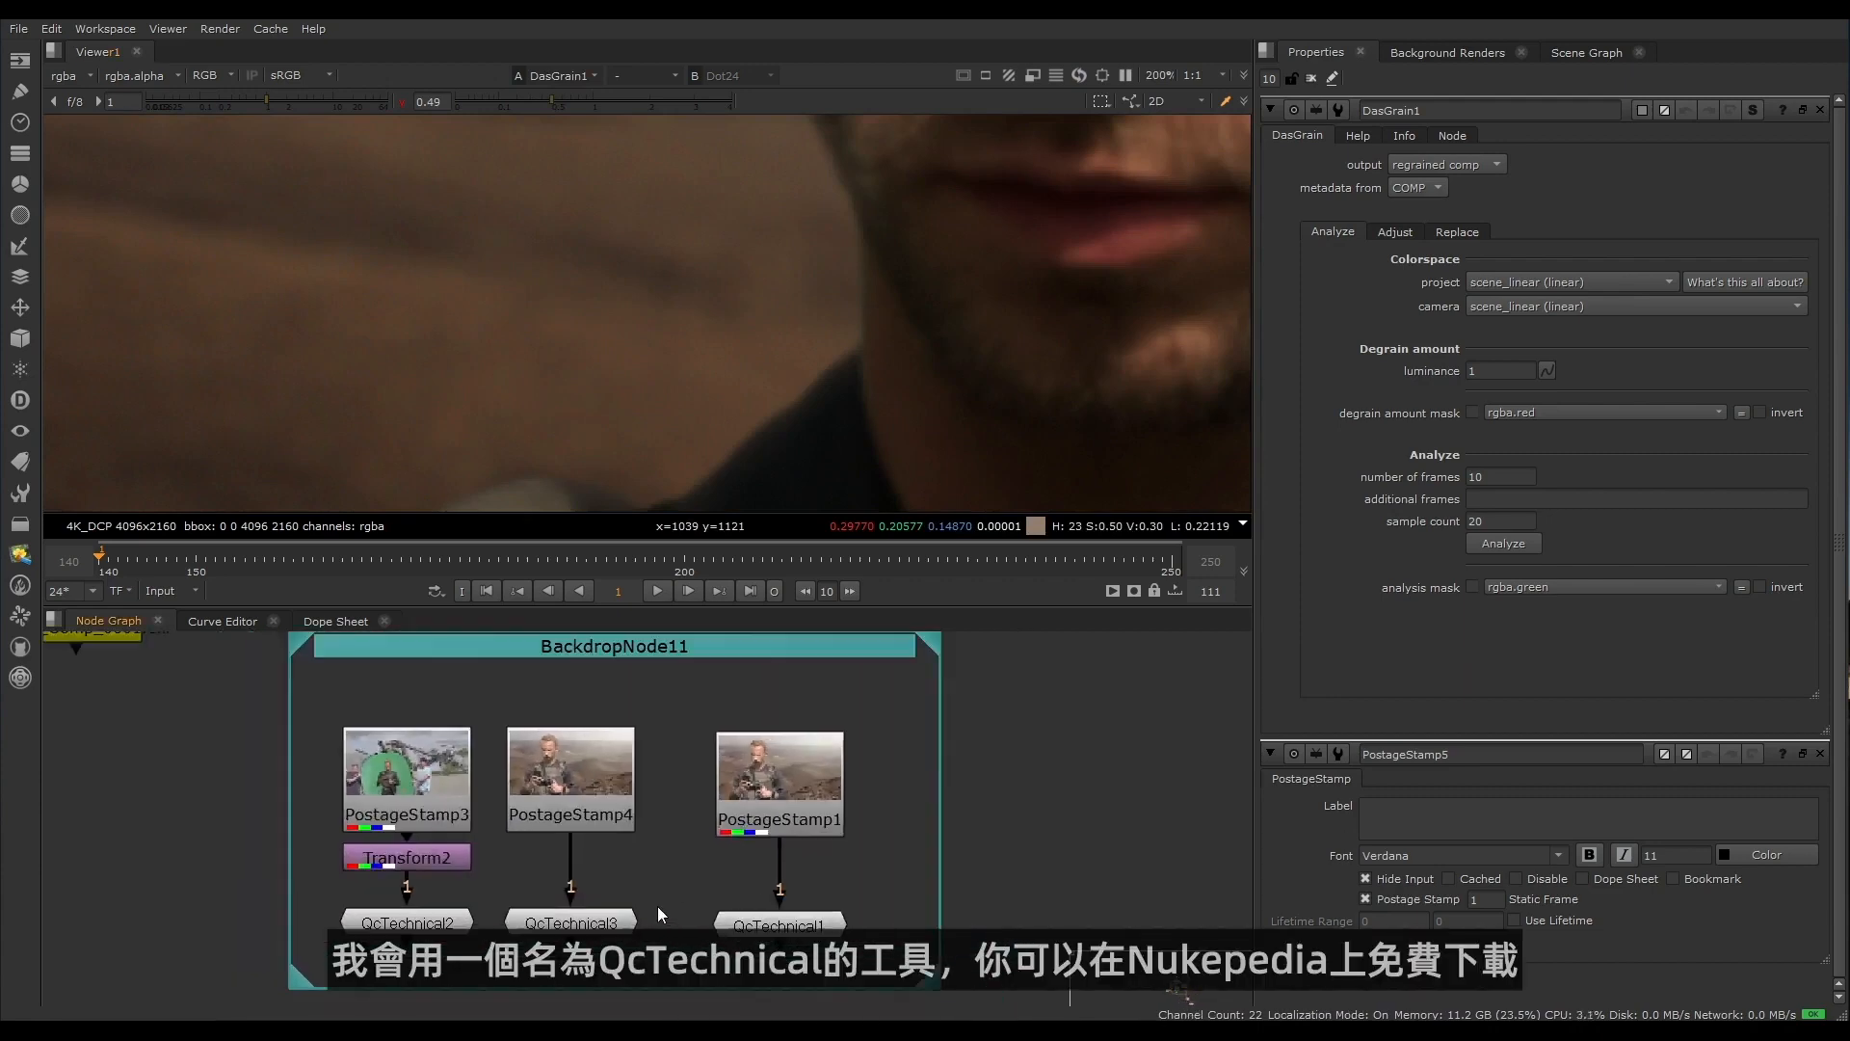
pyautogui.moveTo(665, 878); pyautogui.dragTo(509, 975)
pyautogui.press('1')
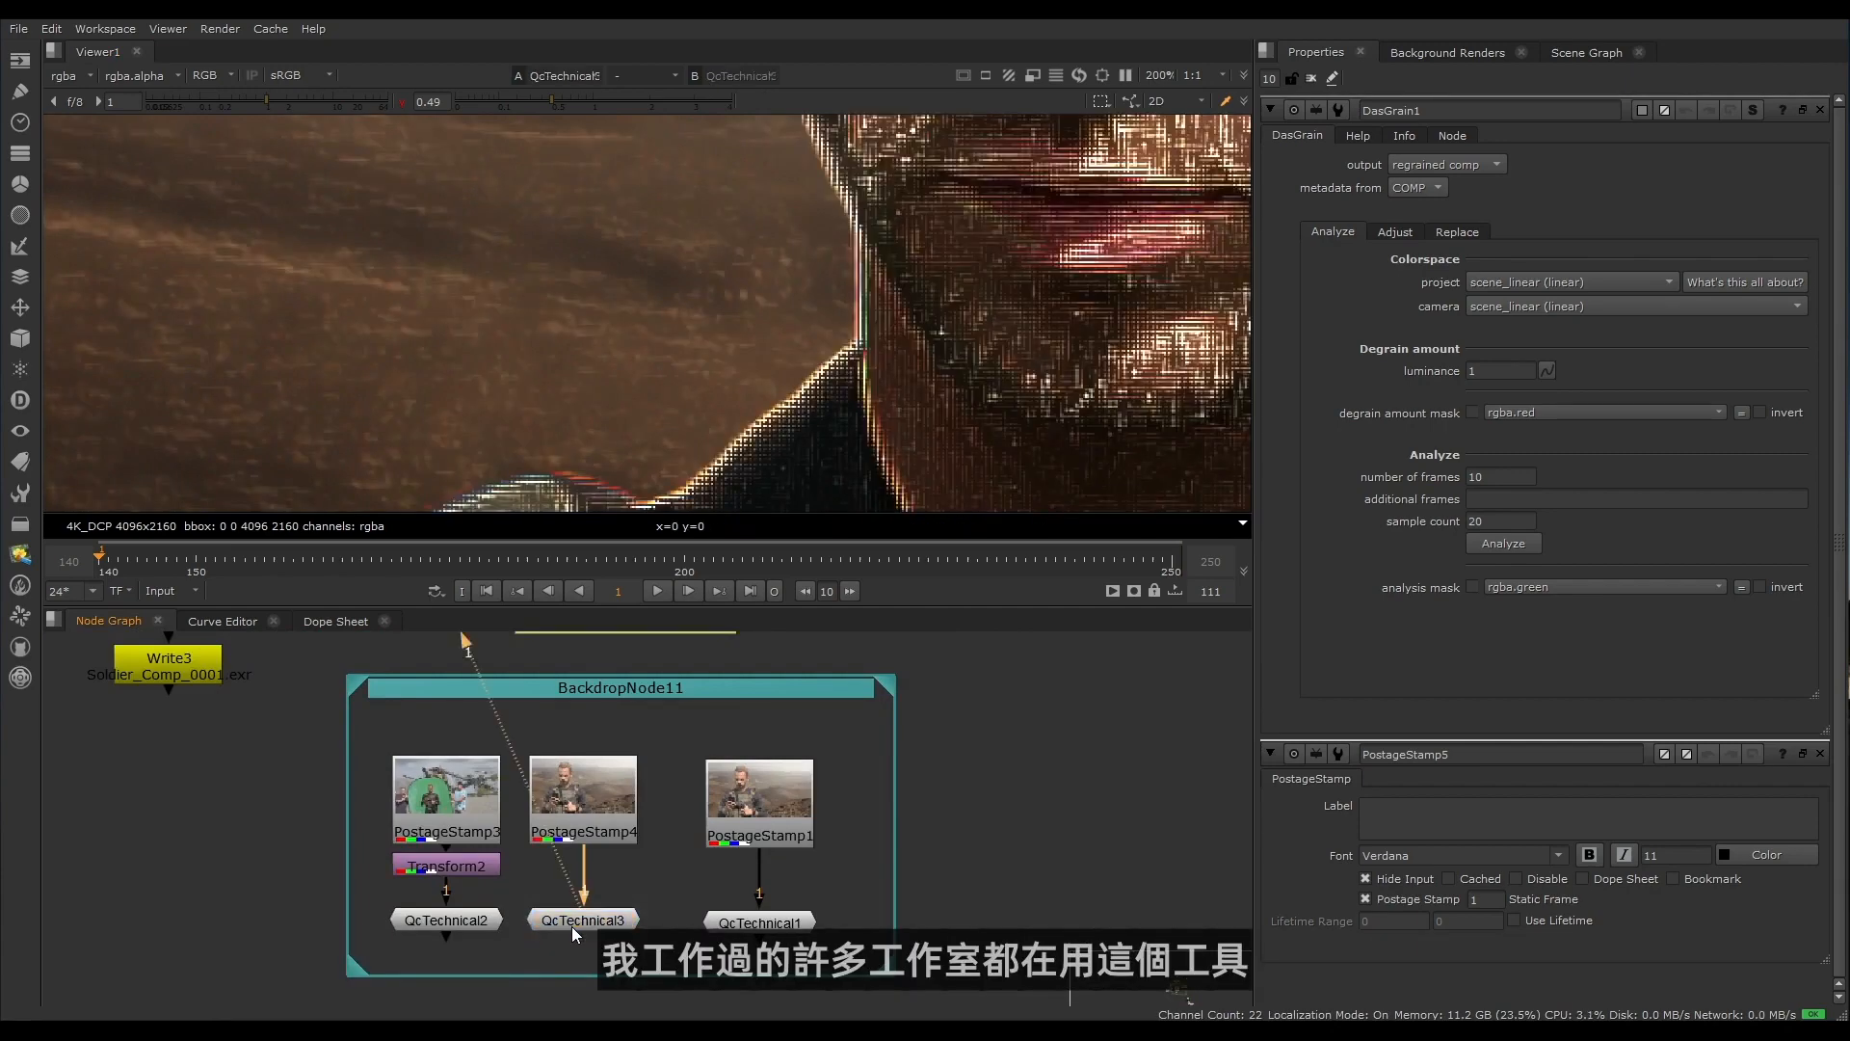
pyautogui.press('f')
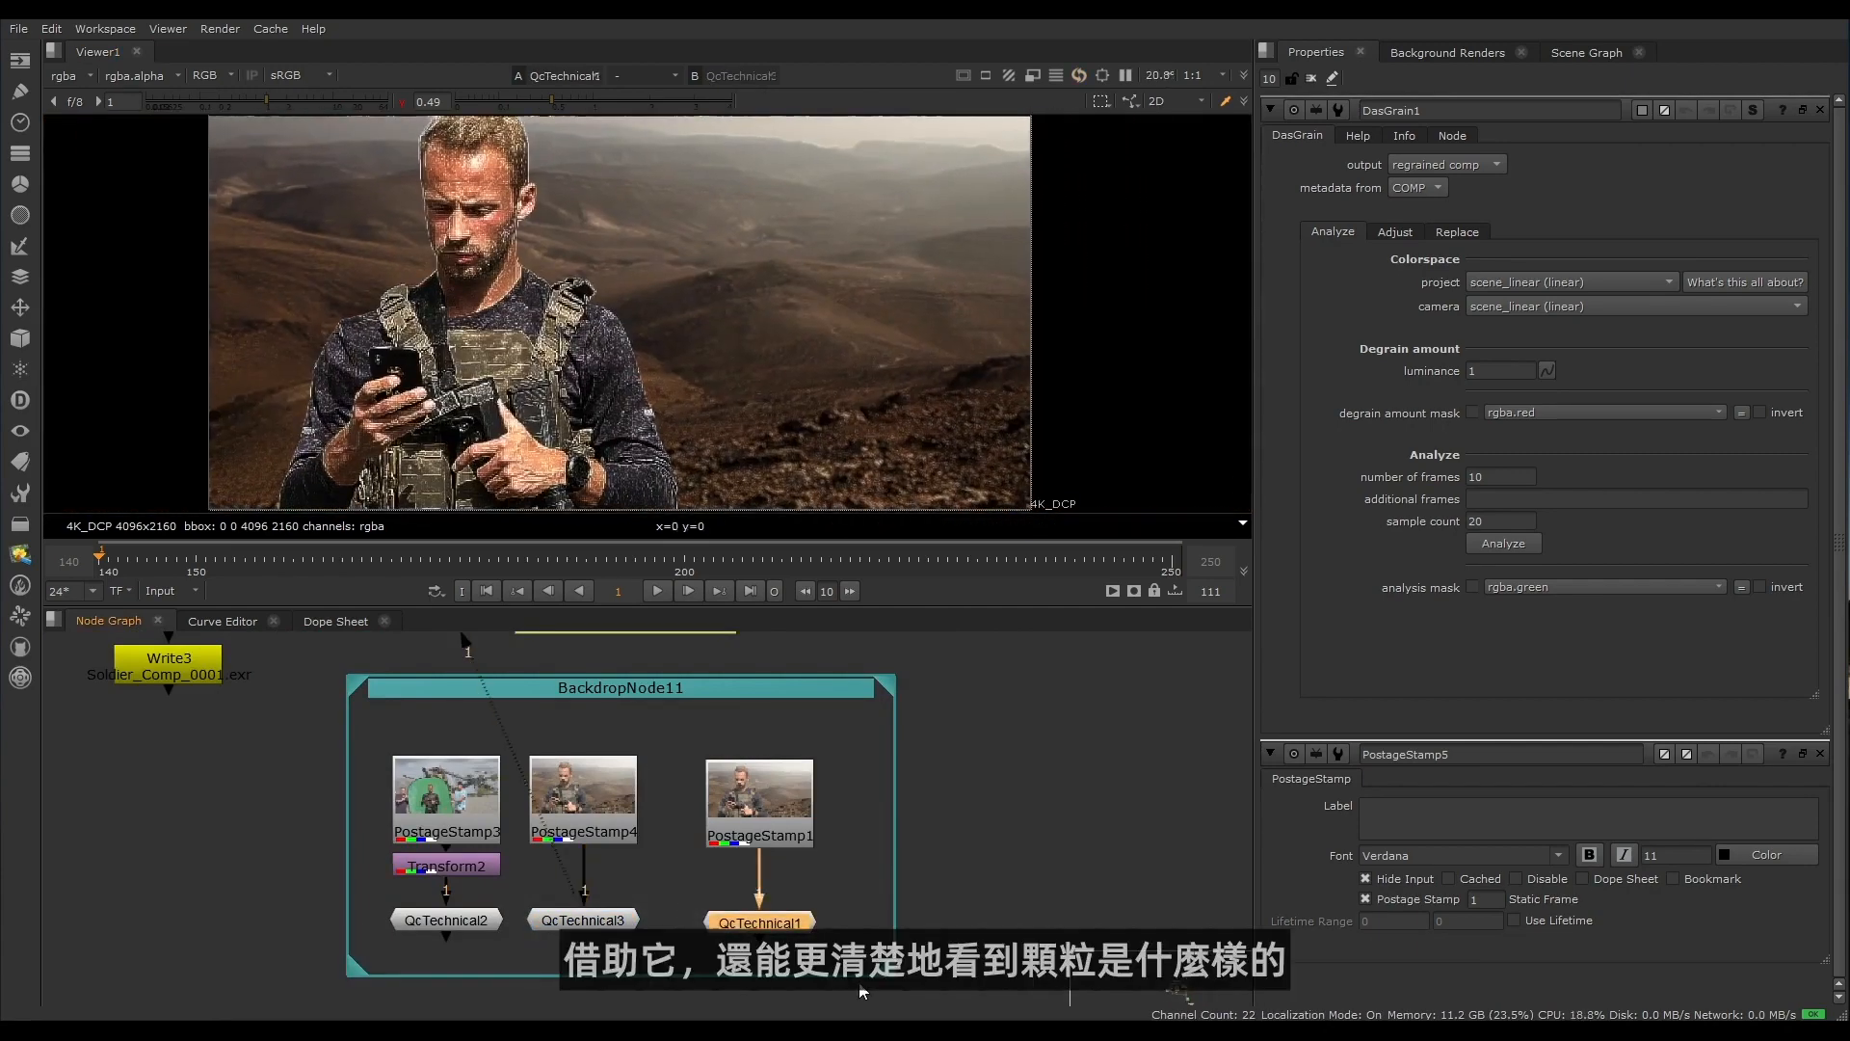
# Step: View the QcTechnical1 result, inspect PostageStamp4's hidden source link, and return the viewer to QcTechnical3
pyautogui.press('2')
pyautogui.click(559, 796)
pyautogui.scroll(-10, 549, 796)
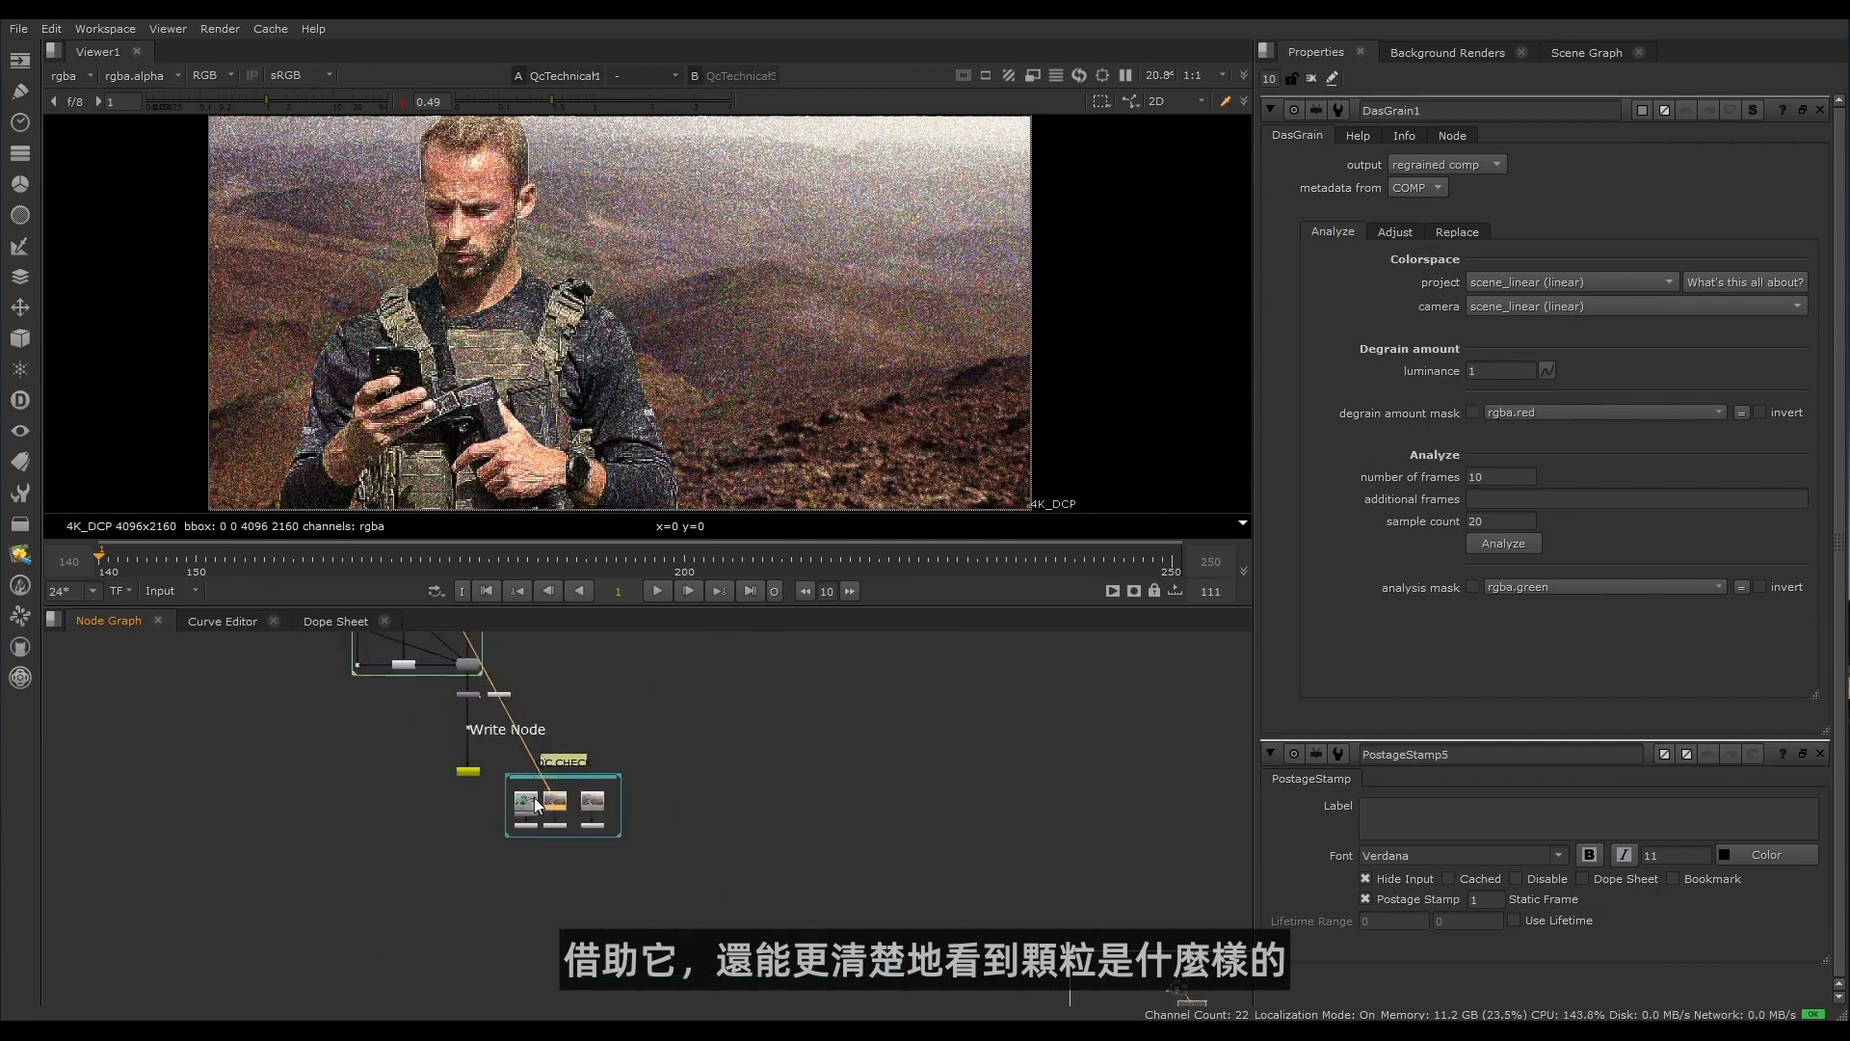
pyautogui.scroll(8, 598, 771)
pyautogui.press('1')
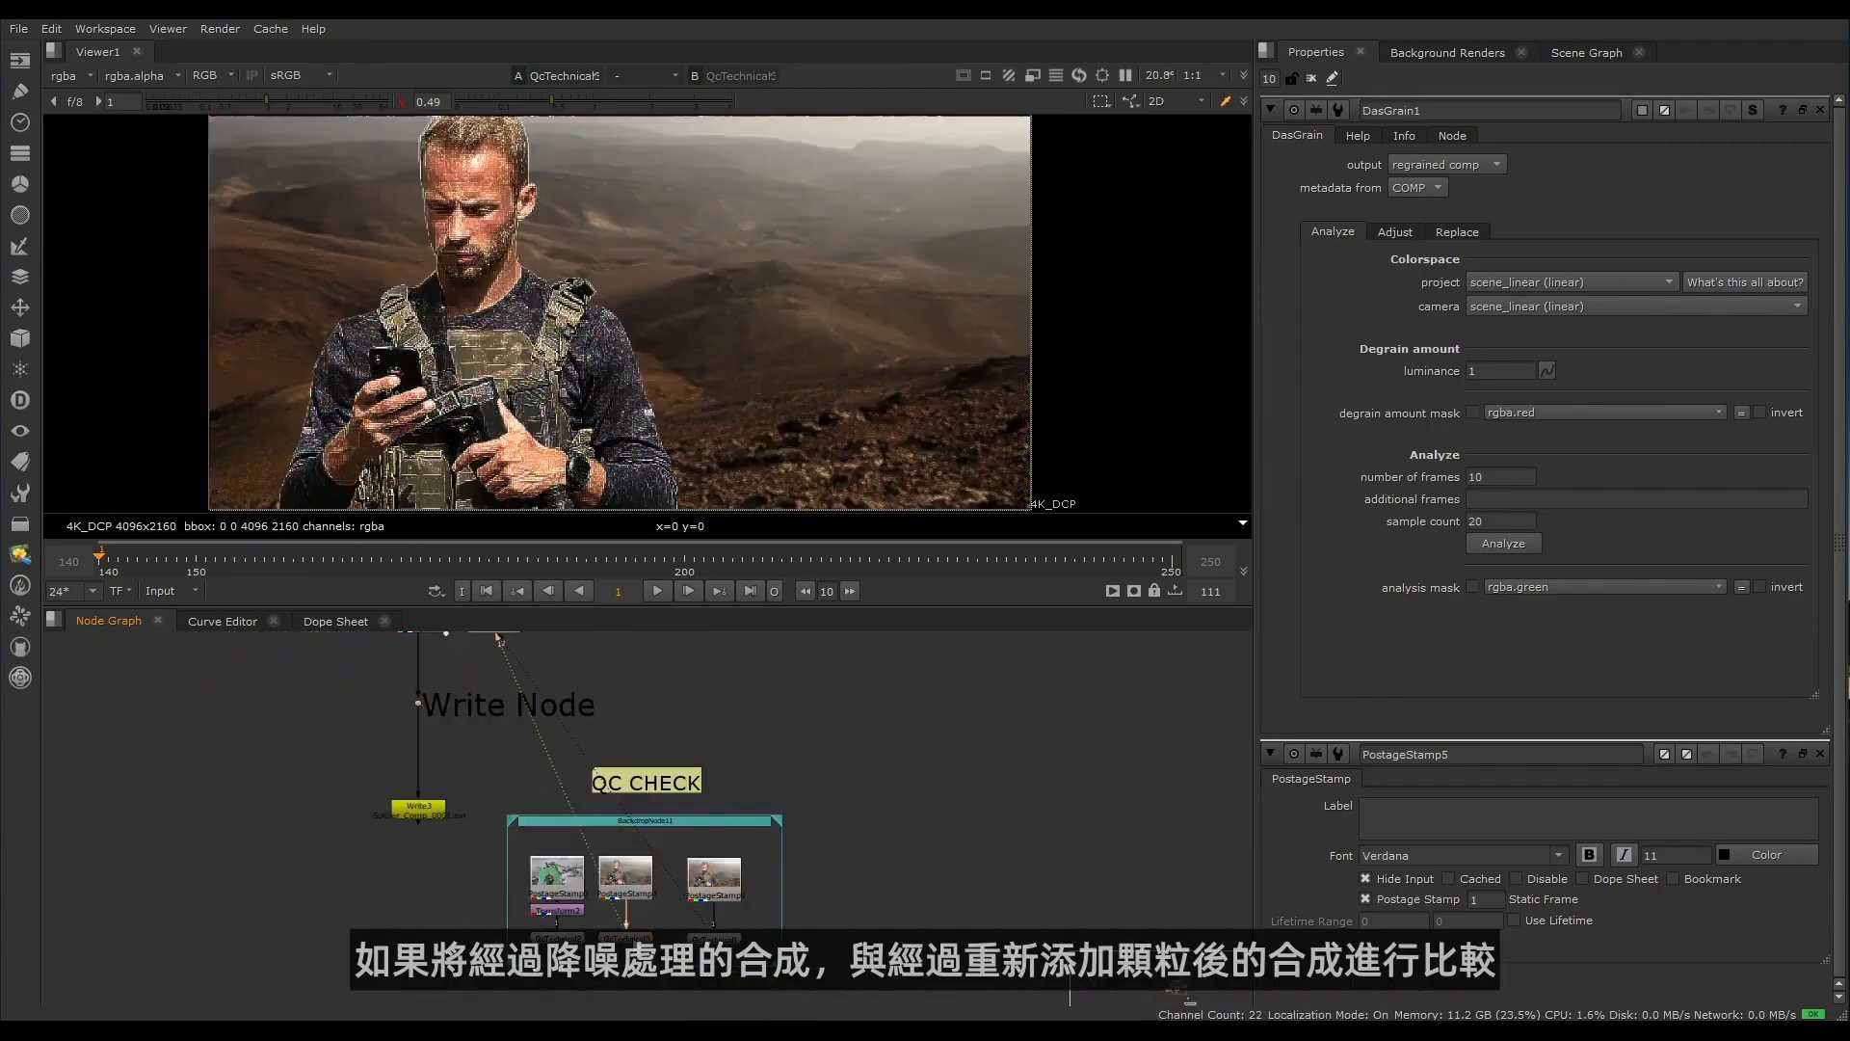
# Step: Compare the QcTechnical1 regrained check with the QcTechnical3 denoised check on the hills beside the soldier's shoulder
pyautogui.press('2')
pyautogui.scroll(6, 688, 343)
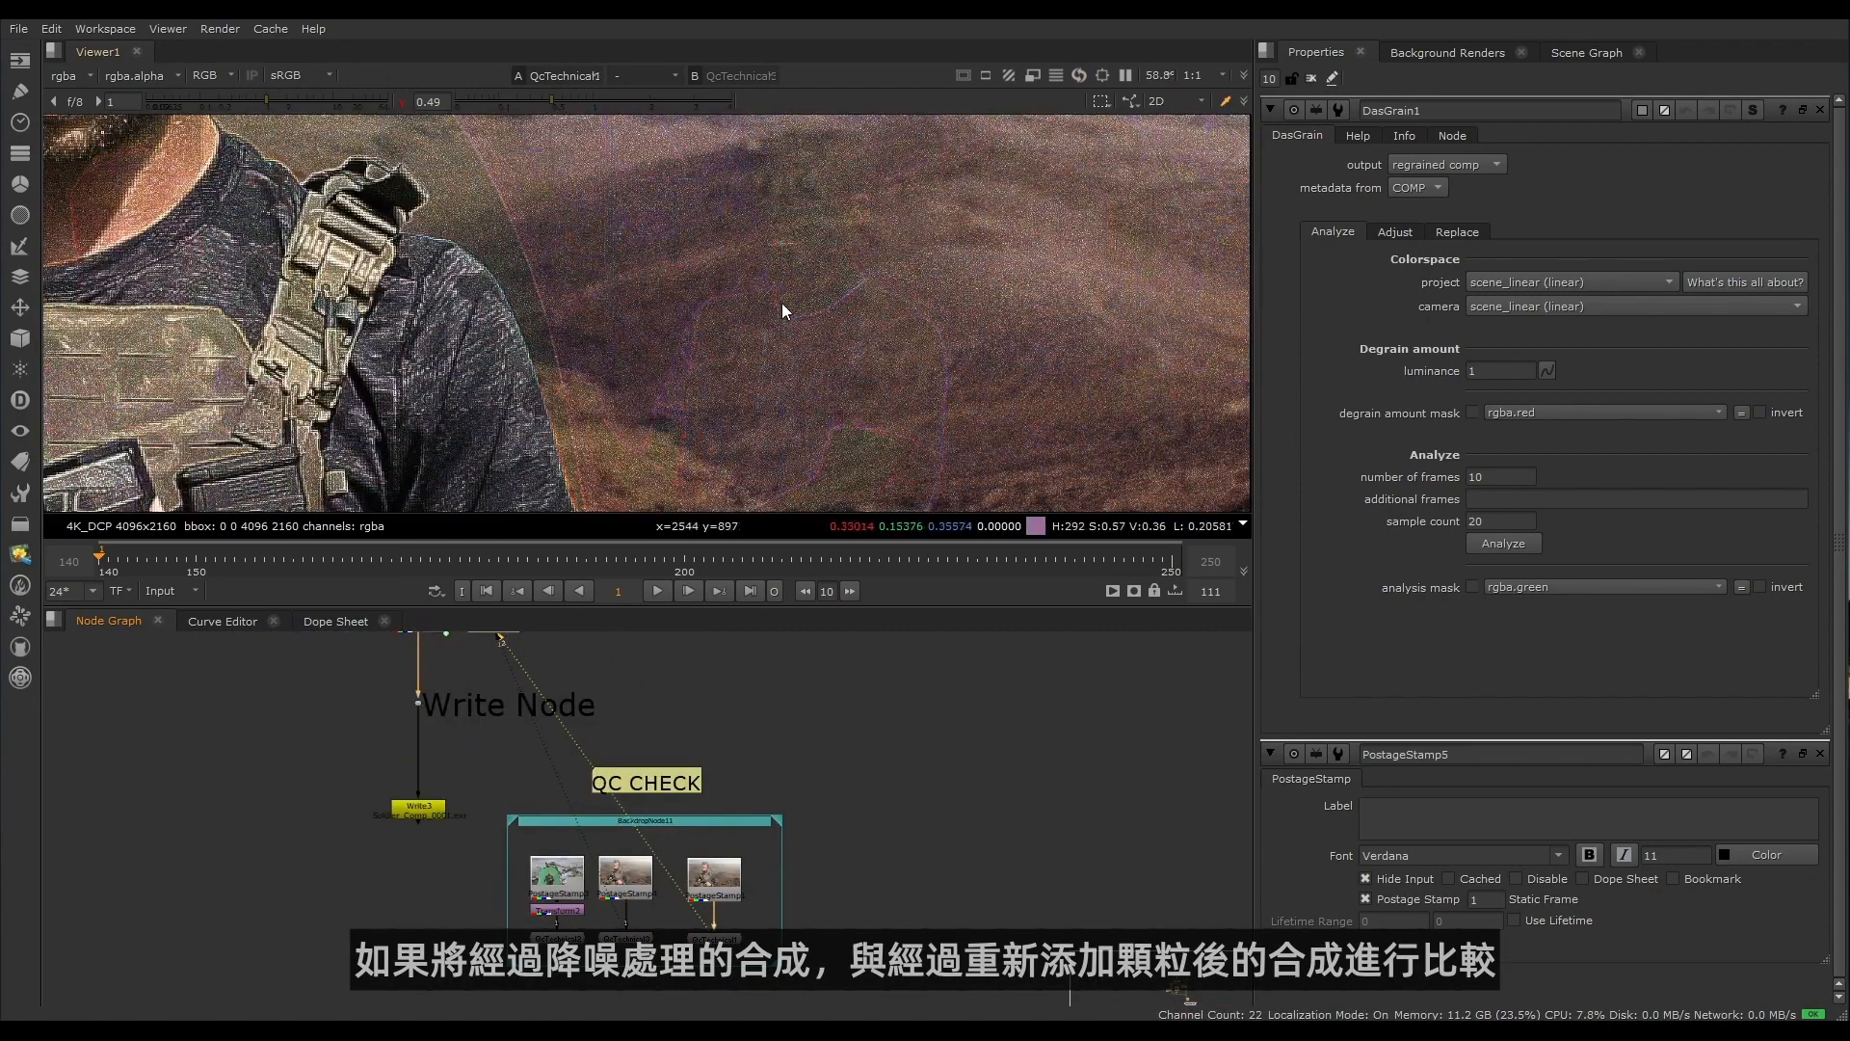
pyautogui.press('1')
pyautogui.press('2')
pyautogui.press('1')
pyautogui.press('2')
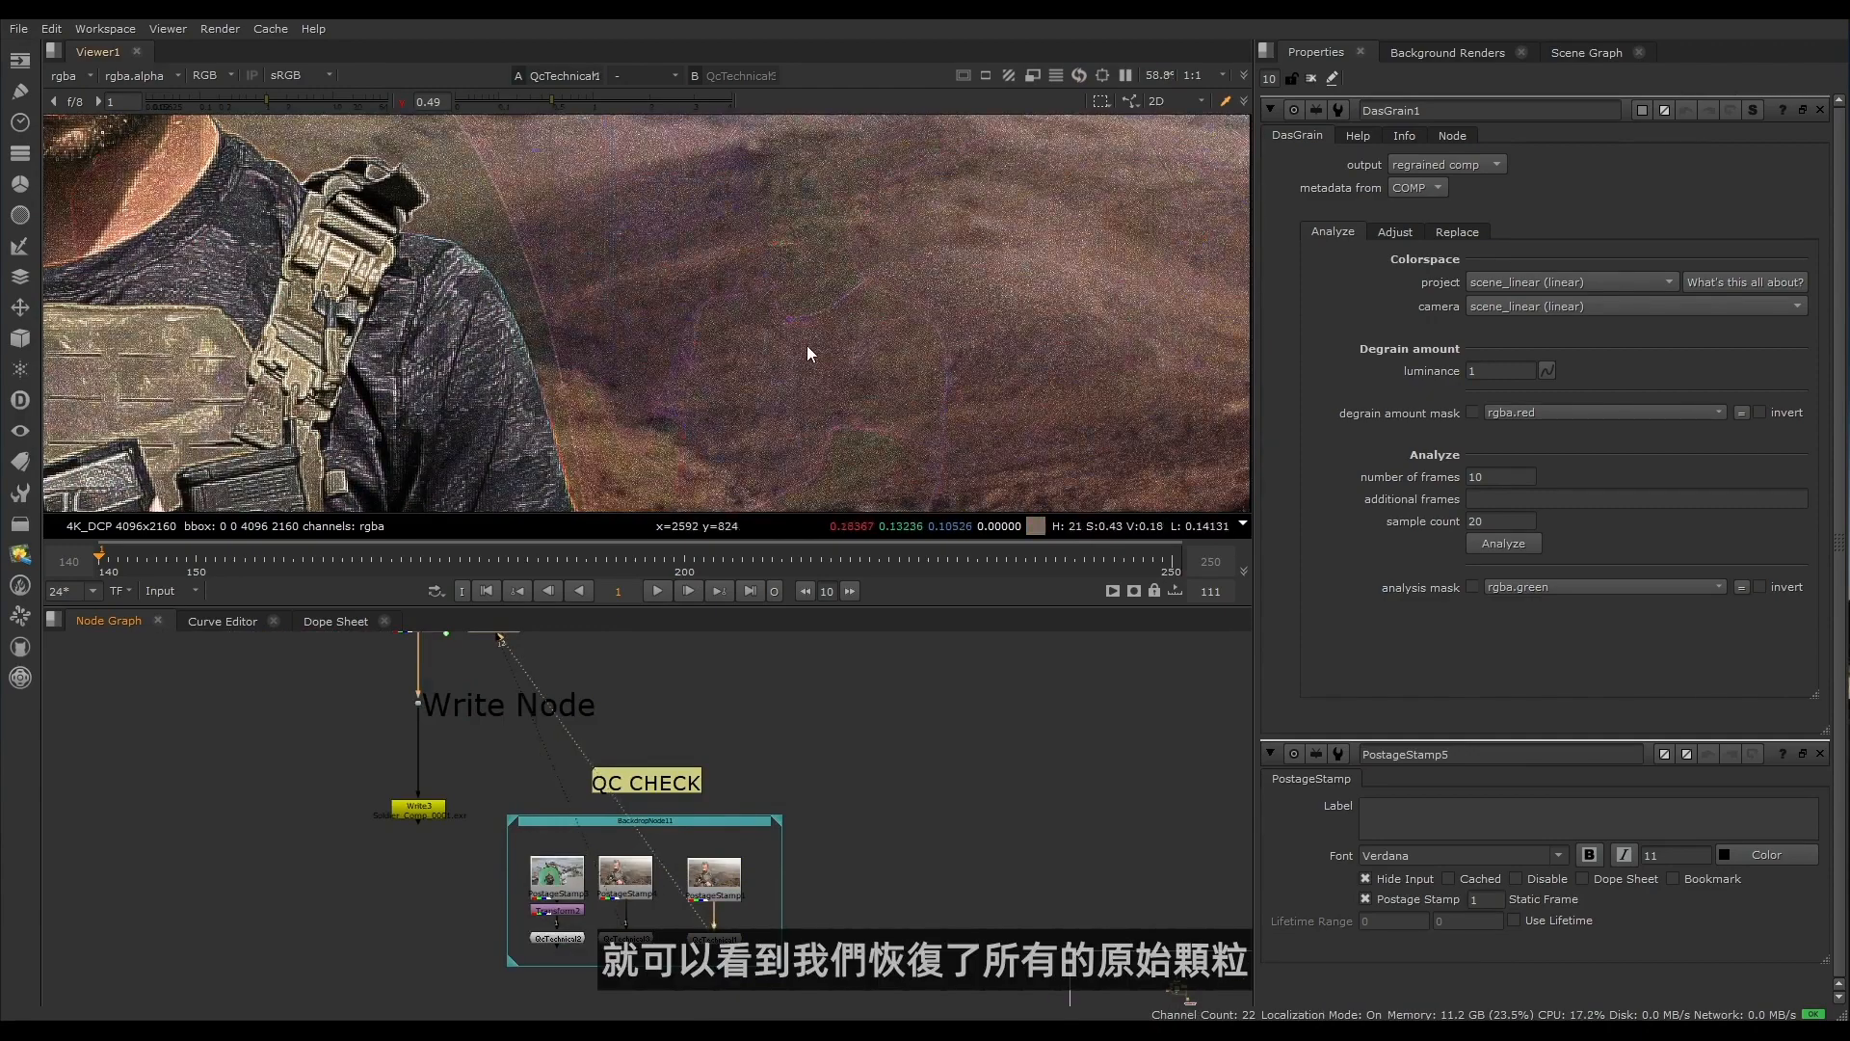
pyautogui.press('1')
pyautogui.press('2')
pyautogui.scroll(-1, 835, 336)
pyautogui.press('1')
pyautogui.press('2')
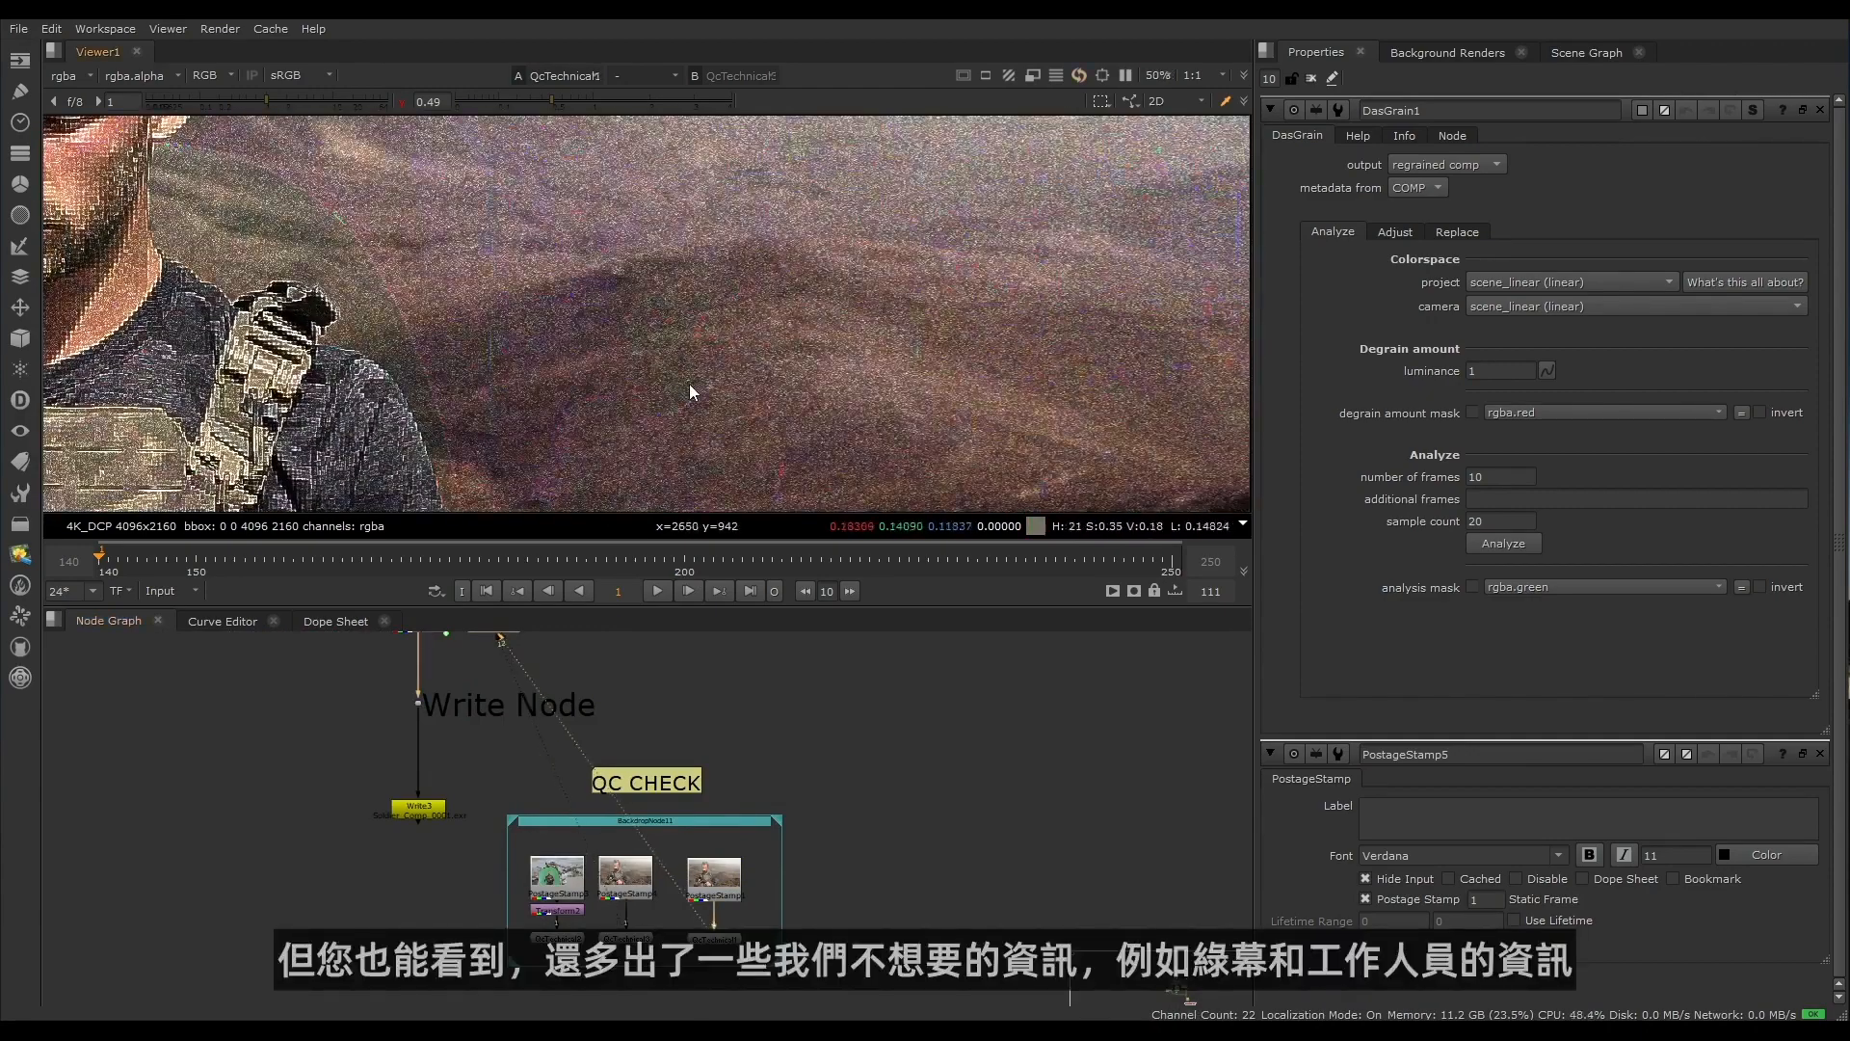
# Step: Inspect the regrained background around the soldier for unwanted green screen and crew detail, comparing it with the denoised check
pyautogui.press('1')
pyautogui.scroll(3, 802, 426)
pyautogui.press('2')
pyautogui.press('1')
pyautogui.scroll(-5, 674, 304)
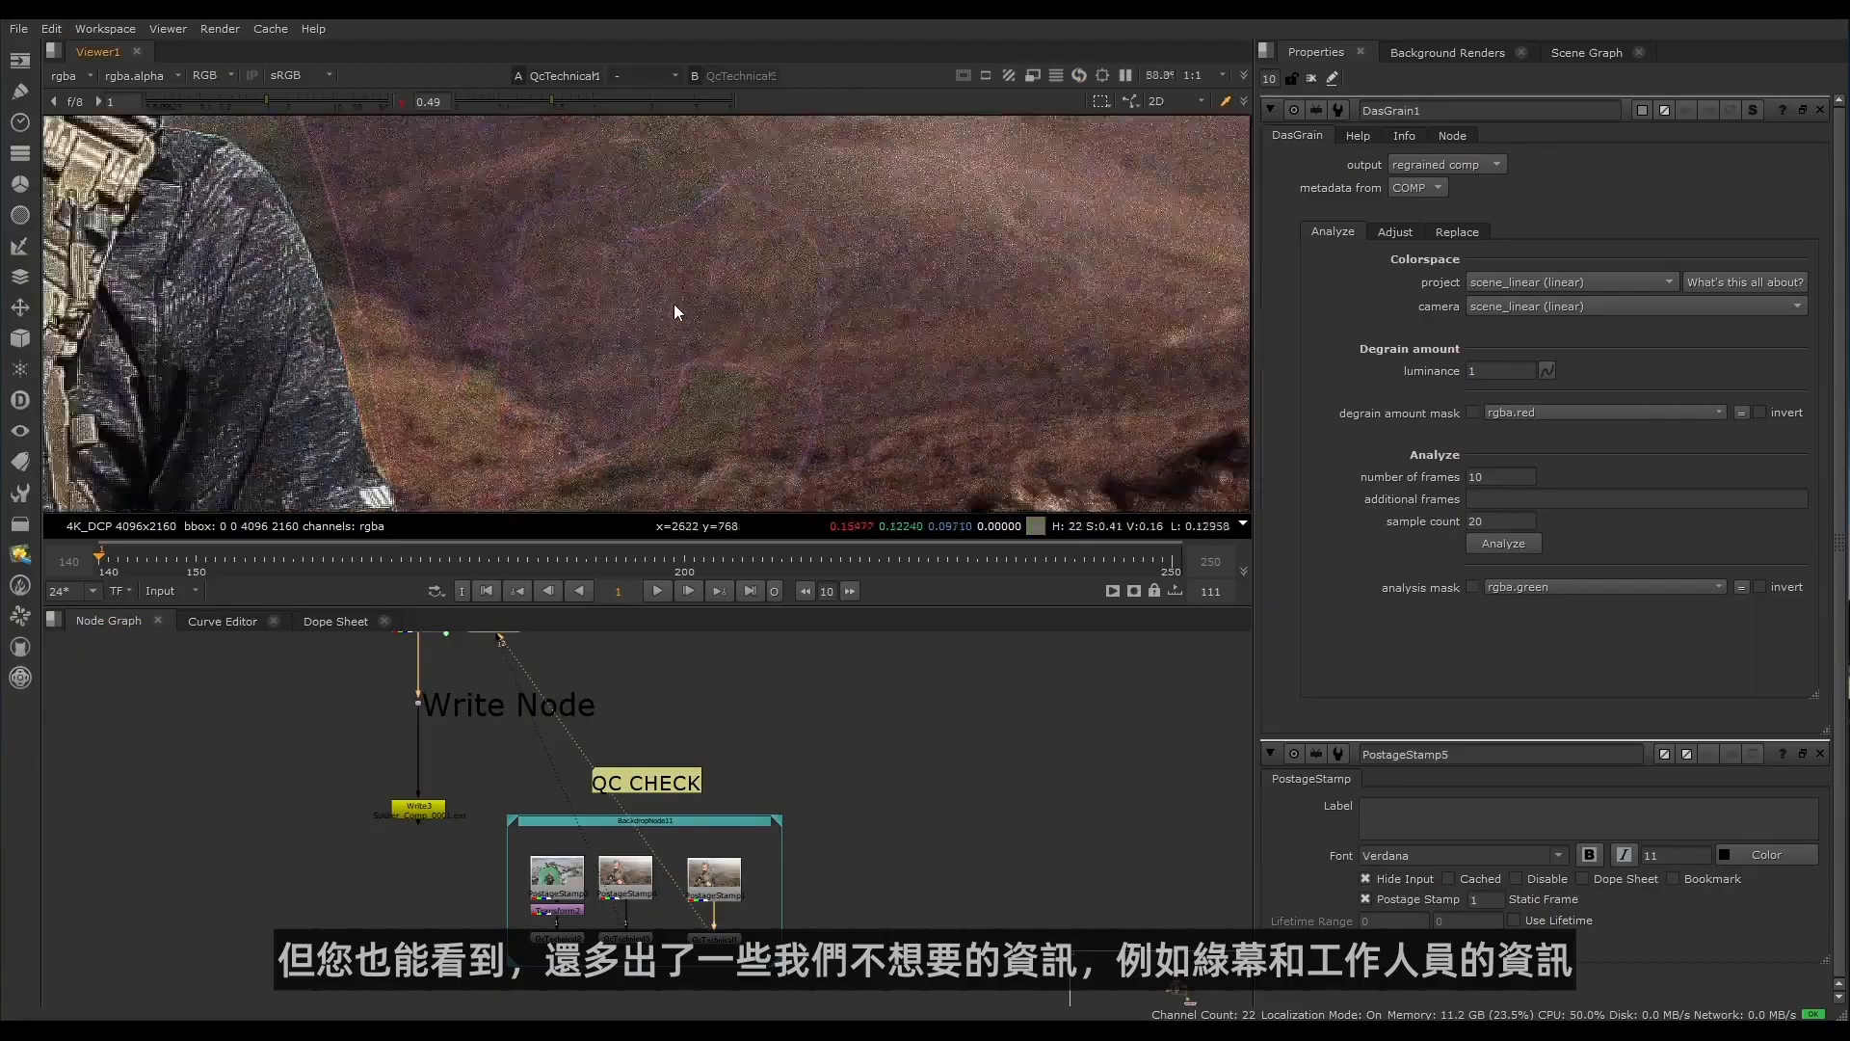
pyautogui.moveTo(612, 253); pyautogui.dragTo(790, 366, button='middle')
pyautogui.press('2')
pyautogui.moveTo(700, 282); pyautogui.dragTo(850, 269, button='middle')
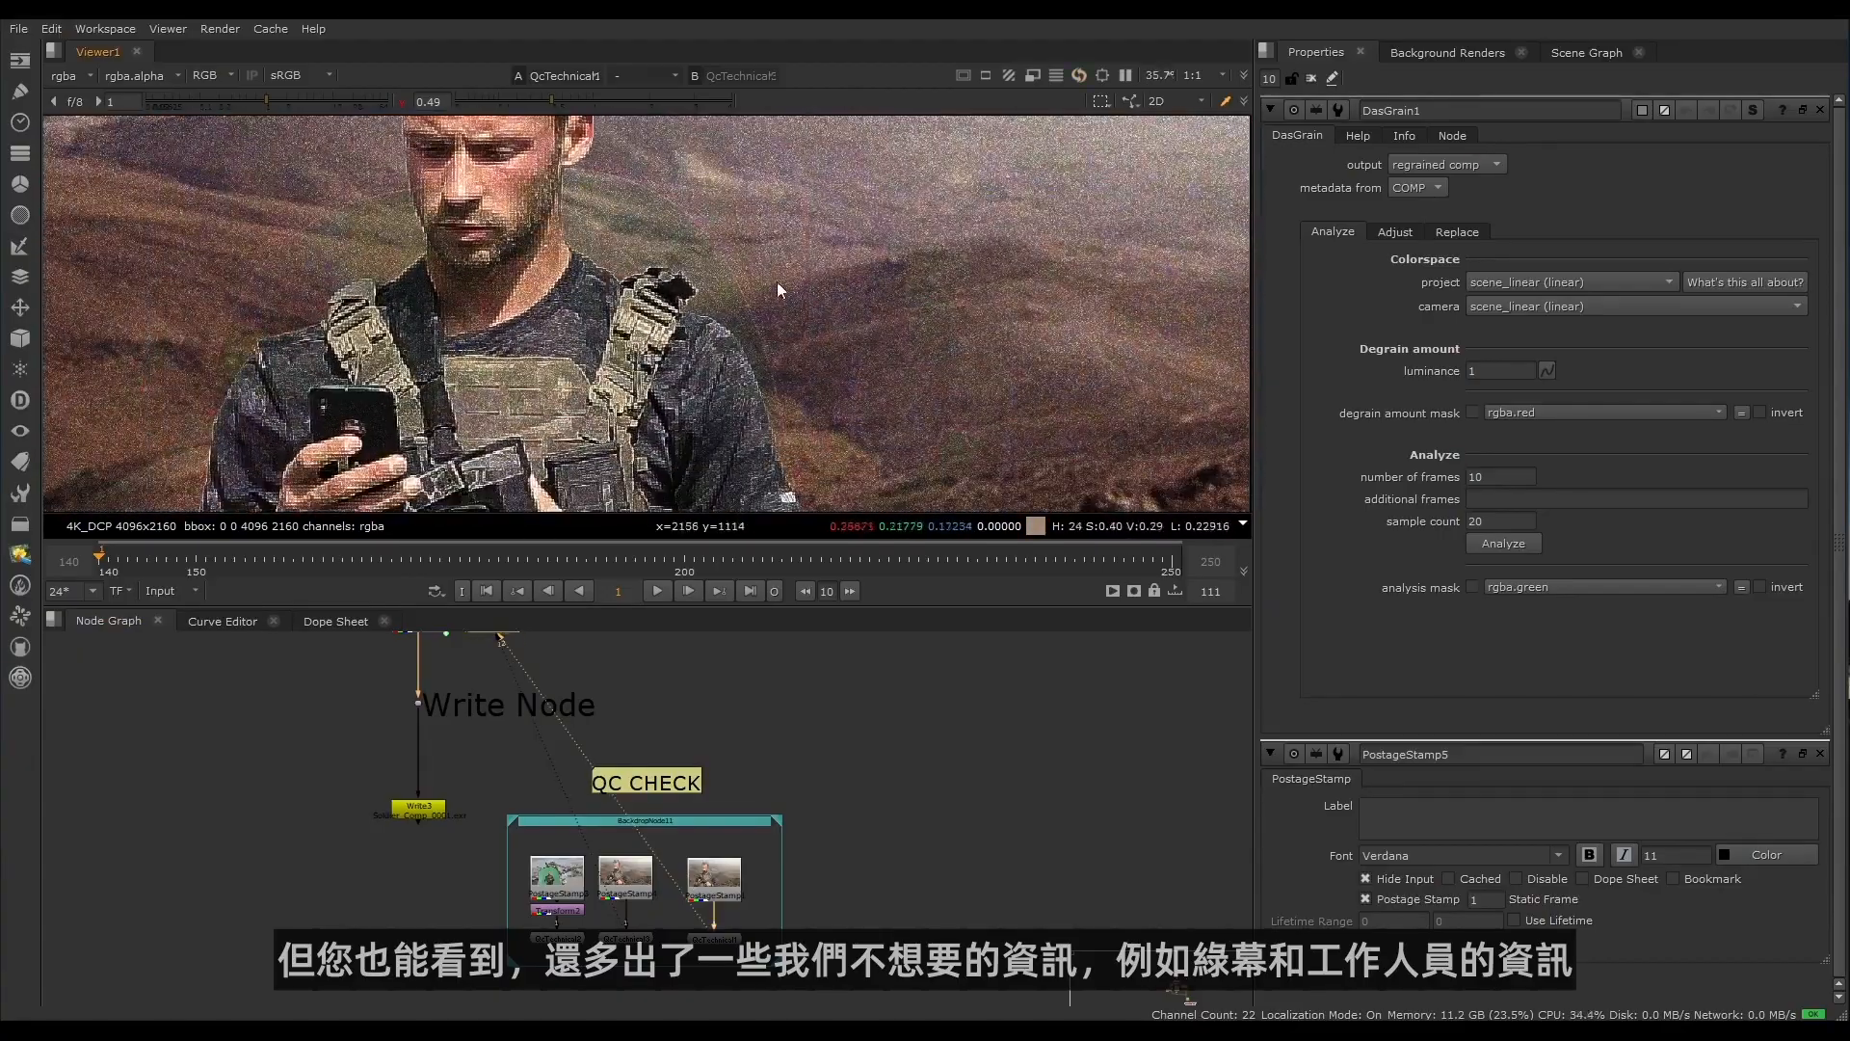
pyautogui.scroll(6, 938, 366)
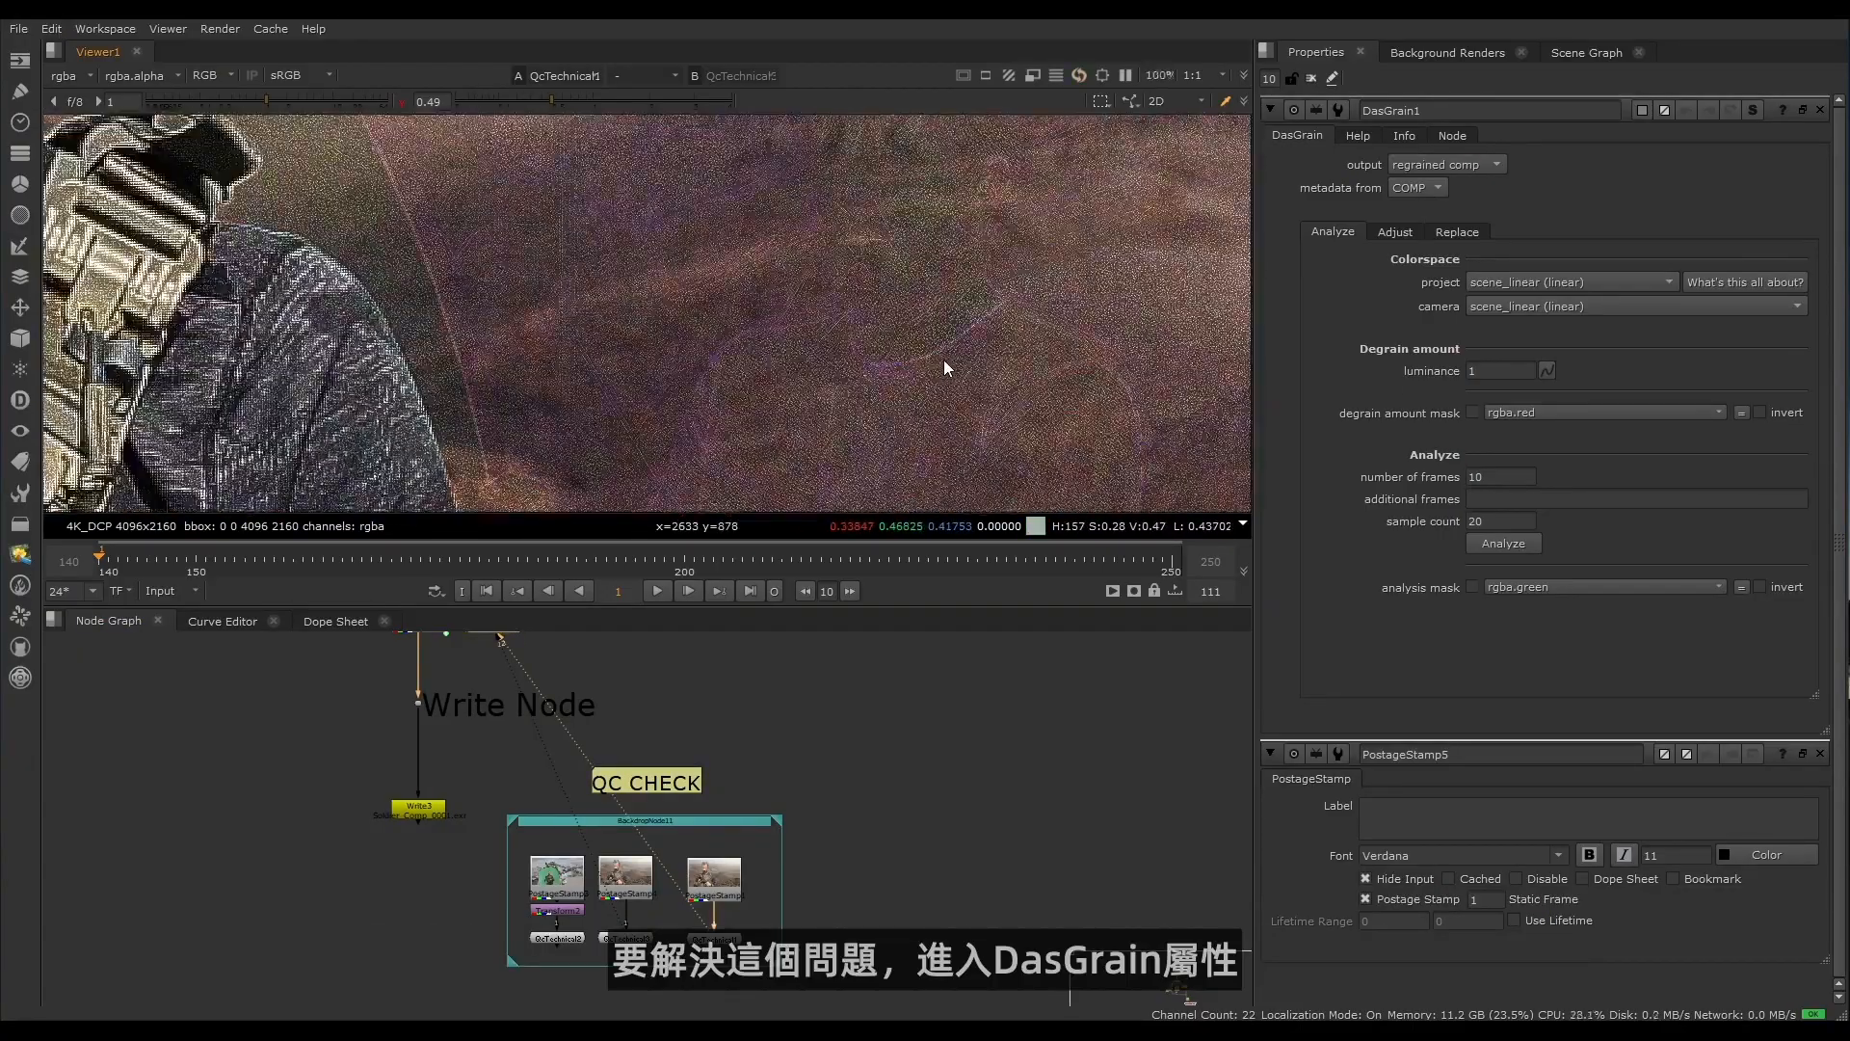
pyautogui.scroll(-6, 973, 361)
pyautogui.moveTo(910, 309); pyautogui.dragTo(696, 322, button='middle')
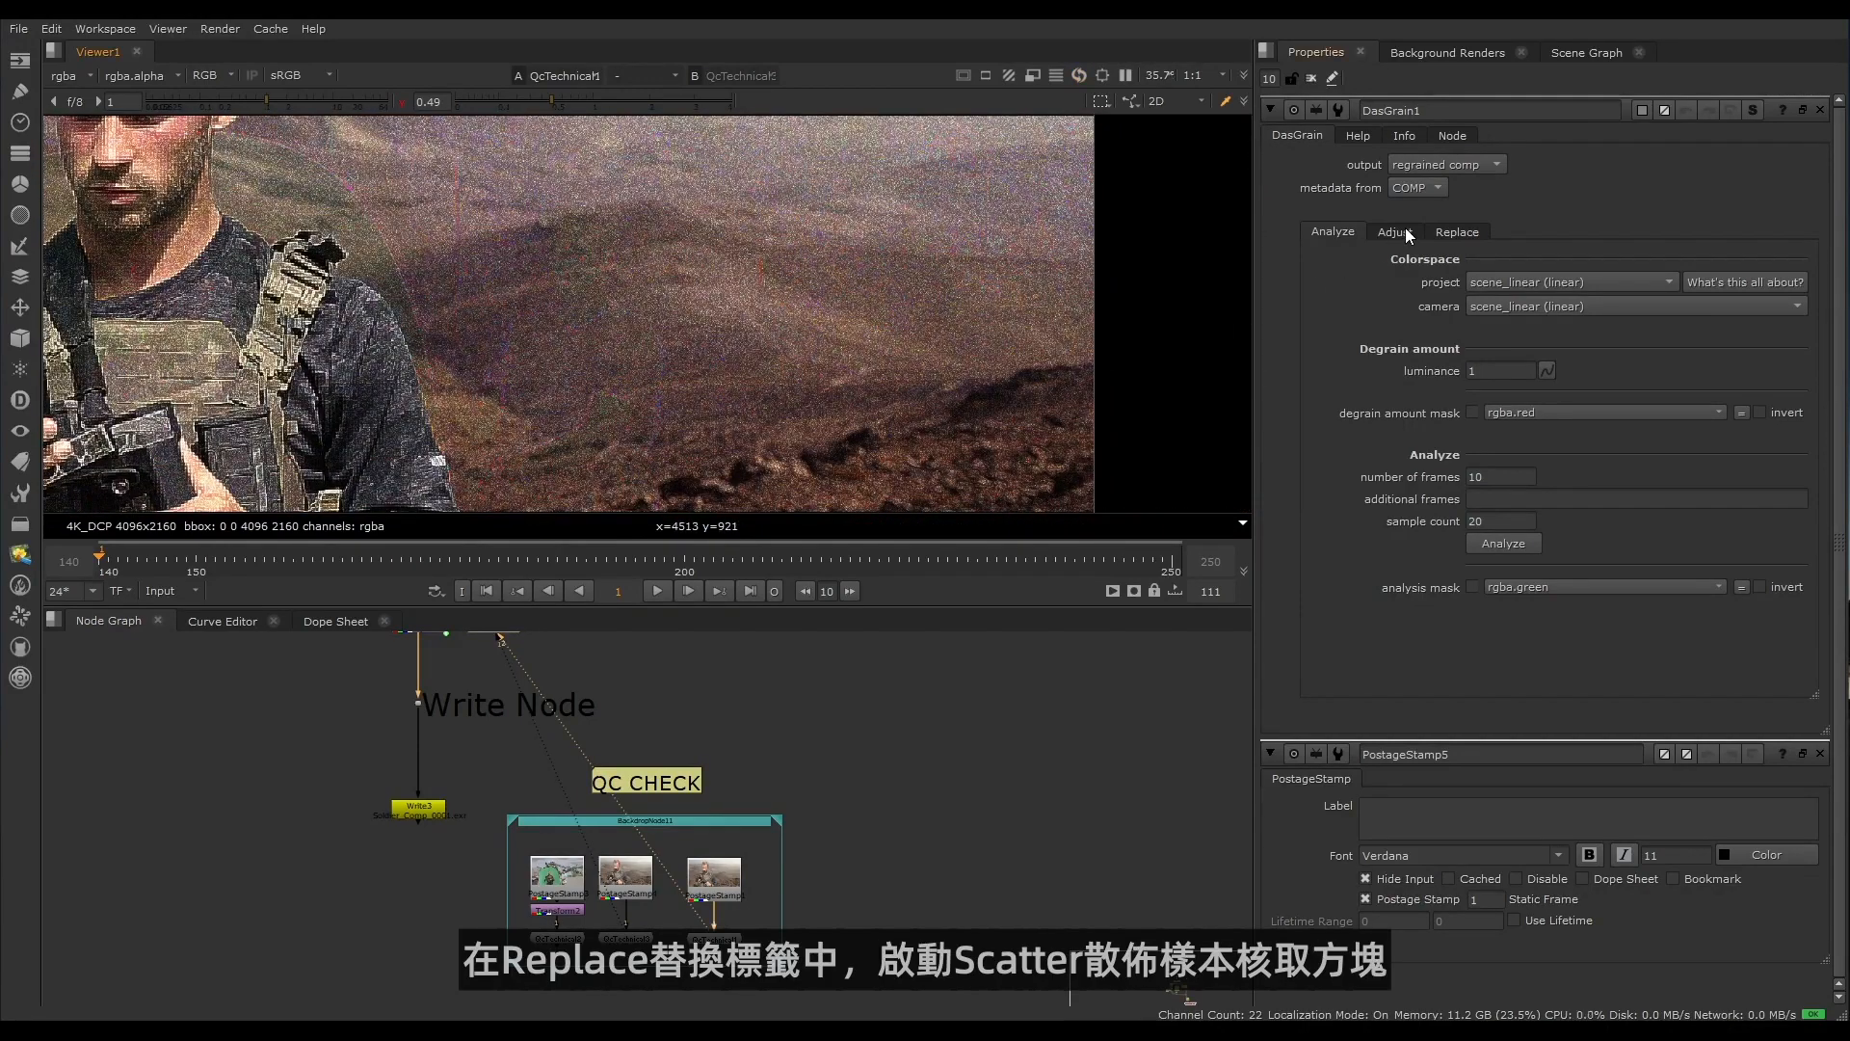
# Step: Activate Scatter in DasGrain1's Replace settings and bring the whole frame with its sample box into view
pyautogui.click(1457, 232)
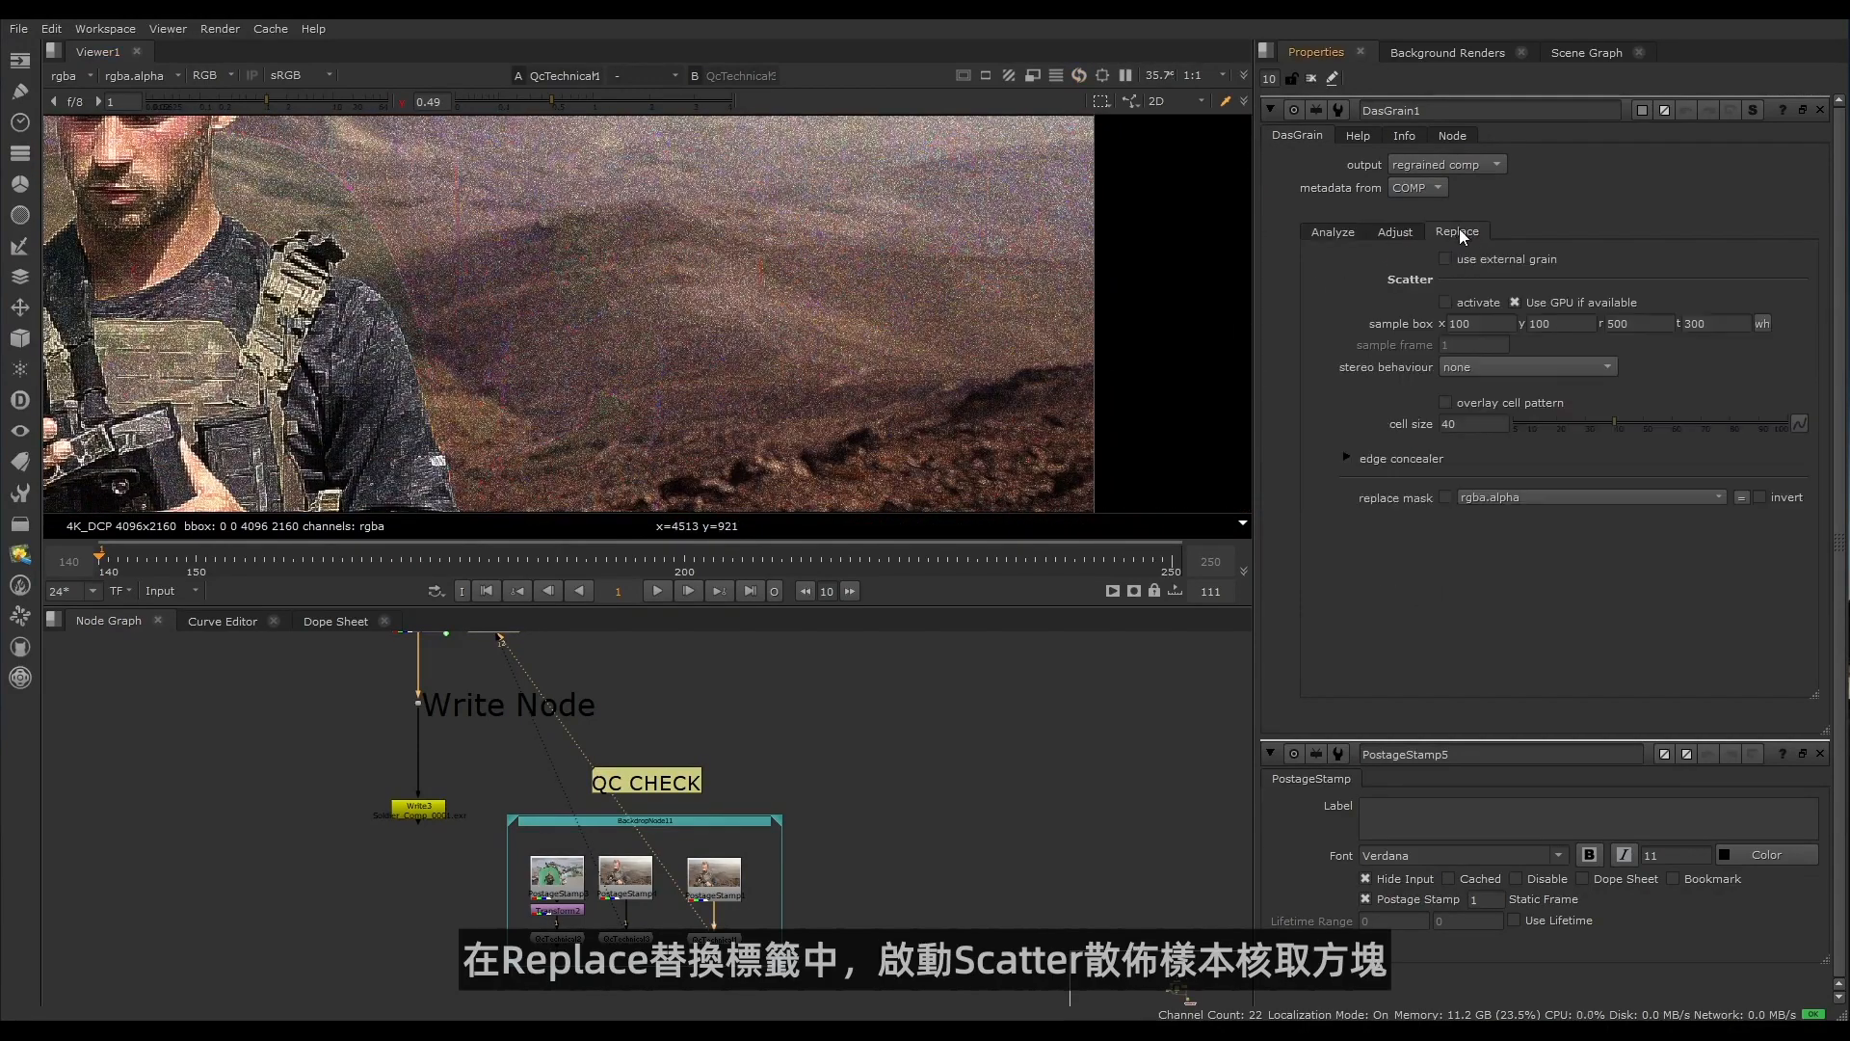
pyautogui.click(1445, 303)
pyautogui.scroll(-3, 799, 765)
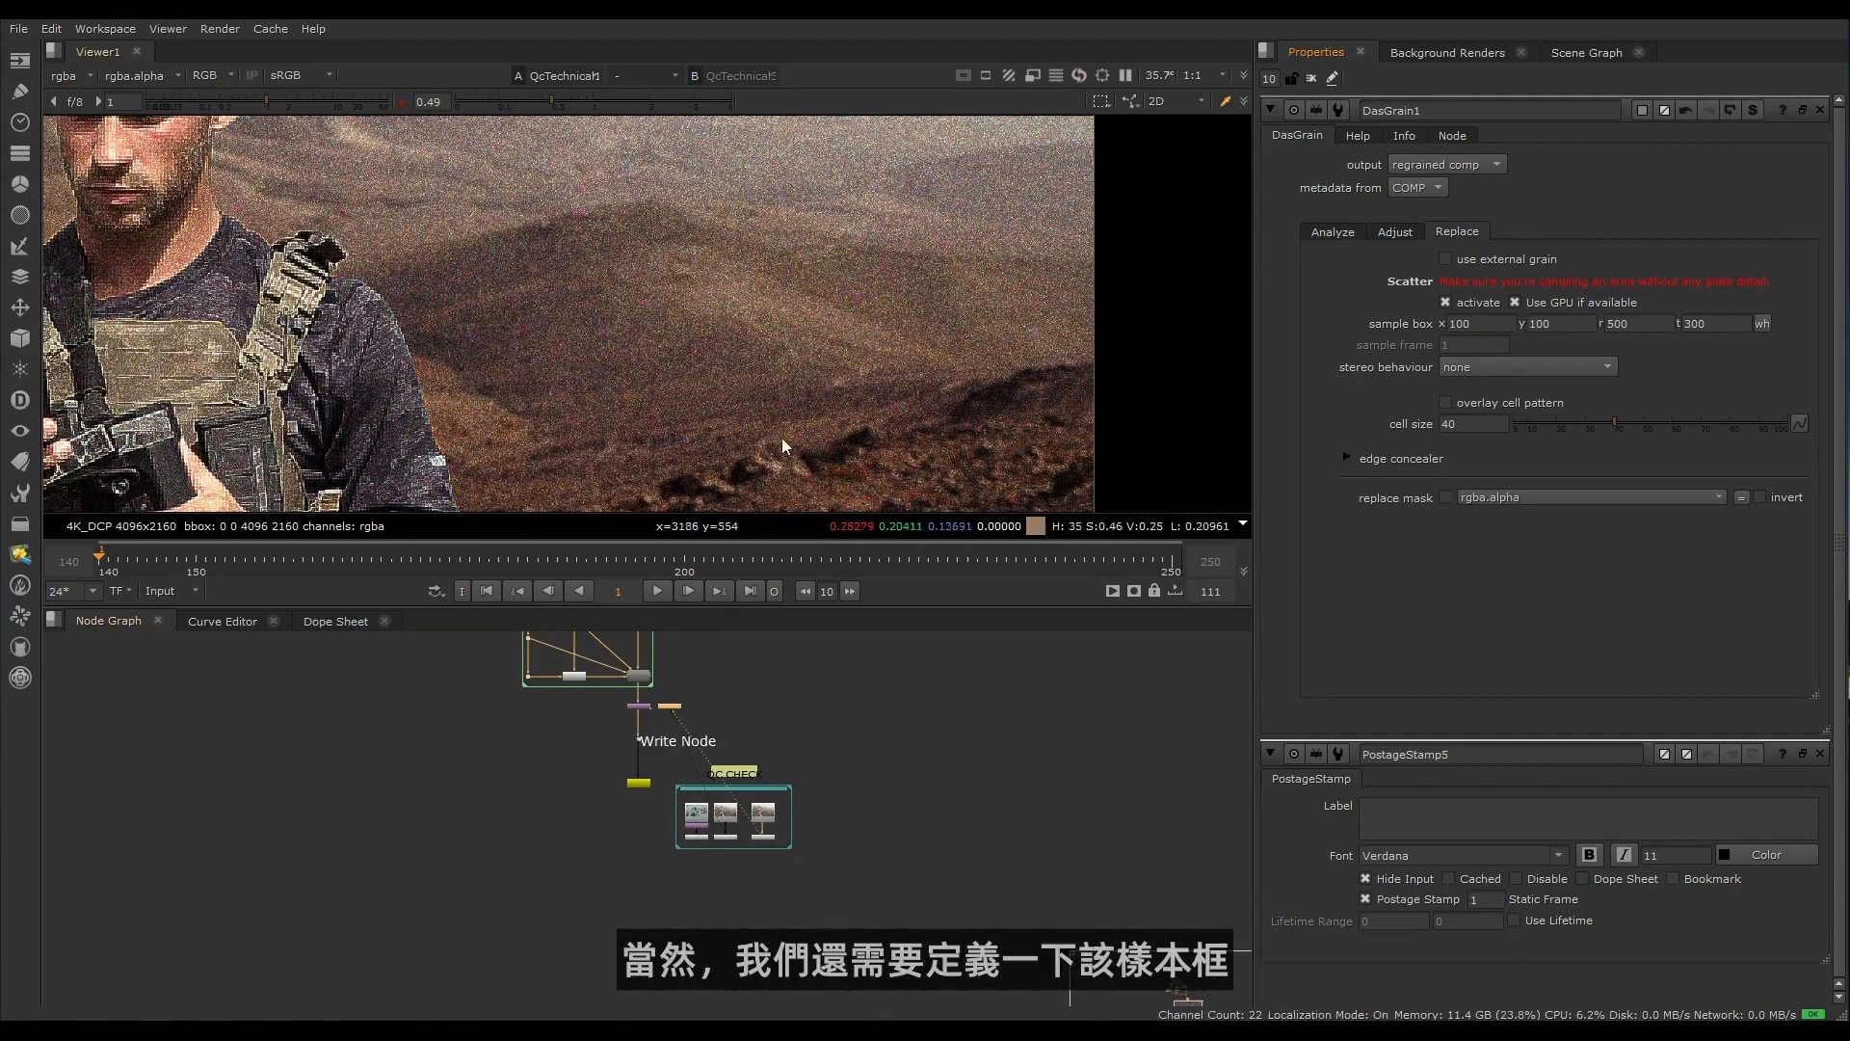
pyautogui.scroll(-3, 782, 441)
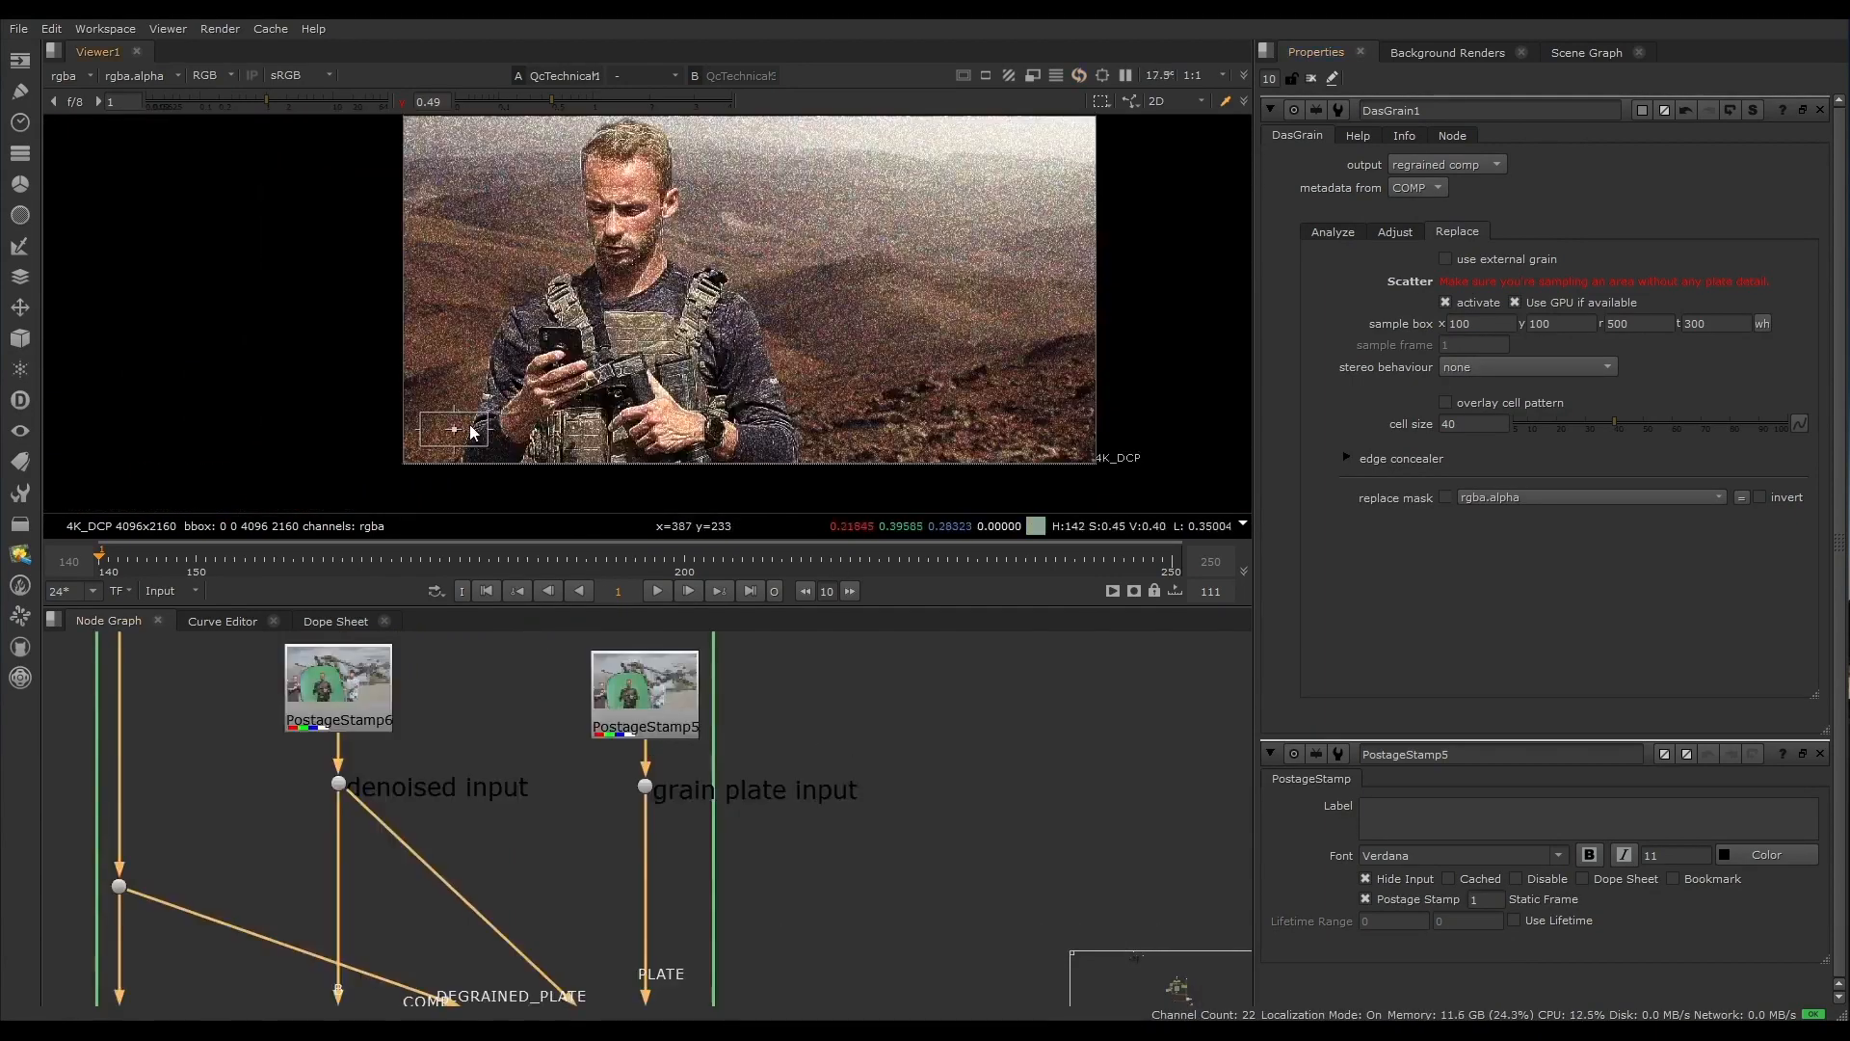
# Step: Move DasGrain1's scatter sample box to the sky near the frame's upper-left corner, at x 162, y 1942, r 562, t 2142
pyautogui.moveTo(473, 432); pyautogui.dragTo(511, 183)
pyautogui.scroll(2, 512, 183)
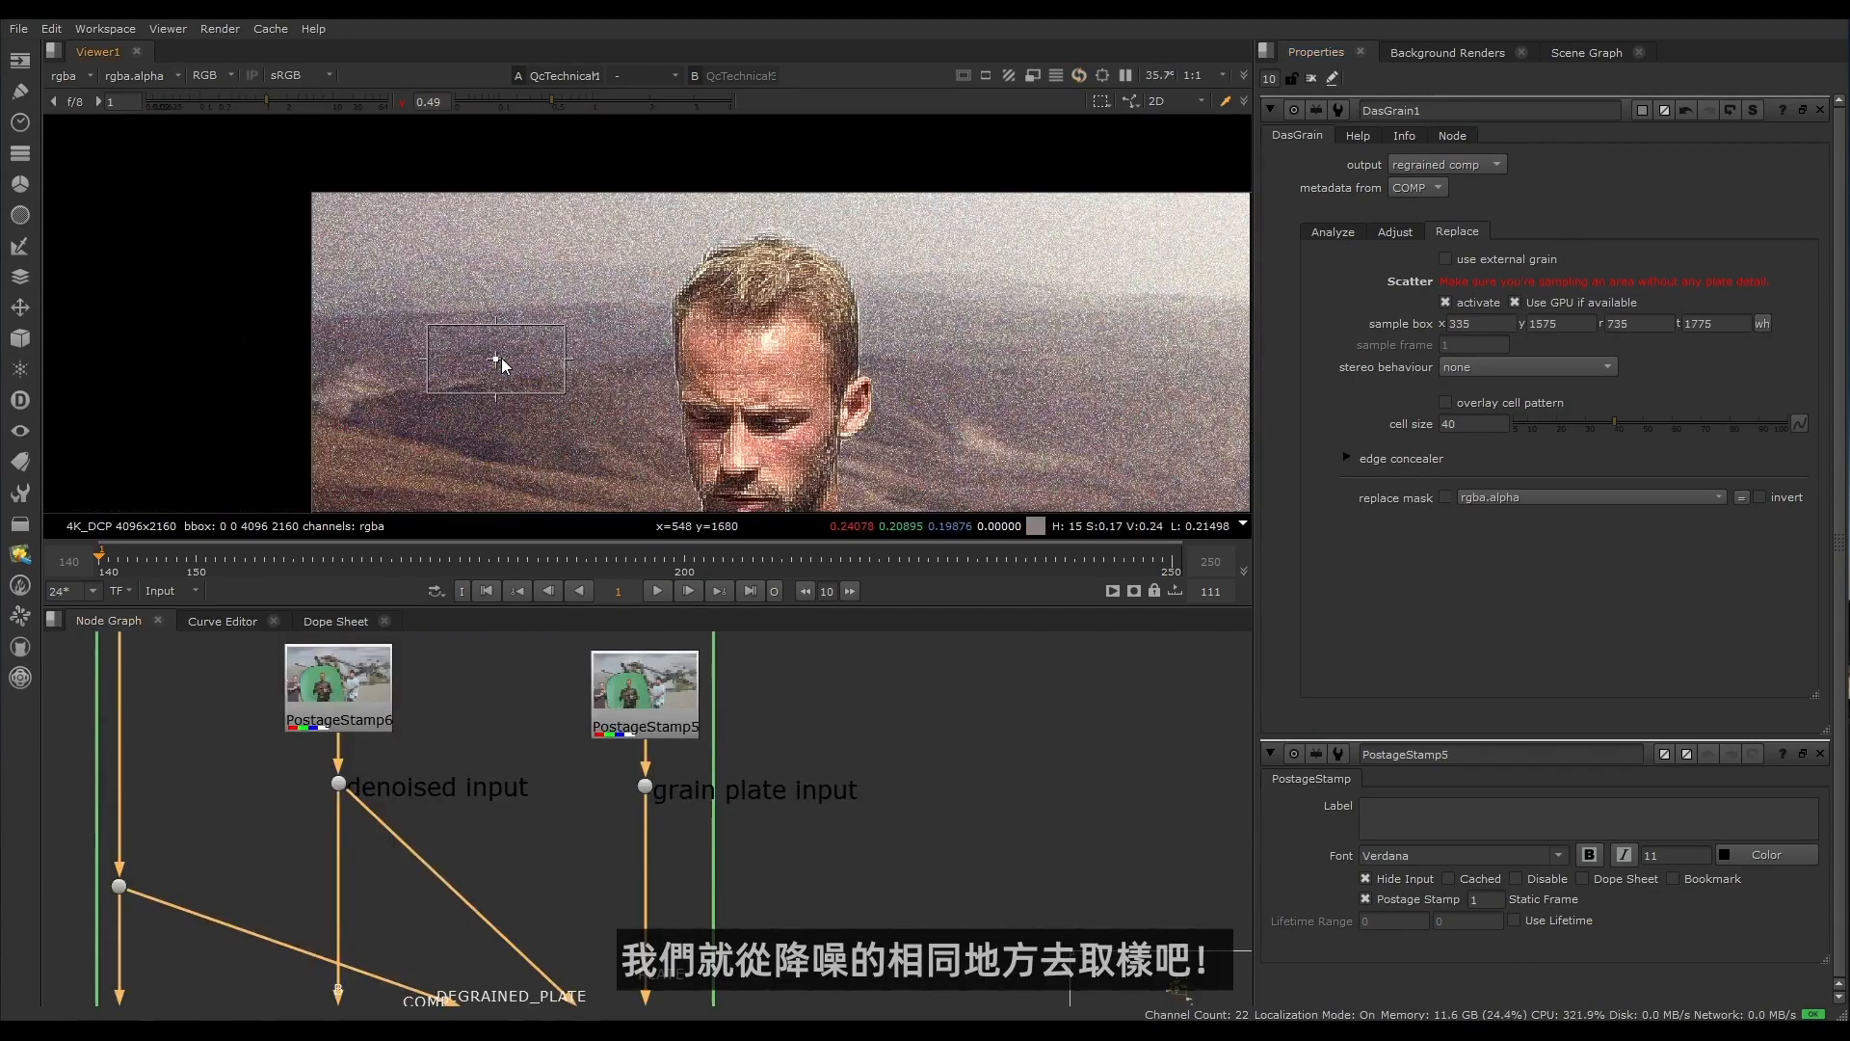
pyautogui.moveTo(502, 357); pyautogui.dragTo(441, 232)
pyautogui.scroll(3, 445, 242)
pyautogui.scroll(-3, 763, 366)
pyautogui.moveTo(893, 398); pyautogui.dragTo(603, 239, button='middle')
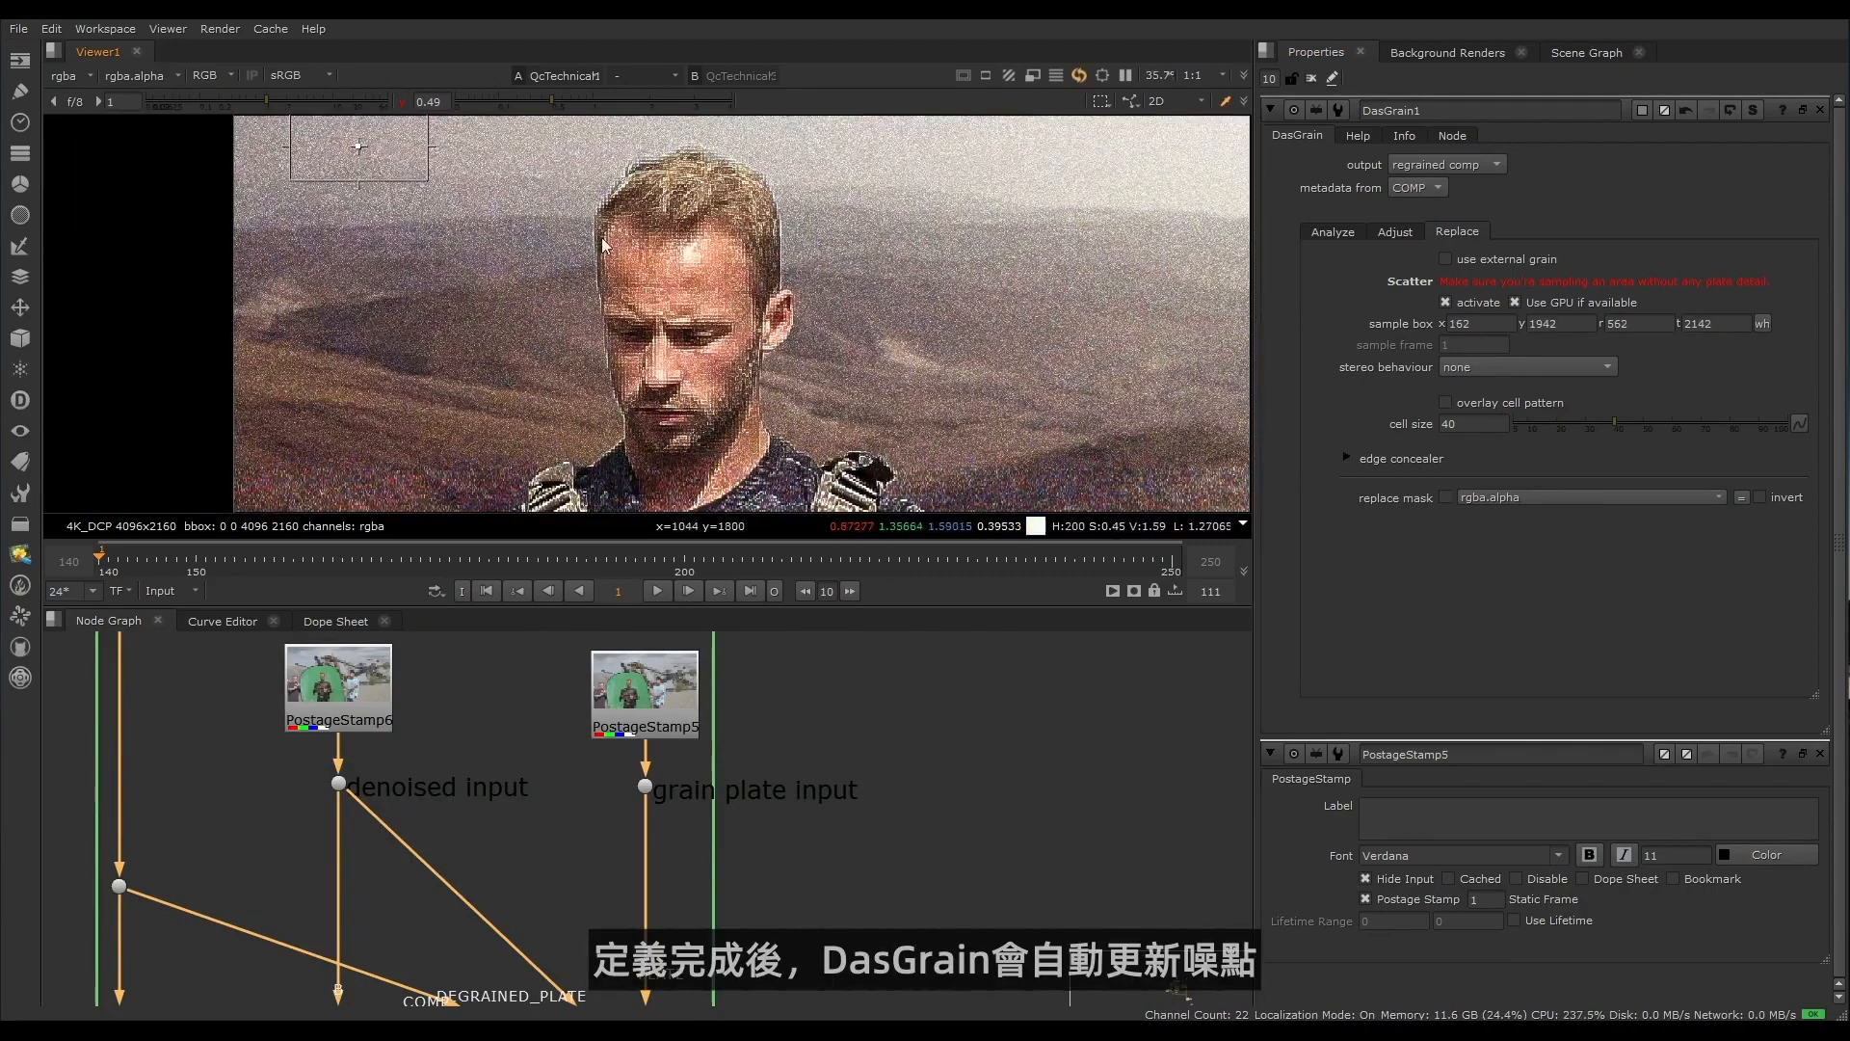
# Step: Review the node layout from the REGRAIN backdrop past the Write node to the QC CHECK backdrop
pyautogui.scroll(-5, 823, 808)
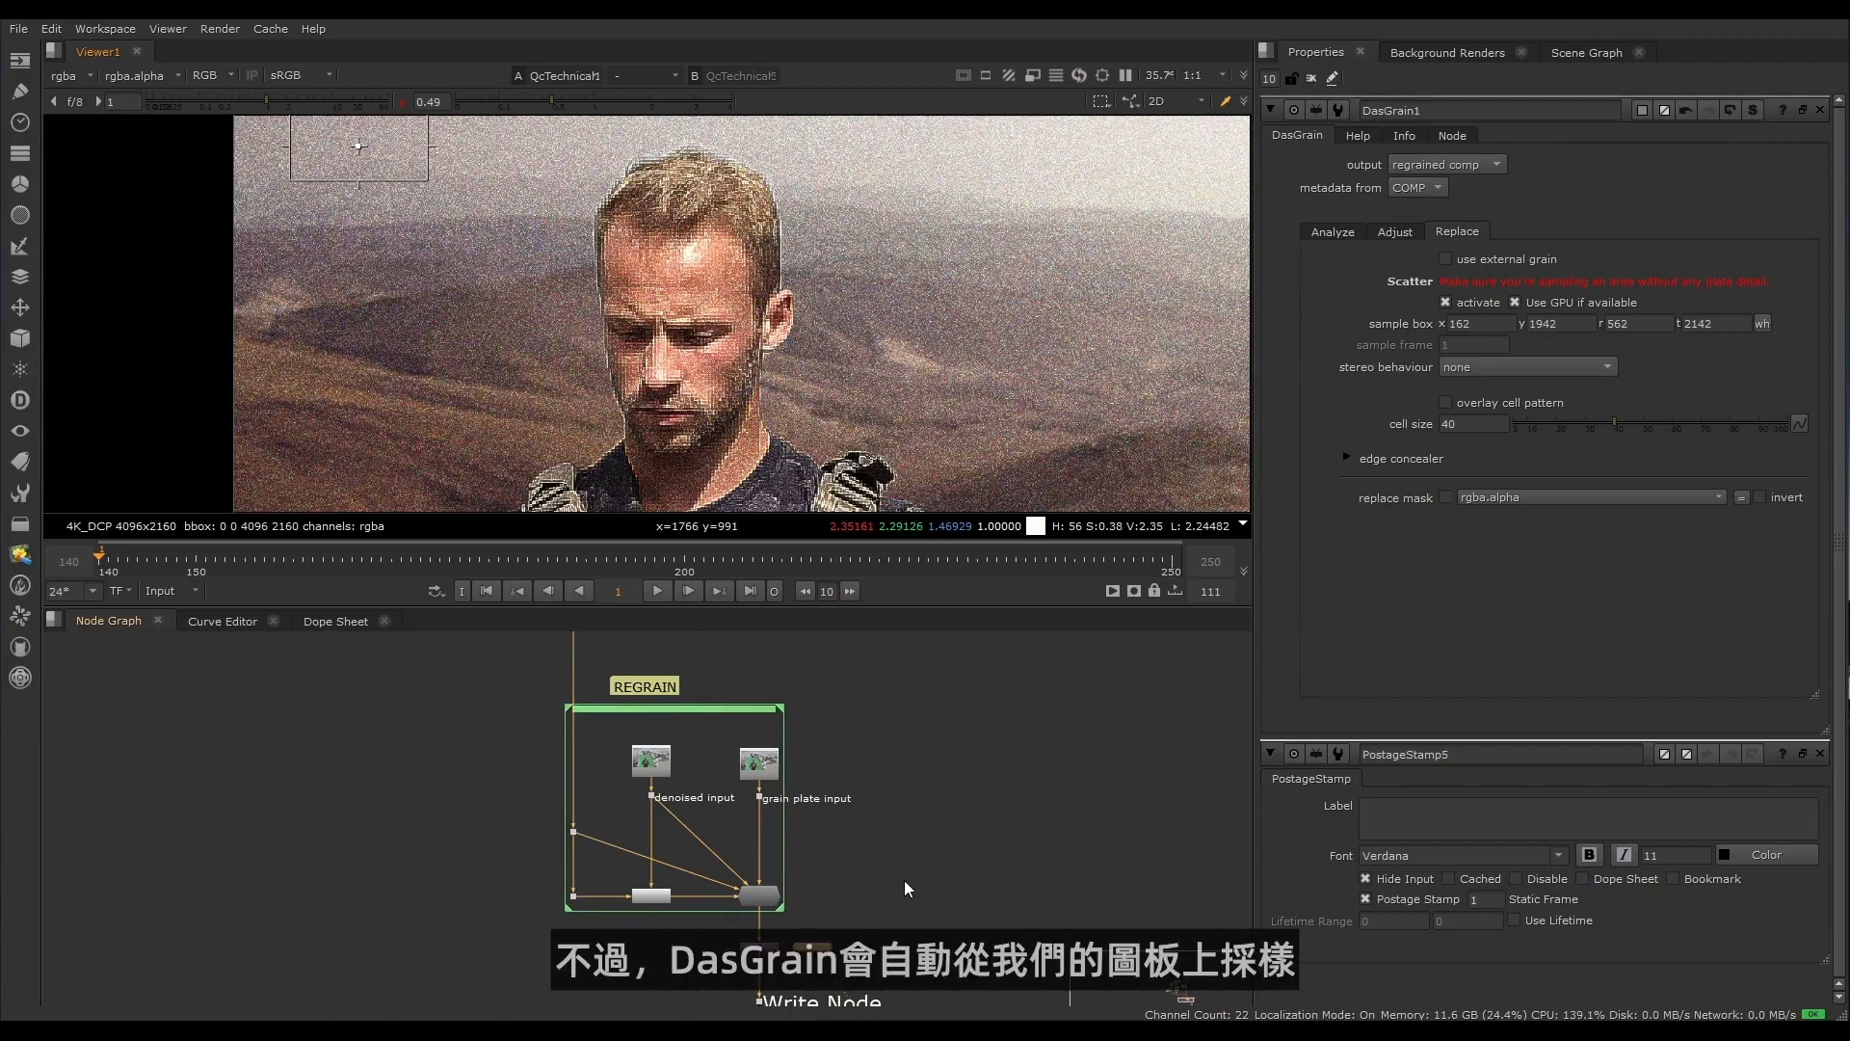
pyautogui.scroll(-5, 904, 883)
pyautogui.moveTo(900, 883); pyautogui.dragTo(650, 839, button='middle')
pyautogui.scroll(5, 713, 759)
pyautogui.moveTo(776, 904); pyautogui.dragTo(652, 792, button='middle')
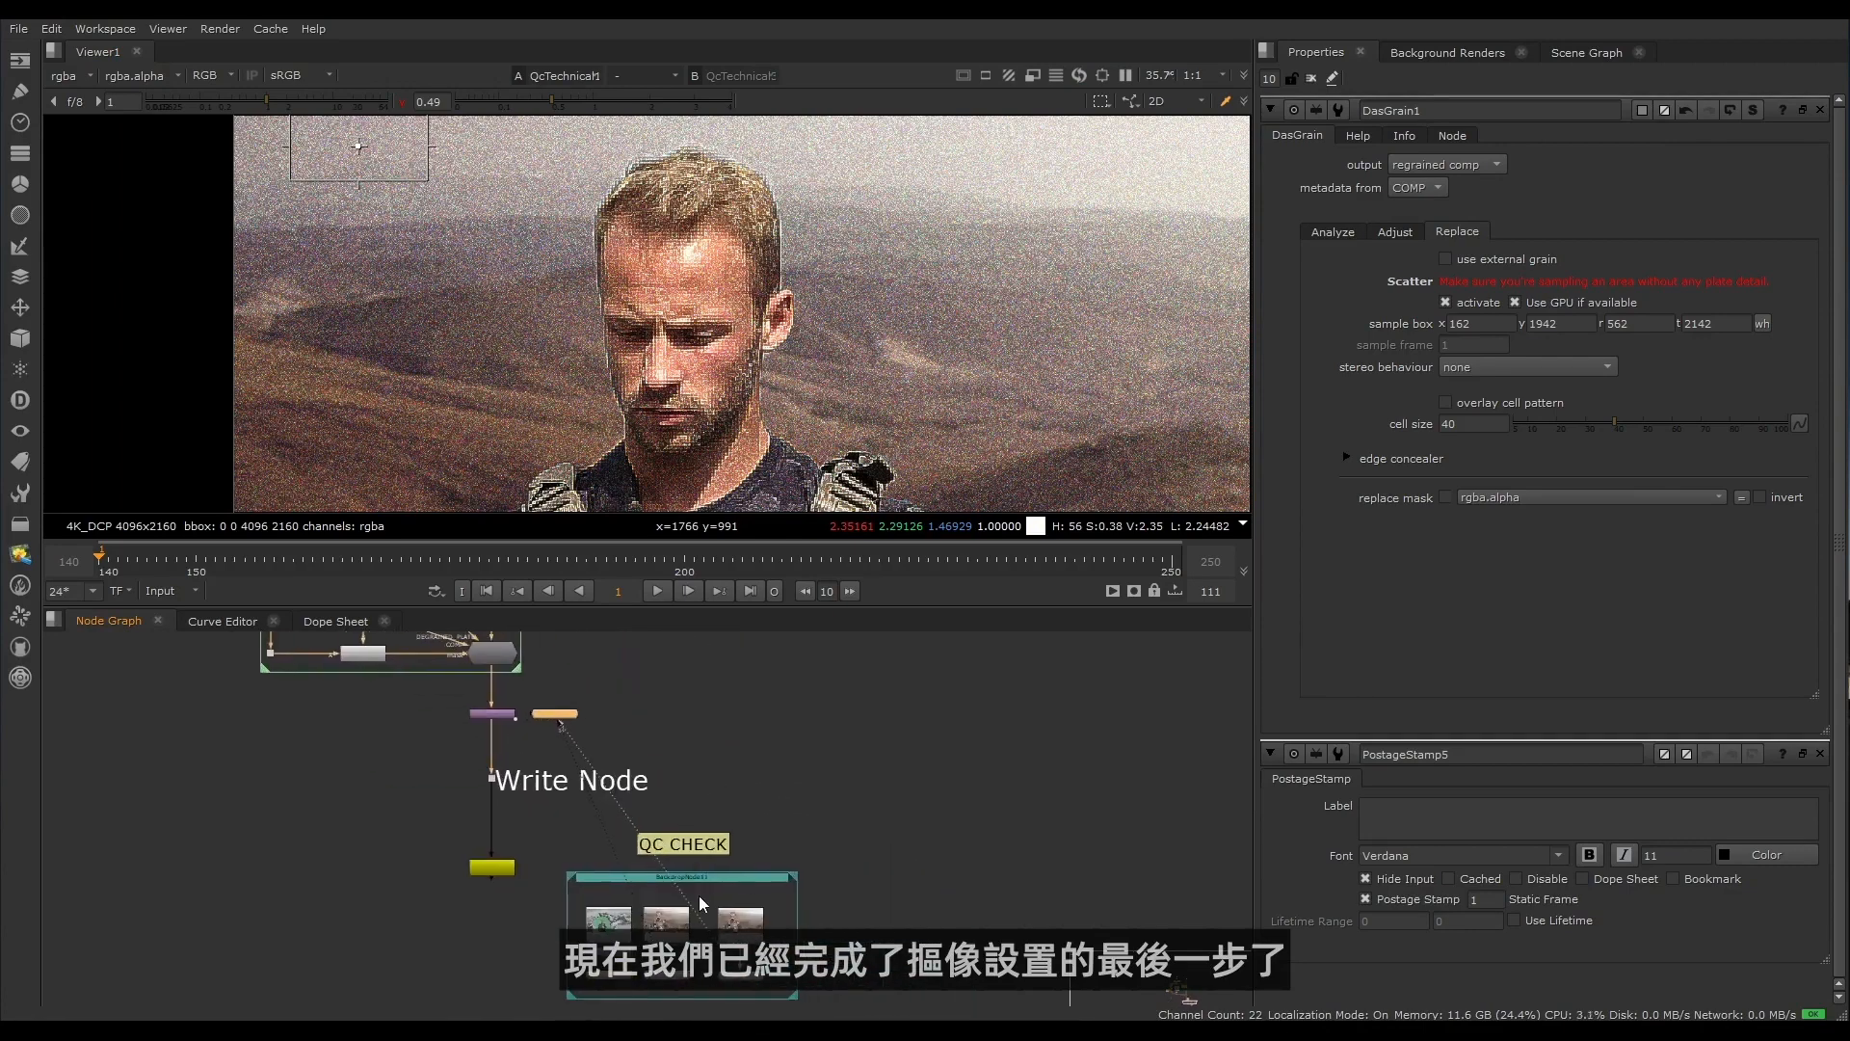
pyautogui.scroll(5, 676, 966)
pyautogui.moveTo(671, 980); pyautogui.dragTo(640, 871, button='middle')
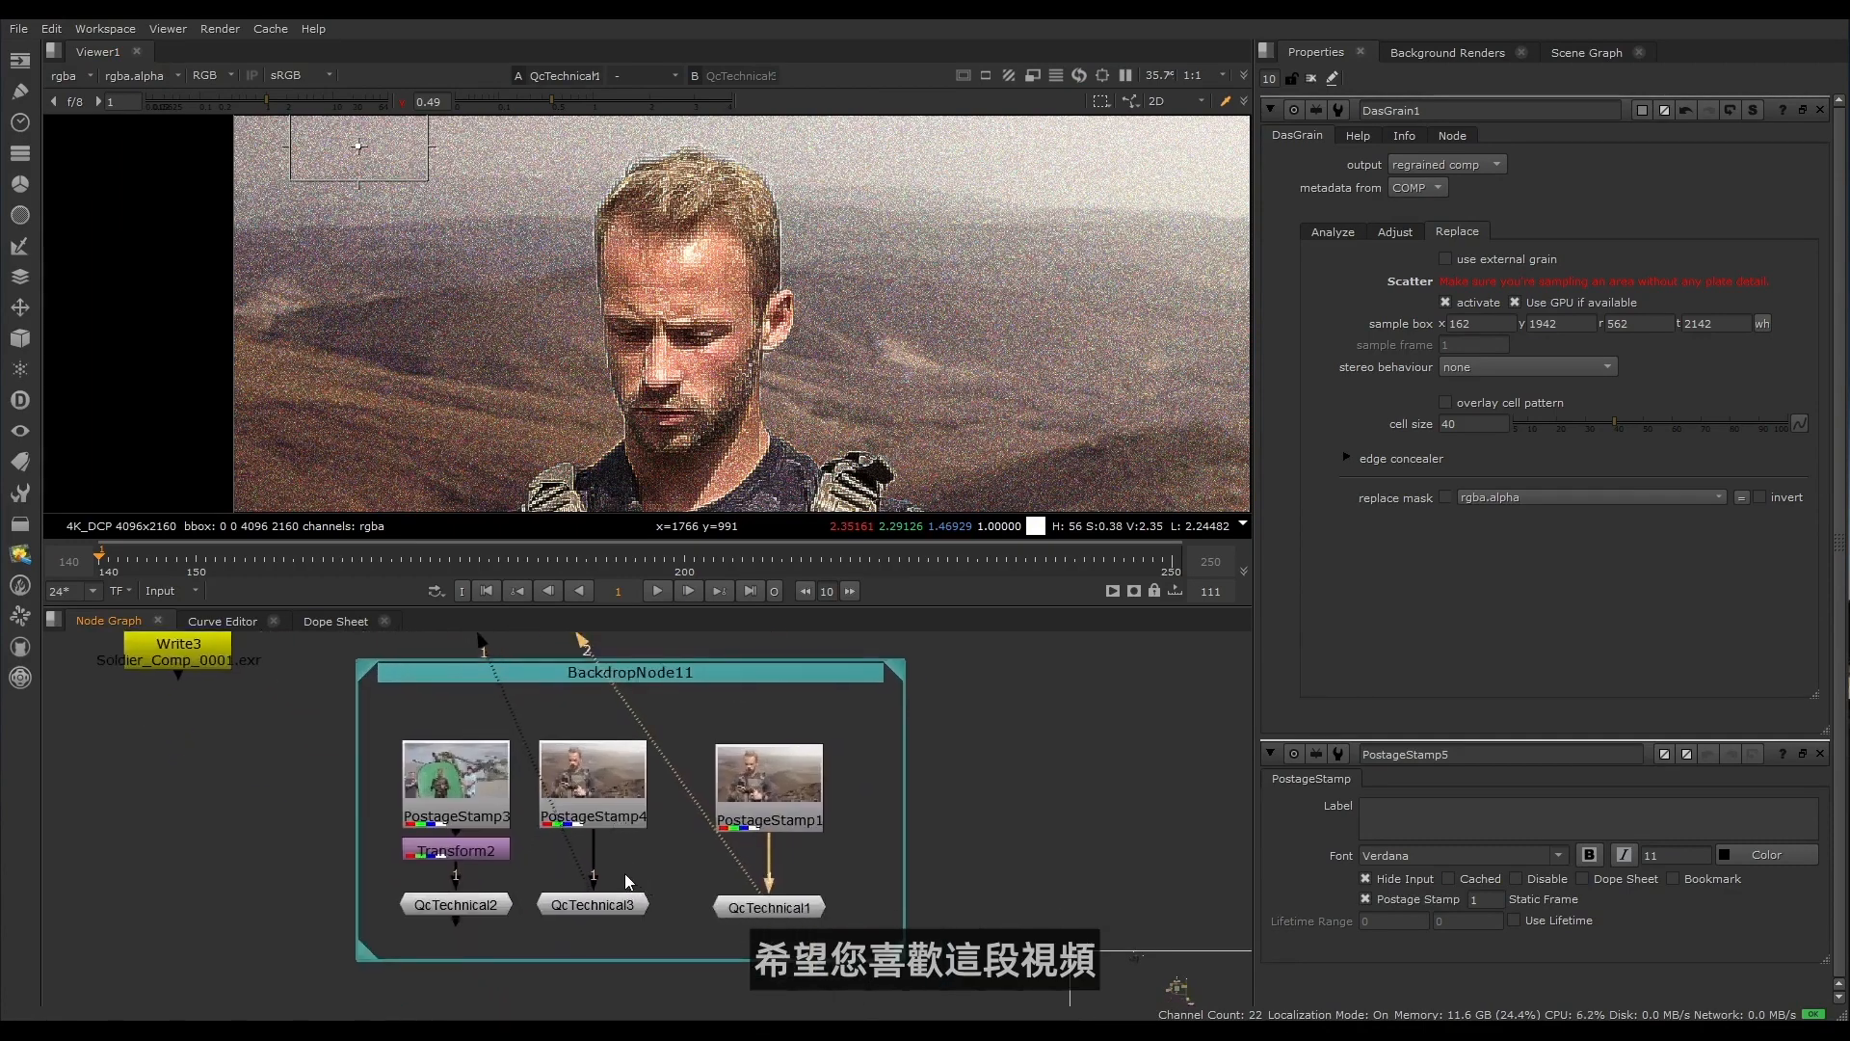